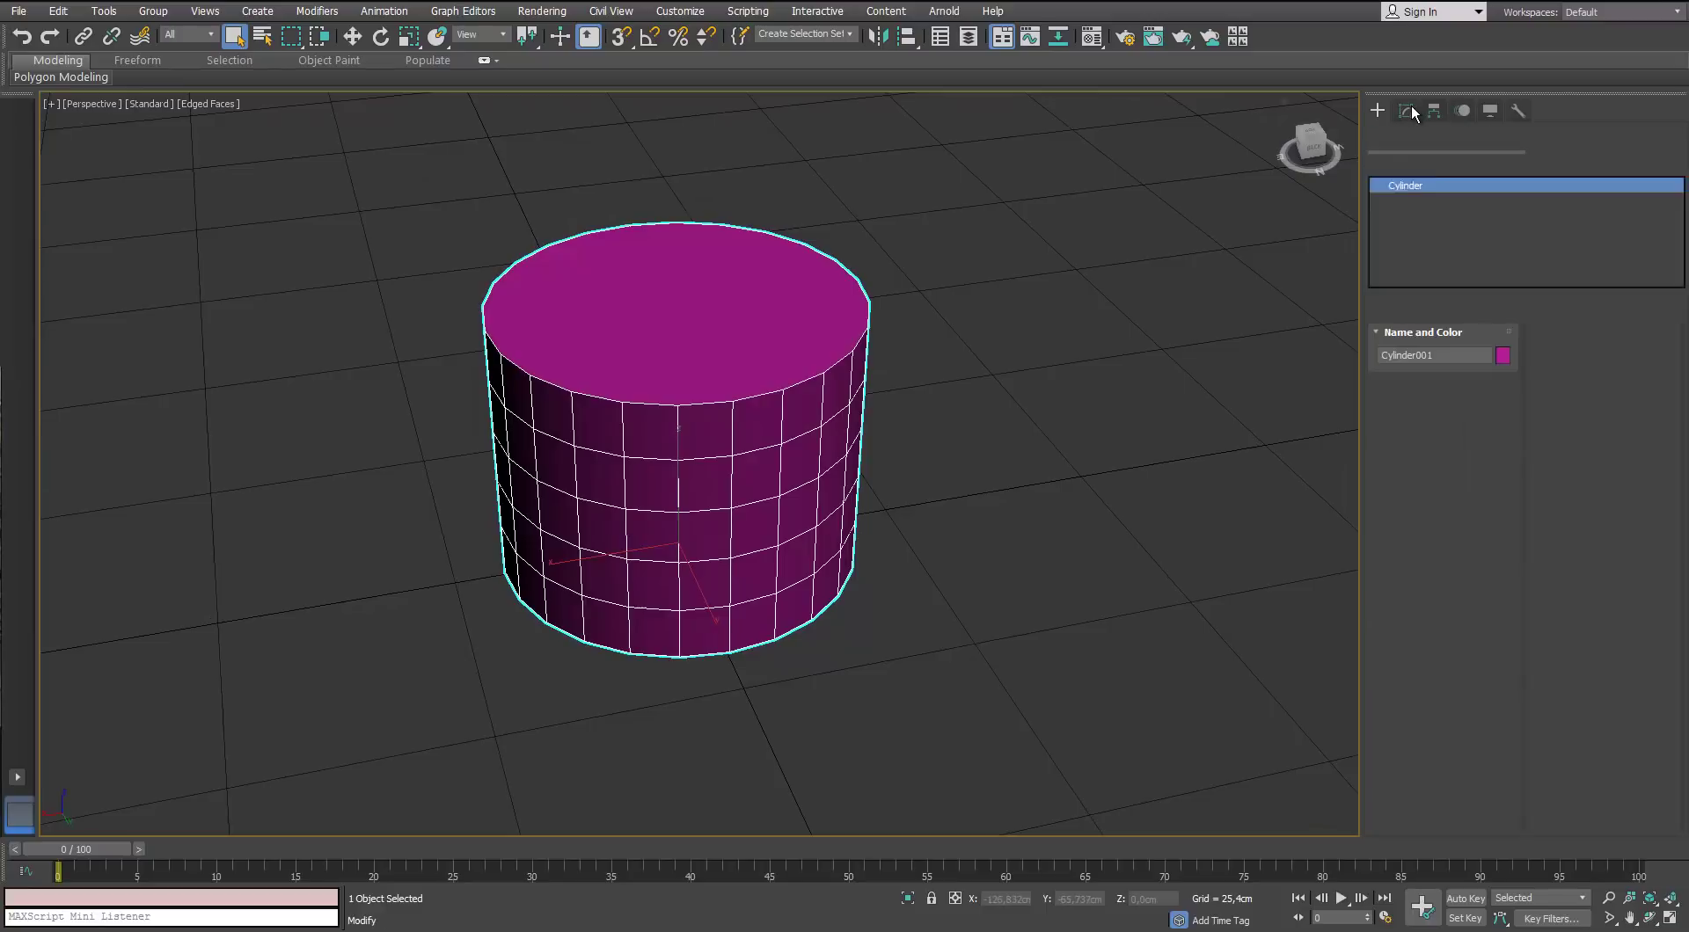
Reset the cylinder's height segments to 1 and convert the cylinder to an Editable Poly
{"action": "right_click", "coordinate": [1504, 408]}
{"action": "middle_click_drag", "start_coordinate": [656, 375], "coordinate": [661, 359], "text": "alt"}
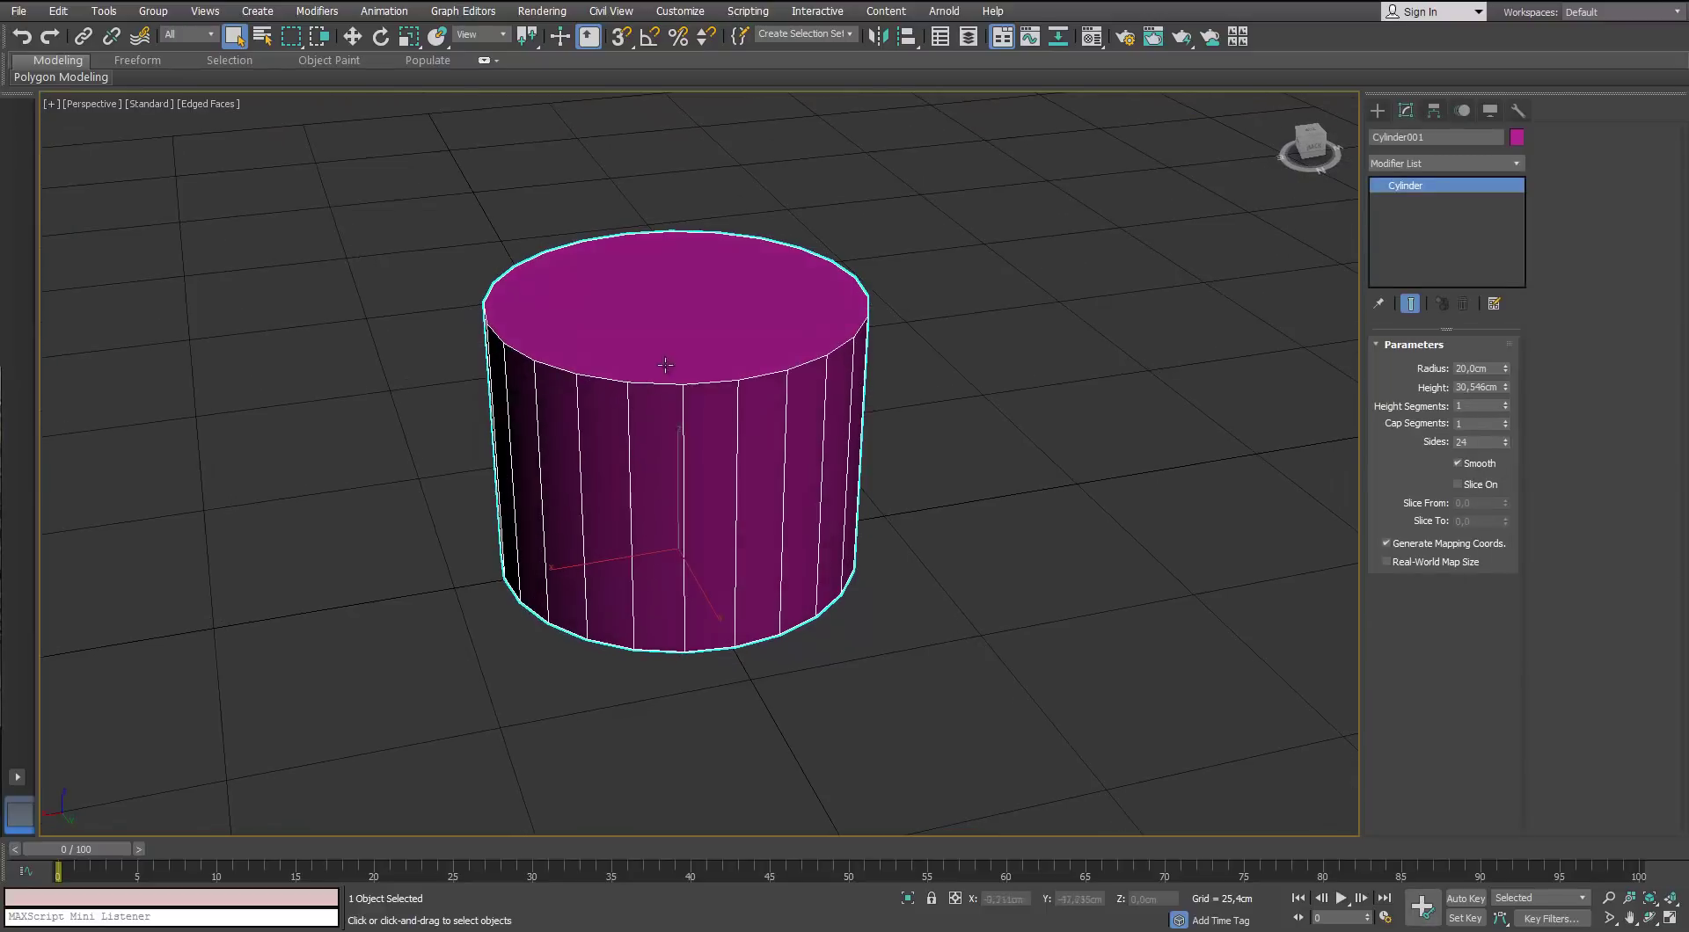
{"action": "right_click", "coordinate": [661, 359]}
{"action": "mouse_move", "coordinate": [683, 542]}
{"action": "left_click", "coordinate": [628, 555]}
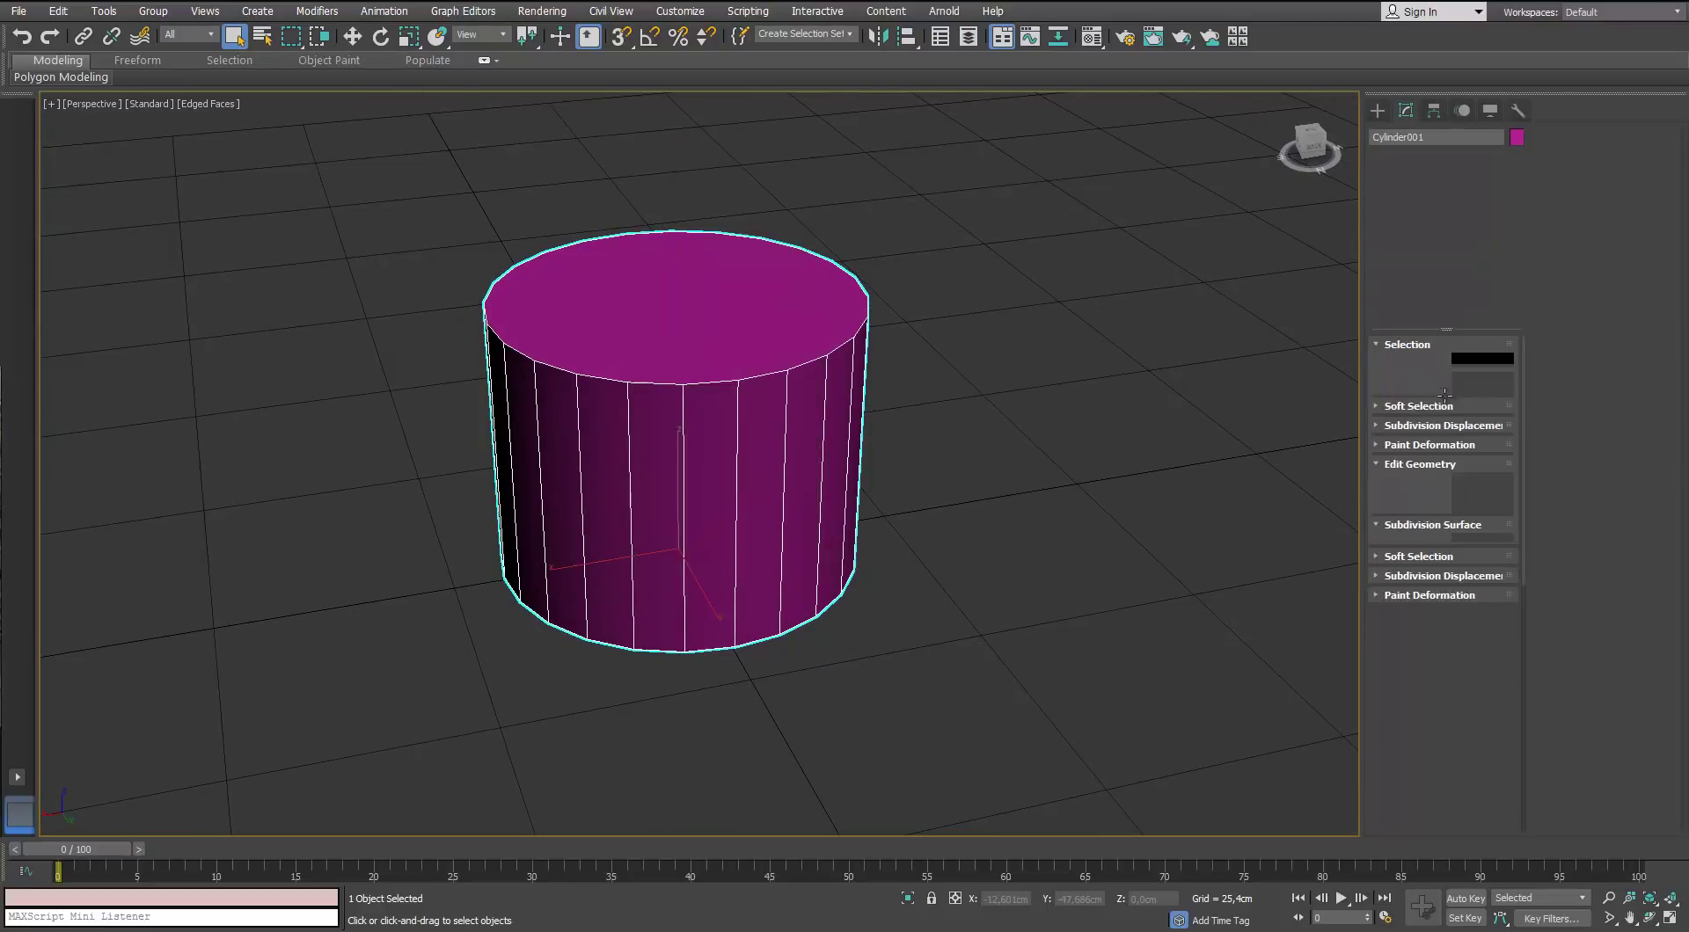
Delete the cylinder's top cap polygon and lower the open top border to a height of about 2.6 cm
{"action": "left_click", "coordinate": [765, 359]}
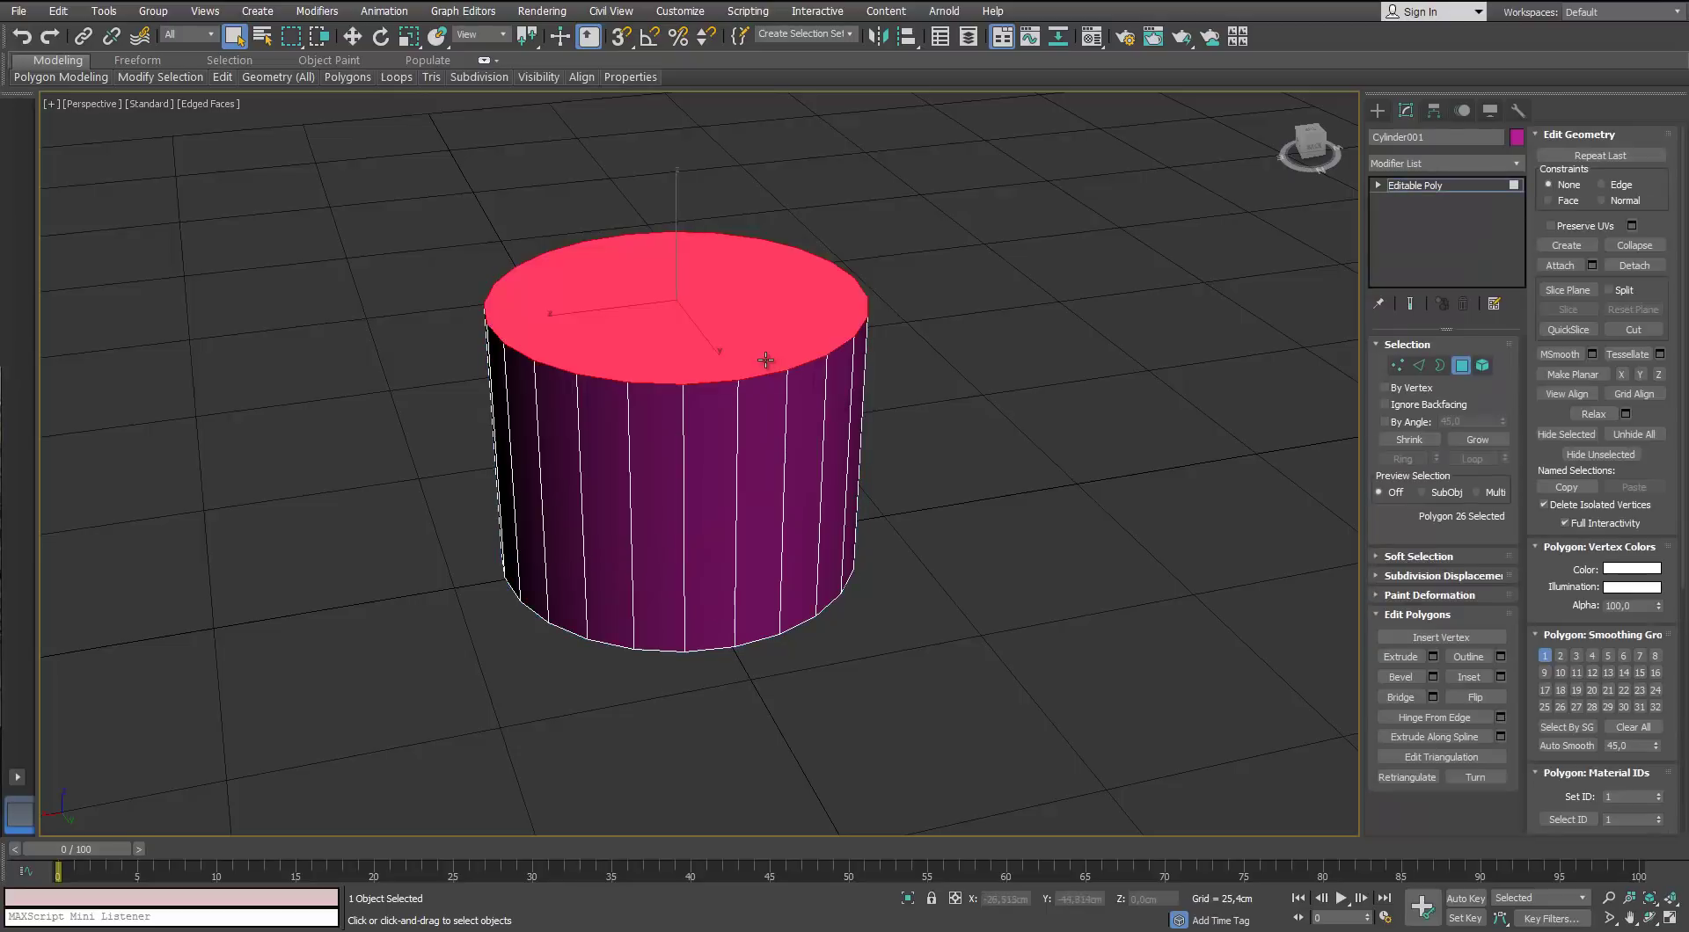
{"action": "key", "text": "Delete"}
{"action": "left_click", "coordinate": [1442, 367]}
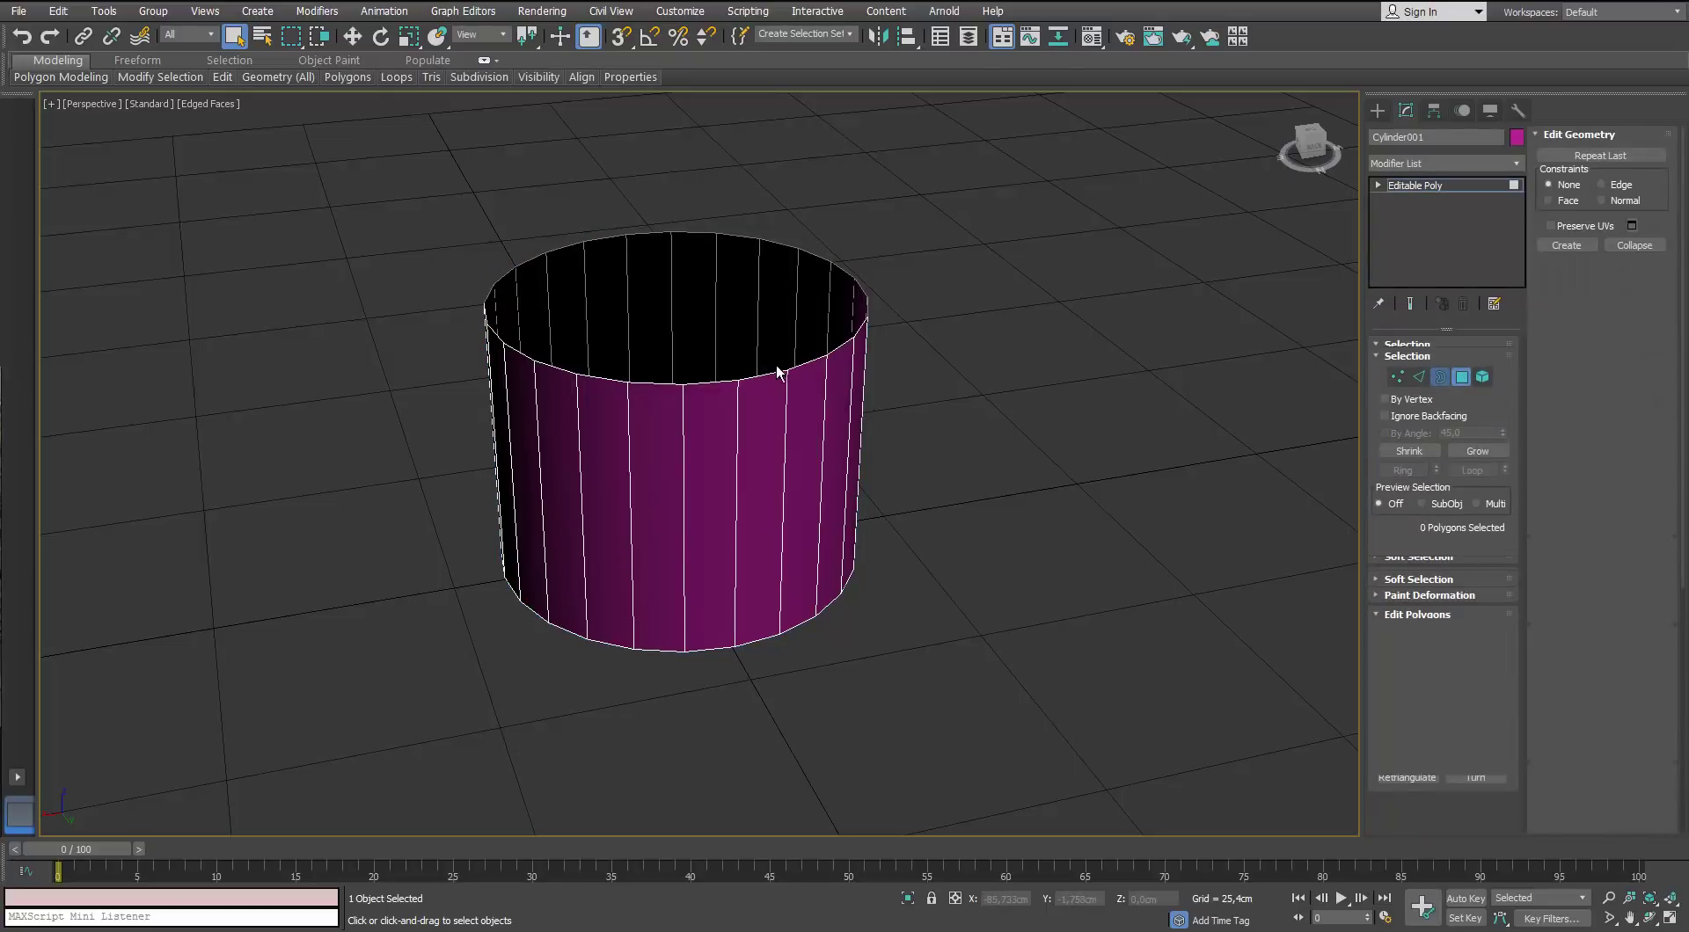
{"action": "left_click", "coordinate": [774, 373]}
{"action": "middle_click_drag", "start_coordinate": [746, 436], "coordinate": [704, 370], "text": "alt"}
{"action": "key", "text": "w"}
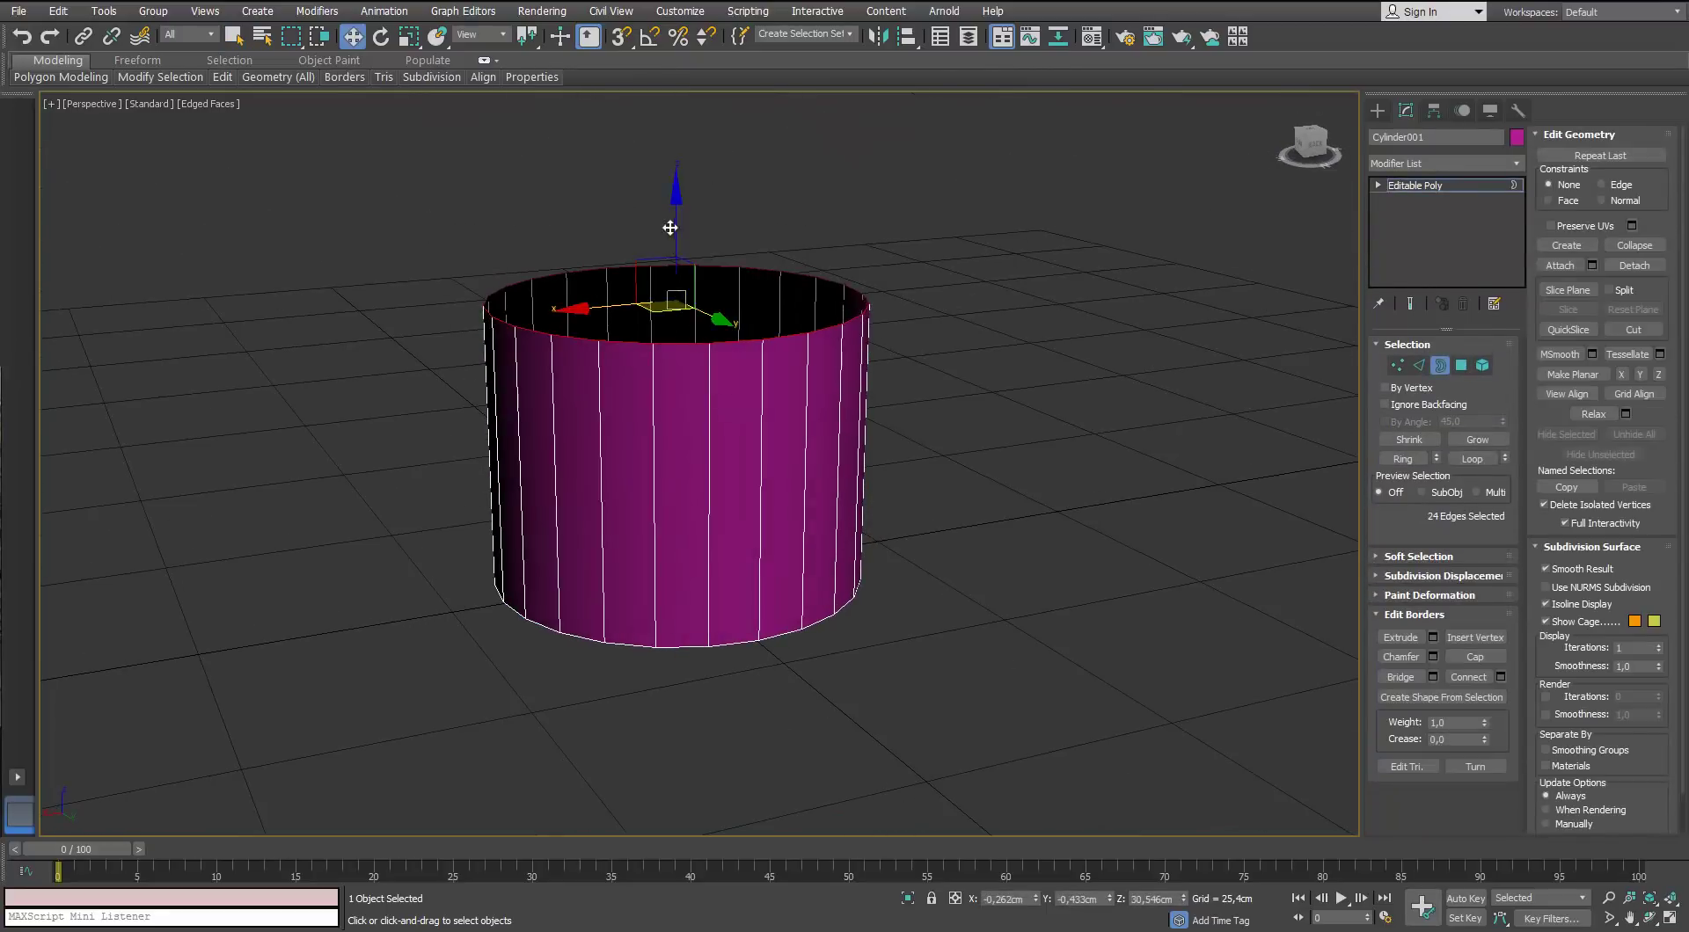
{"action": "left_click_drag", "start_coordinate": [677, 255], "coordinate": [675, 475]}
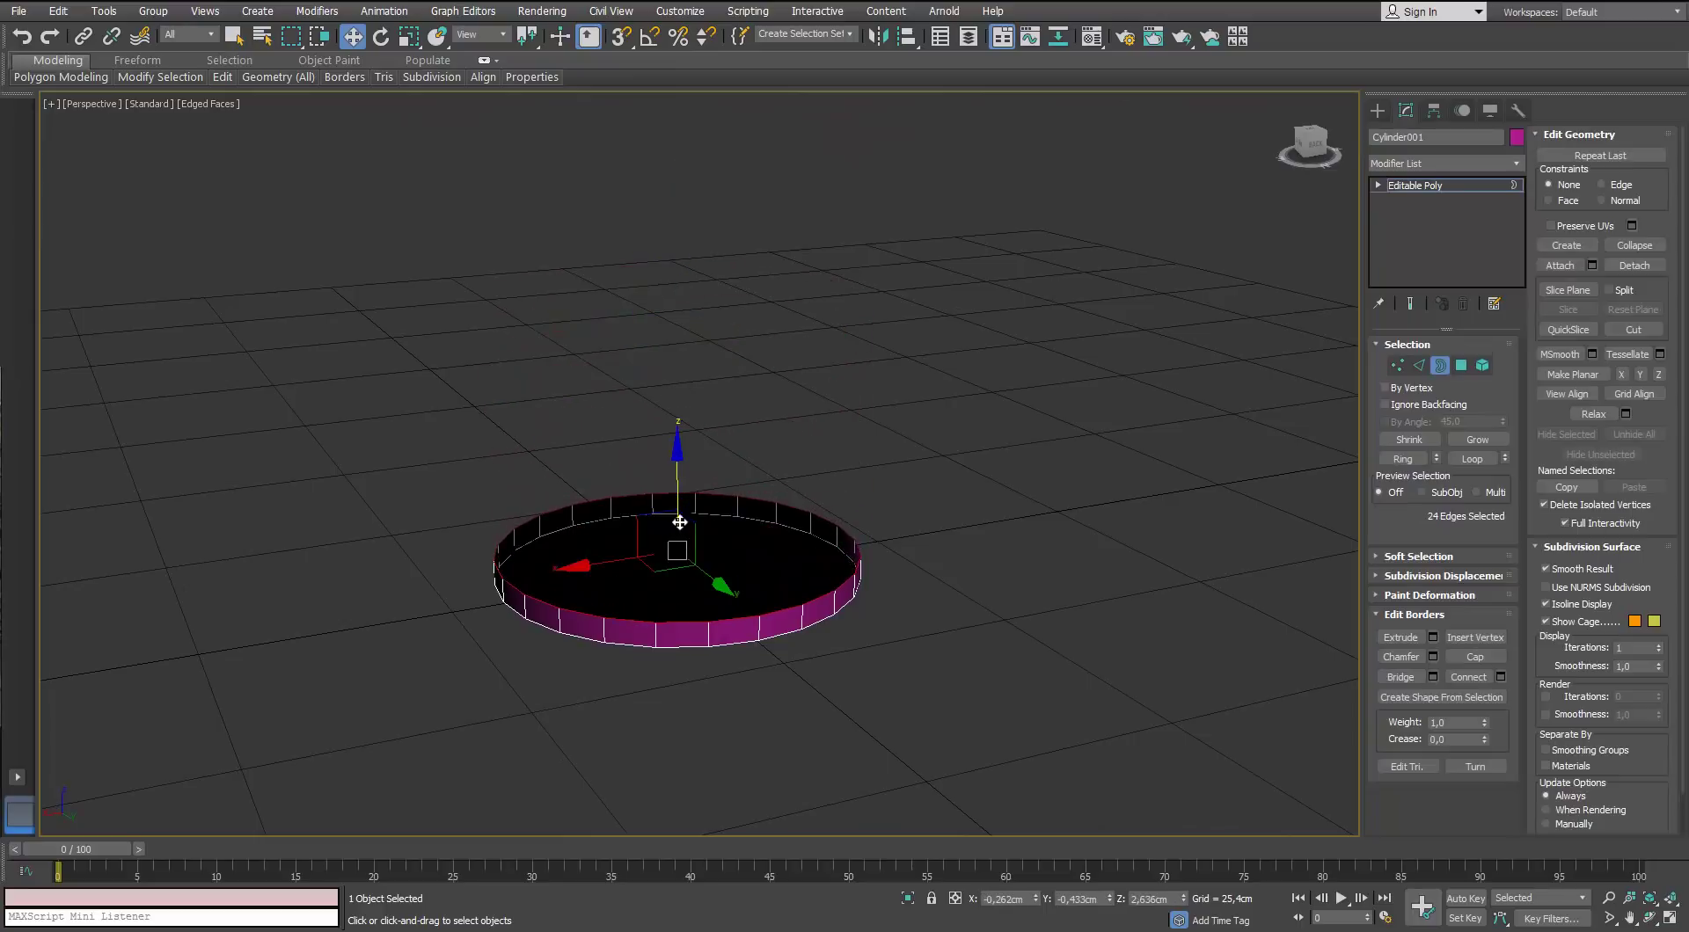
Extend the border upward in scaled and raised copies to shape the jar's foot, narrow waist and wide lower body
{"action": "key", "text": "r"}
{"action": "left_click_drag", "start_coordinate": [669, 533], "coordinate": [666, 546], "text": "shift"}
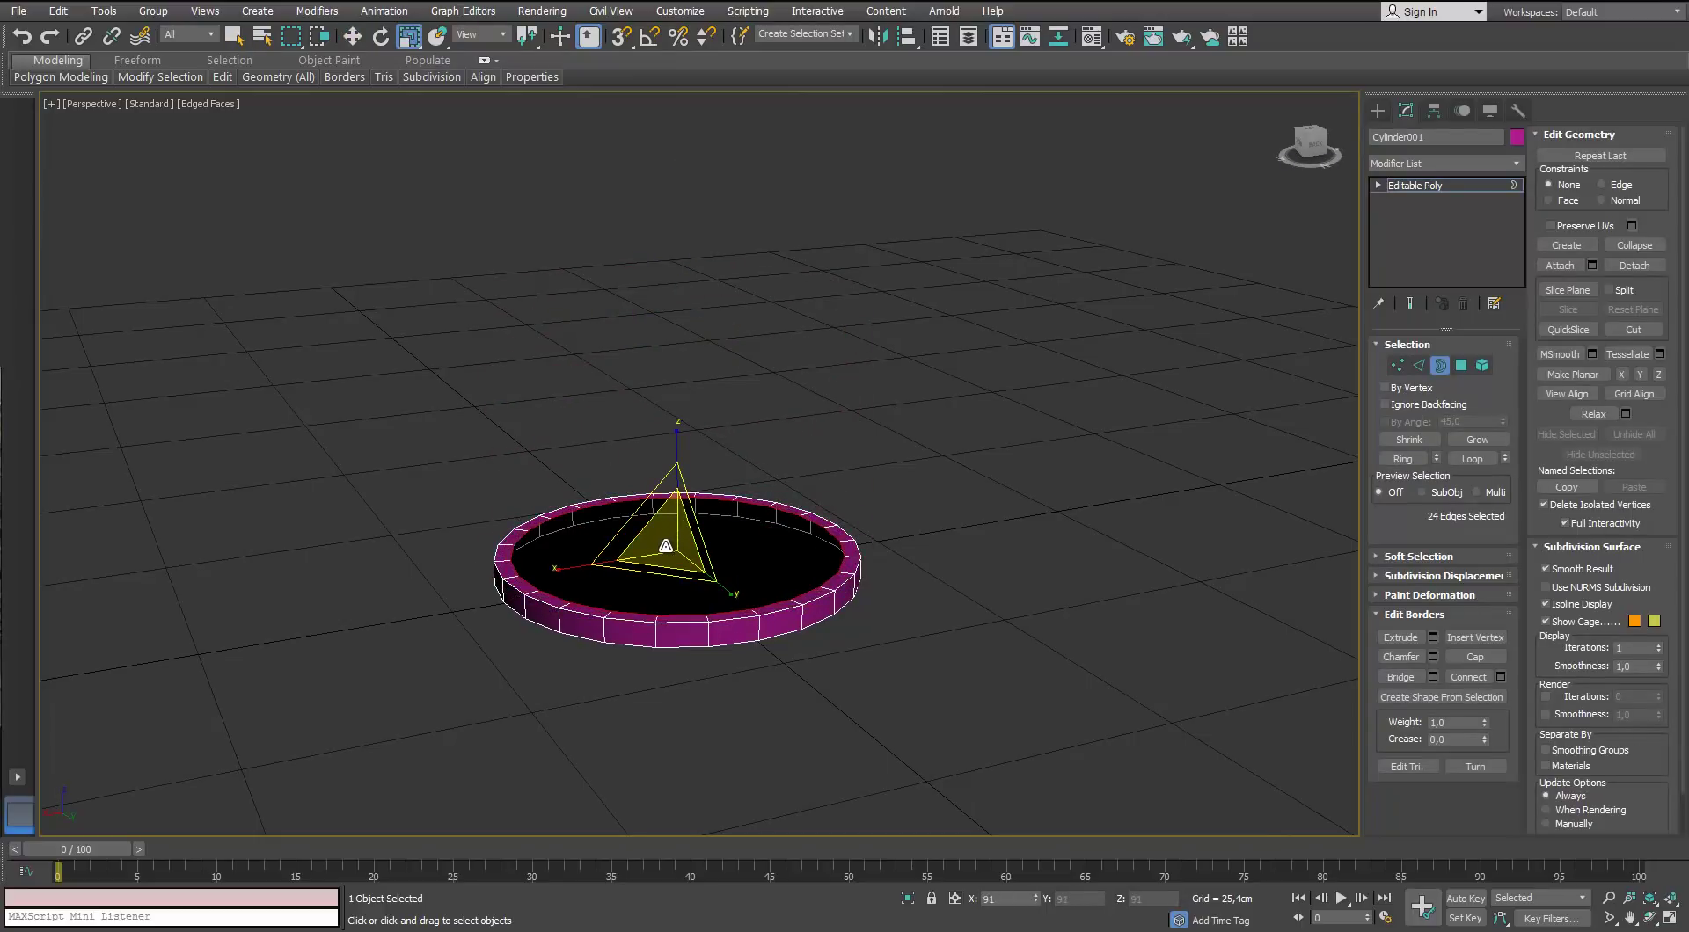
{"action": "key", "text": "w"}
{"action": "left_click_drag", "start_coordinate": [675, 483], "coordinate": [666, 305]}
{"action": "key", "text": "r"}
{"action": "key", "text": "shift+w"}
{"action": "key", "text": "shift+w"}
{"action": "key", "text": "w"}
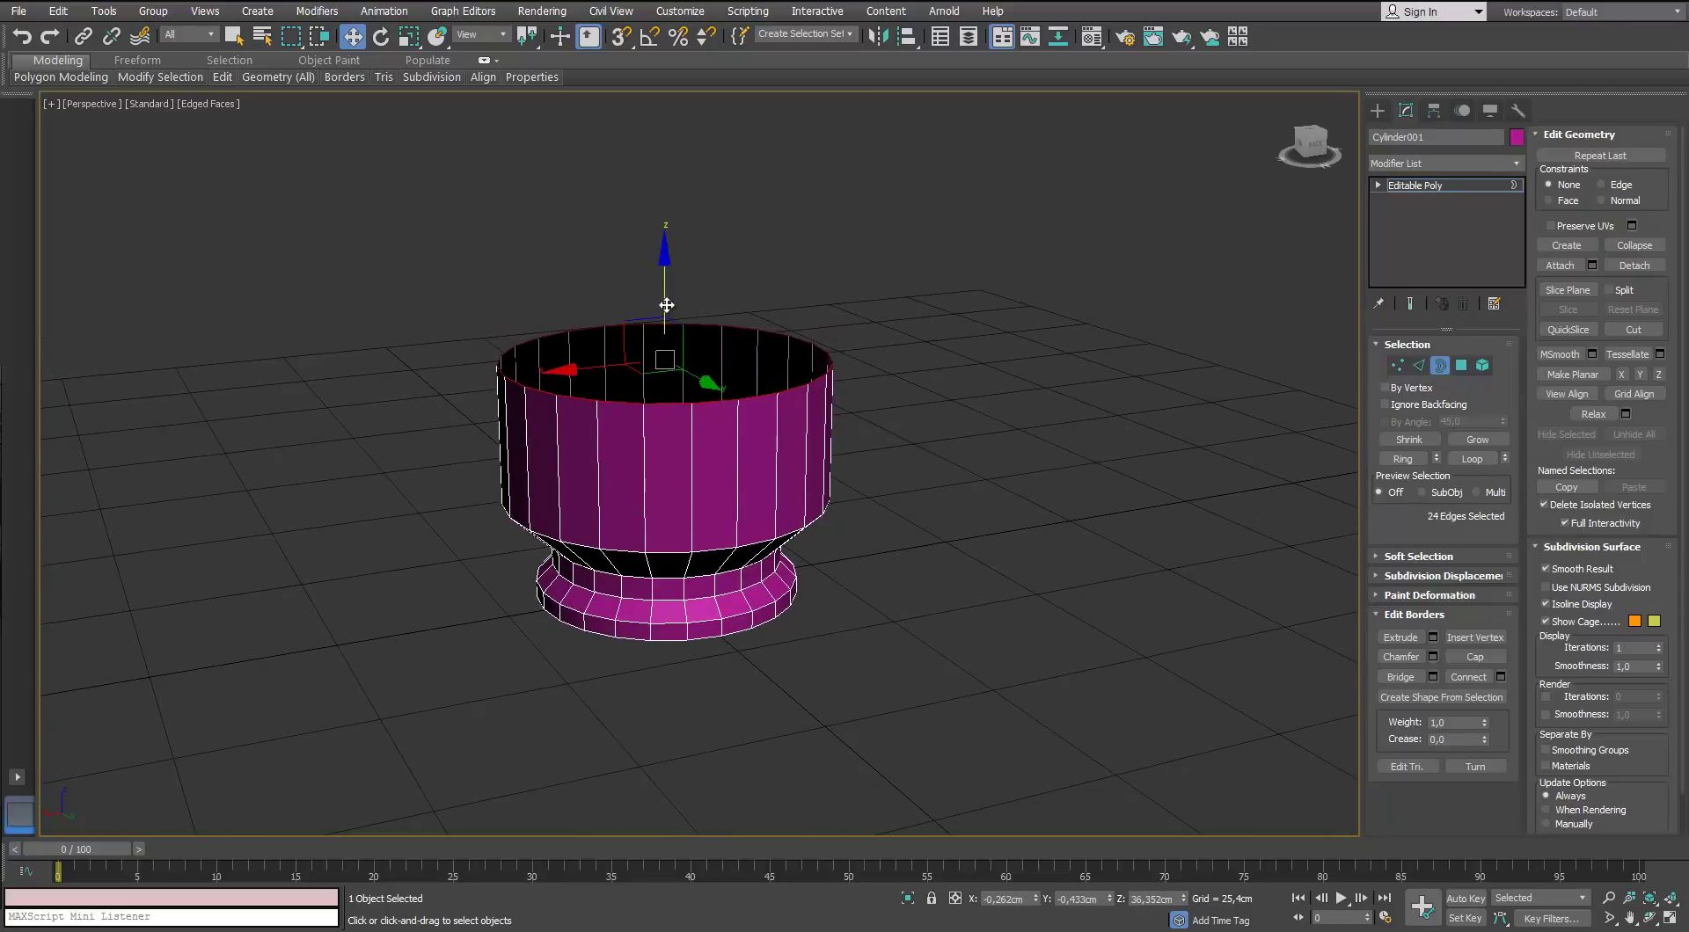
Extrude the jar's top border up about 20.8 cm and scale it inward to form a tapered shoulder
{"action": "middle_click_drag", "start_coordinate": [666, 305], "coordinate": [652, 344]}
{"action": "left_click_drag", "start_coordinate": [659, 280], "coordinate": [664, 208], "text": "shift"}
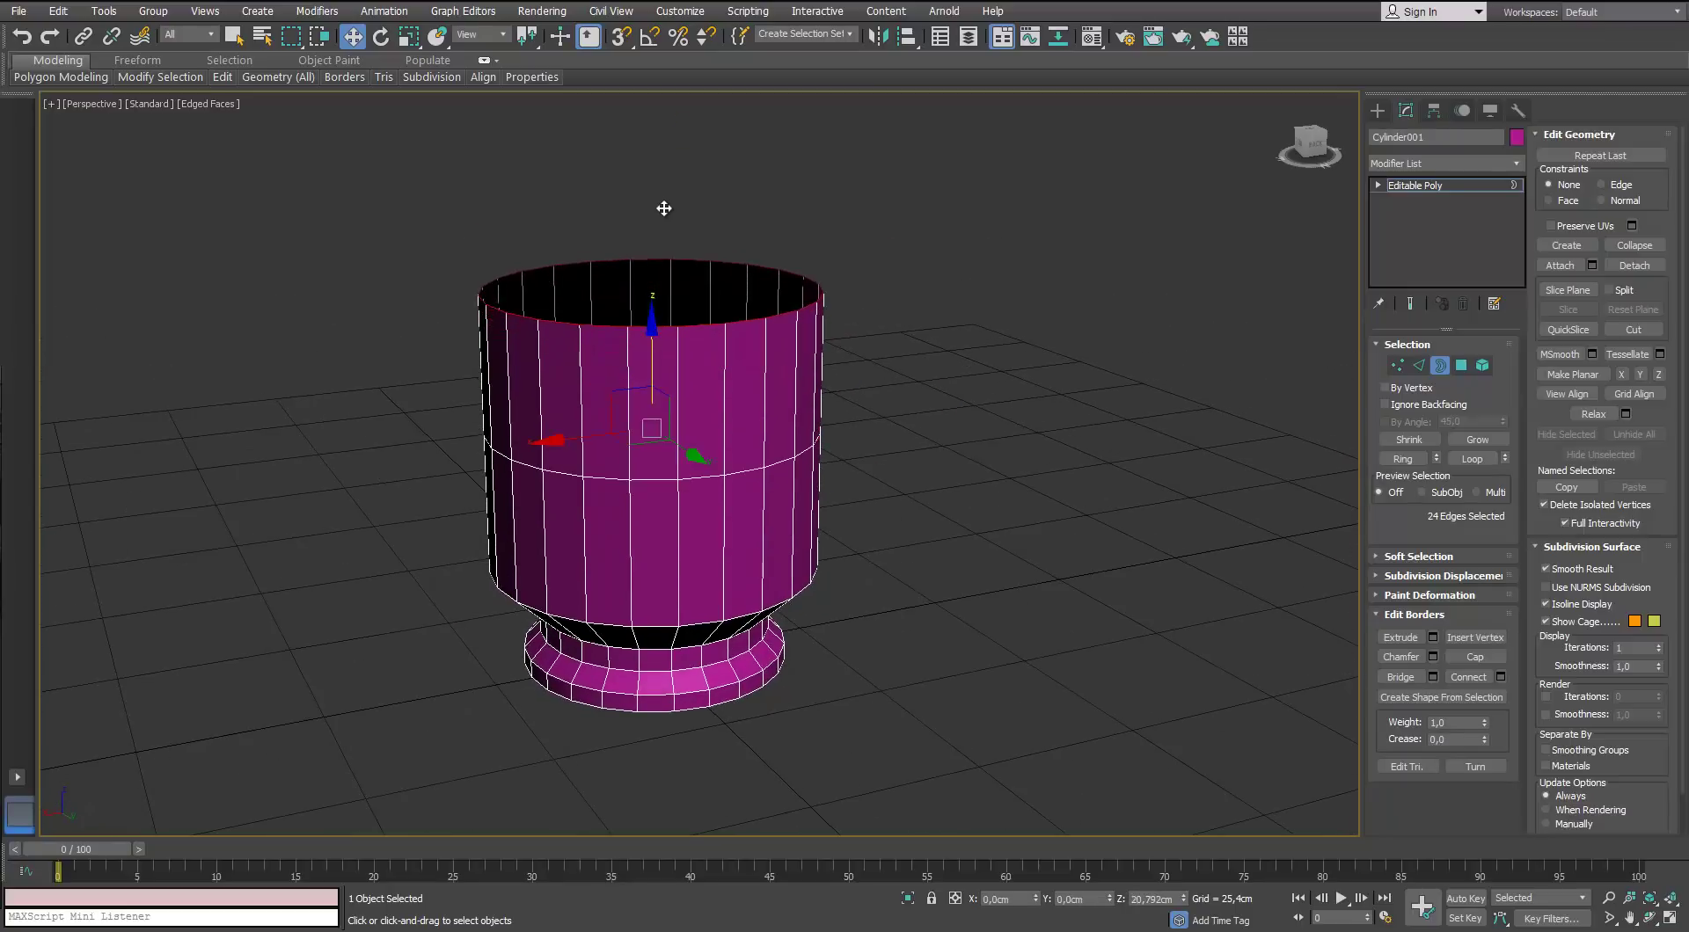
{"action": "key", "text": "r"}
{"action": "left_click_drag", "start_coordinate": [657, 284], "coordinate": [648, 325]}
Extrude the shoulder's top border straight up about 13.8 cm to form the jar's neck
{"action": "key", "text": "w"}
{"action": "middle_click_drag", "start_coordinate": [635, 383], "coordinate": [612, 489]}
{"action": "middle_click_drag", "start_coordinate": [629, 318], "coordinate": [631, 312], "text": "alt"}
{"action": "left_click_drag", "start_coordinate": [631, 313], "coordinate": [623, 220]}
{"action": "key", "text": "ctrl+z"}
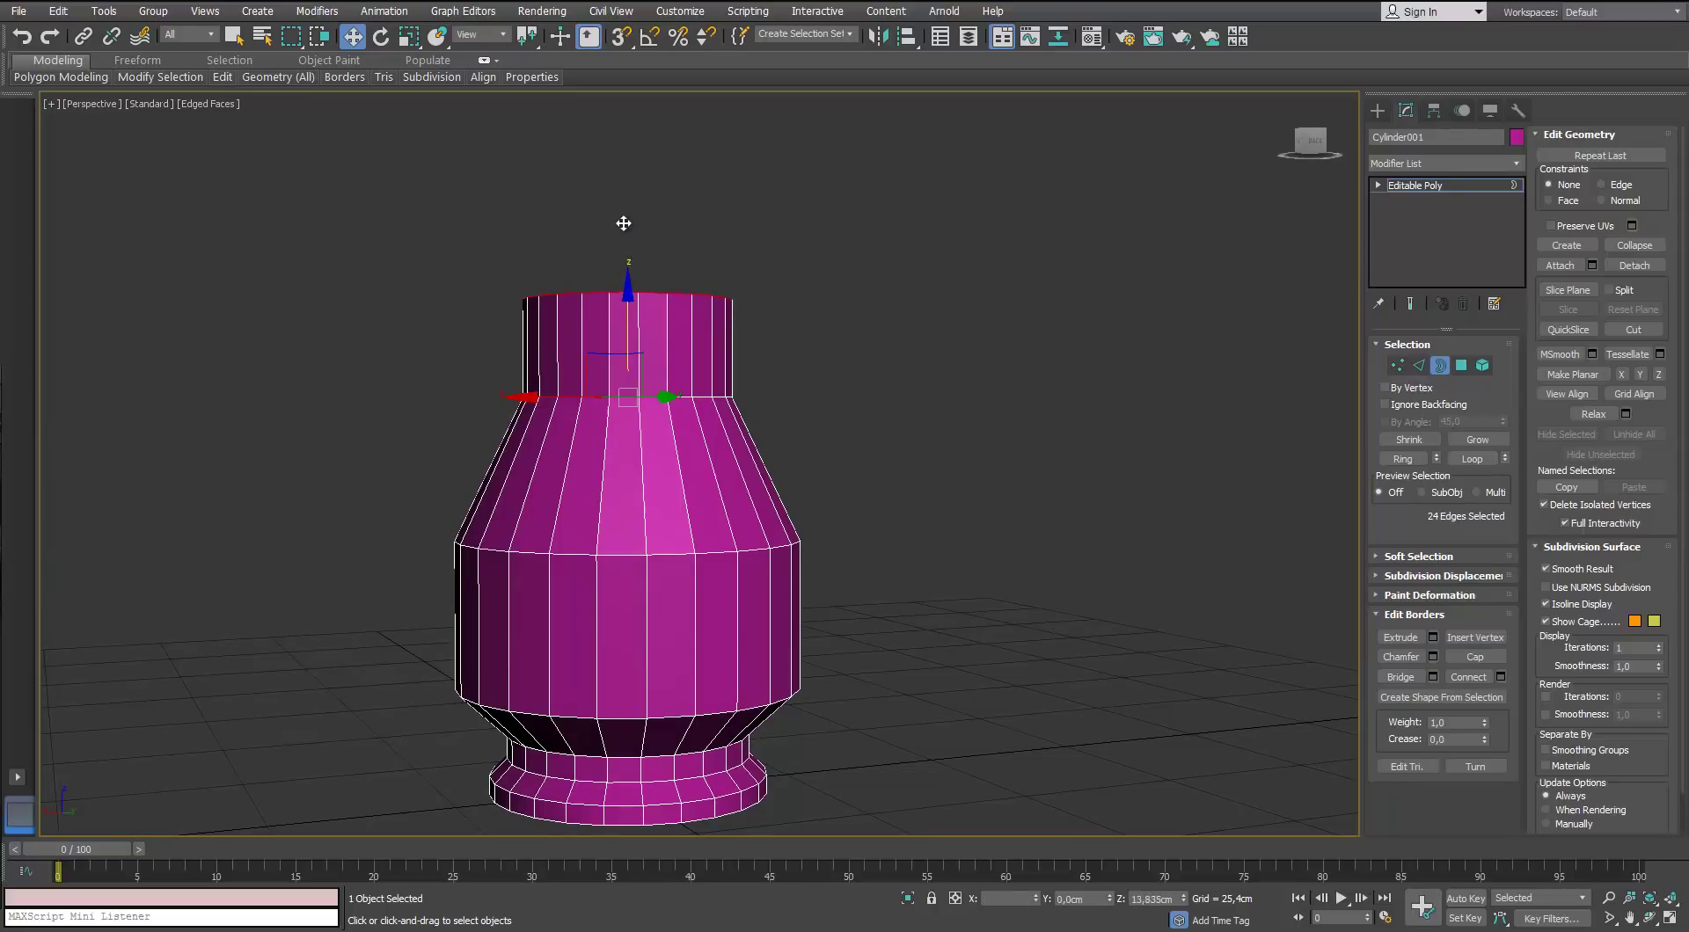
Extrude the neck's top border outward and raise a copy of it about 1.8 cm to form the lip
{"action": "middle_click_drag", "start_coordinate": [658, 278], "coordinate": [614, 396]}
{"action": "key", "text": "r"}
{"action": "scroll", "coordinate": [607, 370], "scroll_direction": "up", "scroll_amount": 5}
{"action": "key", "text": "w"}
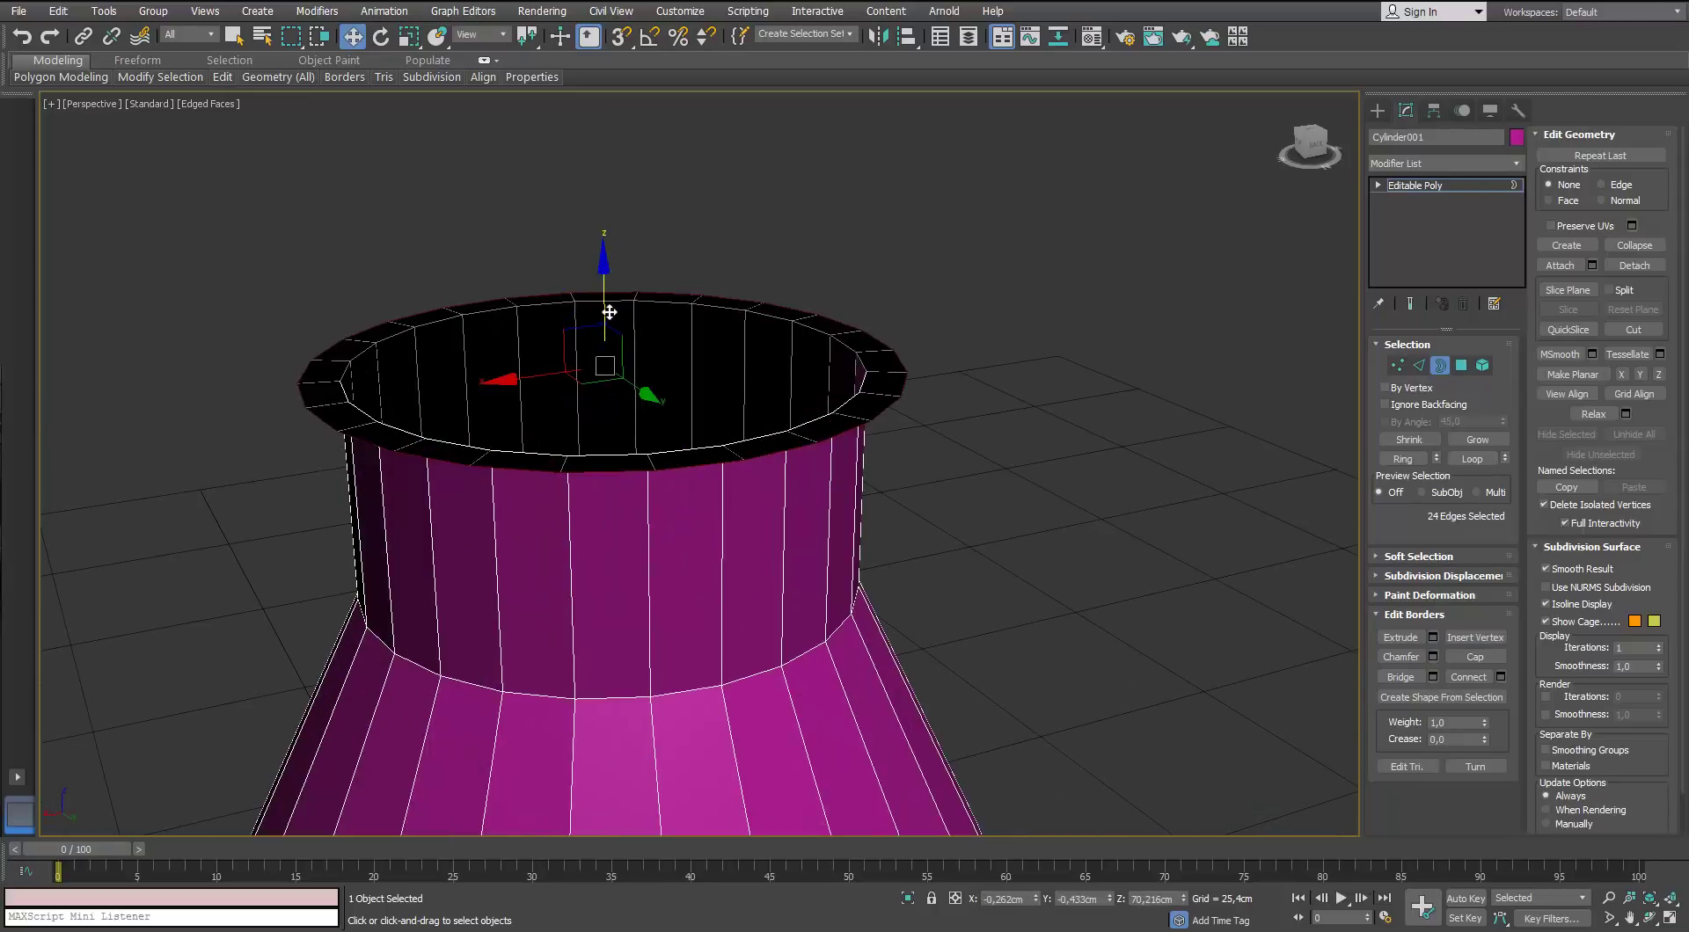
{"action": "left_click_drag", "start_coordinate": [609, 311], "coordinate": [609, 281], "text": "shift"}
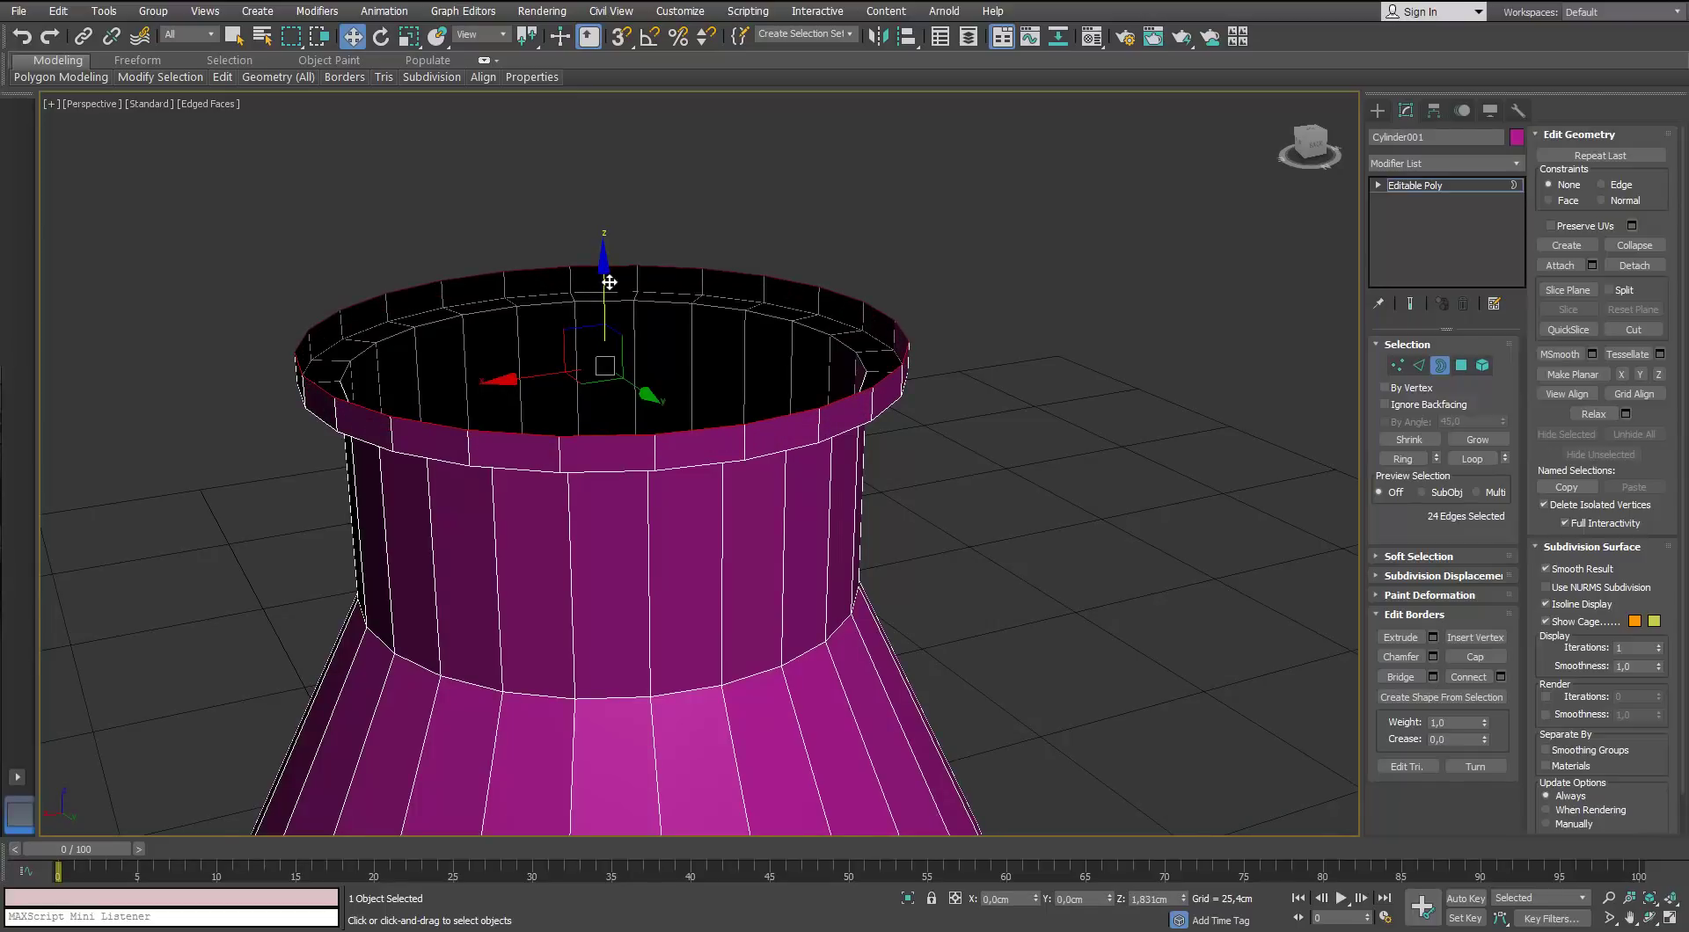
Extrude the lip's top border inward by scaling a copy of it to form the flat rim
{"action": "scroll", "coordinate": [615, 320], "scroll_direction": "down", "scroll_amount": 4}
{"action": "middle_click_drag", "start_coordinate": [649, 345], "coordinate": [609, 335], "text": "alt"}
{"action": "scroll", "coordinate": [706, 313], "scroll_direction": "down", "scroll_amount": 5}
{"action": "scroll", "coordinate": [681, 271], "scroll_direction": "up", "scroll_amount": 5}
{"action": "scroll", "coordinate": [616, 361], "scroll_direction": "up", "scroll_amount": 3}
{"action": "scroll", "coordinate": [615, 366], "scroll_direction": "down", "scroll_amount": 3}
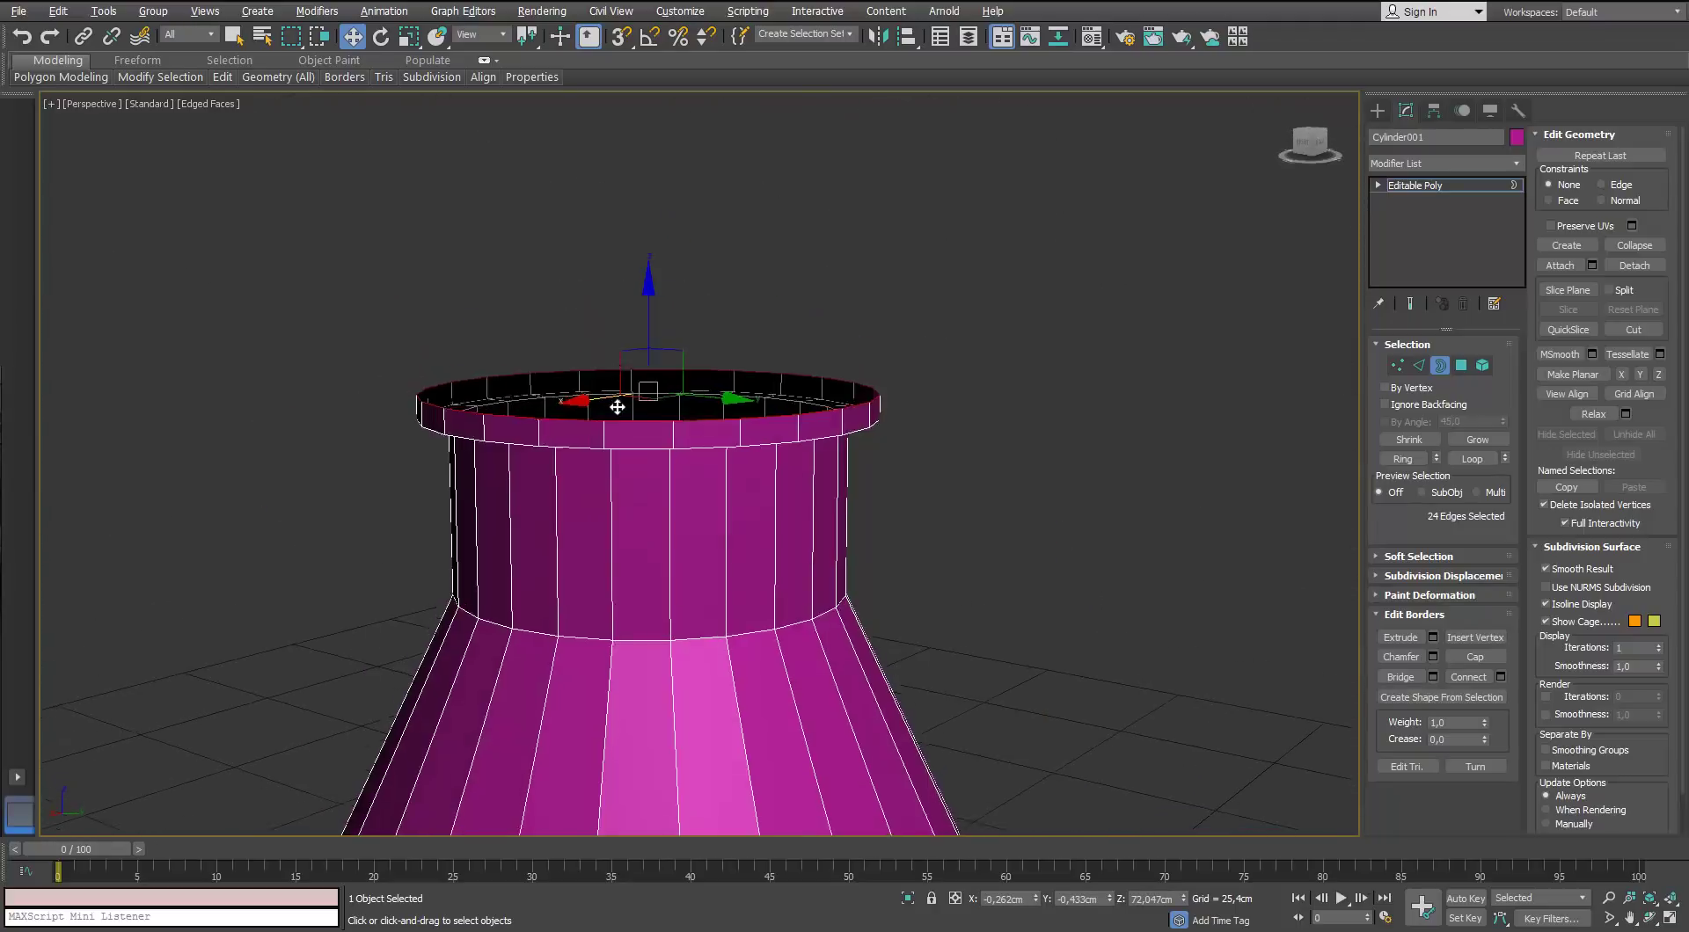
{"action": "scroll", "coordinate": [618, 410], "scroll_direction": "down", "scroll_amount": 3}
{"action": "scroll", "coordinate": [639, 359], "scroll_direction": "up", "scroll_amount": 3}
{"action": "middle_click_drag", "start_coordinate": [639, 359], "coordinate": [638, 339], "text": "alt"}
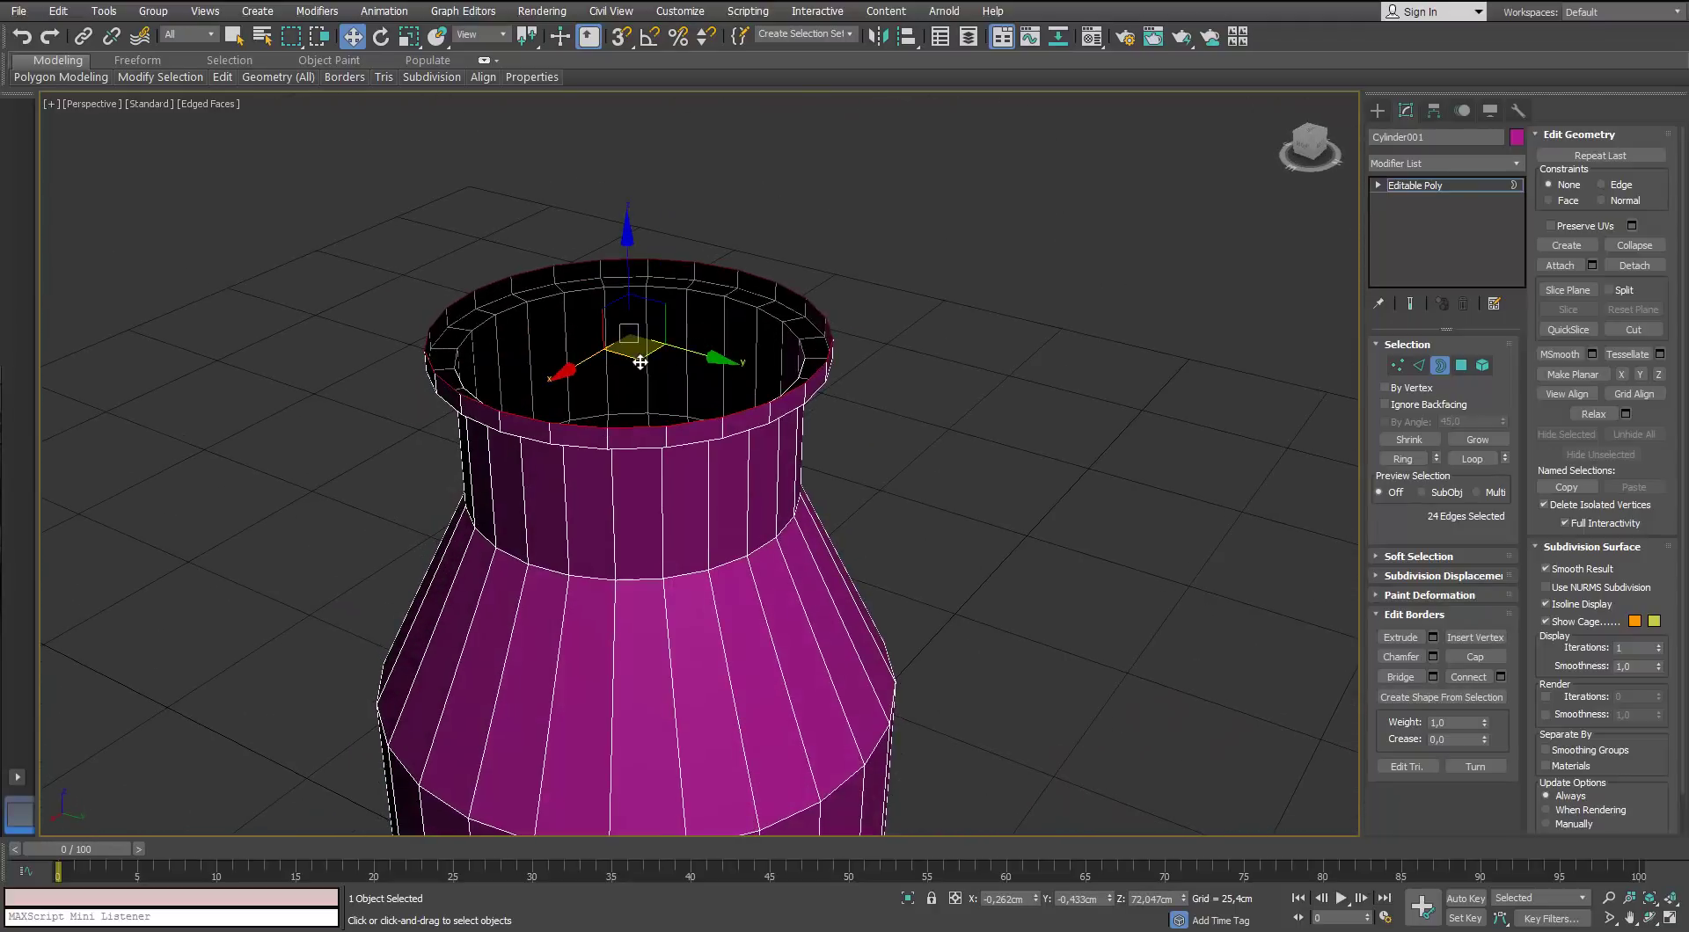
{"action": "key", "text": "r"}
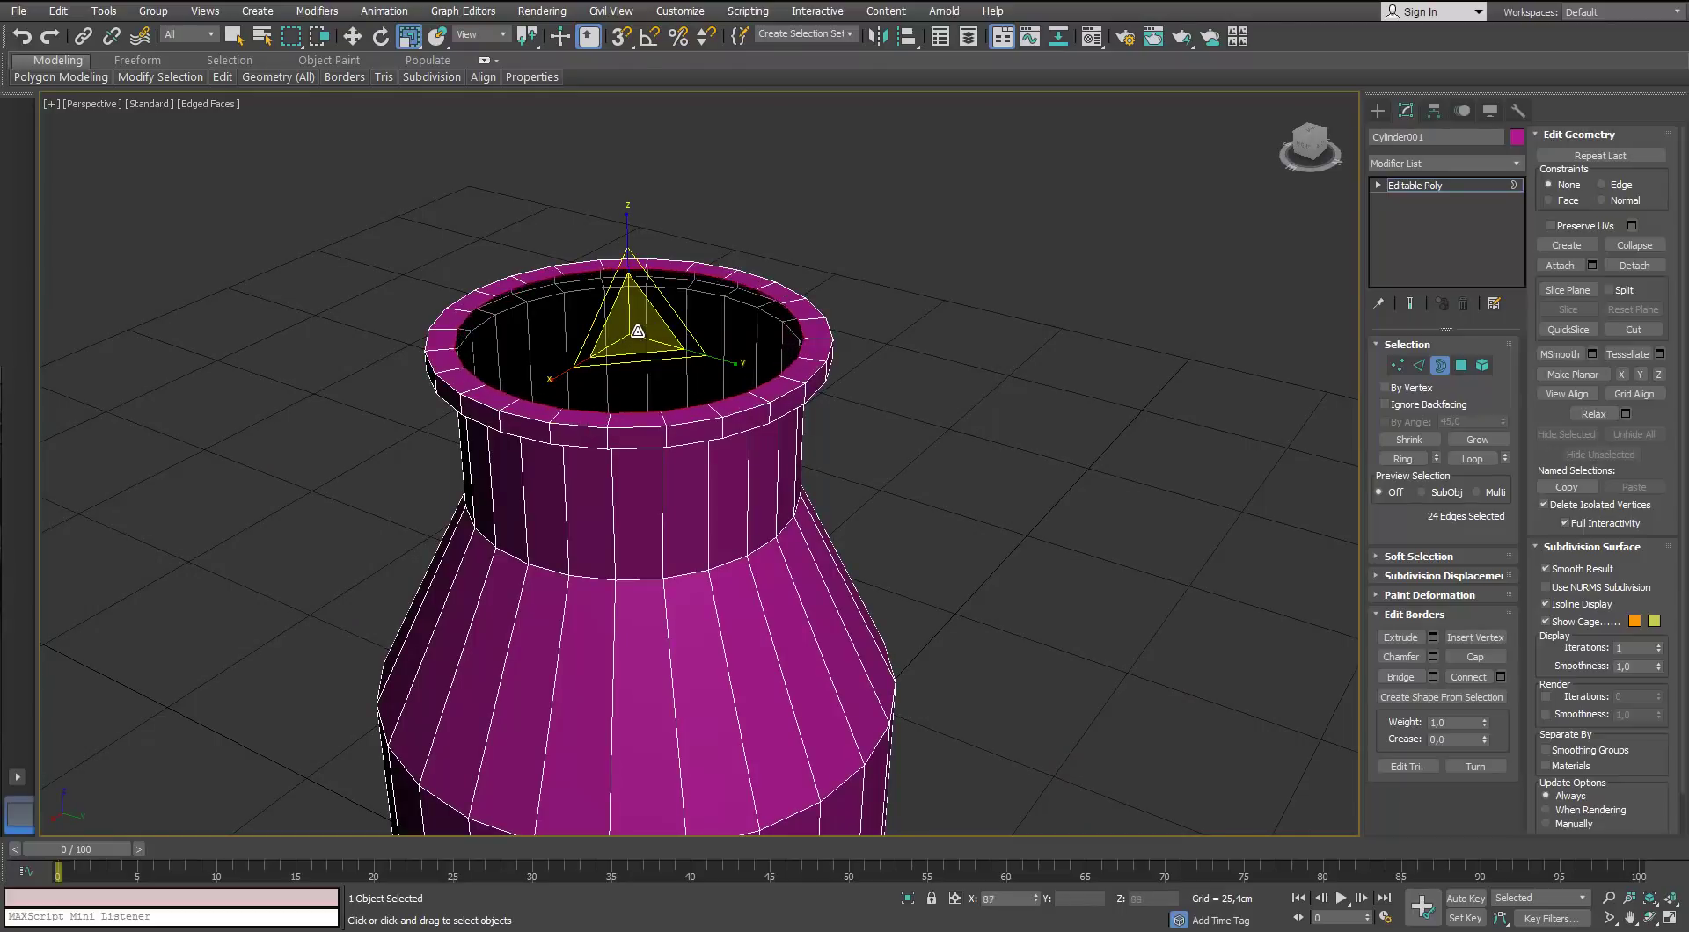
{"action": "middle_click_drag", "start_coordinate": [638, 339], "coordinate": [626, 270], "text": "alt"}
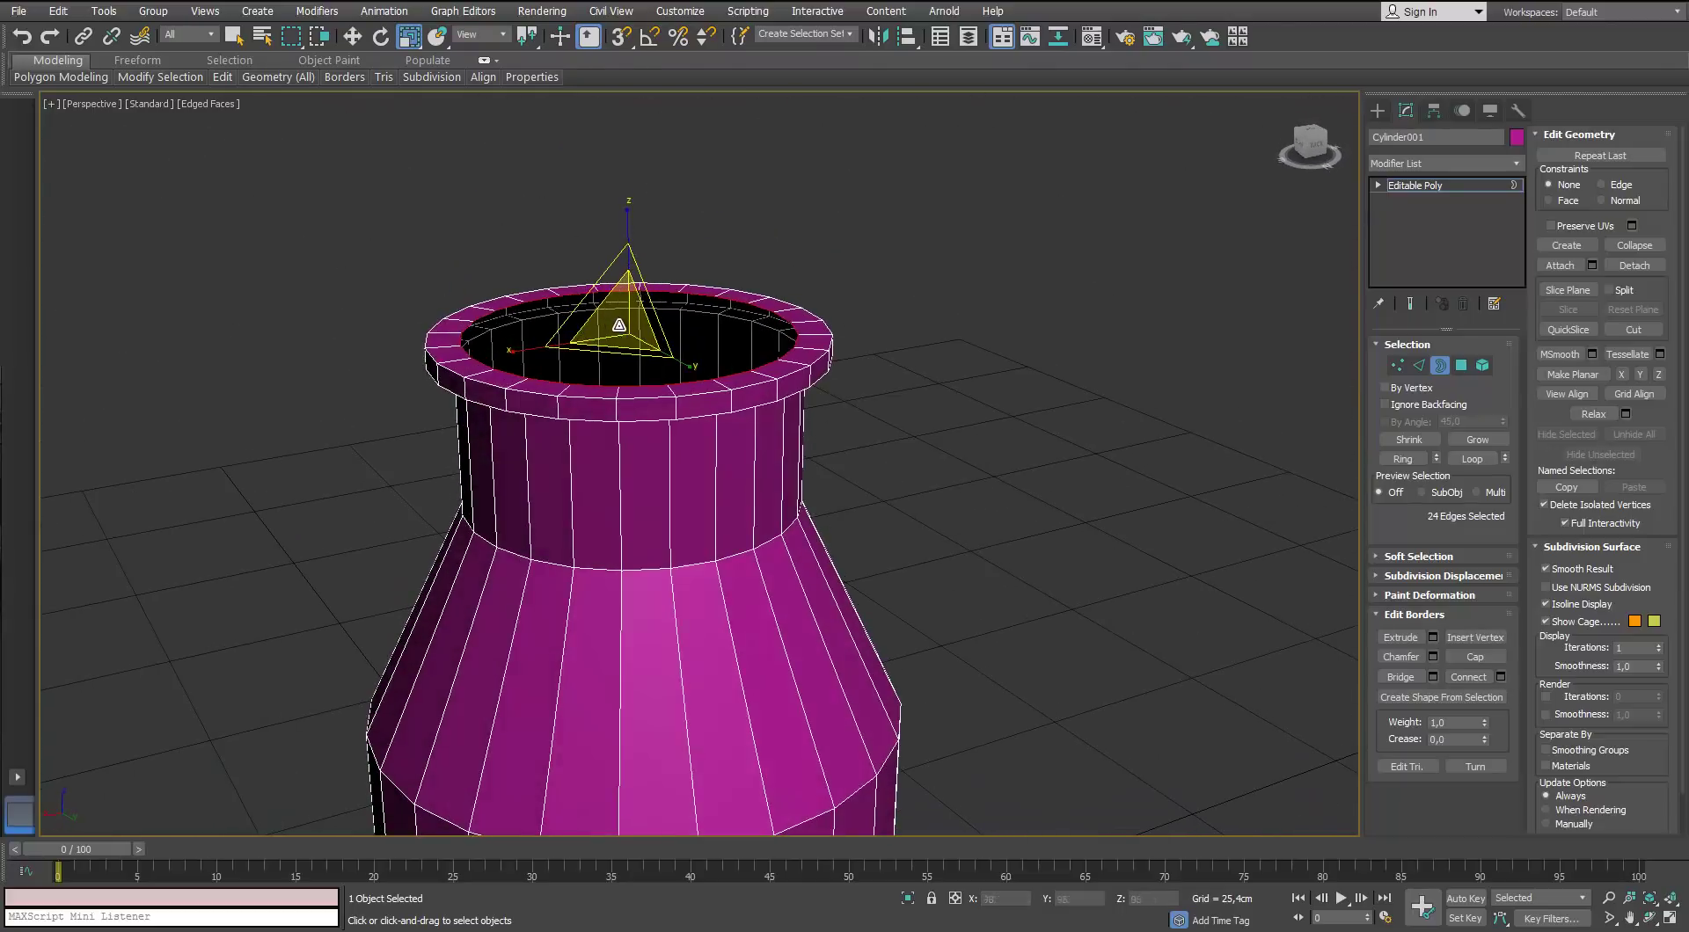
Extrude the rim's inner border down inside the neck to the neck's base, checking its level in wireframe
{"action": "key", "text": "w"}
{"action": "left_click_drag", "start_coordinate": [627, 283], "coordinate": [626, 389], "text": "shift"}
{"action": "mouse_move", "coordinate": [626, 389]}
{"action": "middle_mouse_down", "text": "alt"}
{"action": "mouse_move", "coordinate": [577, 400]}
{"action": "mouse_move", "coordinate": [627, 381]}
{"action": "middle_mouse_up", "text": "alt"}
{"action": "key", "text": "F4"}
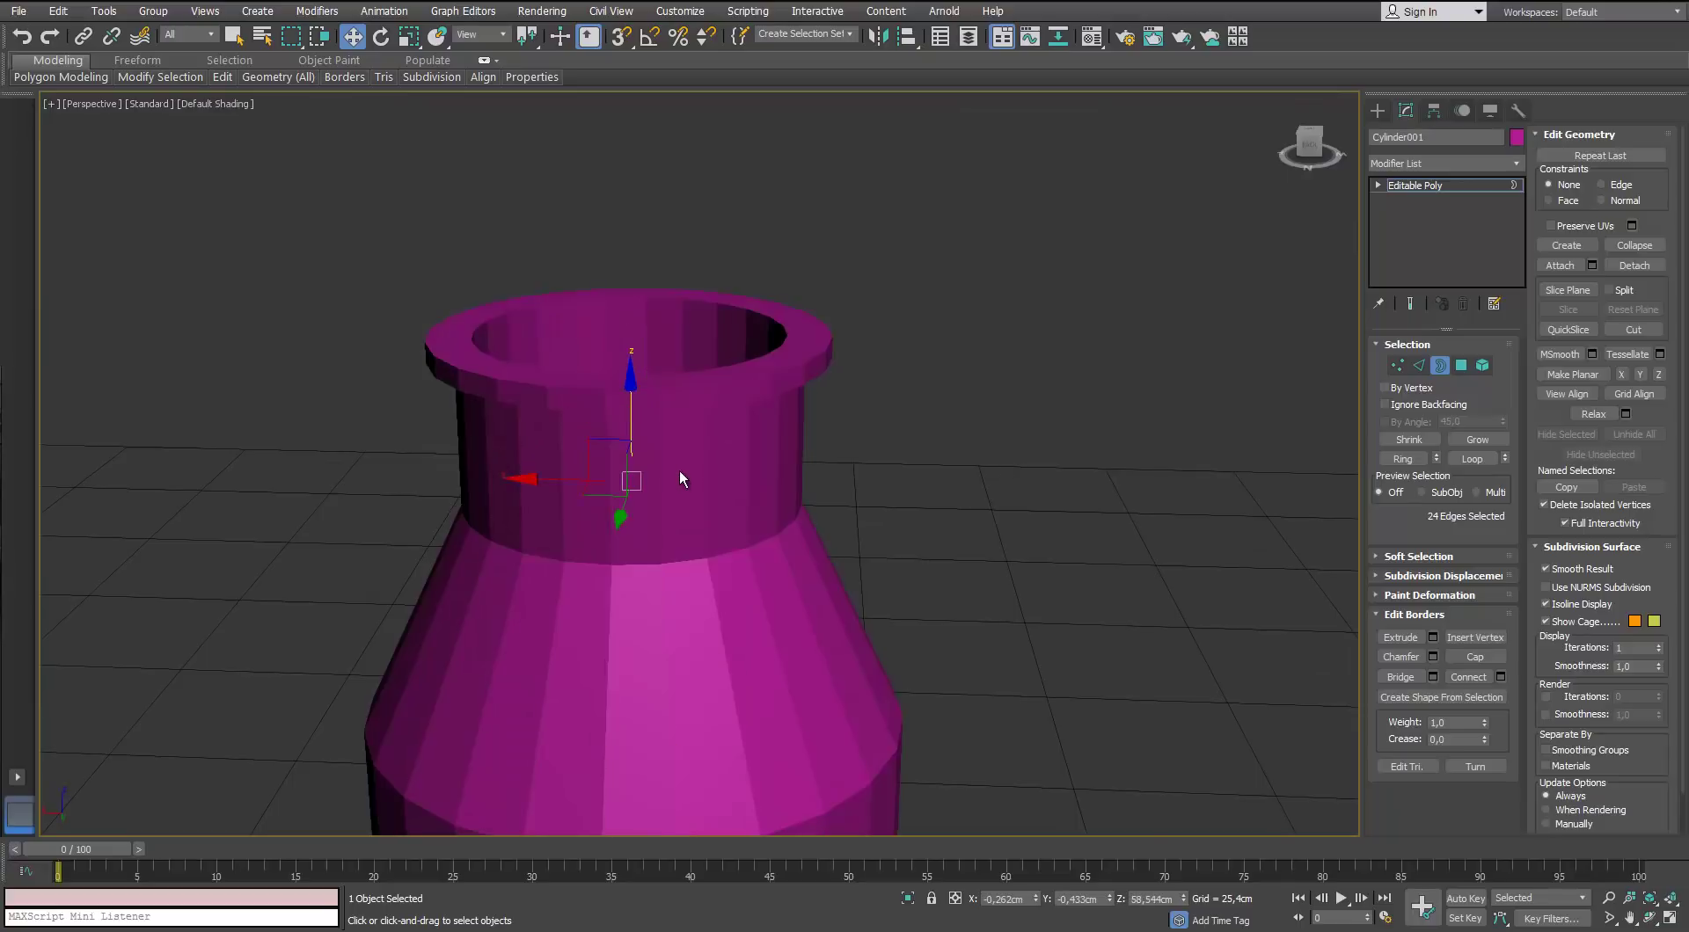
{"action": "key", "text": "F4"}
{"action": "key", "text": "F3"}
{"action": "middle_click_drag", "start_coordinate": [674, 457], "coordinate": [630, 400], "text": "alt"}
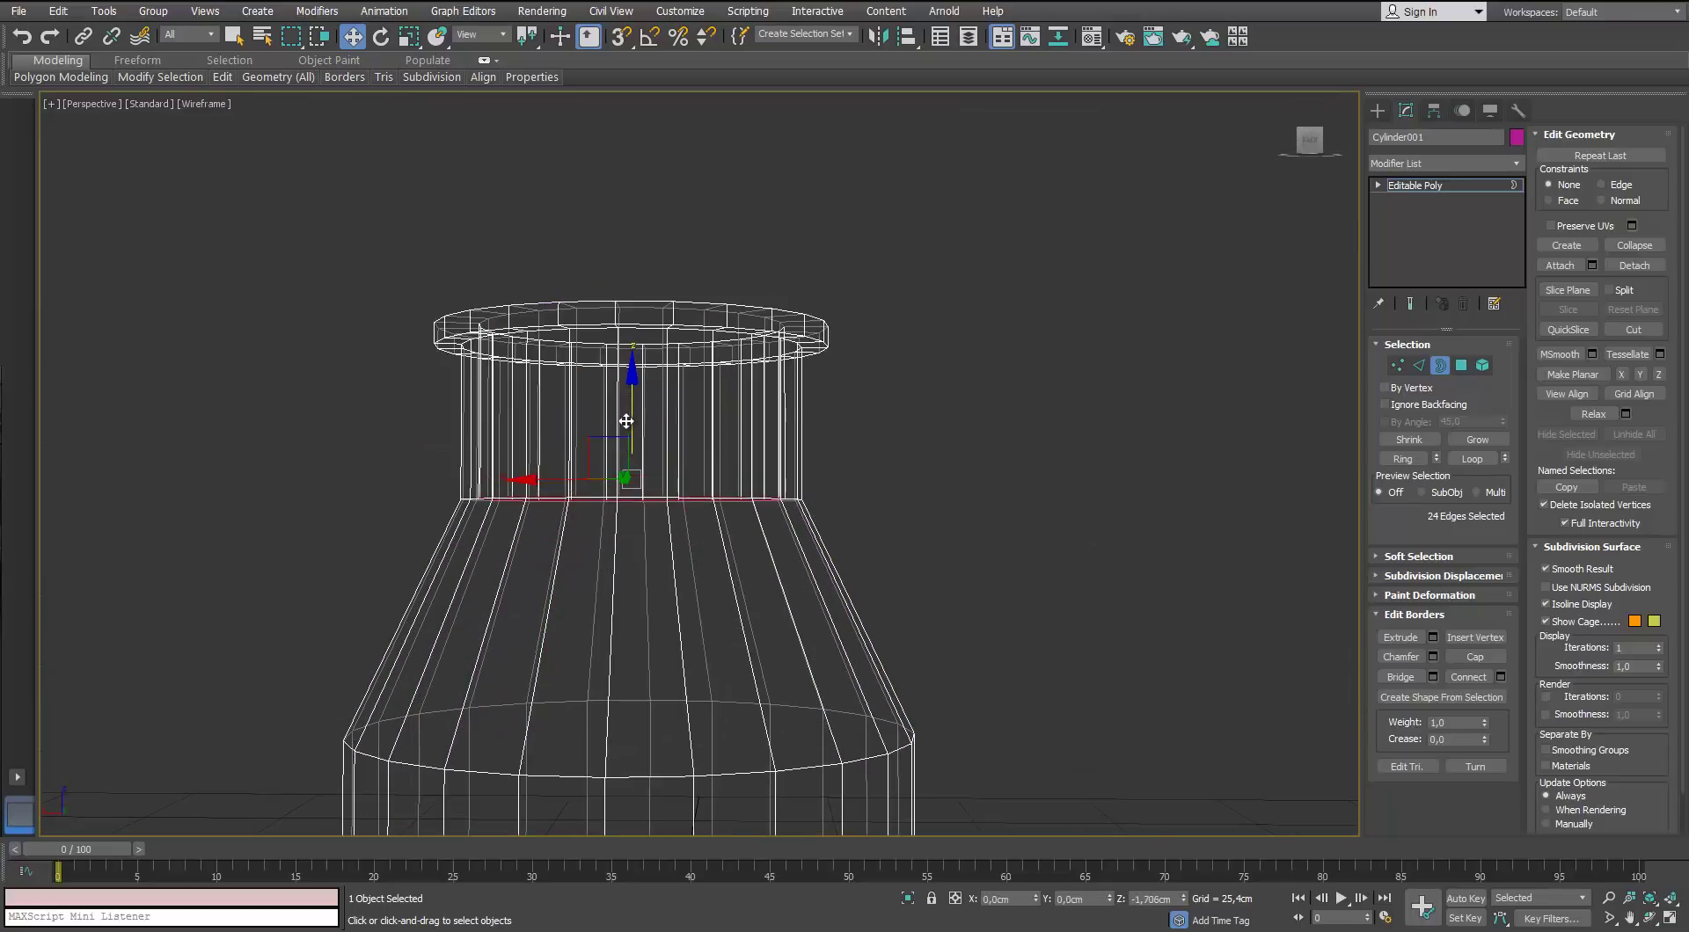
{"action": "key", "text": "r"}
{"action": "key", "text": "w"}
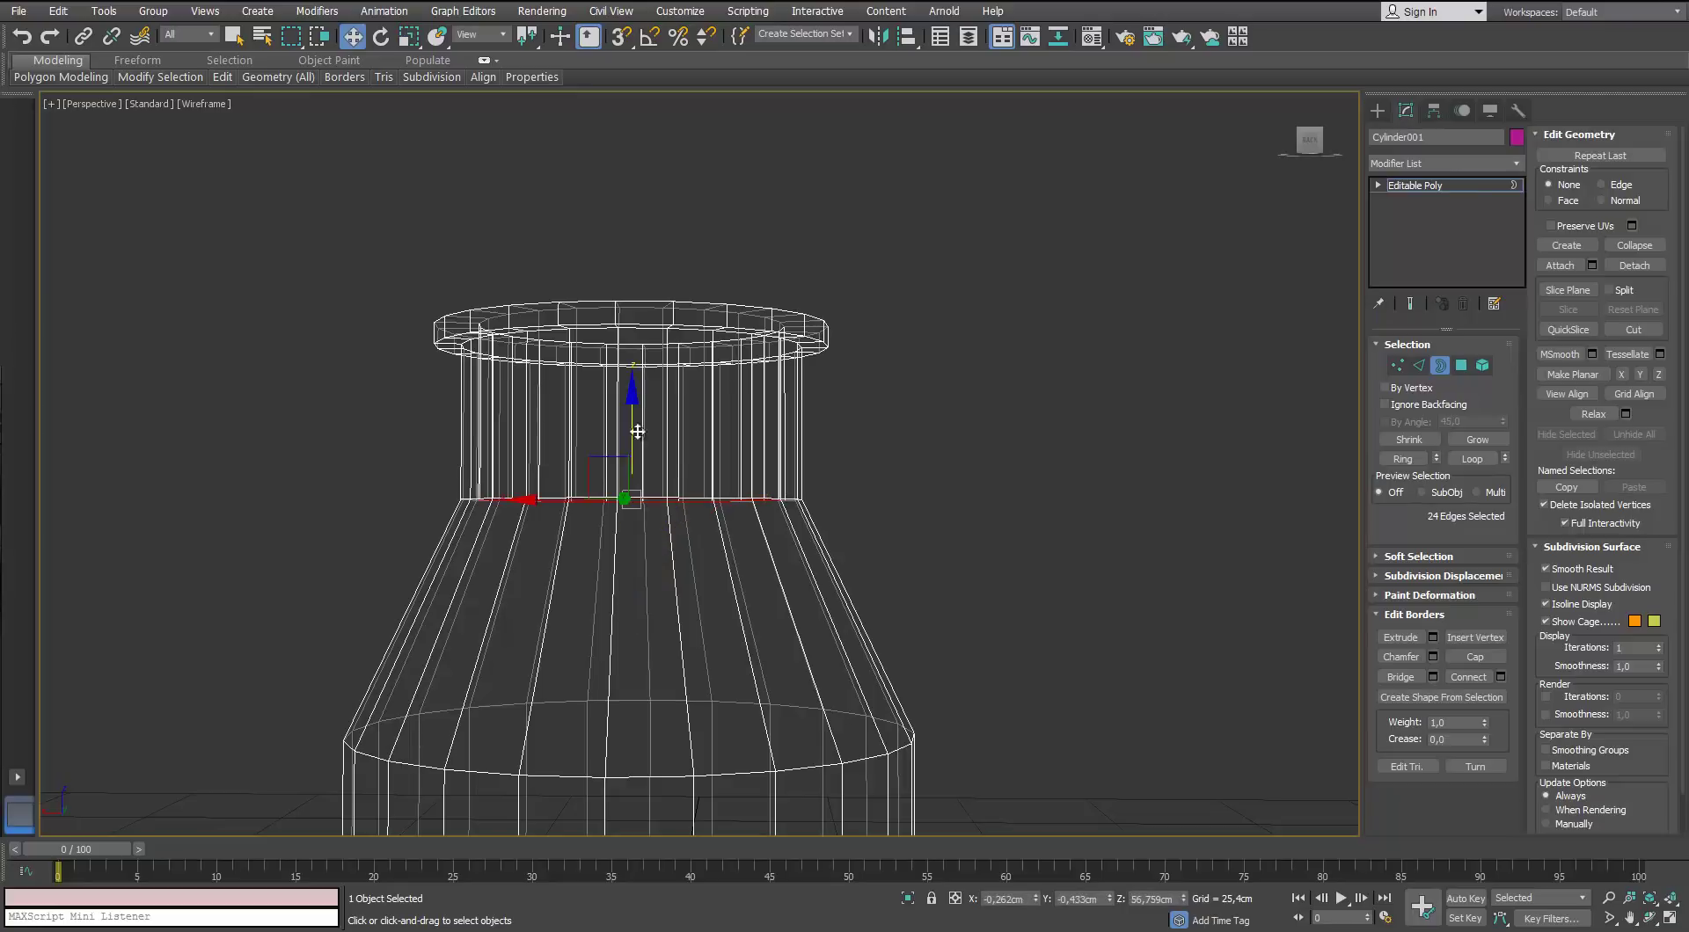
Extrude the inner wall's border down to the shoulder's lower edge and fine-tune its height in the Front view
{"action": "left_click_drag", "start_coordinate": [633, 429], "coordinate": [611, 650], "text": "shift"}
{"action": "middle_click_drag", "start_coordinate": [611, 649], "coordinate": [636, 379]}
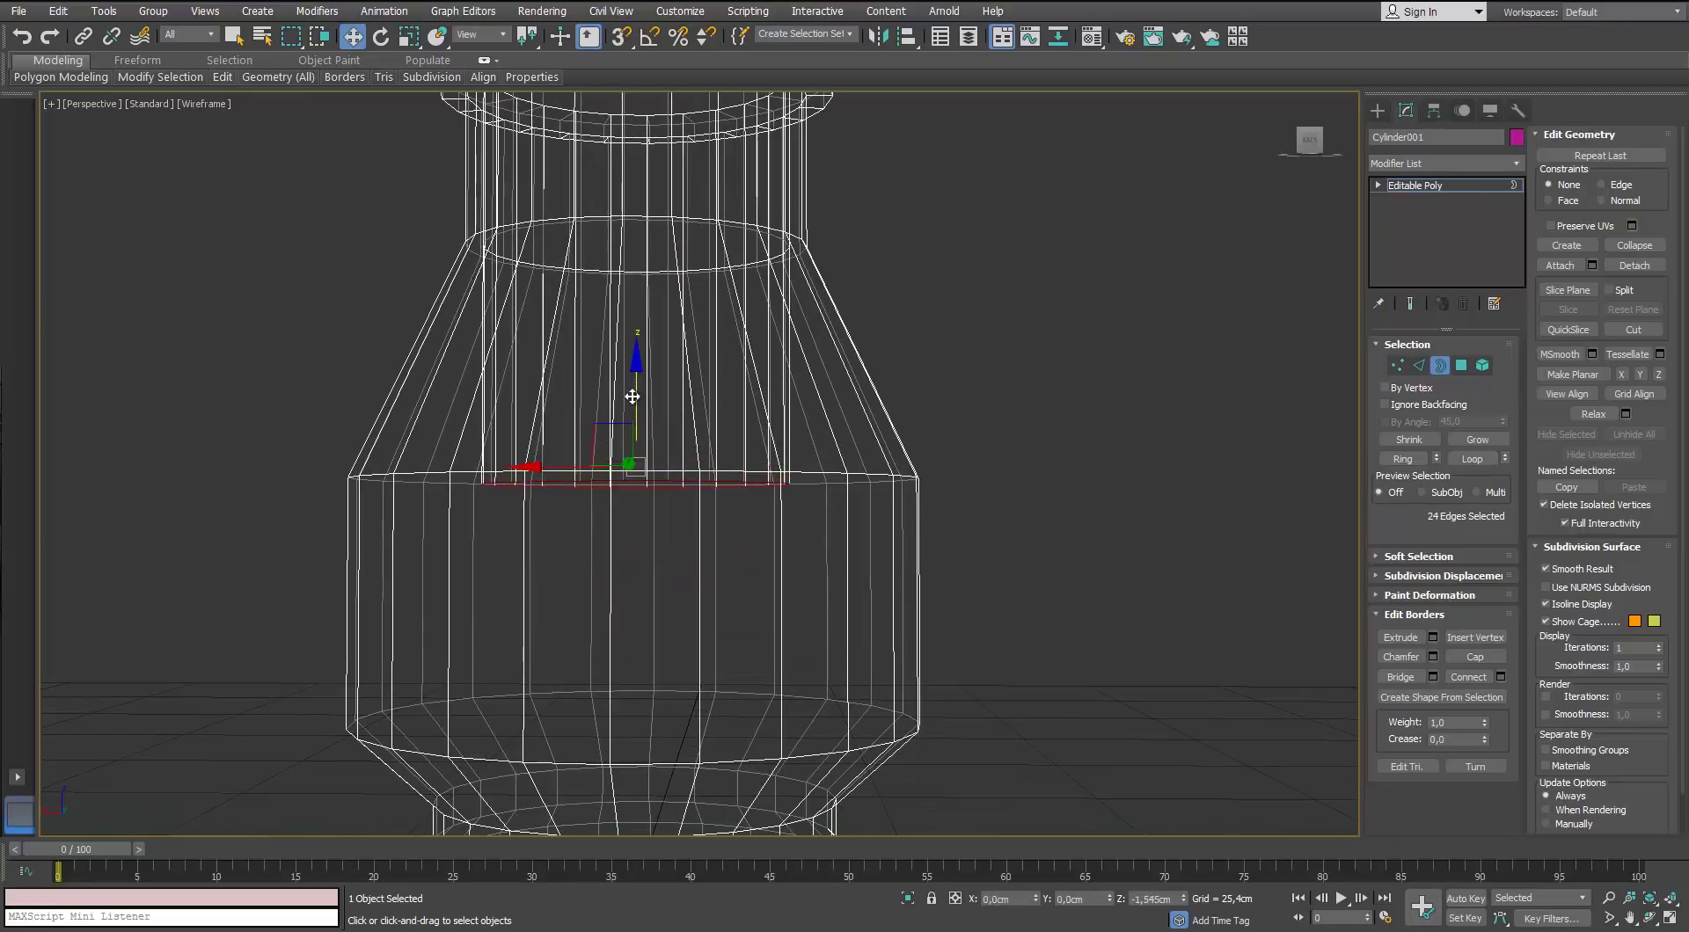
{"action": "key", "text": "f"}
{"action": "scroll", "coordinate": [700, 404], "scroll_direction": "up", "scroll_amount": 8}
{"action": "scroll", "coordinate": [700, 404], "scroll_direction": "down", "scroll_amount": 2}
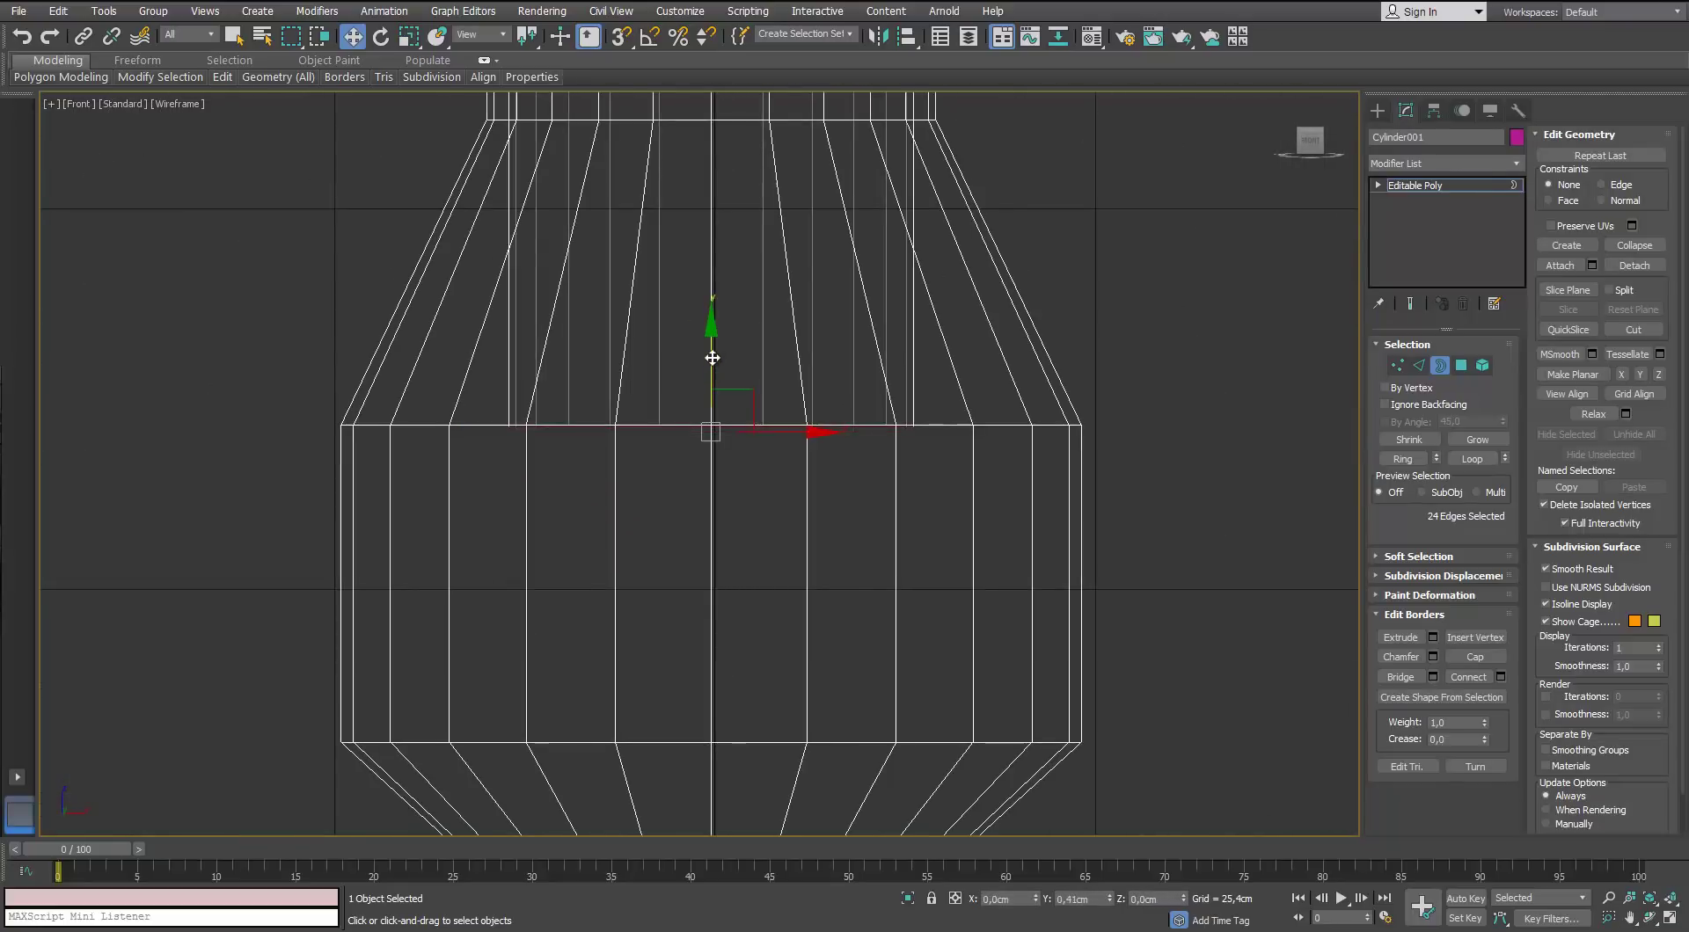
{"action": "left_click_drag", "start_coordinate": [713, 358], "coordinate": [713, 357]}
Widen the inner border to follow the body and extrude it down about 21.3 cm to the straight section's lower edge
{"action": "key", "text": "r"}
{"action": "left_click_drag", "start_coordinate": [731, 414], "coordinate": [699, 631]}
{"action": "key", "text": "w"}
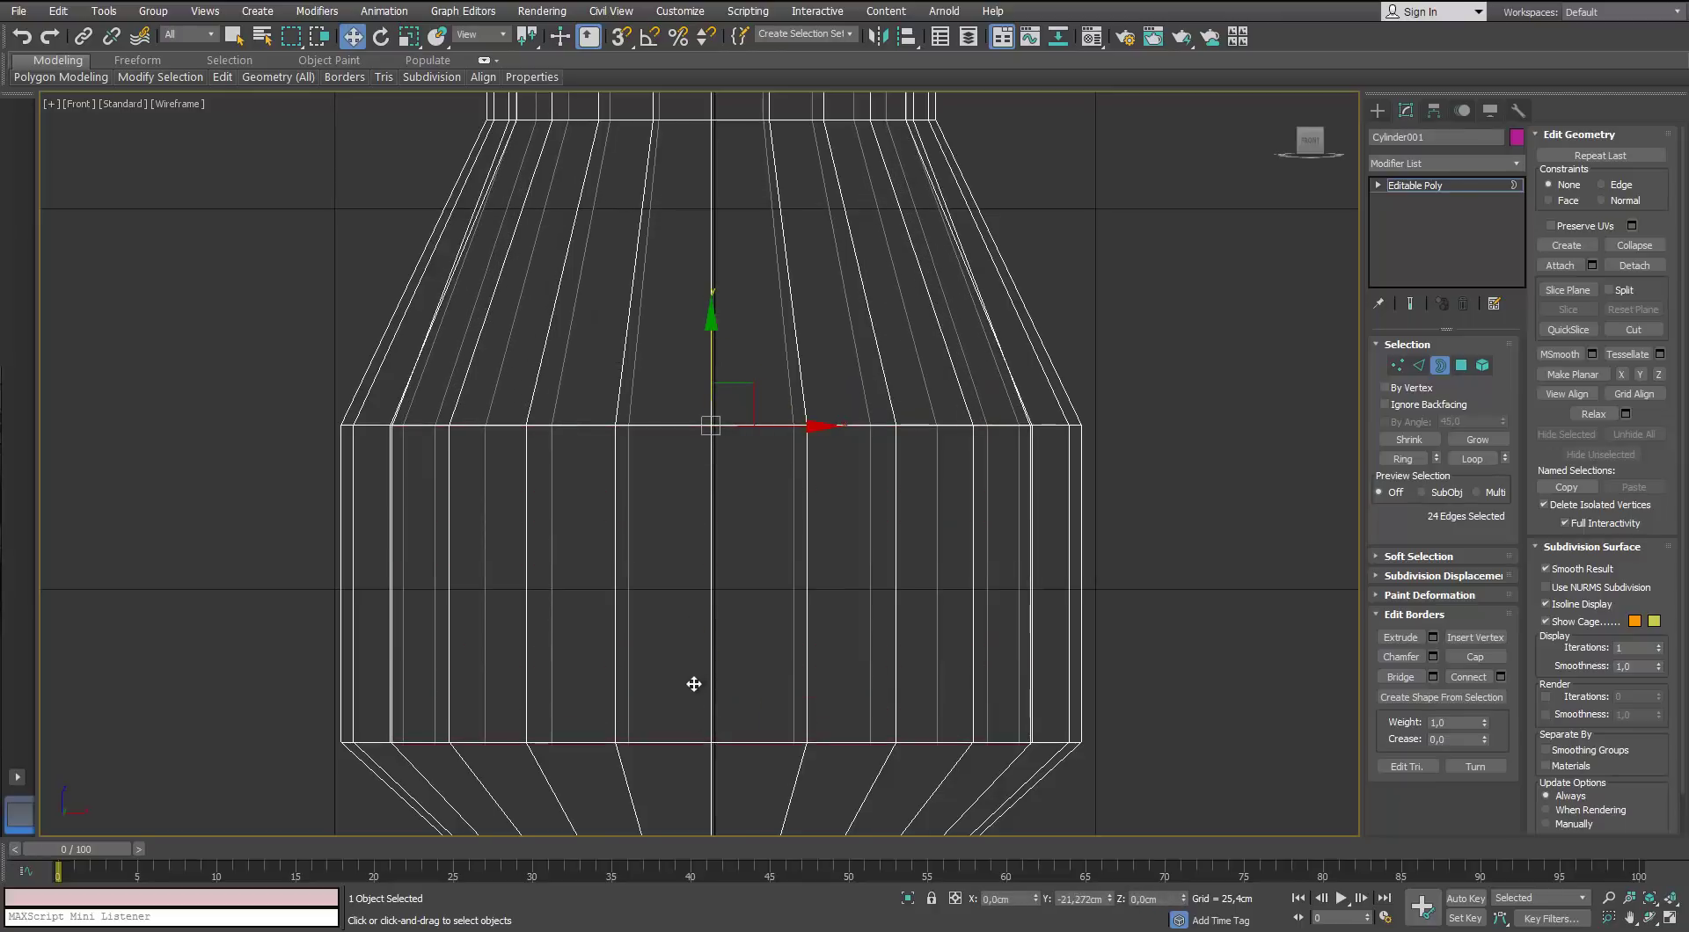
{"action": "middle_click_drag", "start_coordinate": [694, 684], "coordinate": [723, 431]}
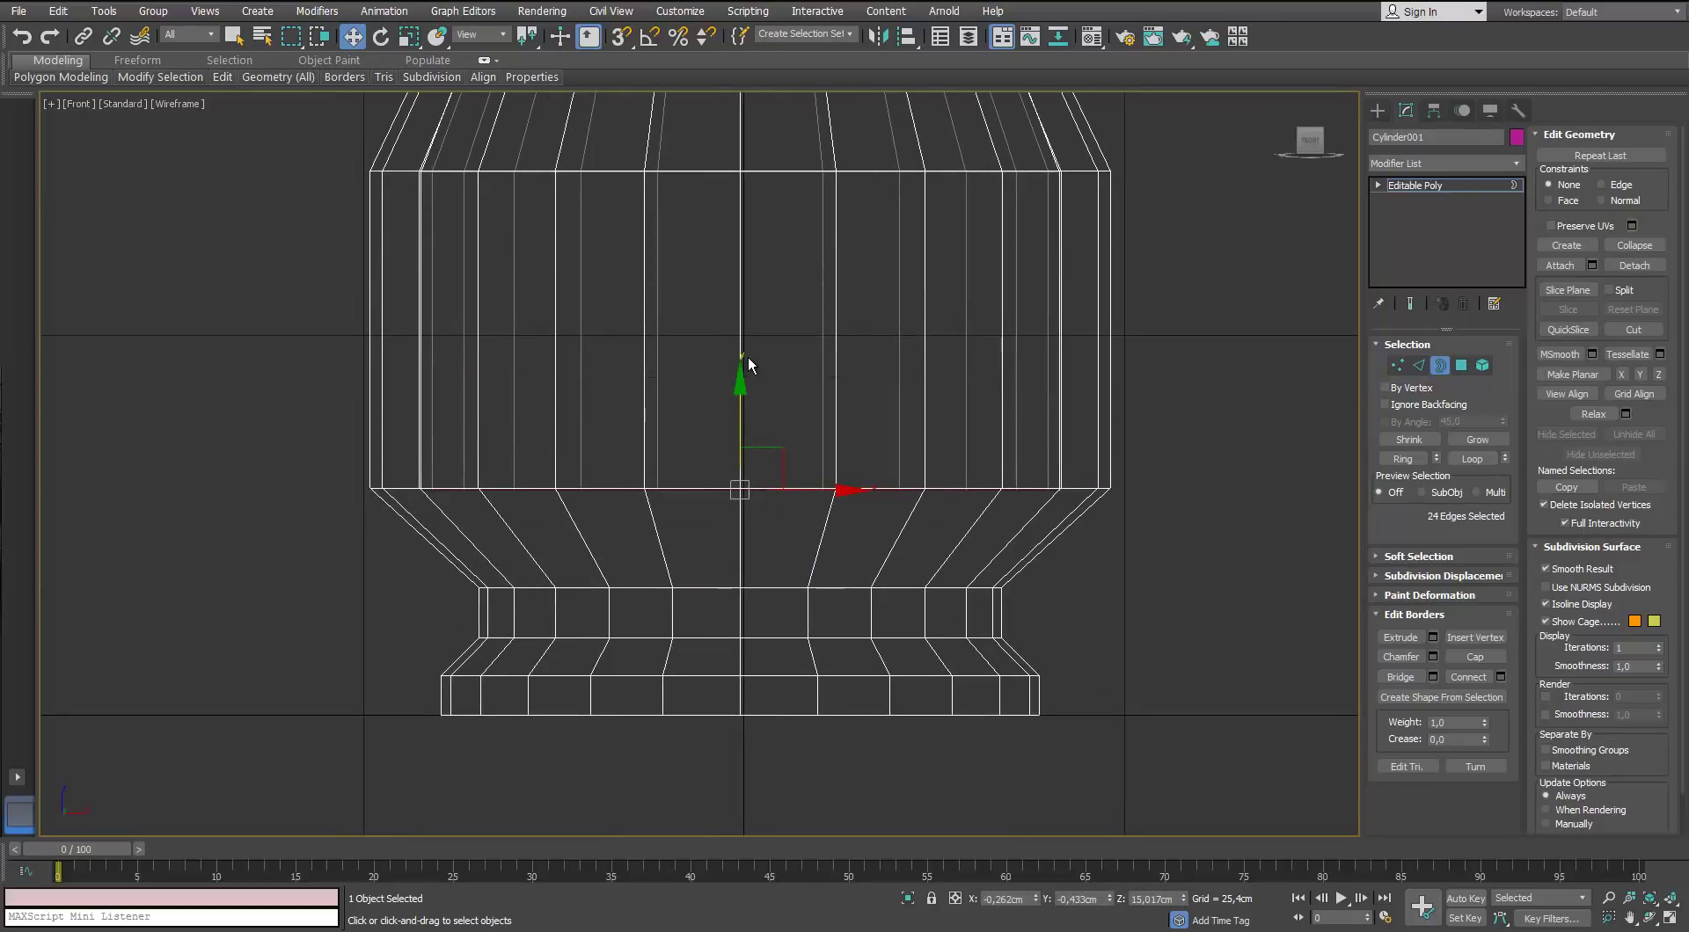
Return to the shaded Perspective view and cap the lowest inner border to form the jar's interior floor
{"action": "key", "text": "p"}
{"action": "scroll", "coordinate": [859, 325], "scroll_direction": "down", "scroll_amount": 5}
{"action": "middle_click_drag", "start_coordinate": [860, 324], "coordinate": [849, 343], "text": "alt"}
{"action": "scroll", "coordinate": [810, 319], "scroll_direction": "up", "scroll_amount": 2}
{"action": "key", "text": "F3"}
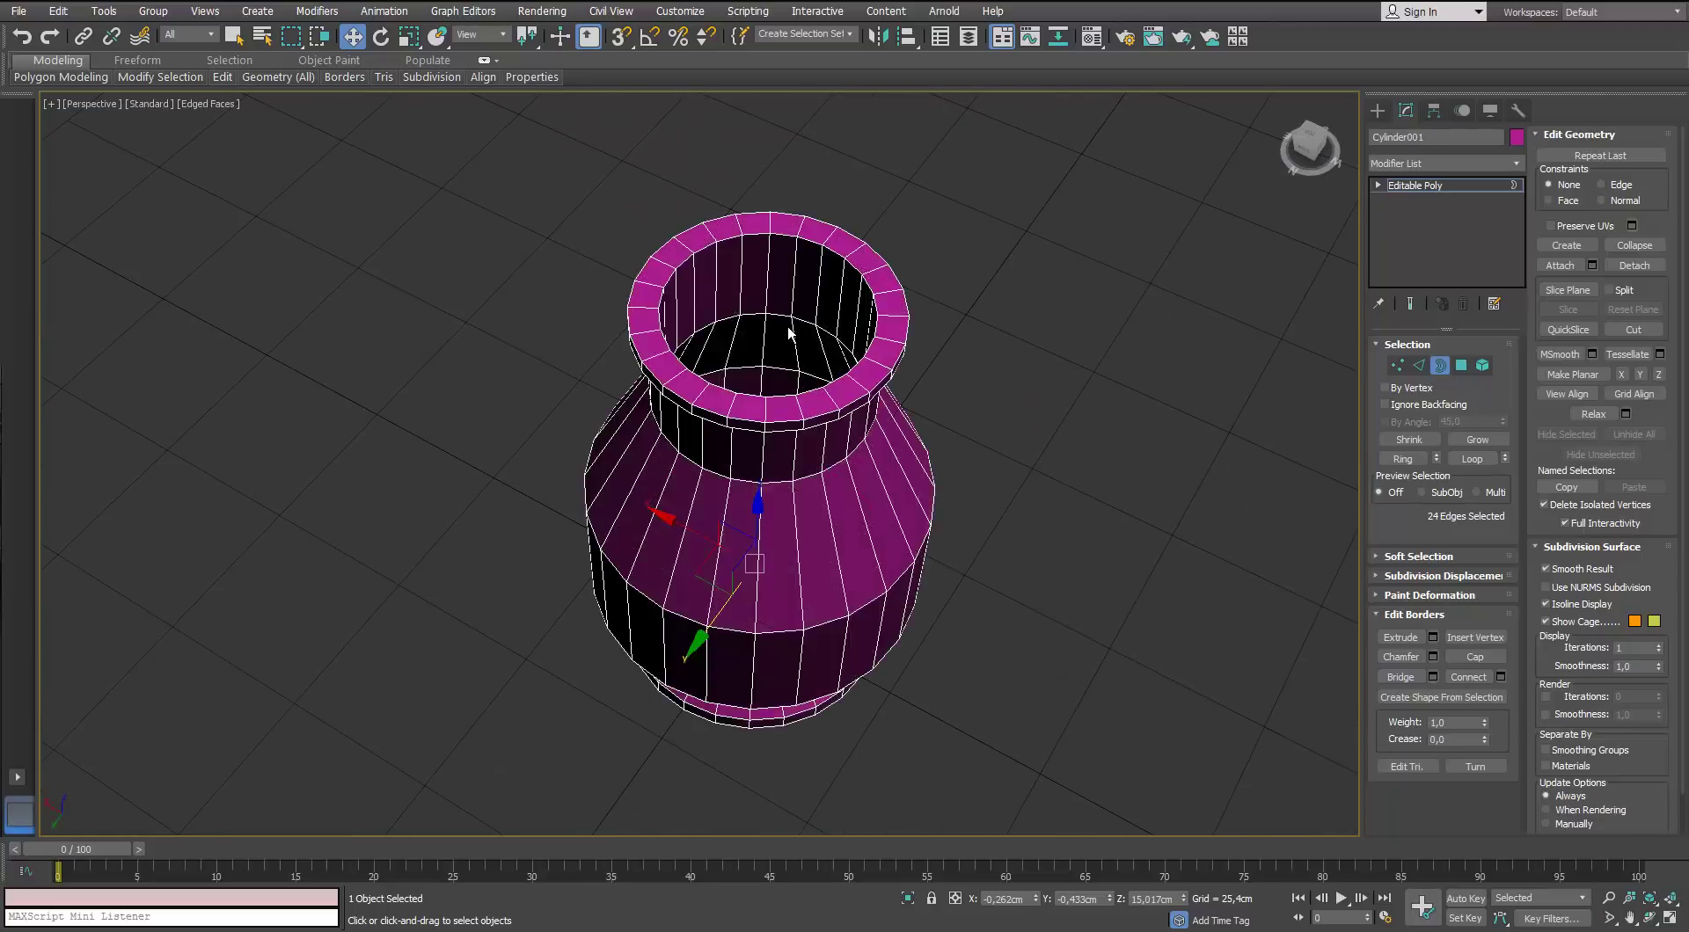
{"action": "scroll", "coordinate": [790, 331], "scroll_direction": "up", "scroll_amount": 5}
{"action": "left_click_drag", "start_coordinate": [789, 333], "coordinate": [764, 392], "text": "alt"}
{"action": "middle_click_drag", "start_coordinate": [764, 393], "coordinate": [783, 390], "text": "alt"}
{"action": "left_click", "coordinate": [1475, 657]}
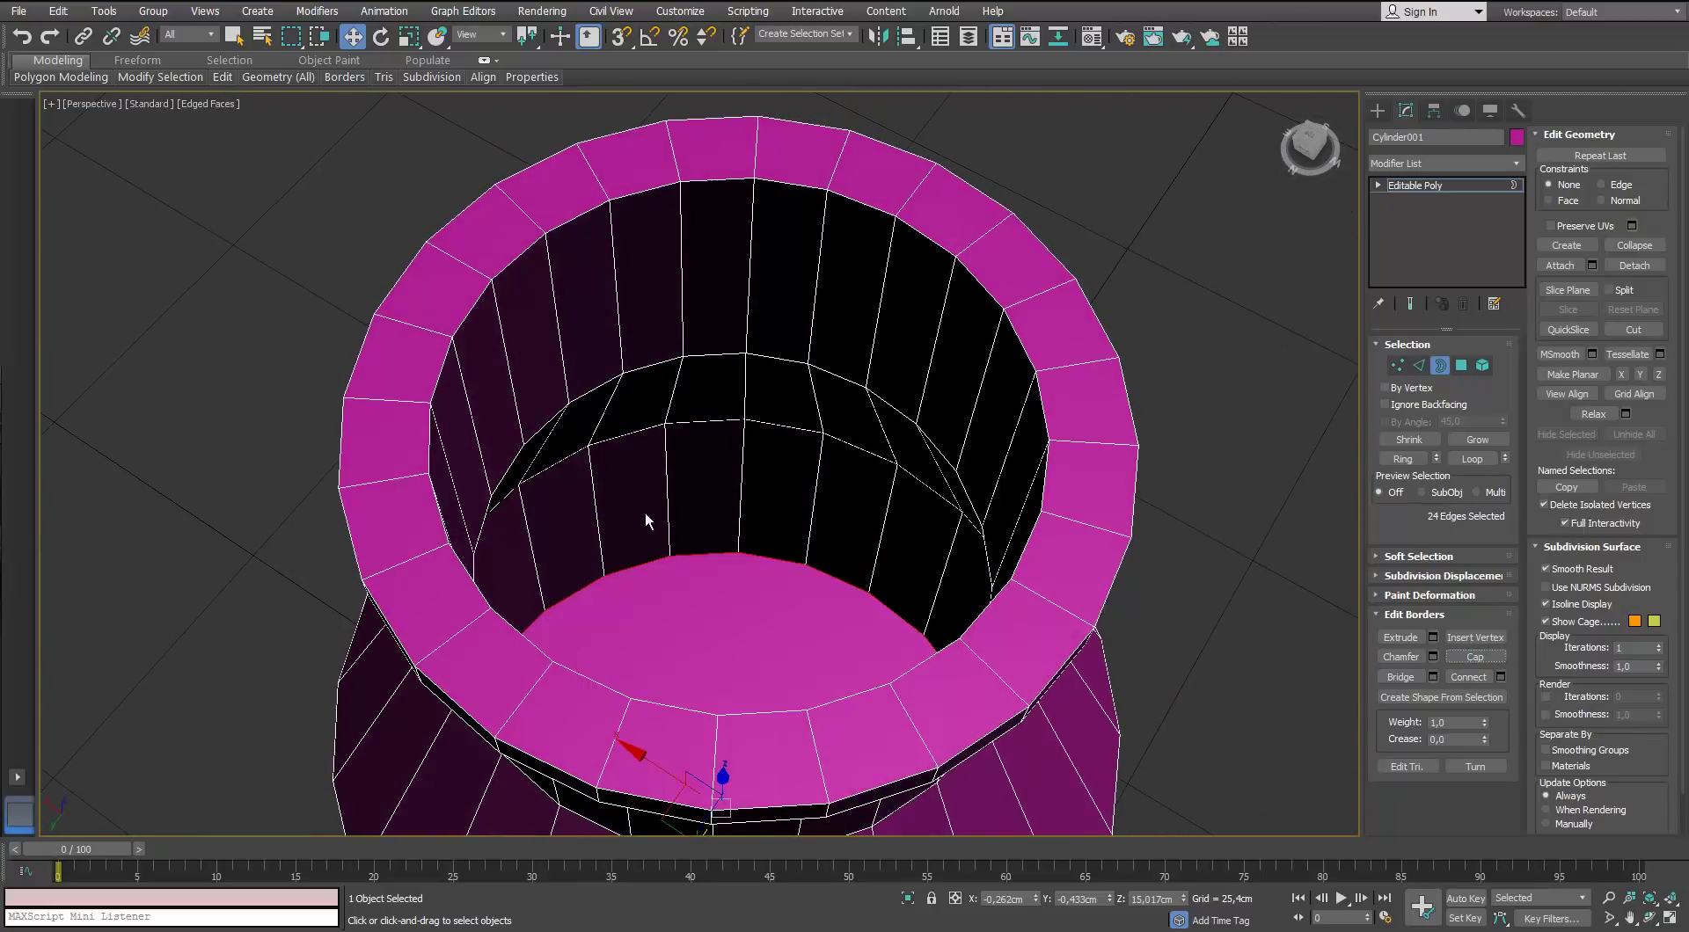
Select the full ring of 24 polygons on top of the jar's rim
{"action": "scroll", "coordinate": [646, 514], "scroll_direction": "down", "scroll_amount": 4}
{"action": "middle_click_drag", "start_coordinate": [635, 482], "coordinate": [724, 336], "text": "alt"}
{"action": "scroll", "coordinate": [622, 501], "scroll_direction": "down", "scroll_amount": 3}
{"action": "middle_click_drag", "start_coordinate": [661, 207], "coordinate": [1300, 402]}
{"action": "scroll", "coordinate": [650, 304], "scroll_direction": "up", "scroll_amount": 3}
{"action": "left_click", "coordinate": [1418, 365]}
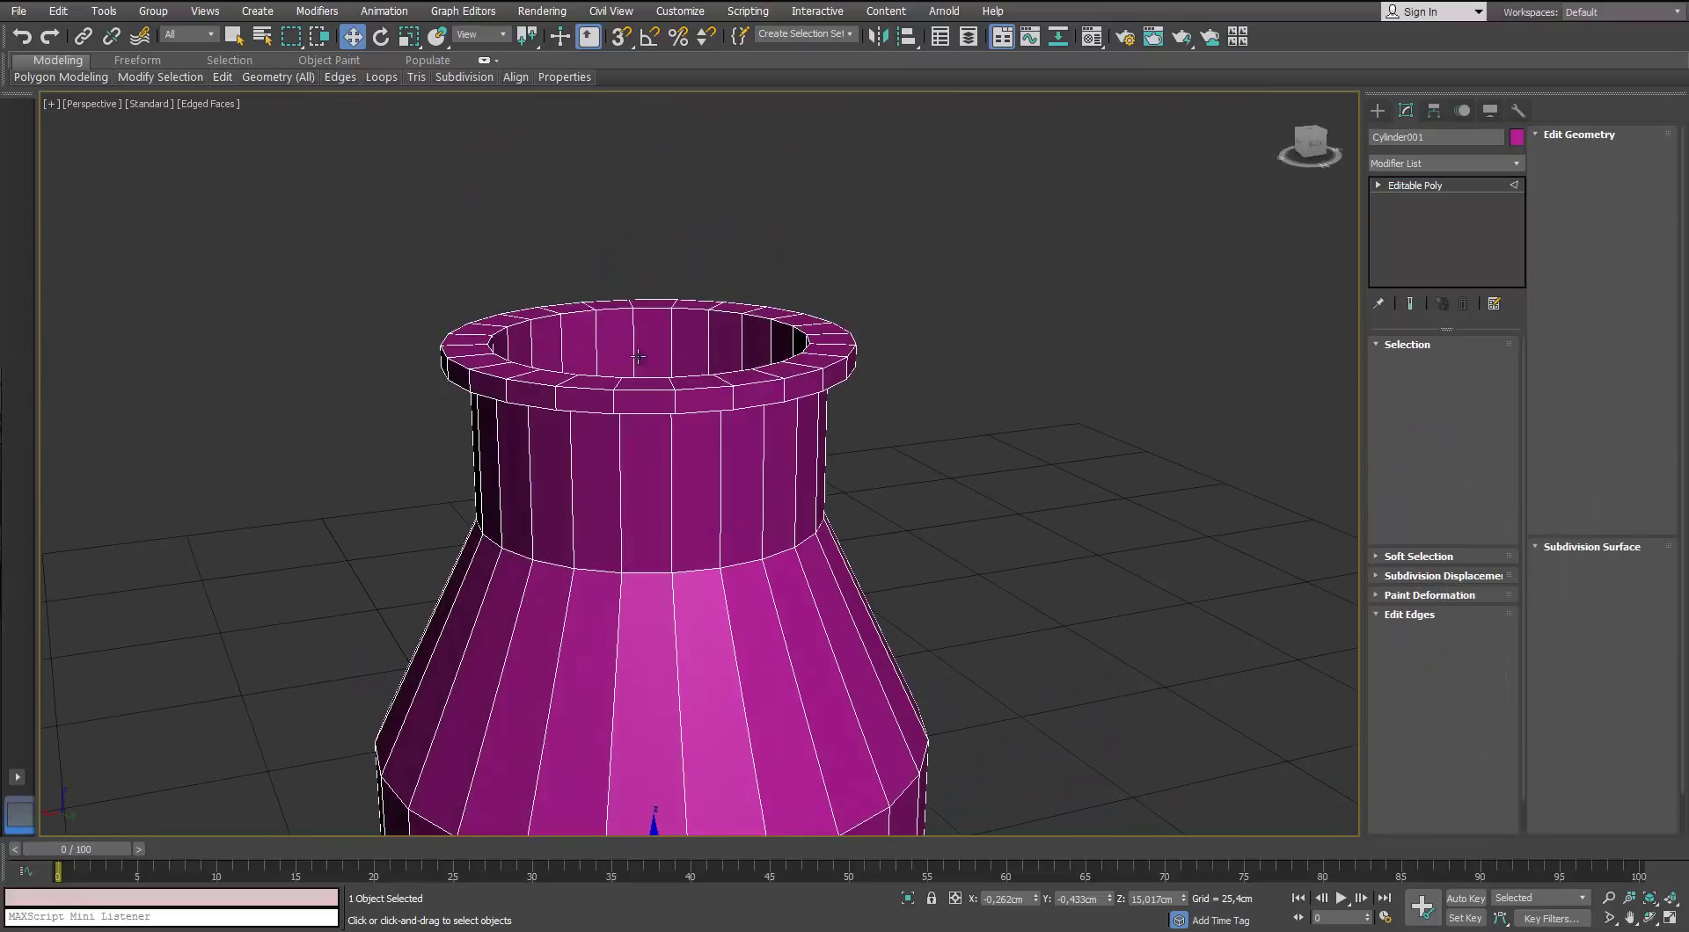
{"action": "middle_click_drag", "start_coordinate": [704, 396], "coordinate": [726, 410], "text": "alt"}
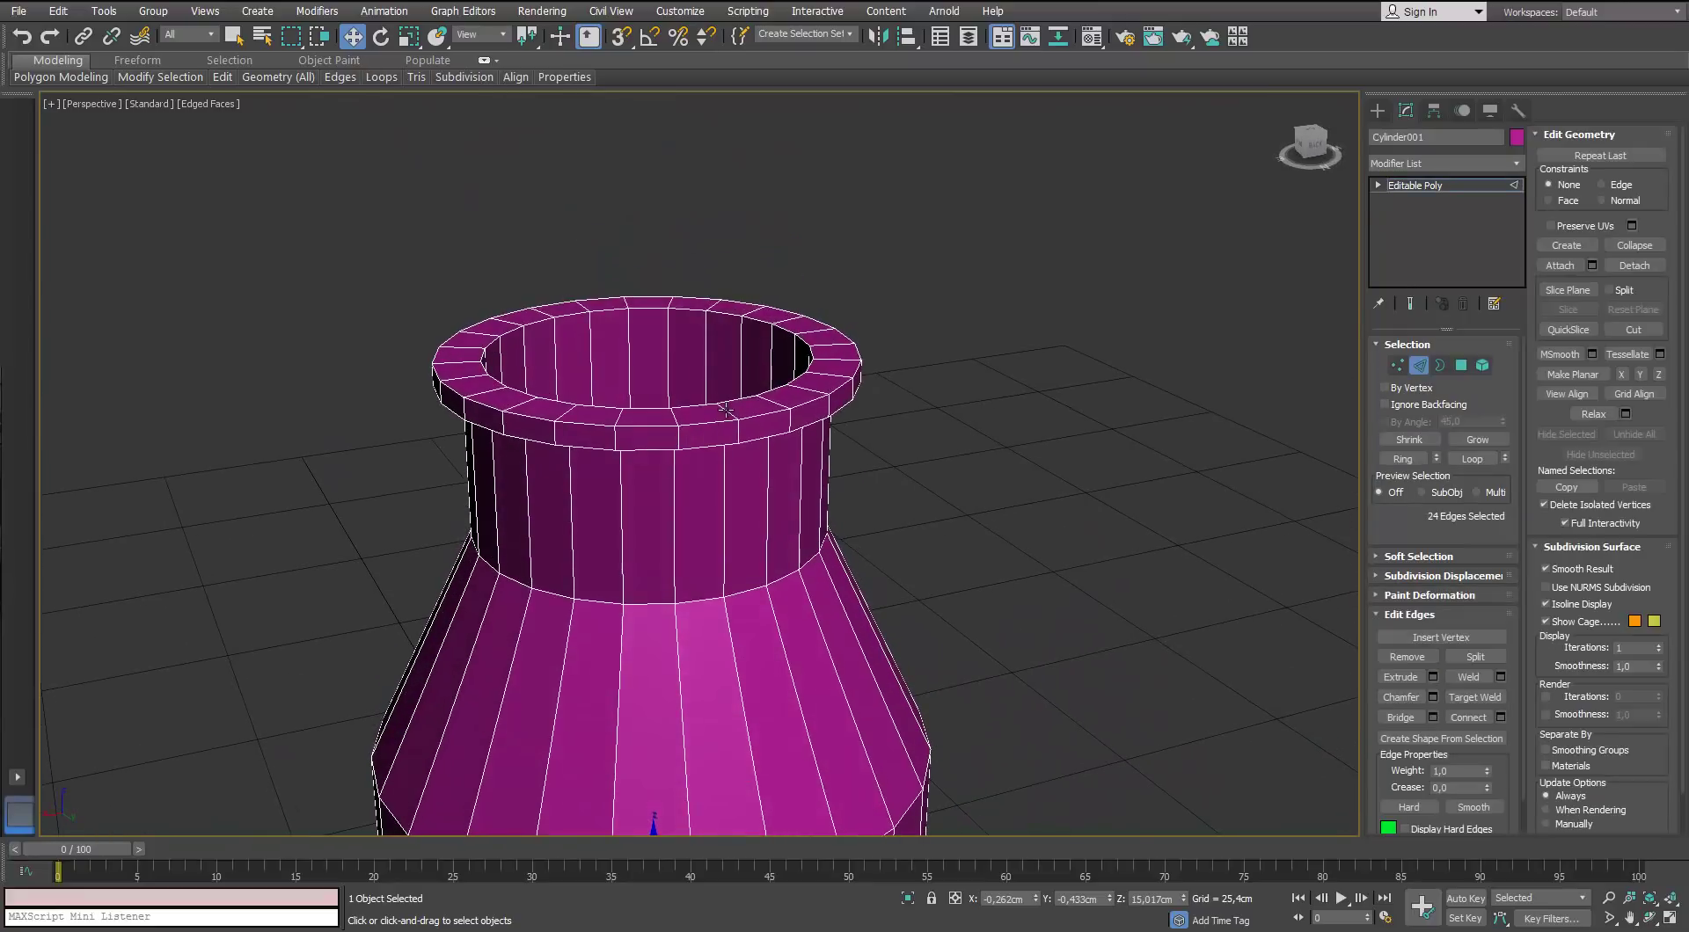
{"action": "left_click", "coordinate": [1404, 458]}
{"action": "left_click", "coordinate": [1461, 365], "text": "ctrl"}
{"action": "scroll", "coordinate": [730, 422], "scroll_direction": "up", "scroll_amount": 3}
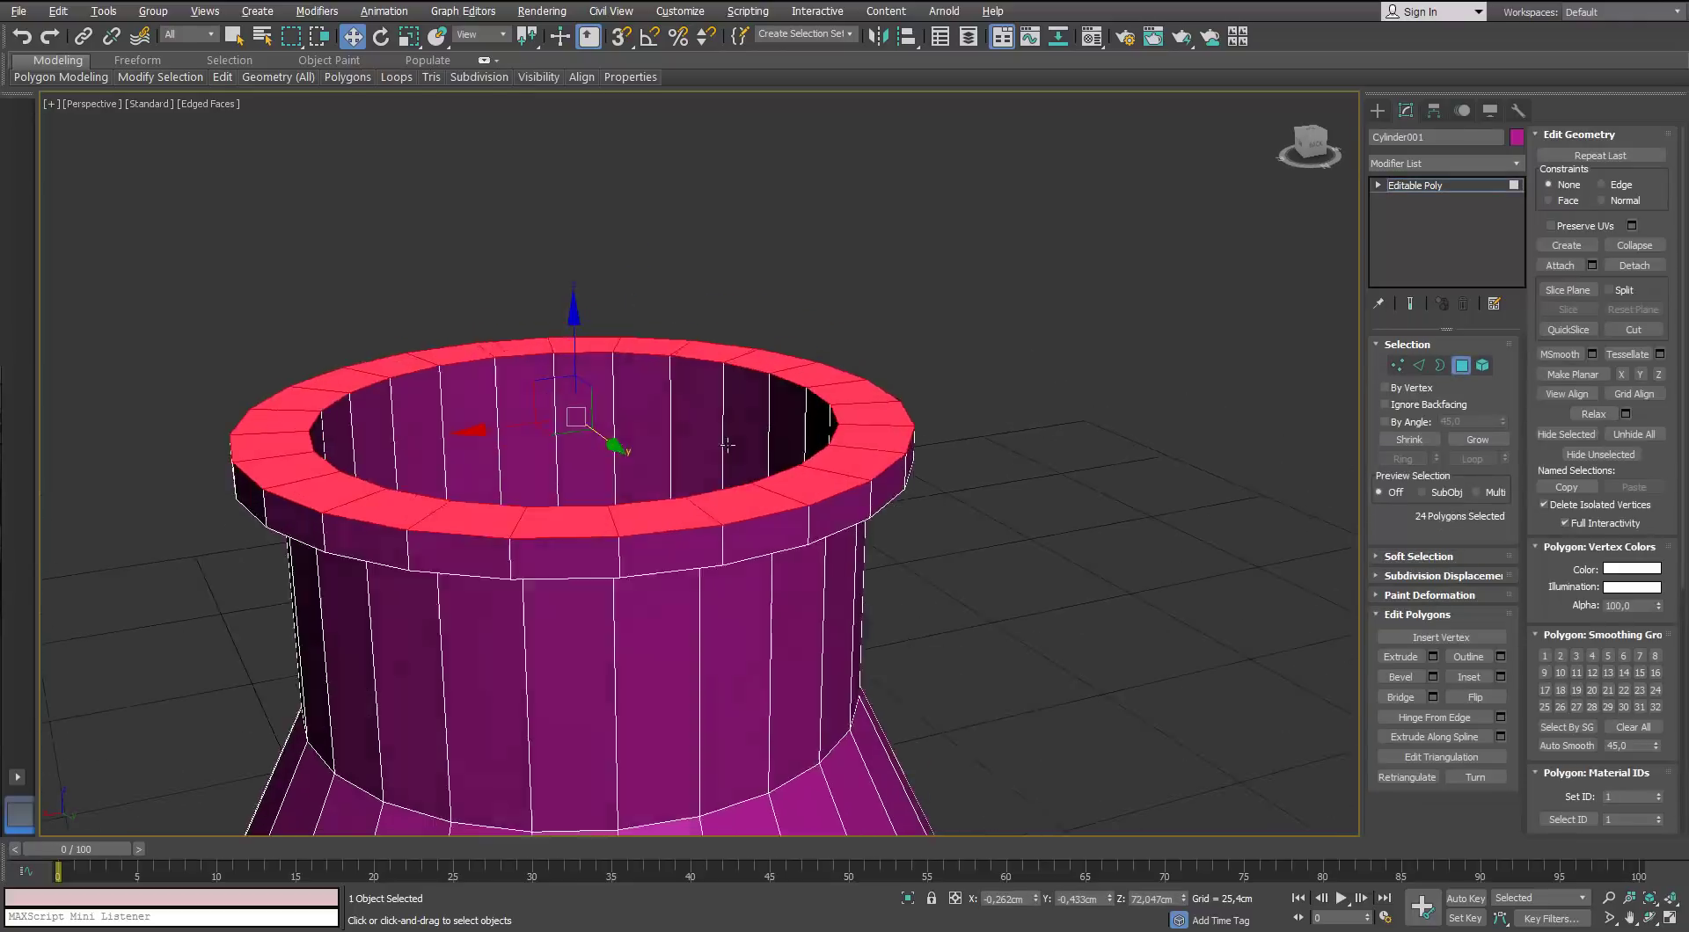
Clone the rim's top polygons slightly upward and detach the copy as a separate object
{"action": "middle_click_drag", "start_coordinate": [728, 446], "coordinate": [591, 350], "text": "alt"}
{"action": "left_click_drag", "start_coordinate": [577, 344], "coordinate": [573, 336], "text": "shift"}
{"action": "left_click", "coordinate": [932, 480]}
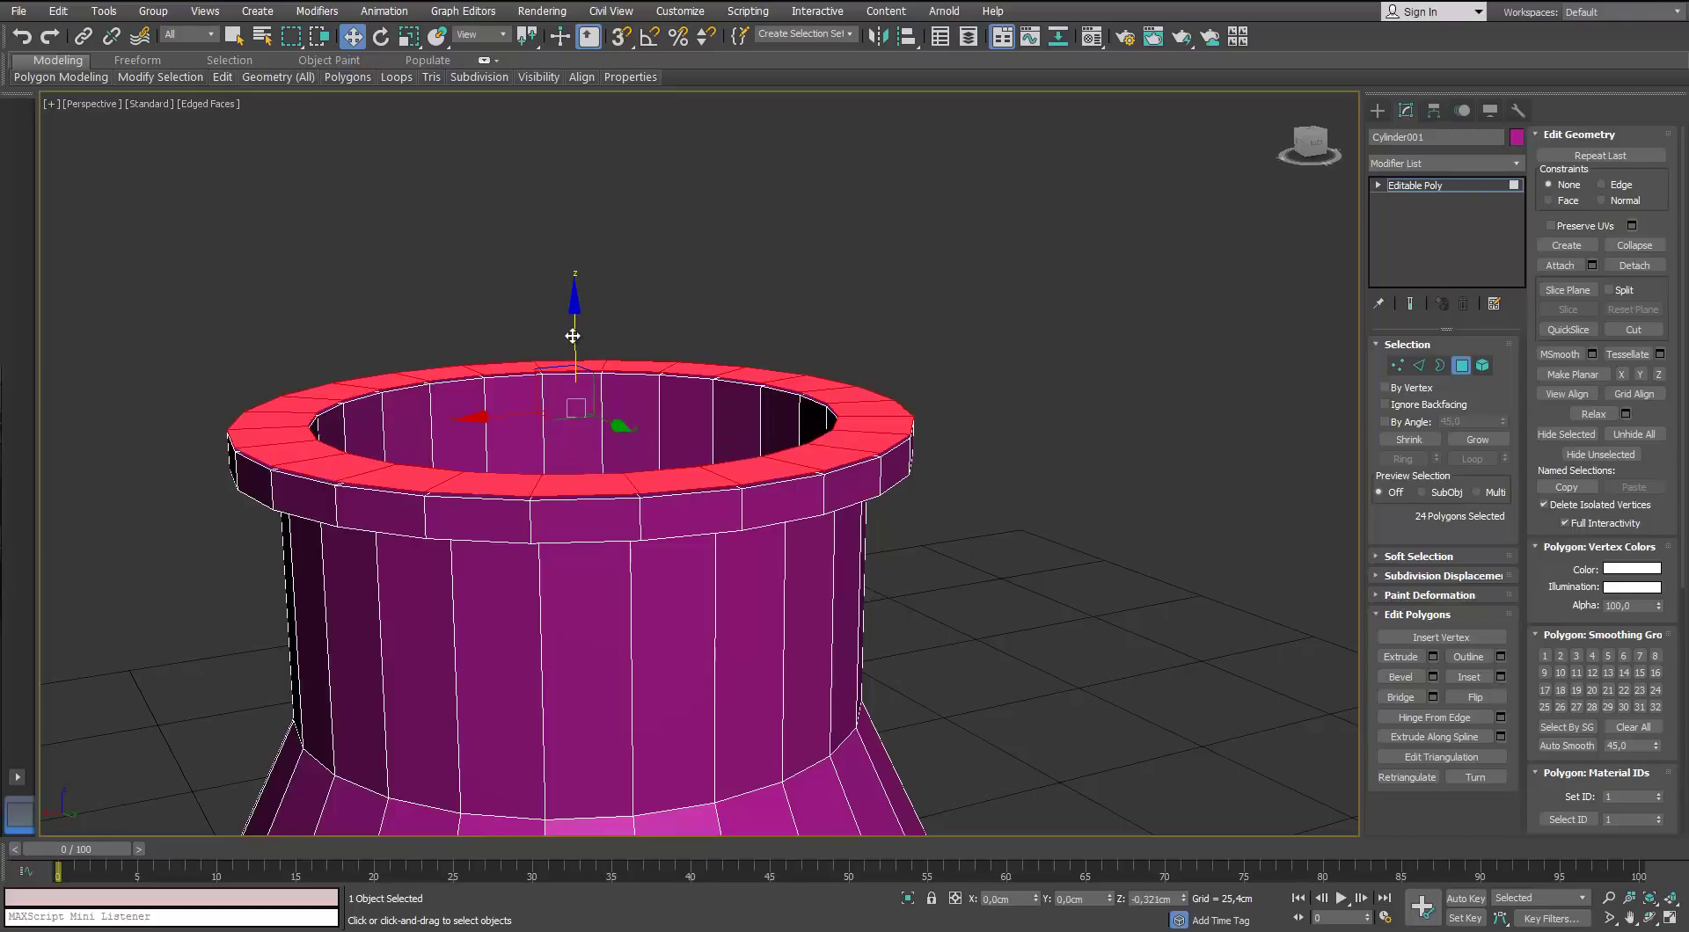
{"action": "left_click", "coordinate": [1634, 265]}
{"action": "left_click", "coordinate": [901, 492]}
{"action": "left_click", "coordinate": [920, 469]}
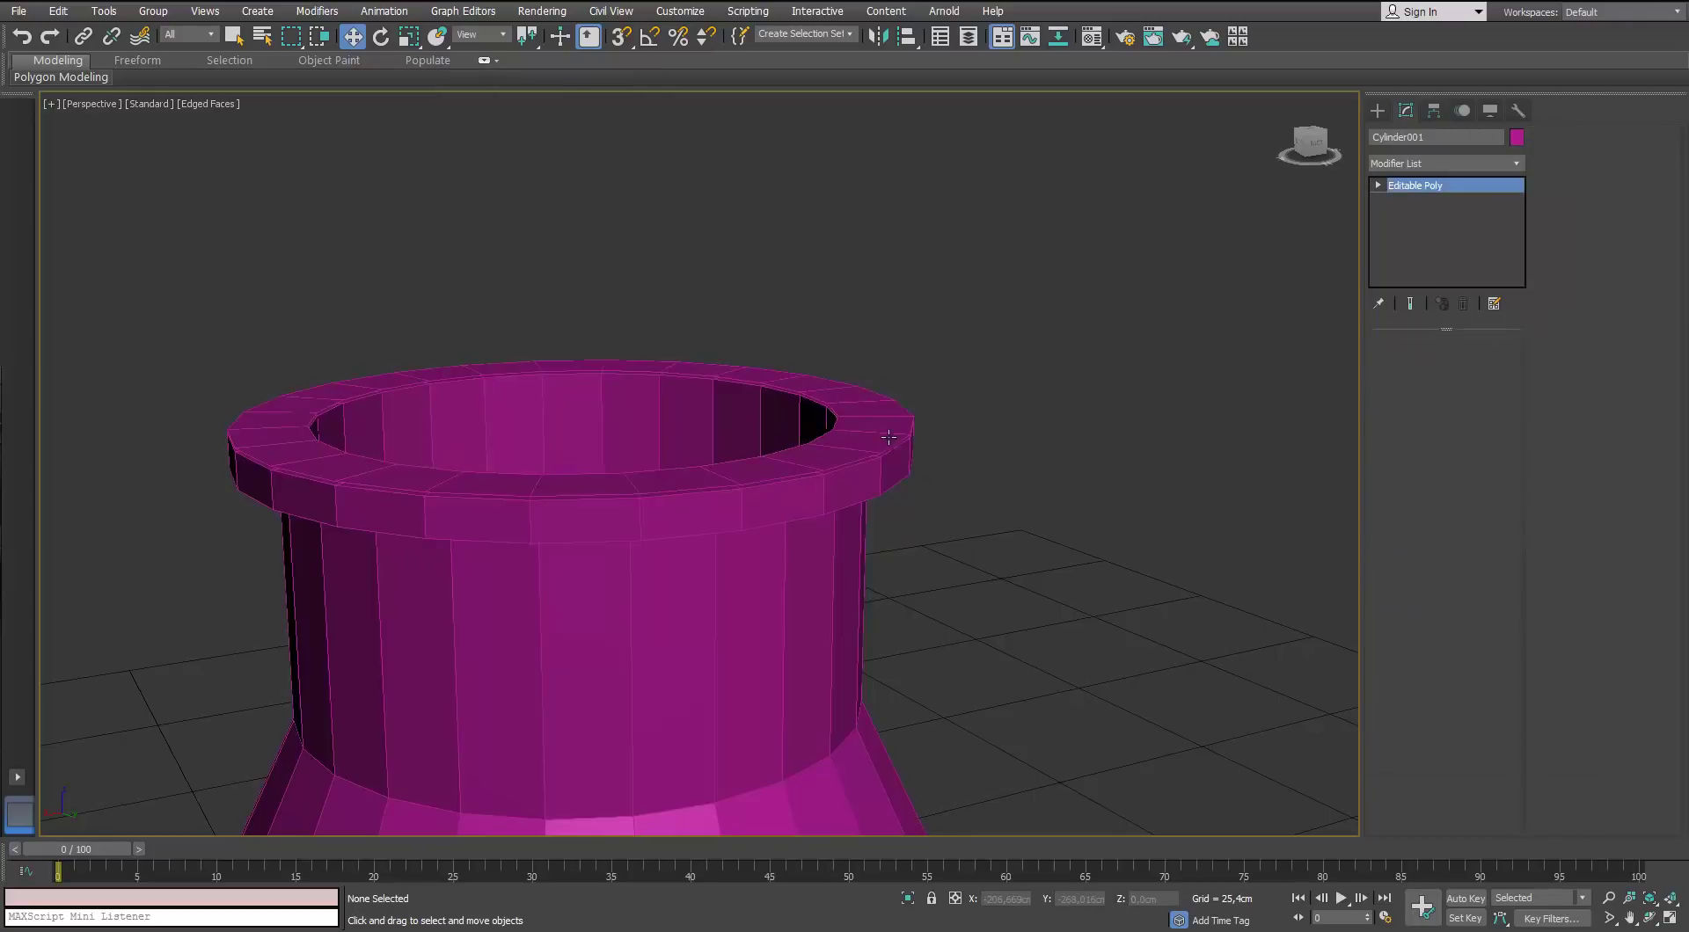
Select the detached ring and cap its inner border
{"action": "left_click", "coordinate": [888, 437]}
{"action": "left_click", "coordinate": [1441, 365]}
{"action": "left_click", "coordinate": [839, 425]}
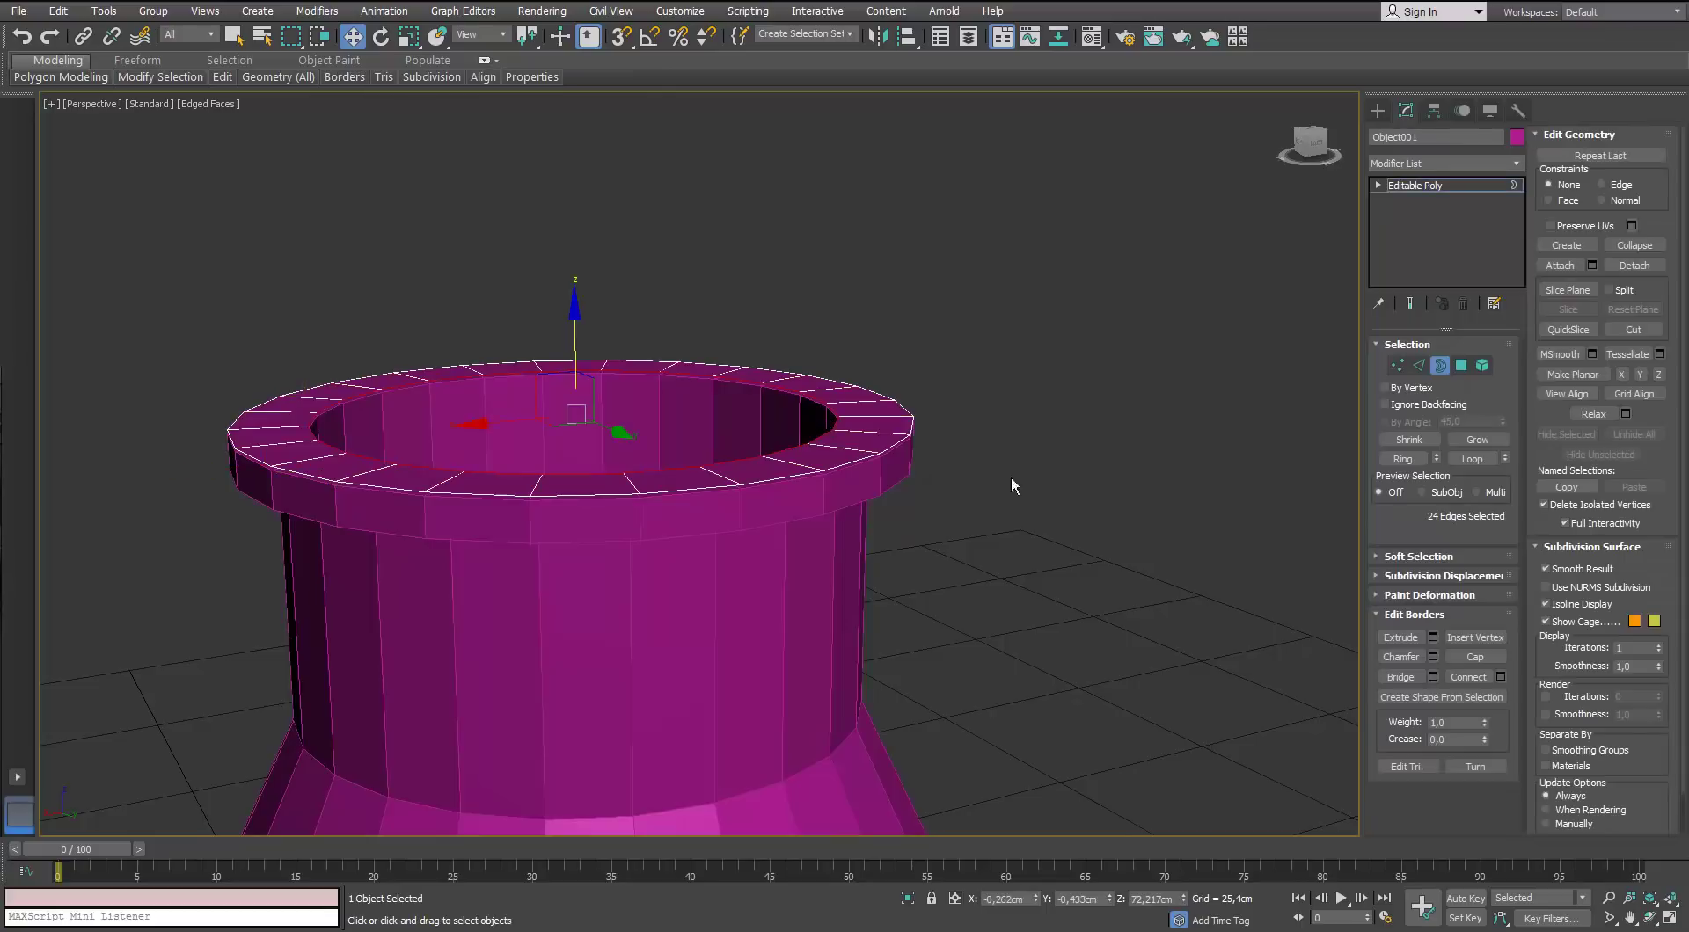
{"action": "left_click", "coordinate": [1474, 657]}
Collapse the ring's new cap polygon into a single center vertex to close the lid surface
{"action": "left_click", "coordinate": [1461, 364]}
{"action": "left_click", "coordinate": [731, 447]}
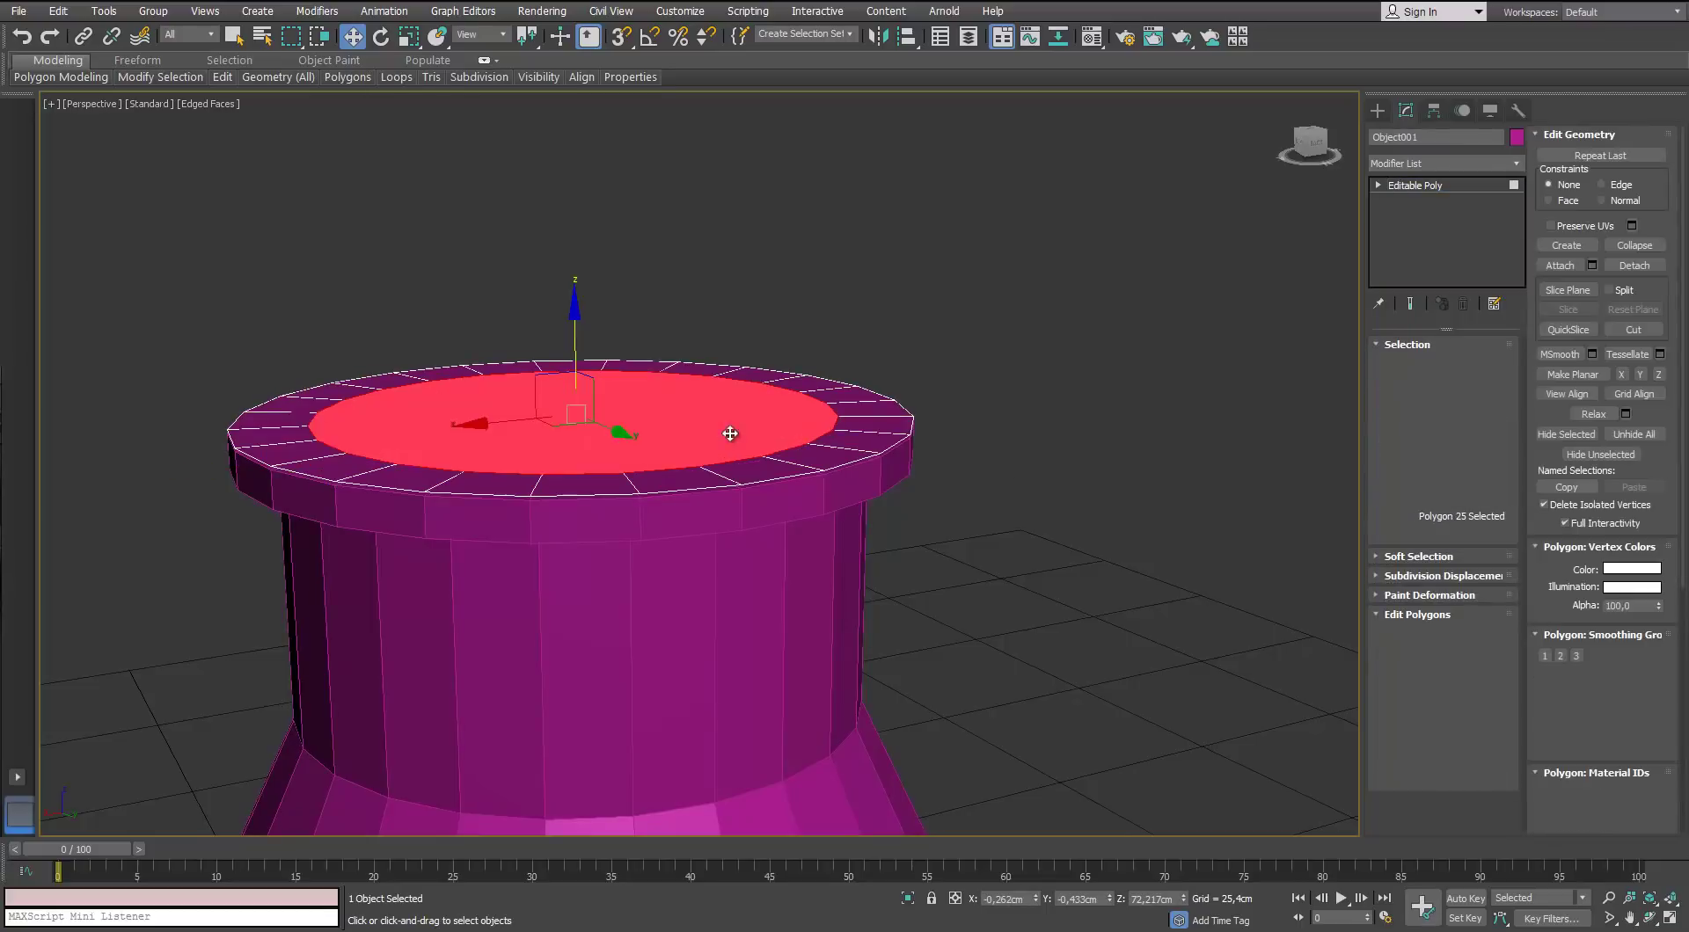
{"action": "right_click", "coordinate": [651, 387]}
{"action": "left_click", "coordinate": [598, 232]}
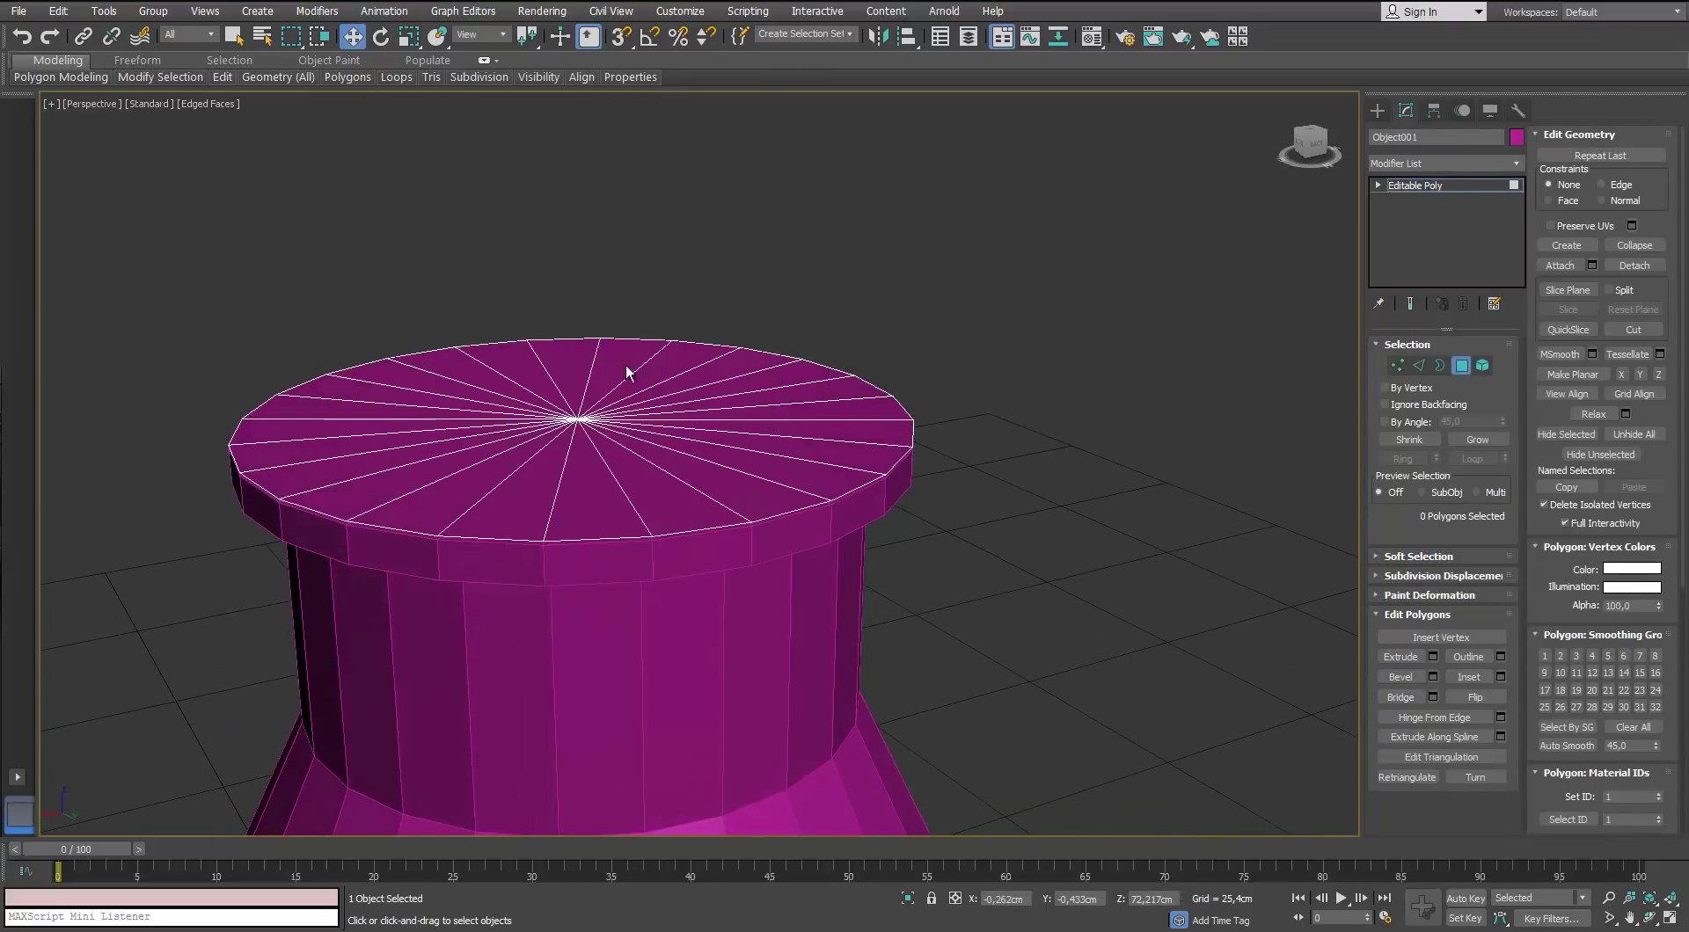
Extrude the lid's outer border straight up to start its side wall
{"action": "key", "text": "3"}
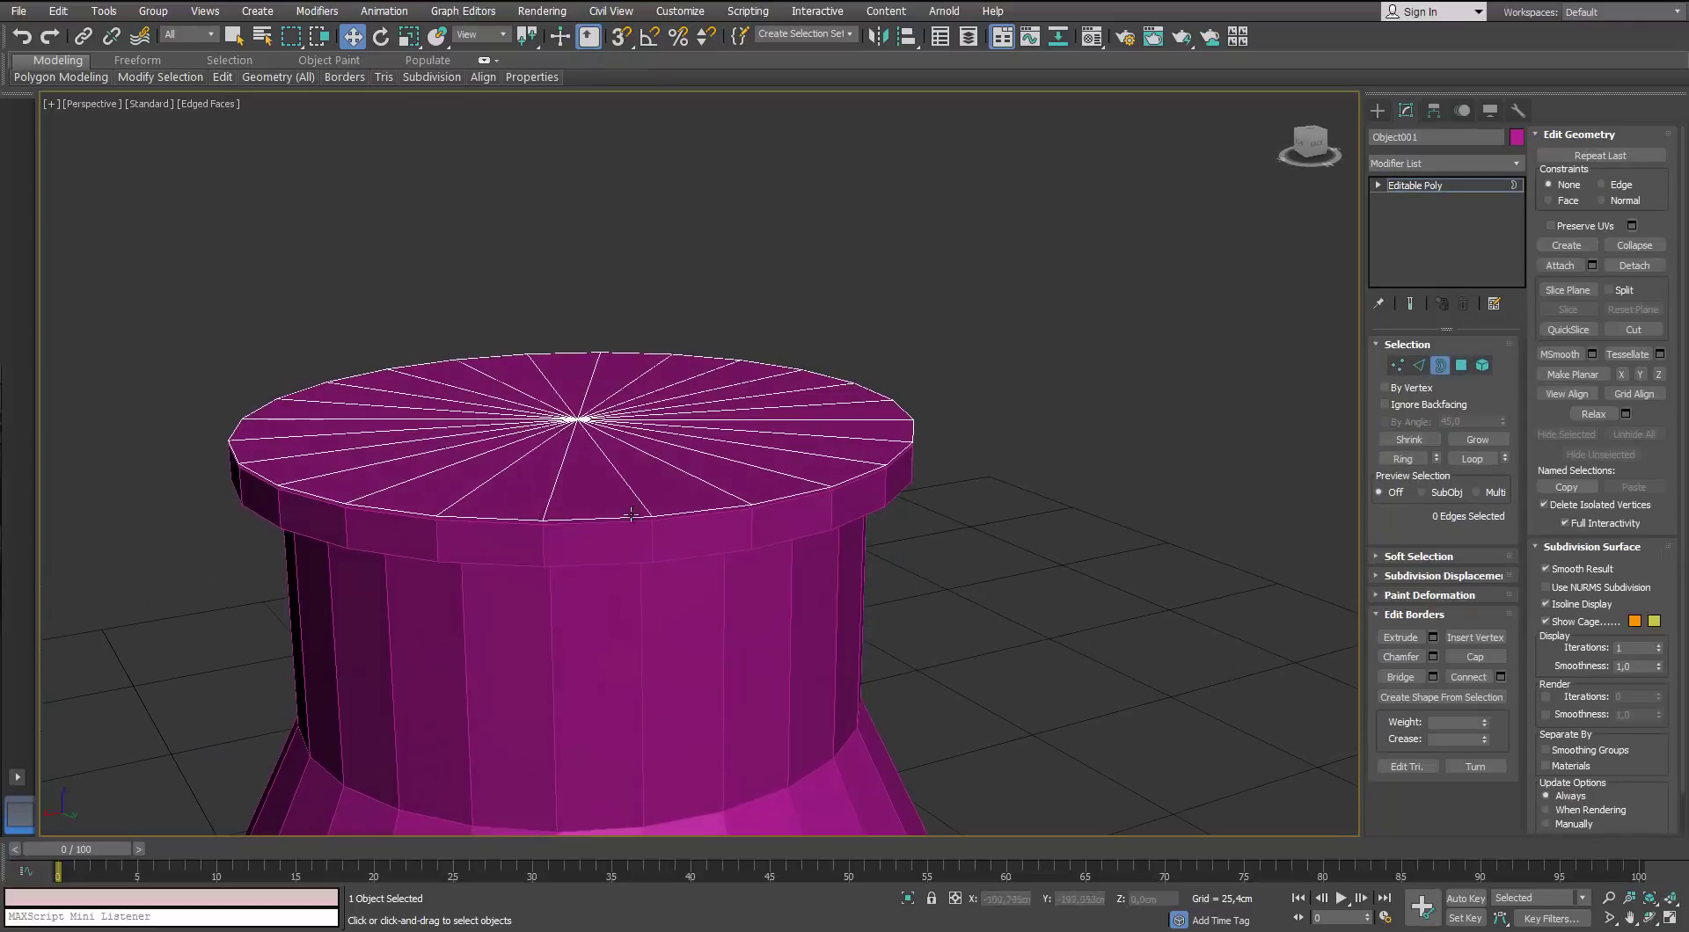
{"action": "left_click_drag", "start_coordinate": [579, 351], "coordinate": [647, 402], "text": "shift"}
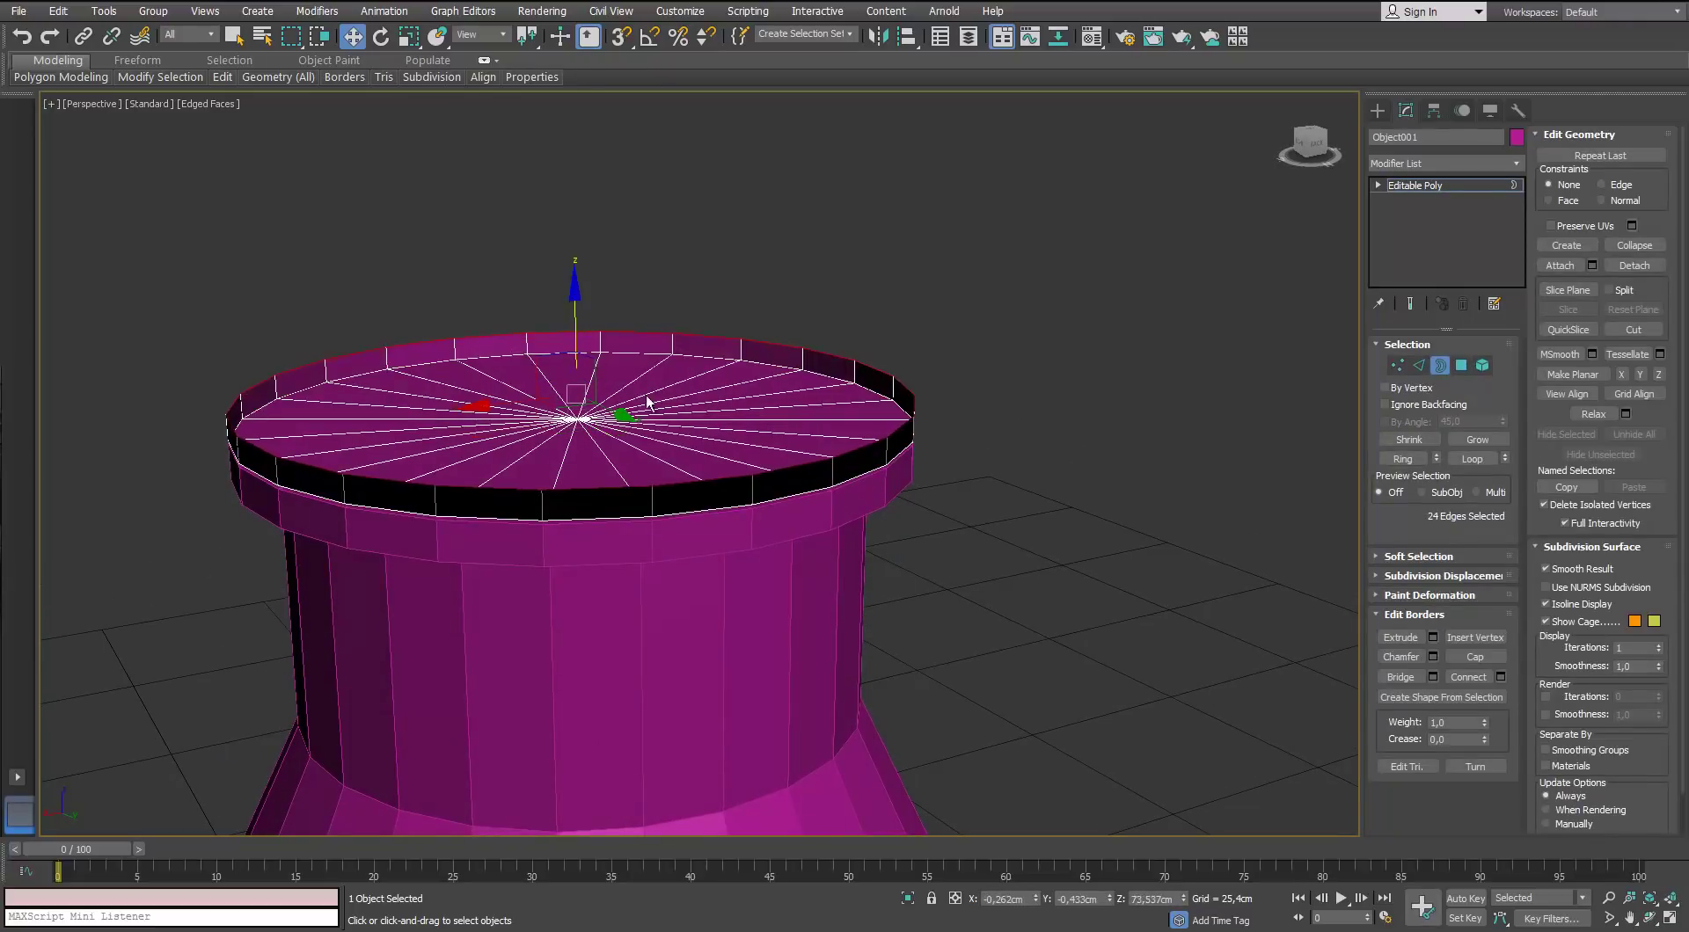
Center the flat lid's pivot on the object and mirror the lid vertically to turn its surface over
{"action": "left_click", "coordinate": [1442, 364]}
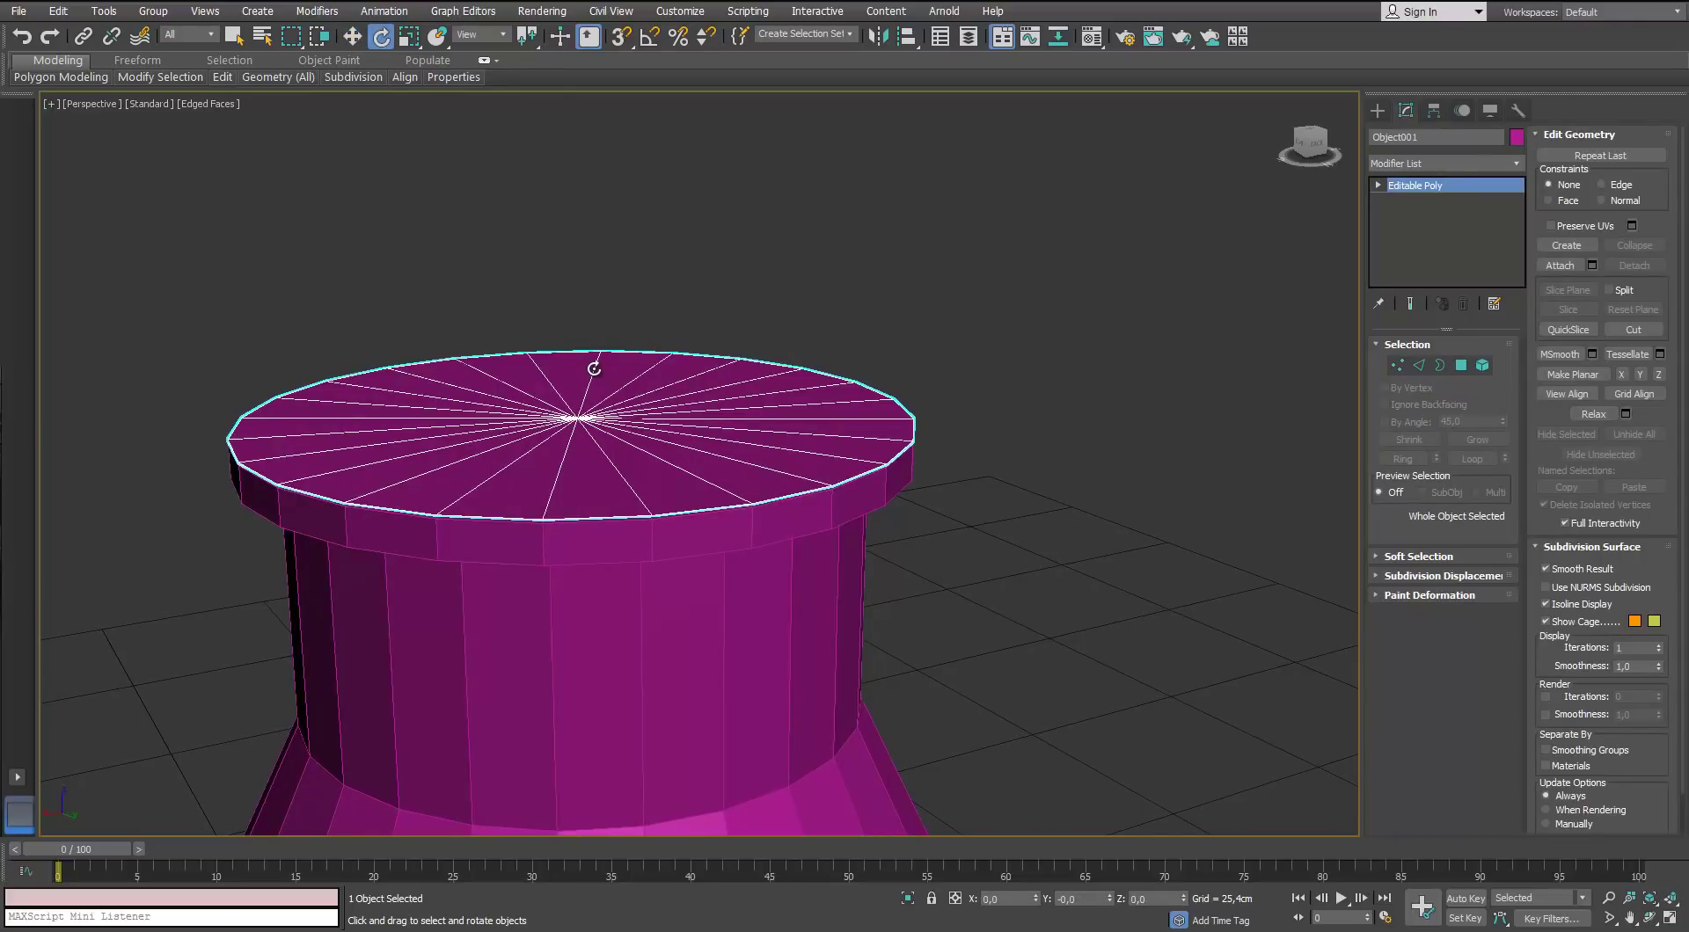
{"action": "left_click", "coordinate": [1433, 111]}
{"action": "left_click", "coordinate": [1432, 233]}
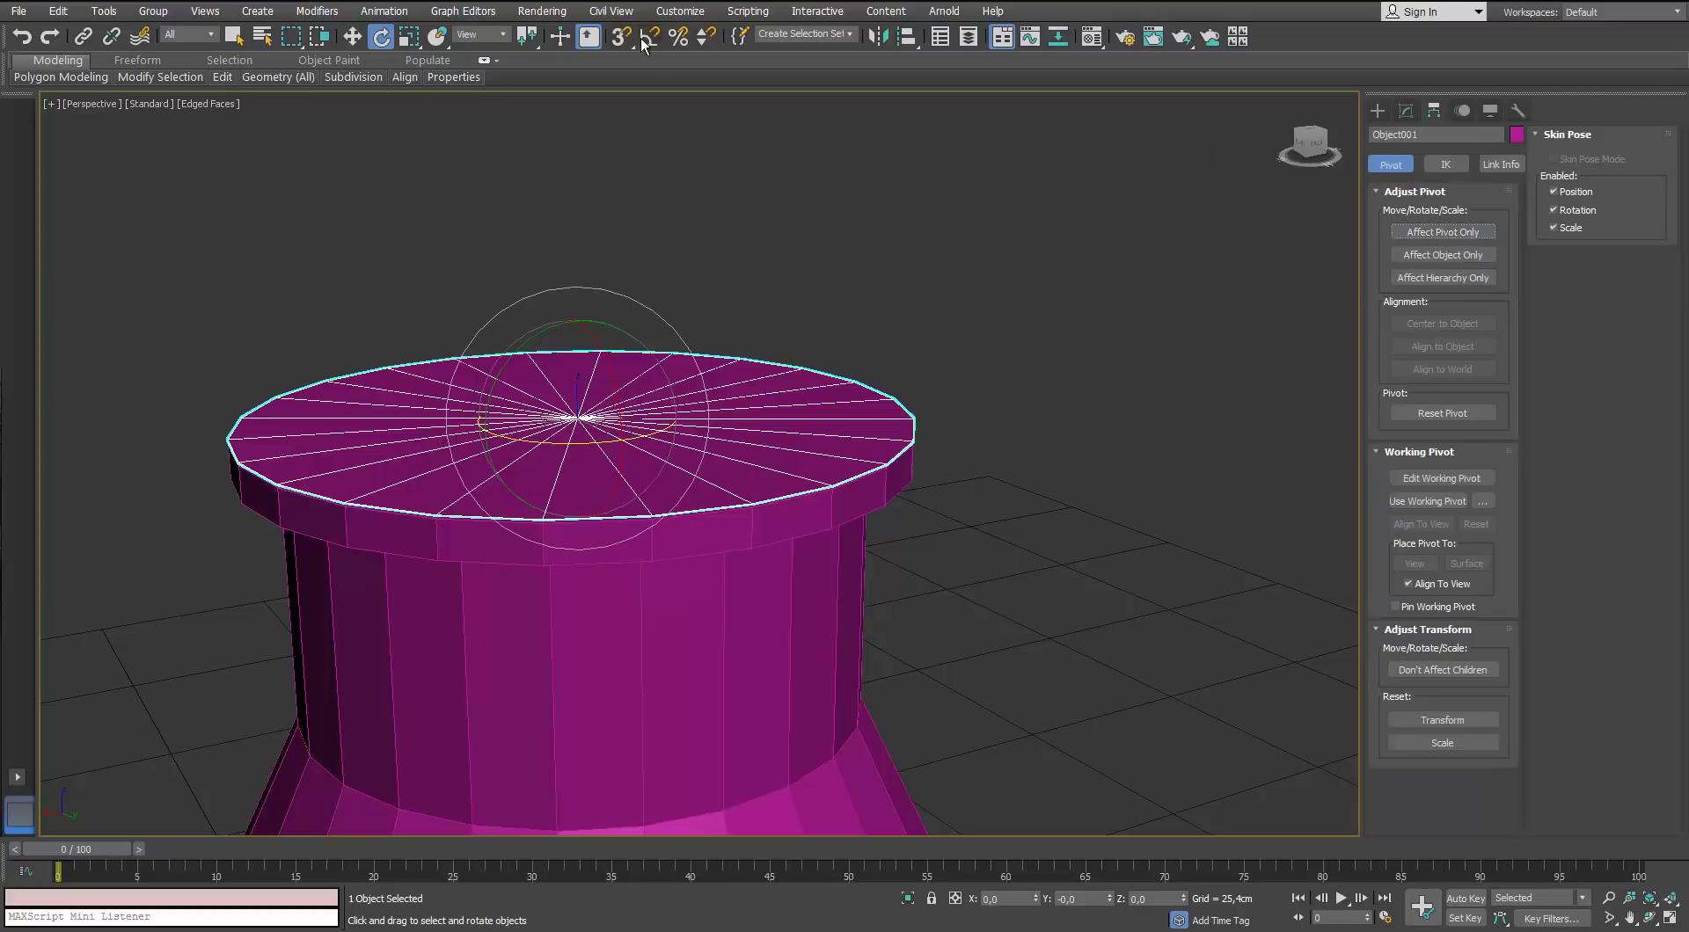
{"action": "left_click", "coordinate": [879, 37]}
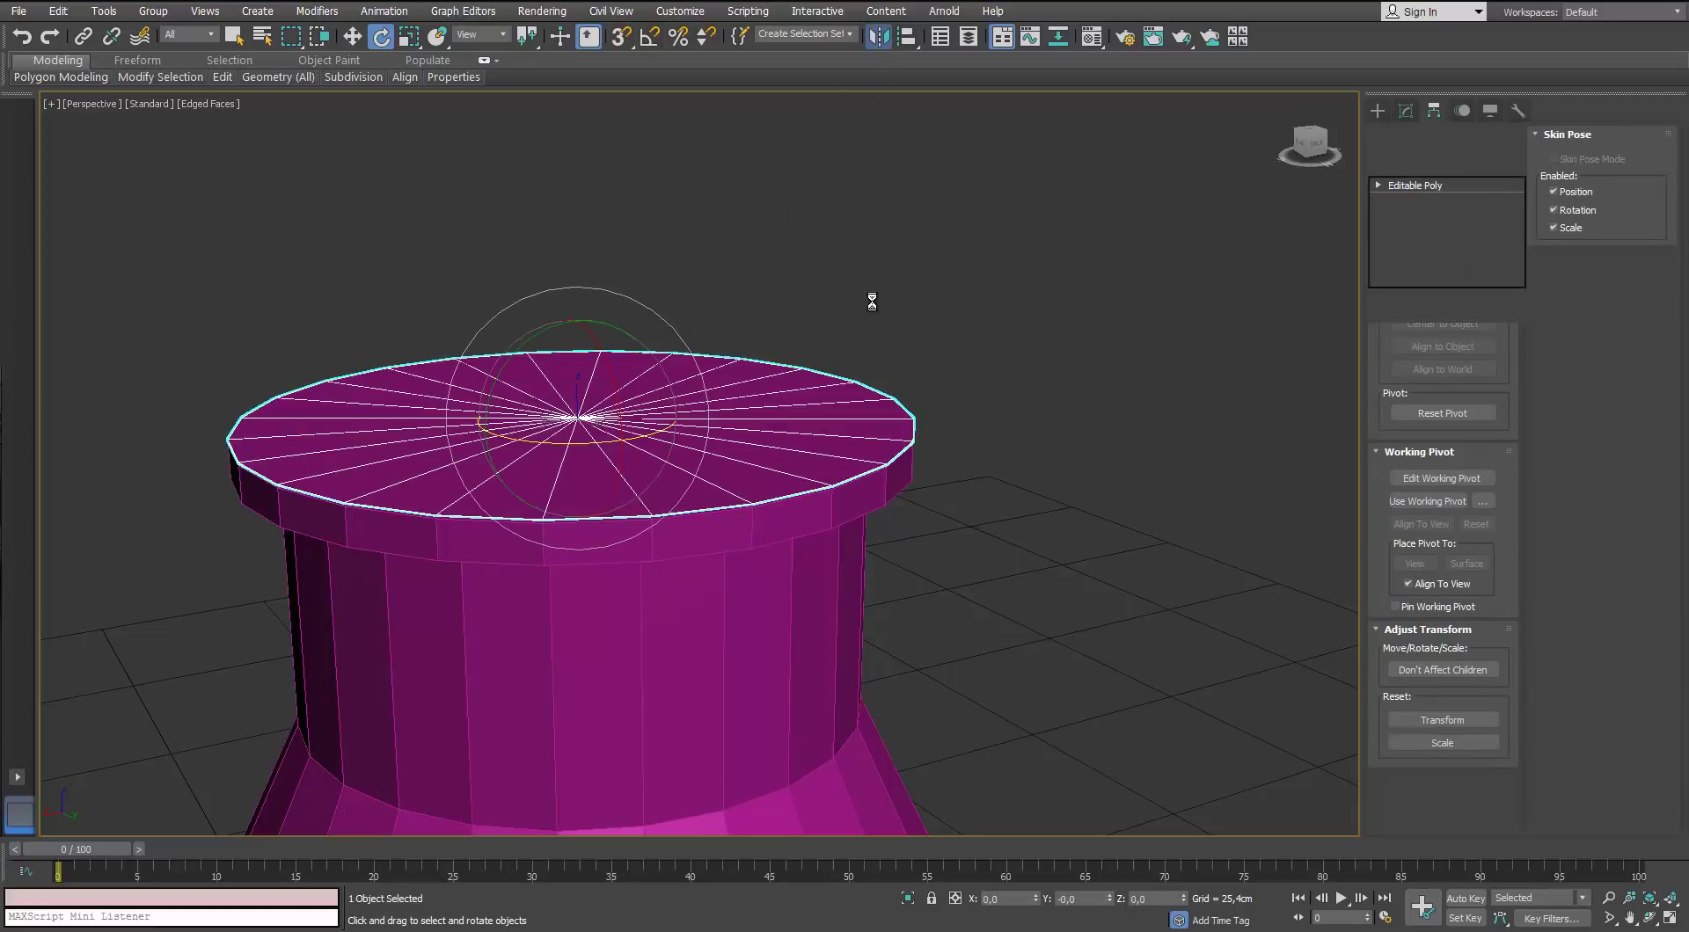
{"action": "left_click", "coordinate": [816, 421]}
{"action": "left_click", "coordinate": [791, 600]}
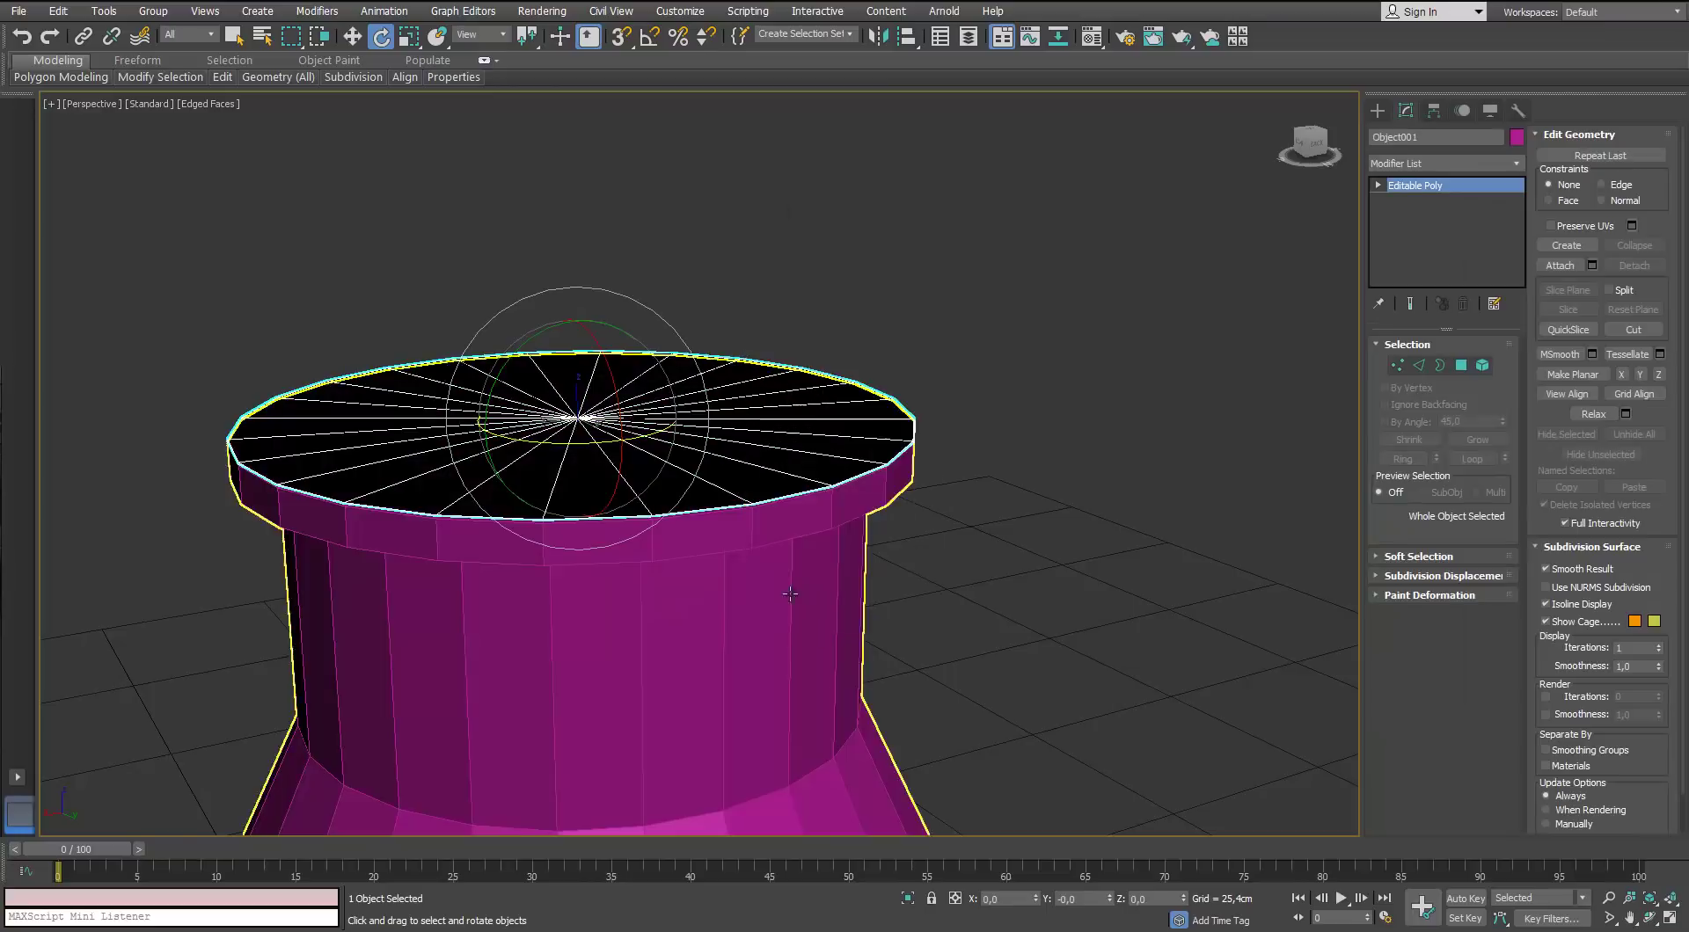
Extrude the lid's outer border up into a side wall, then extrude it again and scale it slightly inward
{"action": "left_click", "coordinate": [1440, 365]}
{"action": "key", "text": "w"}
{"action": "left_click", "coordinate": [582, 358]}
{"action": "mouse_move", "coordinate": [583, 358]}
{"action": "left_mouse_down", "text": "shift"}
{"action": "mouse_move", "coordinate": [573, 322]}
{"action": "mouse_move", "coordinate": [570, 375]}
{"action": "mouse_move", "coordinate": [571, 318]}
{"action": "mouse_move", "coordinate": [568, 365]}
{"action": "left_mouse_up", "text": "shift"}
{"action": "key", "text": "r"}
{"action": "key", "text": "w"}
{"action": "key", "text": "r"}
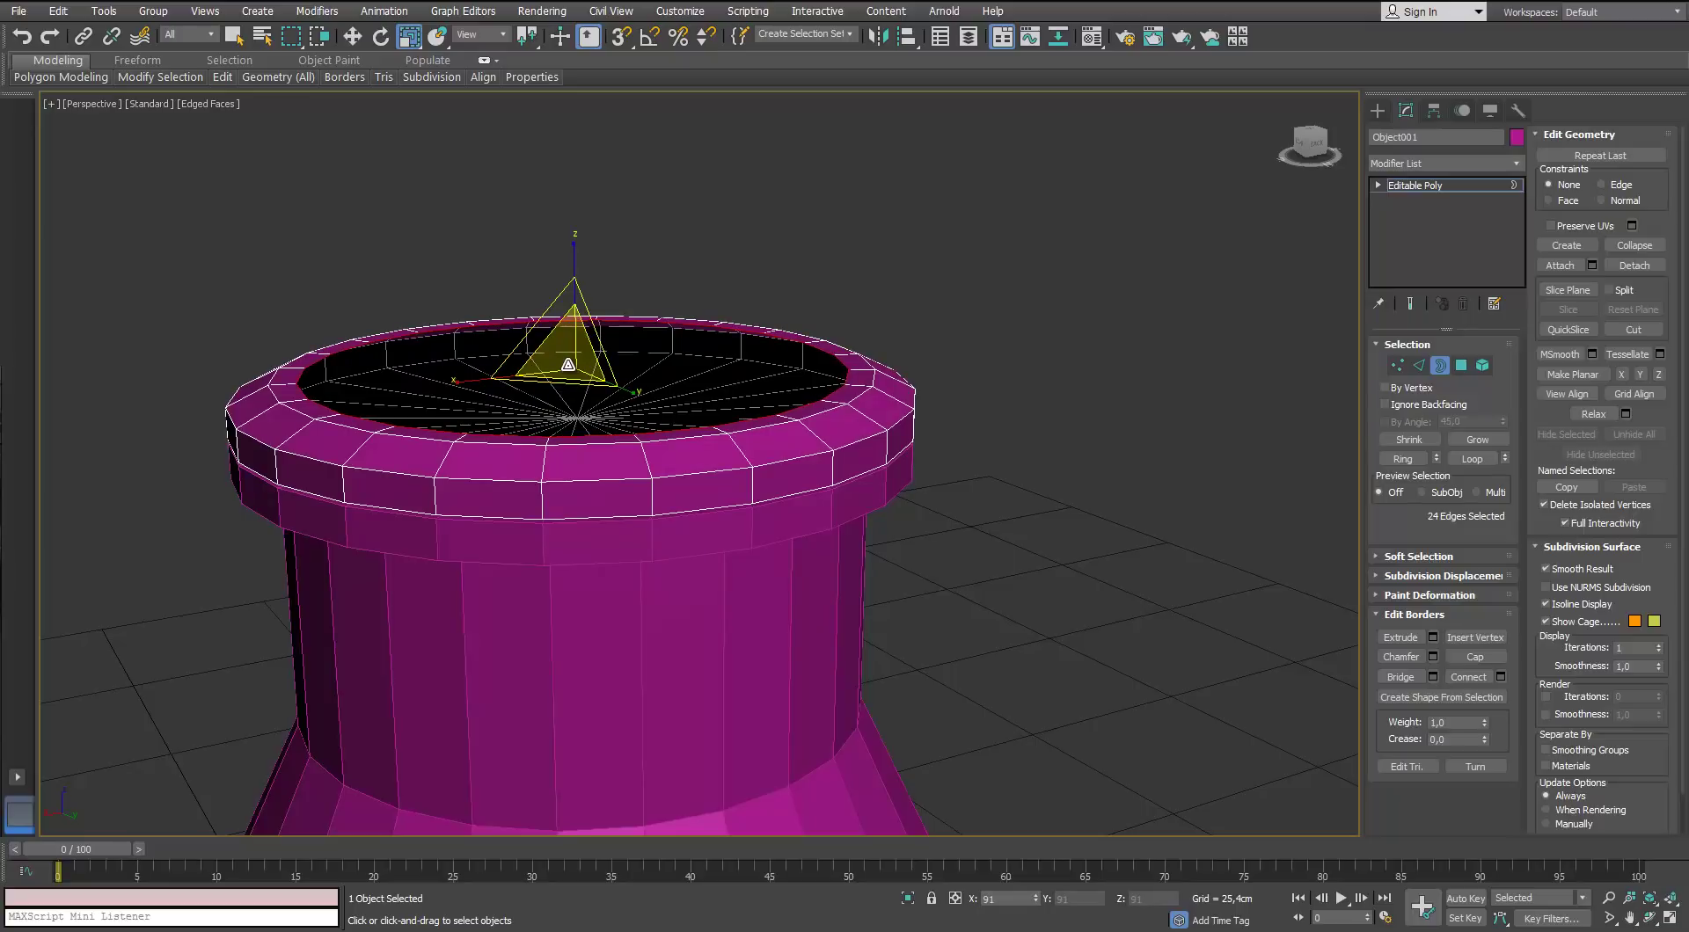
Extrude the lid's upper border slightly higher and scale it inward to form a sloped ring
{"action": "key", "text": "w"}
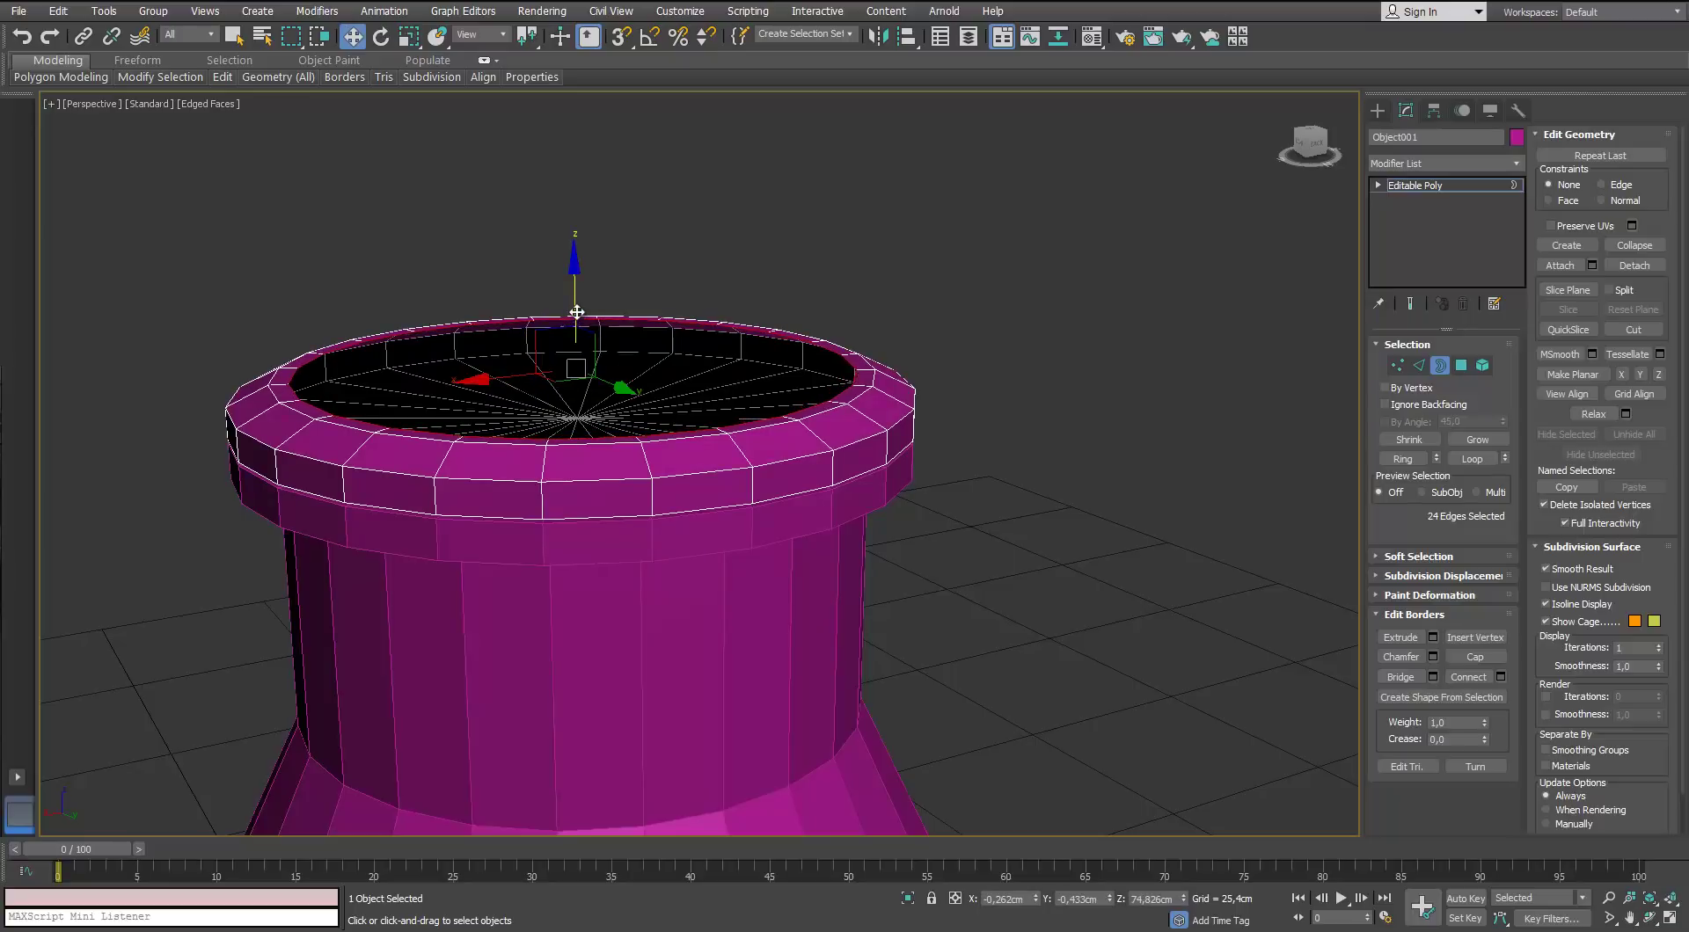
{"action": "mouse_move", "coordinate": [576, 315]}
{"action": "left_mouse_down"}
{"action": "mouse_move", "coordinate": [576, 294]}
{"action": "mouse_move", "coordinate": [569, 339]}
{"action": "left_mouse_up"}
{"action": "key", "text": "r"}
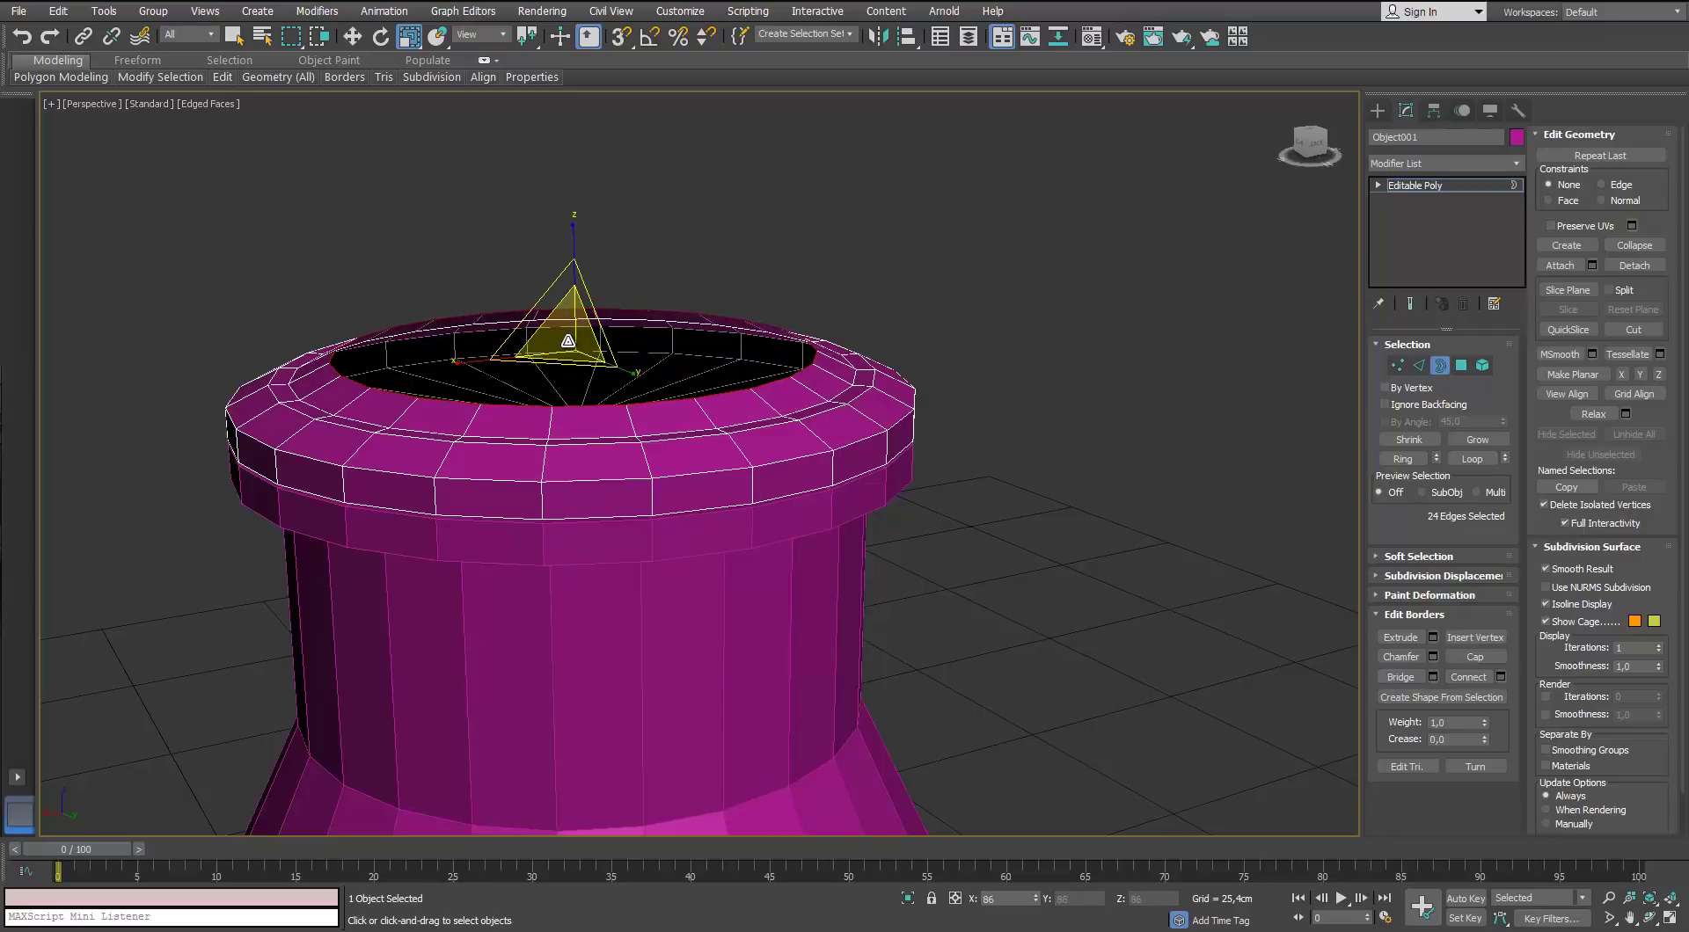
{"action": "scroll", "coordinate": [568, 342], "scroll_direction": "down", "scroll_amount": 6}
{"action": "mouse_move", "coordinate": [568, 342]}
{"action": "middle_mouse_down", "text": "alt"}
{"action": "mouse_move", "coordinate": [565, 325]}
{"action": "mouse_move", "coordinate": [571, 396]}
{"action": "mouse_move", "coordinate": [558, 334]}
{"action": "middle_mouse_up", "text": "alt"}
{"action": "scroll", "coordinate": [564, 325], "scroll_direction": "up", "scroll_amount": 6}
{"action": "scroll", "coordinate": [561, 302], "scroll_direction": "down", "scroll_amount": 6}
{"action": "scroll", "coordinate": [558, 335], "scroll_direction": "up", "scroll_amount": 6}
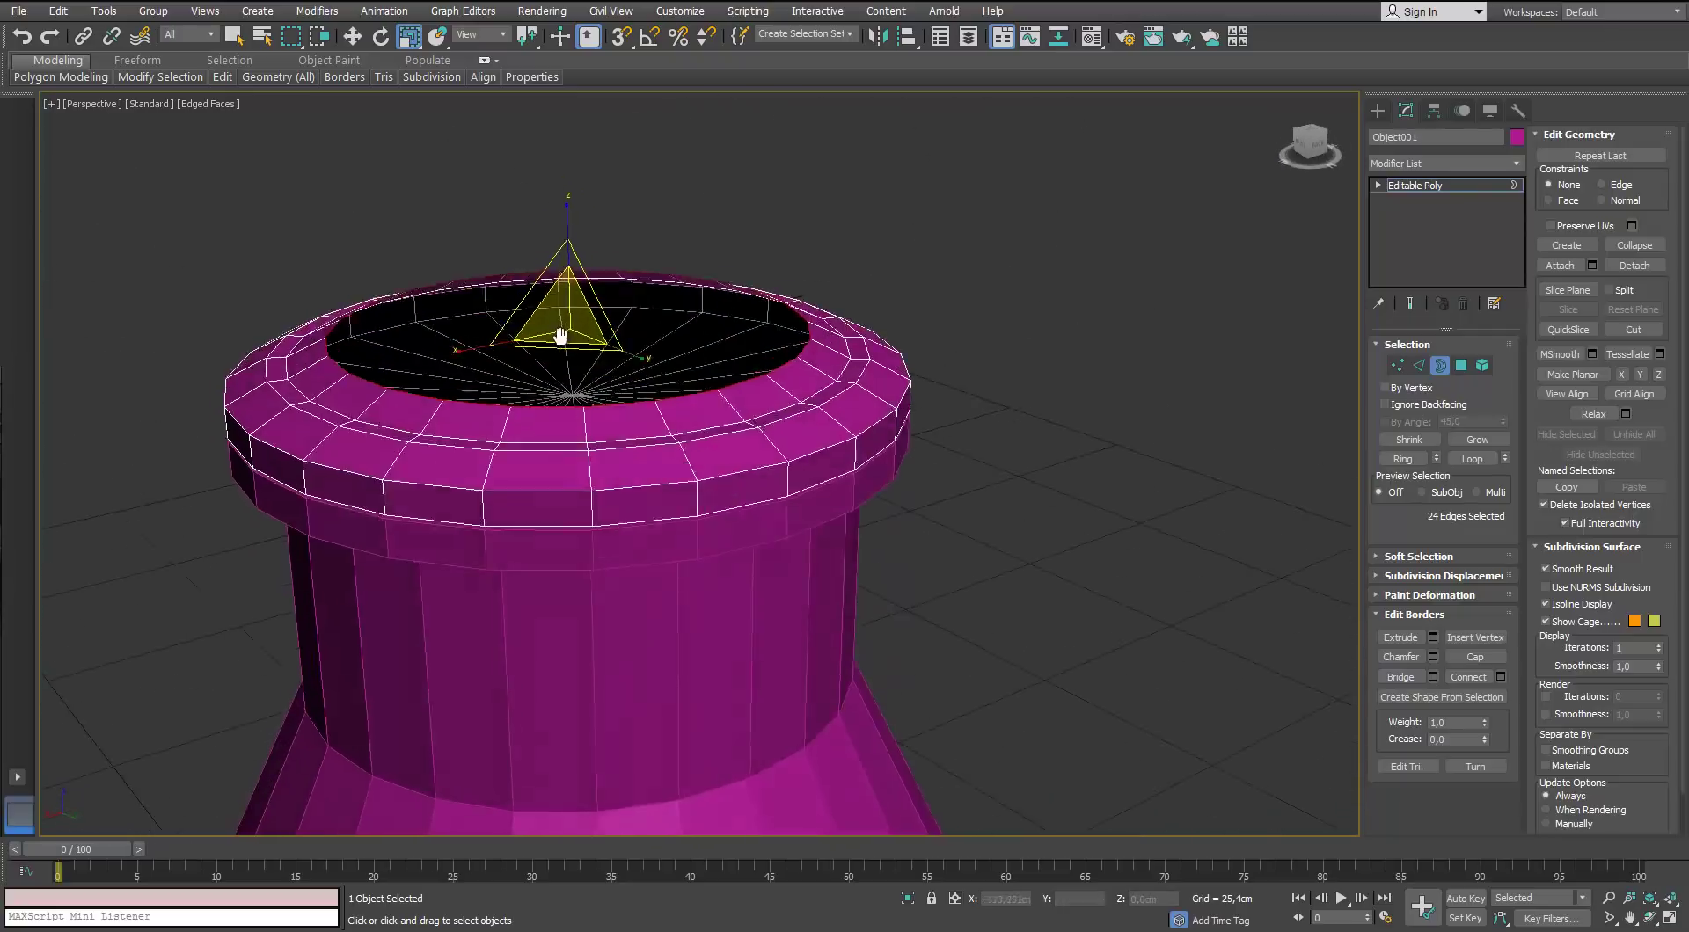
Cap the lid's remaining opening and inset the new cap polygon
{"action": "left_click", "coordinate": [1475, 656]}
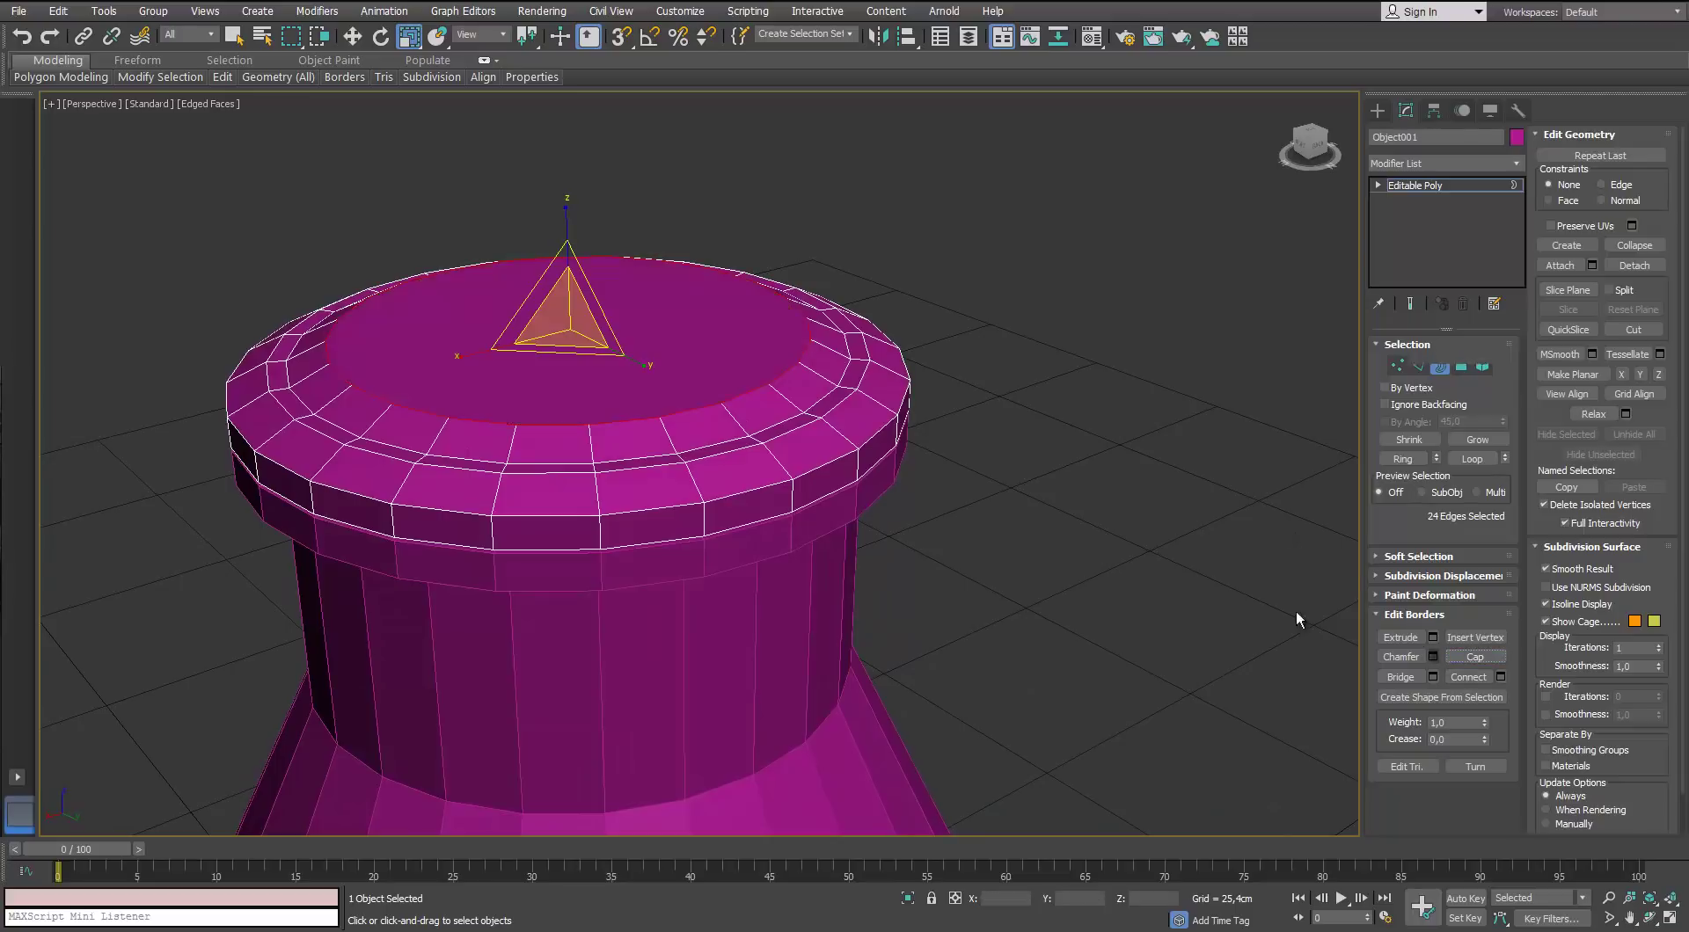
{"action": "scroll", "coordinate": [721, 336], "scroll_direction": "down", "scroll_amount": 5}
{"action": "scroll", "coordinate": [721, 335], "scroll_direction": "up", "scroll_amount": 5}
{"action": "left_click", "coordinate": [1460, 368]}
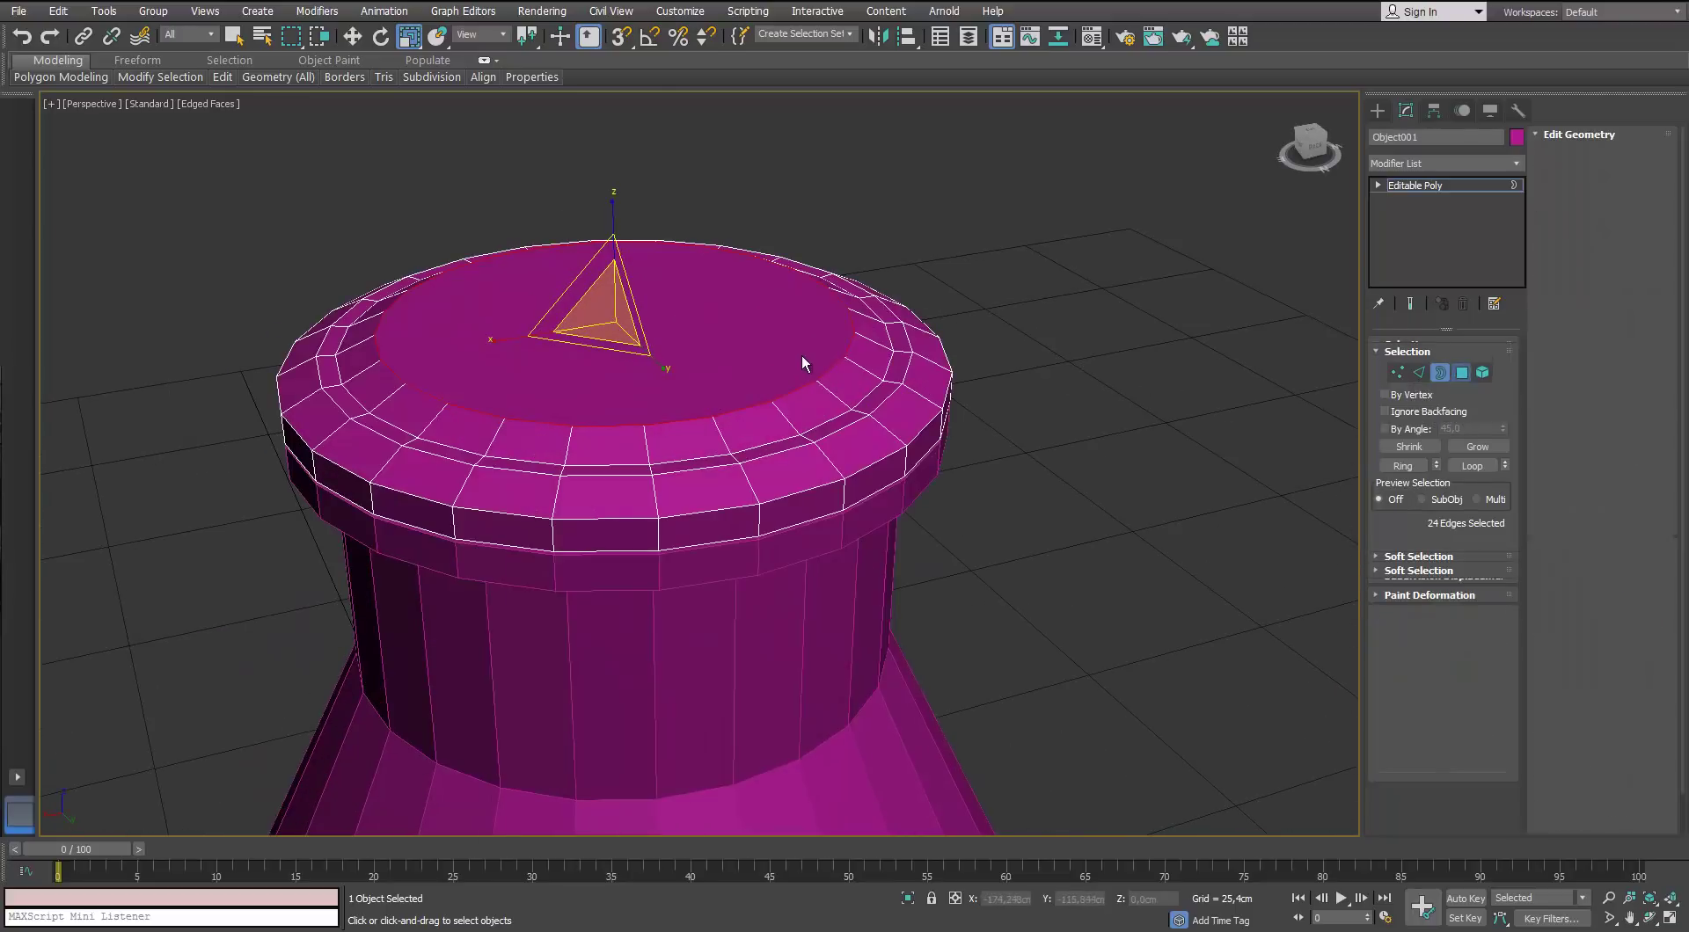
{"action": "left_click", "coordinate": [801, 353]}
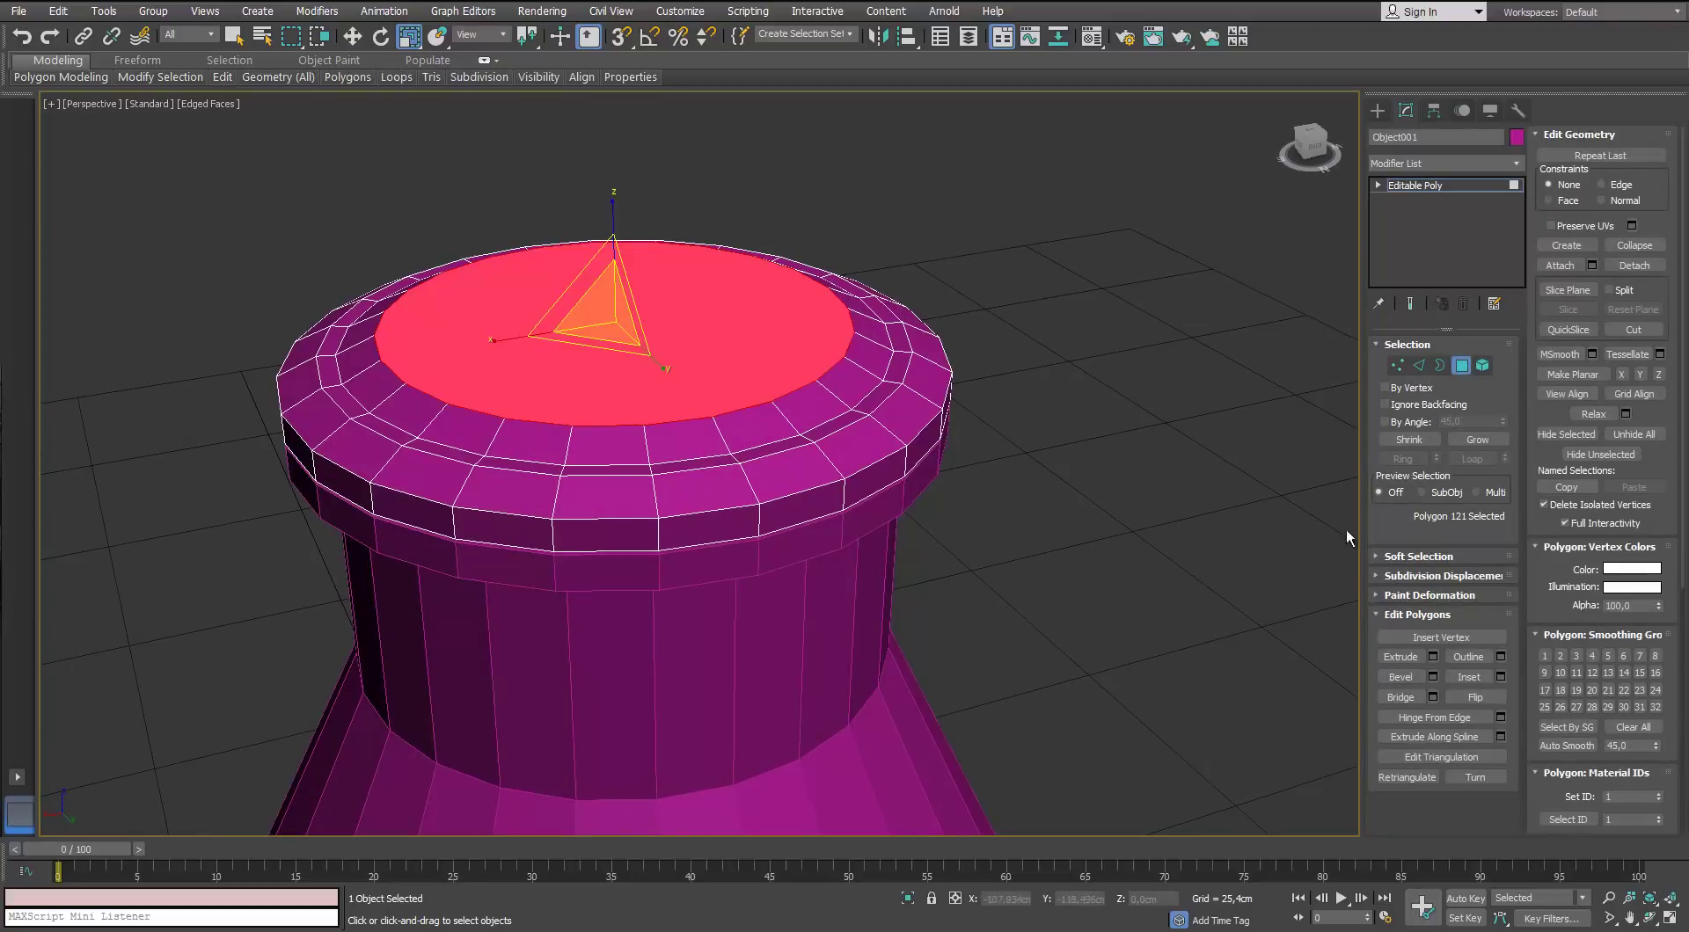
{"action": "left_click", "coordinate": [1501, 678]}
{"action": "left_click", "coordinate": [710, 526]}
Collapse the inset polygon into a center vertex to close the top of the lid, and finish polygon editing
{"action": "right_click", "coordinate": [647, 347]}
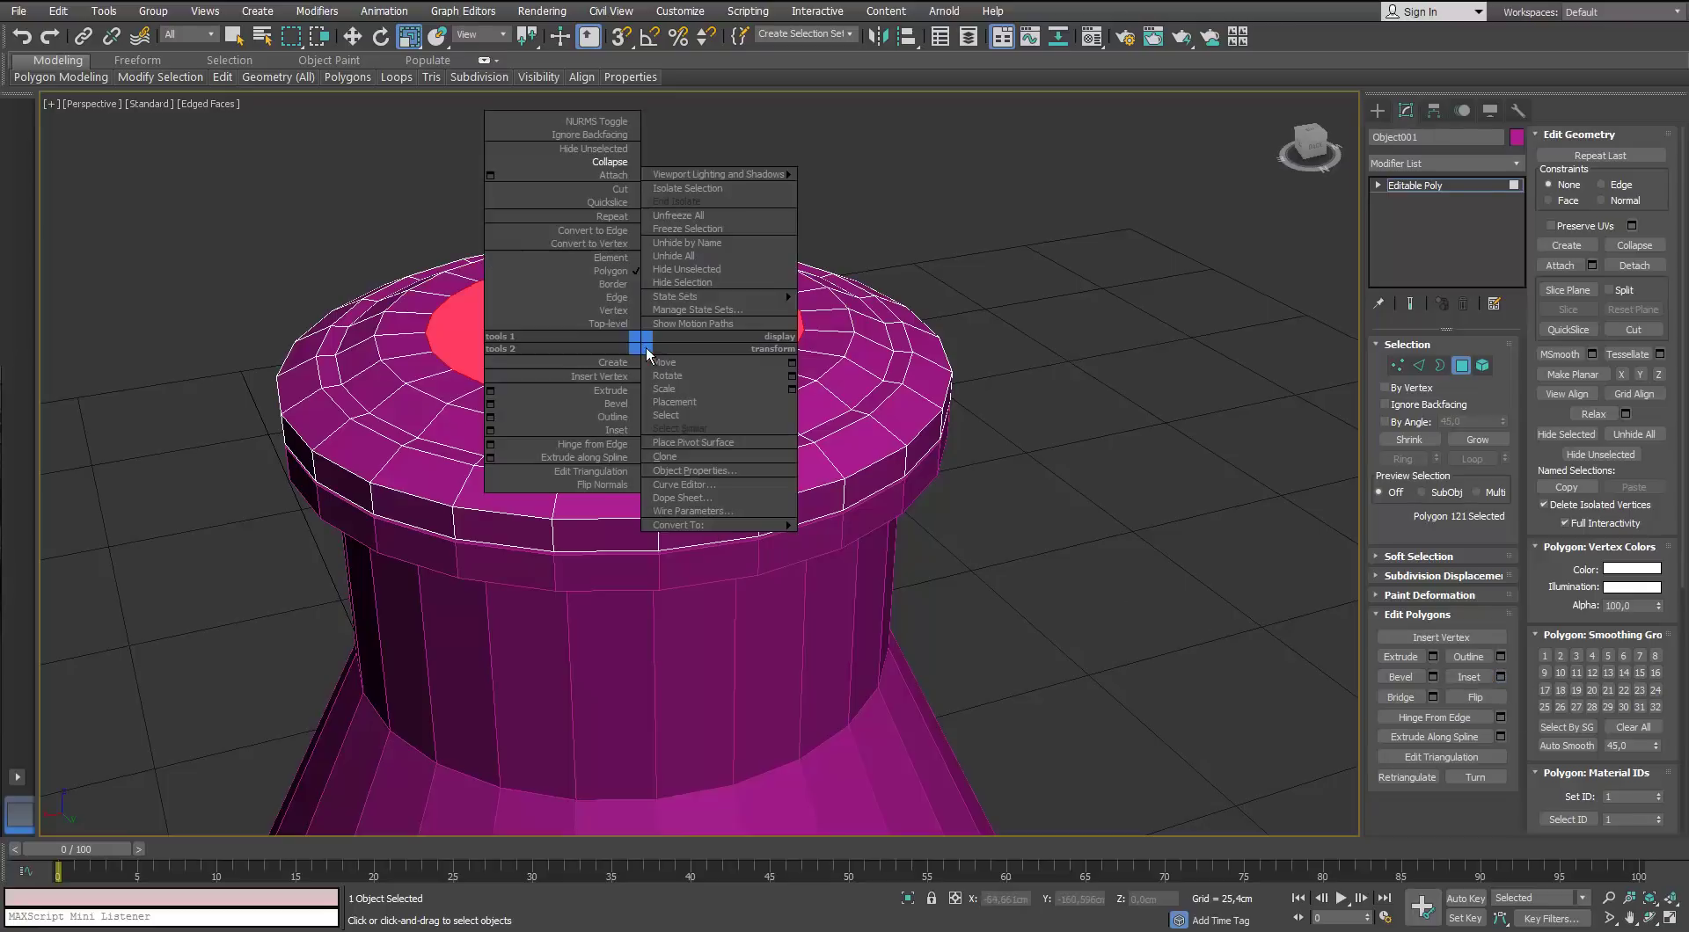
{"action": "left_click", "coordinate": [611, 172]}
{"action": "middle_click_drag", "start_coordinate": [589, 252], "coordinate": [641, 272], "text": "alt"}
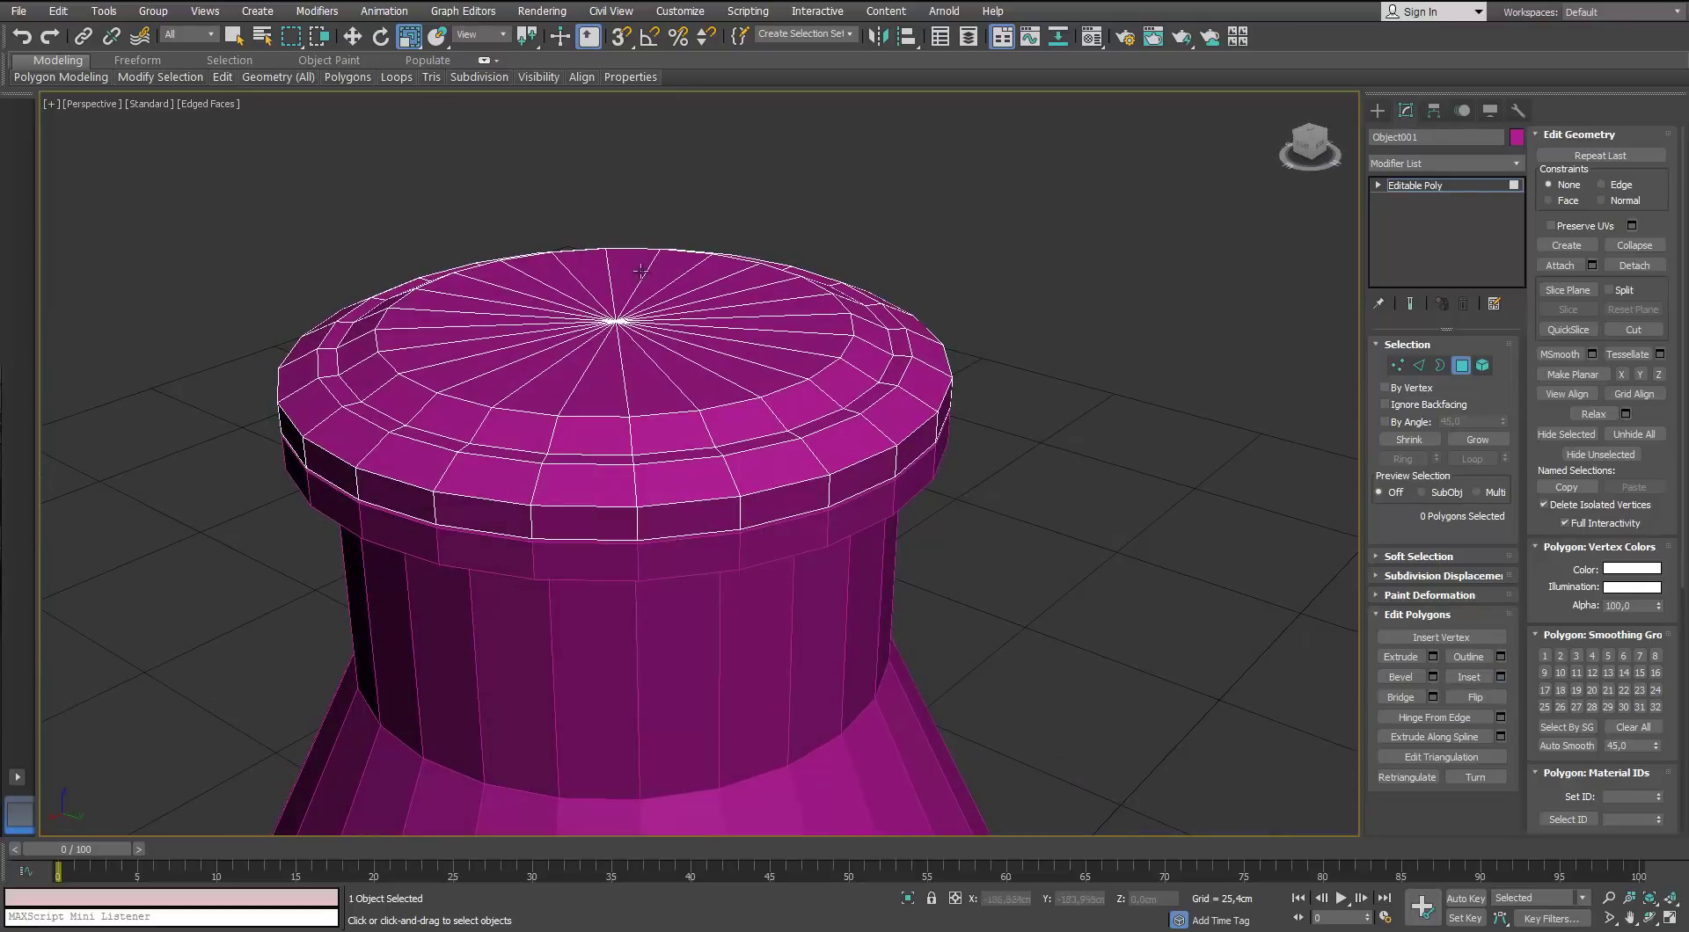
{"action": "left_click", "coordinate": [1464, 366]}
{"action": "left_click", "coordinate": [1034, 462]}
Select the two vertex rings around the jar body's belly and raise them about 1.9 cm
{"action": "scroll", "coordinate": [1034, 461], "scroll_direction": "down", "scroll_amount": 6}
{"action": "scroll", "coordinate": [842, 373], "scroll_direction": "up", "scroll_amount": 2}
{"action": "middle_click_drag", "start_coordinate": [1002, 483], "coordinate": [831, 342]}
{"action": "left_click", "coordinate": [691, 477]}
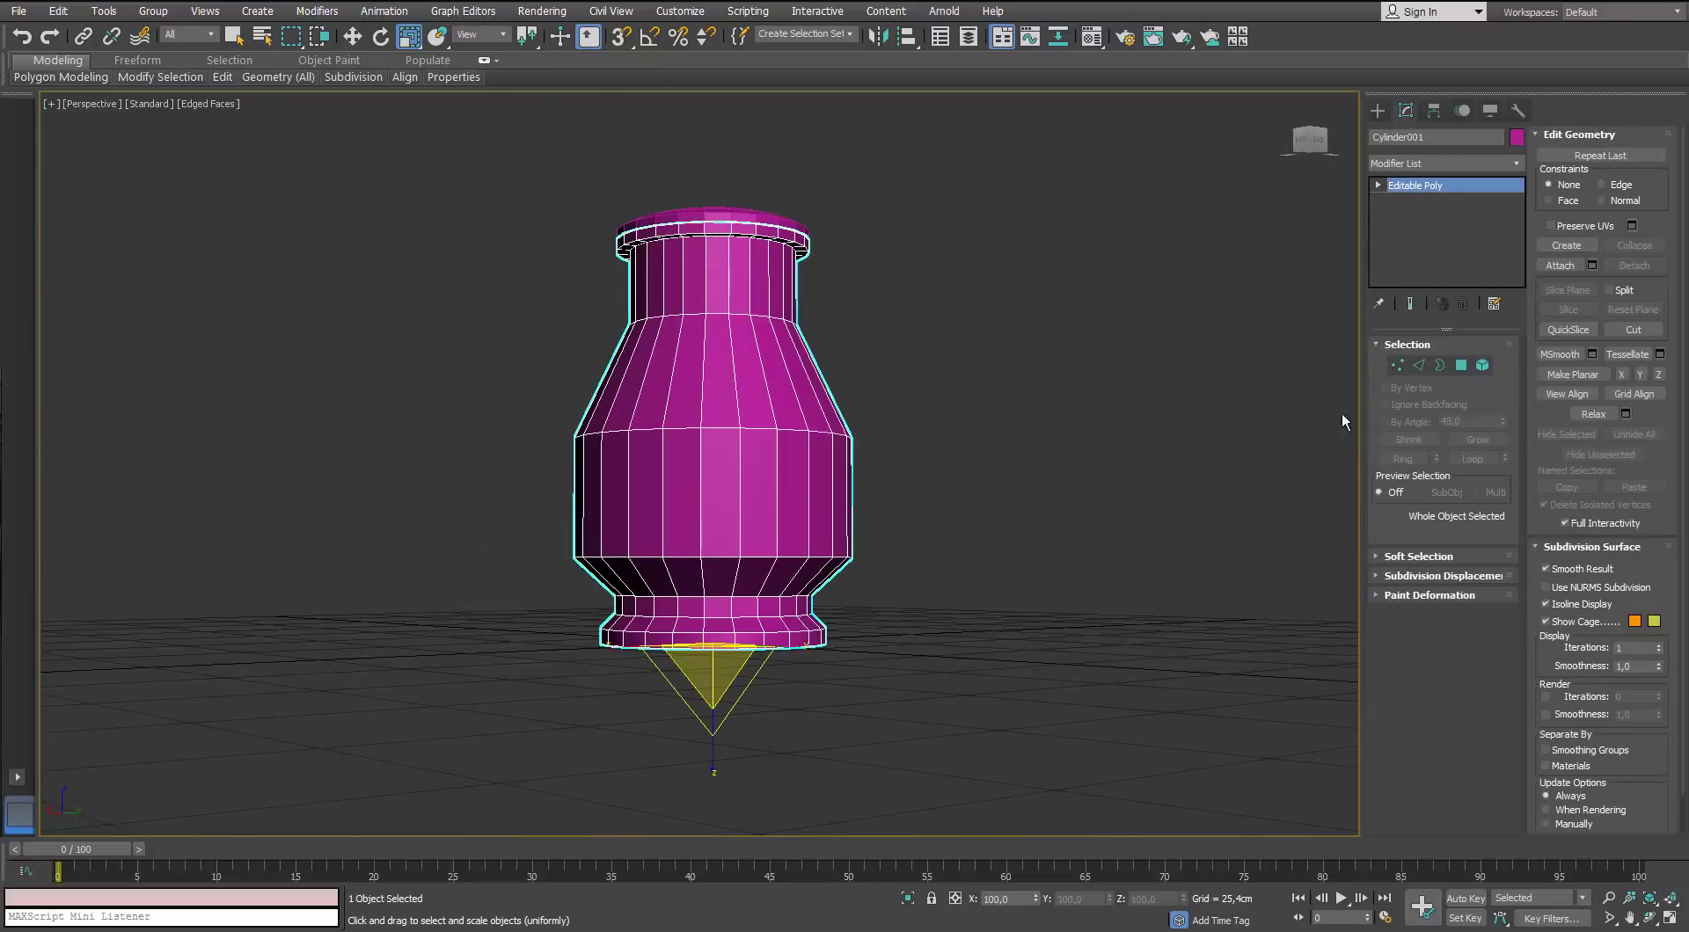
{"action": "left_click", "coordinate": [1397, 365]}
{"action": "left_click_drag", "start_coordinate": [966, 410], "coordinate": [547, 570]}
{"action": "key", "text": "w"}
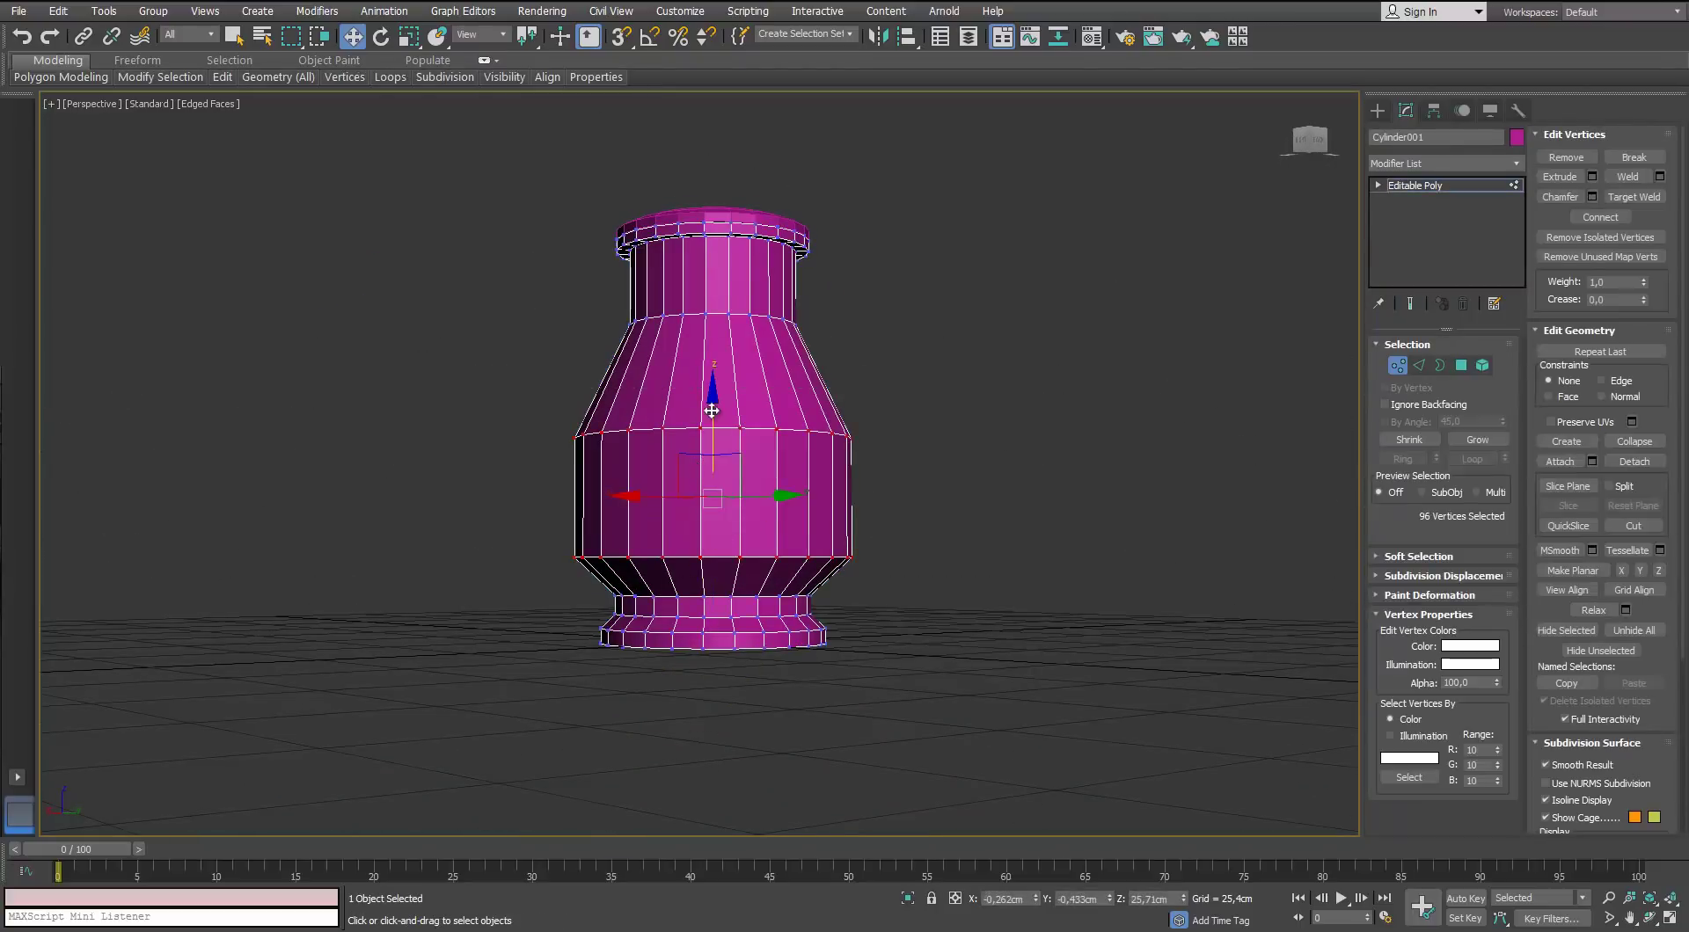
{"action": "left_click_drag", "start_coordinate": [712, 410], "coordinate": [711, 400]}
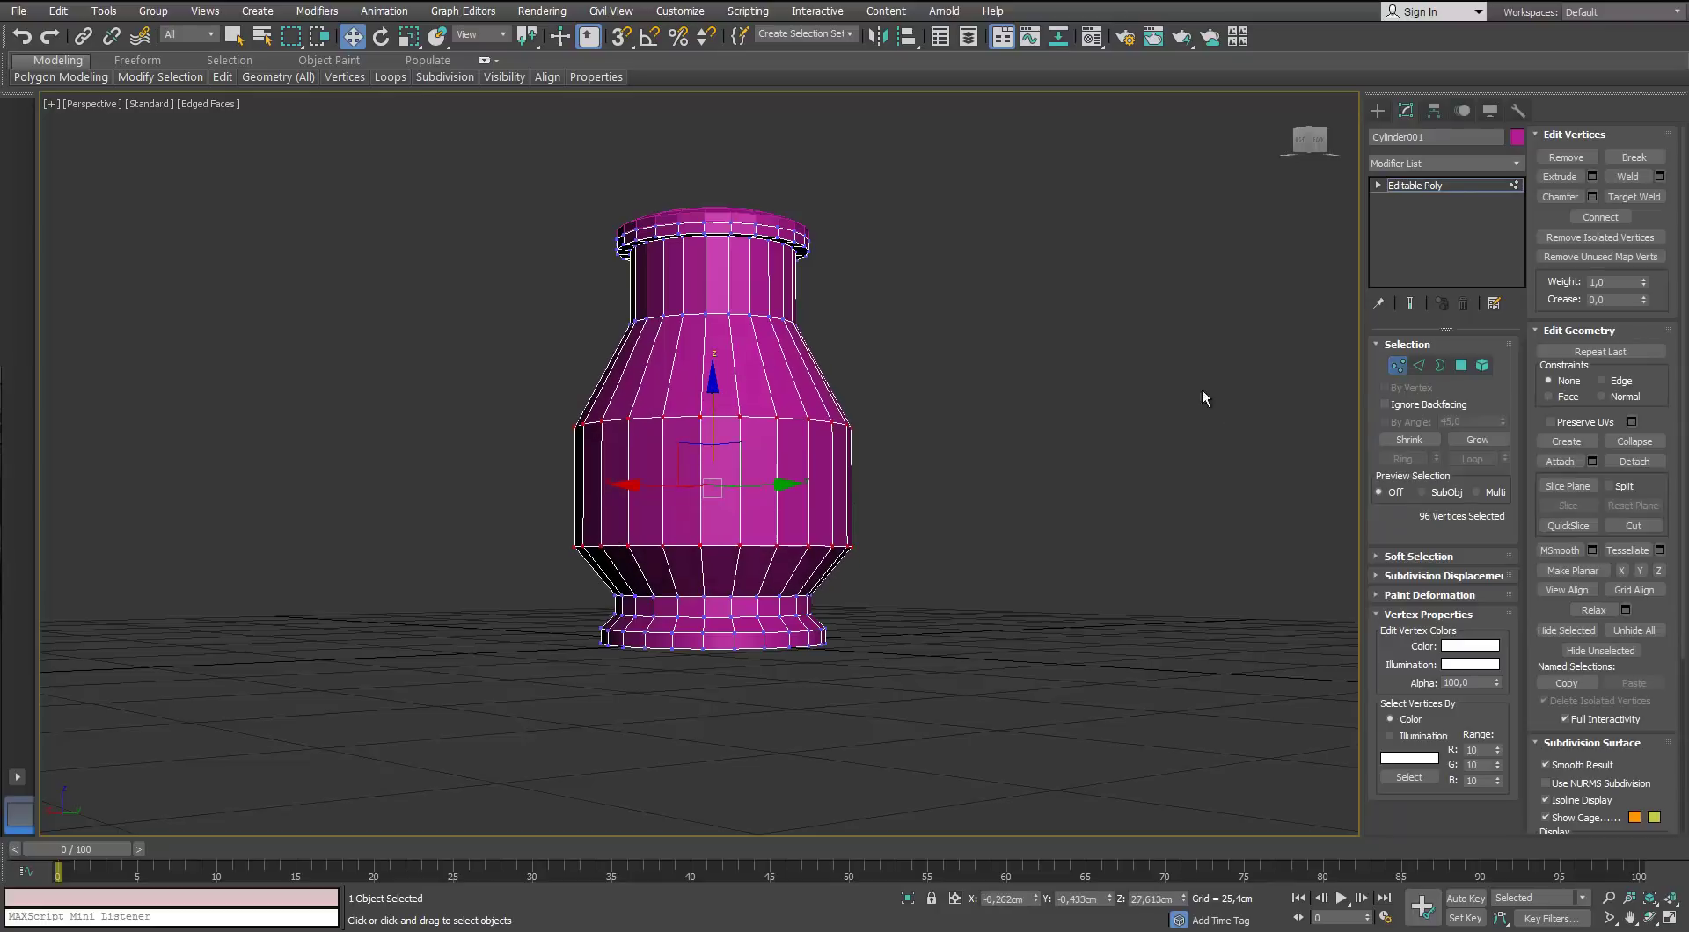
Move the belly's lower vertex ring and all base vertices down together to lengthen the jar body
{"action": "left_click", "coordinate": [1397, 365]}
{"action": "left_click", "coordinate": [858, 356]}
{"action": "middle_click_drag", "start_coordinate": [852, 351], "coordinate": [818, 404], "text": "alt"}
{"action": "left_click", "coordinate": [751, 389]}
{"action": "left_click", "coordinate": [1398, 365]}
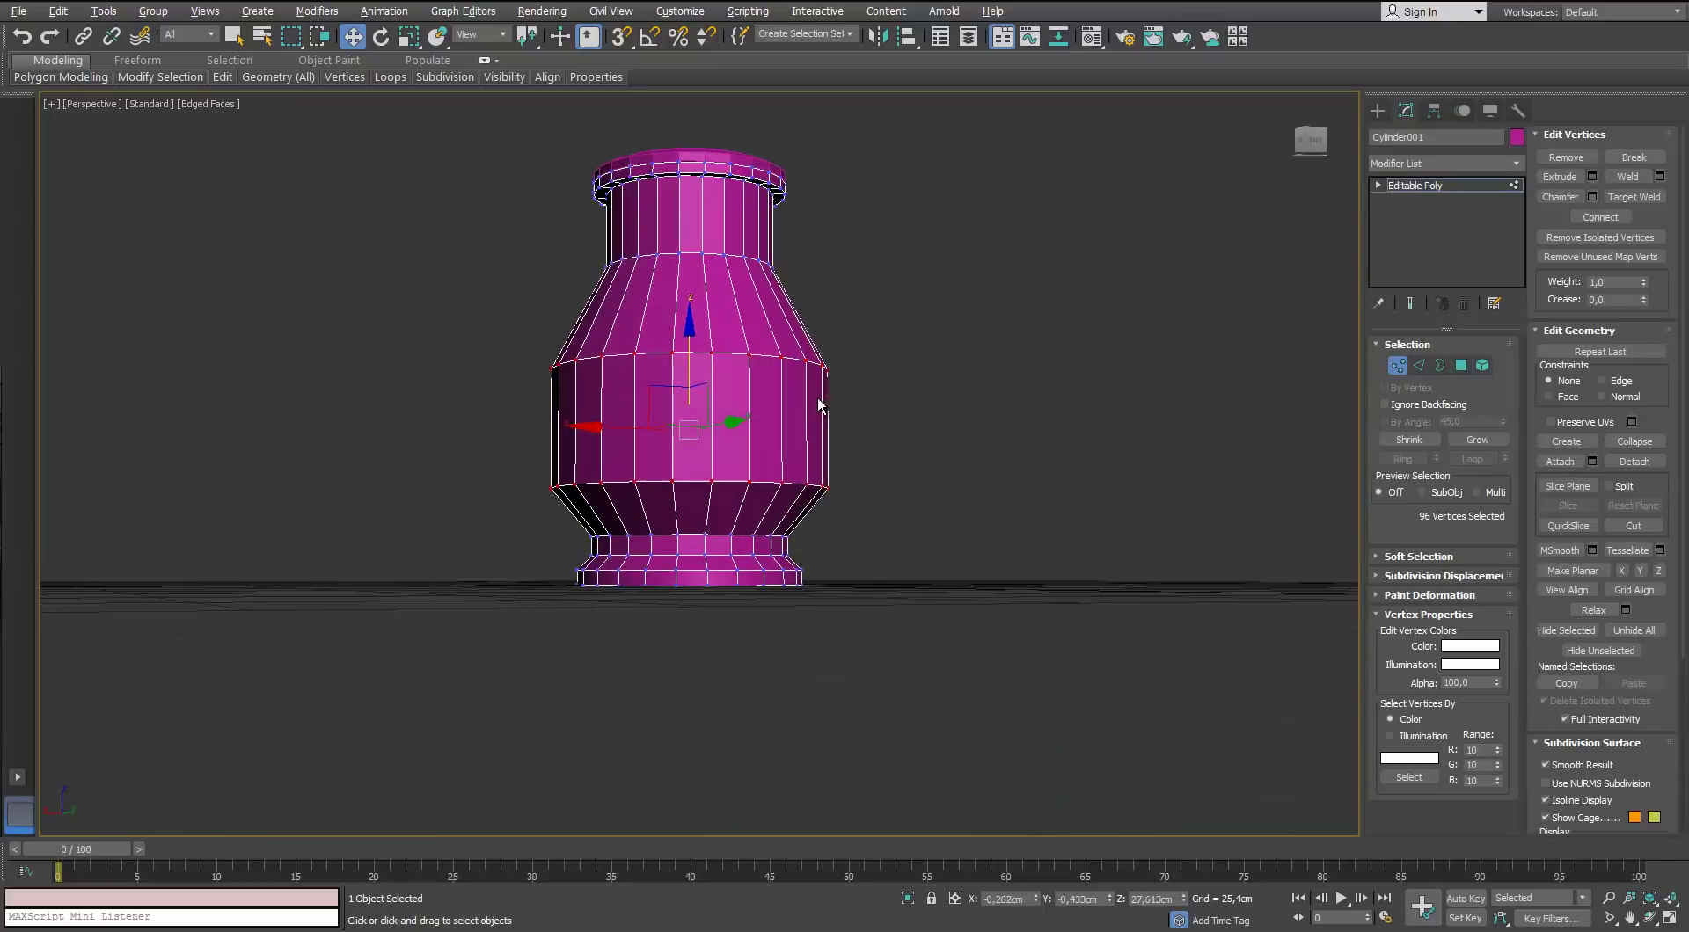
{"action": "left_click_drag", "start_coordinate": [687, 451], "coordinate": [685, 491]}
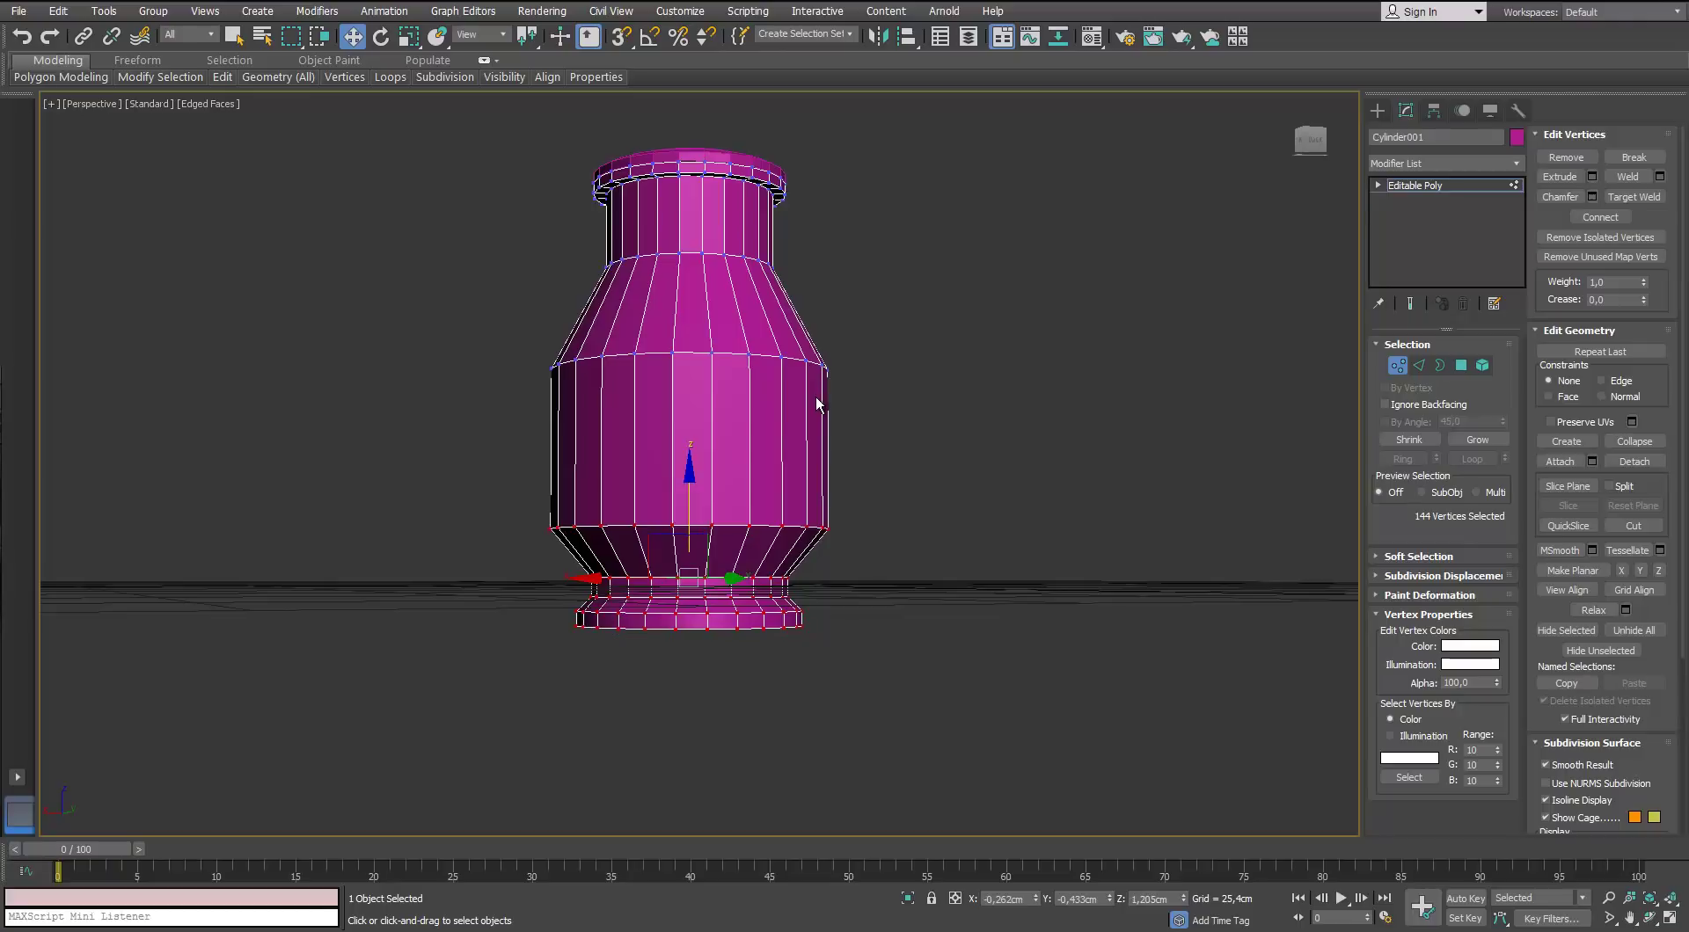
Select the jar's neck and rim vertices and scale them down slightly
{"action": "middle_click_drag", "start_coordinate": [837, 150], "coordinate": [899, 203], "text": "alt"}
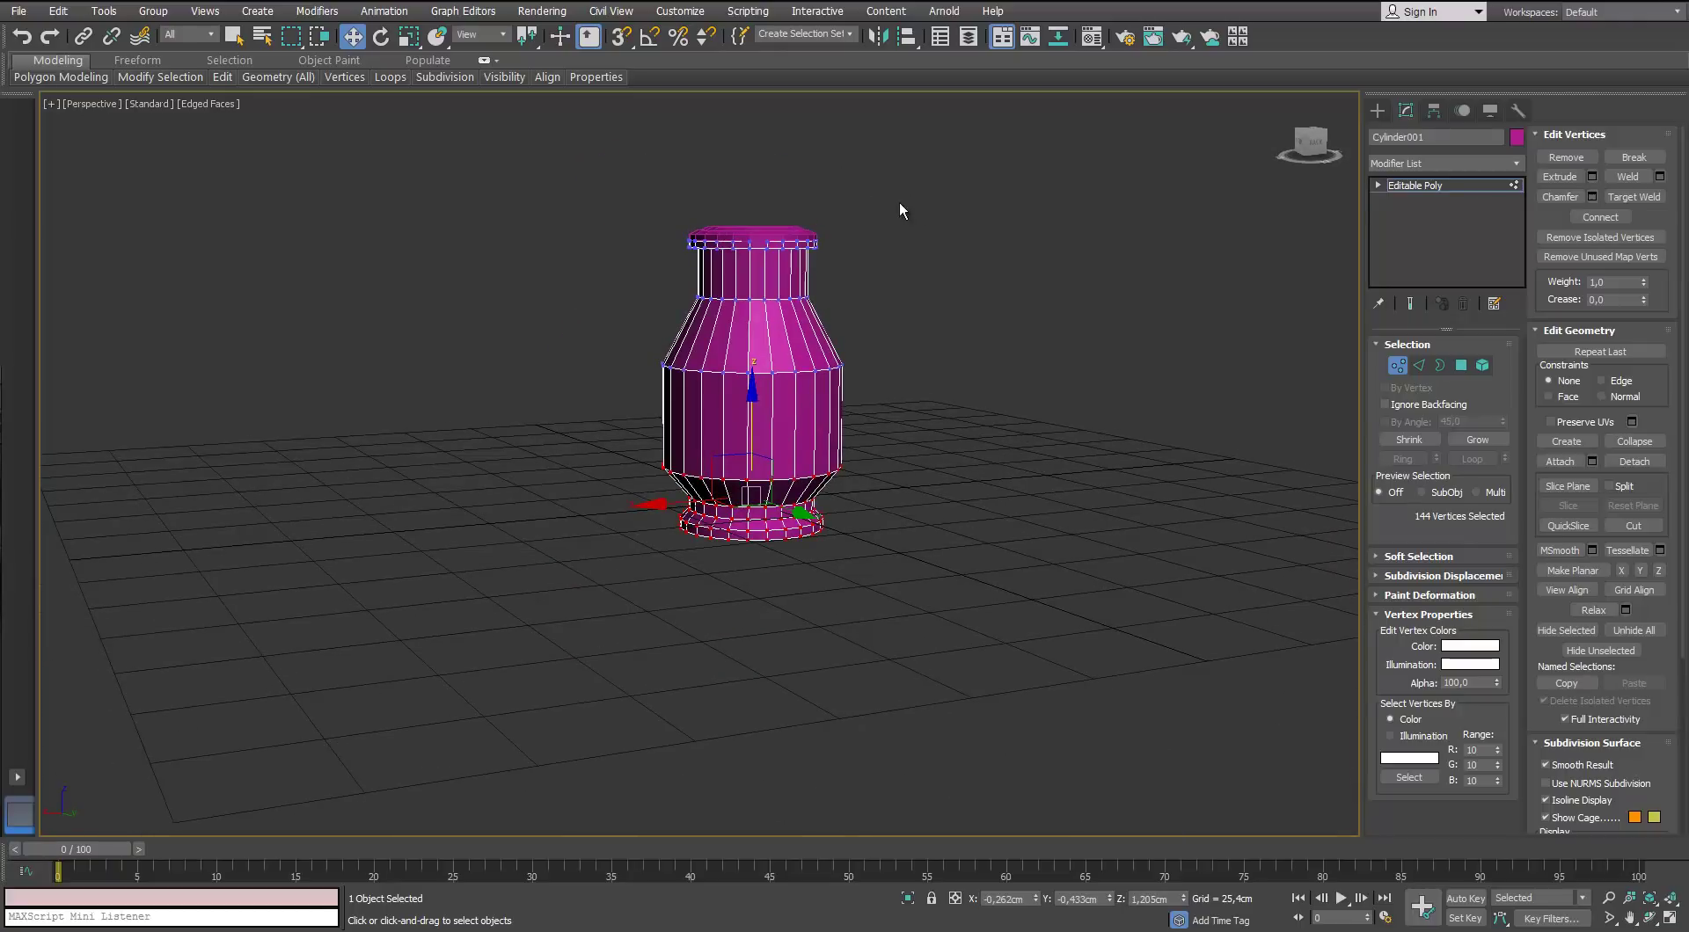
{"action": "left_click_drag", "start_coordinate": [626, 331], "coordinate": [626, 331]}
{"action": "middle_click_drag", "start_coordinate": [717, 268], "coordinate": [783, 331], "text": "alt"}
{"action": "scroll", "coordinate": [766, 308], "scroll_direction": "up", "scroll_amount": 7}
{"action": "key", "text": "r"}
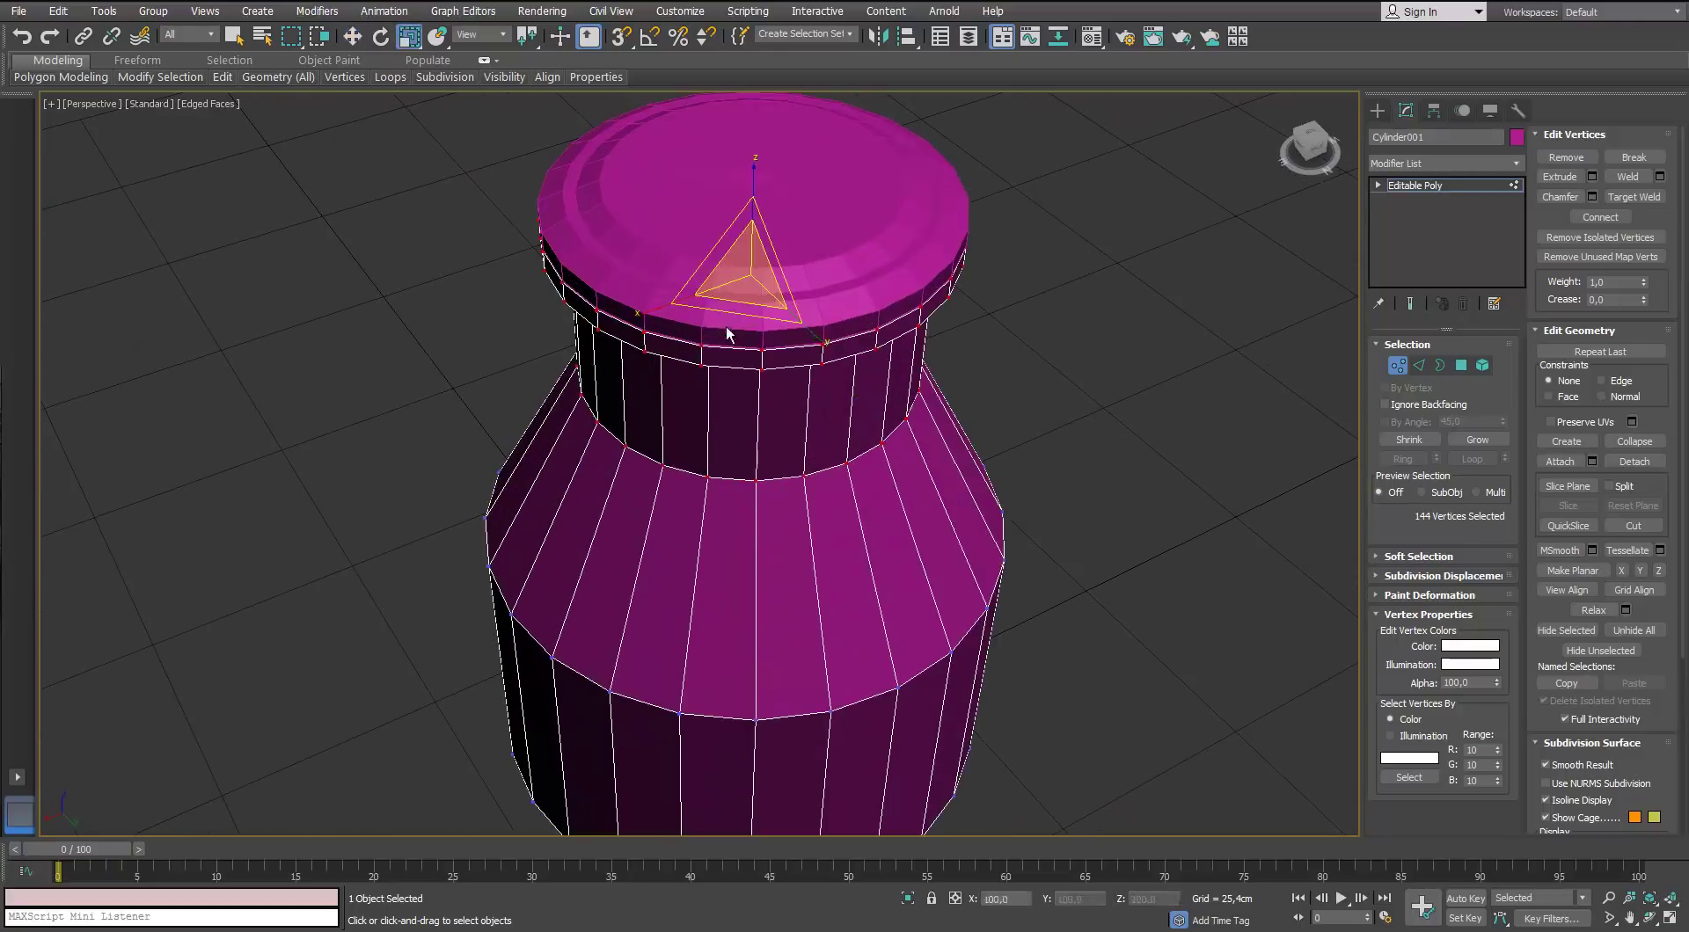
{"action": "left_click_drag", "start_coordinate": [743, 306], "coordinate": [747, 324]}
{"action": "middle_click_drag", "start_coordinate": [758, 370], "coordinate": [781, 310], "text": "alt"}
{"action": "scroll", "coordinate": [781, 352], "scroll_direction": "down", "scroll_amount": 5}
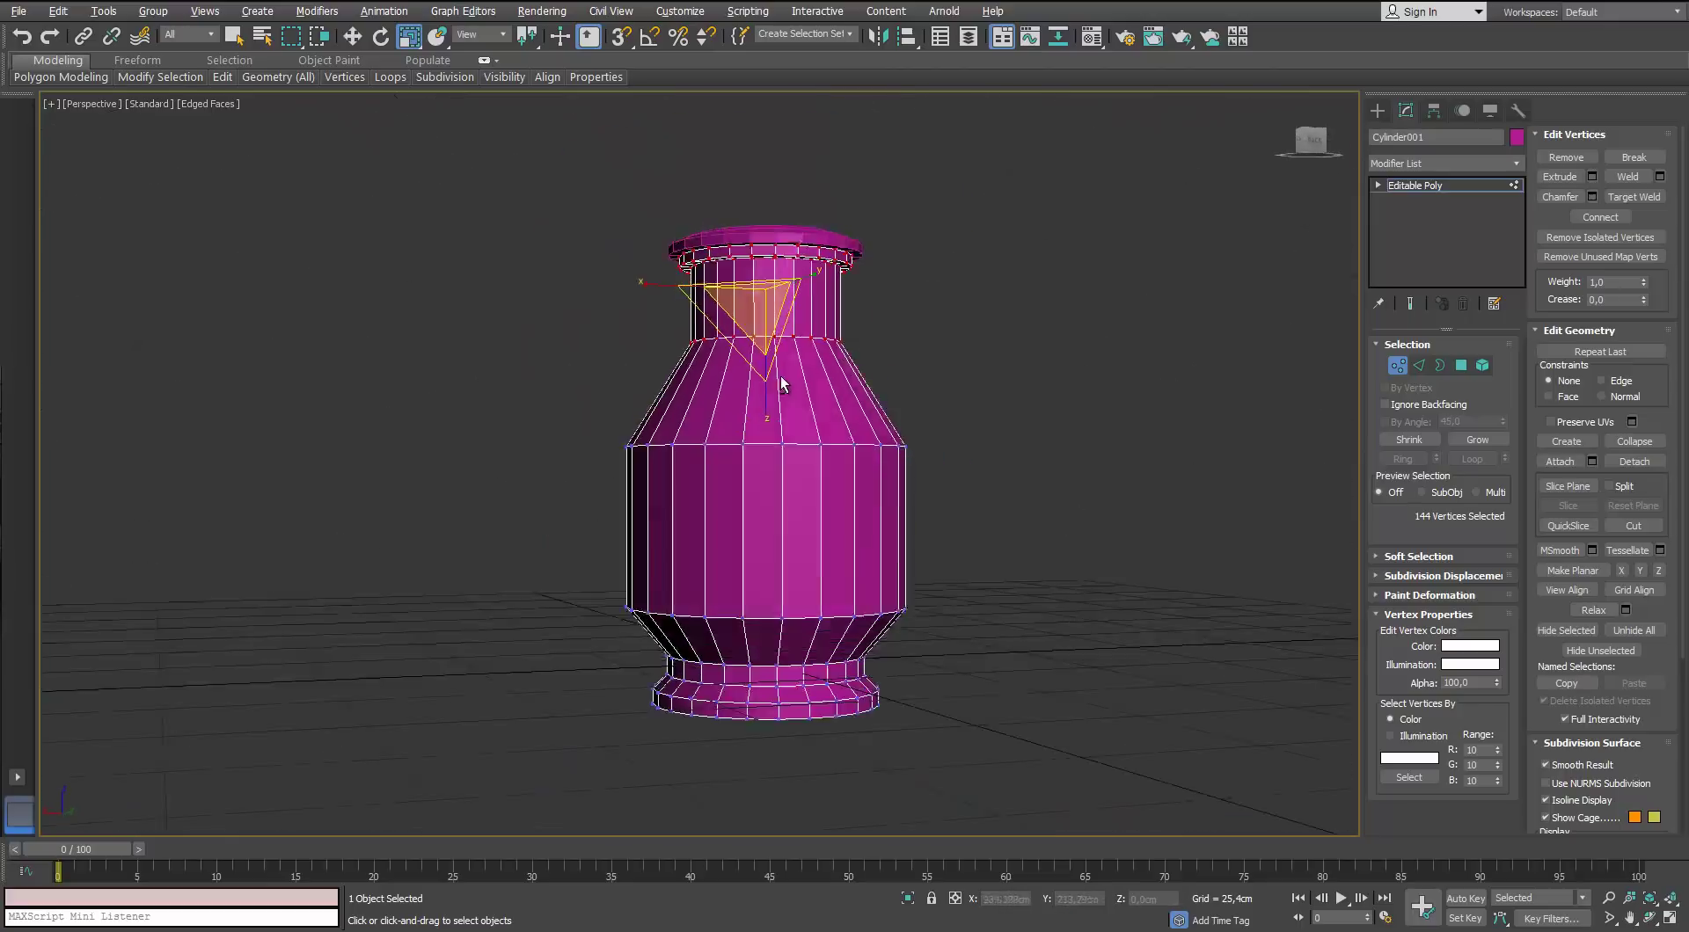
{"action": "middle_click_drag", "start_coordinate": [780, 379], "coordinate": [784, 373], "text": "alt"}
{"action": "scroll", "coordinate": [781, 316], "scroll_direction": "up", "scroll_amount": 3}
{"action": "middle_click_drag", "start_coordinate": [780, 315], "coordinate": [775, 228], "text": "alt"}
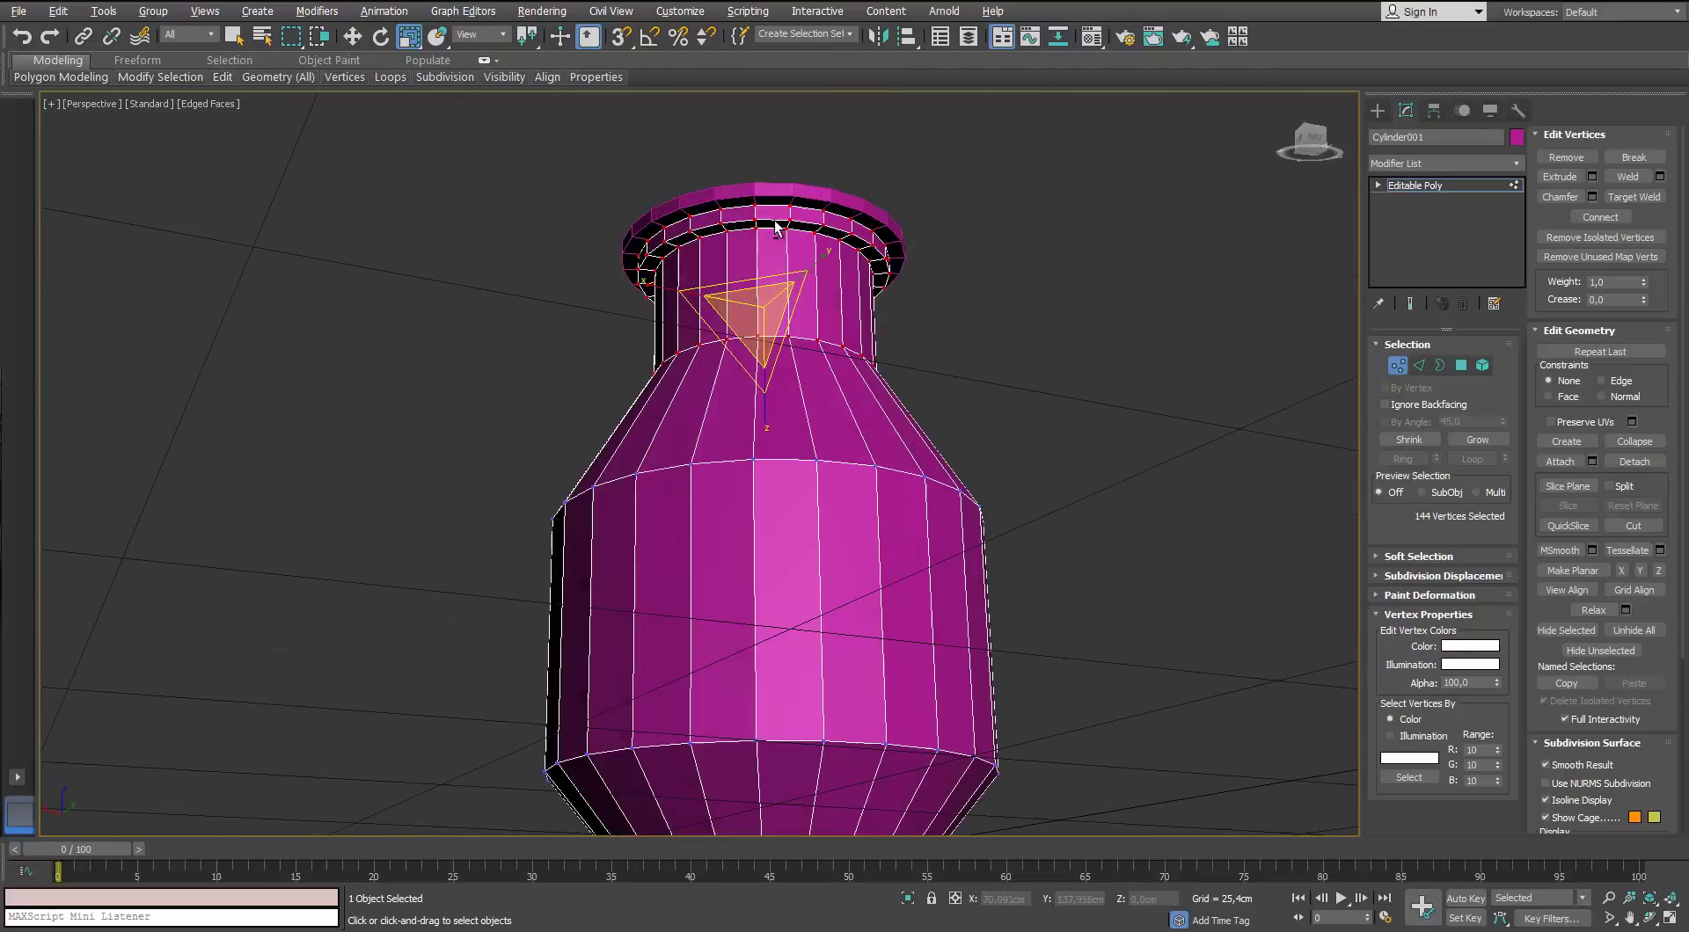
Leave vertex editing, scale the lid down to match the jar's rim, and deselect it
{"action": "left_click", "coordinate": [1399, 368]}
{"action": "left_click", "coordinate": [869, 214]}
{"action": "scroll", "coordinate": [822, 198], "scroll_direction": "up", "scroll_amount": 3}
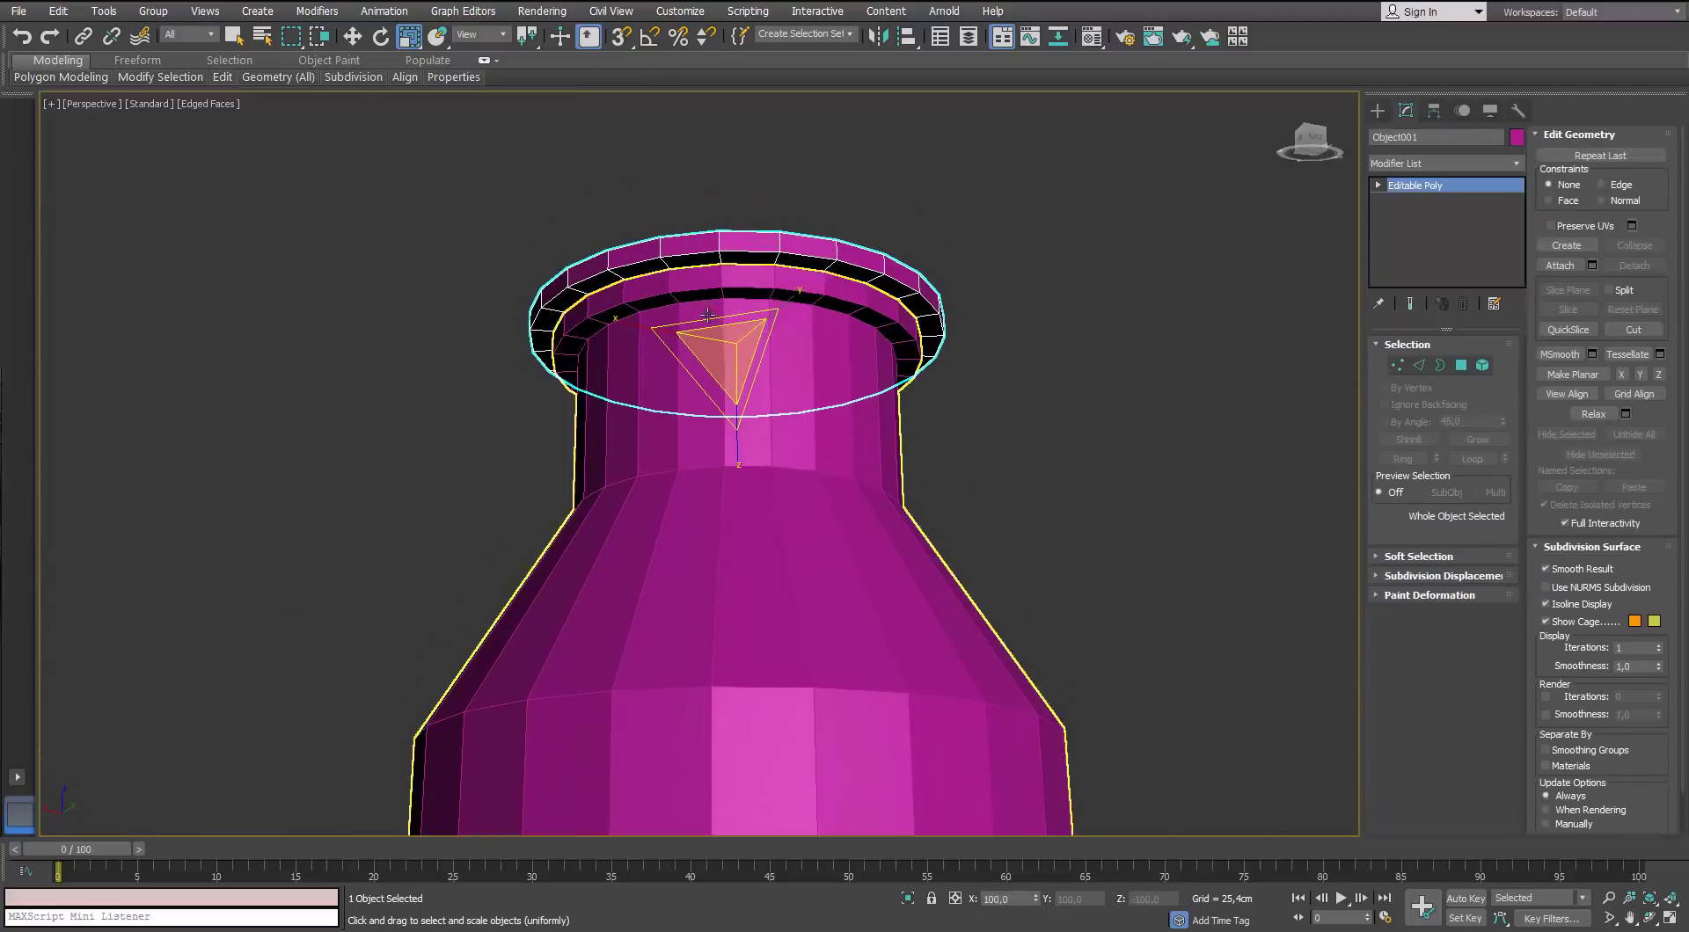
{"action": "left_click_drag", "start_coordinate": [712, 316], "coordinate": [716, 325]}
{"action": "left_click", "coordinate": [975, 327]}
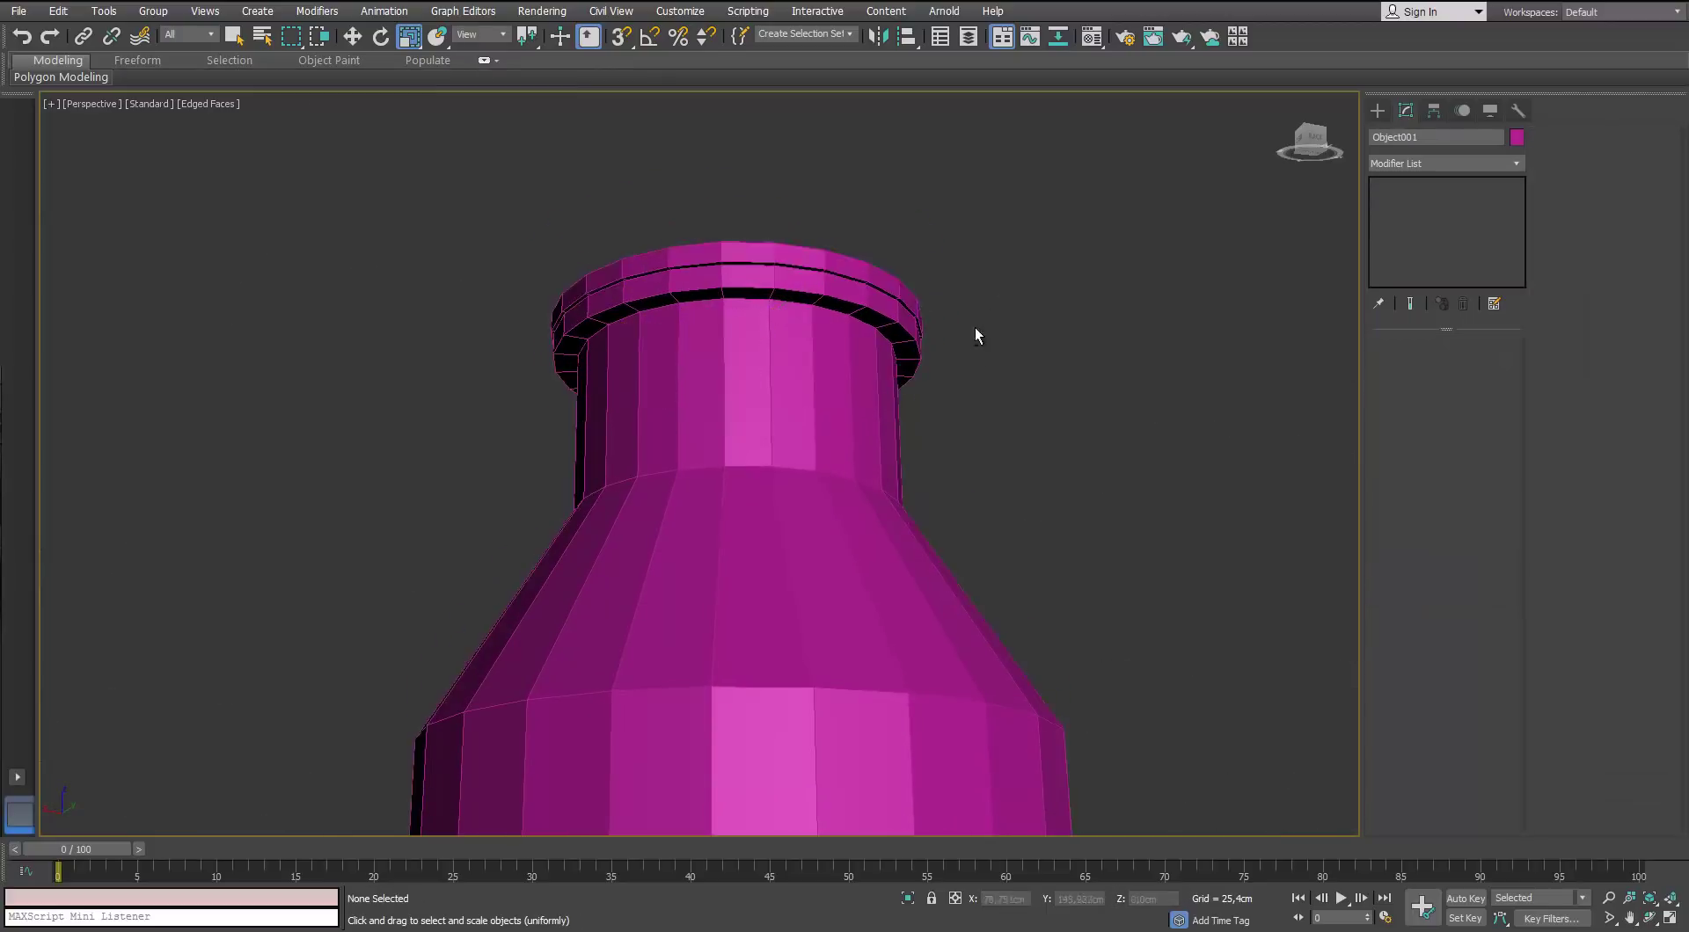
Select both the jar and the lid and assign them the 01 - Default material
{"action": "middle_click_drag", "start_coordinate": [974, 333], "coordinate": [959, 387], "text": "alt"}
{"action": "scroll", "coordinate": [957, 391], "scroll_direction": "down", "scroll_amount": 5}
{"action": "middle_click_drag", "start_coordinate": [957, 391], "coordinate": [885, 376]}
{"action": "middle_click_drag", "start_coordinate": [885, 376], "coordinate": [860, 456], "text": "alt"}
{"action": "left_click", "coordinate": [883, 405]}
{"action": "left_click", "coordinate": [896, 405]}
{"action": "scroll", "coordinate": [860, 457], "scroll_direction": "up", "scroll_amount": 2}
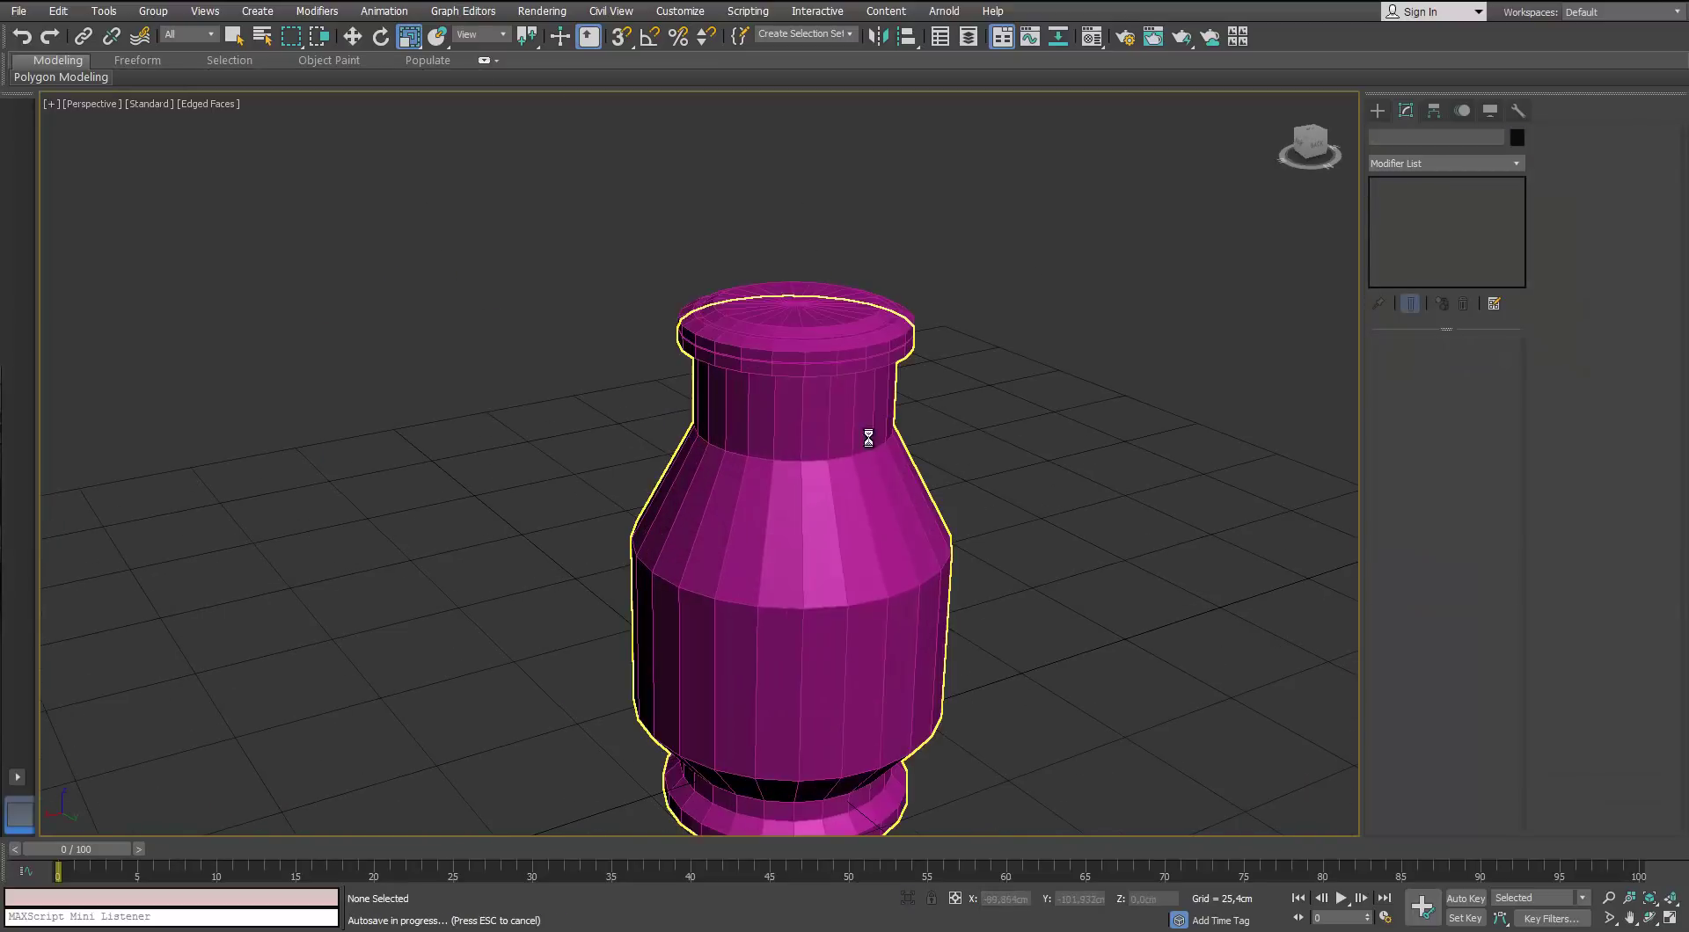
{"action": "left_click", "coordinate": [869, 437]}
{"action": "key", "text": "ctrl+a"}
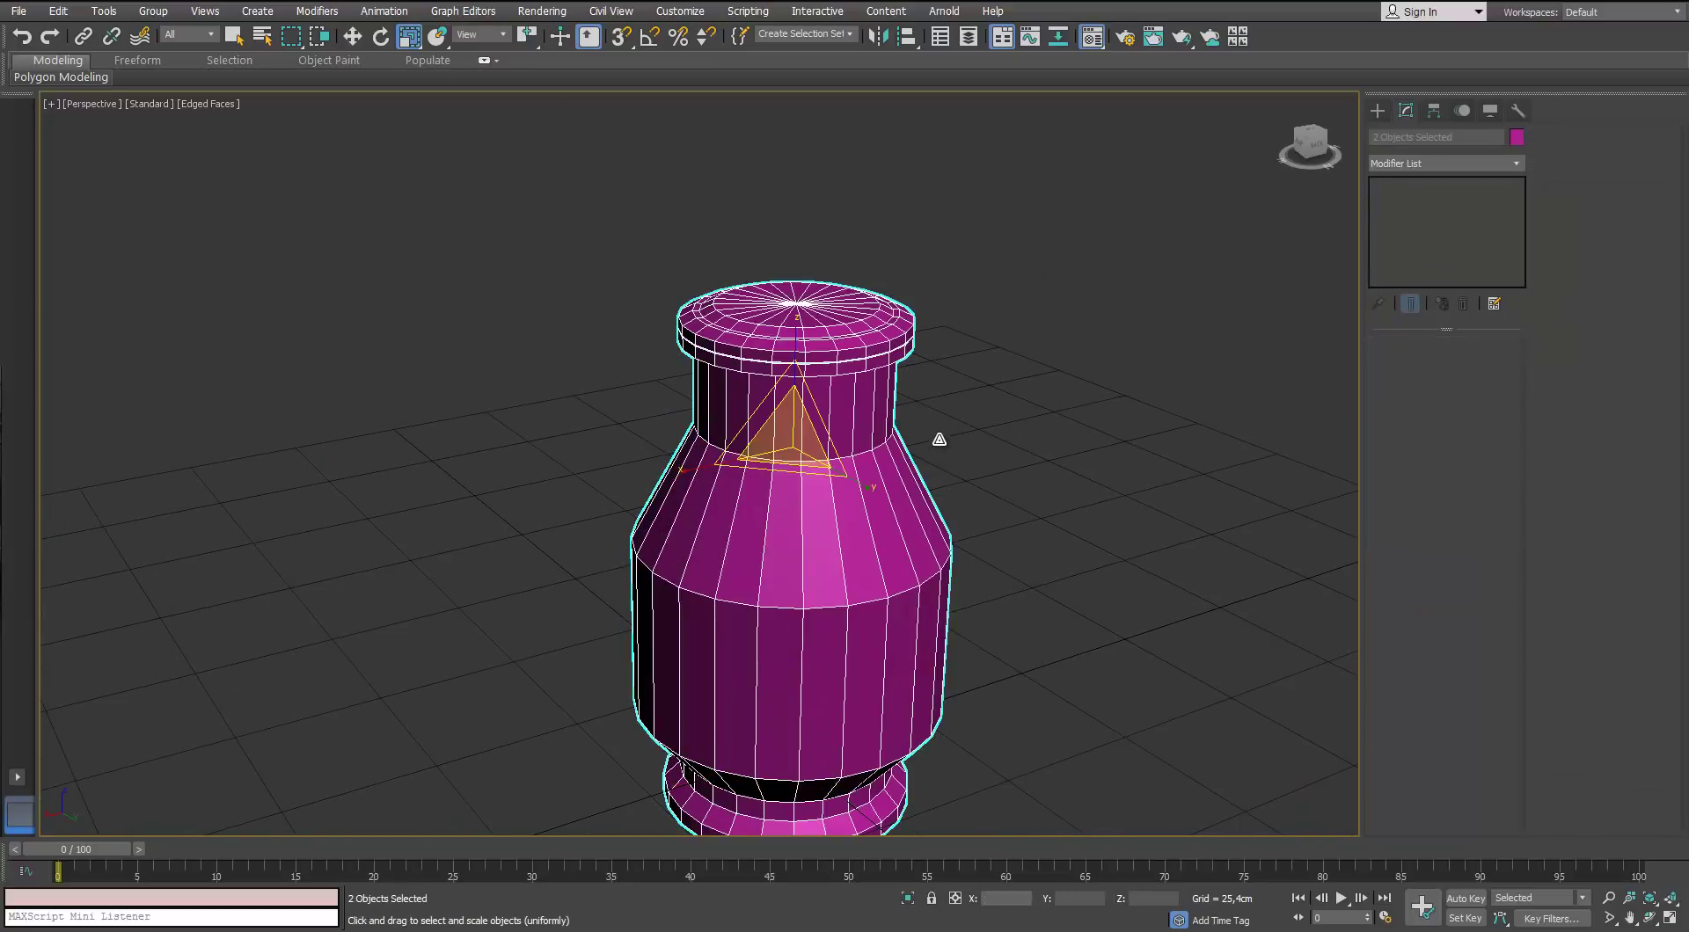
{"action": "key", "text": "m"}
{"action": "left_click", "coordinate": [961, 432]}
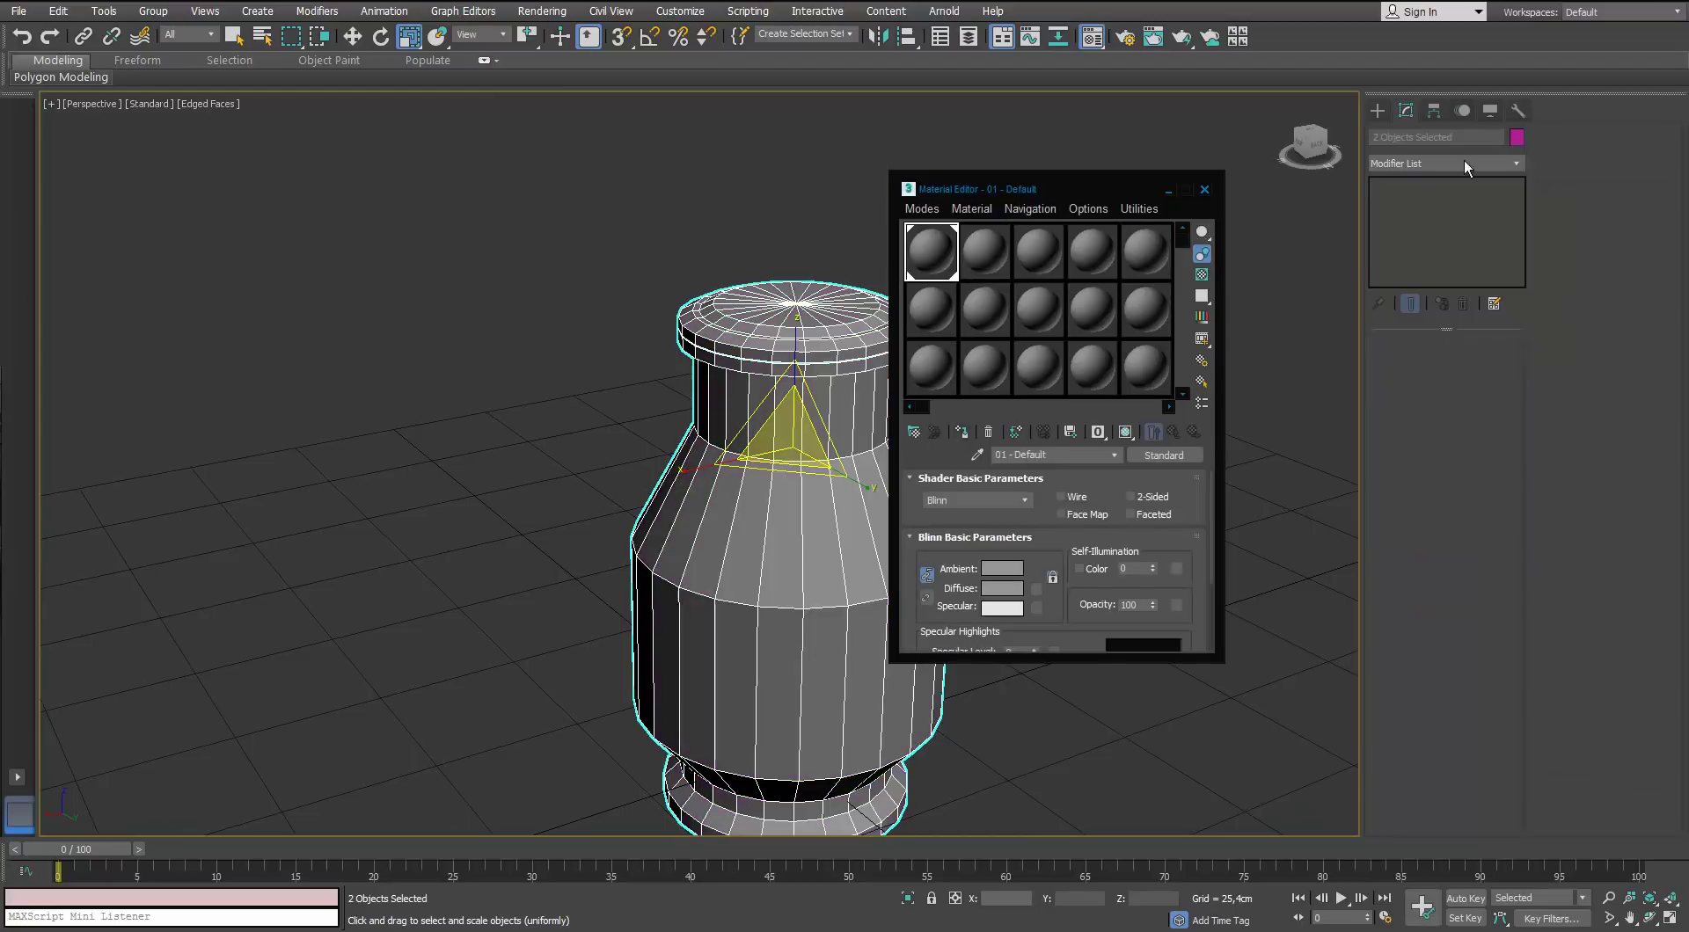
Set the wireframe color of the jar and lid to black and close the material editor
{"action": "left_click", "coordinate": [1516, 139]}
{"action": "left_click", "coordinate": [1123, 508]}
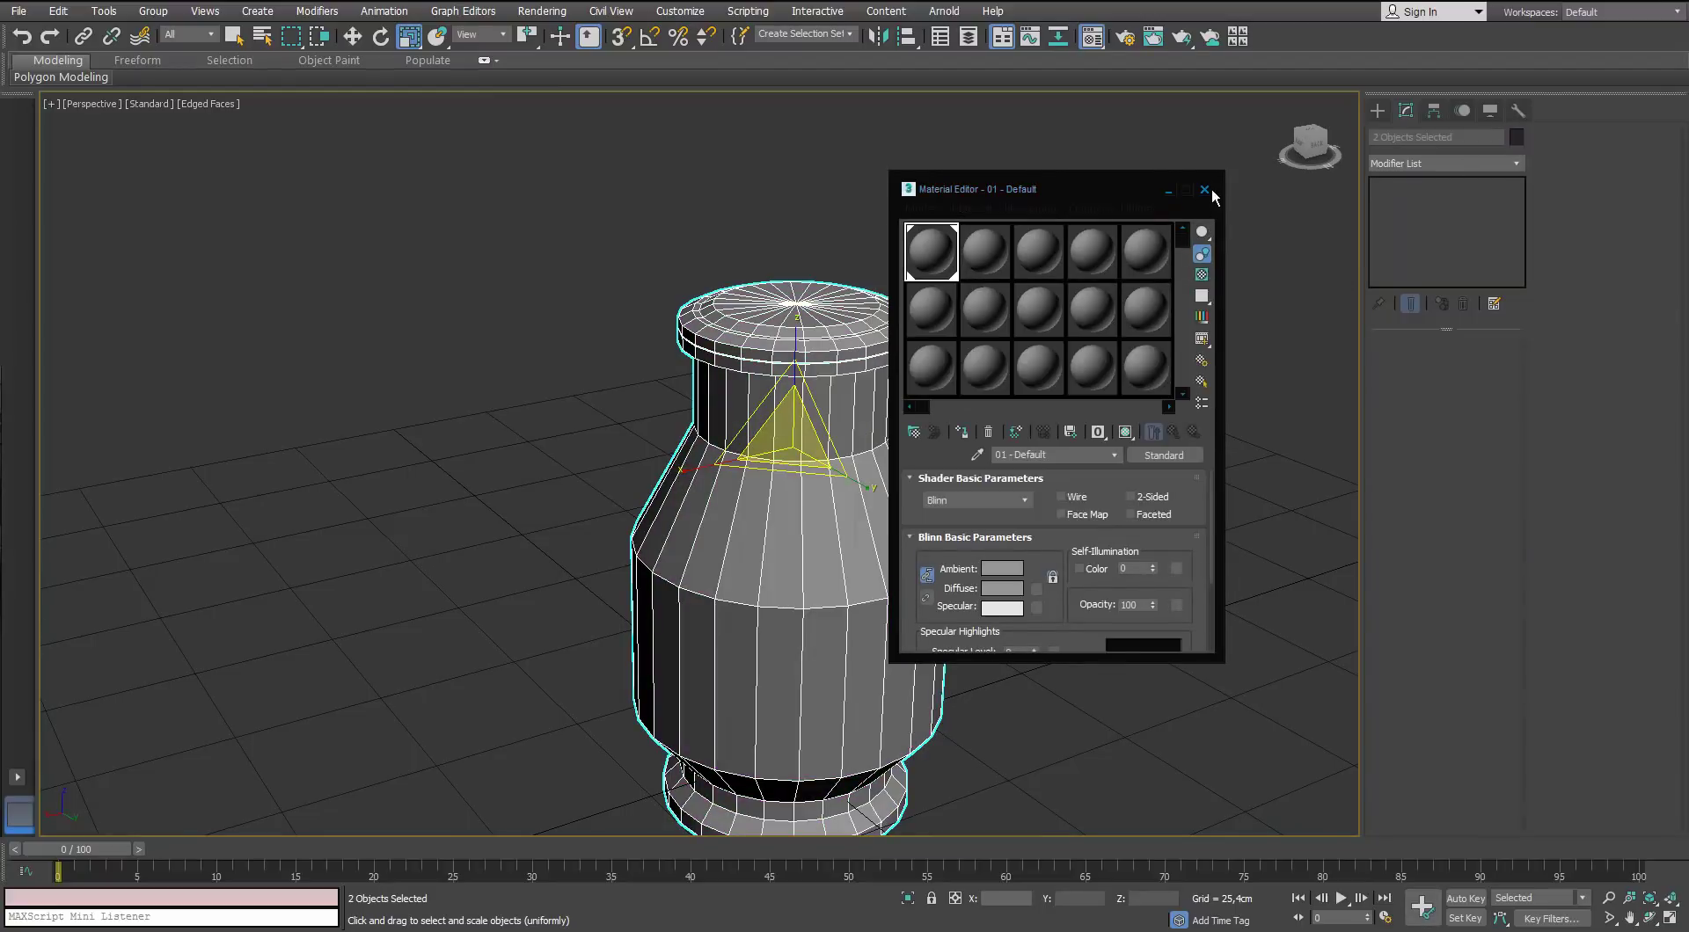
{"action": "left_click", "coordinate": [1206, 190]}
{"action": "left_click", "coordinate": [1014, 384]}
Connect the ring of vertical edges on the jar's neck with one horizontal edge loop slid toward the rim
{"action": "middle_click_drag", "start_coordinate": [1014, 384], "coordinate": [869, 222]}
{"action": "left_click", "coordinate": [652, 199]}
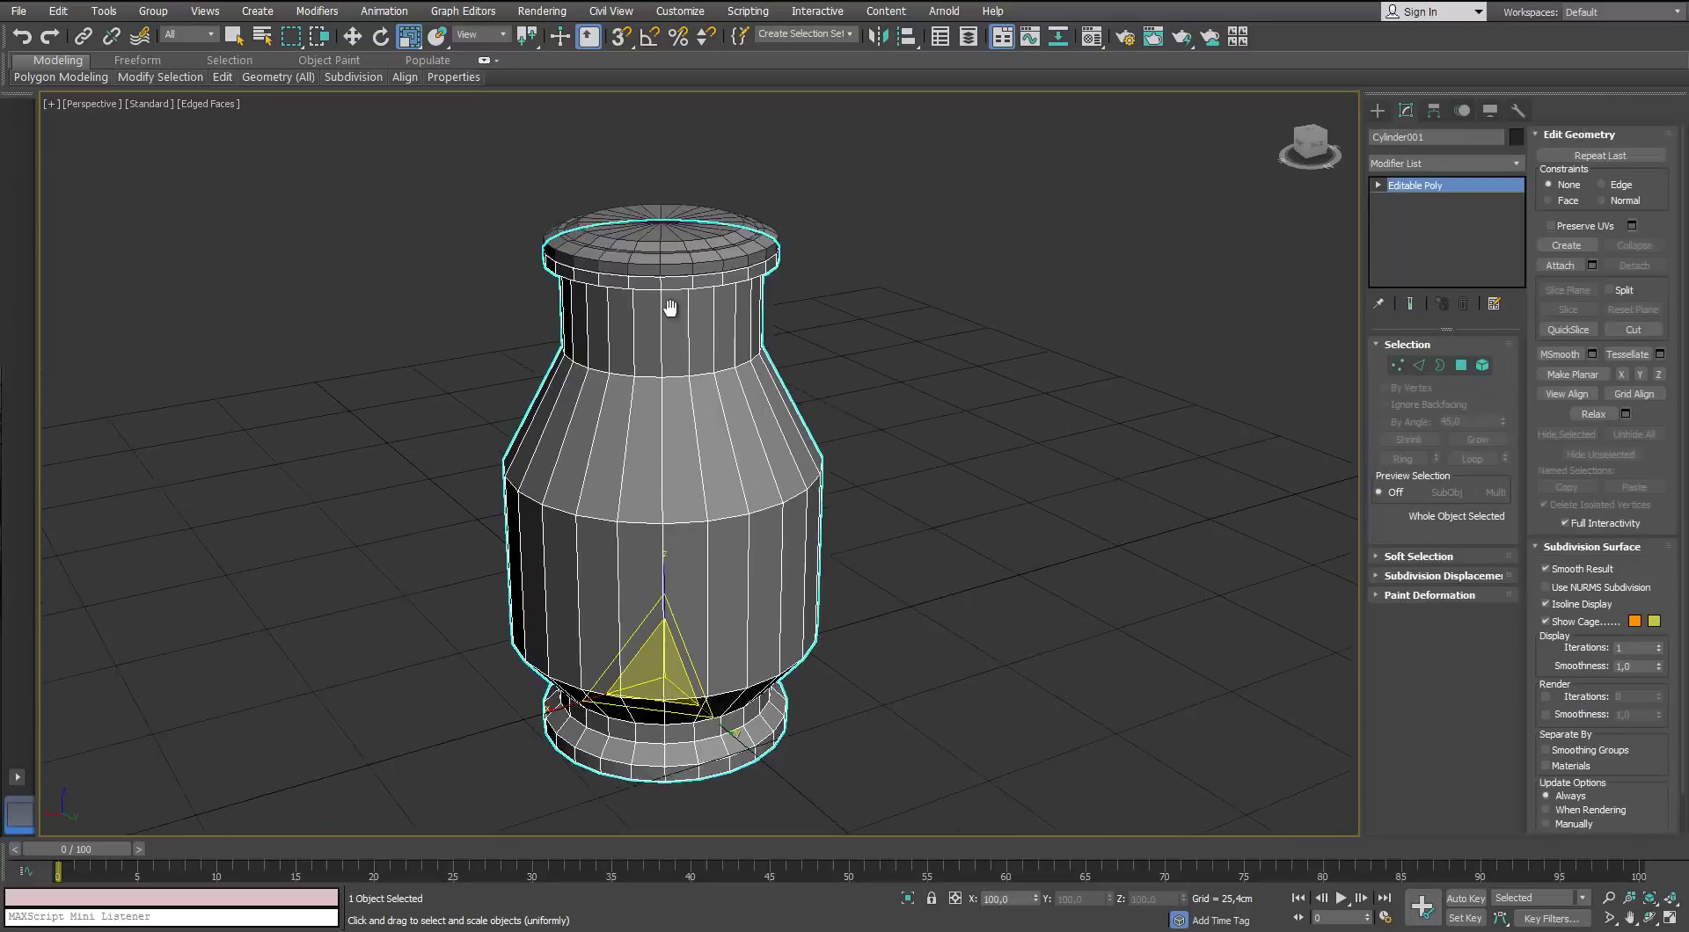
{"action": "scroll", "coordinate": [730, 329], "scroll_direction": "up", "scroll_amount": 5}
{"action": "left_click", "coordinate": [725, 322]}
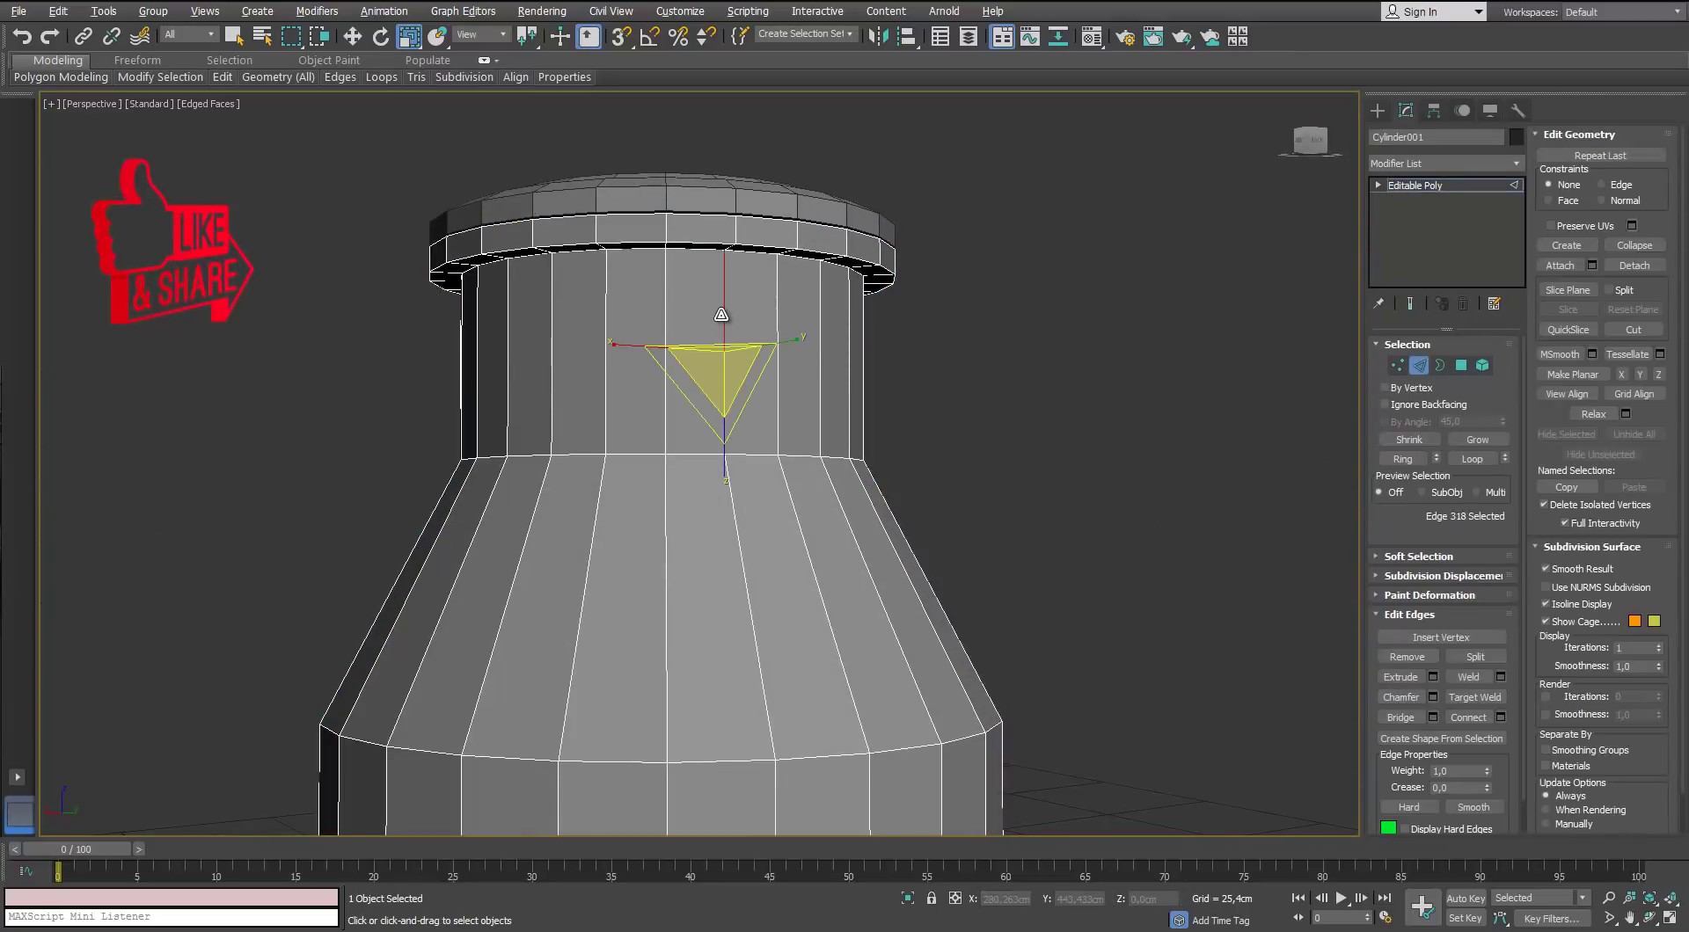
{"action": "key", "text": "alt+r"}
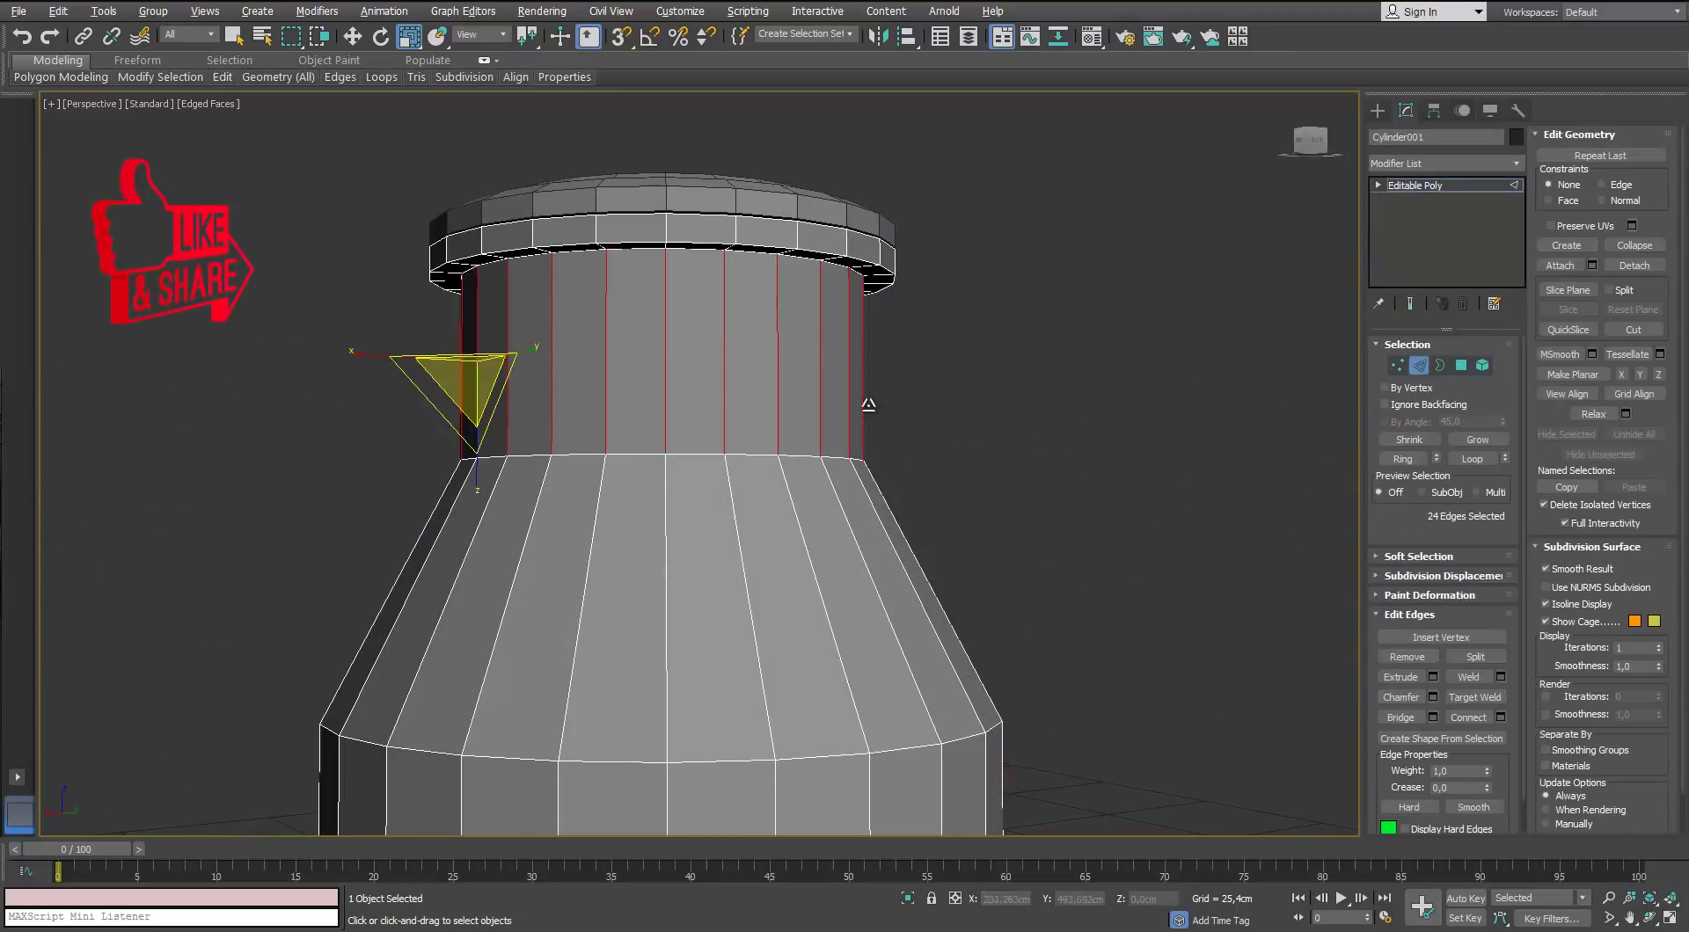
{"action": "left_click", "coordinate": [1501, 717]}
{"action": "scroll", "coordinate": [748, 306], "scroll_direction": "up", "scroll_amount": 2}
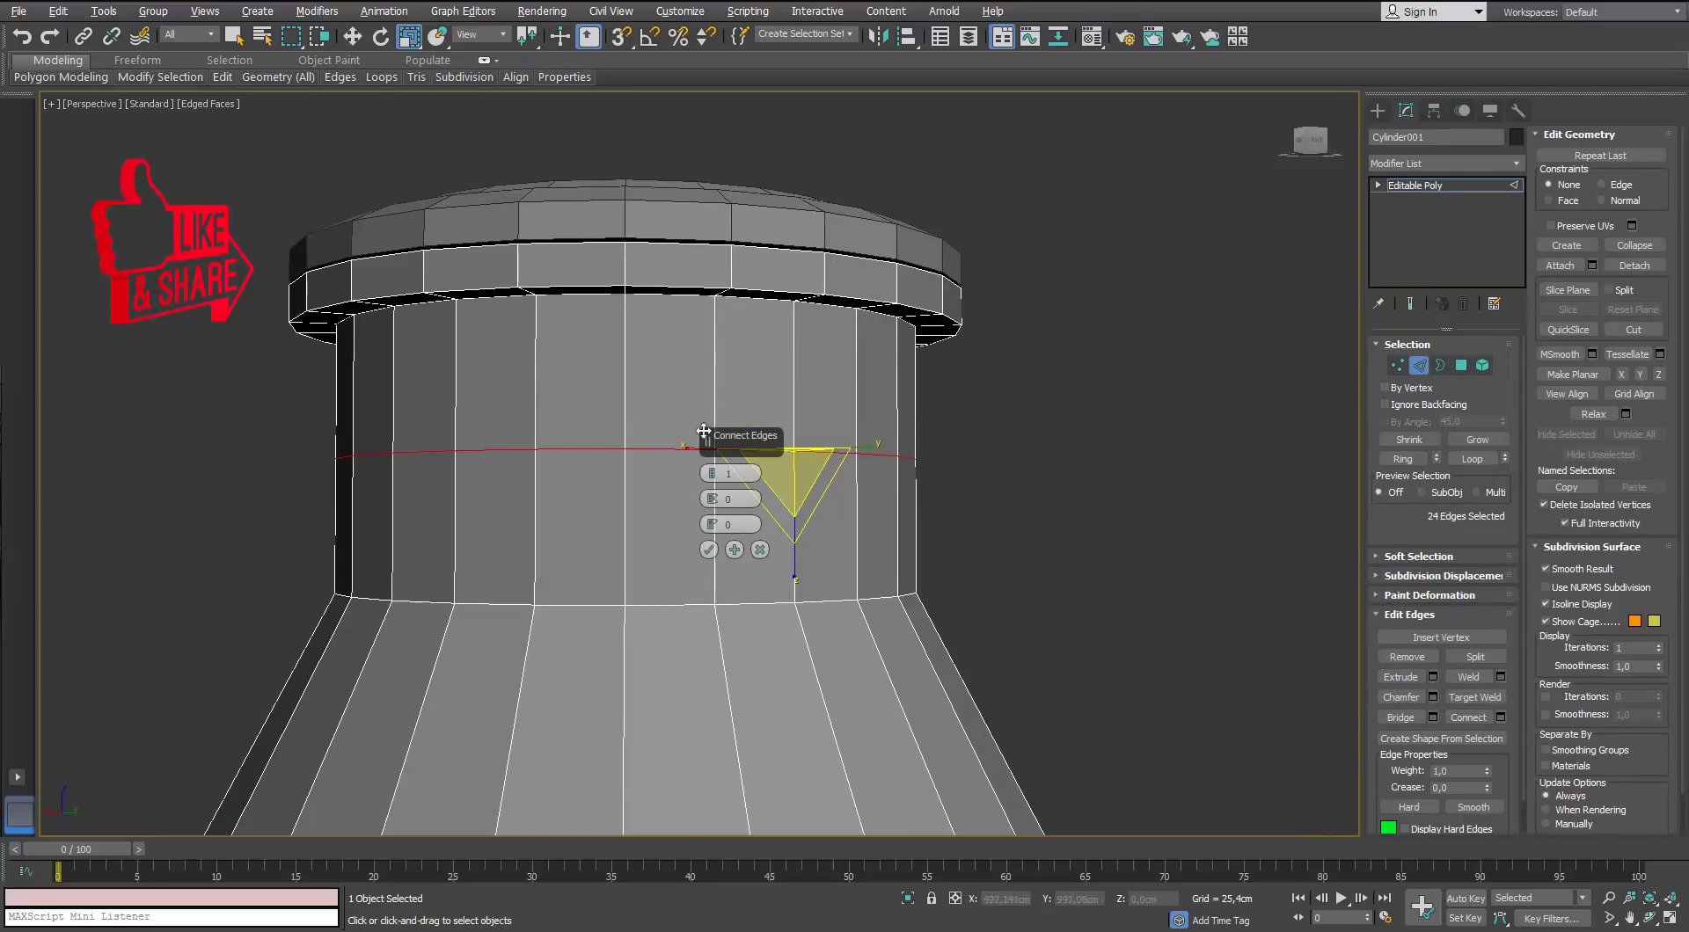
{"action": "left_click_drag", "start_coordinate": [712, 473], "coordinate": [705, 417]}
{"action": "left_click_drag", "start_coordinate": [714, 475], "coordinate": [721, 361]}
{"action": "left_click", "coordinate": [708, 550]}
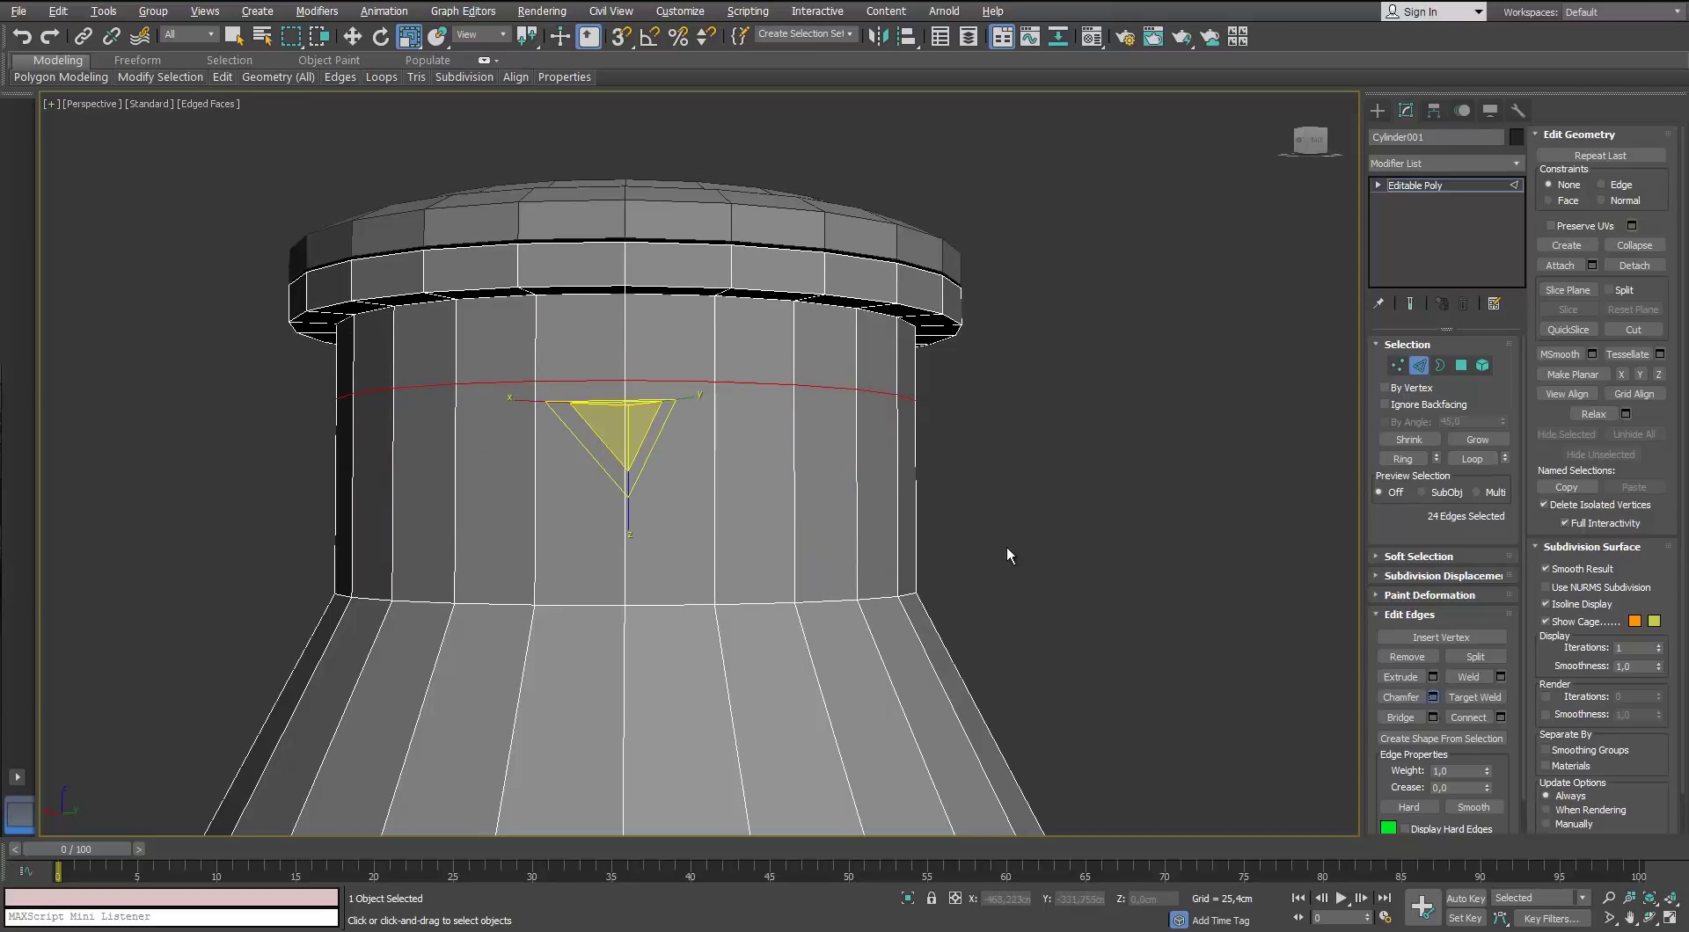
Chamfer the neck's new edge loop by 2.259 cm with 1 segment to split it into two loops
{"action": "mouse_move", "coordinate": [713, 500]}
{"action": "left_mouse_down"}
{"action": "mouse_move", "coordinate": [713, 516]}
{"action": "mouse_move", "coordinate": [713, 491]}
{"action": "left_mouse_up"}
{"action": "scroll", "coordinate": [584, 525], "scroll_direction": "down", "scroll_amount": 8}
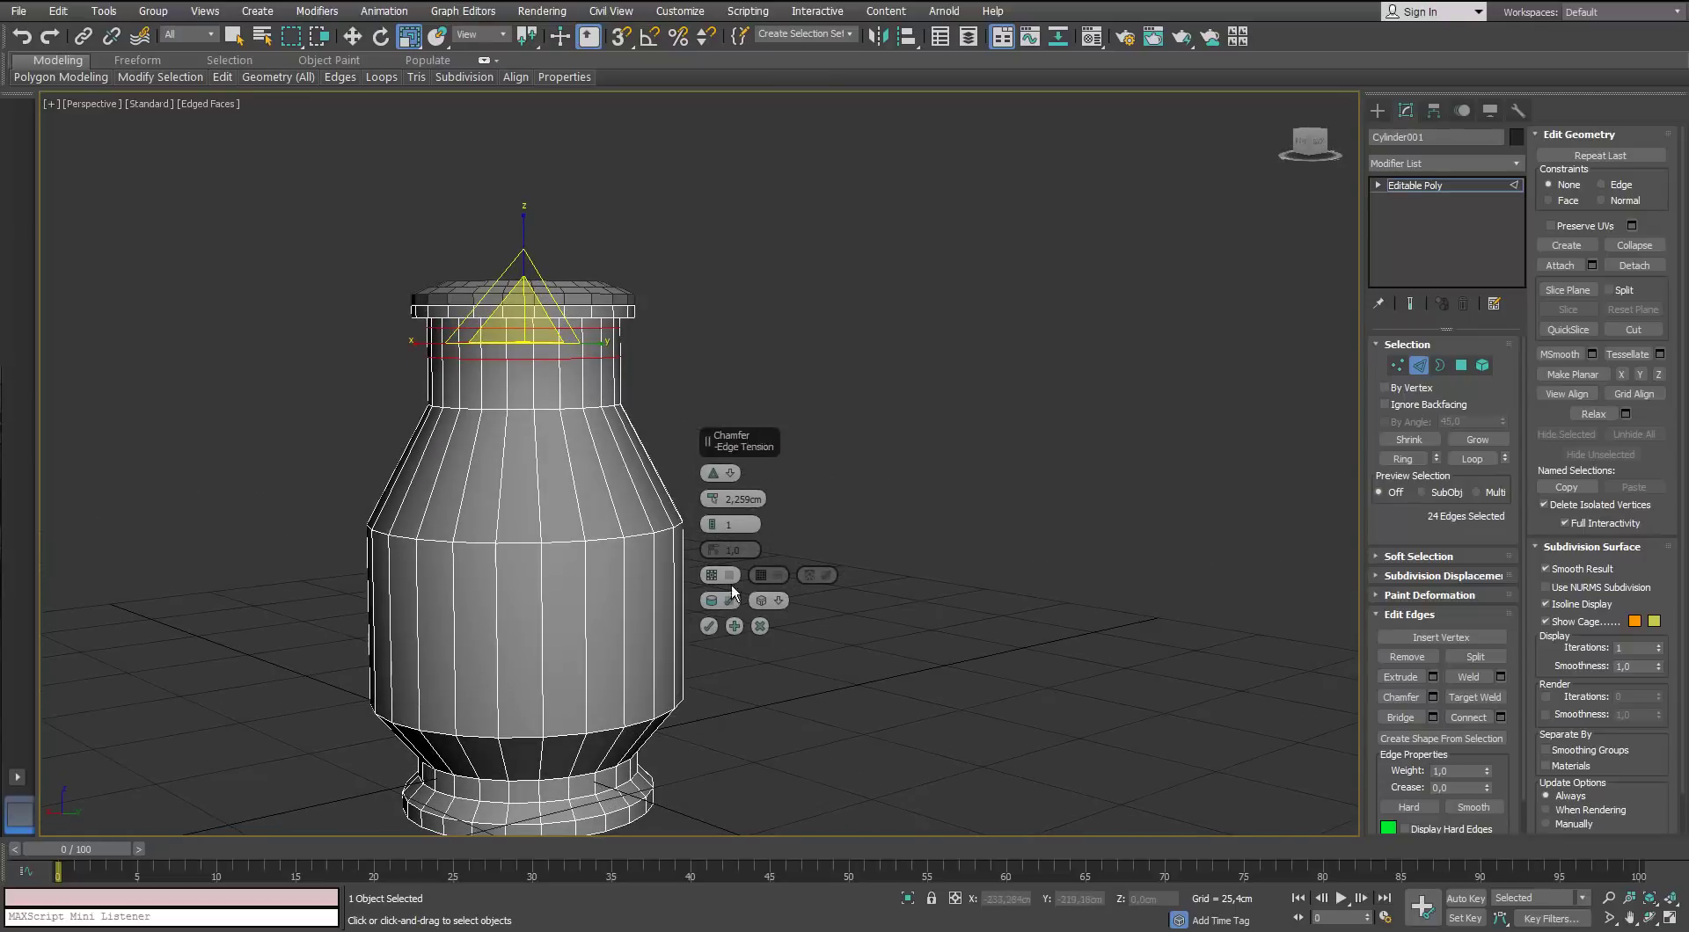
{"action": "left_click", "coordinate": [708, 626]}
{"action": "scroll", "coordinate": [460, 475], "scroll_direction": "up", "scroll_amount": 15}
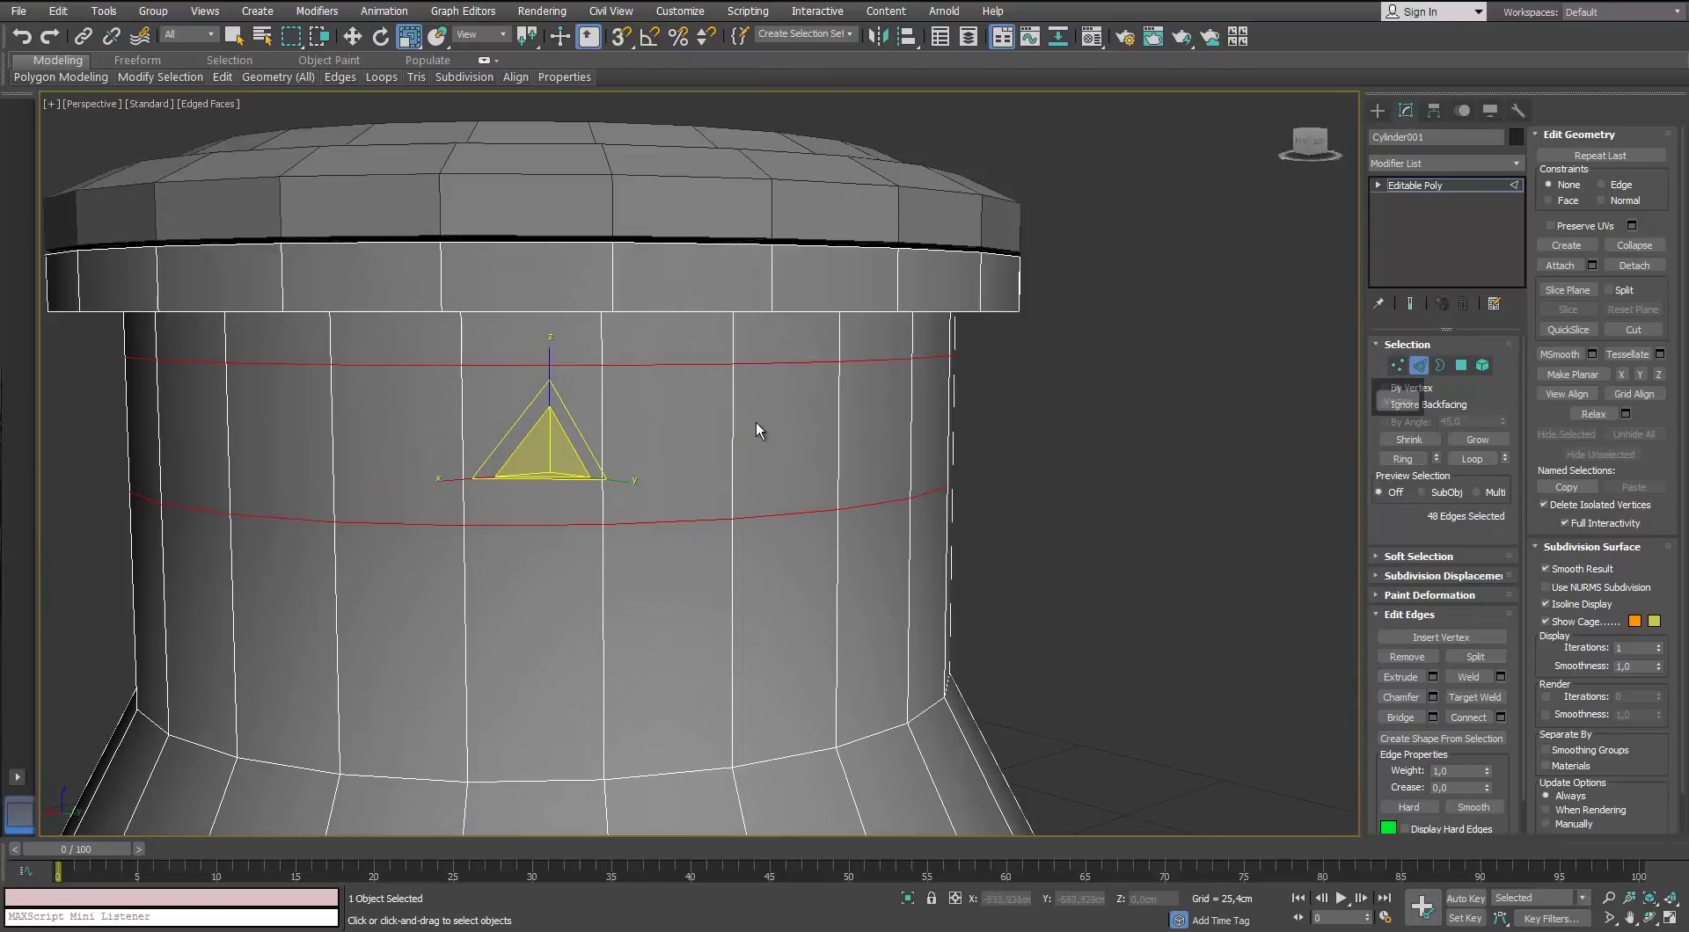
Select the ring of polygons between the two neck loops, detach it as a separate band object, and select that band
{"action": "left_click", "coordinate": [733, 436]}
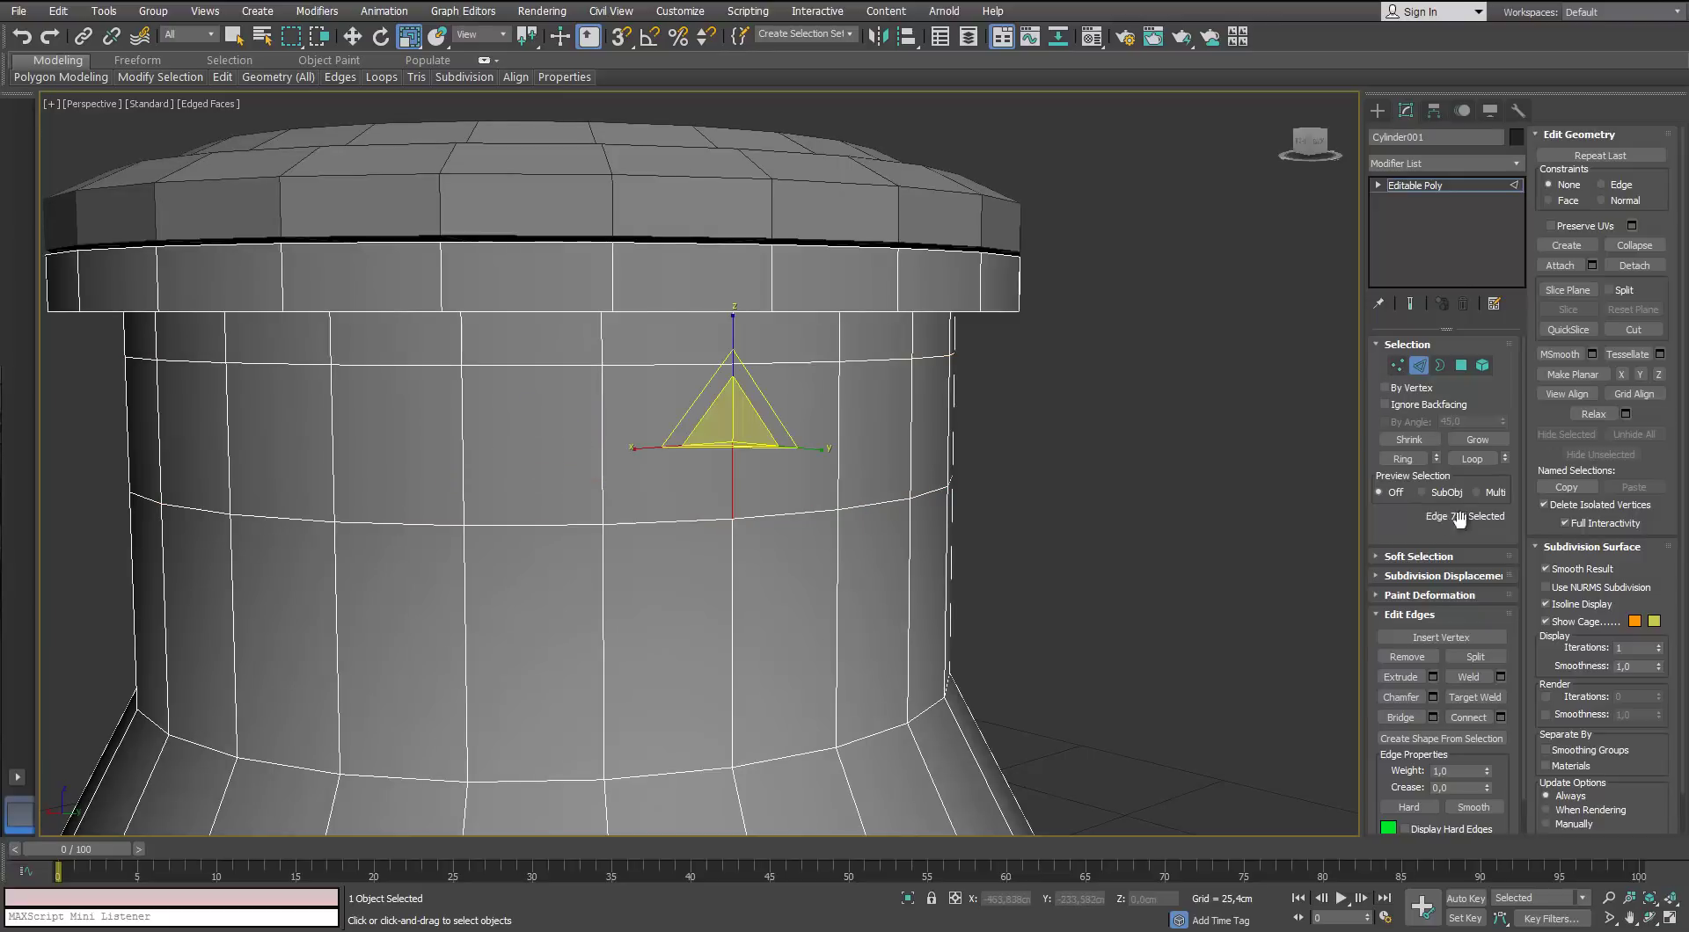
{"action": "left_click", "coordinate": [1403, 459]}
{"action": "left_click", "coordinate": [1463, 366], "text": "ctrl"}
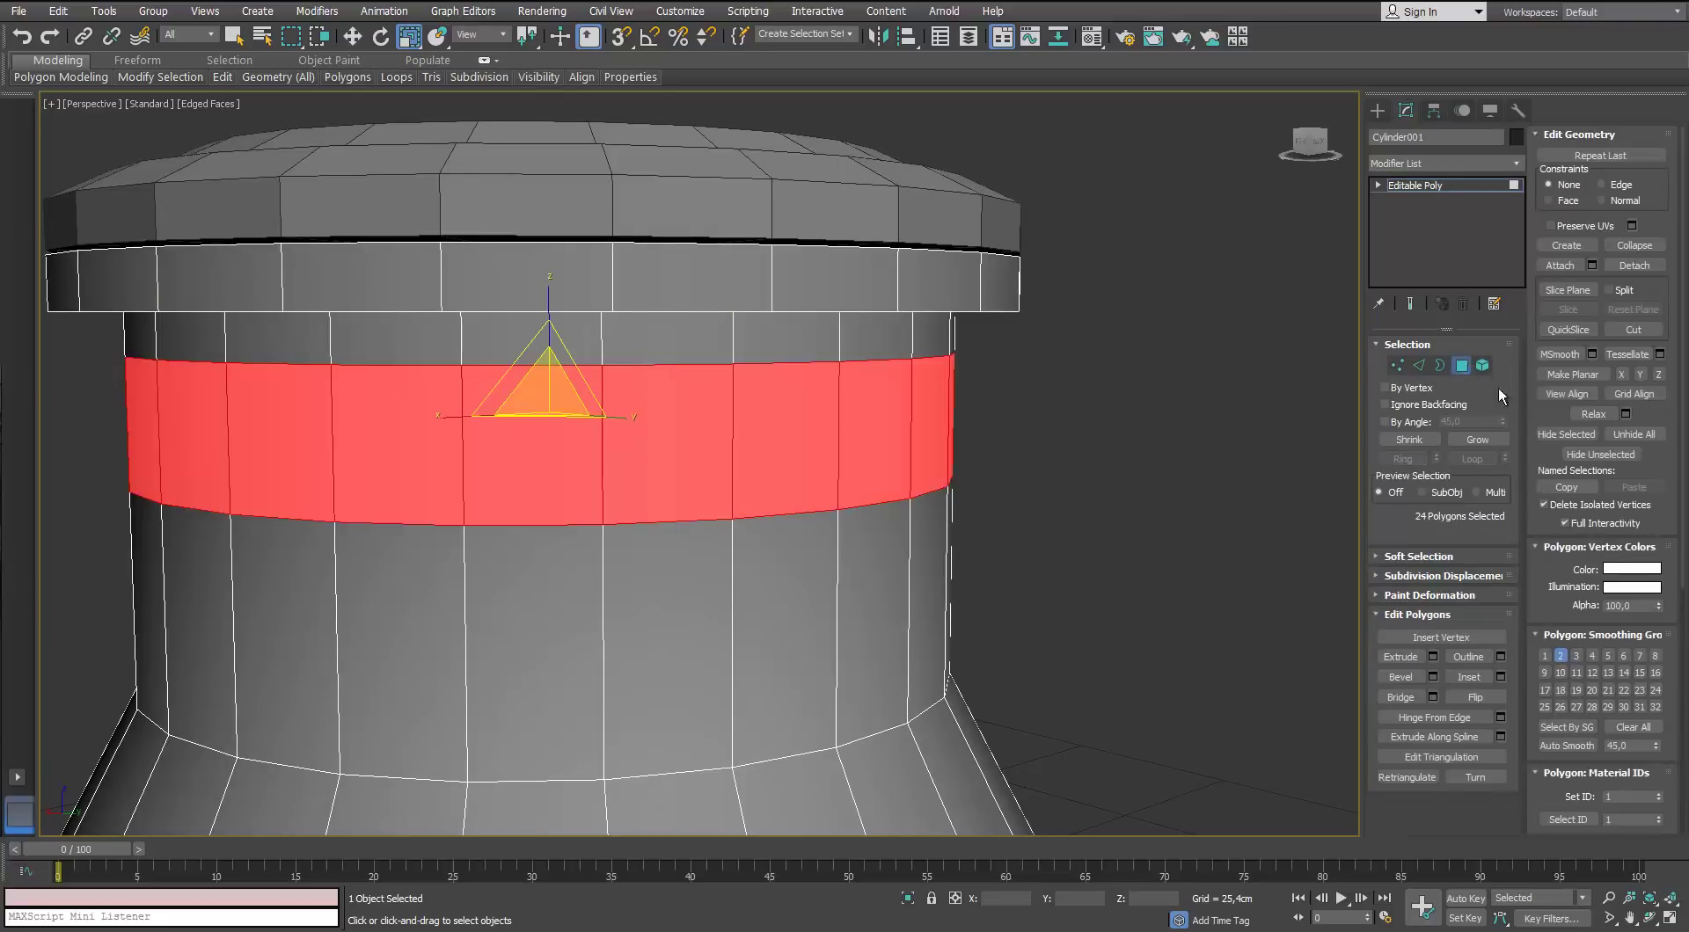
{"action": "left_click", "coordinate": [1633, 265]}
{"action": "left_click", "coordinate": [887, 488]}
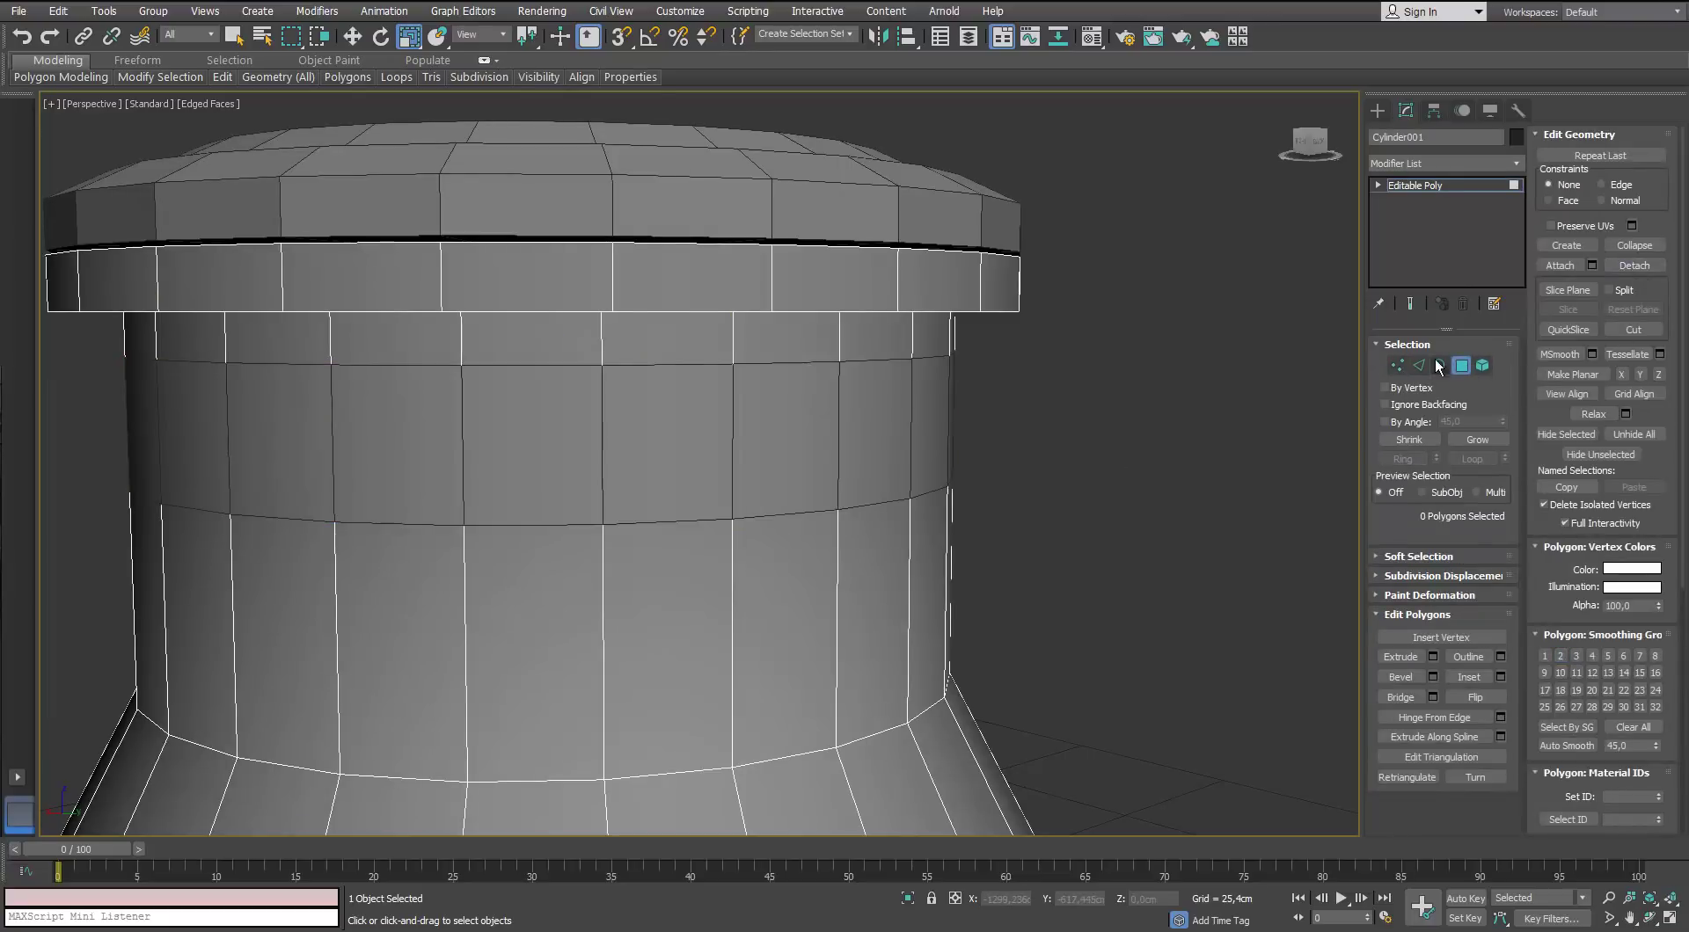
{"action": "left_click", "coordinate": [755, 404]}
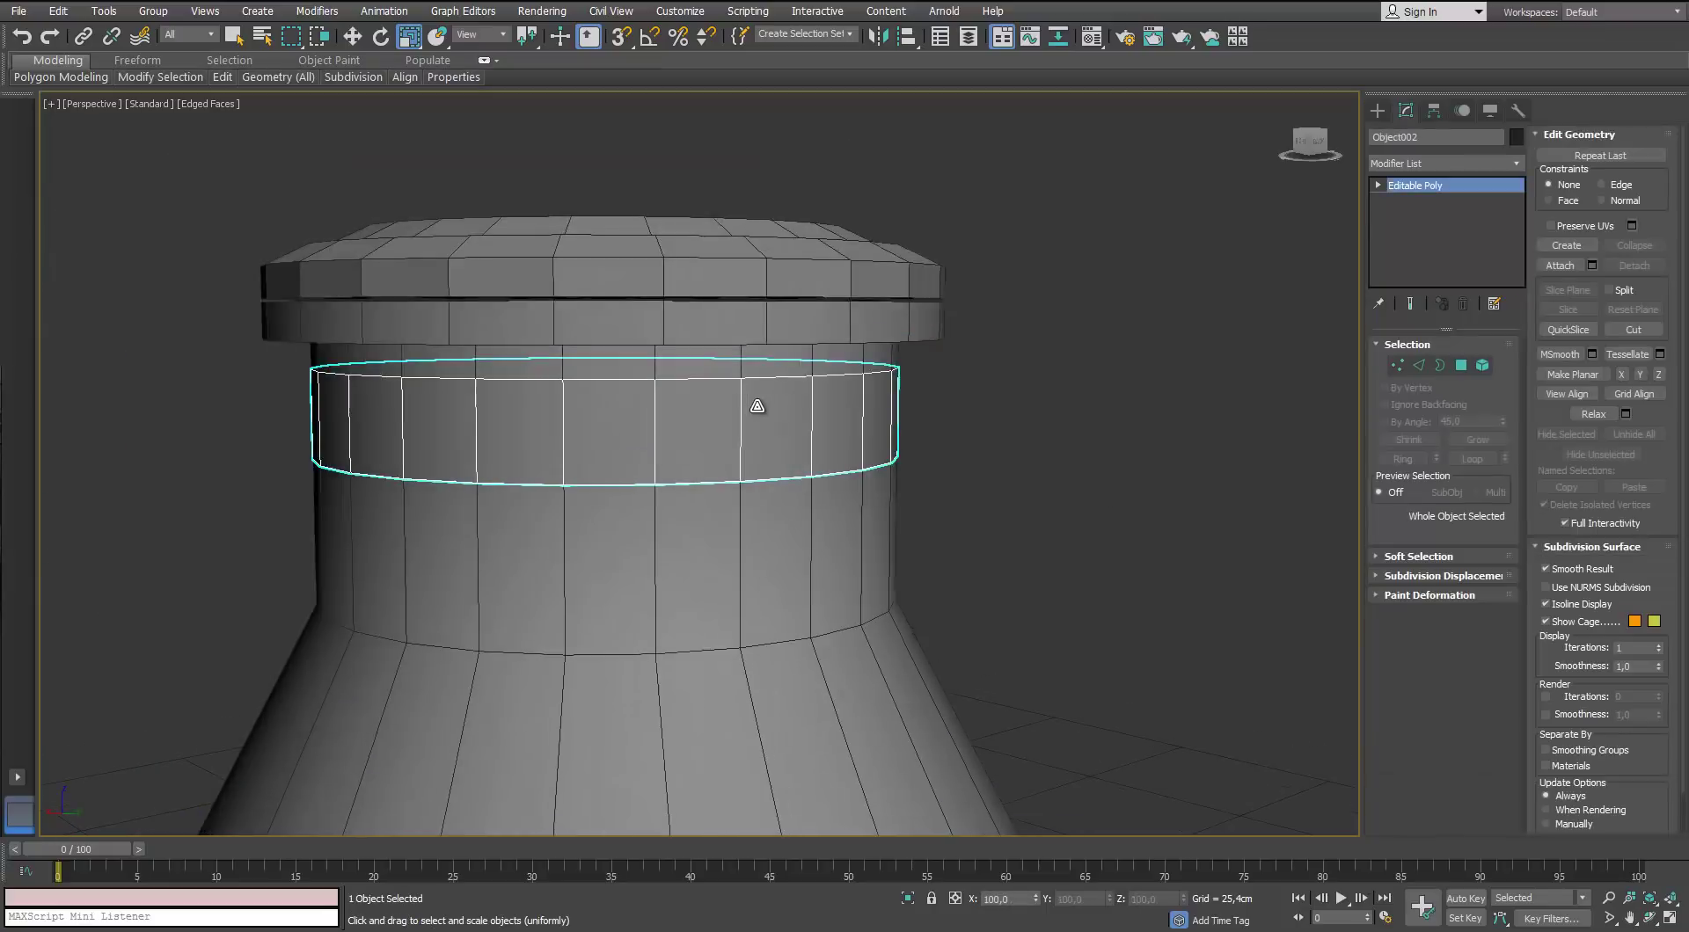
Isolate the jar and bridge the two open borders left on its neck
{"action": "left_click", "coordinate": [763, 353]}
{"action": "left_click", "coordinate": [909, 901]}
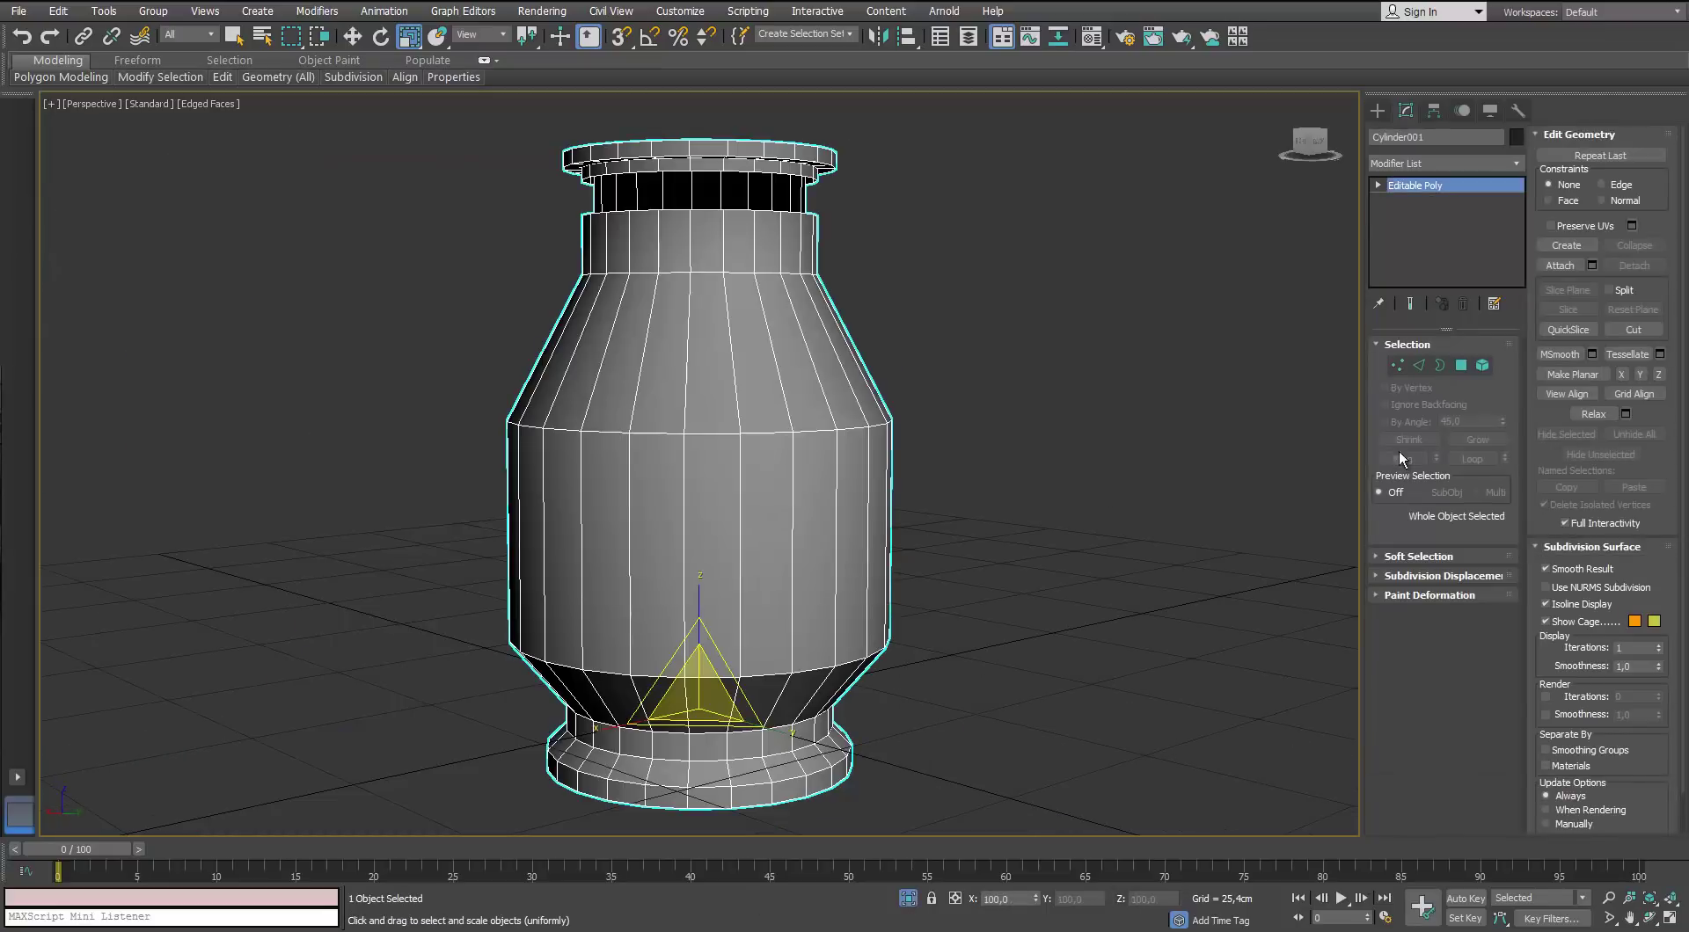
{"action": "left_click", "coordinate": [1434, 365]}
{"action": "left_click", "coordinate": [790, 176]}
{"action": "left_click", "coordinate": [782, 215], "text": "ctrl"}
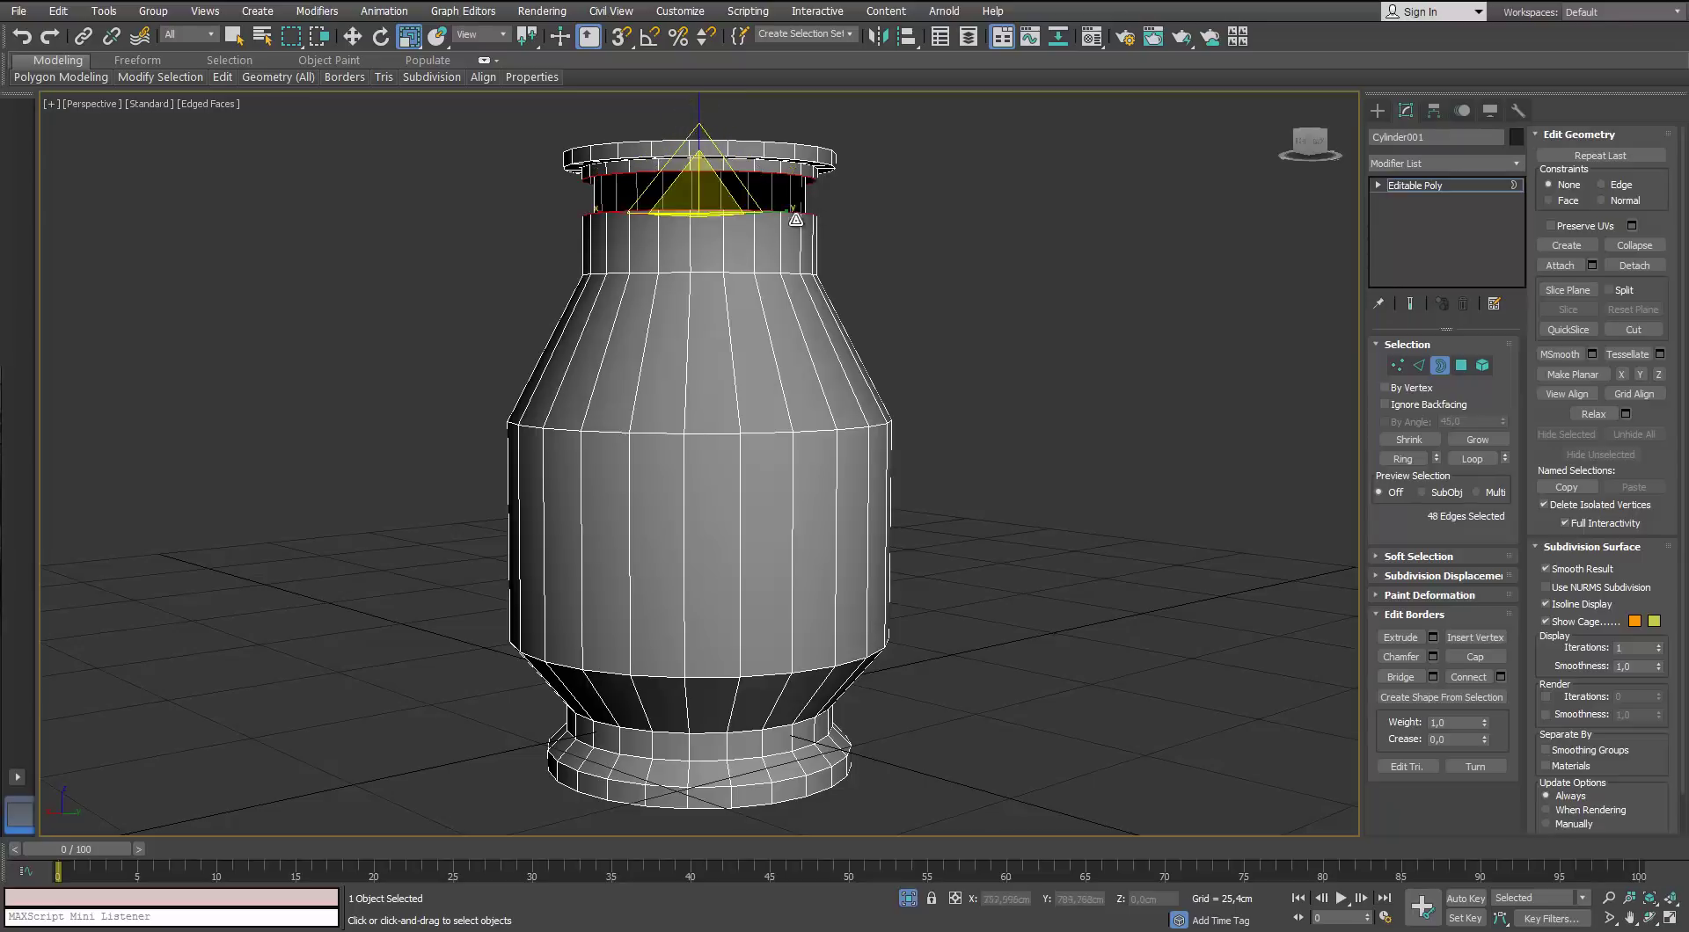
{"action": "middle_click_drag", "start_coordinate": [797, 217], "coordinate": [587, 285], "text": "alt"}
{"action": "left_click", "coordinate": [1415, 677]}
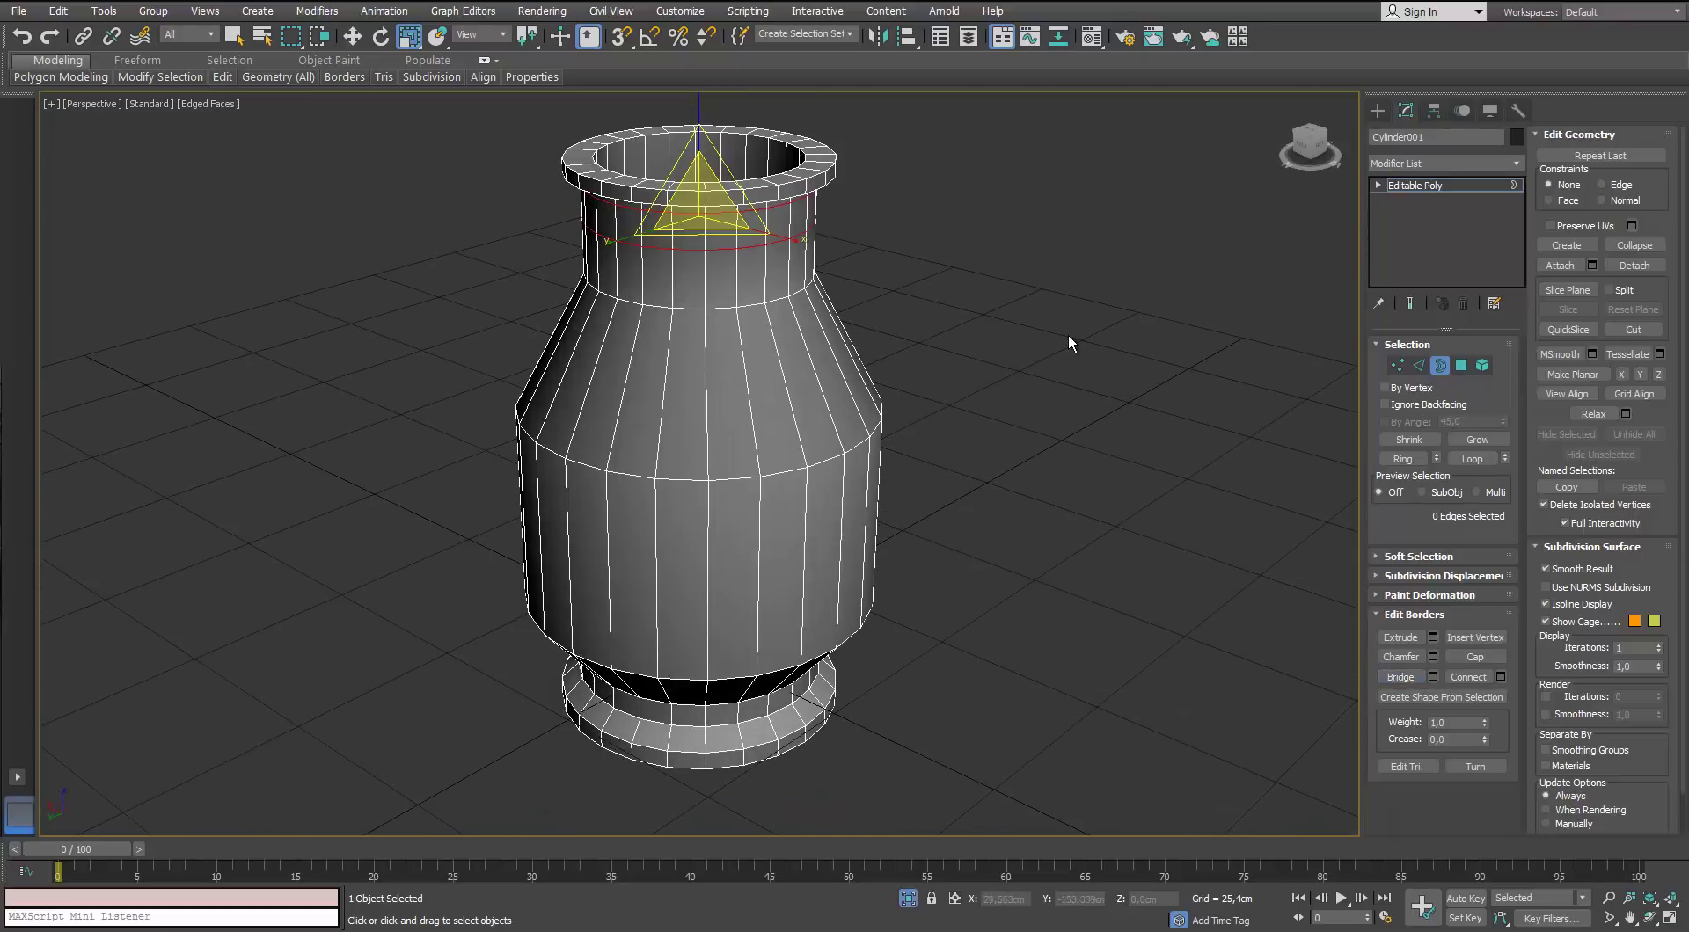
{"action": "left_click", "coordinate": [1069, 337]}
Remove the two horizontal edge loops on the jar's neck together with their vertices
{"action": "left_click", "coordinate": [1419, 365]}
{"action": "scroll", "coordinate": [728, 302], "scroll_direction": "up", "scroll_amount": 3}
{"action": "middle_click_drag", "start_coordinate": [727, 301], "coordinate": [746, 210], "text": "alt"}
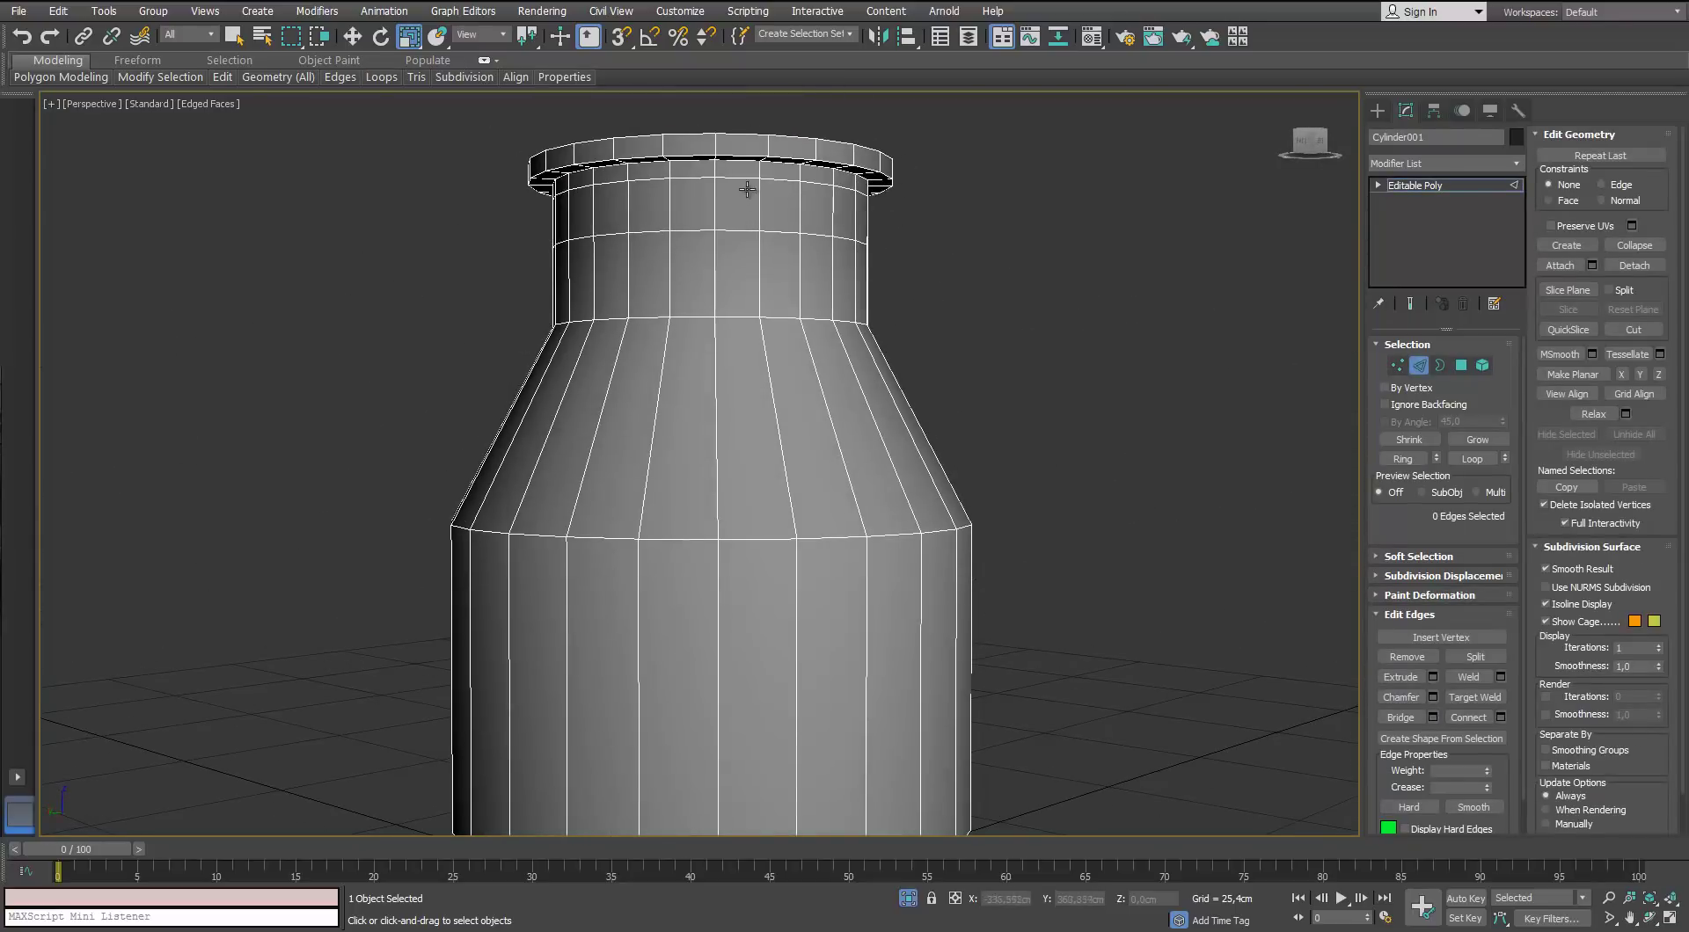
{"action": "double_click", "coordinate": [749, 180]}
{"action": "double_click", "coordinate": [749, 233], "text": "ctrl"}
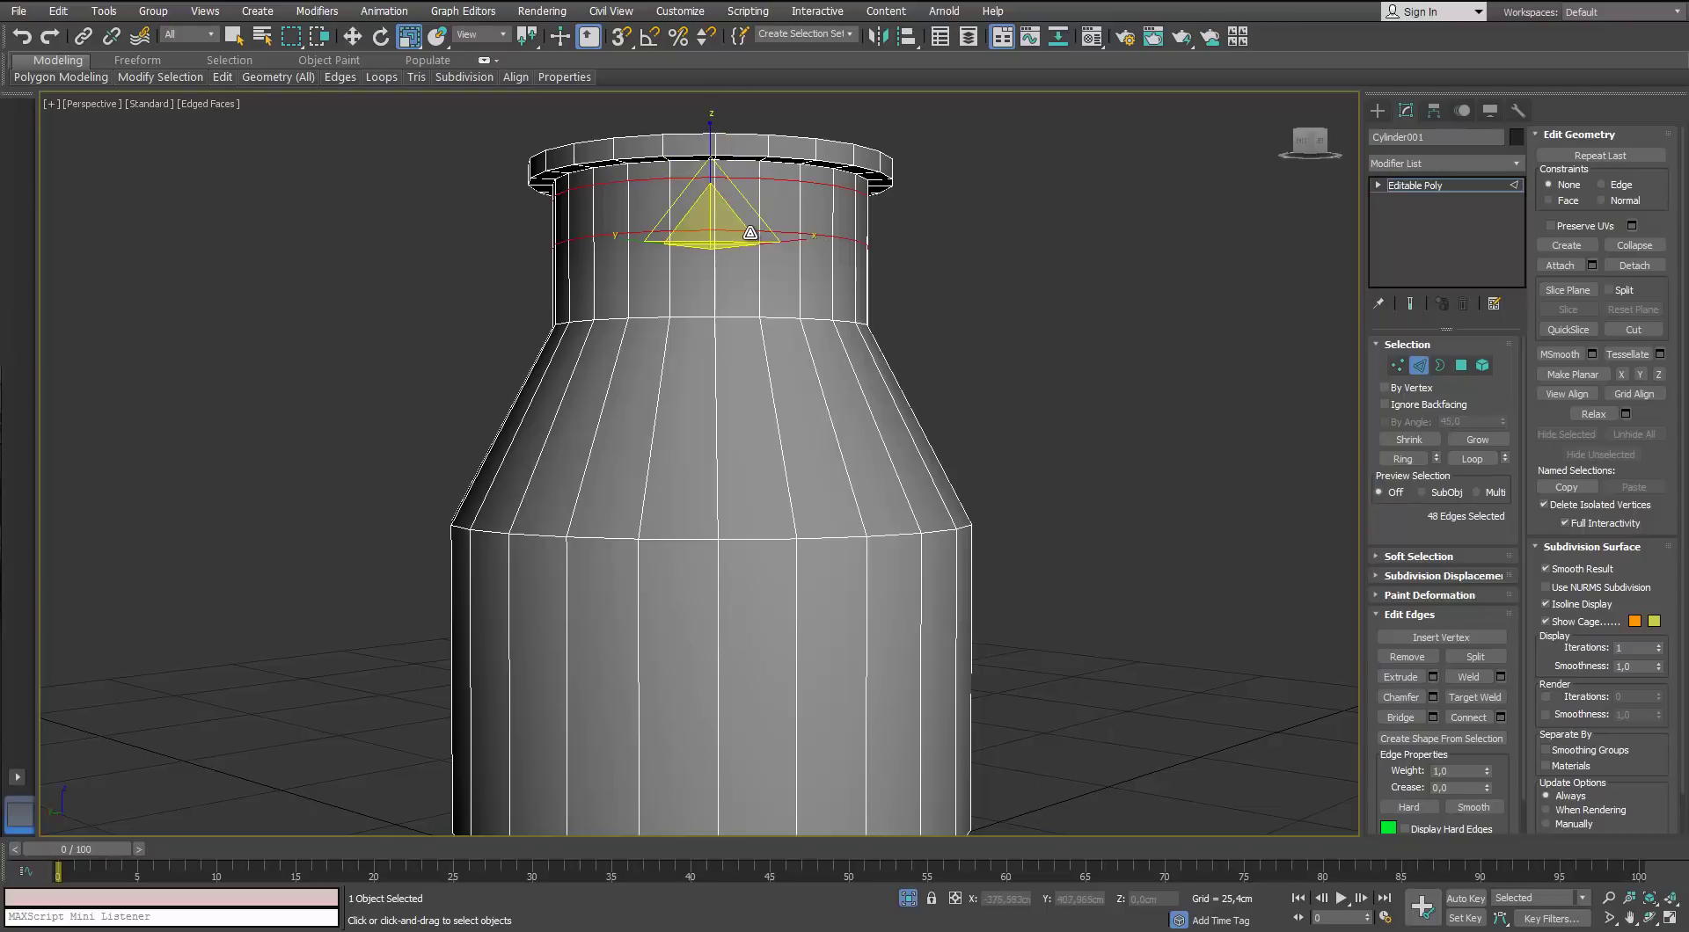
{"action": "key", "text": "ctrl+BackSpace"}
Clear the whole jar's smoothing groups, auto-smooth it with a 45 threshold, and end isolation
{"action": "left_click", "coordinate": [1482, 365]}
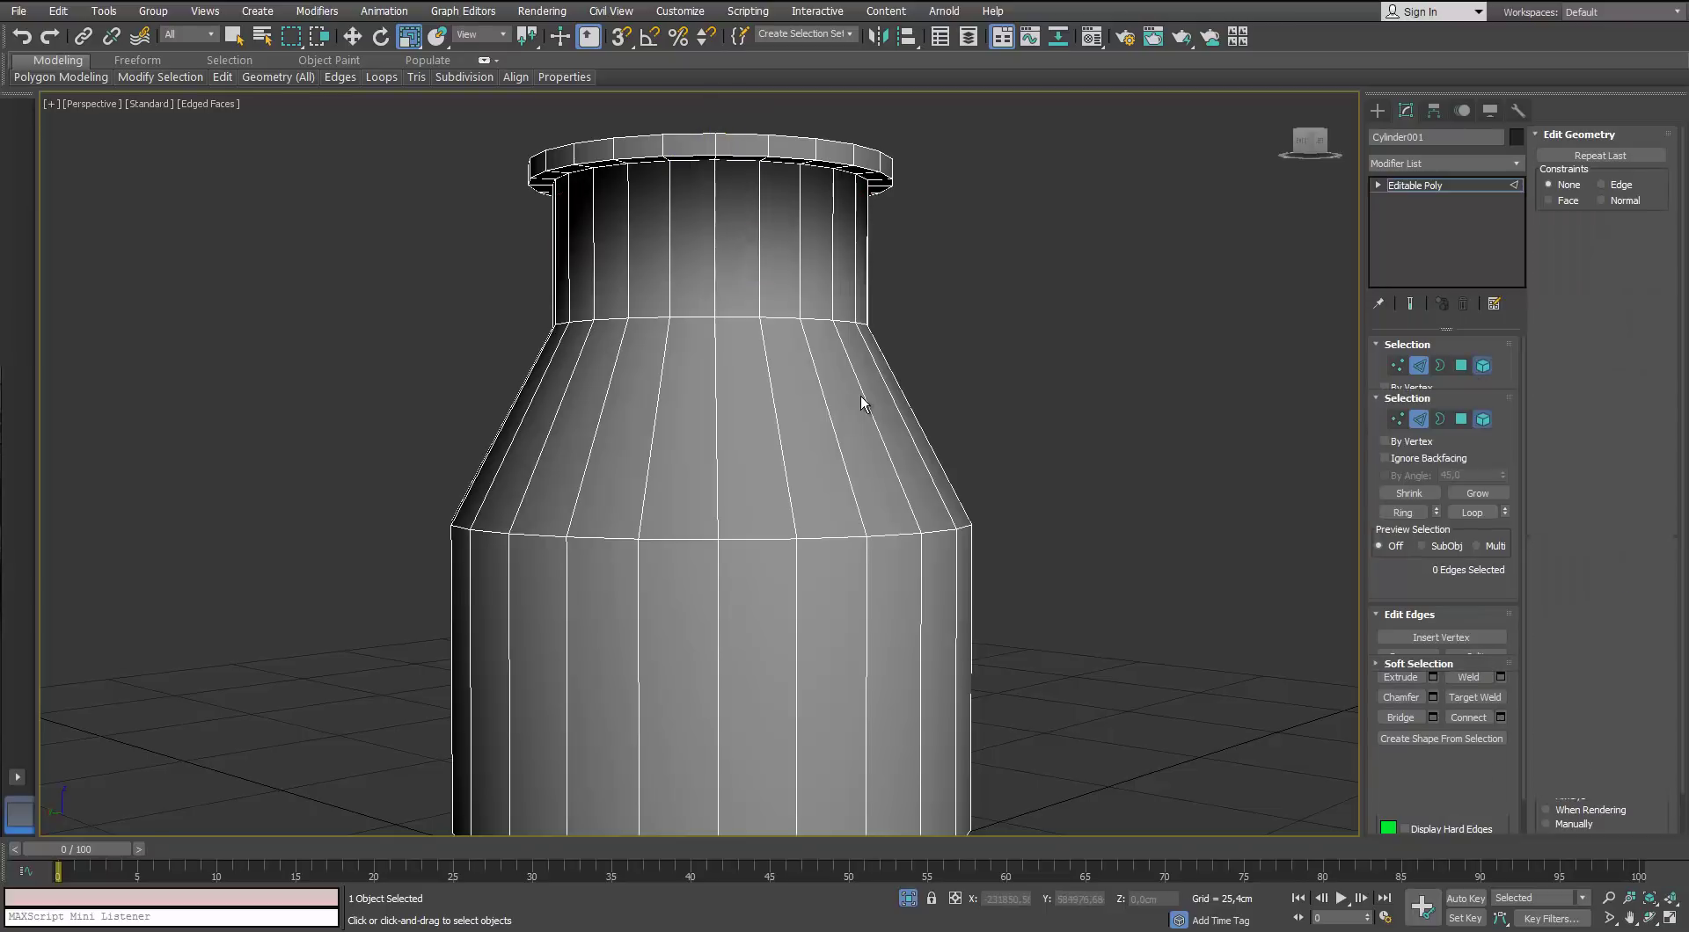
{"action": "left_click", "coordinate": [878, 414]}
{"action": "left_click", "coordinate": [1624, 727]}
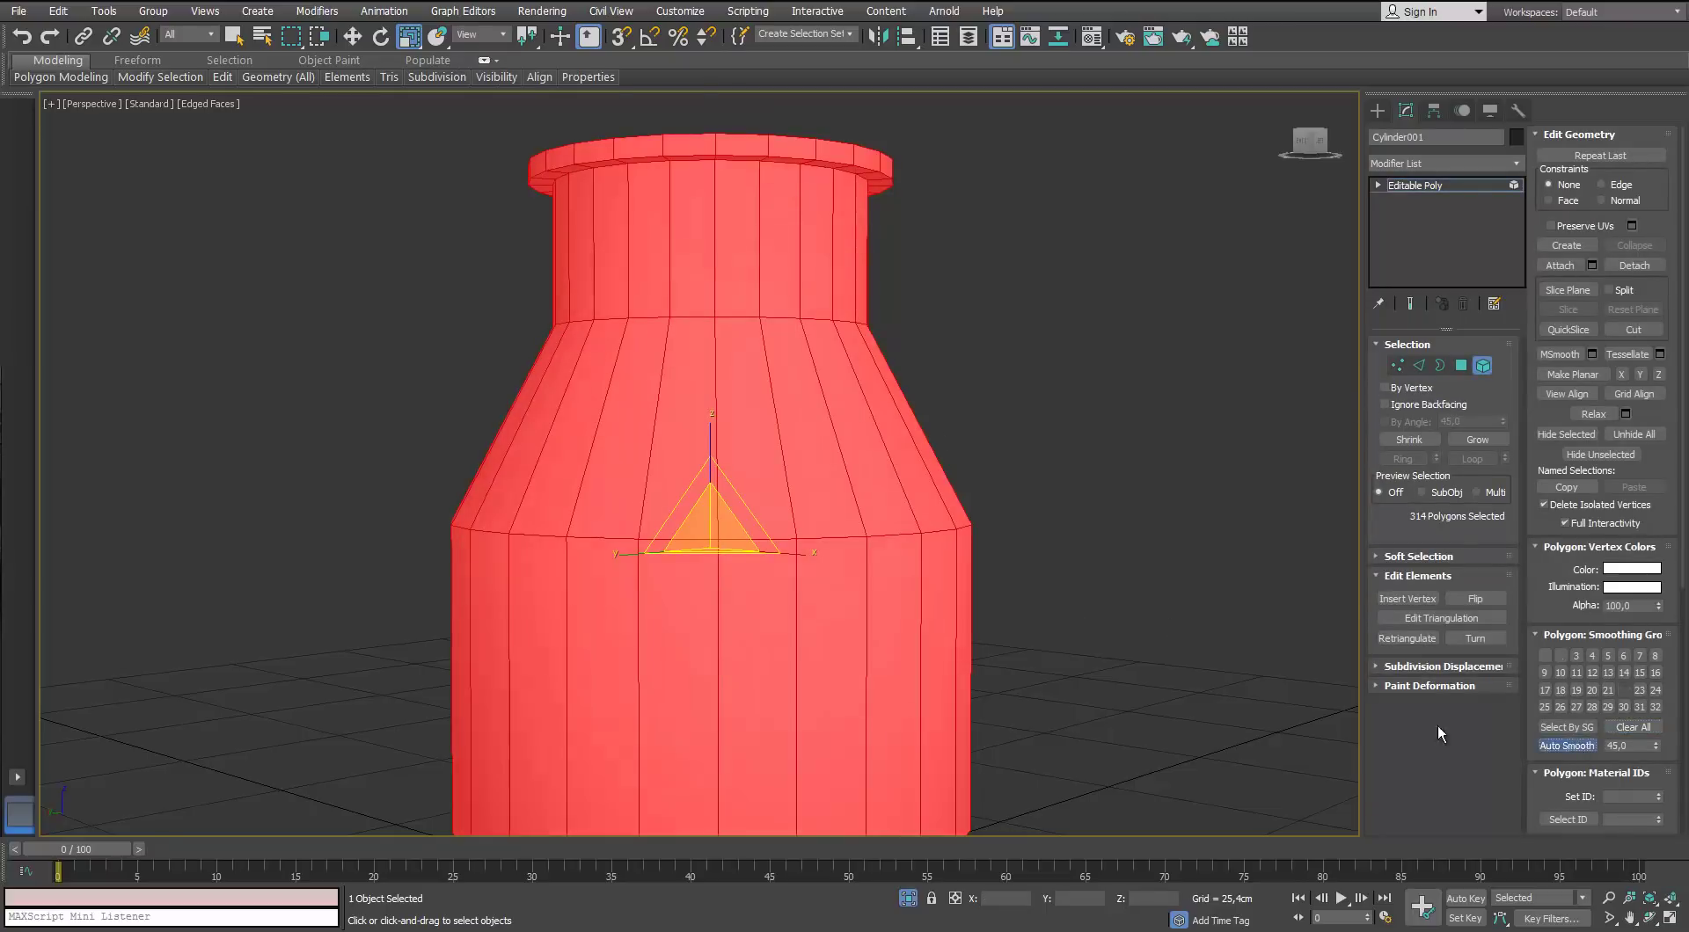
{"action": "key", "text": "ctrl+d"}
{"action": "left_click", "coordinate": [1482, 369]}
{"action": "key", "text": "ctrl+d"}
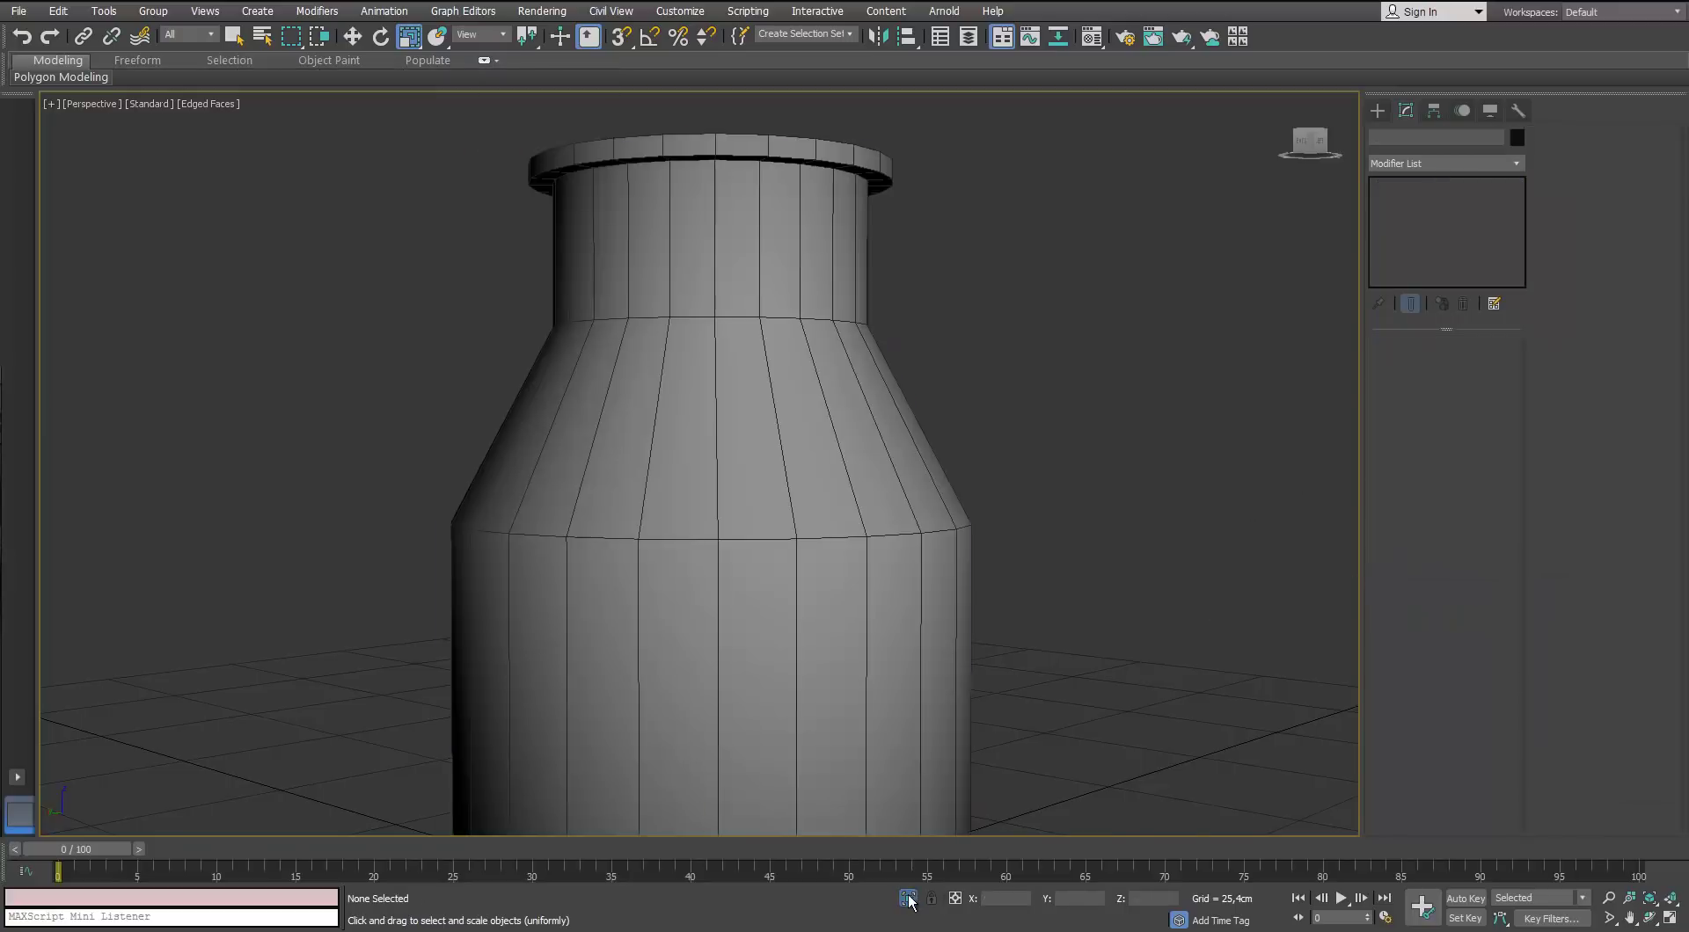
{"action": "left_click", "coordinate": [908, 898]}
Center the pivot of the detached neck band on the object
{"action": "left_click", "coordinate": [766, 439]}
{"action": "scroll", "coordinate": [765, 439], "scroll_direction": "down", "scroll_amount": 5}
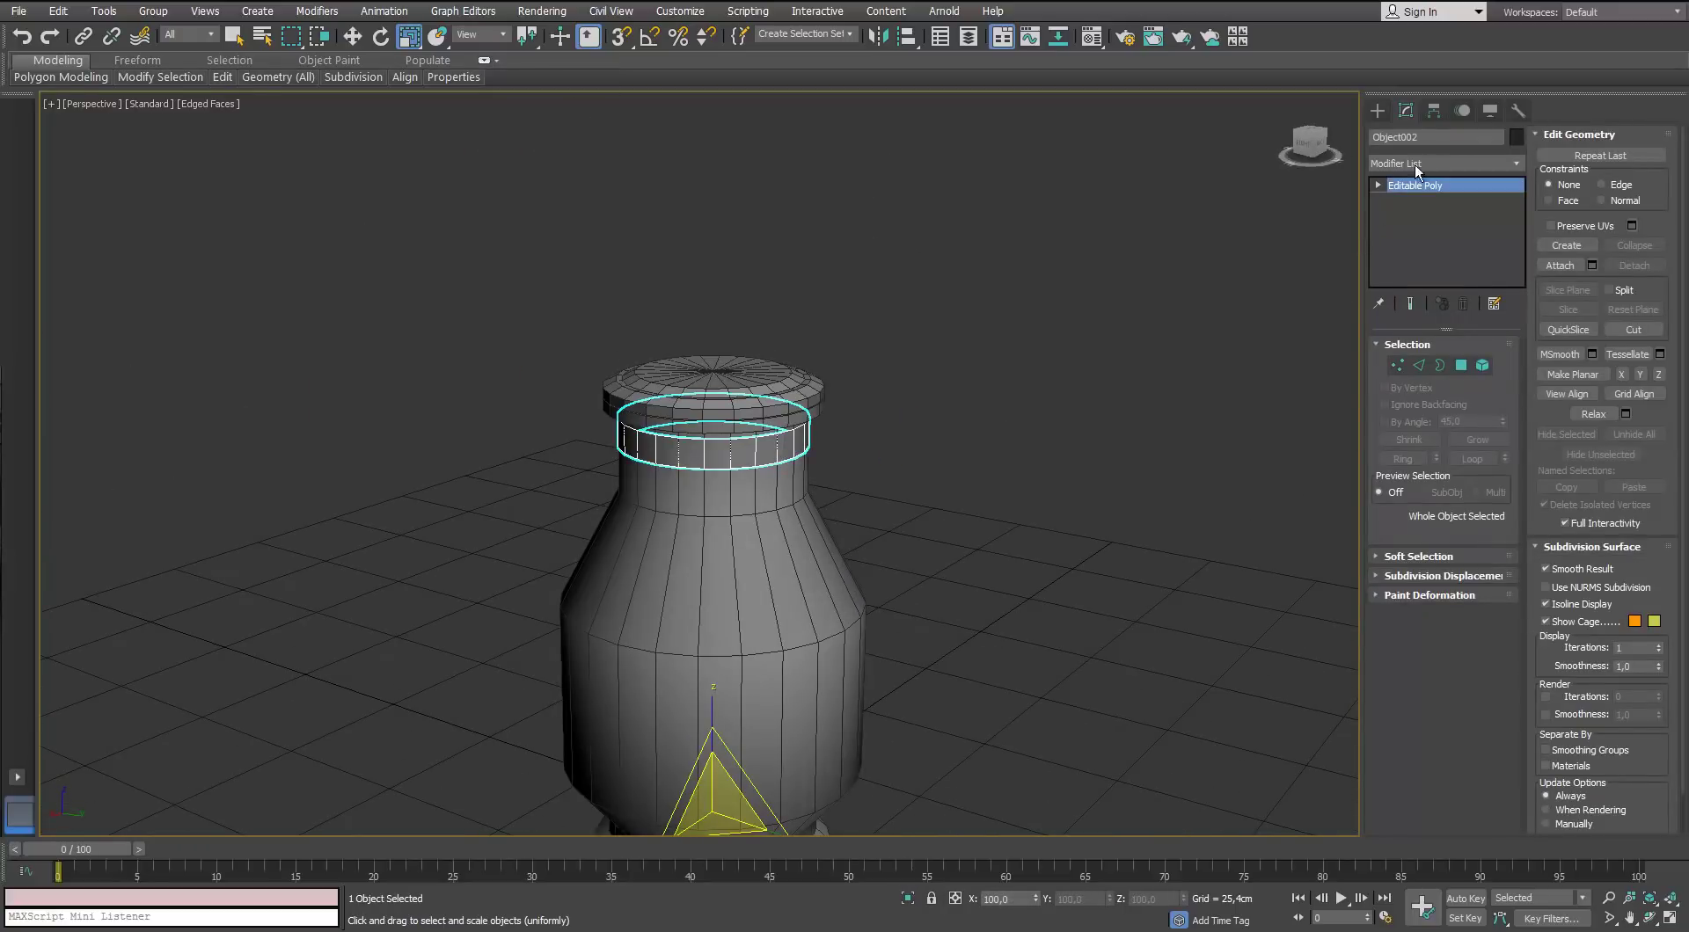
{"action": "left_click", "coordinate": [1432, 112]}
{"action": "left_click", "coordinate": [1443, 232]}
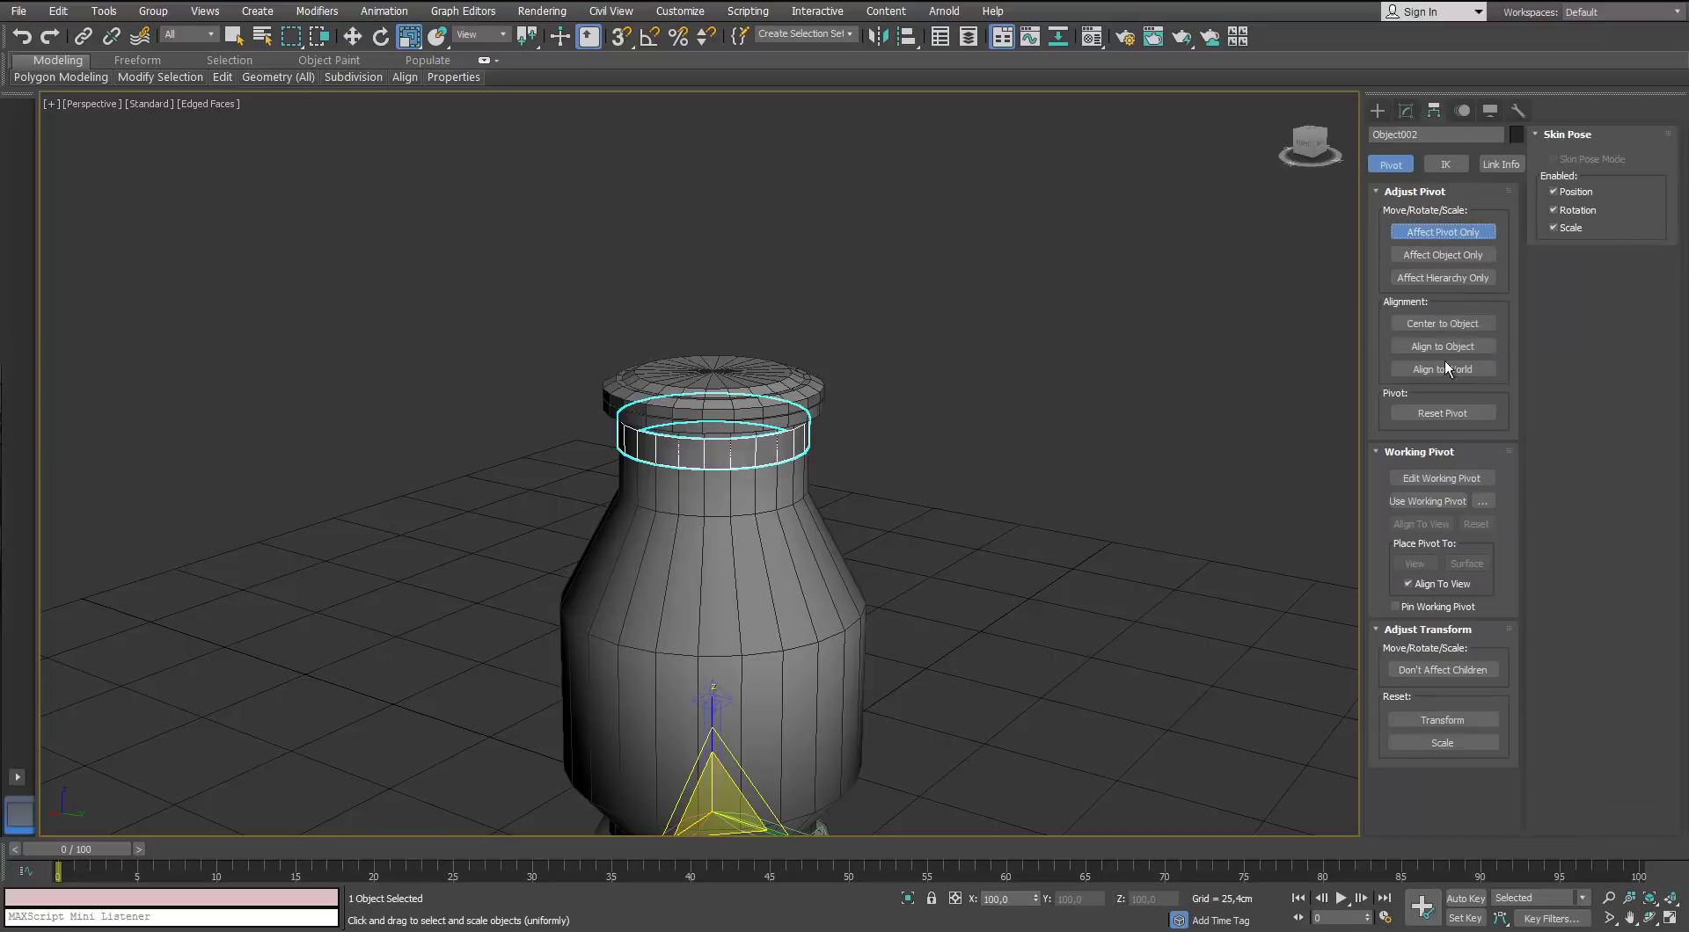
{"action": "left_click", "coordinate": [1443, 324]}
{"action": "left_click", "coordinate": [1442, 232]}
Select the ring of all vertical edges around the neck band
{"action": "scroll", "coordinate": [760, 318], "scroll_direction": "up", "scroll_amount": 3}
{"action": "middle_click_drag", "start_coordinate": [760, 318], "coordinate": [774, 185]}
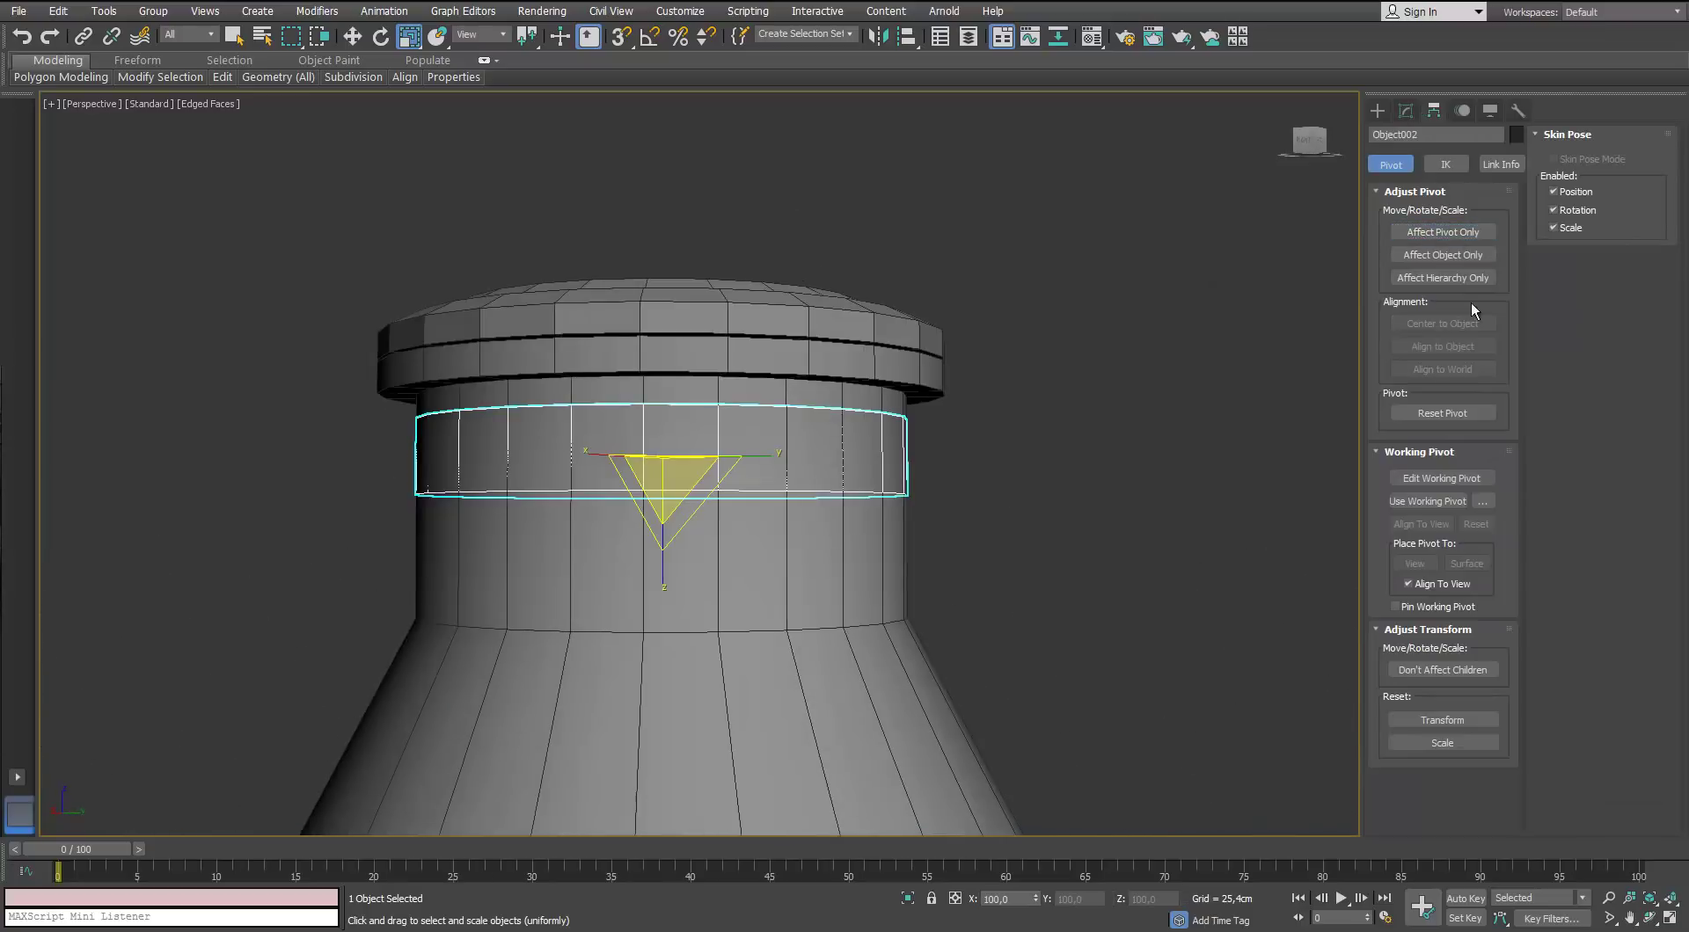
{"action": "left_click", "coordinate": [1404, 112]}
{"action": "left_click", "coordinate": [1419, 366]}
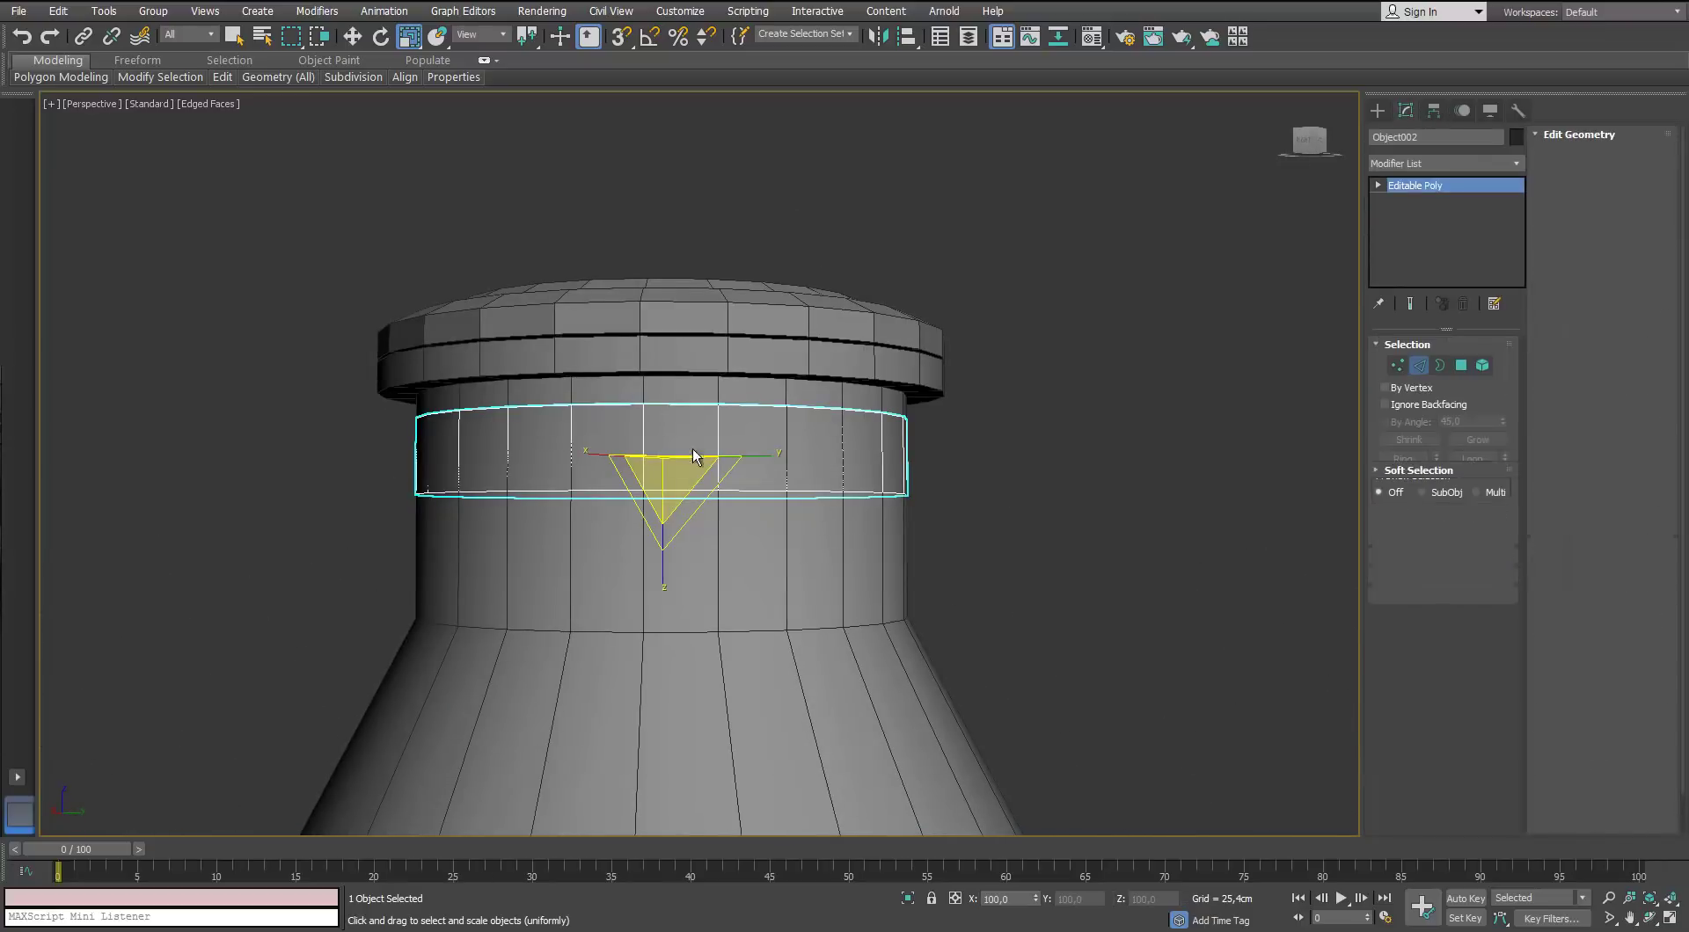
{"action": "left_click", "coordinate": [695, 403]}
{"action": "left_click", "coordinate": [1456, 466]}
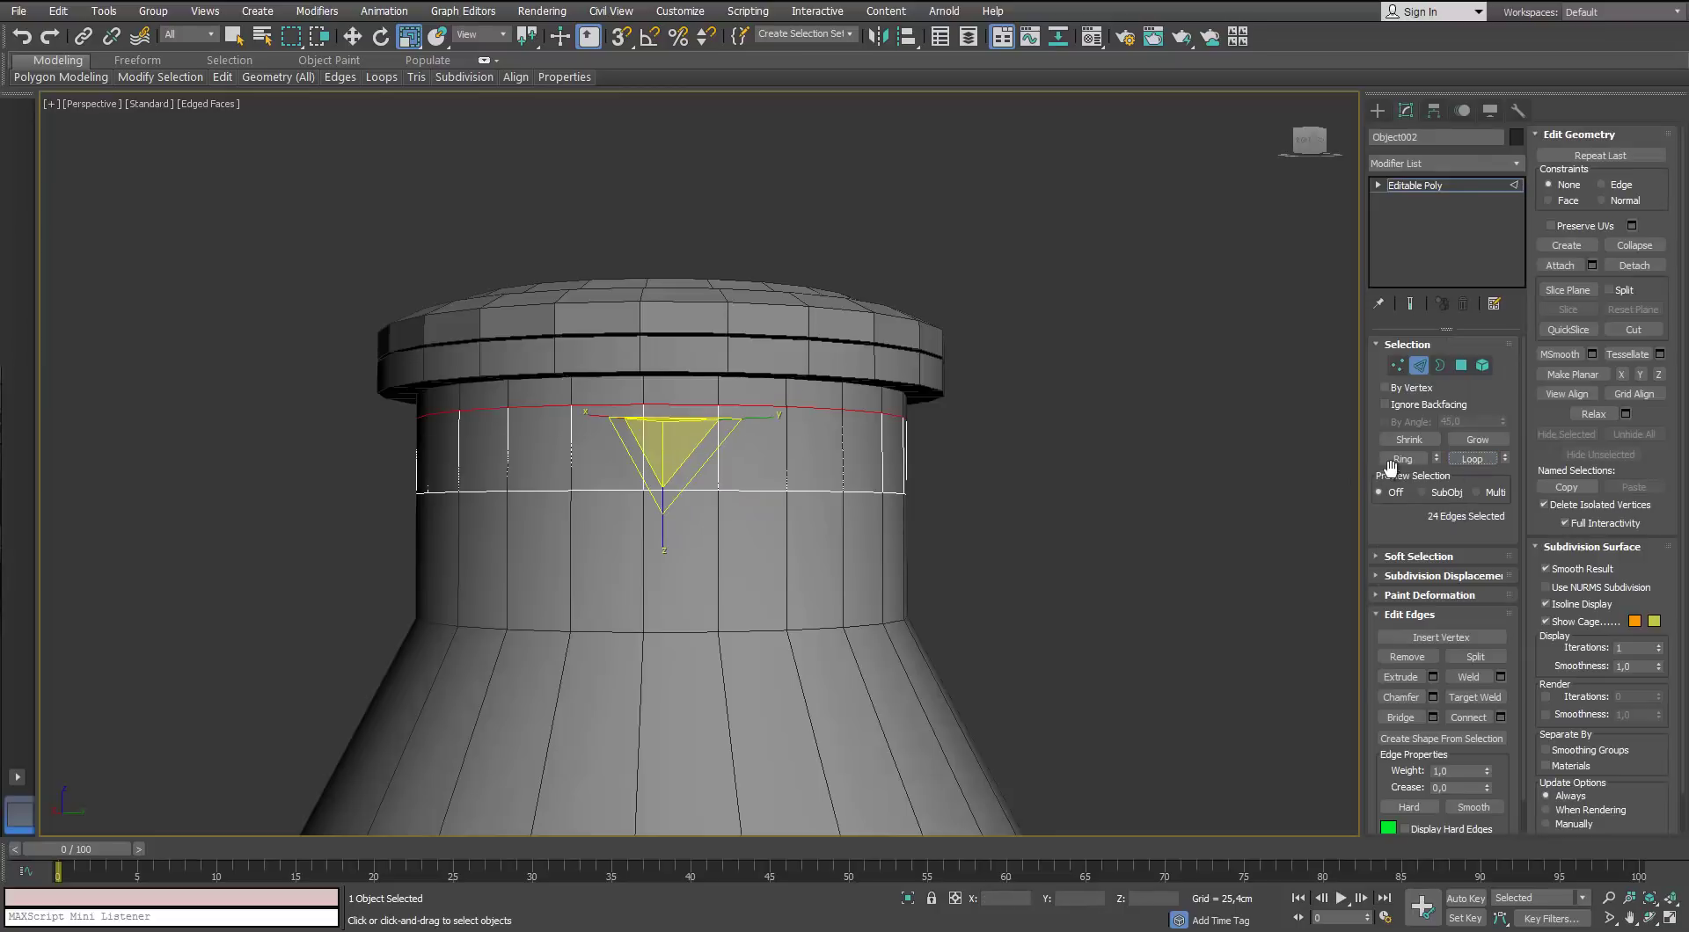
{"action": "left_click", "coordinate": [1390, 461]}
Connect the vertical edges around the neck band with 3 segments, pinch 0 and slide 0
{"action": "left_click", "coordinate": [1502, 719]}
{"action": "middle_click_drag", "start_coordinate": [860, 489], "coordinate": [846, 468], "text": "alt"}
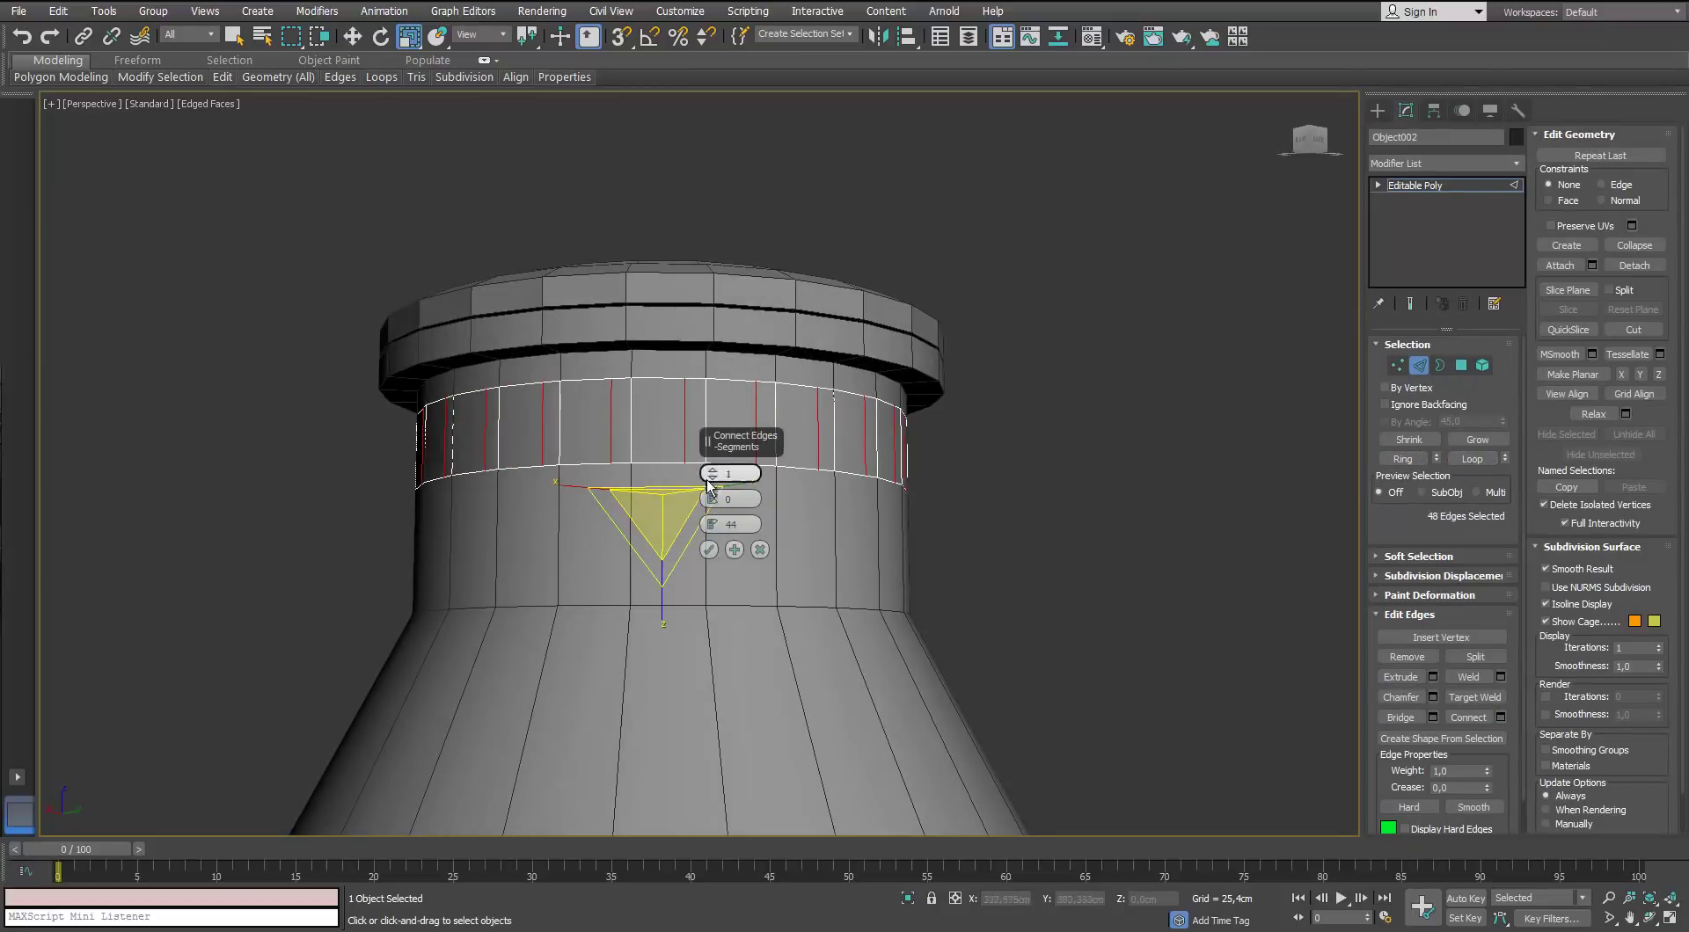
{"action": "right_click", "coordinate": [712, 525]}
{"action": "middle_click_drag", "start_coordinate": [617, 435], "coordinate": [610, 415], "text": "alt"}
{"action": "scroll", "coordinate": [611, 416], "scroll_direction": "up", "scroll_amount": 2}
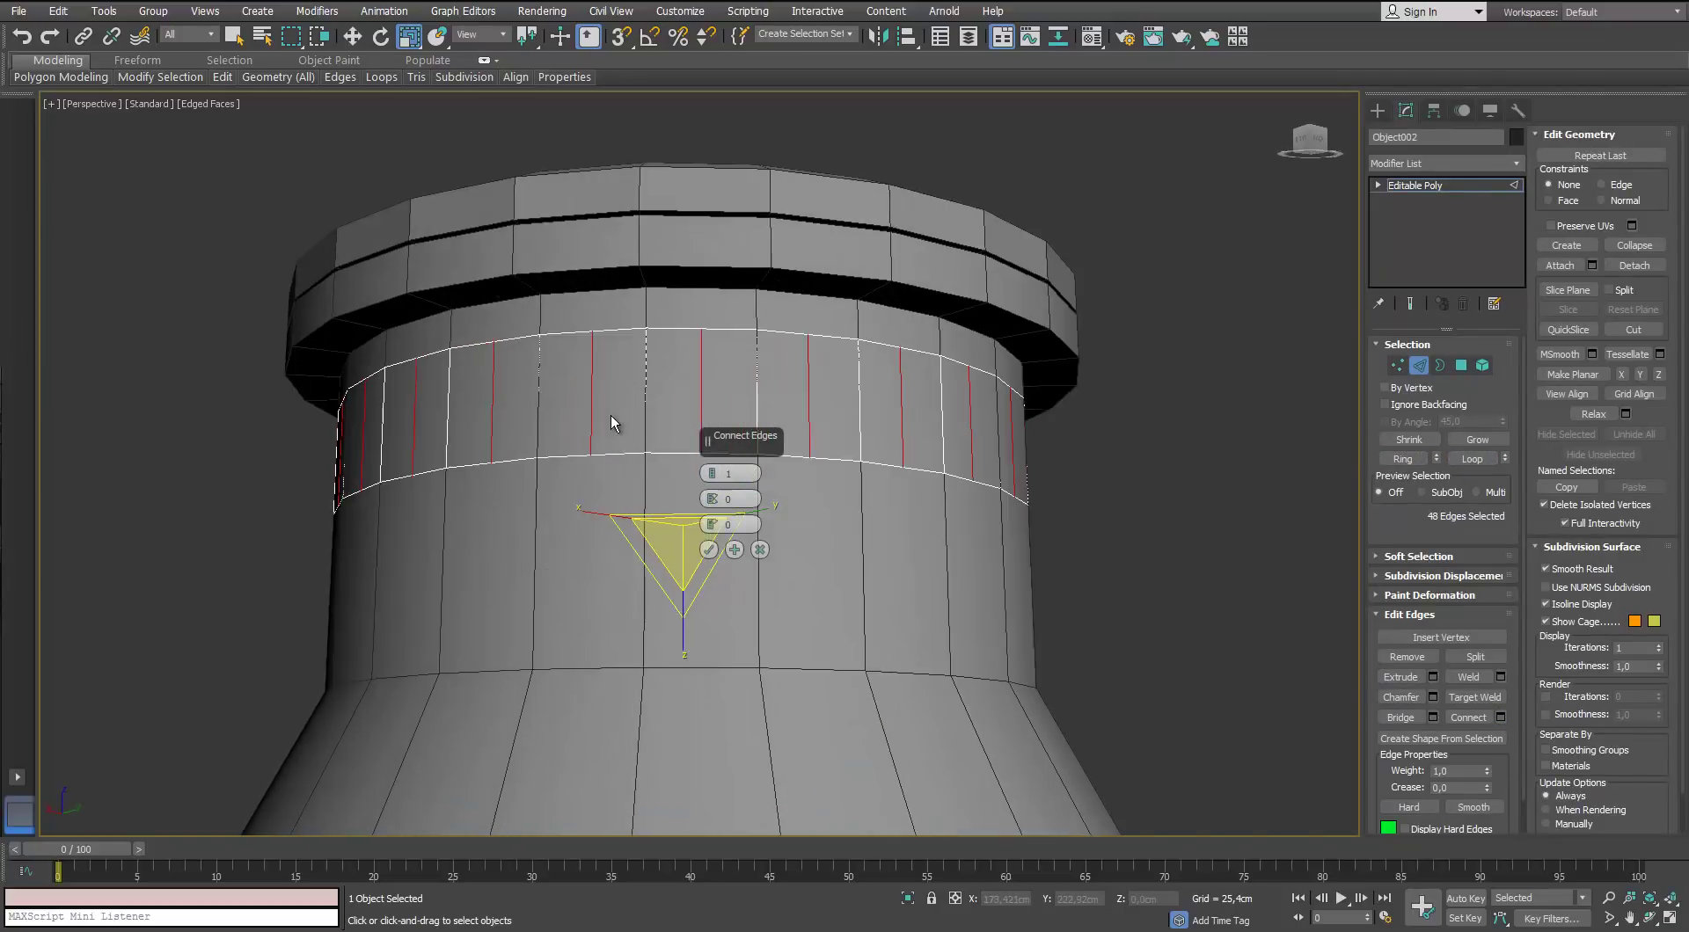
{"action": "left_click", "coordinate": [712, 471]}
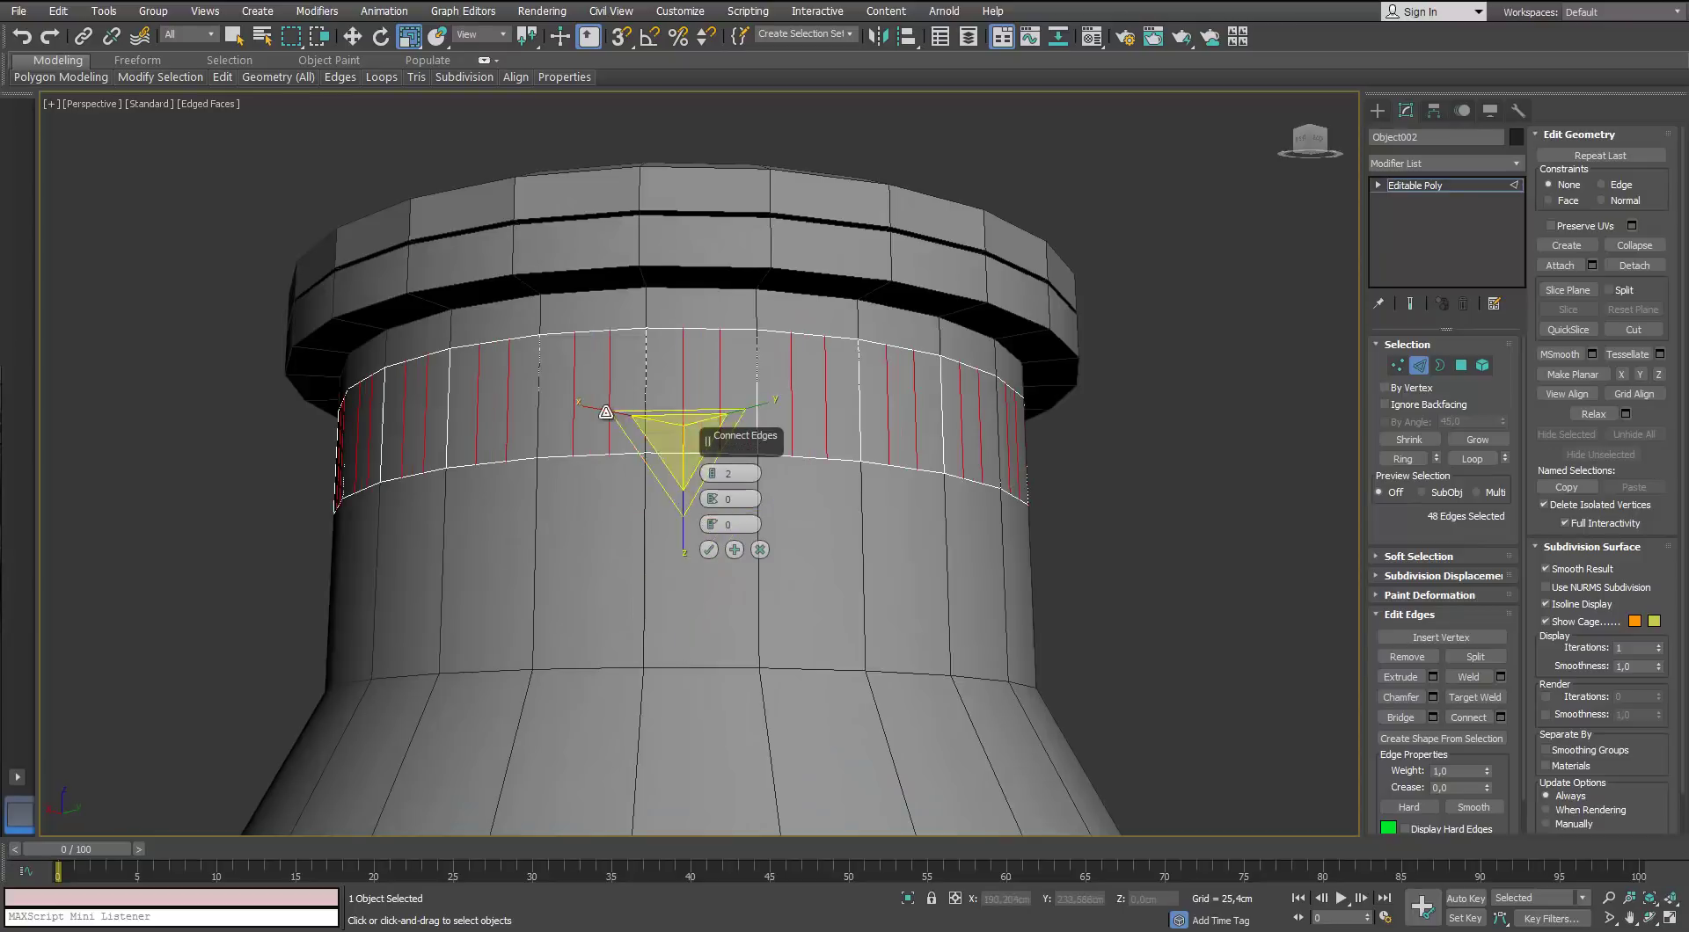
{"action": "left_click", "coordinate": [713, 471]}
{"action": "middle_click_drag", "start_coordinate": [482, 396], "coordinate": [579, 378], "text": "alt"}
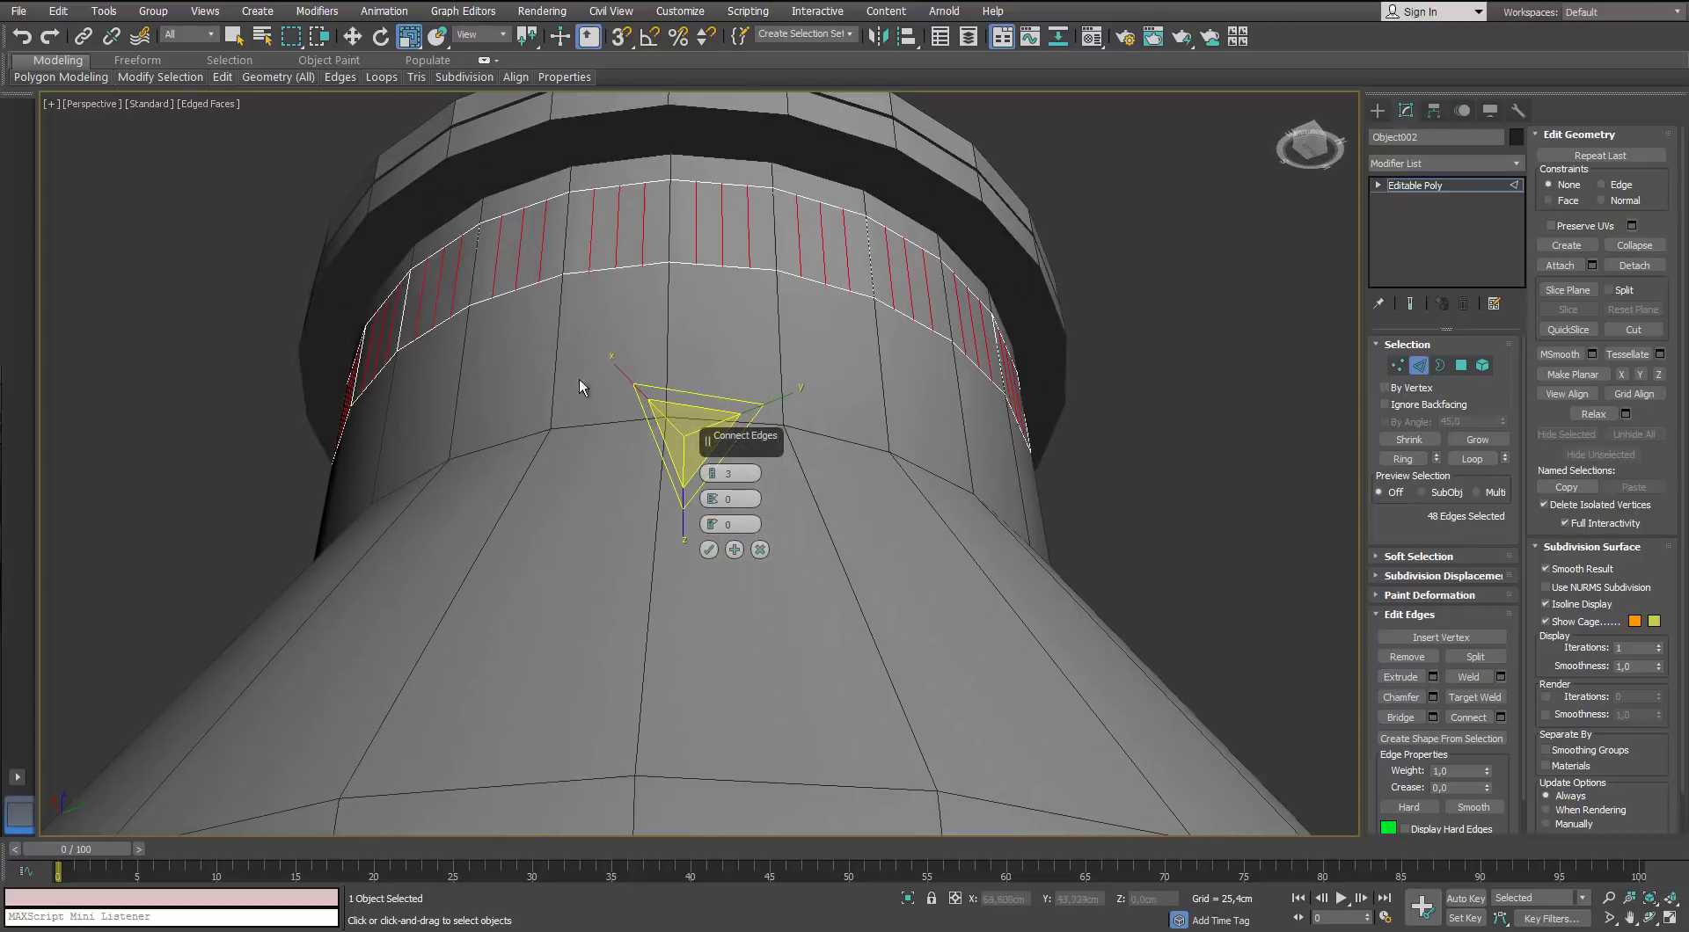
{"action": "left_click", "coordinate": [708, 550]}
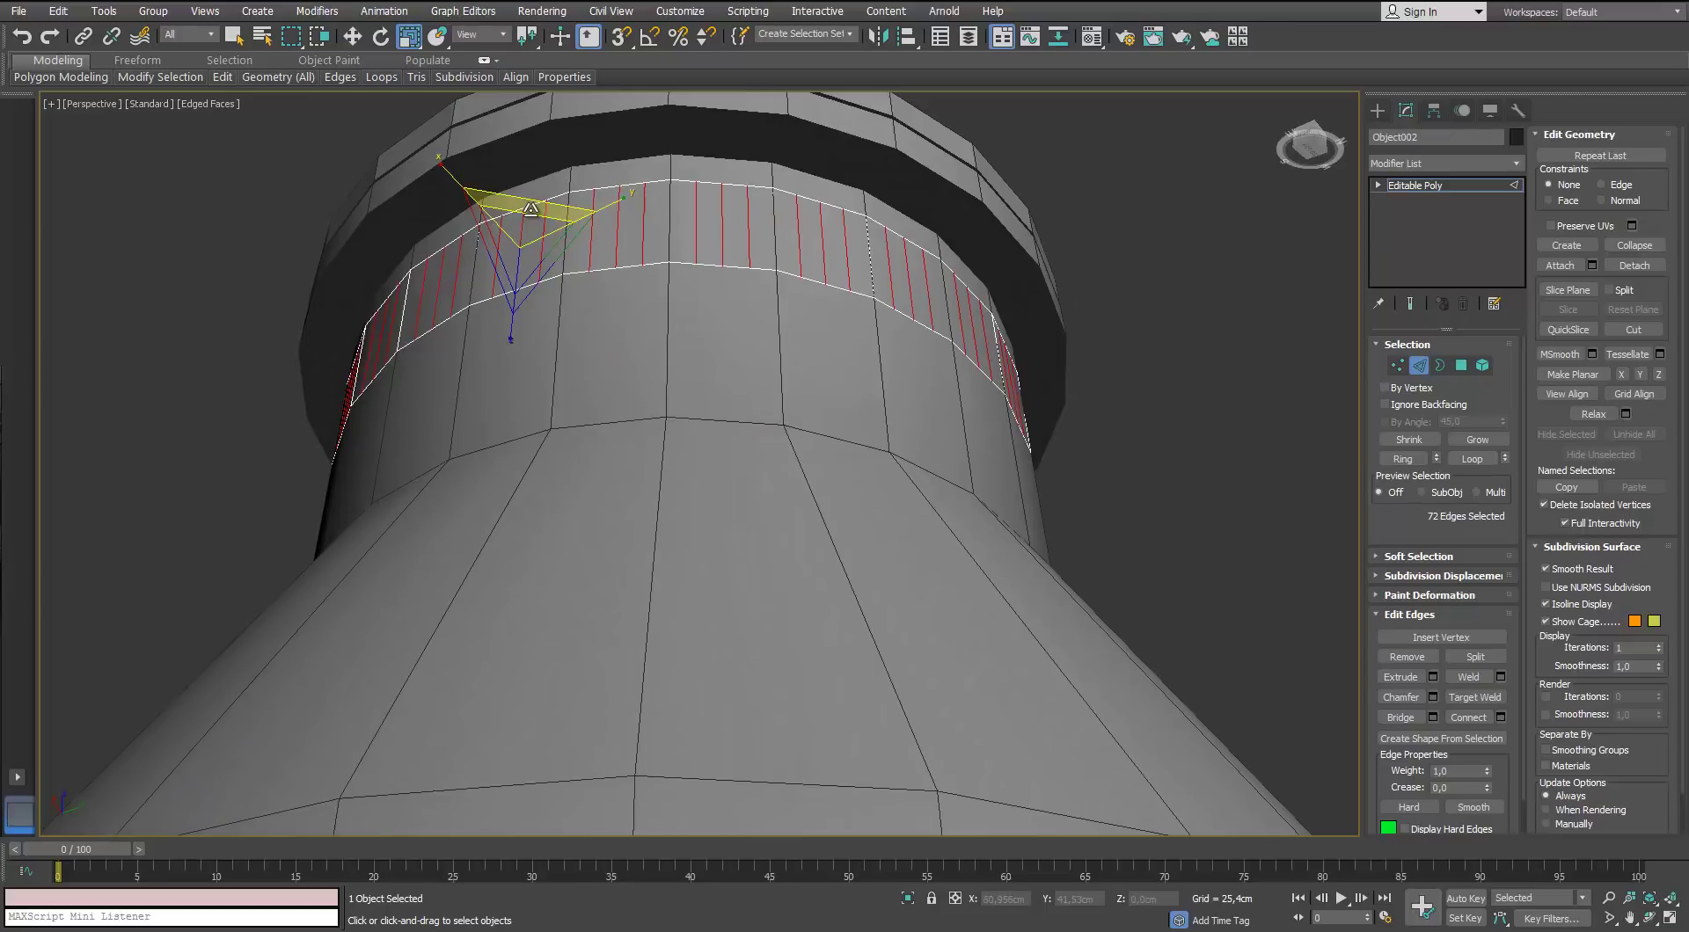
Inspect the neck band from above in wireframe and undo its connected vertical edges
{"action": "scroll", "coordinate": [815, 394], "scroll_direction": "down", "scroll_amount": 4}
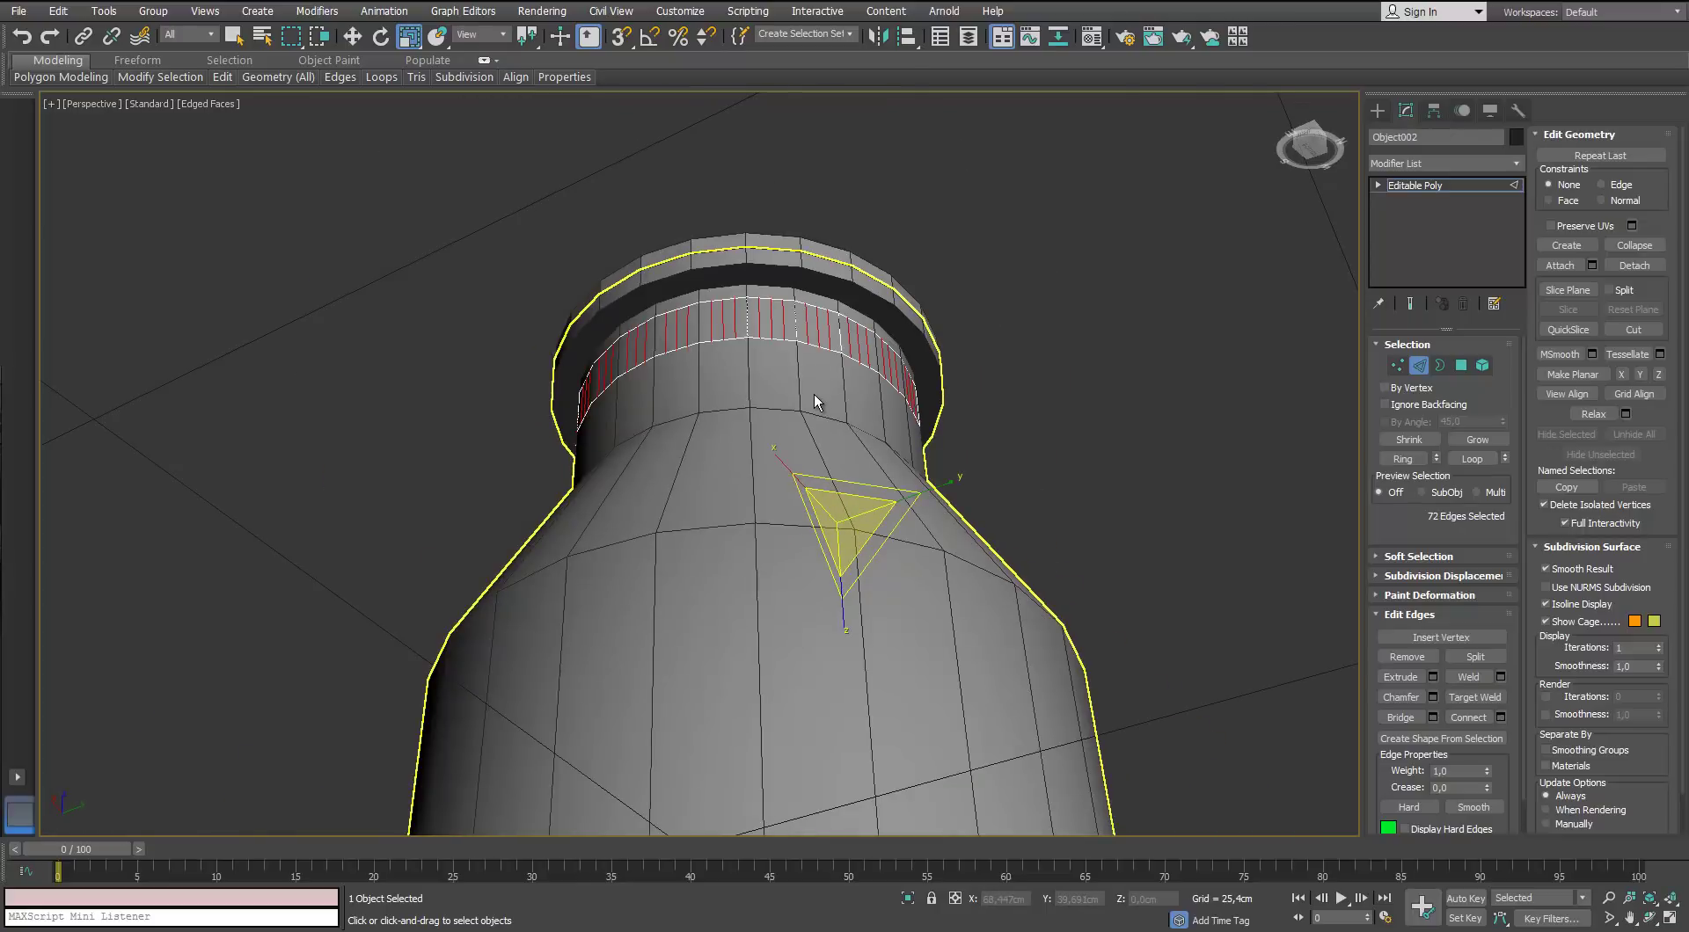
{"action": "key", "text": "t"}
{"action": "key", "text": "z"}
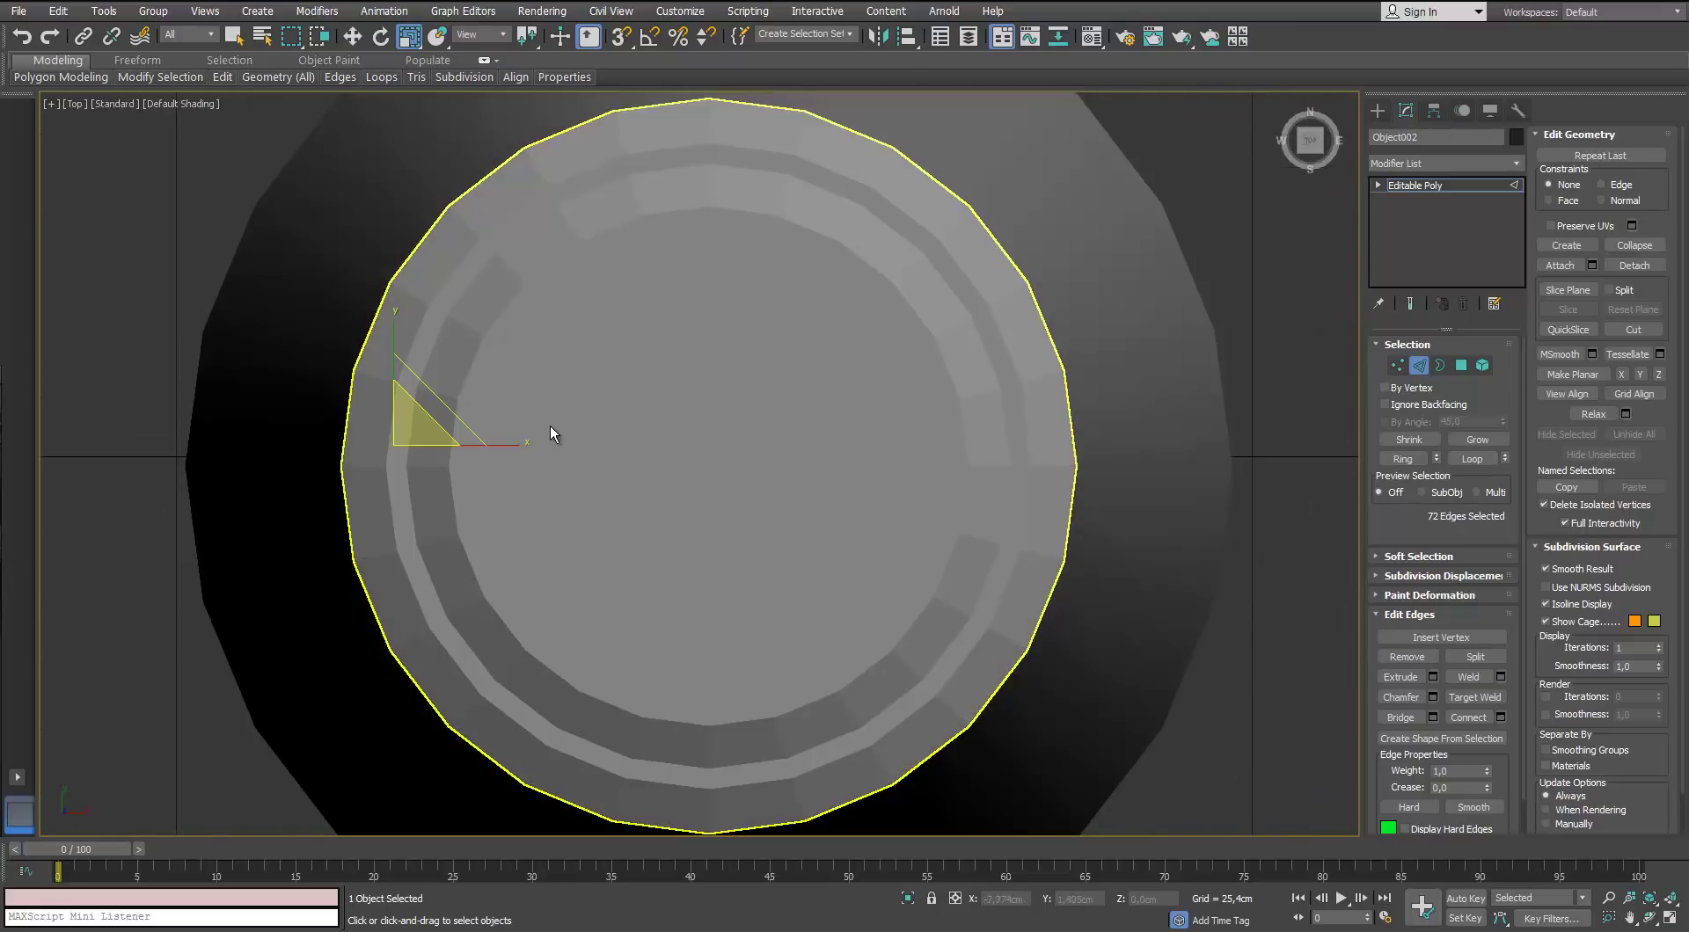
{"action": "key", "text": "F3"}
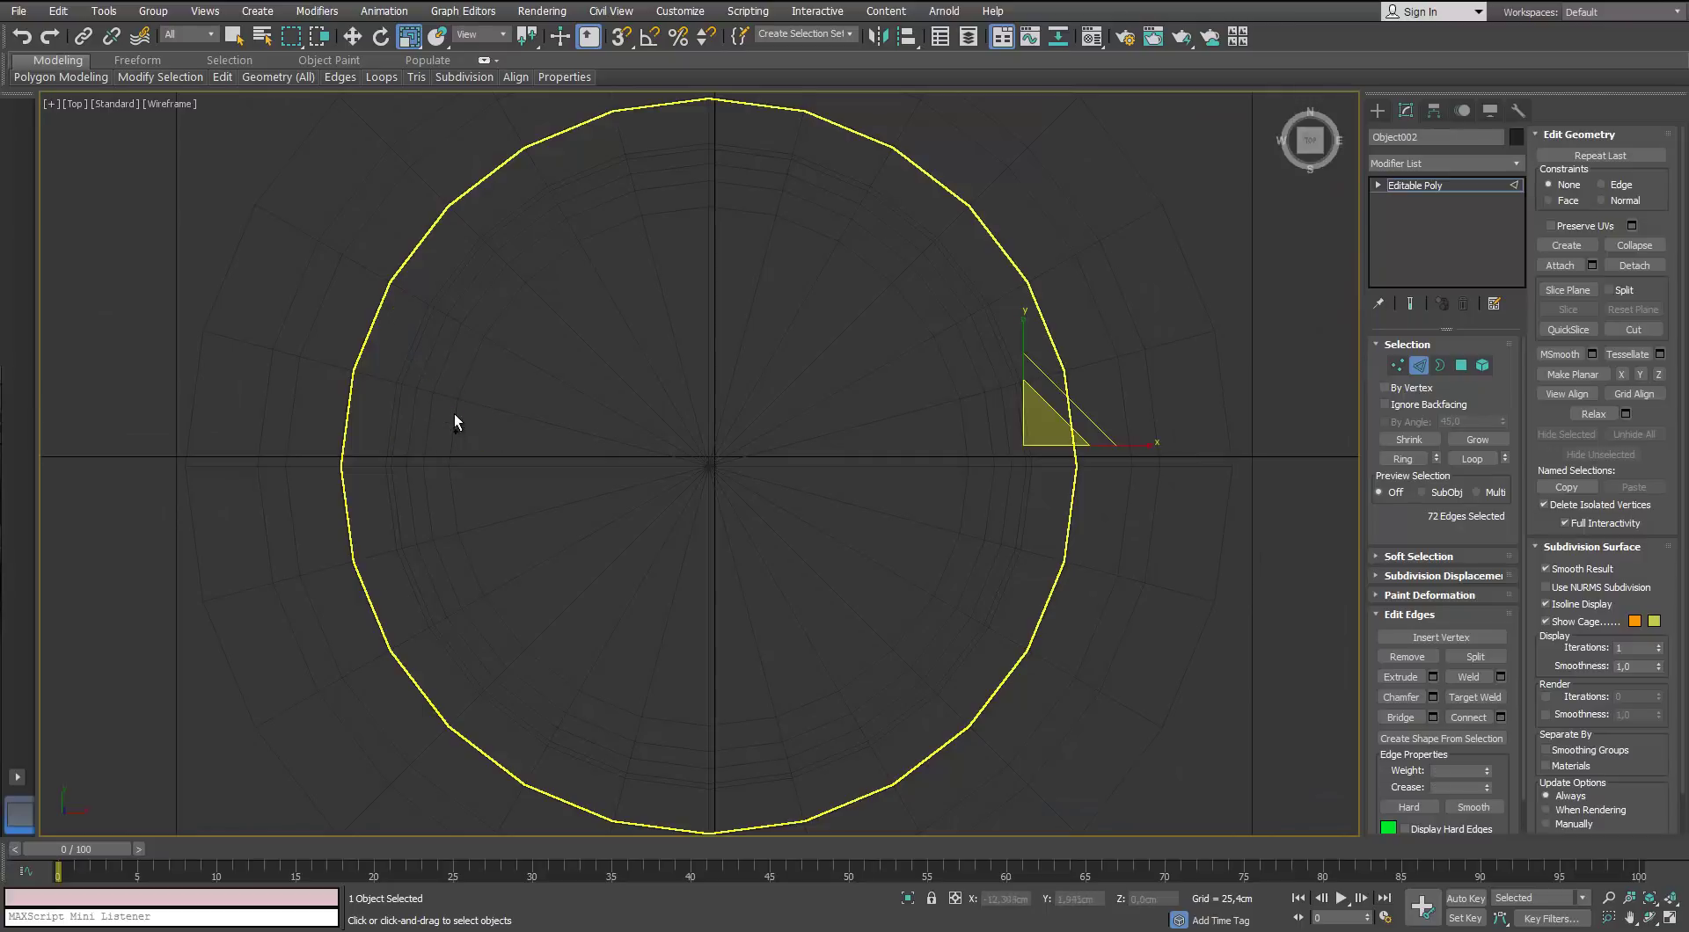
{"action": "key", "text": "ctrl+z"}
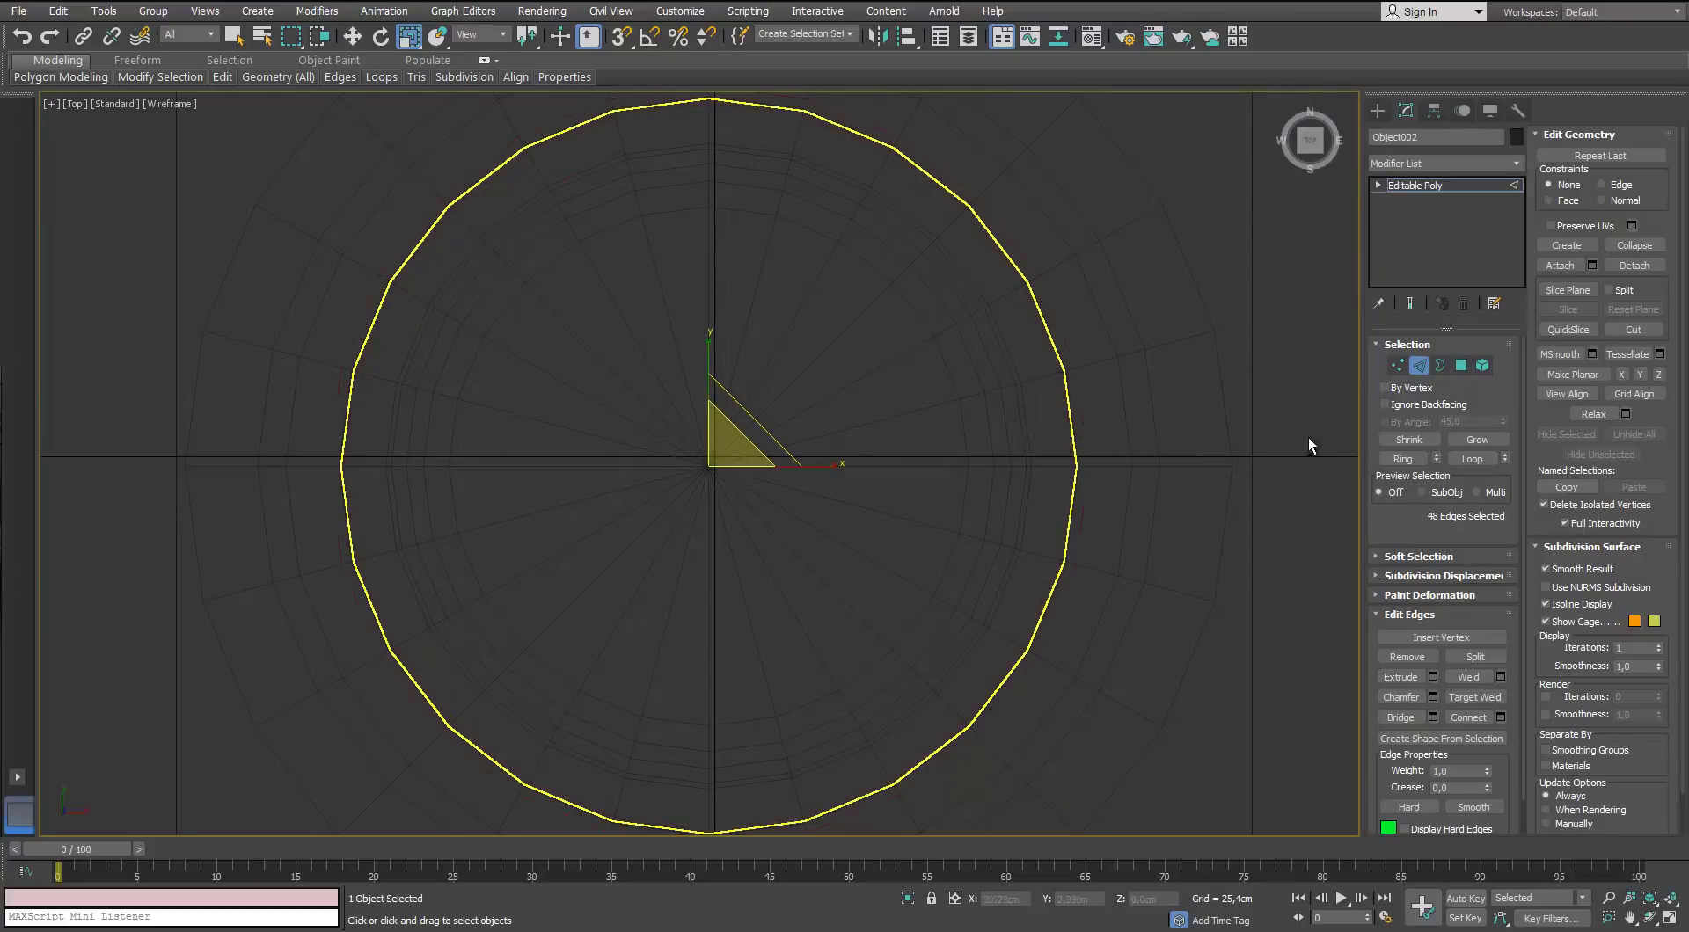
{"action": "left_click", "coordinate": [1418, 371]}
{"action": "middle_click_drag", "start_coordinate": [859, 420], "coordinate": [885, 349], "text": "alt"}
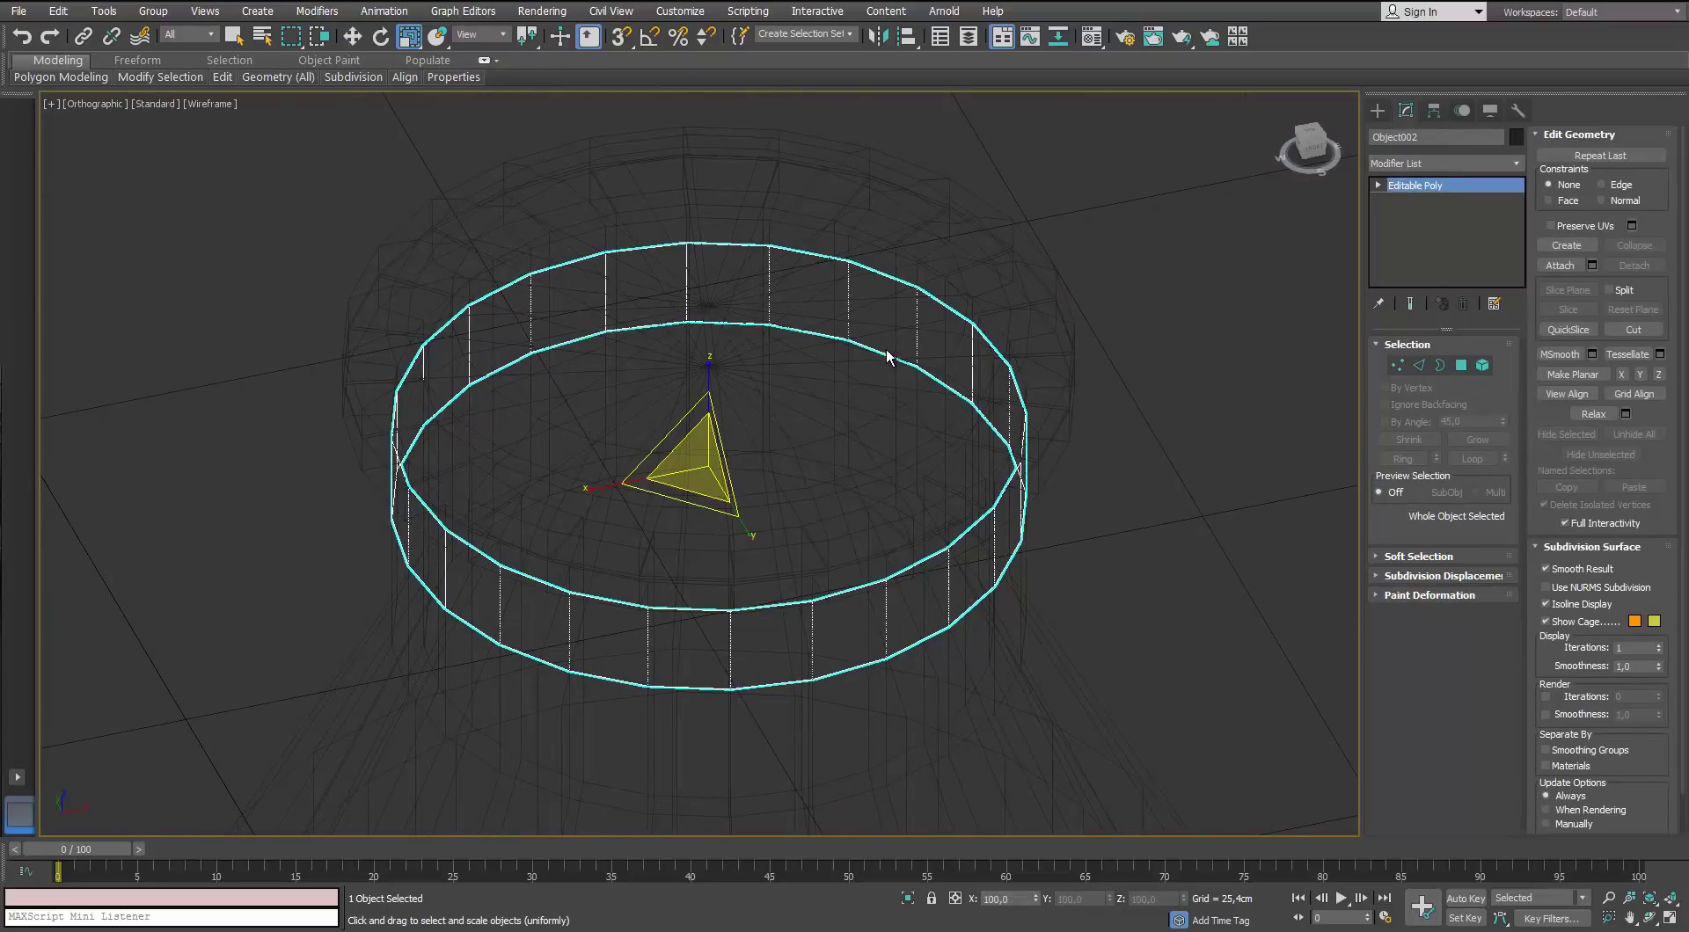
{"action": "key", "text": "F3"}
{"action": "middle_click_drag", "start_coordinate": [908, 416], "coordinate": [803, 399], "text": "alt"}
{"action": "key", "text": "F4"}
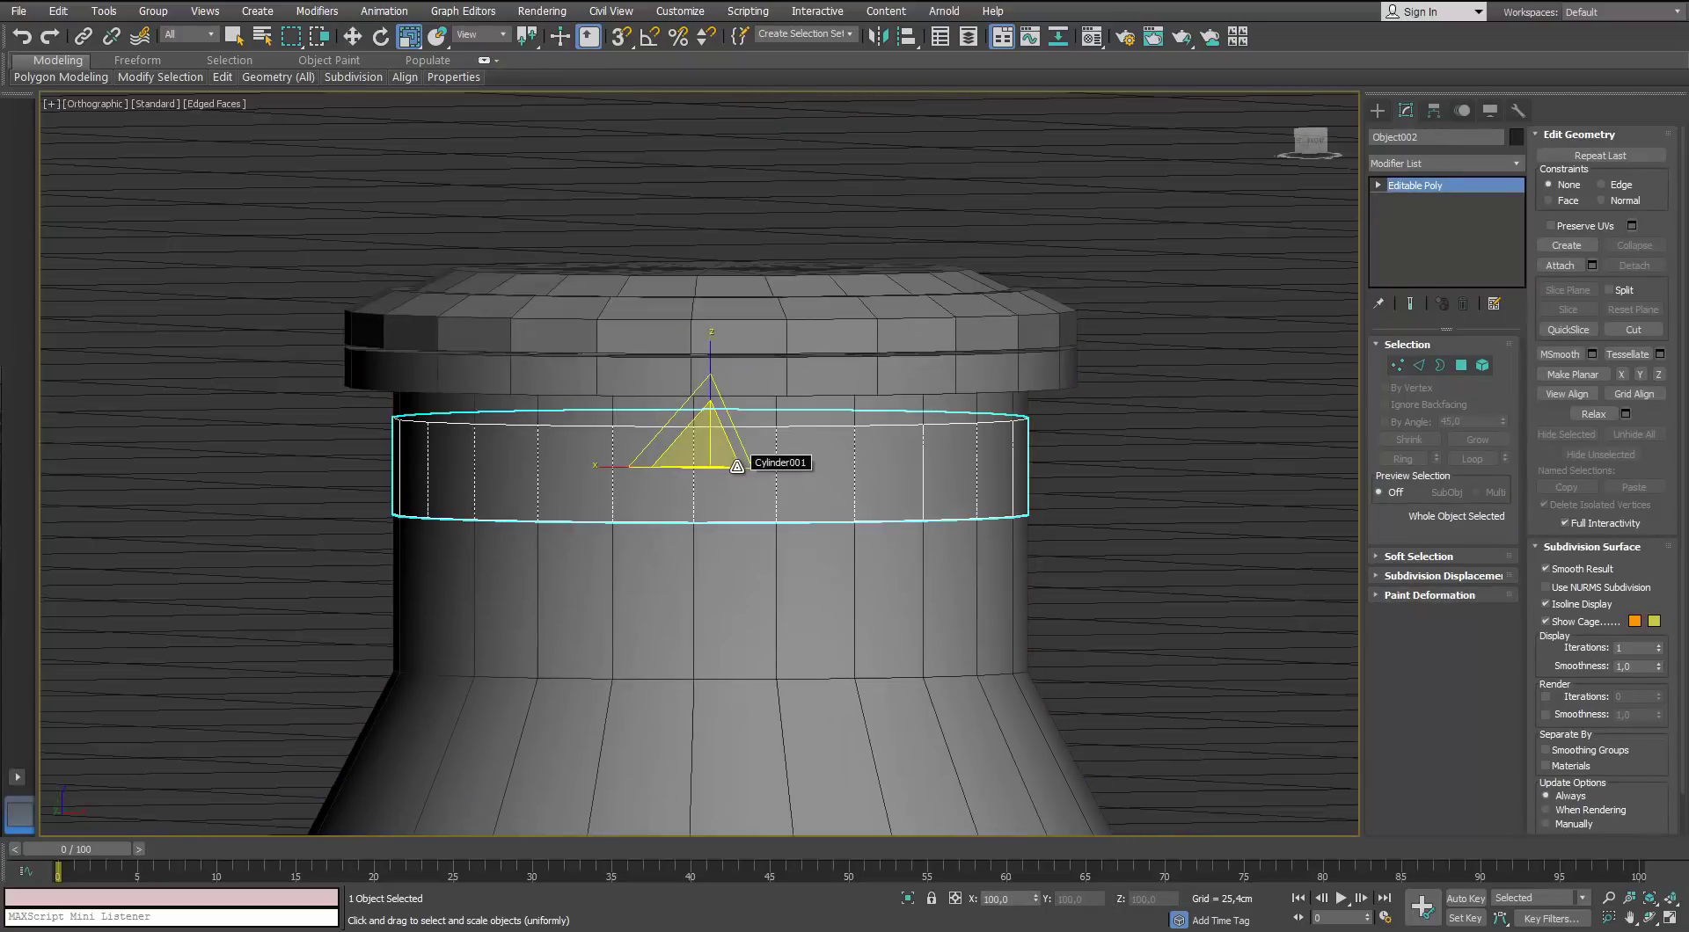
Restore the connected vertical edges on the neck band and return to the perspective view
{"action": "key", "text": "2"}
{"action": "key", "text": "w"}
{"action": "middle_click_drag", "start_coordinate": [595, 463], "coordinate": [556, 476], "text": "alt"}
{"action": "key", "text": "p"}
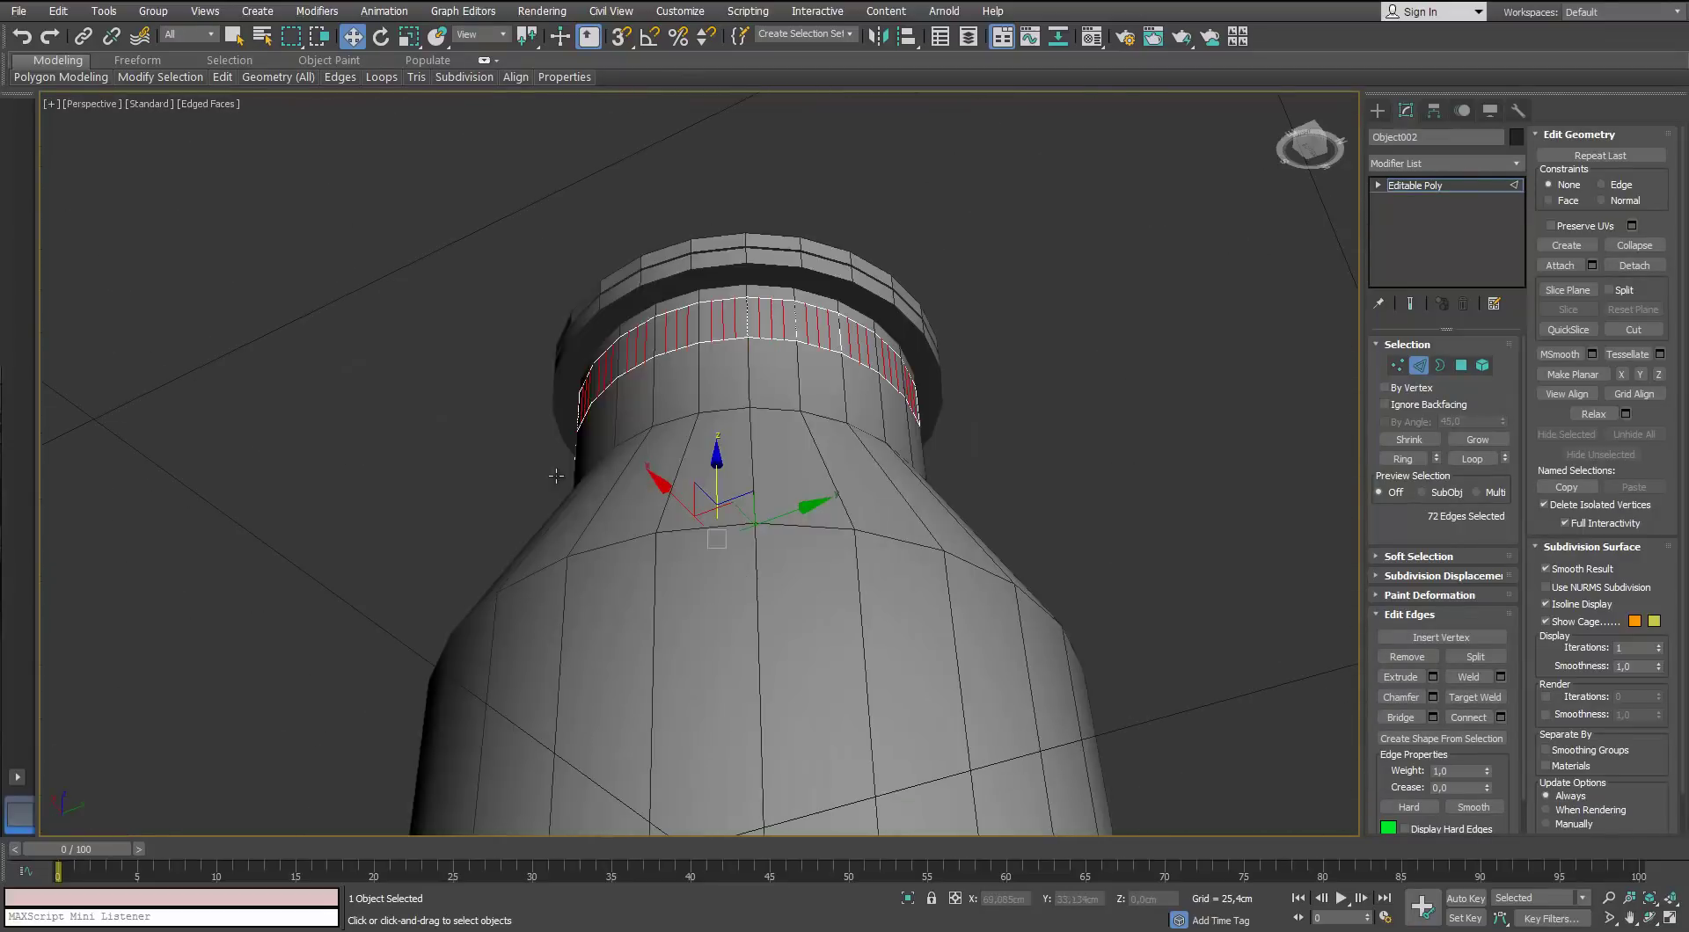
Adjust the uniform scale of the neck band's new vertical edges with Scale Transform Type-In
{"action": "key", "text": "z"}
{"action": "middle_click_drag", "start_coordinate": [588, 562], "coordinate": [648, 449], "text": "alt"}
{"action": "key", "text": "r"}
{"action": "middle_click_drag", "start_coordinate": [661, 521], "coordinate": [624, 610], "text": "alt"}
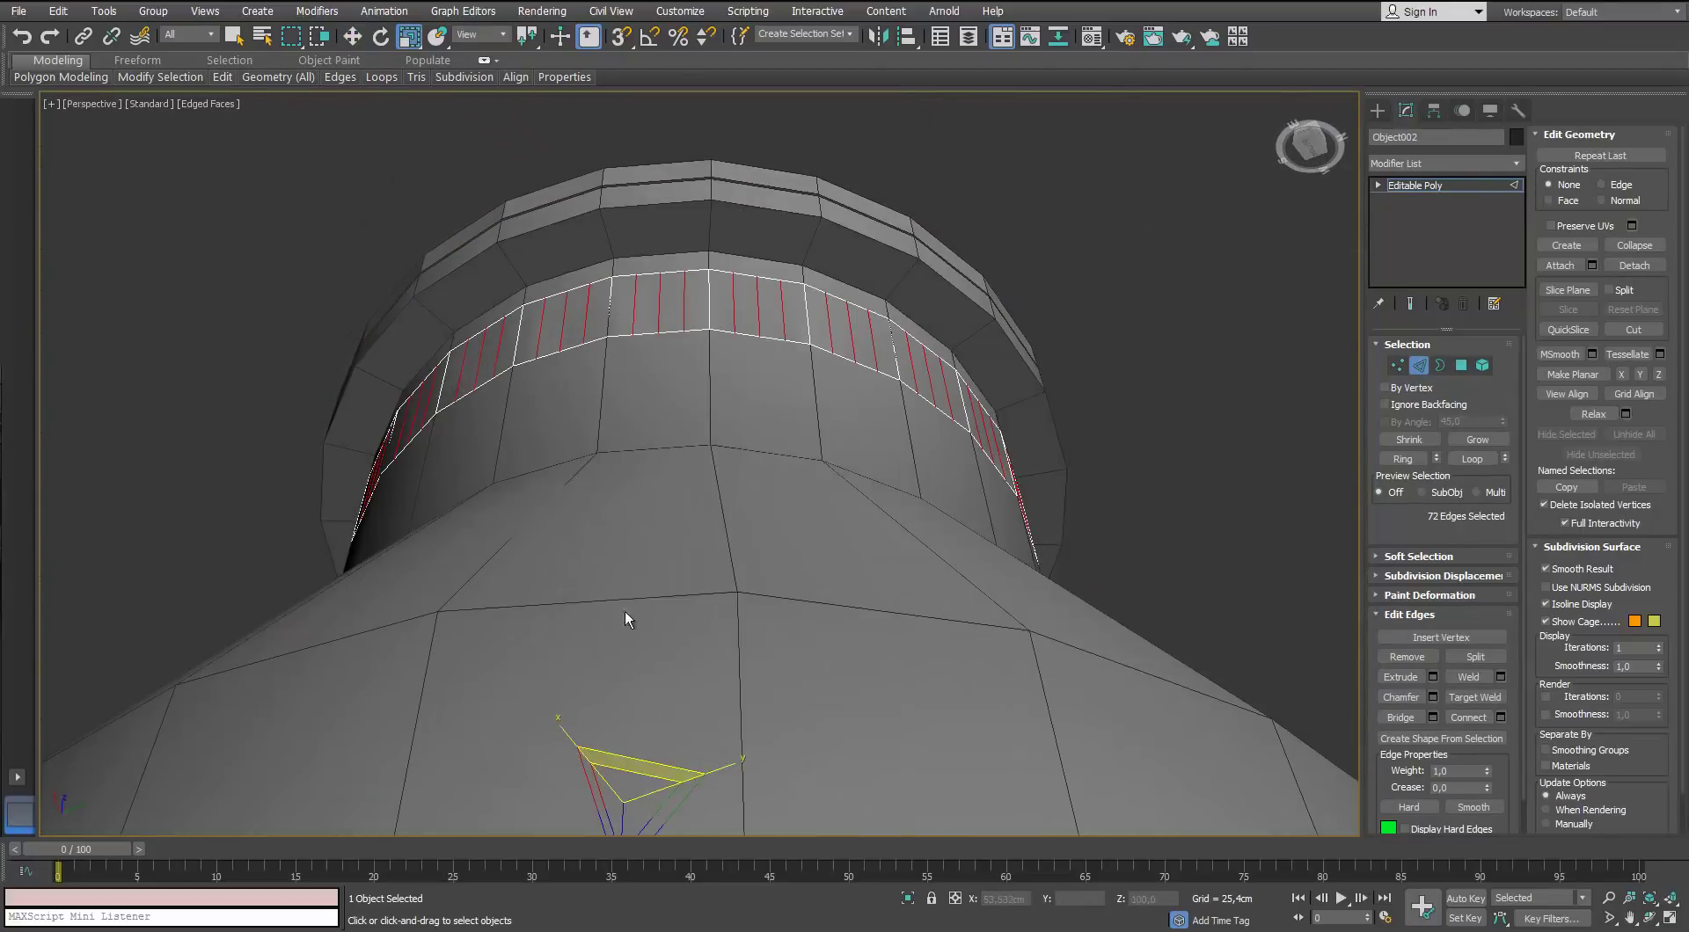
{"action": "key", "text": "F12"}
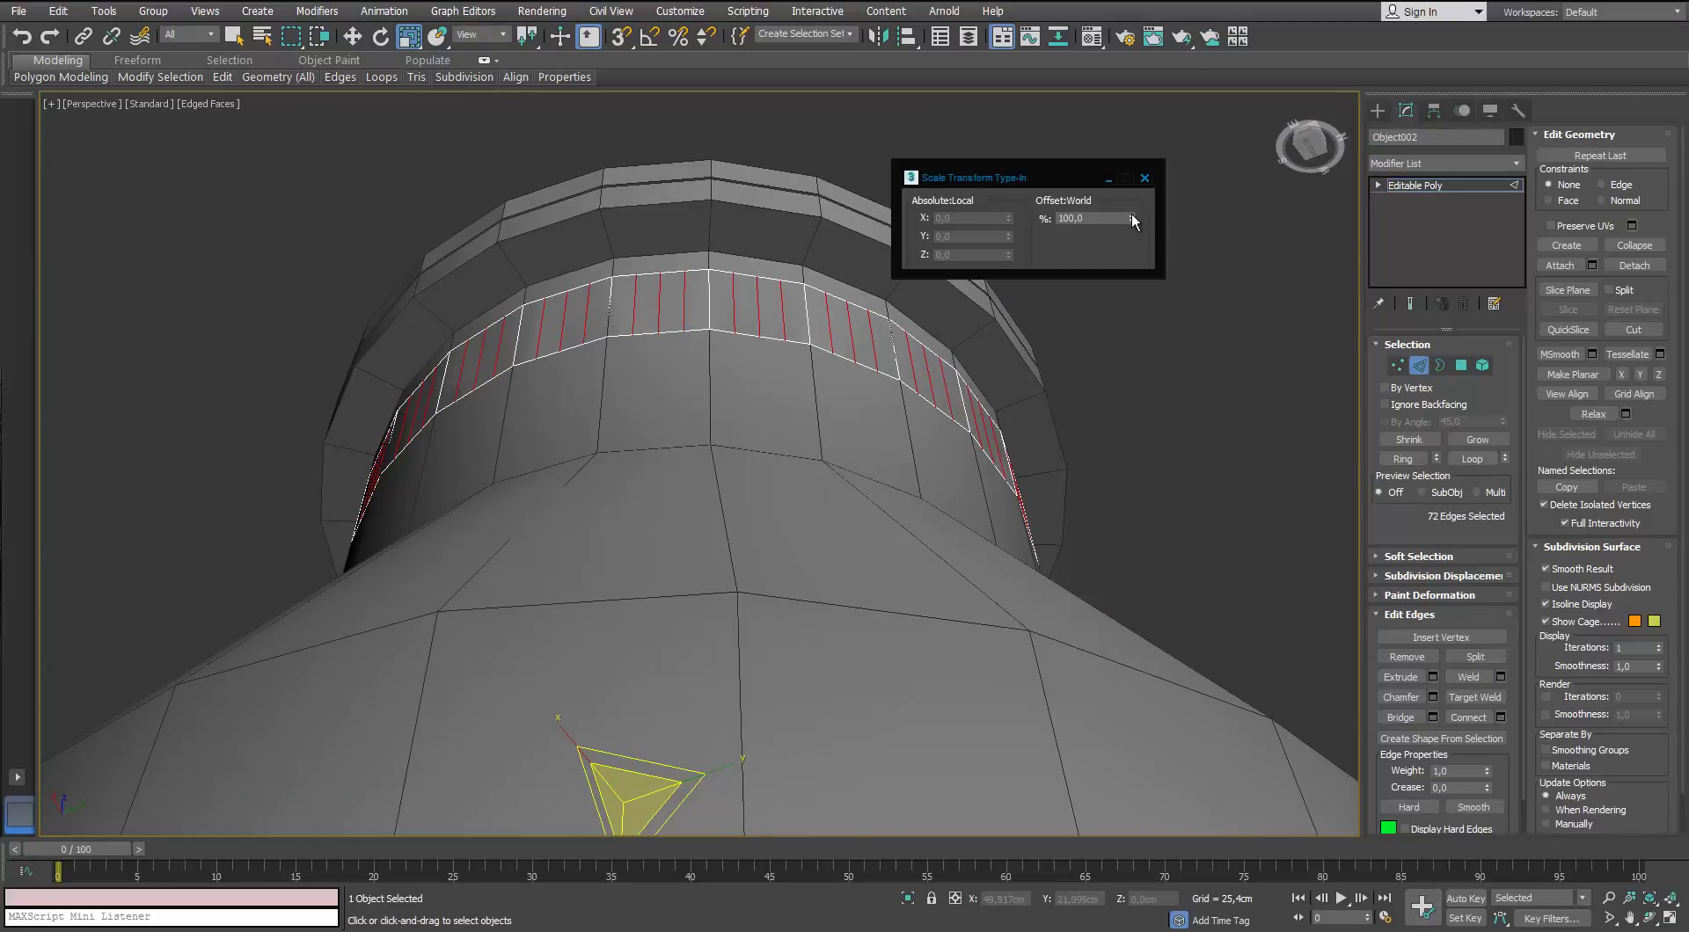
{"action": "left_click", "coordinate": [1131, 214]}
{"action": "left_click_drag", "start_coordinate": [1131, 210], "coordinate": [1121, 223]}
{"action": "left_click", "coordinate": [1145, 180]}
{"action": "middle_click_drag", "start_coordinate": [1030, 233], "coordinate": [895, 331], "text": "alt"}
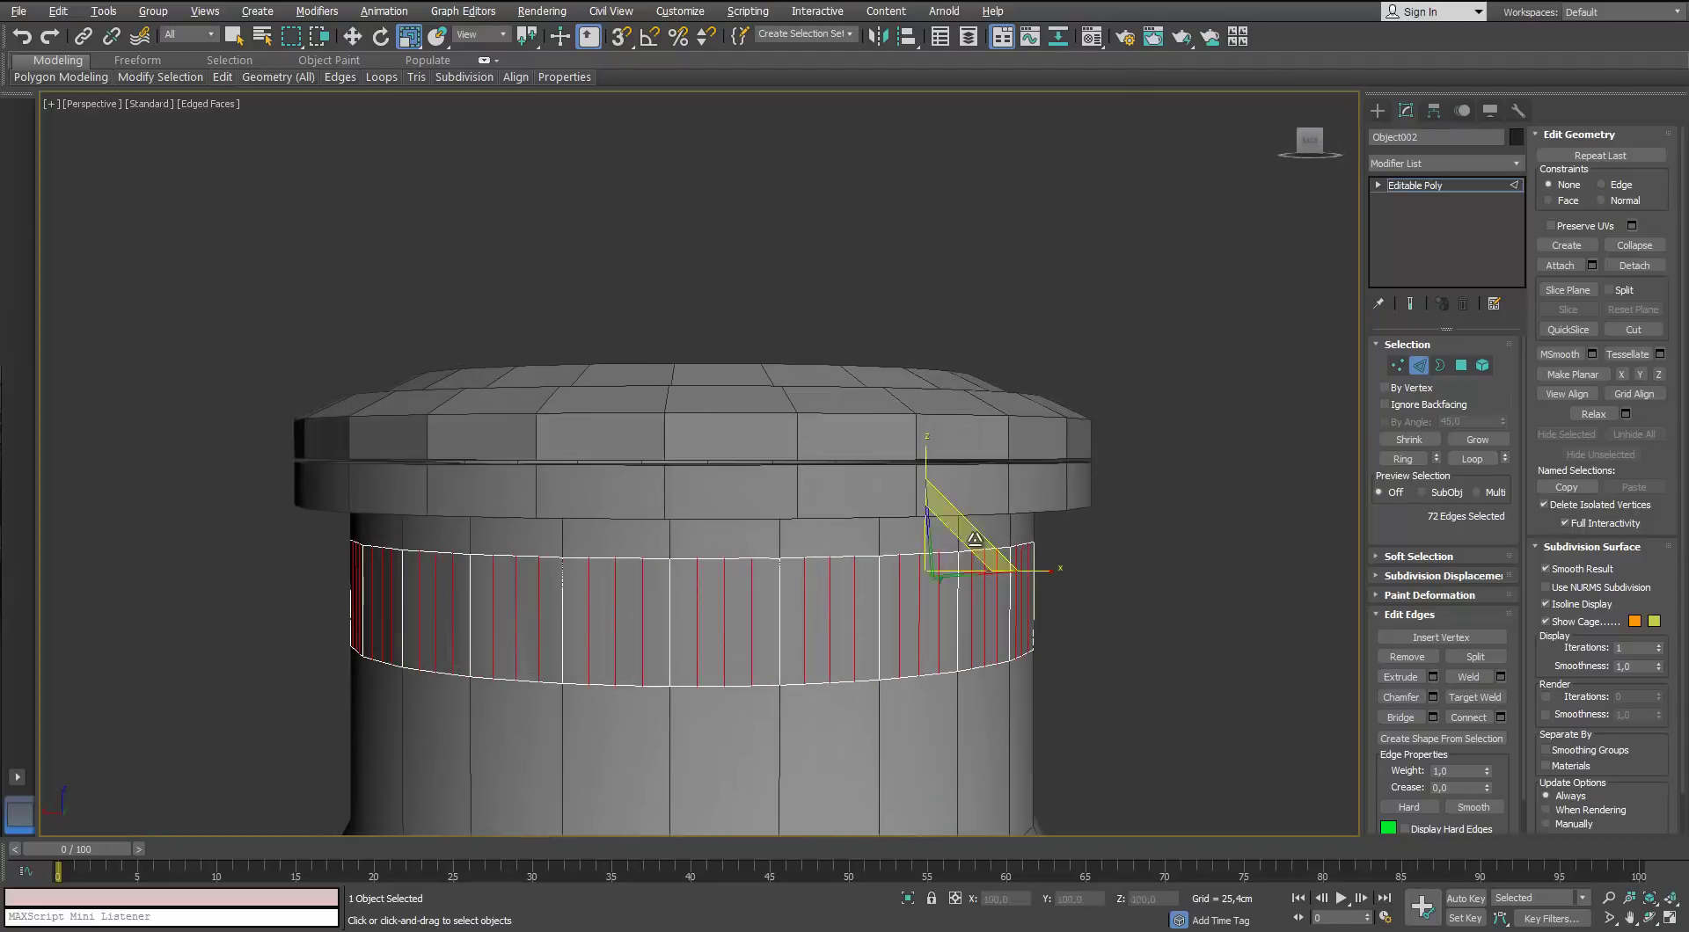
Try selecting alternate polygons on the neck band, and undo the band's connected vertical edges
{"action": "middle_click_drag", "start_coordinate": [954, 604], "coordinate": [946, 478], "text": "alt"}
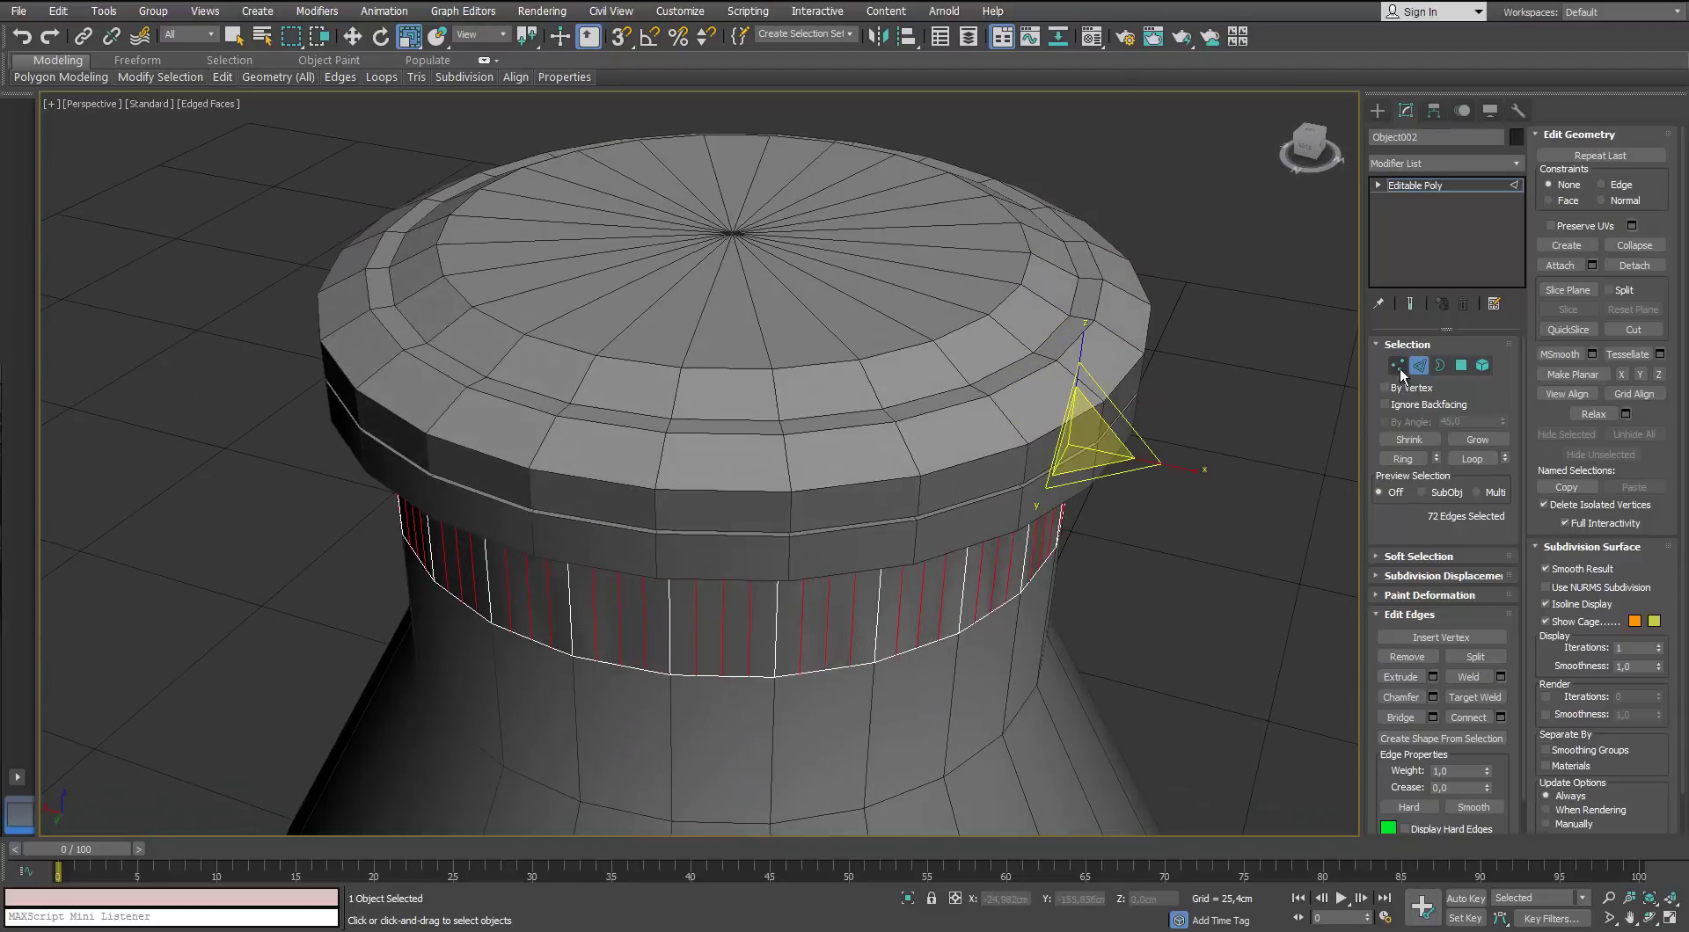
{"action": "left_click", "coordinate": [1459, 366], "text": "ctrl"}
{"action": "middle_click_drag", "start_coordinate": [897, 593], "coordinate": [1101, 424], "text": "alt"}
{"action": "left_click", "coordinate": [1134, 409]}
{"action": "left_click", "coordinate": [813, 200]}
{"action": "left_click", "coordinate": [839, 200]}
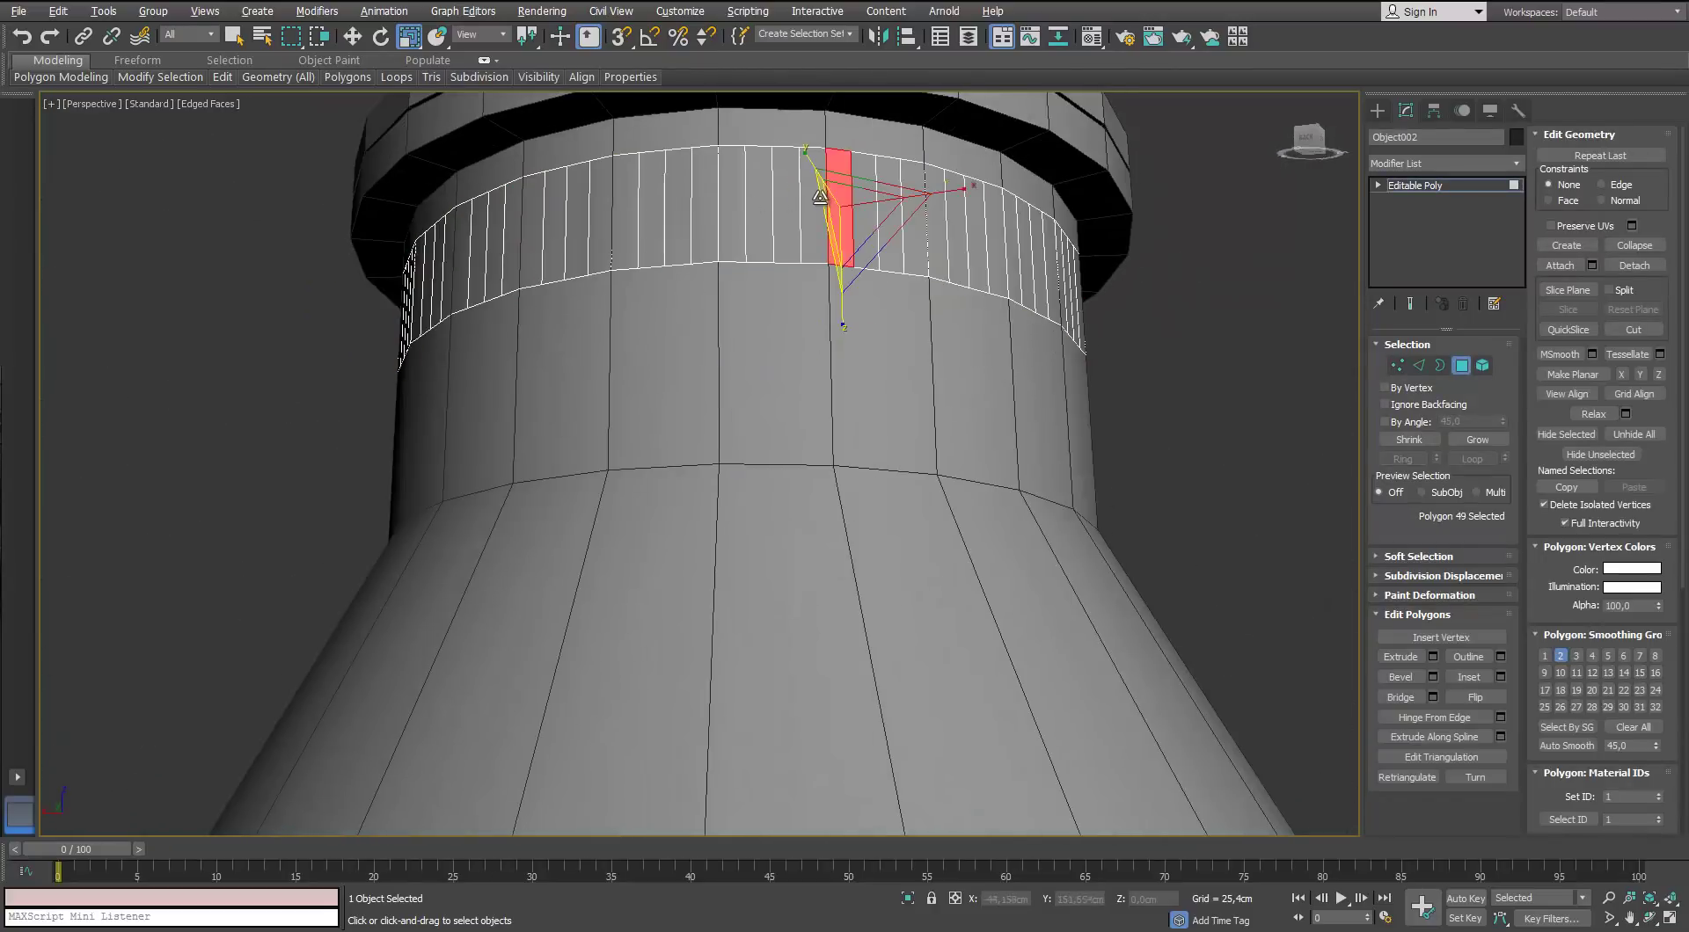
{"action": "mouse_move", "coordinate": [840, 202]}
{"action": "middle_mouse_down", "text": "alt"}
{"action": "mouse_move", "coordinate": [806, 121]}
{"action": "mouse_move", "coordinate": [827, 190]}
{"action": "middle_mouse_up", "text": "alt"}
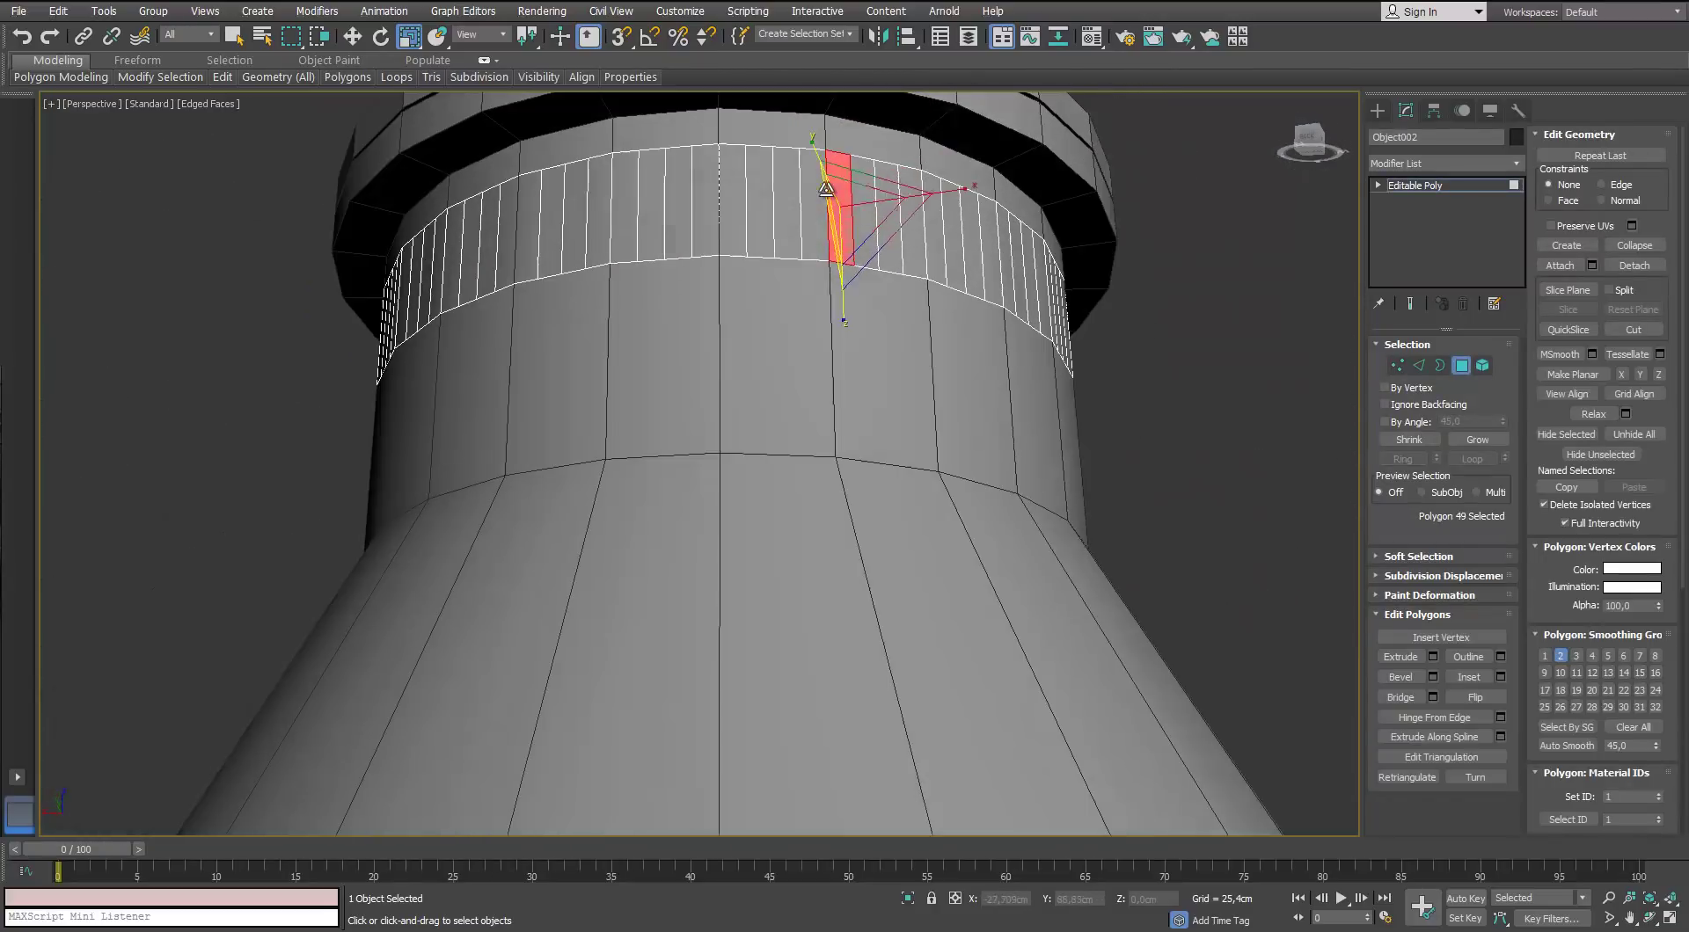
{"action": "scroll", "coordinate": [873, 198], "scroll_direction": "down", "scroll_amount": 4}
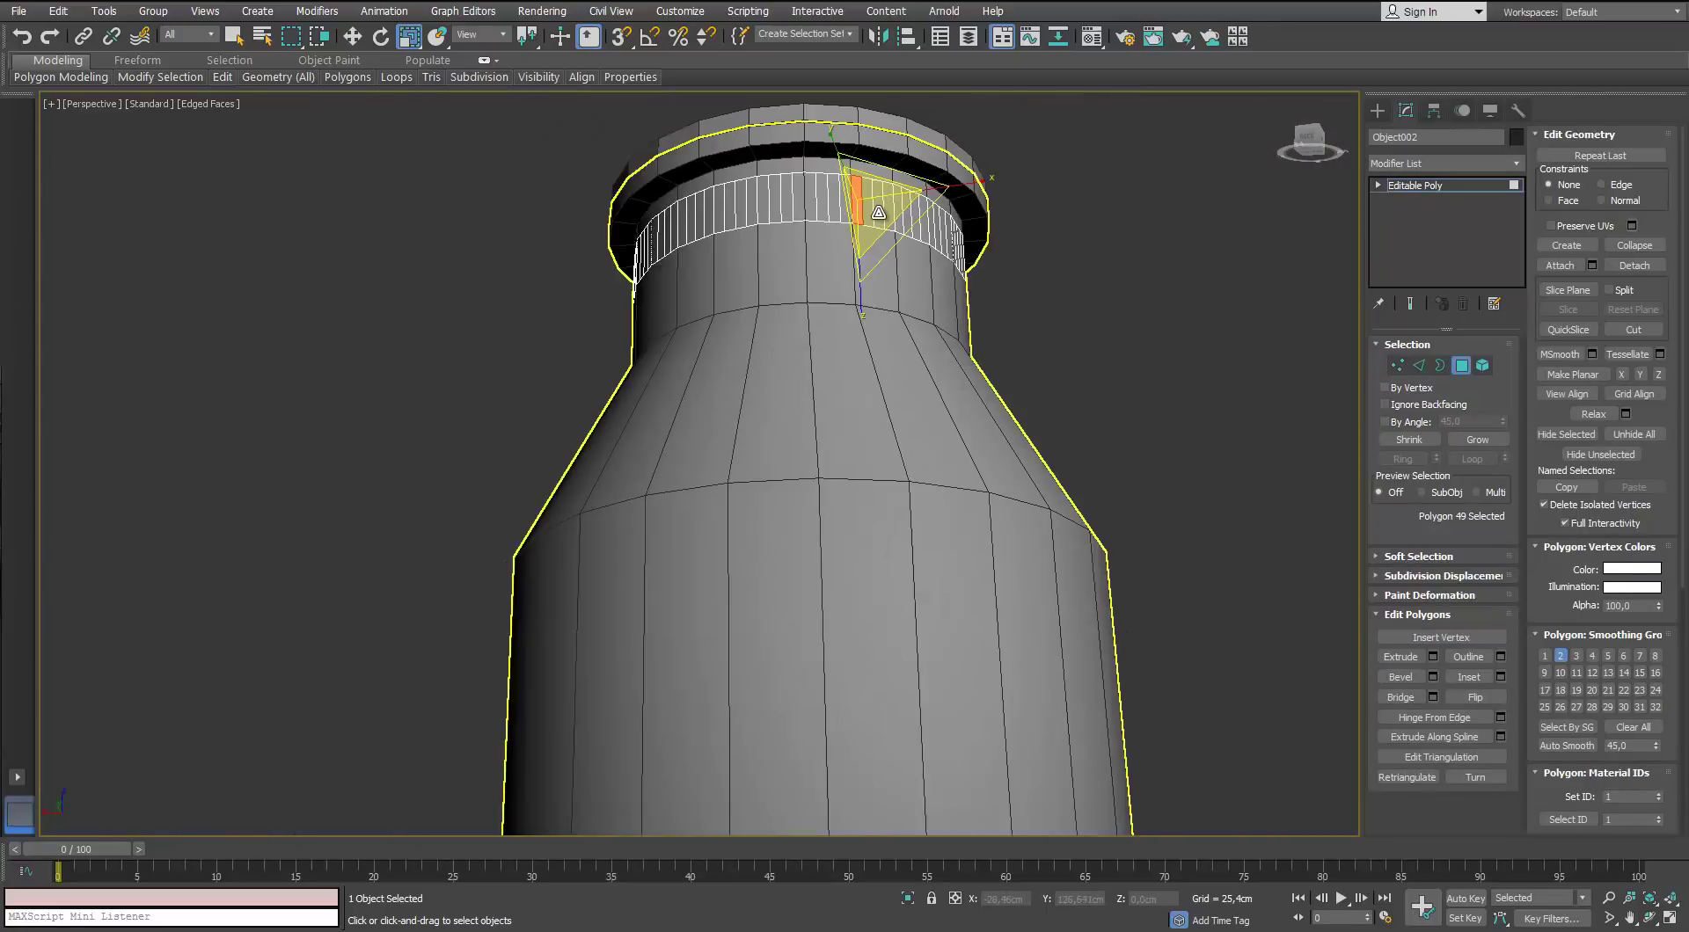
{"action": "left_click", "coordinate": [888, 167], "text": "shift"}
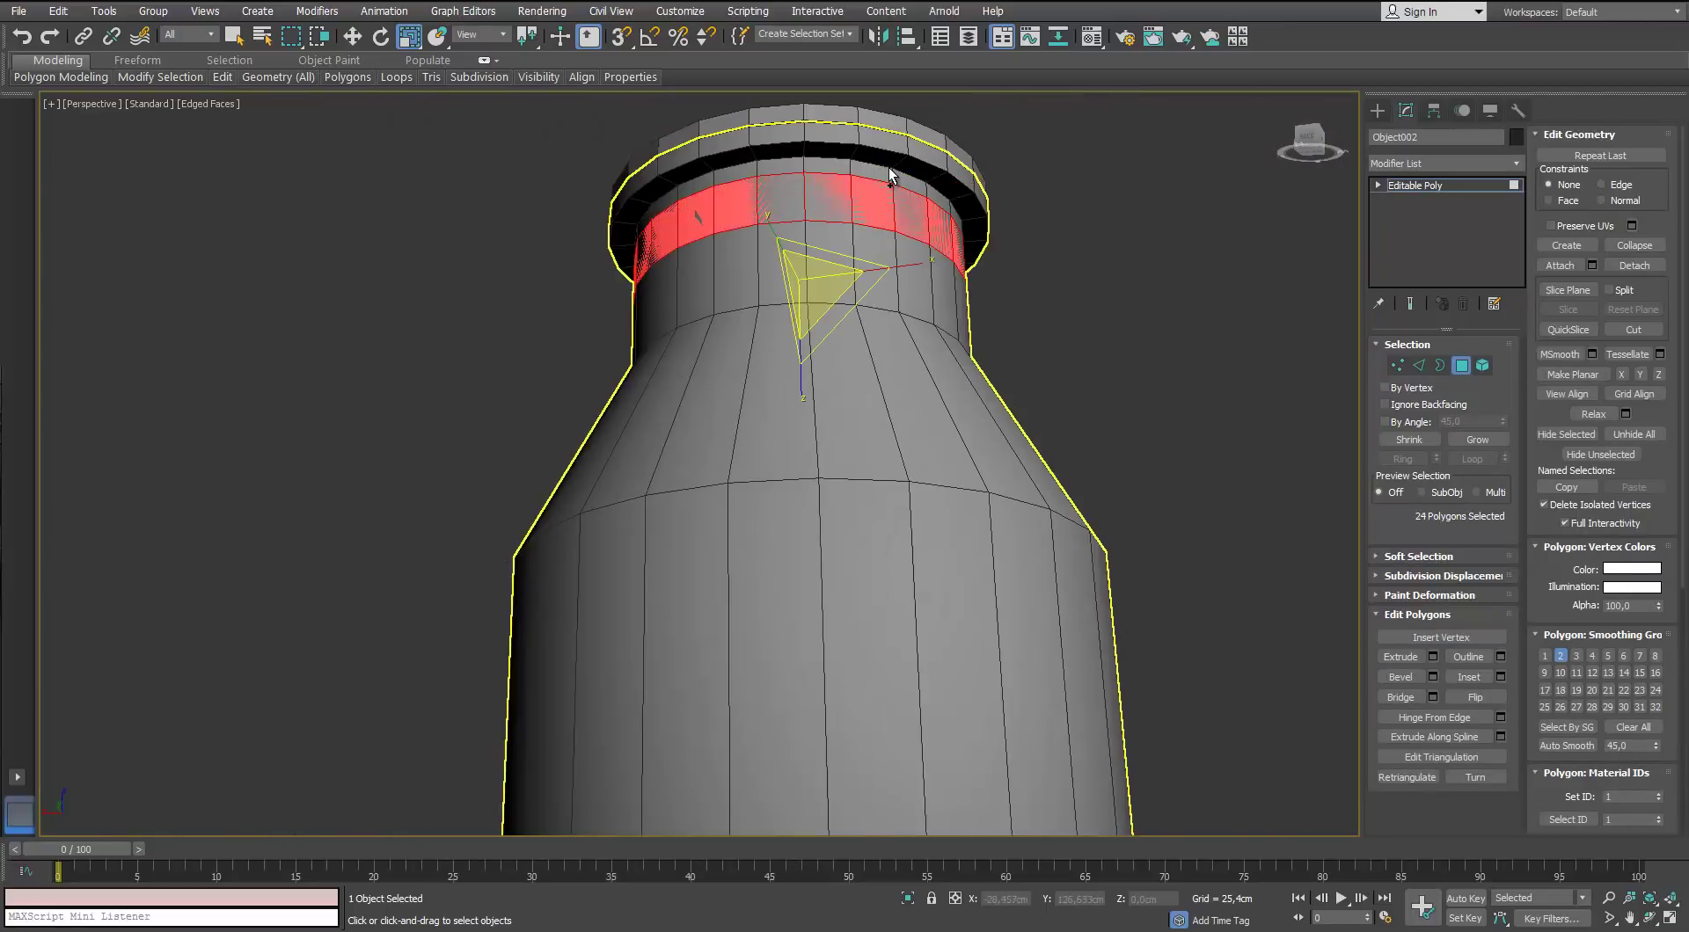
Select the full ring of 24 vertical edges around the neck band
{"action": "scroll", "coordinate": [888, 167], "scroll_direction": "up", "scroll_amount": 3}
{"action": "left_click", "coordinate": [1418, 367]}
{"action": "left_click", "coordinate": [768, 341]}
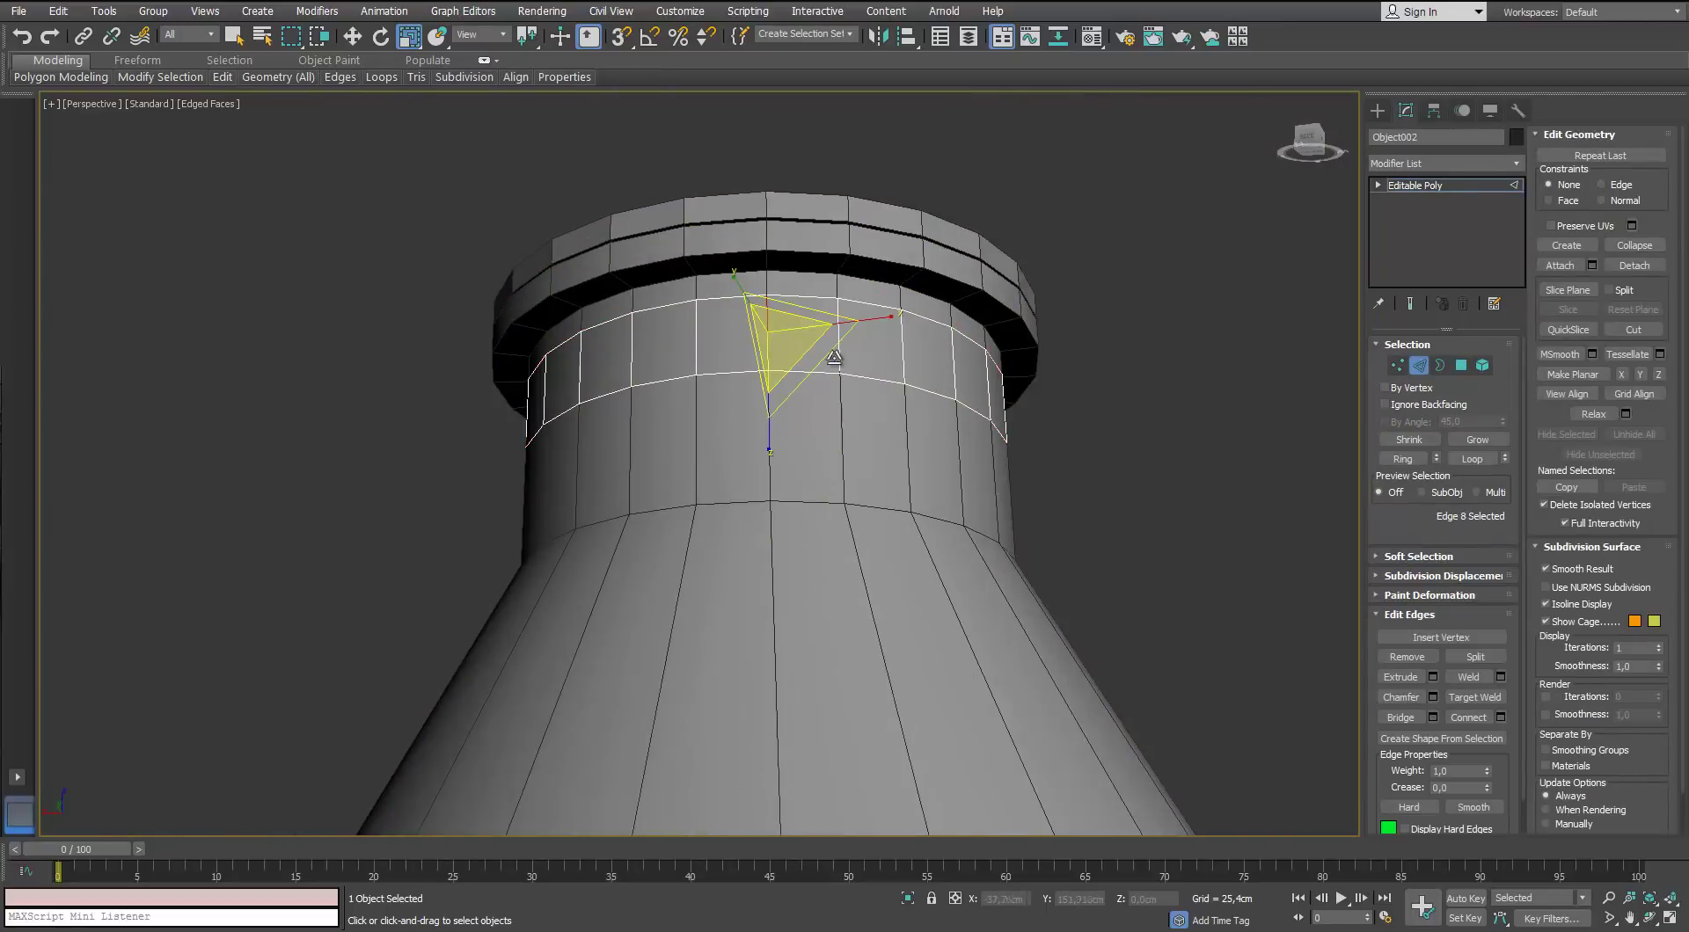
{"action": "left_click", "coordinate": [836, 356], "text": "shift"}
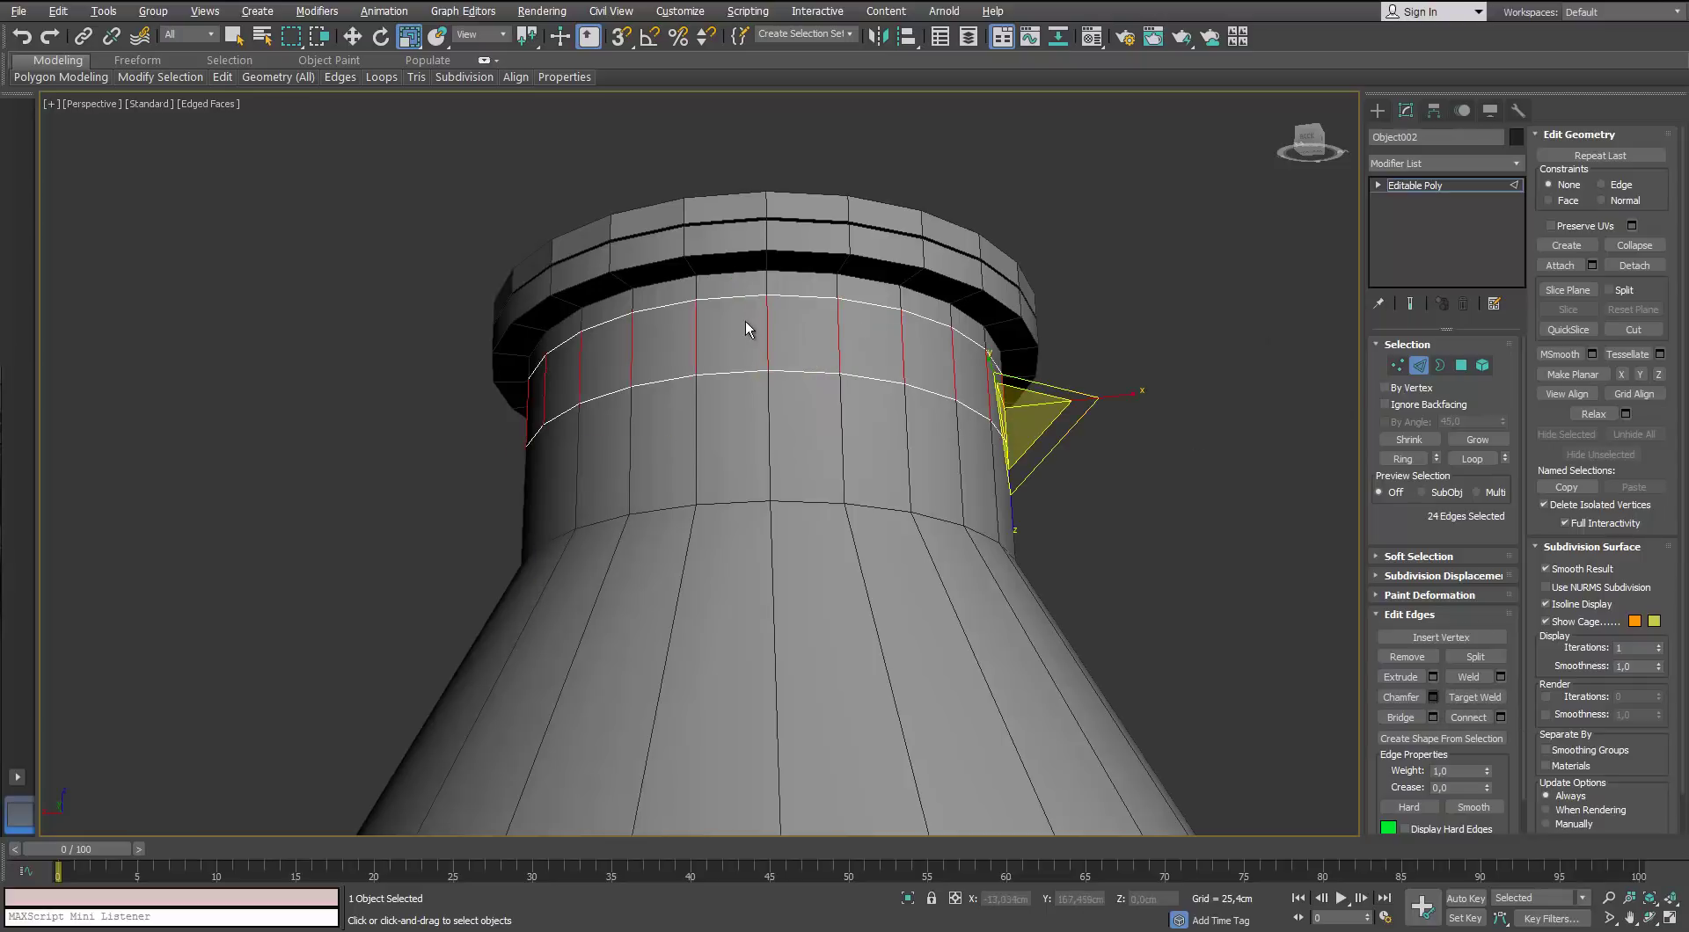
{"action": "middle_click_drag", "start_coordinate": [746, 322], "coordinate": [720, 383]}
{"action": "right_click", "coordinate": [714, 498]}
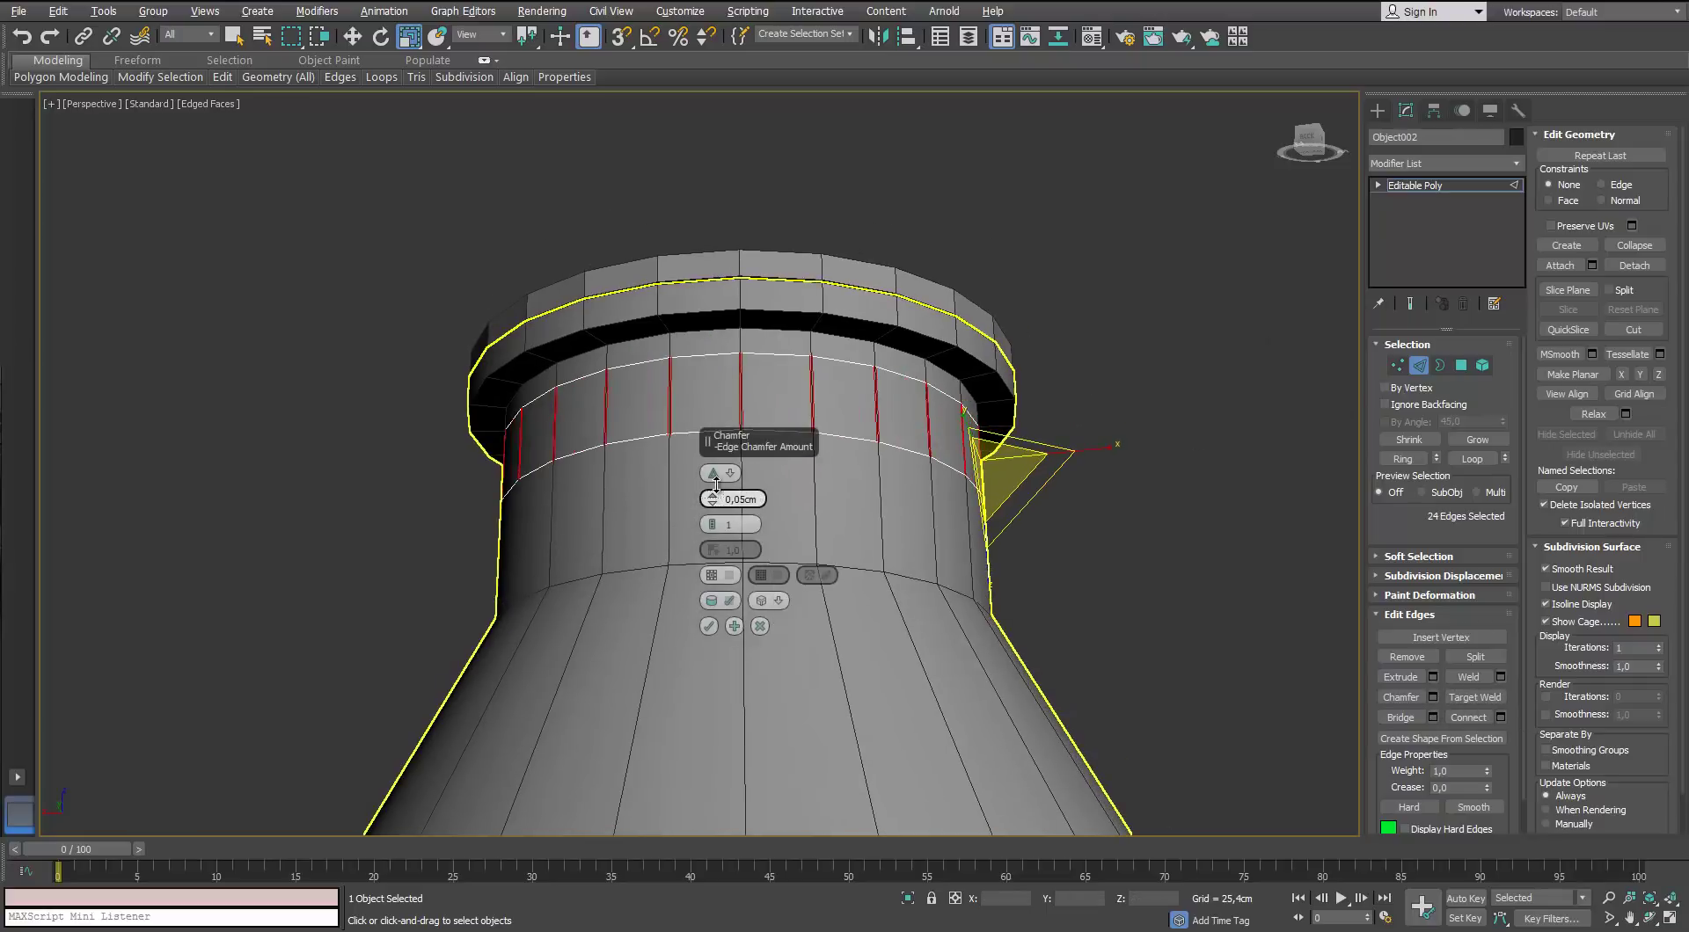
{"action": "left_click_drag", "start_coordinate": [716, 485], "coordinate": [717, 482]}
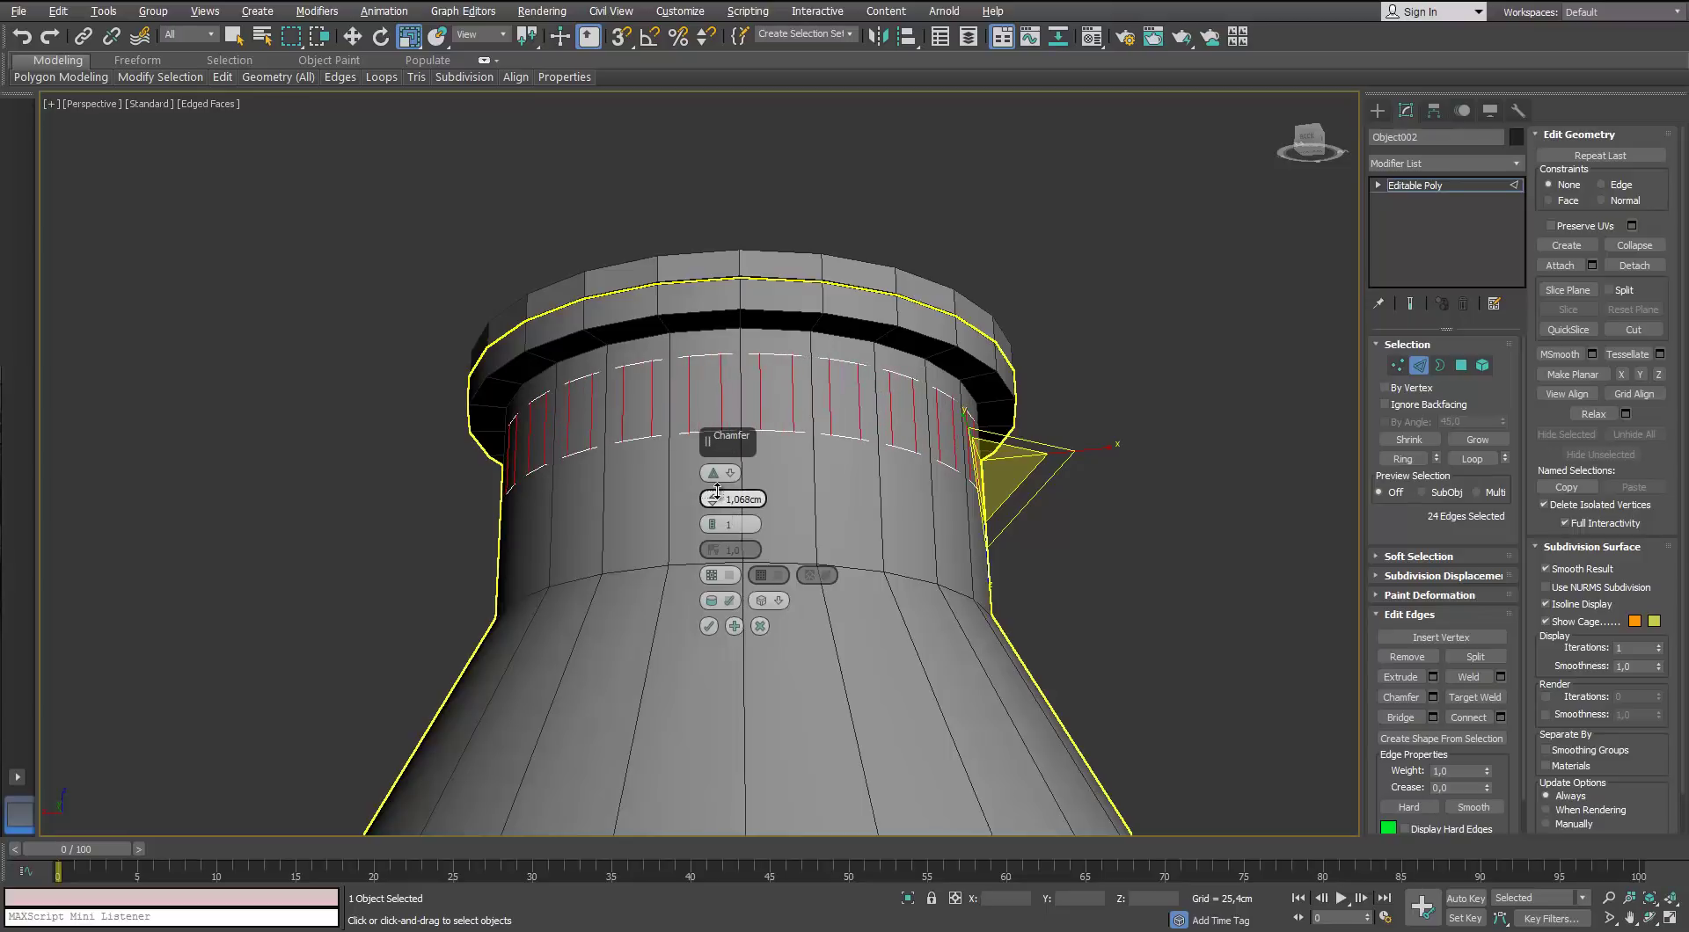
{"action": "left_click", "coordinate": [712, 523]}
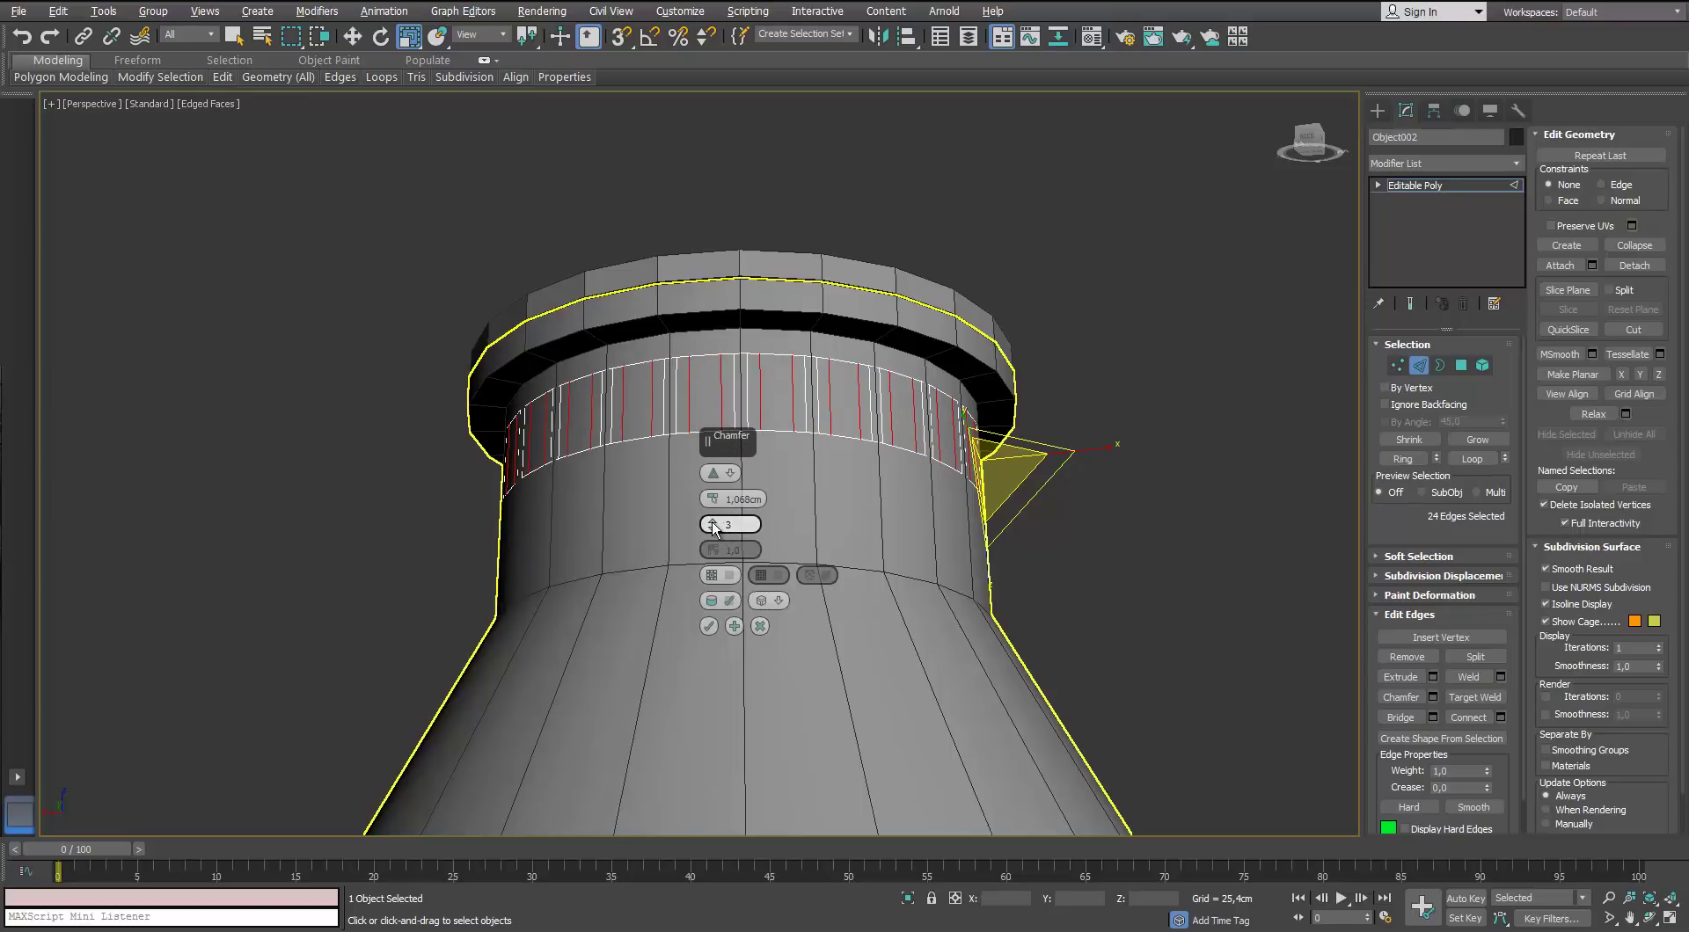
{"action": "left_click", "coordinate": [712, 531]}
{"action": "middle_click_drag", "start_coordinate": [730, 401], "coordinate": [738, 480], "text": "alt"}
{"action": "left_click", "coordinate": [760, 627]}
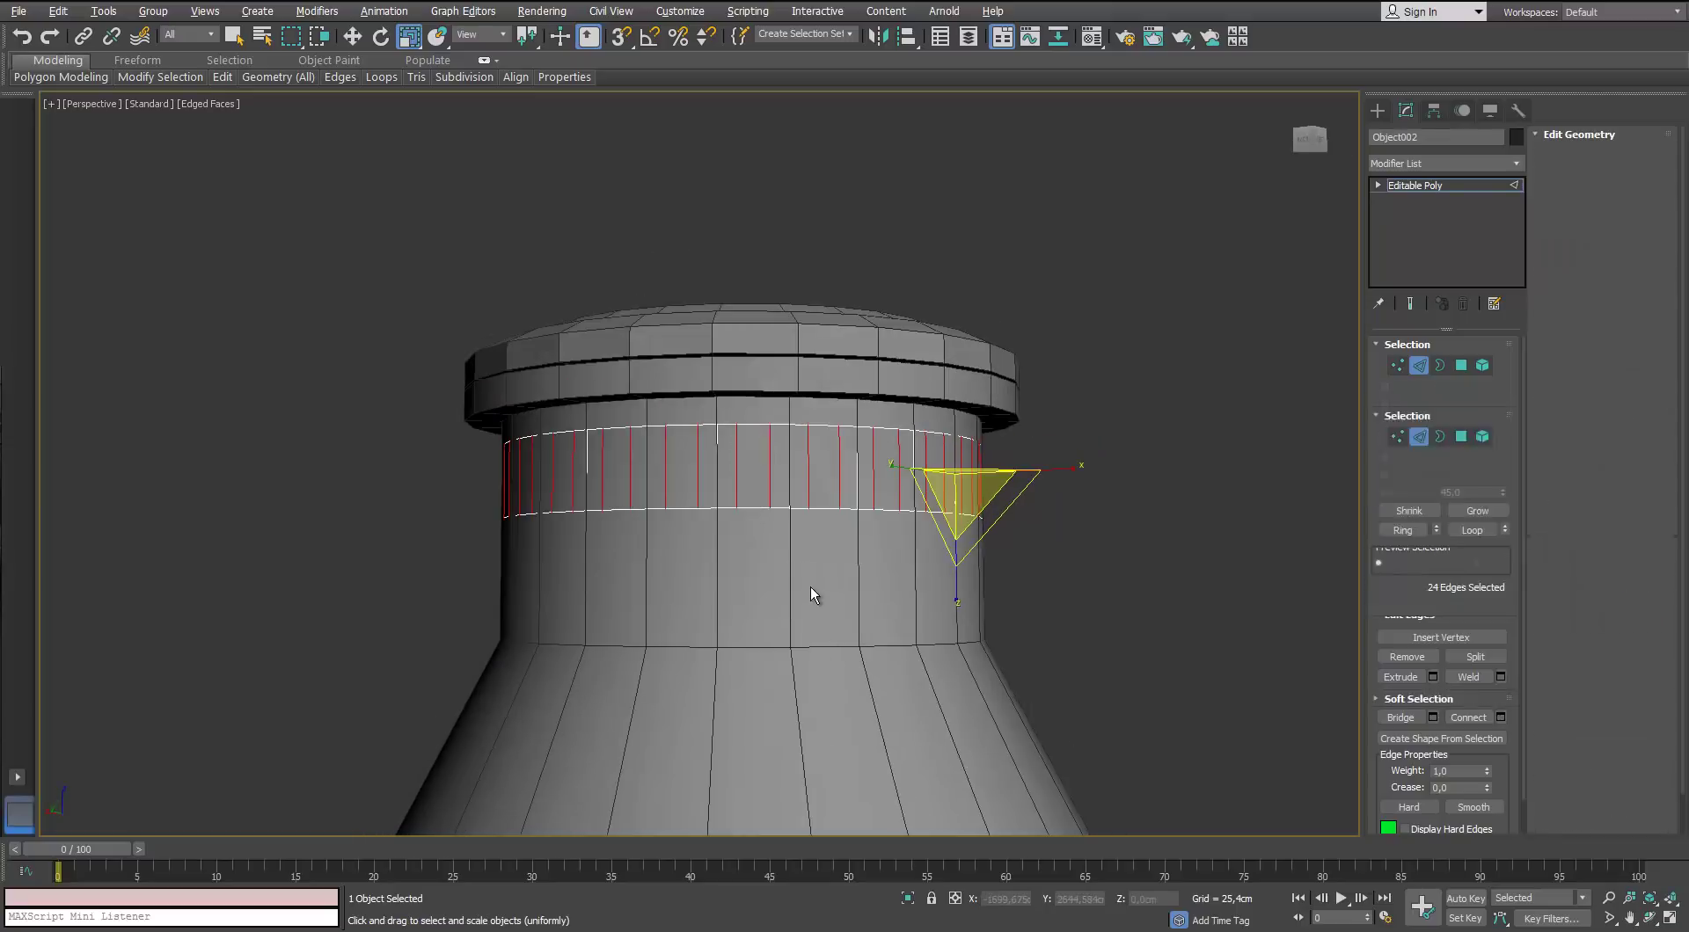
Isolate the neck band and chamfer its selected vertical edges by 1.318 cm with 3 segments
{"action": "left_click", "coordinate": [908, 898]}
{"action": "middle_click_drag", "start_coordinate": [784, 622], "coordinate": [778, 533], "text": "alt"}
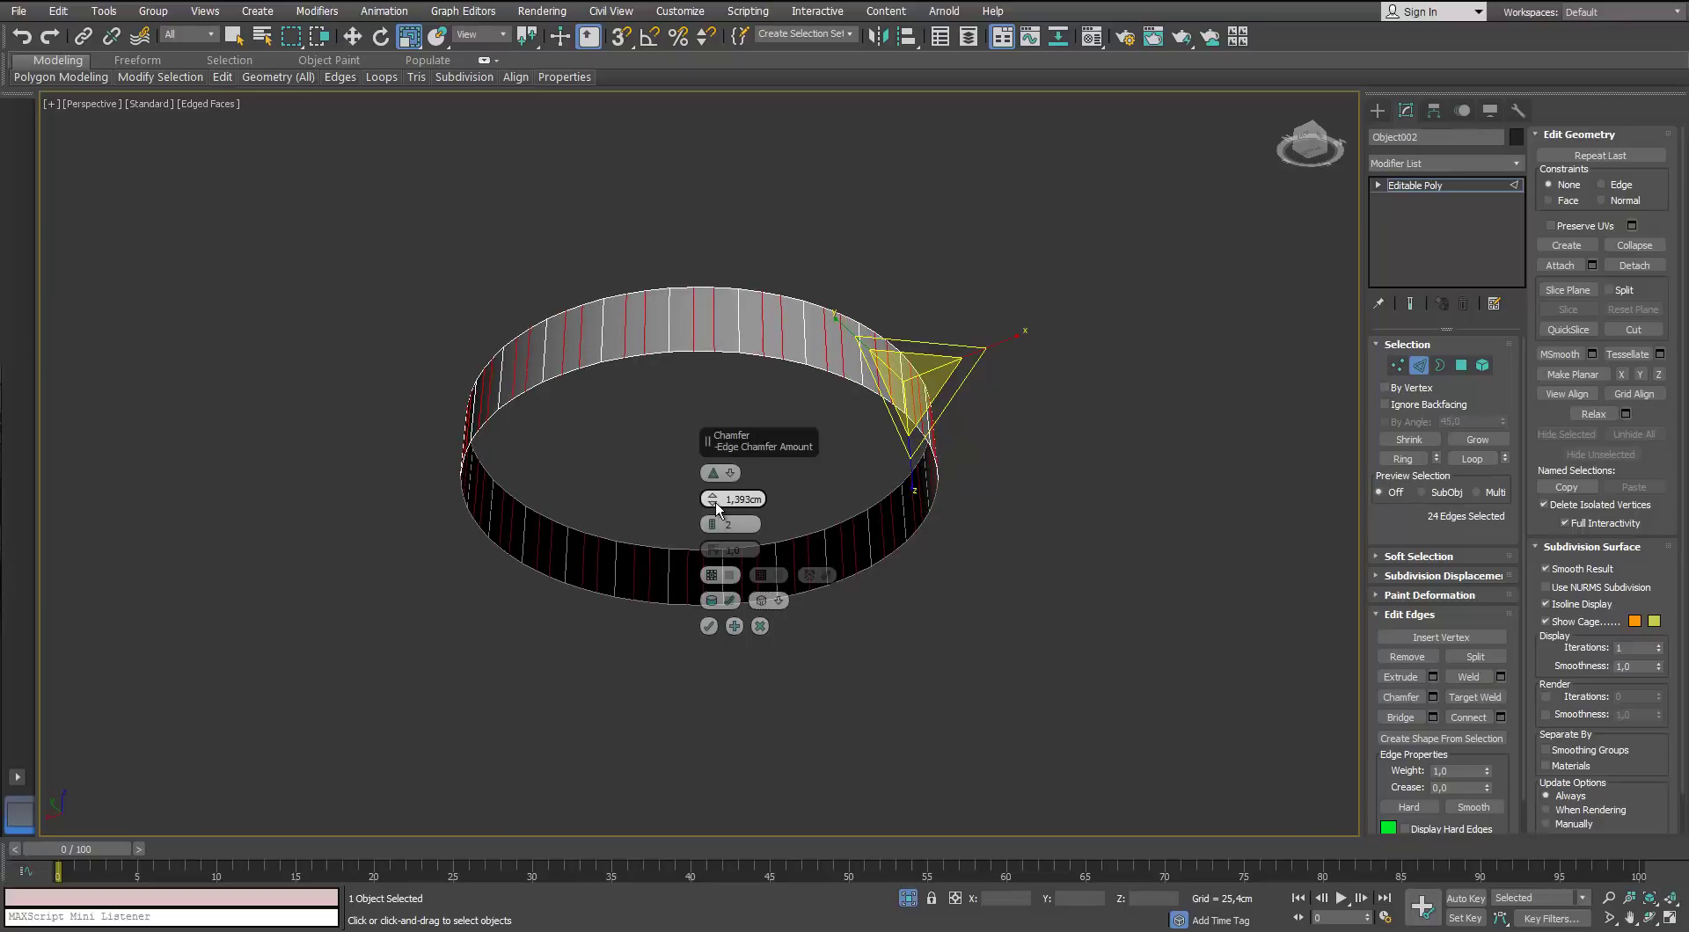
{"action": "left_click", "coordinate": [714, 522]}
{"action": "left_click", "coordinate": [713, 502]}
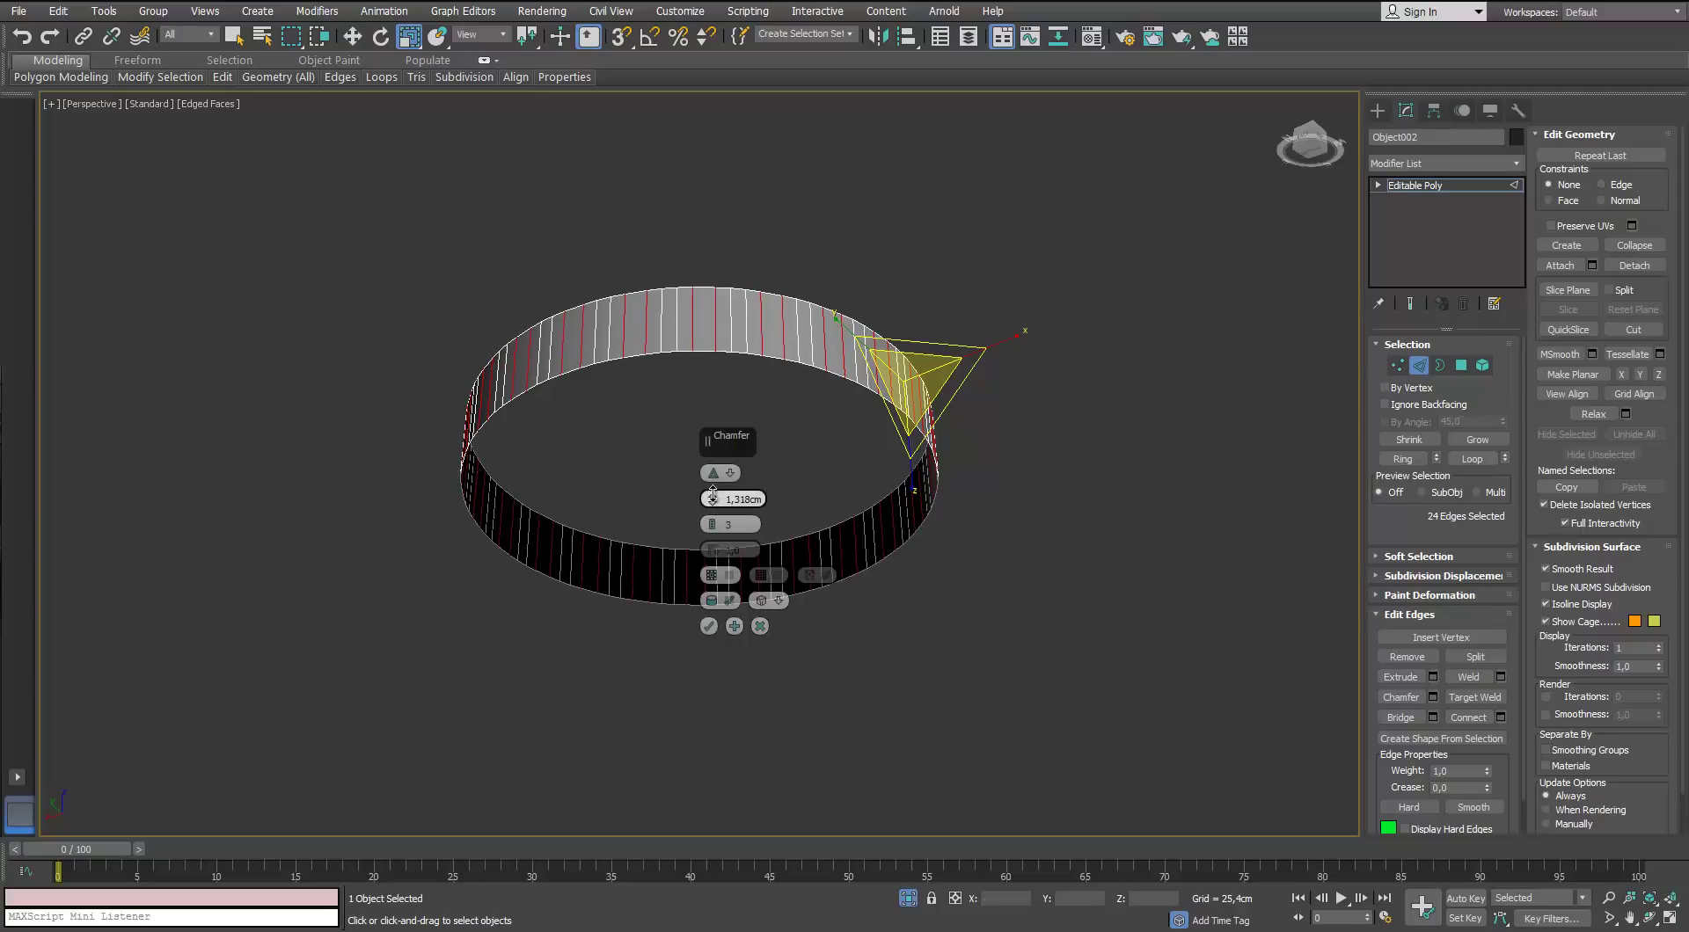
{"action": "left_click", "coordinate": [709, 626]}
Select every second polygon around the entire neck band, 48 polygons in all
{"action": "left_click", "coordinate": [1461, 366]}
{"action": "key", "text": "ctrl+a"}
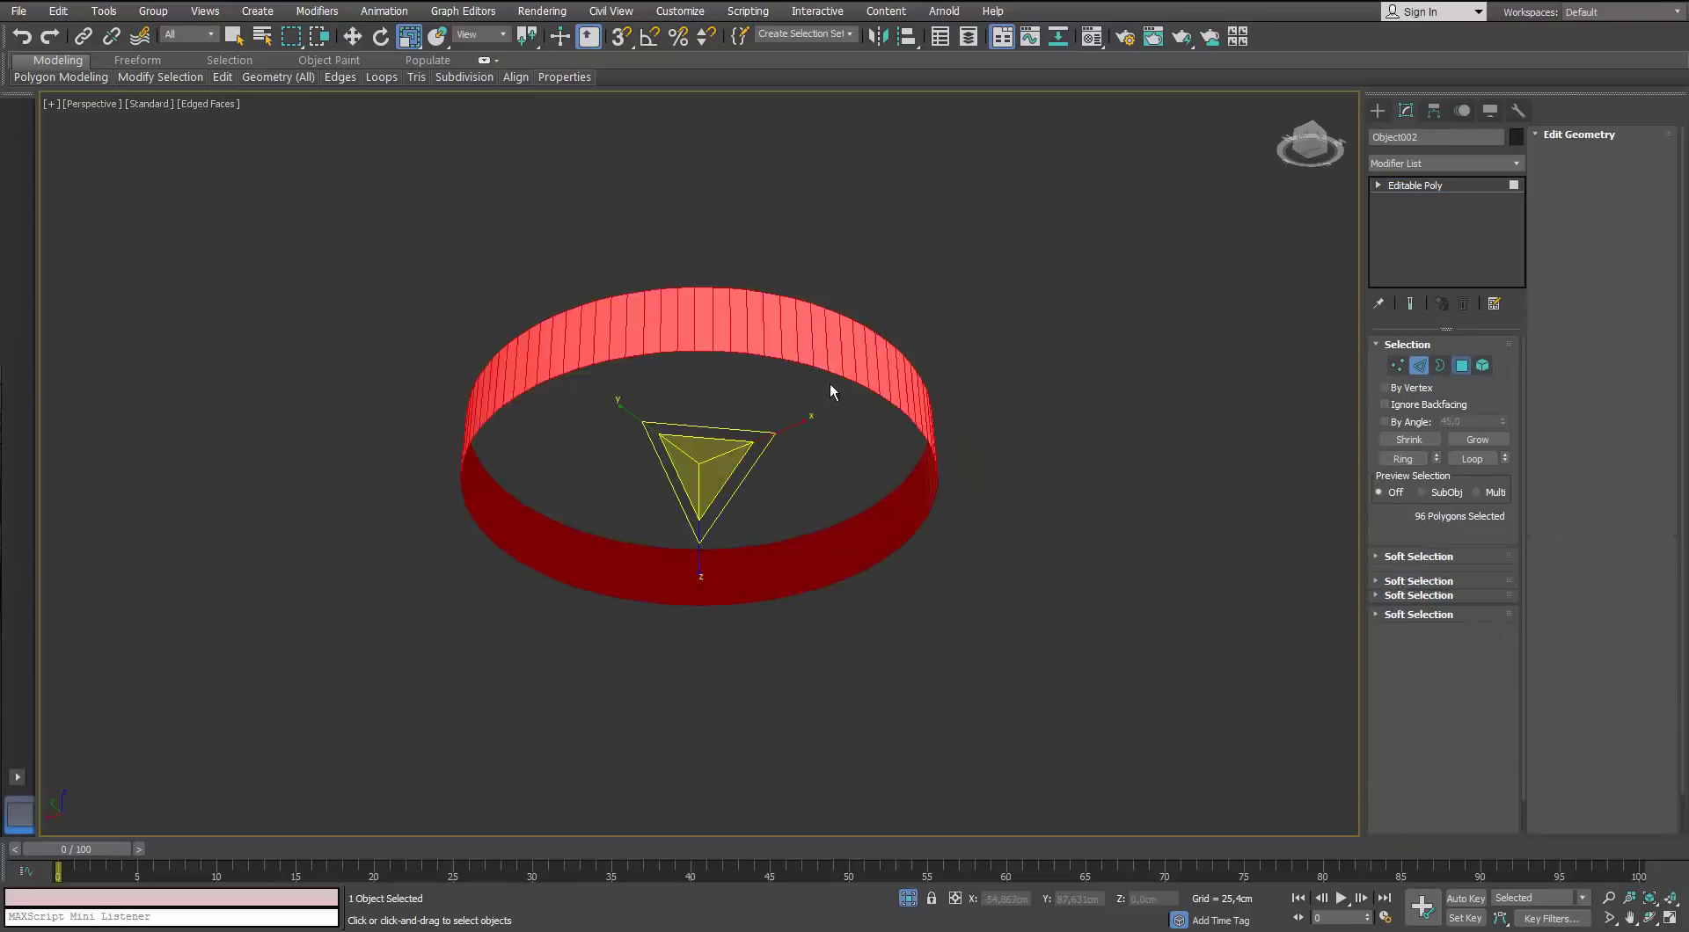
{"action": "scroll", "coordinate": [853, 524], "scroll_direction": "up", "scroll_amount": 4}
{"action": "left_click", "coordinate": [767, 559]}
{"action": "key", "text": "w"}
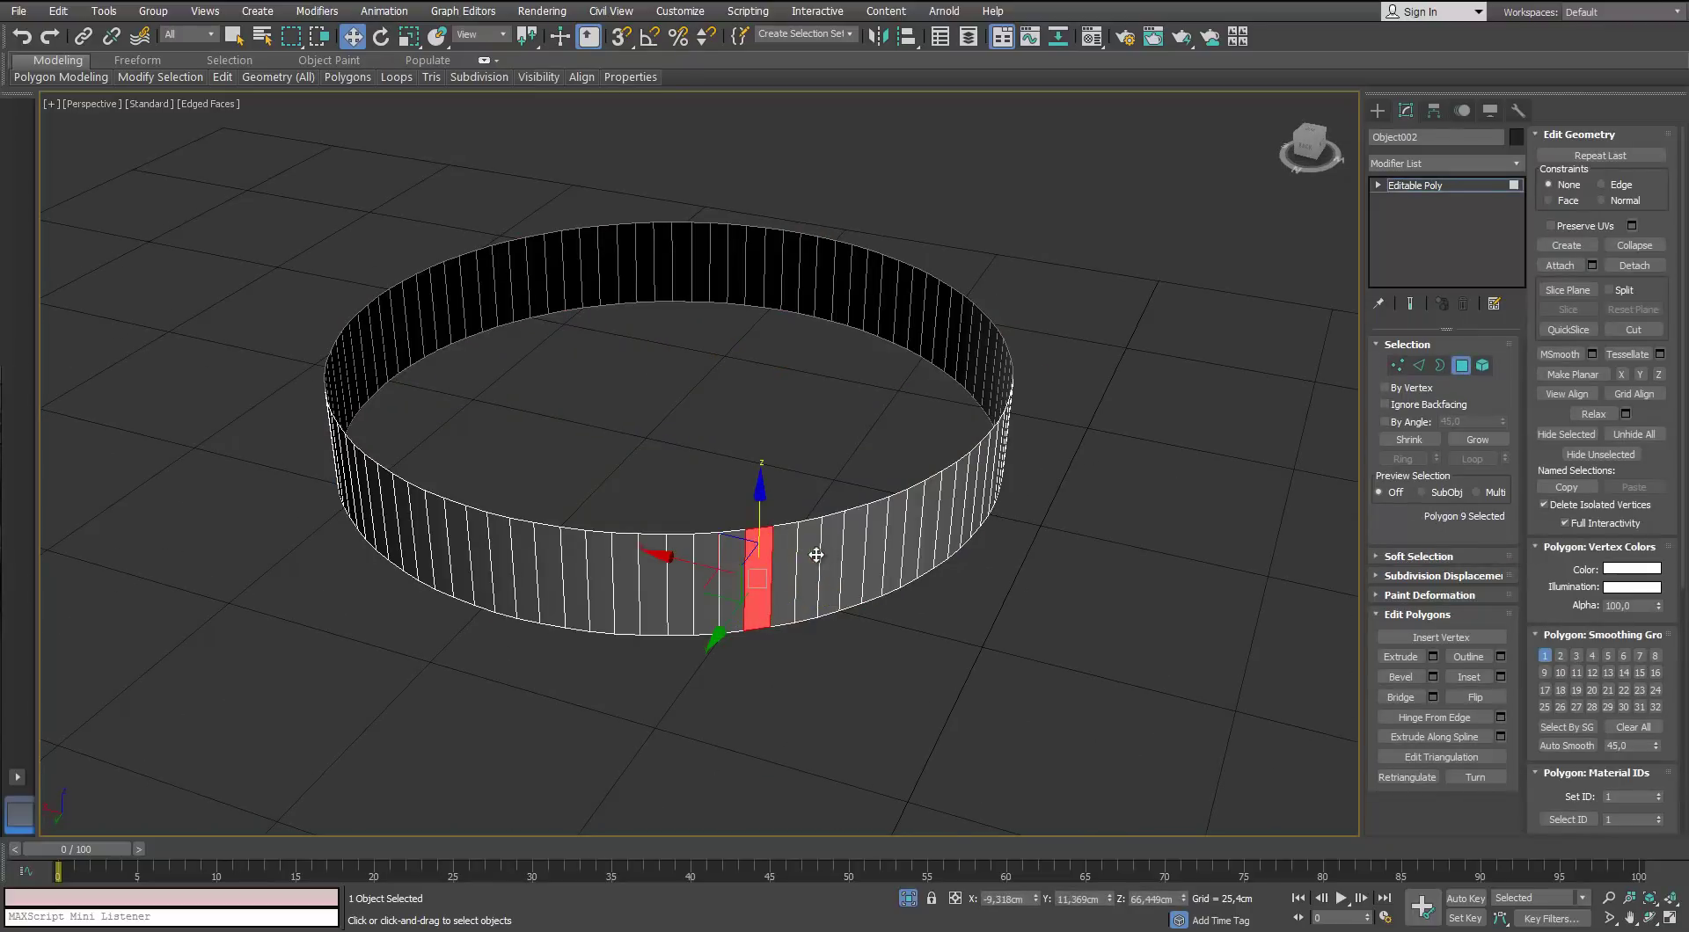
{"action": "left_click", "coordinate": [810, 576], "text": "ctrl"}
{"action": "left_click", "coordinate": [850, 567], "text": "ctrl"}
{"action": "left_click", "coordinate": [895, 559], "text": "ctrl"}
{"action": "middle_click_drag", "start_coordinate": [880, 555], "coordinate": [757, 538]}
{"action": "left_click", "coordinate": [980, 565], "text": "ctrl"}
{"action": "left_click", "coordinate": [977, 560], "text": "ctrl"}
{"action": "left_click", "coordinate": [959, 556], "text": "ctrl"}
{"action": "left_click", "coordinate": [1008, 540], "text": "ctrl"}
{"action": "left_click", "coordinate": [1054, 531], "text": "ctrl"}
{"action": "middle_click_drag", "start_coordinate": [757, 538], "coordinate": [705, 534], "text": "alt"}
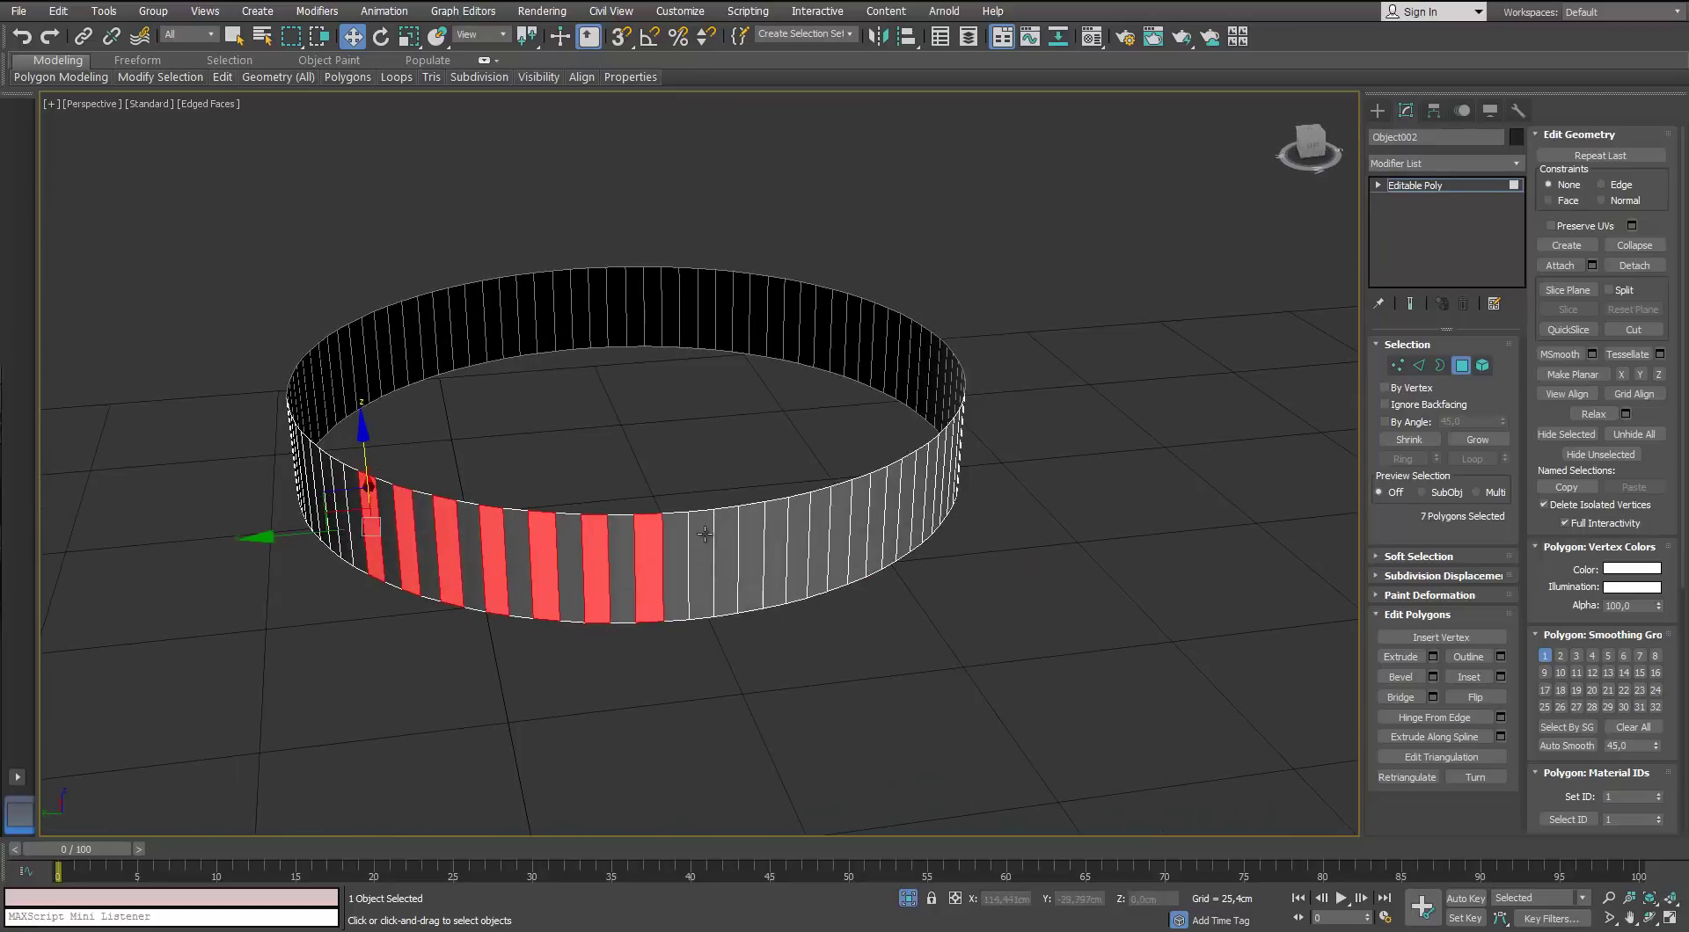
{"action": "left_click", "coordinate": [702, 537], "text": "ctrl"}
{"action": "left_click", "coordinate": [751, 527], "text": "ctrl"}
{"action": "left_click", "coordinate": [849, 507], "text": "ctrl"}
{"action": "left_click", "coordinate": [878, 507], "text": "ctrl"}
{"action": "scroll", "coordinate": [880, 506], "scroll_direction": "down", "scroll_amount": 3}
{"action": "middle_click_drag", "start_coordinate": [959, 488], "coordinate": [862, 482], "text": "alt"}
{"action": "middle_click_drag", "start_coordinate": [862, 482], "coordinate": [652, 483]}
{"action": "left_click", "coordinate": [651, 483], "text": "ctrl"}
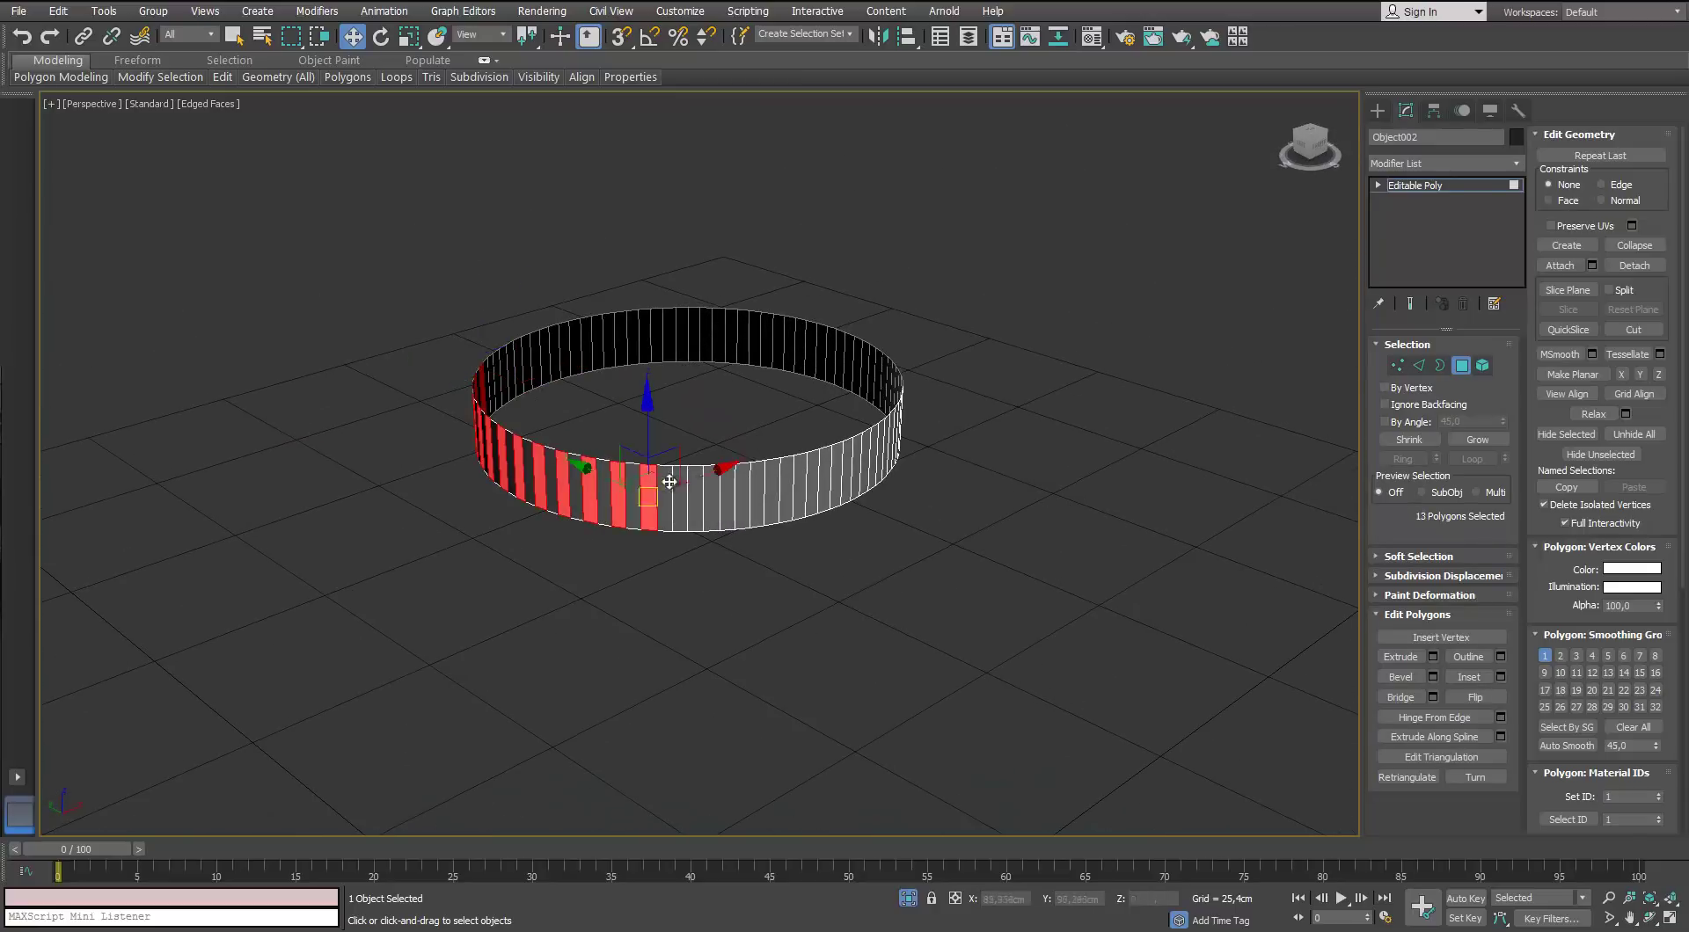
{"action": "left_click", "coordinate": [768, 475], "text": "ctrl"}
{"action": "middle_click_drag", "start_coordinate": [768, 475], "coordinate": [828, 489], "text": "alt"}
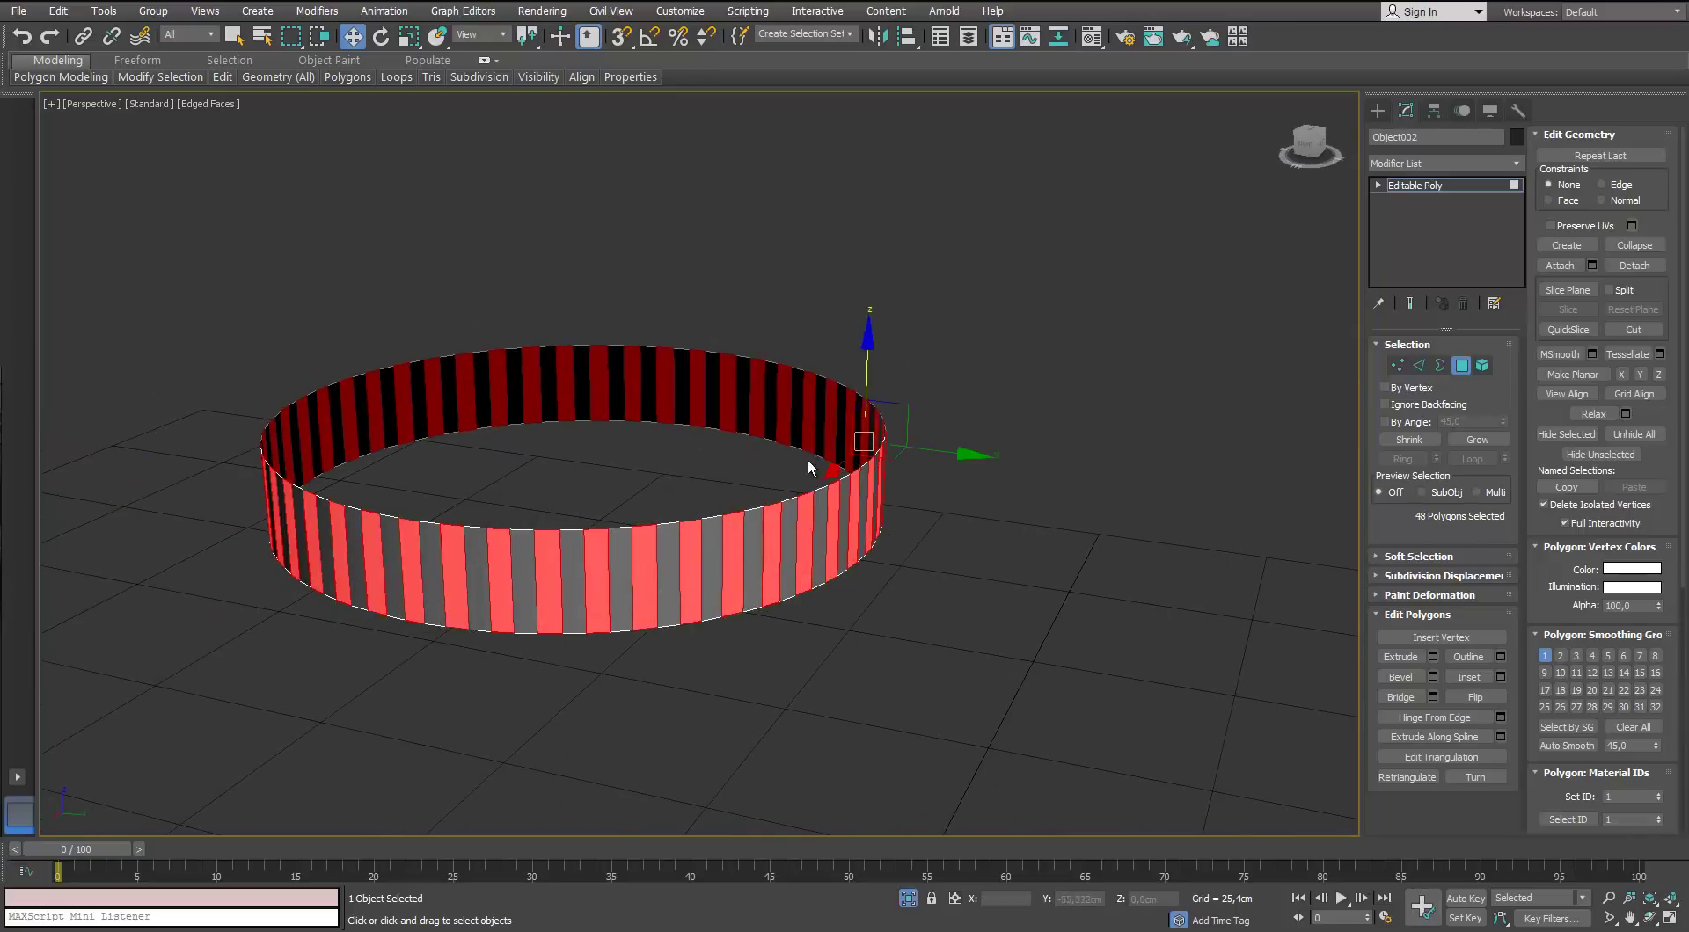
Start beveling the selected band polygons with a height of 0.74 cm and an outline of -0.012 cm
{"action": "scroll", "coordinate": [808, 461], "scroll_direction": "down", "scroll_amount": 1}
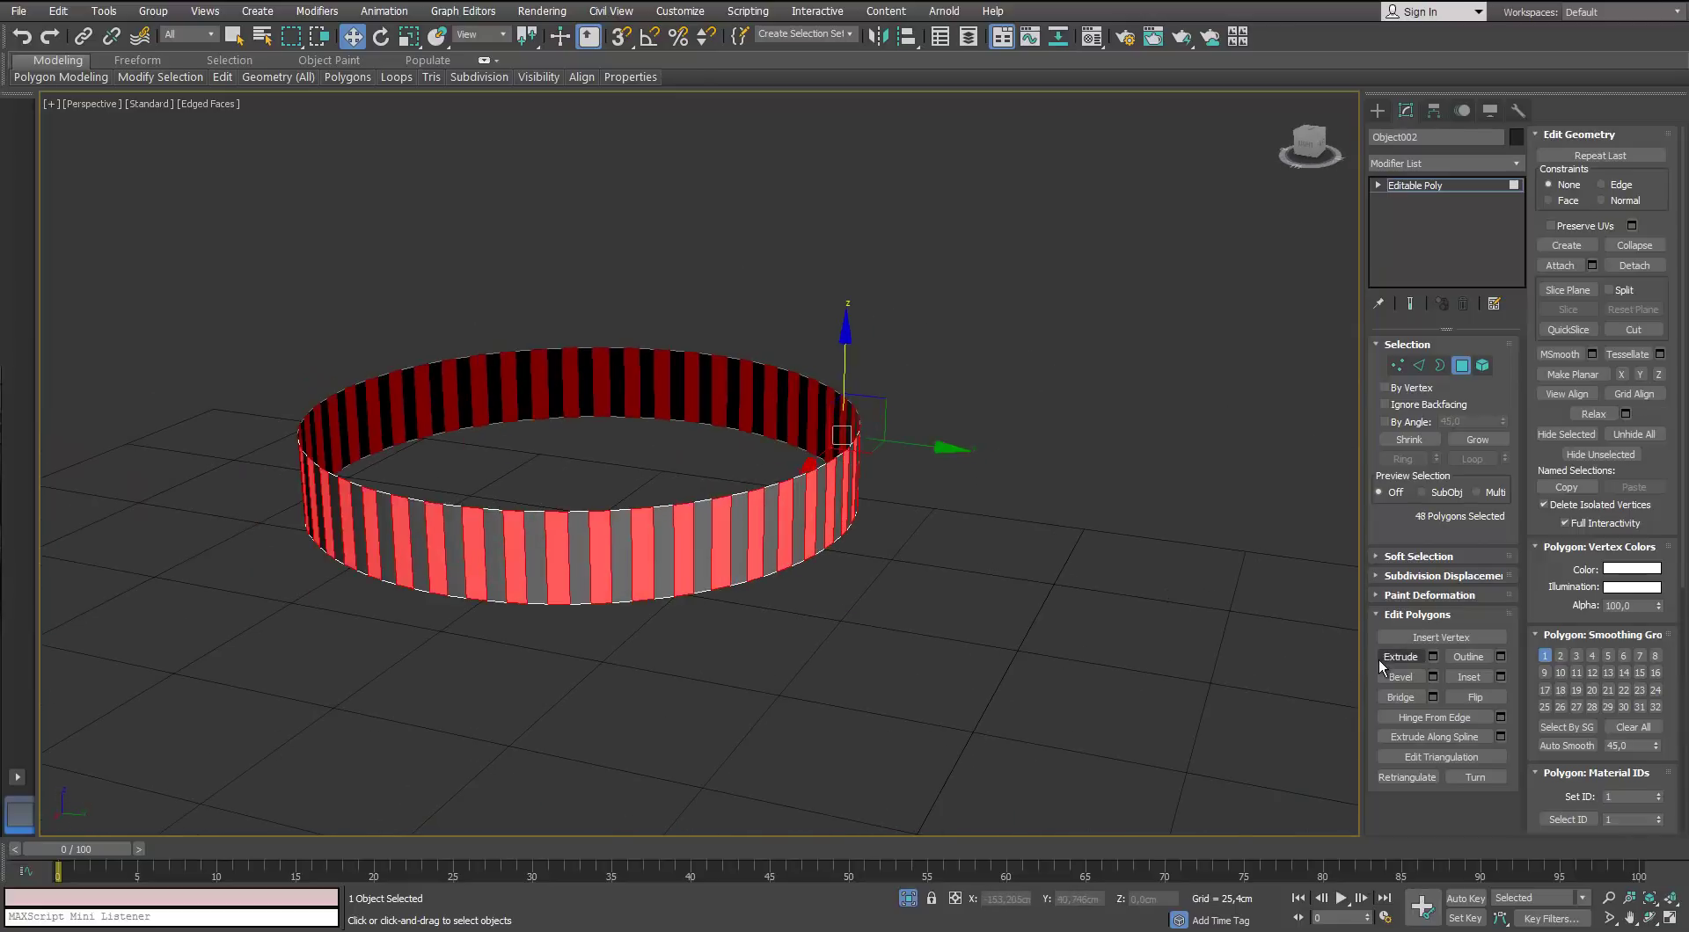
{"action": "left_click", "coordinate": [1434, 678]}
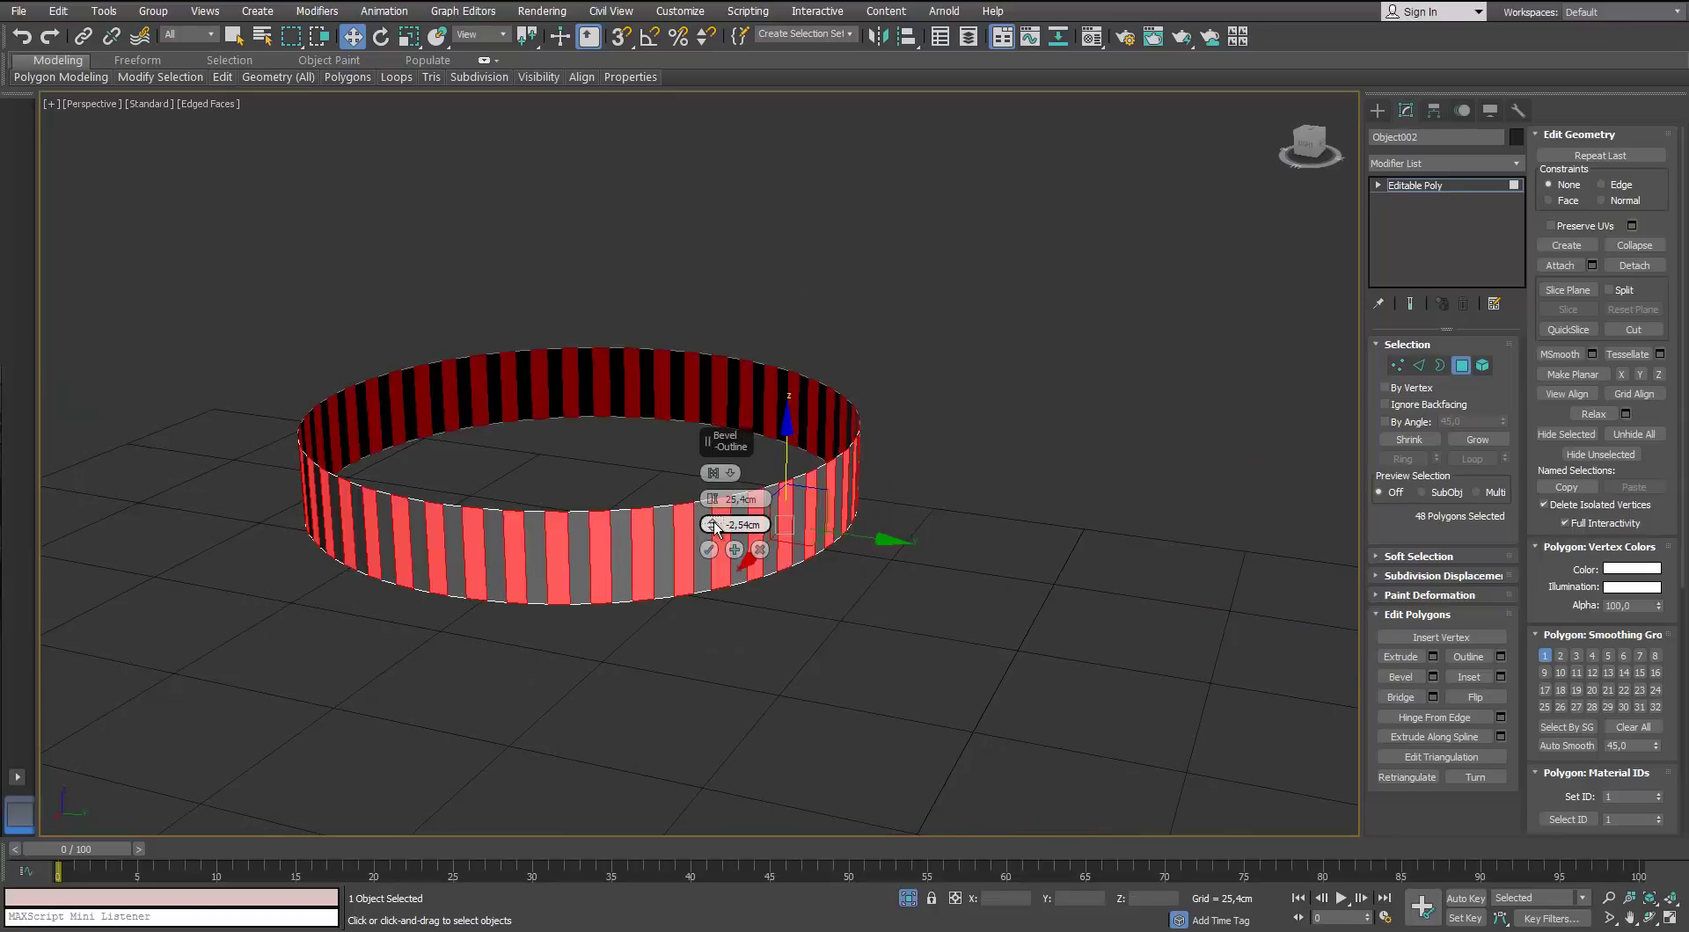
{"action": "left_click_drag", "start_coordinate": [715, 528], "coordinate": [709, 488]}
{"action": "scroll", "coordinate": [546, 536], "scroll_direction": "up", "scroll_amount": 4}
{"action": "middle_click_drag", "start_coordinate": [709, 488], "coordinate": [690, 537], "text": "alt"}
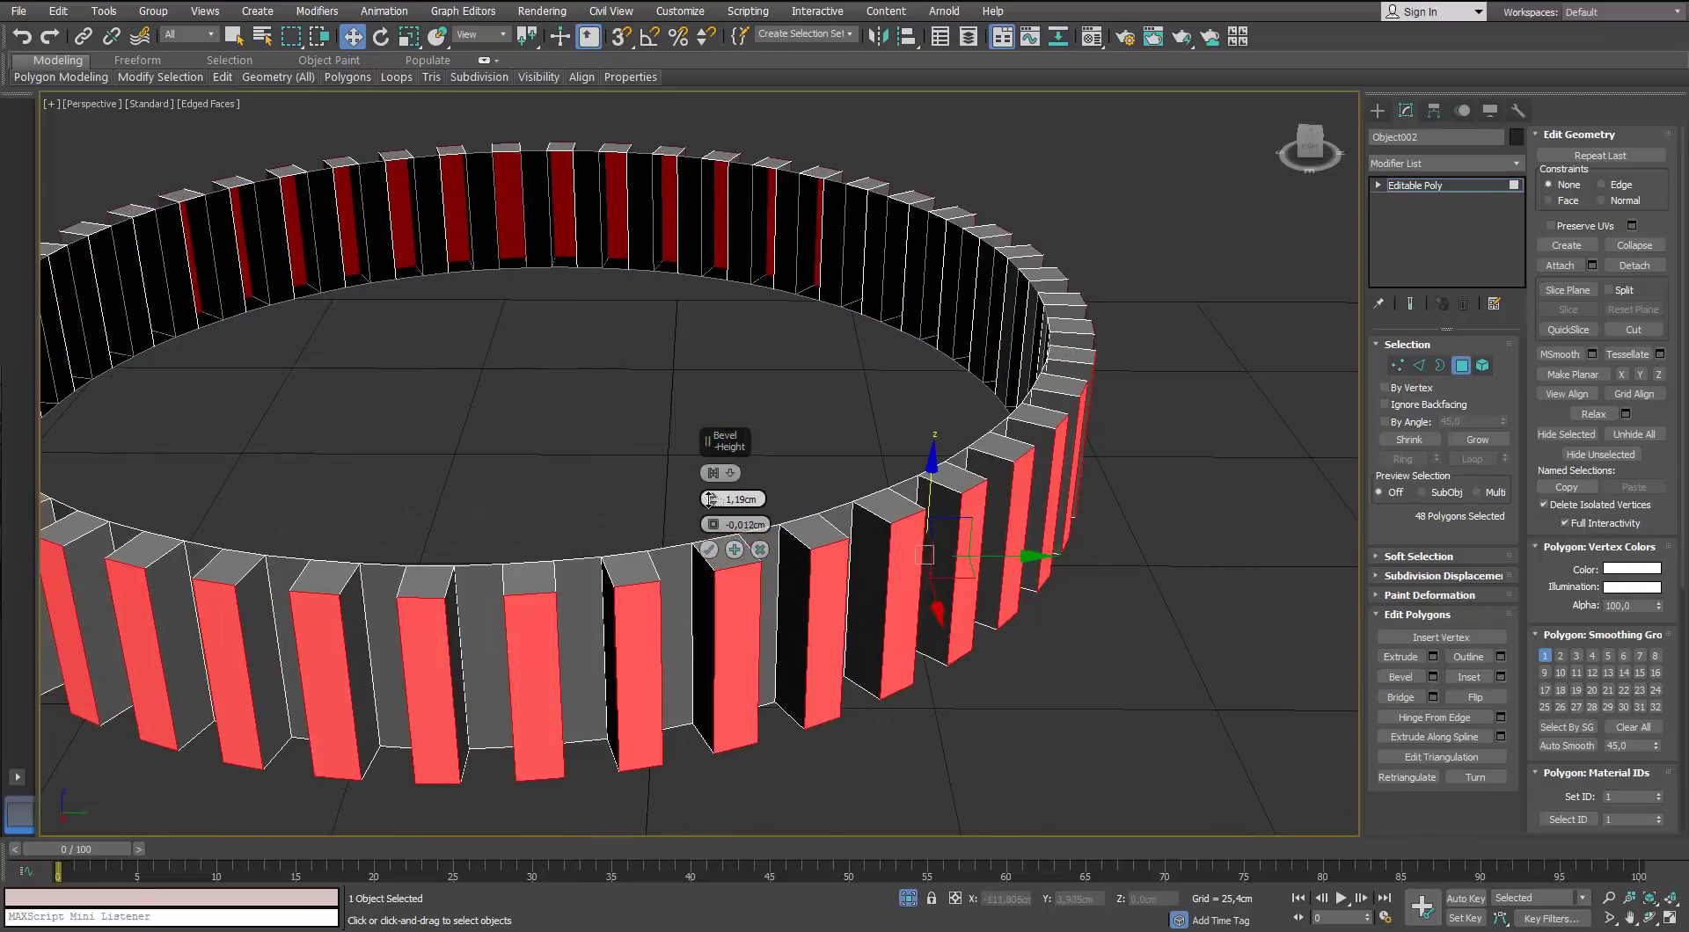
{"action": "left_click_drag", "start_coordinate": [710, 499], "coordinate": [709, 504]}
End the isolation and finish the bevel with a height of 0.2 cm and an outline of -0.212 cm
{"action": "left_click", "coordinate": [908, 897]}
{"action": "middle_click_drag", "start_coordinate": [683, 452], "coordinate": [584, 531], "text": "alt"}
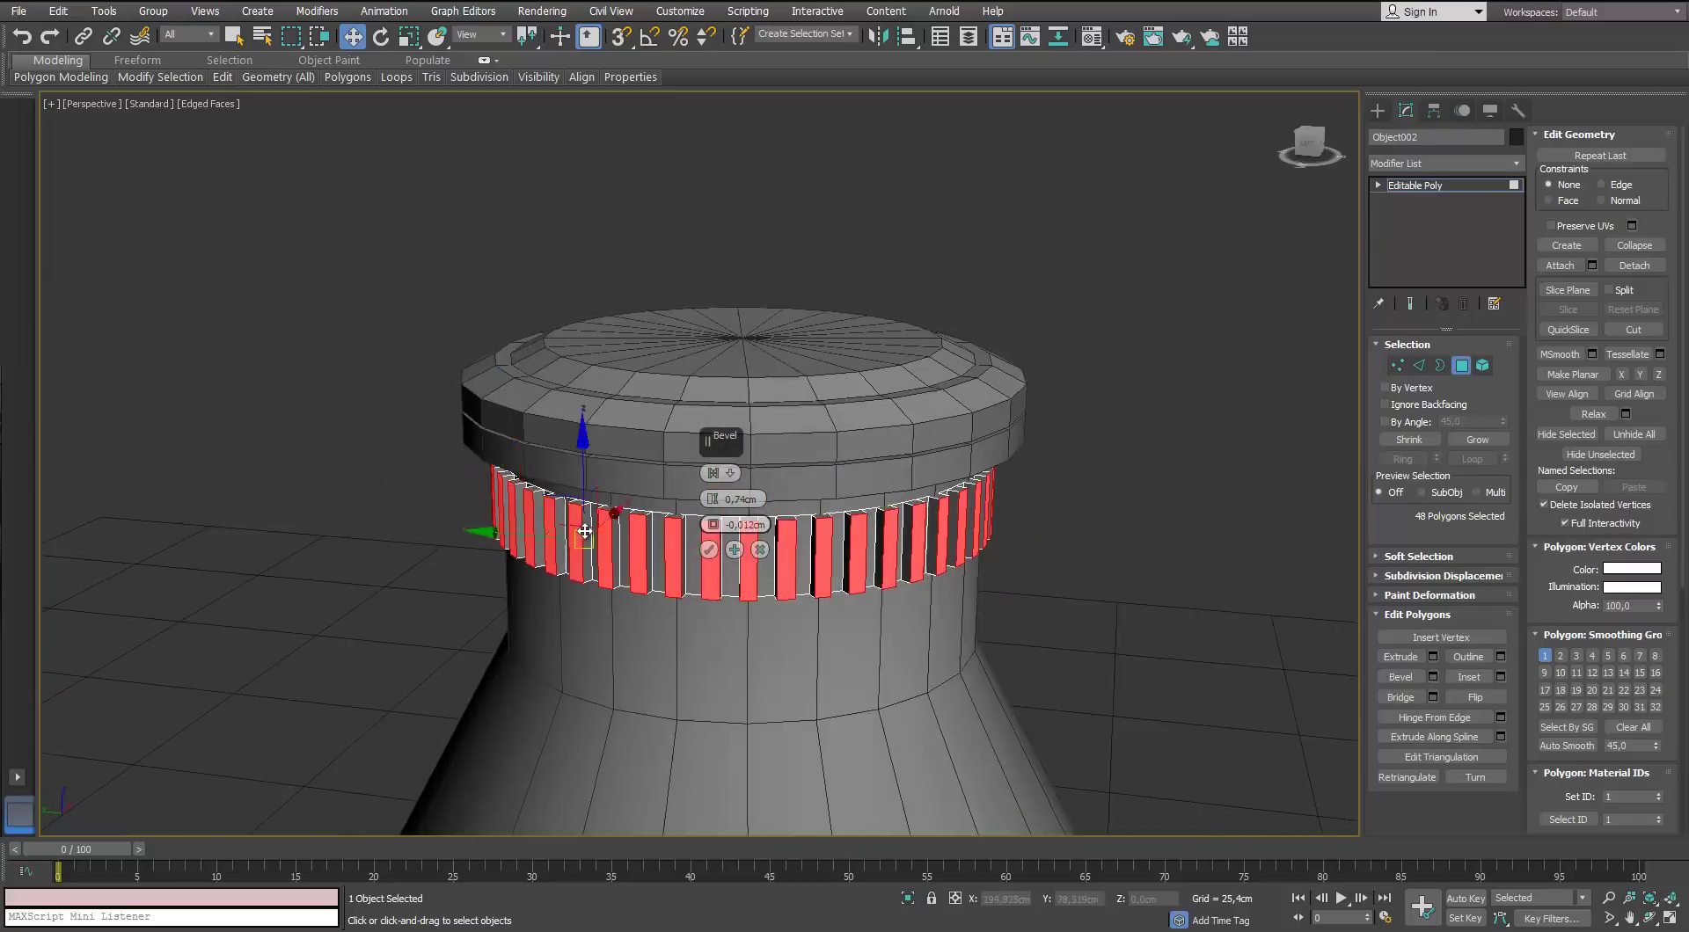
{"action": "scroll", "coordinate": [581, 526], "scroll_direction": "up", "scroll_amount": 5}
{"action": "left_click_drag", "start_coordinate": [713, 502], "coordinate": [715, 535]}
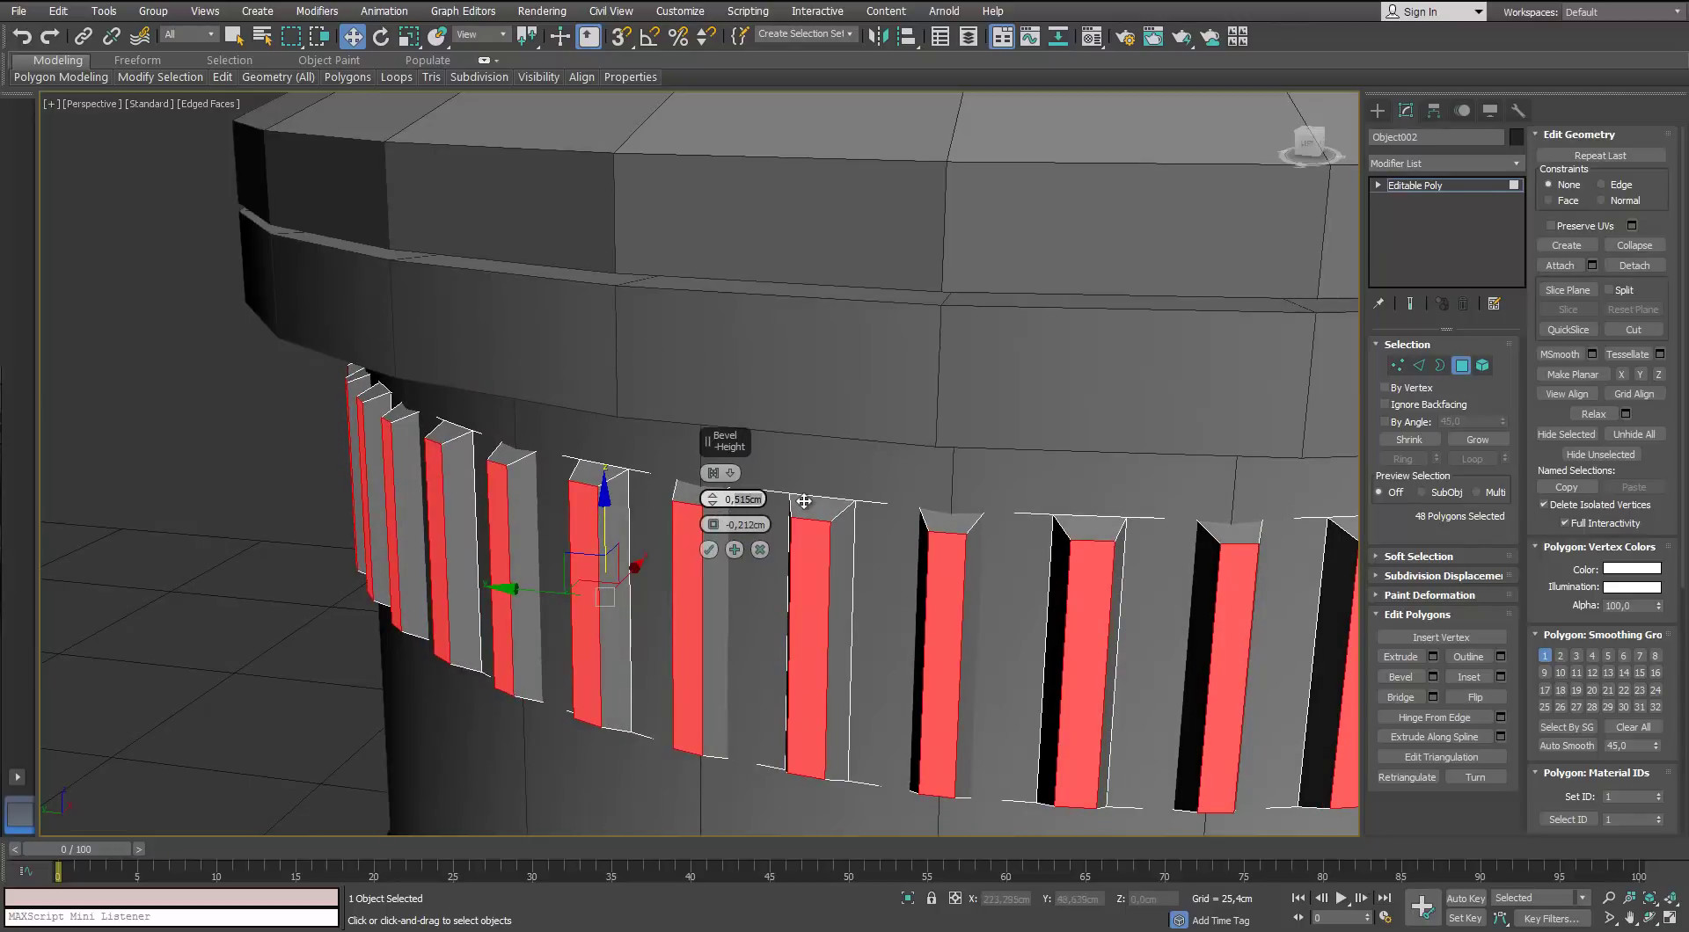
{"action": "type", "text": "2"}
{"action": "key", "text": "Return"}
{"action": "middle_click_drag", "start_coordinate": [575, 560], "coordinate": [594, 510], "text": "alt"}
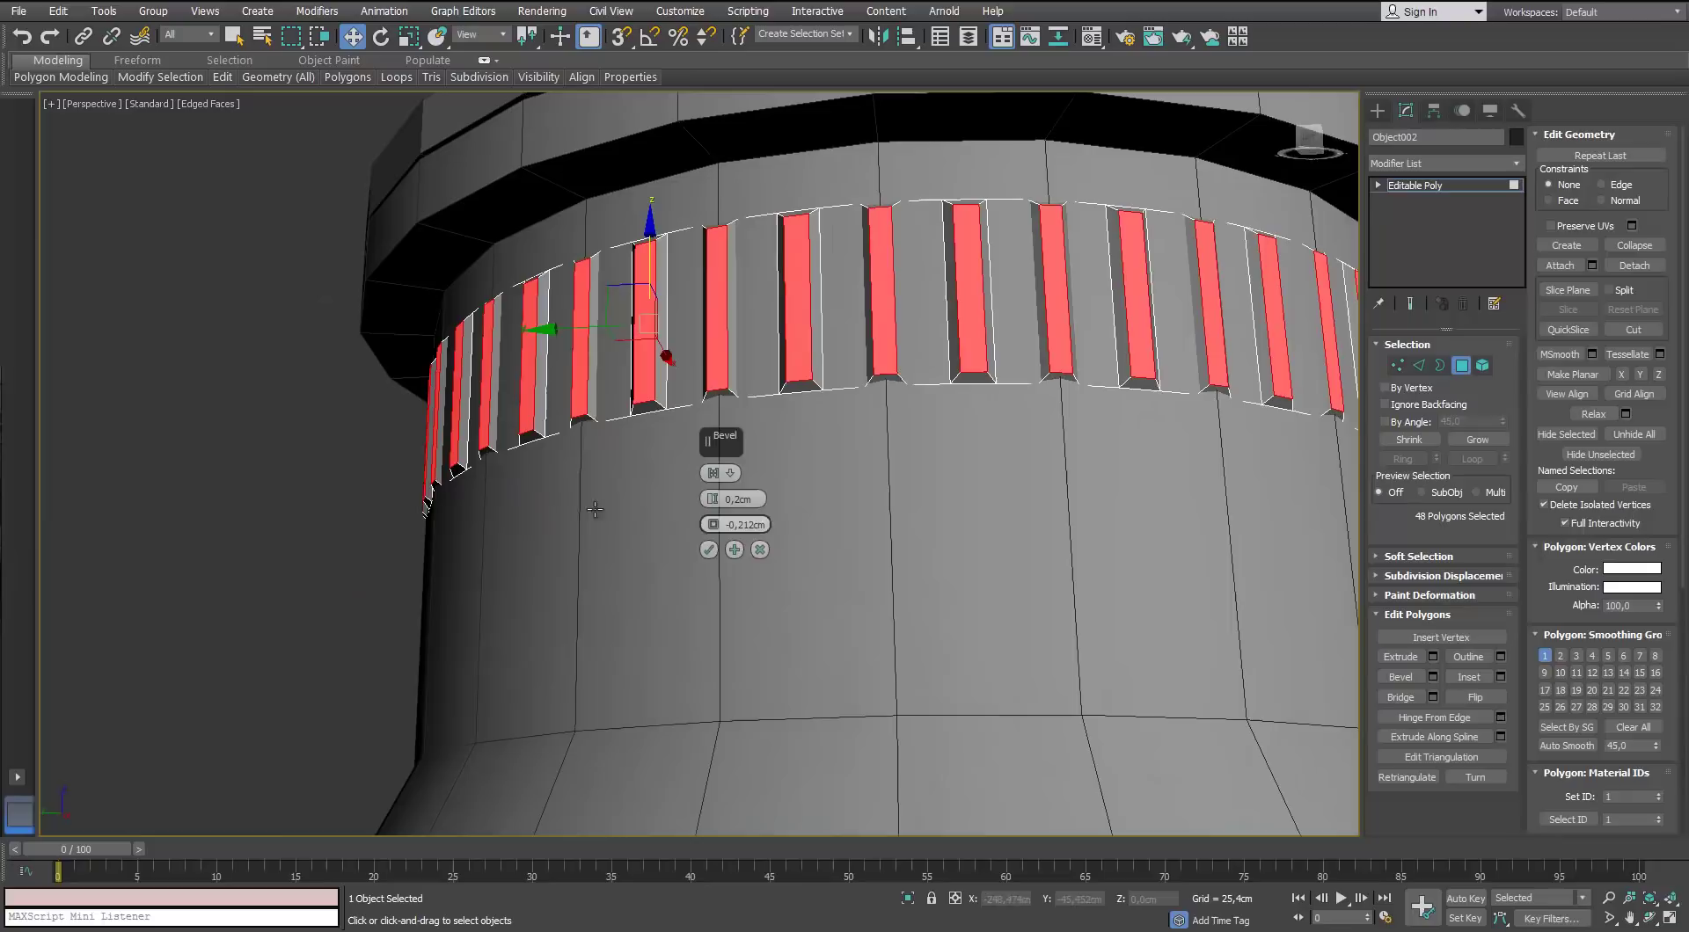
{"action": "left_click", "coordinate": [708, 550]}
Rotate the neck band's upper vertices about 13.84 degrees around Z to slant the ribs, then leave vertex editing and deselect the band
{"action": "scroll", "coordinate": [687, 524], "scroll_direction": "down", "scroll_amount": 8}
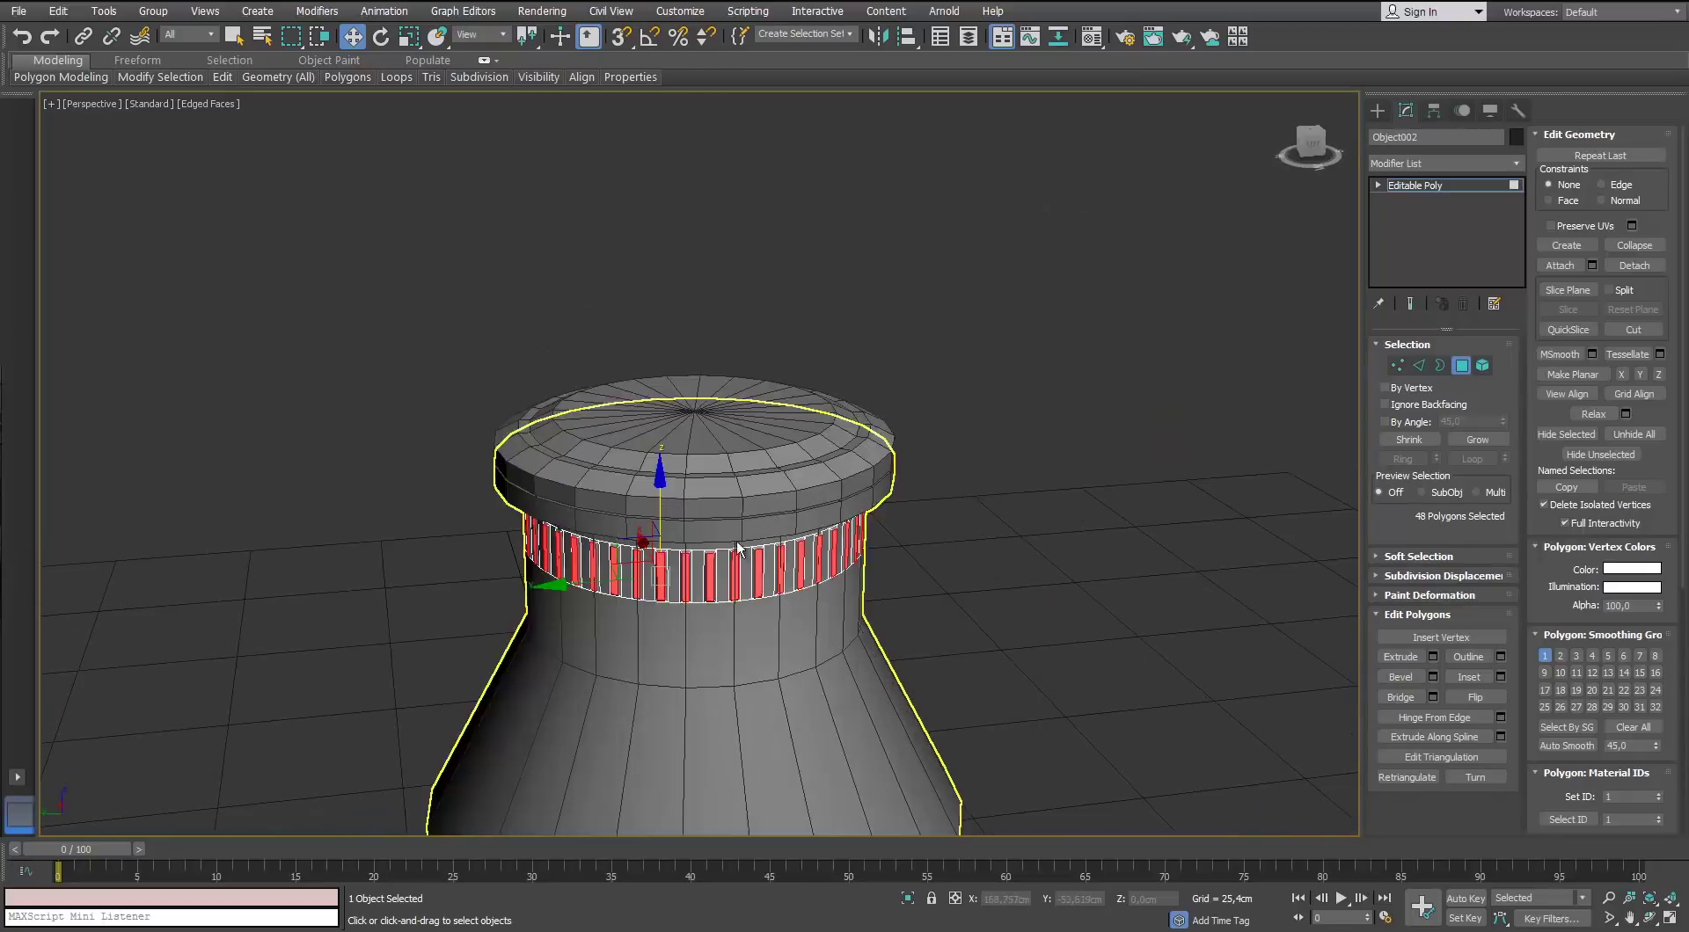
{"action": "scroll", "coordinate": [737, 549], "scroll_direction": "up", "scroll_amount": 5}
{"action": "key", "text": "1"}
{"action": "middle_click_drag", "start_coordinate": [1154, 455], "coordinate": [1129, 393], "text": "alt"}
{"action": "left_click_drag", "start_coordinate": [176, 457], "coordinate": [176, 457]}
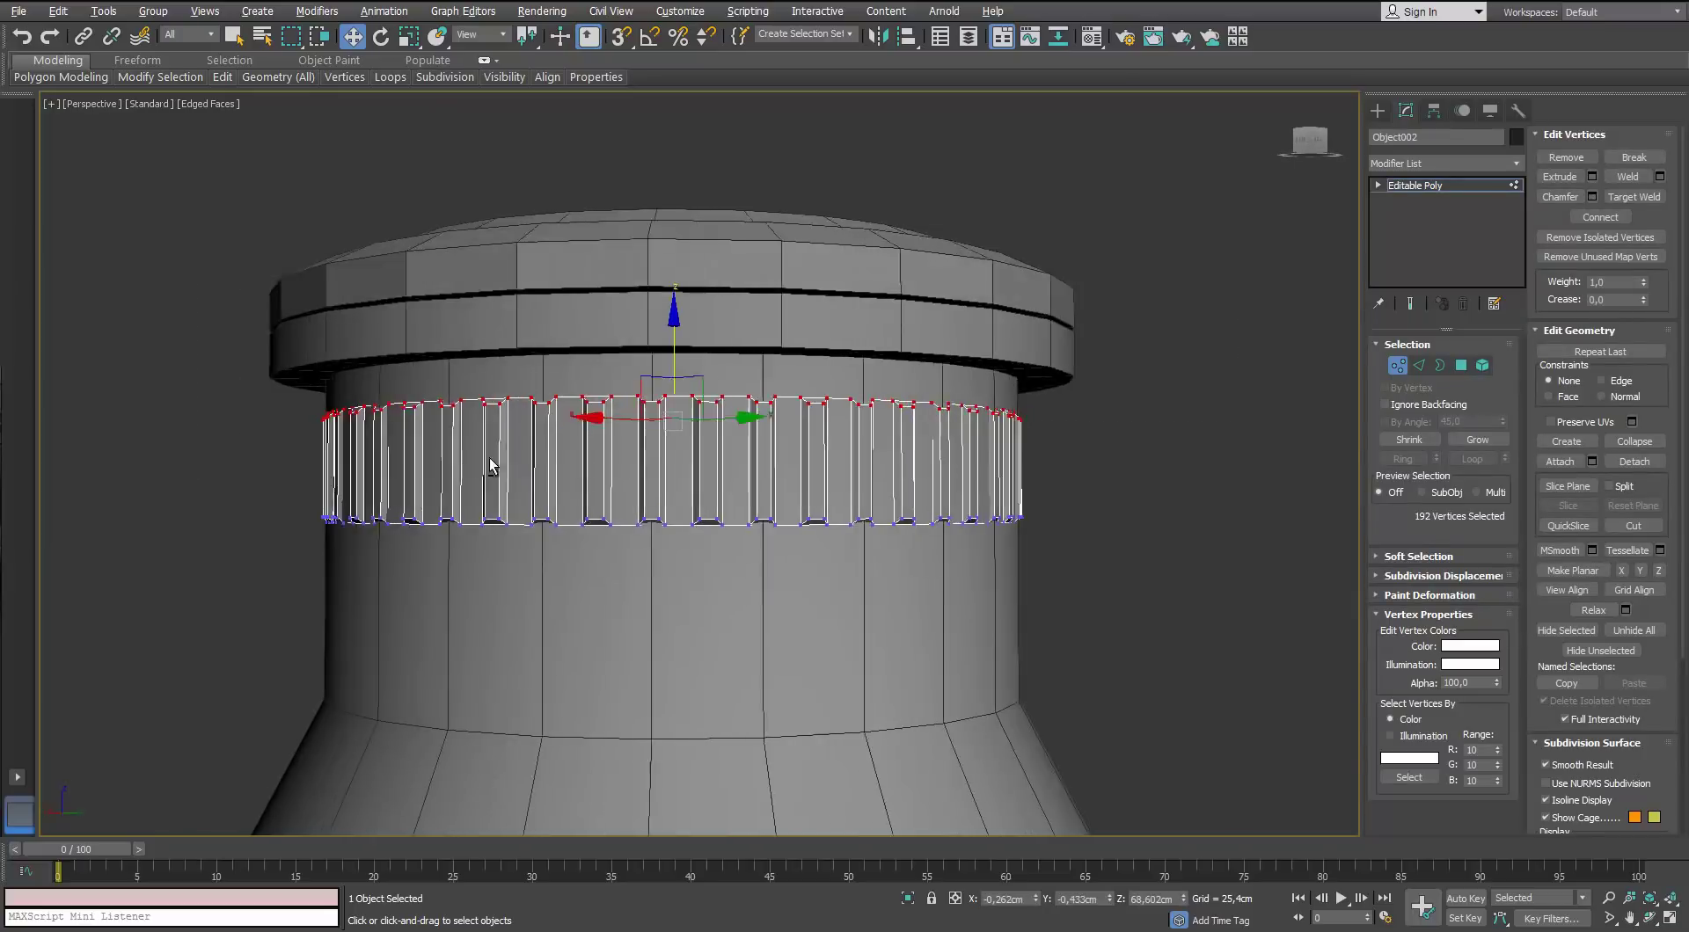
{"action": "middle_click_drag", "start_coordinate": [486, 460], "coordinate": [658, 429], "text": "alt"}
{"action": "key", "text": "r"}
{"action": "key", "text": "e"}
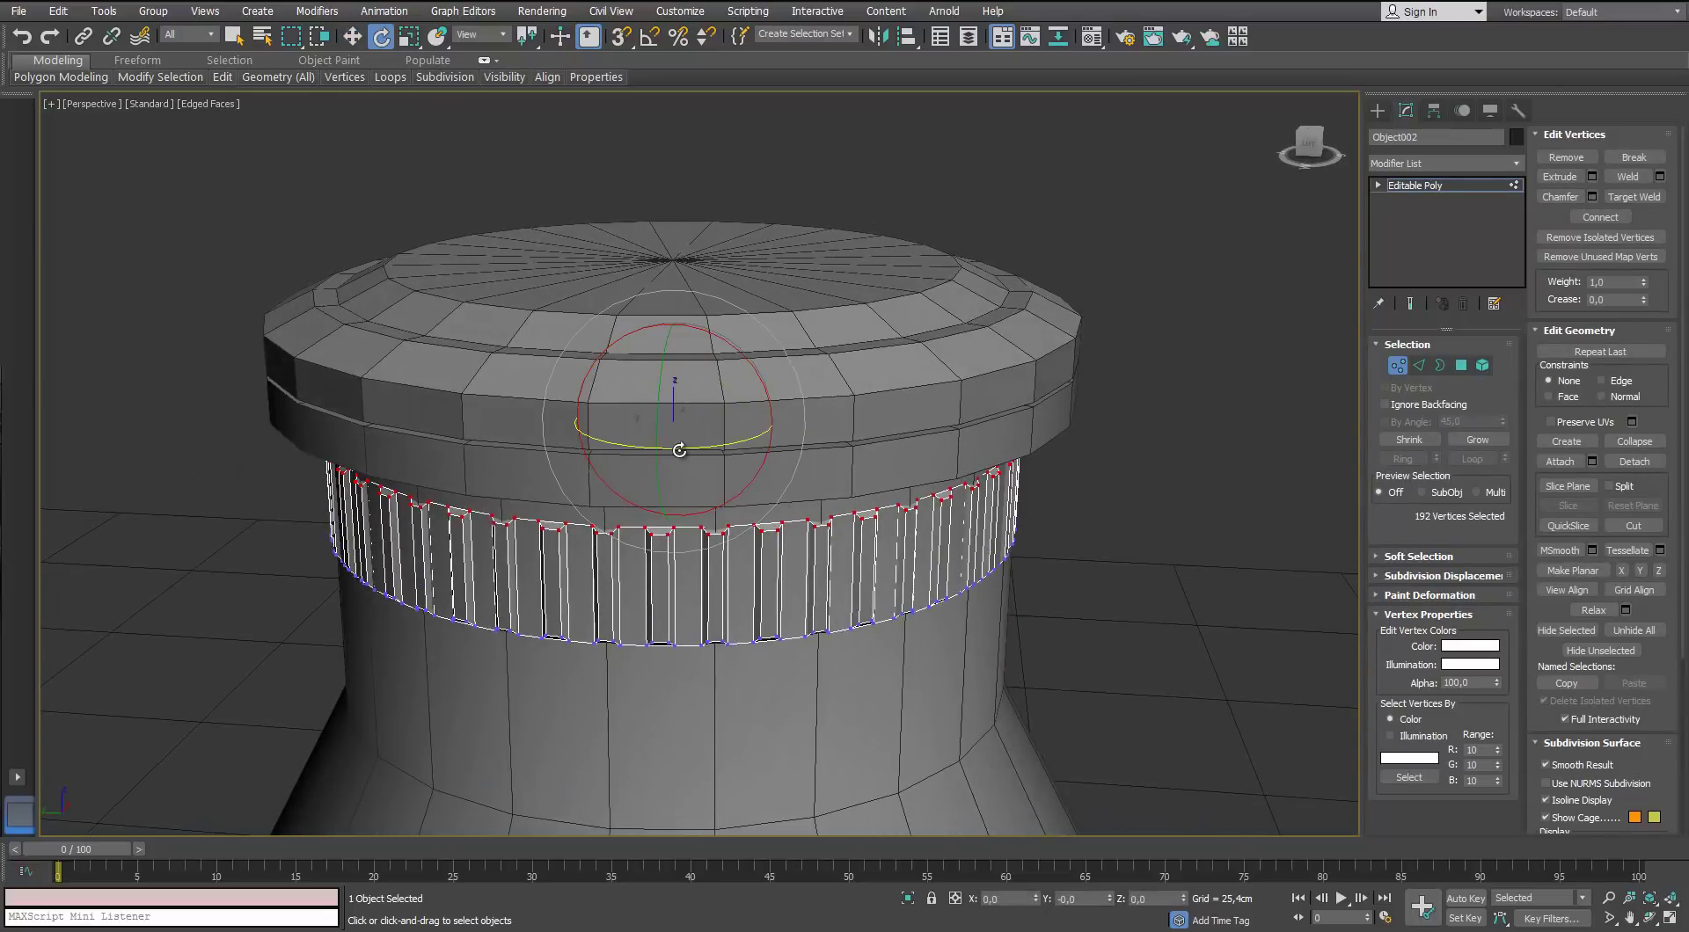
{"action": "left_click_drag", "start_coordinate": [681, 448], "coordinate": [710, 450]}
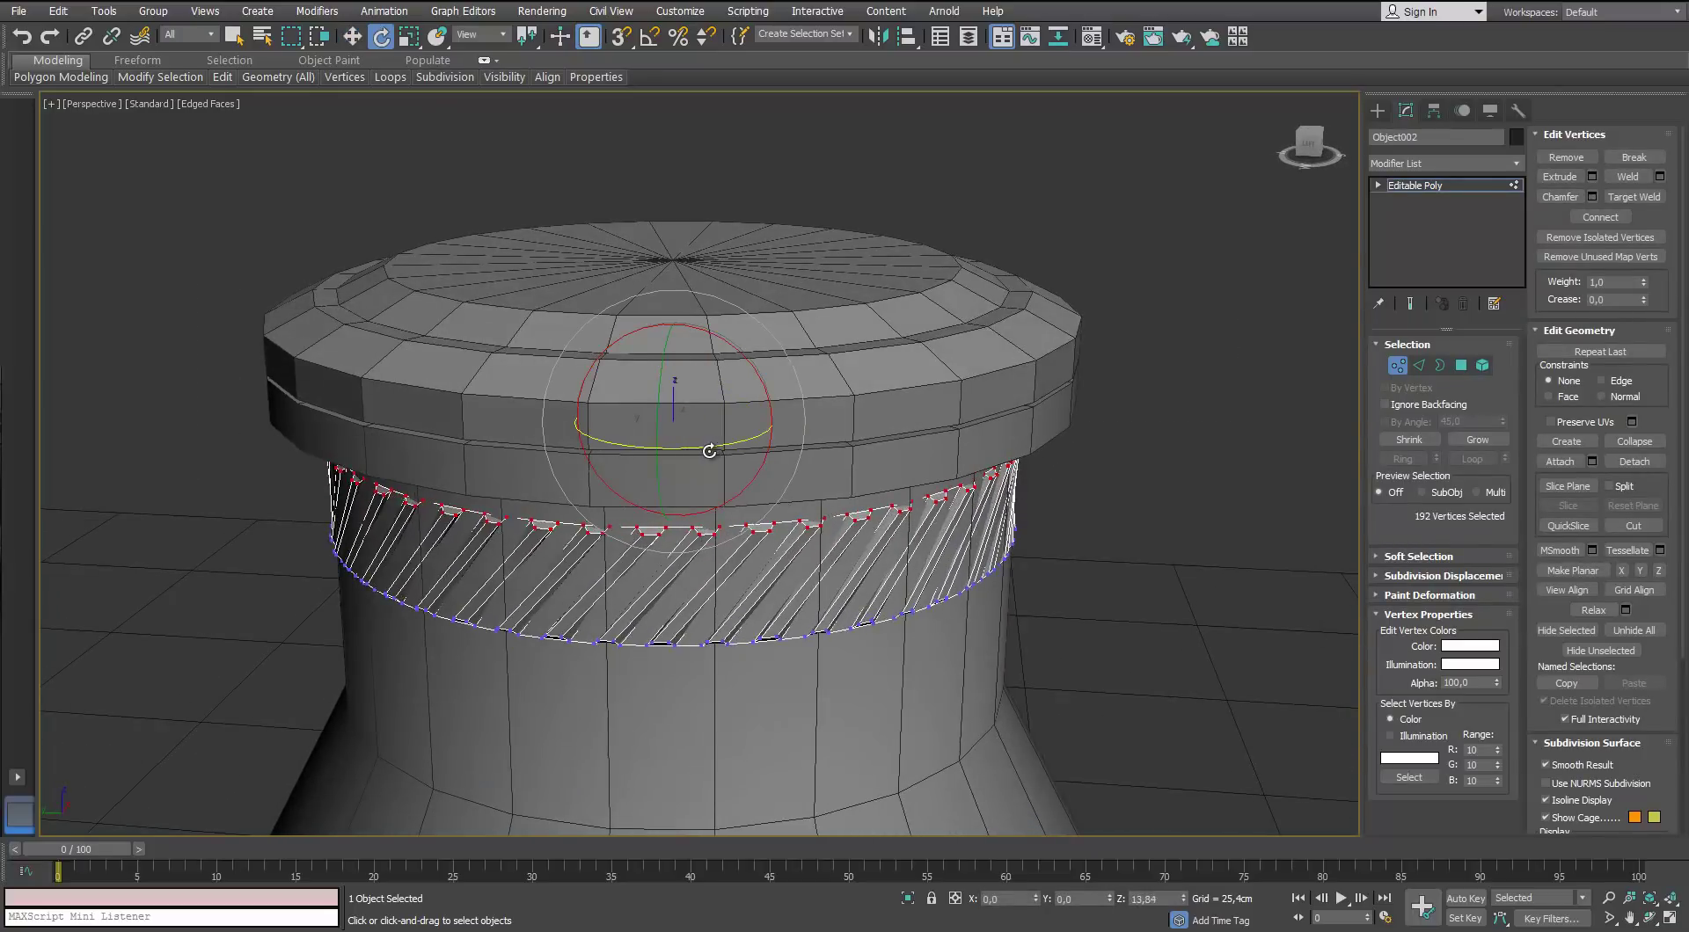
{"action": "middle_click_drag", "start_coordinate": [722, 521], "coordinate": [858, 552], "text": "alt"}
{"action": "scroll", "coordinate": [817, 517], "scroll_direction": "down", "scroll_amount": 4}
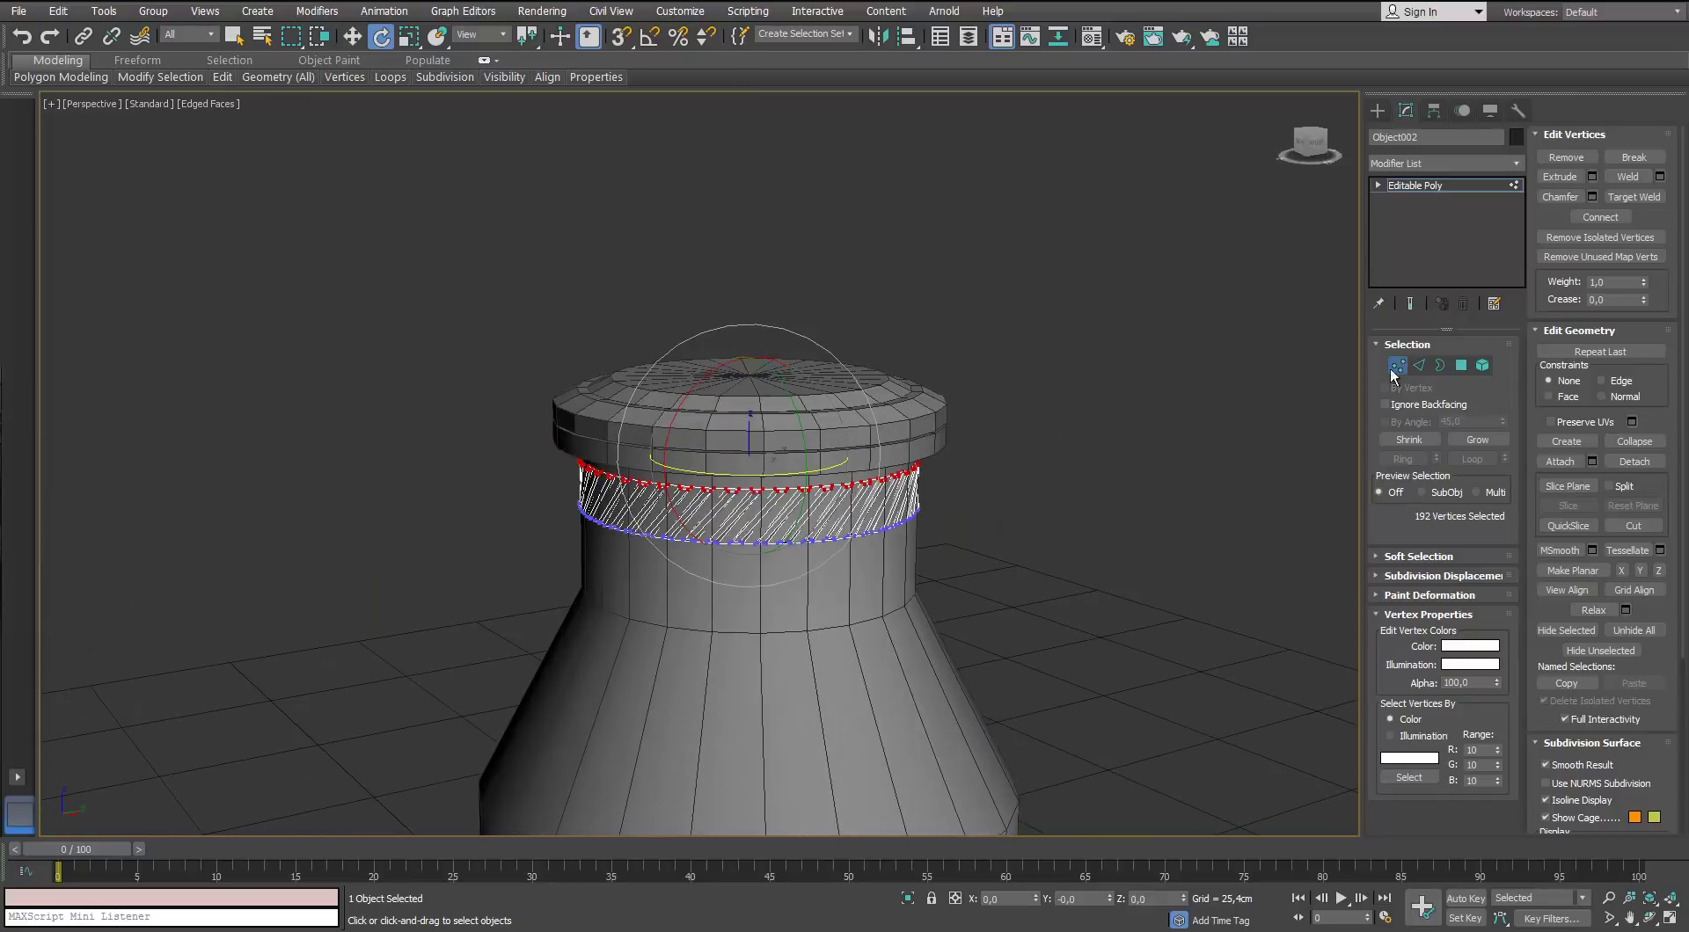
{"action": "left_click", "coordinate": [1392, 374]}
{"action": "left_click", "coordinate": [927, 566]}
Examine the slanted ribs on the neck band and the overall shape of the jar with its lid
{"action": "scroll", "coordinate": [698, 406], "scroll_direction": "up", "scroll_amount": 5}
{"action": "scroll", "coordinate": [698, 405], "scroll_direction": "down", "scroll_amount": 6}
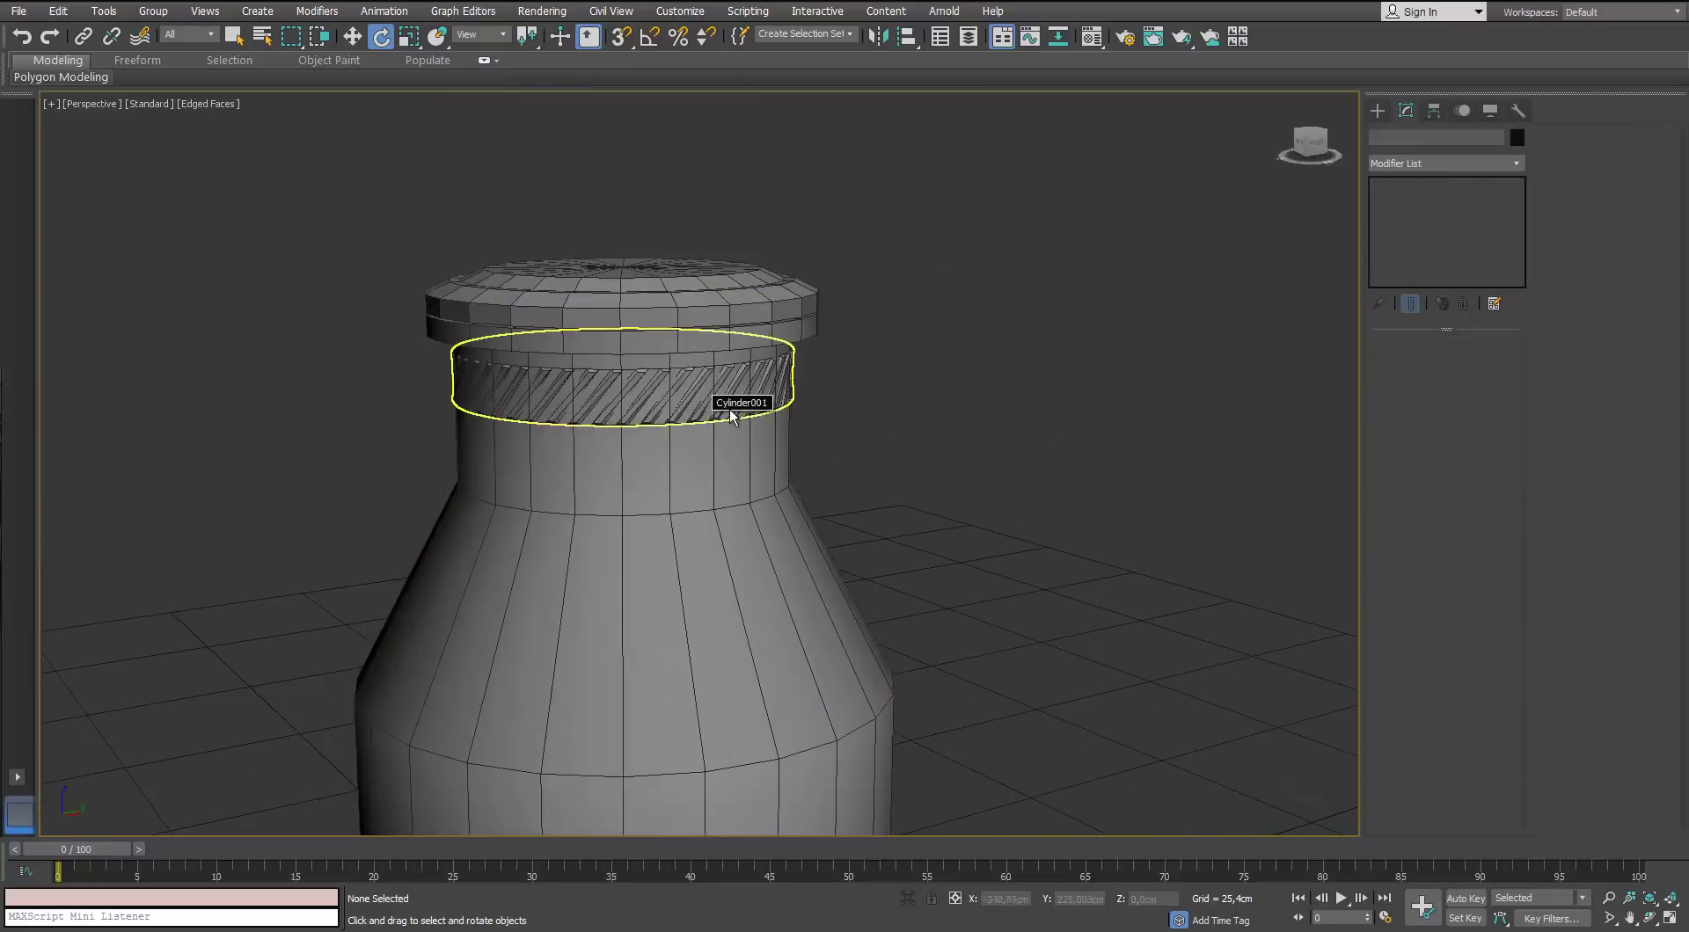
{"action": "scroll", "coordinate": [781, 420], "scroll_direction": "up", "scroll_amount": 4}
{"action": "scroll", "coordinate": [781, 420], "scroll_direction": "down", "scroll_amount": 4}
{"action": "middle_click_drag", "start_coordinate": [780, 420], "coordinate": [796, 462], "text": "alt"}
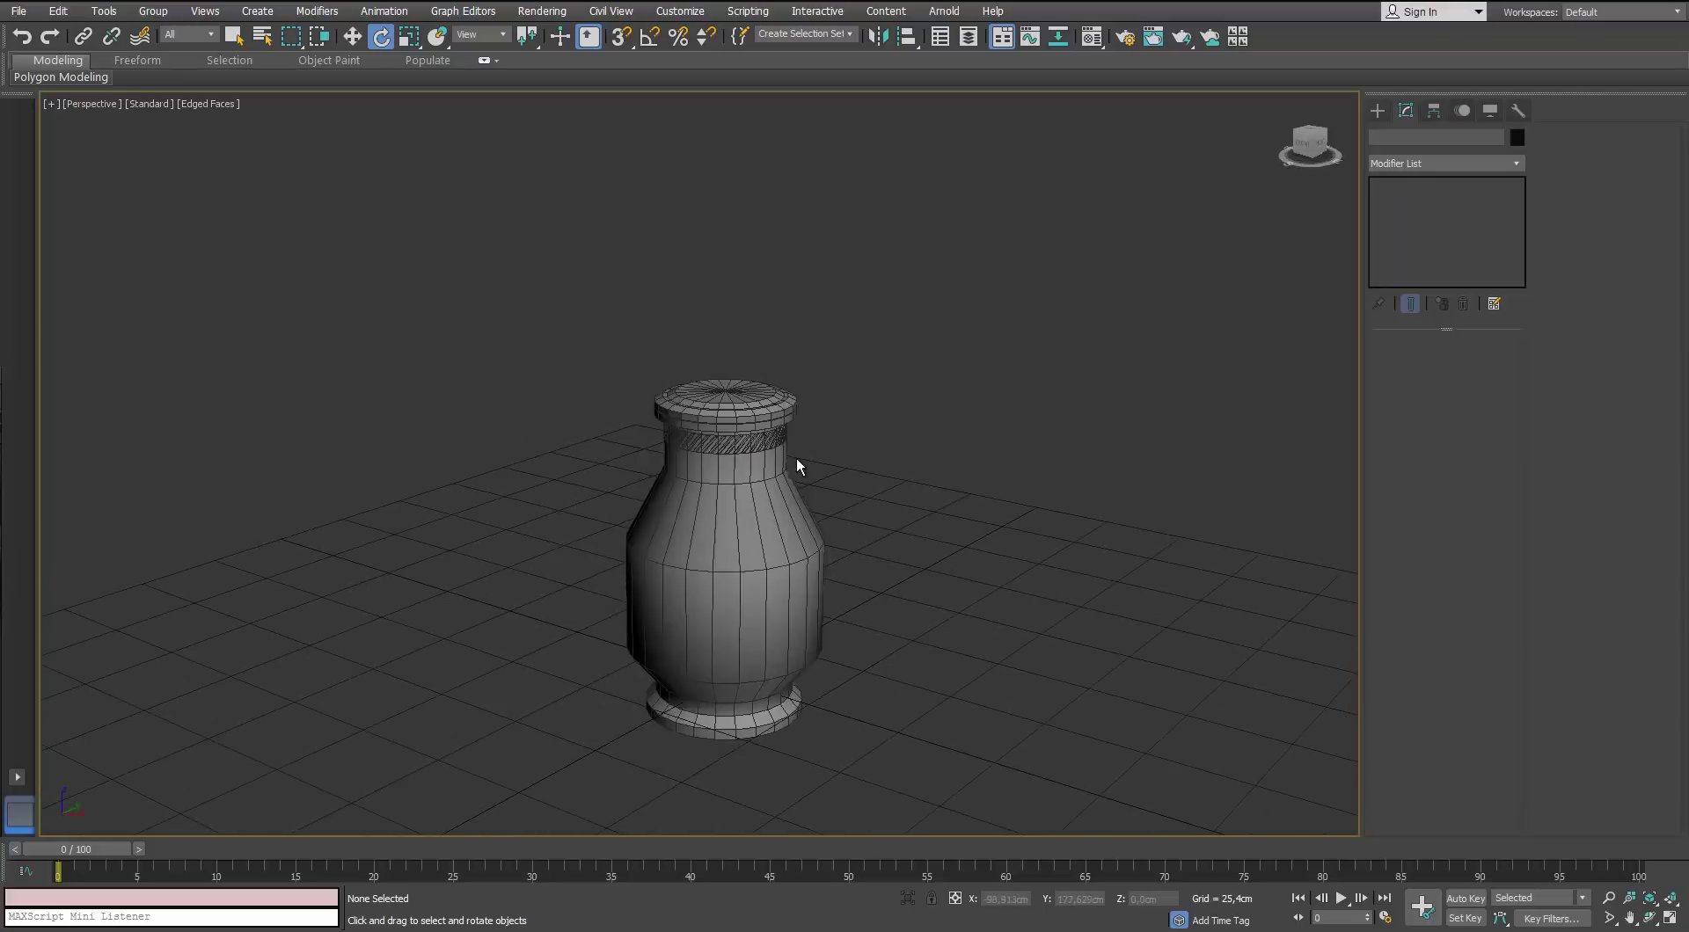
{"action": "scroll", "coordinate": [795, 466], "scroll_direction": "up", "scroll_amount": 3}
{"action": "middle_click_drag", "start_coordinate": [783, 370], "coordinate": [799, 393], "text": "alt"}
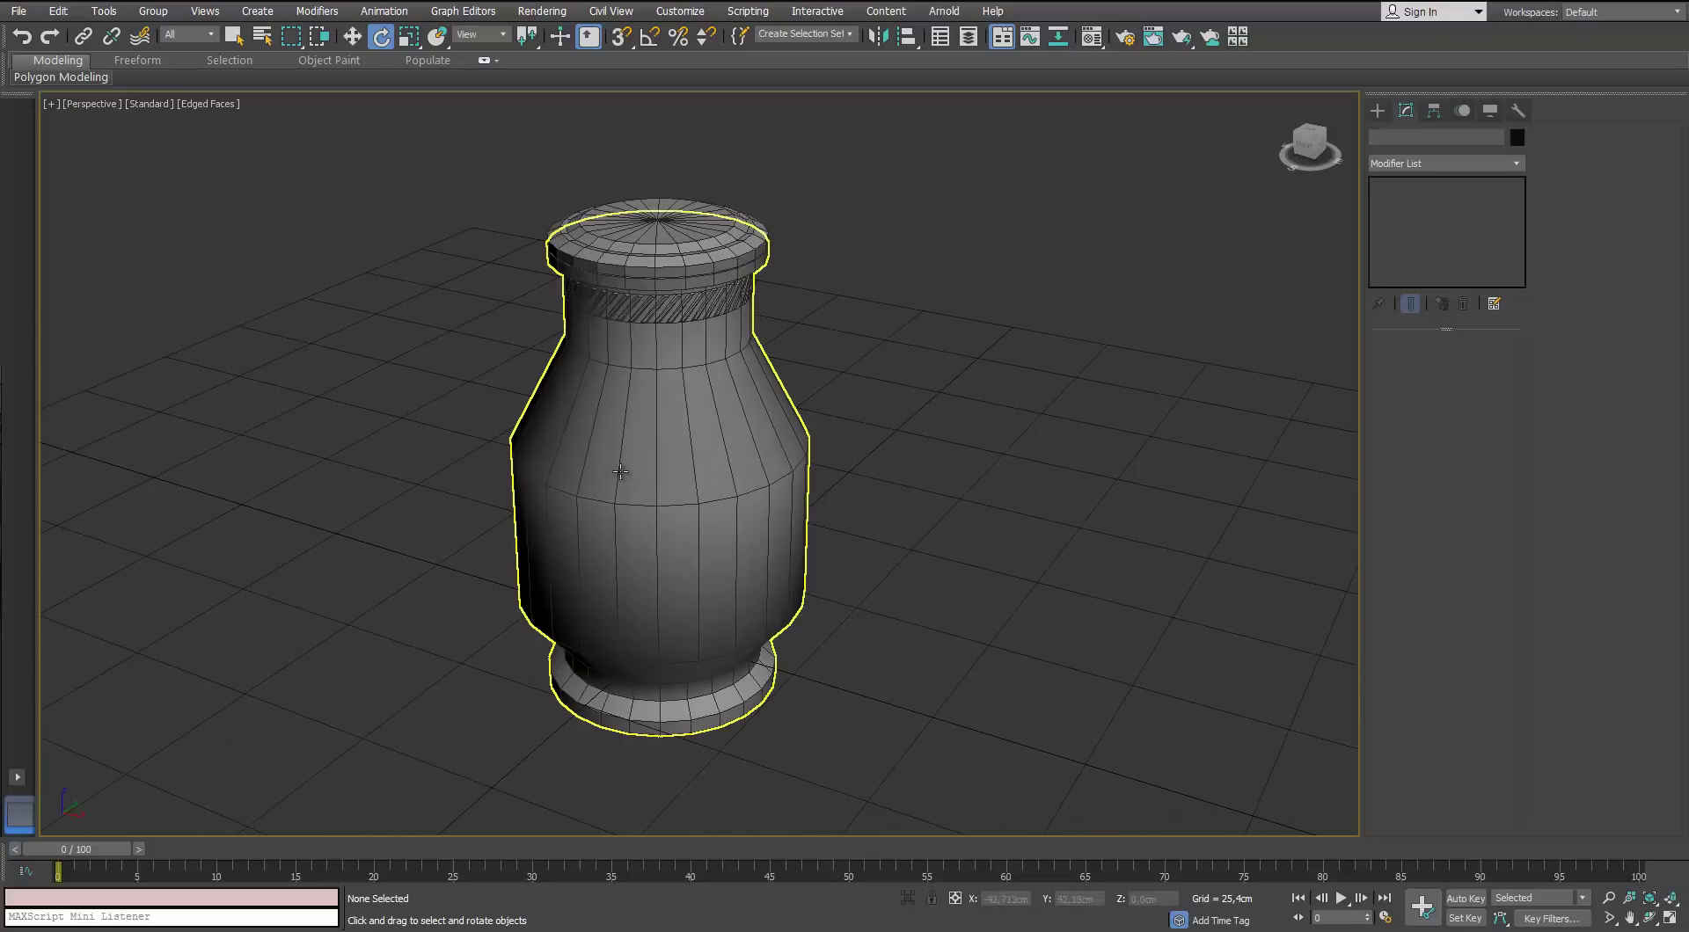
{"action": "middle_click_drag", "start_coordinate": [620, 471], "coordinate": [539, 479]}
Select all the jar parts and put them in a new layer named Jar_HP
{"action": "left_click_drag", "start_coordinate": [347, 784], "coordinate": [347, 785]}
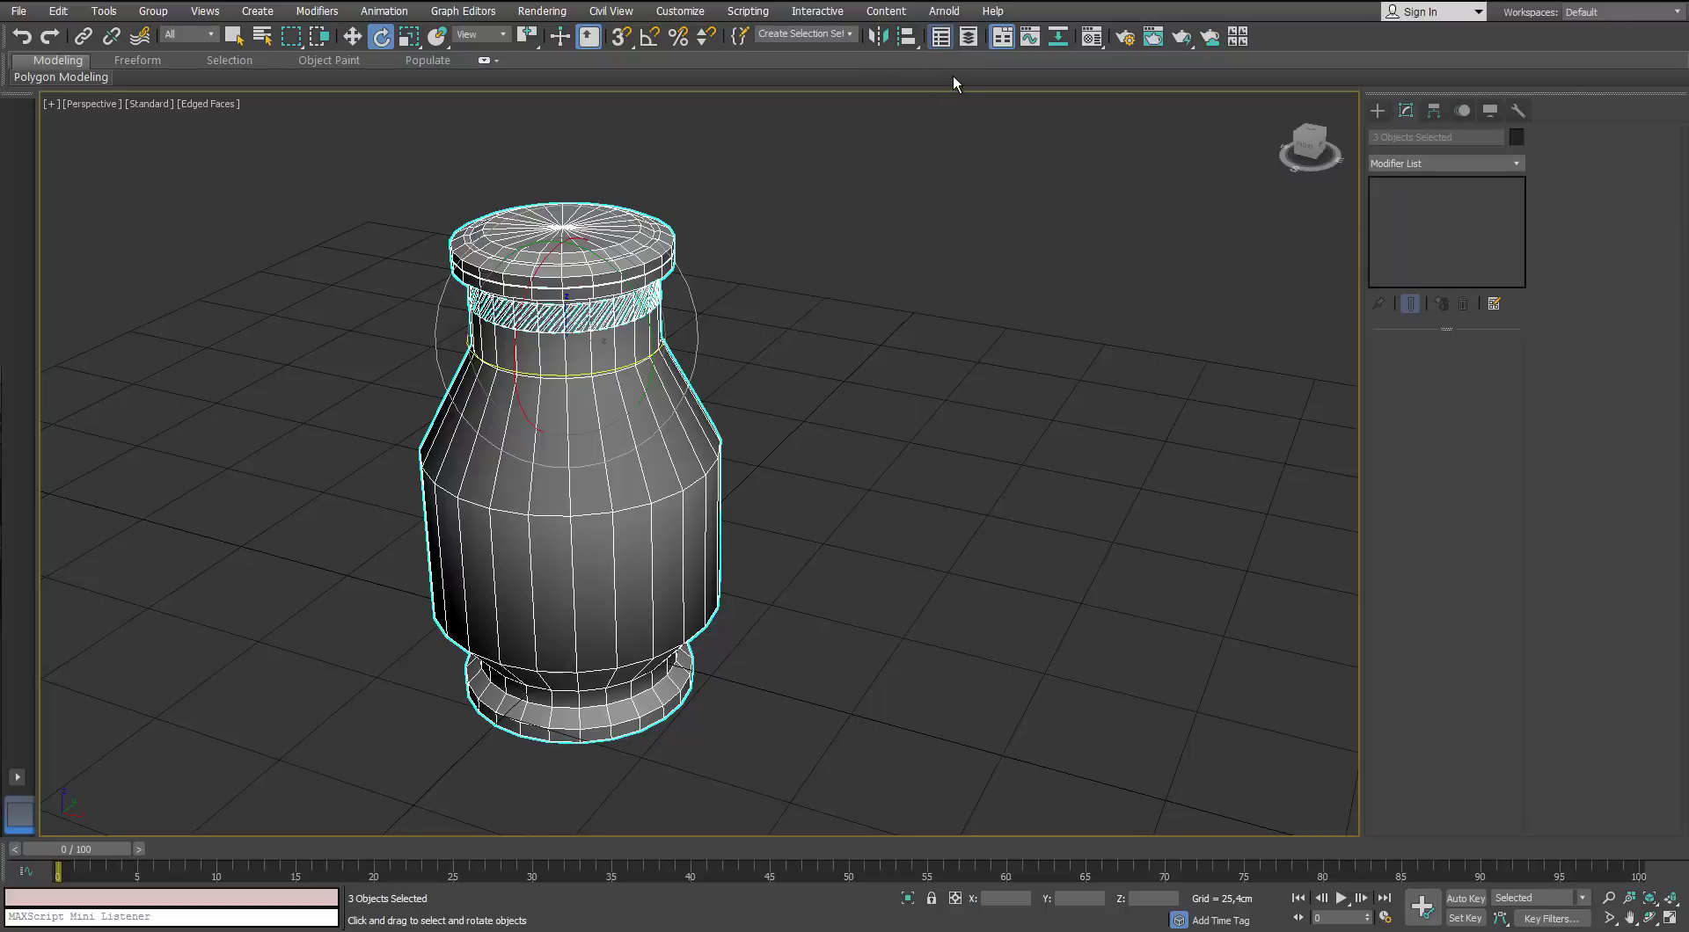
{"action": "left_click_drag", "start_coordinate": [1209, 431], "coordinate": [1212, 417]}
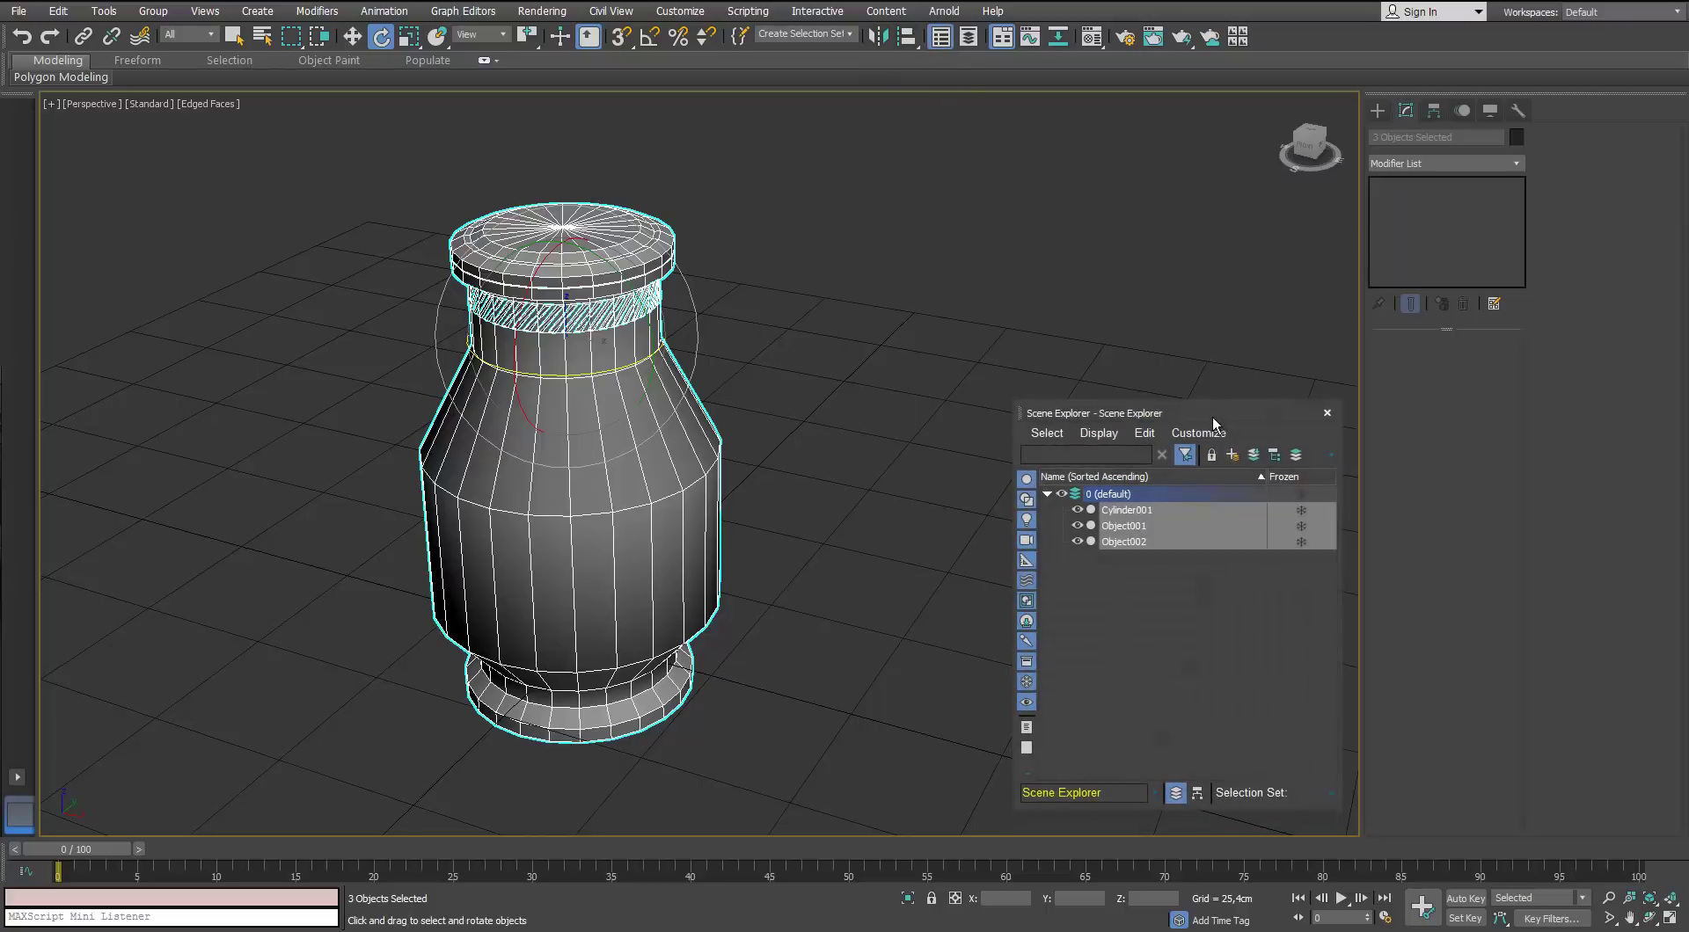
{"action": "left_click", "coordinate": [1231, 455]}
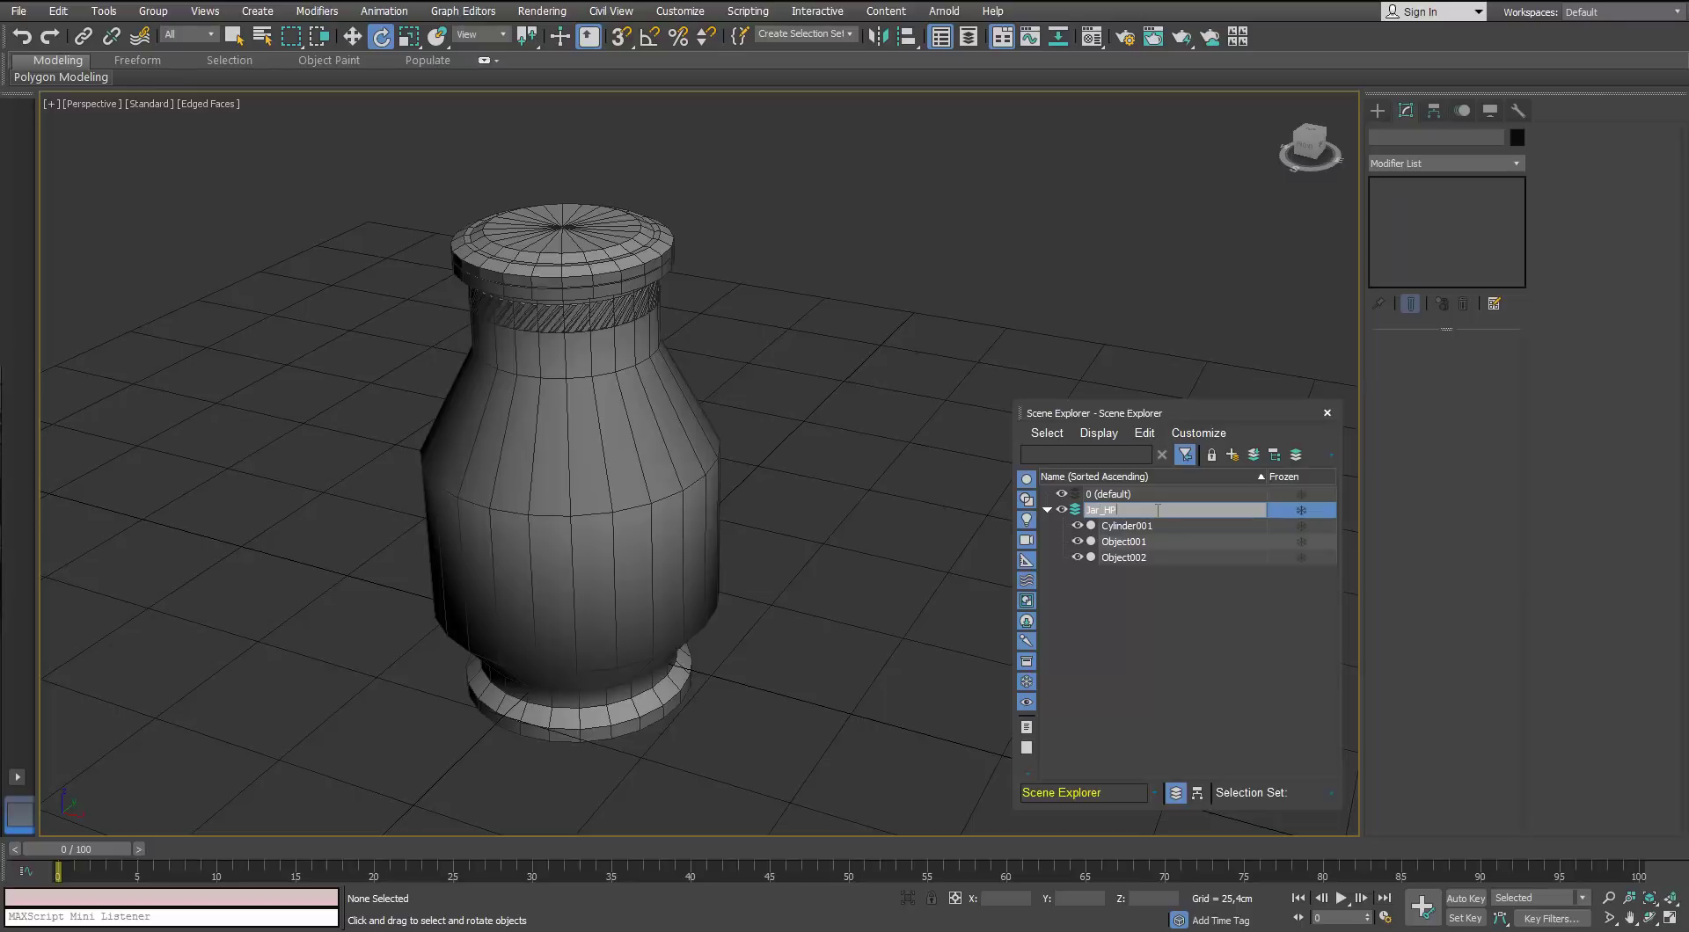
{"action": "key", "text": "Return"}
{"action": "left_click", "coordinate": [1047, 510]}
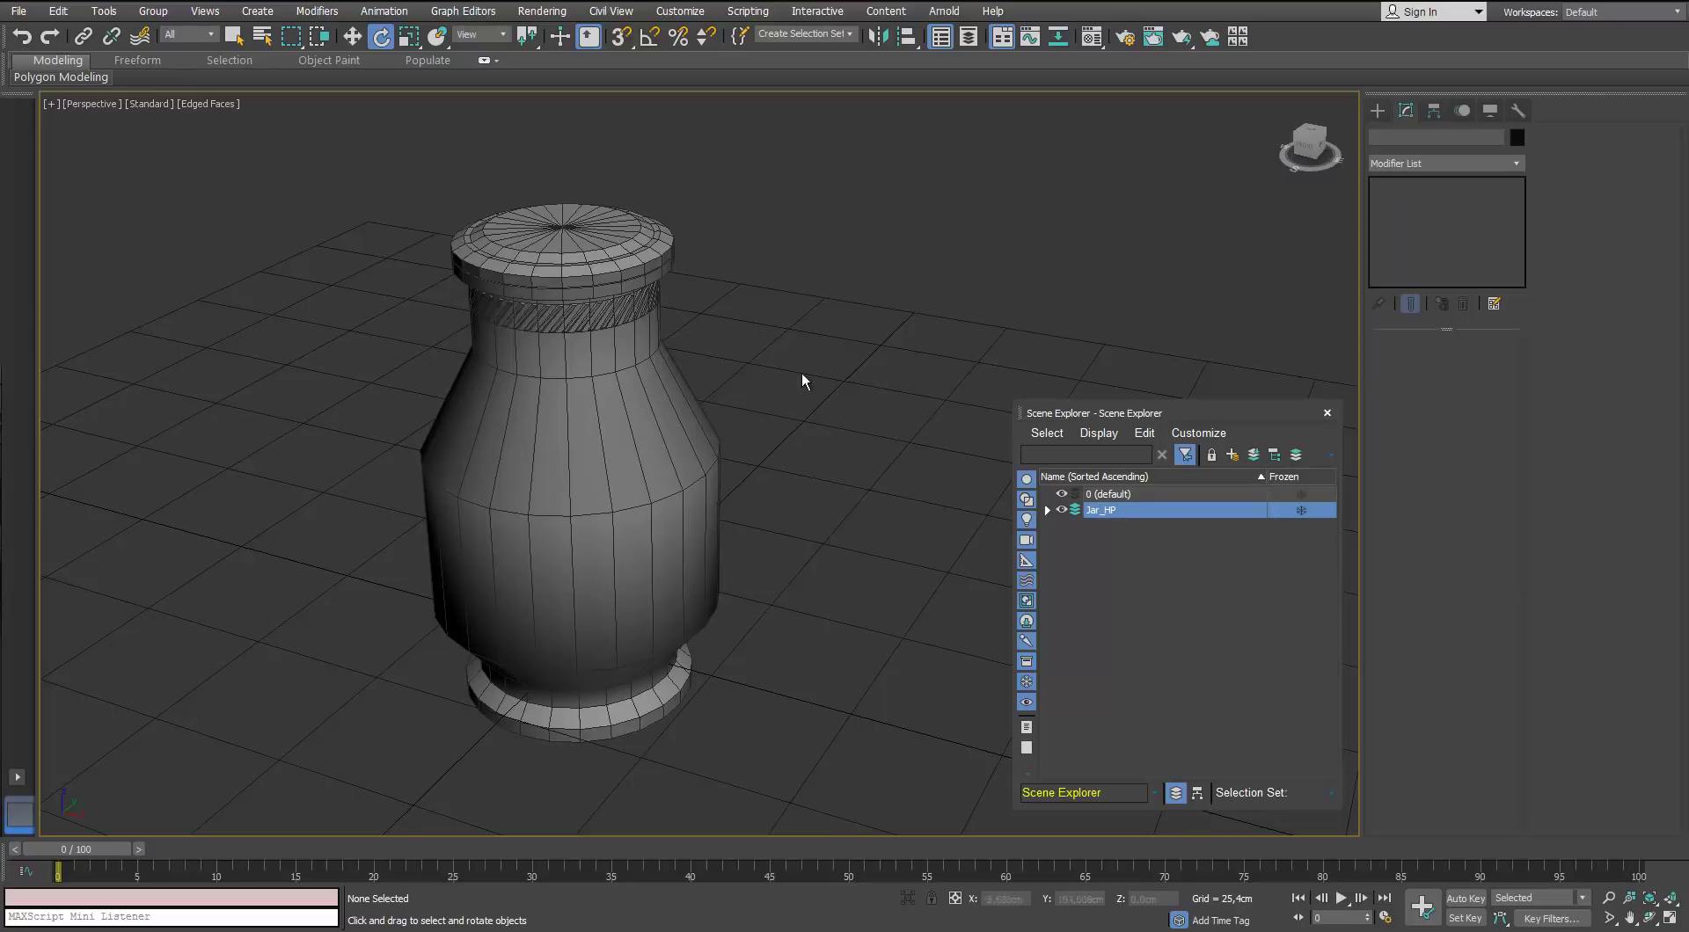
Mirror all the jar parts along Z as a copy and place the copies in a new layer named Jar_LP
{"action": "left_click_drag", "start_coordinate": [293, 794], "coordinate": [293, 794]}
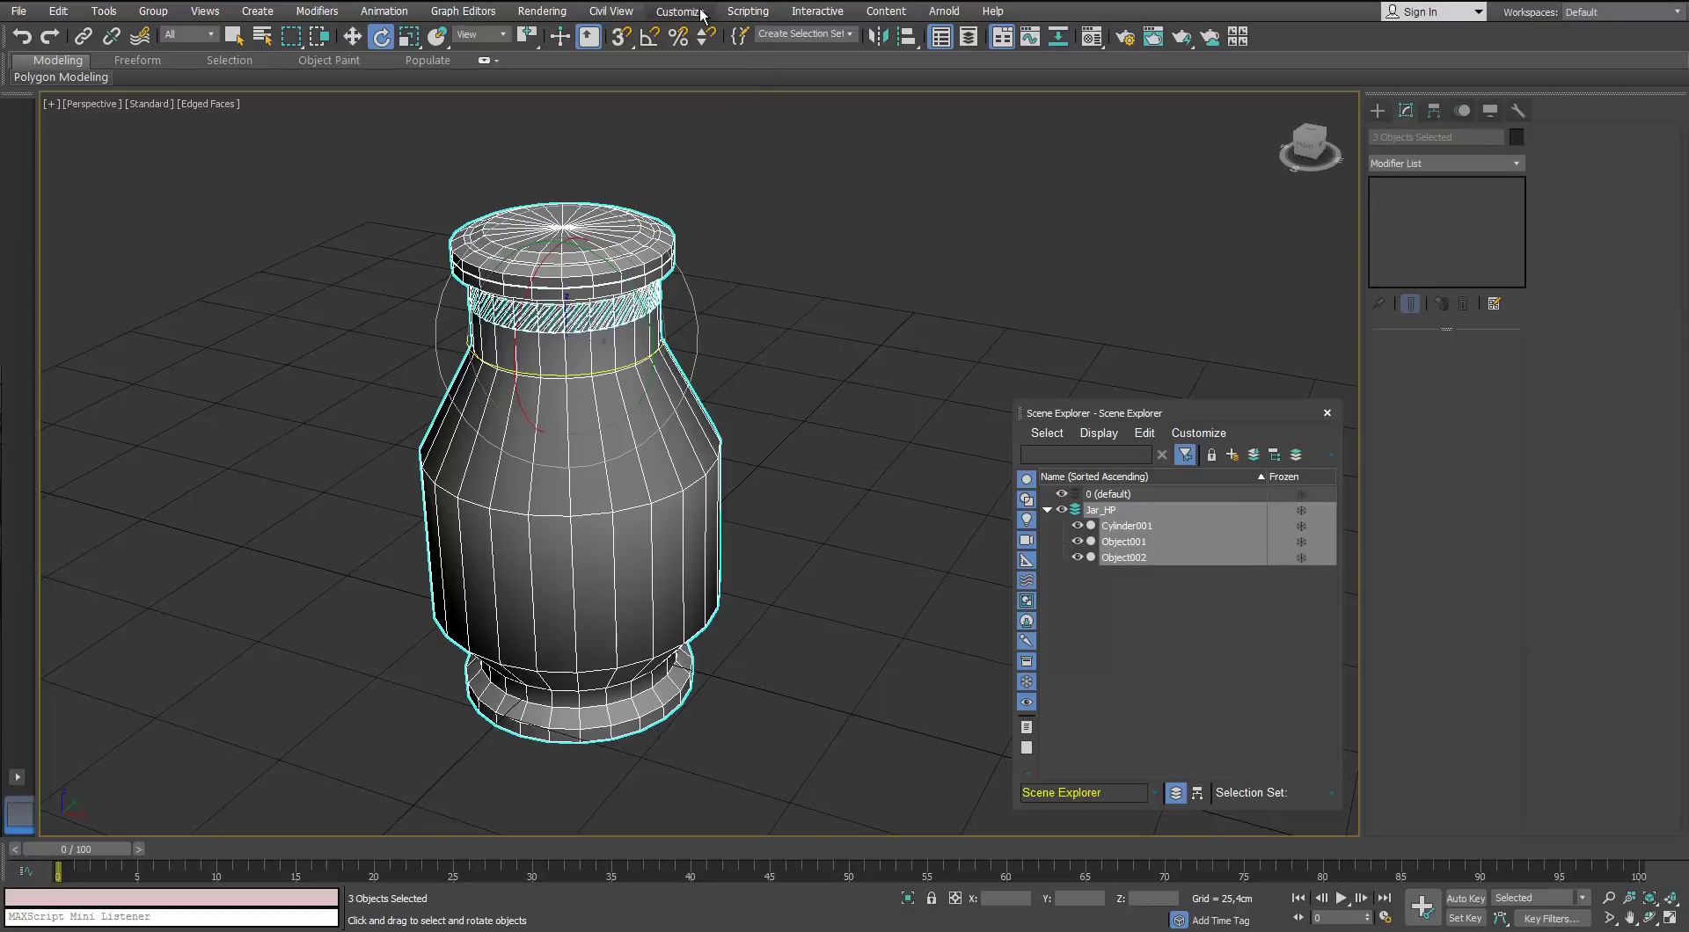
{"action": "left_click", "coordinate": [877, 36]}
{"action": "left_click", "coordinate": [810, 505]}
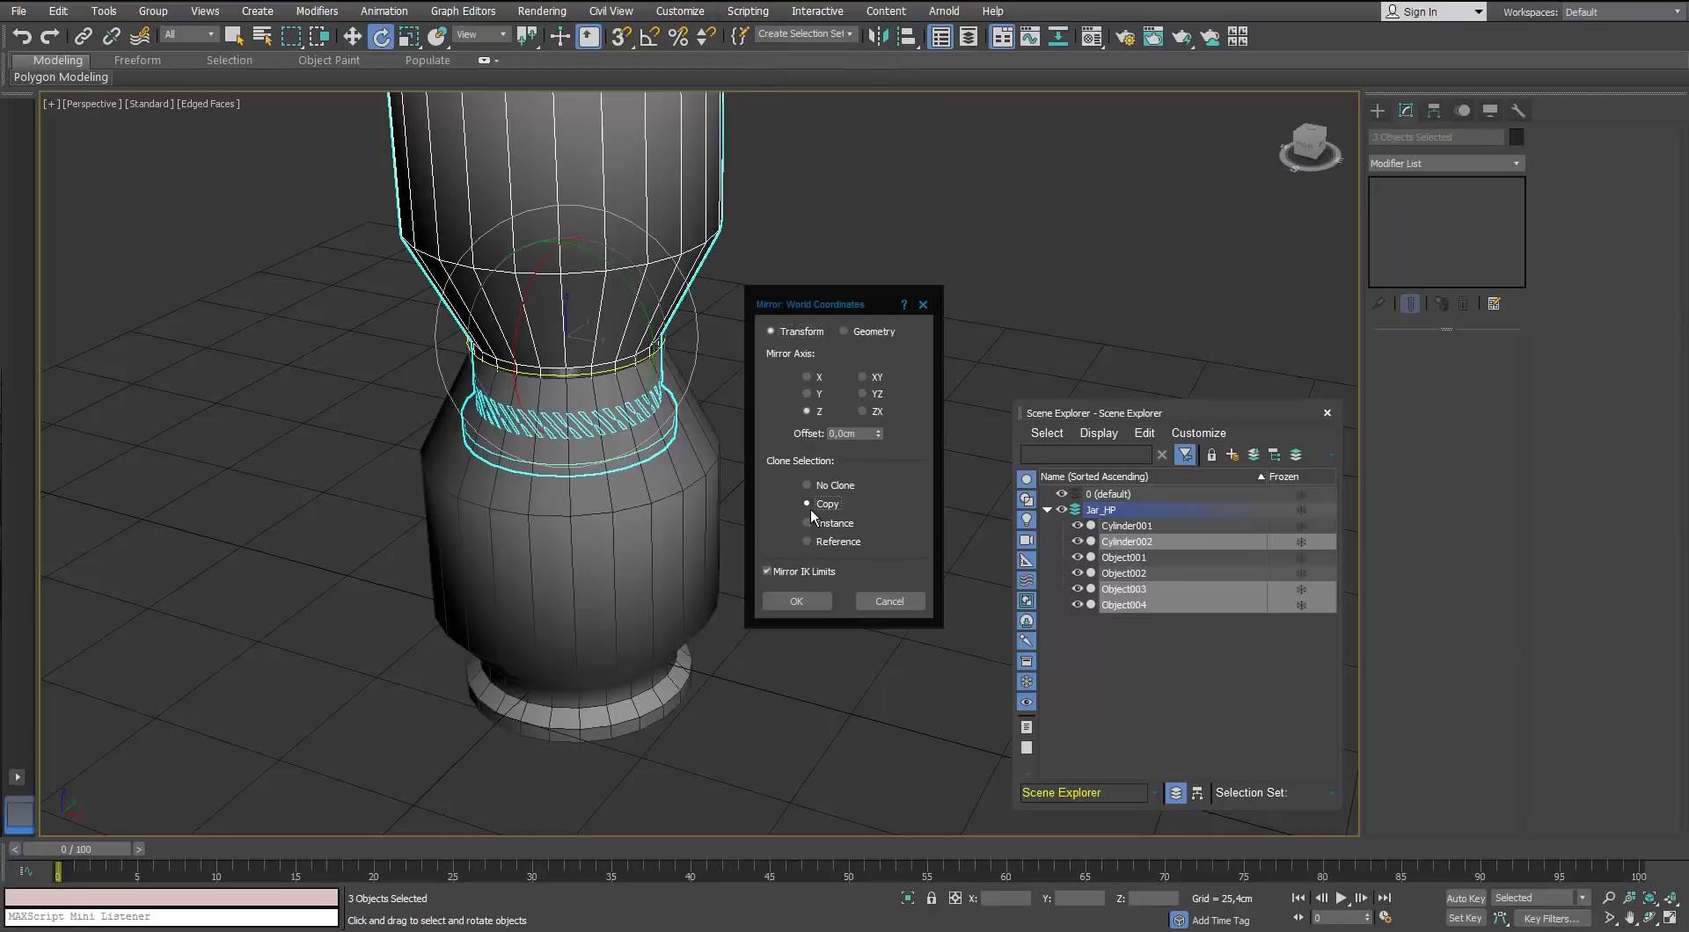
{"action": "left_click", "coordinate": [810, 602]}
{"action": "left_click", "coordinate": [1230, 458]}
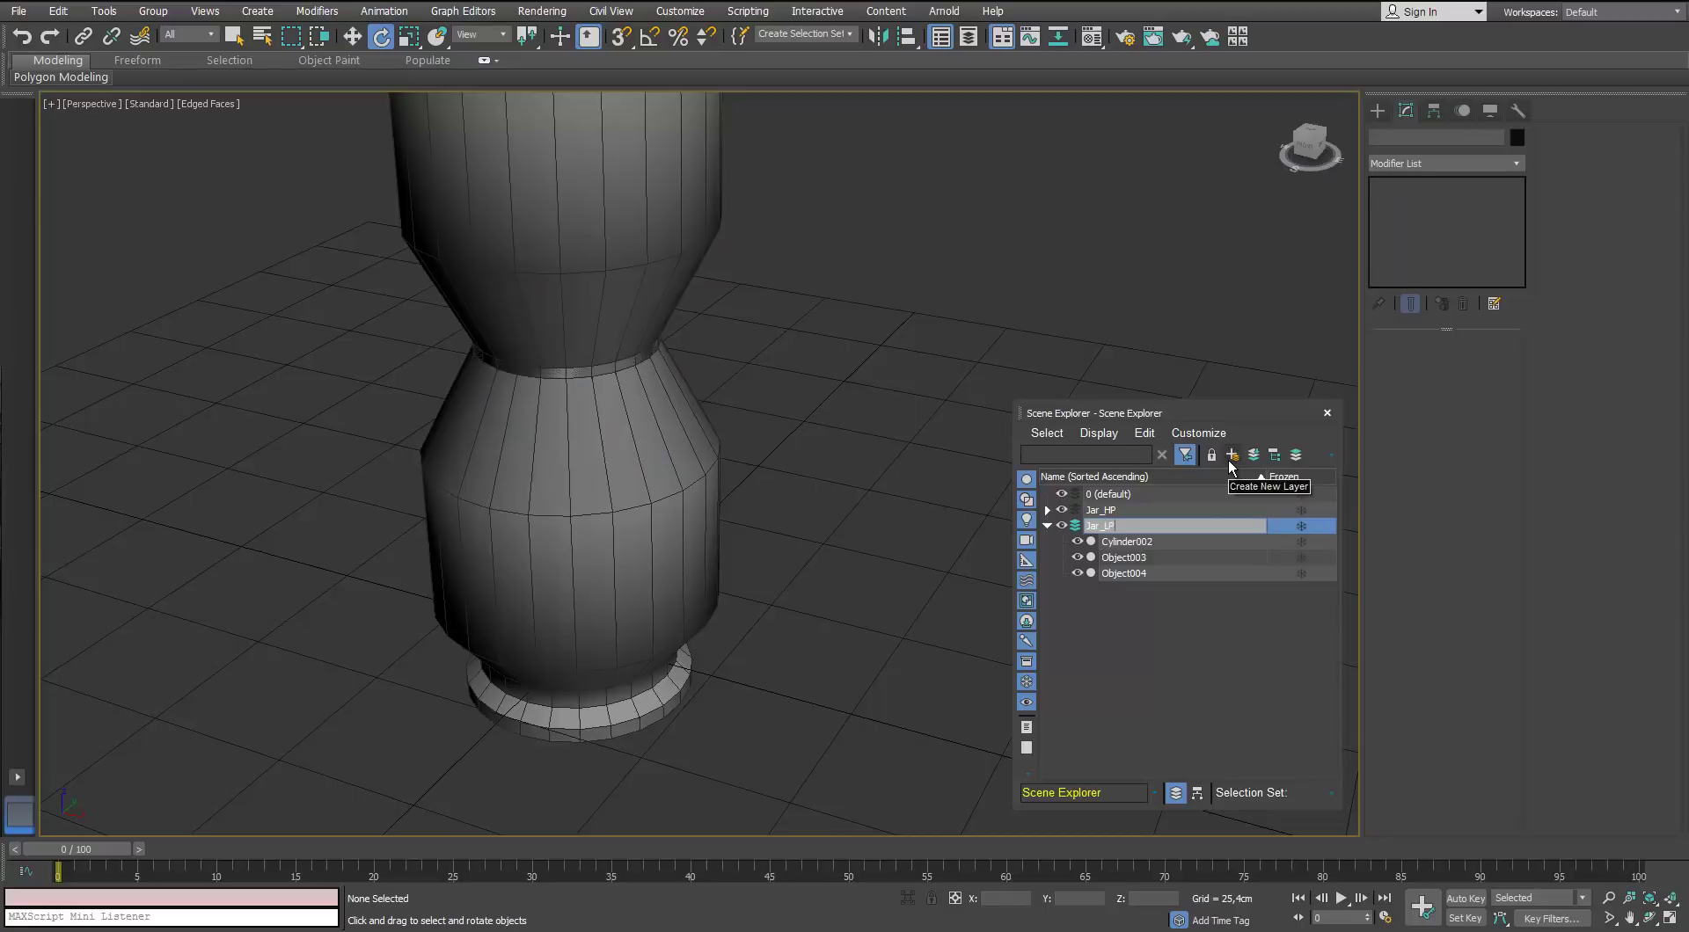
{"action": "left_click", "coordinate": [1048, 526]}
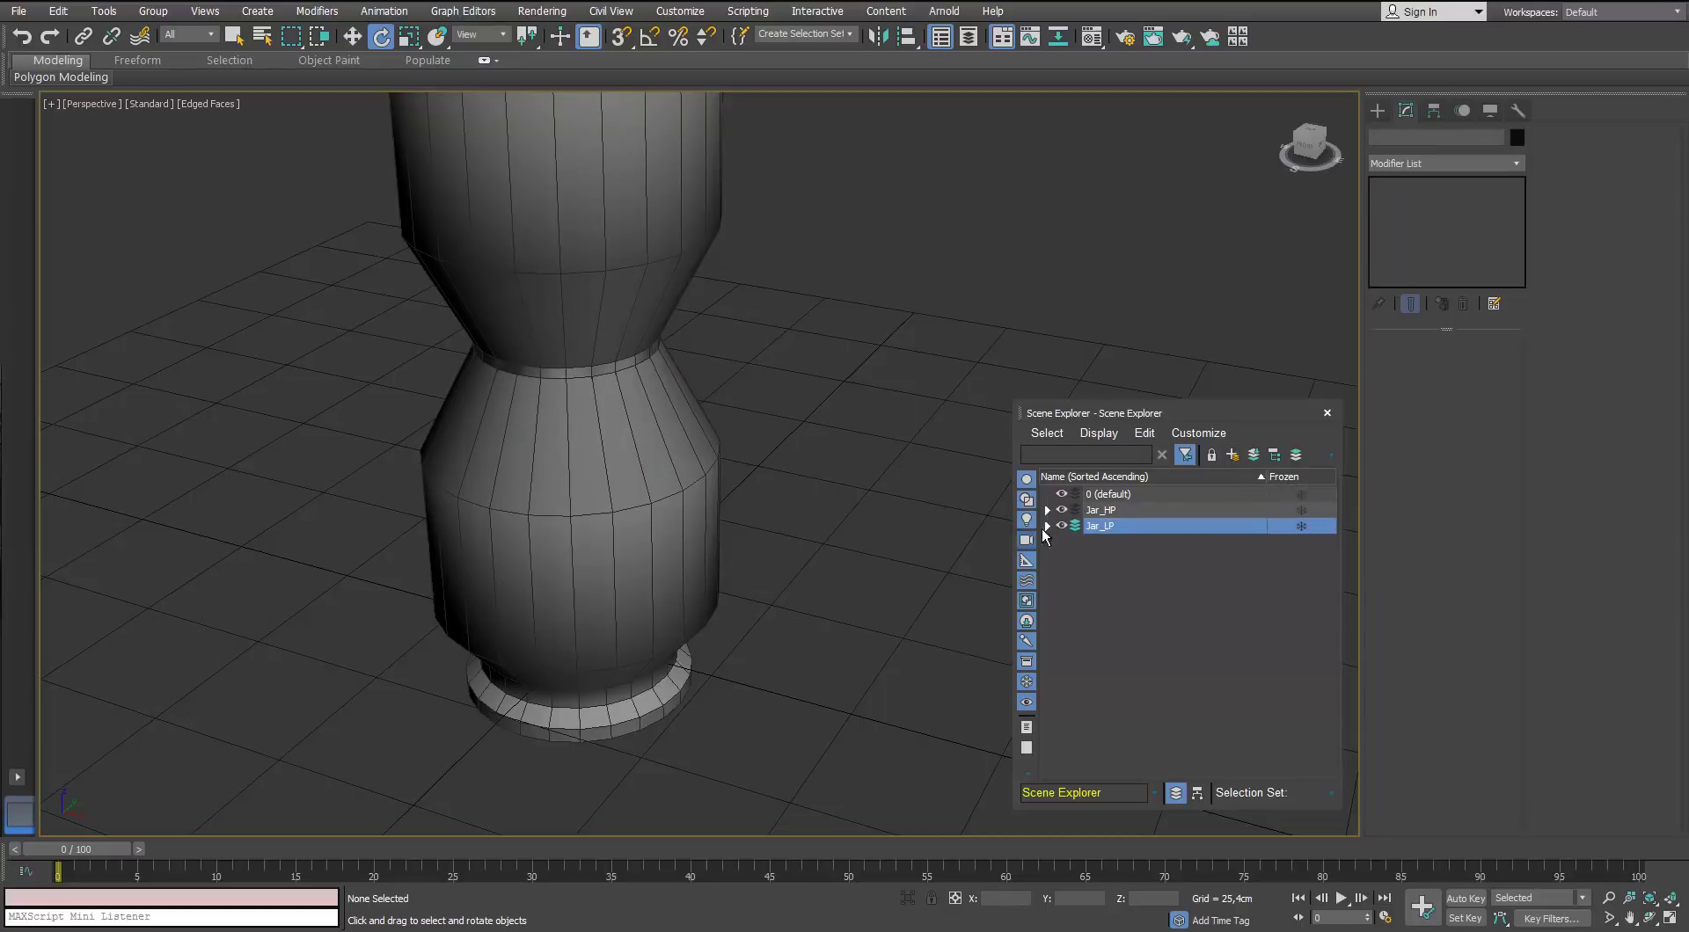
Mirror the Jar_LP parts back along Z with No Clone so they coincide with the original jar
{"action": "double_click", "coordinate": [1100, 526]}
{"action": "left_click", "coordinate": [886, 37]}
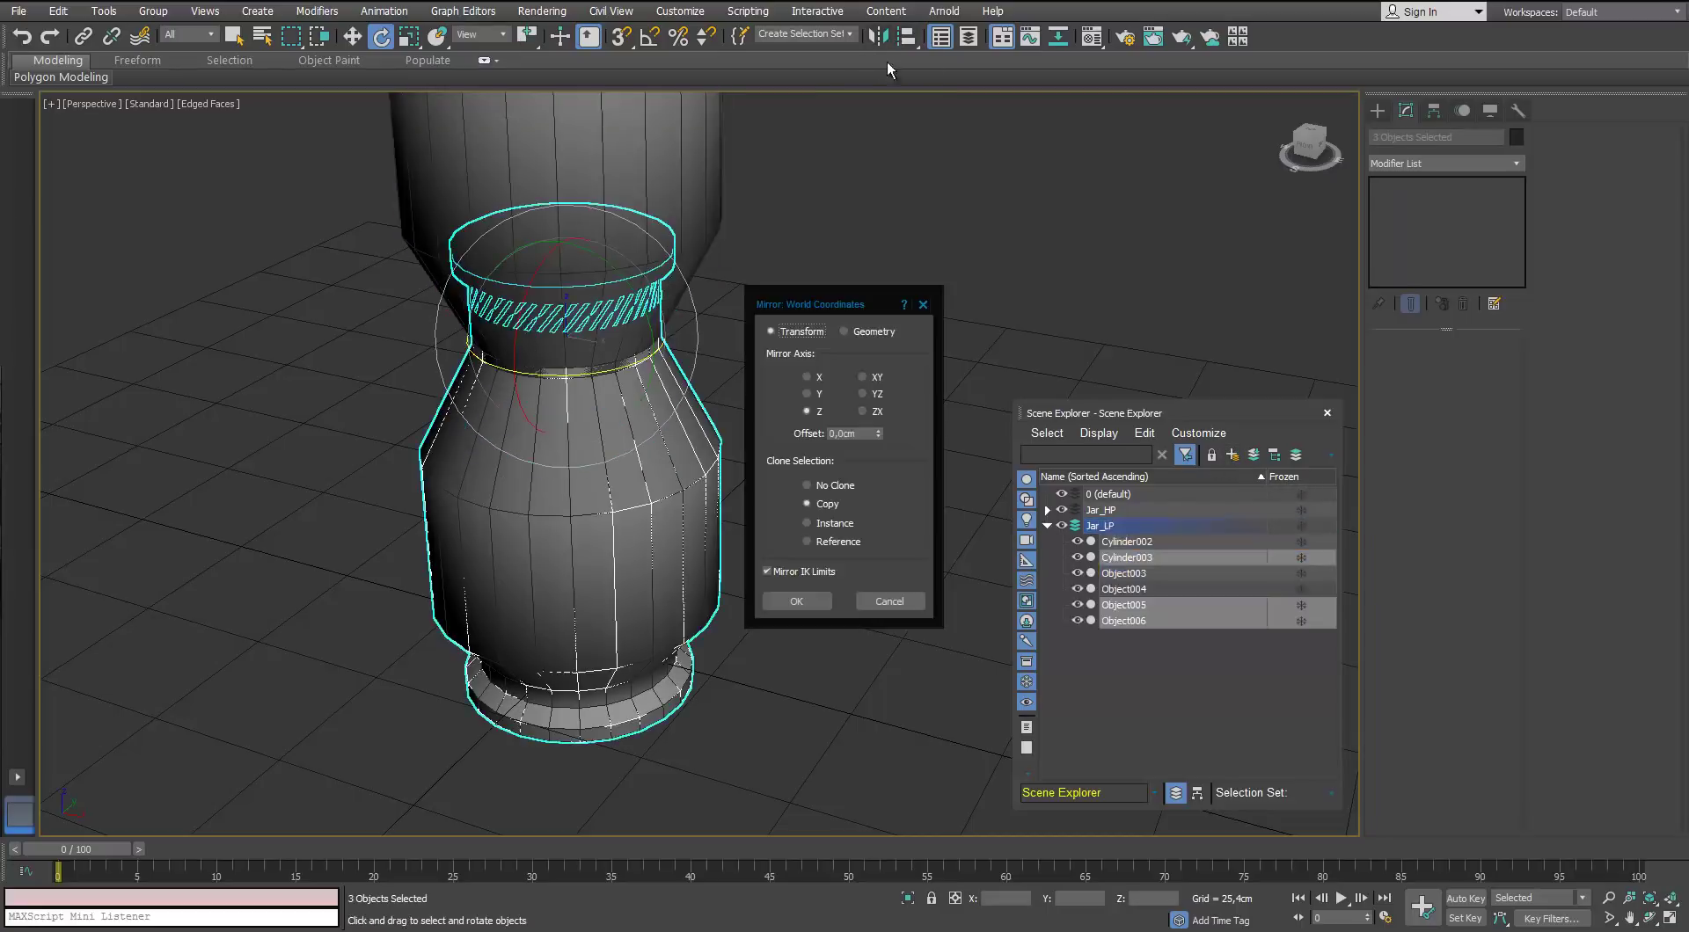
{"action": "left_click", "coordinate": [808, 485]}
{"action": "left_click", "coordinate": [805, 602]}
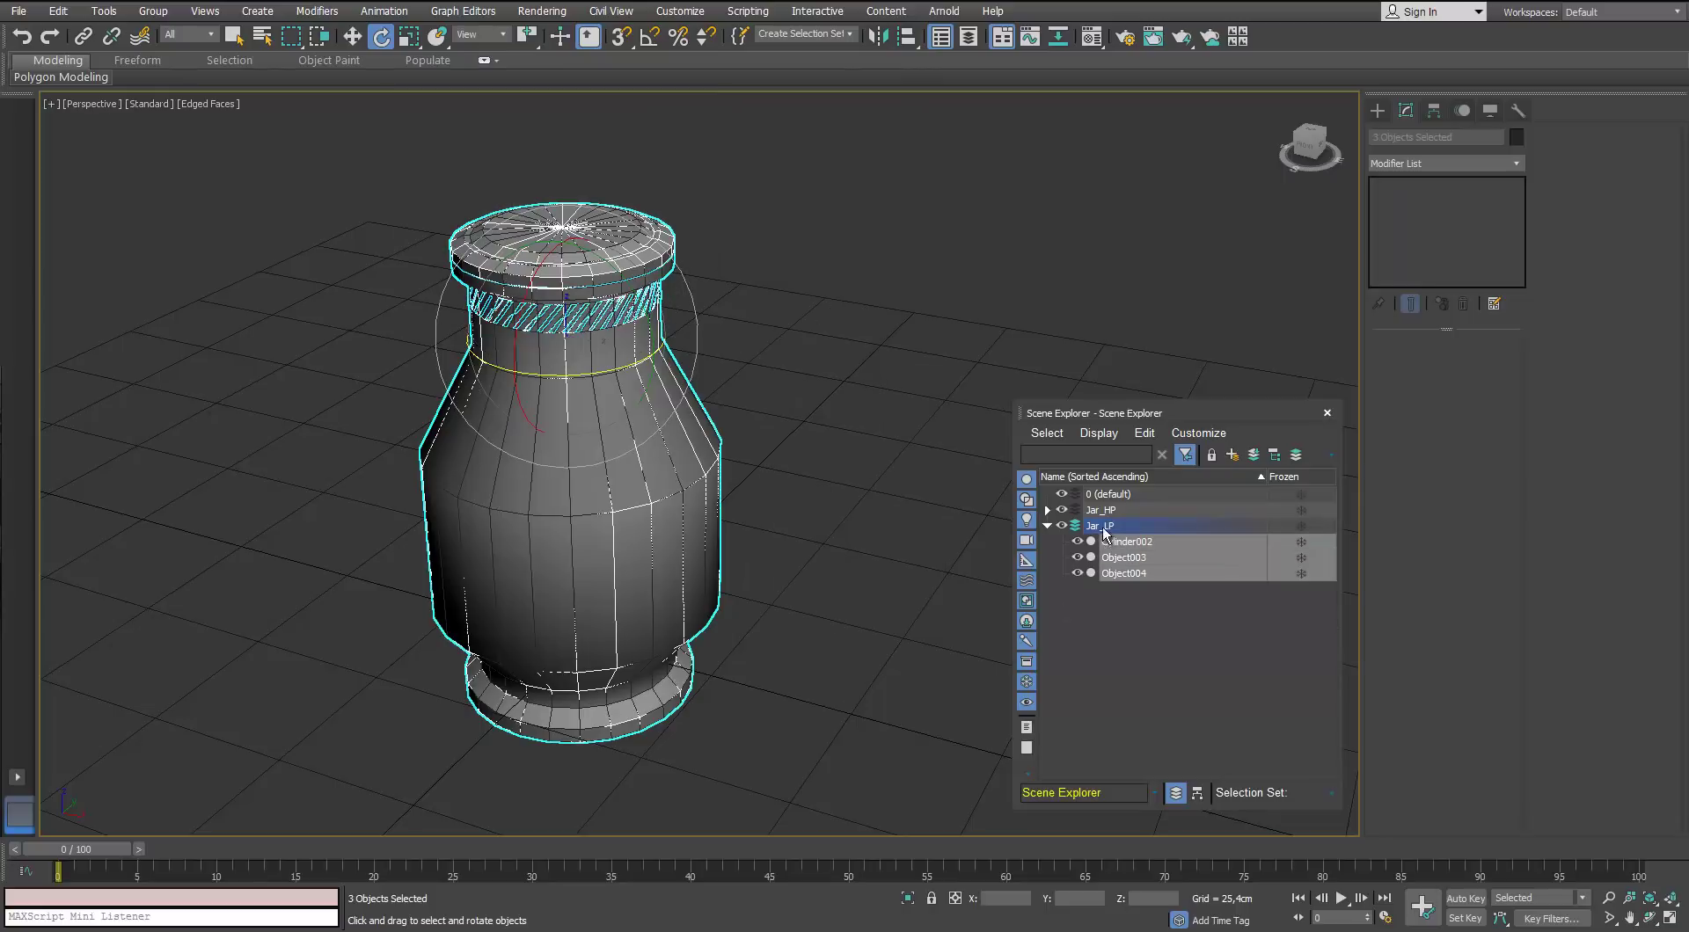
Check the contents of the Jar_HP layer and hide the Jar_LP layer
{"action": "double_click", "coordinate": [1100, 510]}
{"action": "left_click", "coordinate": [855, 554]}
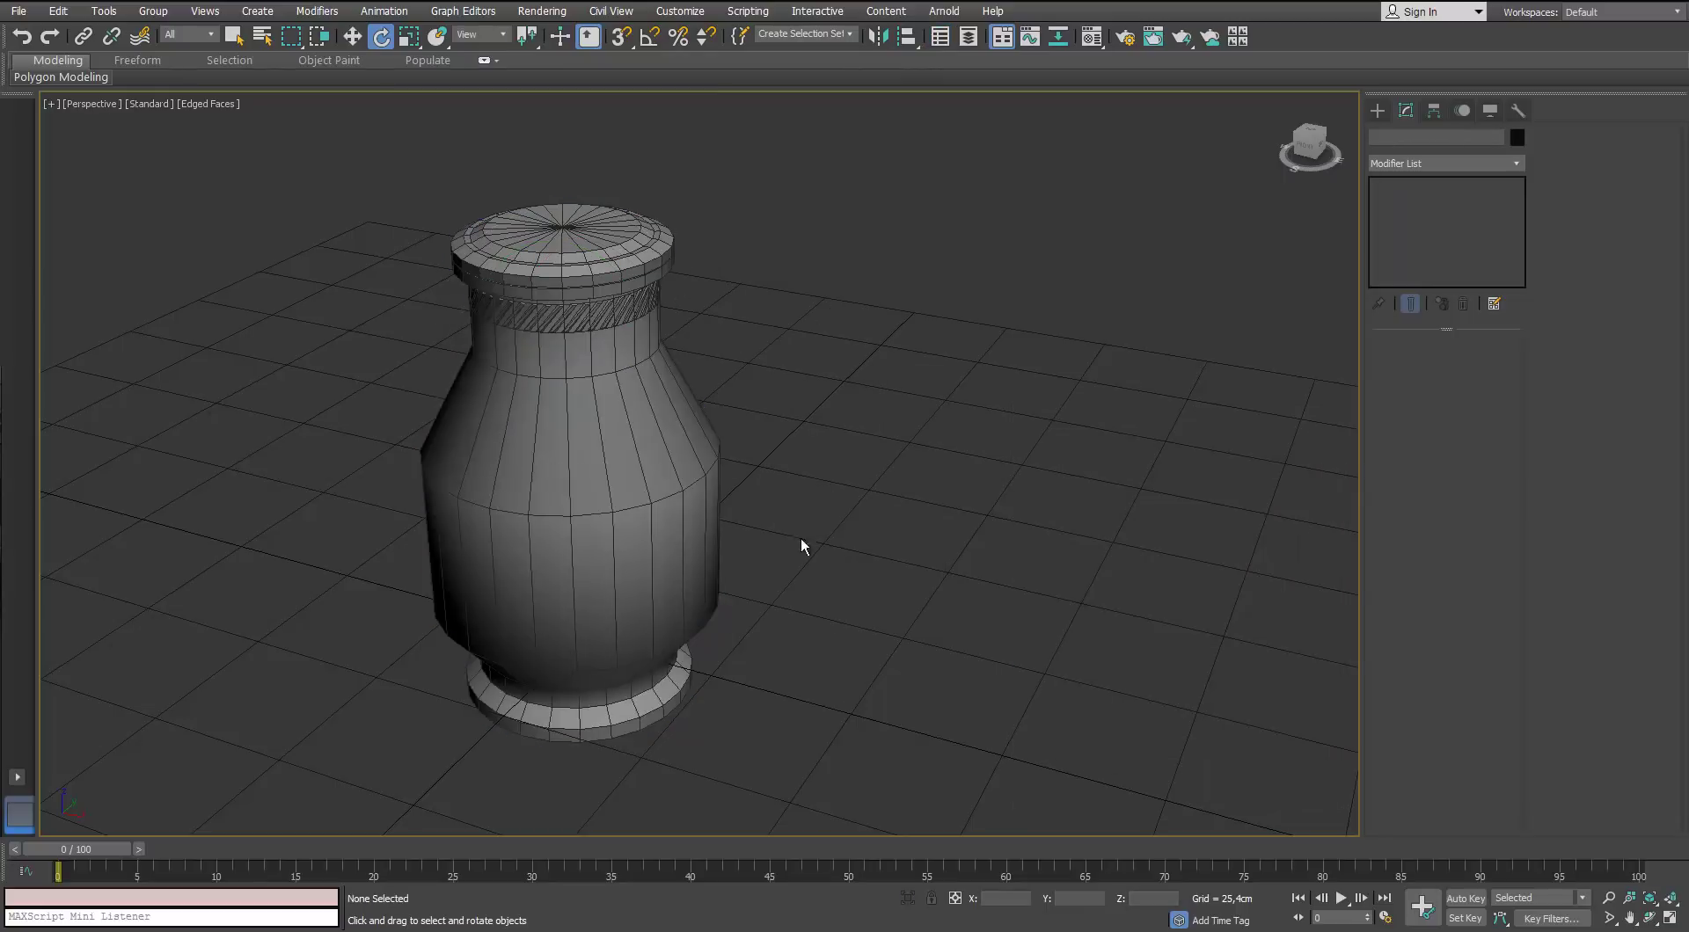
{"action": "left_click", "coordinate": [691, 498]}
{"action": "left_click", "coordinate": [911, 404]}
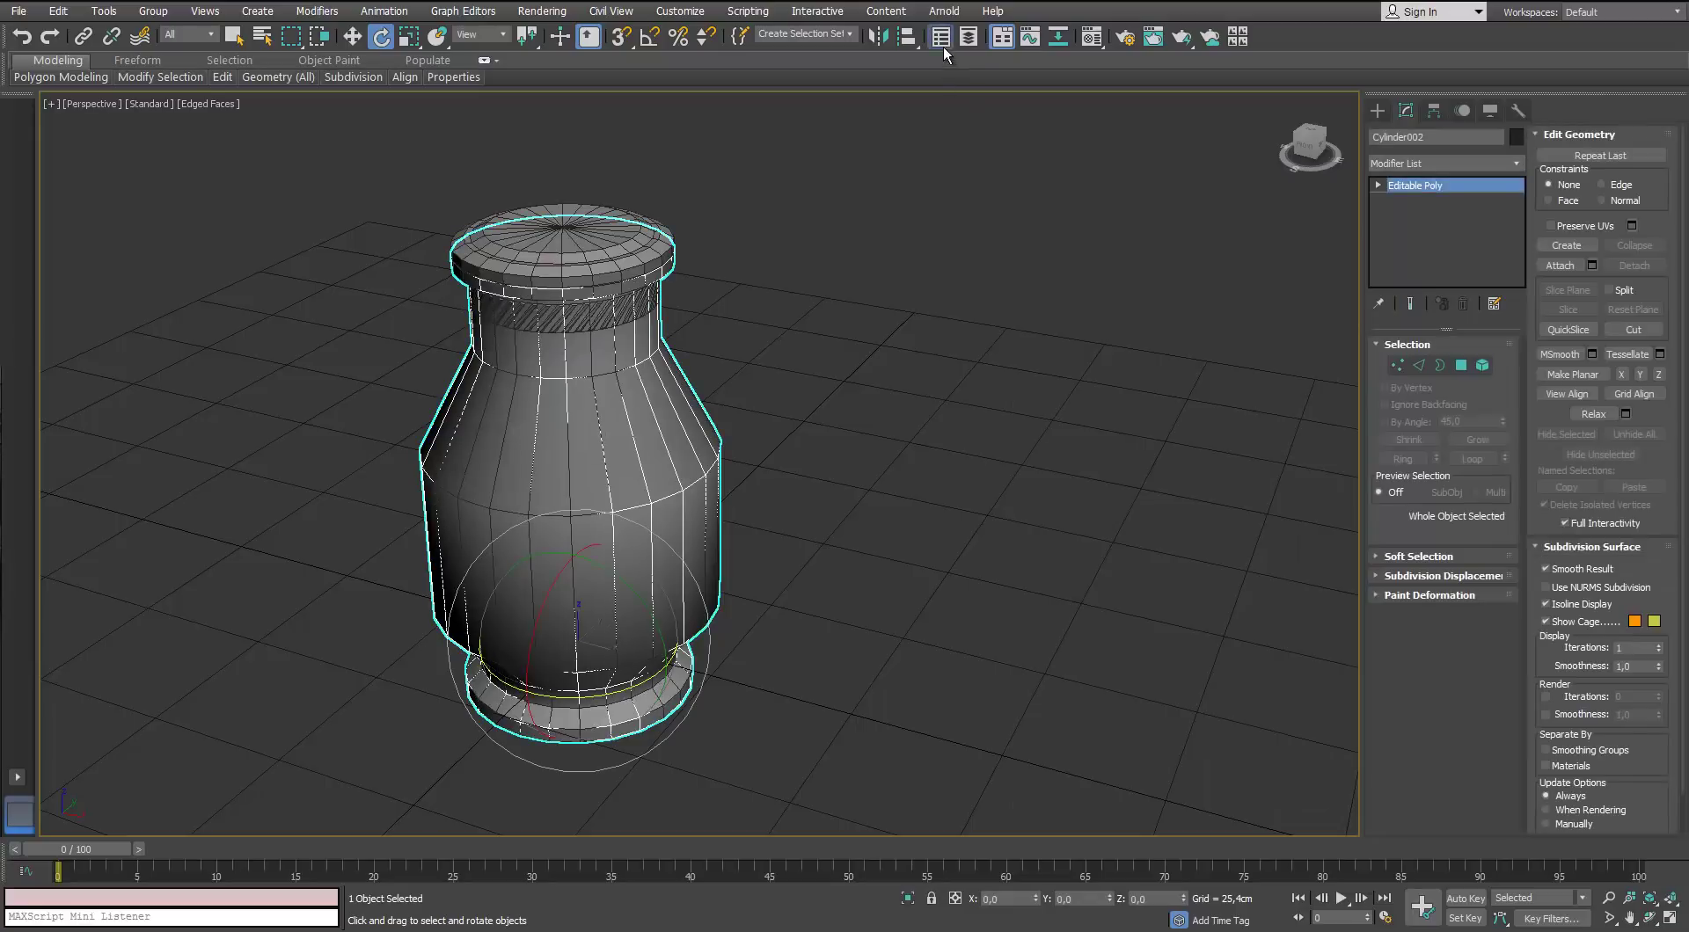
{"action": "left_click", "coordinate": [941, 36]}
{"action": "left_click", "coordinate": [1062, 526]}
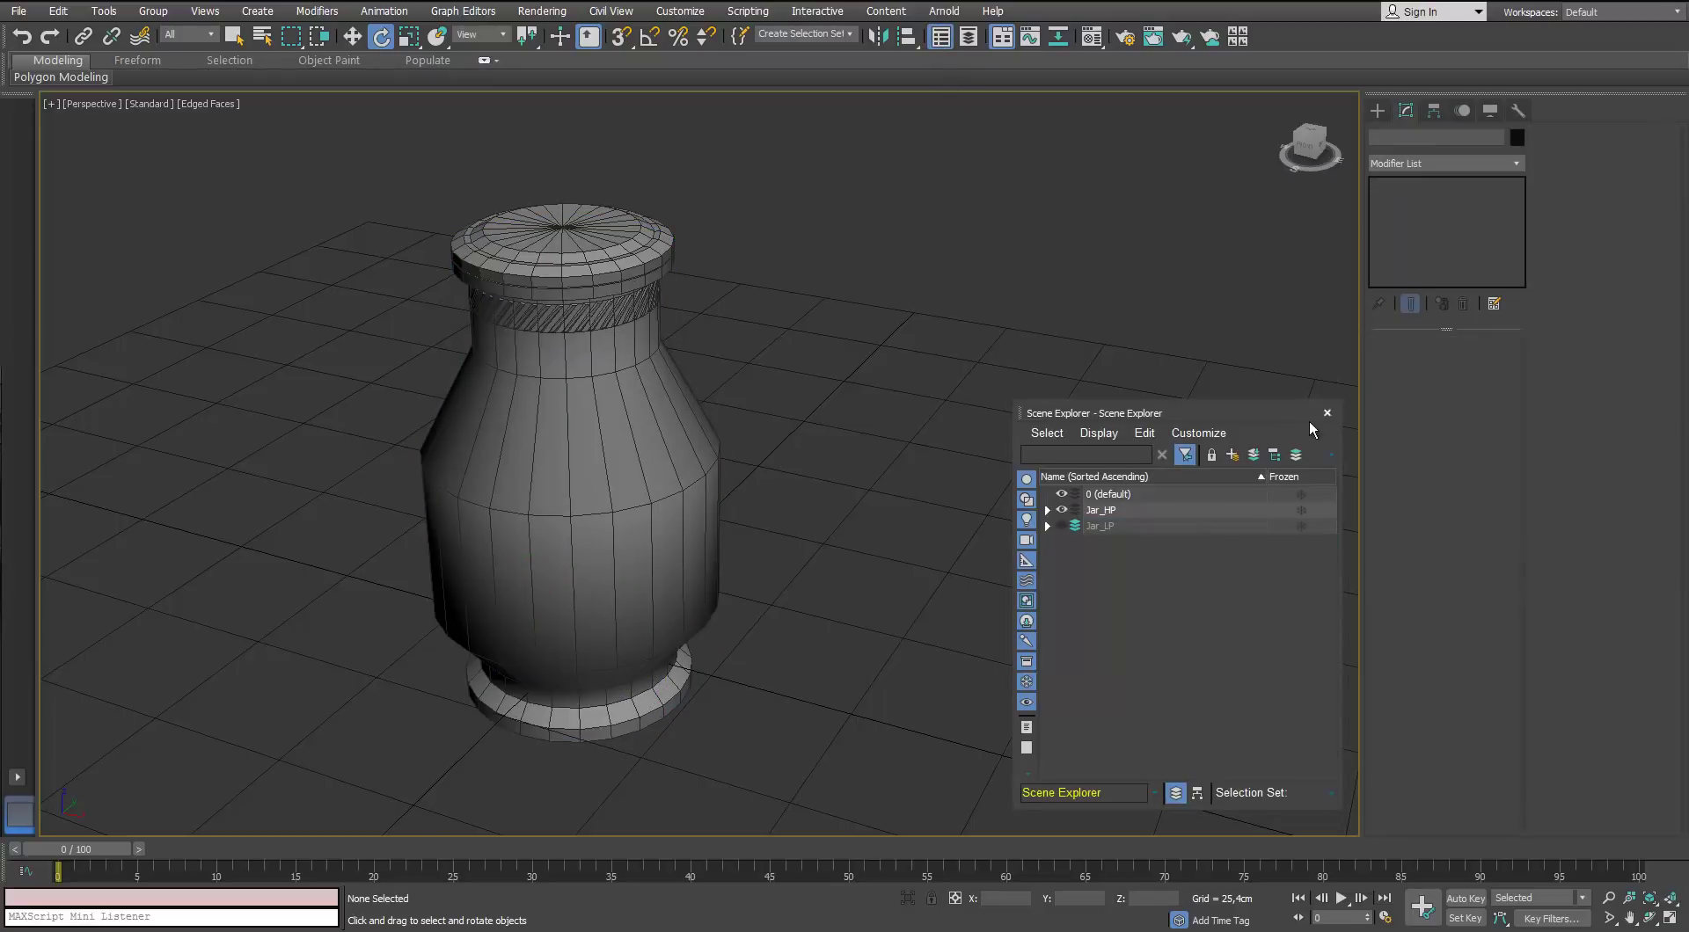
Select the jar body's bottom polygon and inset it by 0.968 cm
{"action": "left_click", "coordinate": [603, 387]}
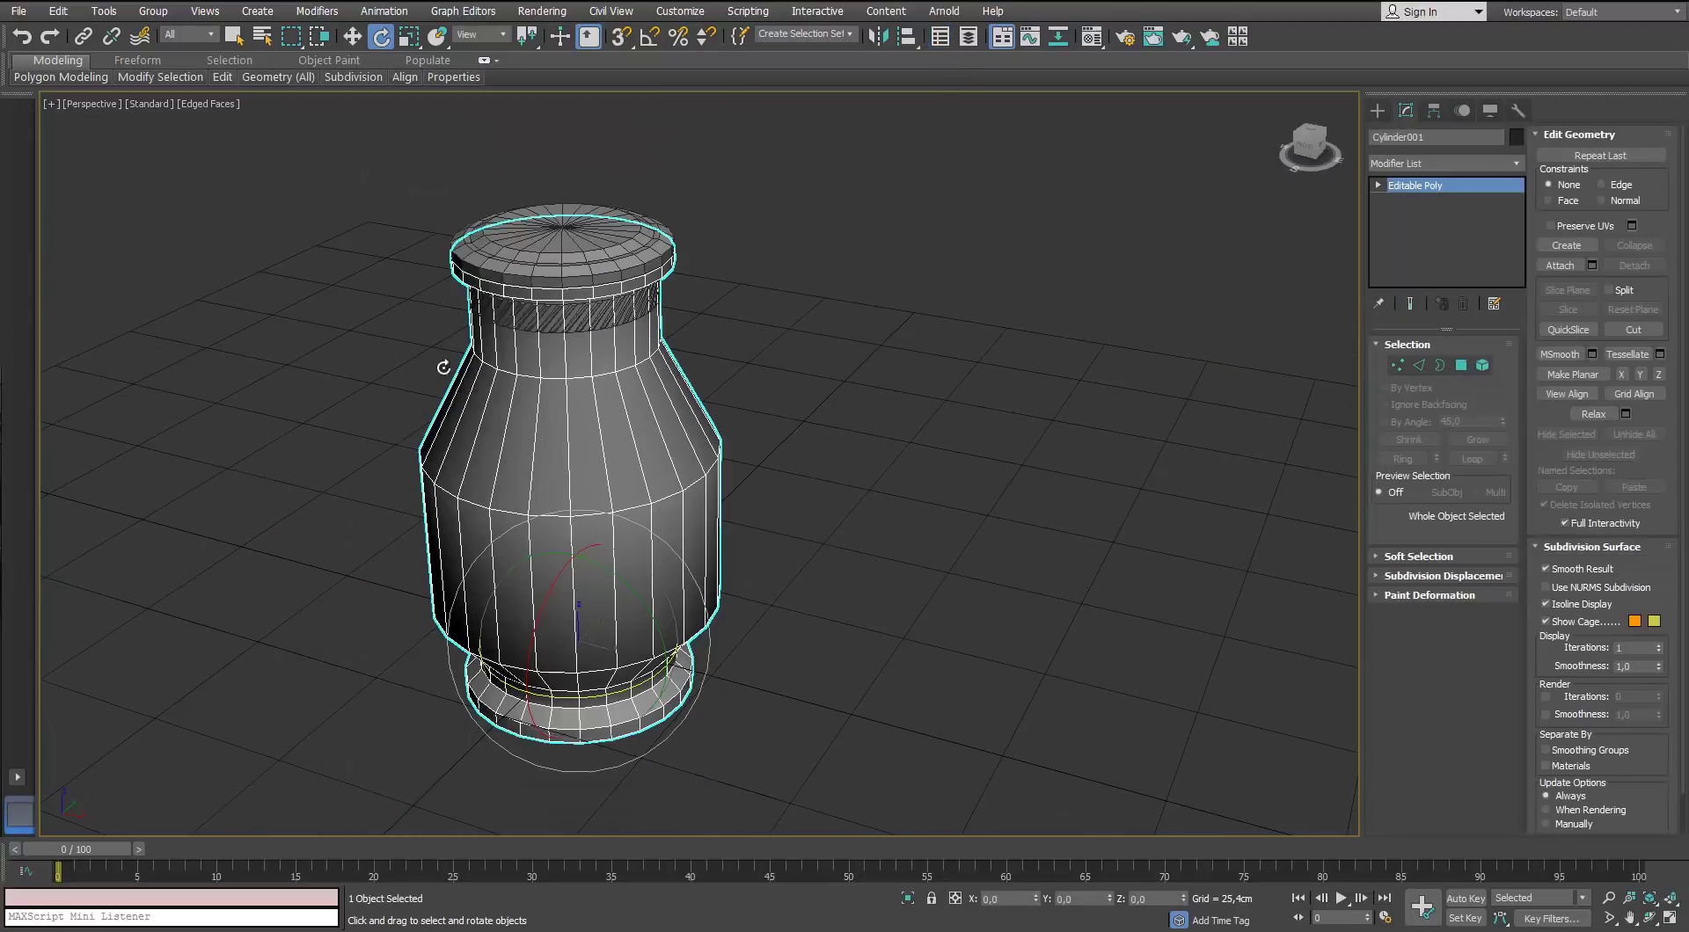
{"action": "mouse_move", "coordinate": [226, 82]}
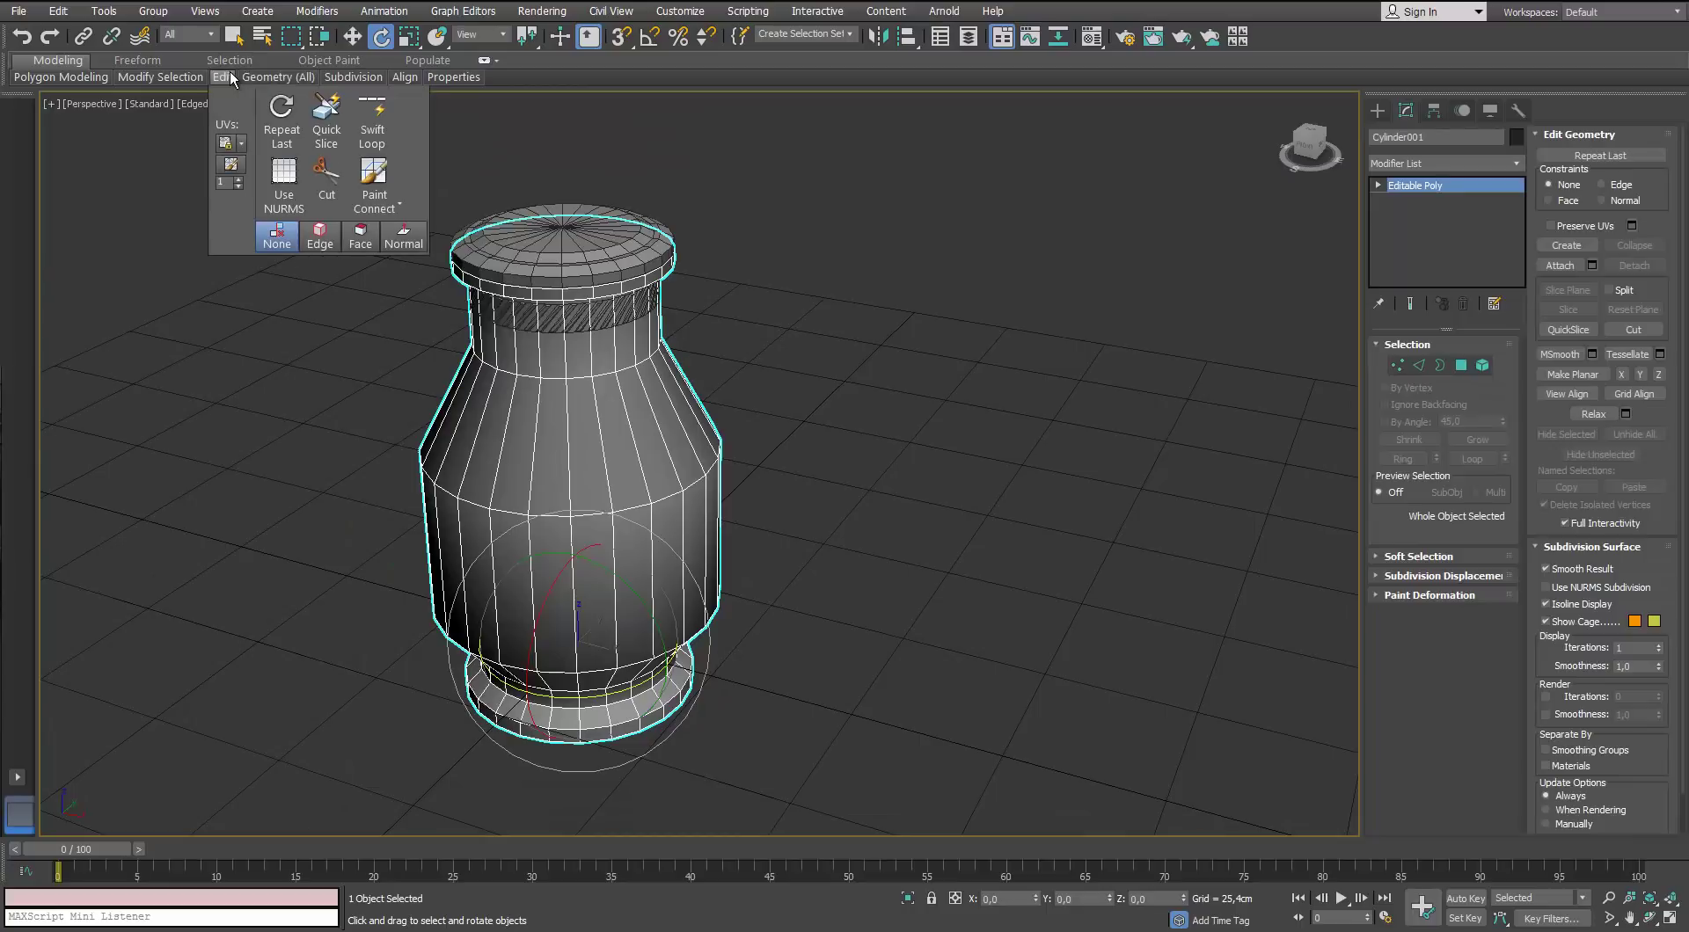
{"action": "left_click", "coordinate": [372, 122]}
{"action": "middle_click_drag", "start_coordinate": [645, 783], "coordinate": [679, 467]}
{"action": "key", "text": "w"}
{"action": "left_click", "coordinate": [1461, 365]}
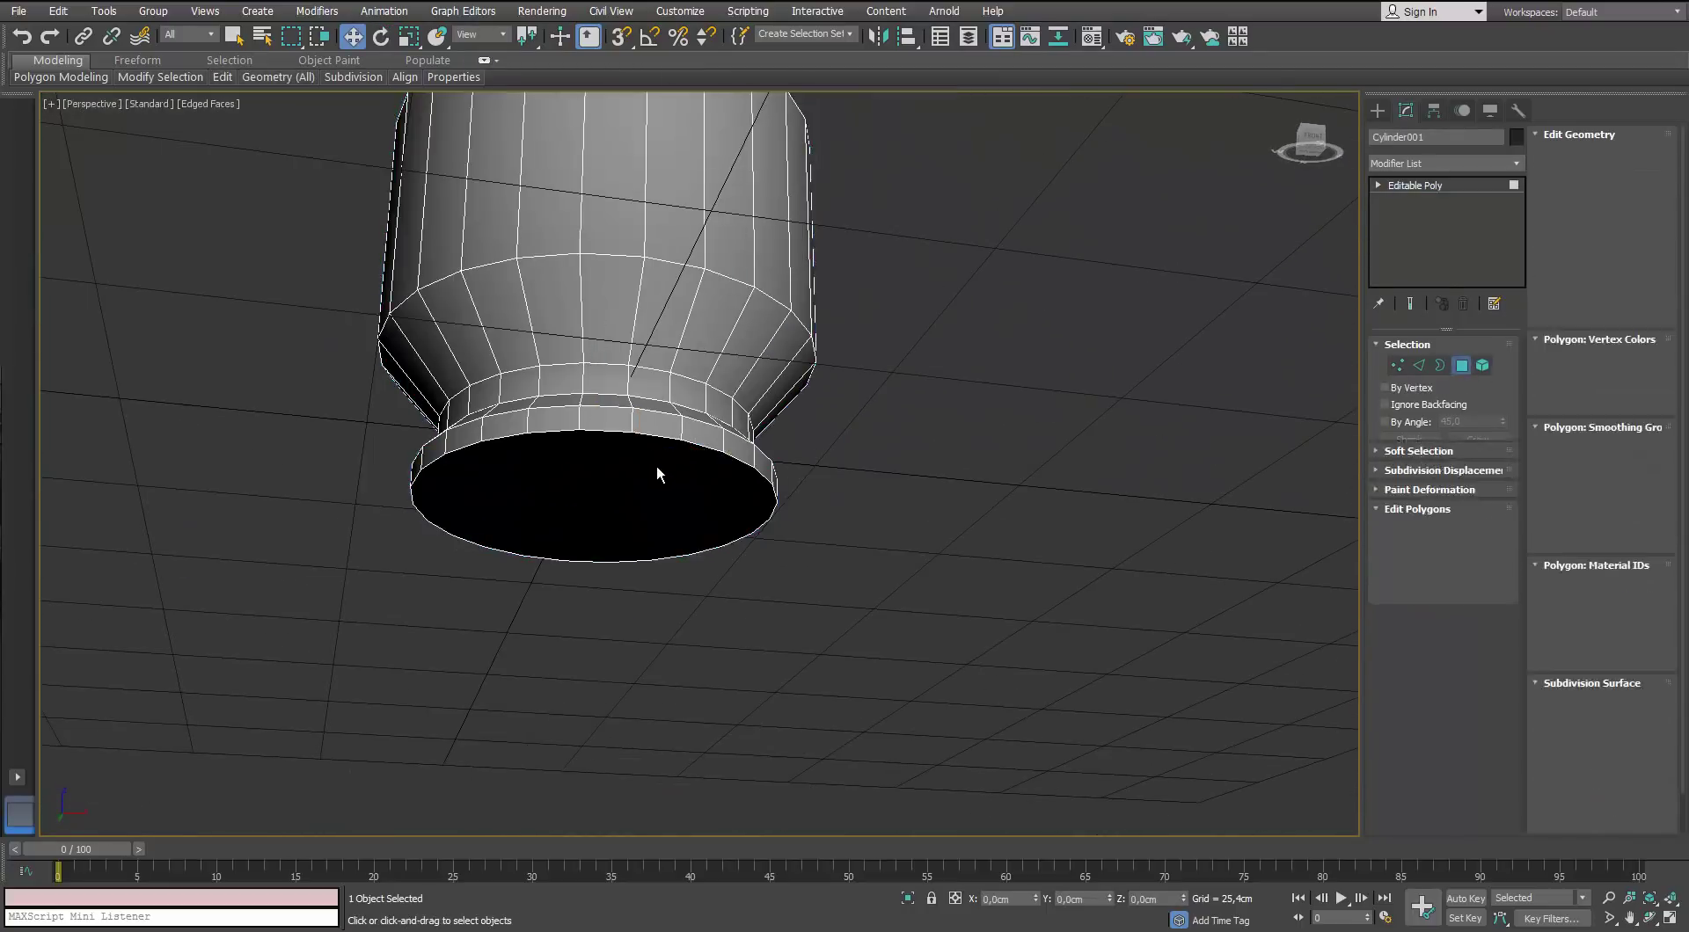
{"action": "left_click", "coordinate": [625, 493]}
{"action": "scroll", "coordinate": [926, 446], "scroll_direction": "up", "scroll_amount": 3}
{"action": "left_click", "coordinate": [1500, 678]}
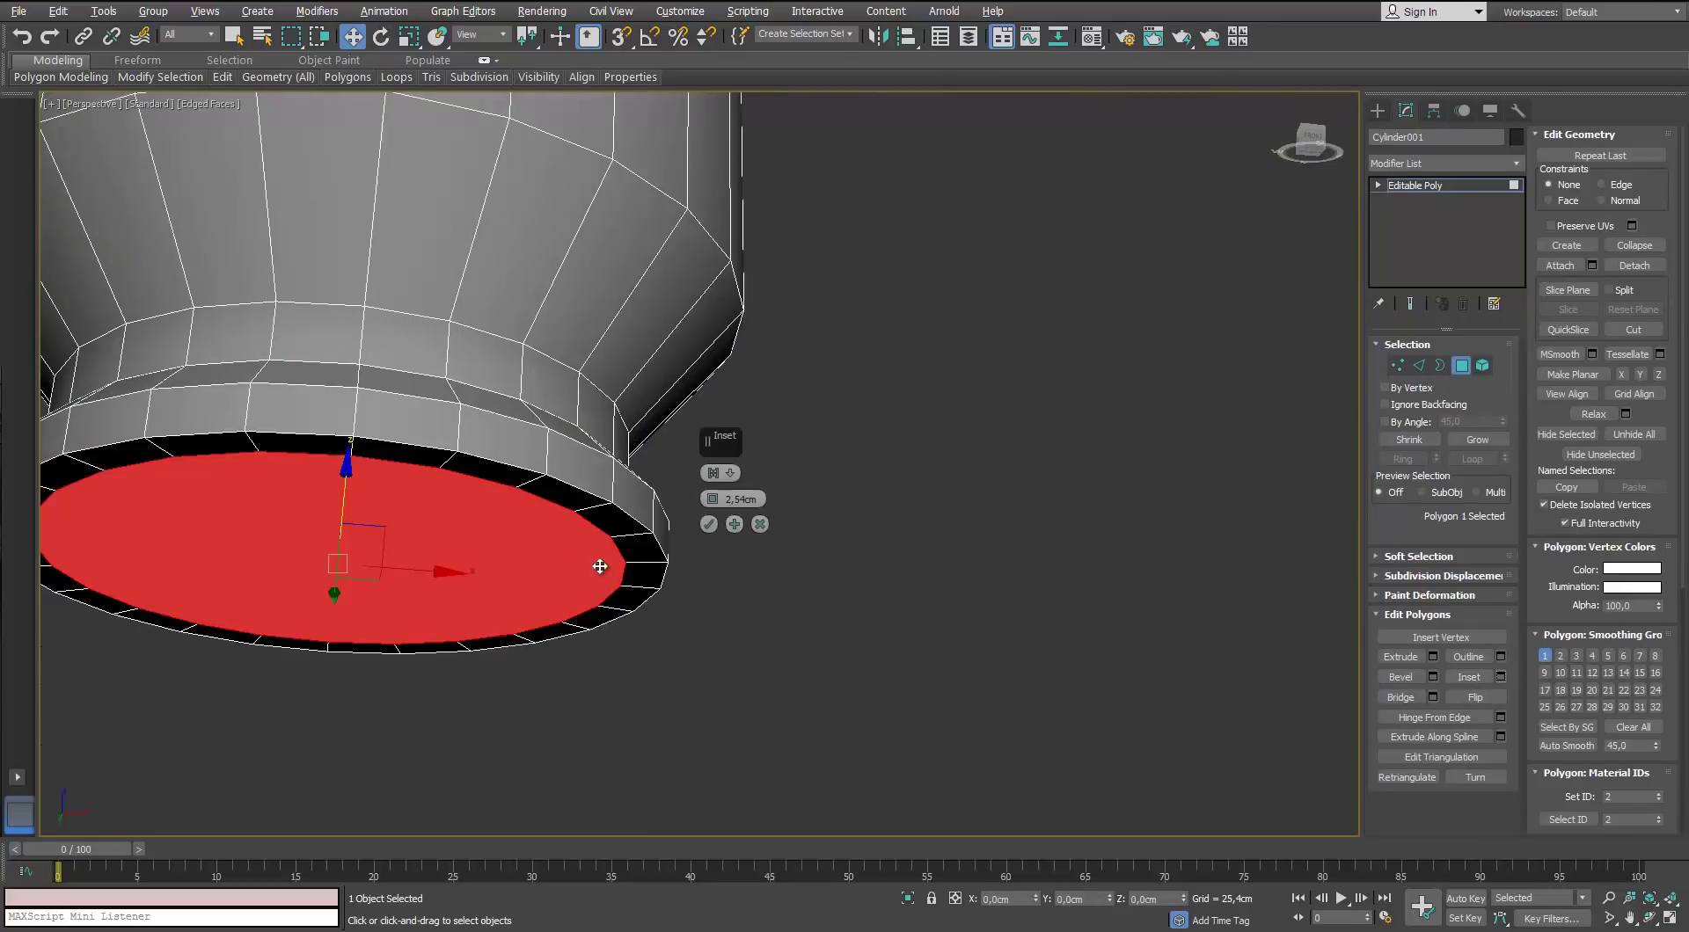
{"action": "middle_click_drag", "start_coordinate": [599, 563], "coordinate": [606, 521], "text": "alt"}
{"action": "right_click", "coordinate": [713, 499]}
{"action": "left_click_drag", "start_coordinate": [714, 496], "coordinate": [713, 468]}
Inset the bottom polygon a second time by 0.968 cm and collapse it to a single center point
{"action": "right_click", "coordinate": [374, 526]}
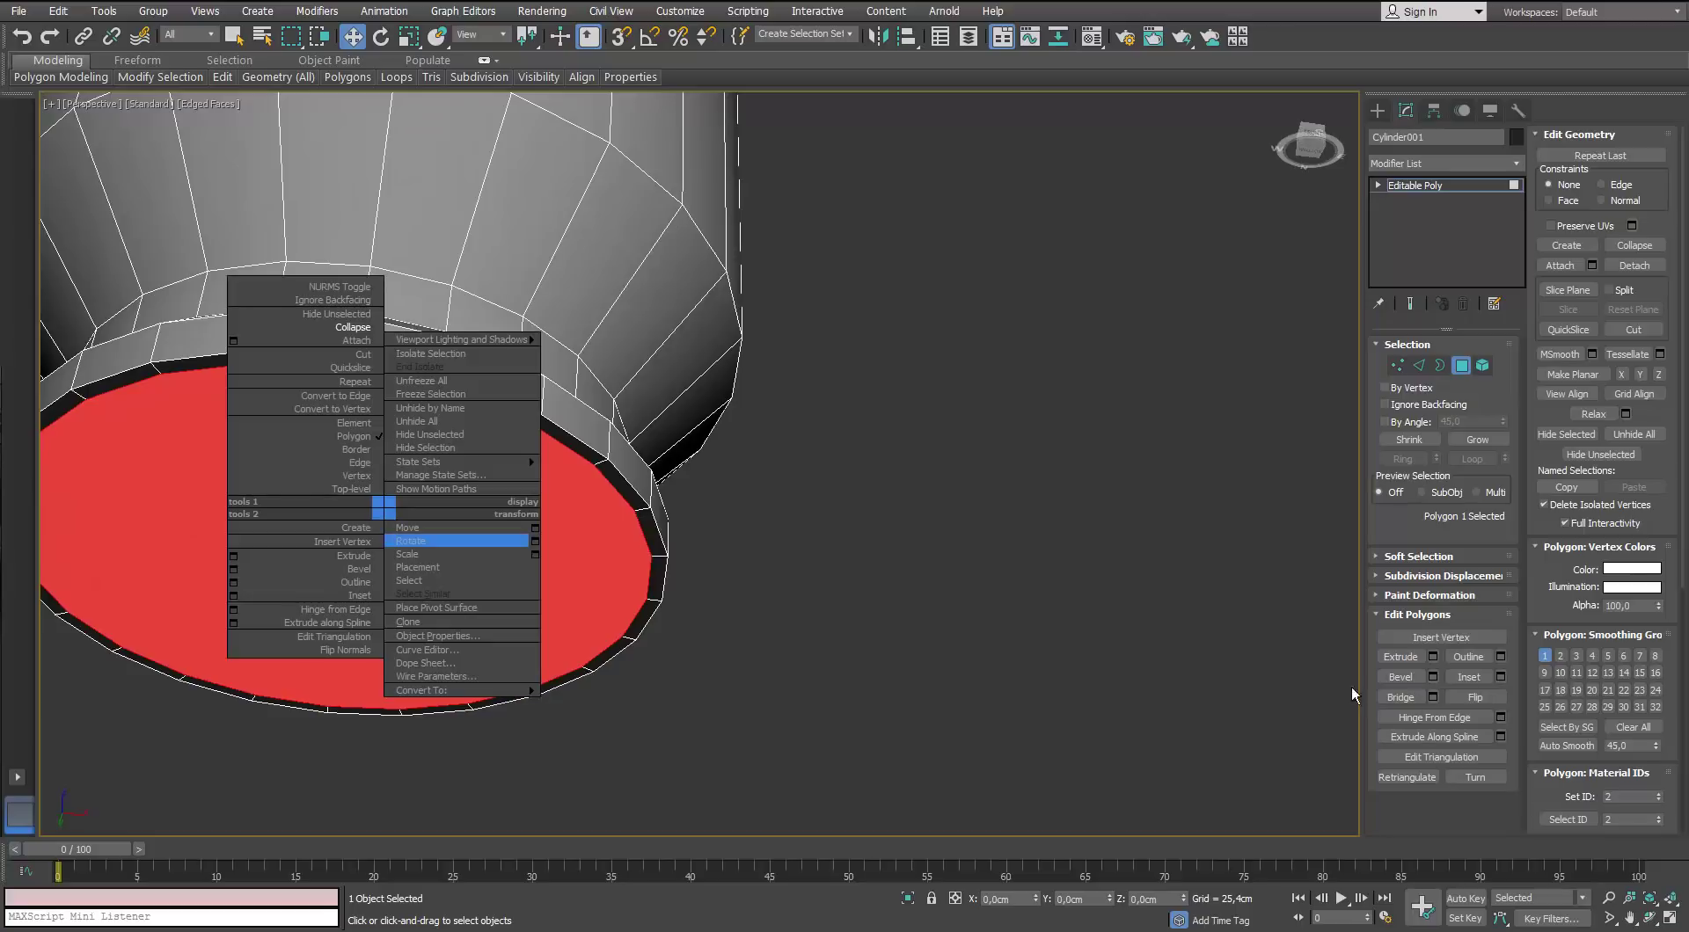
{"action": "left_click", "coordinate": [1499, 679]}
{"action": "left_click", "coordinate": [1500, 677]}
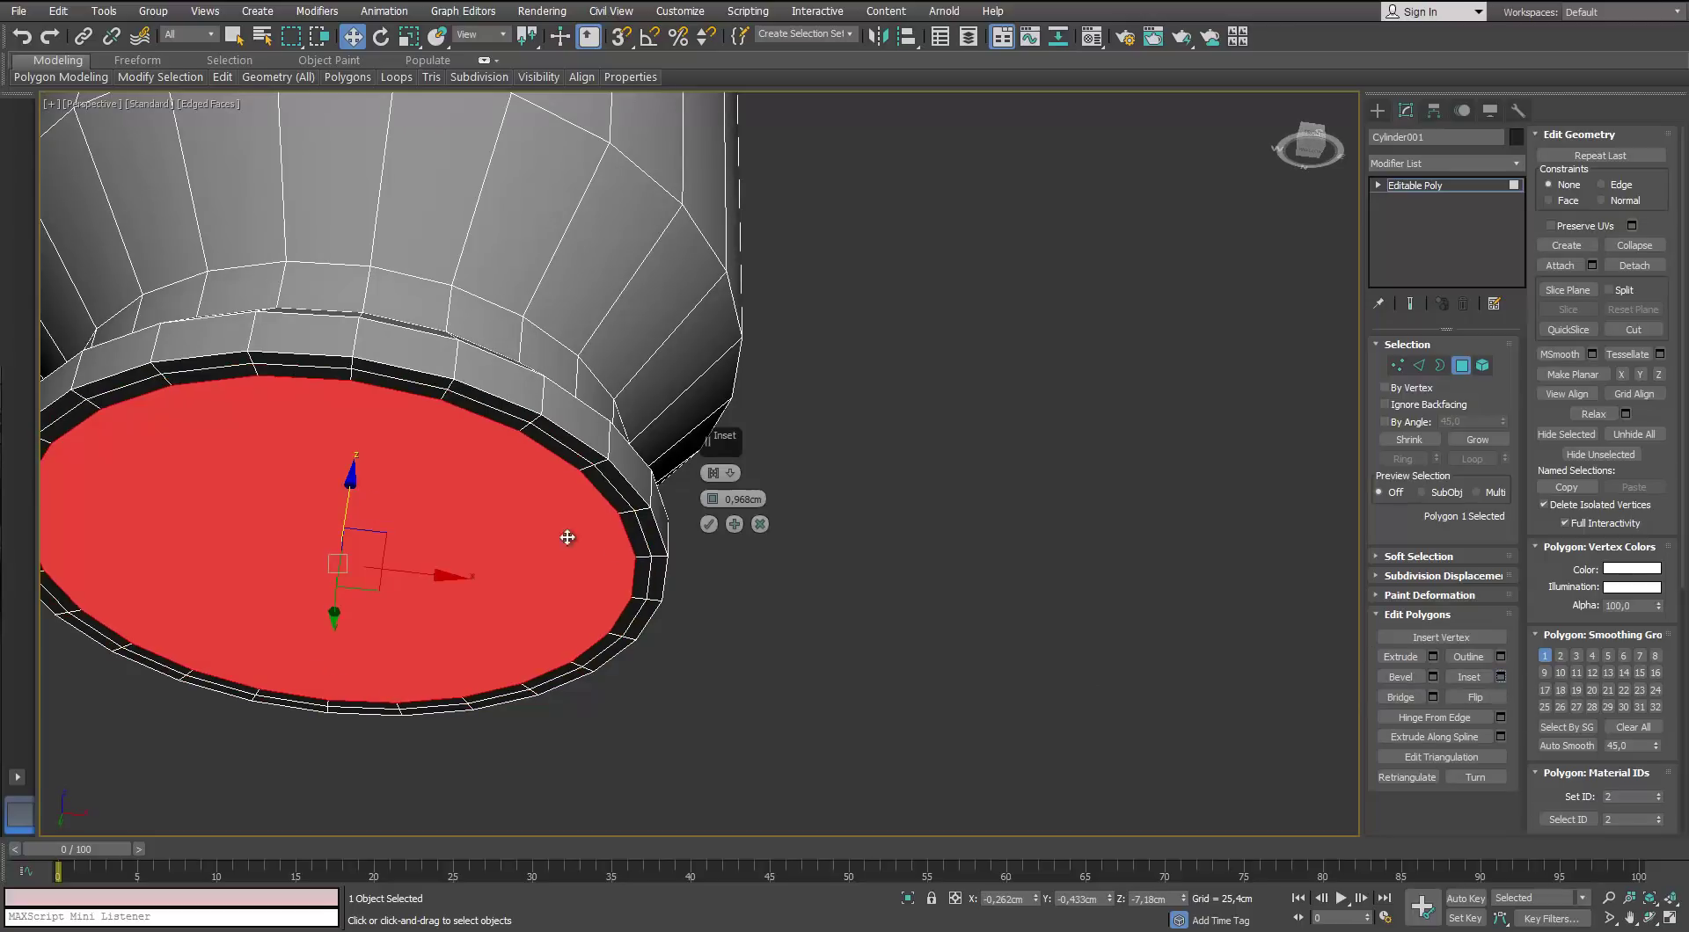
{"action": "left_click", "coordinate": [708, 525]}
{"action": "right_click", "coordinate": [434, 471]}
{"action": "left_click", "coordinate": [360, 528]}
Add support edge loops with Swift Loop around the jar's foot, close to its rim corners and the narrow waist above it
{"action": "mouse_move", "coordinate": [230, 82]}
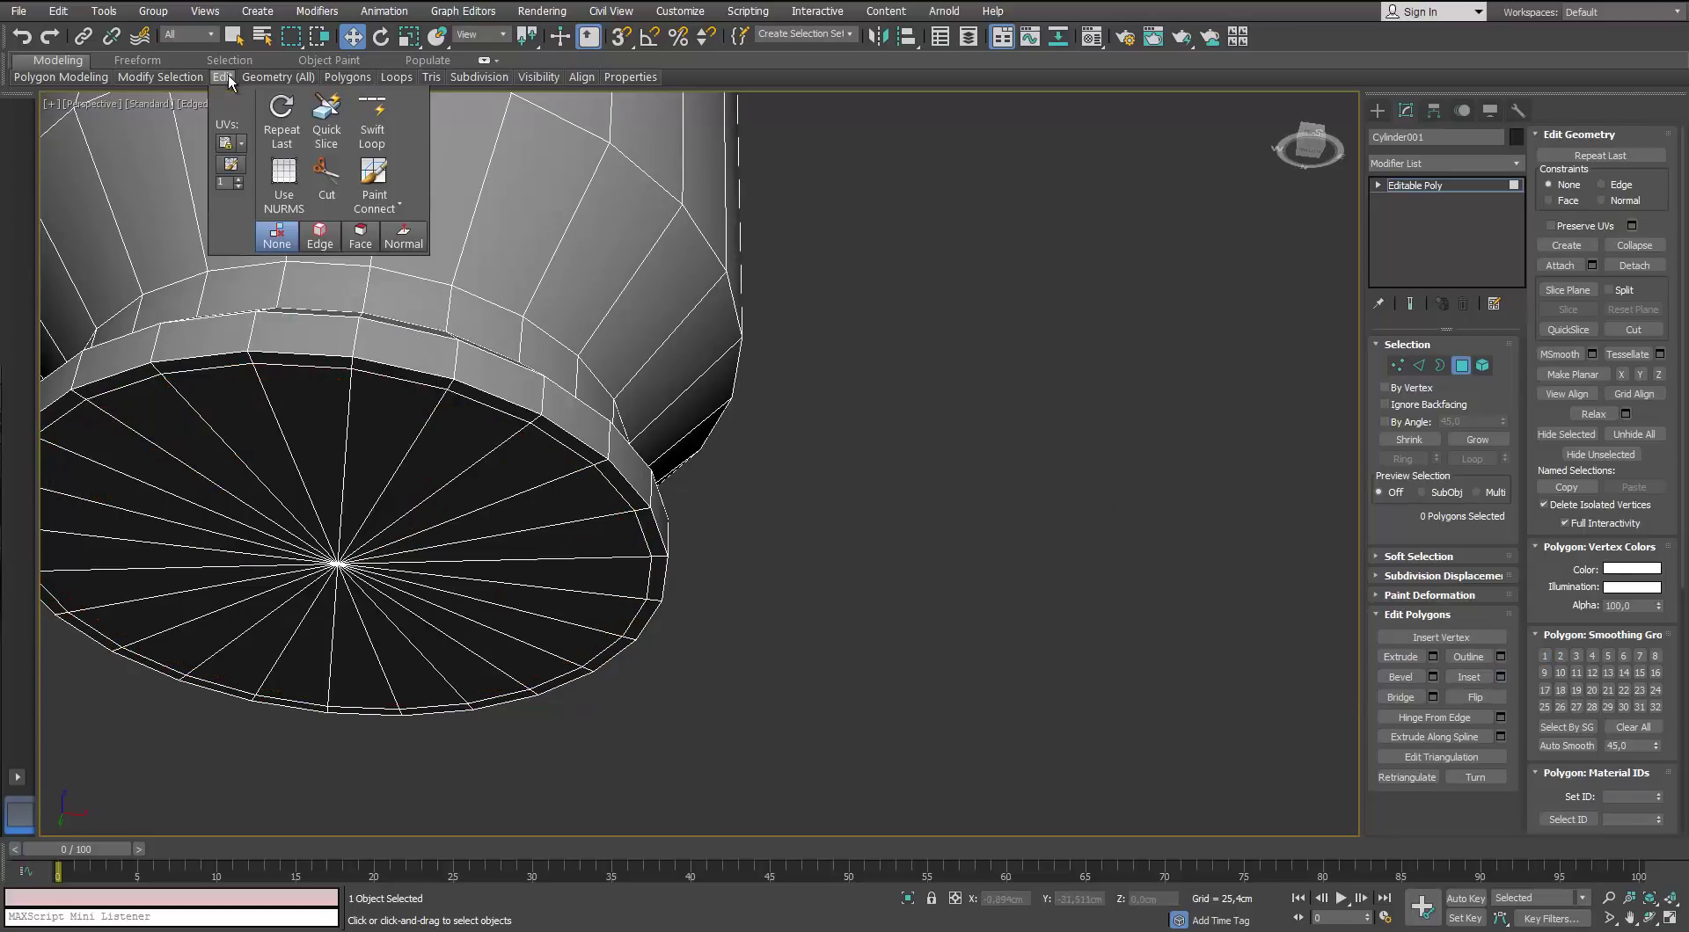
{"action": "left_click", "coordinate": [372, 120]}
{"action": "middle_click_drag", "start_coordinate": [591, 502], "coordinate": [609, 647], "text": "alt"}
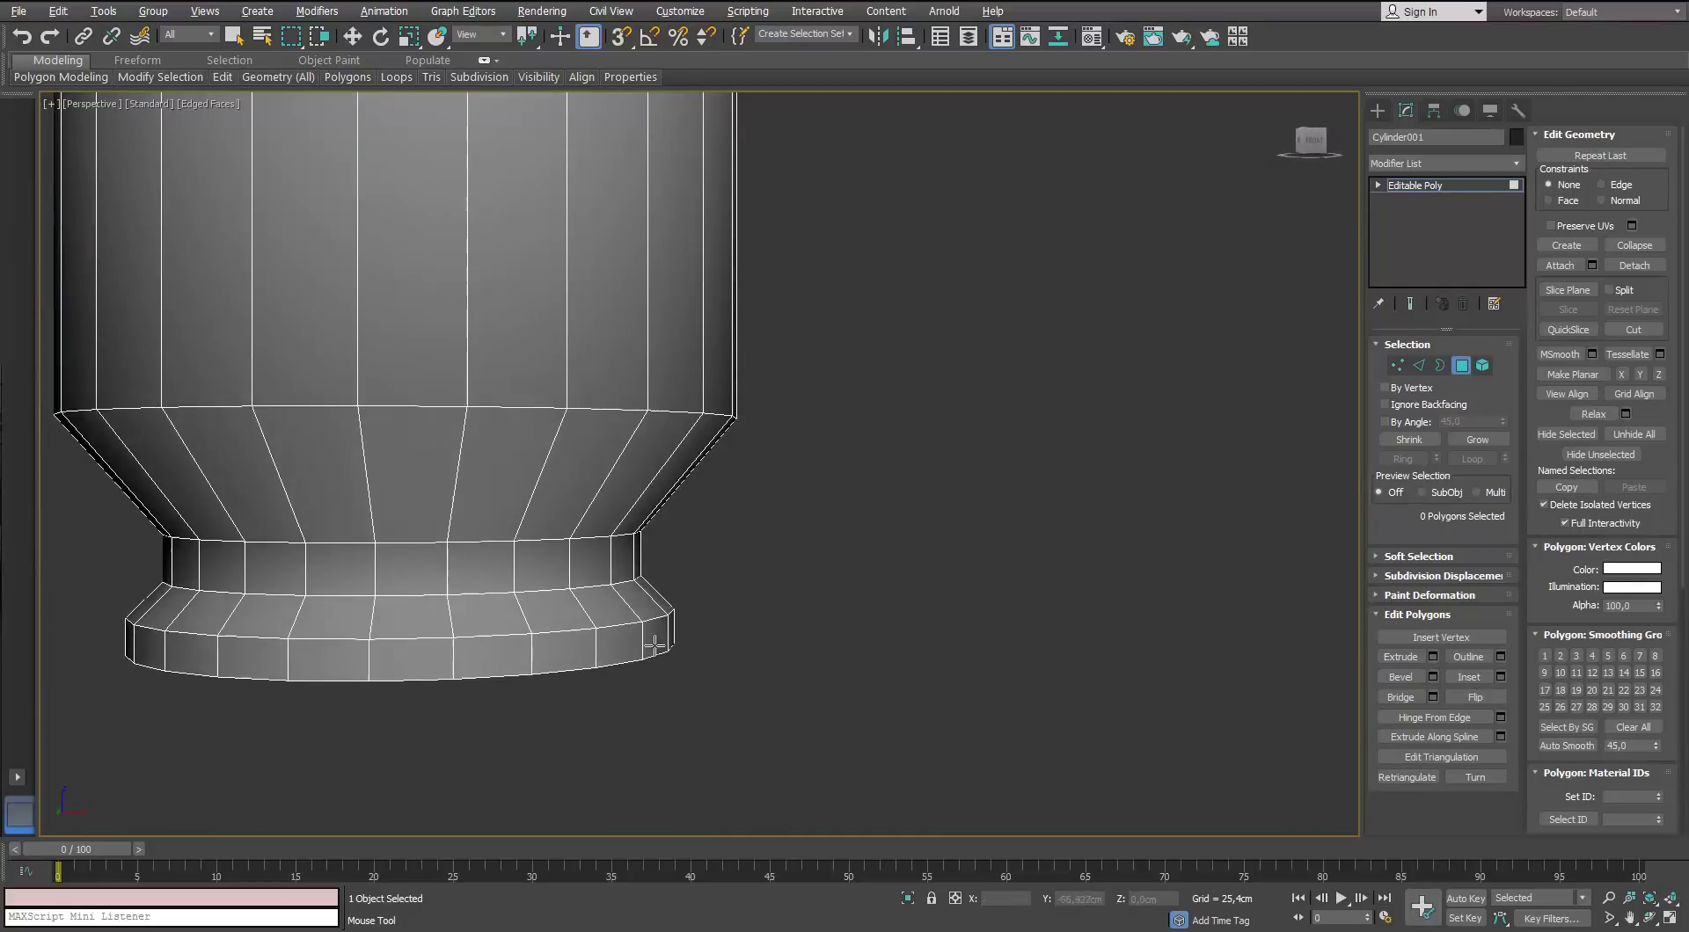
{"action": "scroll", "coordinate": [655, 647], "scroll_direction": "up", "scroll_amount": 5}
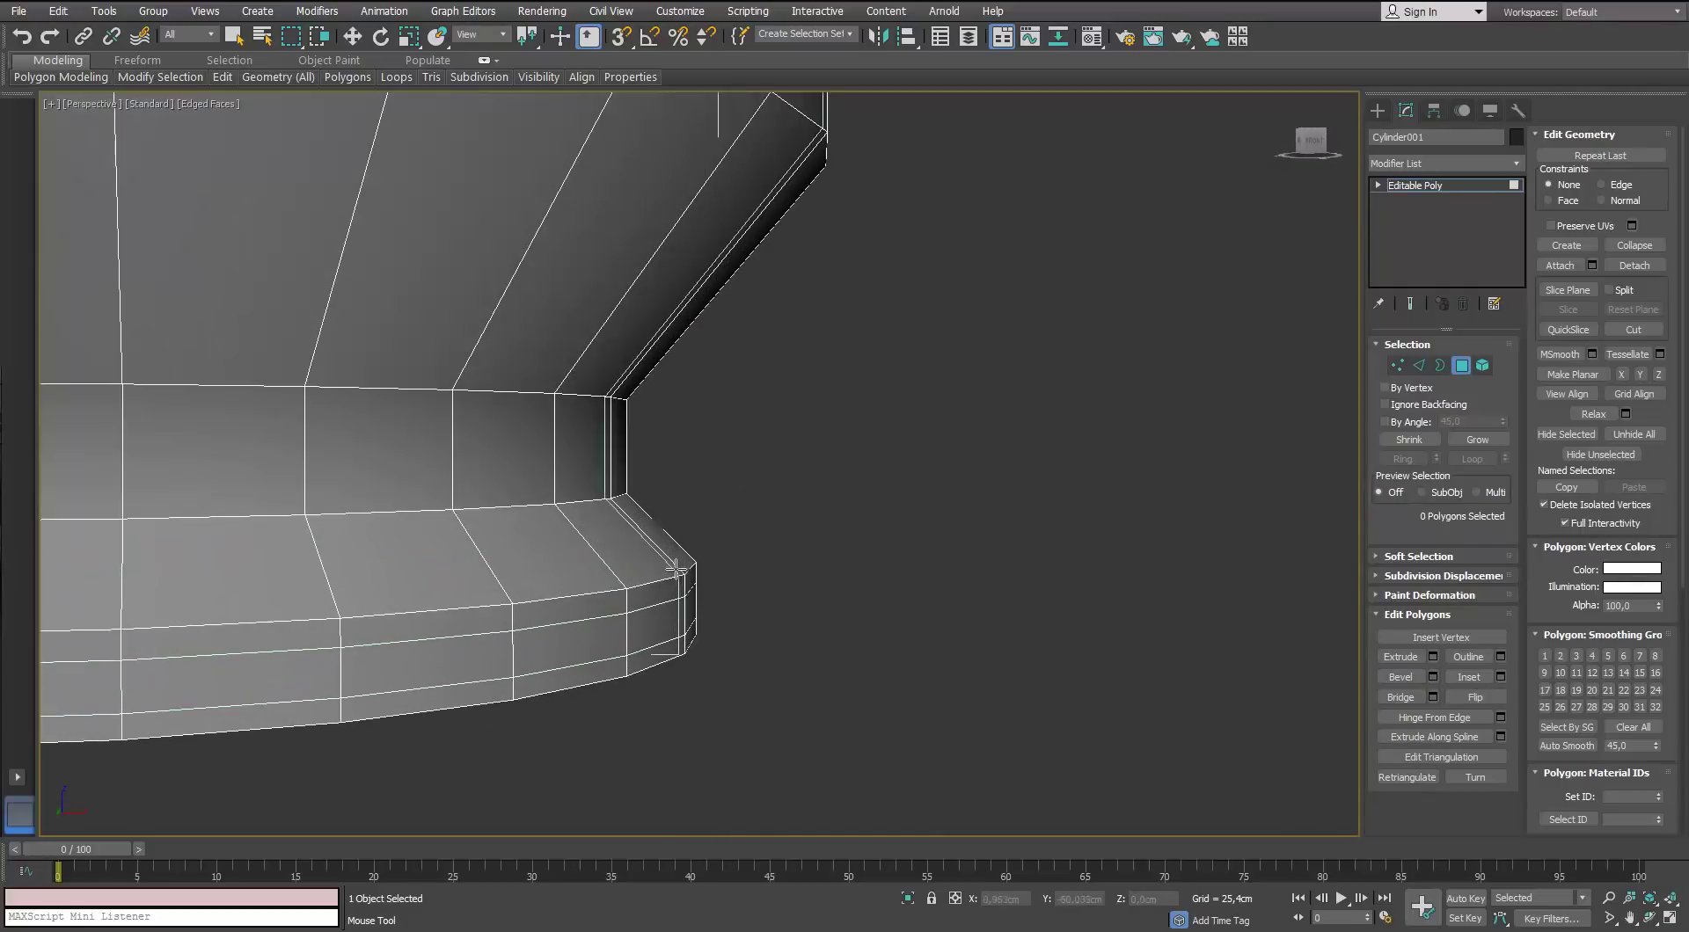
{"action": "left_click", "coordinate": [674, 564]}
{"action": "left_click", "coordinate": [622, 510]}
{"action": "left_click", "coordinate": [620, 481]}
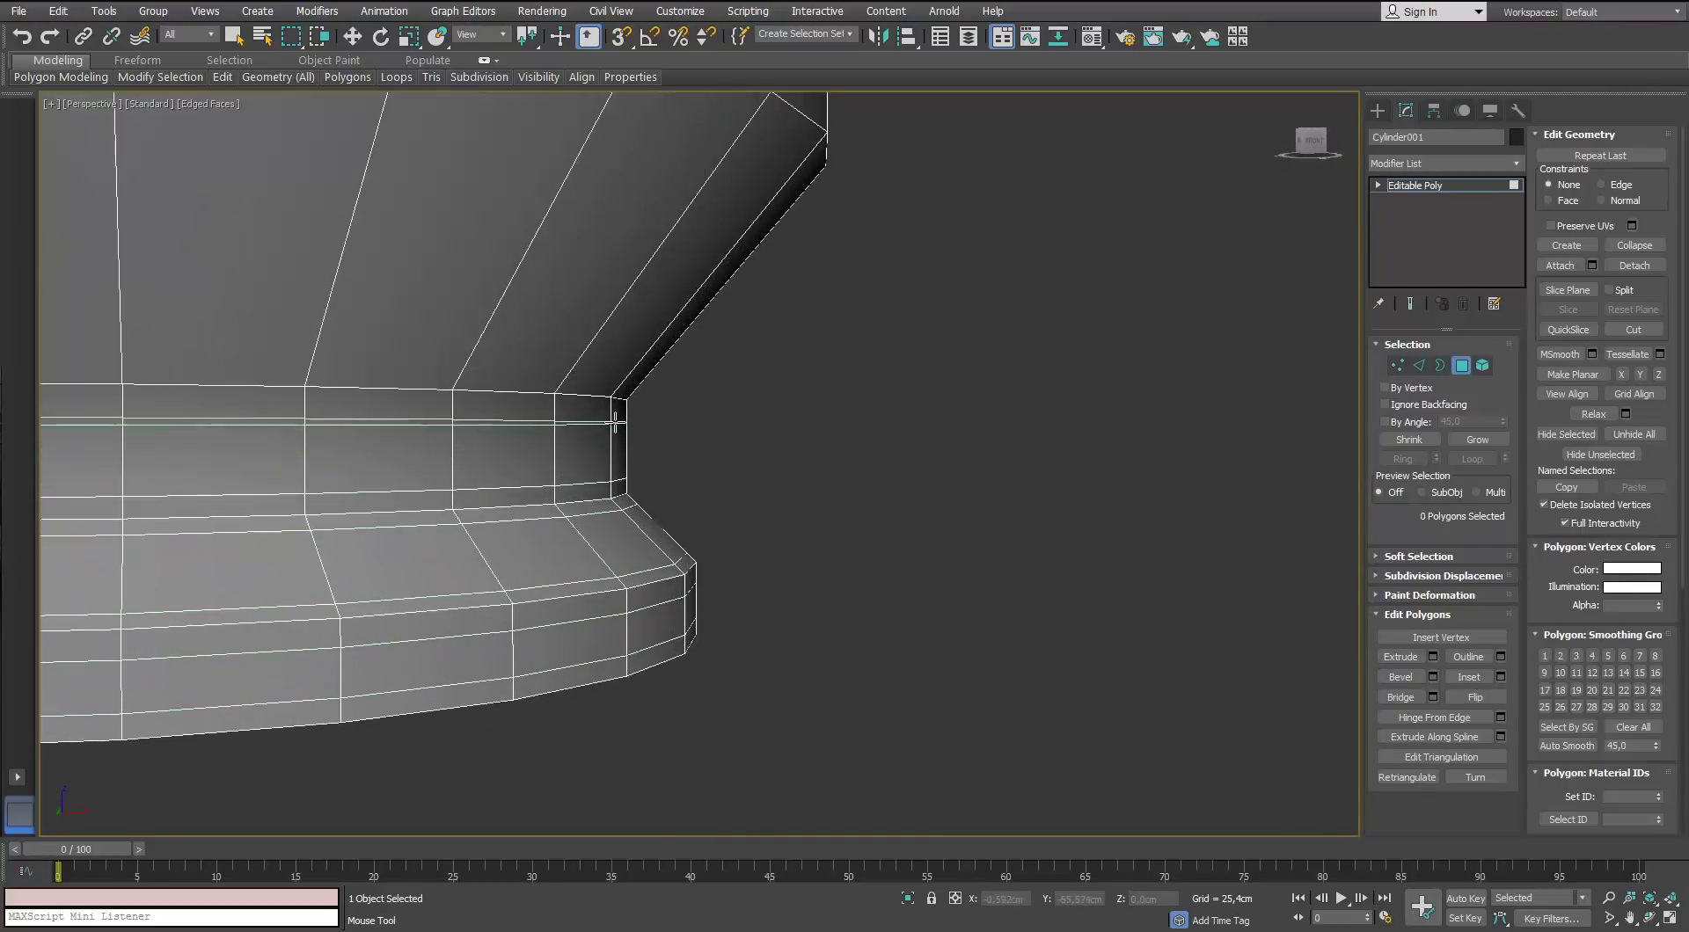
{"action": "left_click", "coordinate": [616, 422]}
Add support edge loops on both sides of the lower and upper corners of the jar's main body
{"action": "scroll", "coordinate": [616, 371], "scroll_direction": "down", "scroll_amount": 5}
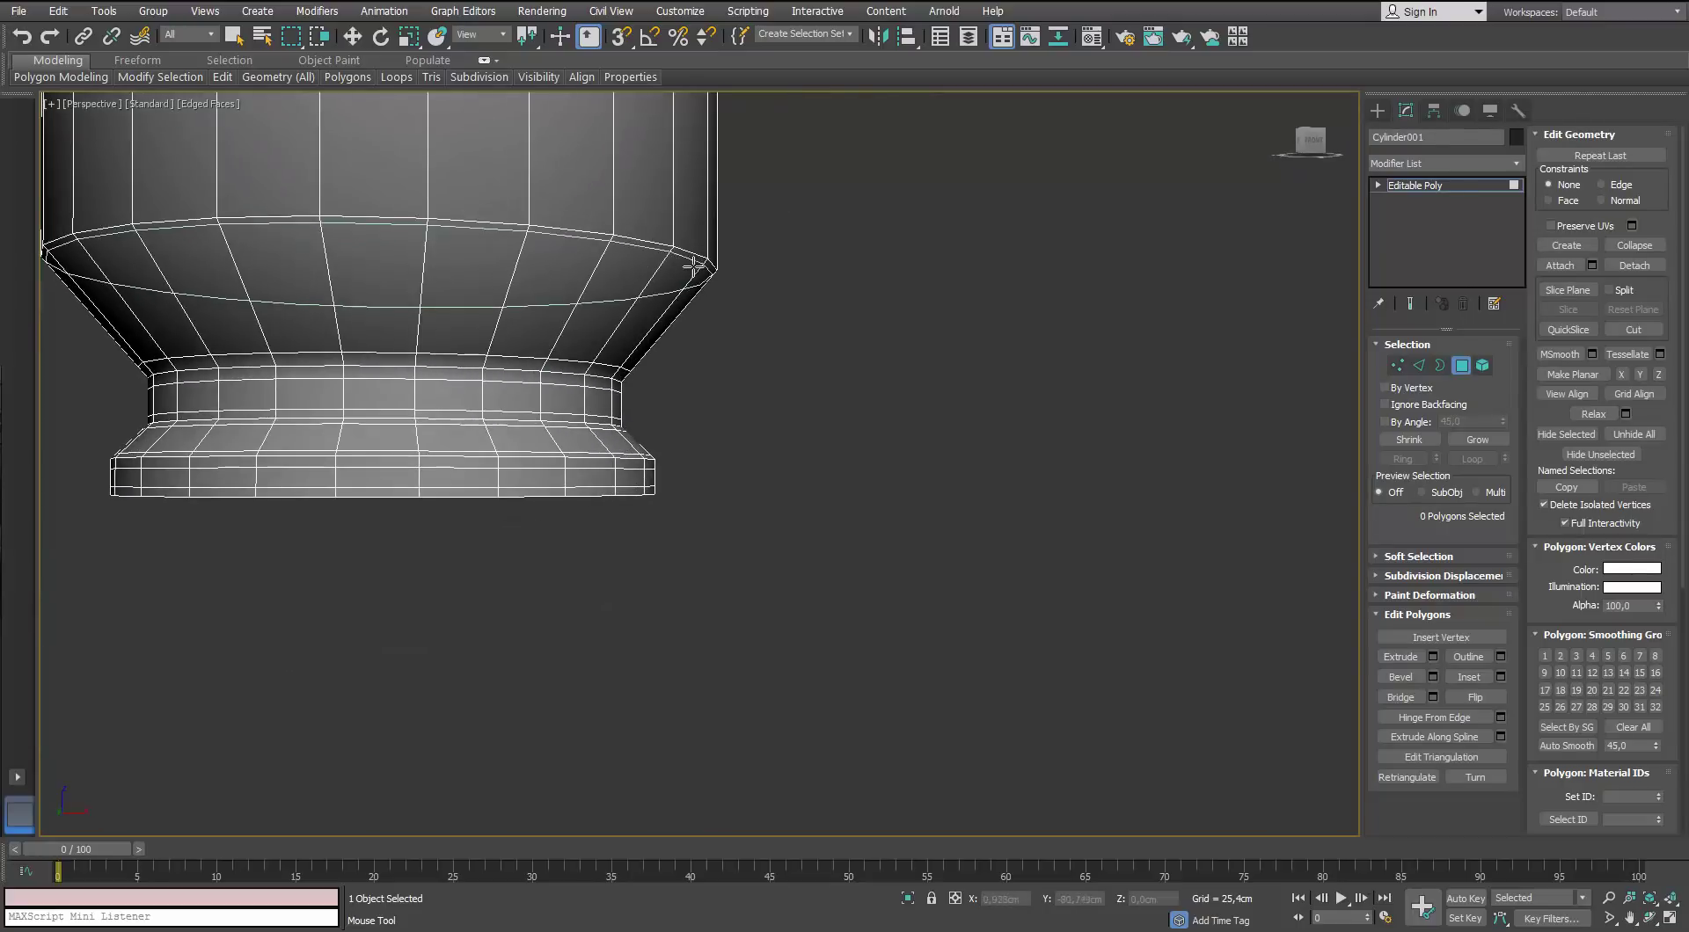
{"action": "left_click", "coordinate": [695, 267]}
{"action": "left_click", "coordinate": [697, 241]}
{"action": "scroll", "coordinate": [686, 231], "scroll_direction": "down", "scroll_amount": 3}
{"action": "middle_click_drag", "start_coordinate": [626, 158], "coordinate": [623, 513]}
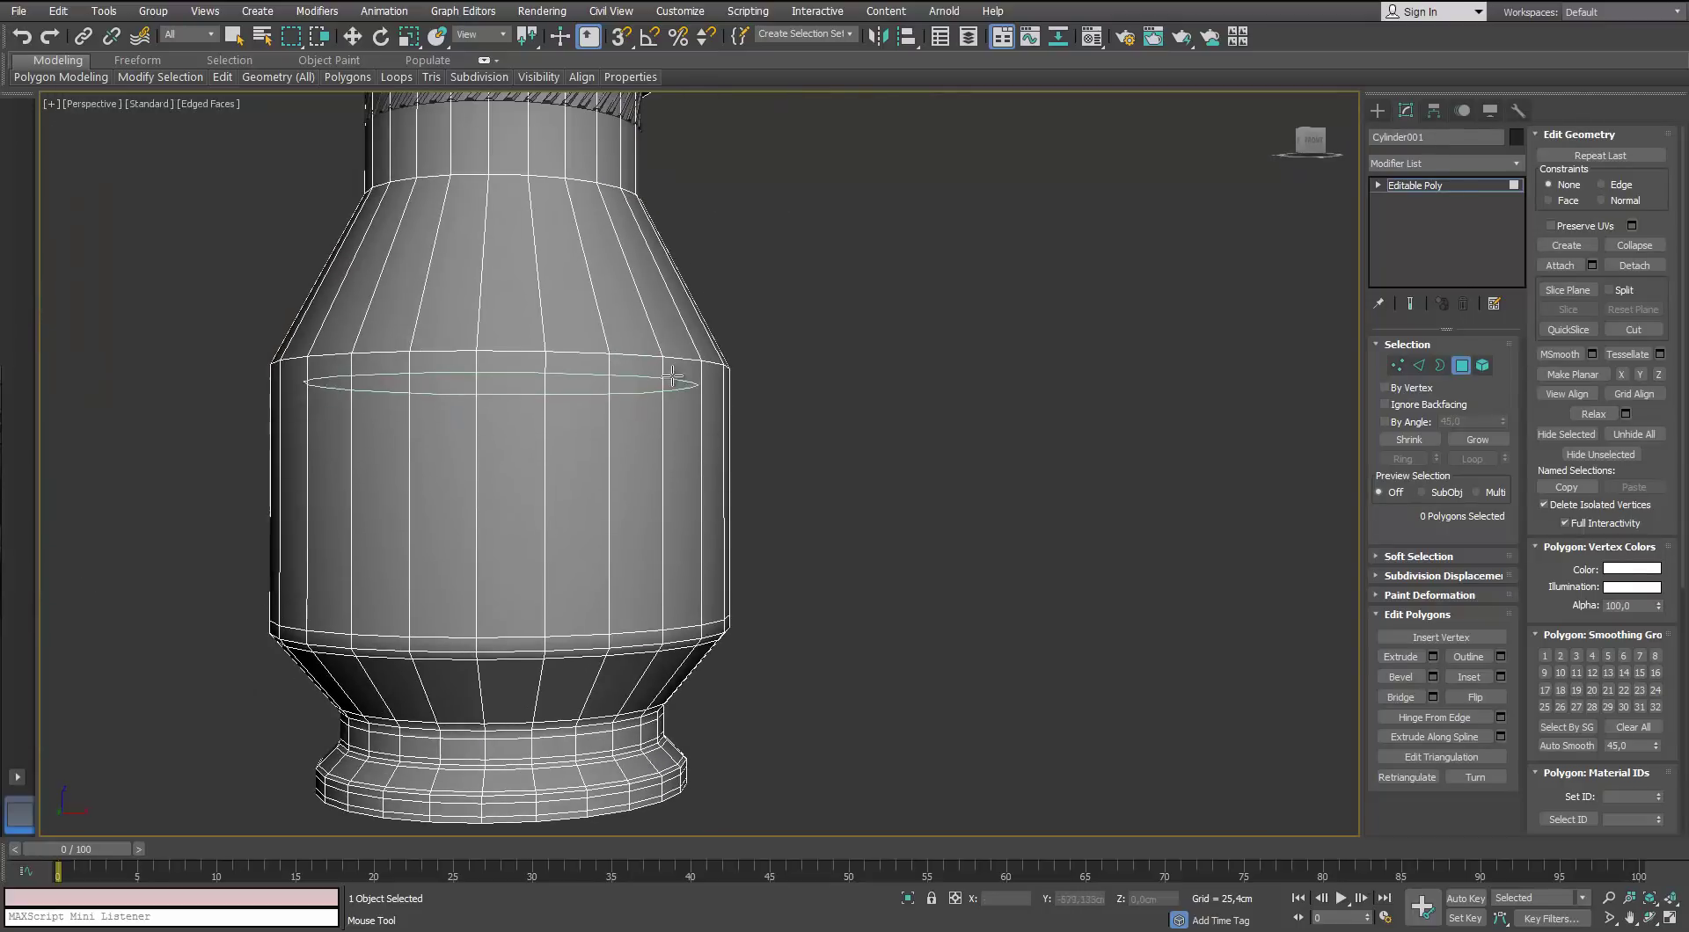
{"action": "left_click", "coordinate": [726, 378]}
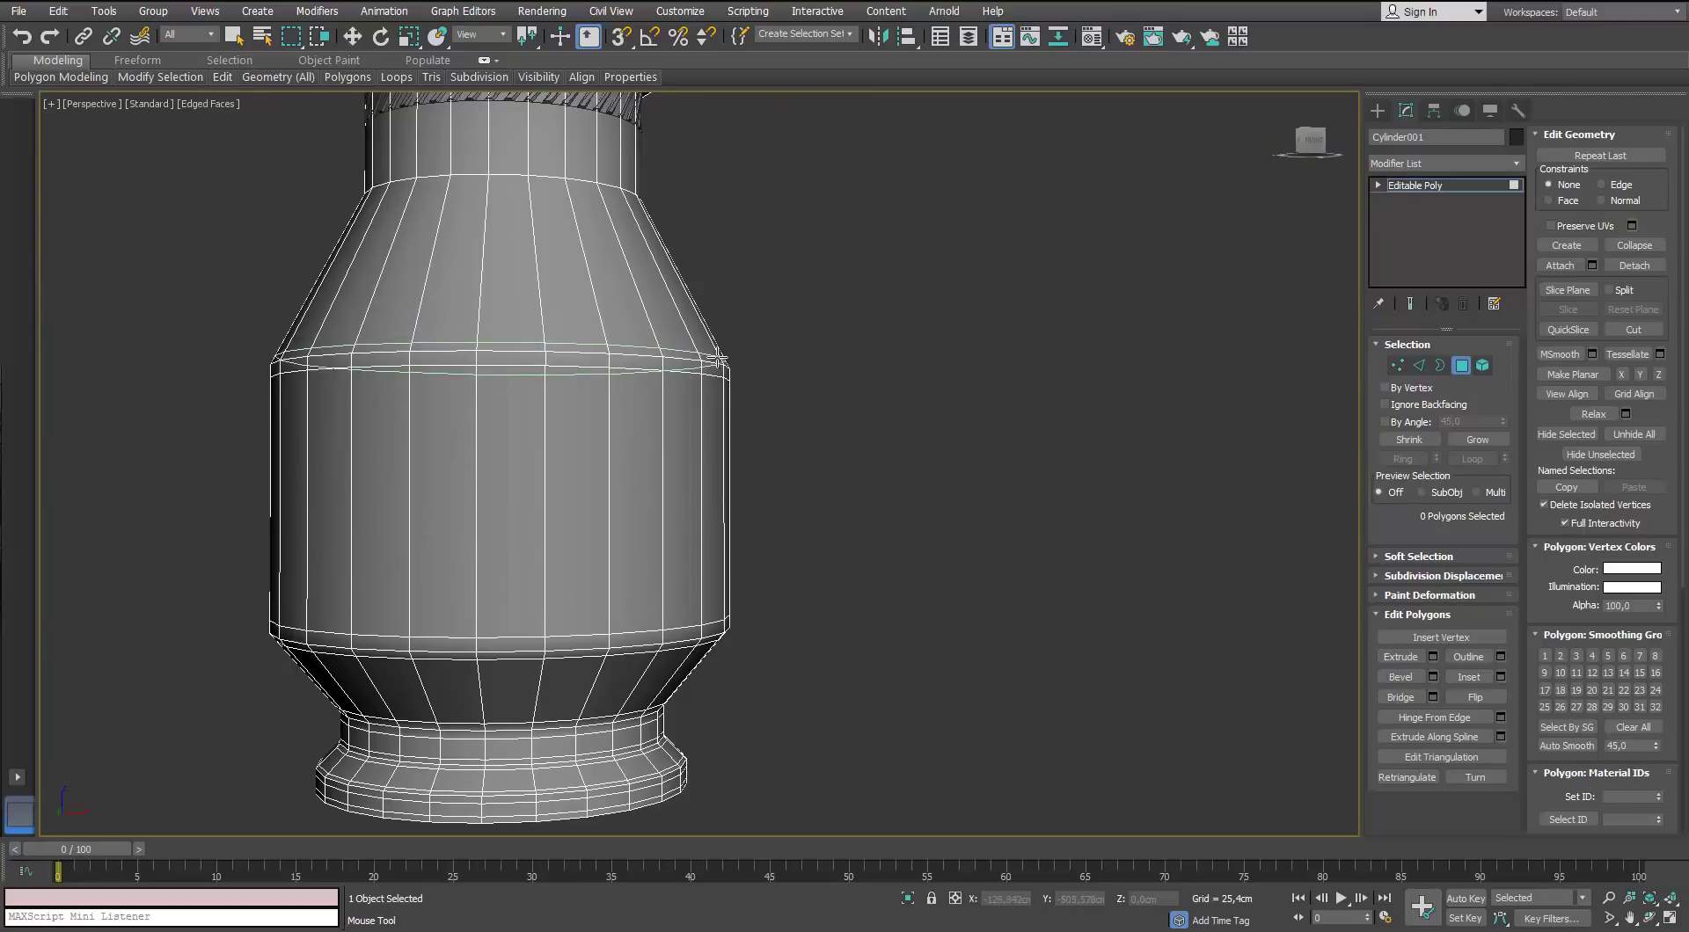
{"action": "left_click", "coordinate": [719, 357]}
Add support edge loops at the base of the neck, just under the lip, and along the lip's underside and outer wall
{"action": "middle_click_drag", "start_coordinate": [719, 357], "coordinate": [624, 498]}
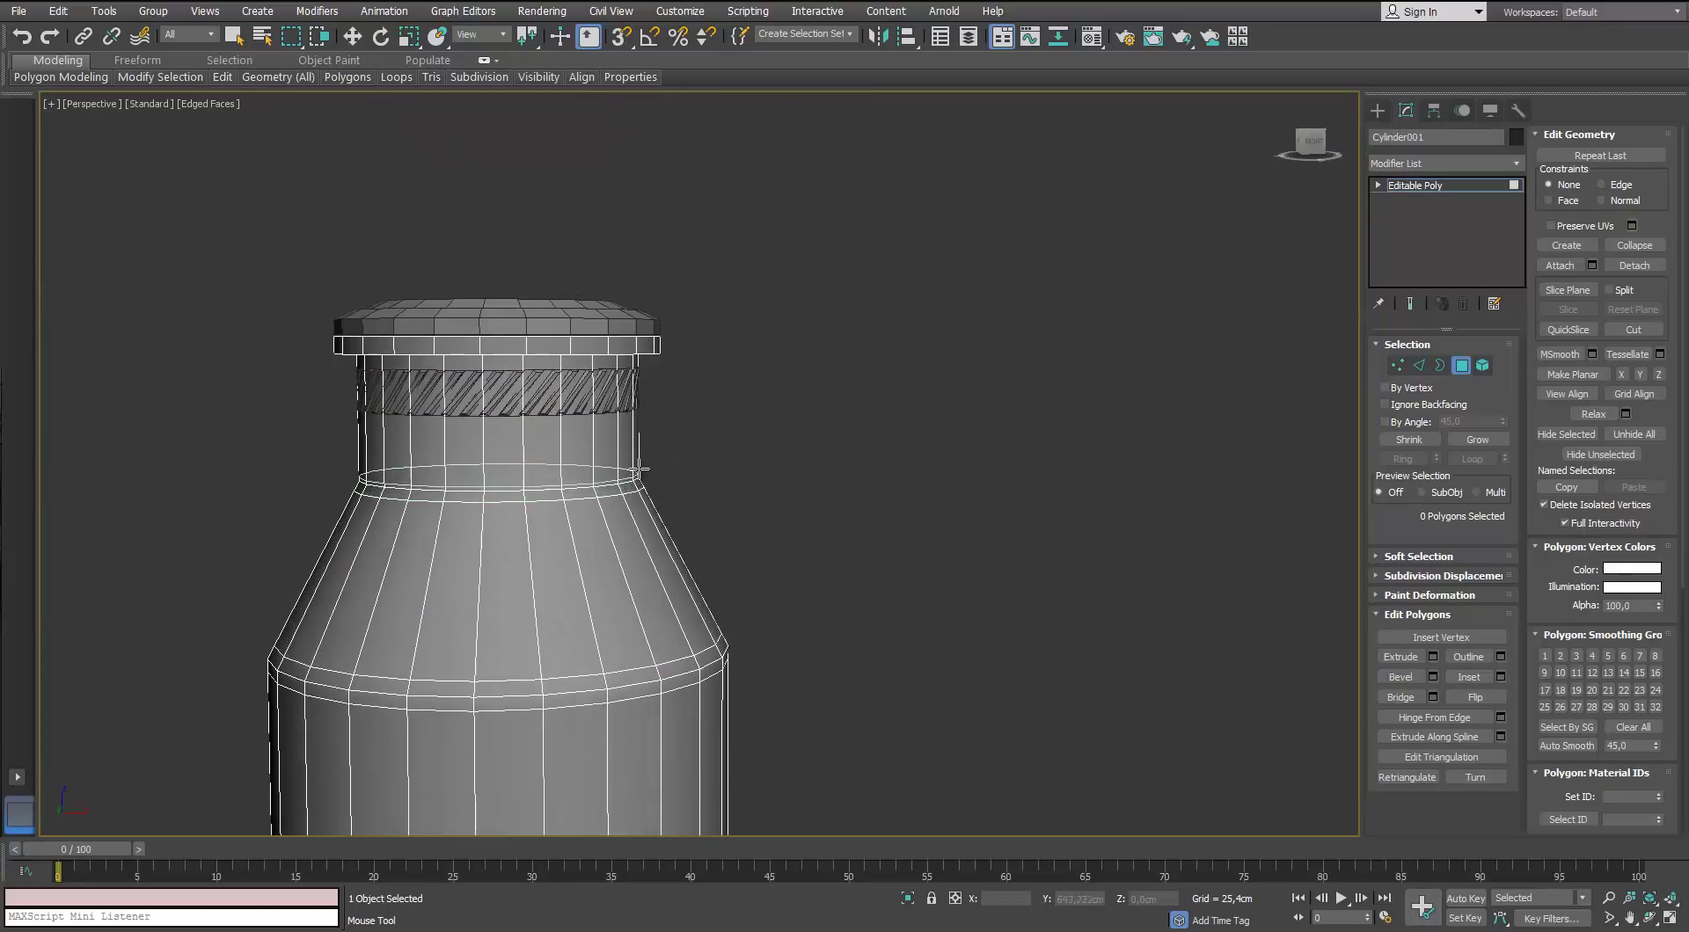
{"action": "left_click", "coordinate": [642, 471]}
{"action": "scroll", "coordinate": [615, 467], "scroll_direction": "up", "scroll_amount": 5}
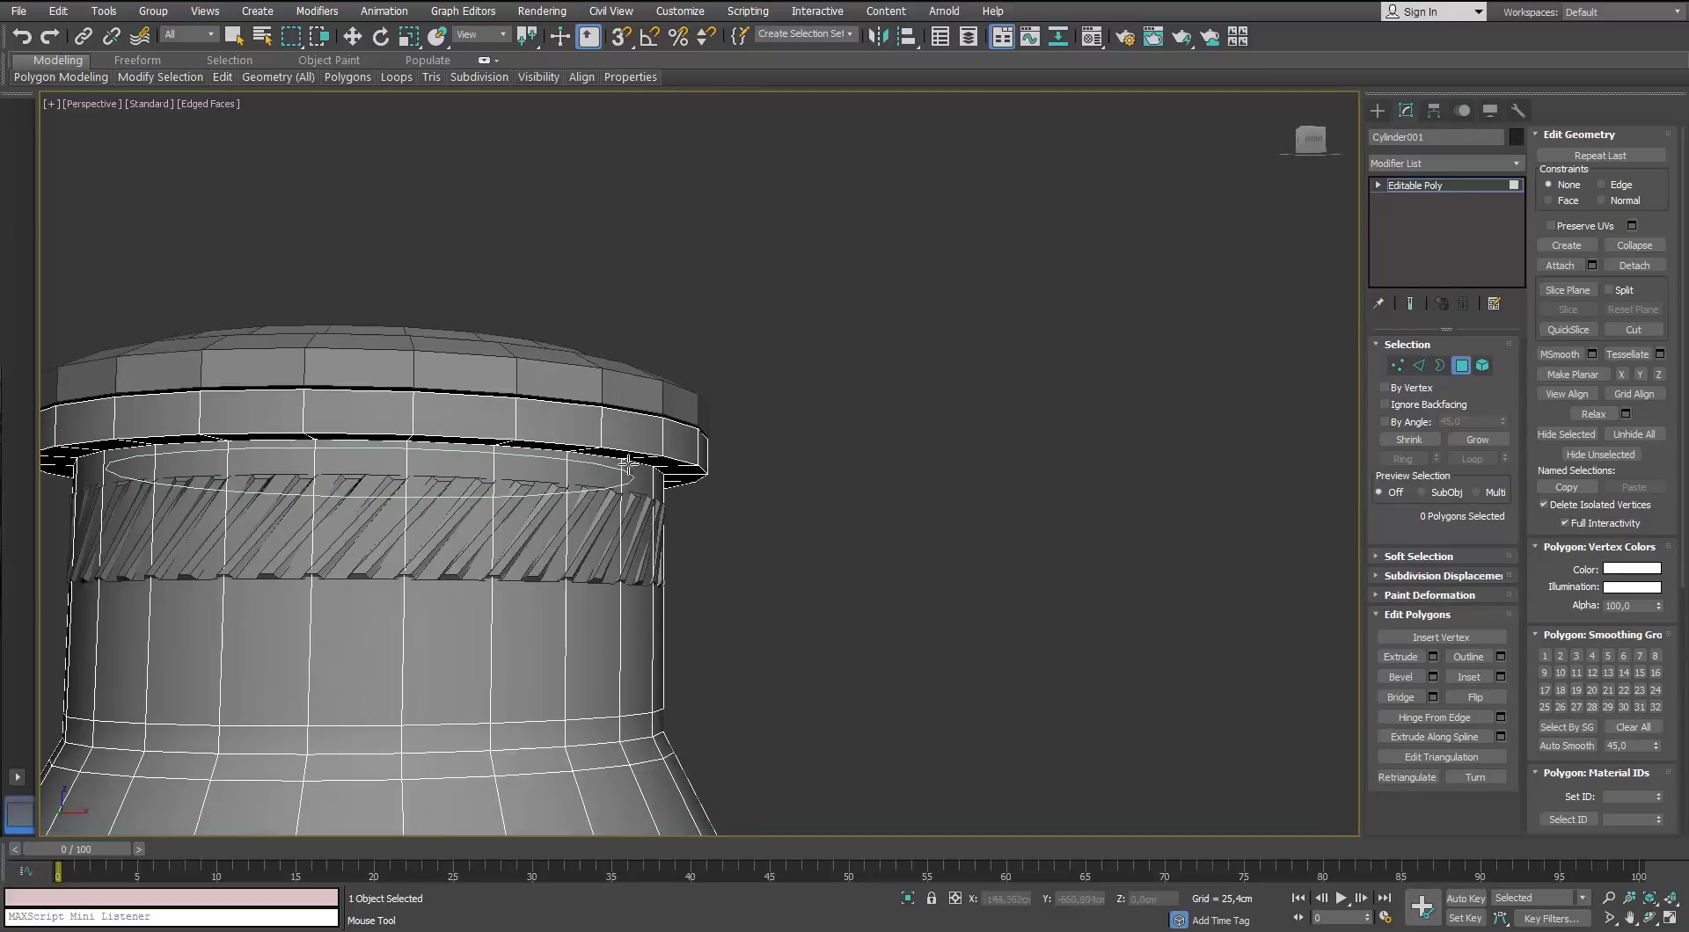
{"action": "left_click", "coordinate": [628, 462]}
{"action": "scroll", "coordinate": [651, 497], "scroll_direction": "up", "scroll_amount": 8}
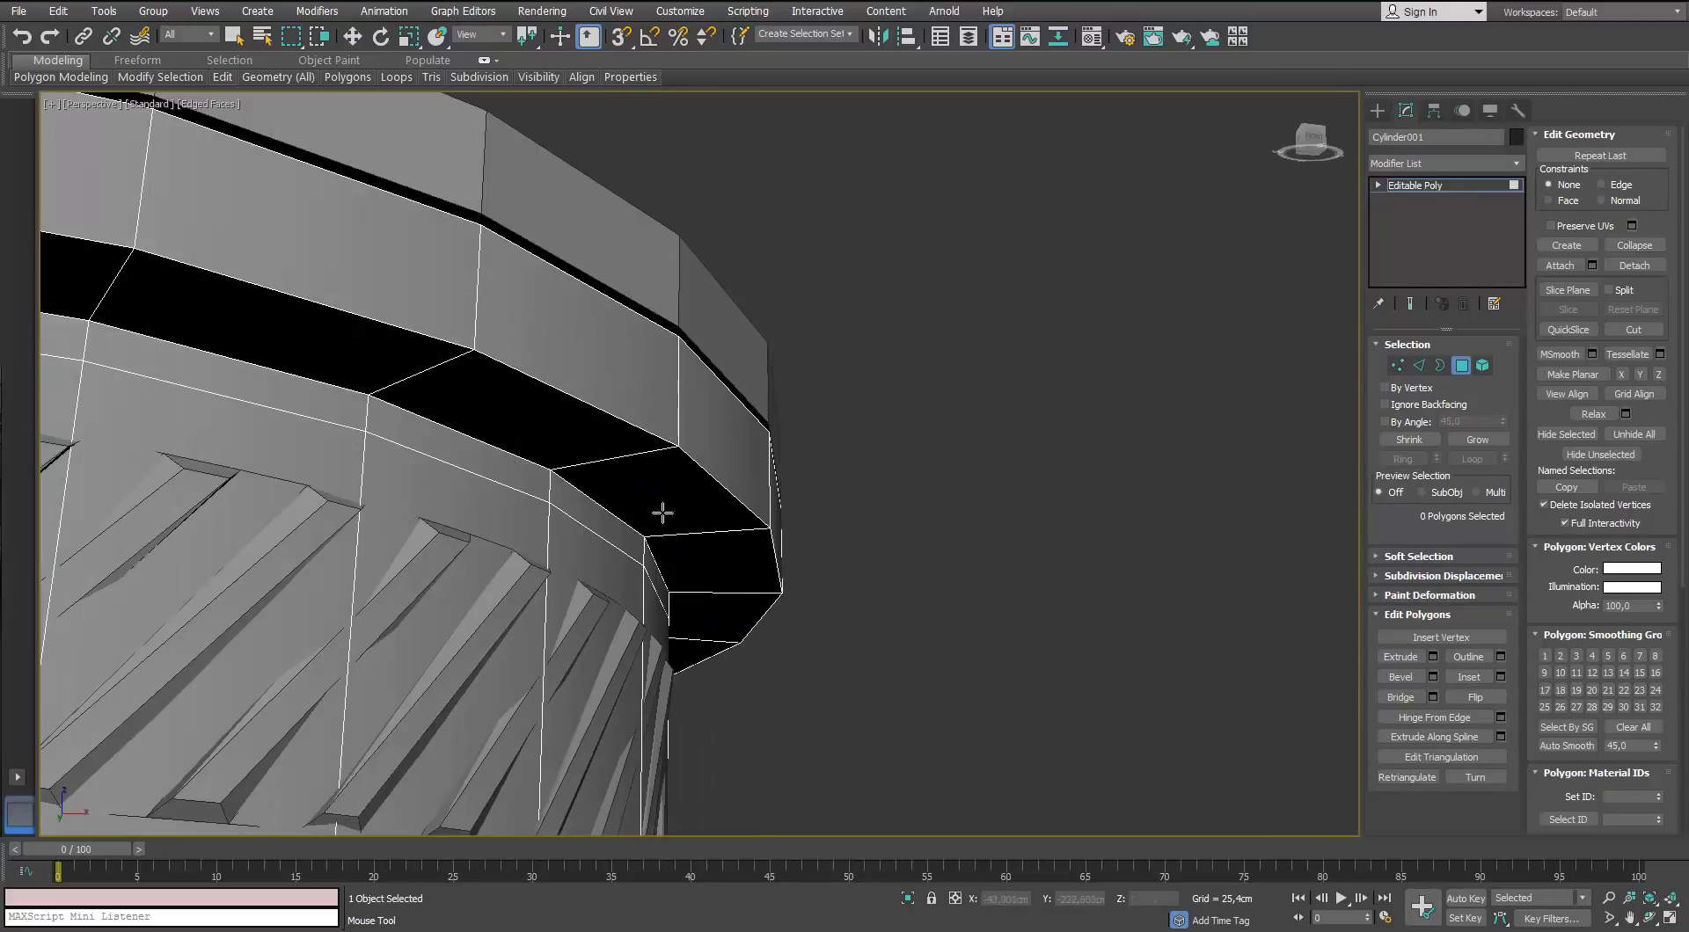
{"action": "scroll", "coordinate": [706, 543], "scroll_direction": "down", "scroll_amount": 6}
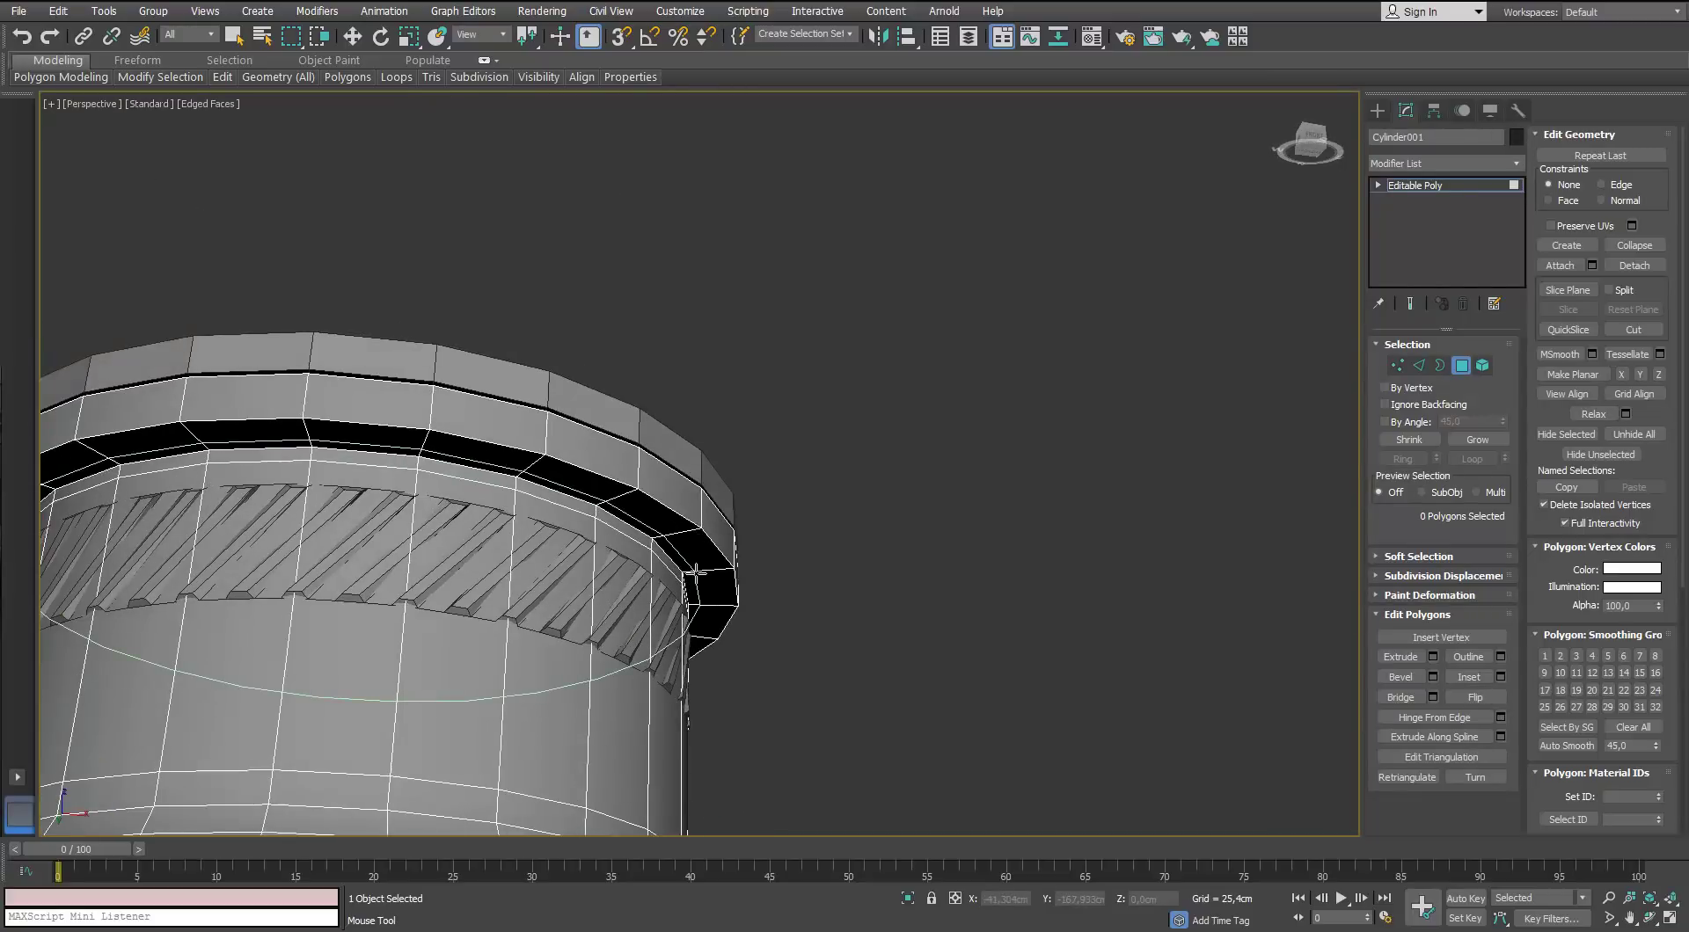
{"action": "middle_click_drag", "start_coordinate": [695, 572], "coordinate": [698, 475], "text": "alt"}
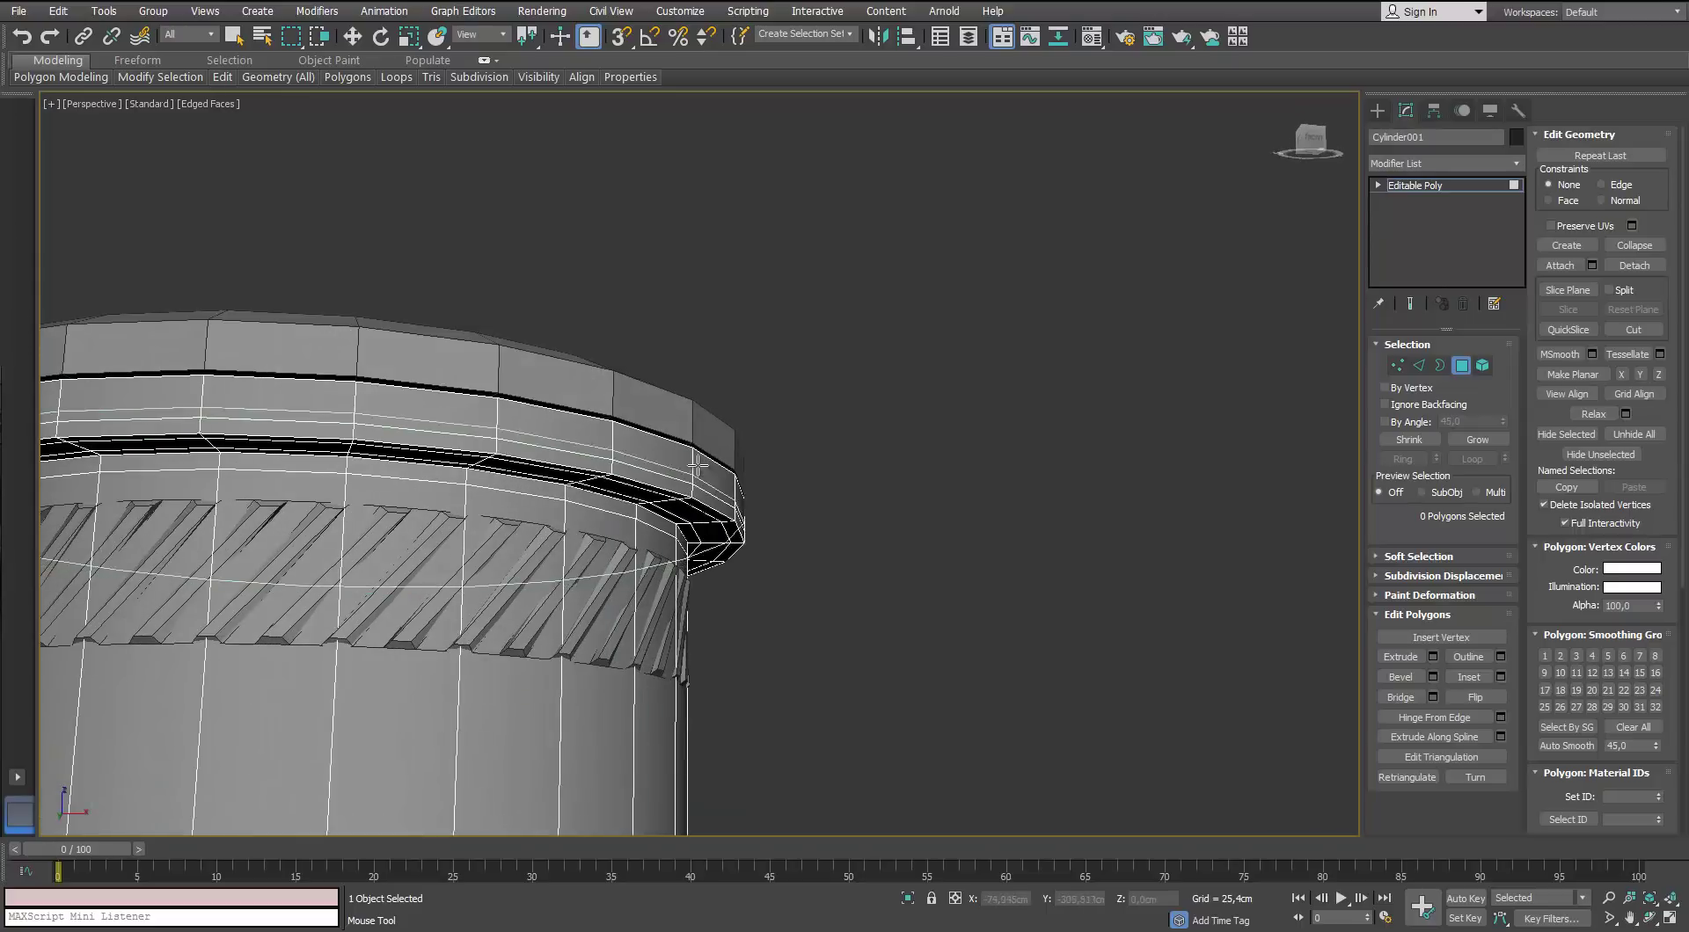
Isolate the jar and add support edge loops around the lip's inner edge and on both sides of the inner neck base
{"action": "key", "text": "alt+q"}
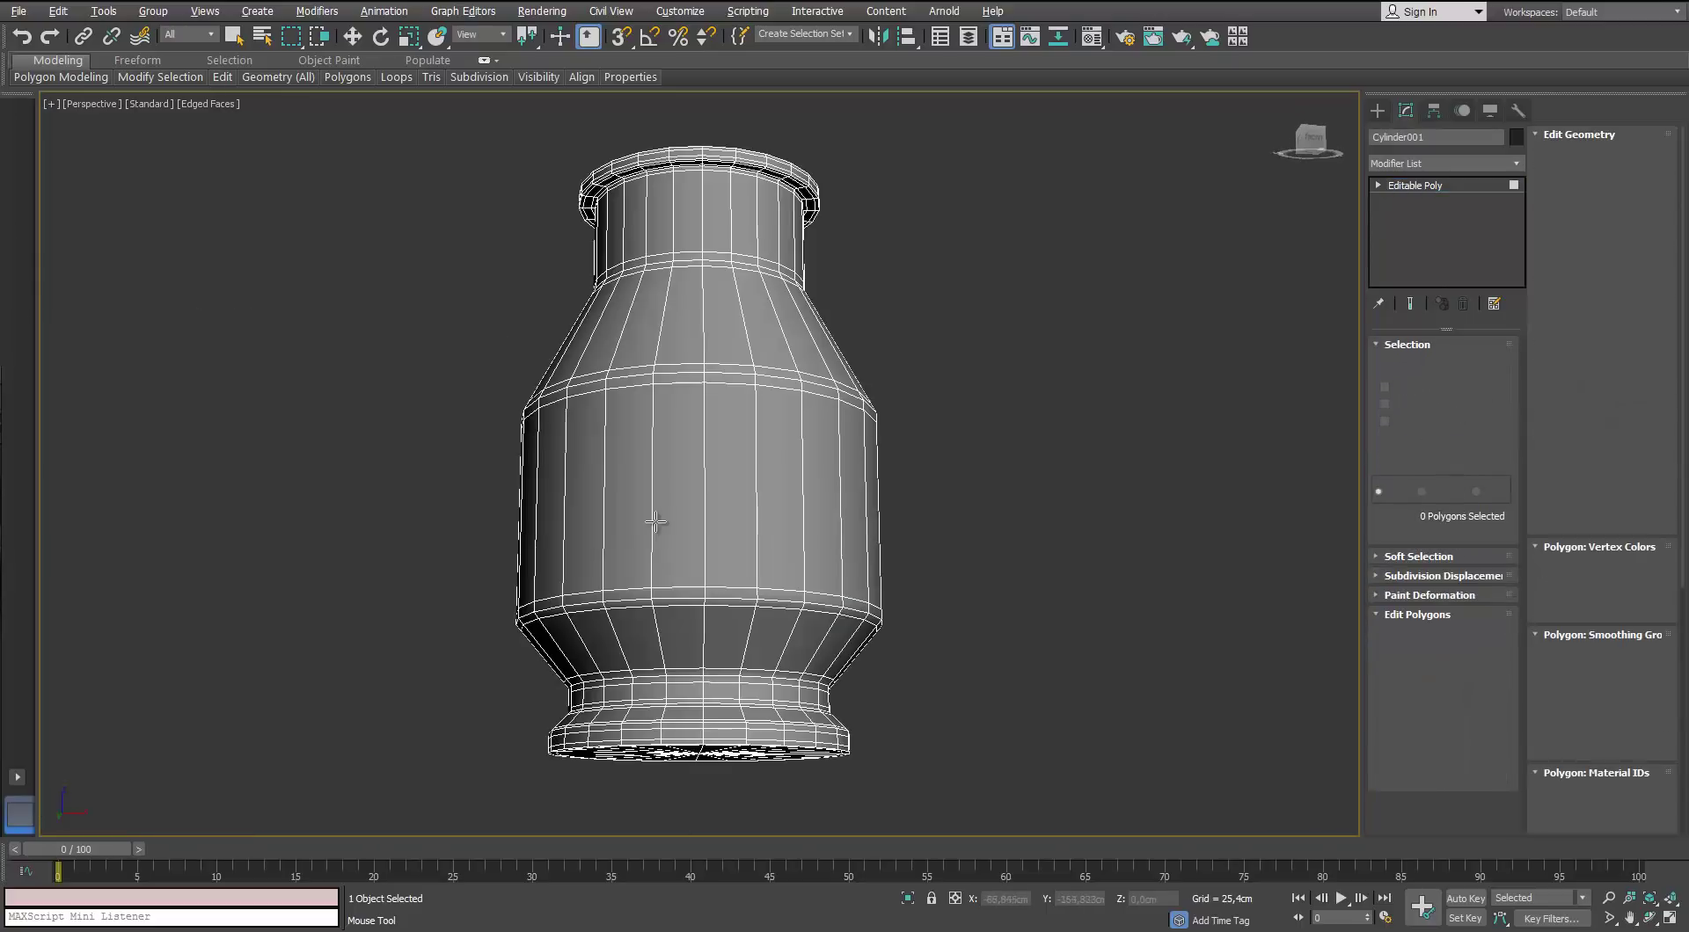
{"action": "middle_click_drag", "start_coordinate": [655, 521], "coordinate": [673, 704]}
{"action": "middle_click_drag", "start_coordinate": [765, 423], "coordinate": [888, 545], "text": "alt"}
{"action": "scroll", "coordinate": [795, 541], "scroll_direction": "up", "scroll_amount": 5}
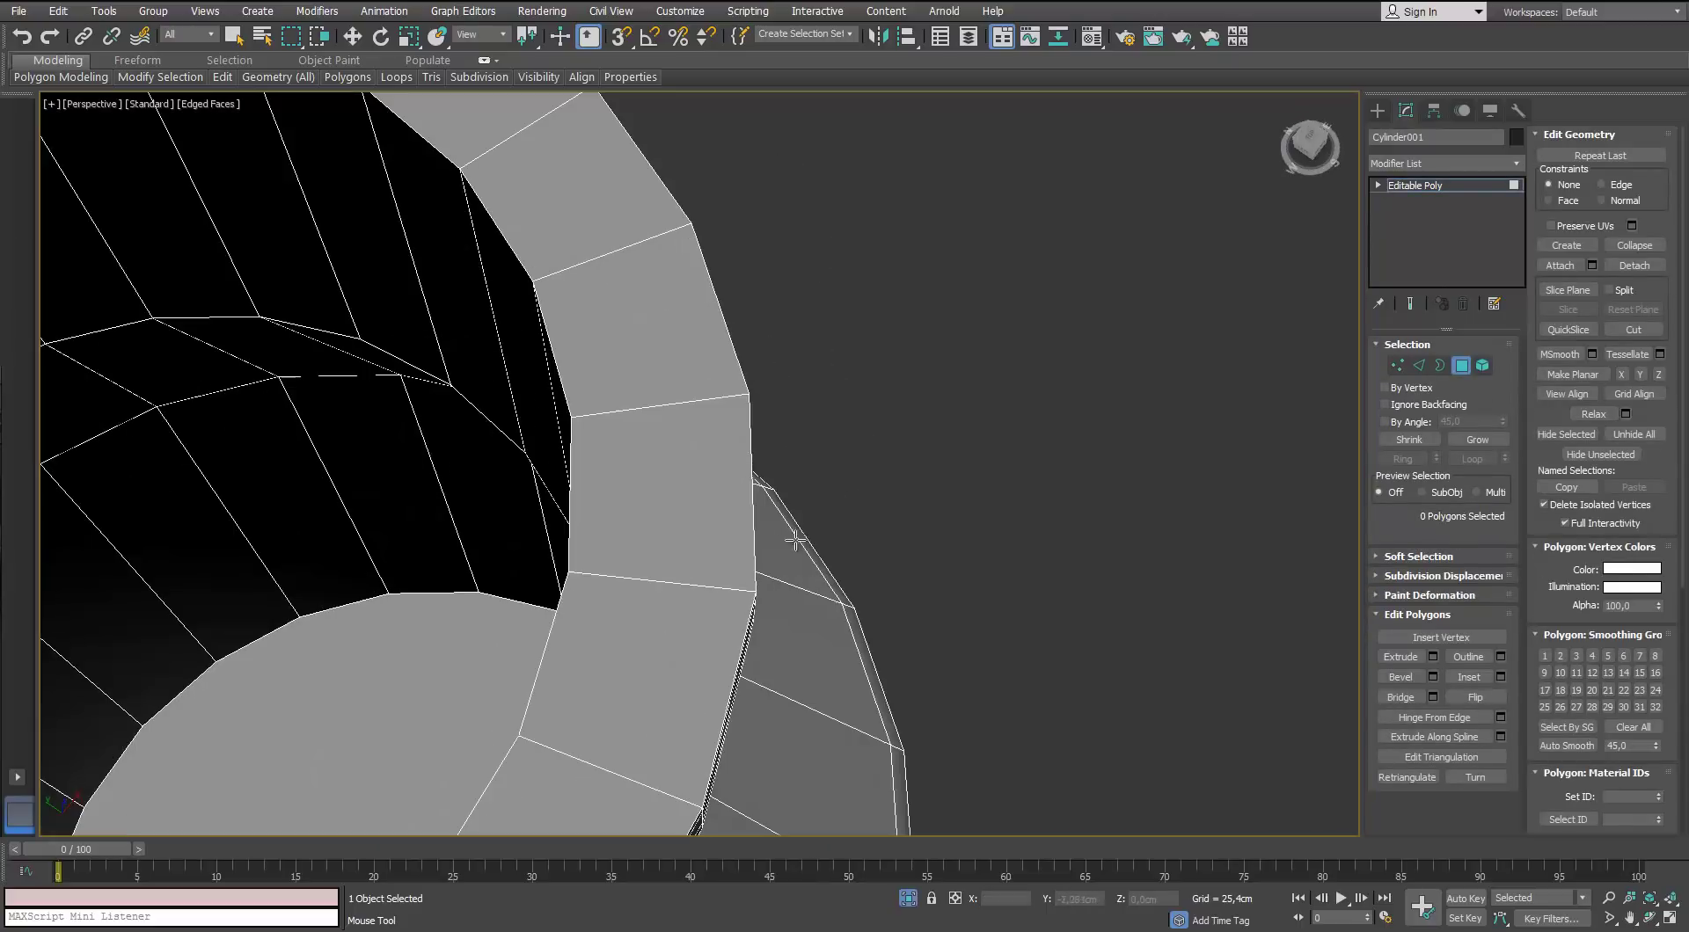
{"action": "left_click", "coordinate": [600, 406]}
{"action": "middle_click_drag", "start_coordinate": [704, 647], "coordinate": [893, 756], "text": "alt"}
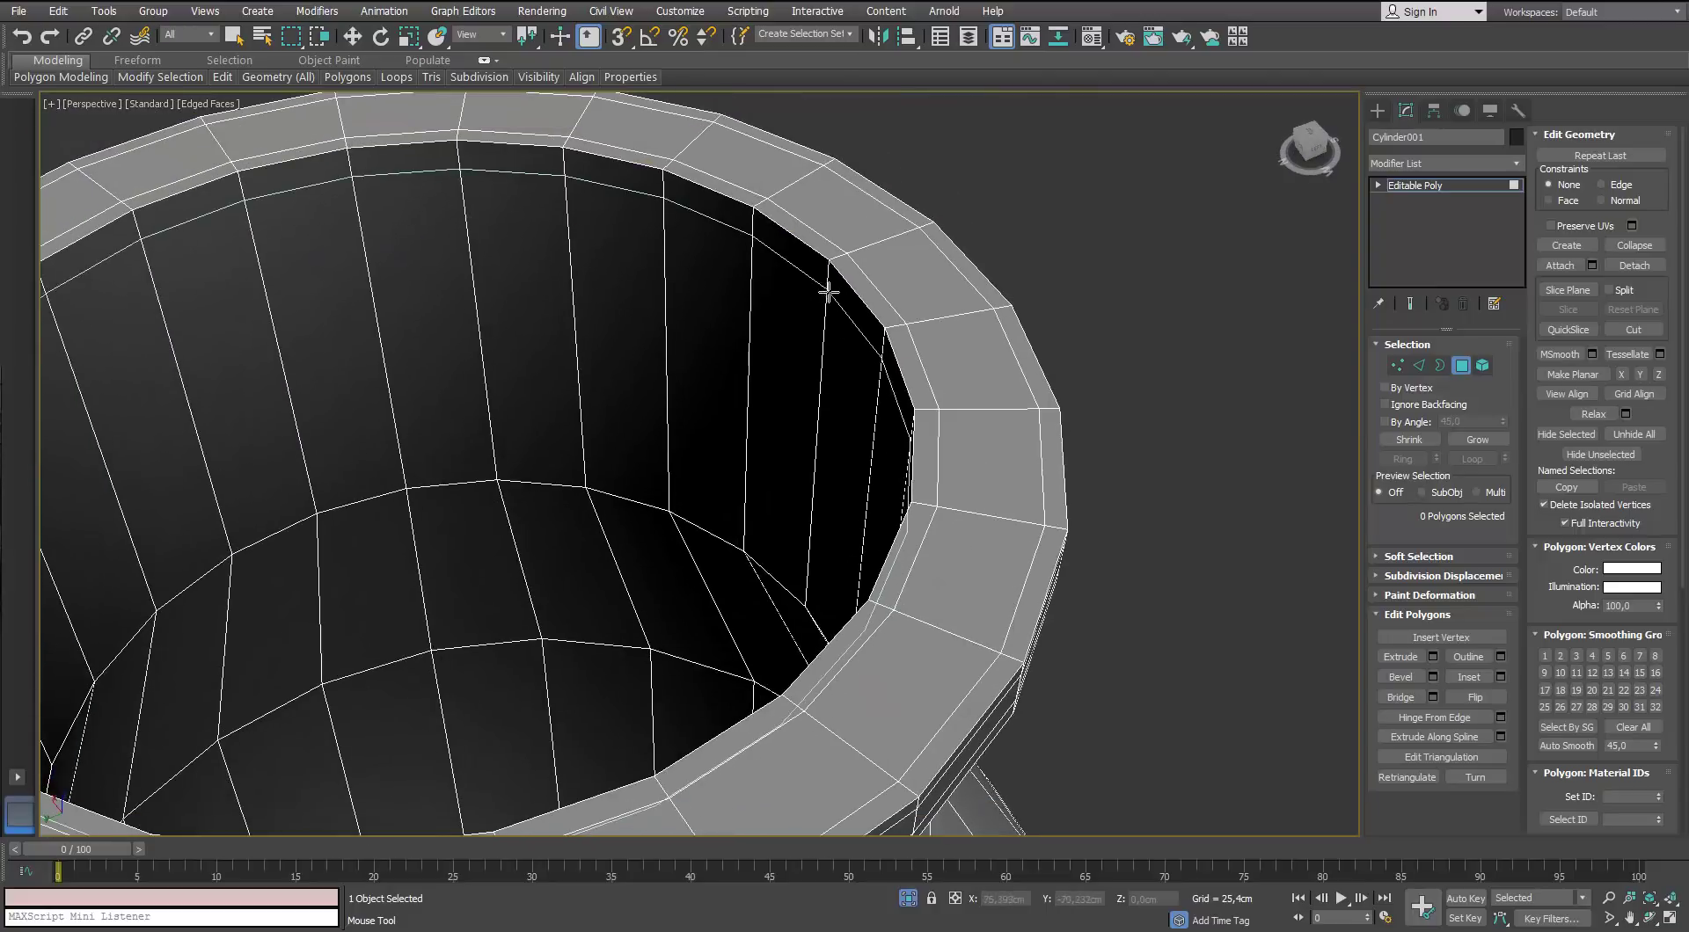
{"action": "left_click", "coordinate": [735, 535]}
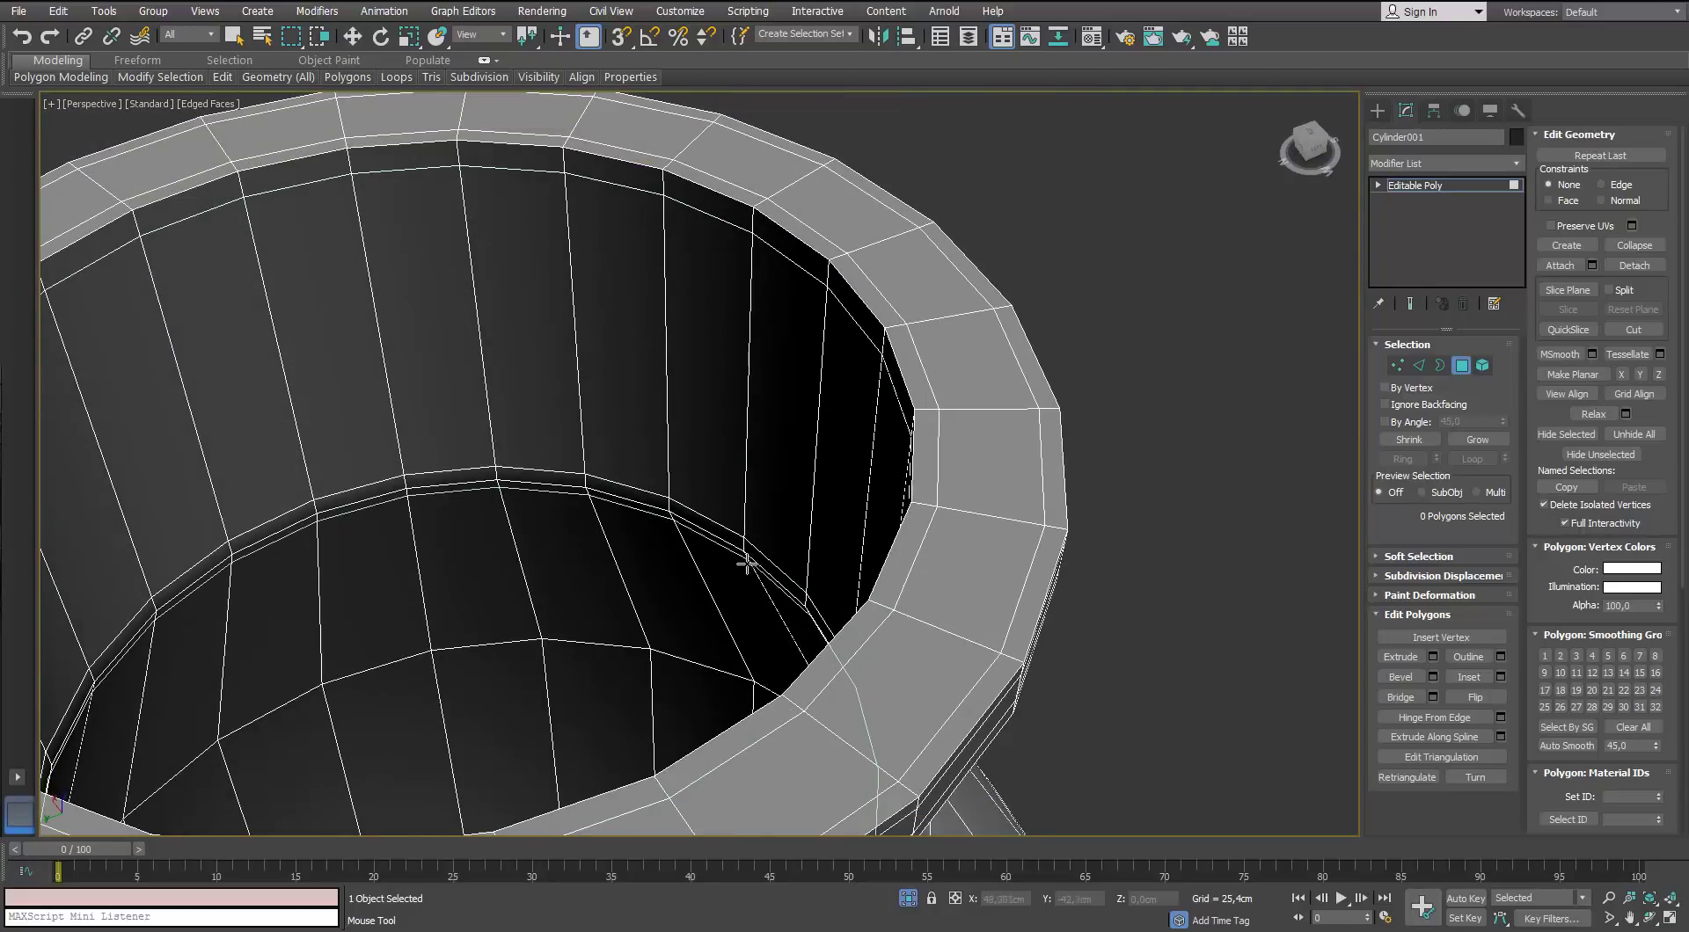
{"action": "left_click", "coordinate": [747, 566]}
Add support edge loops around the jar's inner shoulder corner and just above its interior floor
{"action": "middle_click_drag", "start_coordinate": [701, 651], "coordinate": [692, 671], "text": "alt"}
{"action": "left_click", "coordinate": [687, 648]}
{"action": "scroll", "coordinate": [618, 730], "scroll_direction": "up", "scroll_amount": 2}
{"action": "middle_click_drag", "start_coordinate": [618, 729], "coordinate": [679, 540]}
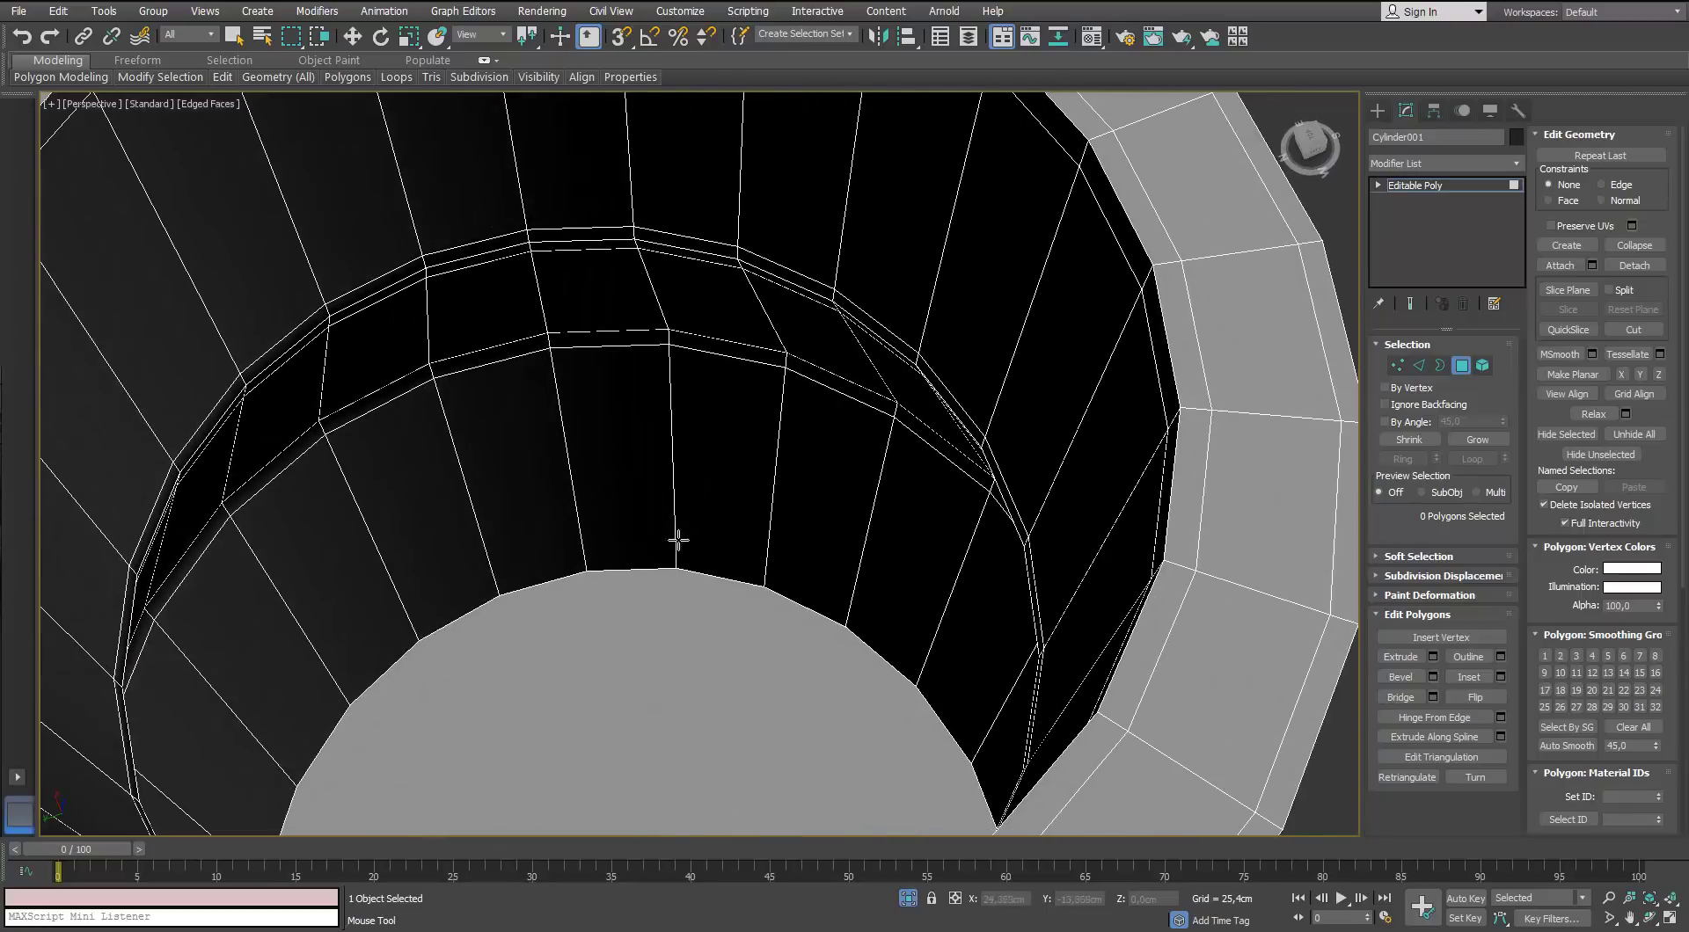
{"action": "left_click", "coordinate": [673, 560]}
Inset the polygon of the jar's interior floor and collapse it to a single center point
{"action": "key", "text": "w"}
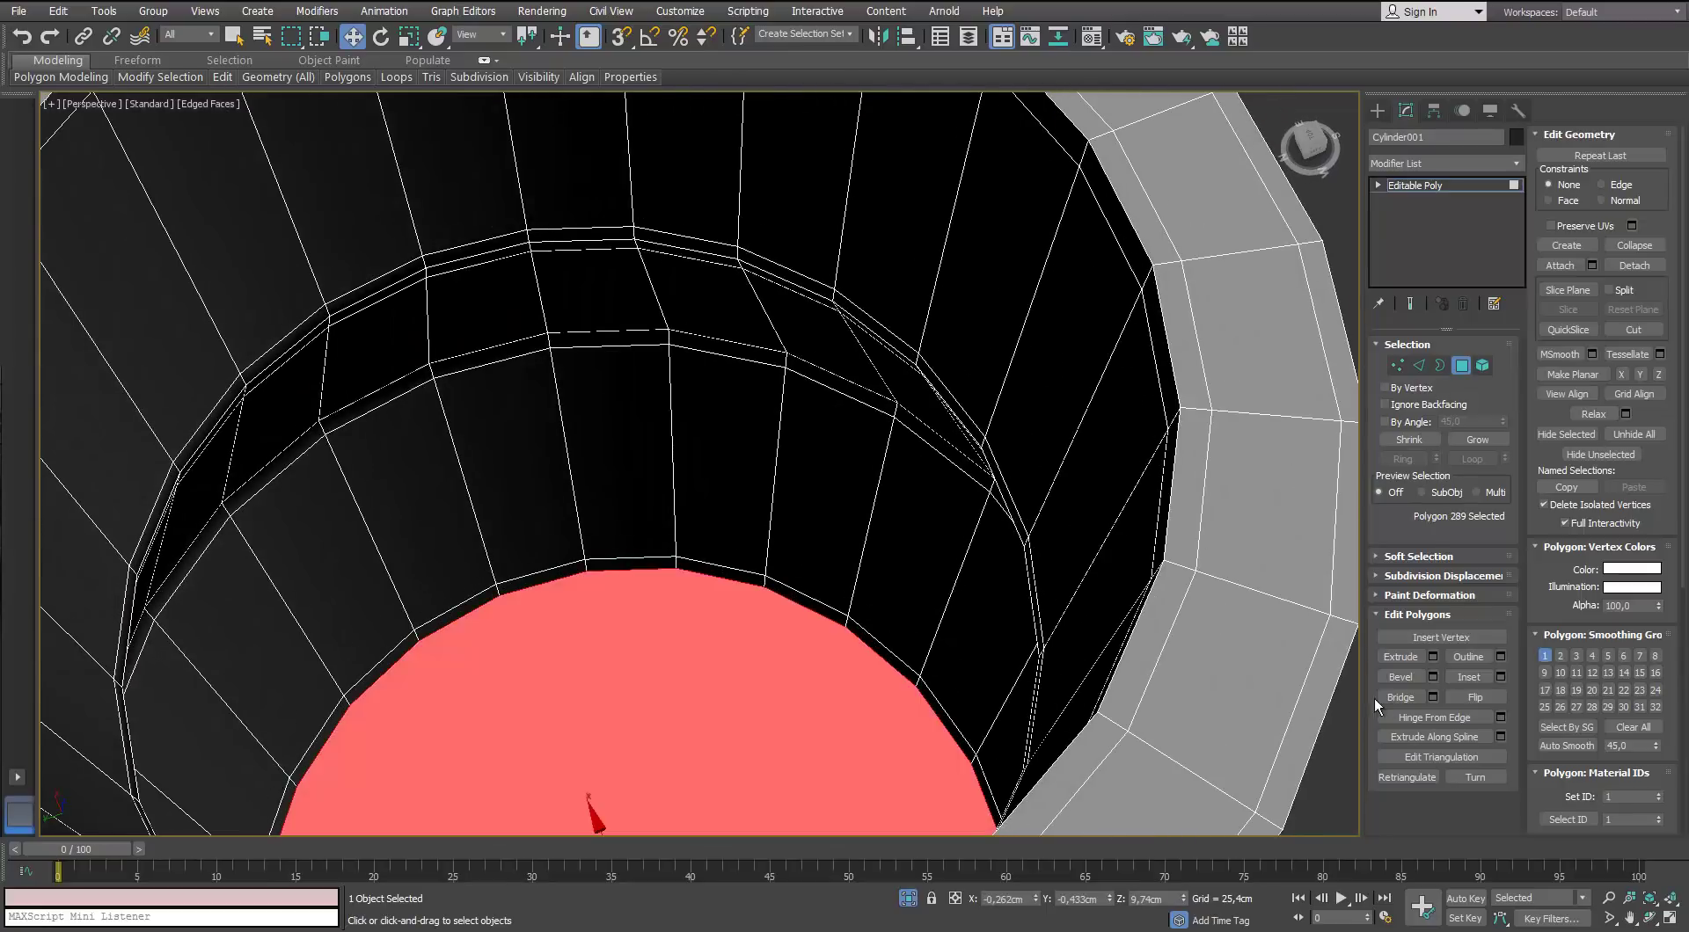
{"action": "left_click", "coordinate": [1500, 676]}
{"action": "left_click", "coordinate": [734, 524]}
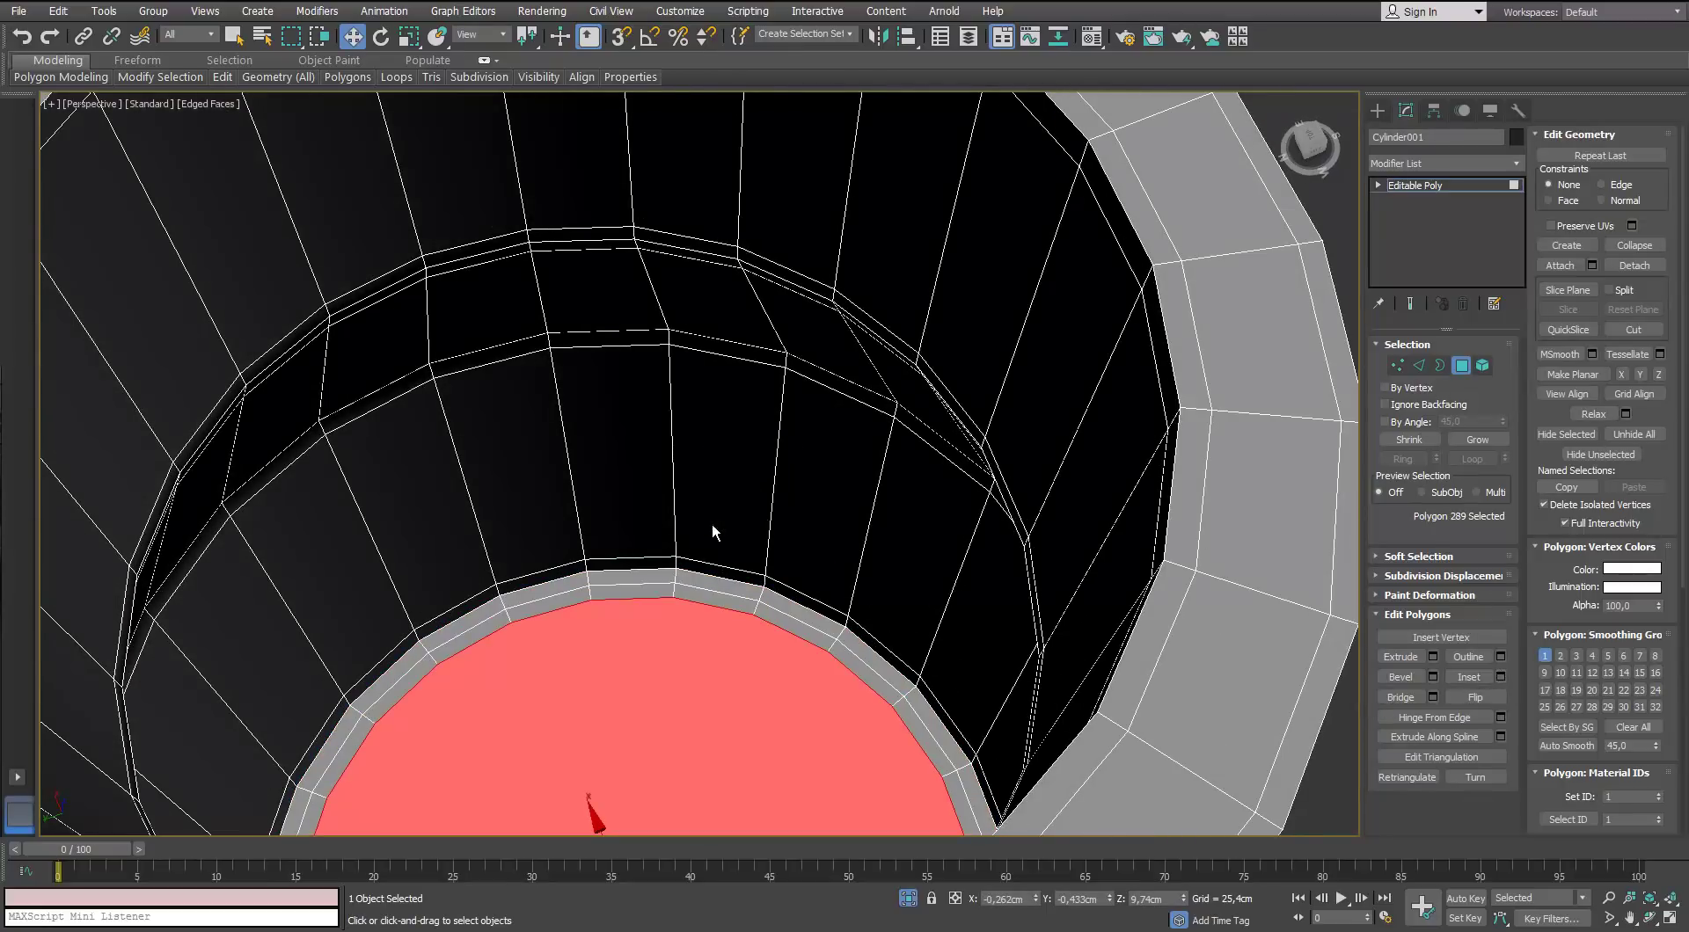
{"action": "right_click", "coordinate": [650, 637]}
{"action": "left_click", "coordinate": [615, 505]}
{"action": "scroll", "coordinate": [656, 609], "scroll_direction": "down", "scroll_amount": 3}
{"action": "scroll", "coordinate": [652, 609], "scroll_direction": "up", "scroll_amount": 3}
{"action": "key", "text": "w"}
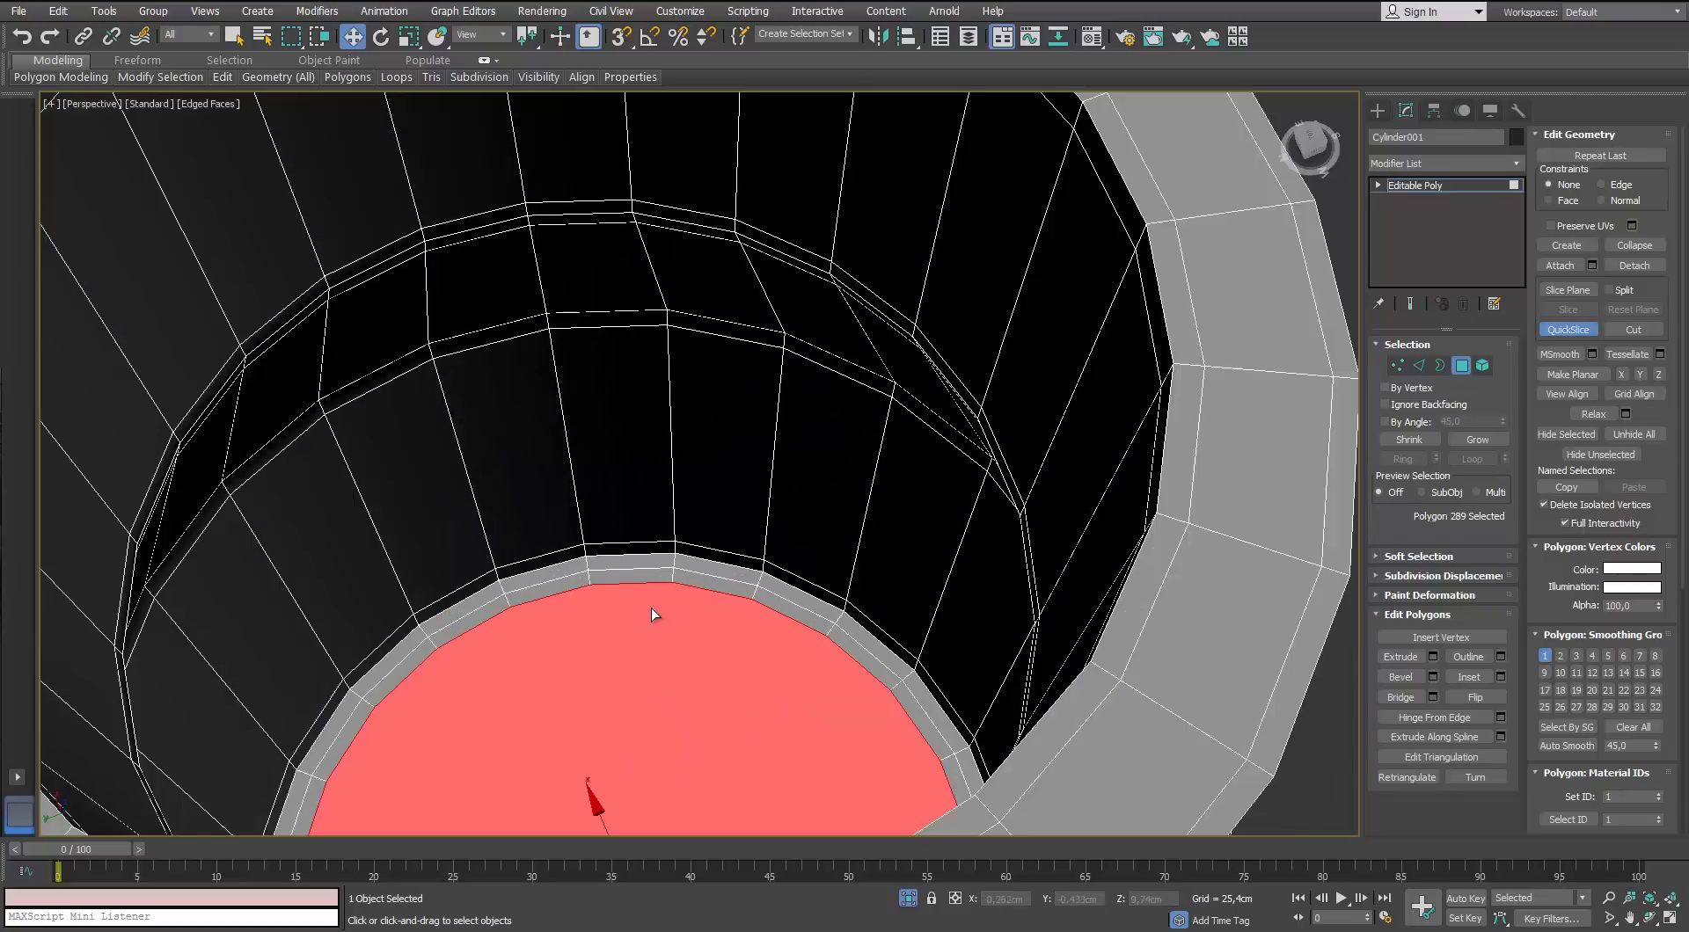
{"action": "right_click", "coordinate": [651, 609]}
{"action": "right_click", "coordinate": [625, 611]}
{"action": "left_click", "coordinate": [603, 432]}
Apply a TurboSmooth modifier to the whole jar and hide the edge display to show the smoothed surface
{"action": "scroll", "coordinate": [609, 577], "scroll_direction": "down", "scroll_amount": 6}
{"action": "middle_click_drag", "start_coordinate": [609, 576], "coordinate": [607, 492], "text": "alt"}
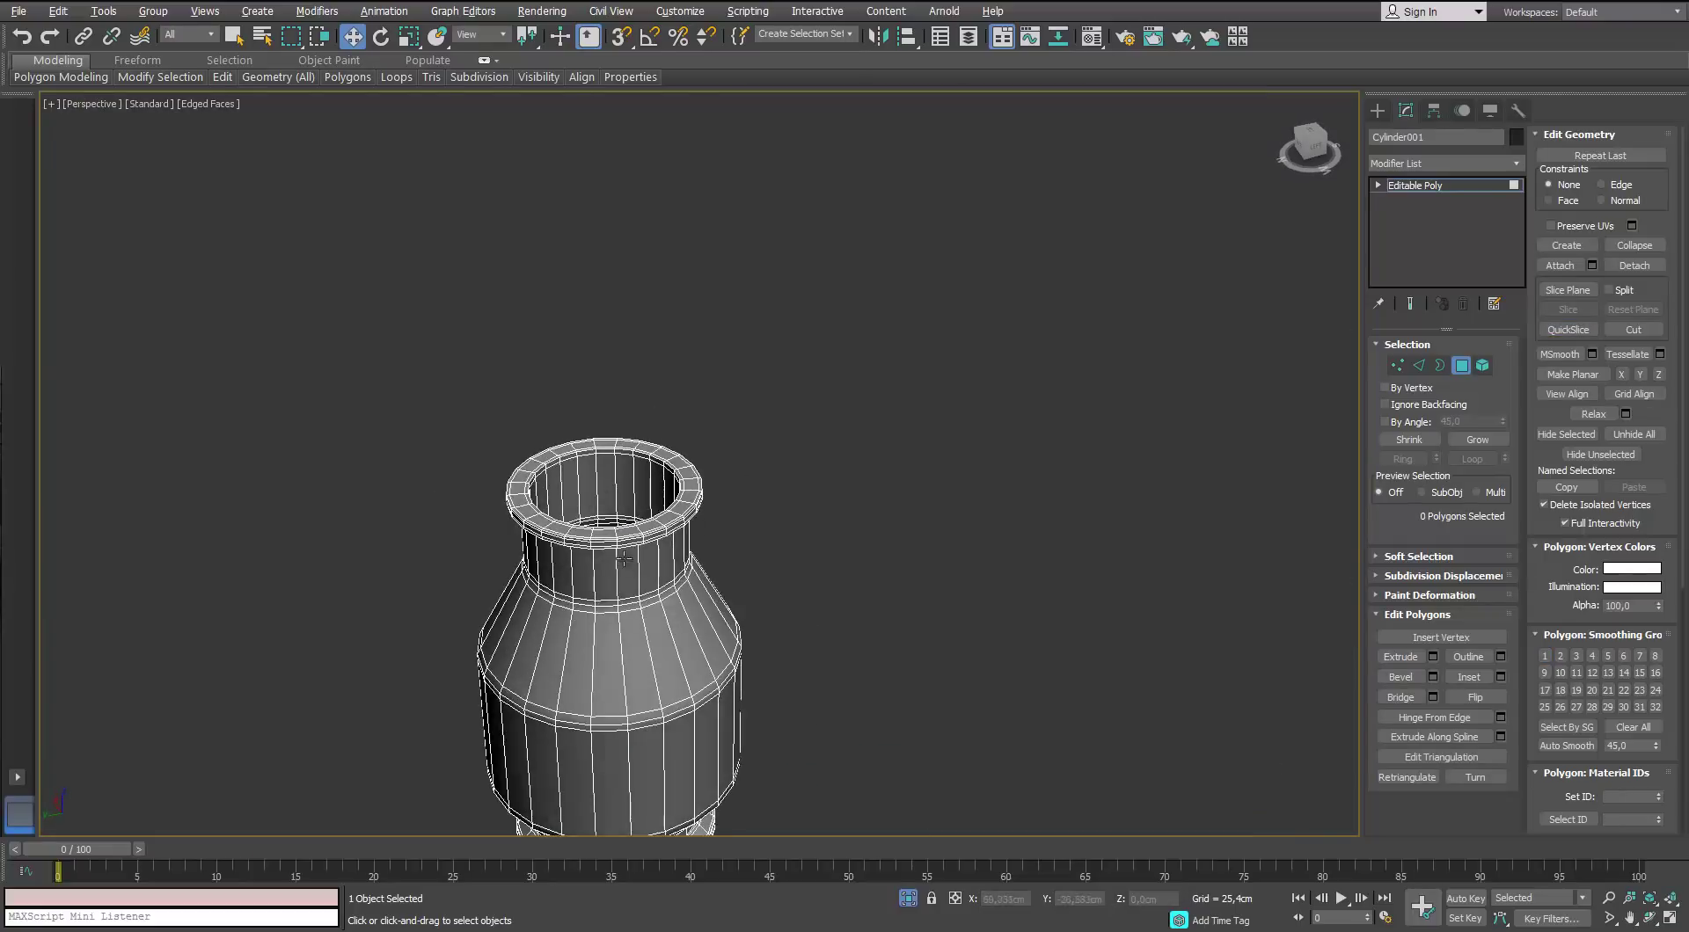
{"action": "scroll", "coordinate": [607, 493], "scroll_direction": "up", "scroll_amount": 2}
{"action": "left_click", "coordinate": [1461, 365]}
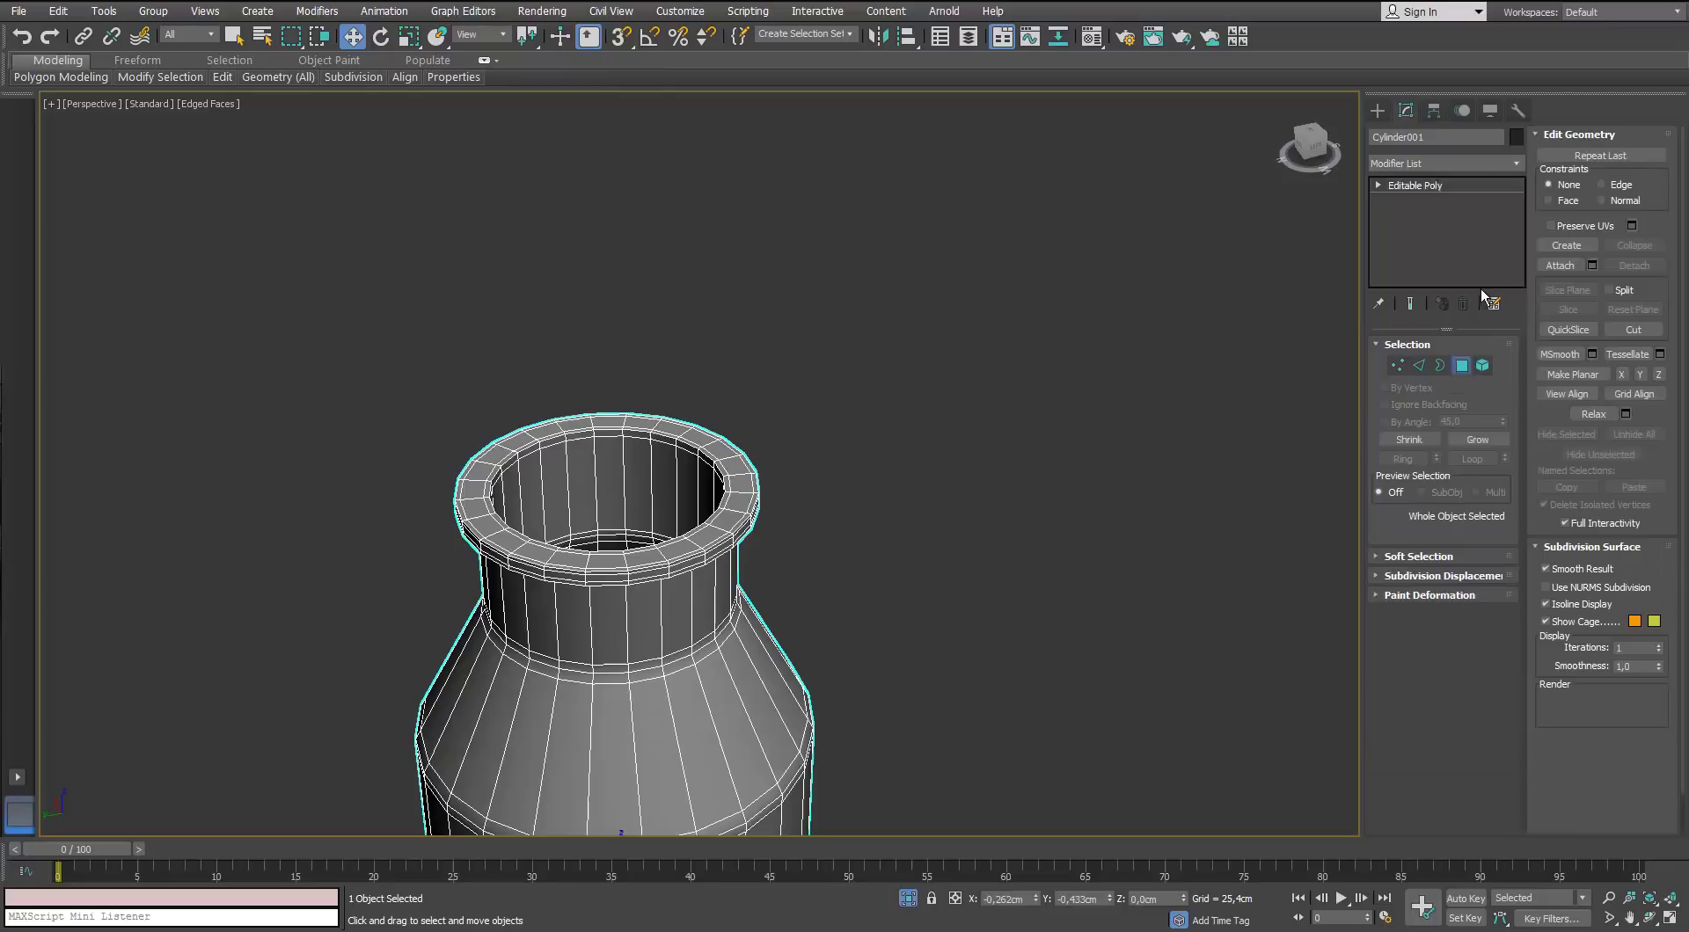
{"action": "left_click", "coordinate": [1518, 164]}
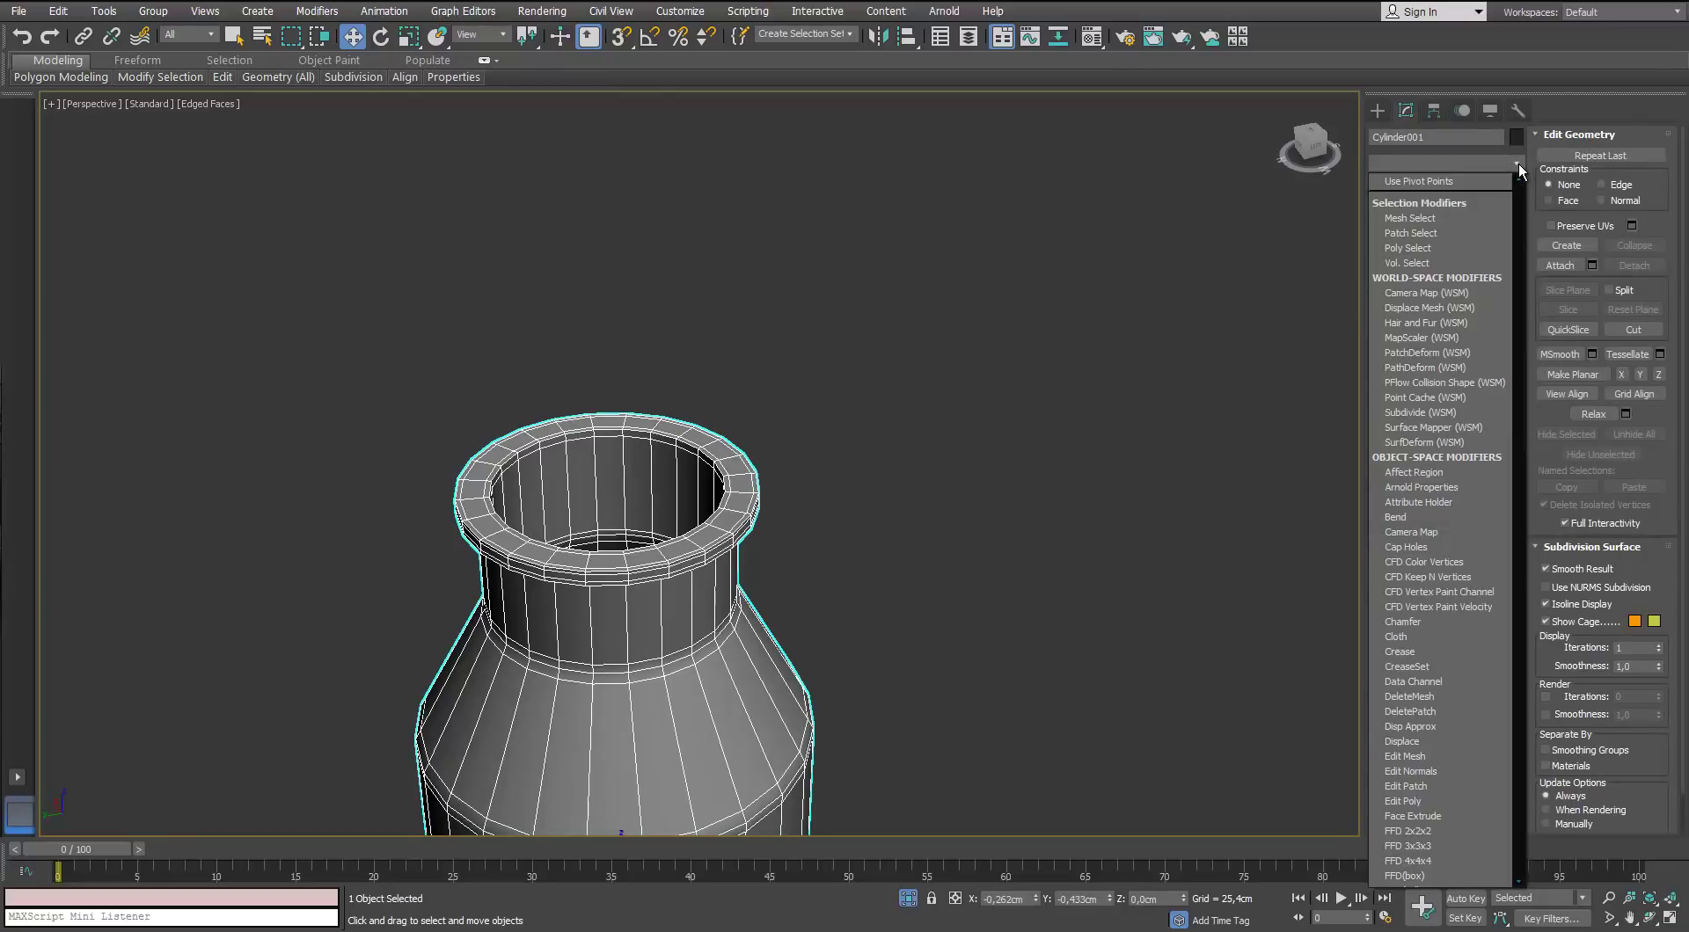
{"action": "key", "text": "t"}
{"action": "key", "text": "u"}
{"action": "key", "text": "Return"}
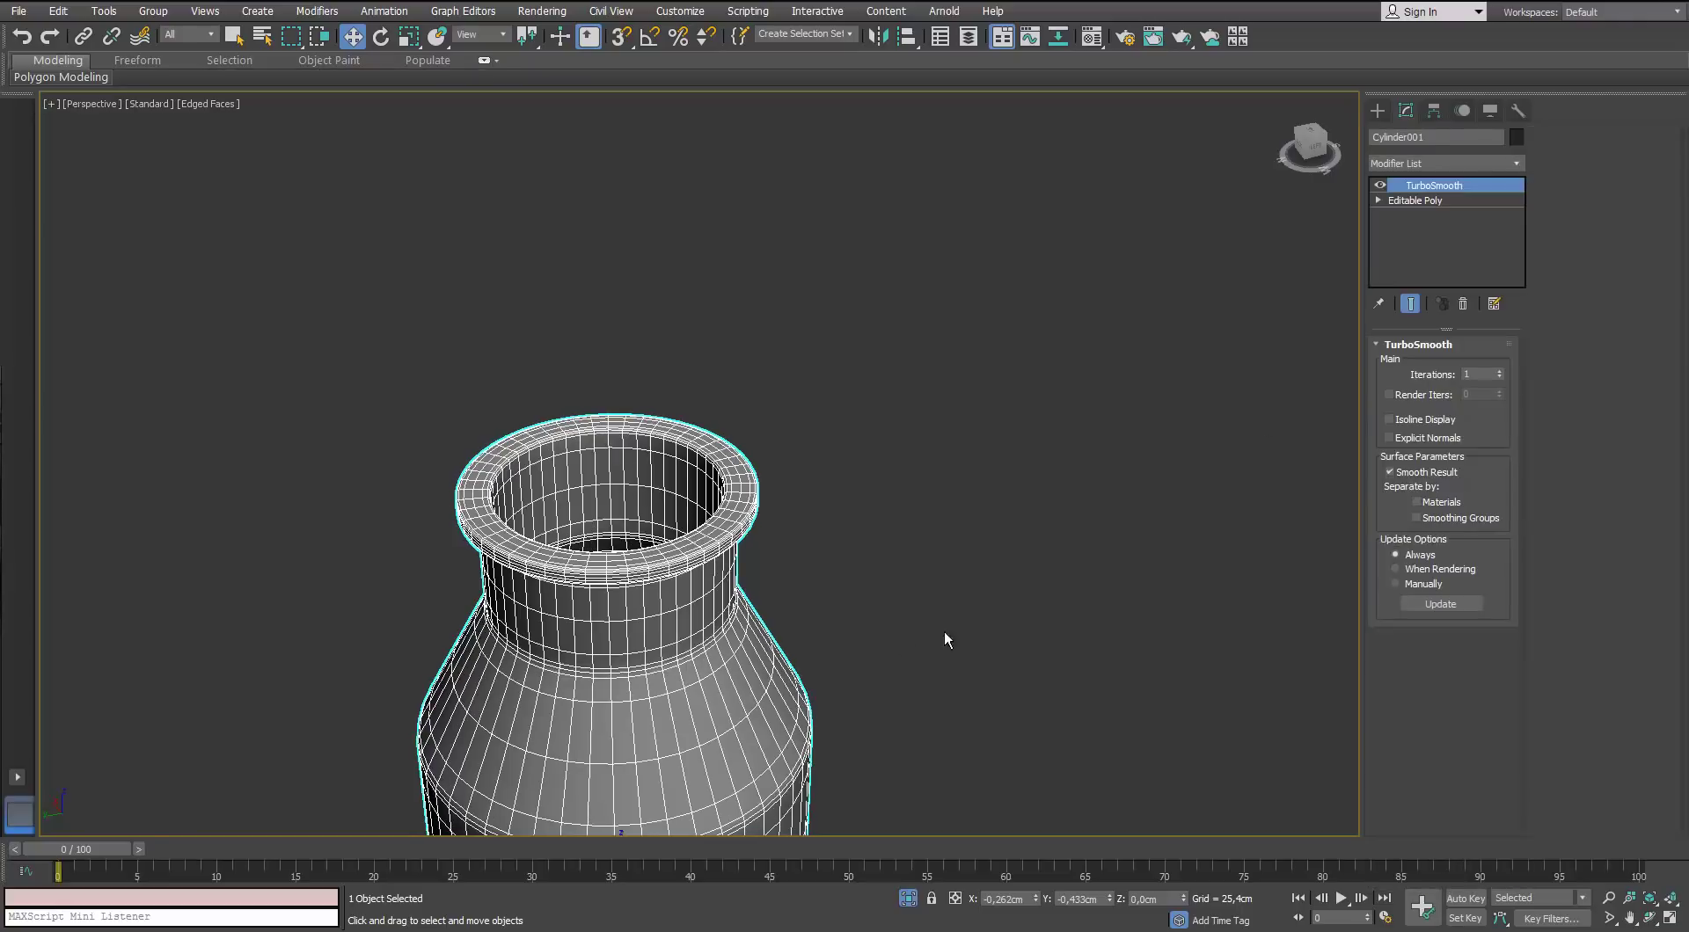
{"action": "scroll", "coordinate": [882, 528], "scroll_direction": "down", "scroll_amount": 5}
{"action": "scroll", "coordinate": [890, 456], "scroll_direction": "up", "scroll_amount": 4}
{"action": "scroll", "coordinate": [809, 487], "scroll_direction": "down", "scroll_amount": 2}
{"action": "key", "text": "F4"}
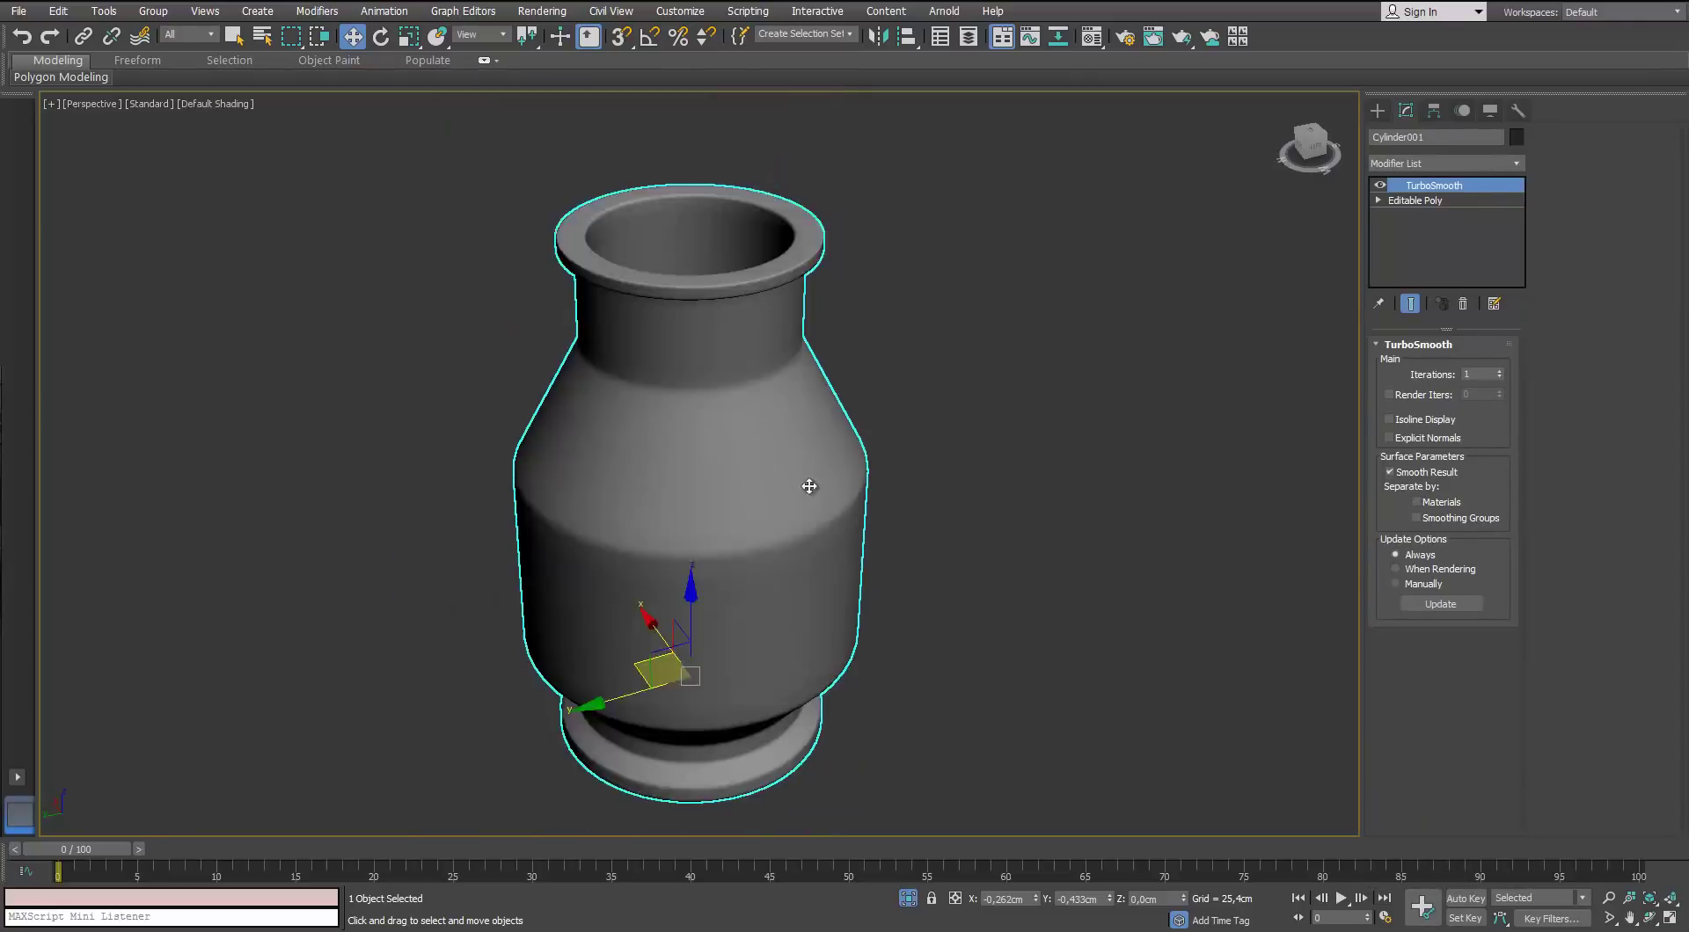
Select the lid, display its edges again and isolate it
{"action": "scroll", "coordinate": [809, 486], "scroll_direction": "down", "scroll_amount": 3}
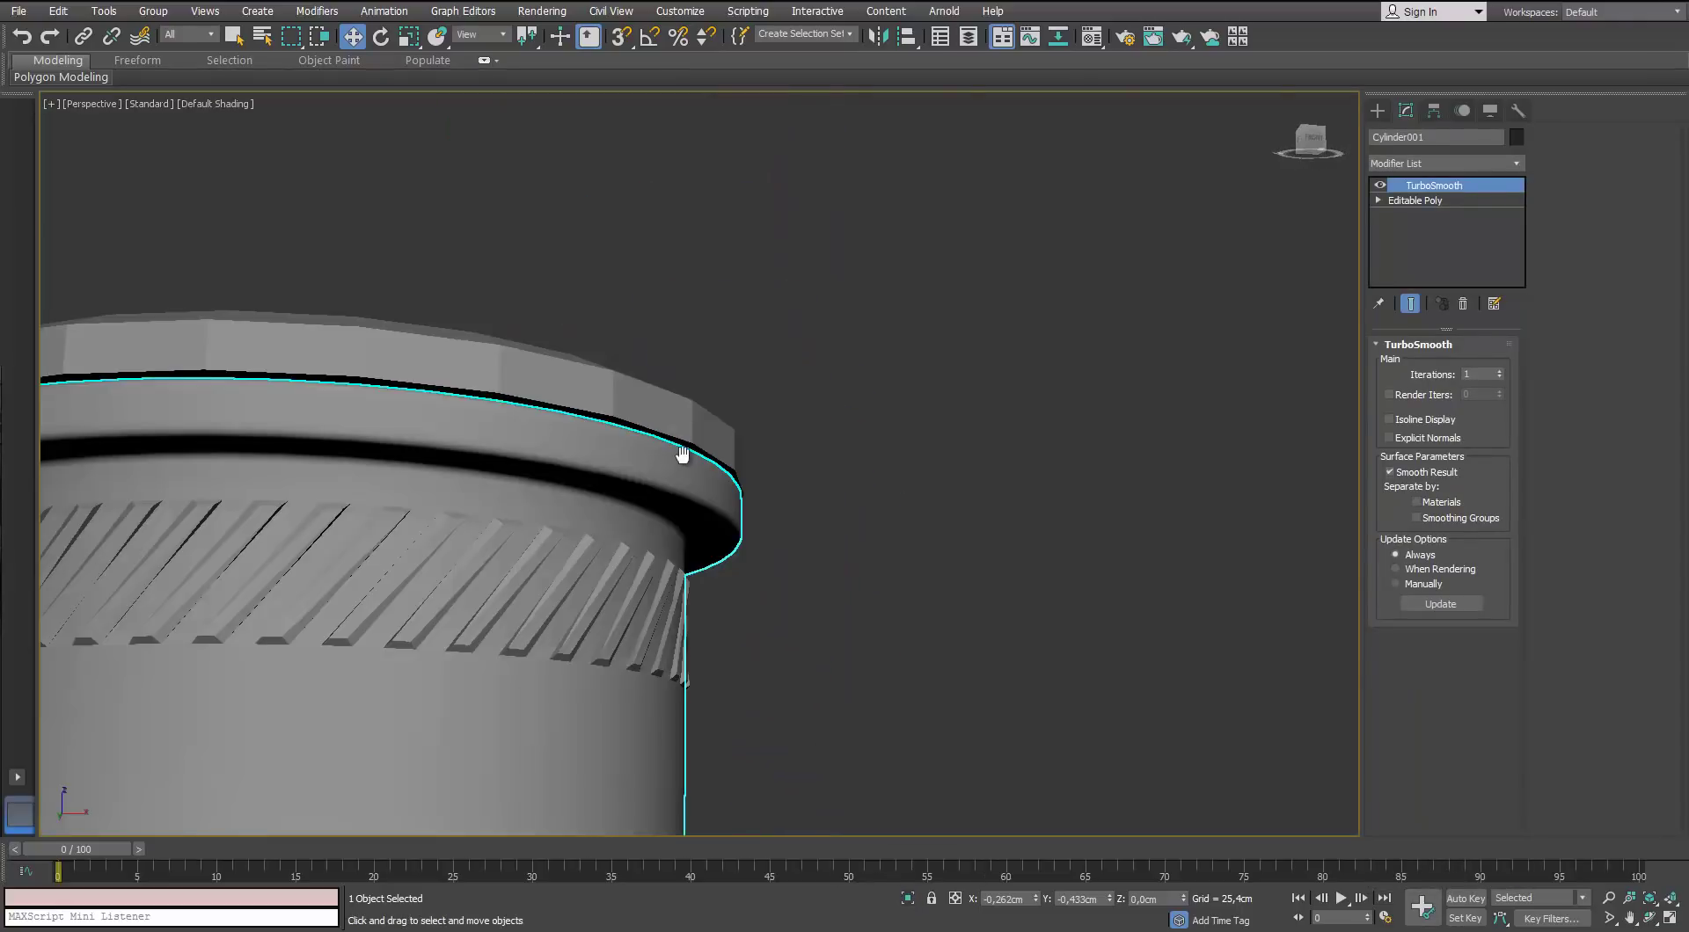
{"action": "scroll", "coordinate": [683, 454], "scroll_direction": "down", "scroll_amount": 3}
{"action": "middle_click_drag", "start_coordinate": [682, 455], "coordinate": [743, 448]}
{"action": "scroll", "coordinate": [743, 448], "scroll_direction": "down", "scroll_amount": 4}
{"action": "left_click", "coordinate": [692, 397]}
{"action": "mouse_move", "coordinate": [615, 443]}
{"action": "middle_mouse_down", "text": "alt"}
{"action": "mouse_move", "coordinate": [633, 487]}
{"action": "mouse_move", "coordinate": [630, 409]}
{"action": "mouse_move", "coordinate": [623, 475]}
{"action": "middle_mouse_up", "text": "alt"}
{"action": "scroll", "coordinate": [633, 486], "scroll_direction": "up", "scroll_amount": 4}
{"action": "key", "text": "F4"}
{"action": "key", "text": "alt+q"}
Add support edge loops with Swift Loop around the lid's outer wall and the step on its top face
{"action": "mouse_move", "coordinate": [278, 76]}
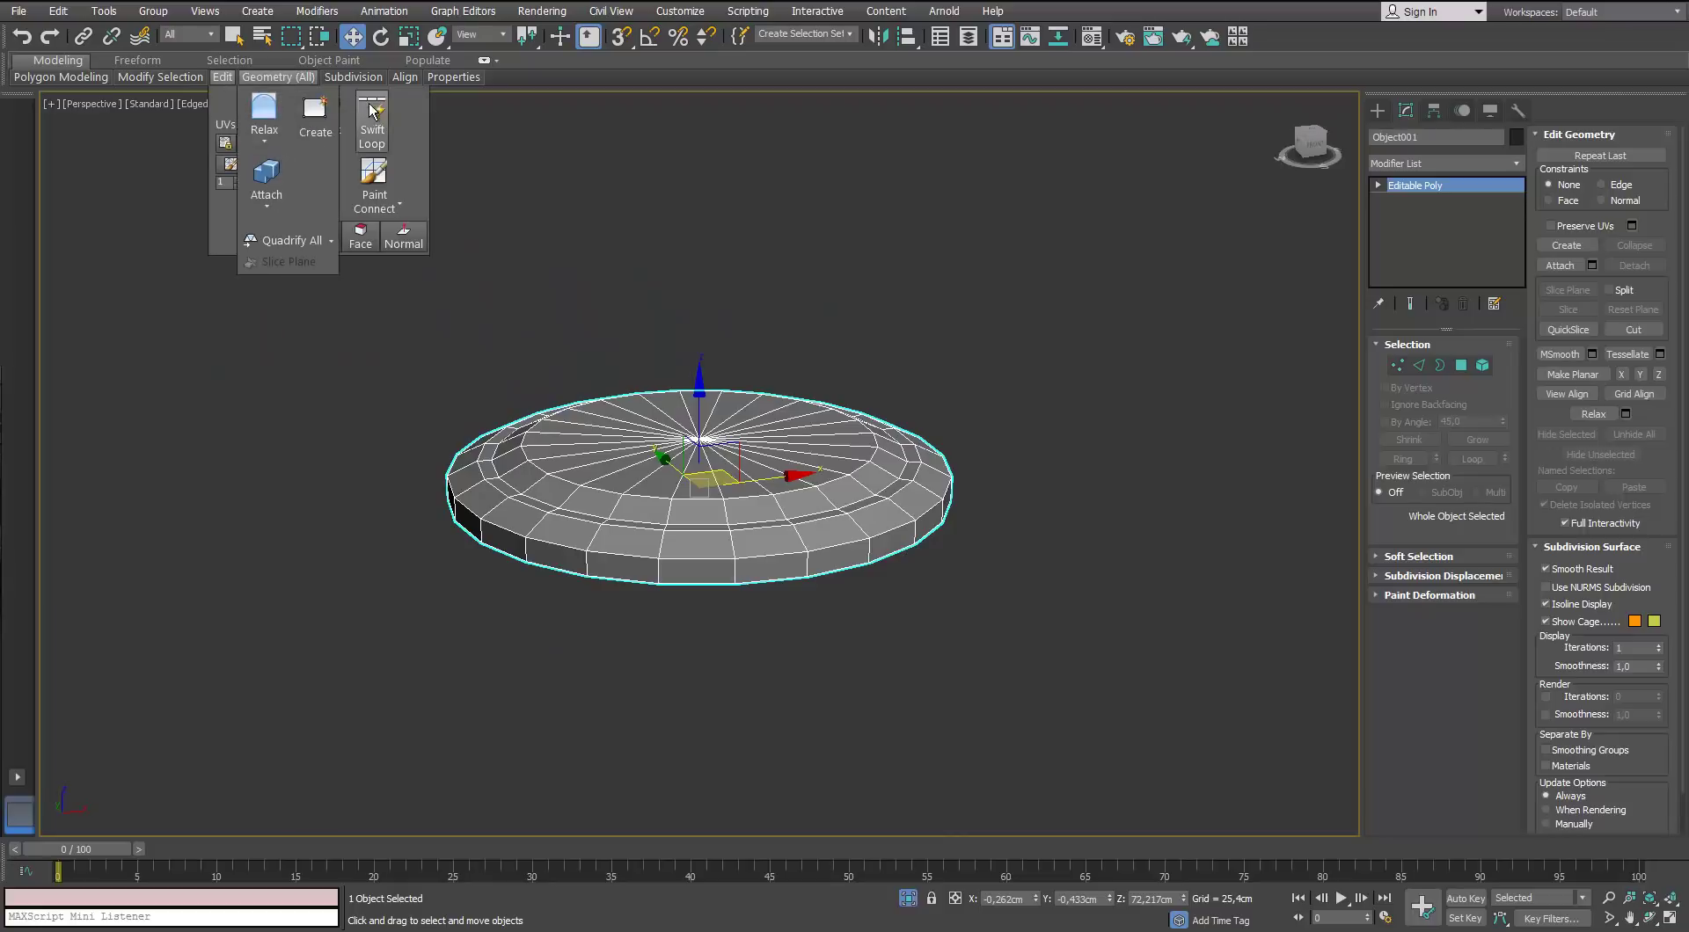
{"action": "left_click", "coordinate": [372, 123]}
{"action": "scroll", "coordinate": [894, 576], "scroll_direction": "up", "scroll_amount": 3}
{"action": "left_click", "coordinate": [906, 547]}
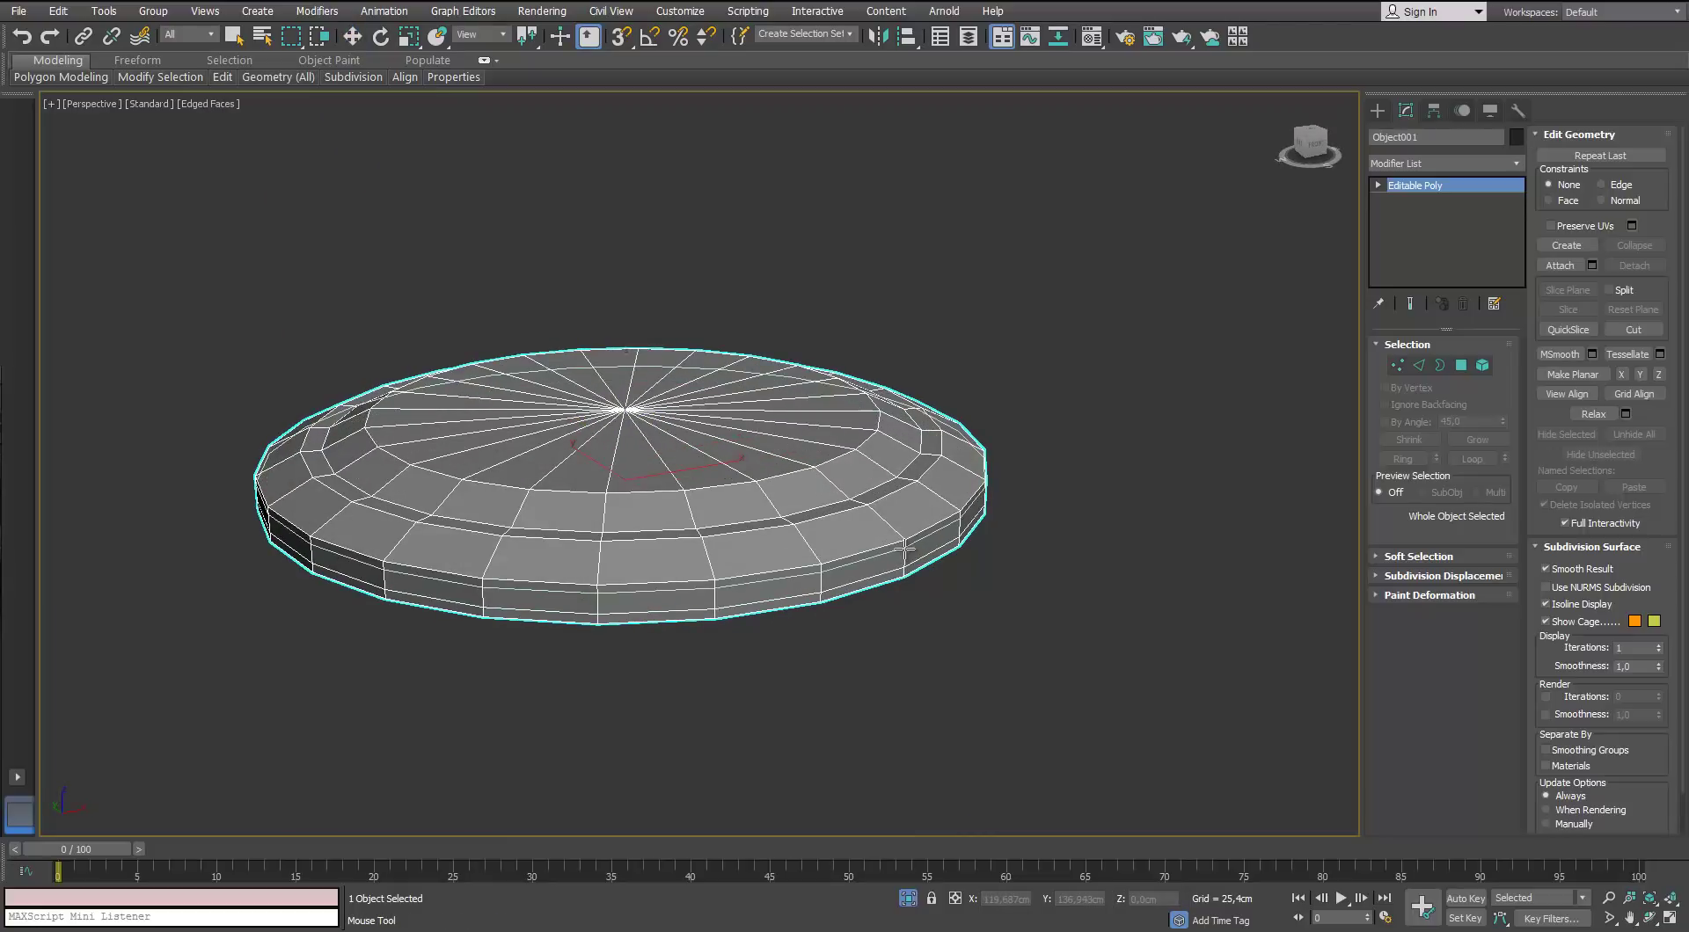
{"action": "middle_click_drag", "start_coordinate": [907, 547], "coordinate": [904, 534], "text": "alt"}
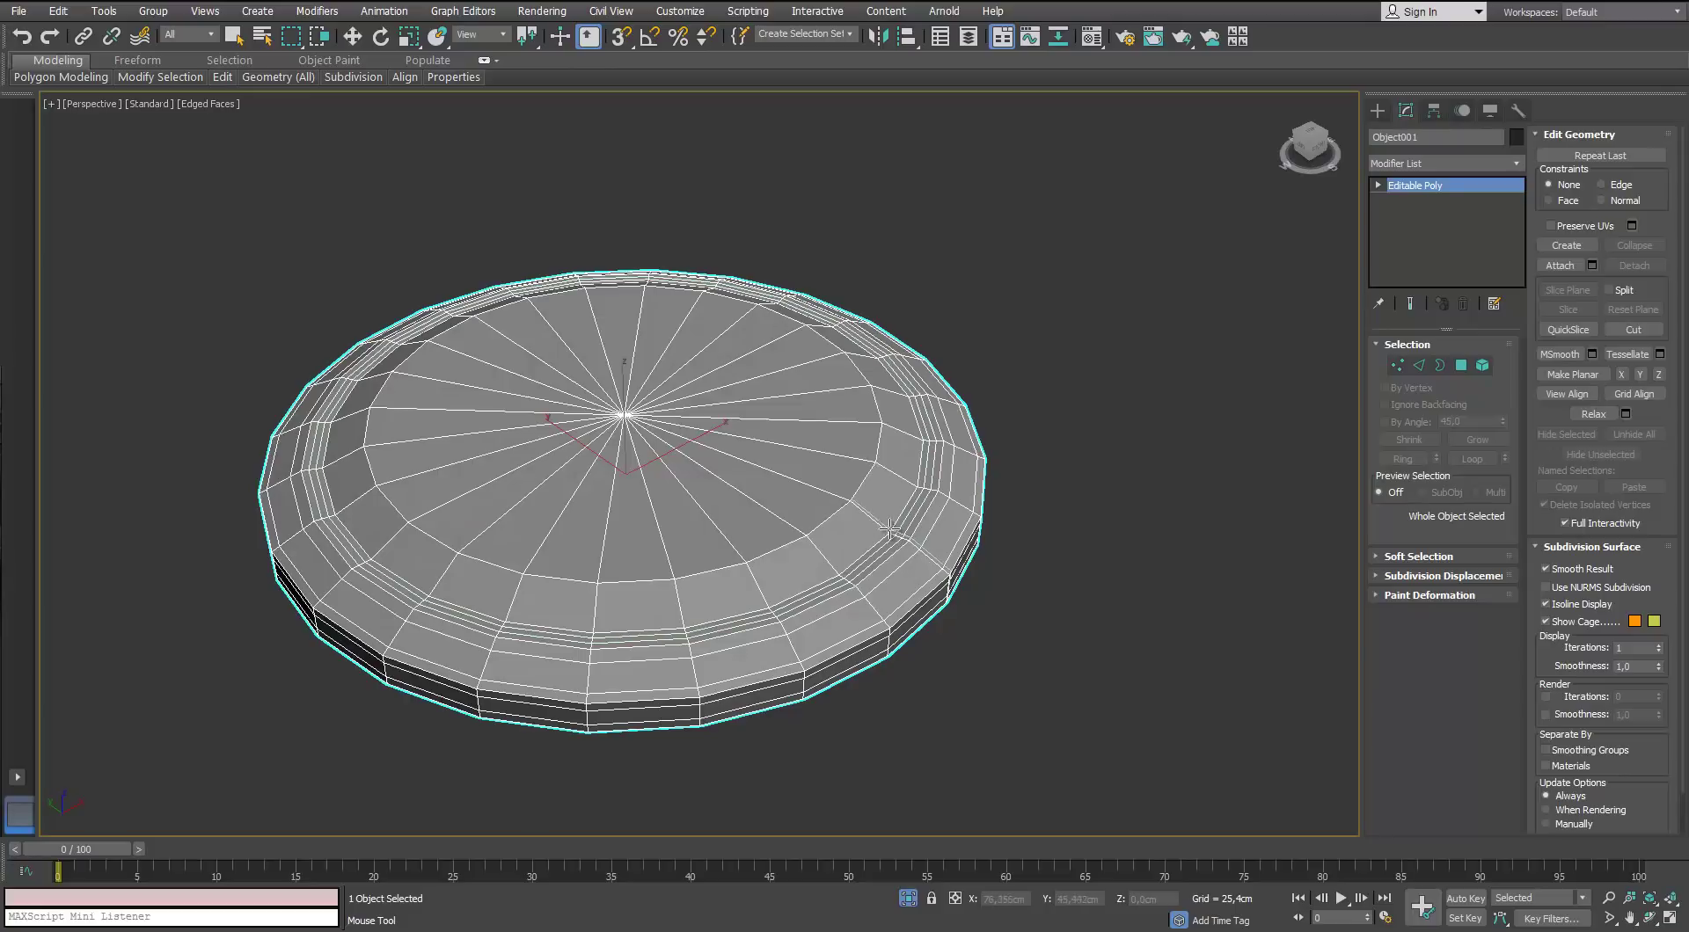
{"action": "right_click", "coordinate": [838, 488]}
Select the polygons around the center vertex of the lid's top and inset them by about 0.573 cm
{"action": "left_click", "coordinate": [1398, 365]}
{"action": "left_click", "coordinate": [624, 415]}
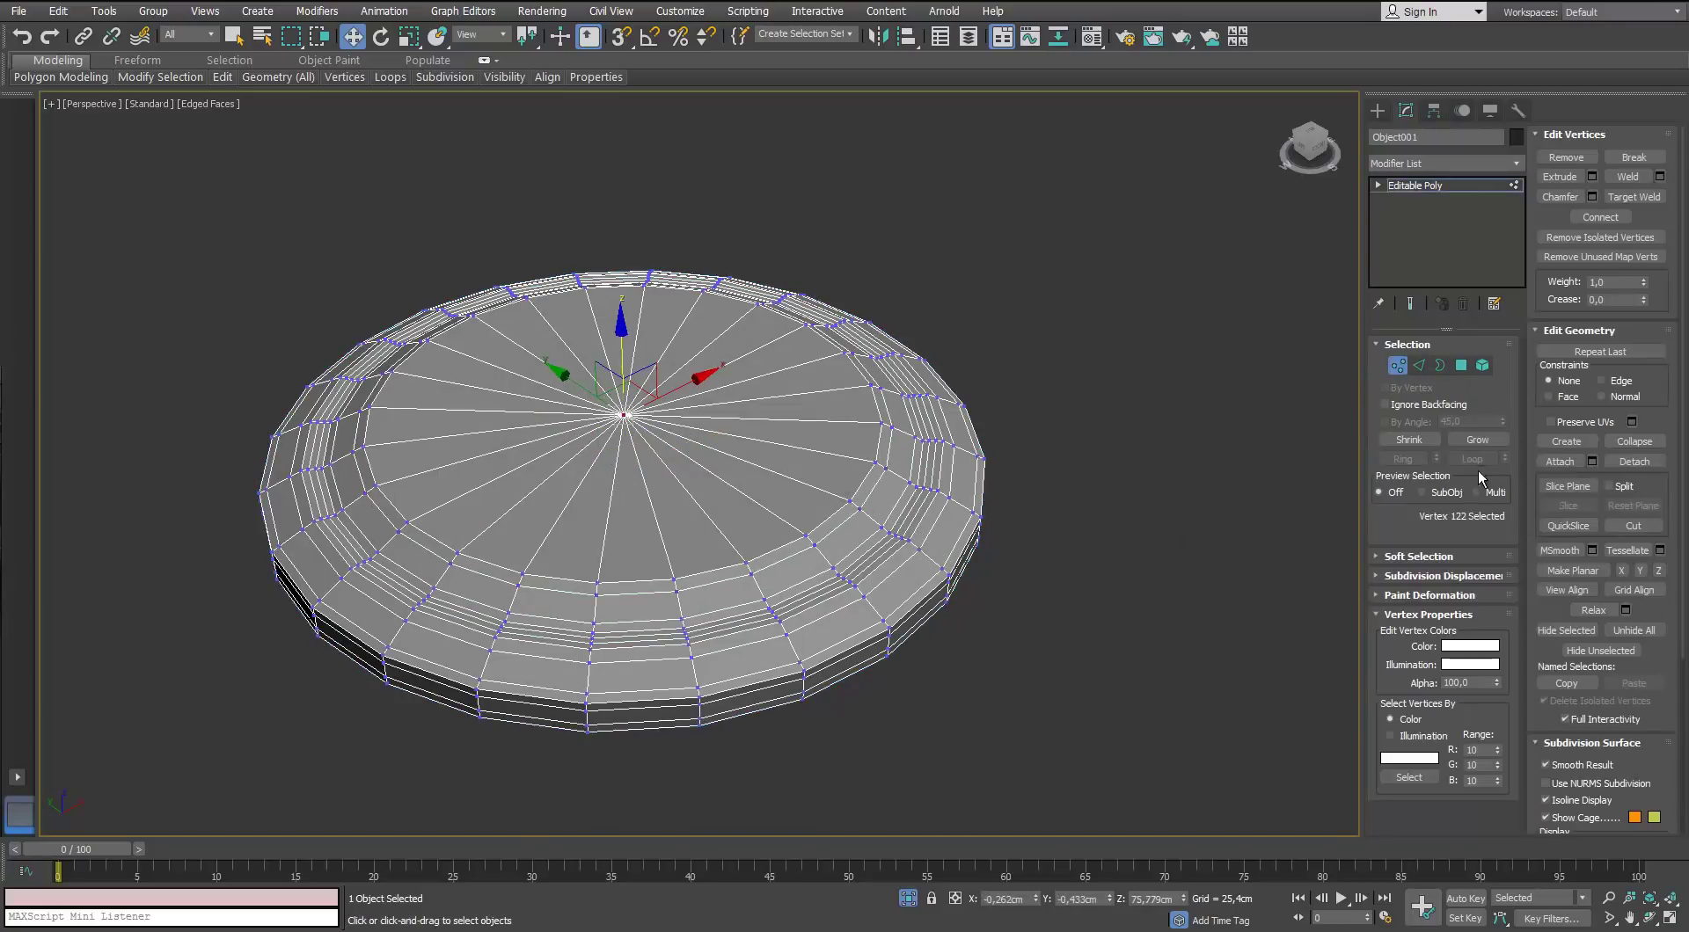
{"action": "left_click", "coordinate": [1460, 366], "text": "ctrl"}
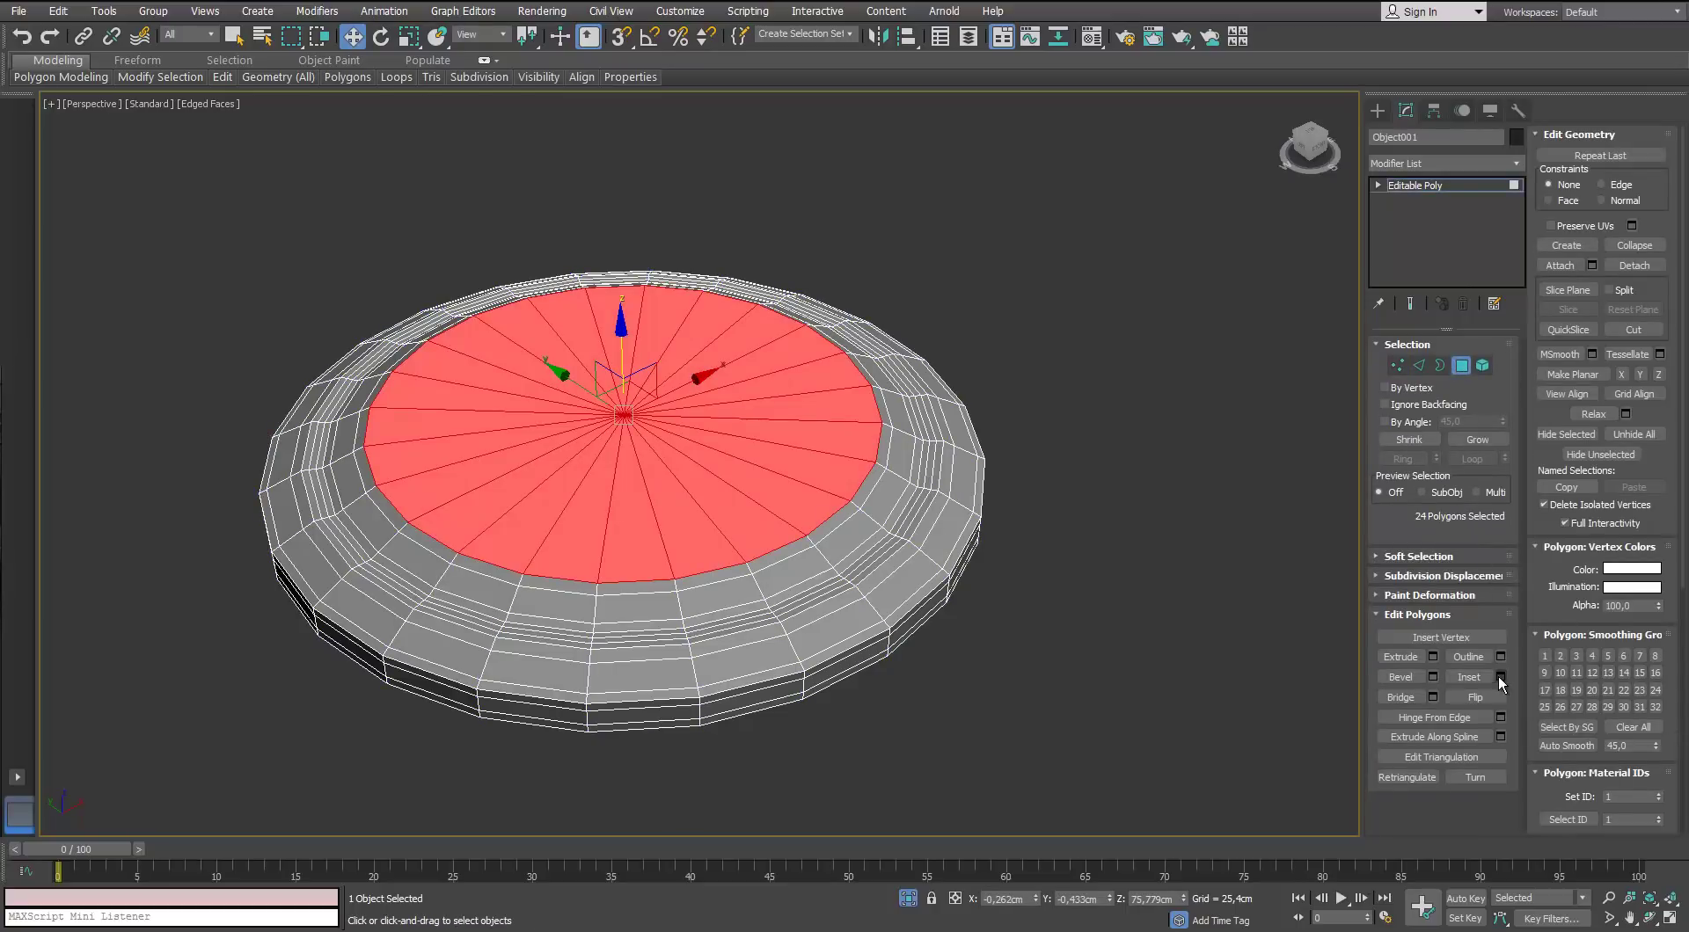
{"action": "left_click", "coordinate": [1501, 677]}
{"action": "left_click_drag", "start_coordinate": [707, 507], "coordinate": [712, 504]}
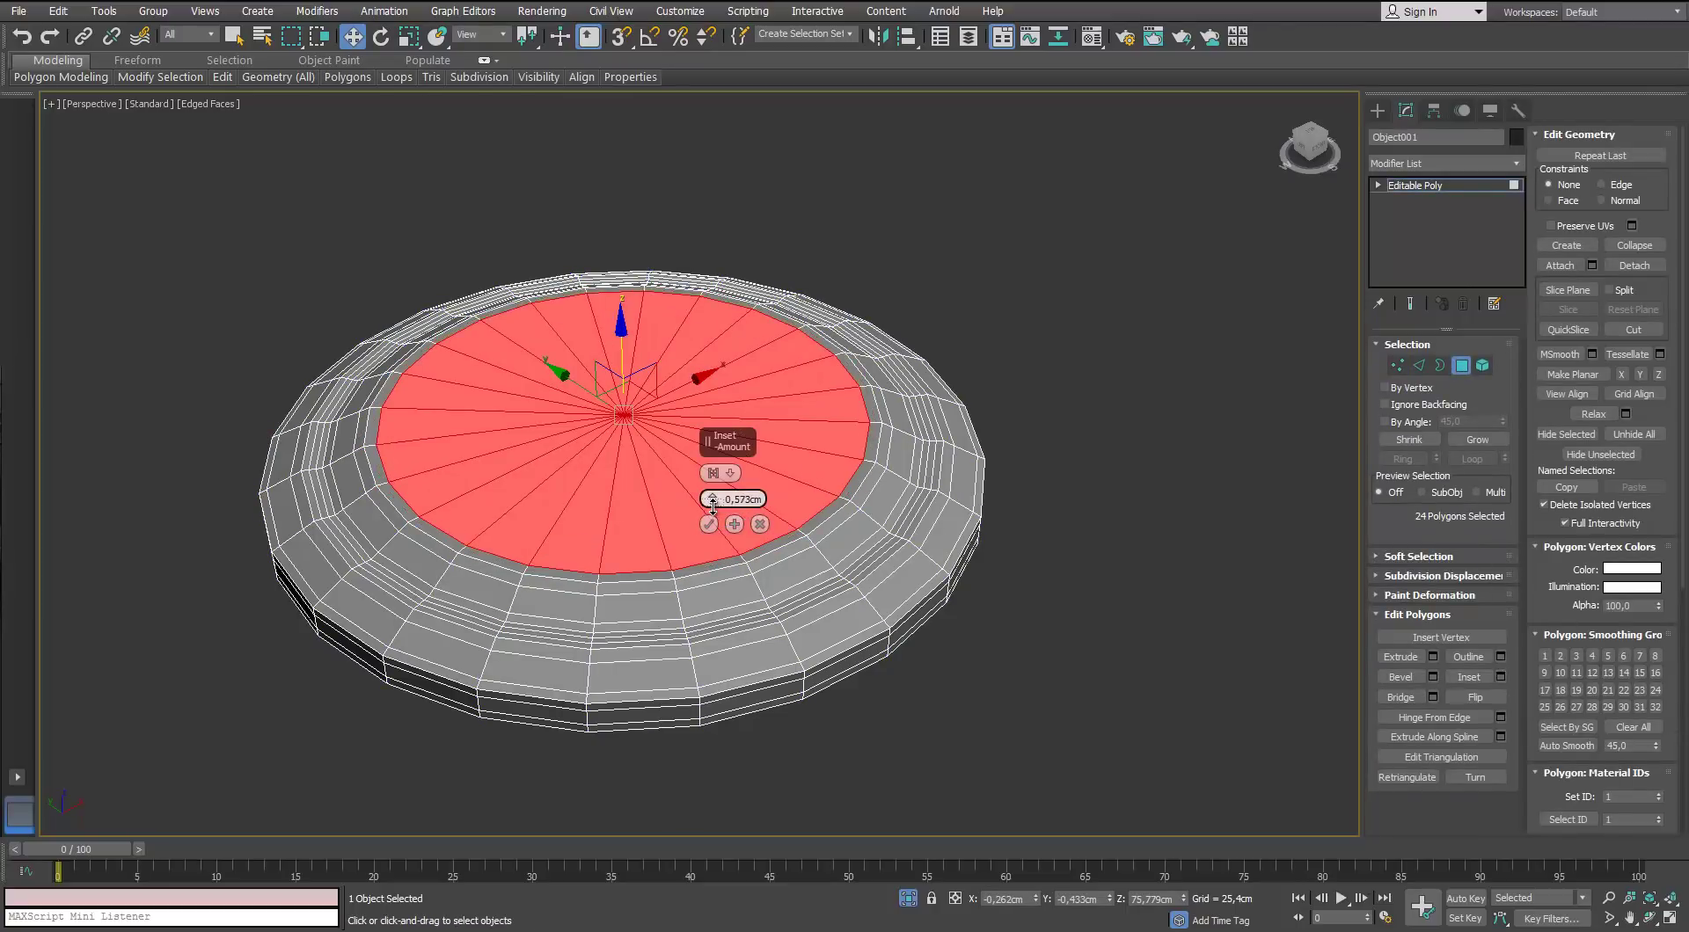
Select the polygons around the center vertex of the lid's underside and inset them along the outer rim
{"action": "left_click", "coordinate": [1456, 366]}
{"action": "left_click", "coordinate": [1198, 523]}
{"action": "middle_click_drag", "start_coordinate": [883, 497], "coordinate": [889, 292], "text": "alt"}
{"action": "left_click", "coordinate": [889, 293]}
{"action": "left_click", "coordinate": [1399, 365]}
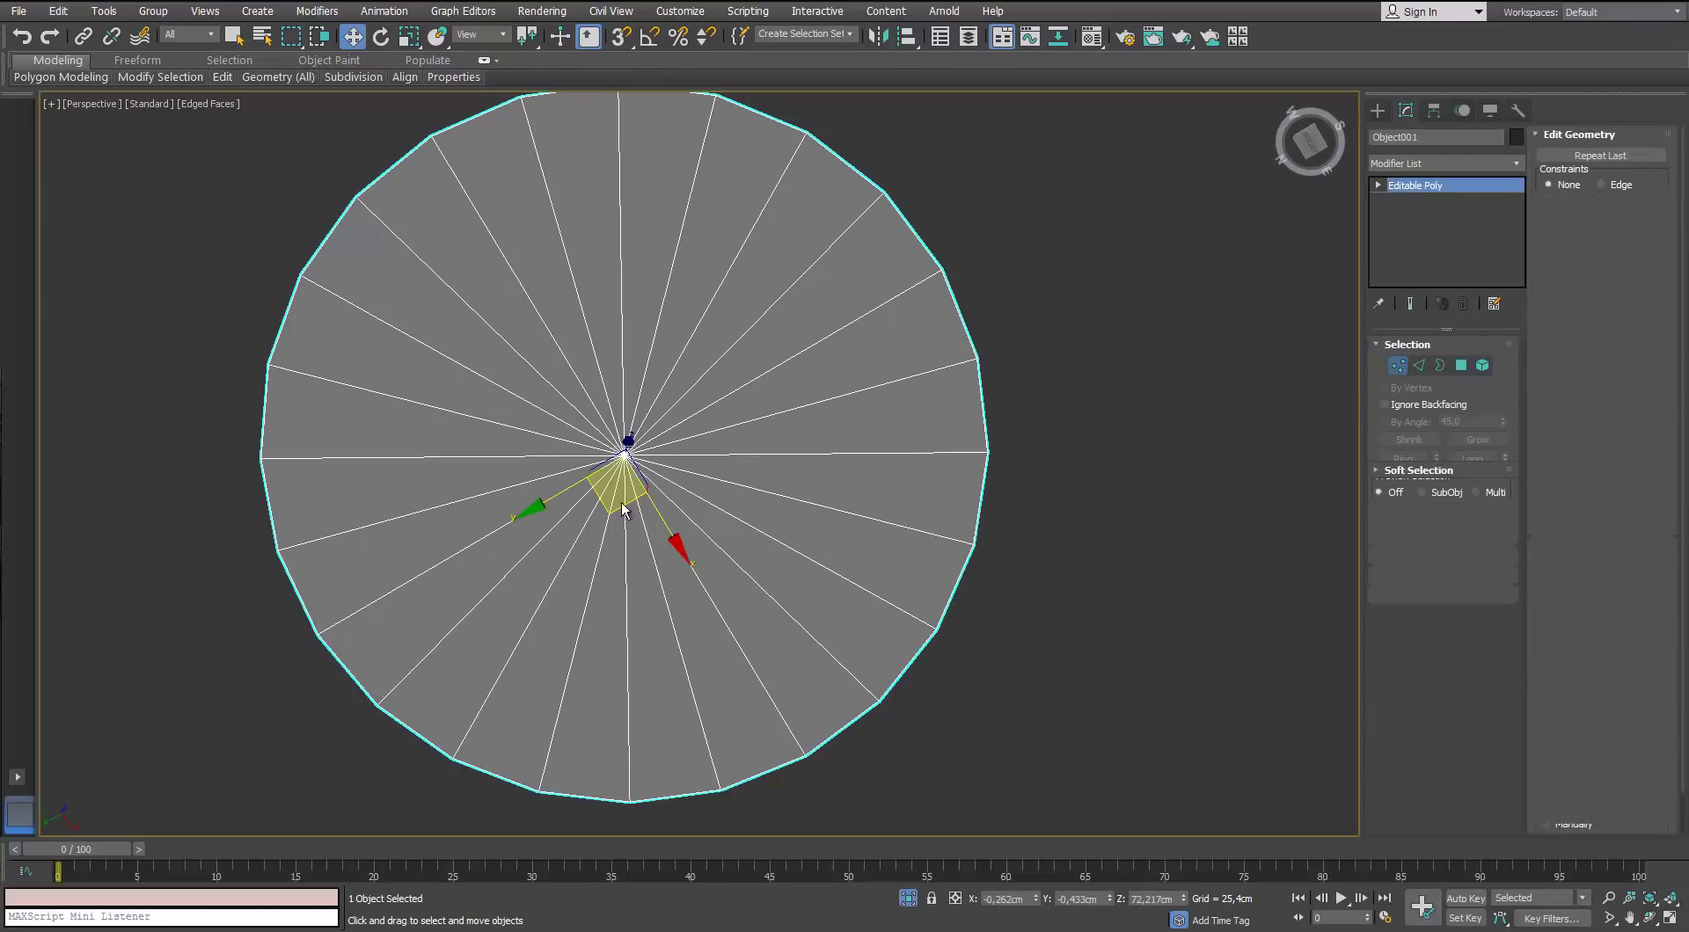
{"action": "left_click", "coordinate": [1463, 376]}
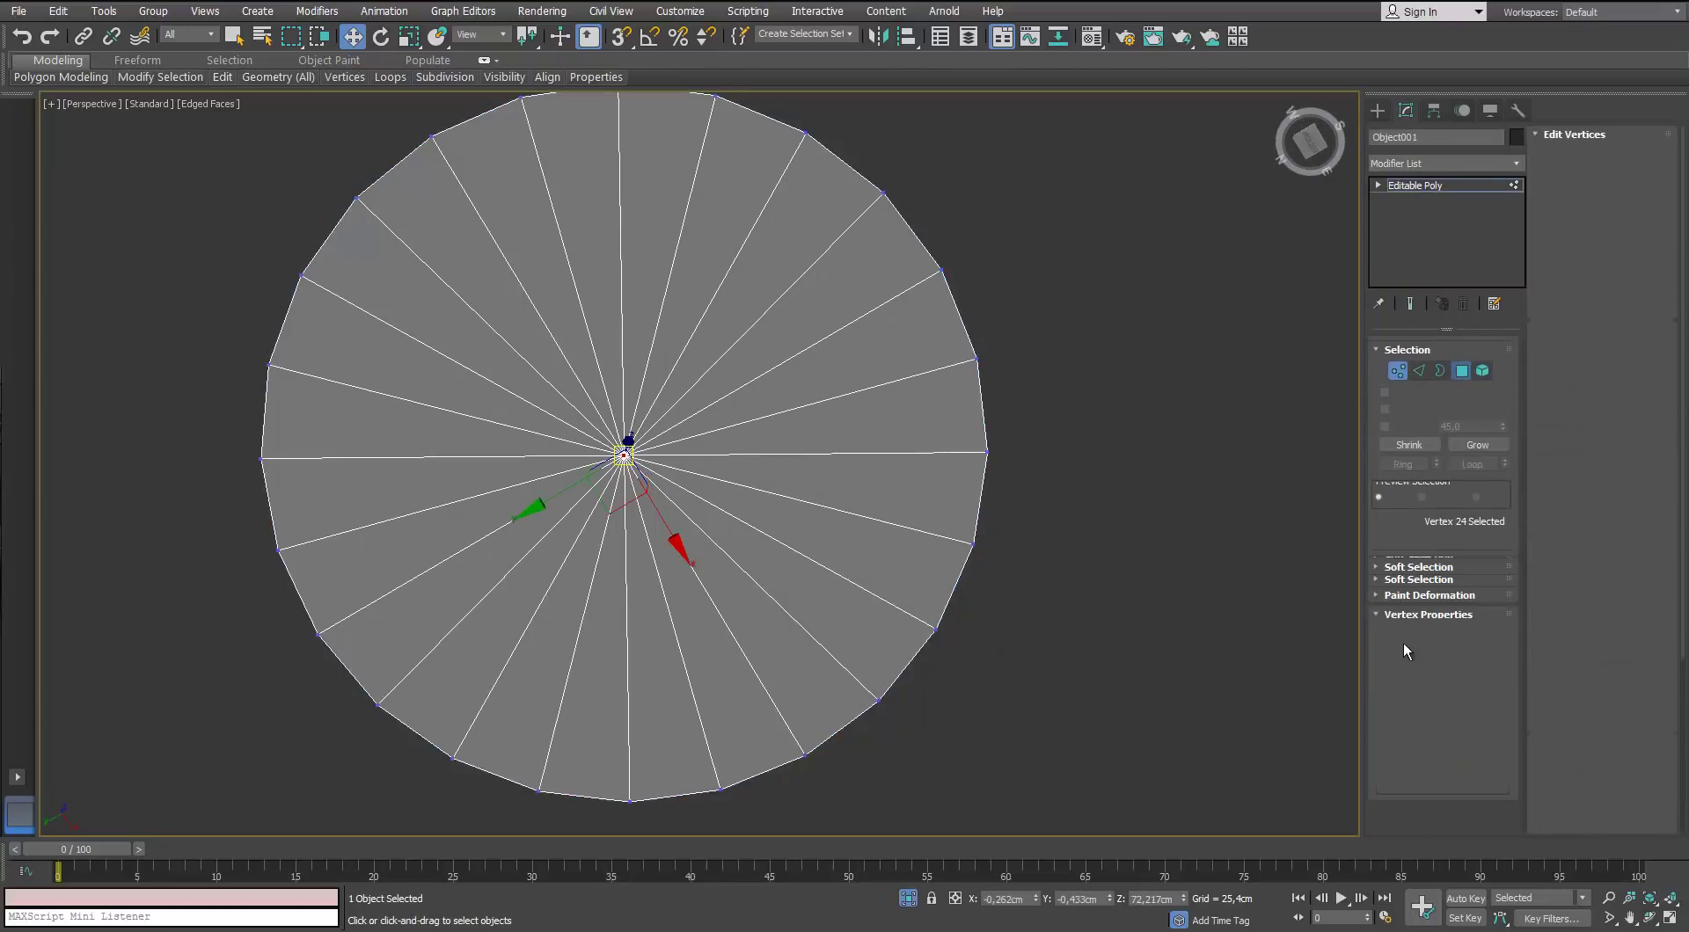
{"action": "left_click", "coordinate": [1502, 677]}
{"action": "left_click", "coordinate": [709, 525]}
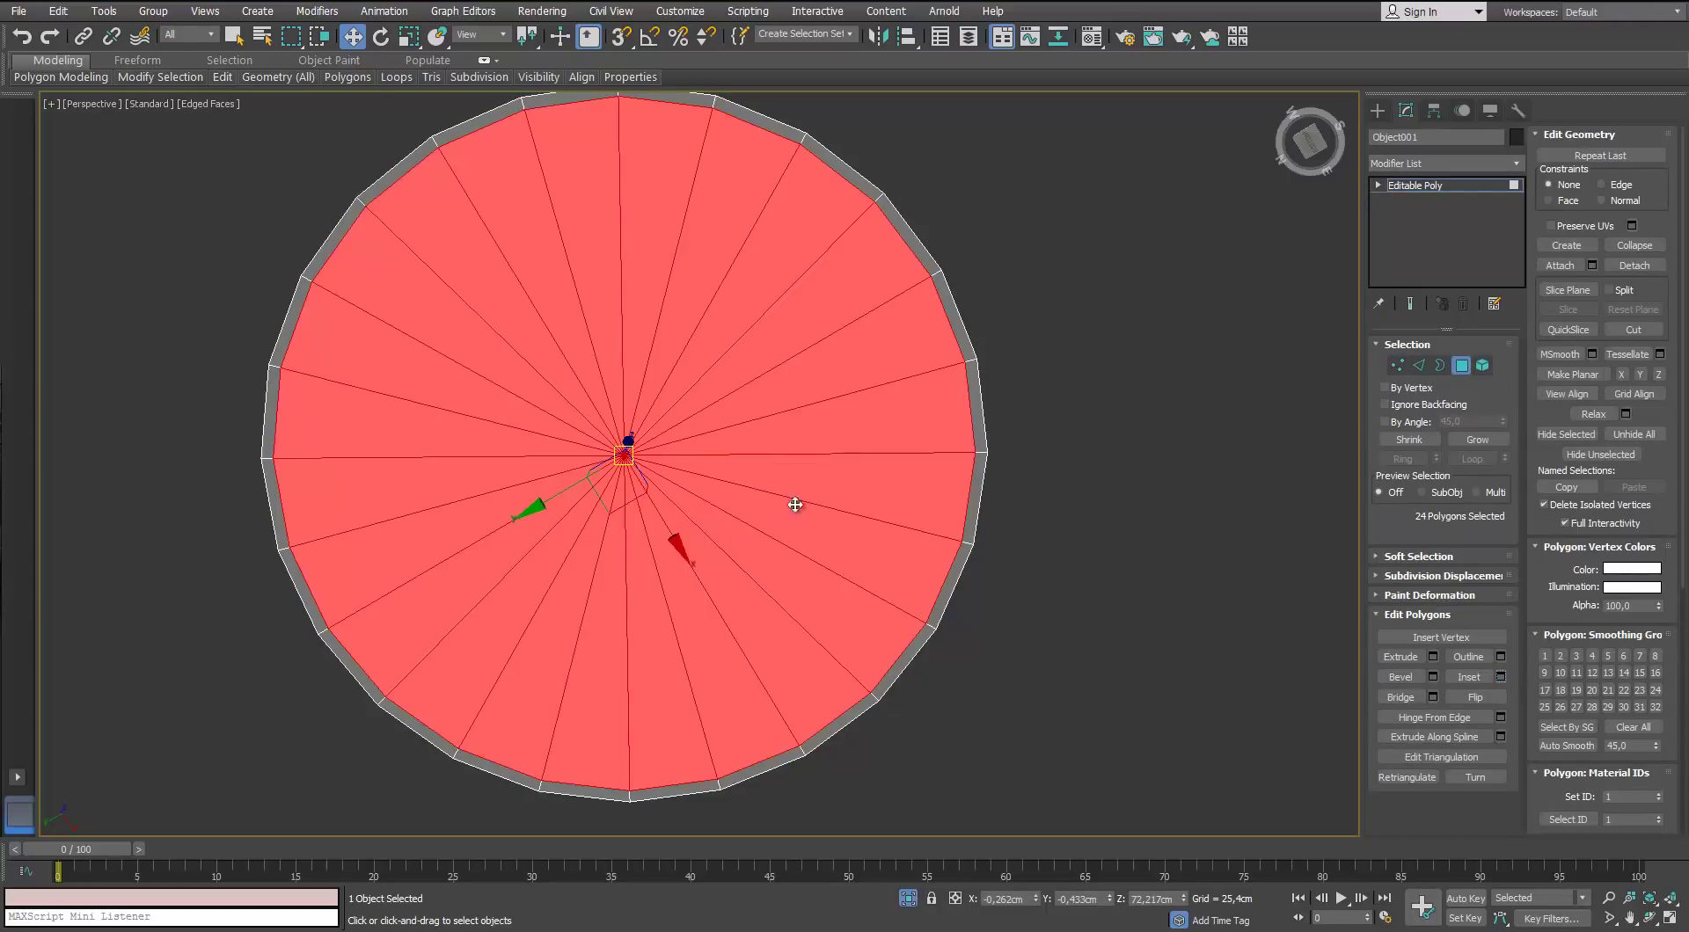
{"action": "left_click", "coordinate": [1099, 295]}
Apply a TurboSmooth modifier to the whole lid
{"action": "middle_click_drag", "start_coordinate": [1100, 295], "coordinate": [1110, 479], "text": "alt"}
{"action": "left_click", "coordinate": [1460, 372]}
{"action": "left_click", "coordinate": [1518, 163]}
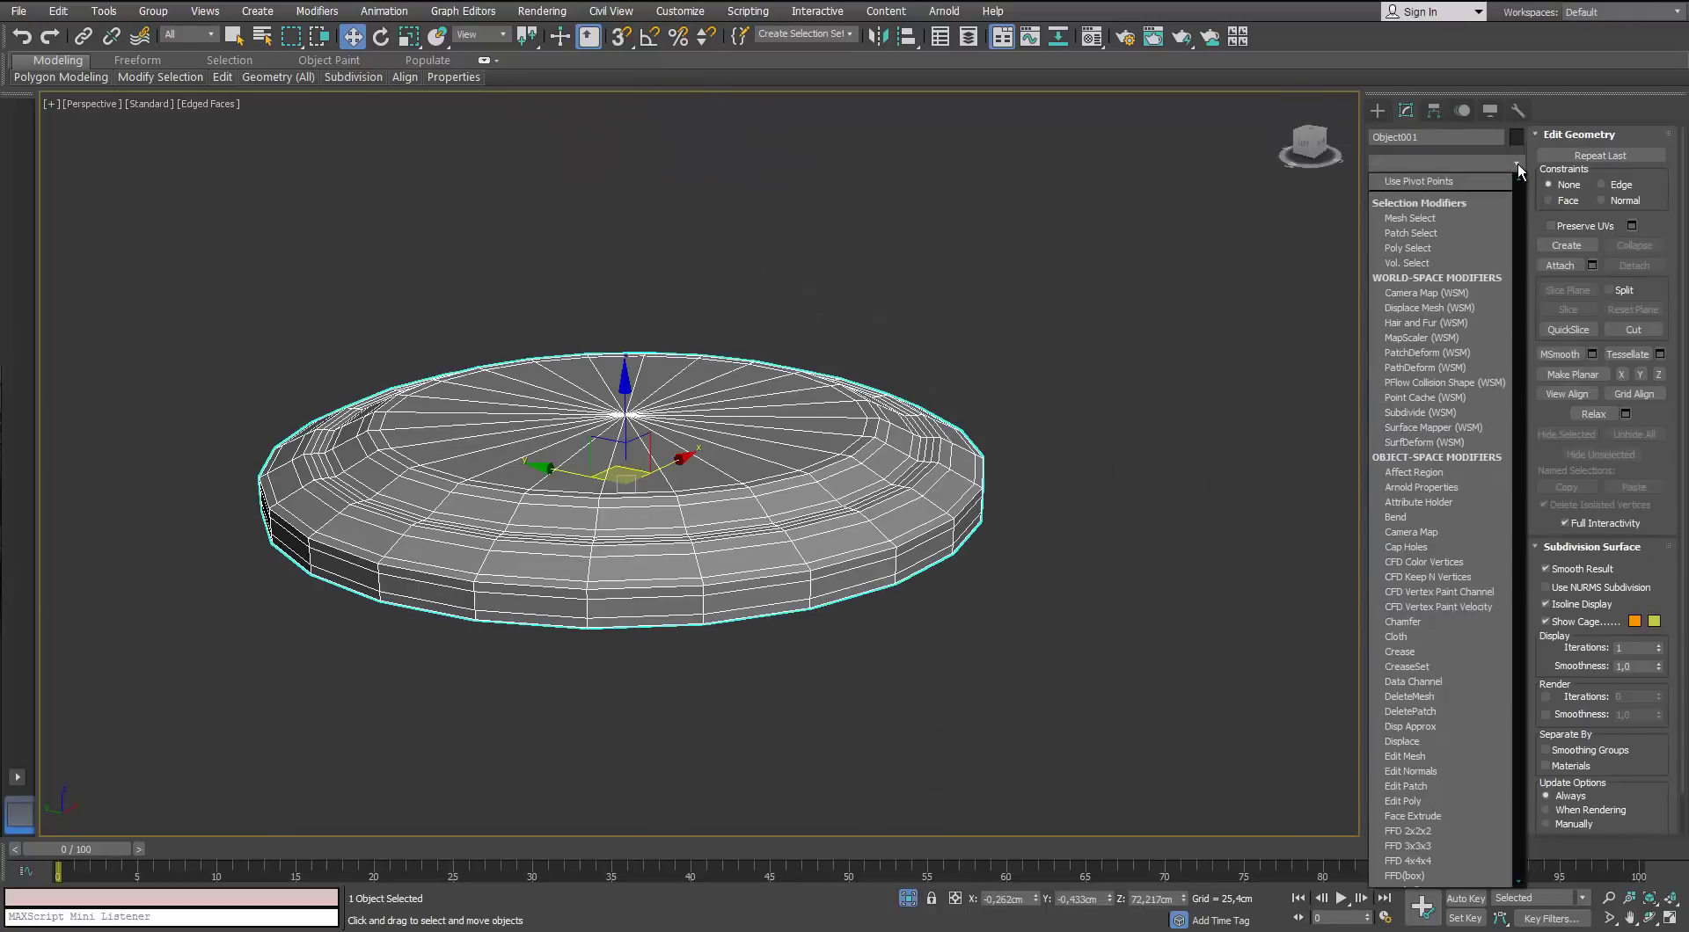
{"action": "key", "text": "t"}
{"action": "key", "text": "t"}
{"action": "key", "text": "t"}
{"action": "key", "text": "Return"}
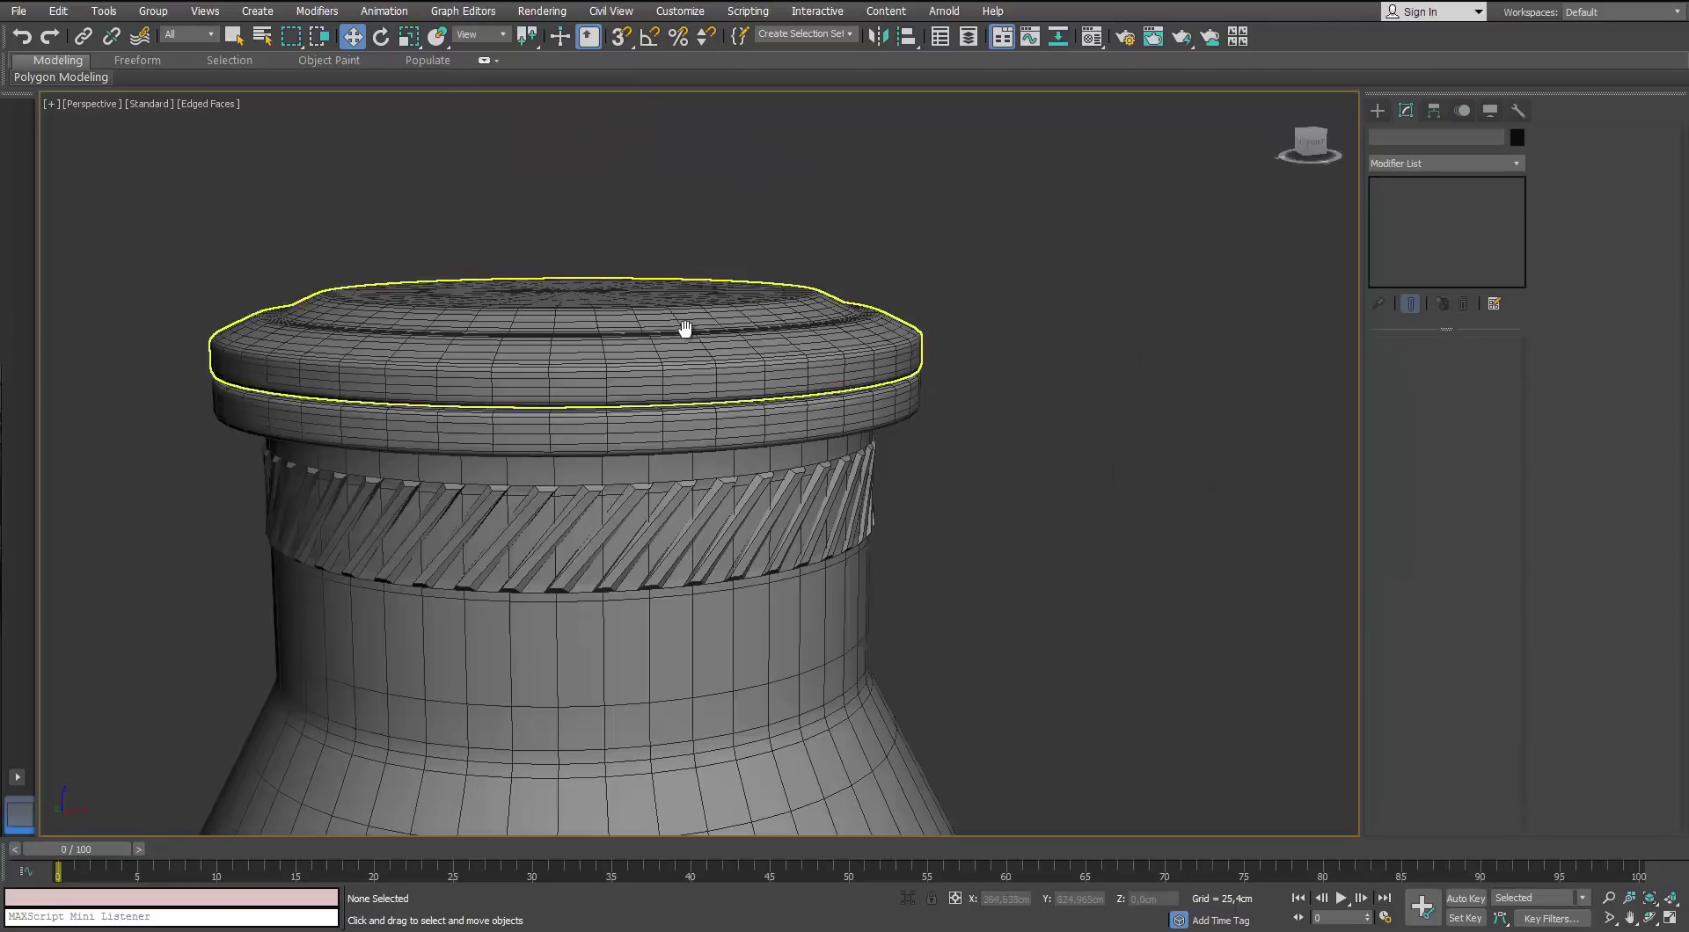
Select the ribbed band around the jar's neck and isolate it
{"action": "middle_click_drag", "start_coordinate": [686, 332], "coordinate": [689, 435], "text": "alt"}
{"action": "scroll", "coordinate": [689, 435], "scroll_direction": "up", "scroll_amount": 4}
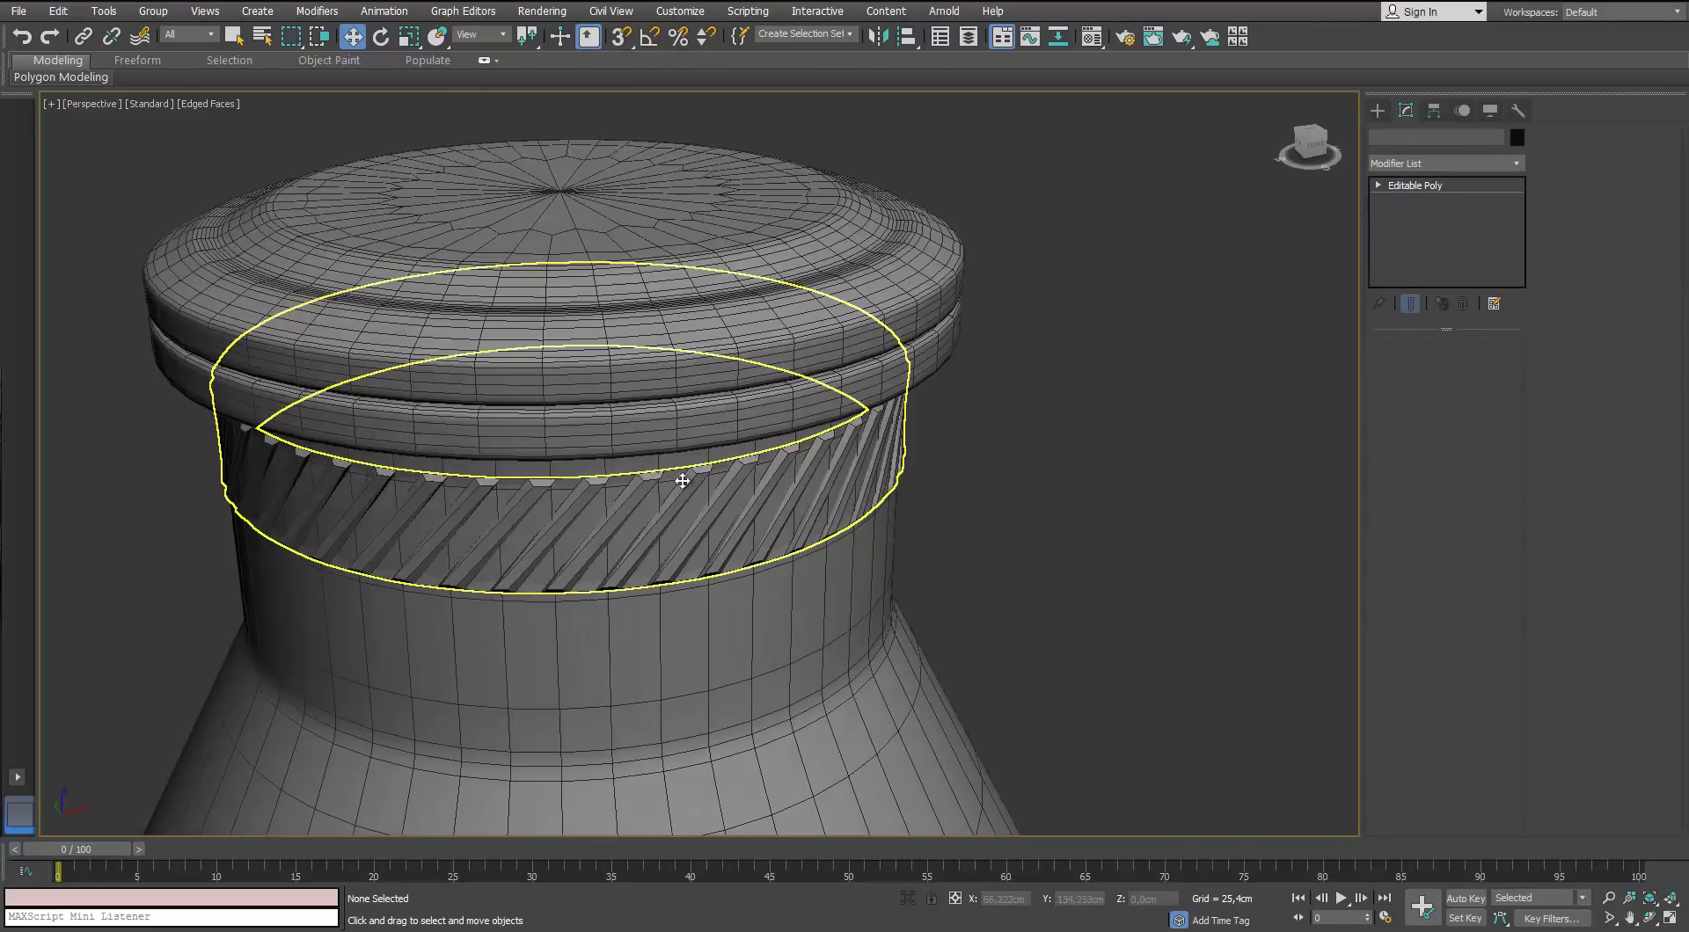
{"action": "left_click", "coordinate": [682, 481]}
{"action": "key", "text": "alt+q"}
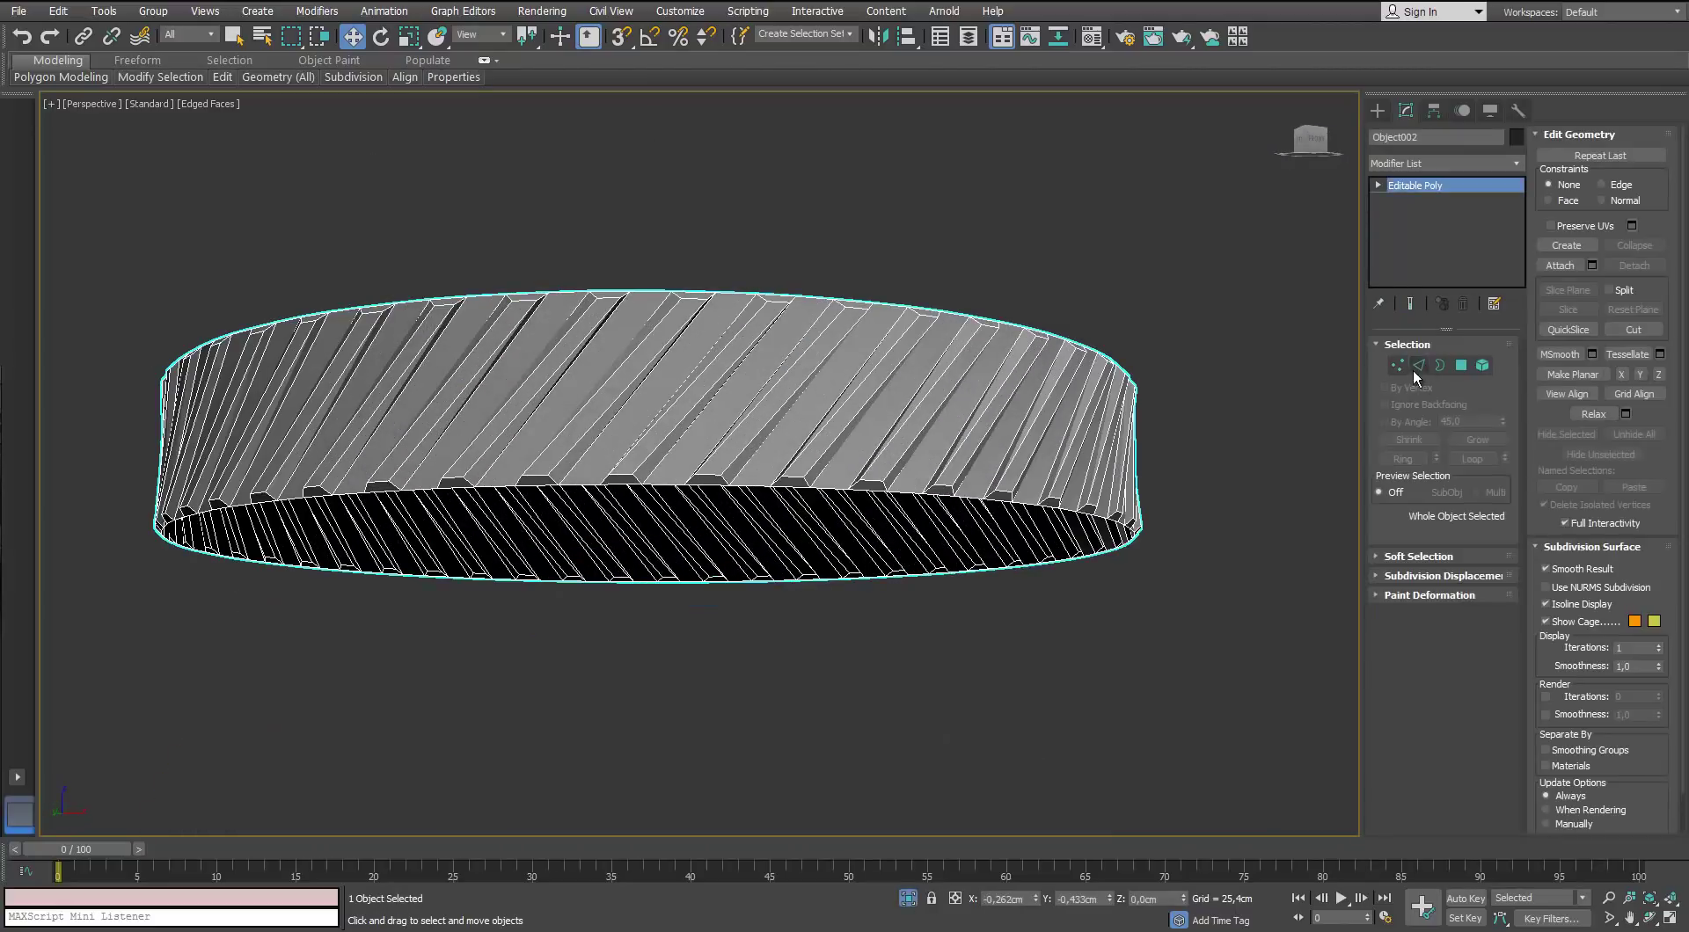
Select the ring of slanted edges around the ribbed band and connect them with 2 segments, resetting the slide
{"action": "left_click", "coordinate": [1418, 366]}
{"action": "left_click", "coordinate": [869, 378]}
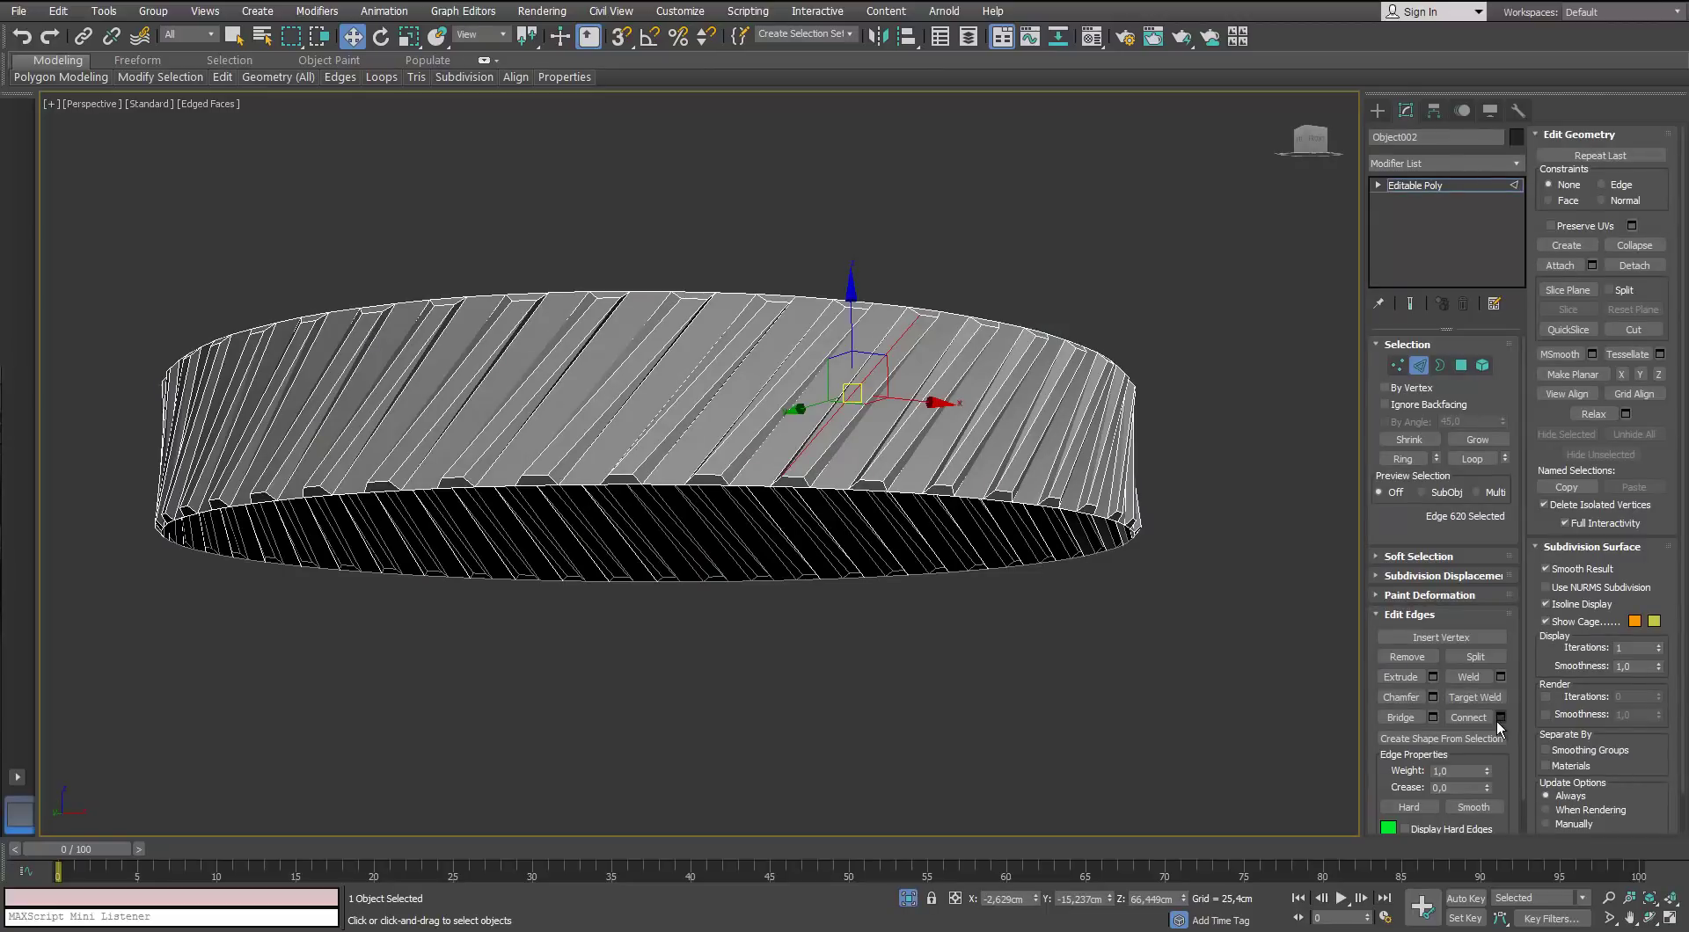
{"action": "left_click", "coordinate": [1500, 718]}
{"action": "left_click", "coordinate": [761, 551]}
{"action": "left_click", "coordinate": [1407, 461]}
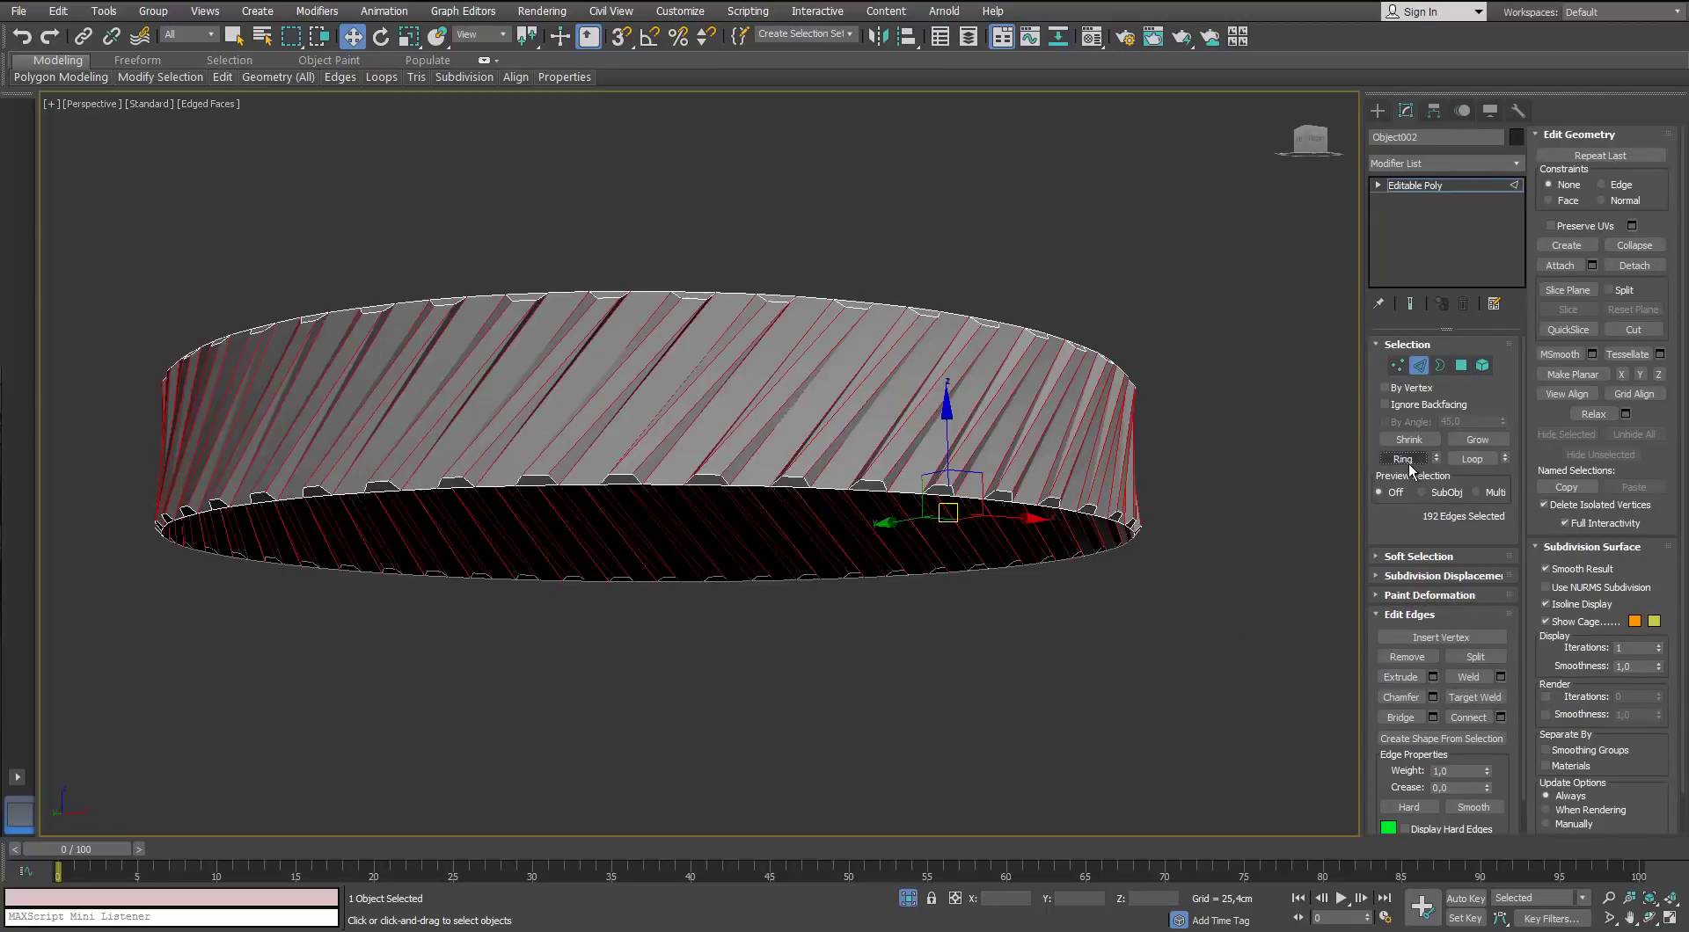
{"action": "left_click", "coordinate": [1500, 718]}
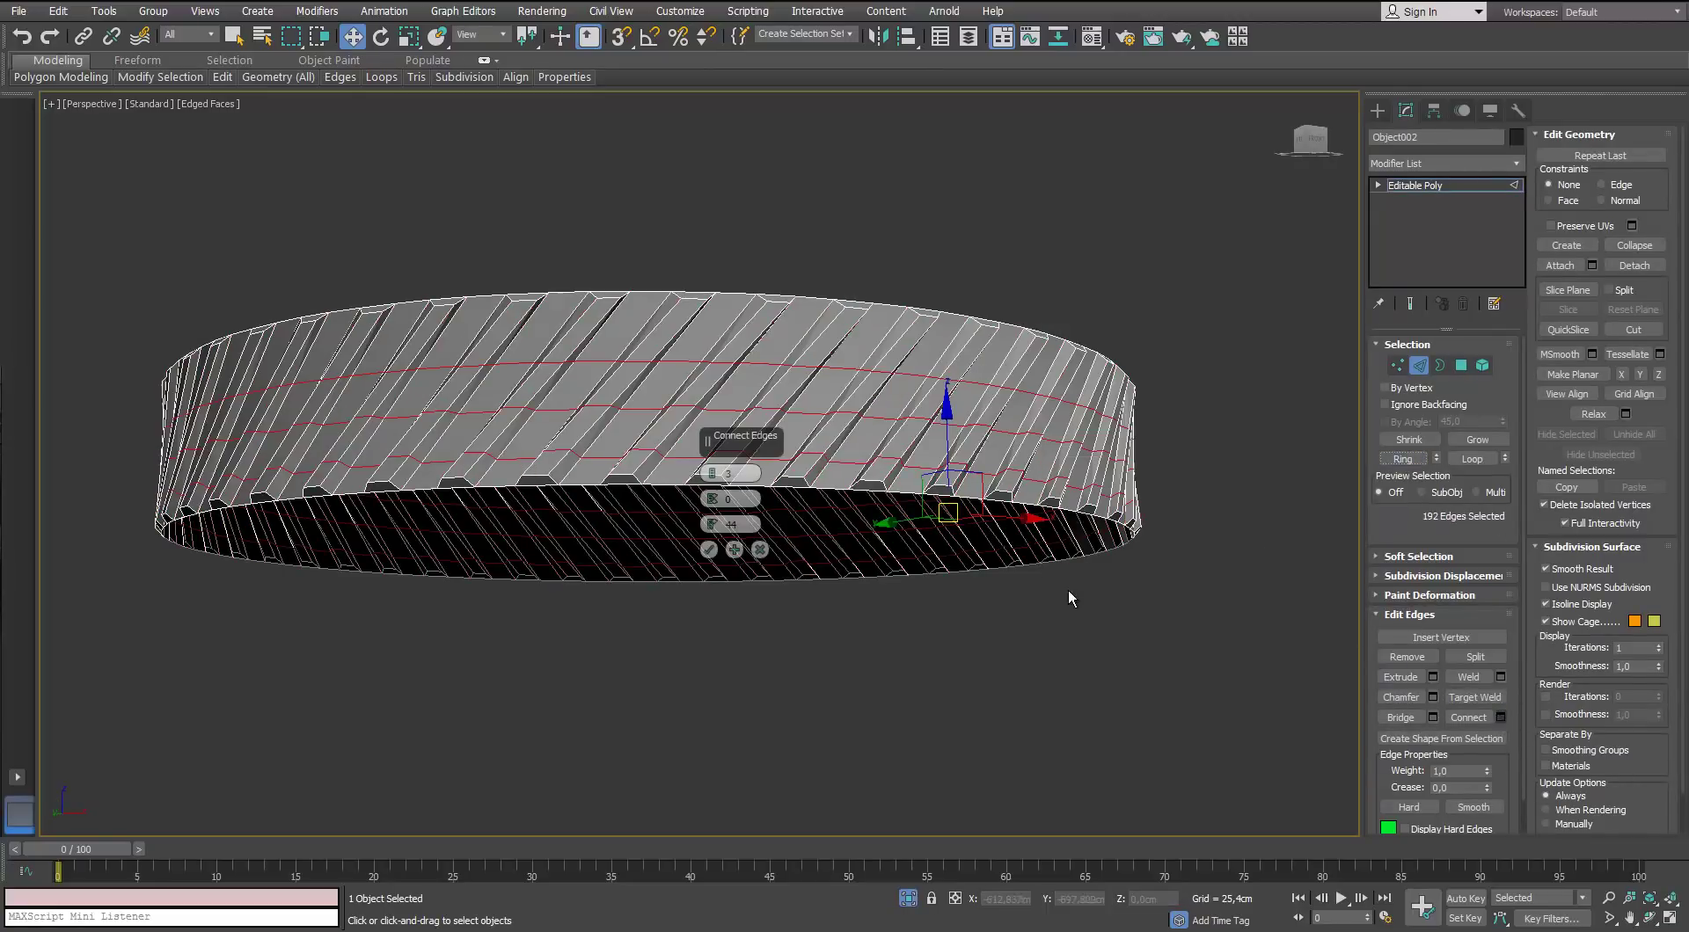
{"action": "left_click", "coordinate": [721, 482]}
{"action": "right_click", "coordinate": [713, 526]}
{"action": "left_click", "coordinate": [709, 550]}
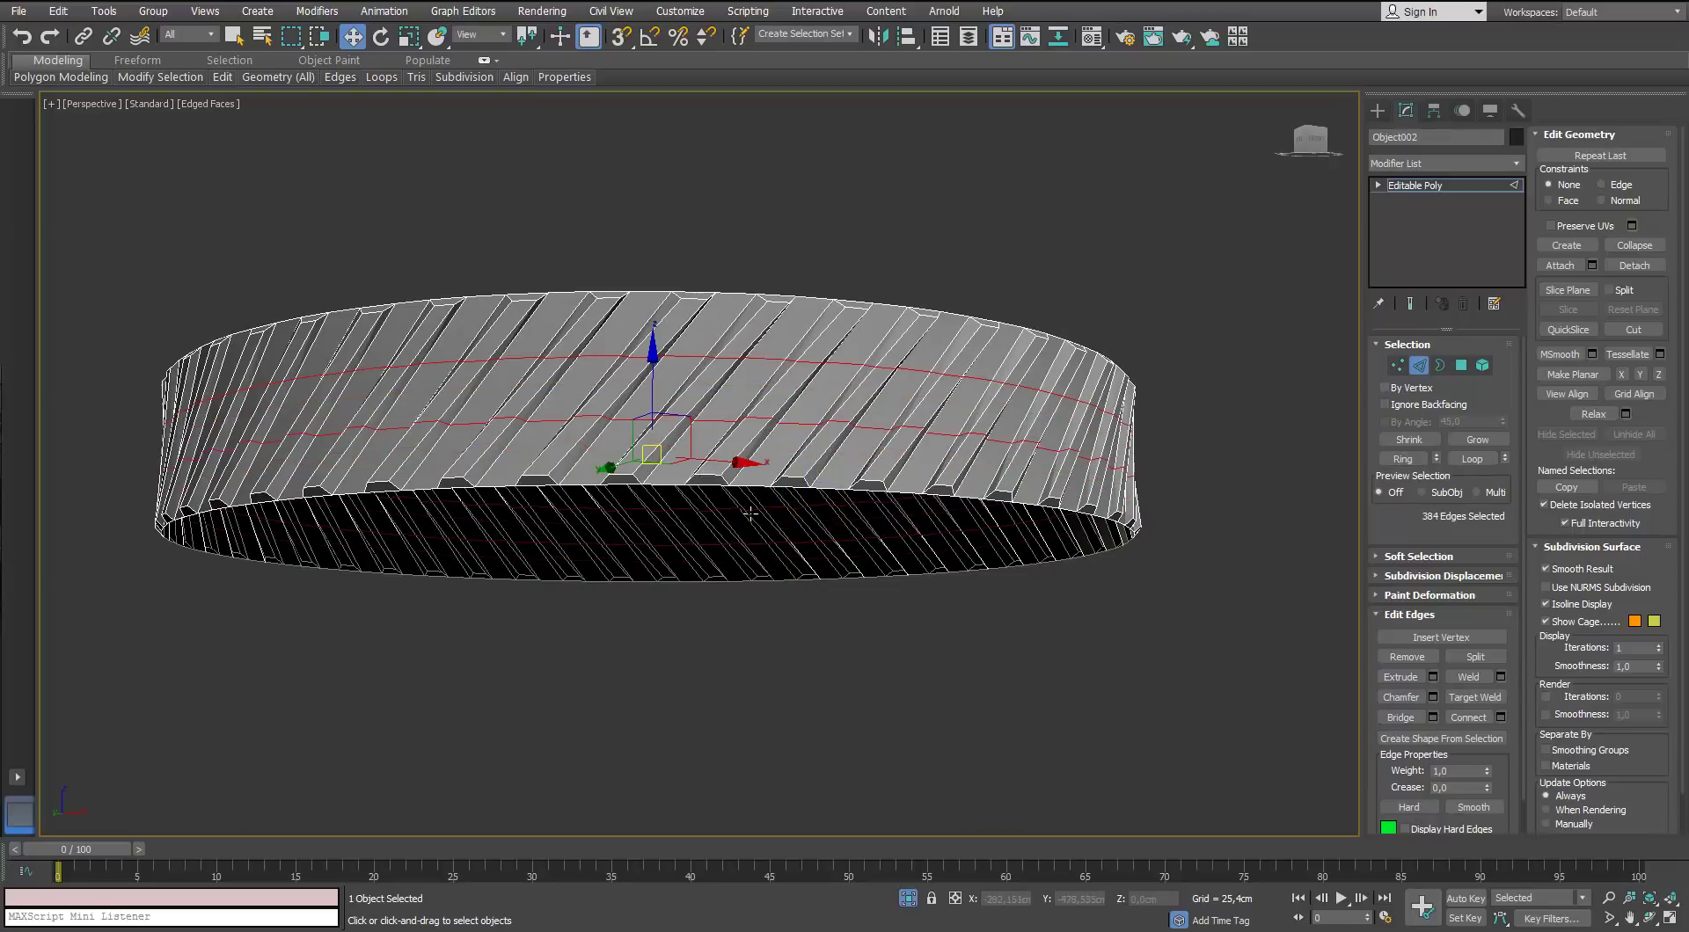
Rotate the two connected edge loops slightly around the band's vertical axis and clear the edge selection
{"action": "key", "text": "e"}
{"action": "left_click_drag", "start_coordinate": [680, 442], "coordinate": [685, 442]}
{"action": "scroll", "coordinate": [793, 454], "scroll_direction": "down", "scroll_amount": 3}
{"action": "middle_click_drag", "start_coordinate": [809, 449], "coordinate": [866, 464], "text": "alt"}
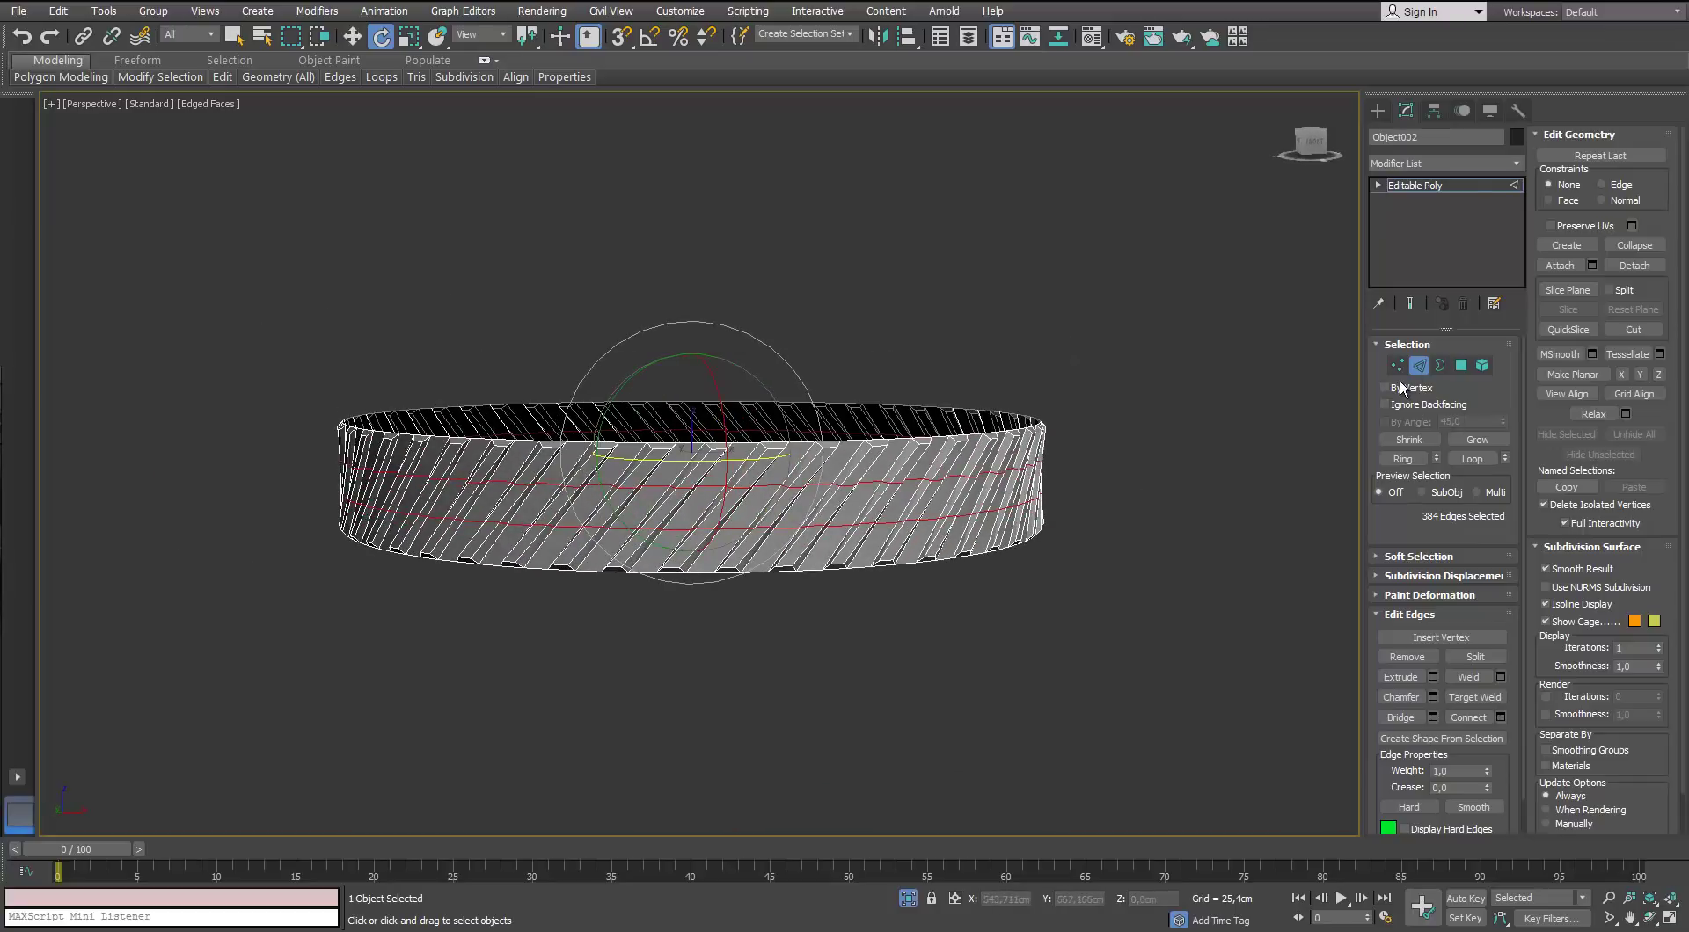
{"action": "key", "text": "ctrl+d"}
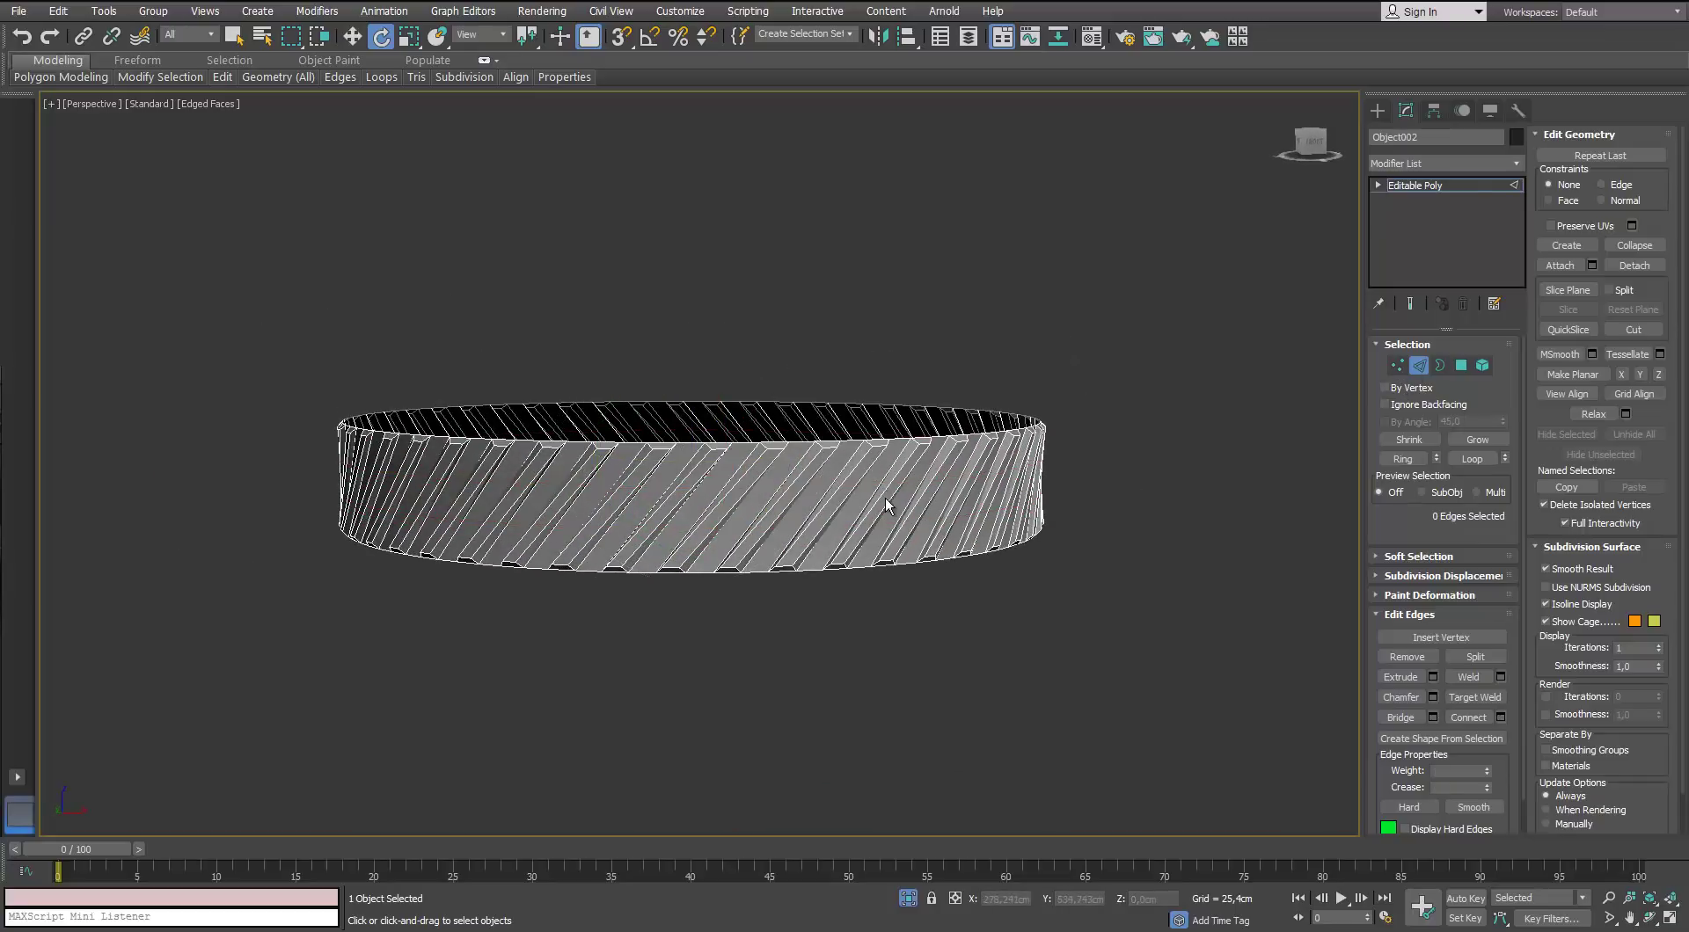
Select the band's upper border, extend the selection to its edge ring, and connect it with 2 segments and a pinch of 28
{"action": "scroll", "coordinate": [754, 536], "scroll_direction": "up", "scroll_amount": 5}
{"action": "left_click", "coordinate": [767, 500]}
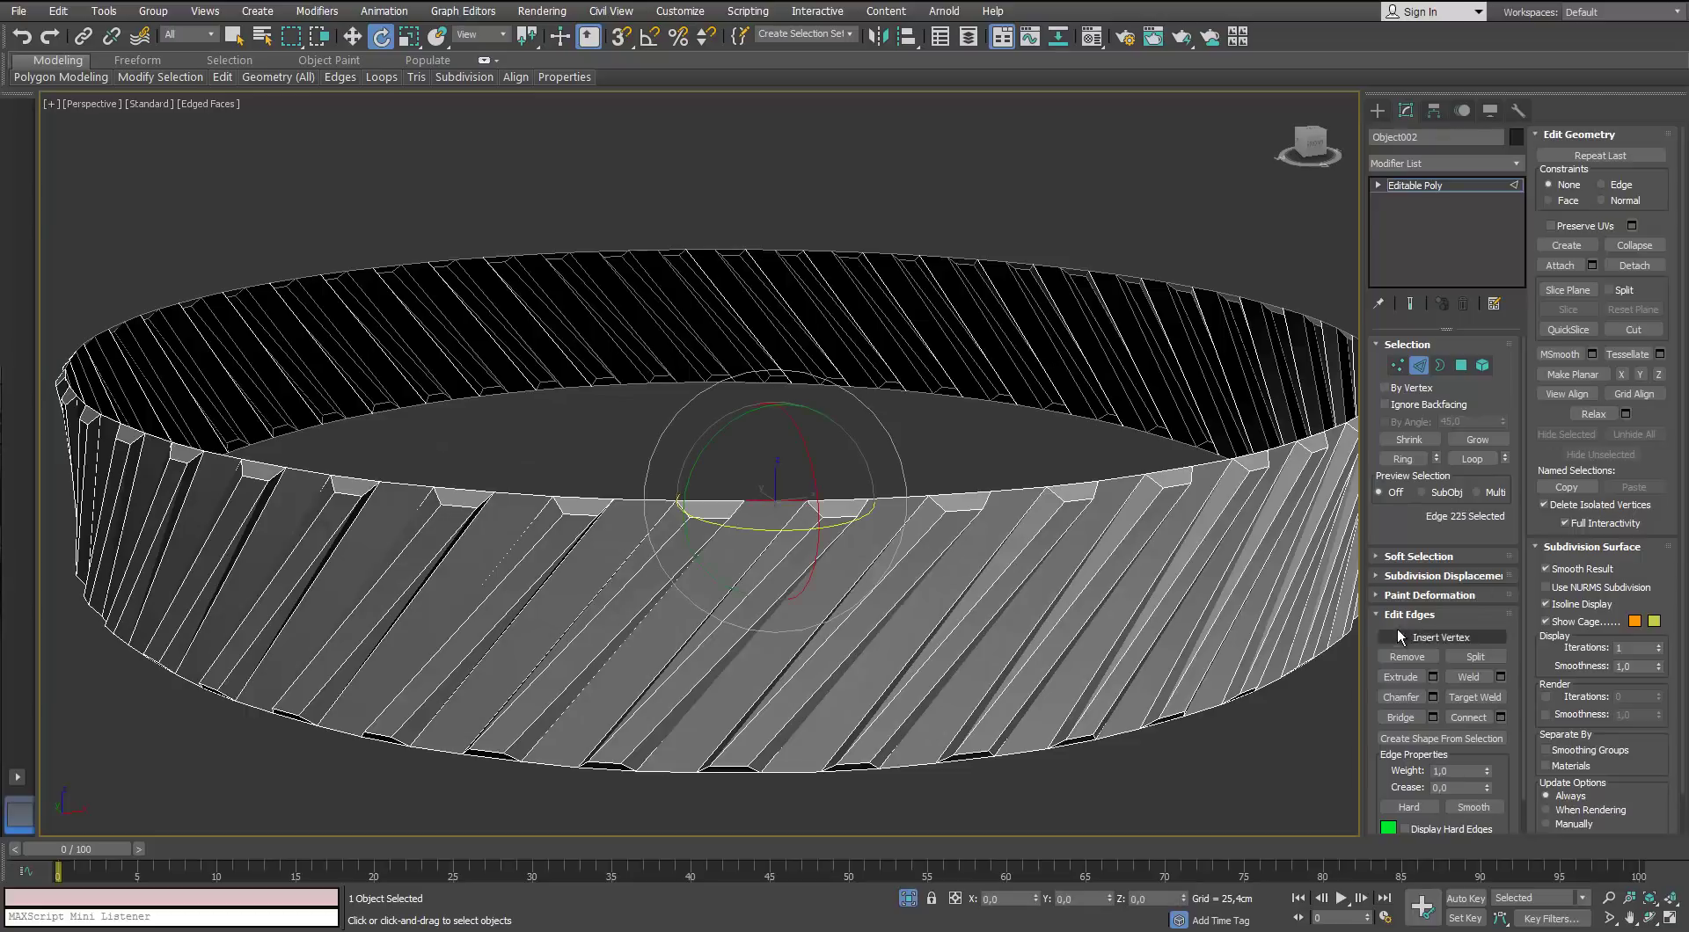
{"action": "left_click", "coordinate": [1471, 460]}
{"action": "scroll", "coordinate": [830, 461], "scroll_direction": "down", "scroll_amount": 5}
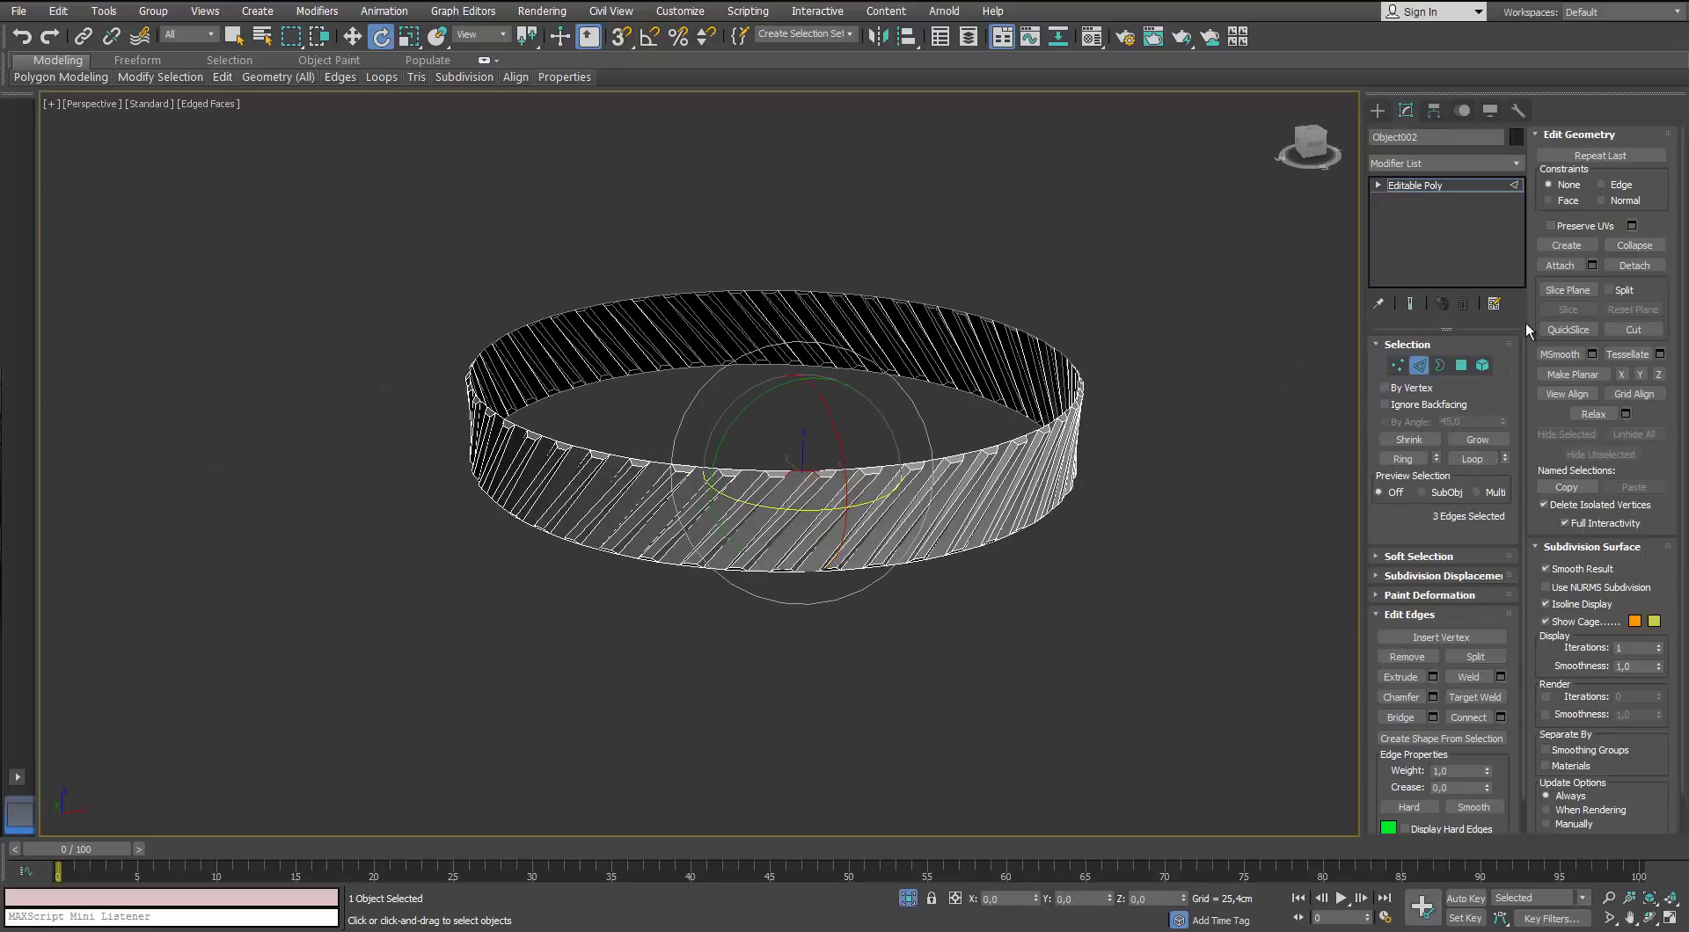
{"action": "left_click", "coordinate": [1440, 365]}
{"action": "scroll", "coordinate": [994, 396], "scroll_direction": "up", "scroll_amount": 3}
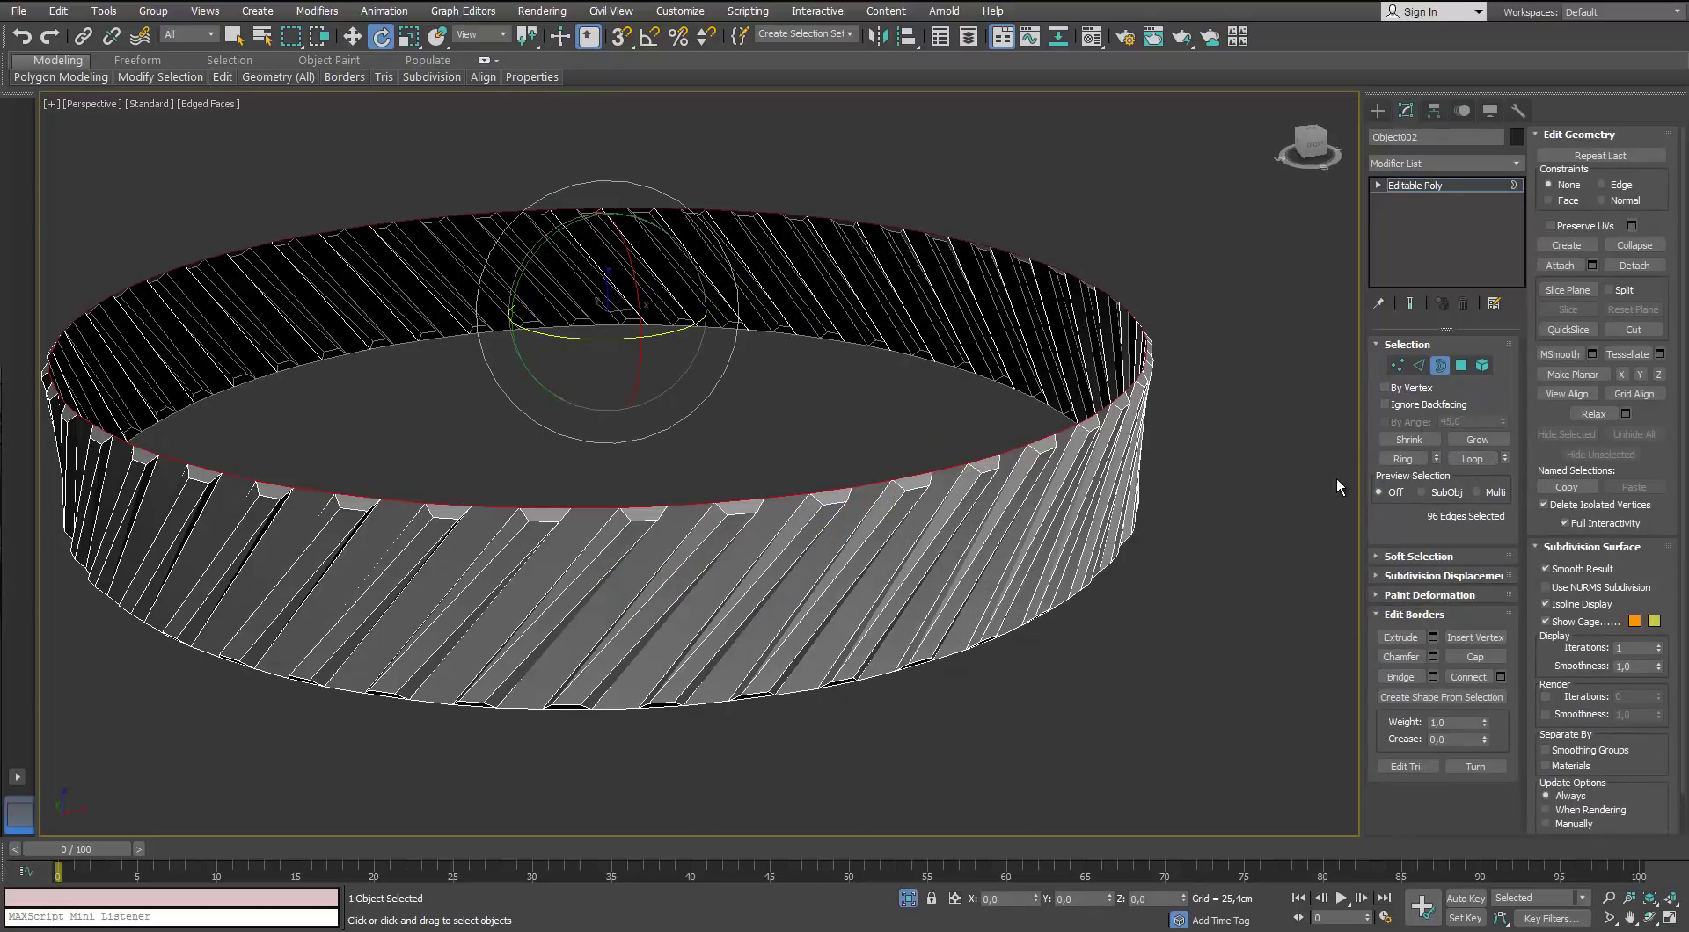
{"action": "middle_click_drag", "start_coordinate": [940, 515], "coordinate": [1486, 616], "text": "alt"}
{"action": "left_click", "coordinate": [1501, 678]}
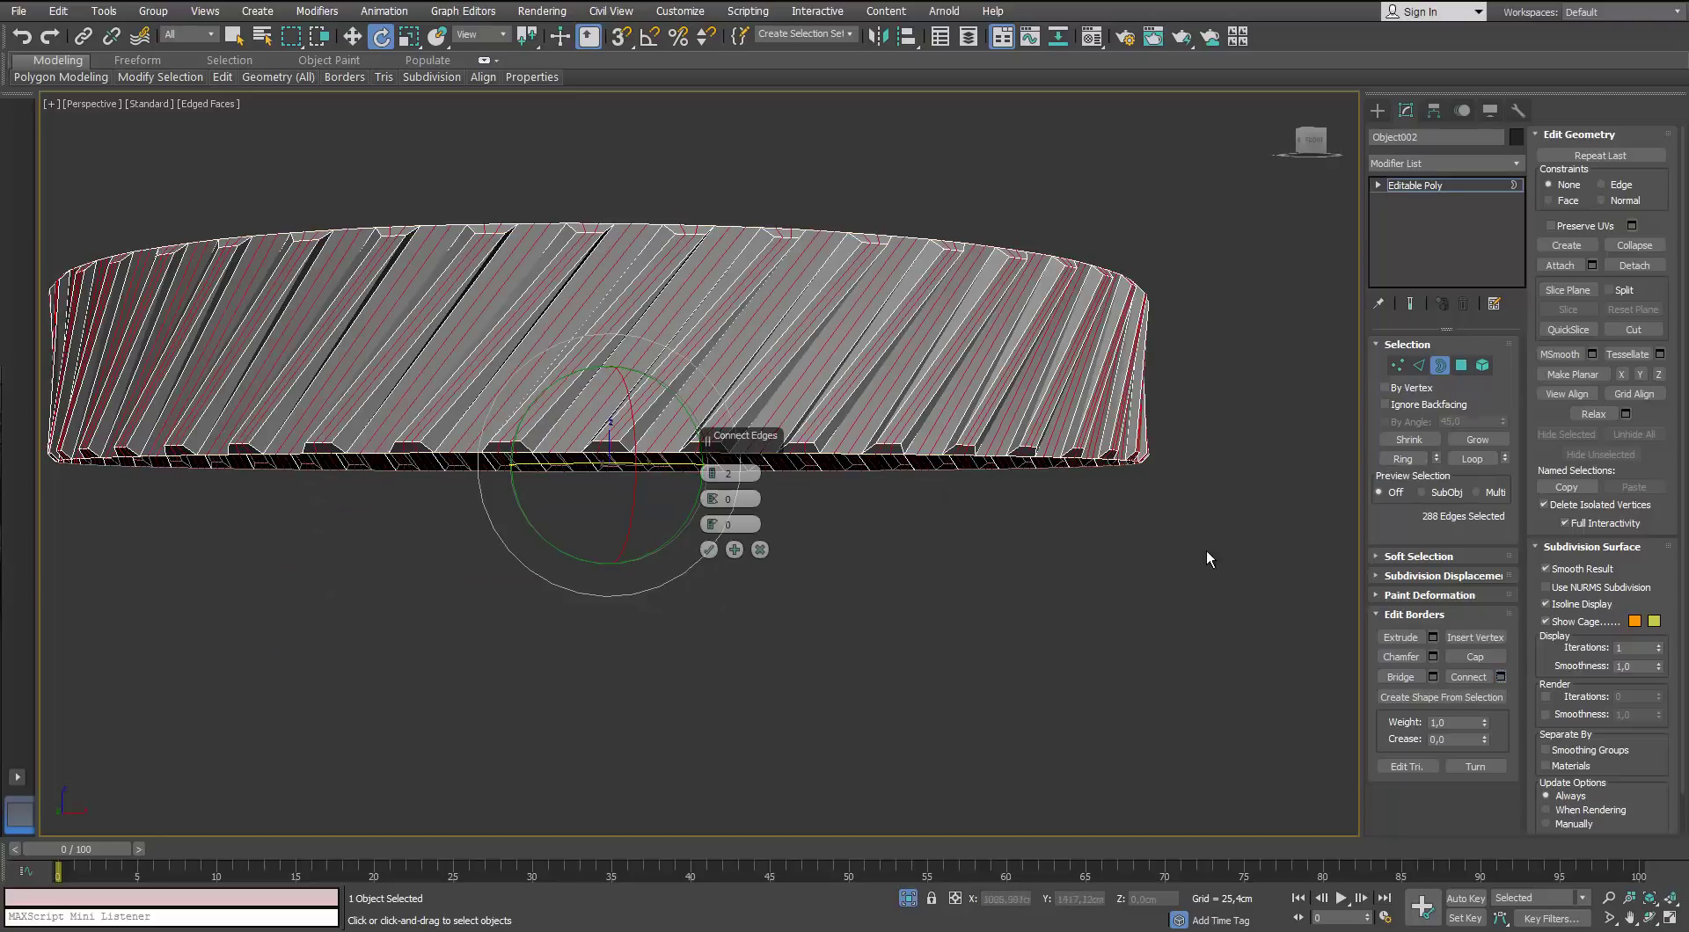
{"action": "middle_click_drag", "start_coordinate": [626, 408], "coordinate": [613, 391], "text": "alt"}
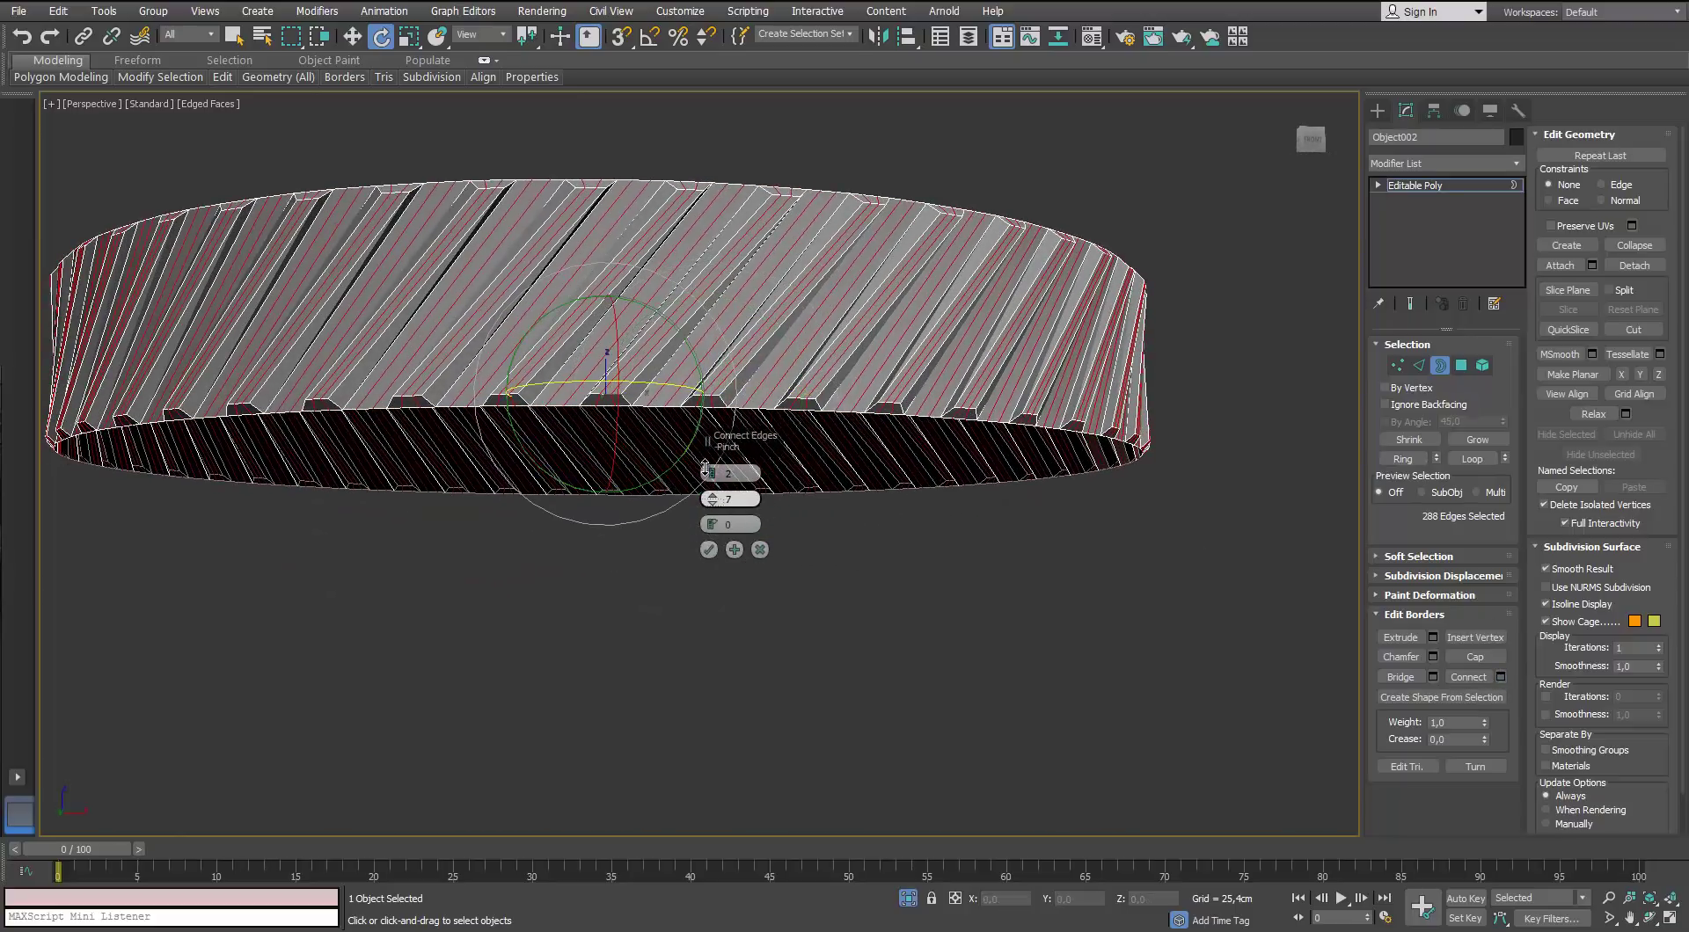
{"action": "left_click", "coordinate": [709, 550]}
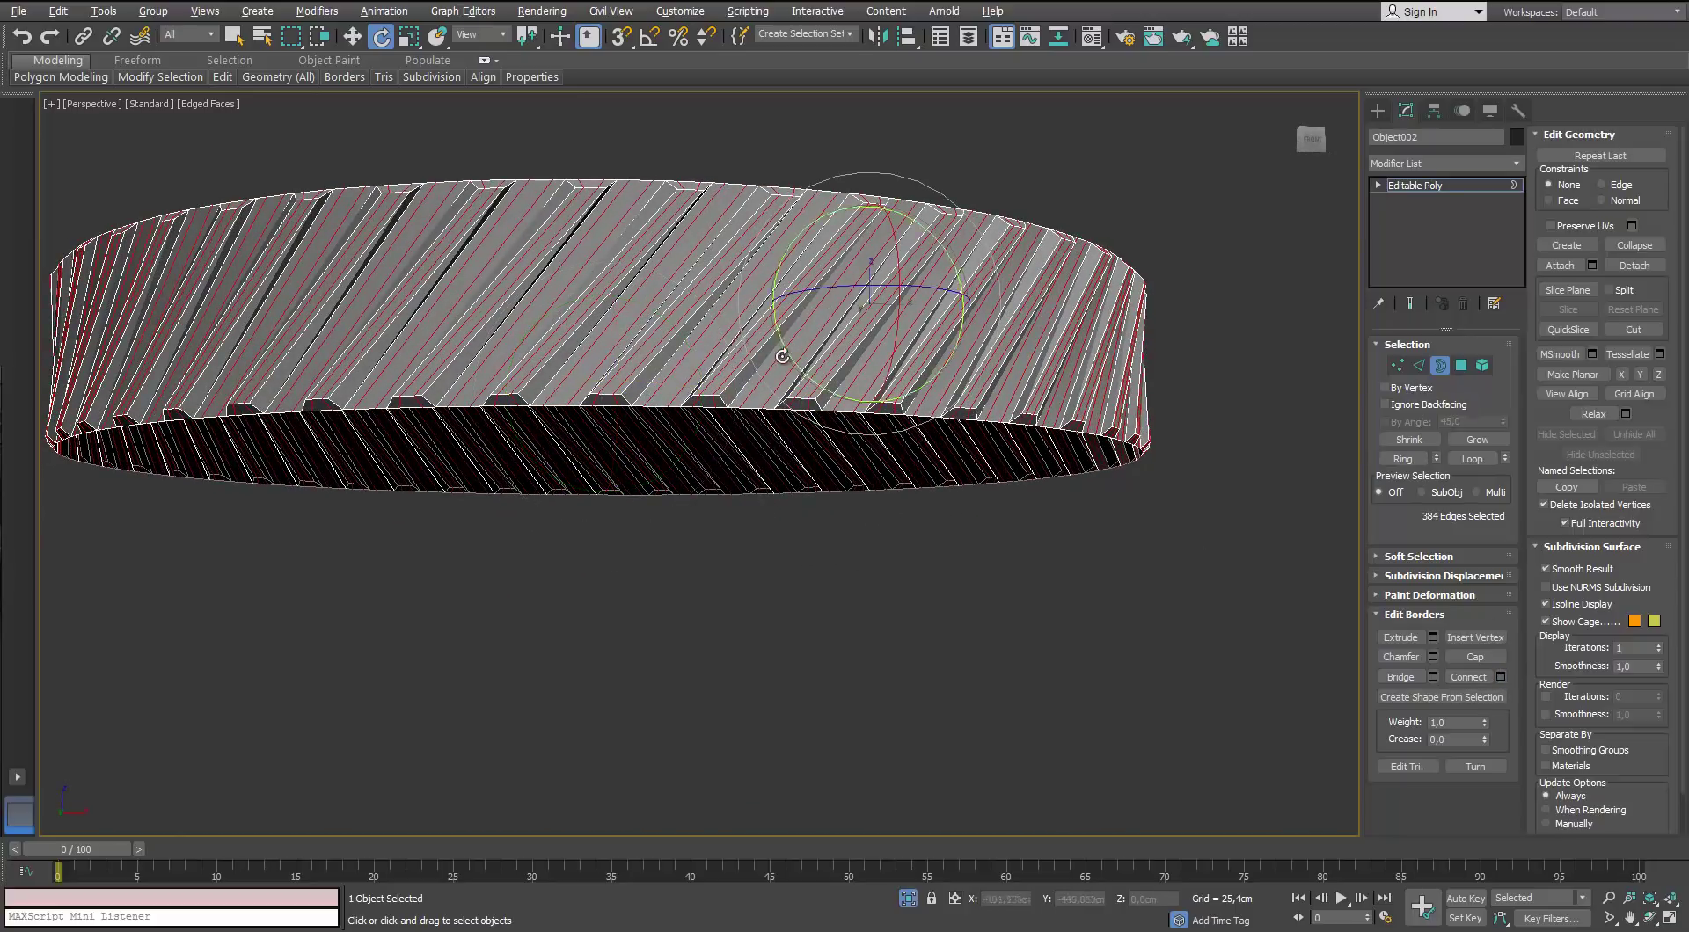
{"action": "key", "text": "alt+r"}
{"action": "left_click", "coordinate": [1501, 677]}
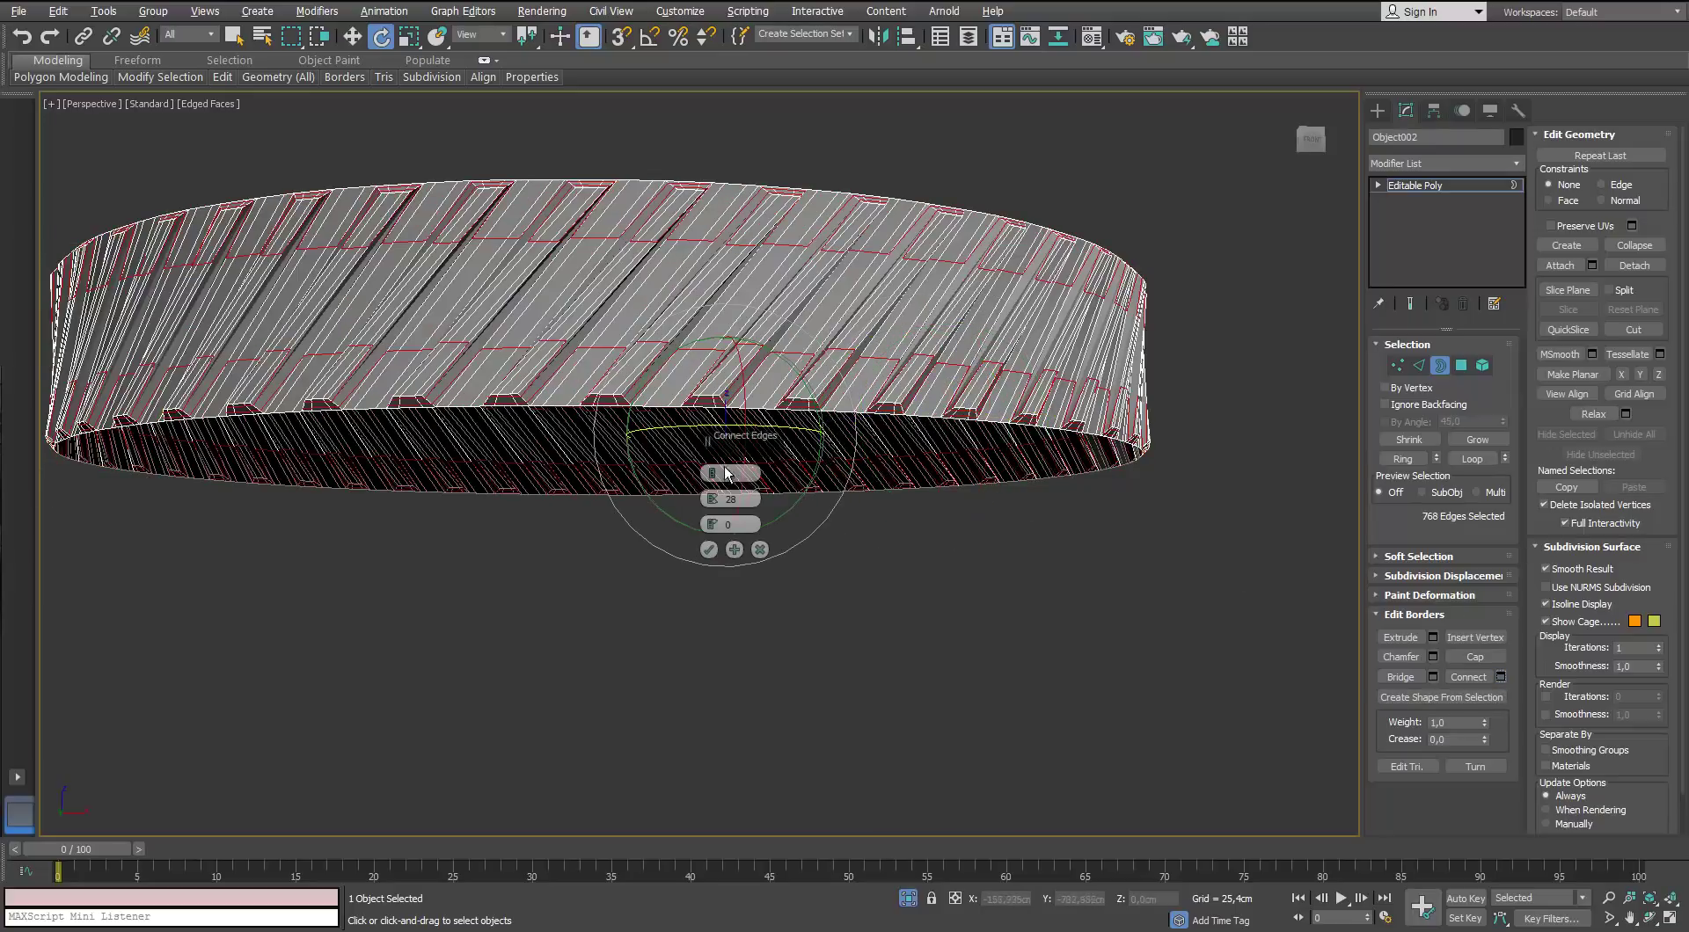
{"action": "middle_click_drag", "start_coordinate": [560, 283], "coordinate": [752, 519], "text": "alt"}
{"action": "left_click", "coordinate": [758, 552]}
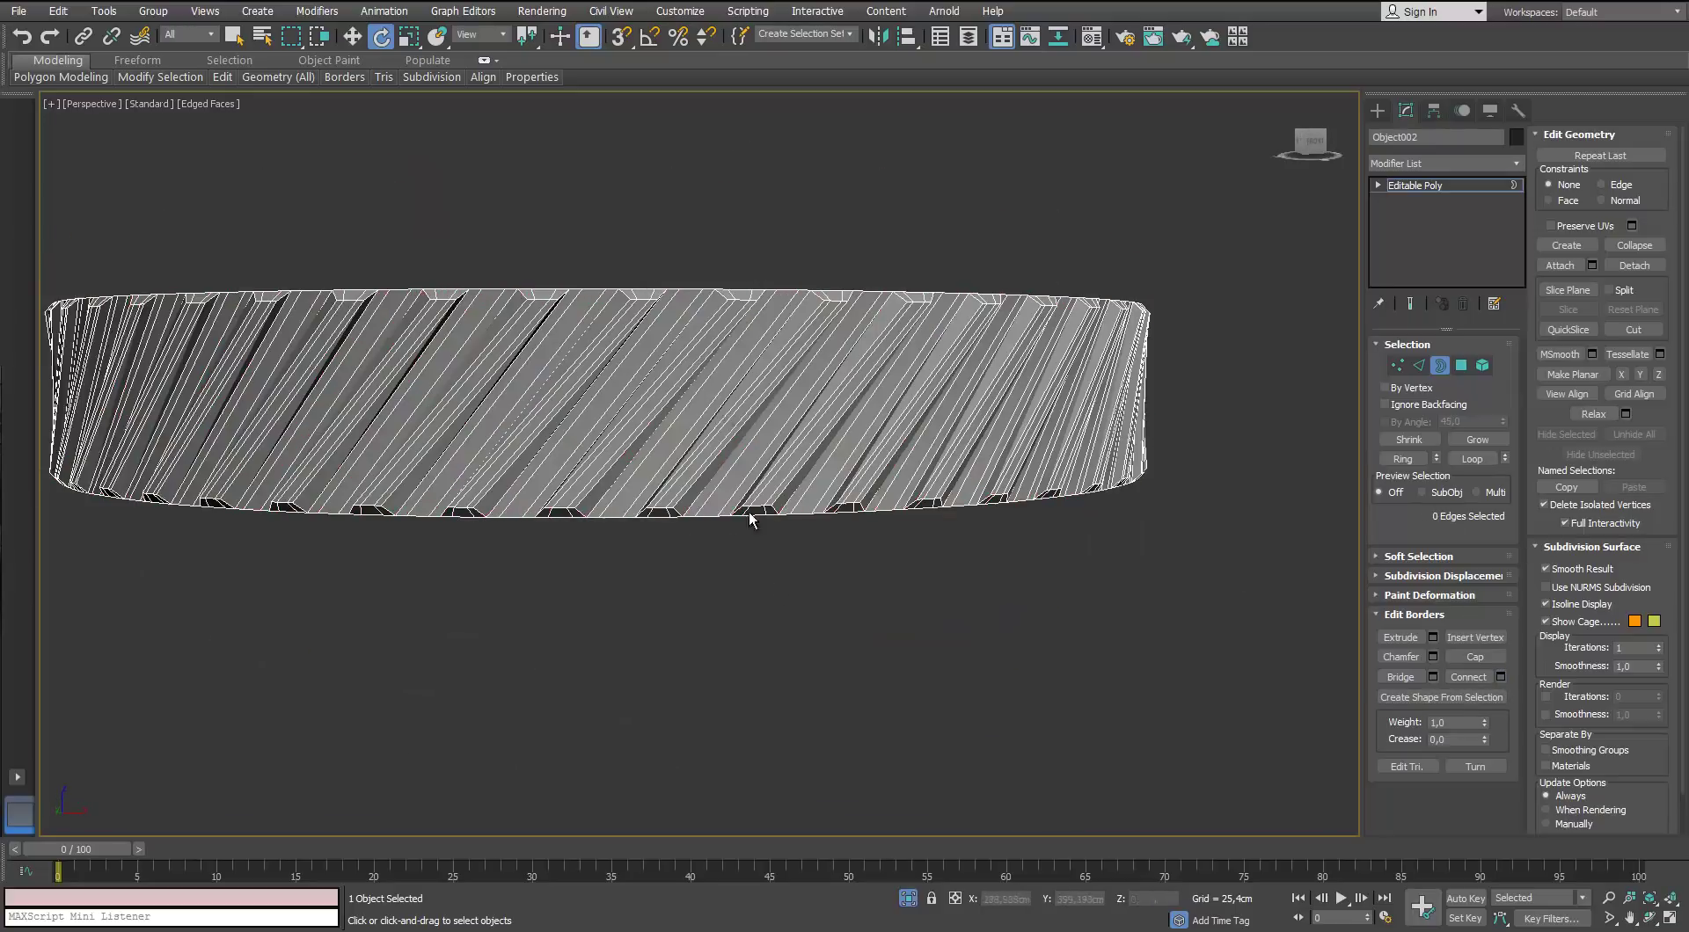
Select the ring of slanted edges around the band and connect them with 2 segments and a pinch of 84
{"action": "left_click", "coordinate": [1419, 364]}
{"action": "left_click", "coordinate": [930, 387]}
{"action": "left_click", "coordinate": [1403, 458]}
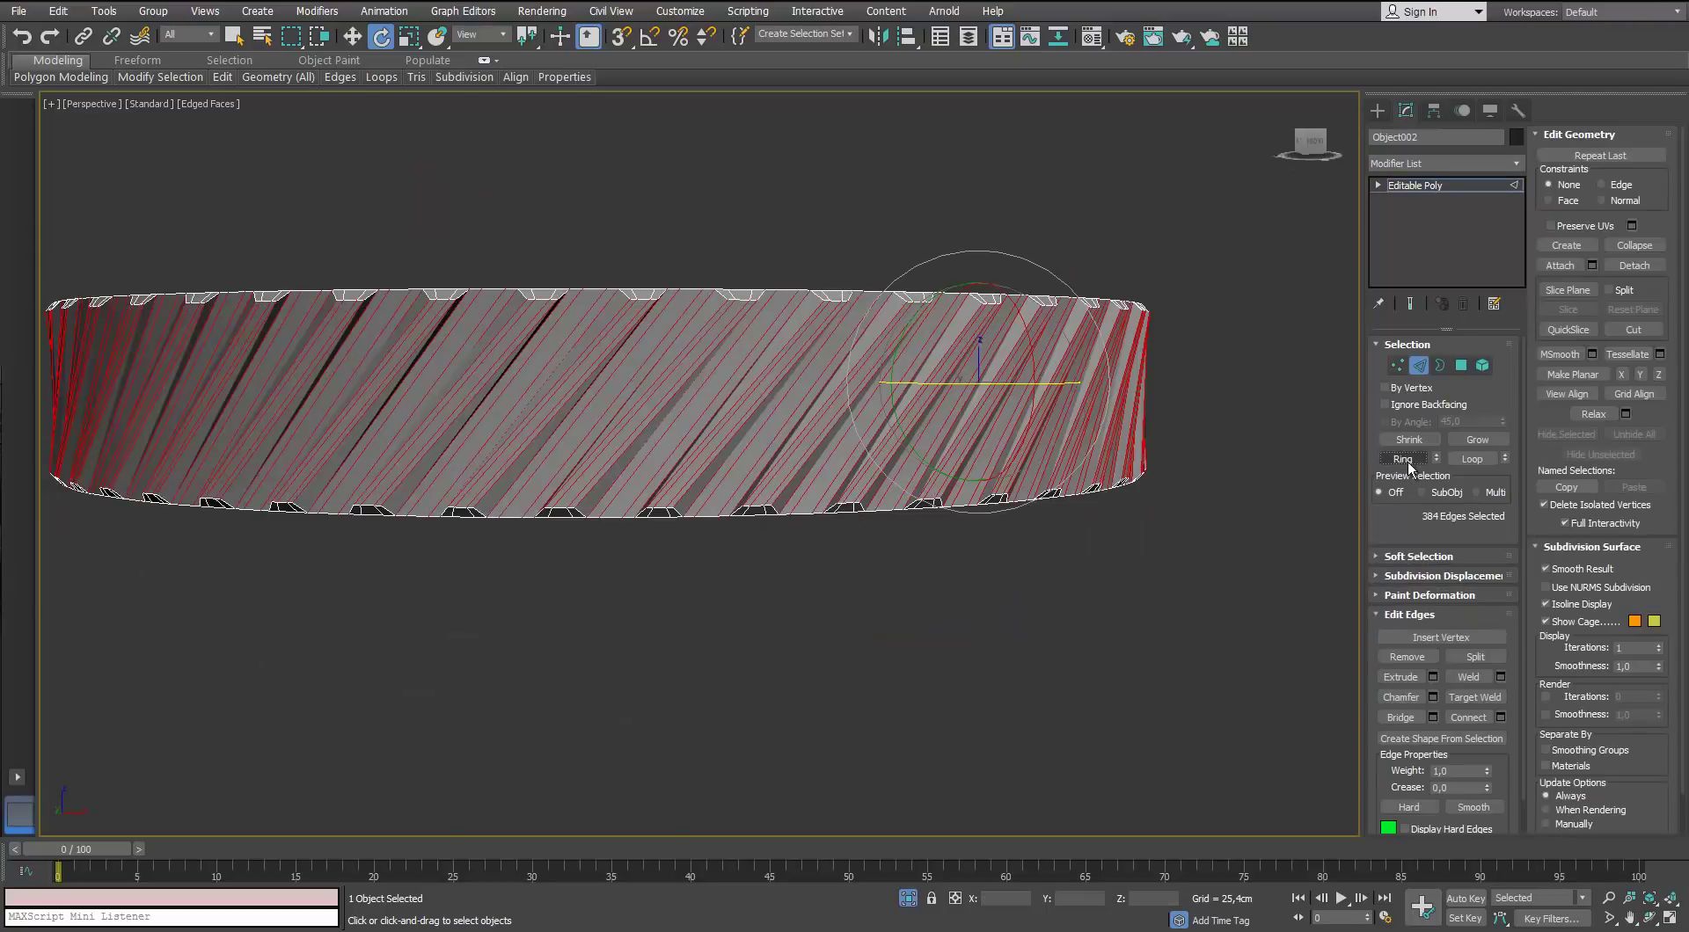
{"action": "middle_click_drag", "start_coordinate": [915, 230], "coordinate": [892, 295], "text": "alt"}
{"action": "scroll", "coordinate": [944, 445], "scroll_direction": "up", "scroll_amount": 5}
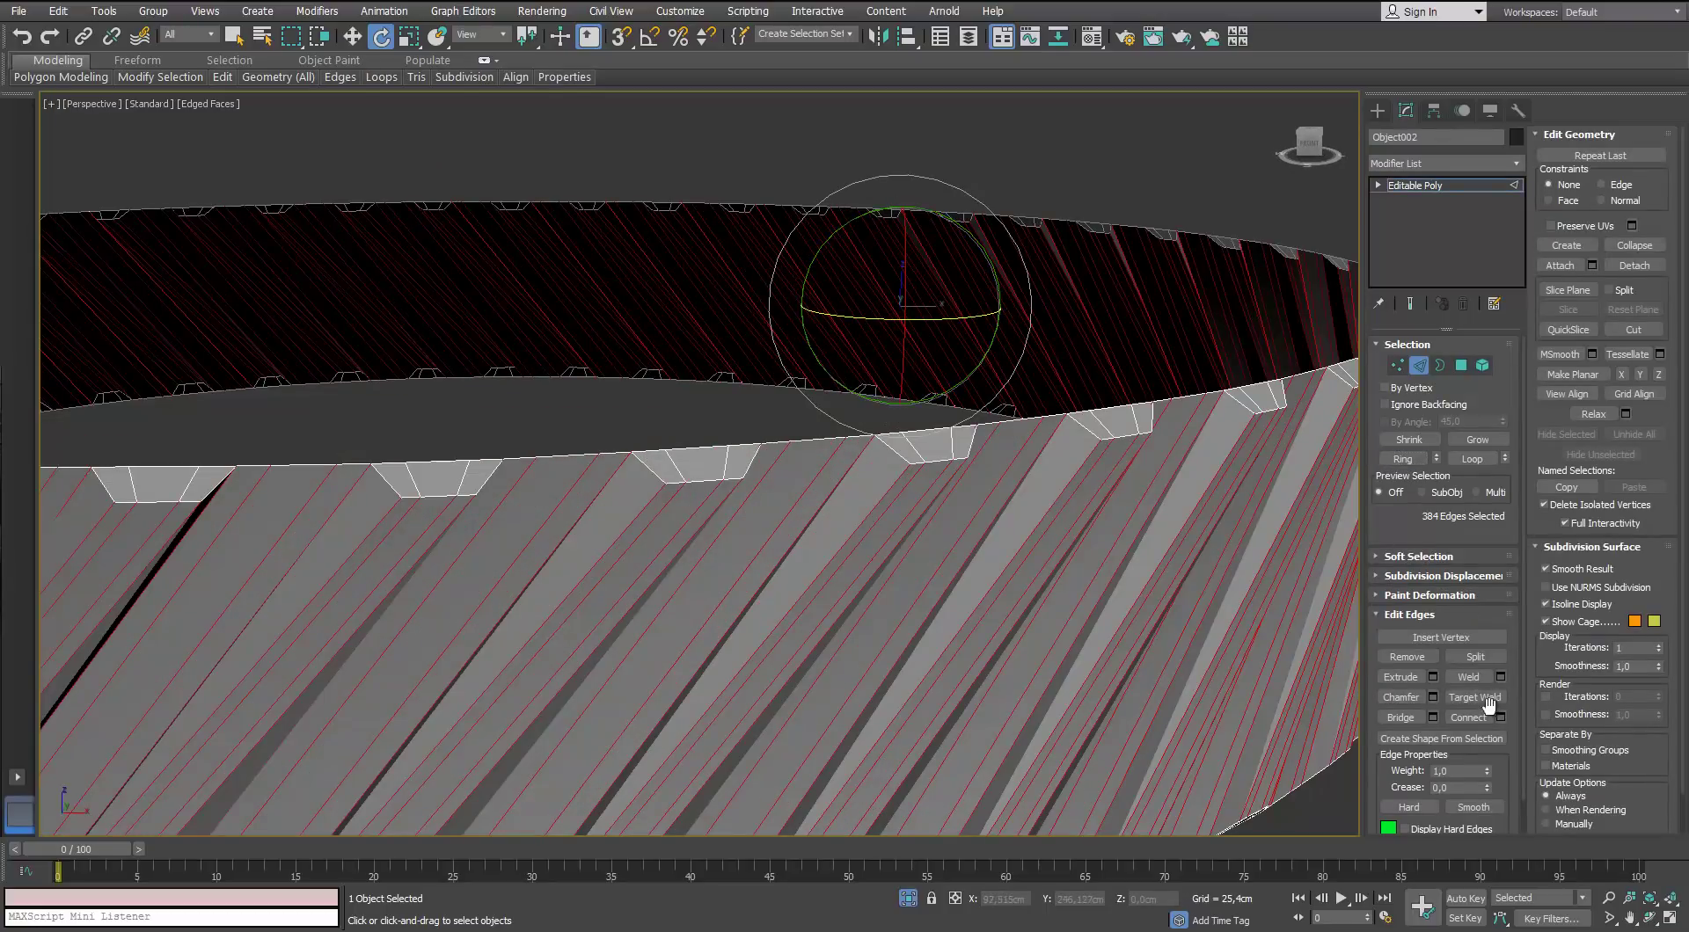
{"action": "scroll", "coordinate": [1114, 652], "scroll_direction": "down", "scroll_amount": 5}
{"action": "middle_click_drag", "start_coordinate": [1114, 652], "coordinate": [1091, 572], "text": "alt"}
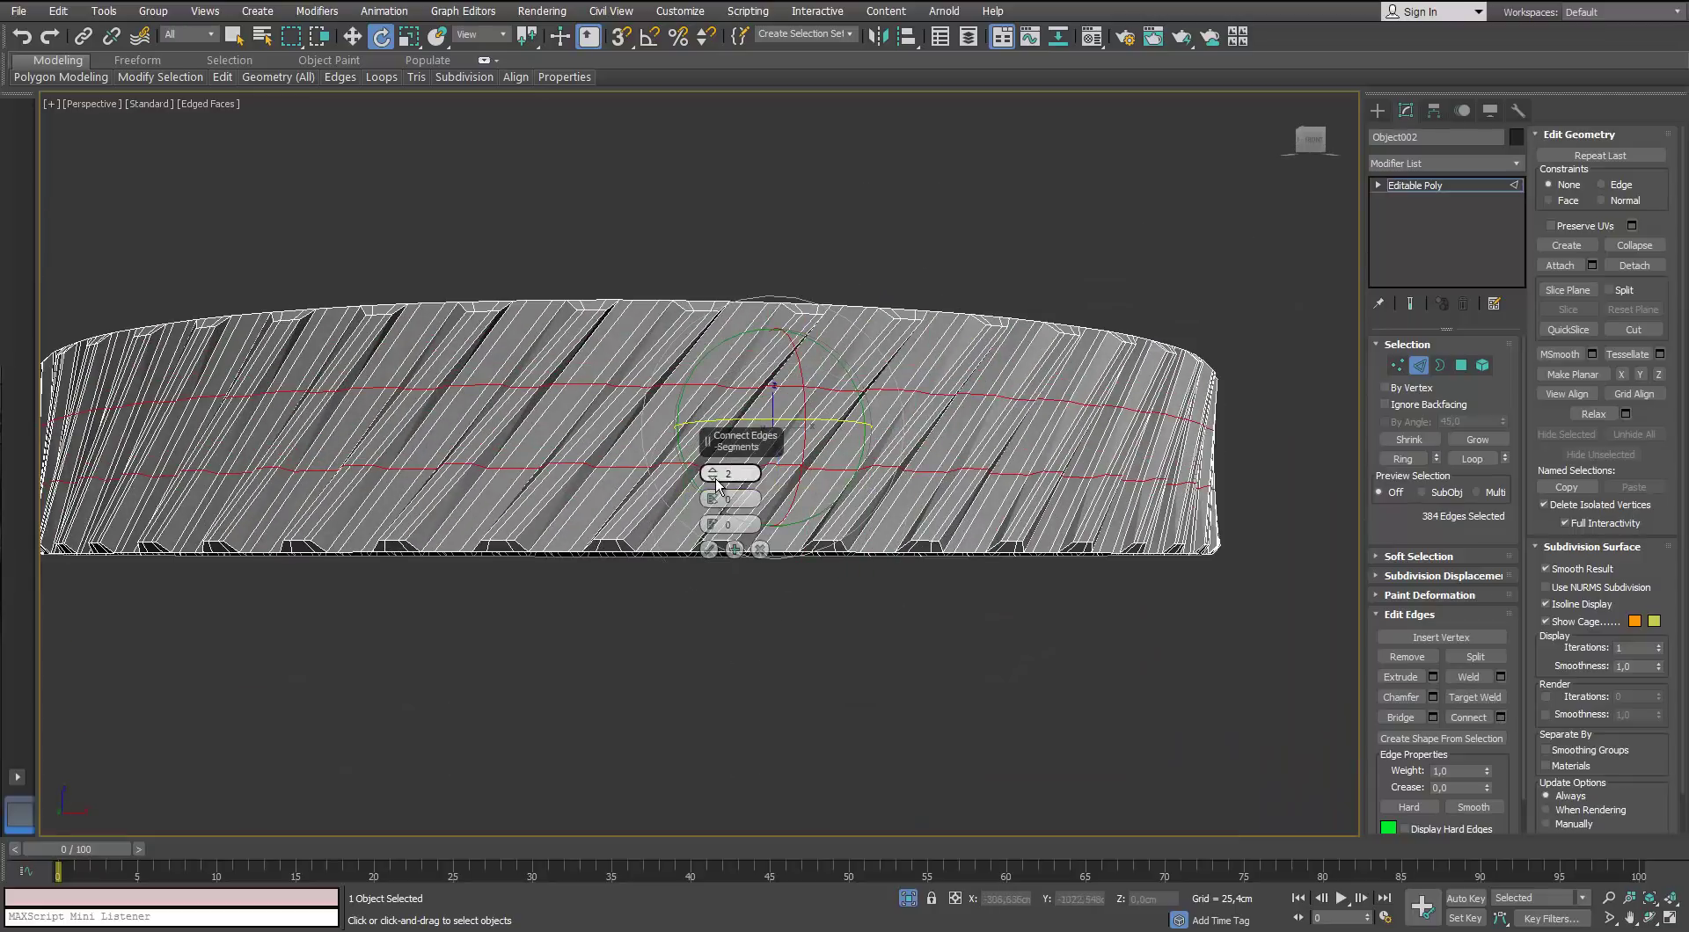
{"action": "left_click_drag", "start_coordinate": [713, 474], "coordinate": [718, 927]}
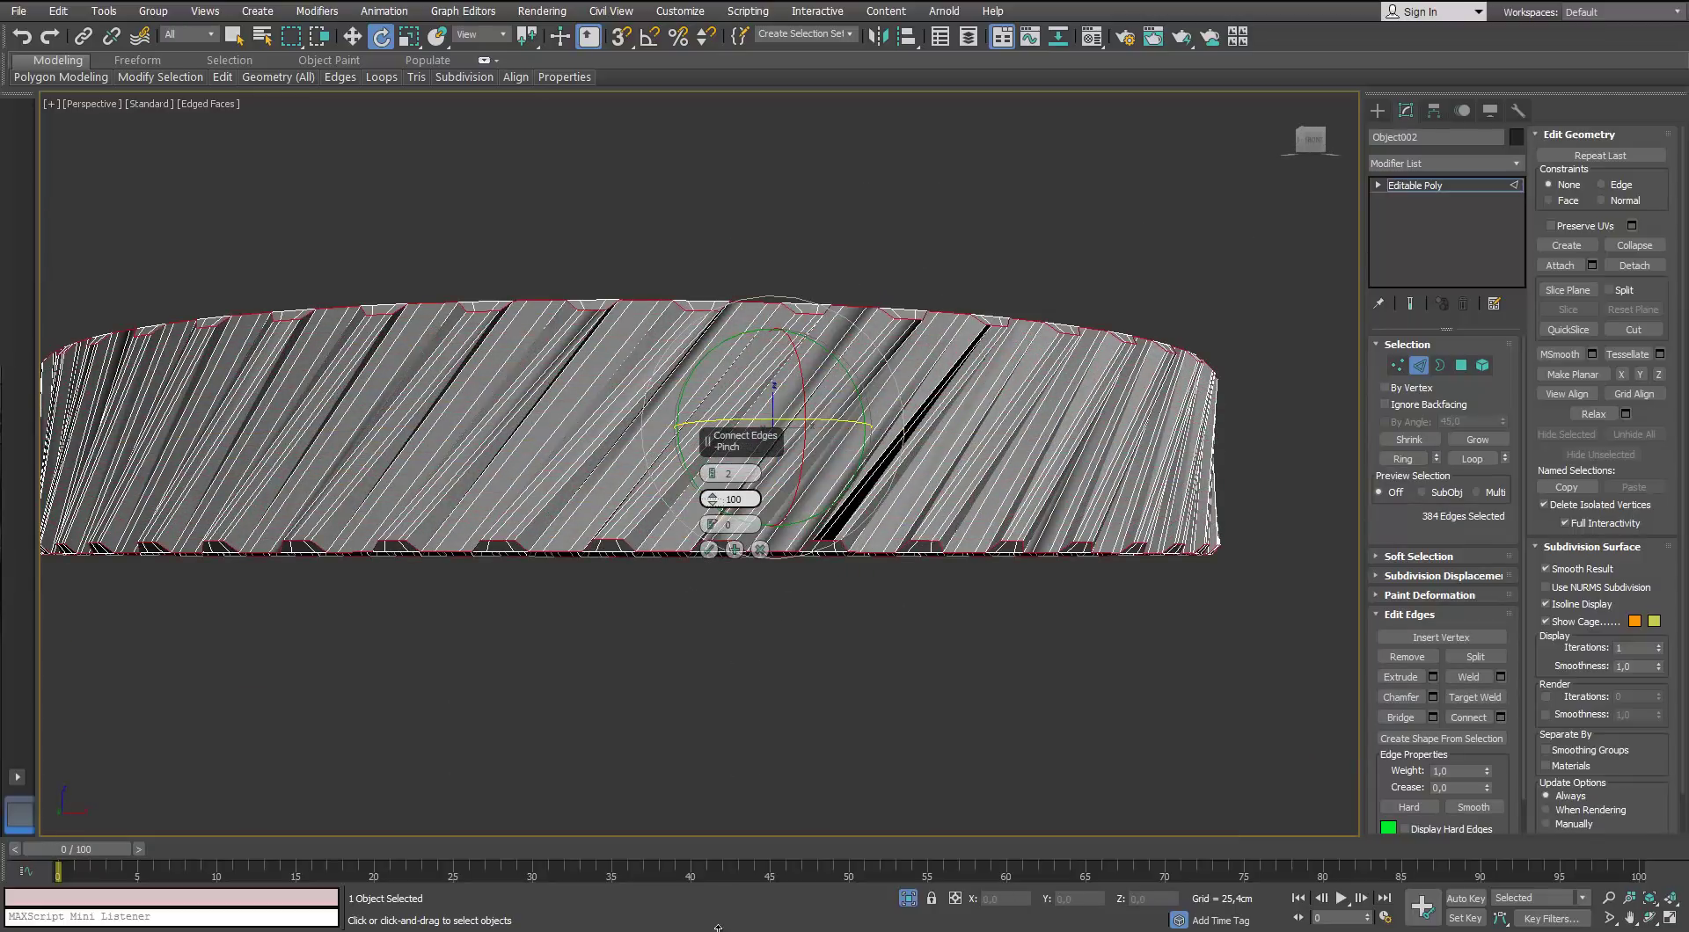
{"action": "left_click", "coordinate": [709, 550]}
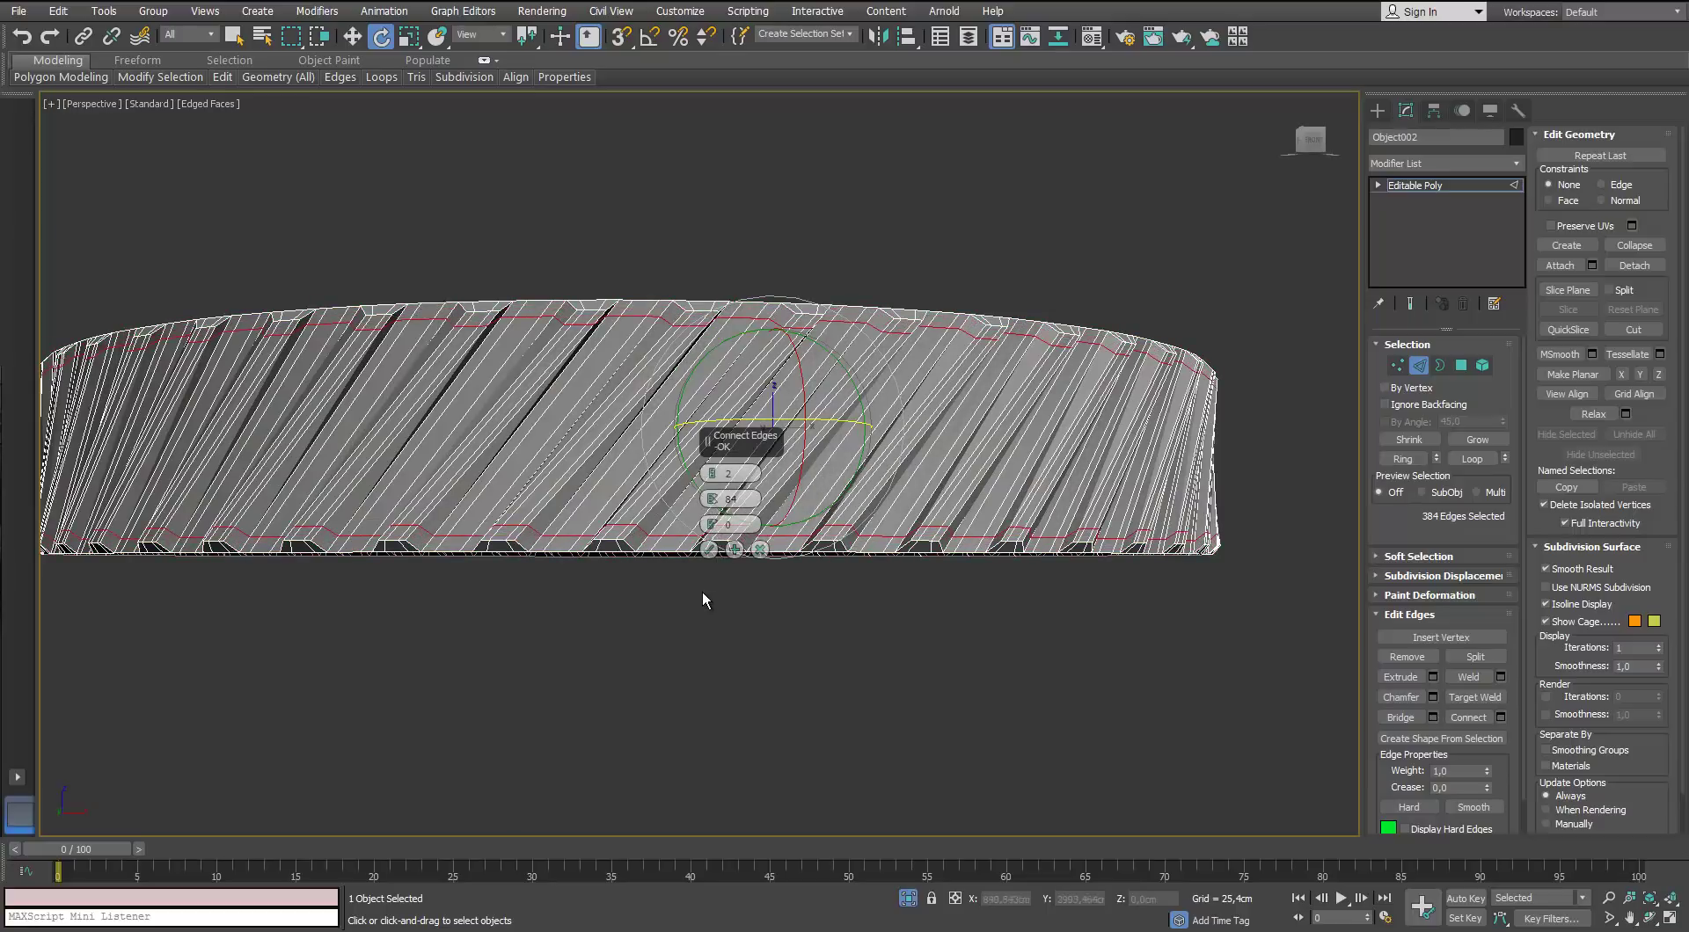
Leave edge editing and apply a TurboSmooth modifier to the whole ribbed band
{"action": "middle_click_drag", "start_coordinate": [982, 607], "coordinate": [923, 530], "text": "alt"}
{"action": "scroll", "coordinate": [923, 530], "scroll_direction": "up", "scroll_amount": 2}
{"action": "scroll", "coordinate": [896, 533], "scroll_direction": "down", "scroll_amount": 2}
{"action": "scroll", "coordinate": [897, 533], "scroll_direction": "up", "scroll_amount": 1}
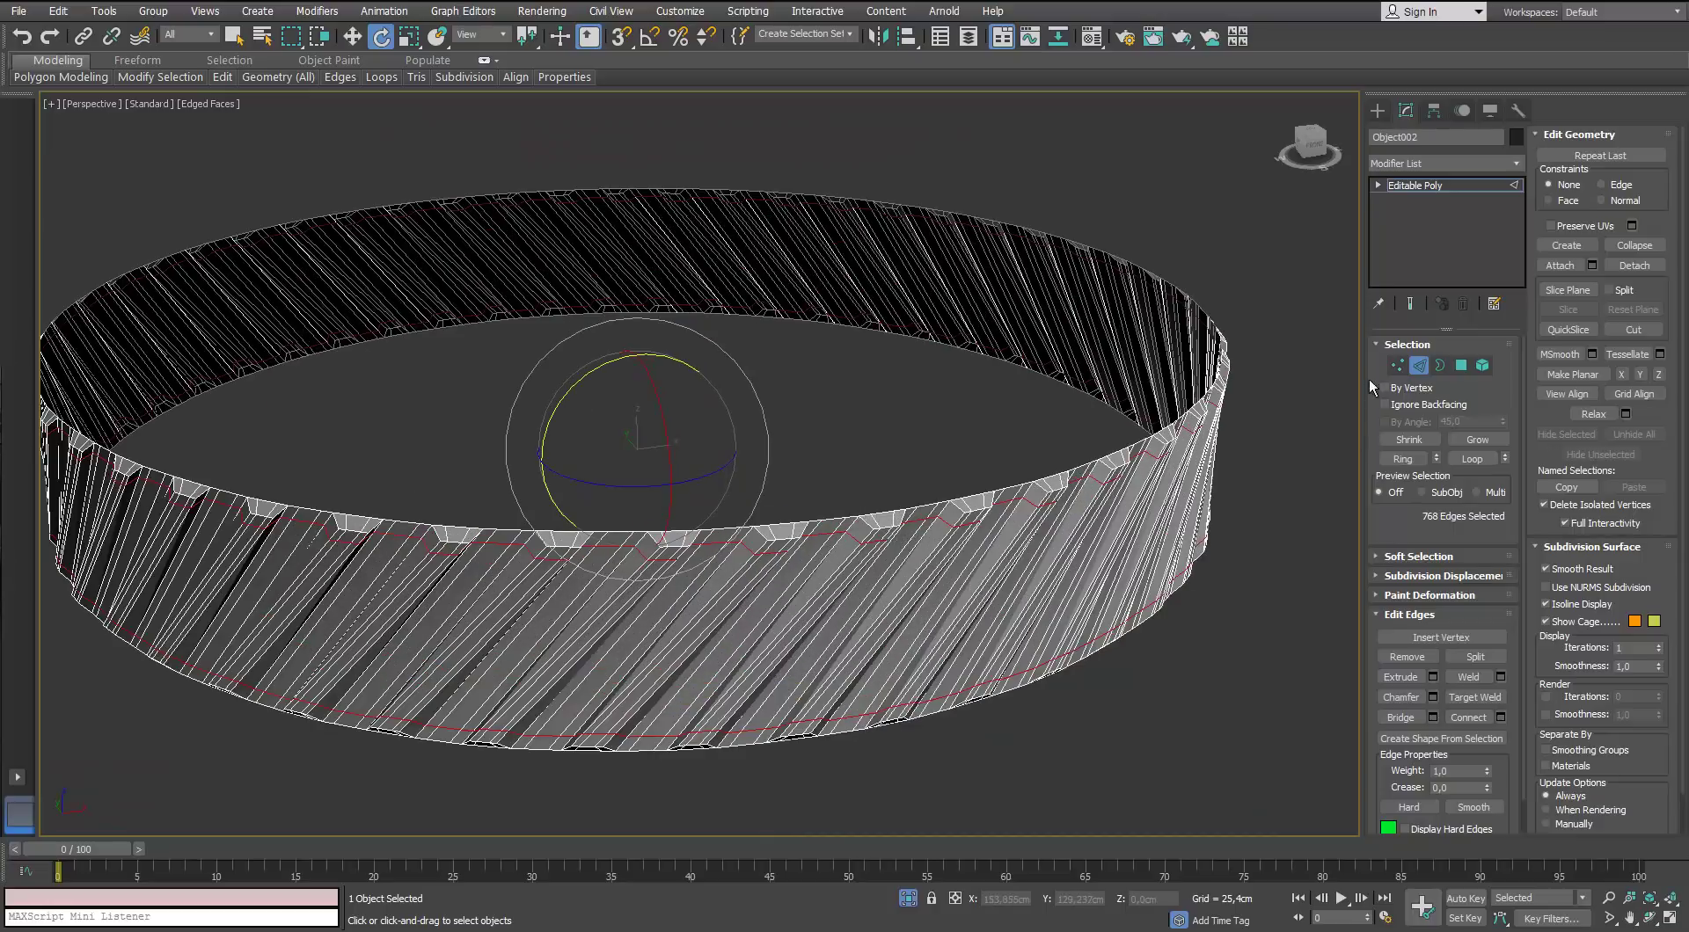
{"action": "left_click", "coordinate": [1420, 366]}
{"action": "left_click", "coordinate": [1158, 676]}
{"action": "scroll", "coordinate": [1012, 563], "scroll_direction": "down", "scroll_amount": 2}
{"action": "left_click", "coordinate": [1012, 598]}
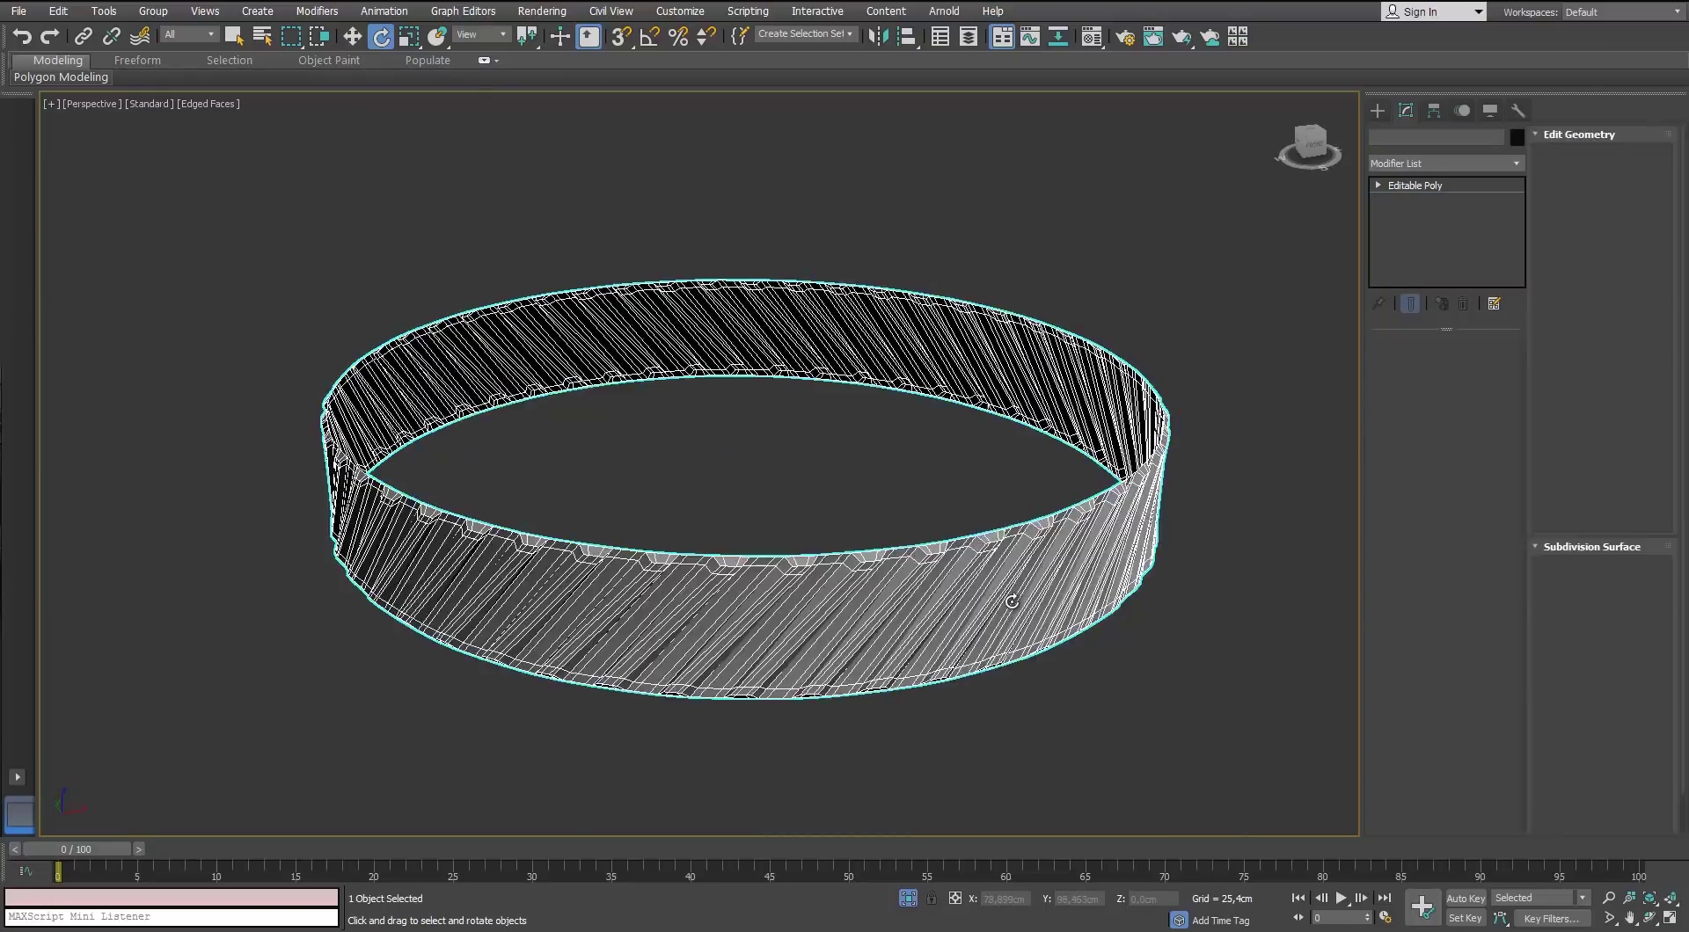
{"action": "middle_click_drag", "start_coordinate": [1012, 598], "coordinate": [1016, 550], "text": "alt"}
{"action": "left_click", "coordinate": [1515, 163]}
{"action": "type", "text": "tu"}
{"action": "key", "text": "Return"}
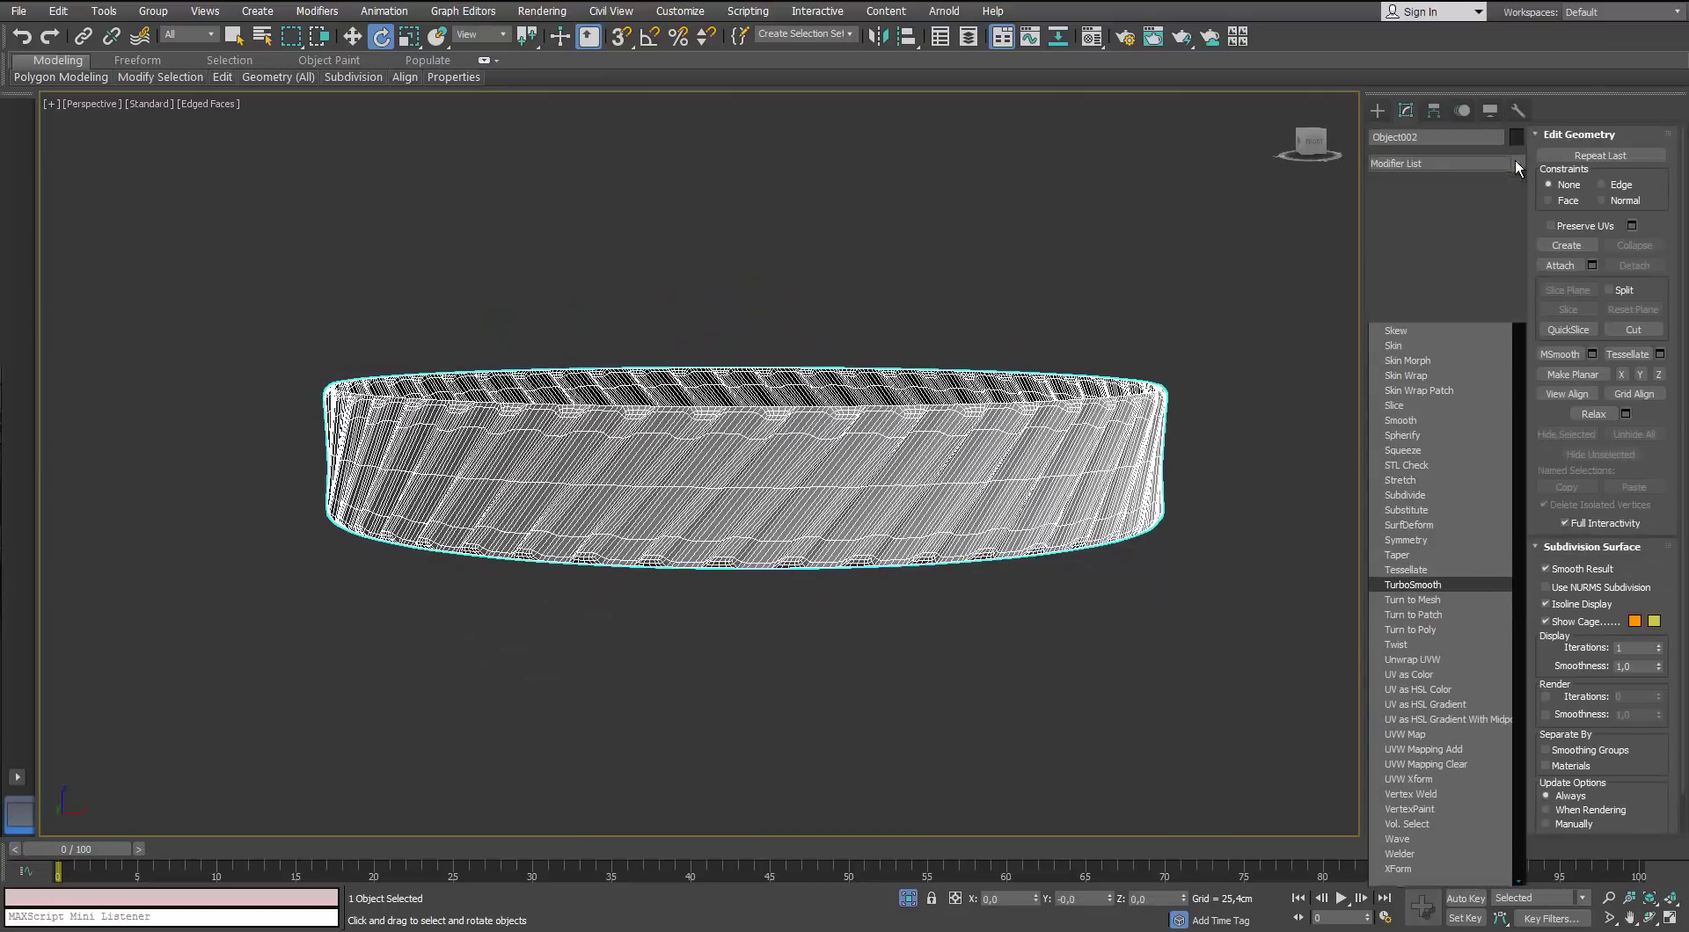
Turn off the edge overlay, clear the selection and end isolation to bring back the whole jar
{"action": "key", "text": "F4"}
{"action": "left_click", "coordinate": [960, 674]}
{"action": "scroll", "coordinate": [956, 669], "scroll_direction": "down", "scroll_amount": 4}
{"action": "middle_click_drag", "start_coordinate": [948, 660], "coordinate": [882, 606], "text": "alt"}
{"action": "scroll", "coordinate": [836, 576], "scroll_direction": "up", "scroll_amount": 5}
{"action": "middle_click_drag", "start_coordinate": [795, 561], "coordinate": [805, 662], "text": "alt"}
{"action": "scroll", "coordinate": [805, 663], "scroll_direction": "down", "scroll_amount": 2}
{"action": "scroll", "coordinate": [805, 668], "scroll_direction": "down", "scroll_amount": 2}
{"action": "left_click", "coordinate": [908, 898]}
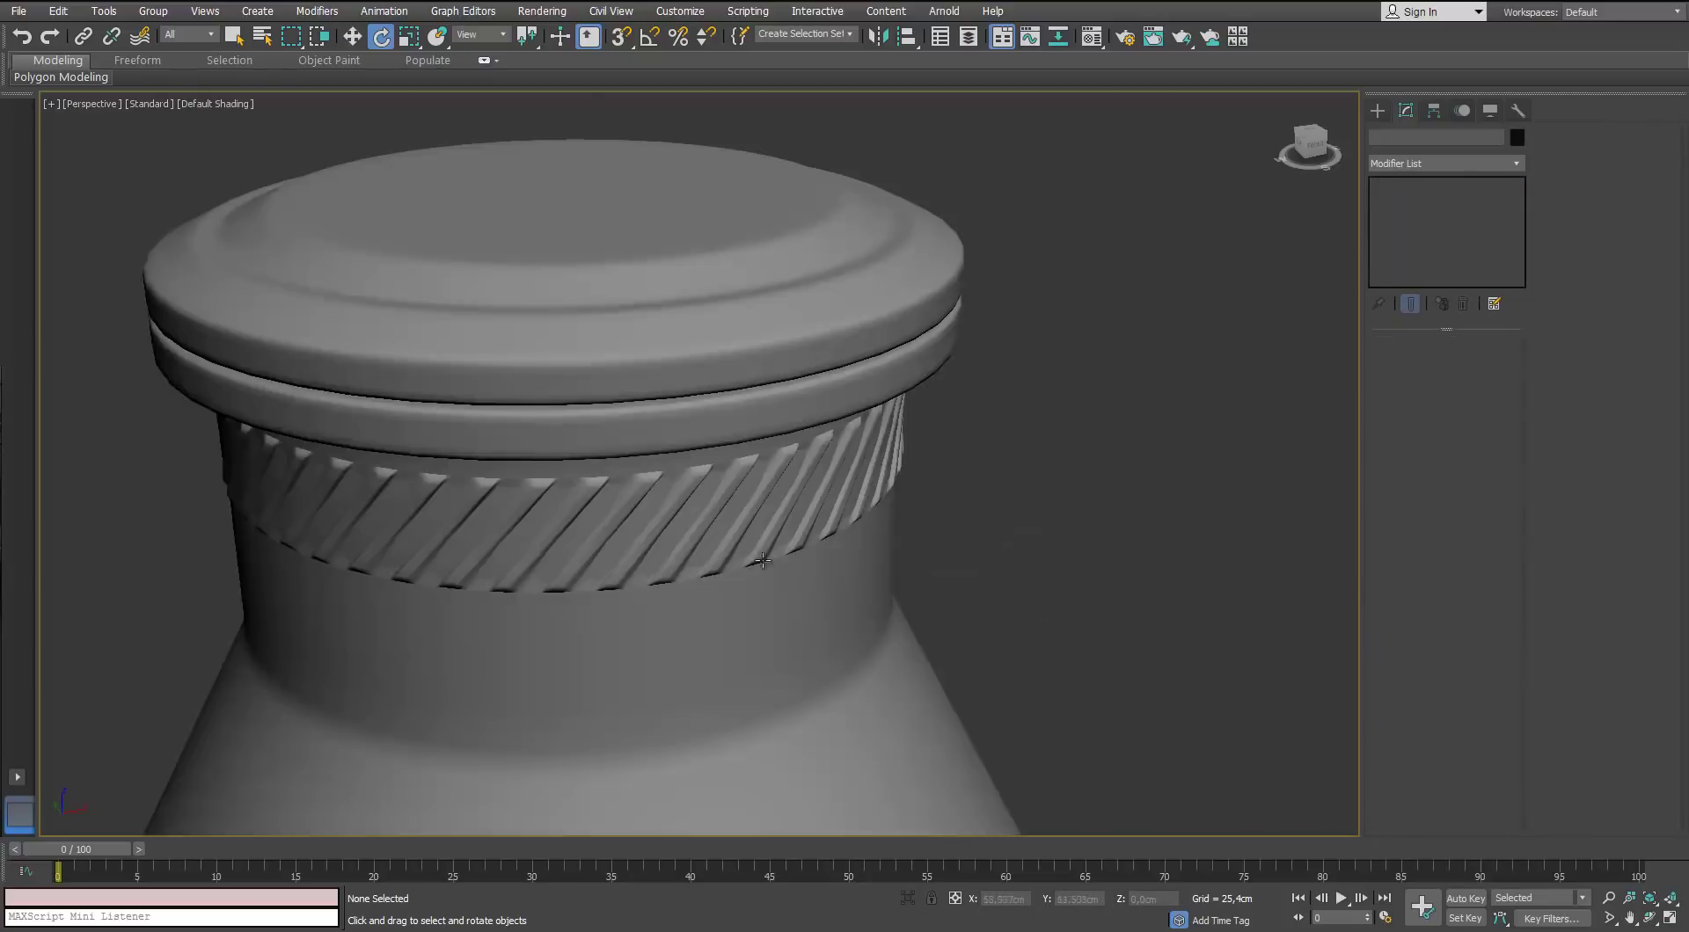
Examine the smoothed high-poly jar and its neck band from several angles
{"action": "scroll", "coordinate": [836, 500], "scroll_direction": "down", "scroll_amount": 3}
{"action": "middle_click_drag", "start_coordinate": [835, 500], "coordinate": [683, 473], "text": "alt"}
{"action": "scroll", "coordinate": [655, 497], "scroll_direction": "up", "scroll_amount": 4}
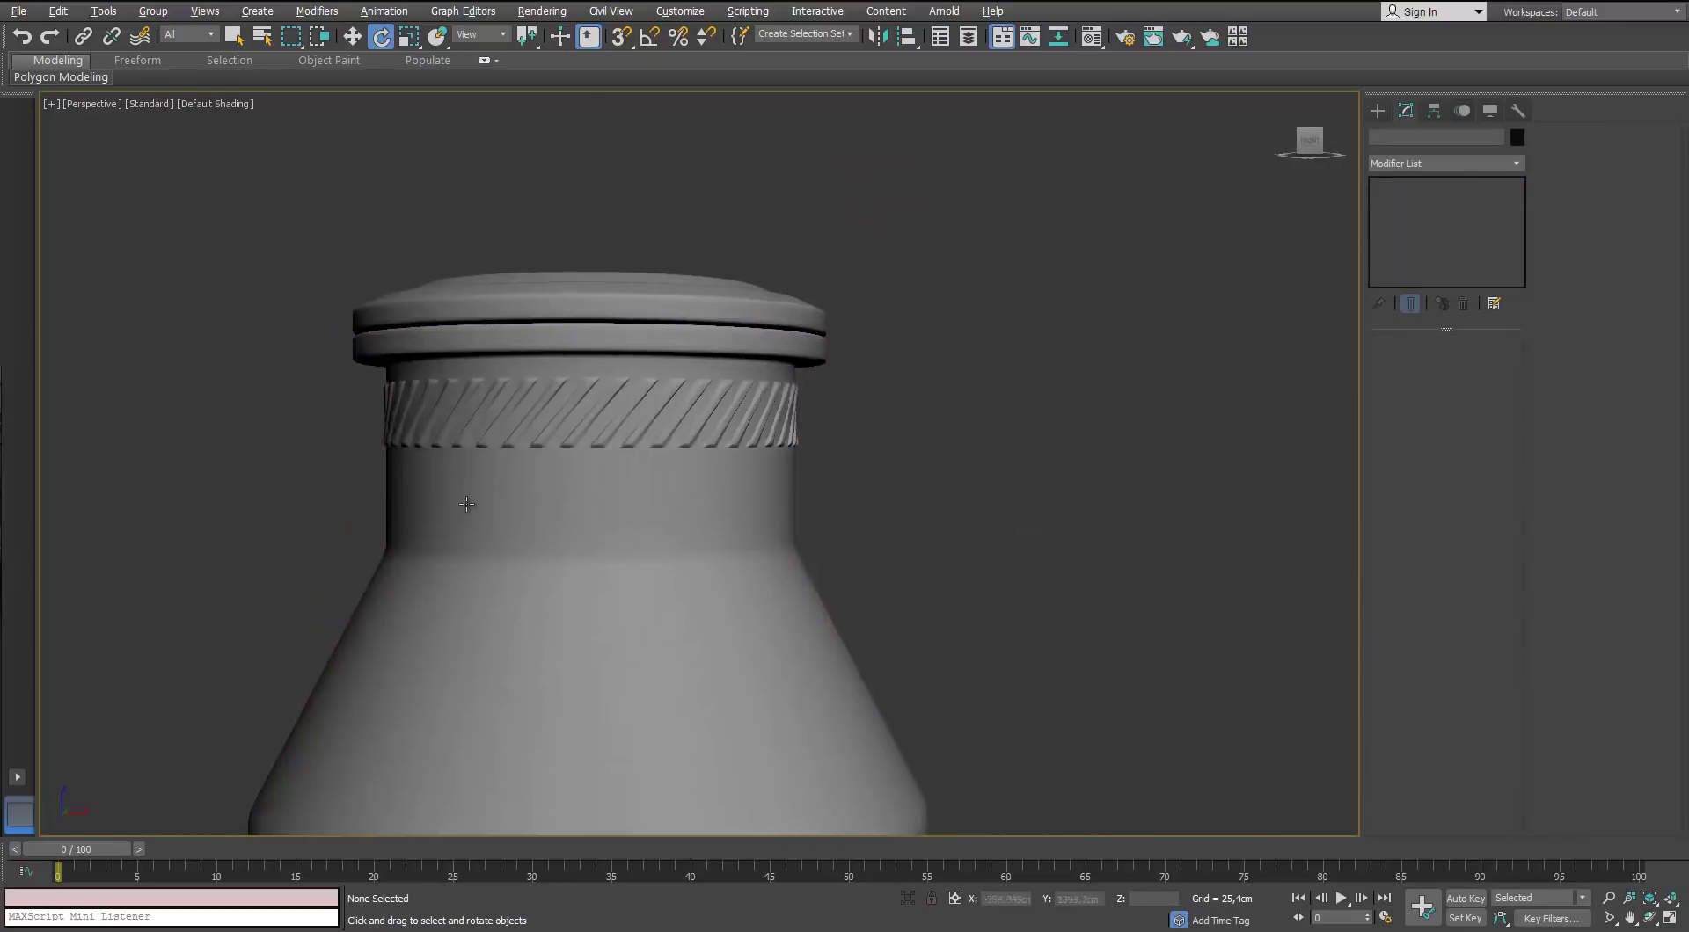
{"action": "scroll", "coordinate": [590, 528], "scroll_direction": "down", "scroll_amount": 5}
{"action": "middle_click_drag", "start_coordinate": [467, 505], "coordinate": [631, 515], "text": "alt"}
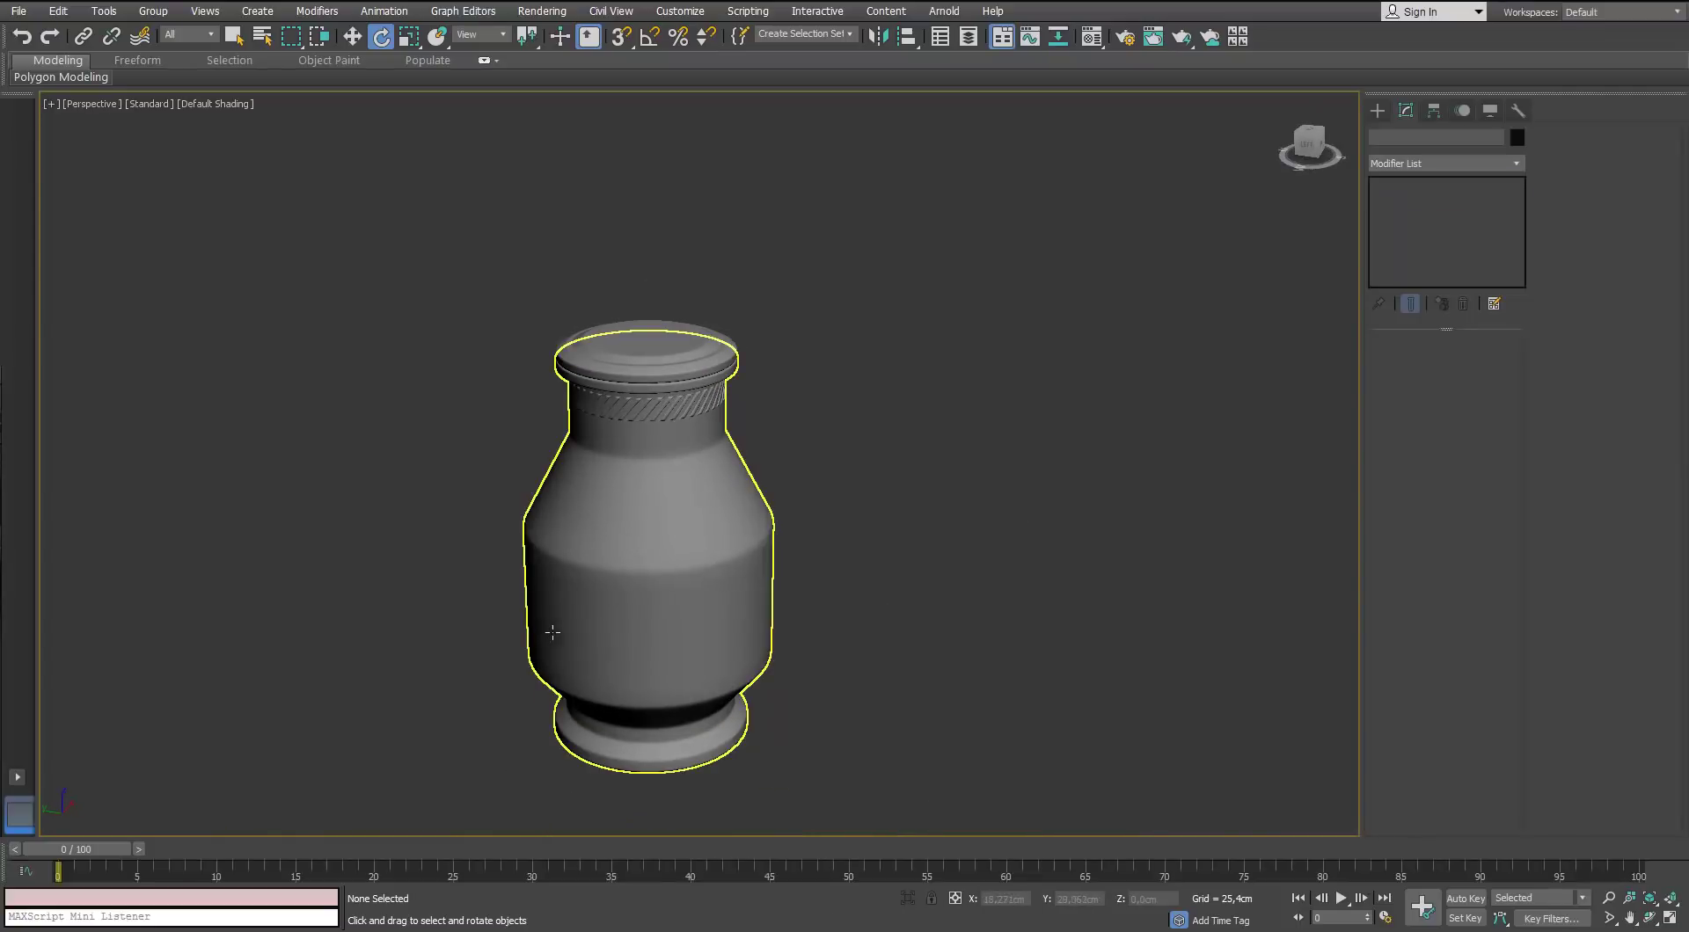
{"action": "left_click", "coordinate": [651, 545]}
{"action": "left_click", "coordinate": [868, 413]}
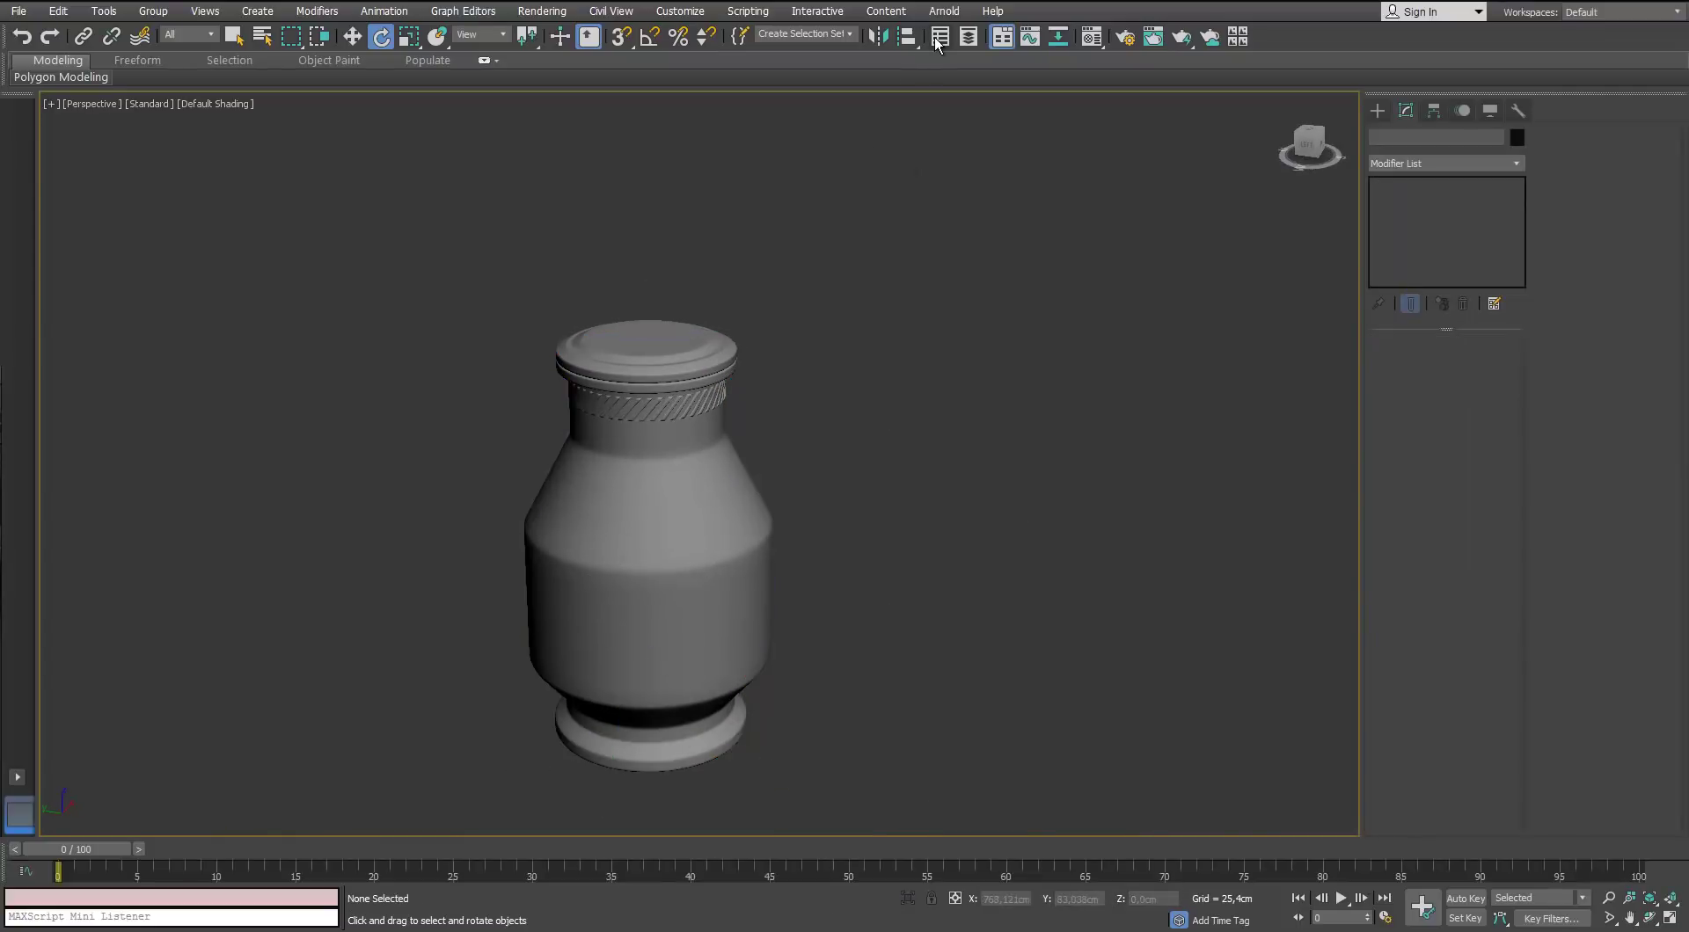
Hide the Jar_HP layer and show the Jar_LP layer
{"action": "key", "text": "ctrl+alt+o"}
{"action": "left_click", "coordinate": [1062, 511]}
{"action": "left_click", "coordinate": [1062, 526]}
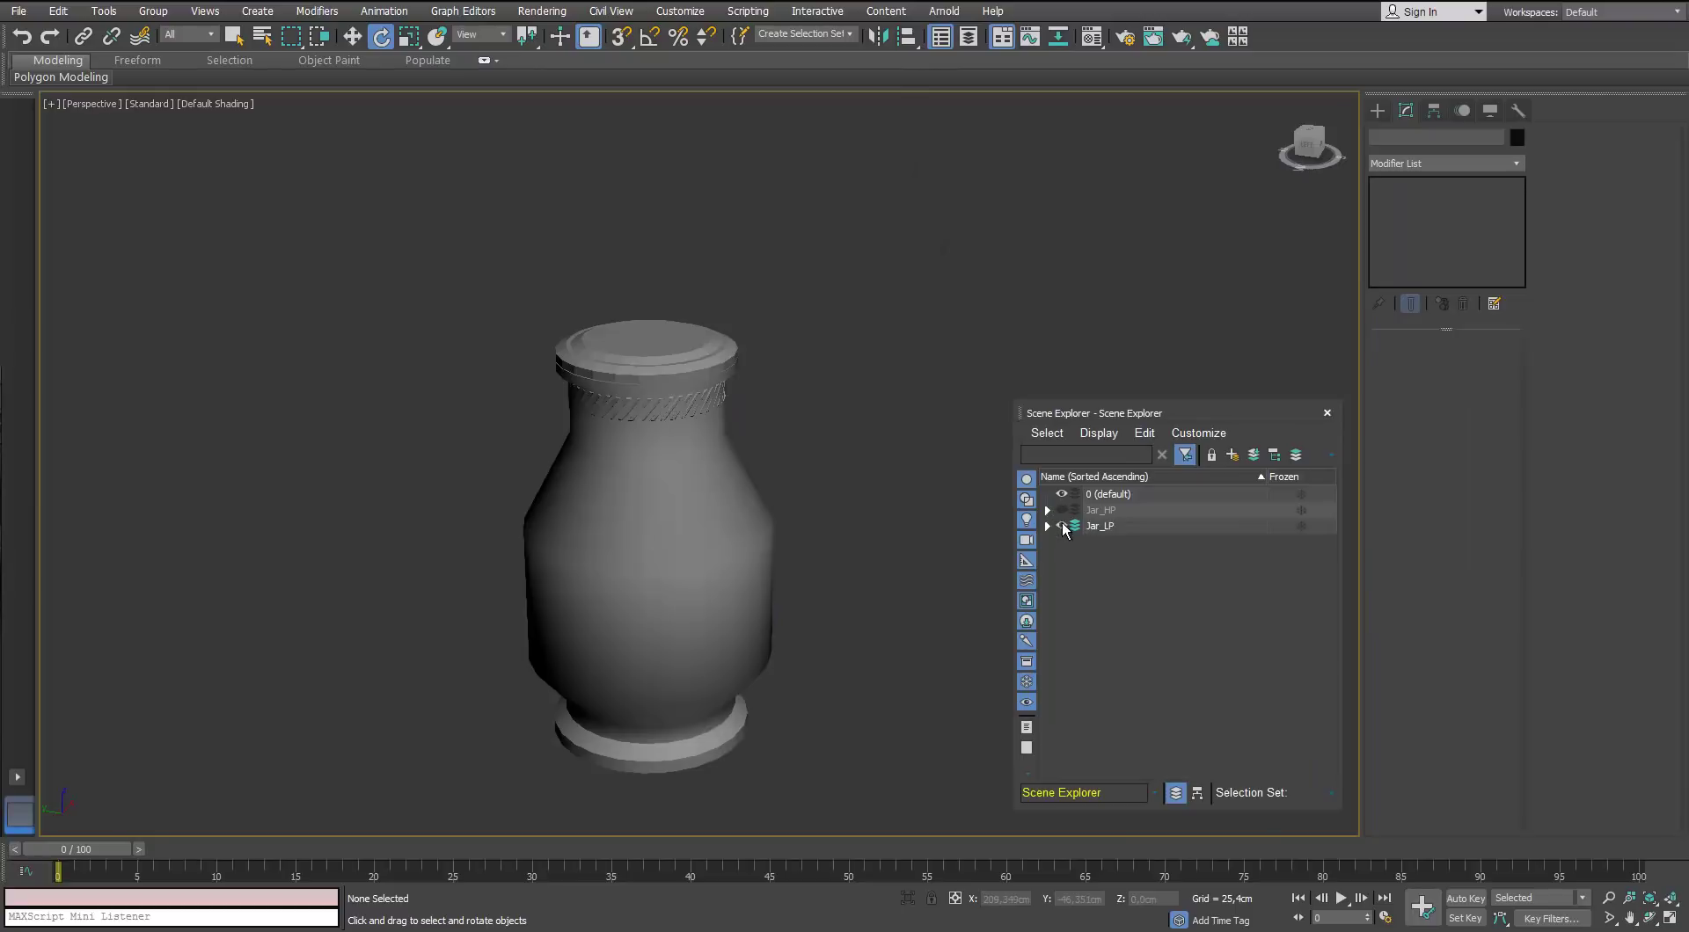
{"action": "left_click", "coordinate": [1328, 413]}
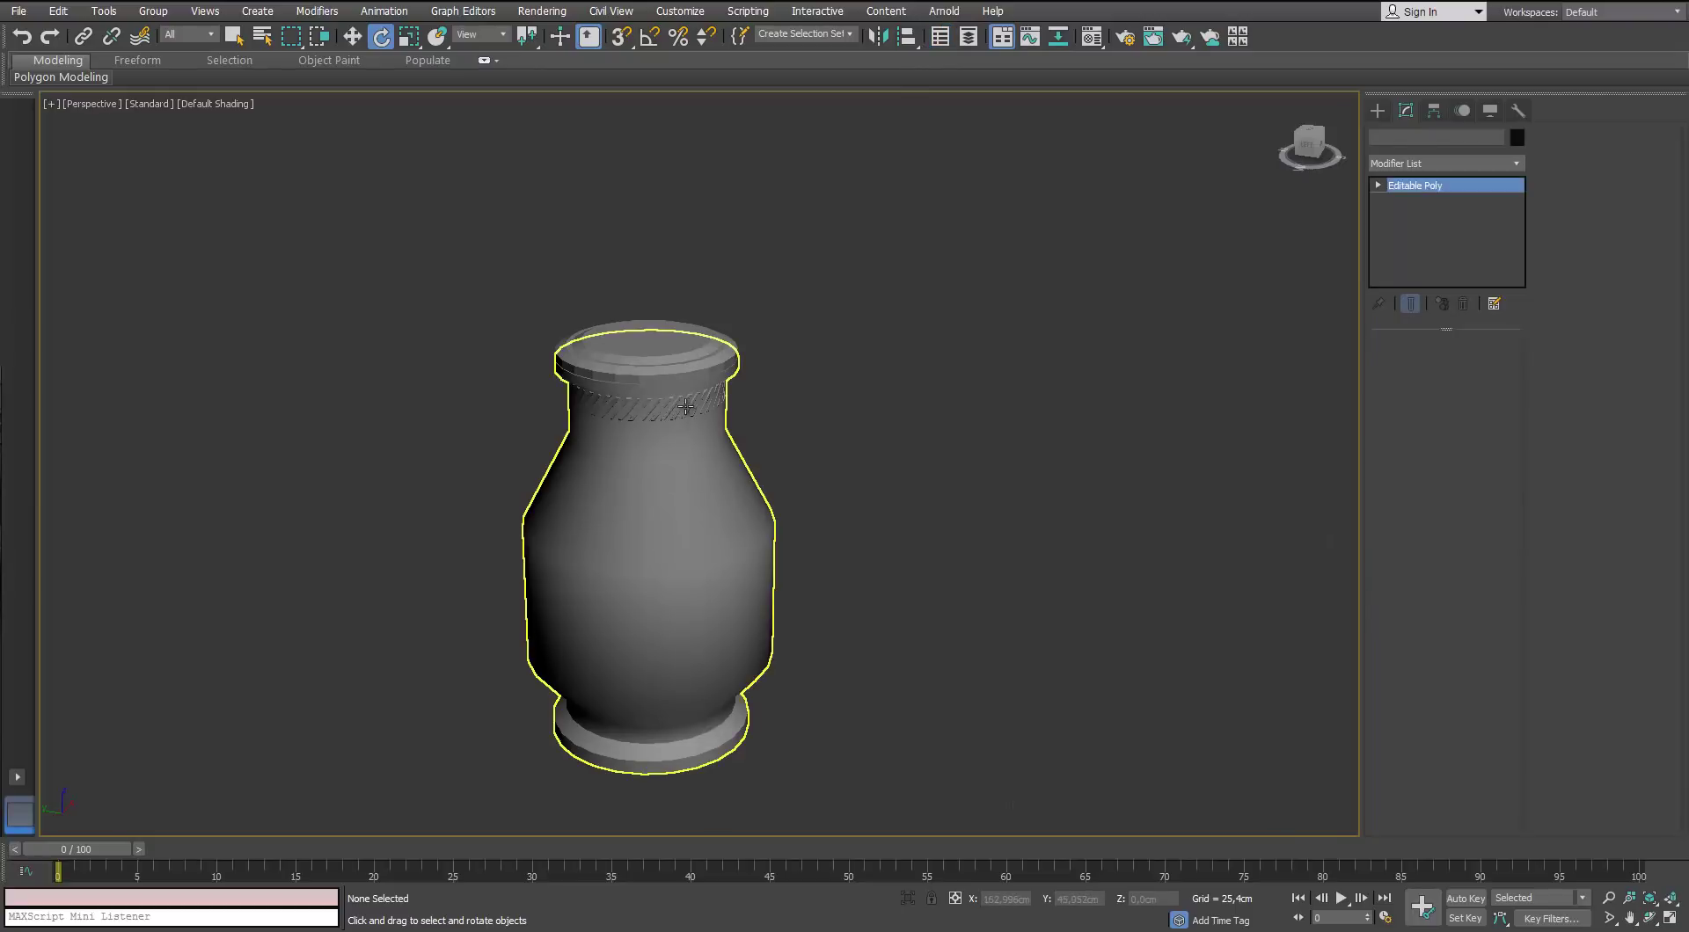
Turn on edged faces and delete the ribbed neck band from the low-poly jar
{"action": "left_click", "coordinate": [685, 411]}
{"action": "left_click", "coordinate": [811, 454]}
{"action": "key", "text": "F4"}
{"action": "scroll", "coordinate": [660, 419], "scroll_direction": "up", "scroll_amount": 5}
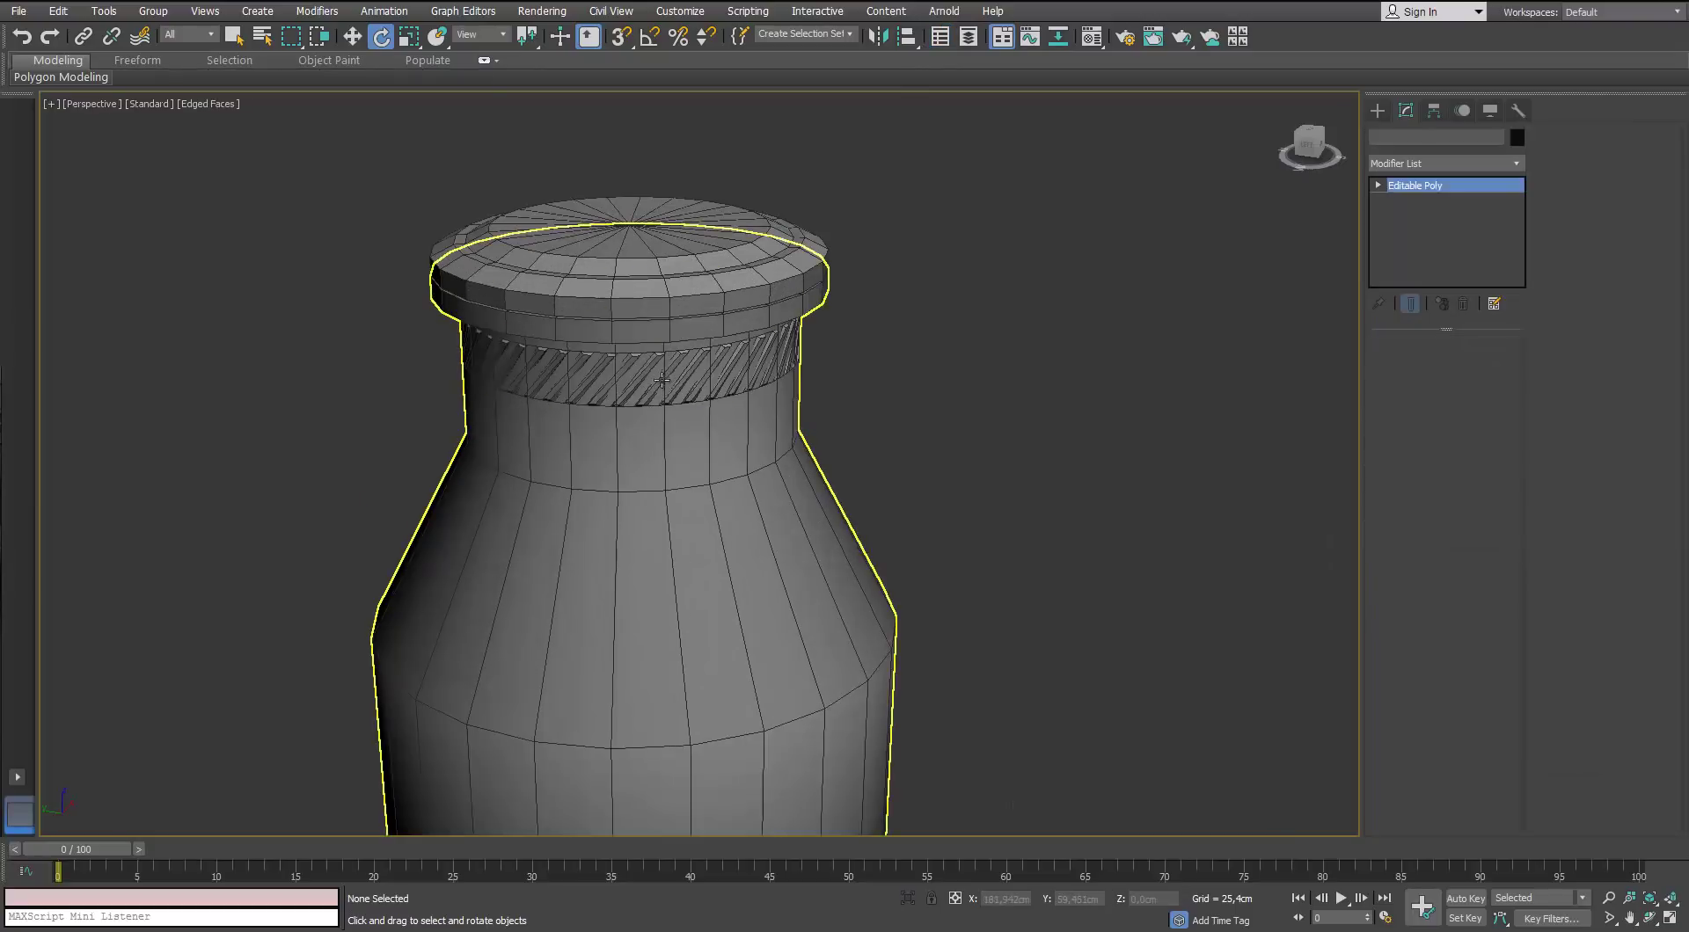
{"action": "left_click", "coordinate": [662, 381]}
{"action": "left_click", "coordinate": [675, 371]}
{"action": "left_click", "coordinate": [675, 371]}
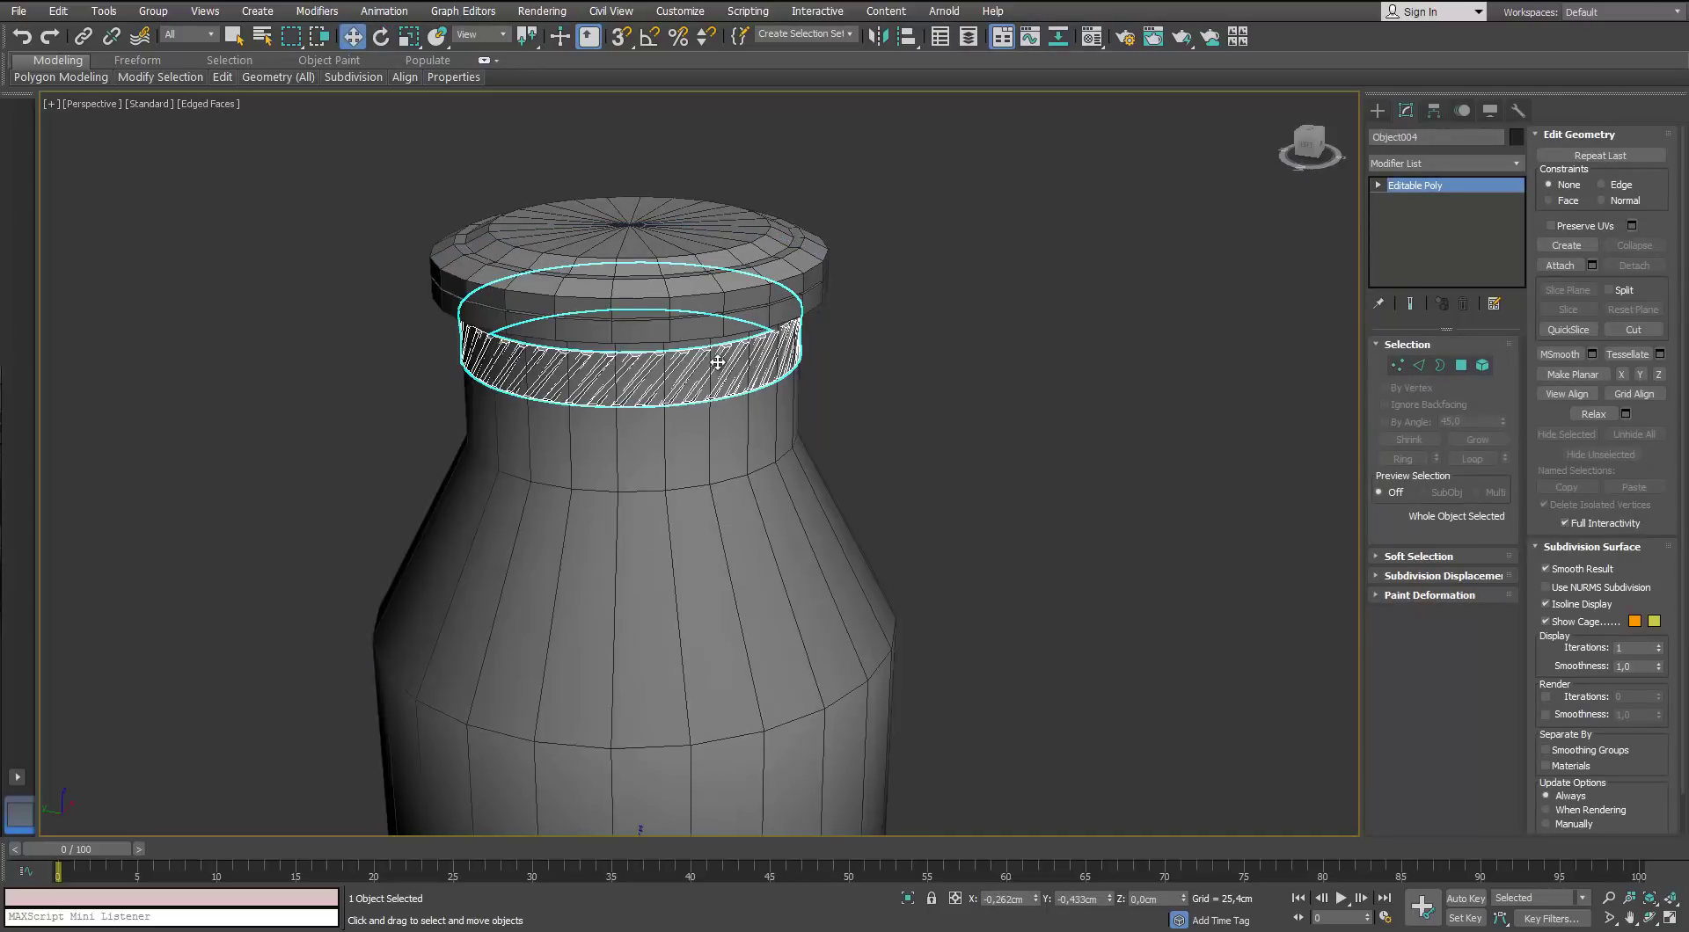
Inset the bottom polygon of the low-poly jar body and collapse the inner face to a single point
{"action": "left_click", "coordinate": [758, 509]}
{"action": "scroll", "coordinate": [766, 637], "scroll_direction": "down", "scroll_amount": 6}
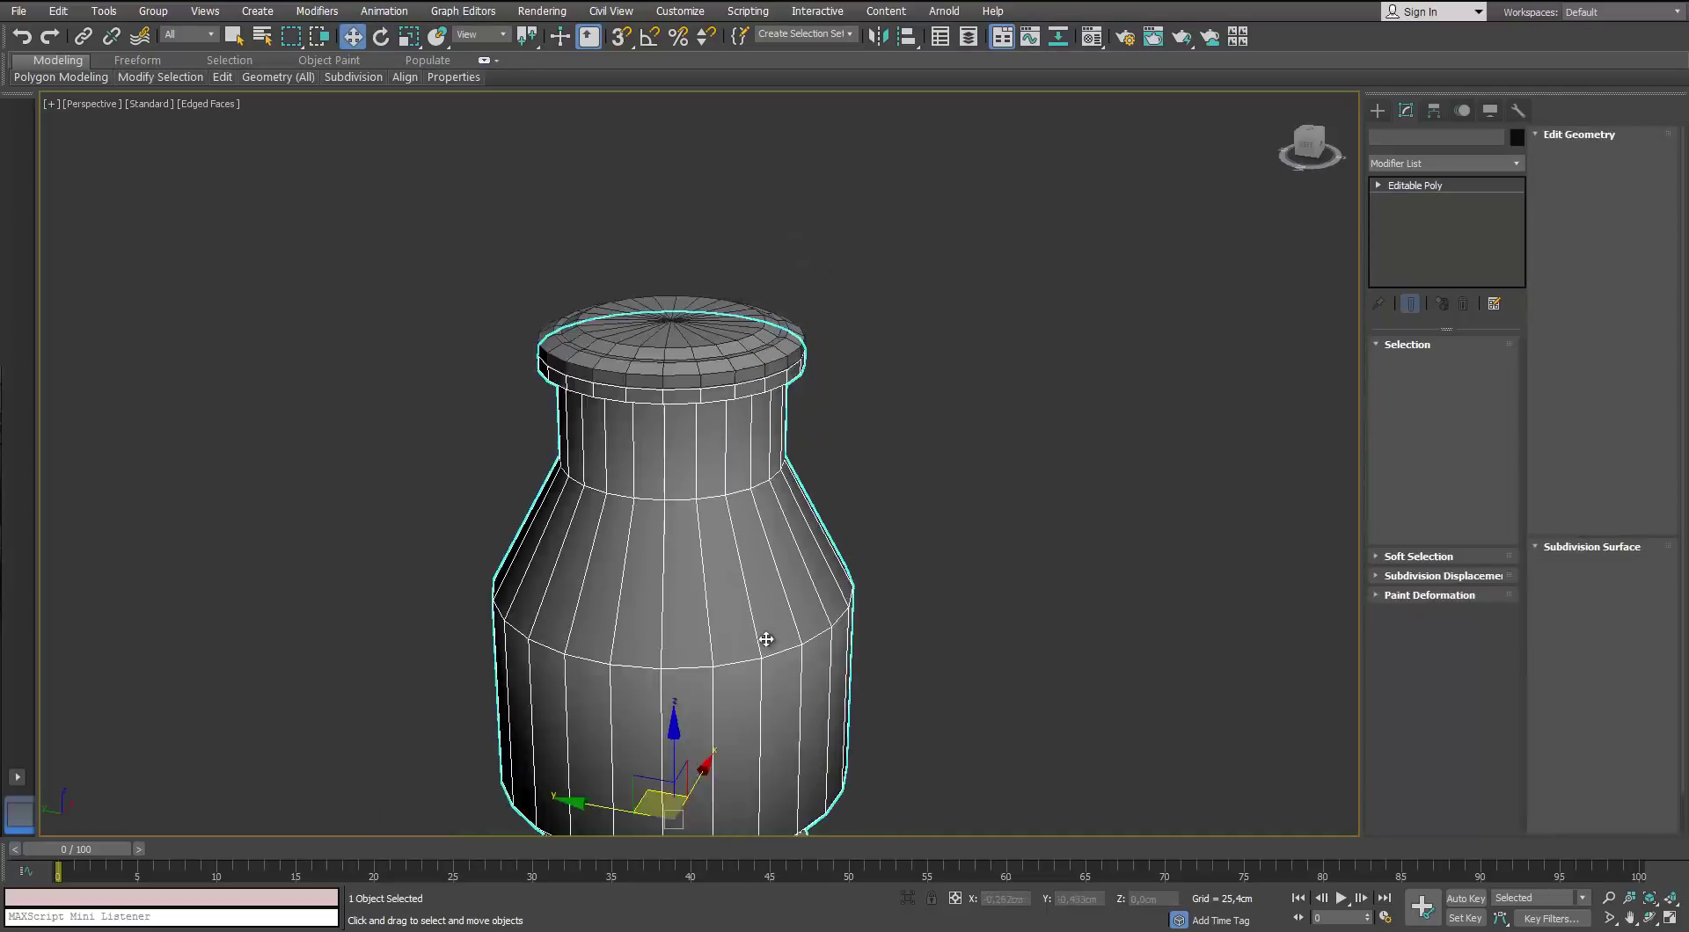
{"action": "middle_click_drag", "start_coordinate": [781, 440], "coordinate": [899, 472], "text": "alt"}
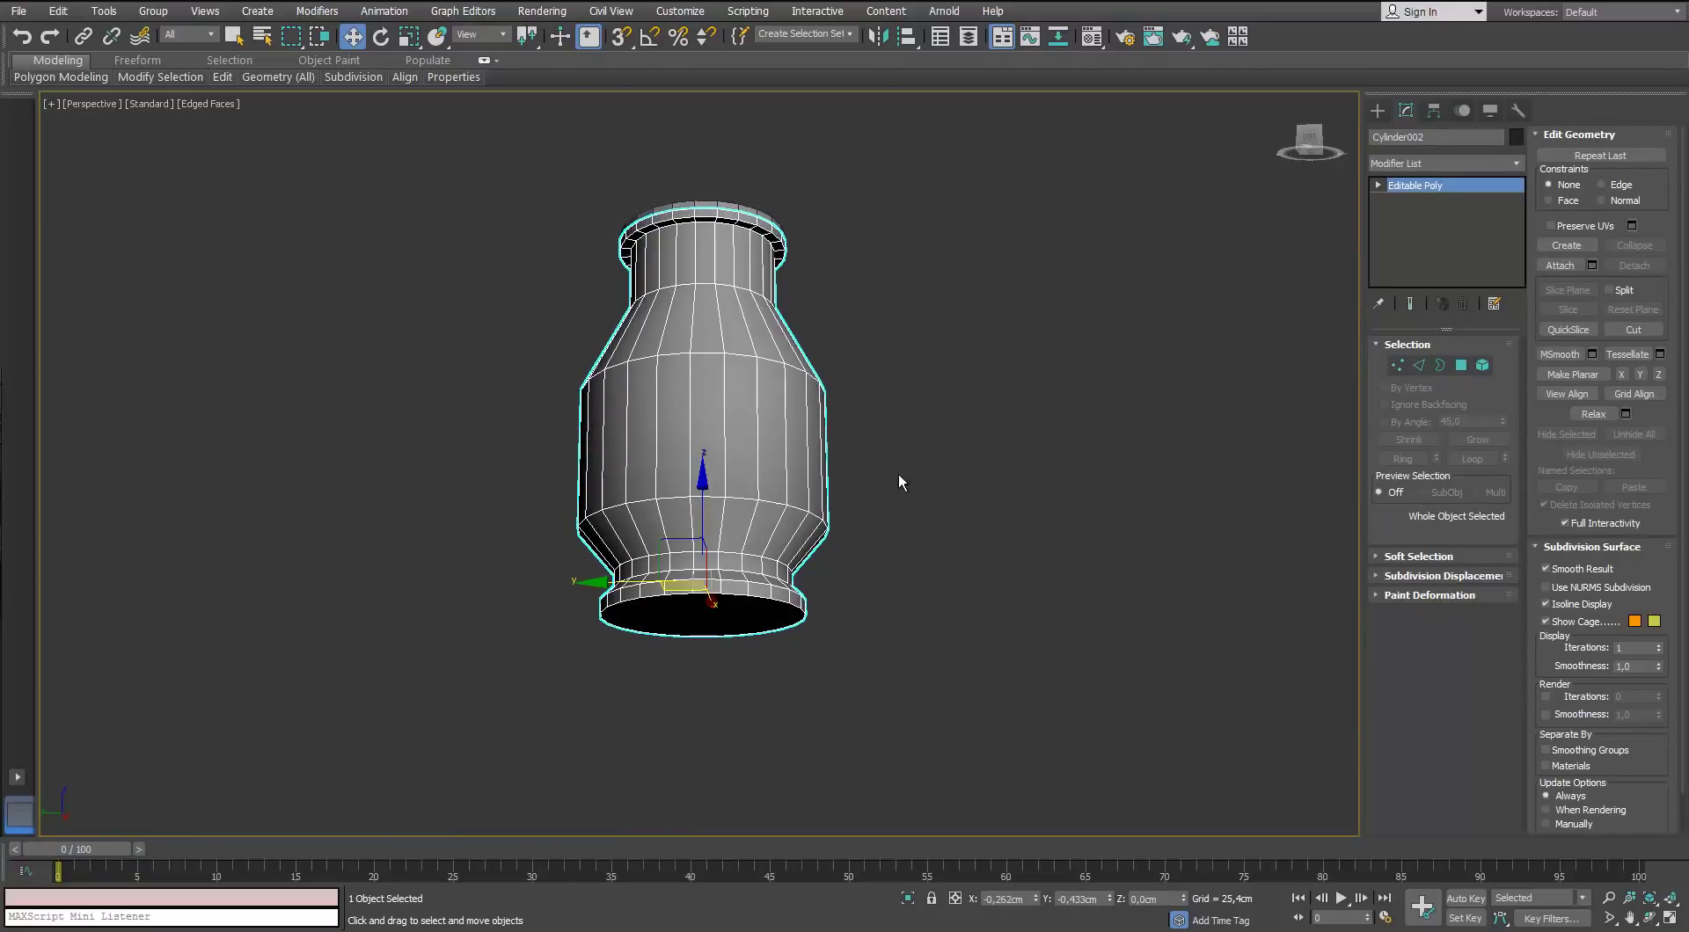
{"action": "left_click", "coordinate": [1461, 365]}
{"action": "left_click", "coordinate": [743, 593]}
{"action": "scroll", "coordinate": [742, 593], "scroll_direction": "up", "scroll_amount": 4}
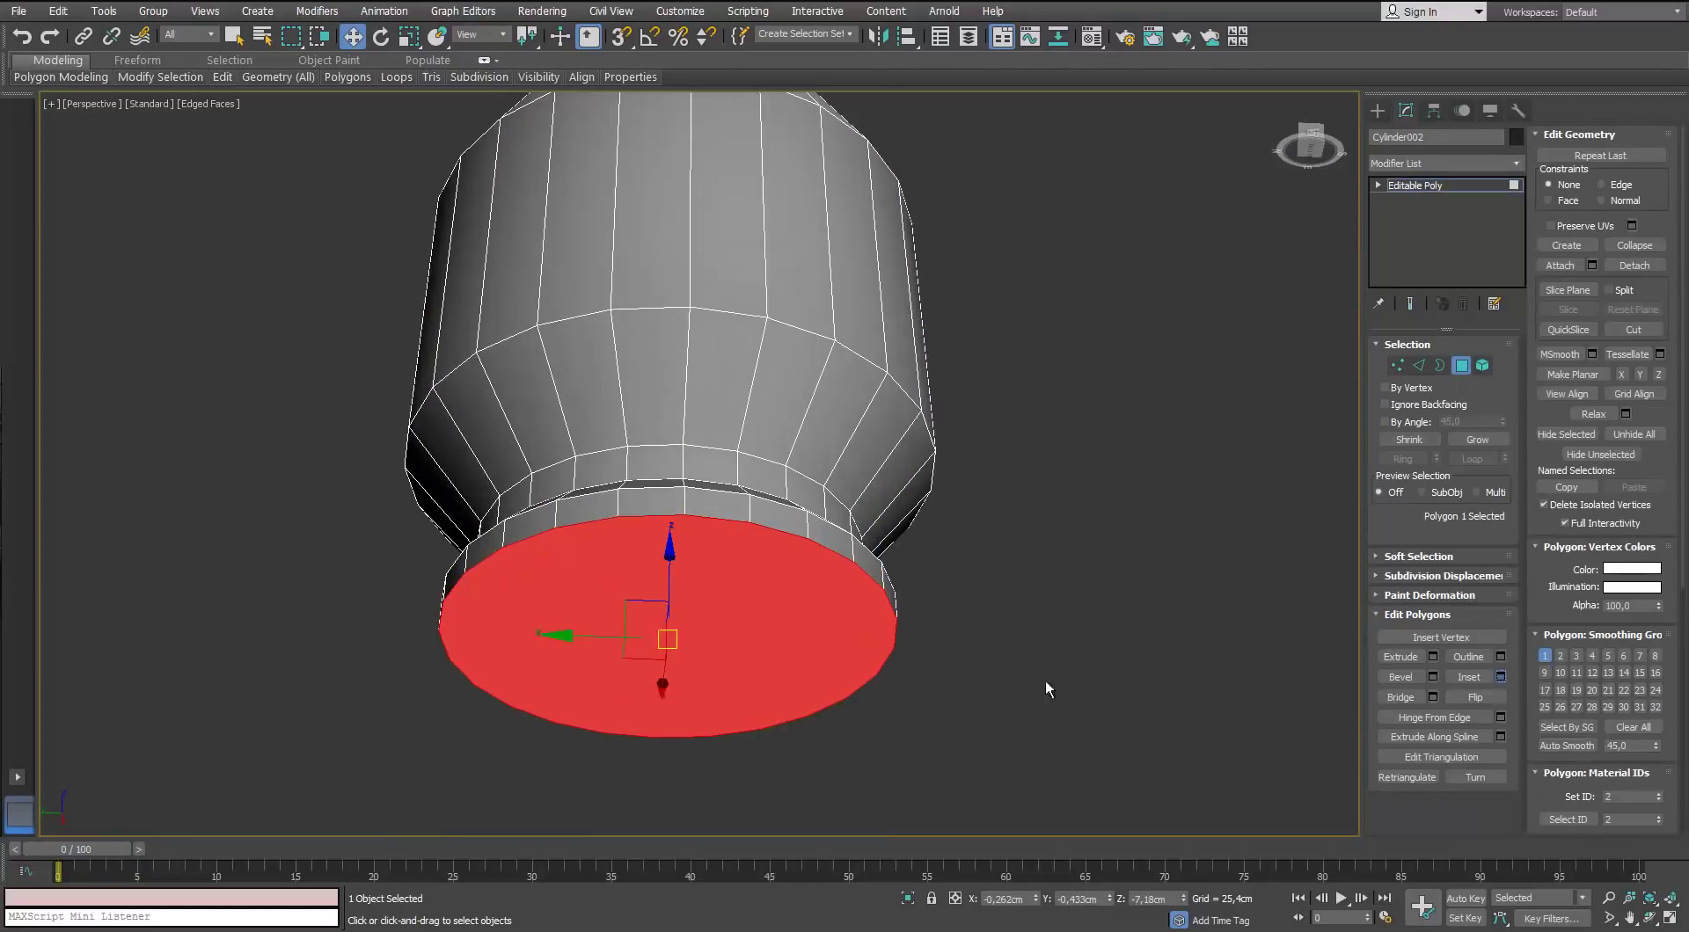
{"action": "left_click", "coordinate": [711, 528]}
{"action": "right_click", "coordinate": [702, 590]}
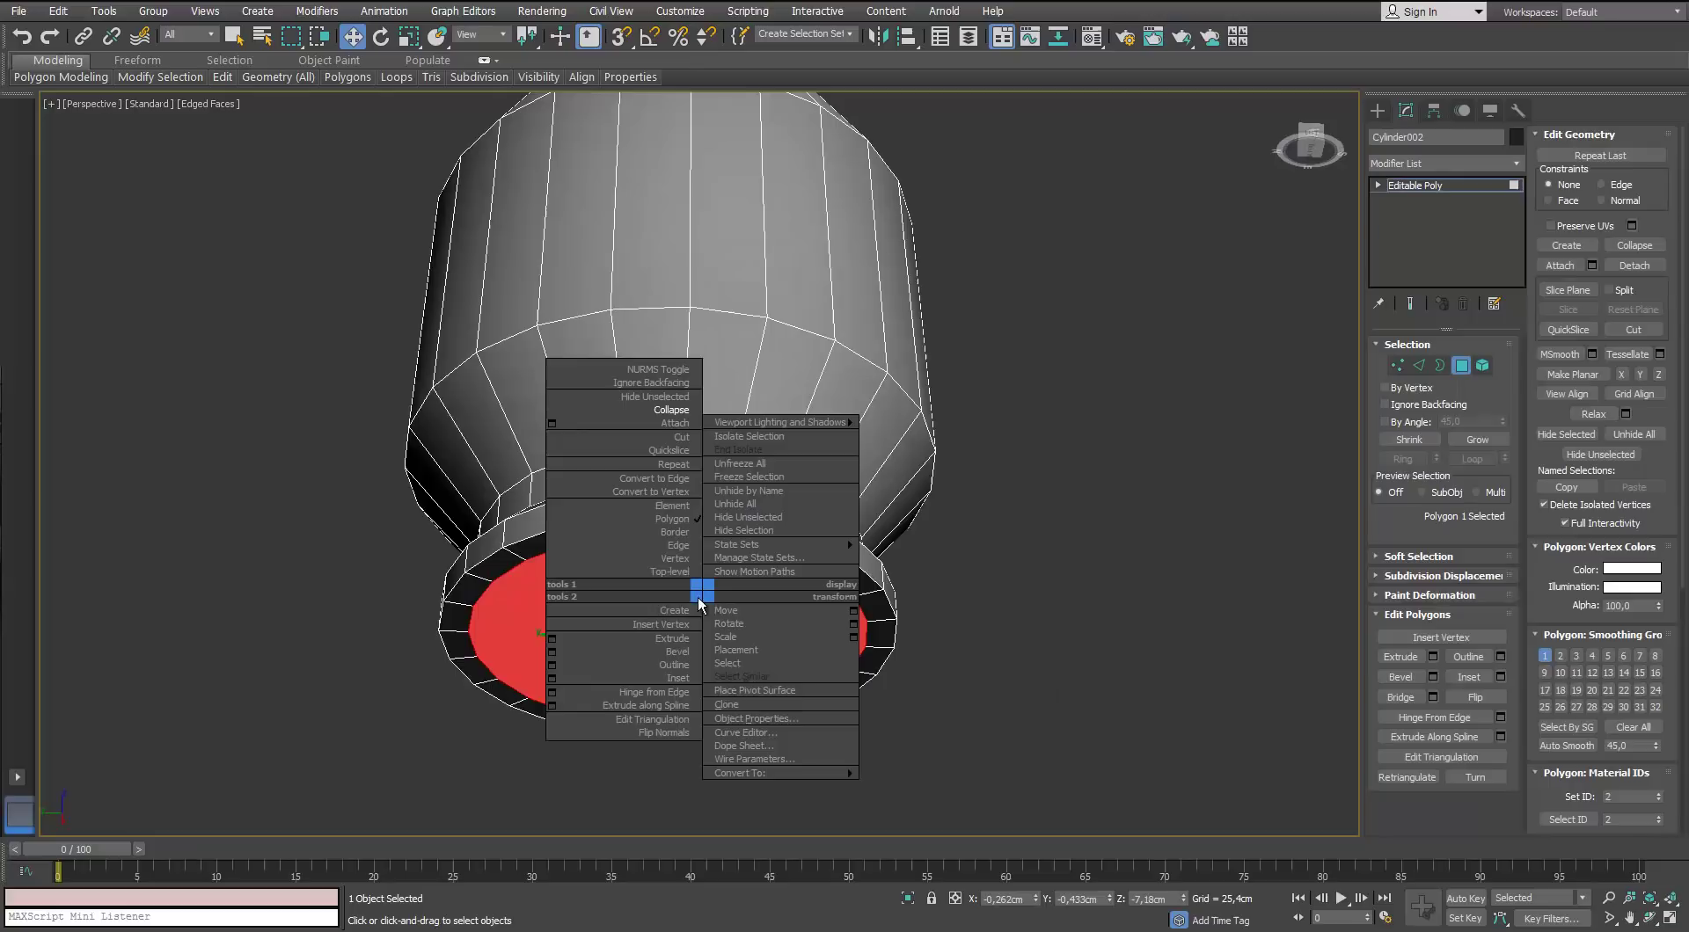
{"action": "left_click", "coordinate": [666, 414]}
{"action": "middle_click_drag", "start_coordinate": [708, 519], "coordinate": [741, 638], "text": "alt"}
{"action": "scroll", "coordinate": [740, 638], "scroll_direction": "down", "scroll_amount": 4}
Select every second vertical edge around the low-poly jar body, extend the selection to full loops, and remove them together with their vertices
{"action": "left_click", "coordinate": [1419, 366]}
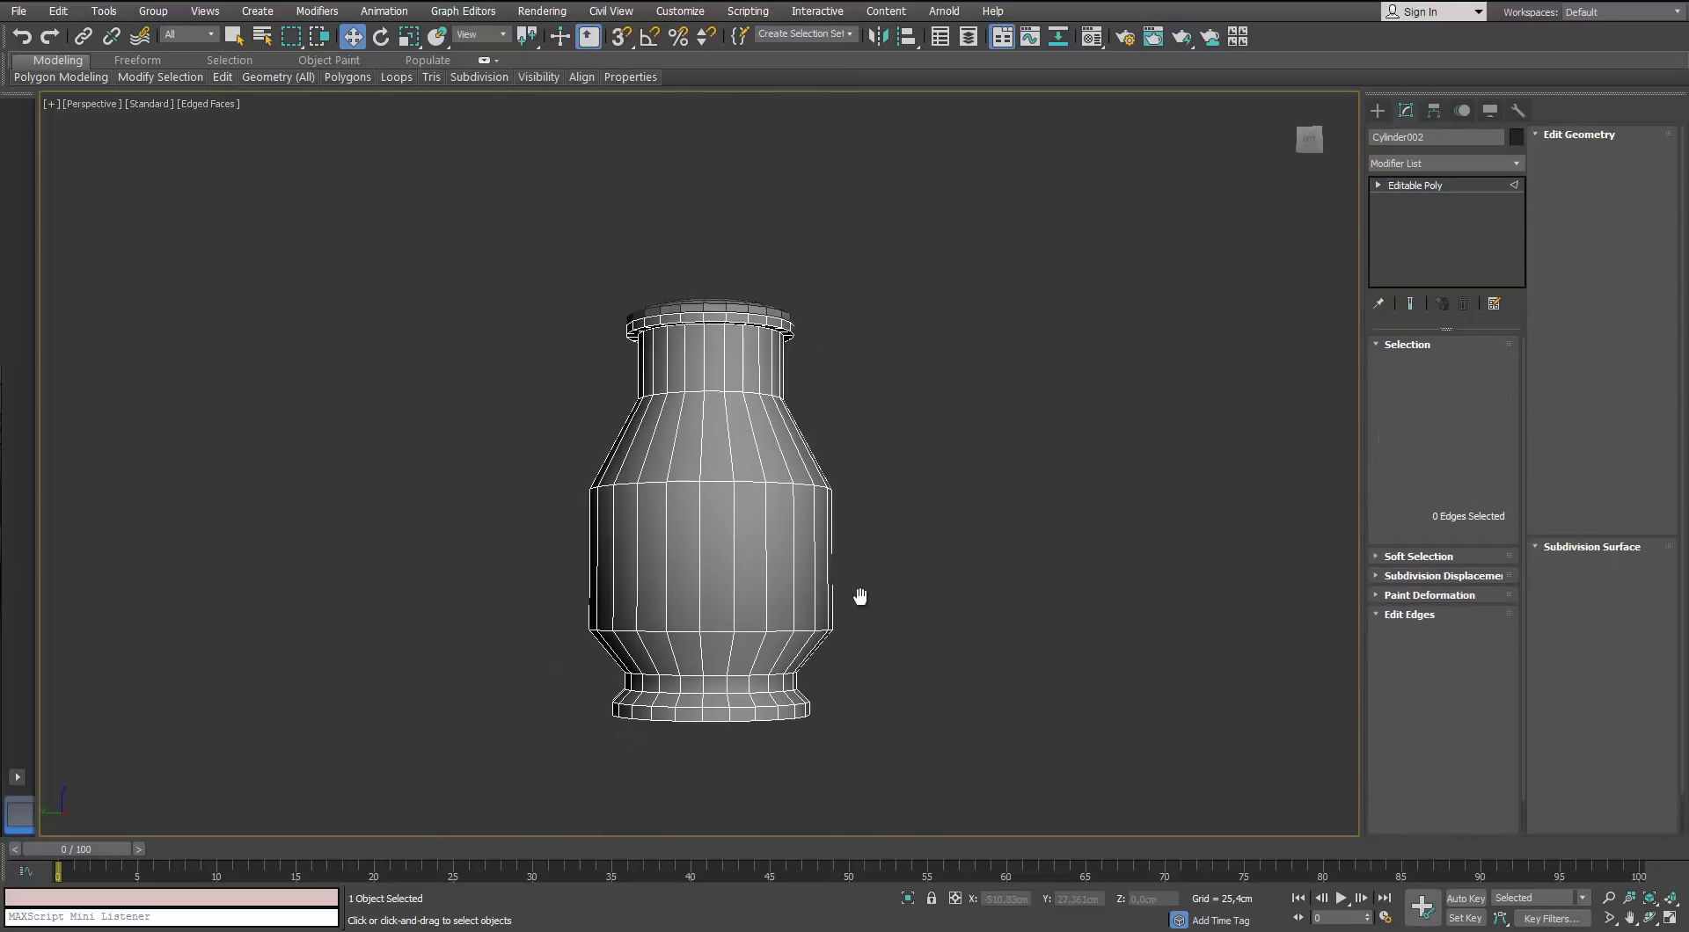
{"action": "scroll", "coordinate": [860, 592], "scroll_direction": "up", "scroll_amount": 3}
{"action": "left_click", "coordinate": [685, 459]}
{"action": "middle_click_drag", "start_coordinate": [951, 592], "coordinate": [935, 592], "text": "alt"}
{"action": "left_click", "coordinate": [935, 592]}
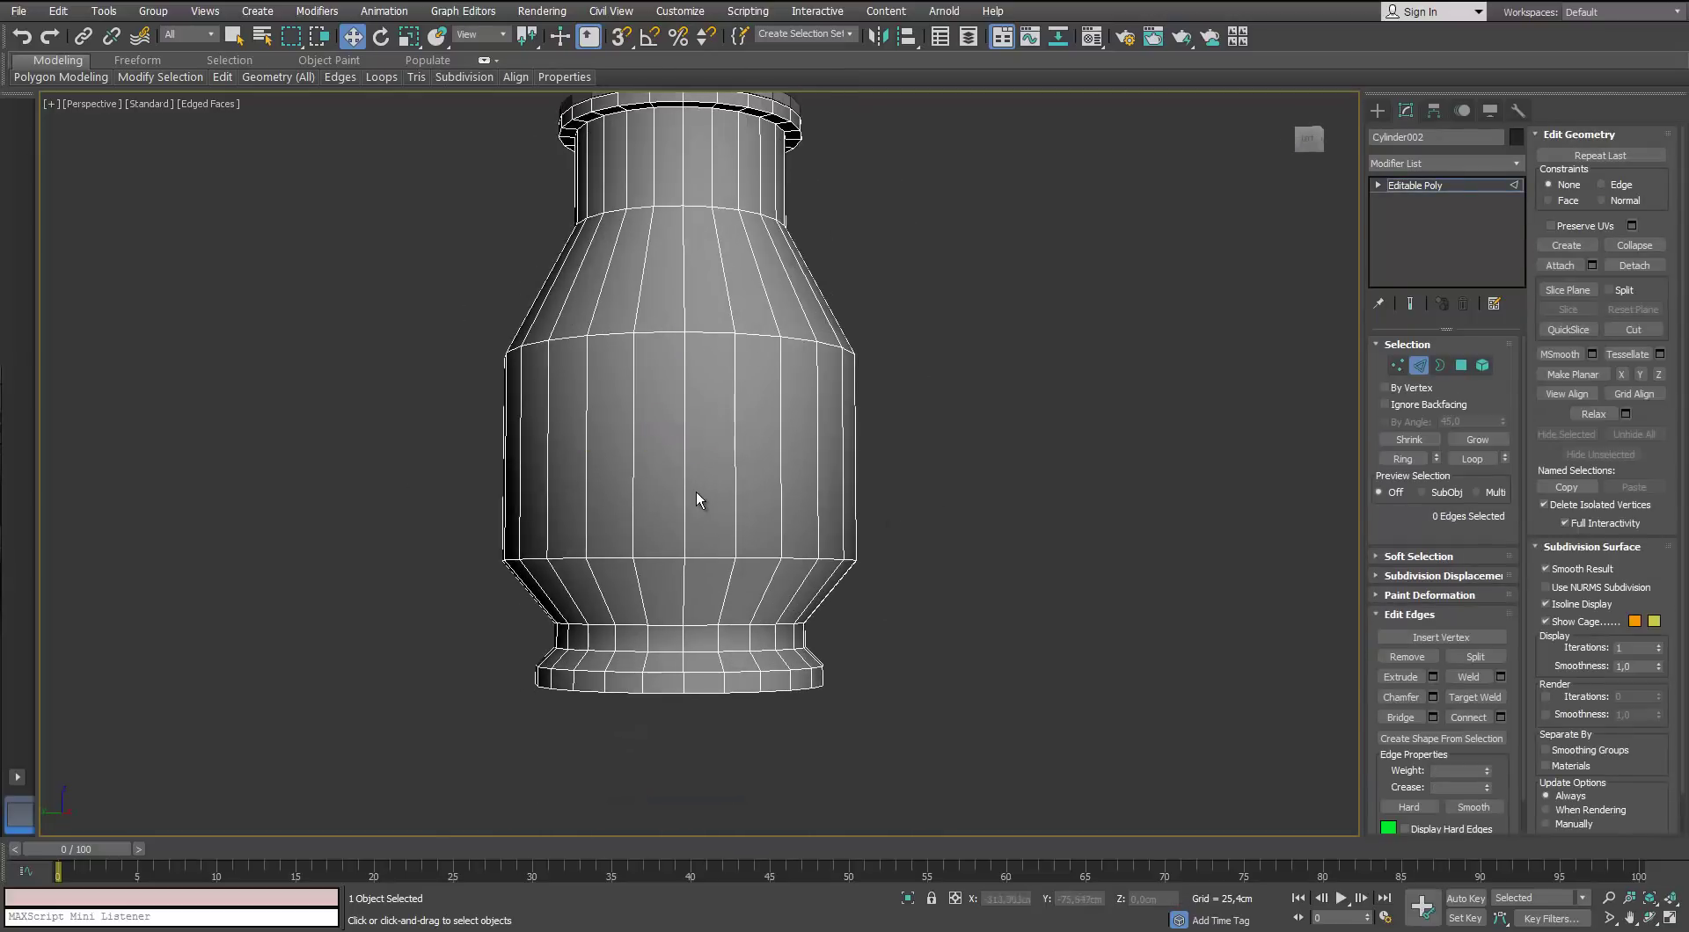
{"action": "left_click", "coordinate": [687, 492]}
{"action": "middle_click_drag", "start_coordinate": [830, 486], "coordinate": [784, 478], "text": "alt"}
{"action": "left_click", "coordinate": [785, 478], "text": "ctrl"}
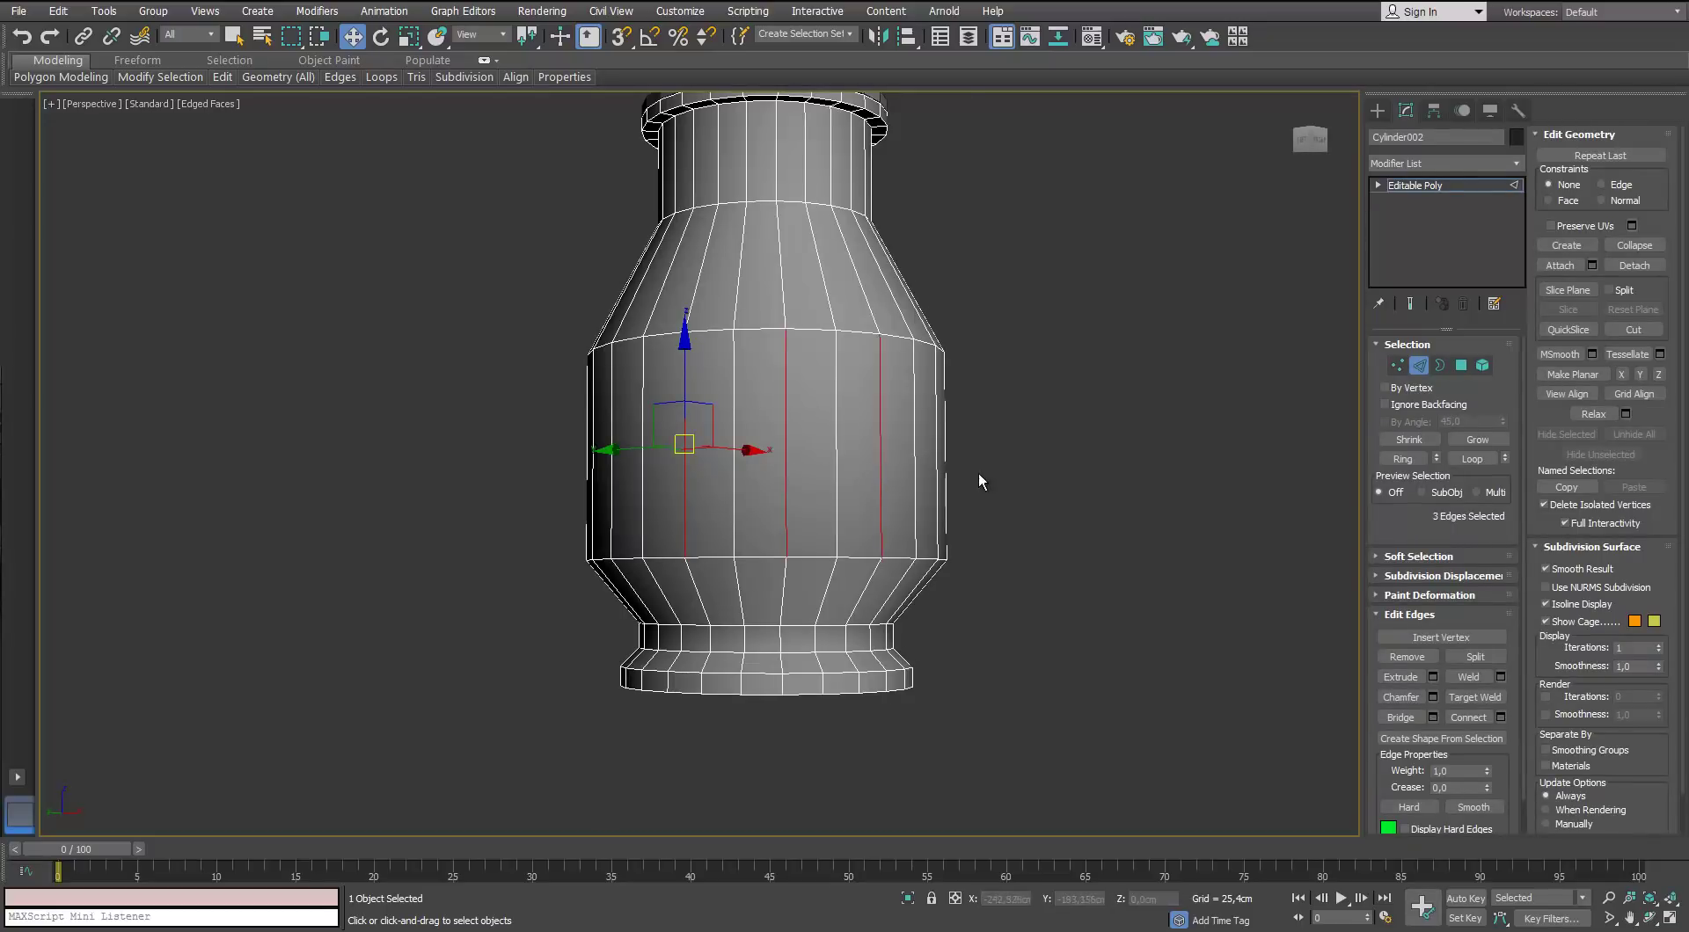
{"action": "middle_click_drag", "start_coordinate": [981, 481], "coordinate": [778, 421], "text": "alt"}
{"action": "left_click", "coordinate": [914, 434], "text": "ctrl"}
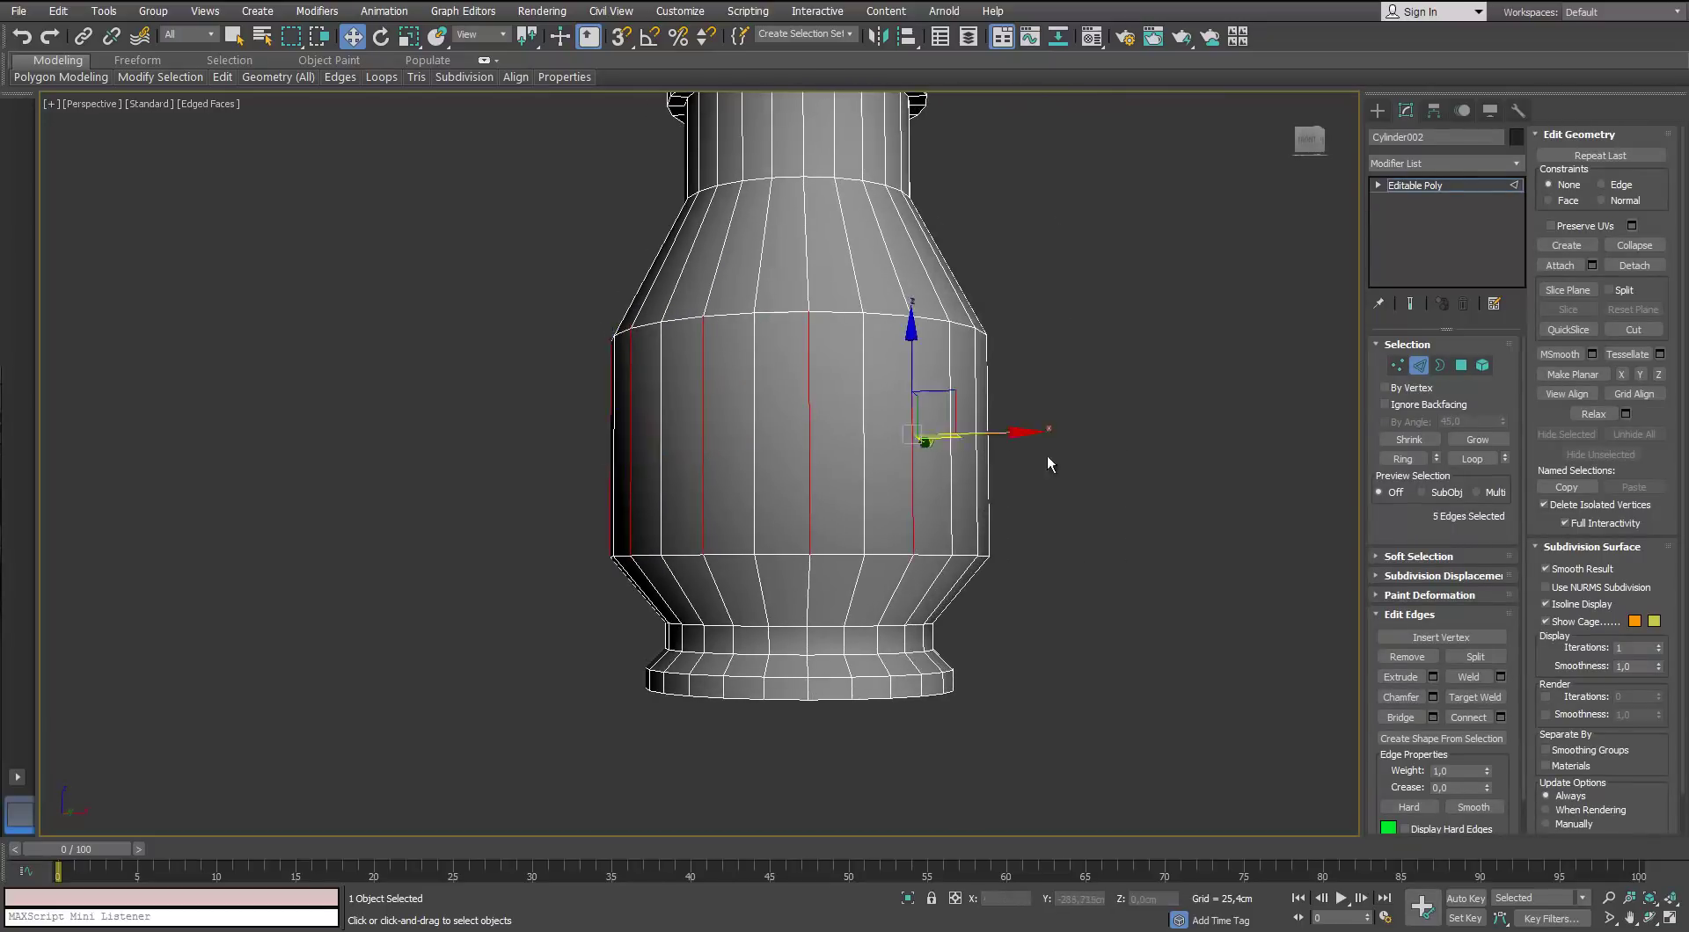
{"action": "middle_click_drag", "start_coordinate": [1012, 457], "coordinate": [838, 455], "text": "alt"}
{"action": "left_click", "coordinate": [969, 445], "text": "ctrl"}
{"action": "scroll", "coordinate": [1091, 513], "scroll_direction": "down", "scroll_amount": 4}
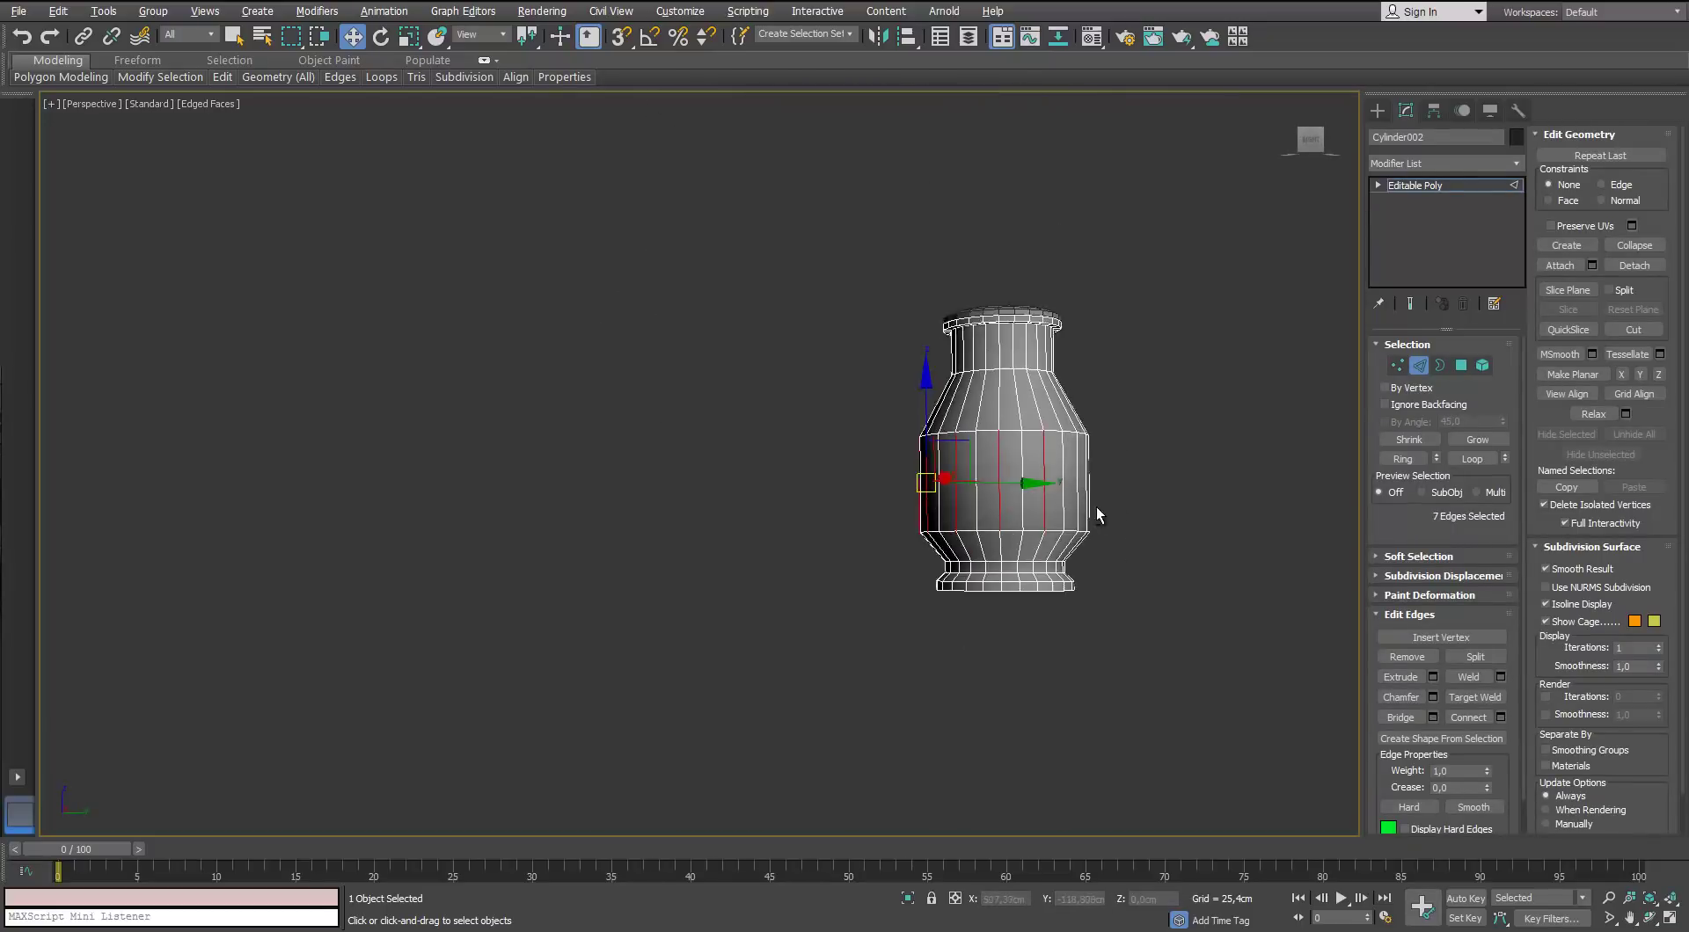
{"action": "middle_click_drag", "start_coordinate": [1097, 513], "coordinate": [873, 560], "text": "alt"}
{"action": "scroll", "coordinate": [832, 502], "scroll_direction": "up", "scroll_amount": 2}
{"action": "left_click", "coordinate": [752, 452], "text": "ctrl"}
{"action": "left_click", "coordinate": [824, 454], "text": "ctrl"}
{"action": "left_click", "coordinate": [711, 466], "text": "ctrl"}
{"action": "left_click", "coordinate": [894, 485], "text": "ctrl"}
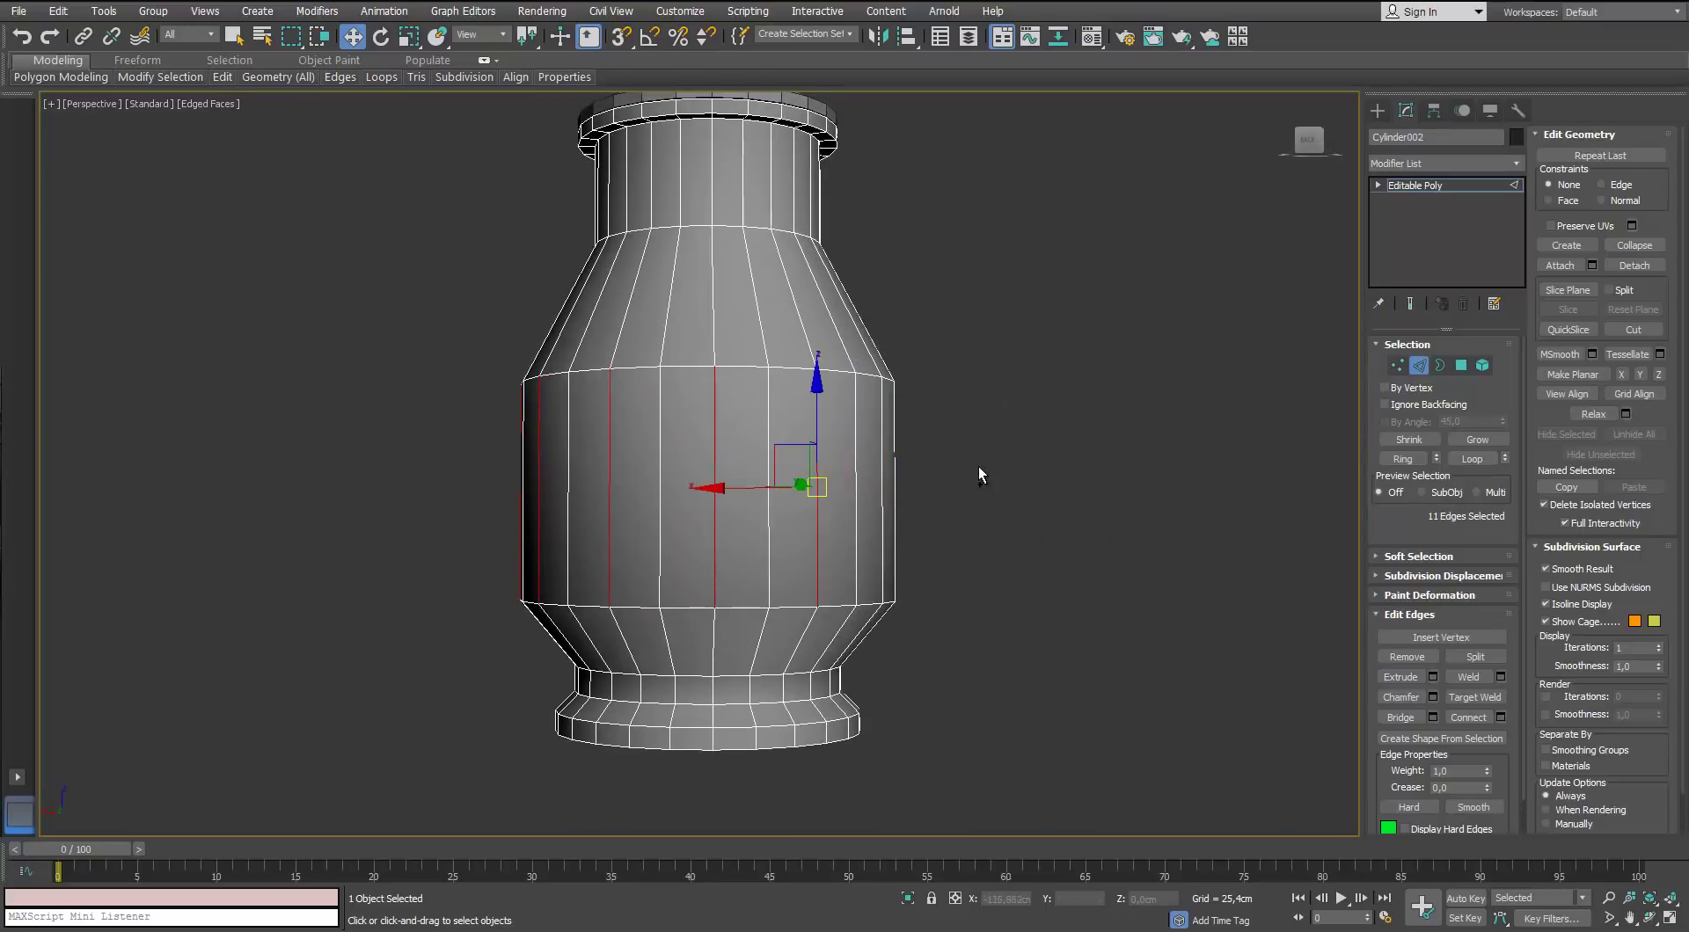
{"action": "middle_click_drag", "start_coordinate": [980, 471], "coordinate": [871, 473], "text": "alt"}
{"action": "left_click", "coordinate": [692, 458], "text": "ctrl"}
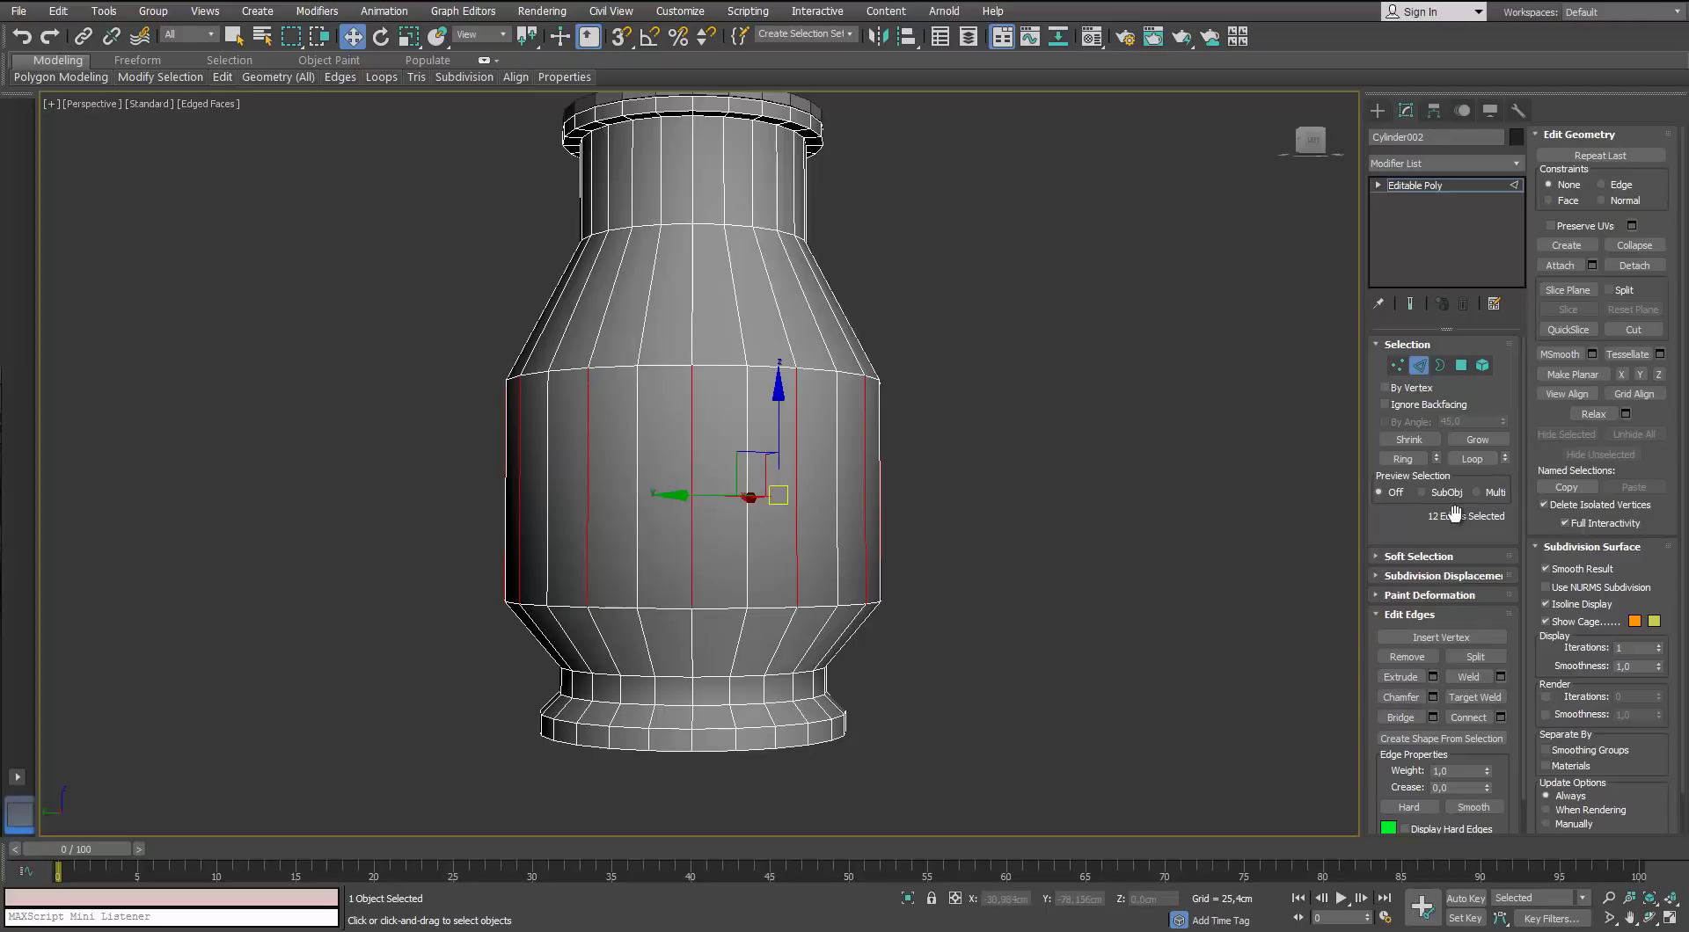
{"action": "left_click", "coordinate": [1471, 459]}
{"action": "key", "text": "ctrl+BackSpace"}
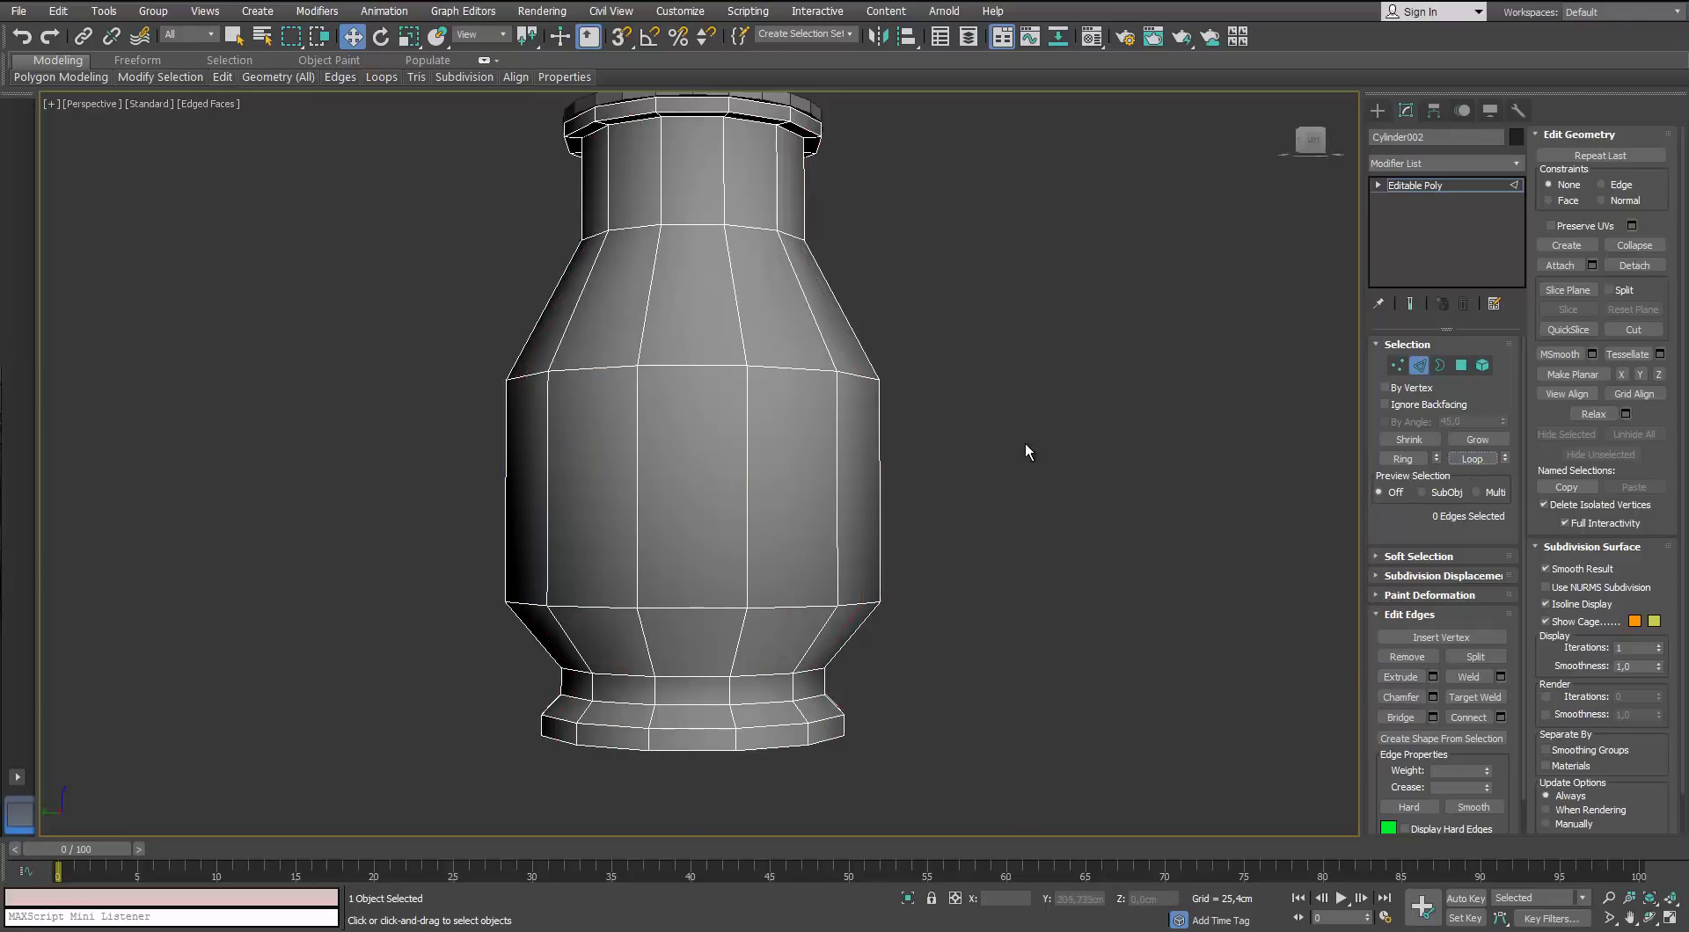
Finish editing the jar body's edges, select the lid, and isolate it
{"action": "middle_click_drag", "start_coordinate": [1026, 443], "coordinate": [965, 363], "text": "alt"}
{"action": "left_click", "coordinate": [1418, 373]}
{"action": "left_click", "coordinate": [1105, 476]}
{"action": "middle_click_drag", "start_coordinate": [879, 413], "coordinate": [803, 513], "text": "alt"}
{"action": "left_click", "coordinate": [689, 384]}
{"action": "scroll", "coordinate": [689, 384], "scroll_direction": "up", "scroll_amount": 3}
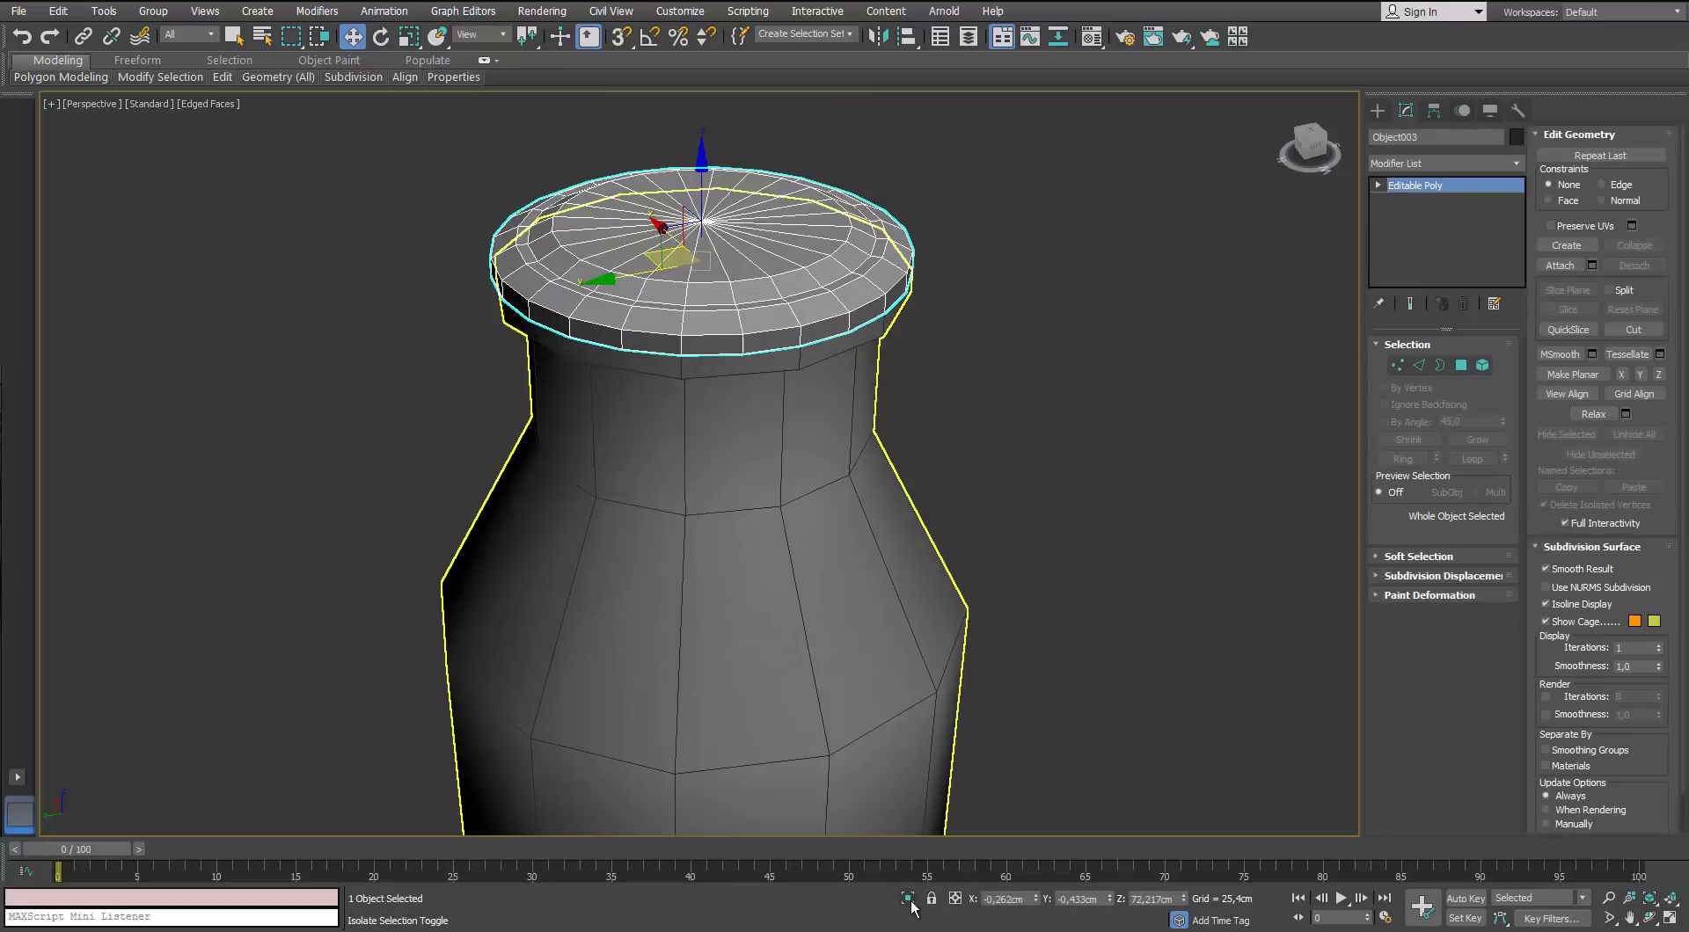
{"action": "left_click", "coordinate": [909, 900]}
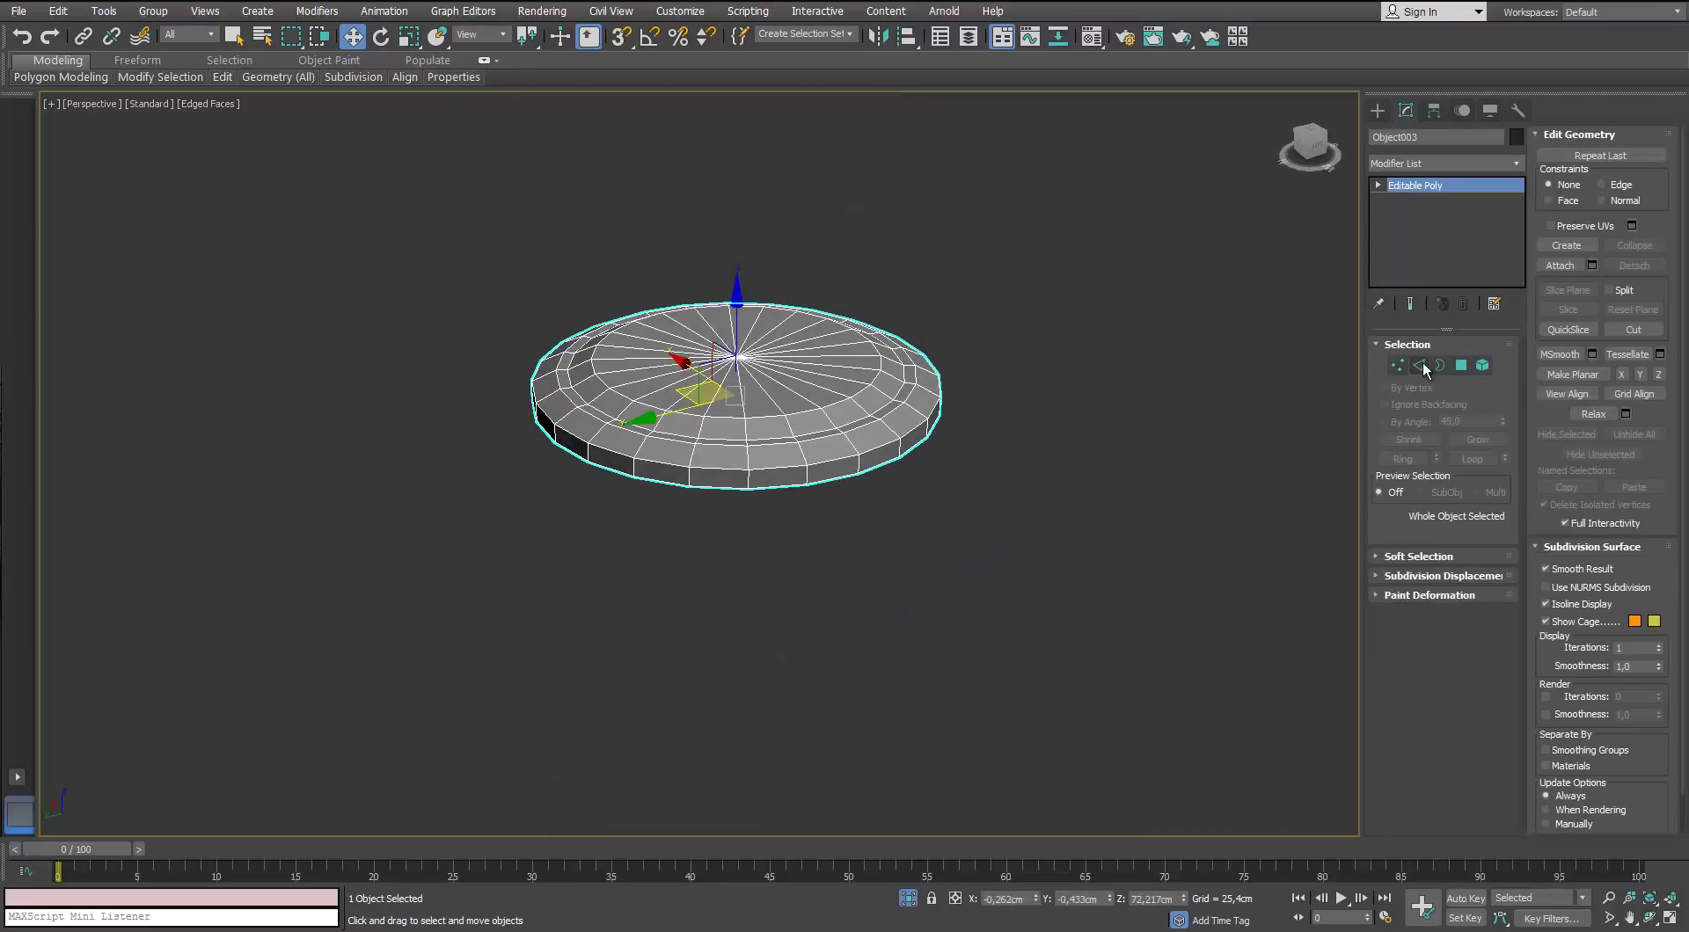
Select every second radial edge around the lid, extend the selection to full loops, and remove them together with their vertices
{"action": "left_click", "coordinate": [1421, 367]}
{"action": "double_click", "coordinate": [746, 431]}
{"action": "middle_click_drag", "start_coordinate": [858, 437], "coordinate": [811, 442], "text": "alt"}
{"action": "left_click", "coordinate": [830, 431], "text": "ctrl"}
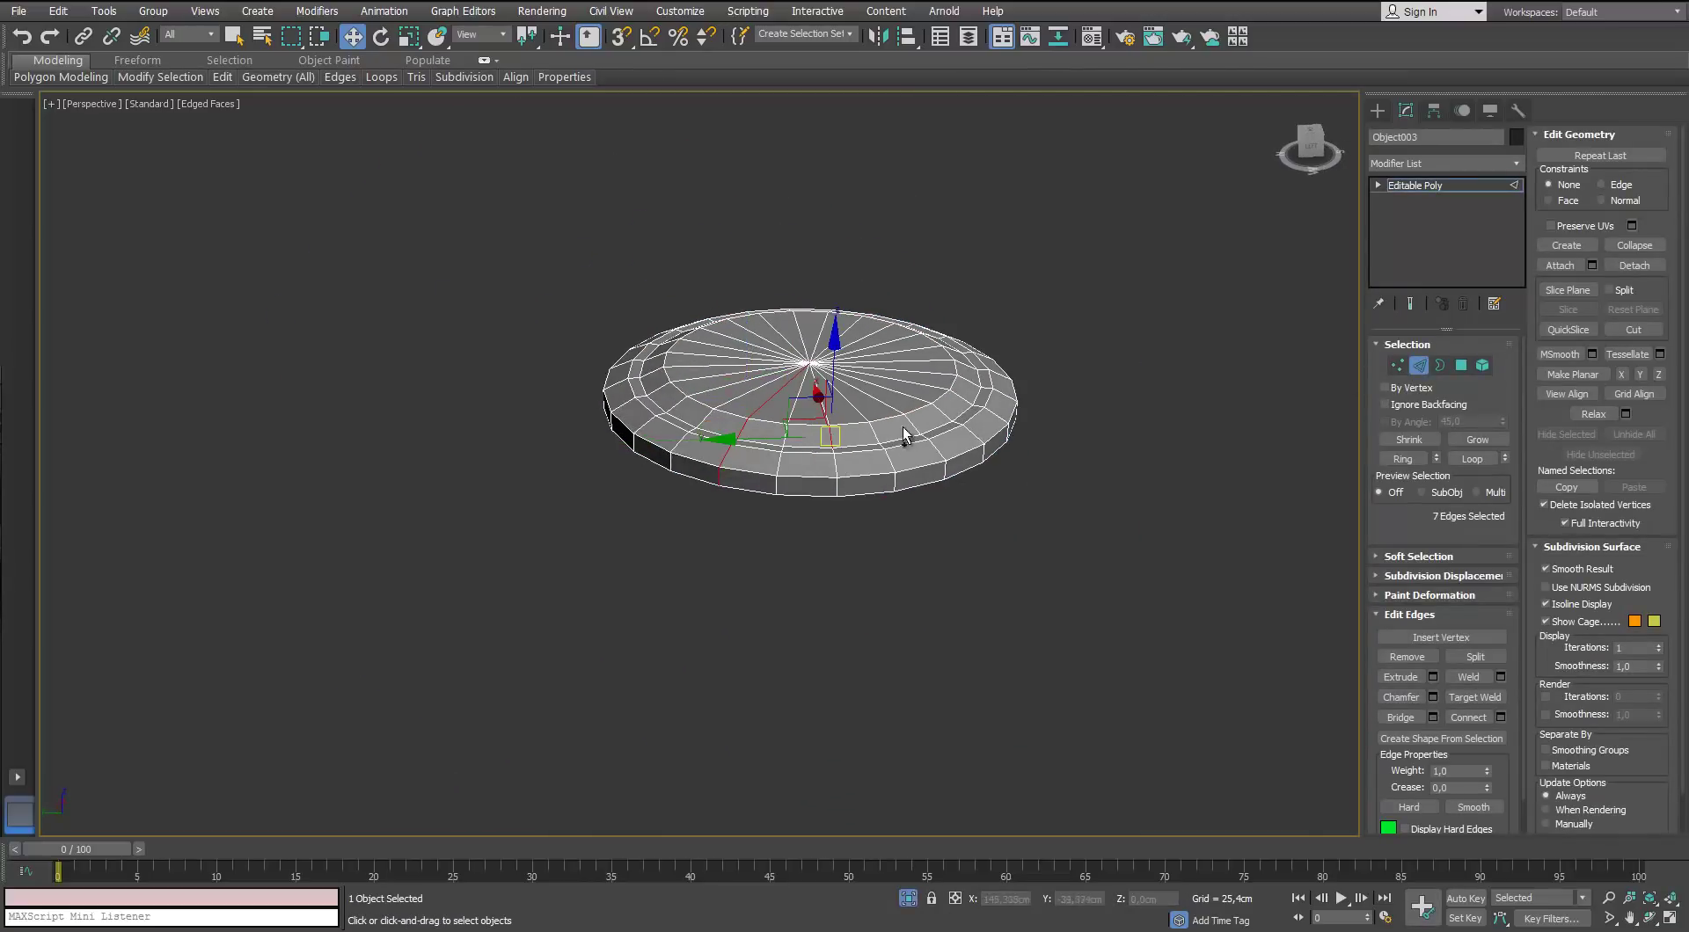
{"action": "left_click", "coordinate": [908, 420], "text": "ctrl"}
{"action": "middle_click_drag", "start_coordinate": [1030, 436], "coordinate": [961, 437], "text": "alt"}
{"action": "left_click", "coordinate": [981, 450], "text": "ctrl"}
{"action": "left_click", "coordinate": [1060, 439], "text": "ctrl"}
{"action": "middle_click_drag", "start_coordinate": [1181, 445], "coordinate": [1052, 484], "text": "alt"}
{"action": "middle_click_drag", "start_coordinate": [1052, 485], "coordinate": [878, 475]}
{"action": "left_click", "coordinate": [872, 495], "text": "ctrl"}
{"action": "left_click", "coordinate": [964, 490], "text": "ctrl"}
{"action": "middle_click_drag", "start_coordinate": [1082, 479], "coordinate": [959, 482], "text": "alt"}
{"action": "left_click", "coordinate": [900, 546], "text": "ctrl"}
{"action": "left_click", "coordinate": [1001, 530], "text": "ctrl"}
{"action": "middle_click_drag", "start_coordinate": [1003, 550], "coordinate": [860, 576], "text": "alt"}
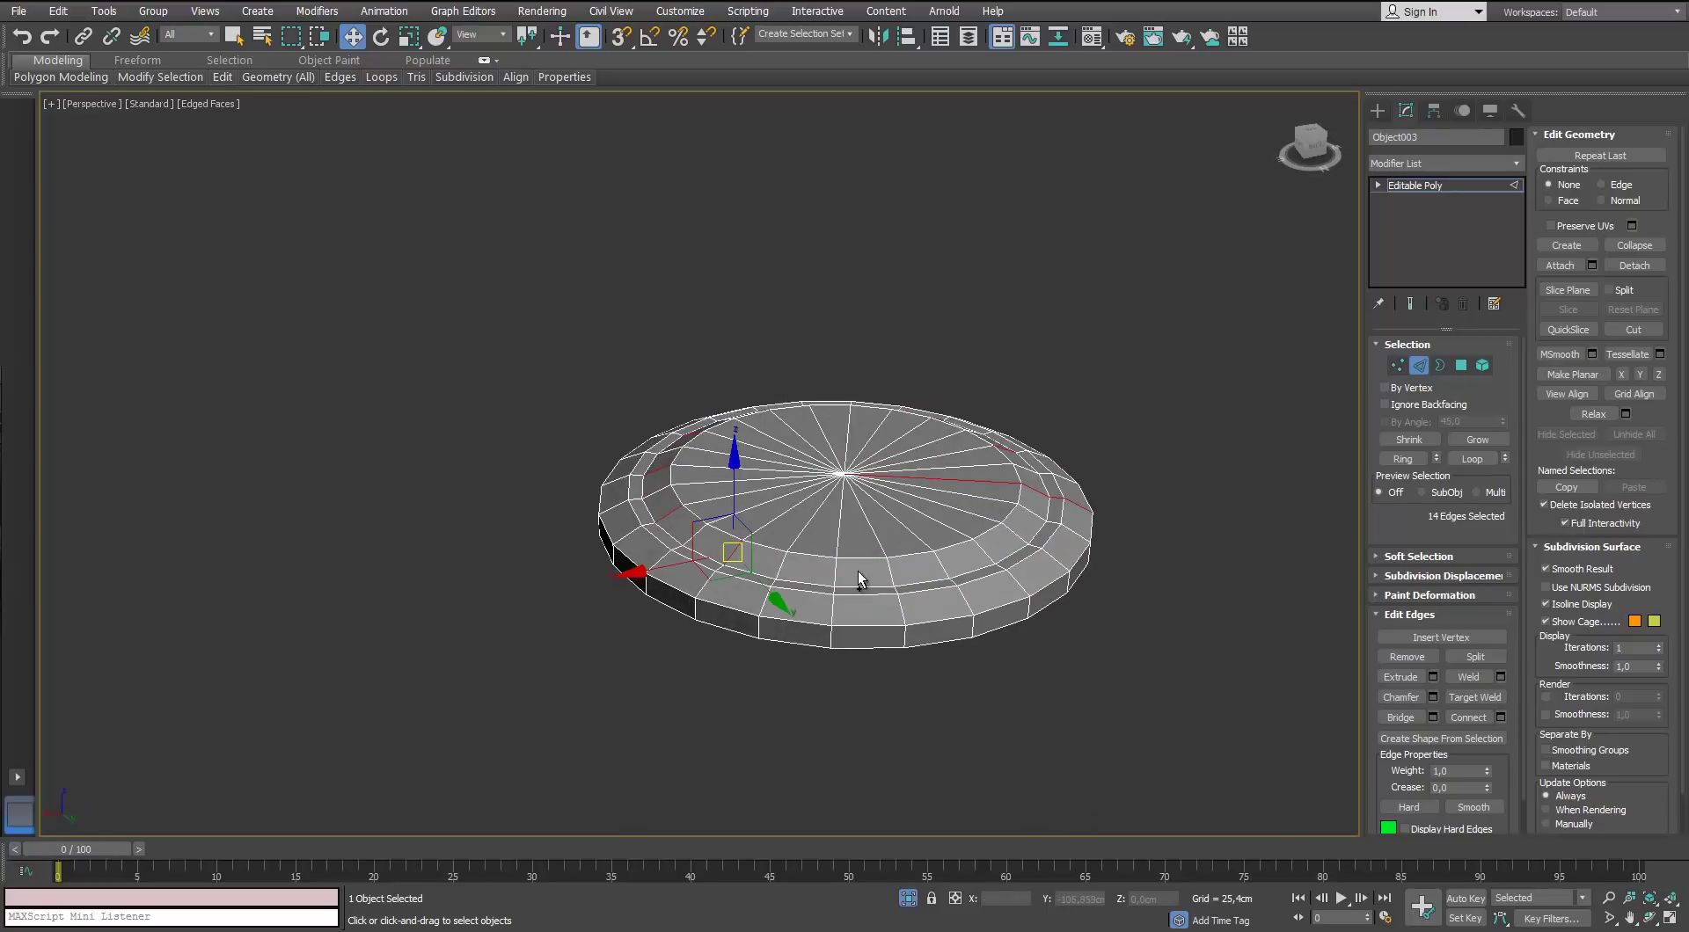
{"action": "left_click", "coordinate": [944, 567], "text": "ctrl"}
{"action": "middle_click_drag", "start_coordinate": [1021, 552], "coordinate": [914, 595], "text": "alt"}
{"action": "left_click", "coordinate": [913, 595], "text": "ctrl"}
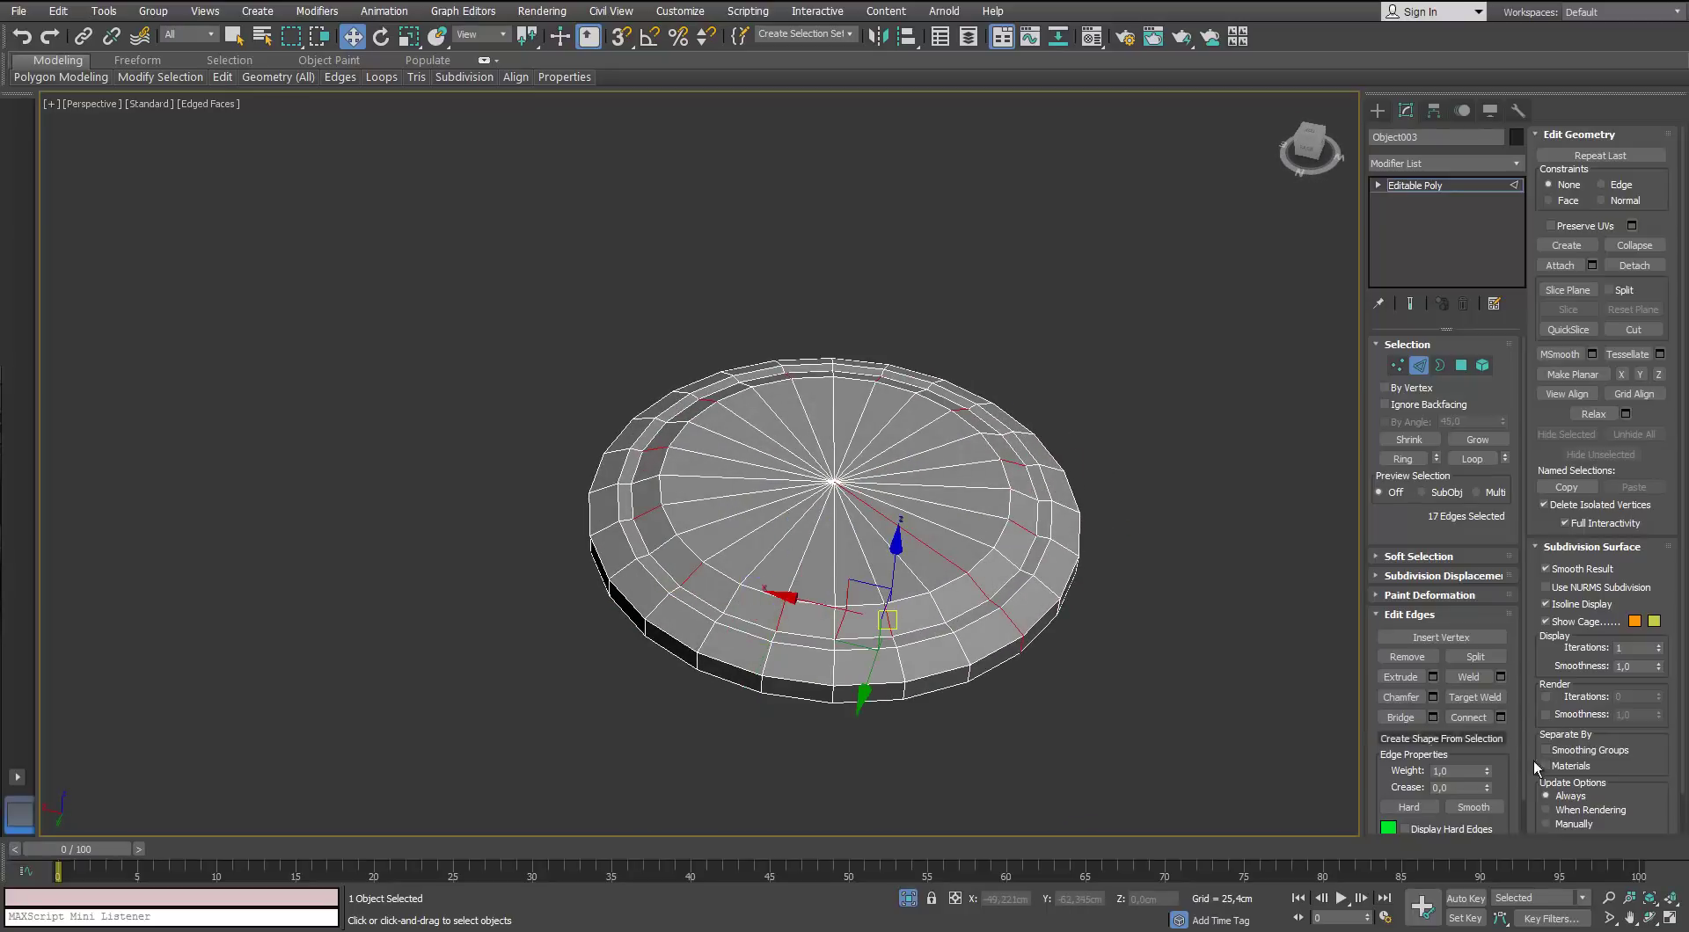
{"action": "left_click", "coordinate": [1481, 462]}
{"action": "key", "text": "ctrl+BackSpace"}
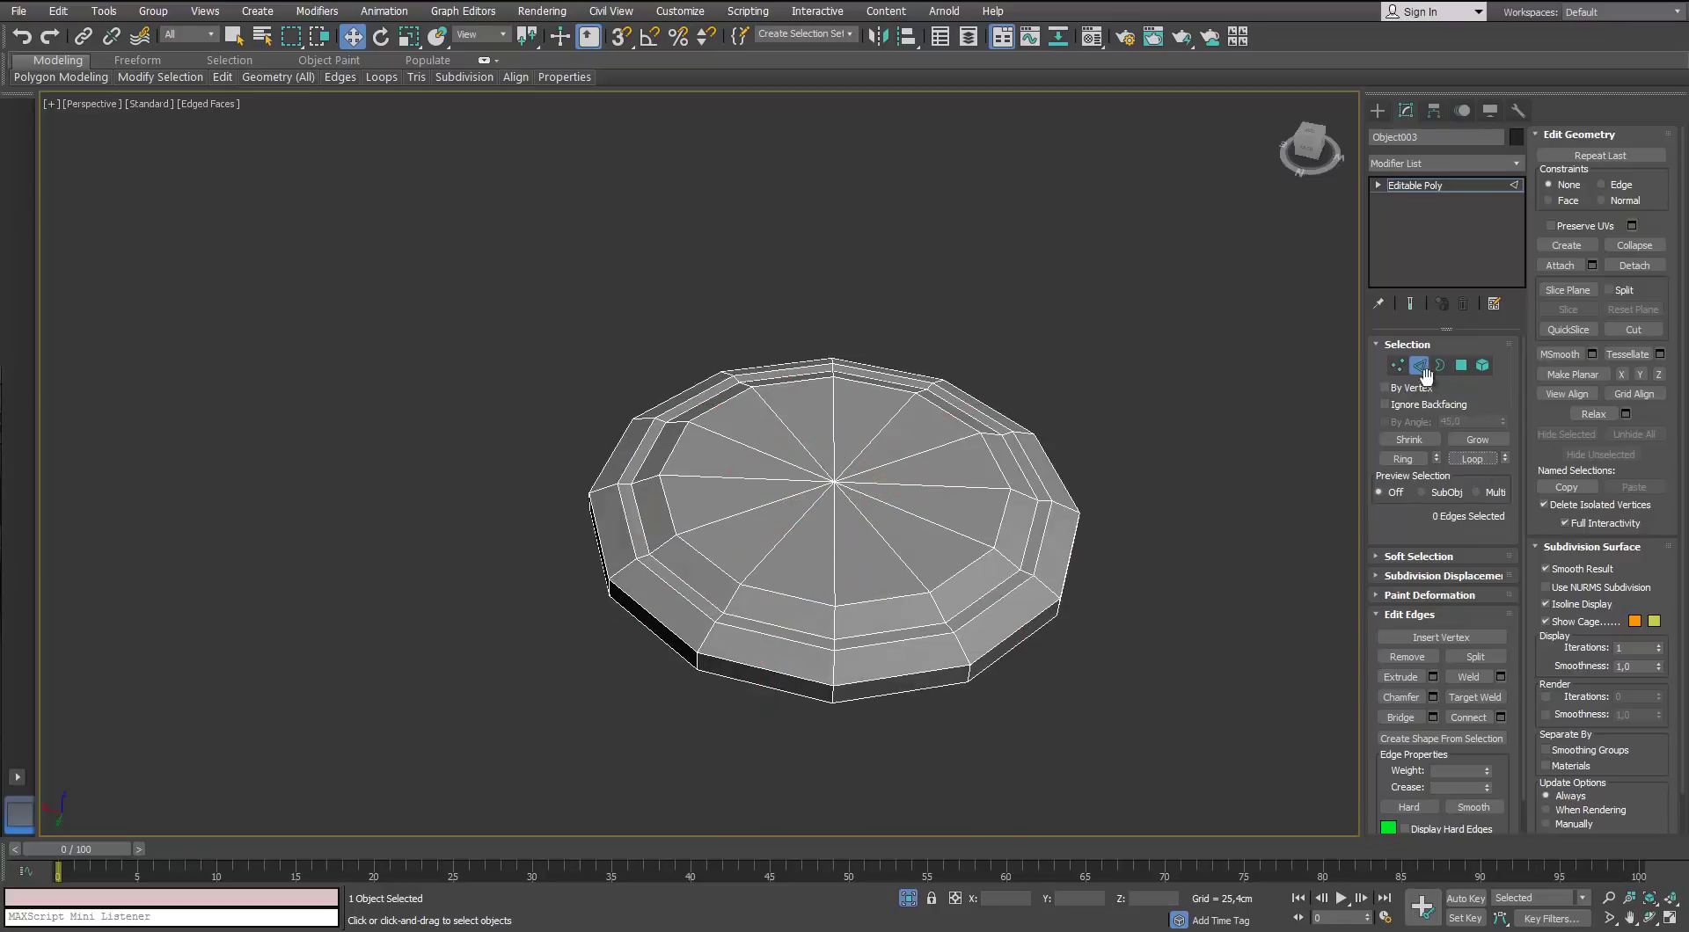
Leave edge editing on the lid and end the isolation to show the whole low-poly jar
{"action": "left_click", "coordinate": [1421, 367]}
{"action": "left_click", "coordinate": [908, 898]}
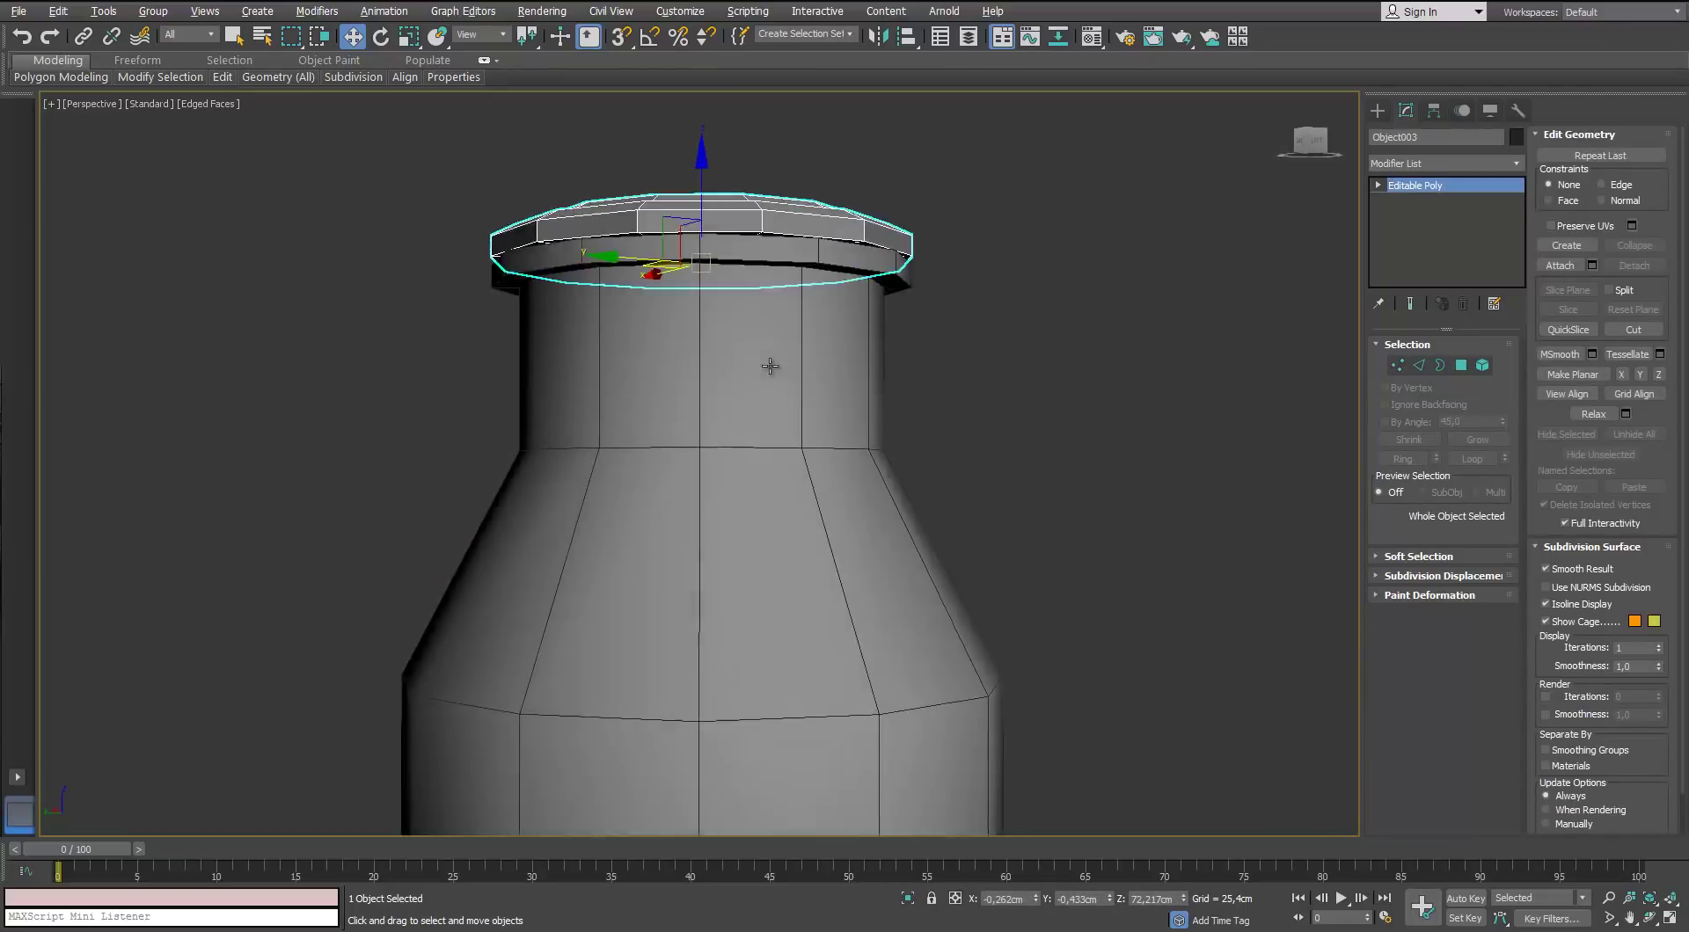
{"action": "scroll", "coordinate": [770, 366], "scroll_direction": "down", "scroll_amount": 4}
{"action": "middle_click_drag", "start_coordinate": [739, 497], "coordinate": [787, 463], "text": "alt"}
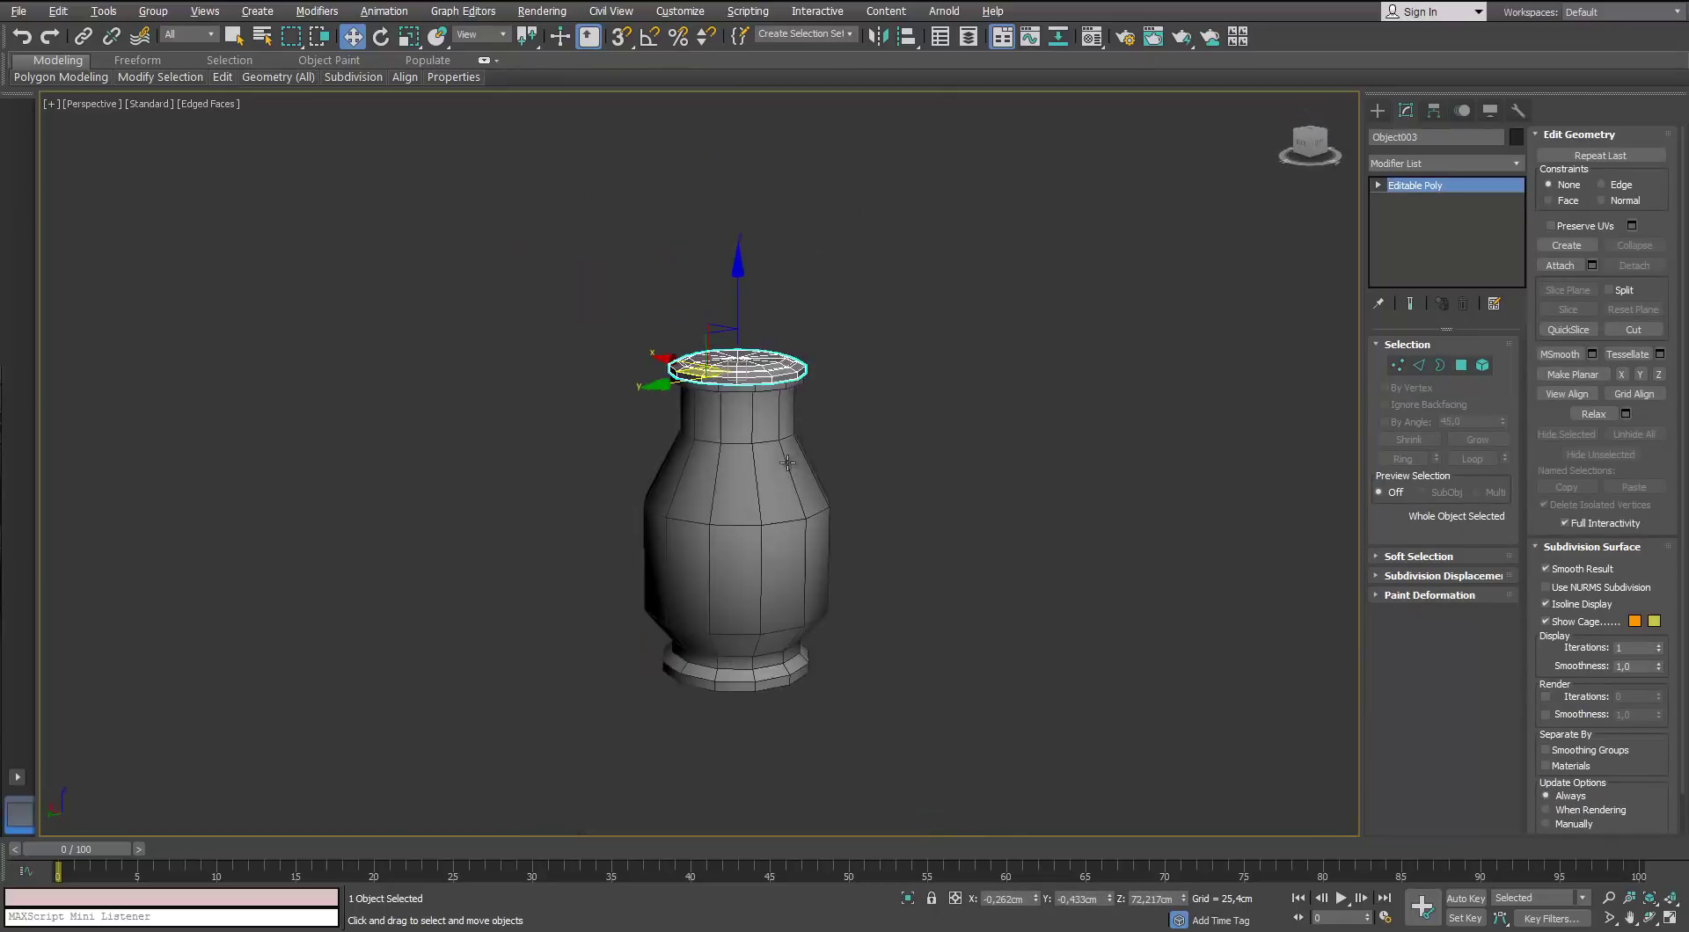
{"action": "scroll", "coordinate": [782, 450], "scroll_direction": "up", "scroll_amount": 2}
{"action": "middle_click_drag", "start_coordinate": [898, 716], "coordinate": [939, 570]}
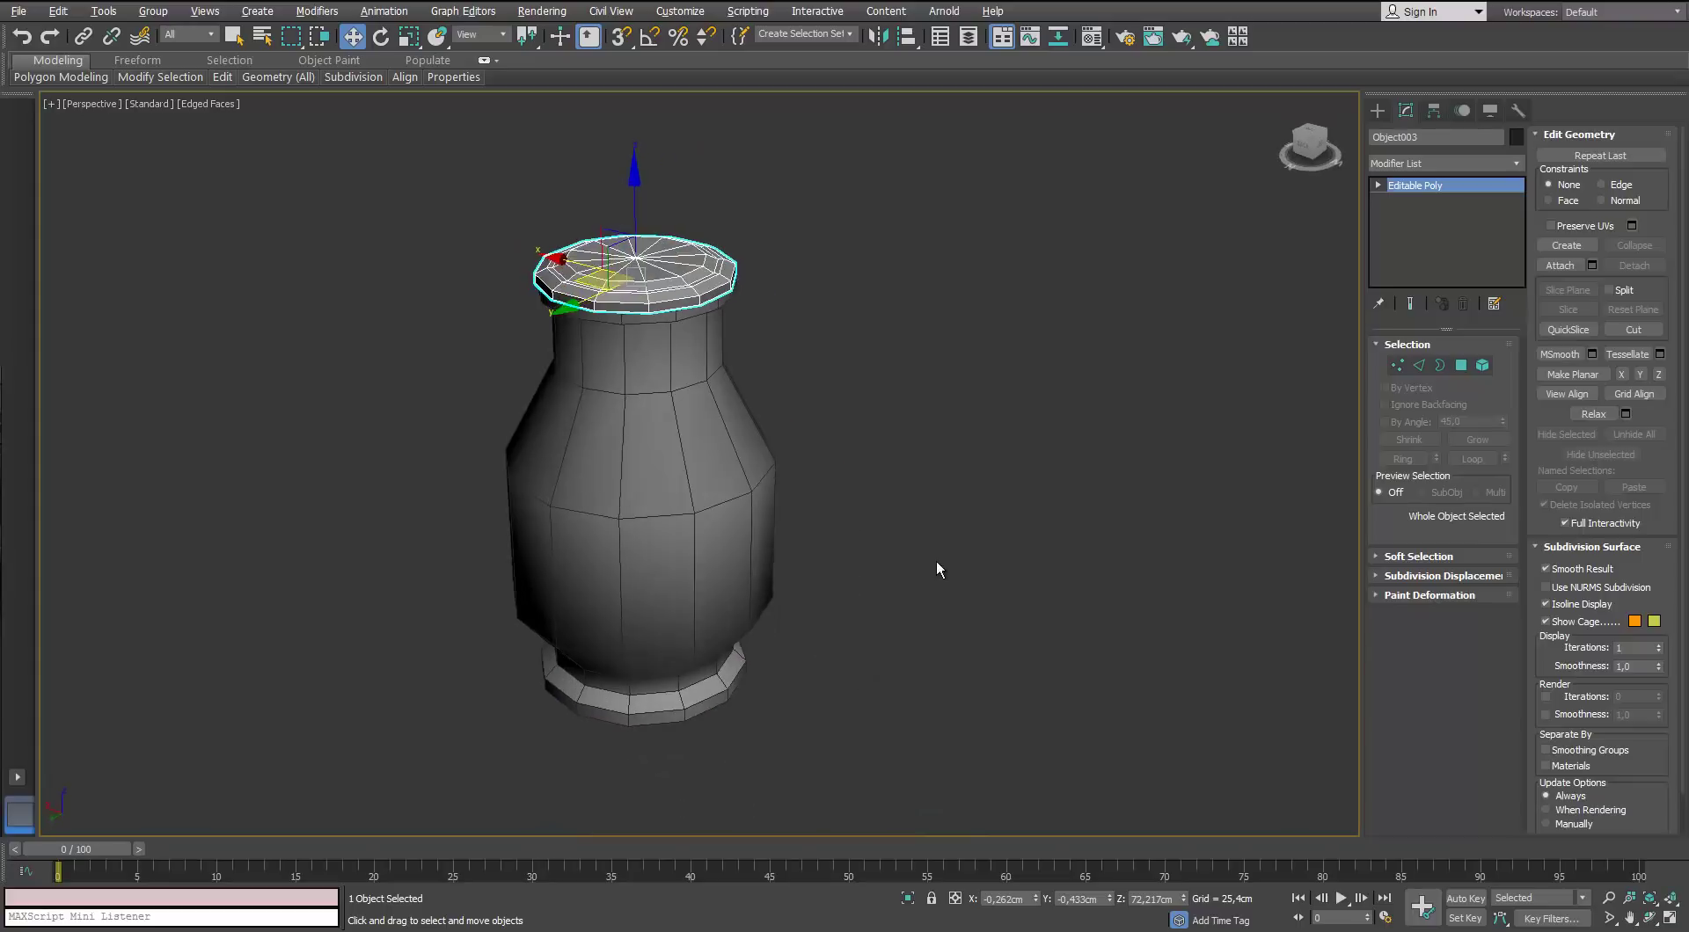
Apply an Unwrap UVW modifier to the lid and open its UV editor beside the jar
{"action": "left_click", "coordinate": [939, 570]}
{"action": "left_click", "coordinate": [662, 279]}
{"action": "middle_click_drag", "start_coordinate": [1082, 283], "coordinate": [717, 330]}
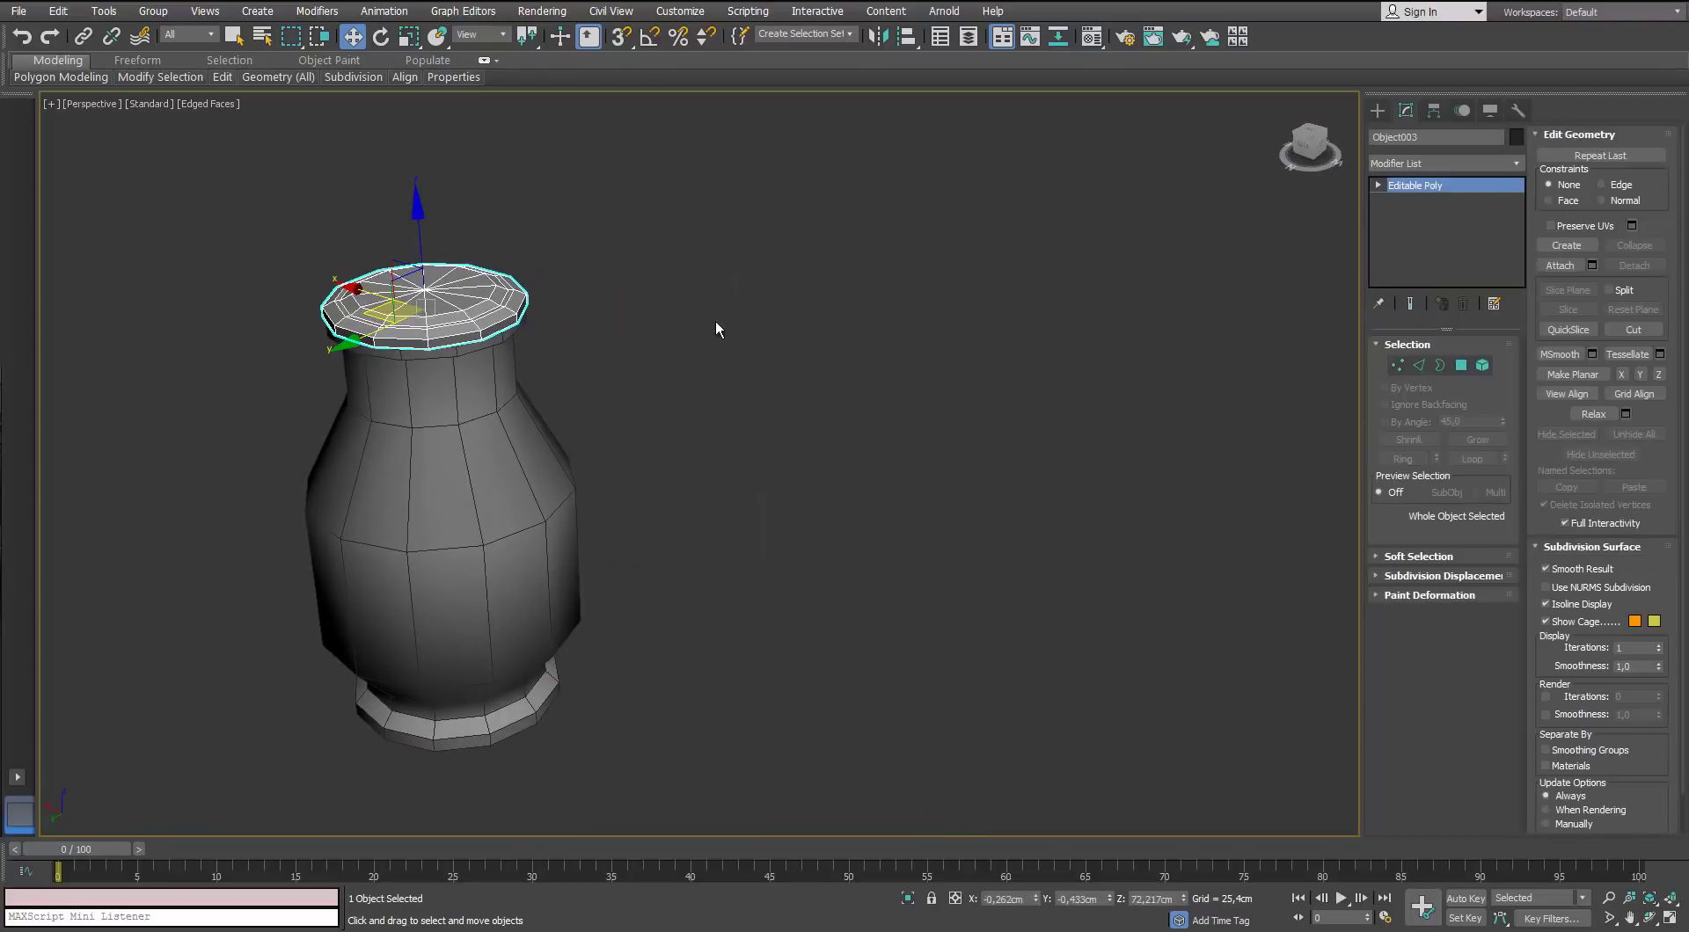
{"action": "left_click", "coordinate": [1514, 164]}
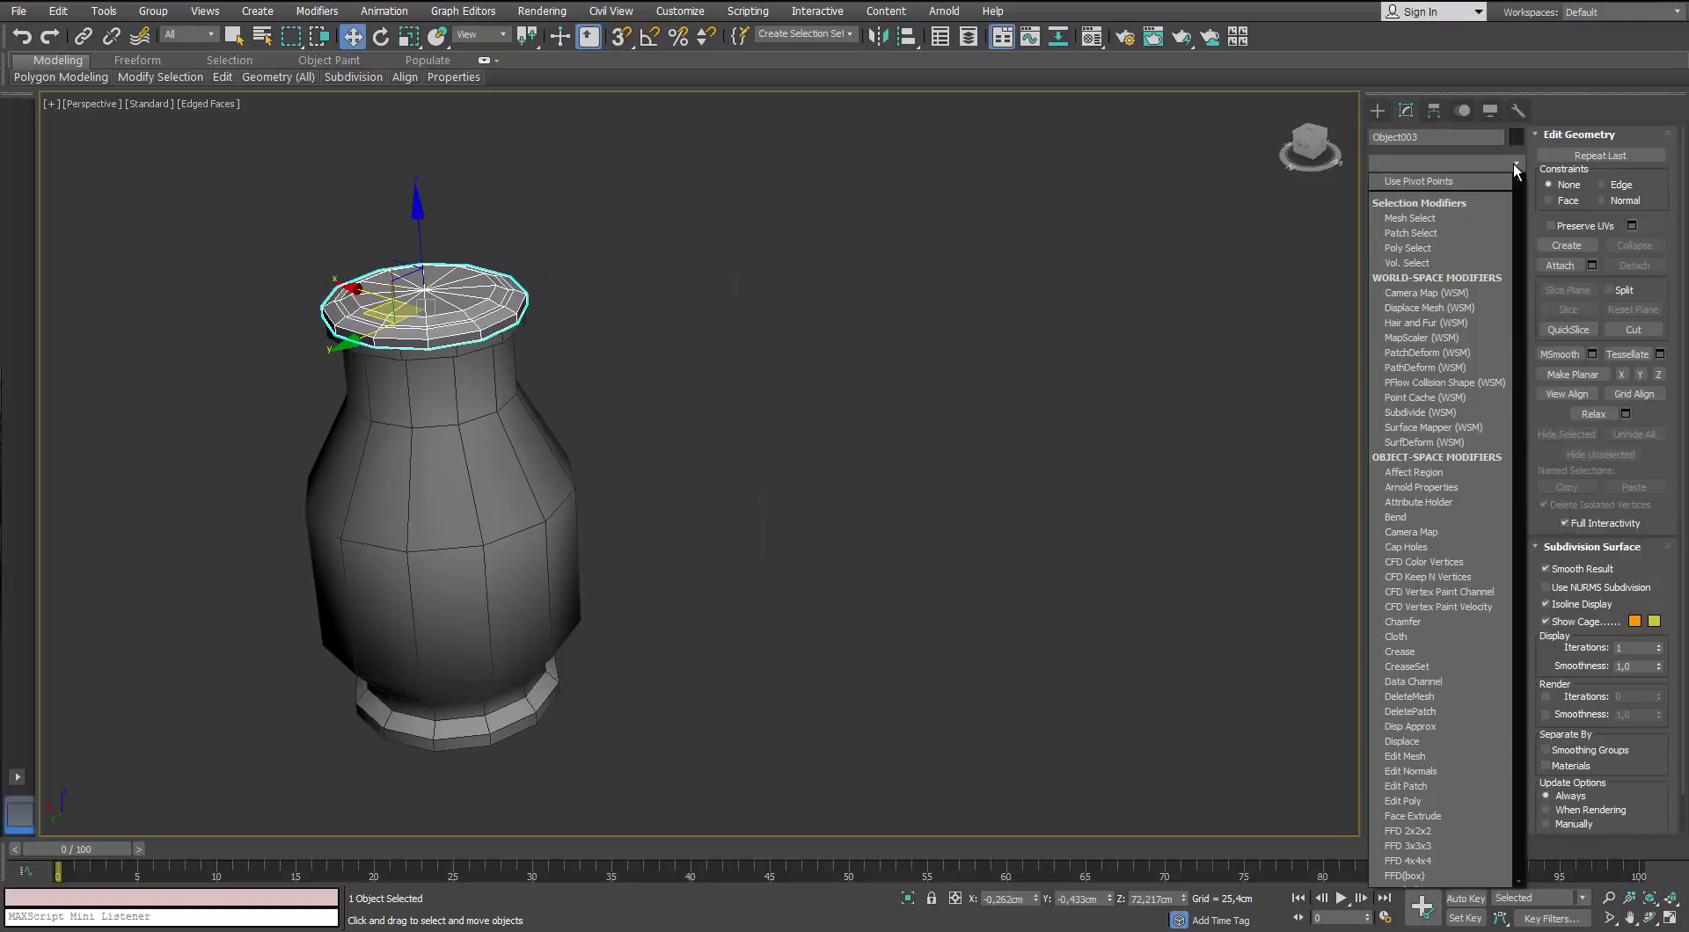
{"action": "key", "text": "u"}
{"action": "key", "text": "Return"}
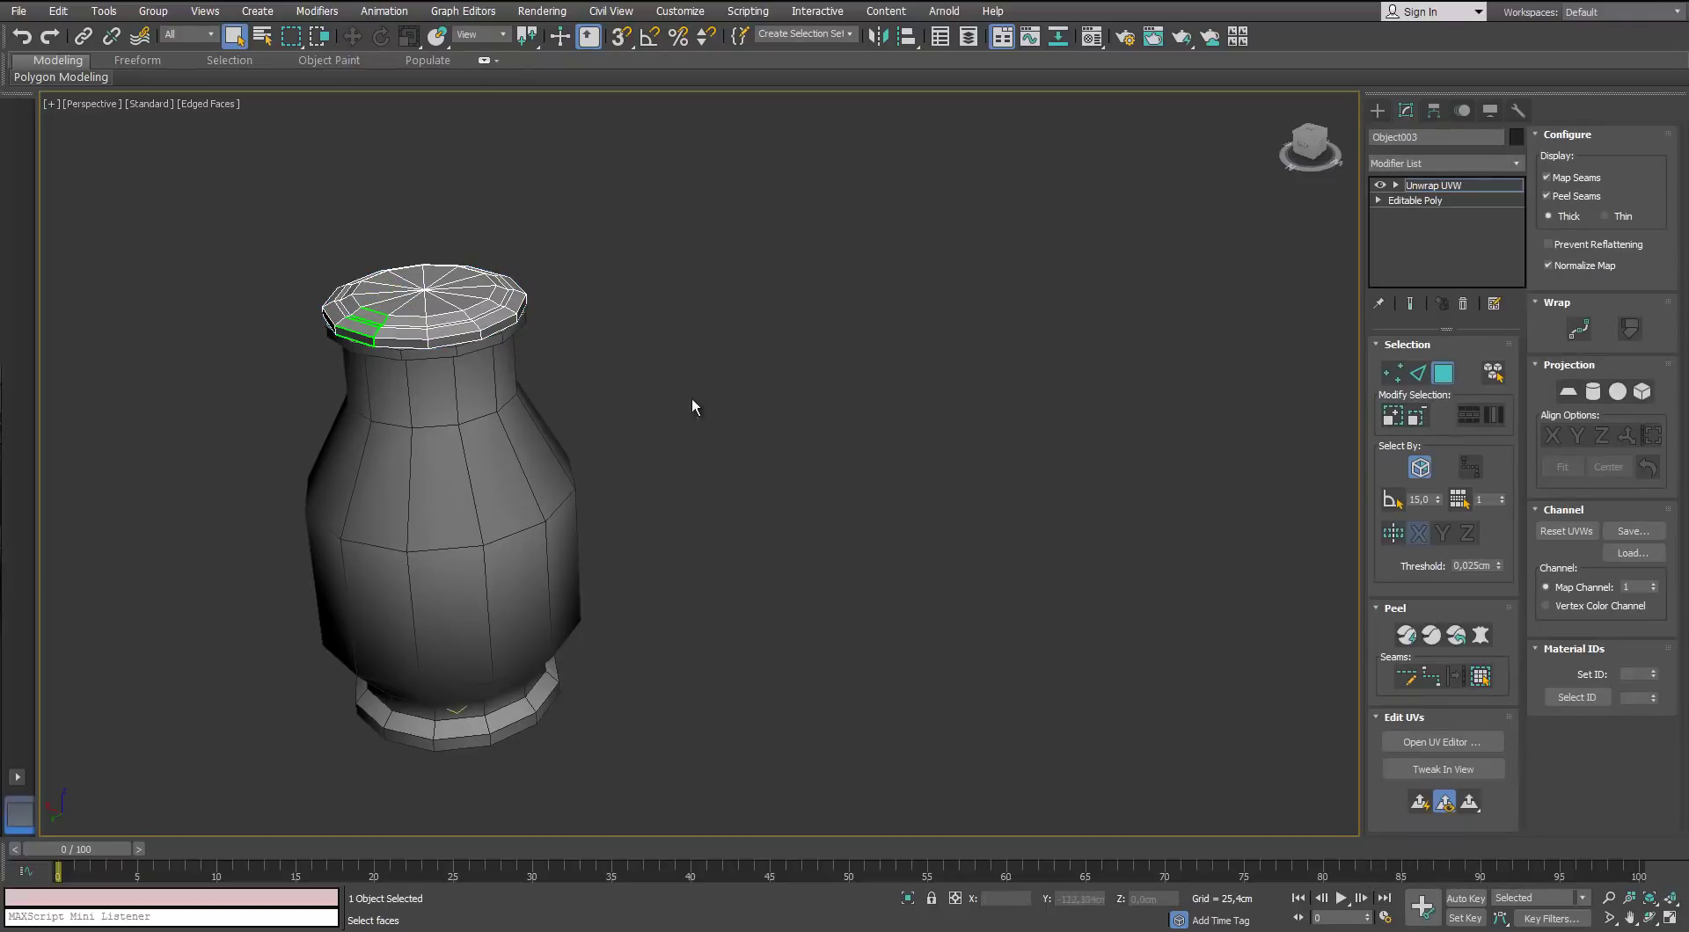
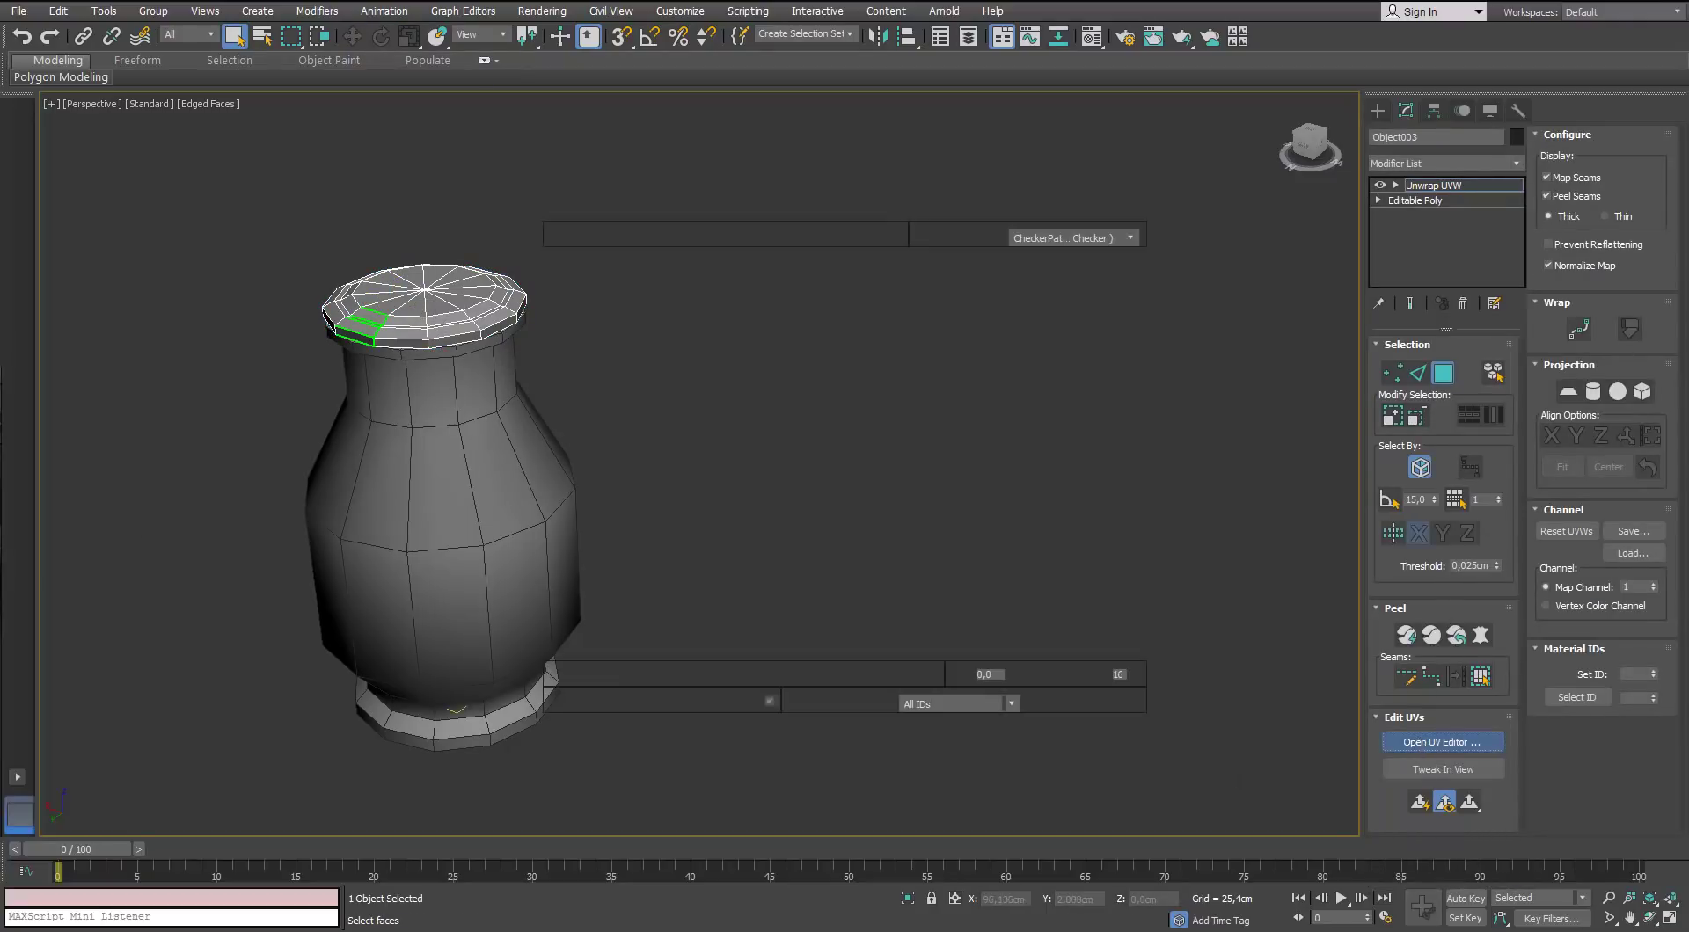
{"action": "middle_click_drag", "start_coordinate": [616, 440], "coordinate": [600, 421]}
{"action": "left_click_drag", "start_coordinate": [967, 187], "coordinate": [977, 144]}
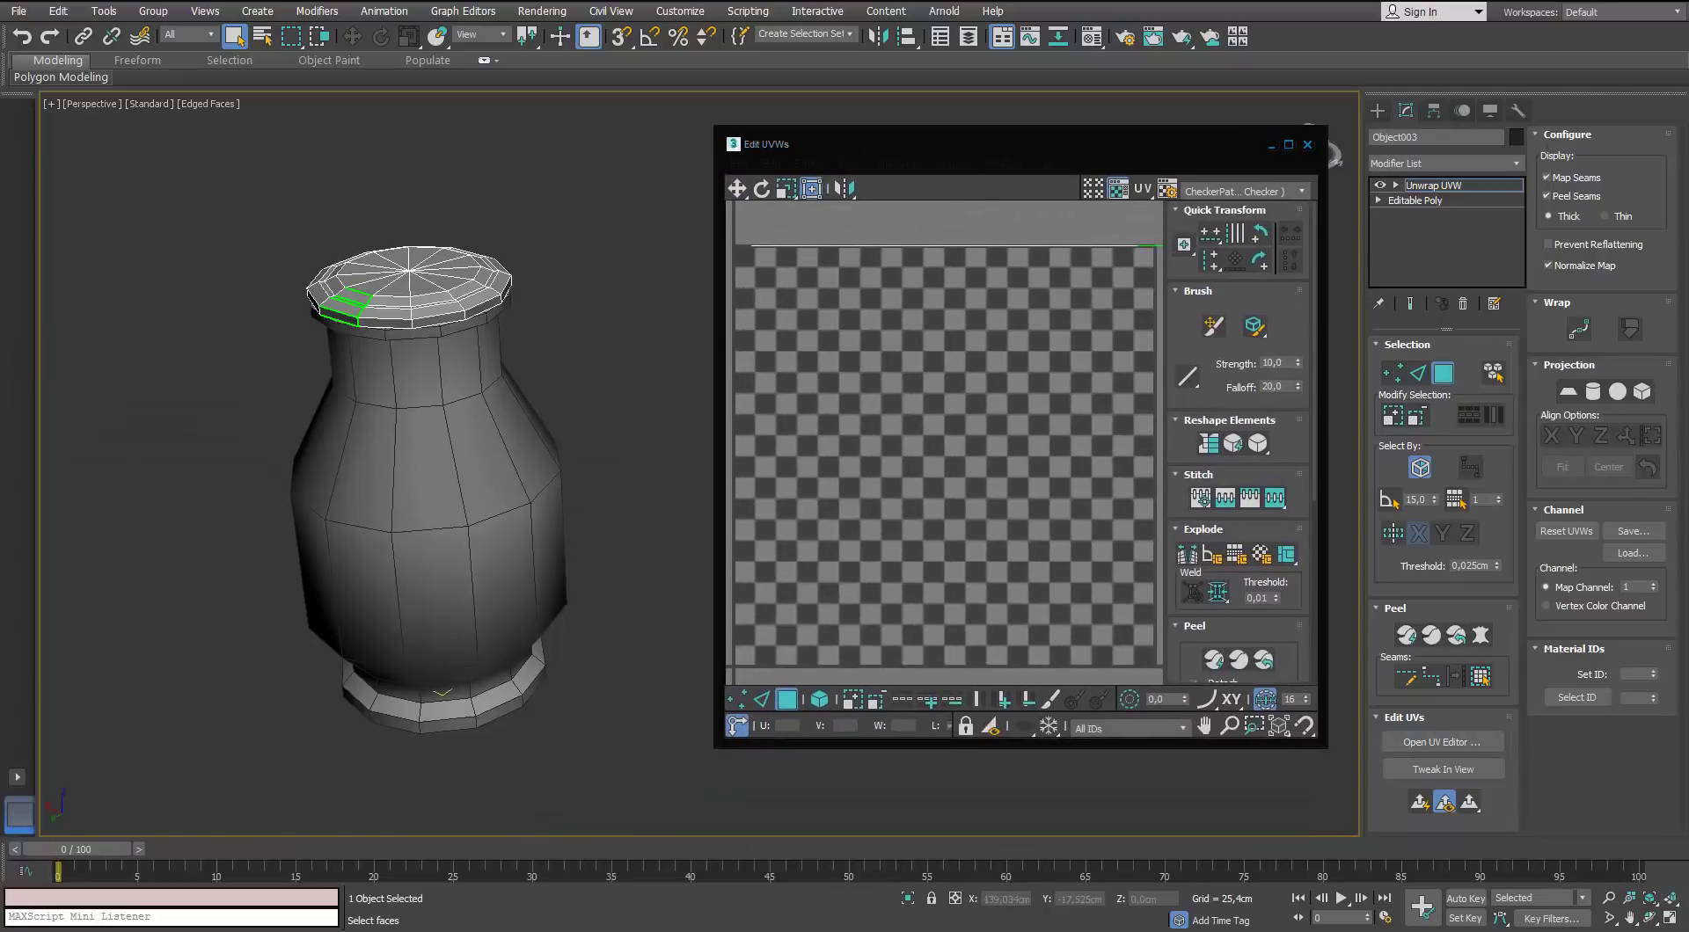
{"action": "middle_click_drag", "start_coordinate": [415, 478], "coordinate": [398, 483]}
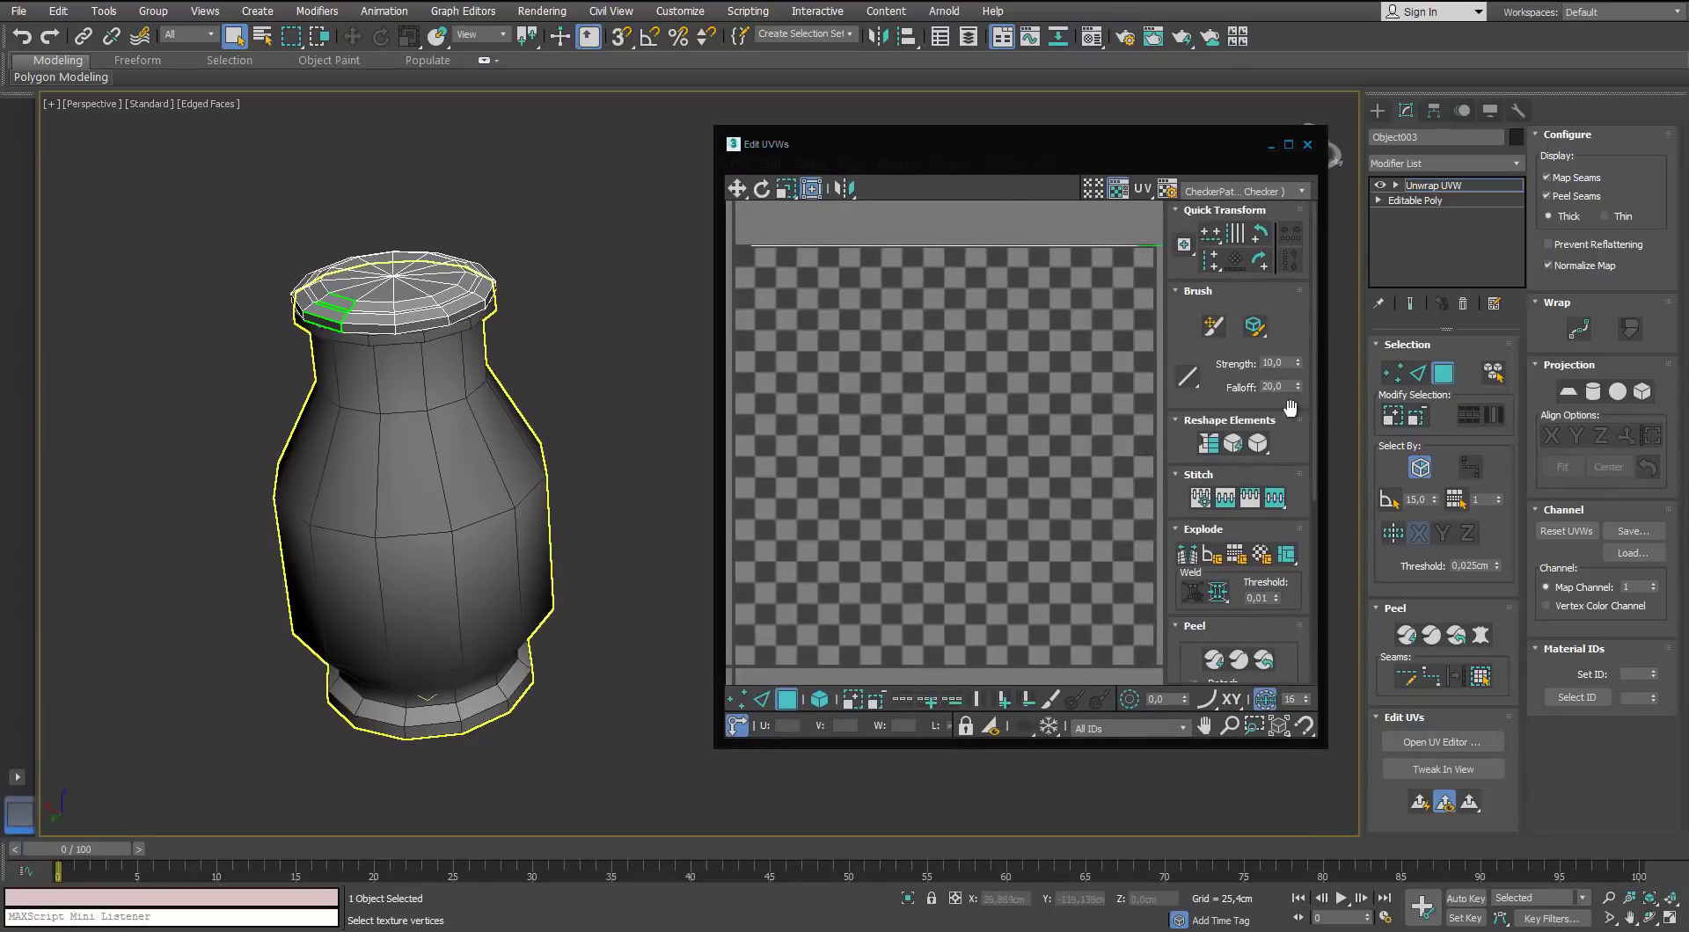
Pick a polygon on the lid's top and expand the selection to all of the lid's faces
{"action": "left_click", "coordinate": [443, 299]}
{"action": "scroll", "coordinate": [572, 338], "scroll_direction": "up", "scroll_amount": 5}
{"action": "middle_click_drag", "start_coordinate": [381, 280], "coordinate": [424, 272]}
{"action": "scroll", "coordinate": [535, 290], "scroll_direction": "up", "scroll_amount": 2}
{"action": "scroll", "coordinate": [424, 272], "scroll_direction": "down", "scroll_amount": 6}
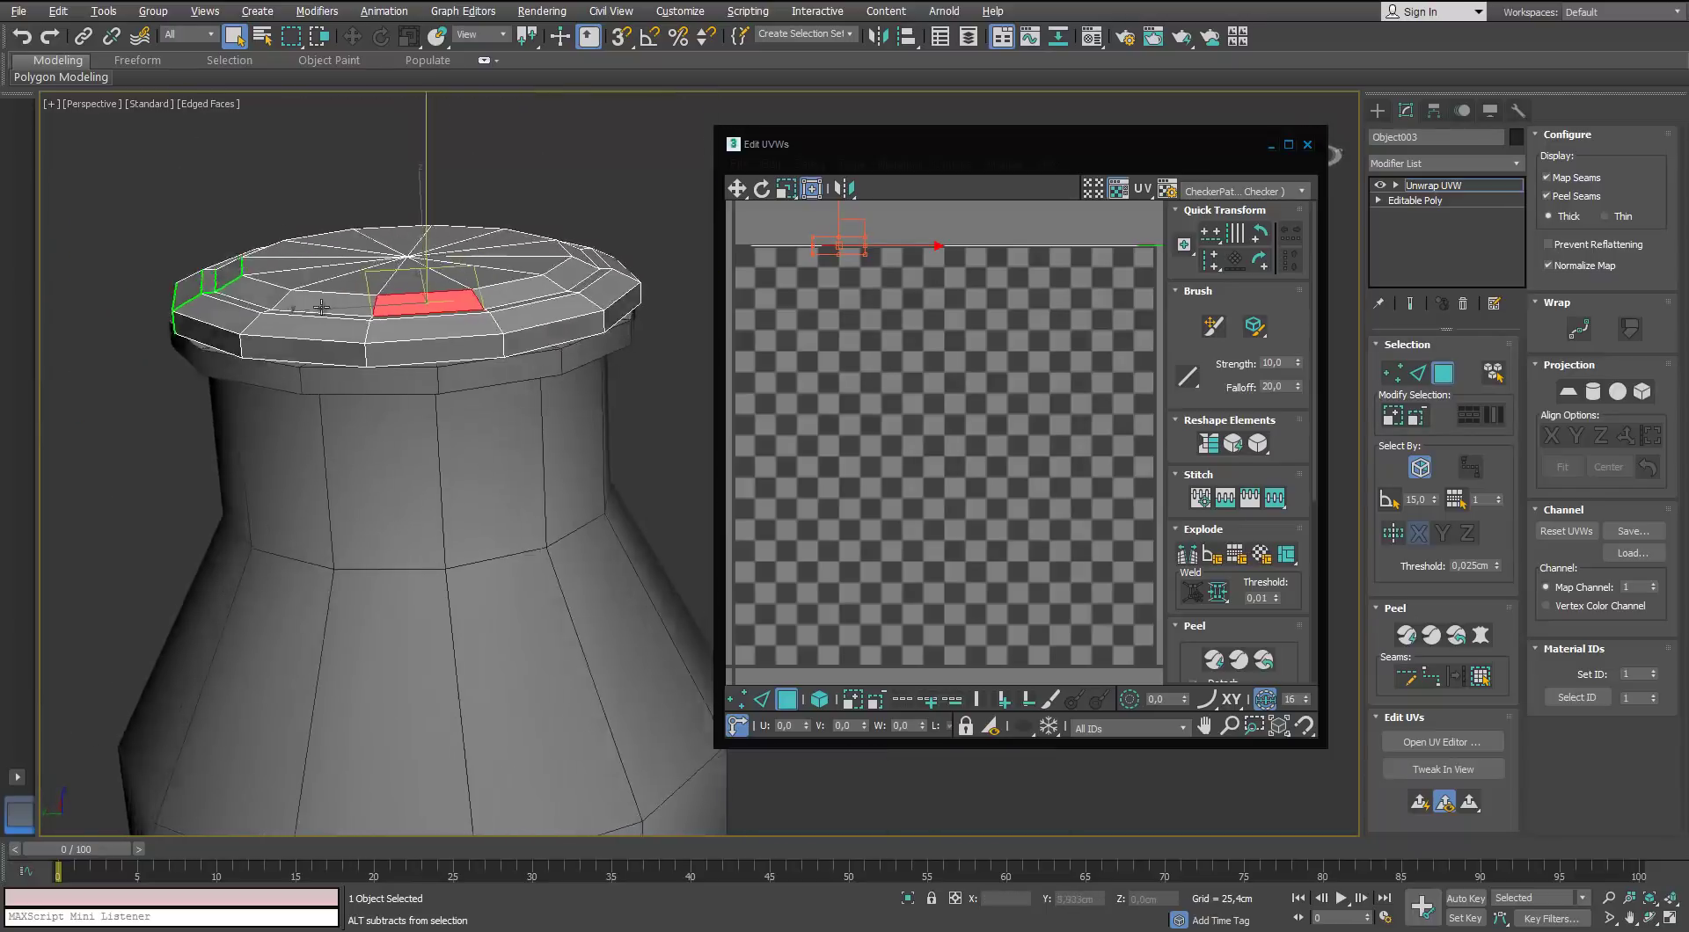
{"action": "left_click", "coordinate": [1475, 680]}
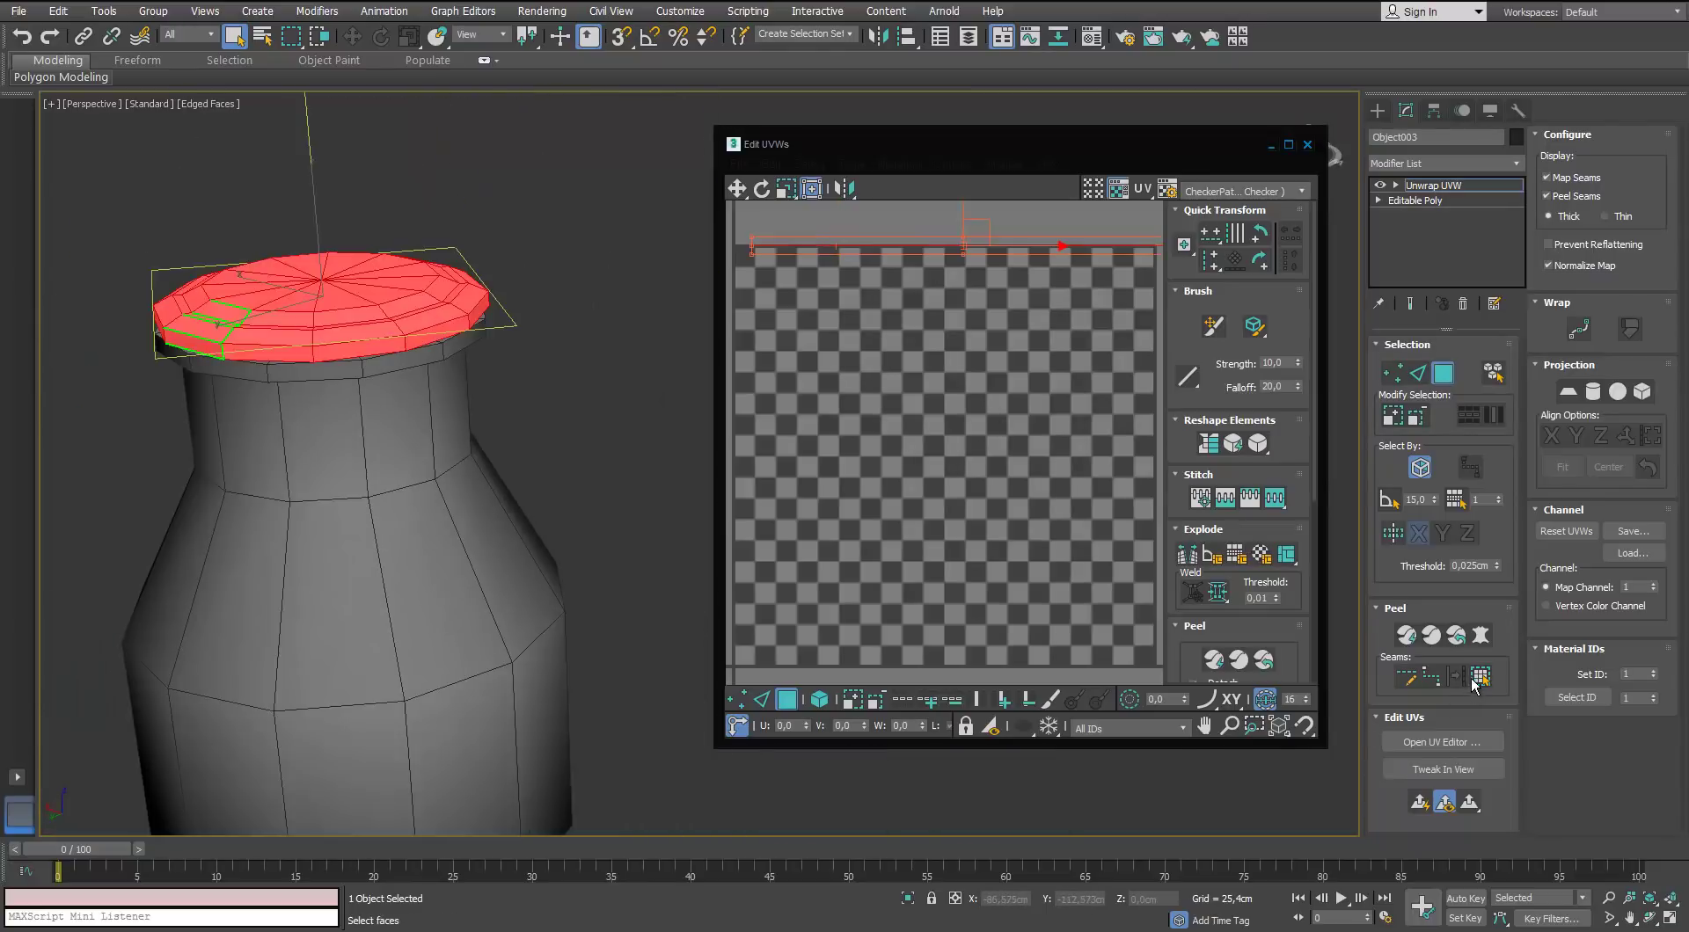
Unwrap the selected lid faces with Normal Mapping set to Box Mapping
{"action": "left_click", "coordinate": [852, 164]}
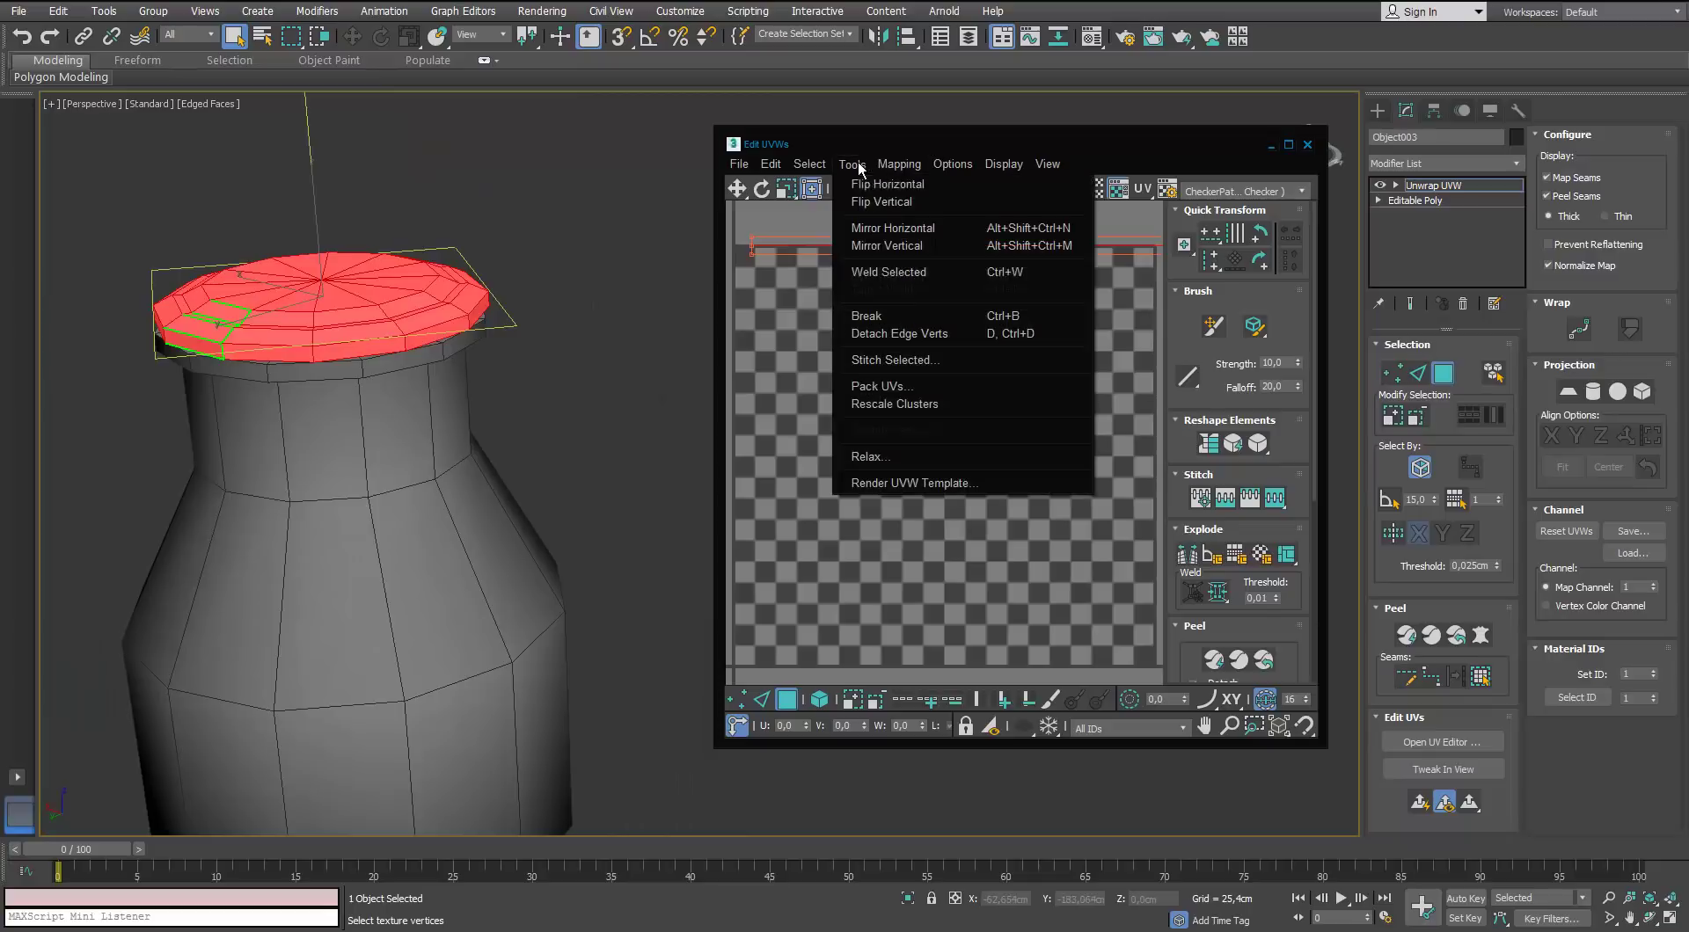
{"action": "mouse_move", "coordinate": [880, 167]}
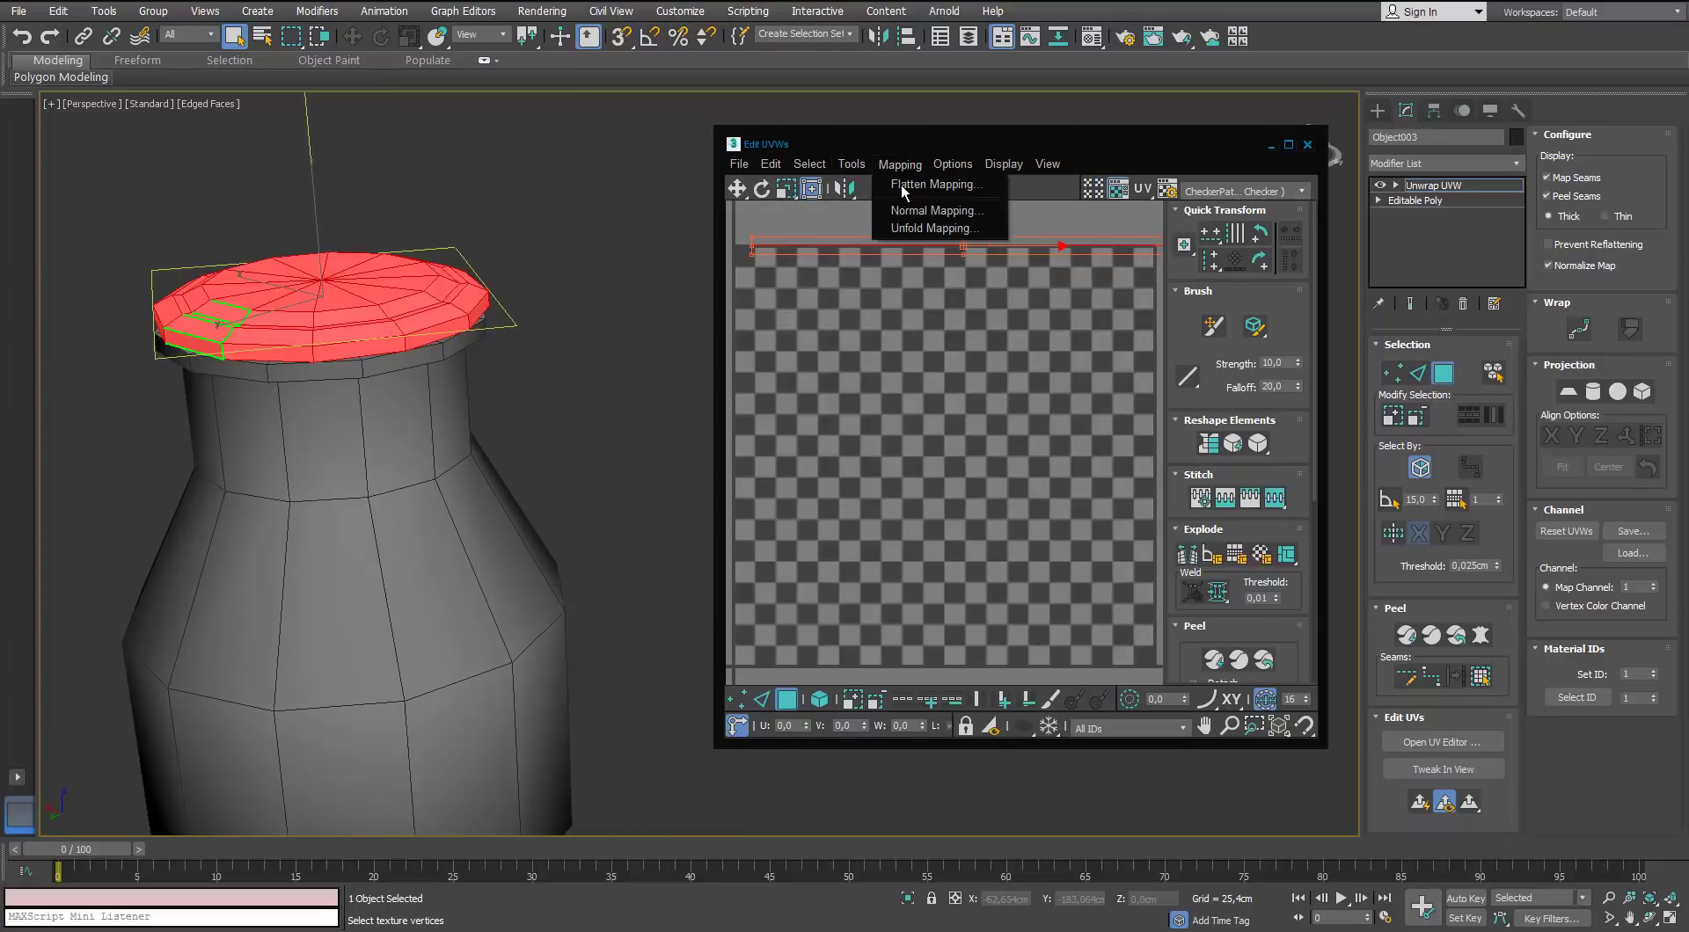
{"action": "left_click", "coordinate": [935, 210]}
{"action": "left_click", "coordinate": [202, 154]}
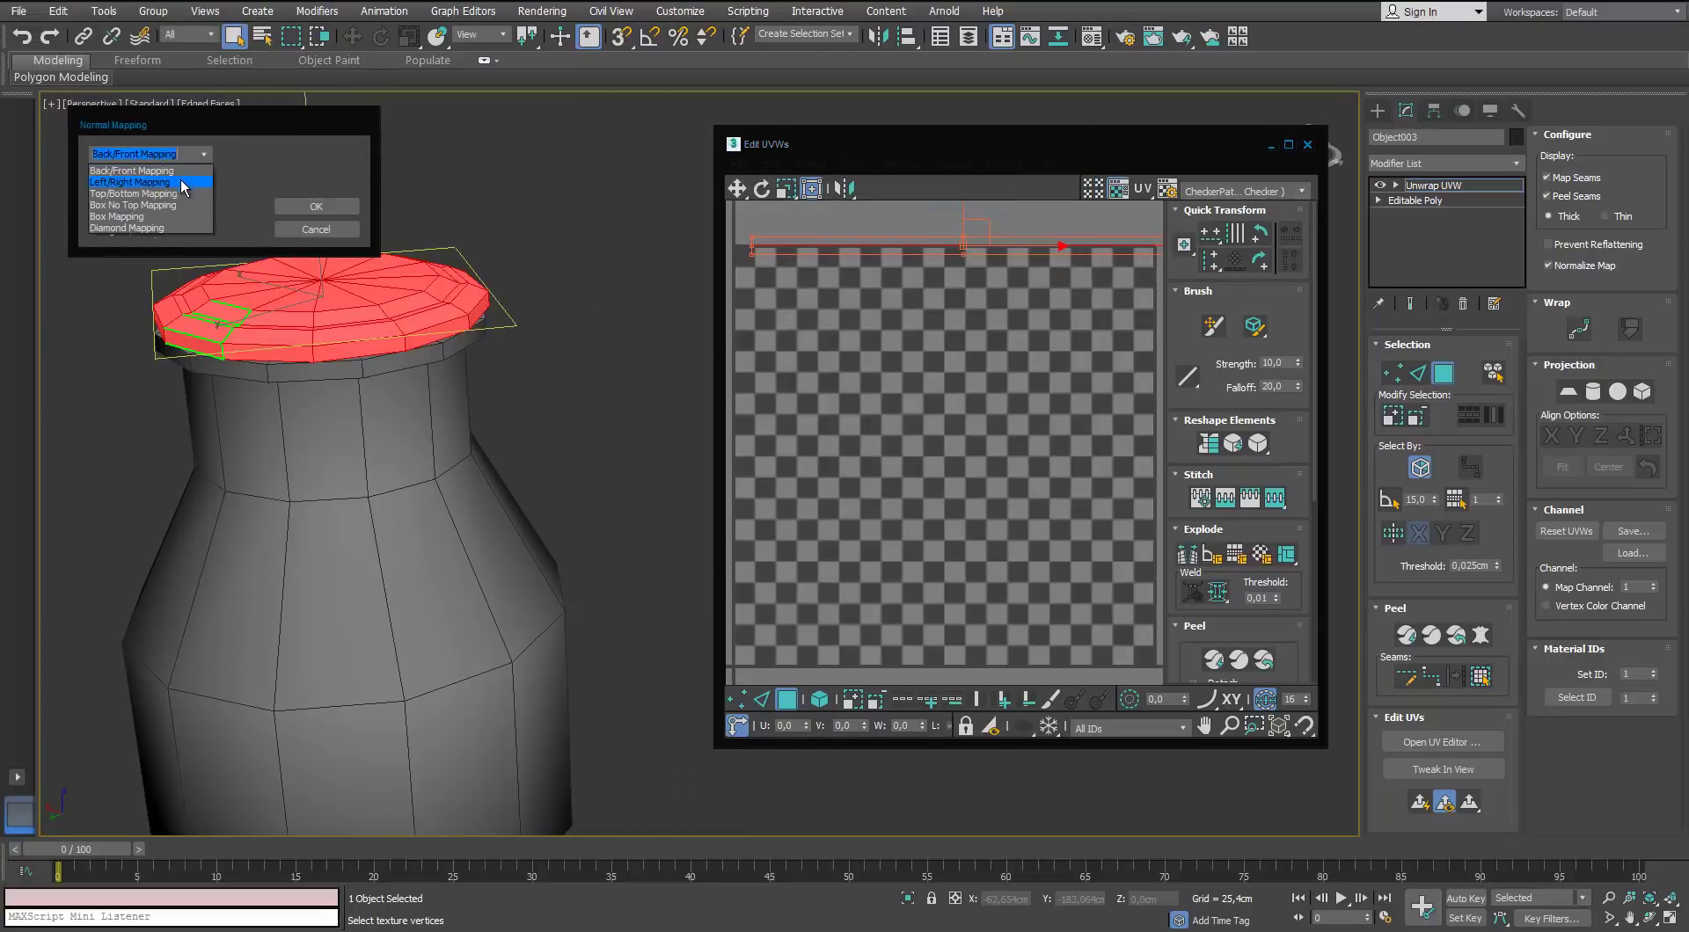
{"action": "left_click", "coordinate": [149, 205]}
{"action": "left_click", "coordinate": [203, 155]}
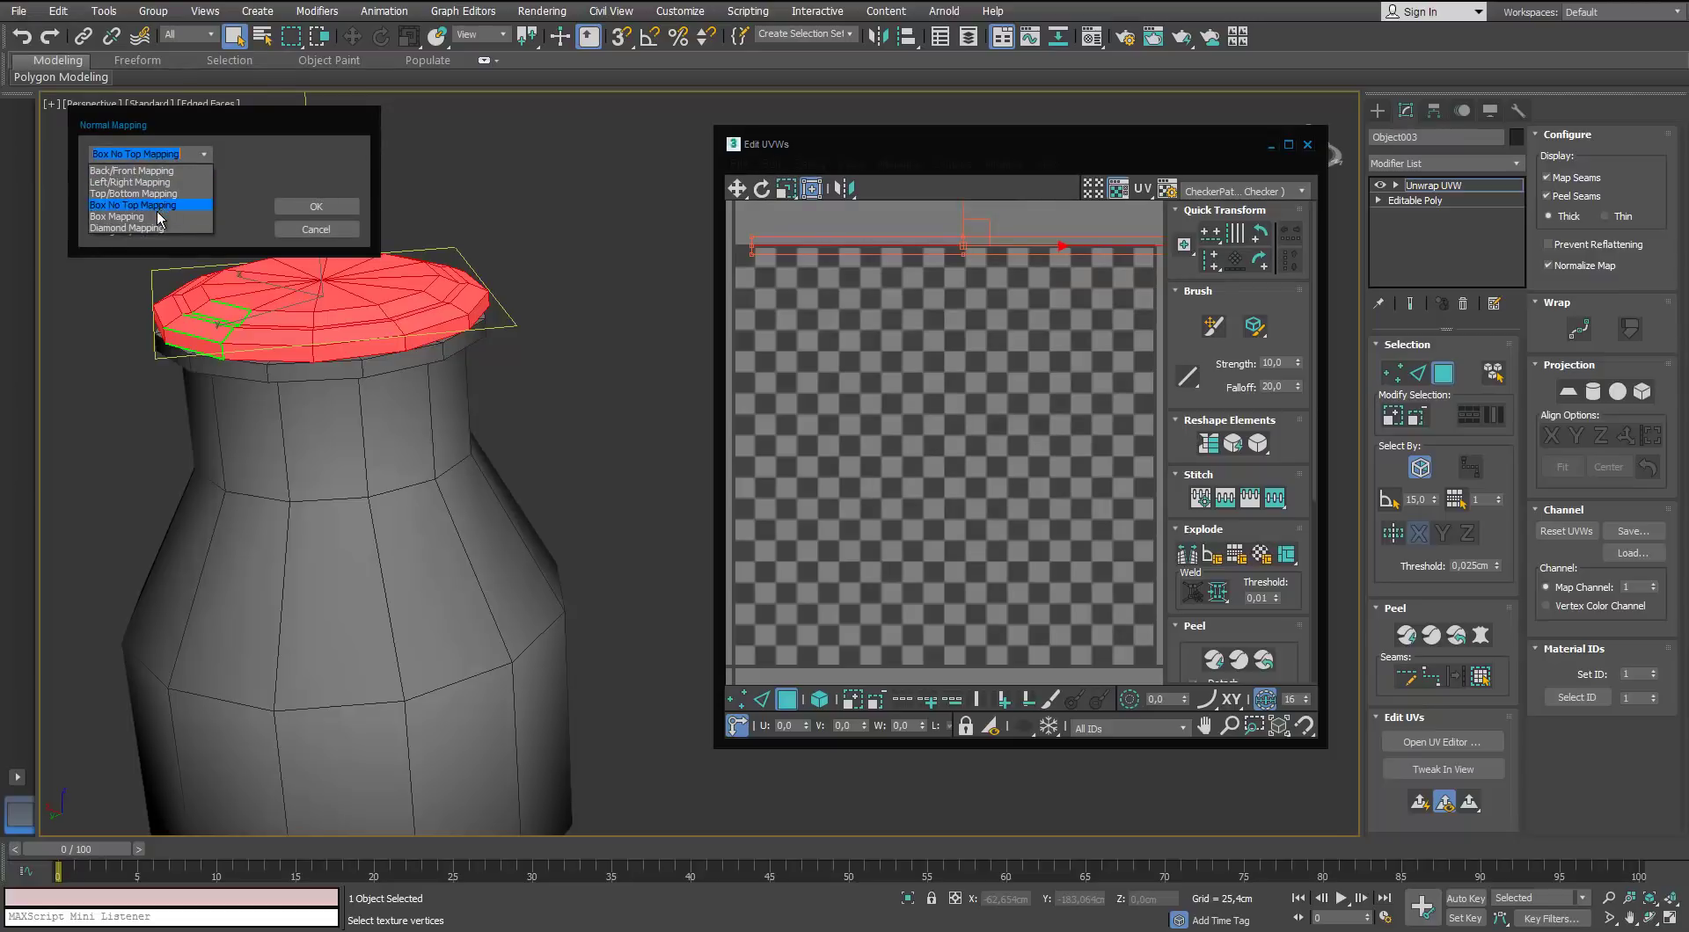
{"action": "left_click", "coordinate": [146, 211]}
{"action": "left_click", "coordinate": [317, 206]}
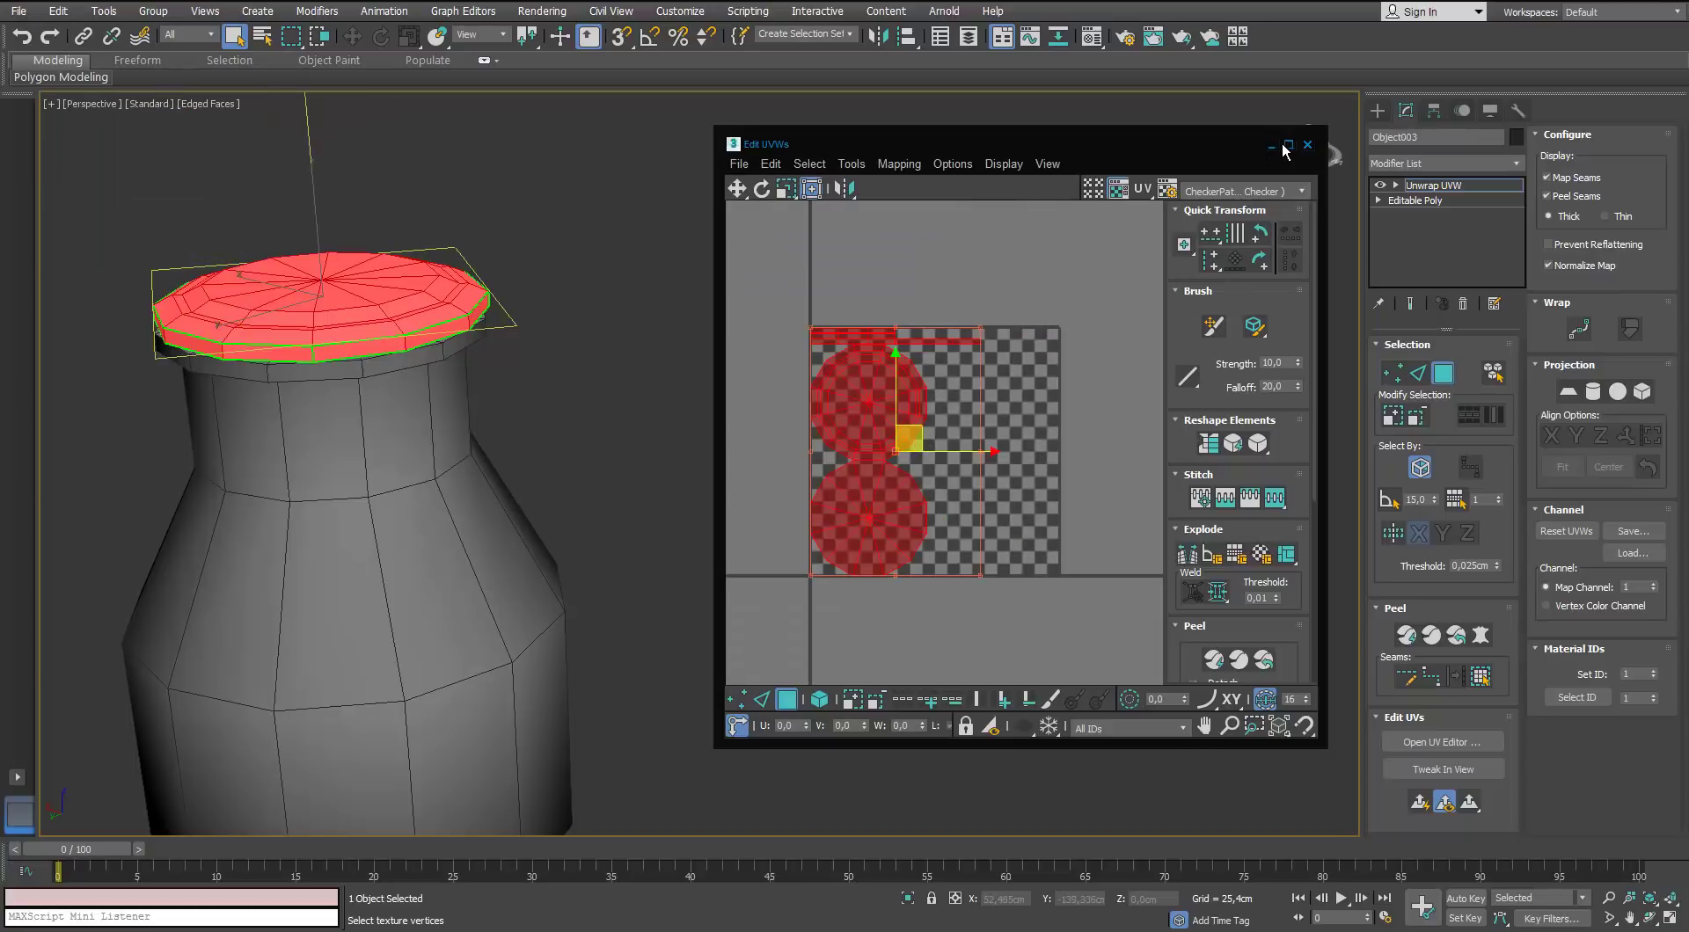
Maximize the UV editor and rearrange the lid's UV shells to fill the UV tile
{"action": "left_click", "coordinate": [1286, 146]}
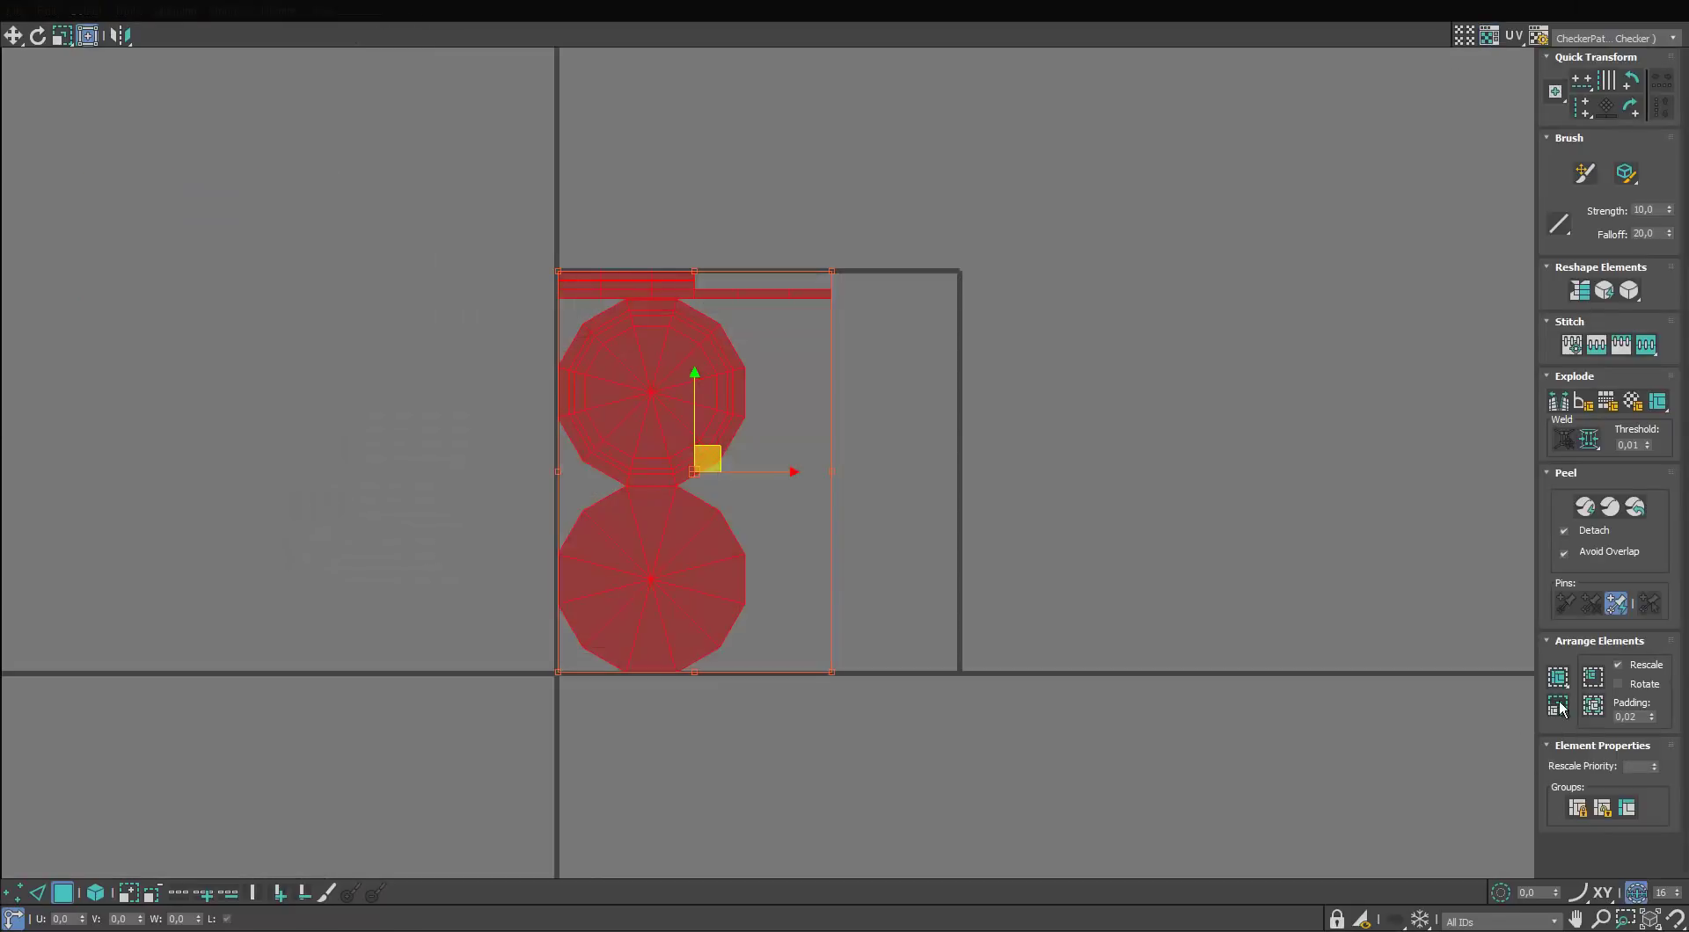
{"action": "left_click", "coordinate": [1558, 707]}
{"action": "scroll", "coordinate": [792, 343], "scroll_direction": "up", "scroll_amount": 5}
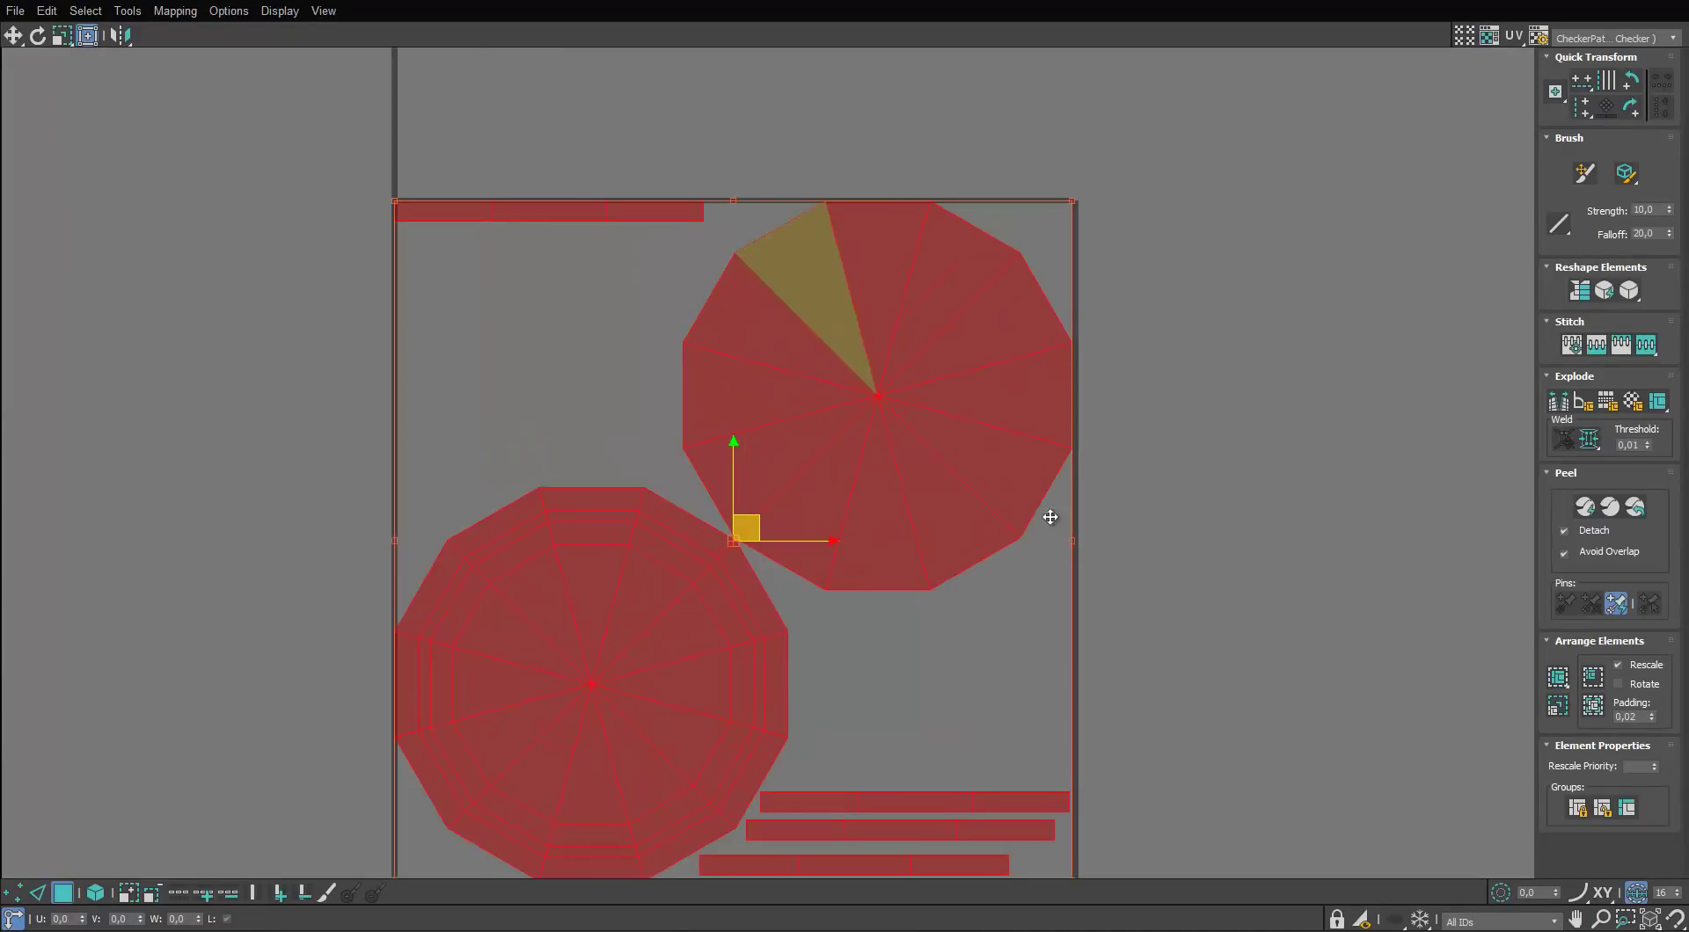
{"action": "middle_click_drag", "start_coordinate": [1050, 518], "coordinate": [1030, 381]}
{"action": "middle_click_drag", "start_coordinate": [1110, 495], "coordinate": [1073, 368]}
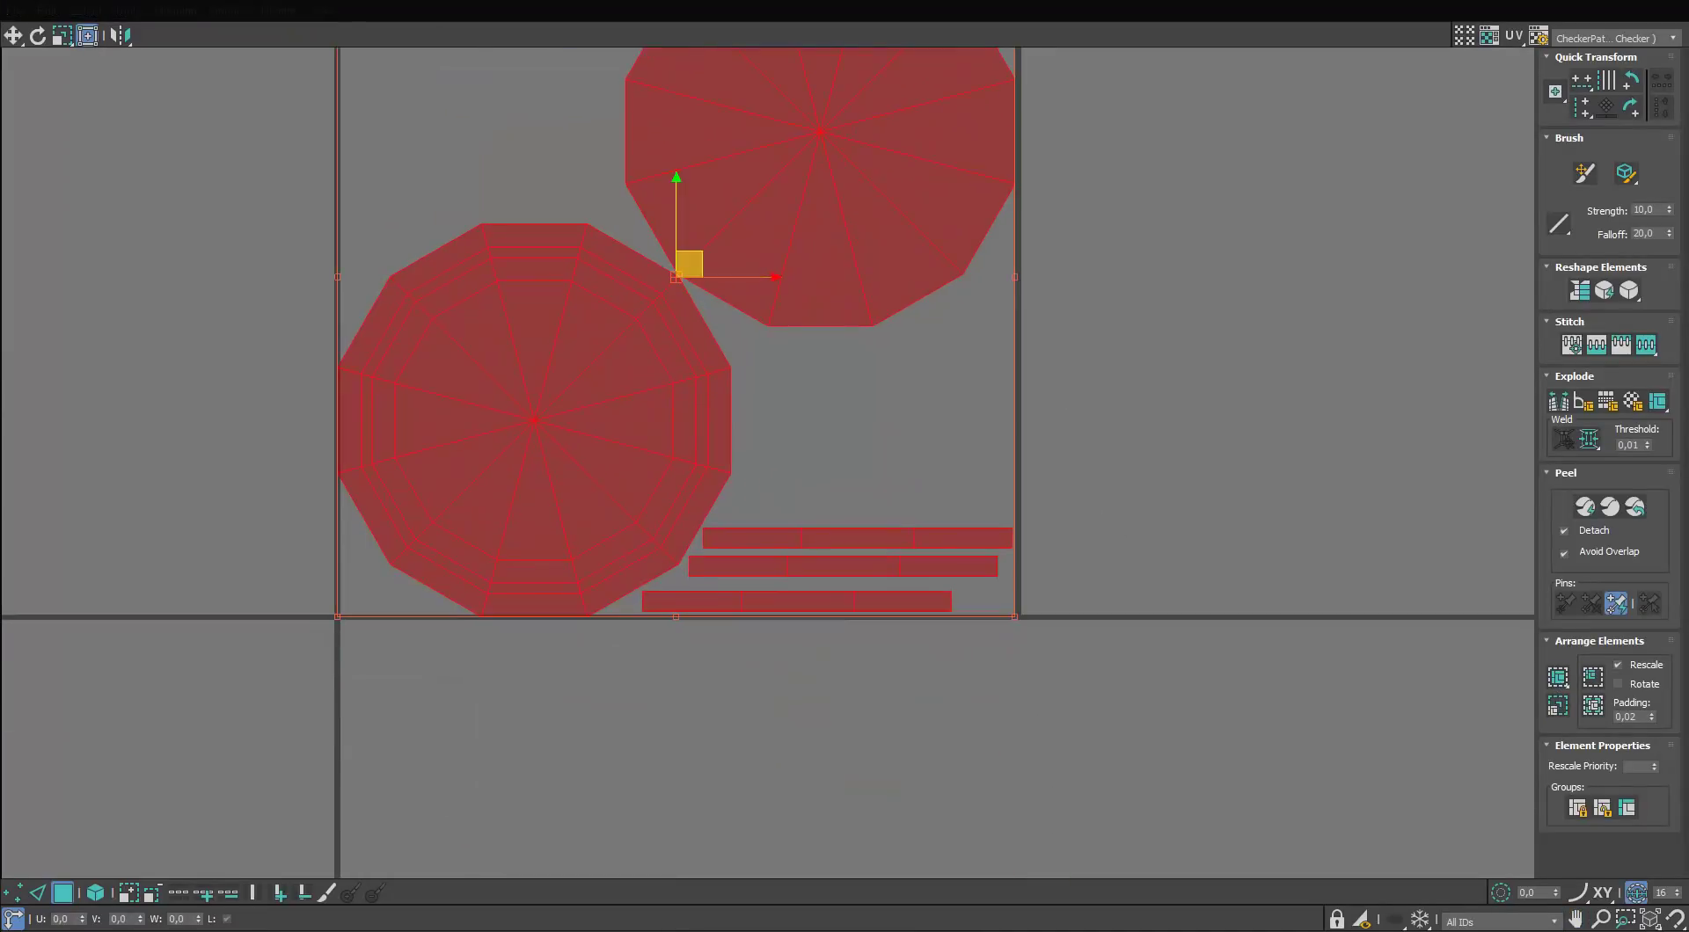
{"action": "mouse_move", "coordinate": [873, 509]}
{"action": "middle_mouse_down"}
{"action": "mouse_move", "coordinate": [869, 452]}
{"action": "mouse_move", "coordinate": [887, 506]}
{"action": "middle_mouse_up"}
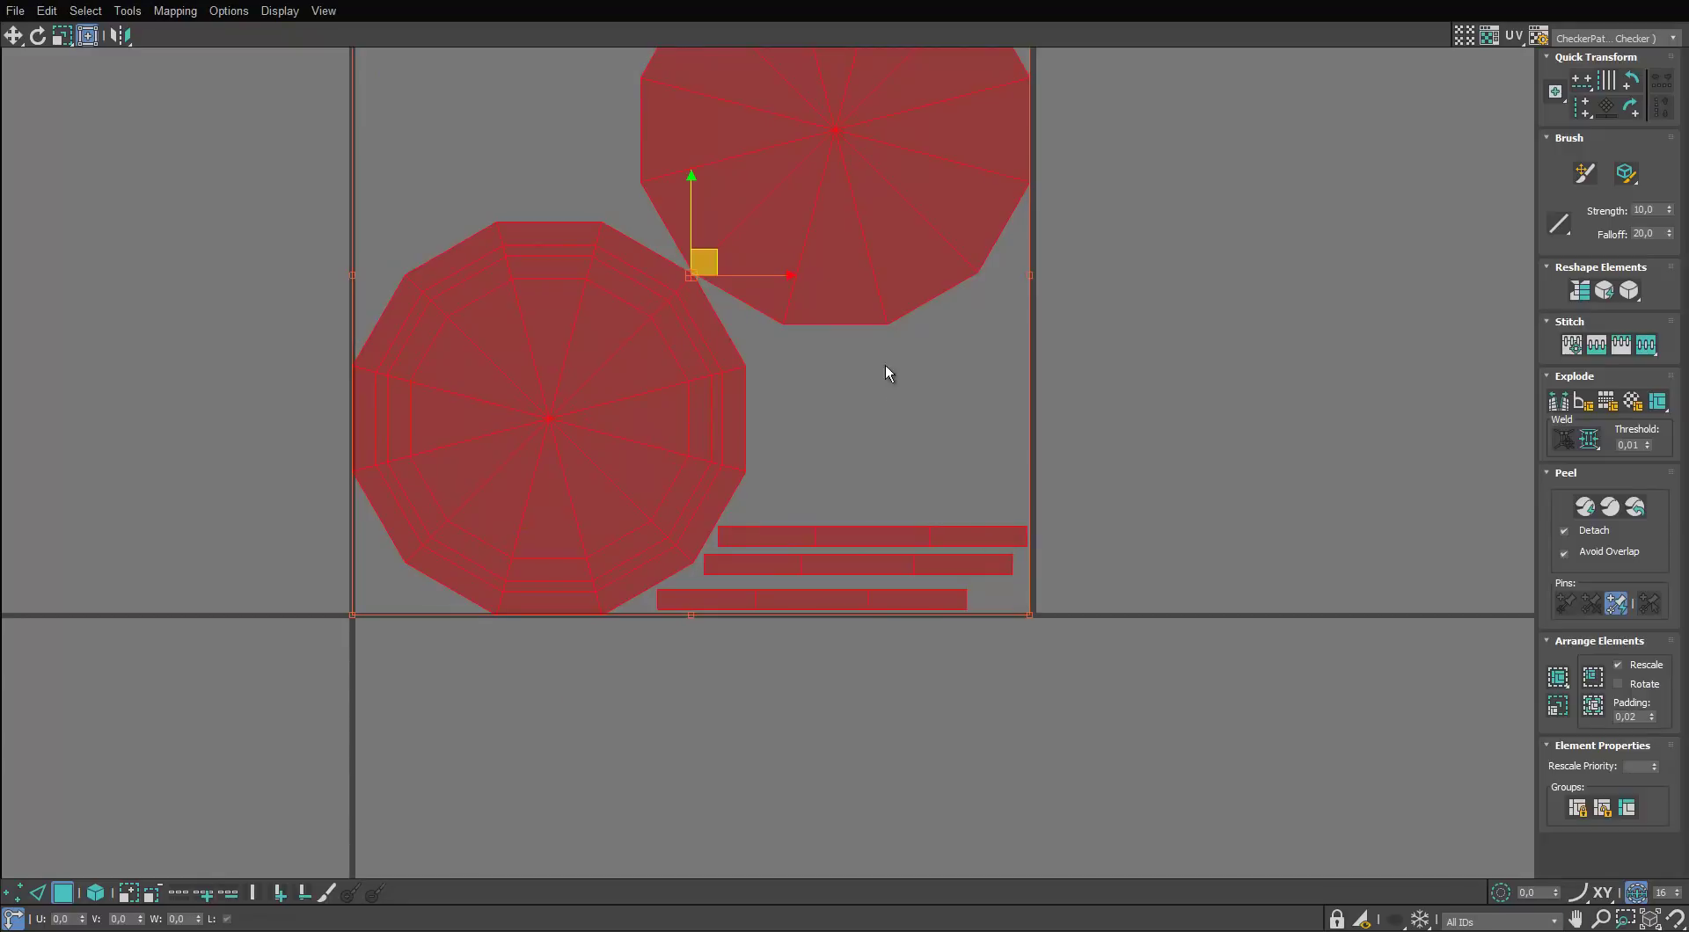
Switch to UV edge selection and stitch a matching rim strip onto the outer end of the uppermost of the three lower strips
{"action": "scroll", "coordinate": [920, 558], "scroll_direction": "down", "scroll_amount": 3}
{"action": "scroll", "coordinate": [920, 558], "scroll_direction": "up", "scroll_amount": 1}
{"action": "key", "text": "2"}
{"action": "scroll", "coordinate": [963, 541], "scroll_direction": "up", "scroll_amount": 2}
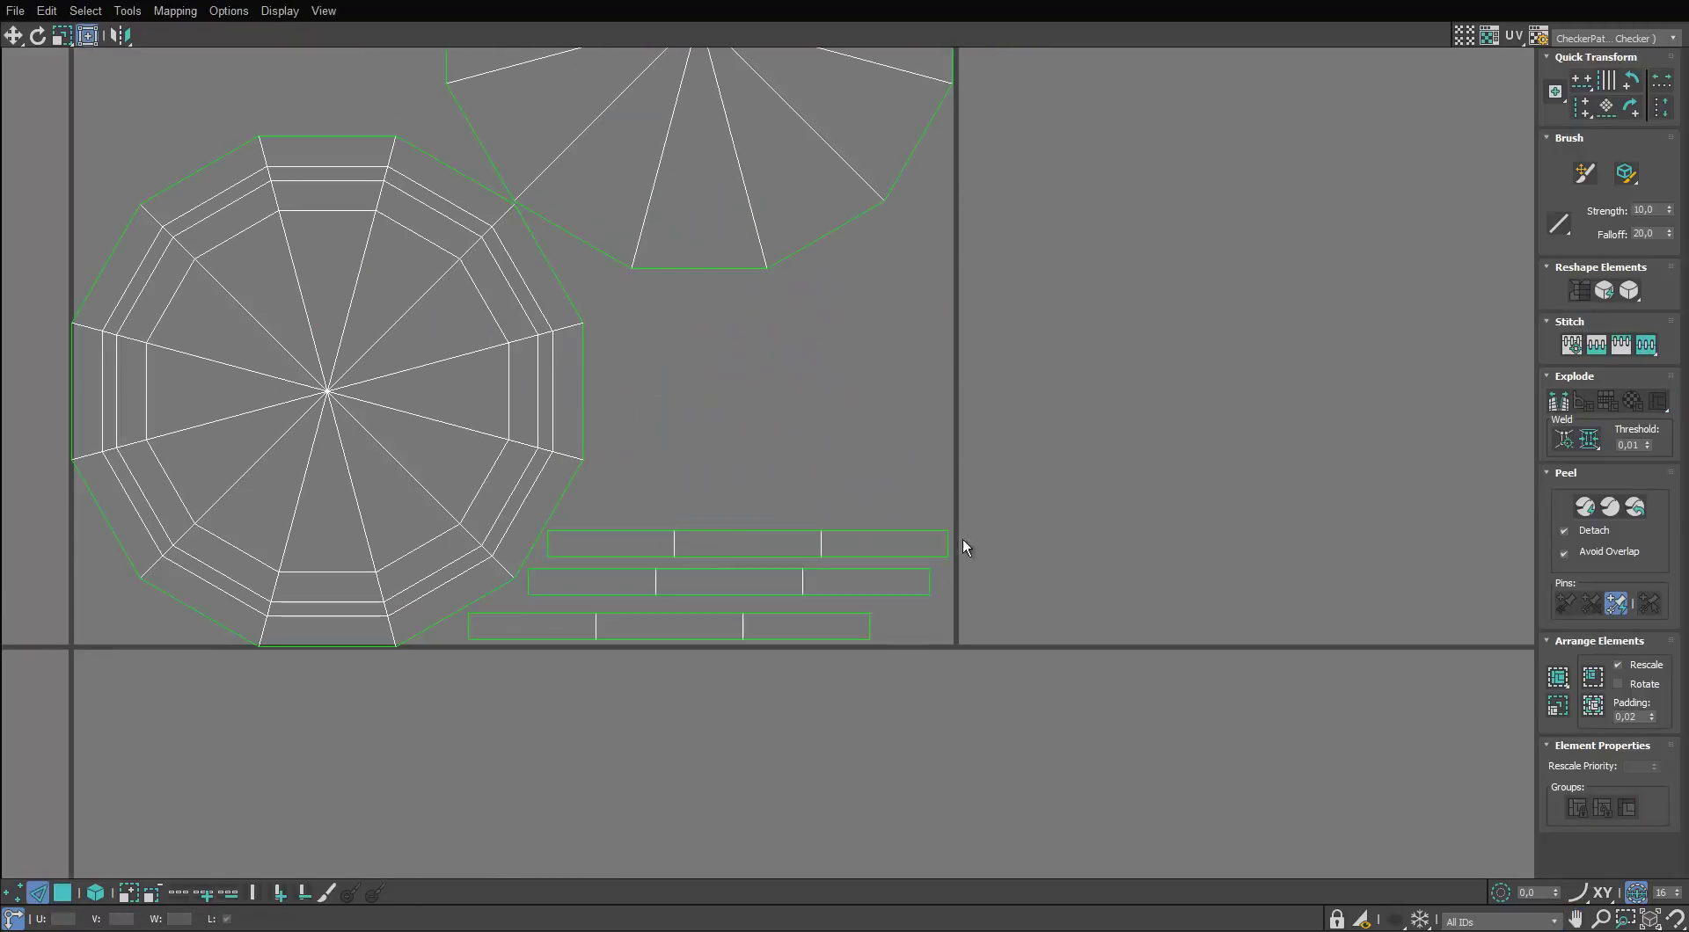
{"action": "key", "text": "s"}
{"action": "scroll", "coordinate": [1020, 567], "scroll_direction": "down", "scroll_amount": 2}
{"action": "middle_click_drag", "start_coordinate": [1152, 561], "coordinate": [1038, 560]}
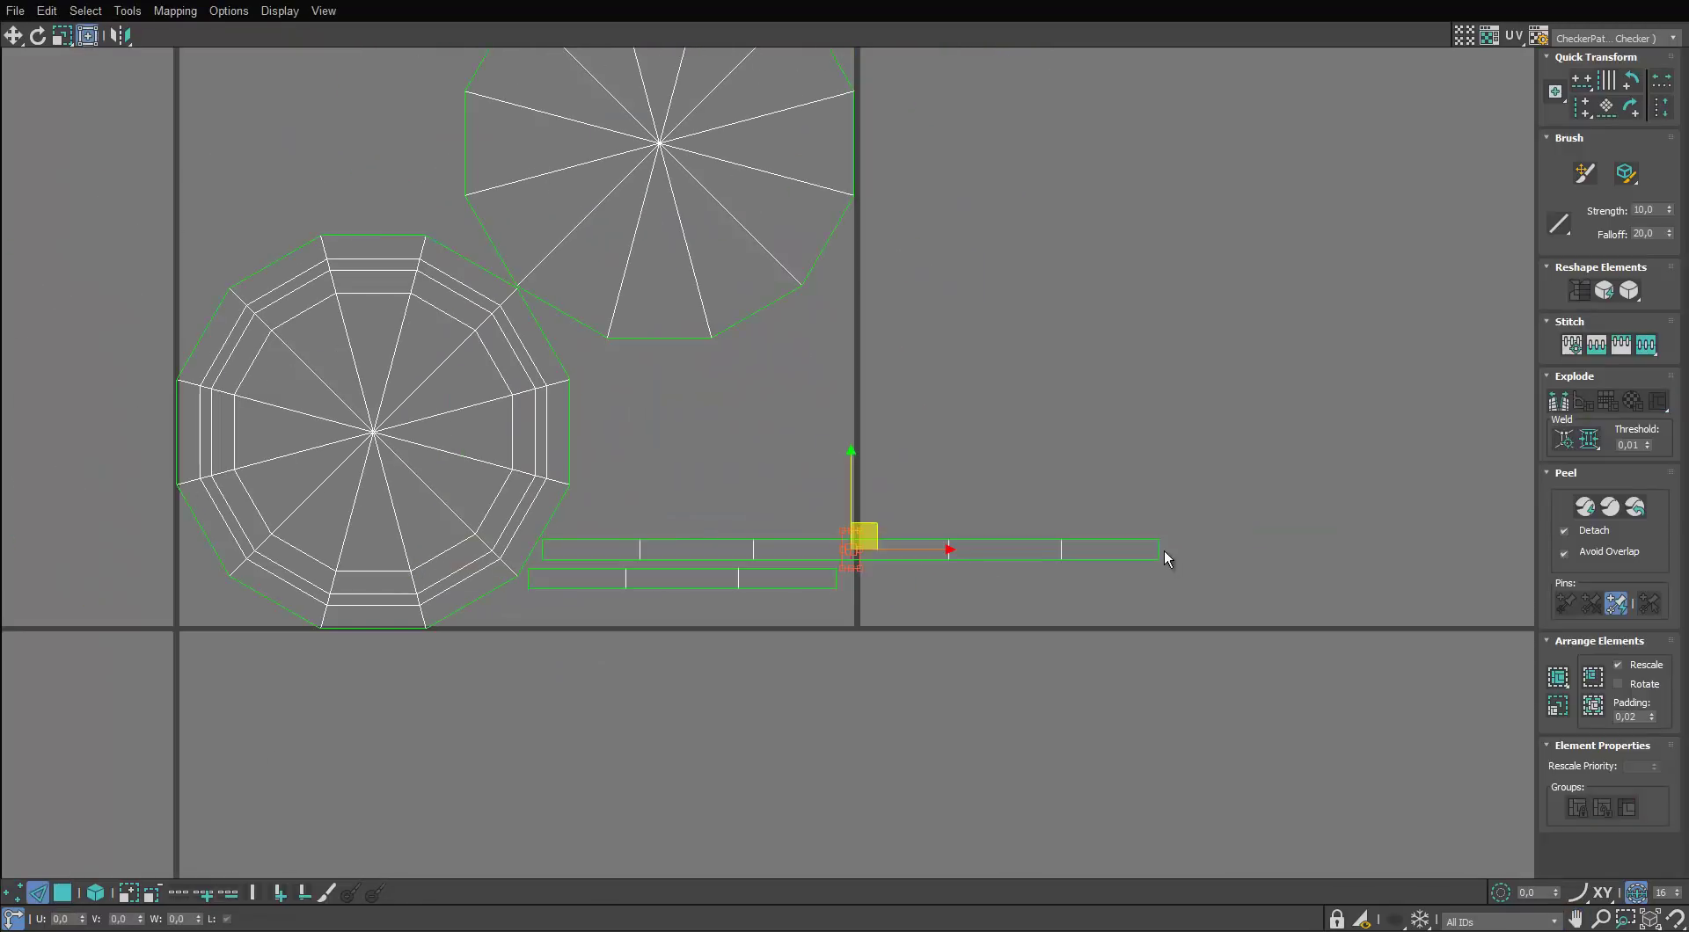
Stitch the separate remaining rim piece to the free end edge of the long rim strip, forming one continuous strip
{"action": "left_click", "coordinate": [1161, 557]}
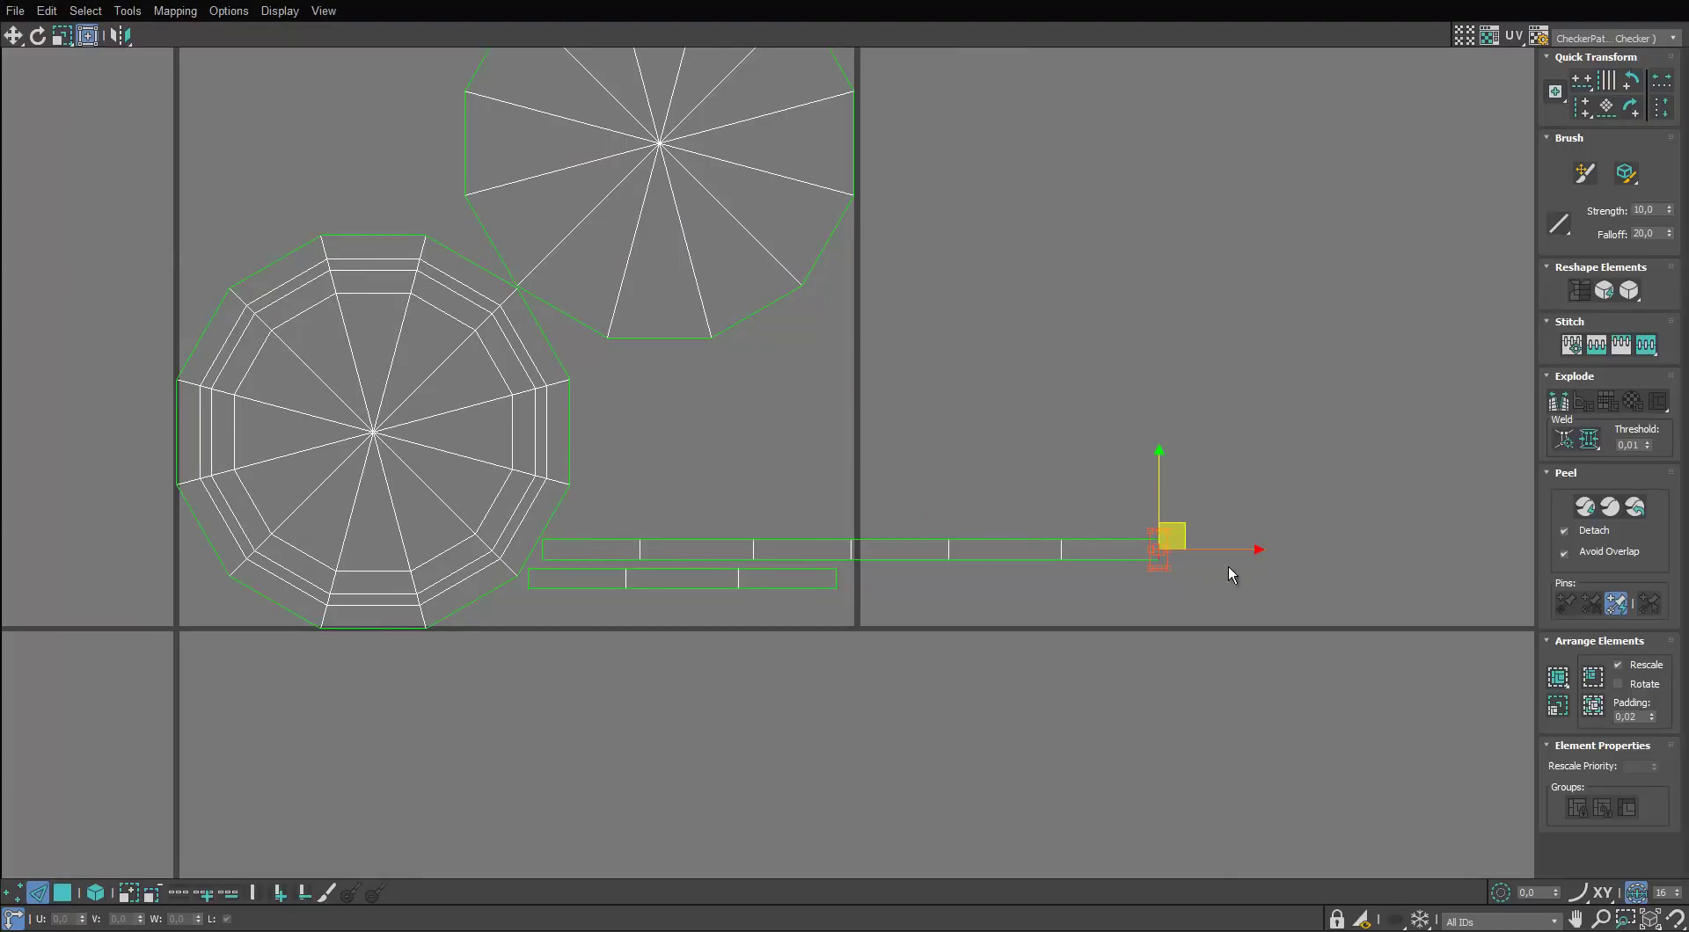
{"action": "key", "text": "s"}
{"action": "scroll", "coordinate": [1310, 515], "scroll_direction": "down", "scroll_amount": 2}
{"action": "middle_click_drag", "start_coordinate": [1320, 510], "coordinate": [1035, 491]}
{"action": "scroll", "coordinate": [1280, 525], "scroll_direction": "up", "scroll_amount": 3}
{"action": "scroll", "coordinate": [1138, 496], "scroll_direction": "down", "scroll_amount": 3}
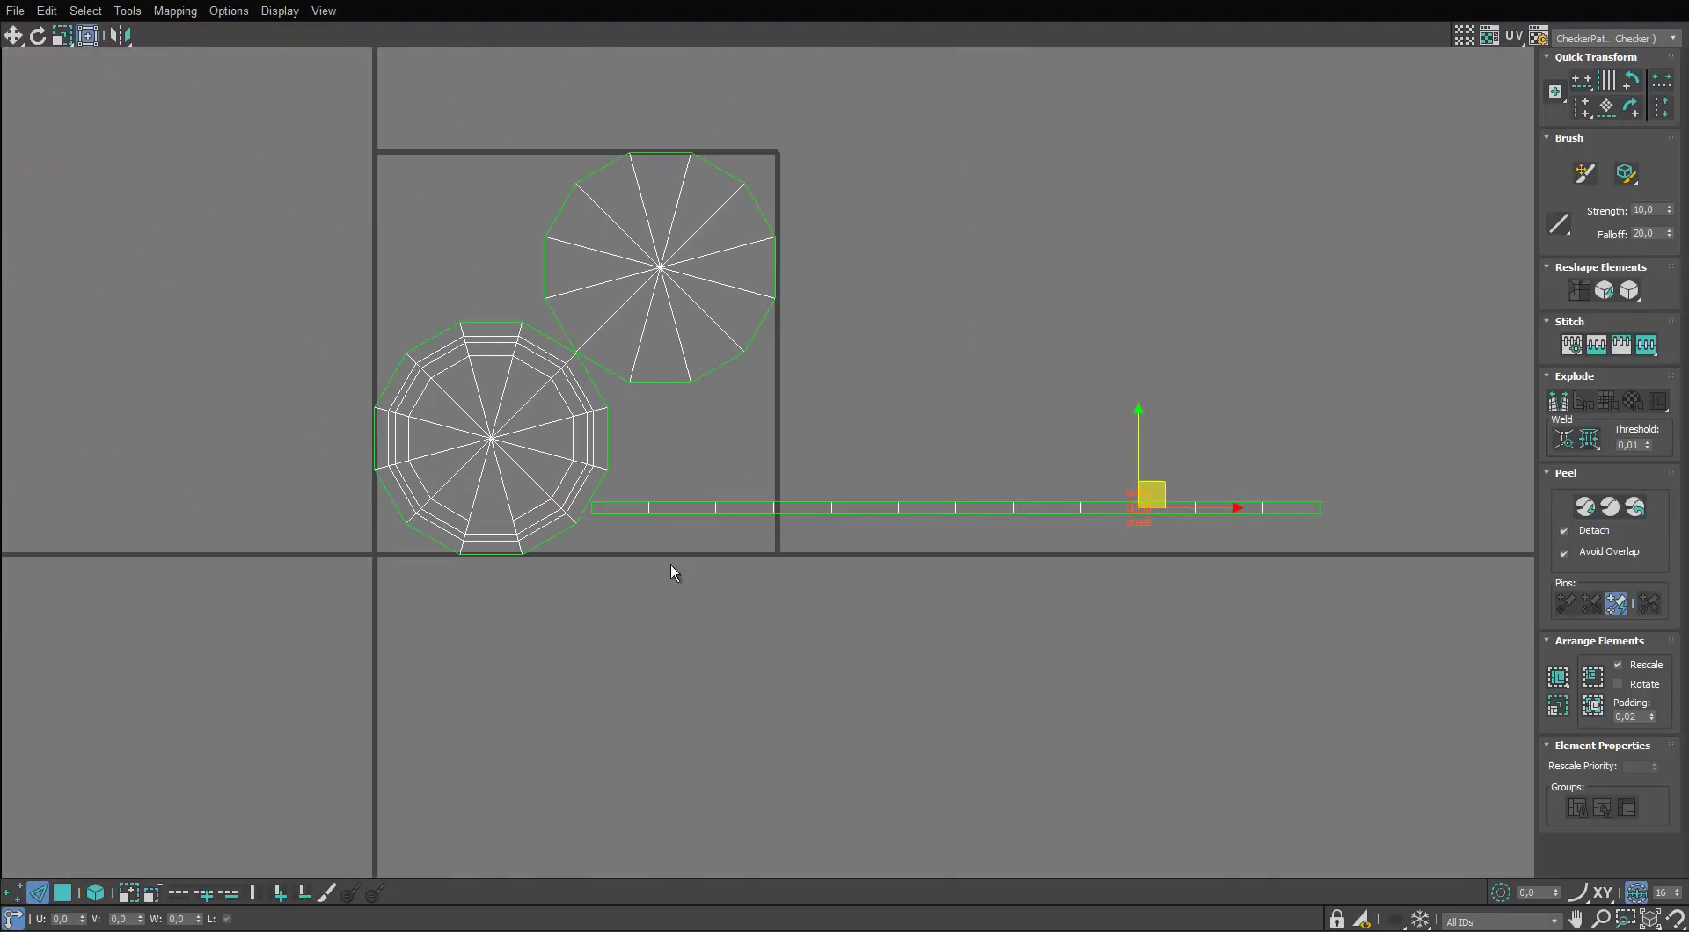
Switch to whole-element selection and arrange the two lid discs side by side above the rim strip
{"action": "left_click", "coordinate": [95, 893]}
{"action": "left_click", "coordinate": [494, 485]}
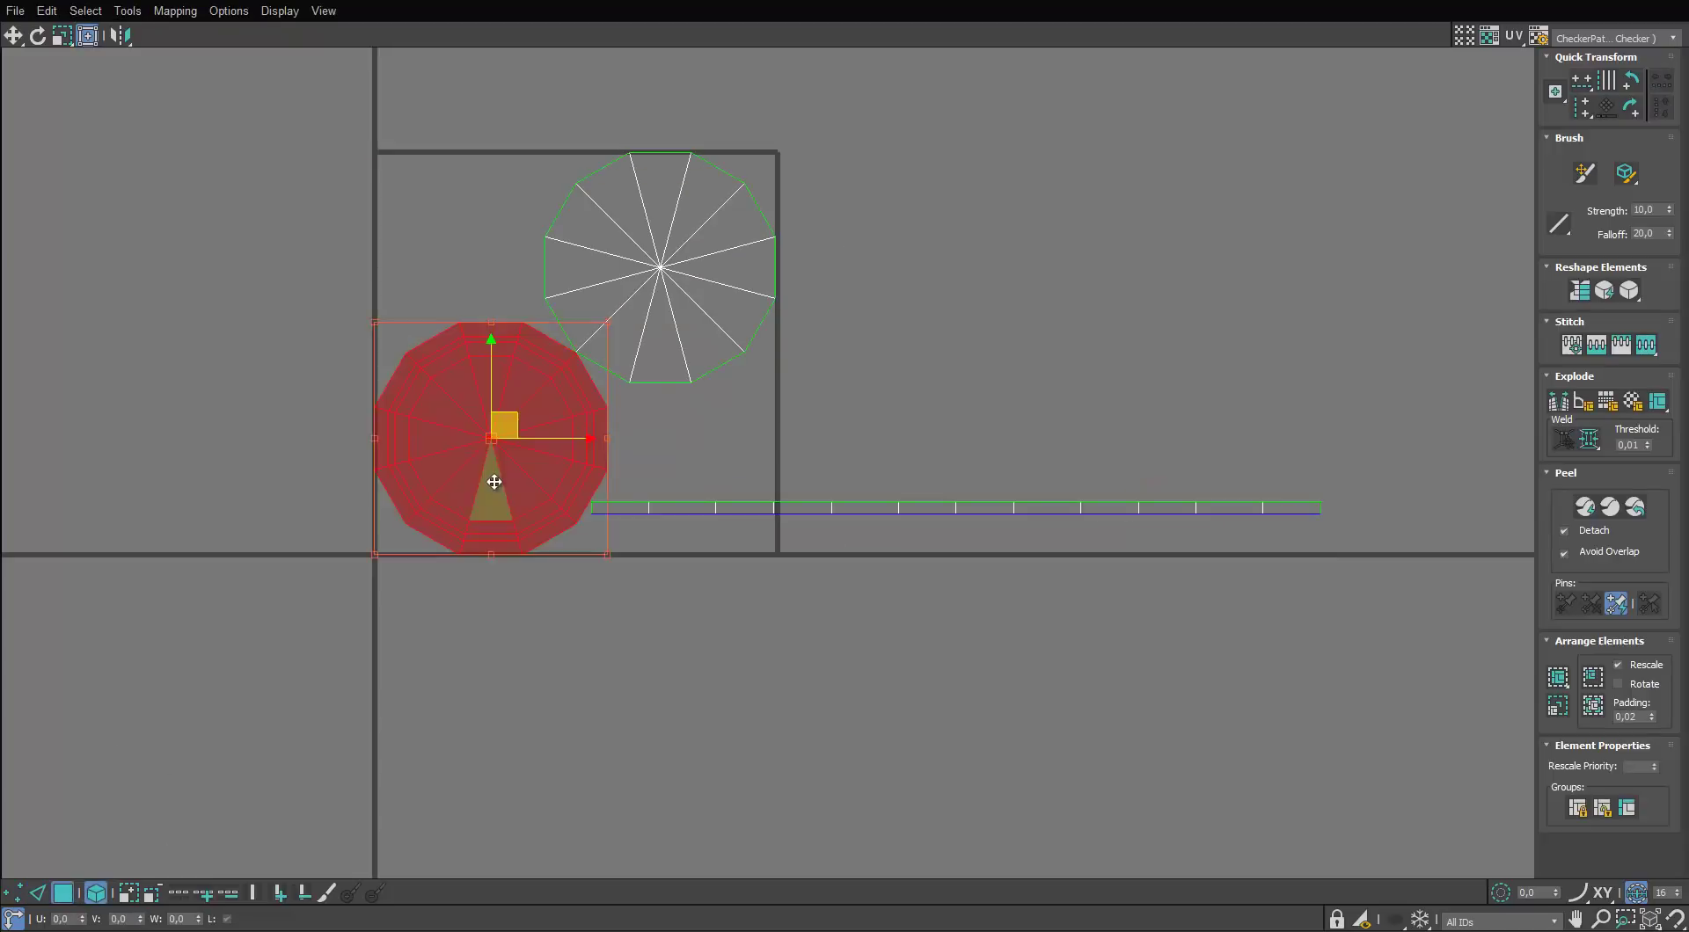
{"action": "left_click_drag", "start_coordinate": [495, 484], "coordinate": [687, 411]}
{"action": "left_click_drag", "start_coordinate": [708, 224], "coordinate": [986, 334]}
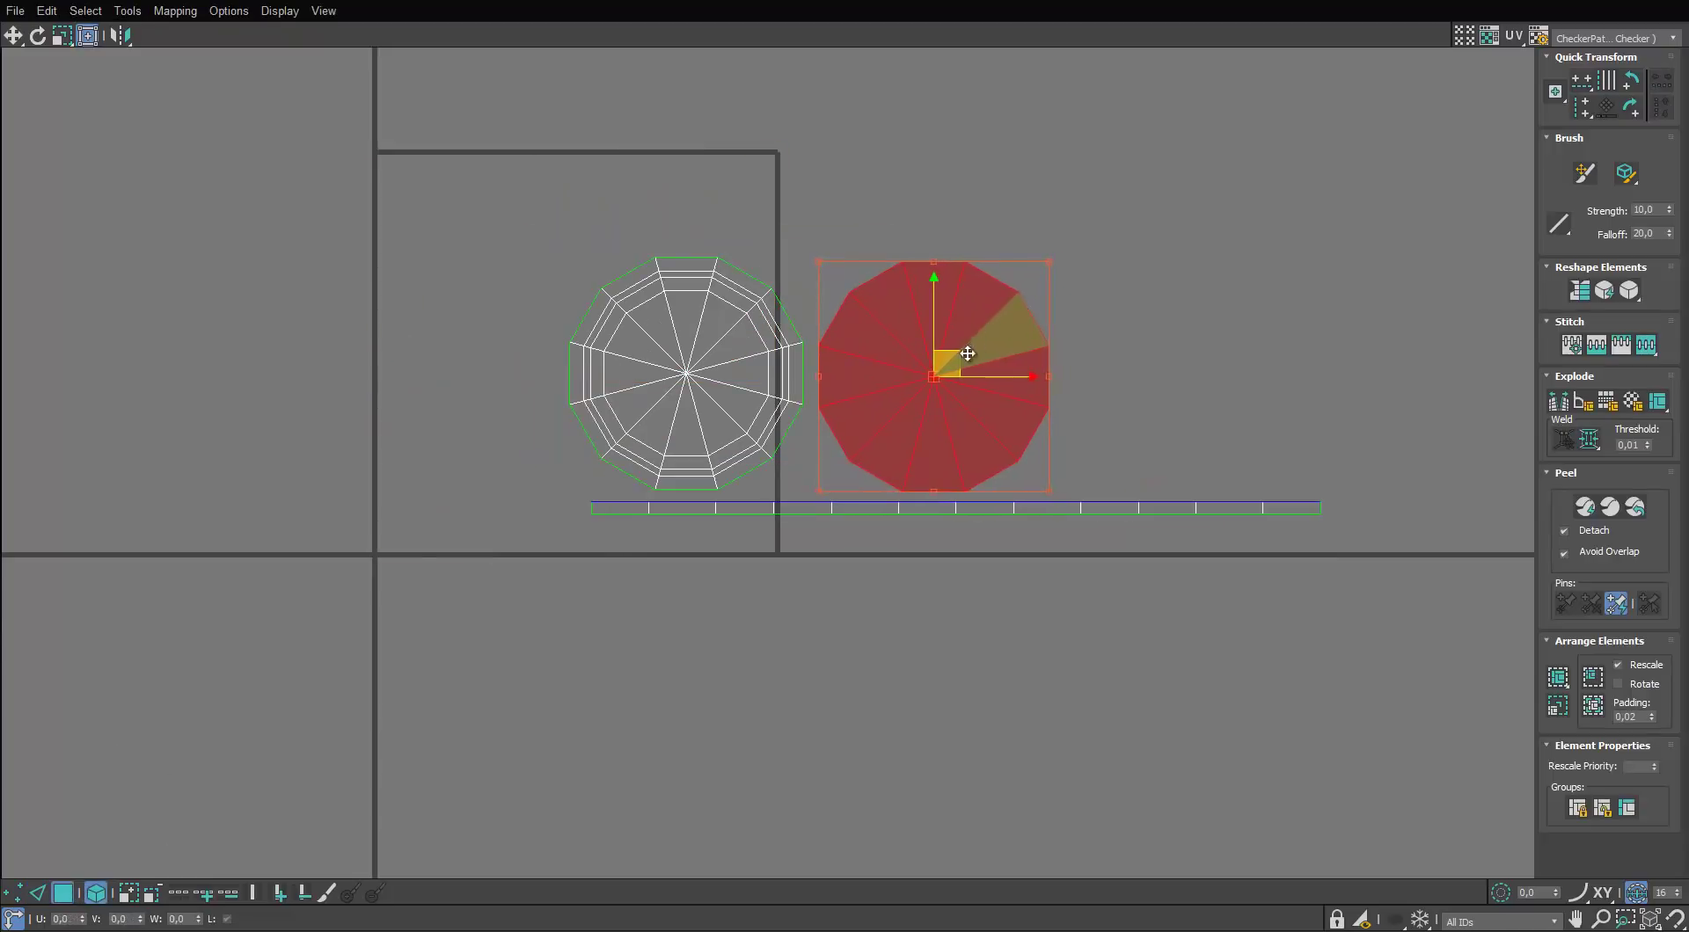
{"action": "scroll", "coordinate": [963, 357], "scroll_direction": "up", "scroll_amount": 1}
{"action": "left_click", "coordinate": [690, 426]}
Select all lid UV islands, scale them down together and place them just outside the UV tile, on its right side
{"action": "left_click_drag", "start_coordinate": [1154, 194], "coordinate": [682, 607]}
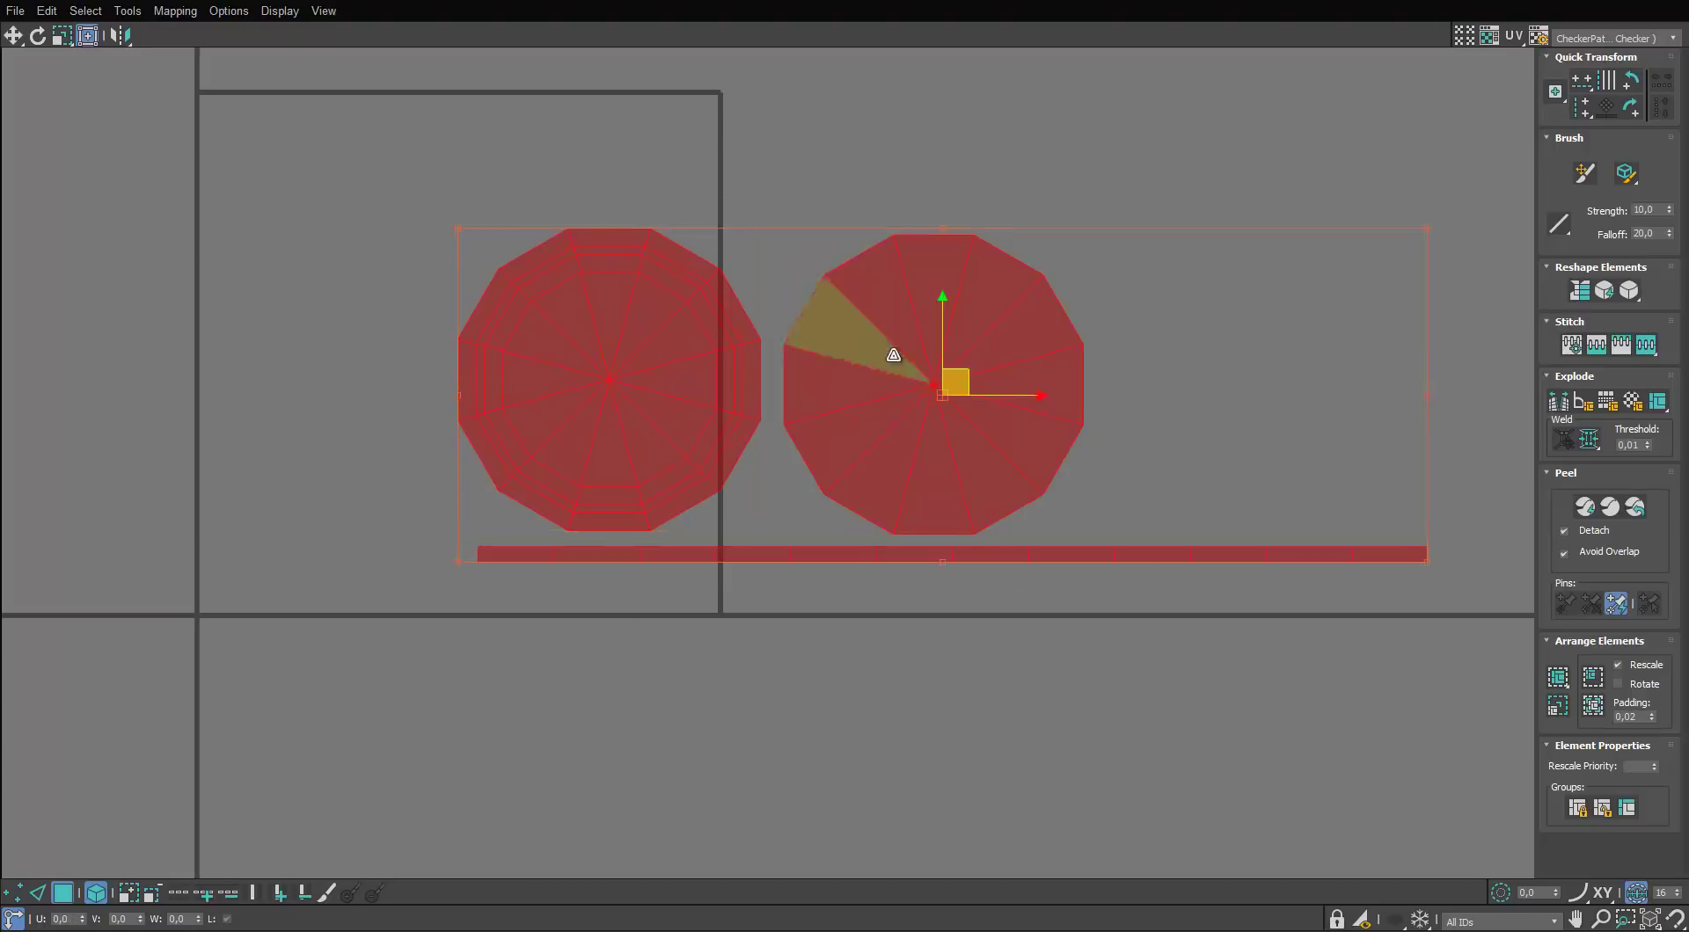
{"action": "key", "text": "r"}
{"action": "left_click_drag", "start_coordinate": [895, 345], "coordinate": [833, 546]}
{"action": "key", "text": "w"}
{"action": "key", "text": "r"}
{"action": "left_click_drag", "start_coordinate": [833, 489], "coordinate": [833, 539]}
{"action": "key", "text": "w"}
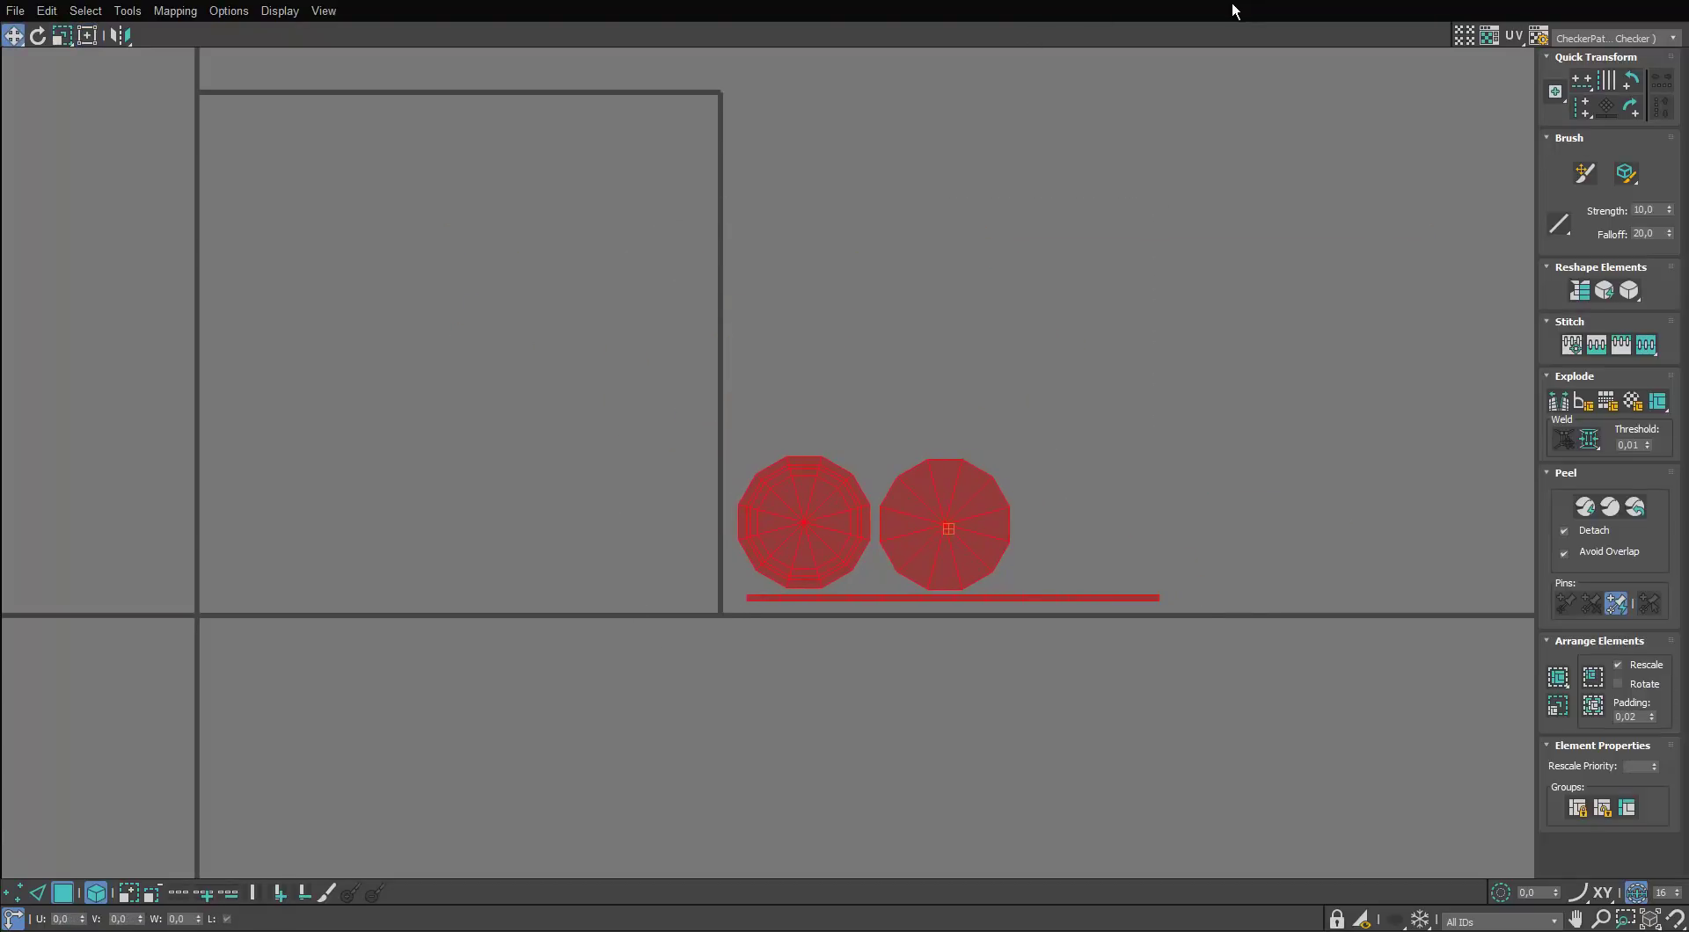
Shrink the UV editor out of the way, show the checker material on the lid in the viewport, and close the Material Editor
{"action": "left_click_drag", "start_coordinate": [1344, 2], "coordinate": [1071, 255]}
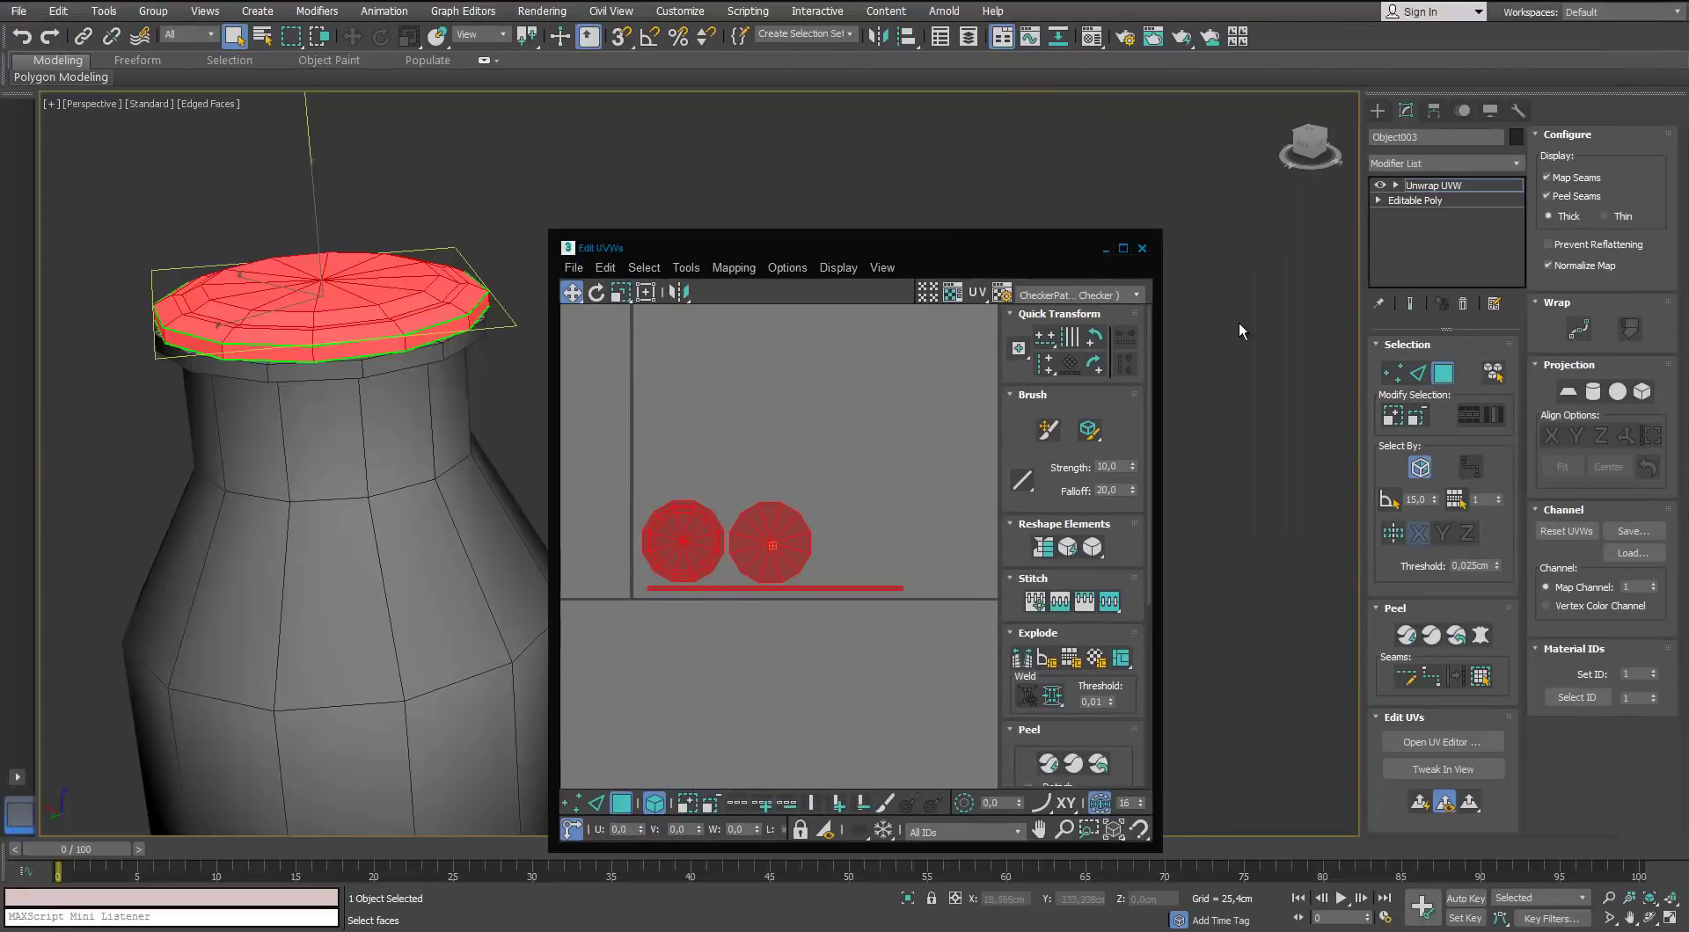
{"action": "left_click_drag", "start_coordinate": [936, 242], "coordinate": [505, 182]}
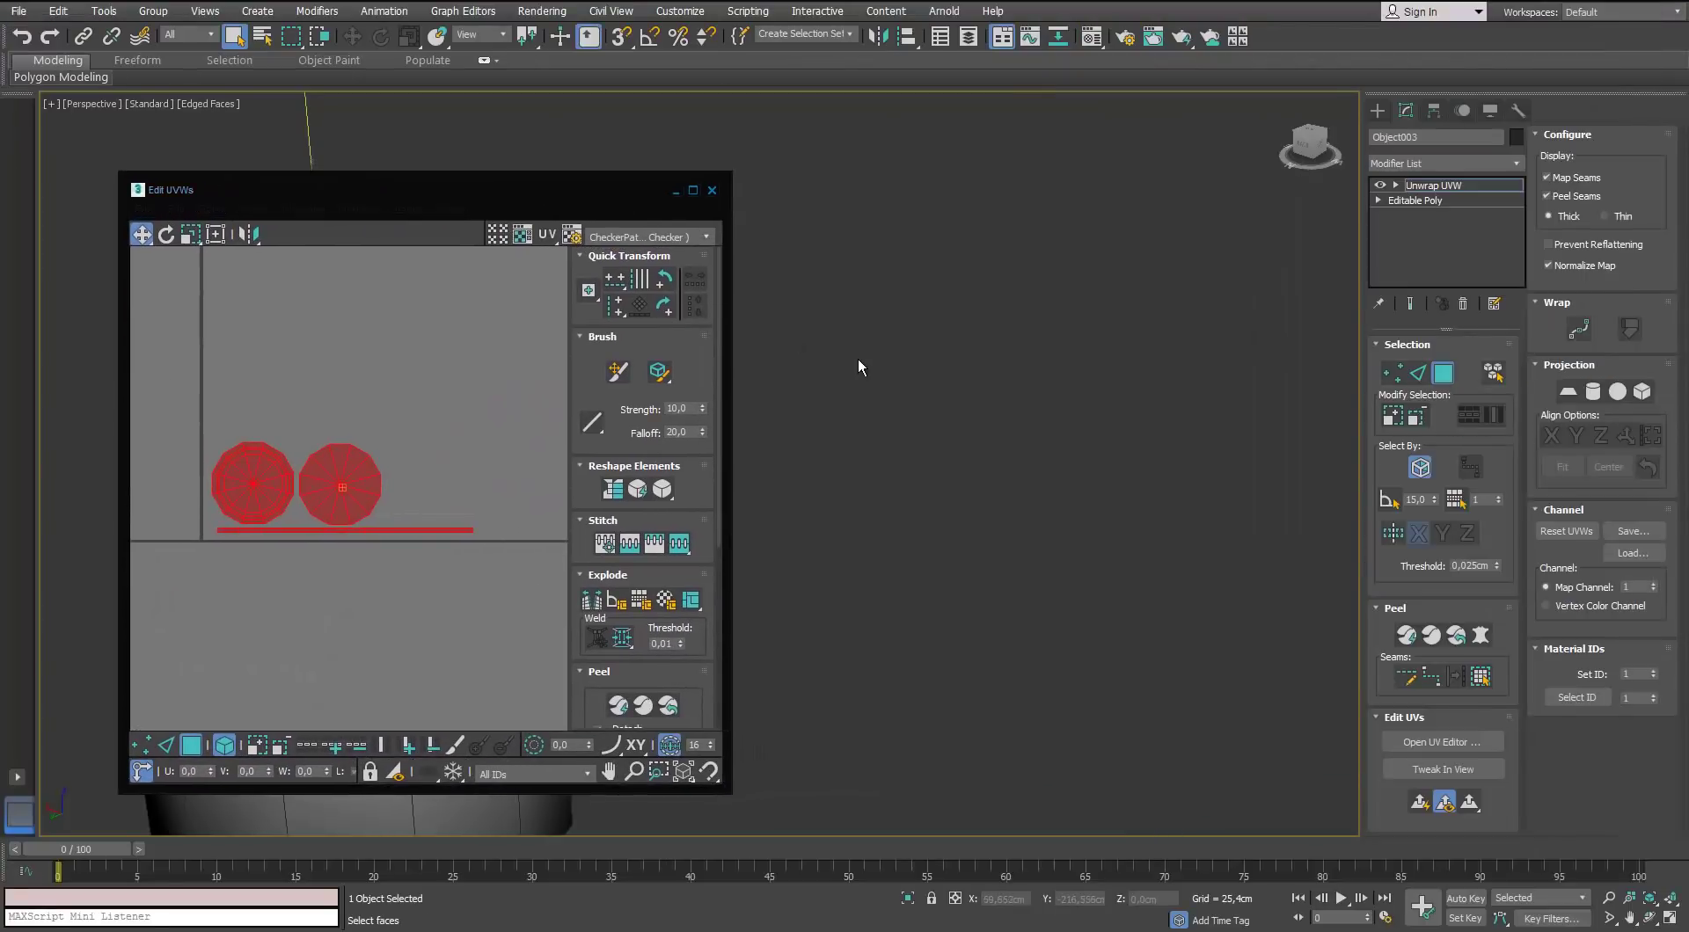
{"action": "left_click", "coordinate": [801, 282]}
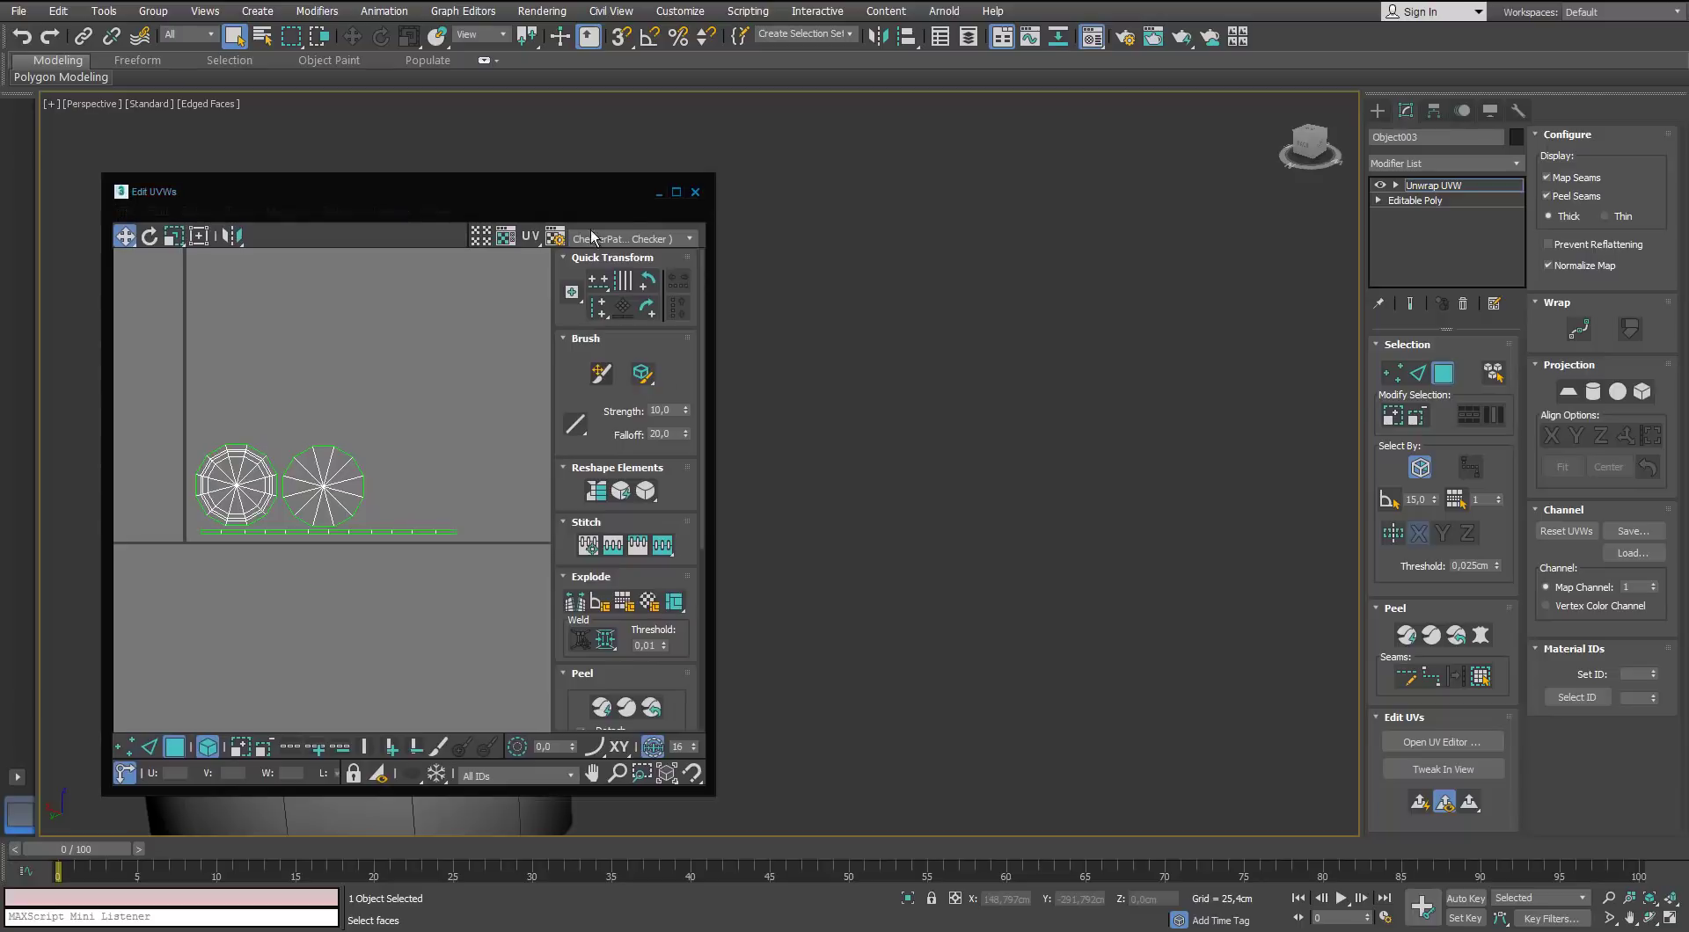
{"action": "key", "text": "m"}
{"action": "left_click_drag", "start_coordinate": [522, 184], "coordinate": [1163, 313]}
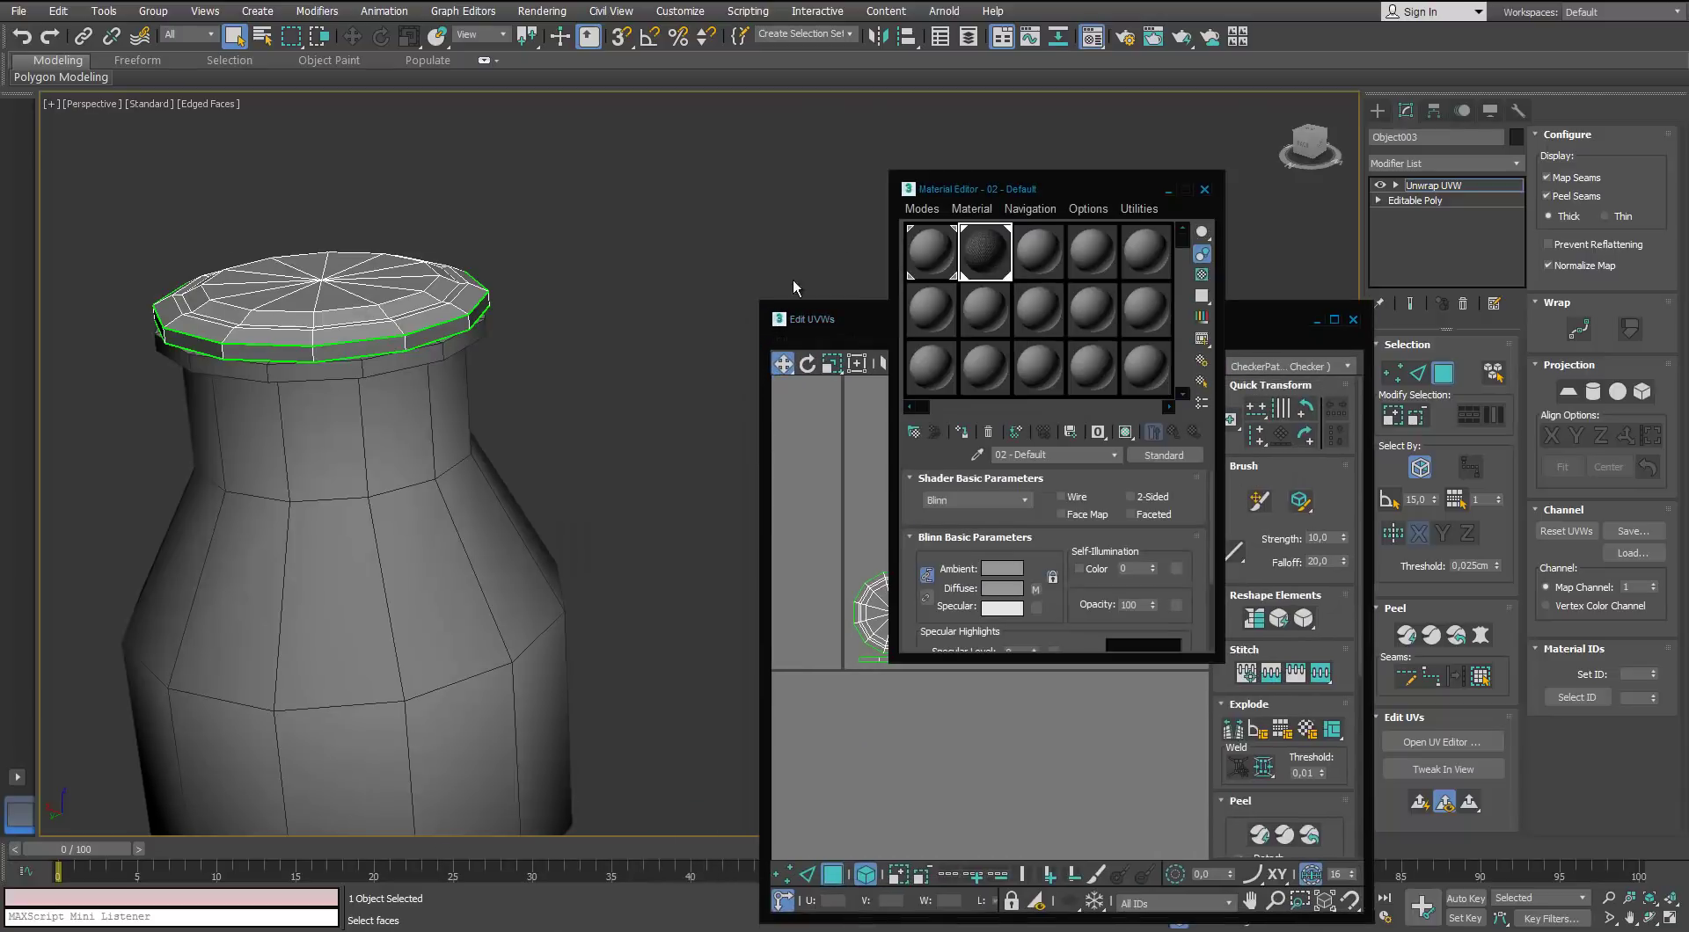
{"action": "left_click", "coordinate": [1123, 435]}
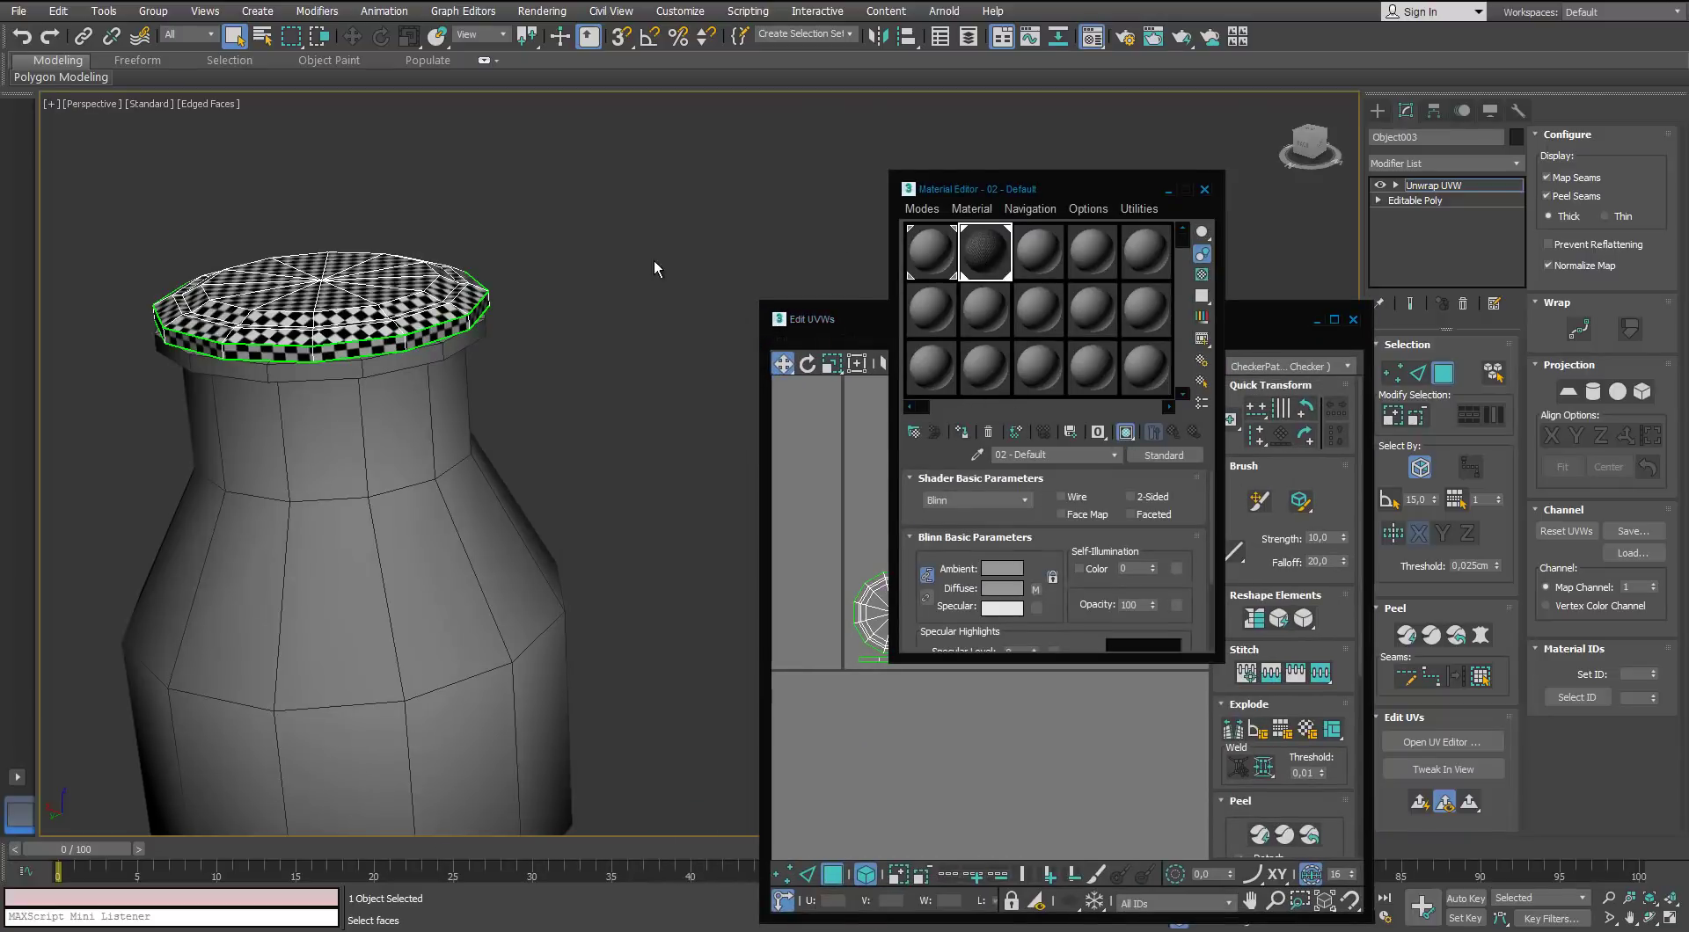
{"action": "mouse_move", "coordinate": [634, 272]}
{"action": "middle_mouse_down", "text": "alt"}
{"action": "mouse_move", "coordinate": [581, 352]}
{"action": "mouse_move", "coordinate": [550, 330]}
{"action": "mouse_move", "coordinate": [599, 282]}
{"action": "middle_mouse_up", "text": "alt"}
{"action": "scroll", "coordinate": [528, 344], "scroll_direction": "up", "scroll_amount": 4}
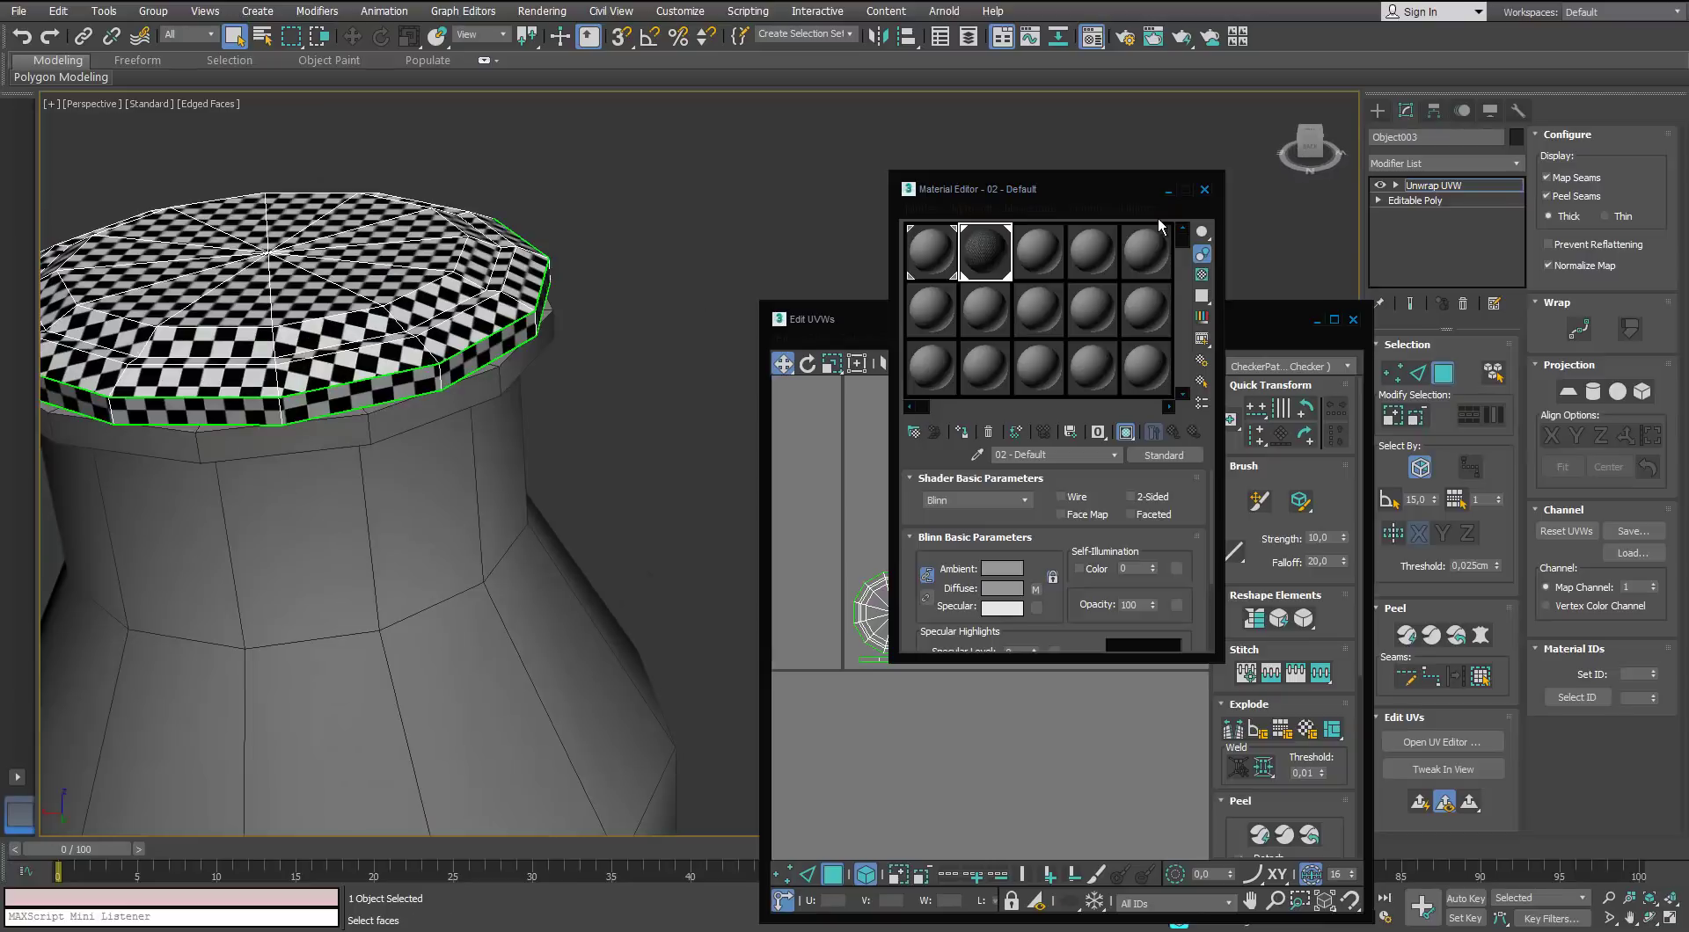
{"action": "left_click", "coordinate": [1205, 191]}
Examine the checker pattern on the jar lid up close, alternating the selection between the jar body and the lid
{"action": "left_click", "coordinate": [1445, 376]}
{"action": "left_click", "coordinate": [511, 454]}
{"action": "scroll", "coordinate": [511, 454], "scroll_direction": "down", "scroll_amount": 3}
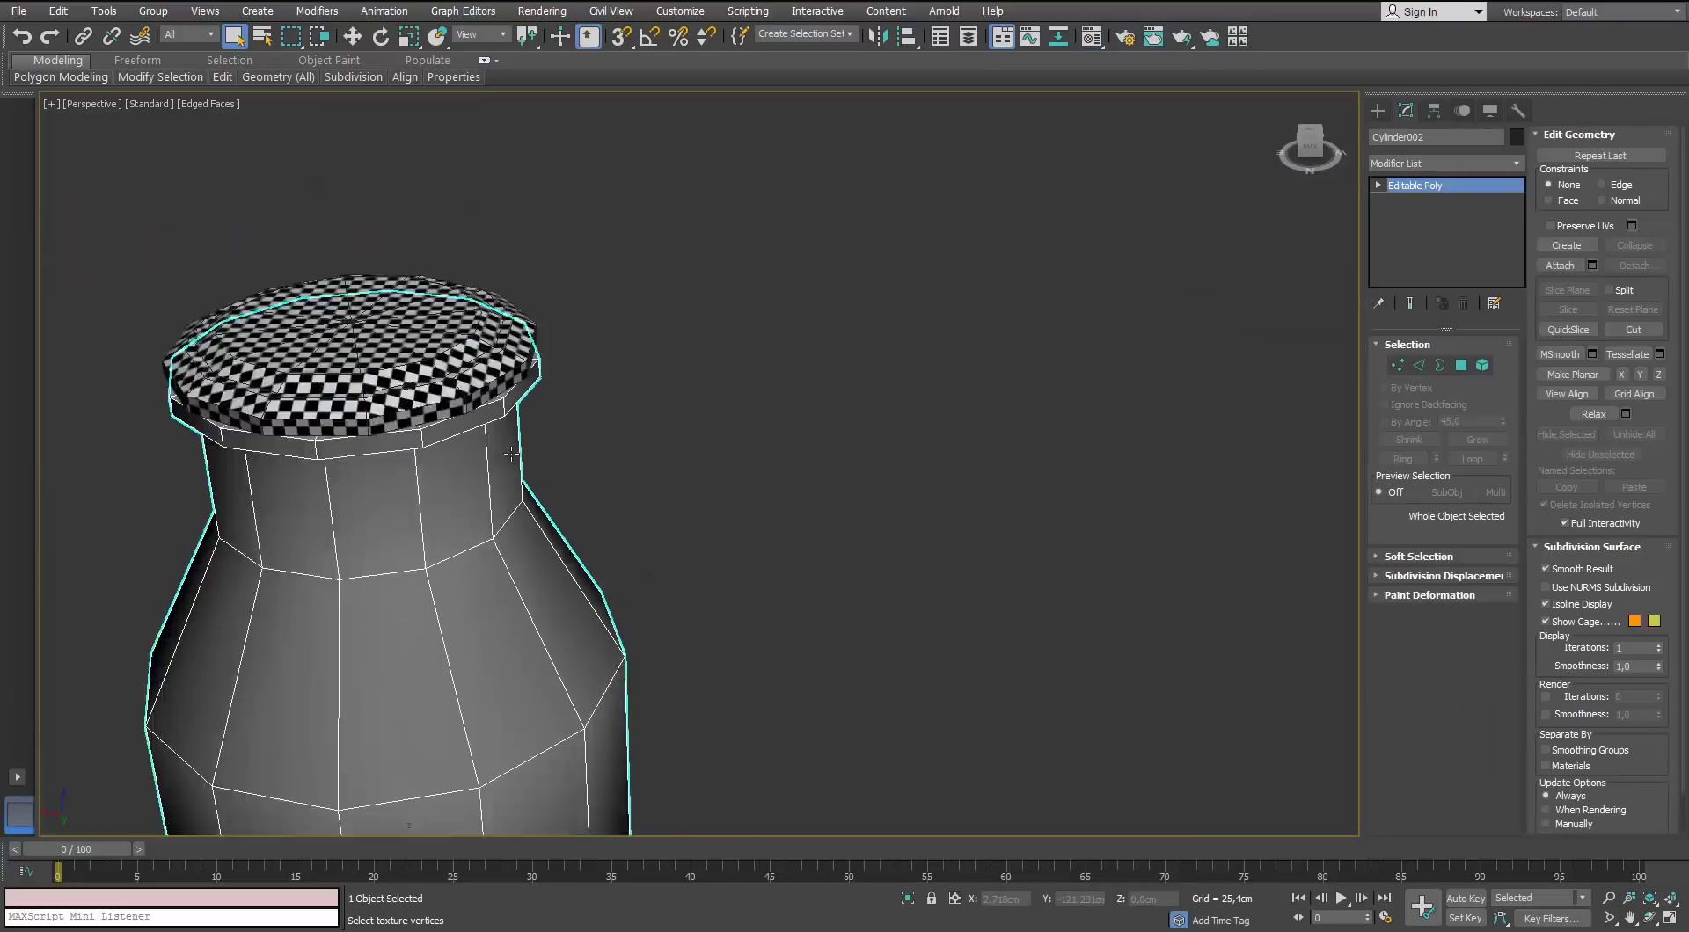
{"action": "scroll", "coordinate": [281, 374], "scroll_direction": "up", "scroll_amount": 3}
{"action": "mouse_move", "coordinate": [387, 378]}
{"action": "middle_mouse_down", "text": "alt"}
{"action": "mouse_move", "coordinate": [351, 374]}
{"action": "mouse_move", "coordinate": [396, 382]}
{"action": "middle_mouse_up", "text": "alt"}
{"action": "left_click", "coordinate": [423, 391]}
{"action": "scroll", "coordinate": [422, 390], "scroll_direction": "up", "scroll_amount": 3}
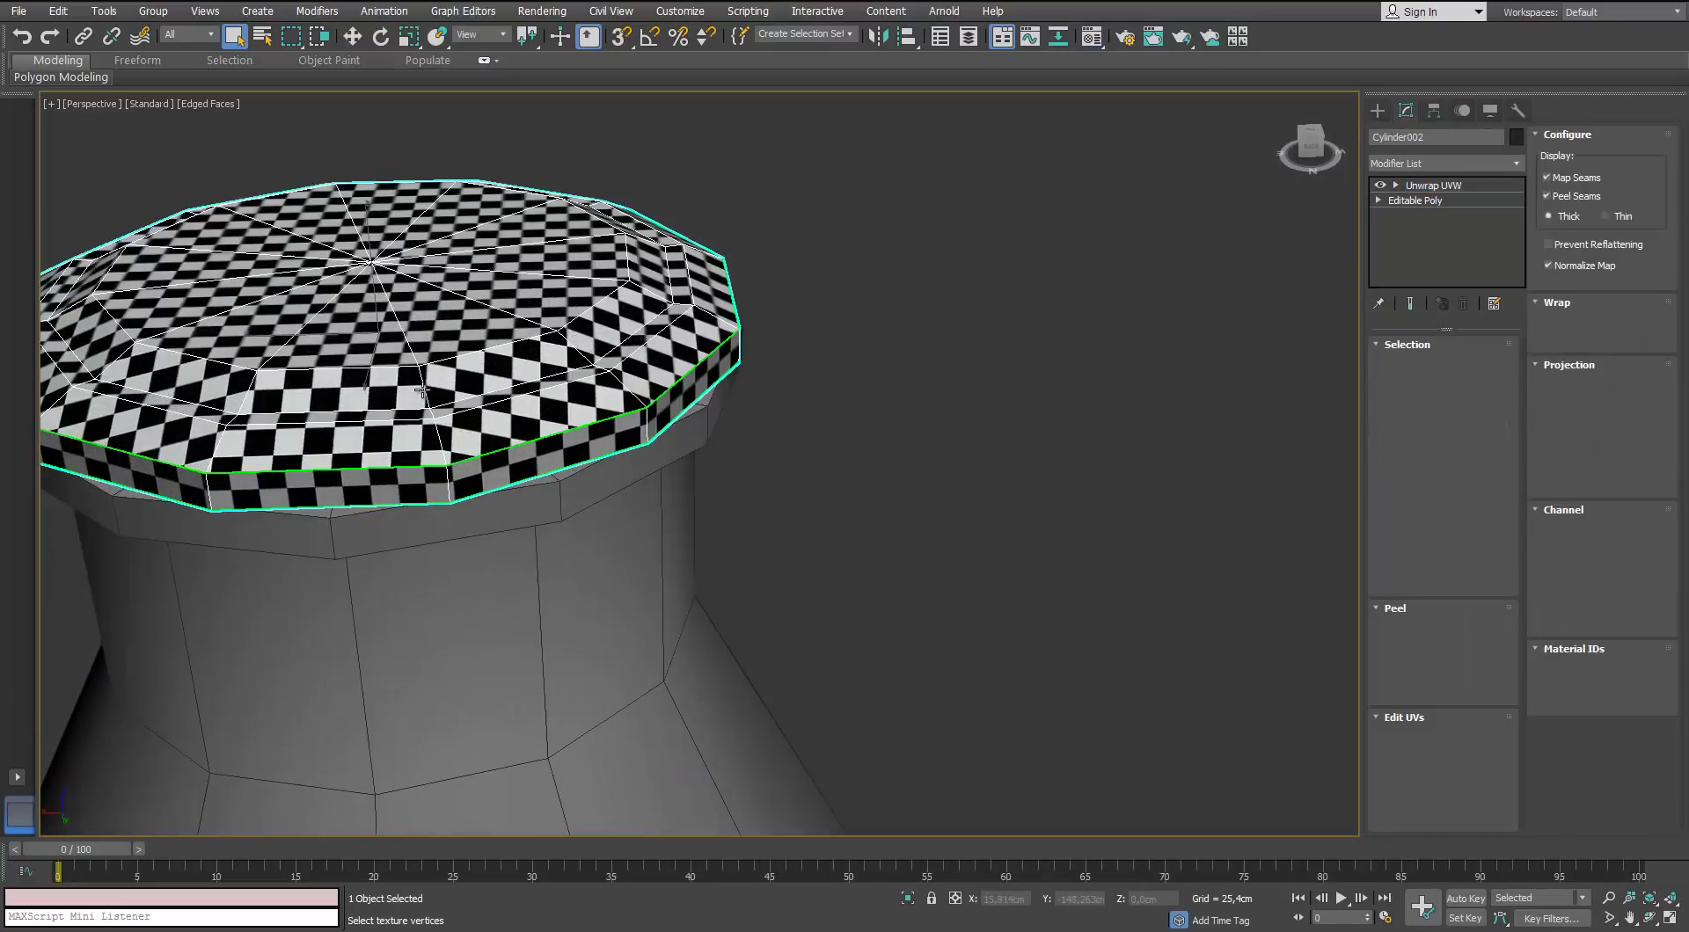
{"action": "scroll", "coordinate": [422, 391], "scroll_direction": "down", "scroll_amount": 5}
Add an Unwrap UVW modifier to the jar body and open its UV editor
{"action": "left_click", "coordinate": [432, 456]}
{"action": "middle_click_drag", "start_coordinate": [434, 452], "coordinate": [554, 340]}
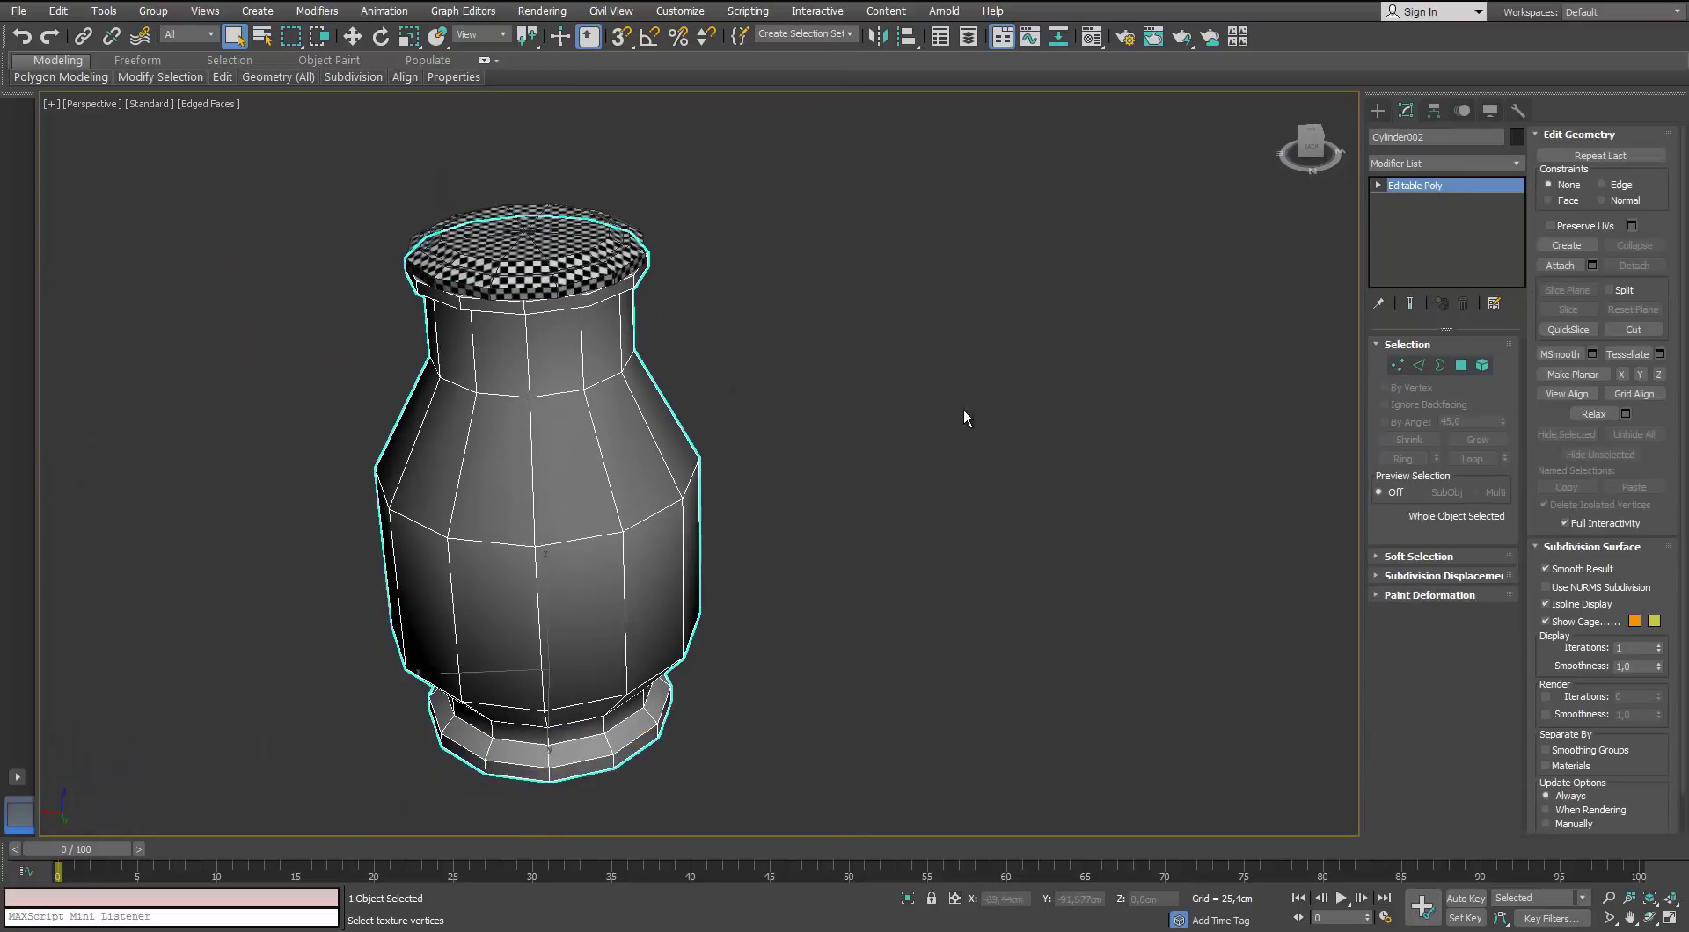
{"action": "left_click", "coordinate": [1514, 166]}
{"action": "key", "text": "u"}
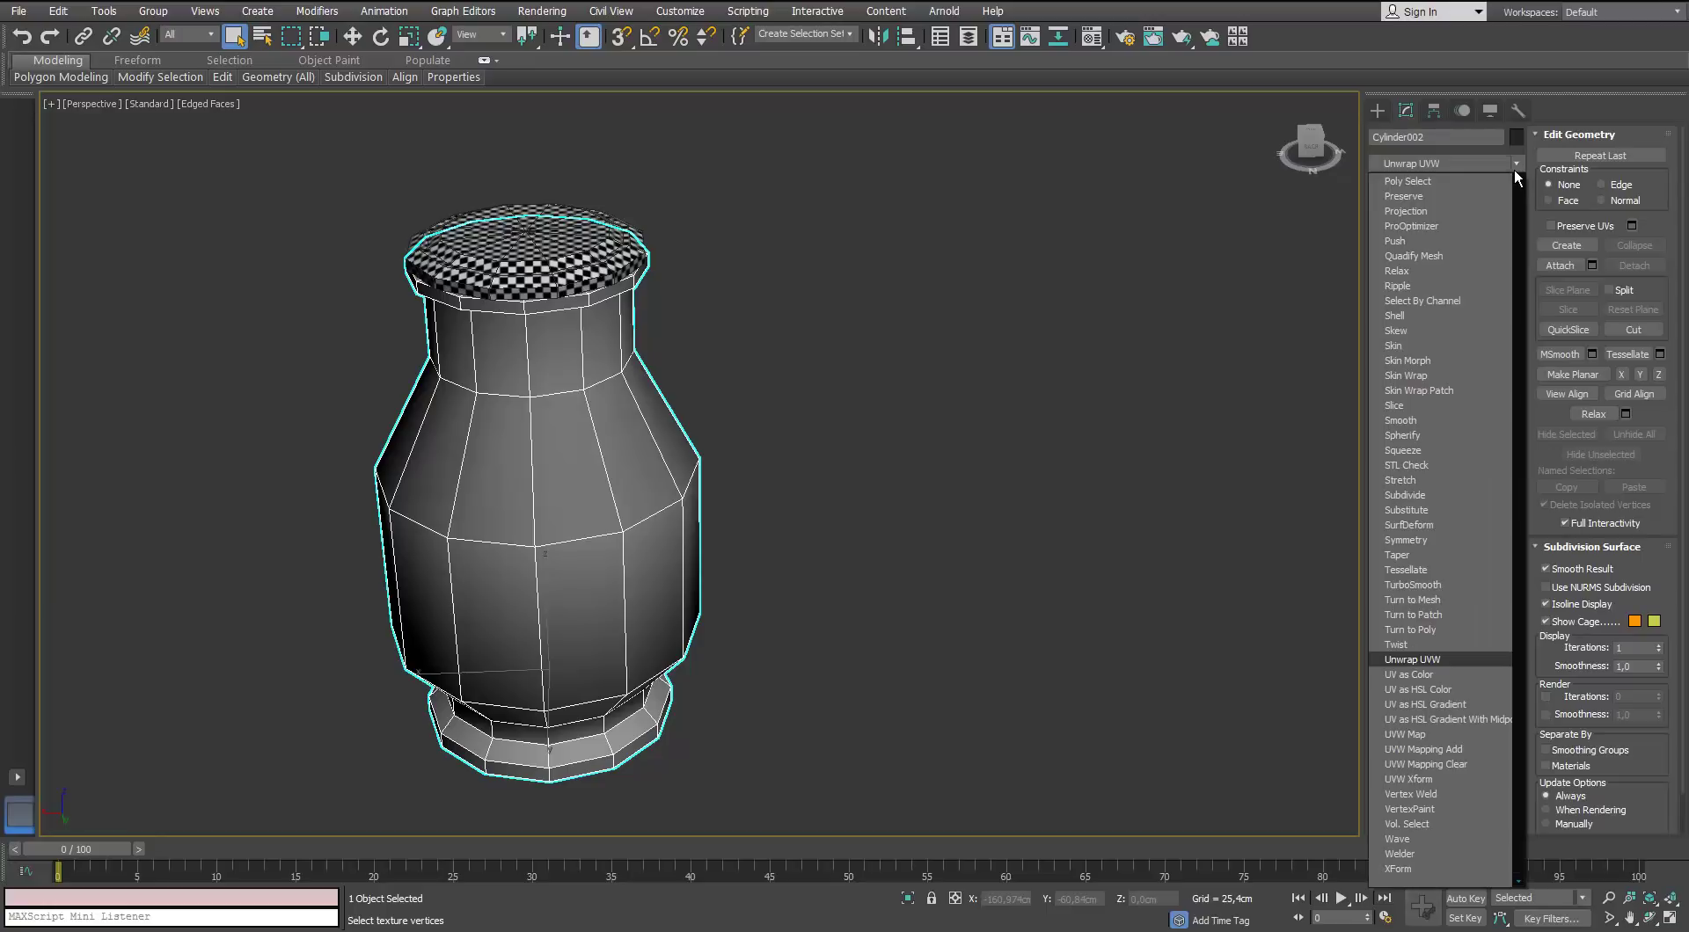
{"action": "key", "text": "Return"}
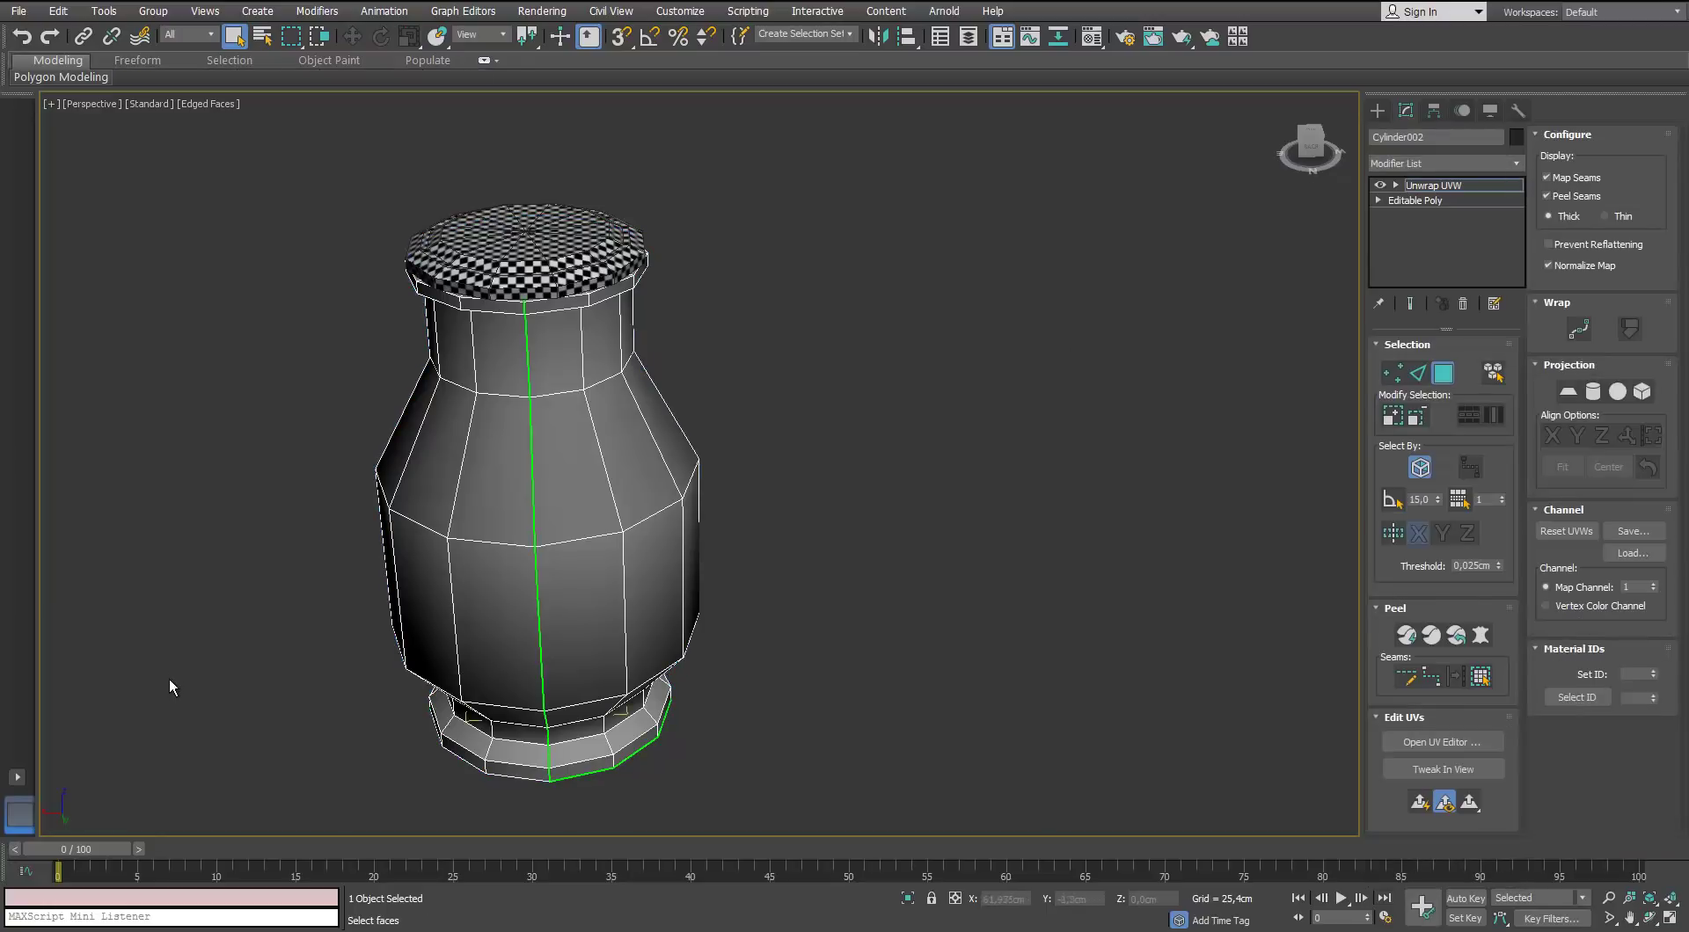
{"action": "left_click", "coordinate": [1422, 744]}
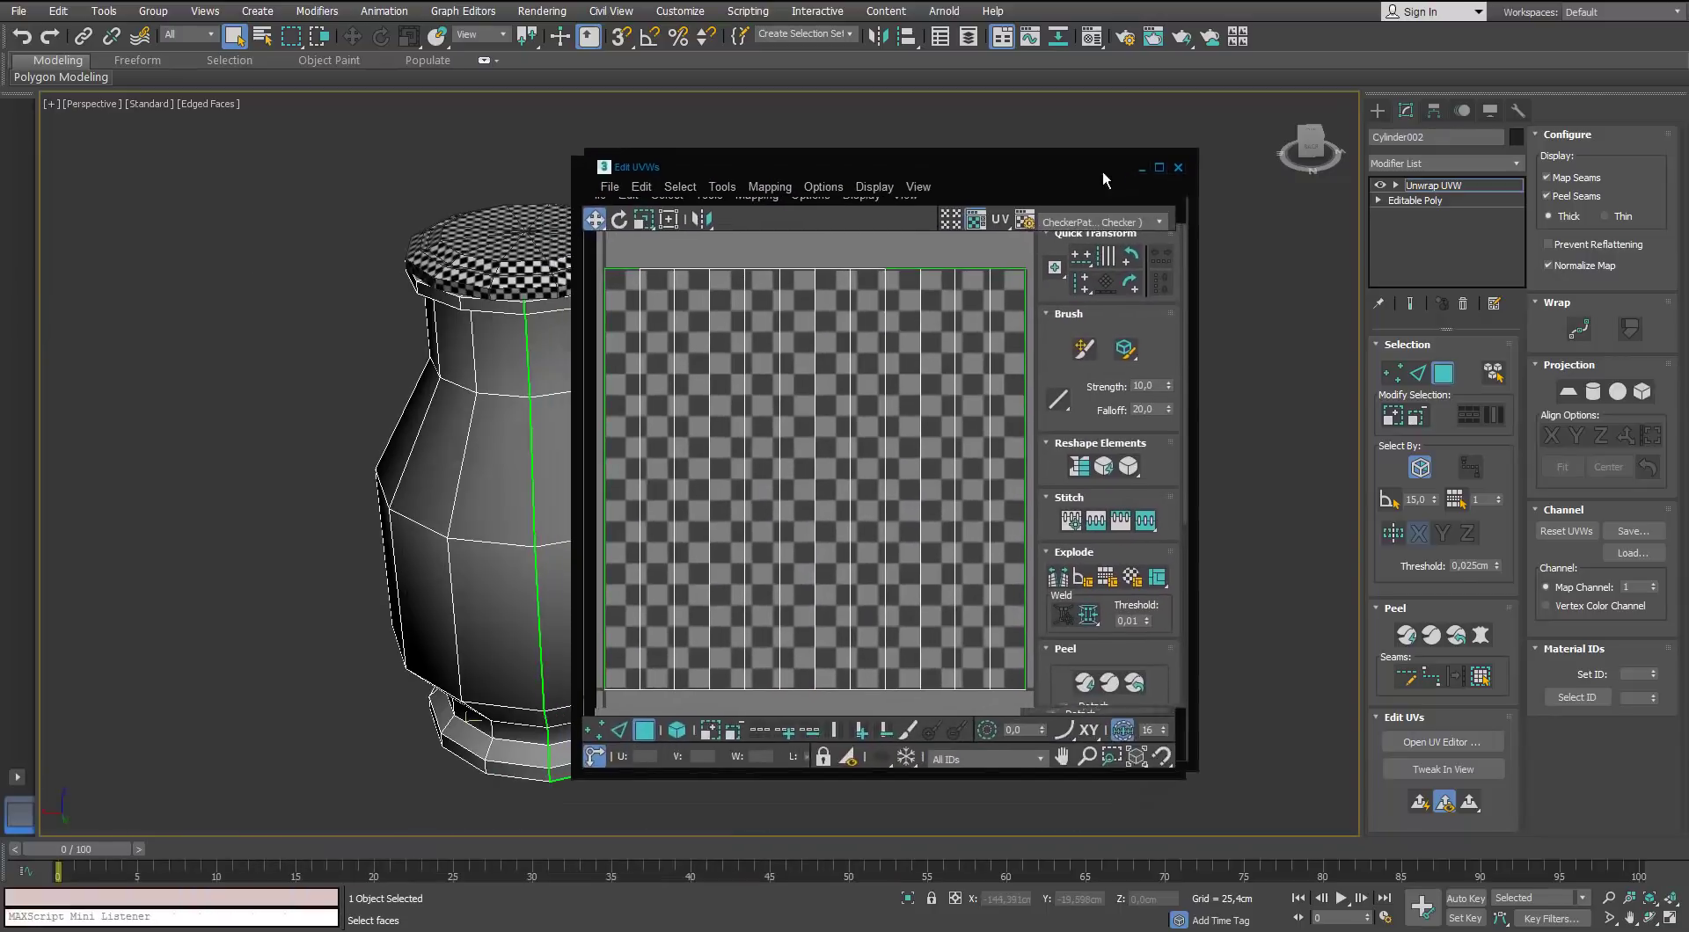
{"action": "middle_click_drag", "start_coordinate": [302, 410], "coordinate": [236, 410]}
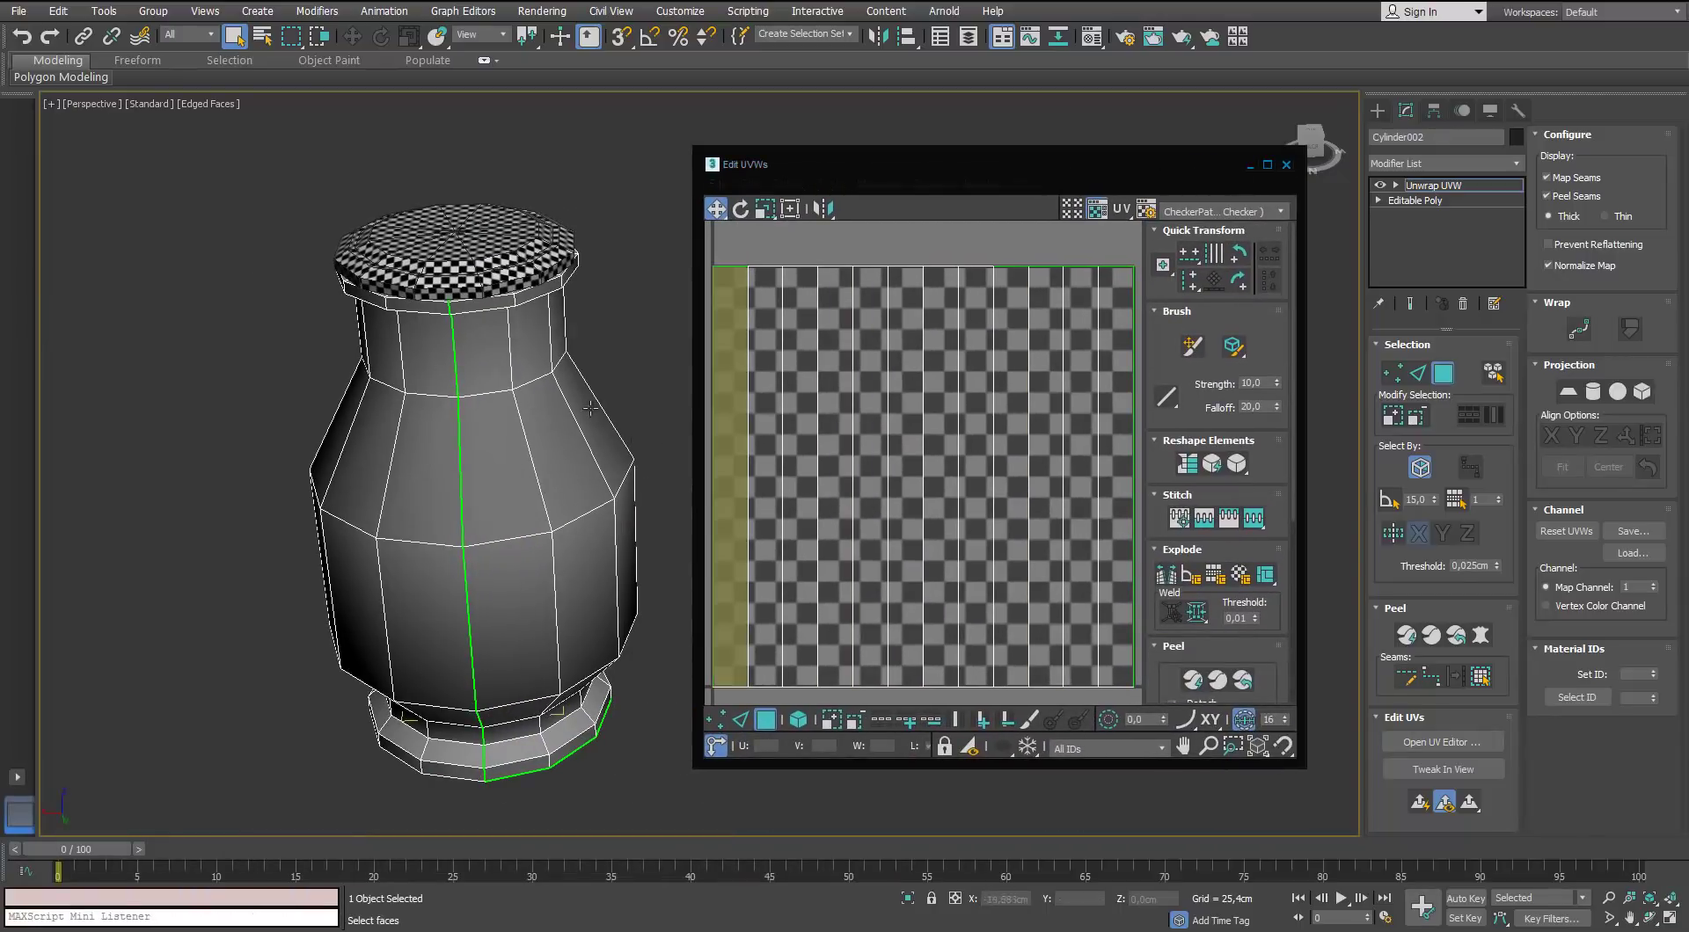
Select all faces of the jar body in face mode and reopen the UV editor
{"action": "key", "text": "3"}
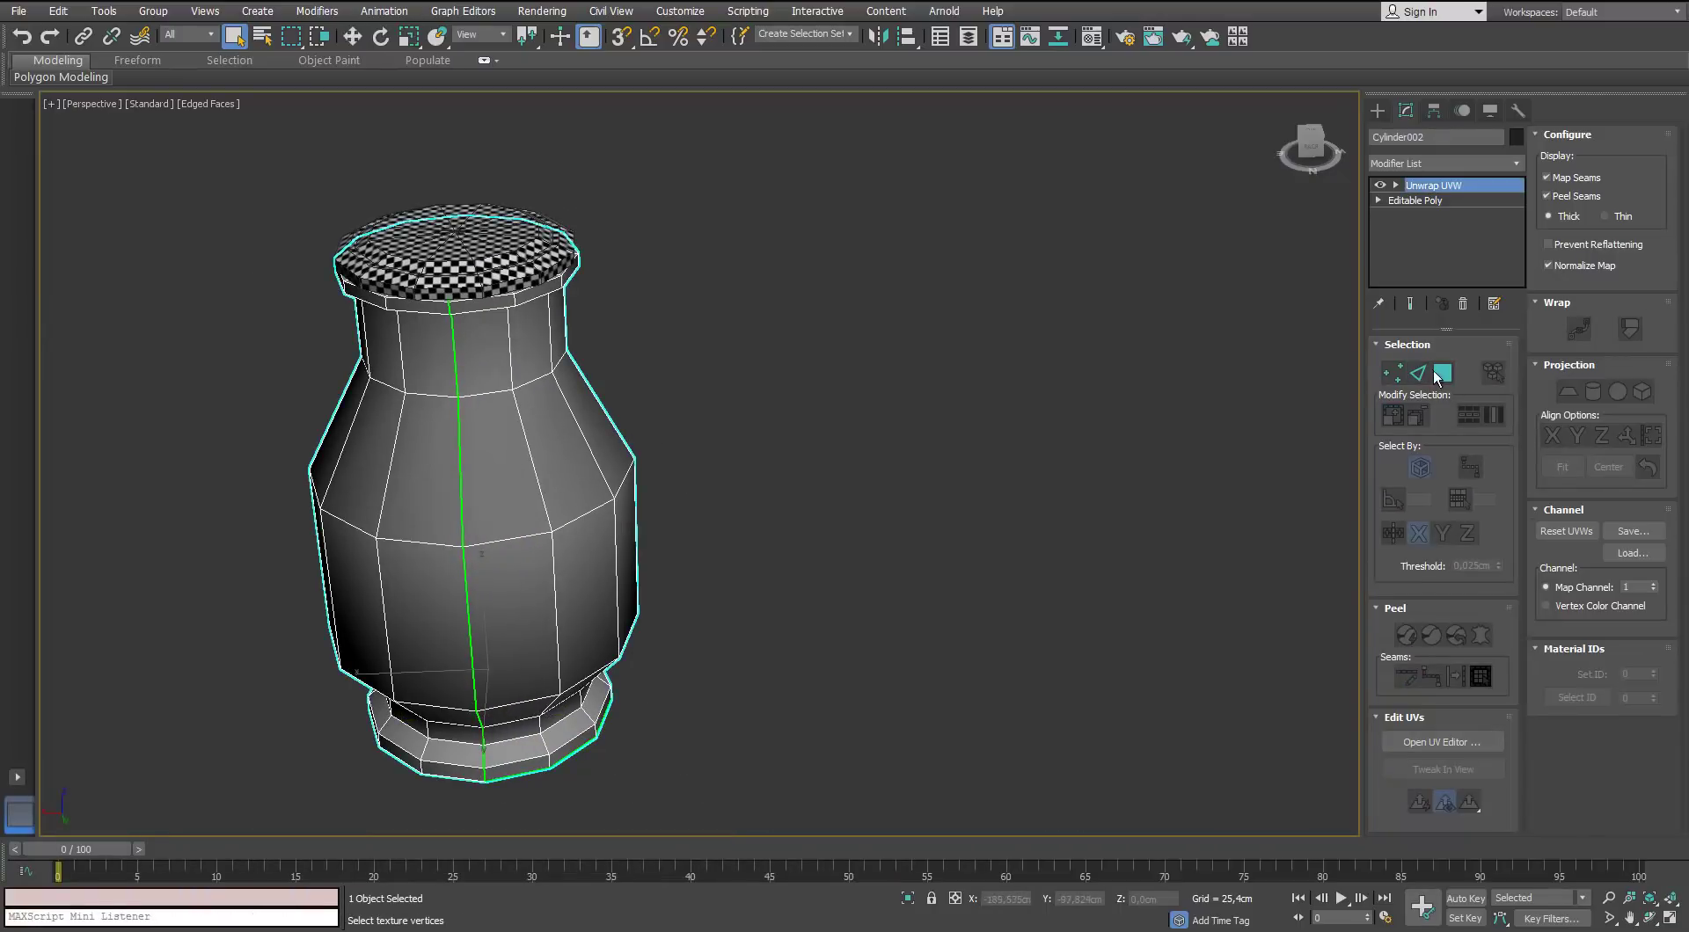
{"action": "left_click", "coordinate": [1441, 376]}
{"action": "left_click", "coordinate": [512, 424]}
{"action": "left_click", "coordinate": [1484, 676]}
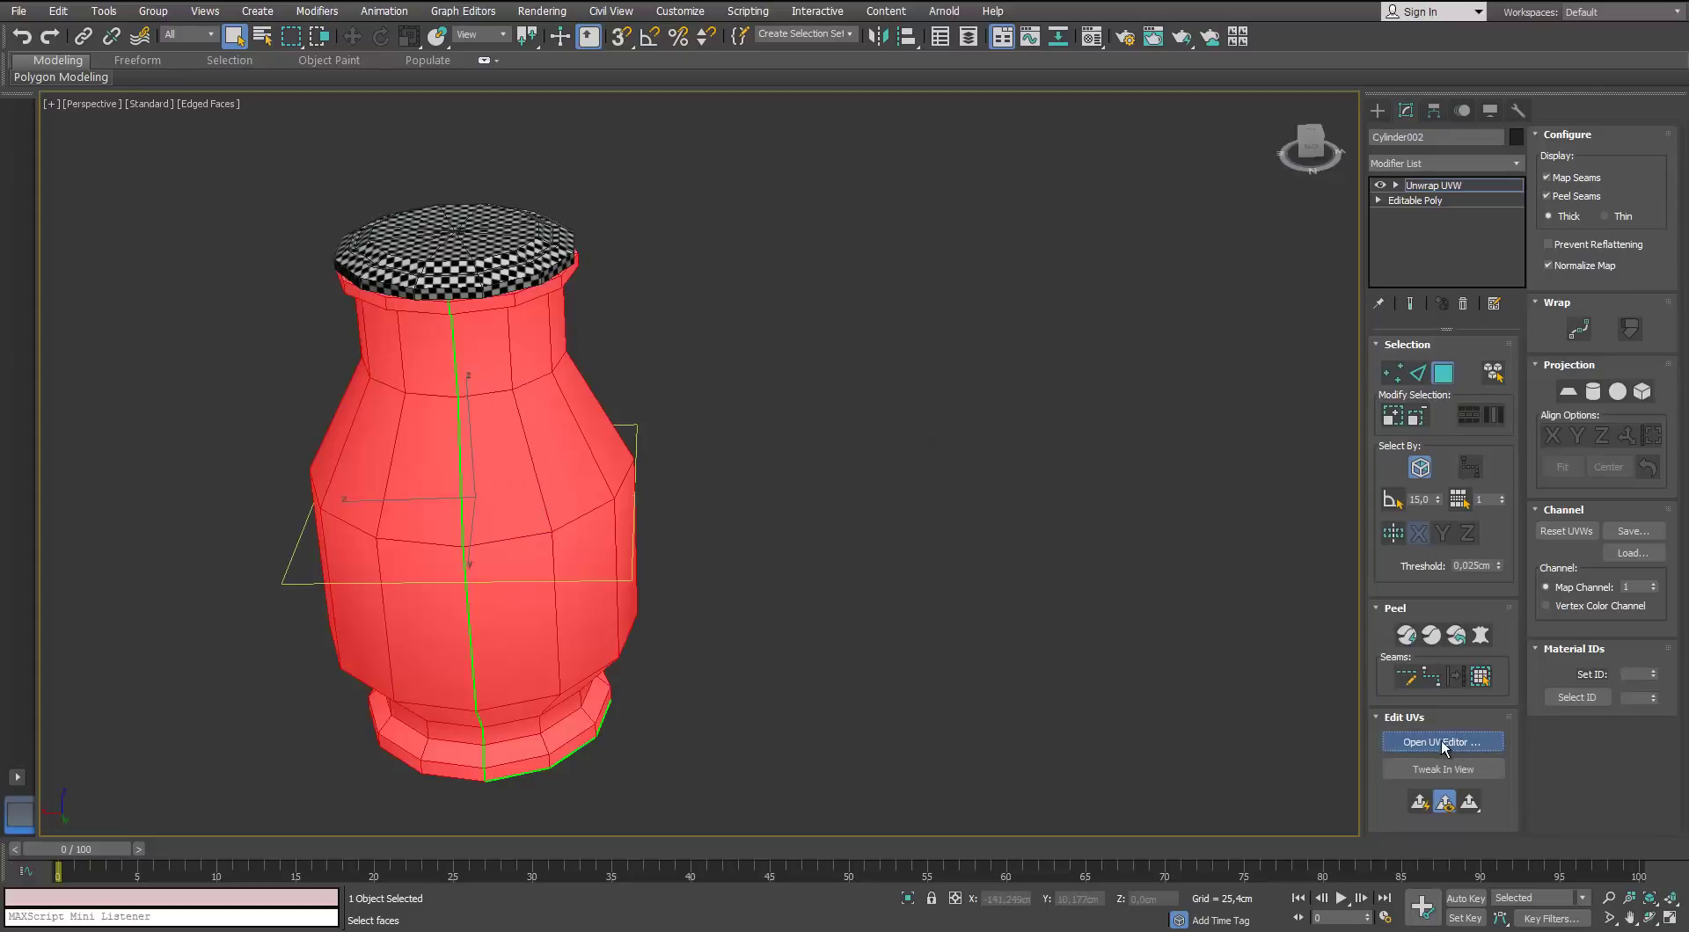
{"action": "left_click", "coordinate": [1442, 741]}
Apply Normal Mapping to the selected body faces, splitting them into four side clusters plus top and bottom clusters
{"action": "left_click", "coordinate": [878, 184]}
{"action": "left_click", "coordinate": [915, 231]}
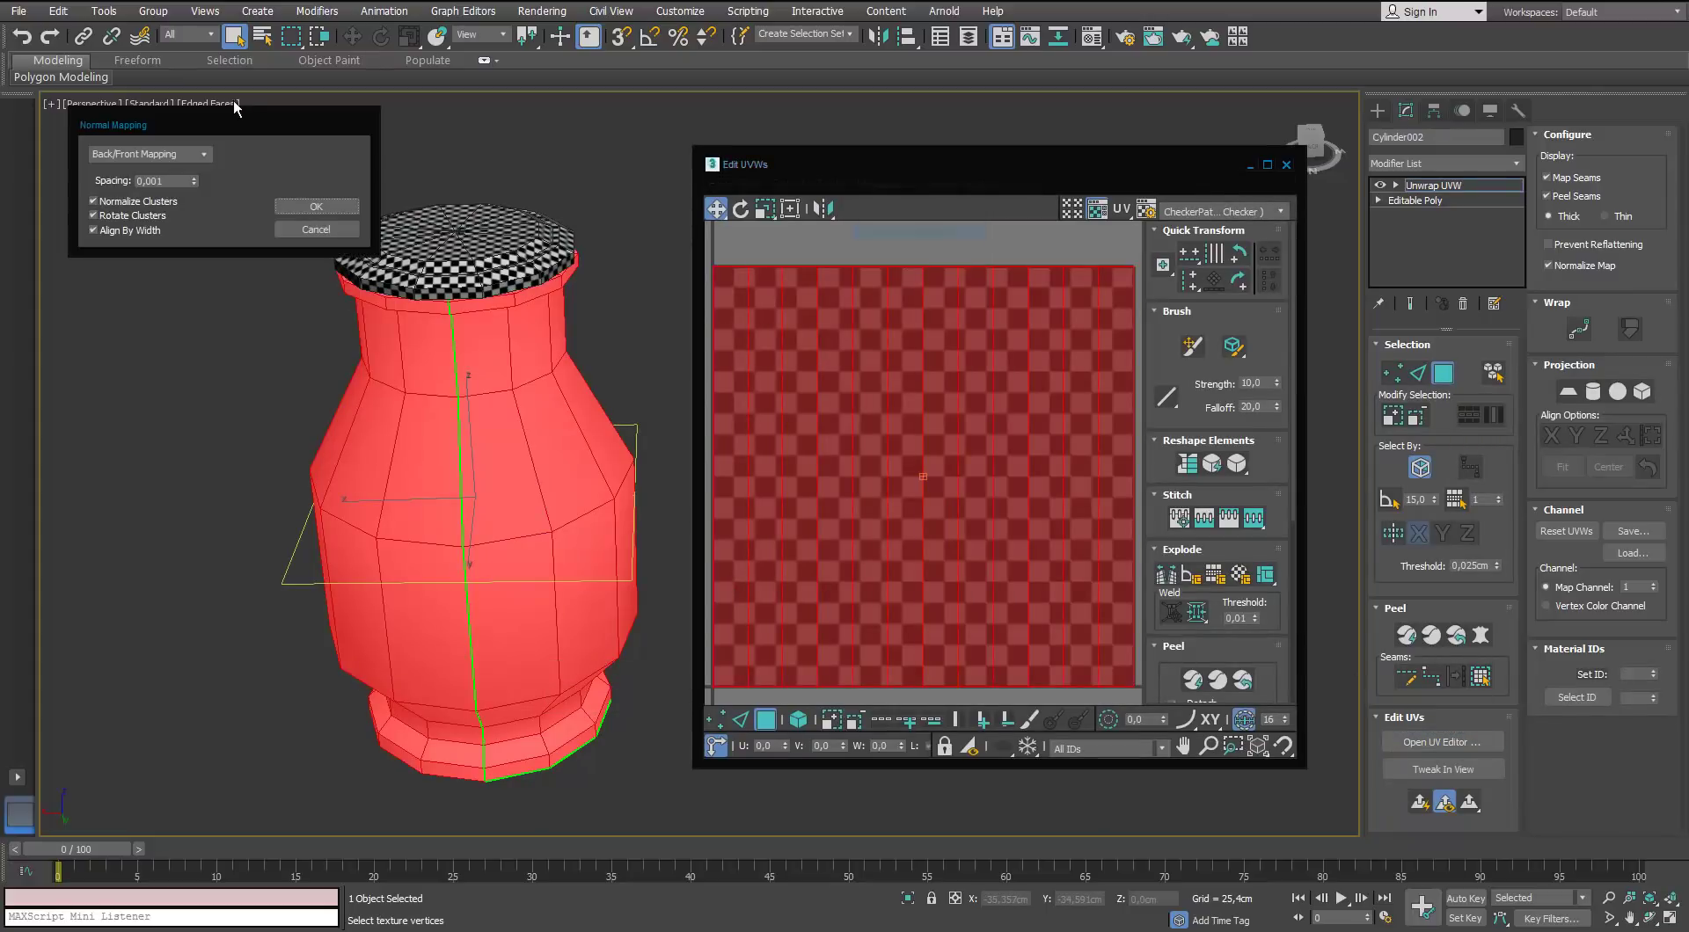
{"action": "left_click", "coordinate": [123, 180]}
{"action": "left_click", "coordinate": [336, 208]}
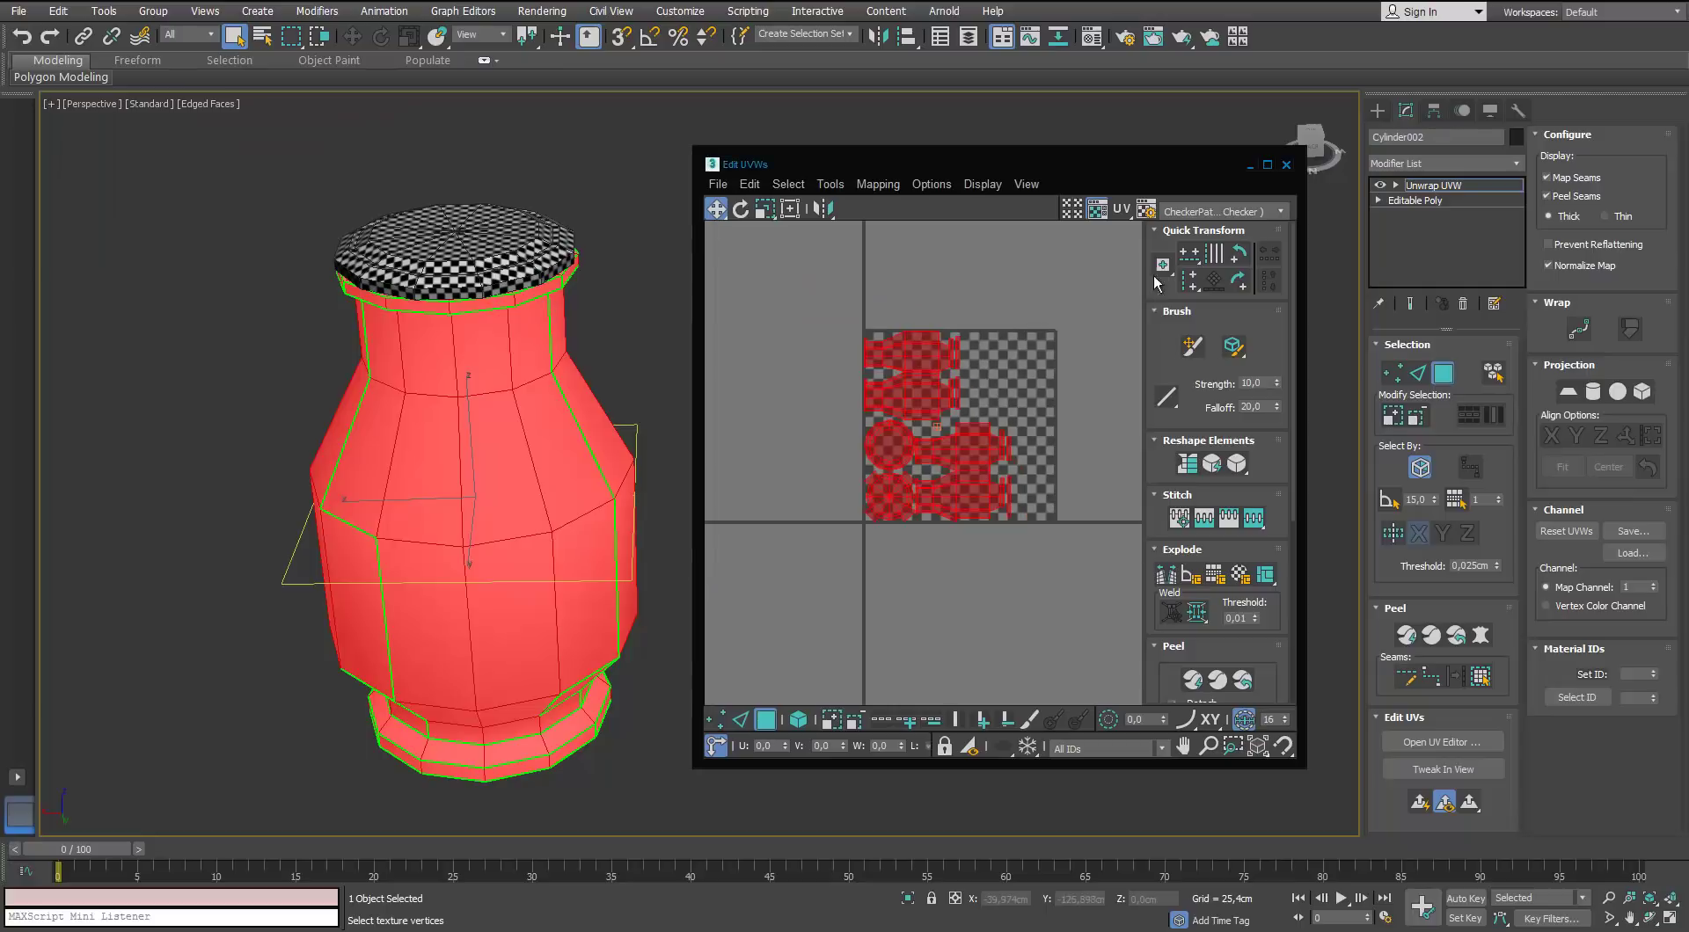
Enlarge the UV editor to full size, pack the body's UV clusters into the tile, and hide the checker background
{"action": "left_click", "coordinate": [1268, 166]}
{"action": "scroll", "coordinate": [663, 408], "scroll_direction": "up", "scroll_amount": 4}
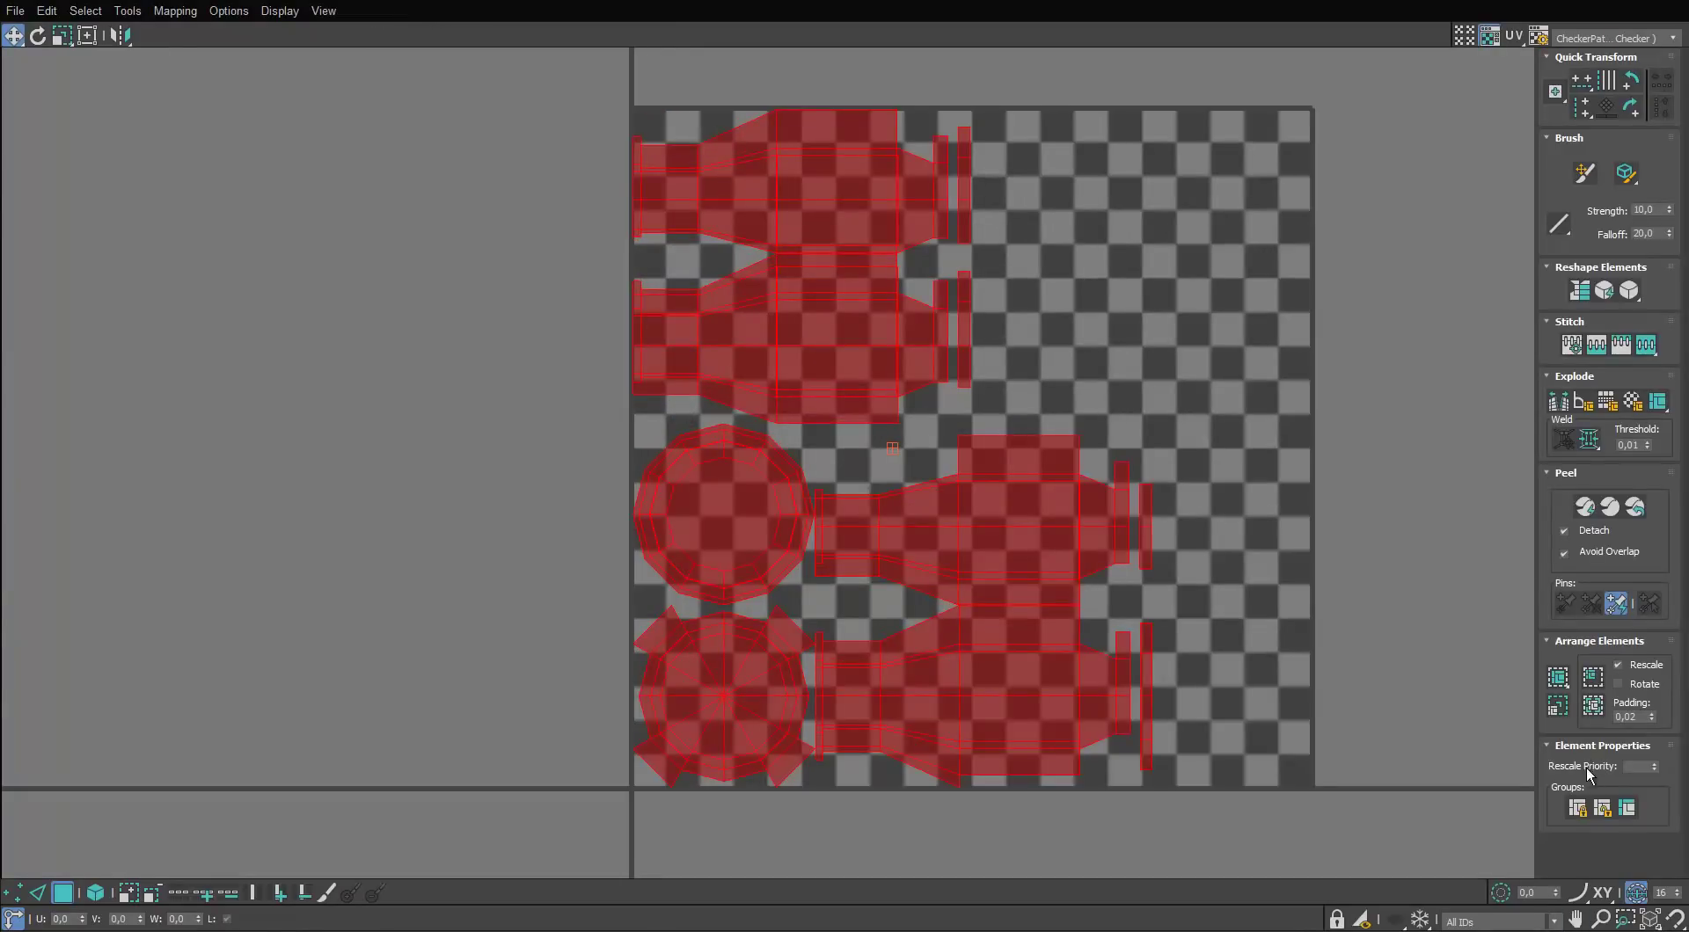
{"action": "left_click", "coordinate": [1558, 676]}
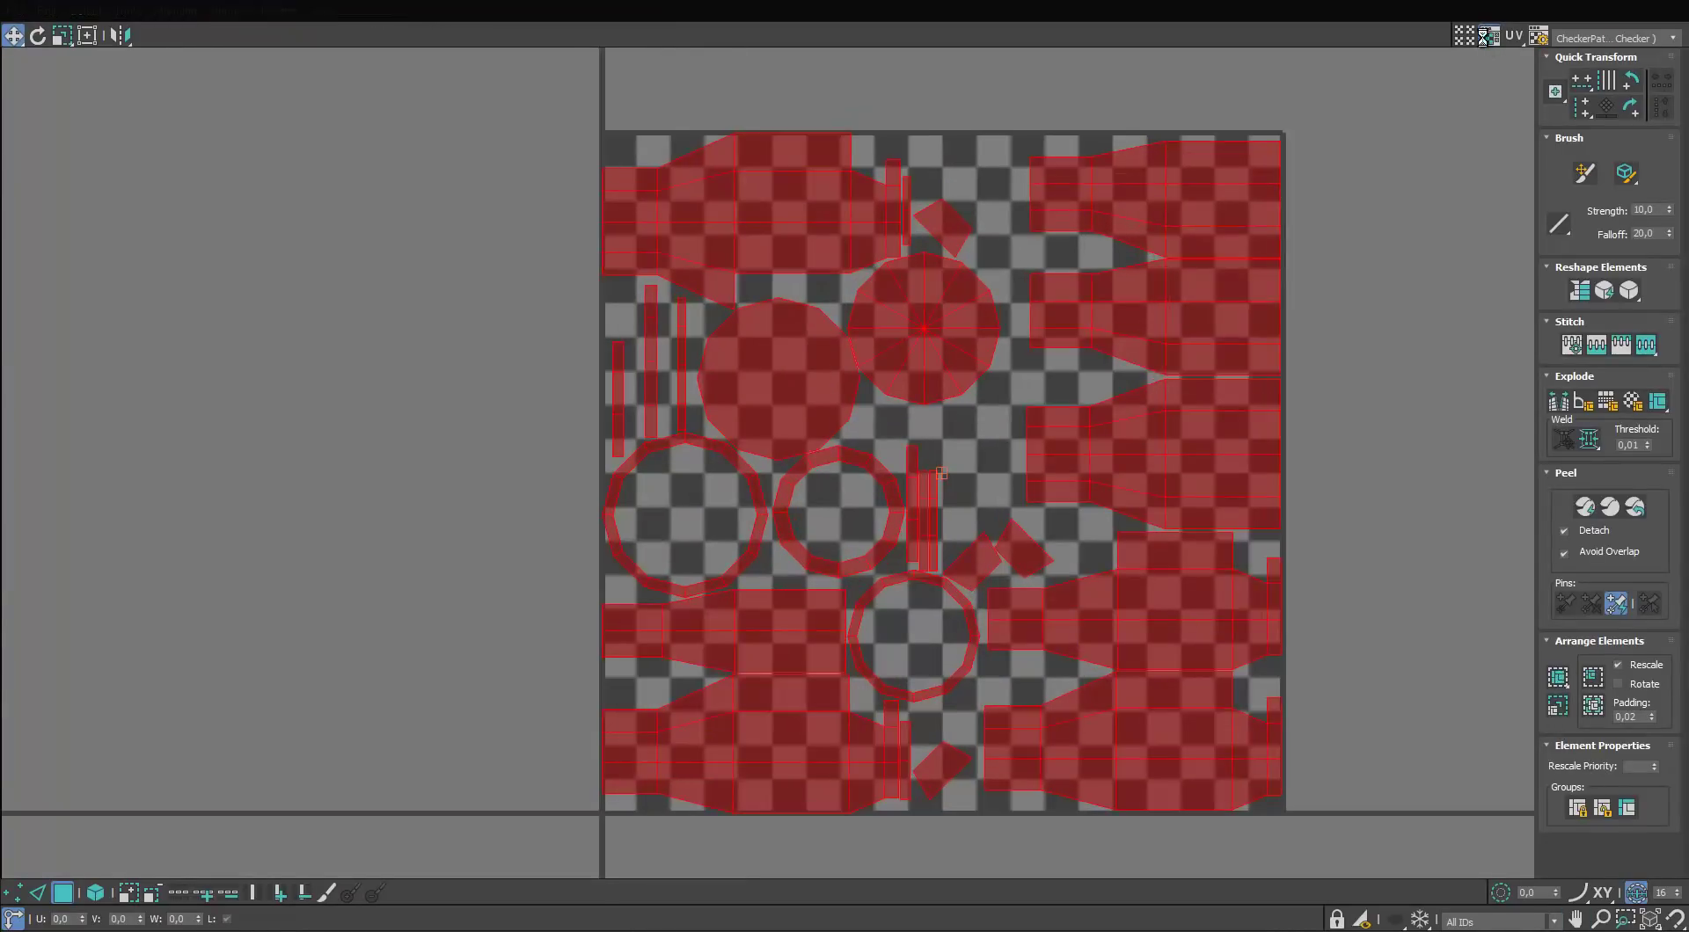
{"action": "left_click", "coordinate": [1487, 37]}
Stitch the matching body side panel to the outer edge of the upper-right side panel in the UV tile
{"action": "middle_click_drag", "start_coordinate": [1188, 102], "coordinate": [1107, 351]}
{"action": "key", "text": "2"}
{"action": "scroll", "coordinate": [1082, 198], "scroll_direction": "up", "scroll_amount": 2}
{"action": "double_click", "coordinate": [1111, 212]}
{"action": "key", "text": "s"}
{"action": "scroll", "coordinate": [1108, 350], "scroll_direction": "down", "scroll_amount": 2}
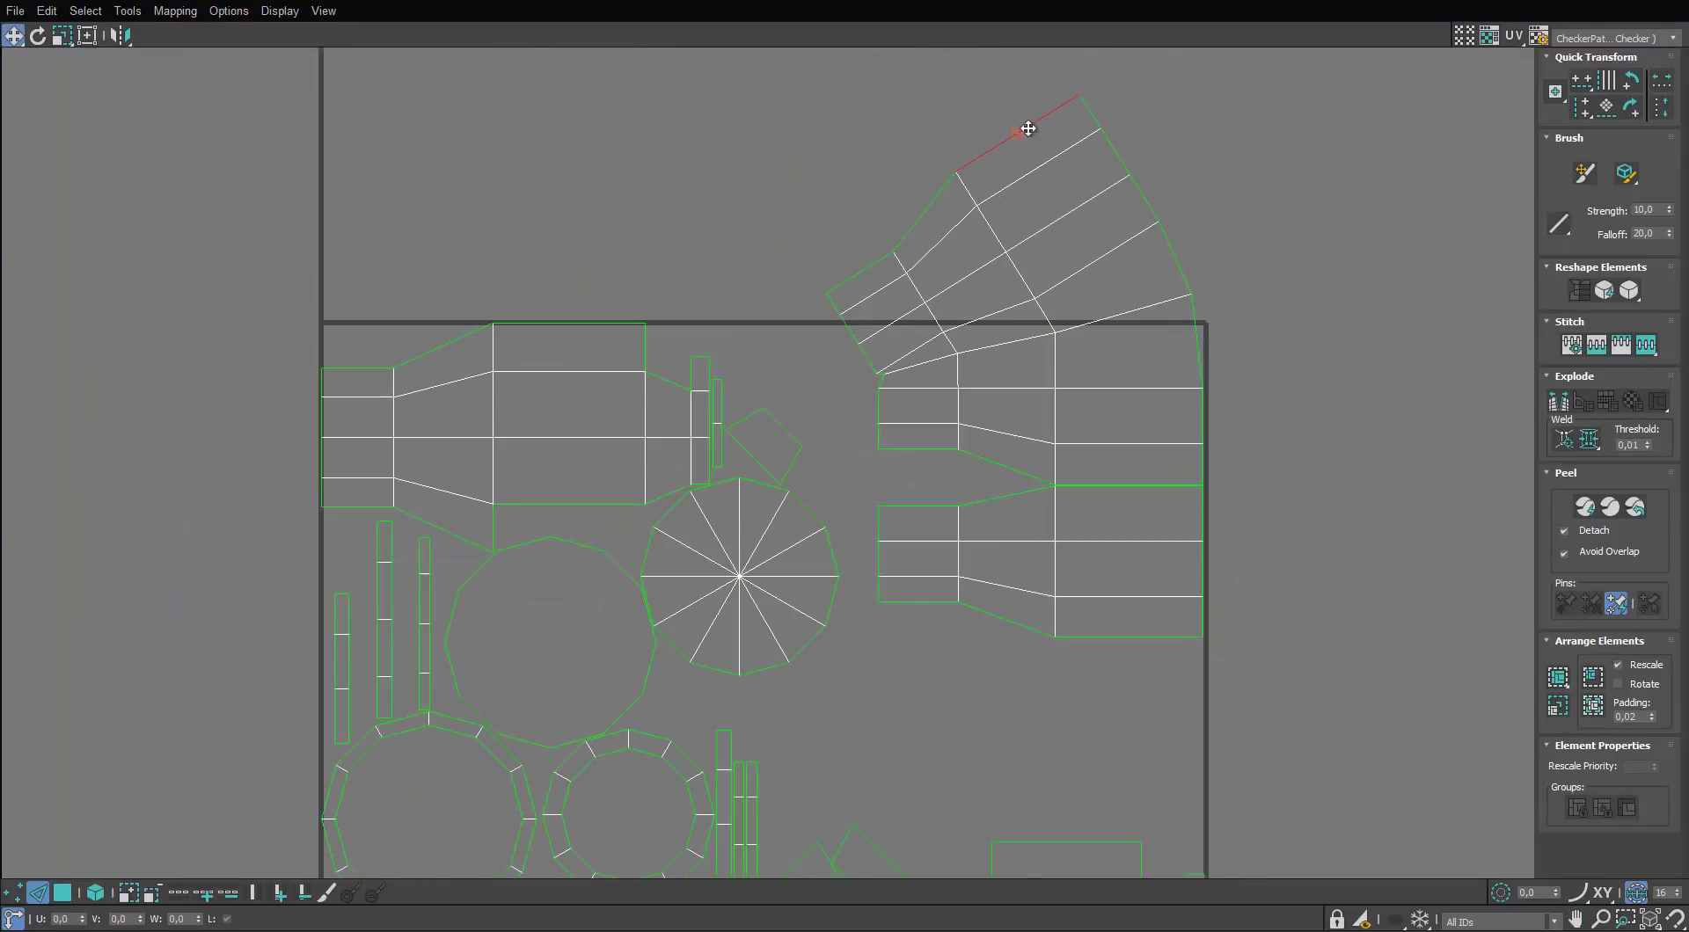
Extend the fan of stitched side panels by stitching the next panel to its free end edge
{"action": "key", "text": "s"}
{"action": "middle_click_drag", "start_coordinate": [1017, 143], "coordinate": [957, 214]}
{"action": "double_click", "coordinate": [918, 168]}
{"action": "key", "text": "s"}
Move two of the bottle-shaped body islands from the lower part of the UV tile out to its lower left
{"action": "scroll", "coordinate": [977, 289], "scroll_direction": "down", "scroll_amount": 3}
{"action": "scroll", "coordinate": [956, 455], "scroll_direction": "up", "scroll_amount": 1}
{"action": "middle_click_drag", "start_coordinate": [909, 459], "coordinate": [728, 329]}
{"action": "scroll", "coordinate": [955, 456], "scroll_direction": "down", "scroll_amount": 1}
{"action": "scroll", "coordinate": [559, 441], "scroll_direction": "up", "scroll_amount": 2}
{"action": "scroll", "coordinate": [559, 441], "scroll_direction": "down", "scroll_amount": 2}
{"action": "middle_click_drag", "start_coordinate": [554, 440], "coordinate": [650, 413]}
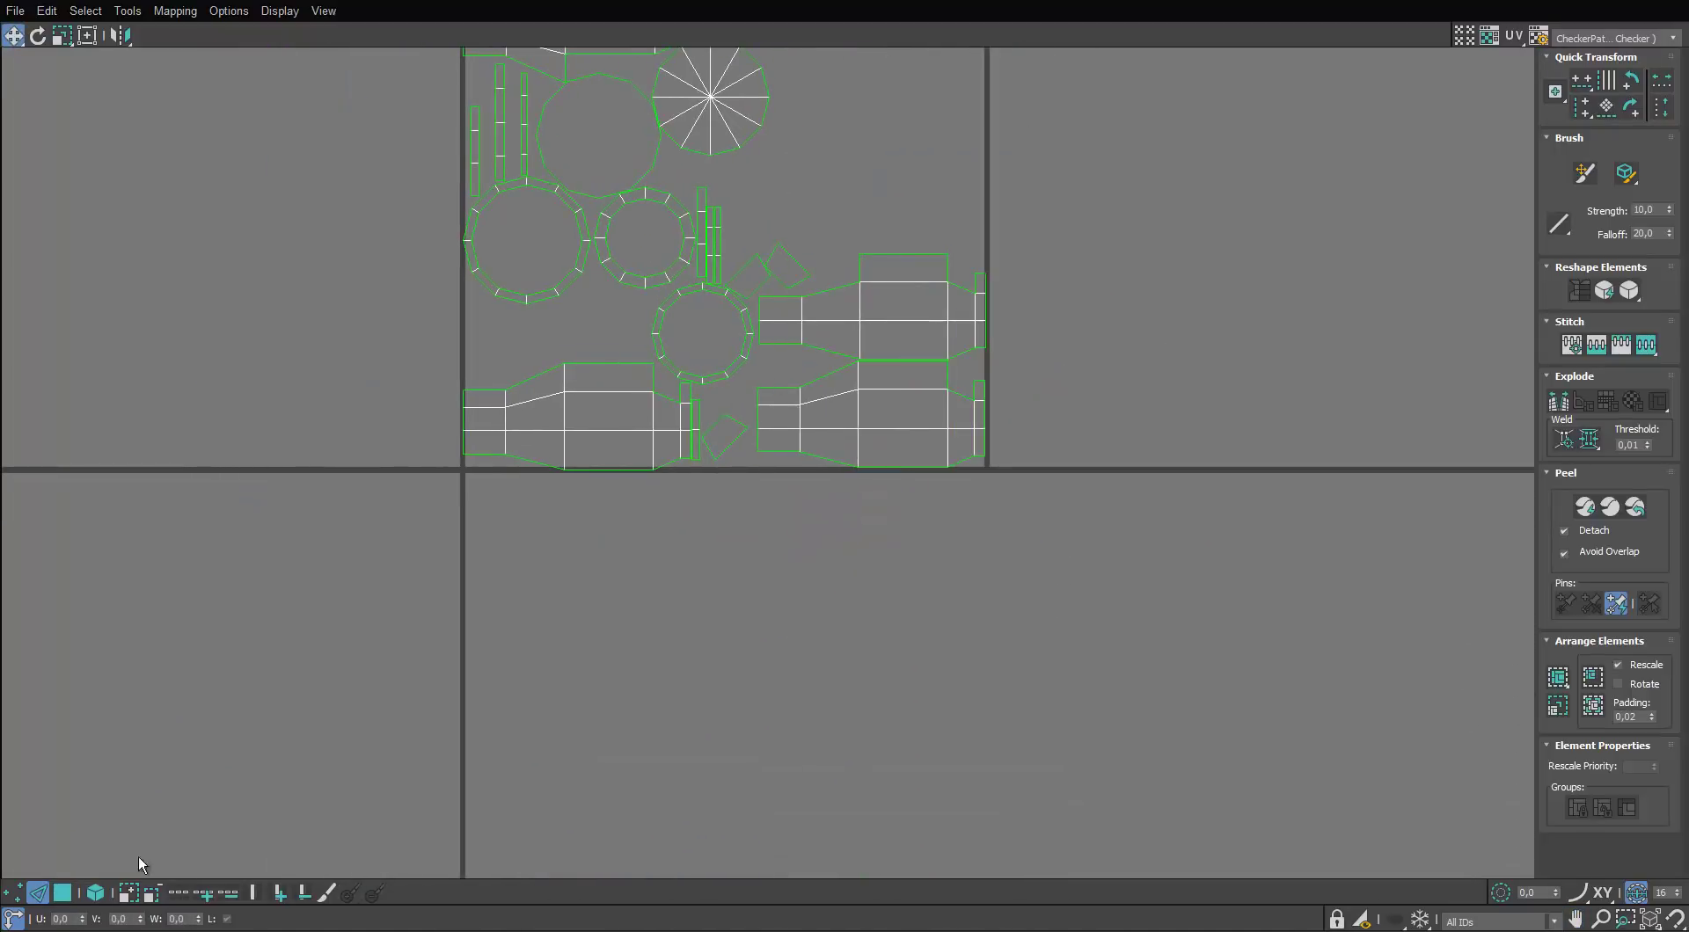
{"action": "left_click", "coordinate": [63, 893]}
{"action": "key", "text": "ctrl+a"}
{"action": "scroll", "coordinate": [630, 505], "scroll_direction": "up", "scroll_amount": 1}
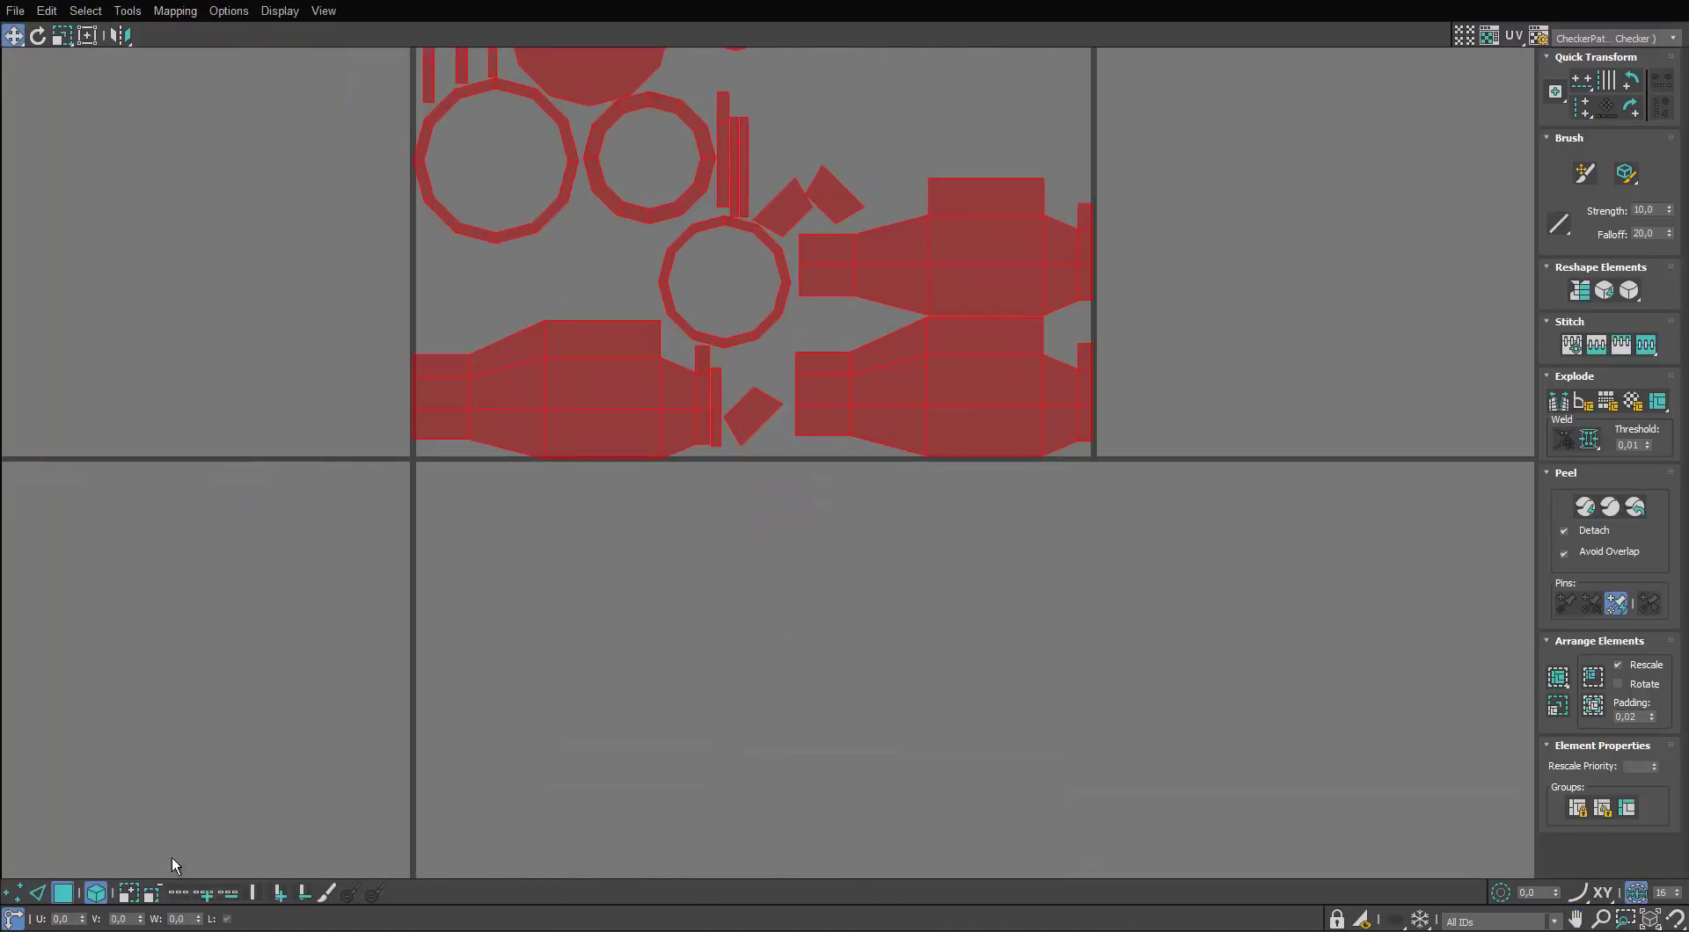
{"action": "left_click", "coordinate": [712, 519]}
{"action": "left_click", "coordinate": [649, 422]}
{"action": "left_click_drag", "start_coordinate": [648, 422], "coordinate": [433, 637]}
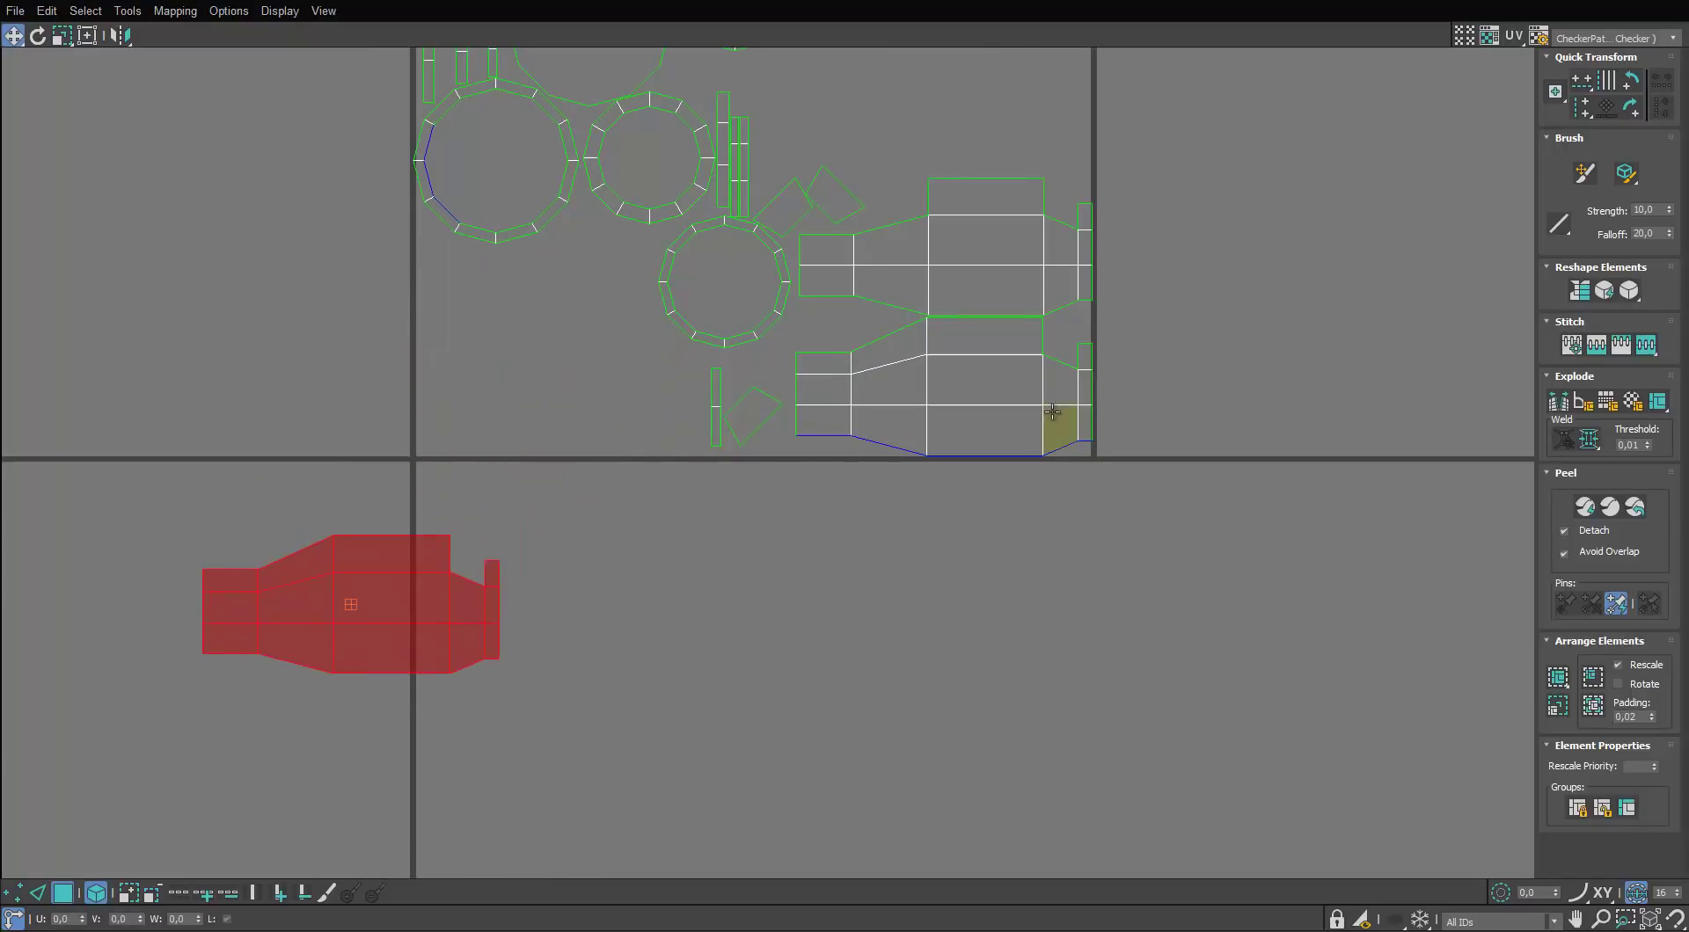
{"action": "left_click_drag", "start_coordinate": [962, 412], "coordinate": [121, 460]}
Move the two remaining separate bottle-shaped body islands out of the UV tile to its left
{"action": "middle_click_drag", "start_coordinate": [747, 340], "coordinate": [929, 477]}
{"action": "scroll", "coordinate": [930, 477], "scroll_direction": "down", "scroll_amount": 3}
{"action": "left_click_drag", "start_coordinate": [1016, 440], "coordinate": [636, 423]}
{"action": "left_click_drag", "start_coordinate": [869, 254], "coordinate": [528, 325]}
Select the two disc and three ring islands together and move them above the UV tile
{"action": "scroll", "coordinate": [777, 323], "scroll_direction": "up", "scroll_amount": 3}
{"action": "left_click", "coordinate": [965, 395]}
{"action": "left_click", "coordinate": [935, 464], "text": "ctrl"}
{"action": "left_click", "coordinate": [1098, 291], "text": "ctrl"}
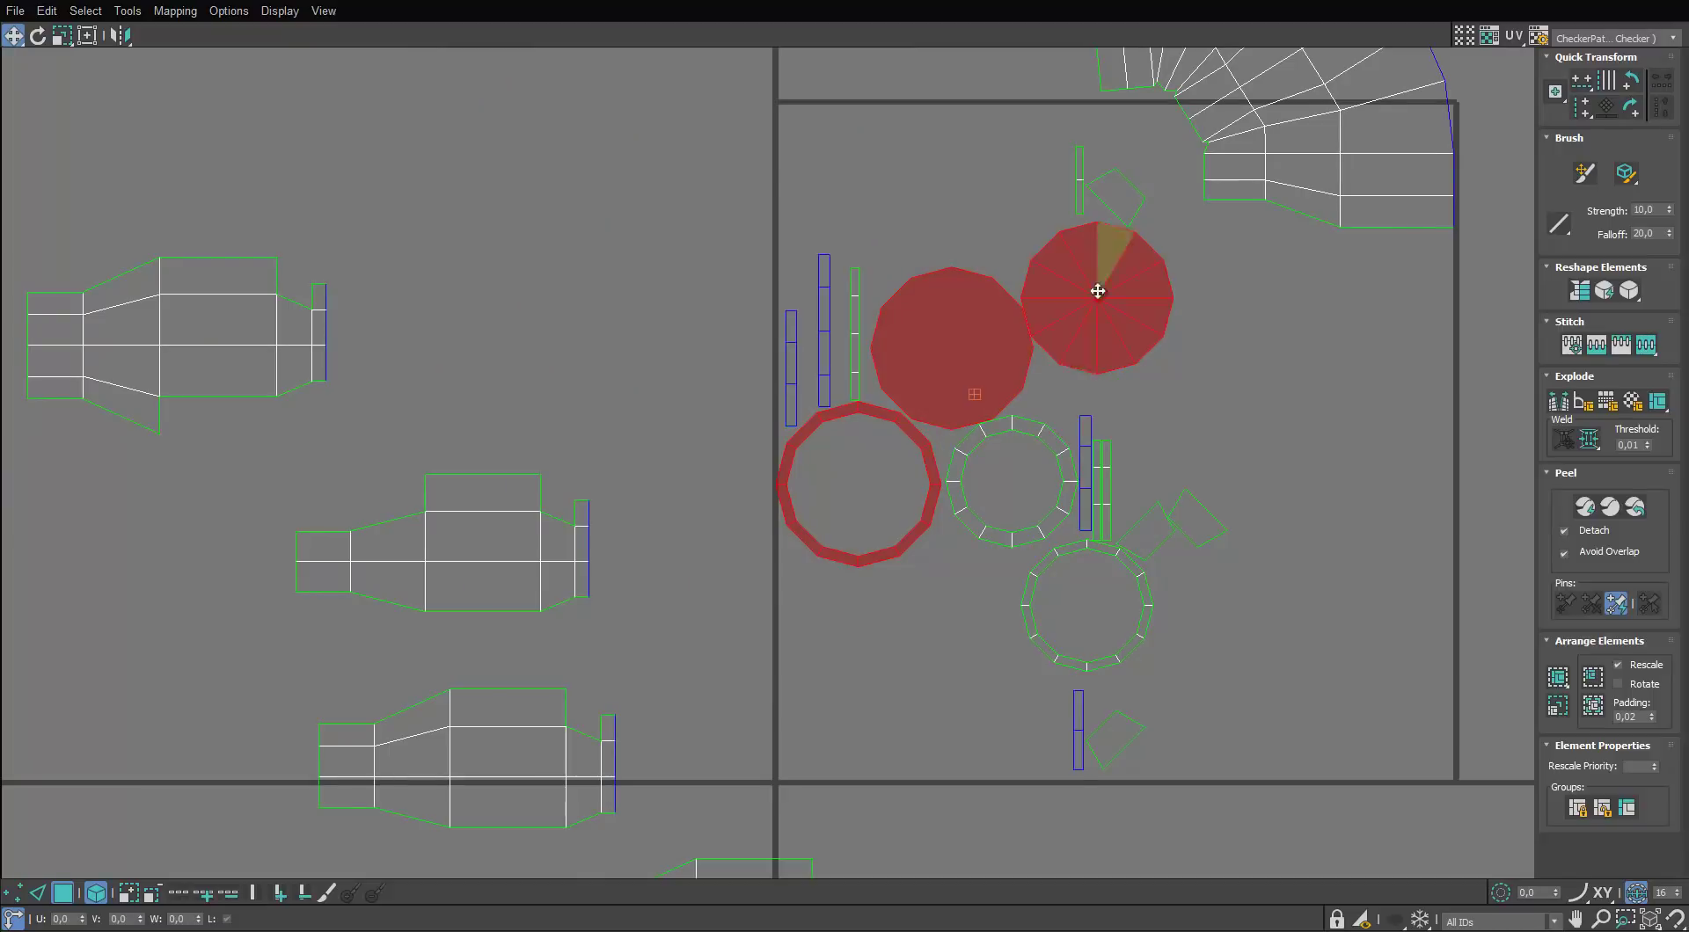
{"action": "left_click", "coordinate": [1053, 440], "text": "ctrl"}
{"action": "left_click", "coordinate": [1102, 547], "text": "ctrl"}
{"action": "scroll", "coordinate": [1086, 510], "scroll_direction": "down", "scroll_amount": 3}
{"action": "left_click_drag", "start_coordinate": [1093, 405], "coordinate": [1009, 166]}
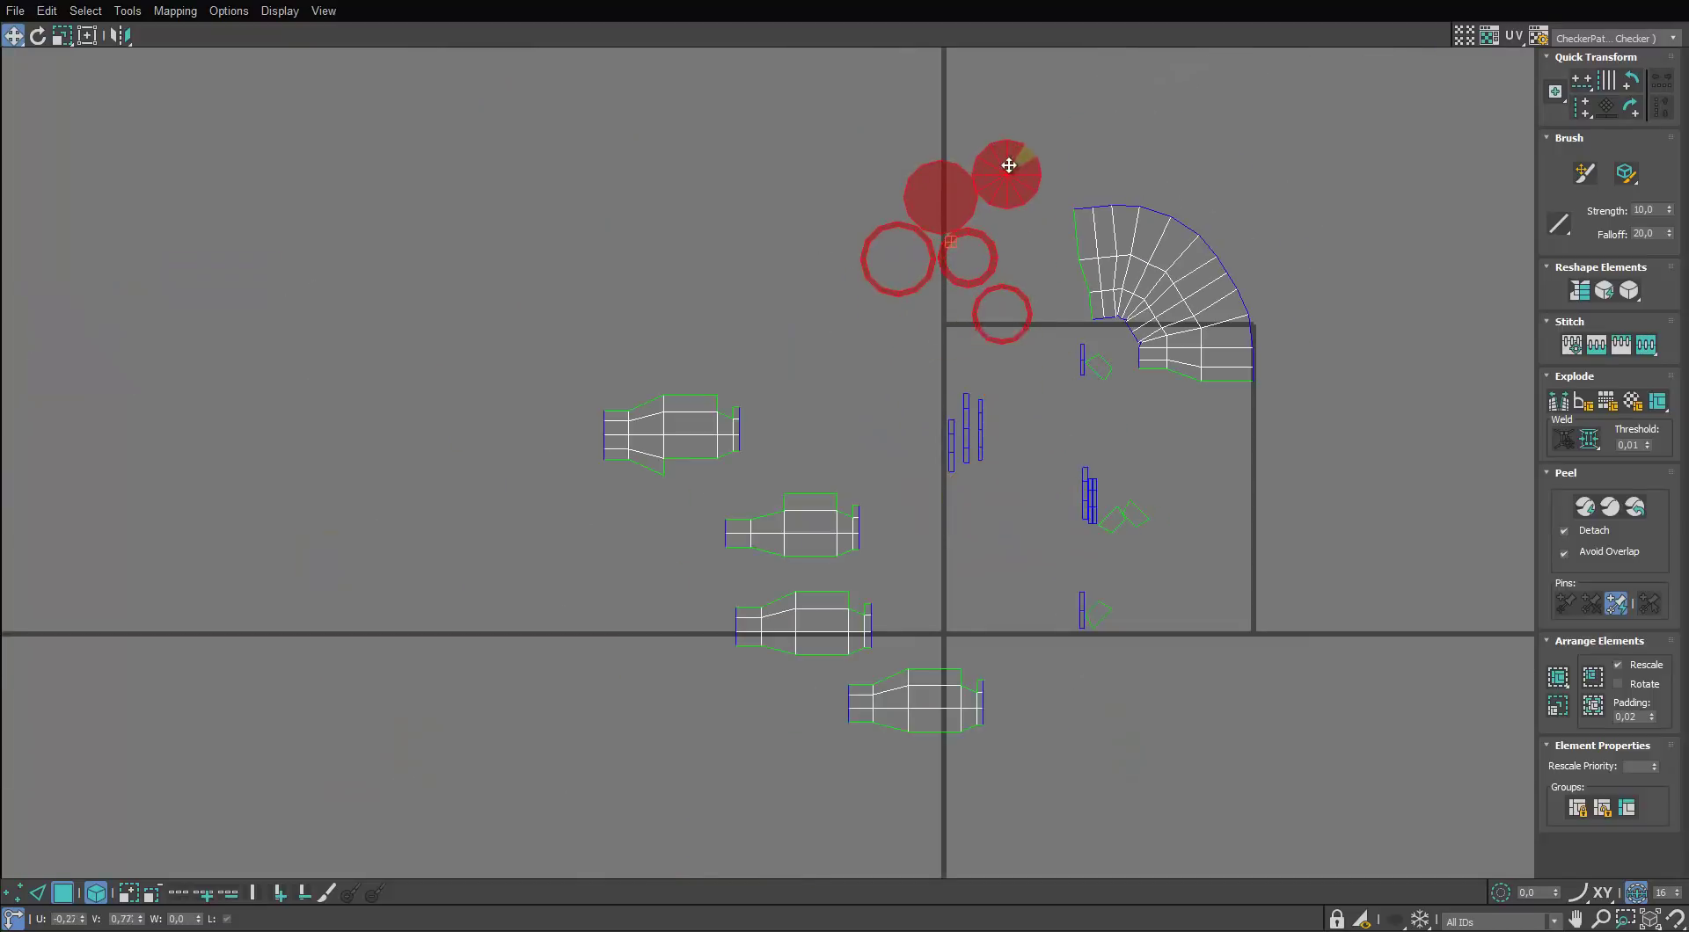
Line up the three ring islands in a row above the UV tile and place the two discs above them
{"action": "scroll", "coordinate": [1025, 204], "scroll_direction": "up", "scroll_amount": 5}
{"action": "left_click", "coordinate": [1032, 367]}
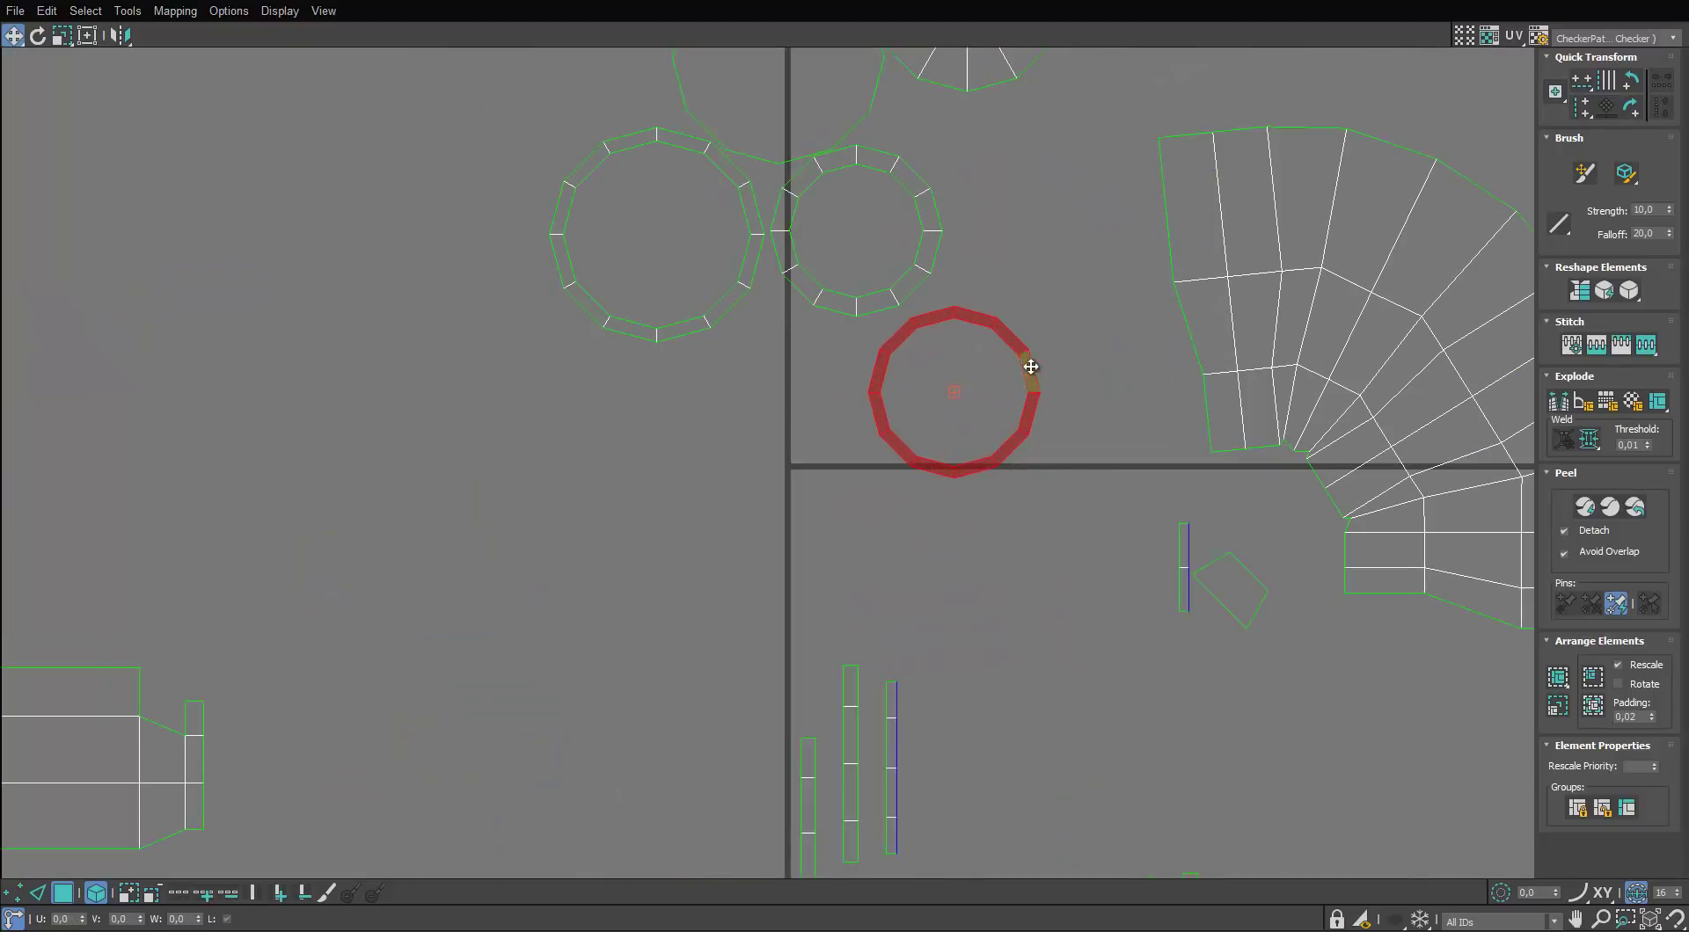
{"action": "left_click_drag", "start_coordinate": [1031, 367], "coordinate": [1161, 349]}
{"action": "left_click_drag", "start_coordinate": [916, 282], "coordinate": [961, 417]}
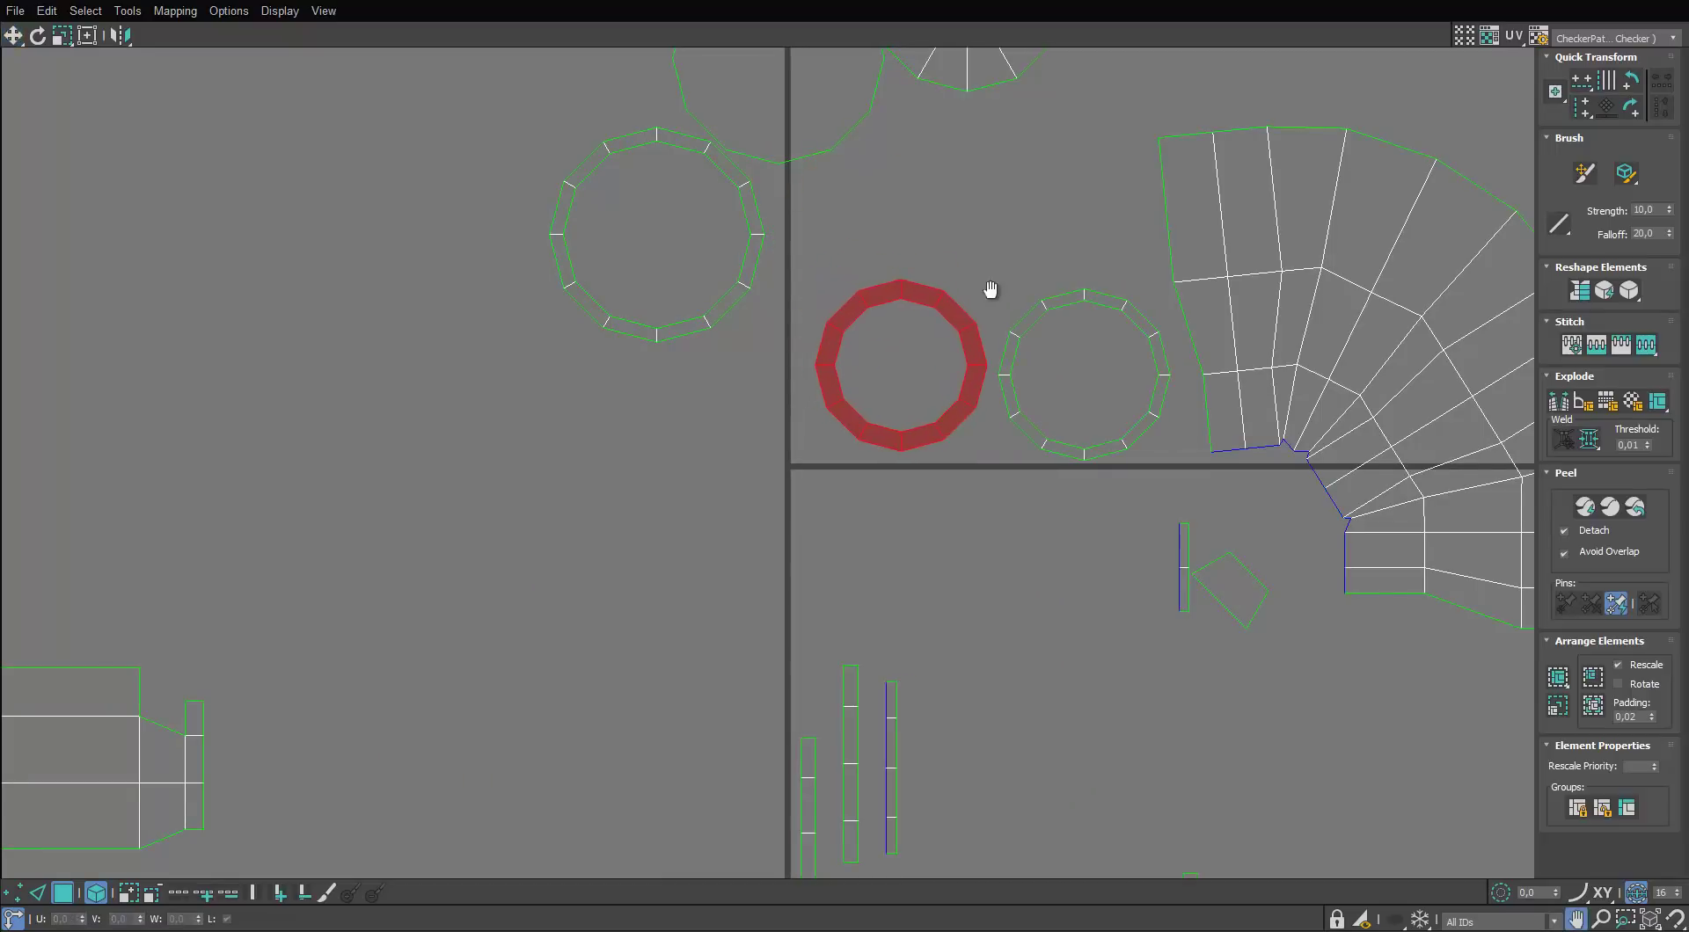
{"action": "middle_click_drag", "start_coordinate": [990, 289], "coordinate": [960, 345]}
{"action": "scroll", "coordinate": [960, 344], "scroll_direction": "down", "scroll_amount": 5}
{"action": "left_click_drag", "start_coordinate": [821, 325], "coordinate": [841, 405]}
{"action": "left_click_drag", "start_coordinate": [853, 224], "coordinate": [829, 275]}
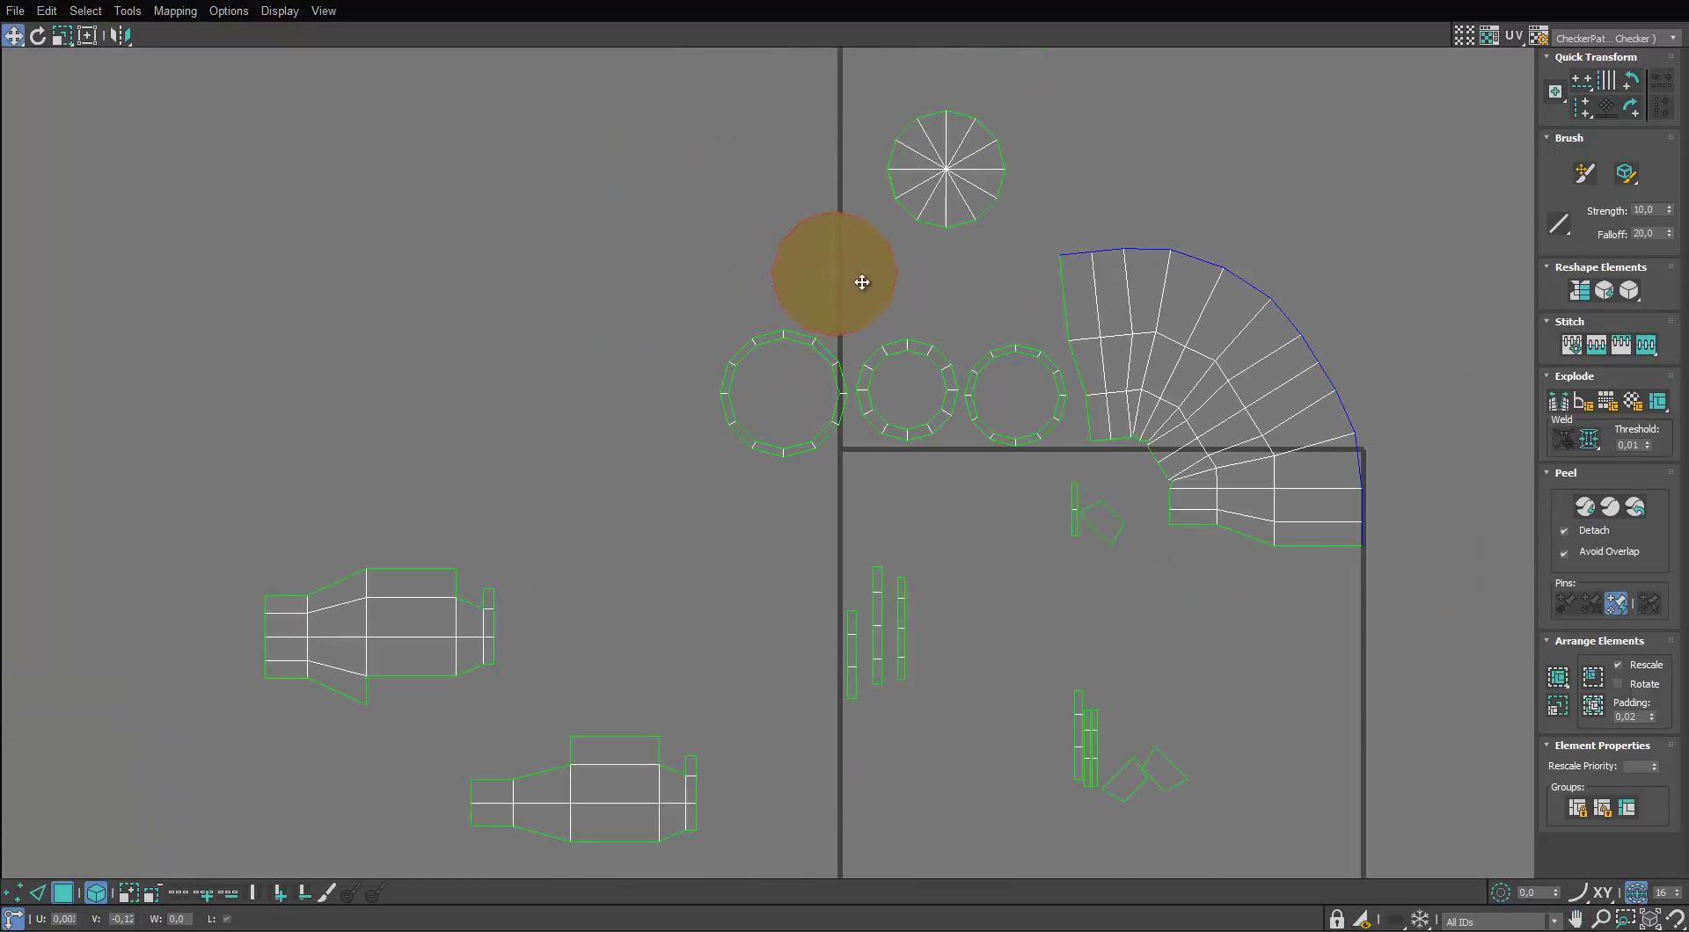
{"action": "left_click_drag", "start_coordinate": [924, 180], "coordinate": [961, 282]}
Select the four bottle-shaped body islands together and examine which faces of the jar they cover
{"action": "middle_click_drag", "start_coordinate": [962, 282], "coordinate": [979, 116]}
{"action": "scroll", "coordinate": [979, 119], "scroll_direction": "down", "scroll_amount": 3}
{"action": "scroll", "coordinate": [825, 305], "scroll_direction": "up", "scroll_amount": 2}
{"action": "left_click", "coordinate": [757, 410]}
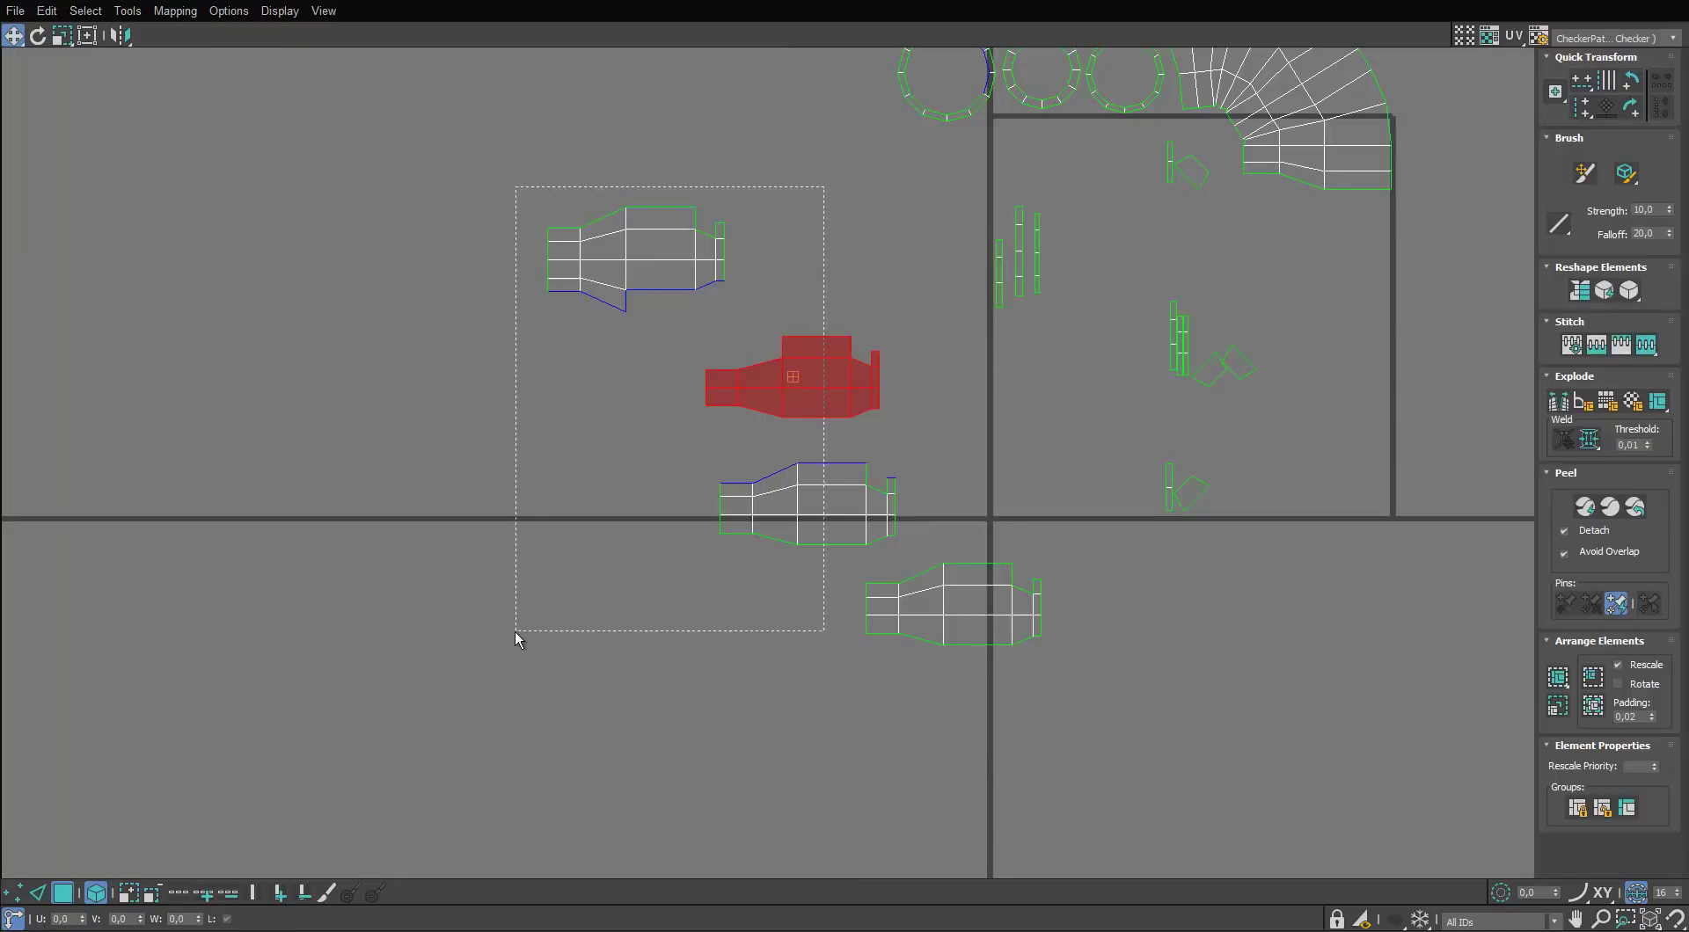
{"action": "left_click_drag", "start_coordinate": [515, 632], "coordinate": [514, 633]}
{"action": "left_click", "coordinate": [880, 591], "text": "ctrl"}
{"action": "left_click_drag", "start_coordinate": [934, 1], "coordinate": [1061, 170]}
{"action": "middle_click_drag", "start_coordinate": [581, 422], "coordinate": [605, 383], "text": "alt"}
{"action": "left_click", "coordinate": [366, 642], "text": "ctrl"}
{"action": "middle_click_drag", "start_coordinate": [460, 418], "coordinate": [312, 453], "text": "alt"}
{"action": "left_click", "coordinate": [418, 658], "text": "ctrl"}
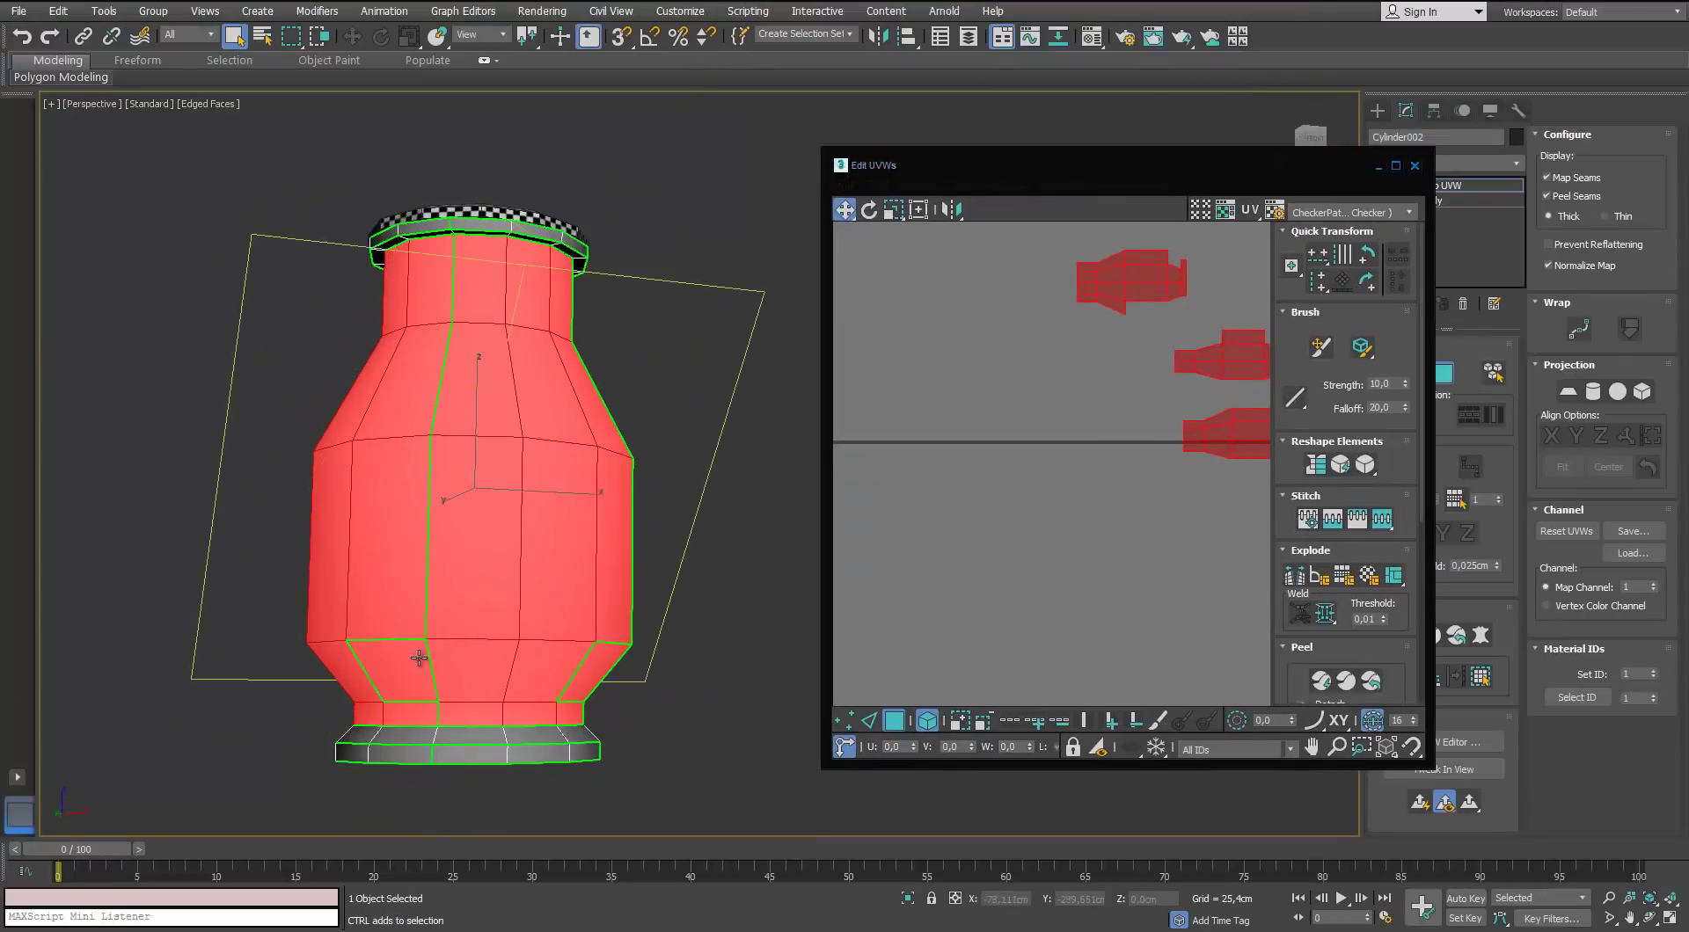
{"action": "middle_click_drag", "start_coordinate": [418, 658], "coordinate": [412, 354], "text": "alt"}
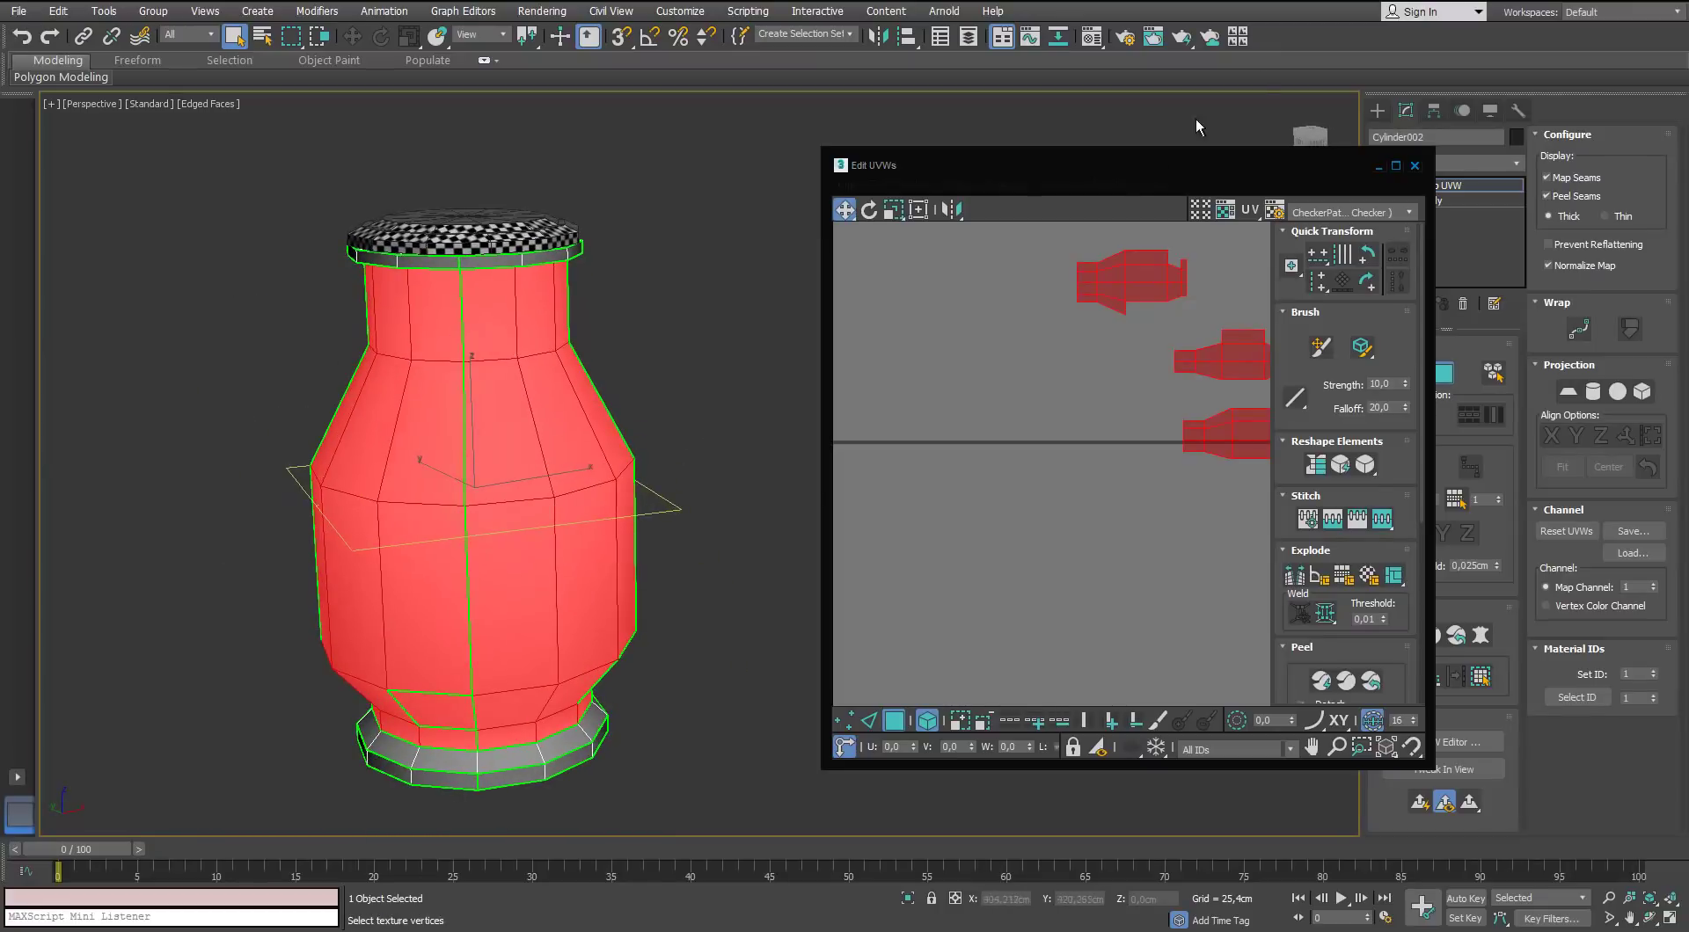
Stitch the uppermost body island along its slanted edge near the base and at the adjoining narrow end strip
{"action": "double_click", "coordinate": [1231, 164]}
{"action": "scroll", "coordinate": [680, 197], "scroll_direction": "up", "scroll_amount": 3}
{"action": "left_click", "coordinate": [695, 219]}
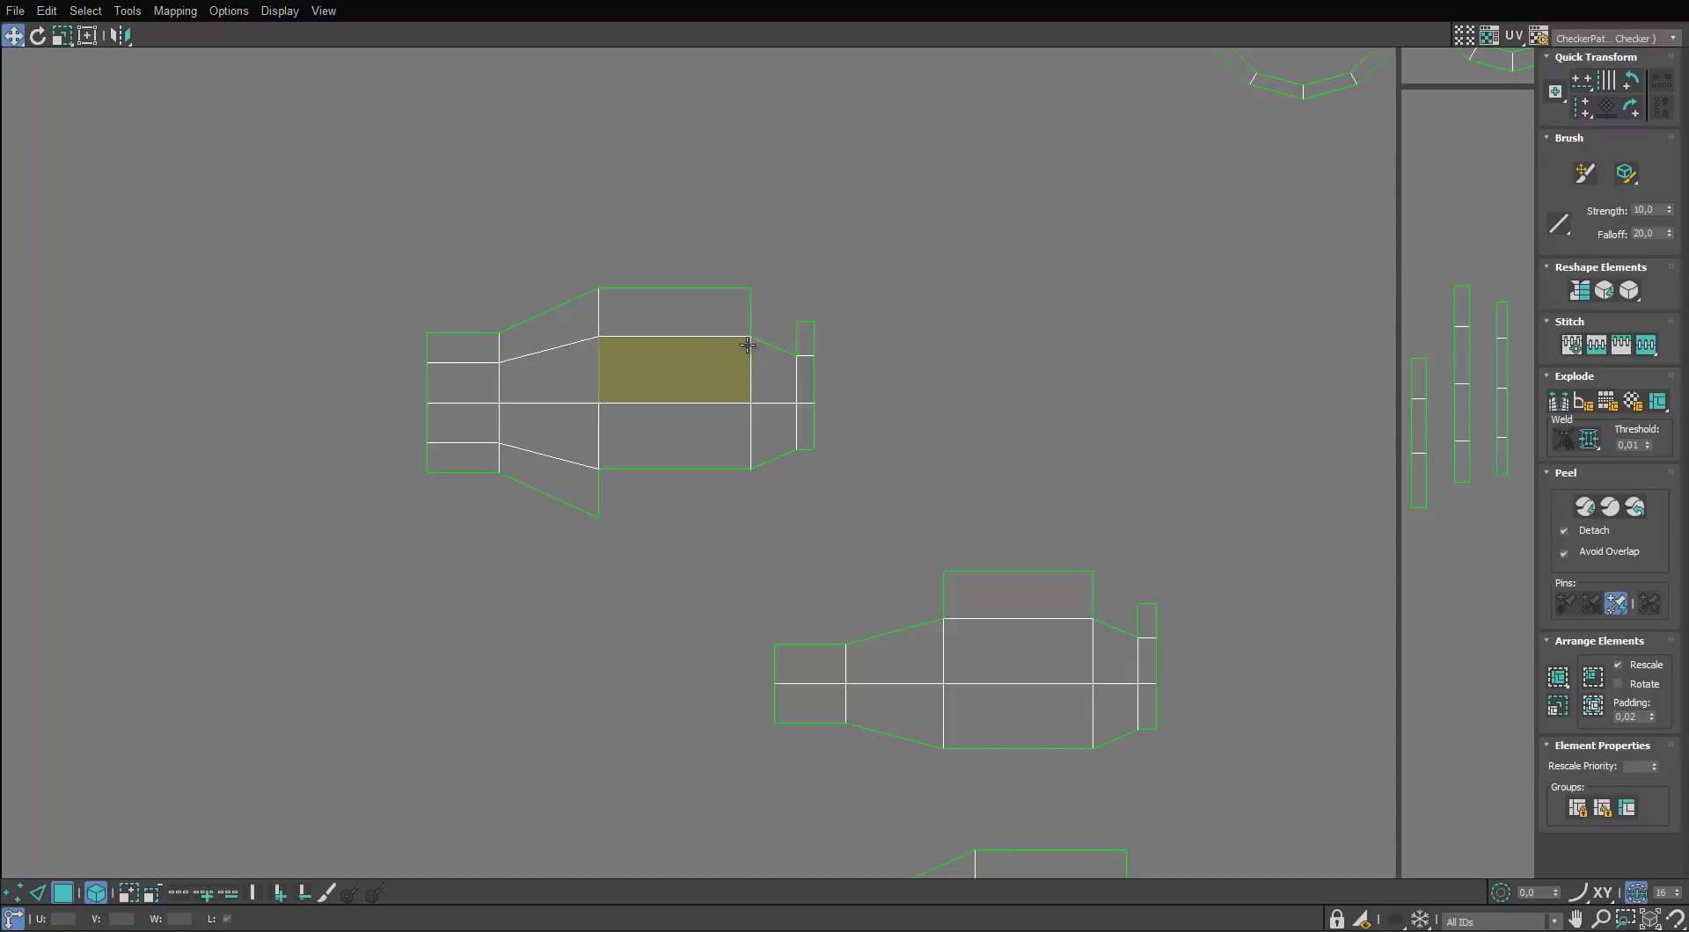
{"action": "key", "text": "2"}
{"action": "double_click", "coordinate": [771, 346]}
{"action": "scroll", "coordinate": [771, 346], "scroll_direction": "up", "scroll_amount": 3}
{"action": "left_click", "coordinate": [825, 301]}
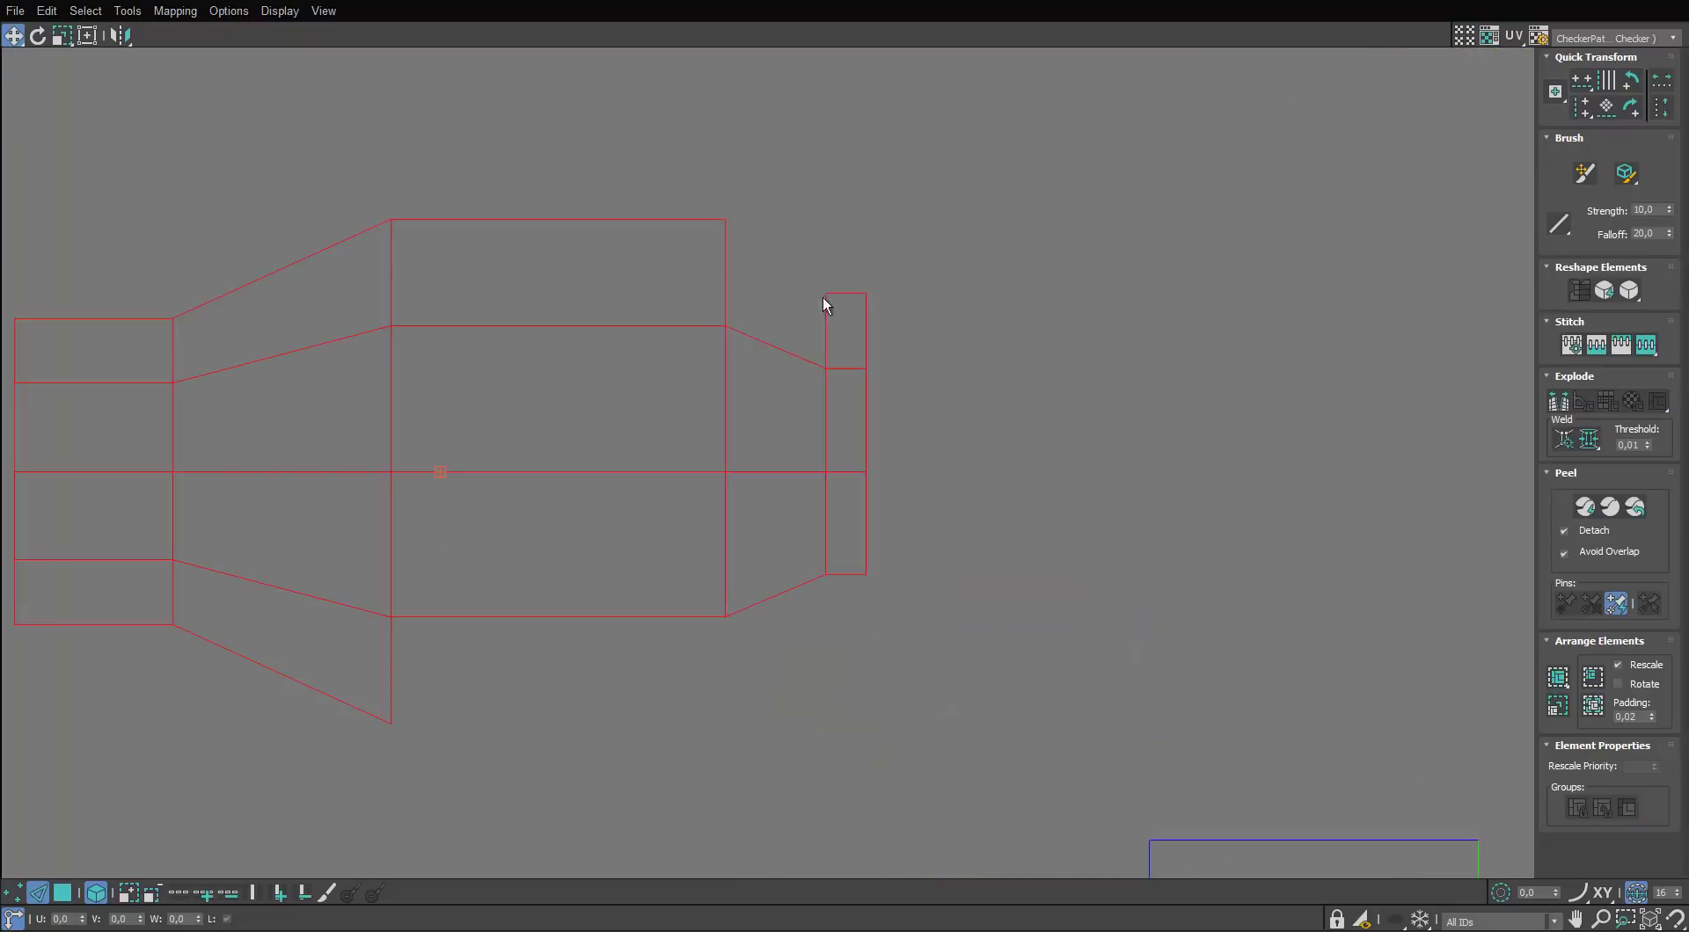
{"action": "left_click", "coordinate": [778, 336]}
{"action": "key", "text": "4"}
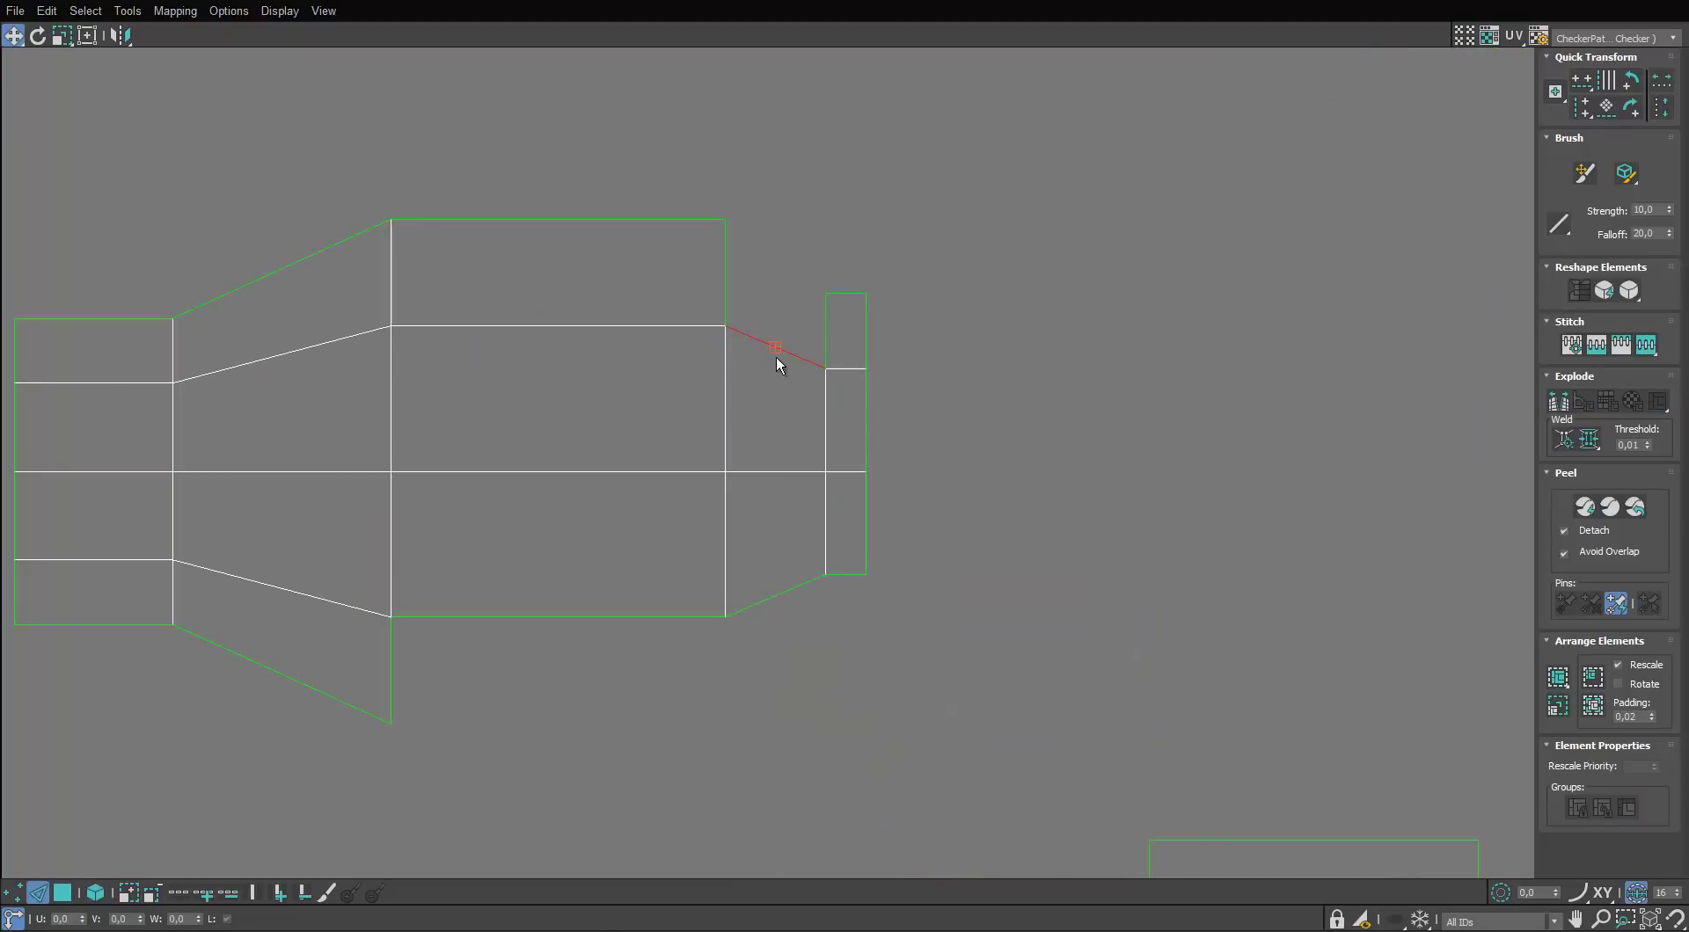
{"action": "key", "text": "s"}
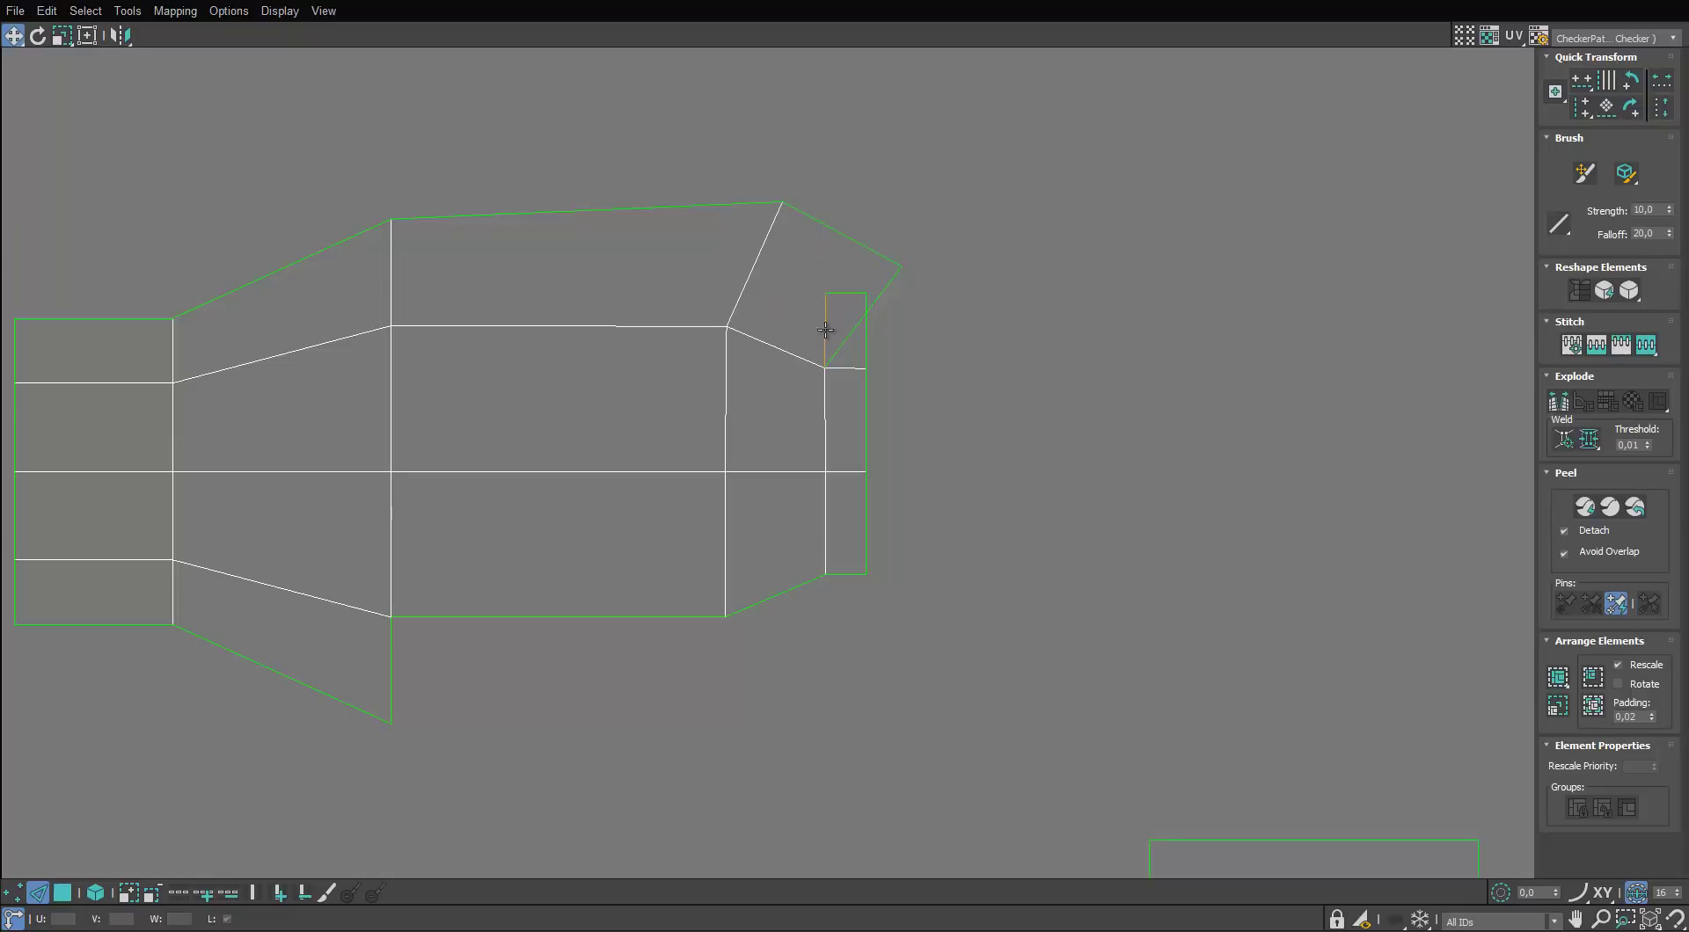
{"action": "scroll", "coordinate": [825, 330], "scroll_direction": "down", "scroll_amount": 5}
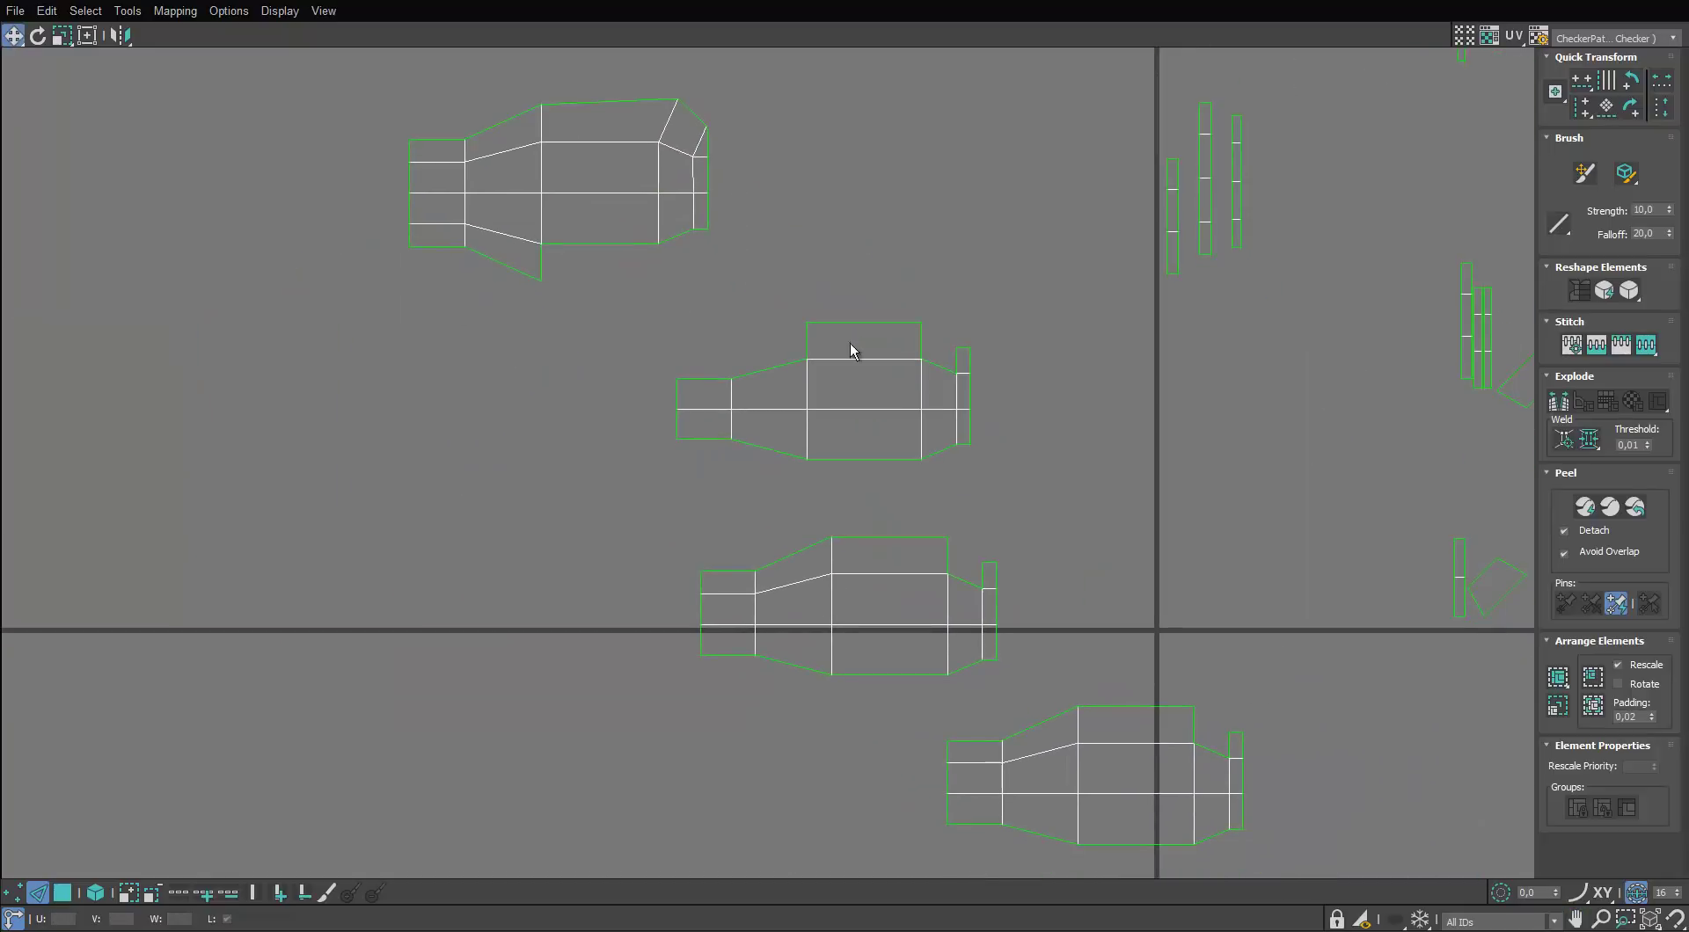
{"action": "scroll", "coordinate": [946, 370], "scroll_direction": "down", "scroll_amount": 2}
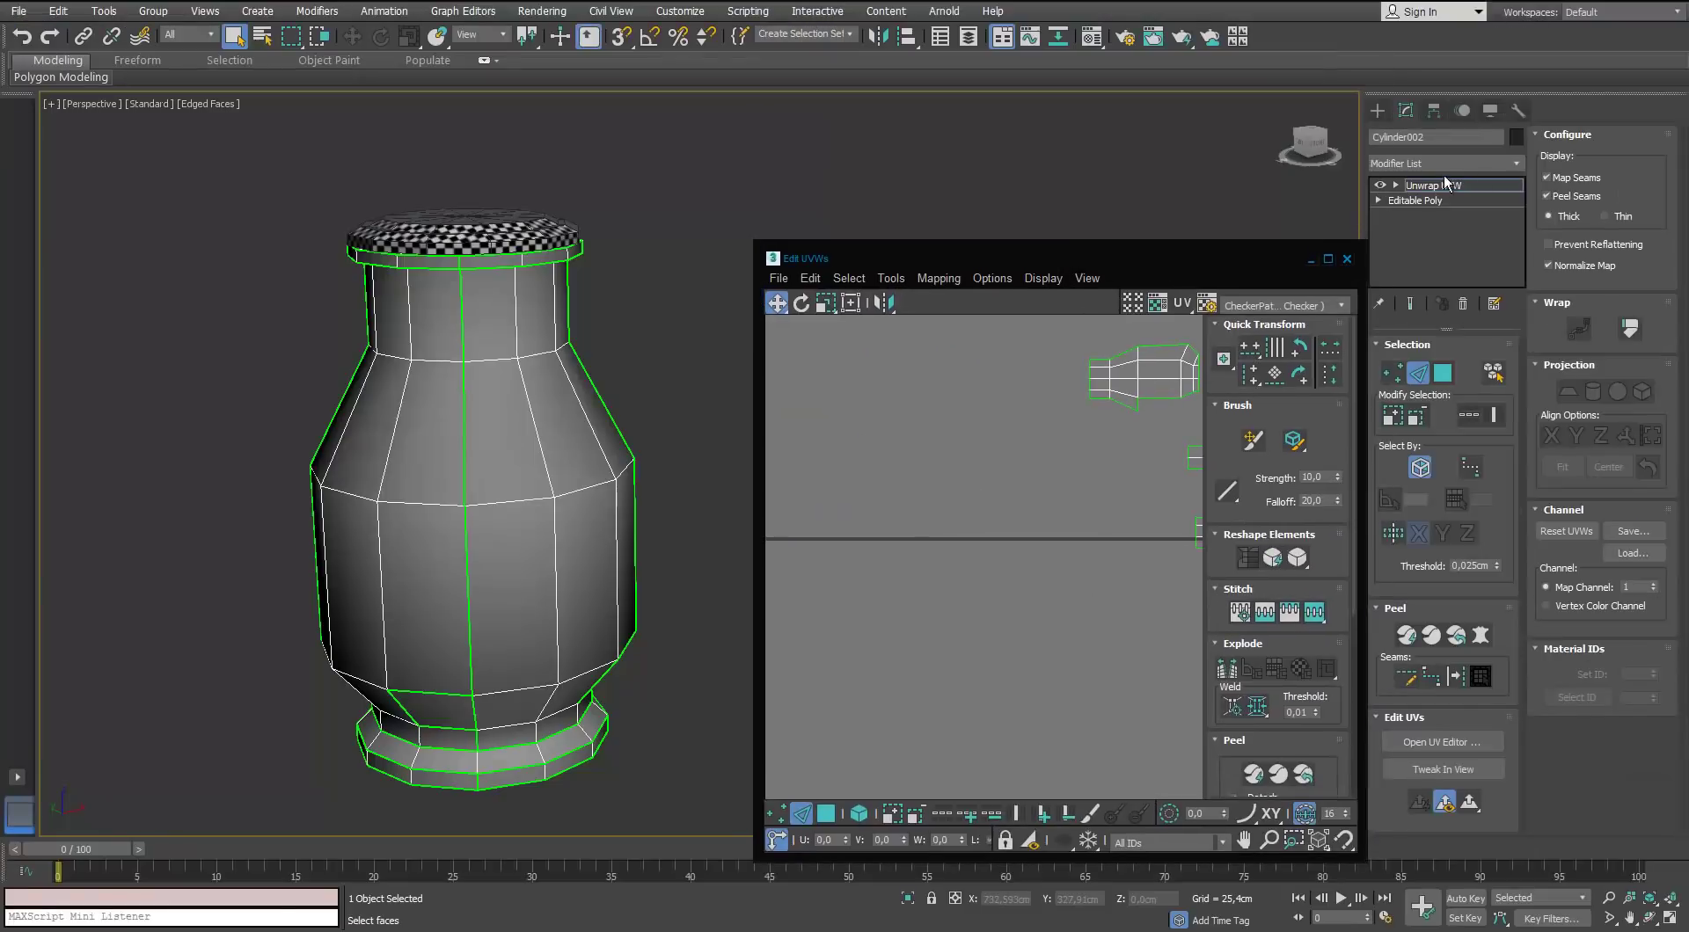
Turn off the Map Seams display and convert the edge loop where the neck meets the rim into a peel seam
{"action": "left_click", "coordinate": [1549, 180]}
{"action": "middle_click_drag", "start_coordinate": [451, 381], "coordinate": [430, 293], "text": "alt"}
{"action": "scroll", "coordinate": [533, 245], "scroll_direction": "up", "scroll_amount": 5}
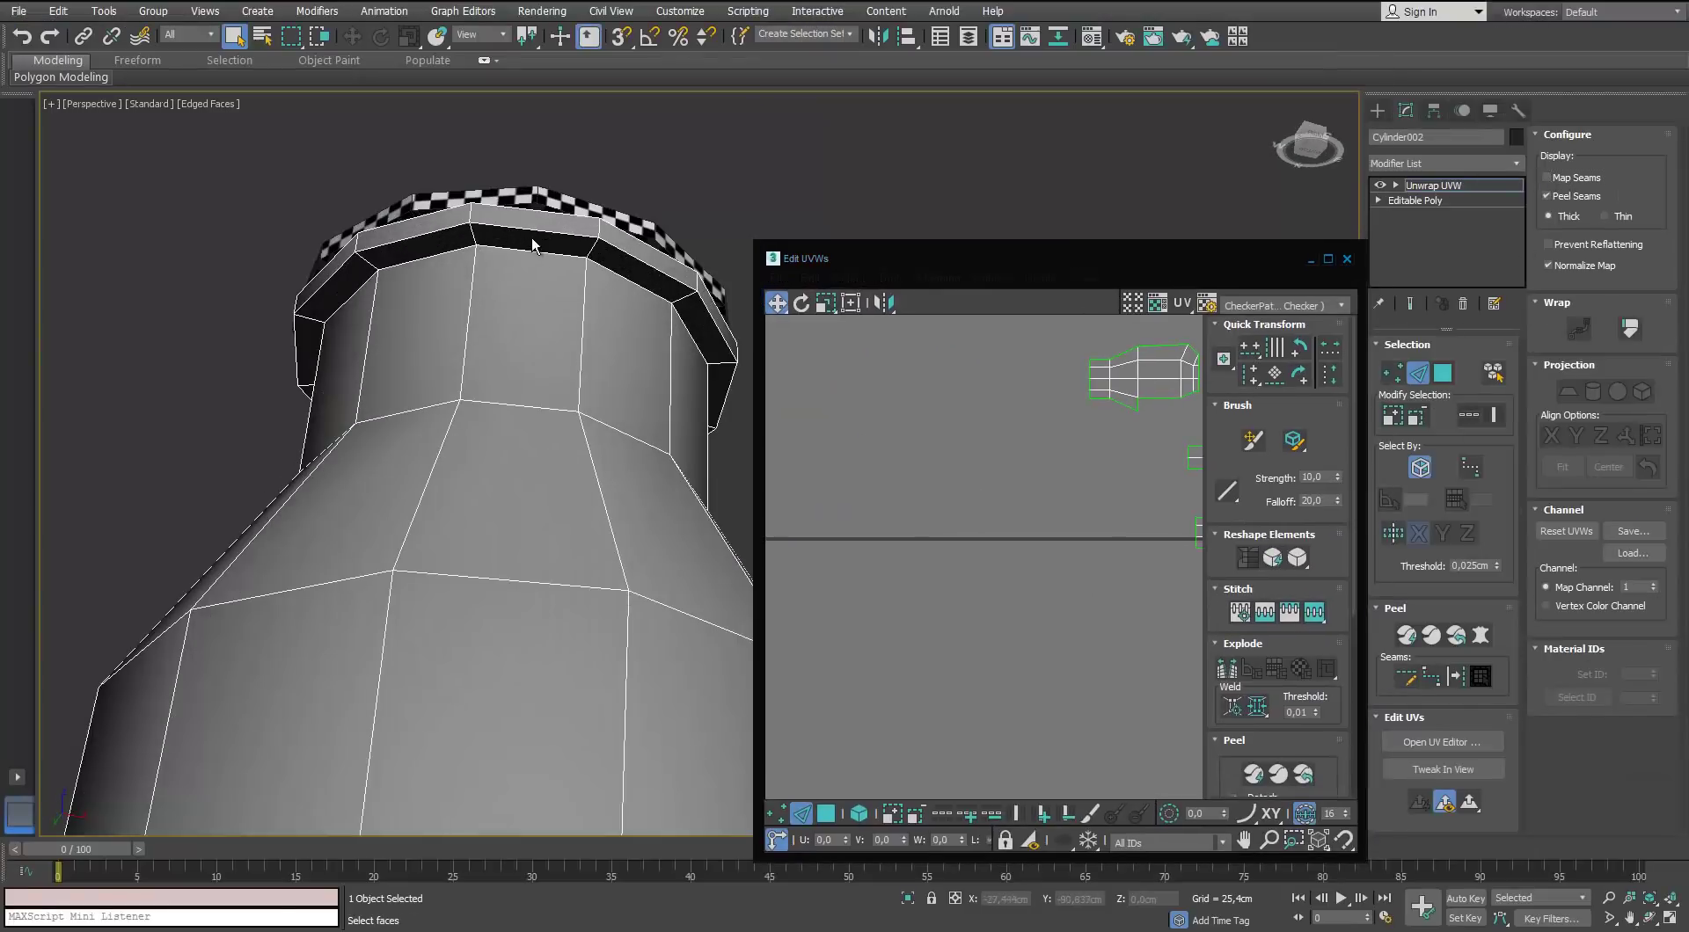
{"action": "middle_click_drag", "start_coordinate": [463, 465], "coordinate": [458, 545], "text": "alt"}
{"action": "middle_click_drag", "start_coordinate": [458, 545], "coordinate": [445, 199]}
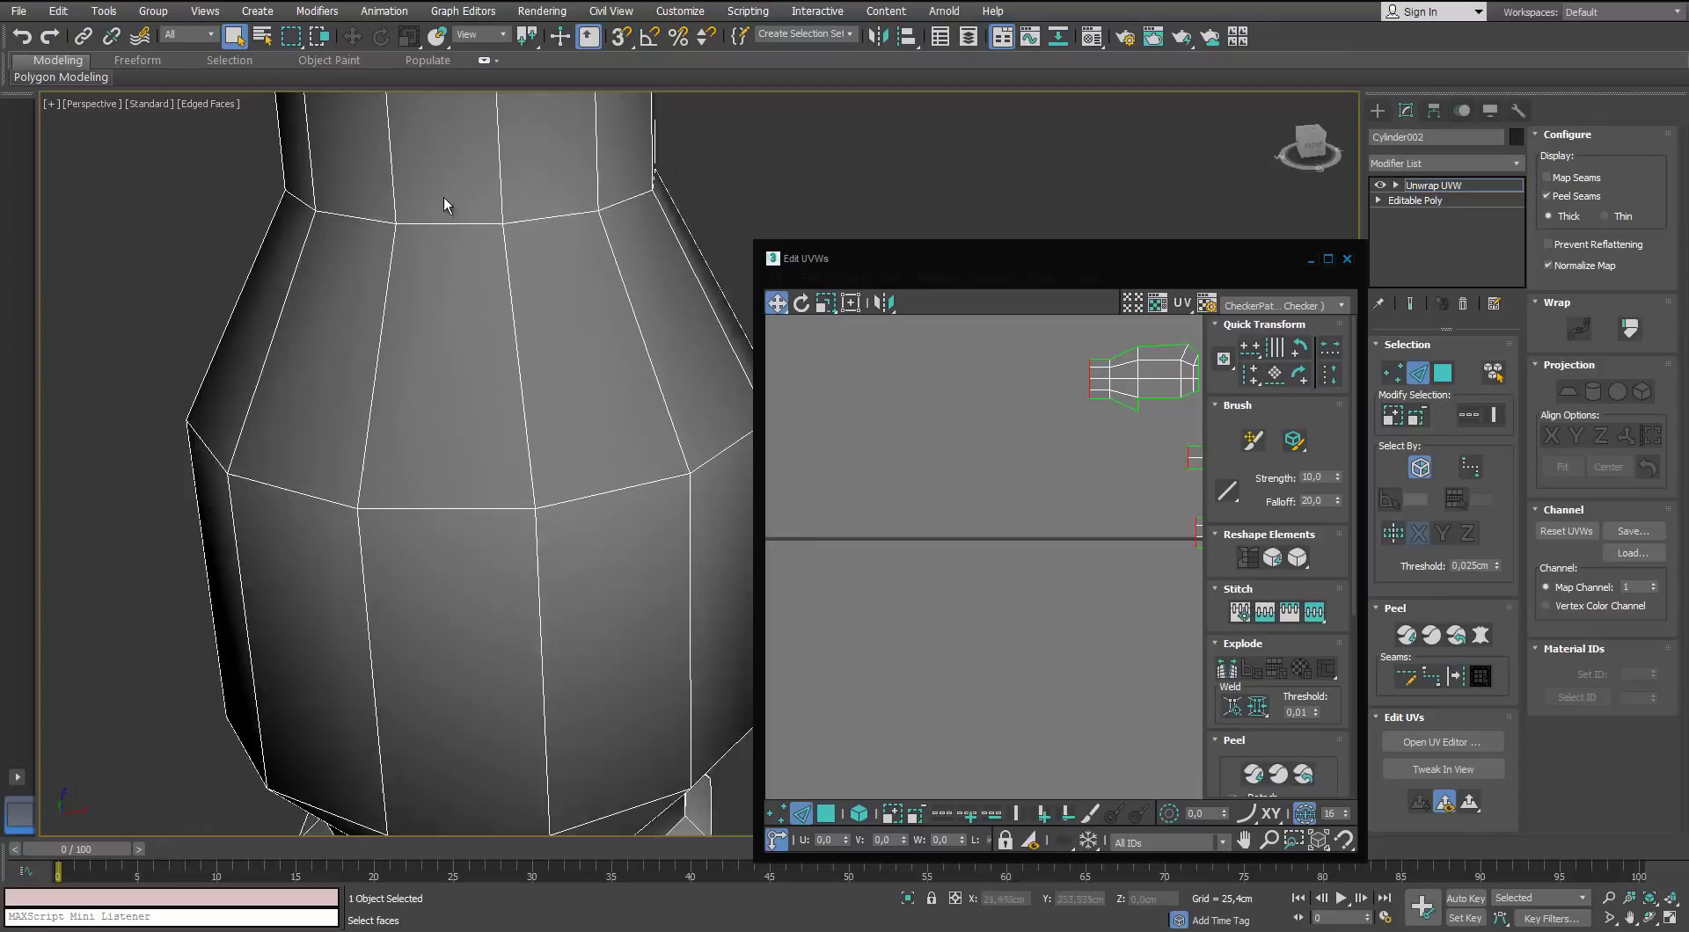
{"action": "scroll", "coordinate": [445, 201], "scroll_direction": "down", "scroll_amount": 5}
{"action": "scroll", "coordinate": [464, 515], "scroll_direction": "up", "scroll_amount": 4}
{"action": "middle_click_drag", "start_coordinate": [459, 538], "coordinate": [464, 478], "text": "alt"}
{"action": "scroll", "coordinate": [464, 478], "scroll_direction": "up", "scroll_amount": 3}
{"action": "middle_click_drag", "start_coordinate": [258, 397], "coordinate": [279, 520]}
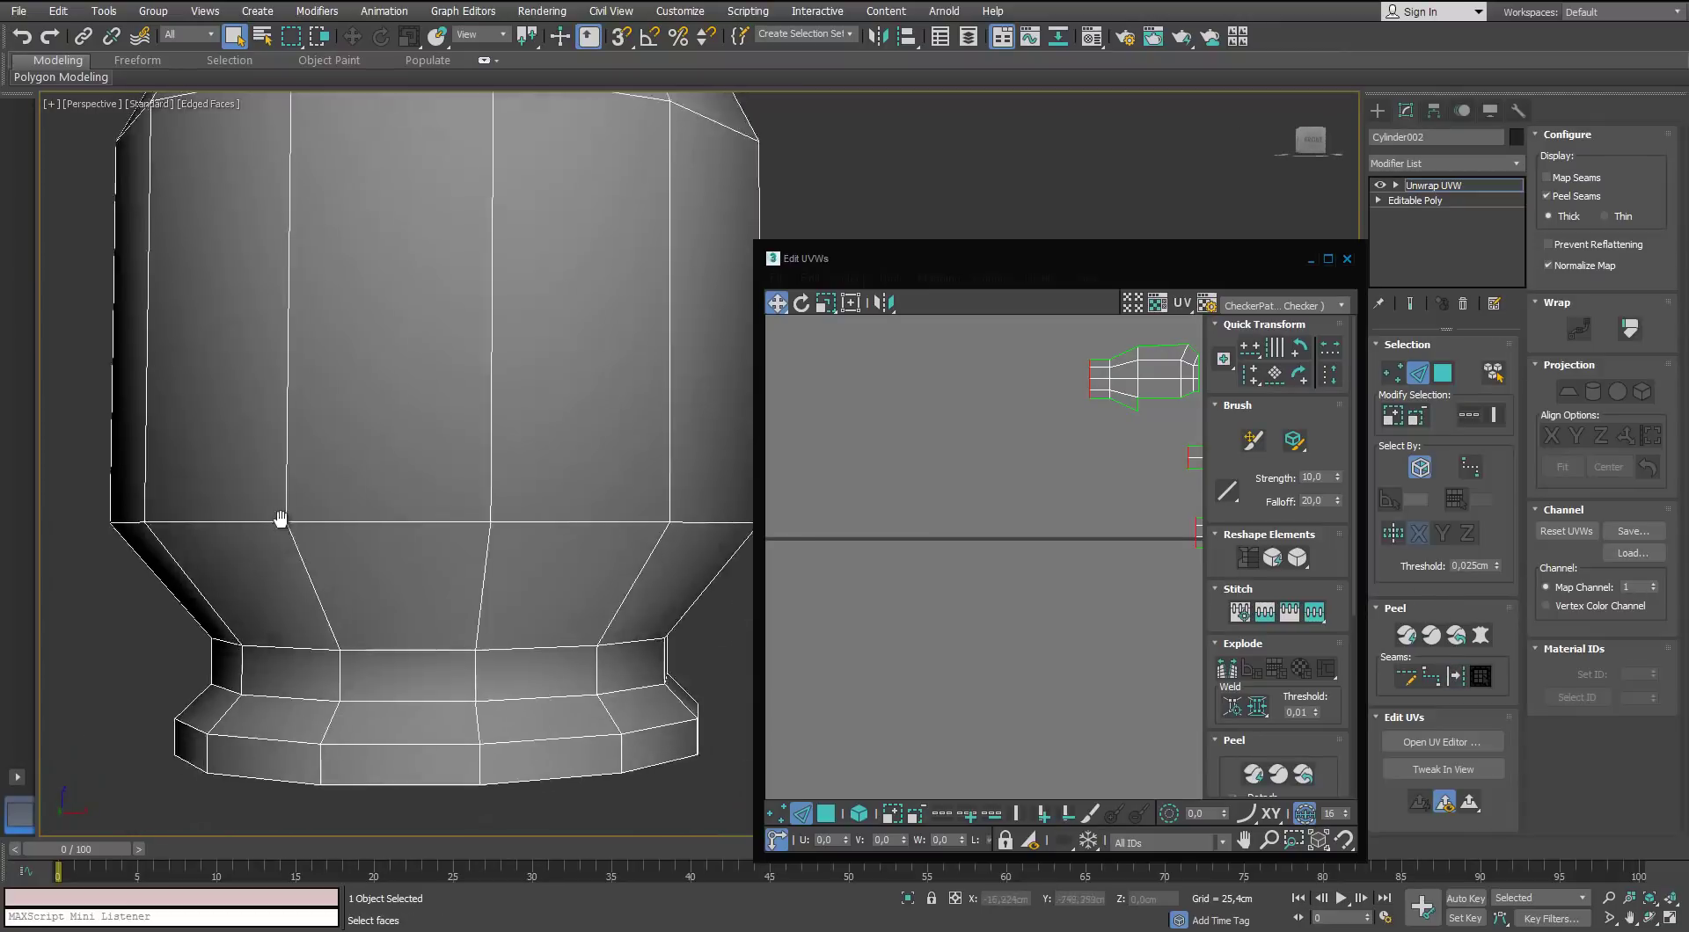
{"action": "scroll", "coordinate": [283, 510], "scroll_direction": "down", "scroll_amount": 6}
{"action": "middle_click_drag", "start_coordinate": [342, 327], "coordinate": [359, 356]}
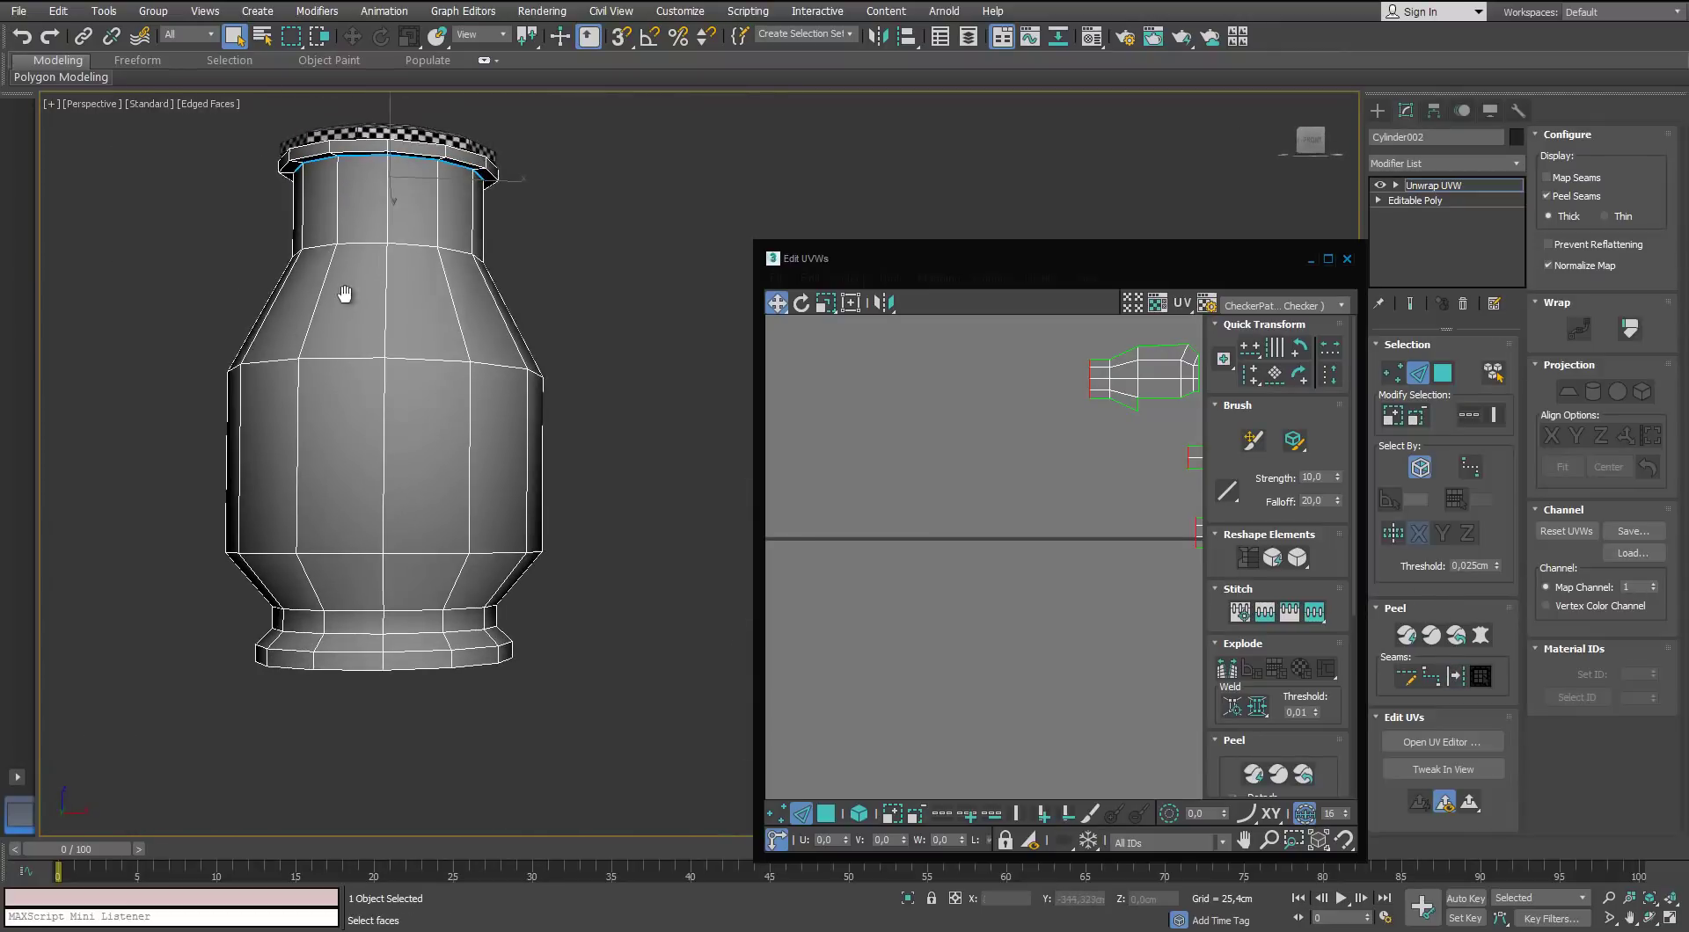
{"action": "middle_click_drag", "start_coordinate": [345, 294], "coordinate": [382, 354]}
Convert the outer edge loop around the jar's underside into a peel seam
{"action": "scroll", "coordinate": [353, 335], "scroll_direction": "up", "scroll_amount": 2}
{"action": "scroll", "coordinate": [358, 331], "scroll_direction": "down", "scroll_amount": 5}
{"action": "scroll", "coordinate": [351, 442], "scroll_direction": "up", "scroll_amount": 2}
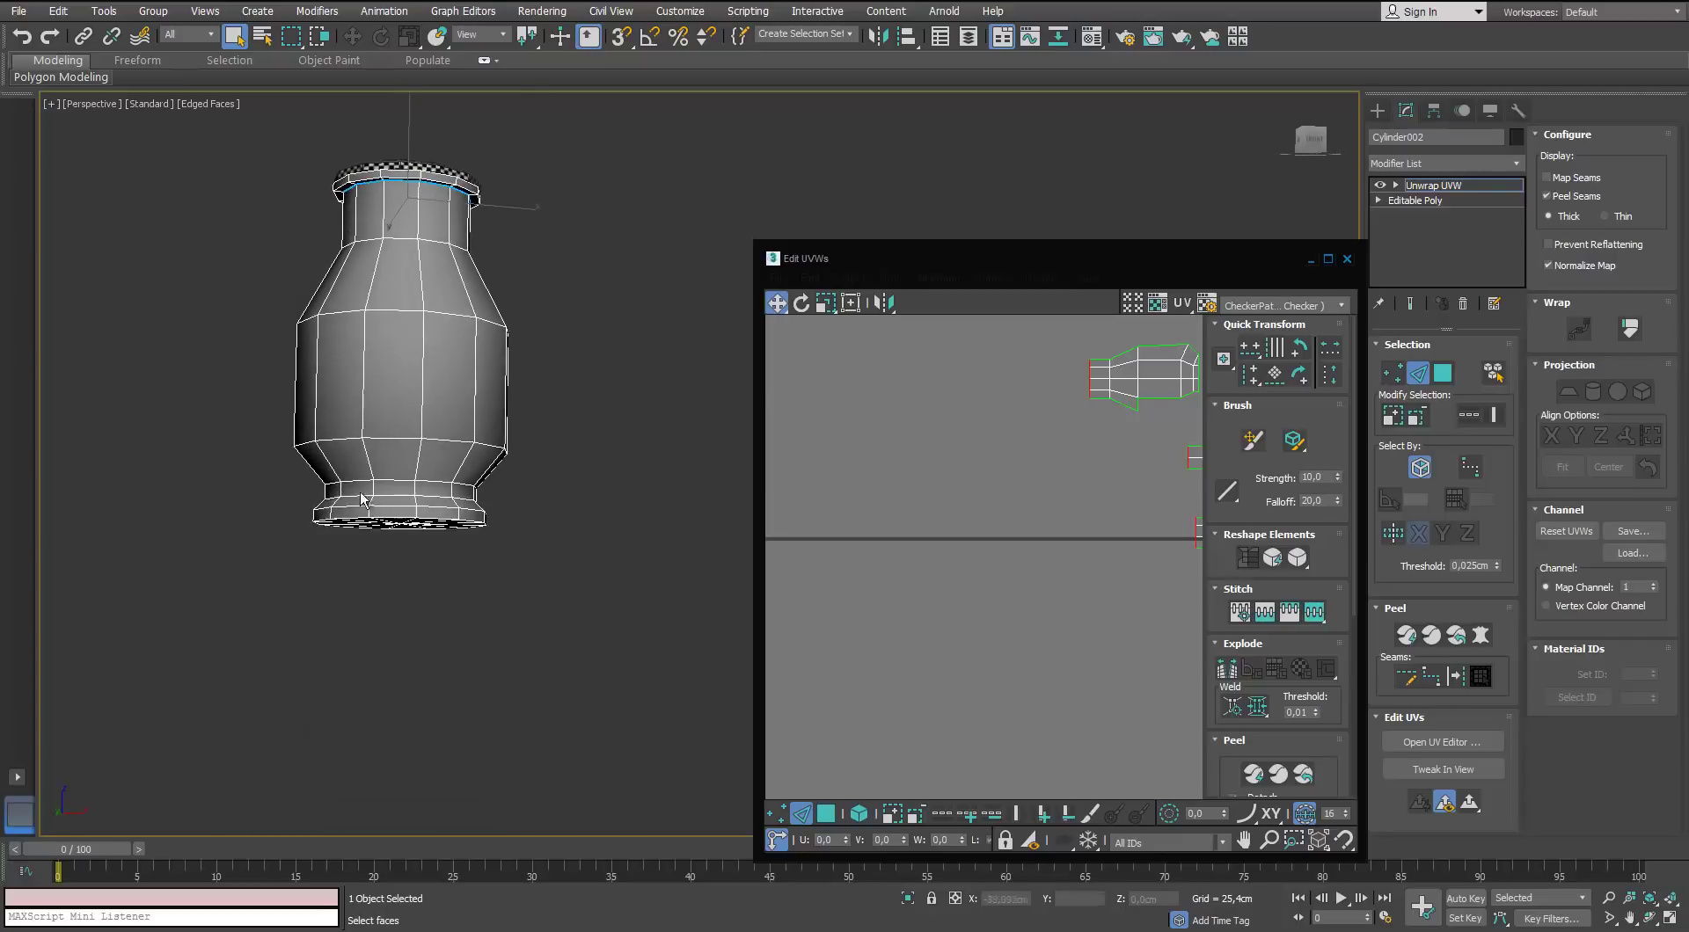
{"action": "scroll", "coordinate": [376, 508], "scroll_direction": "up", "scroll_amount": 3}
{"action": "scroll", "coordinate": [440, 508], "scroll_direction": "up", "scroll_amount": 2}
{"action": "scroll", "coordinate": [440, 507], "scroll_direction": "down", "scroll_amount": 2}
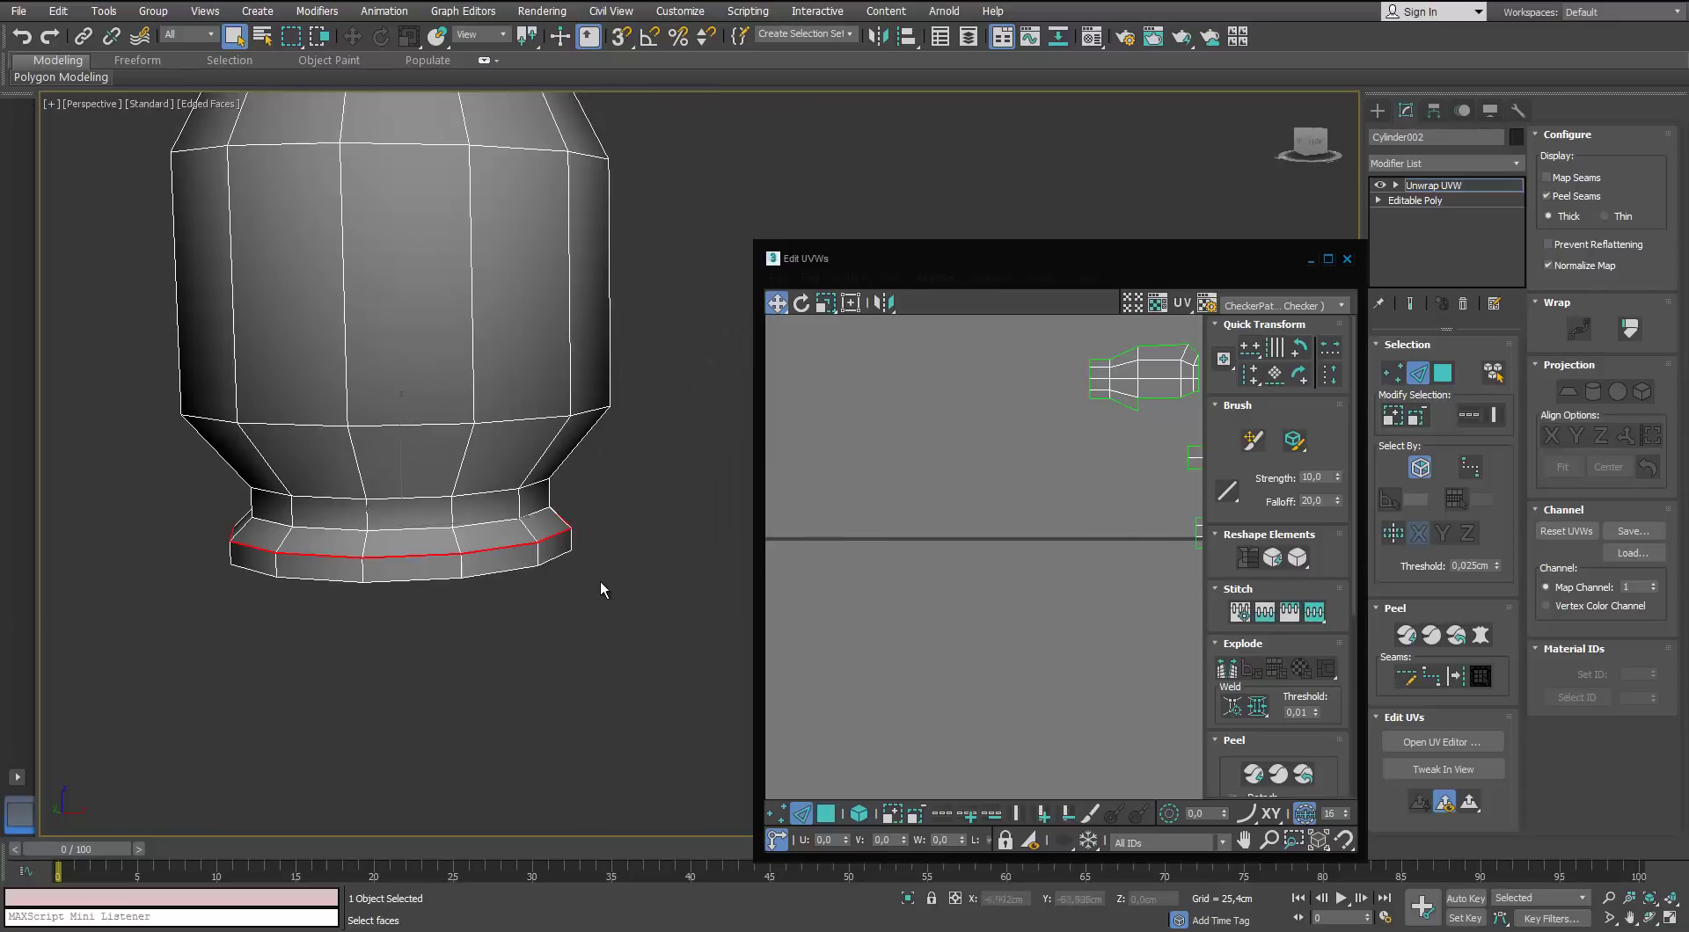
{"action": "middle_click_drag", "start_coordinate": [600, 589], "coordinate": [525, 492], "text": "alt"}
{"action": "middle_click_drag", "start_coordinate": [433, 556], "coordinate": [411, 577]}
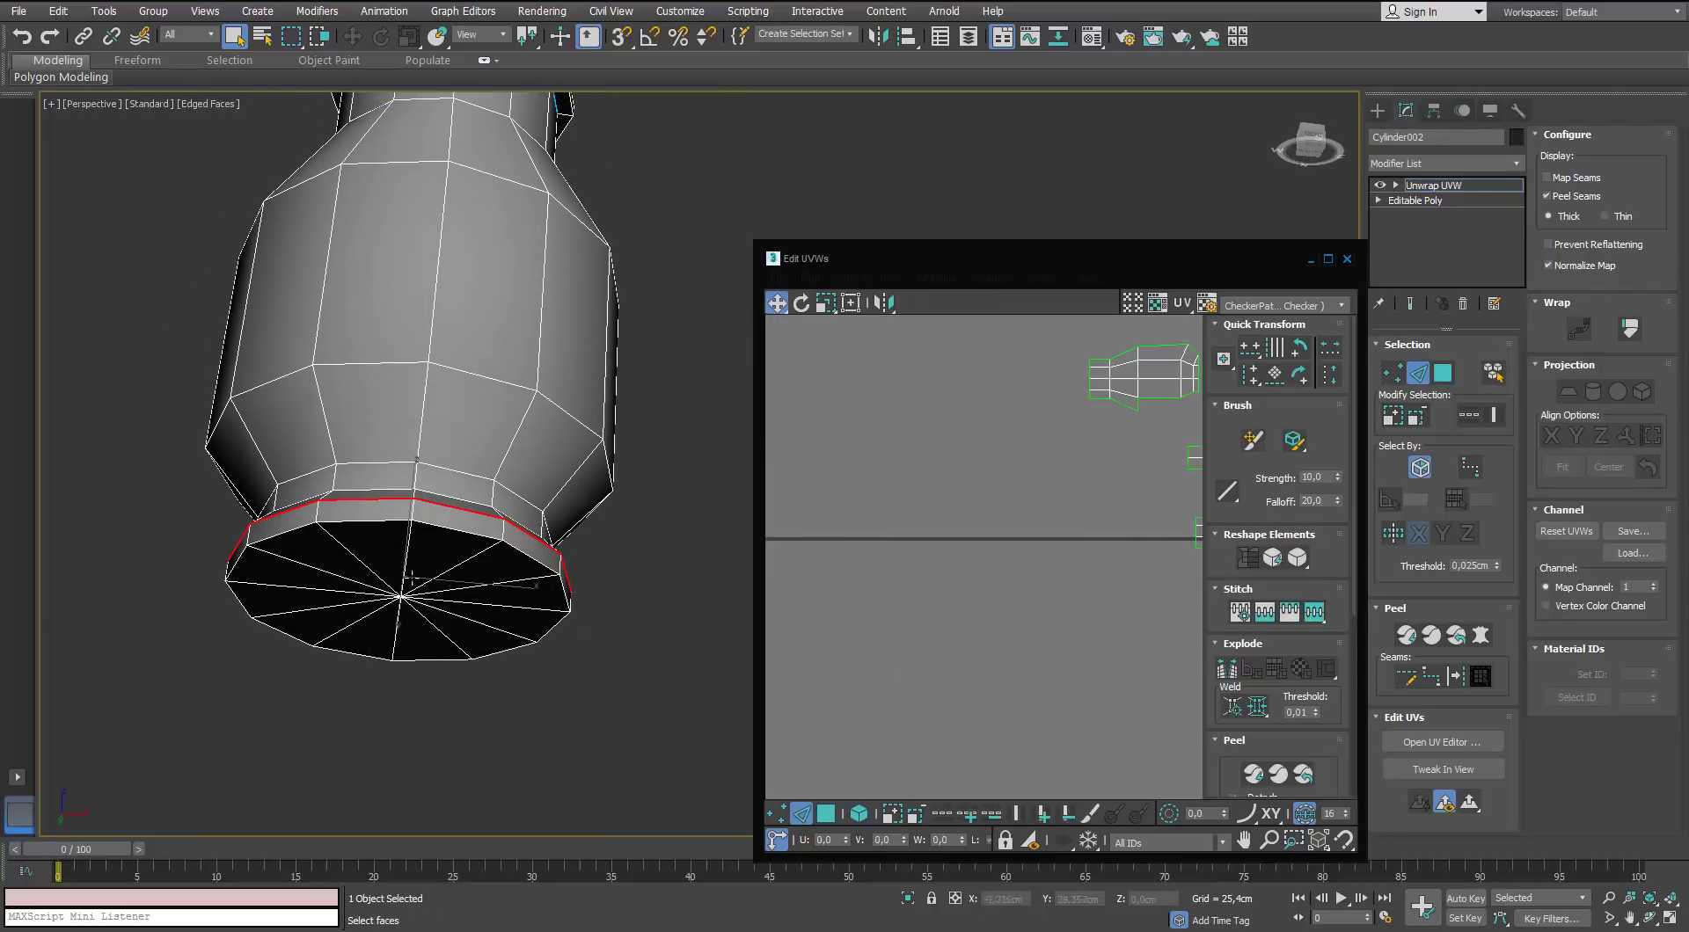
{"action": "double_click", "coordinate": [442, 531]}
{"action": "left_click", "coordinate": [1455, 680]}
{"action": "middle_click_drag", "start_coordinate": [424, 227], "coordinate": [426, 462]}
{"action": "scroll", "coordinate": [425, 462], "scroll_direction": "down", "scroll_amount": 3}
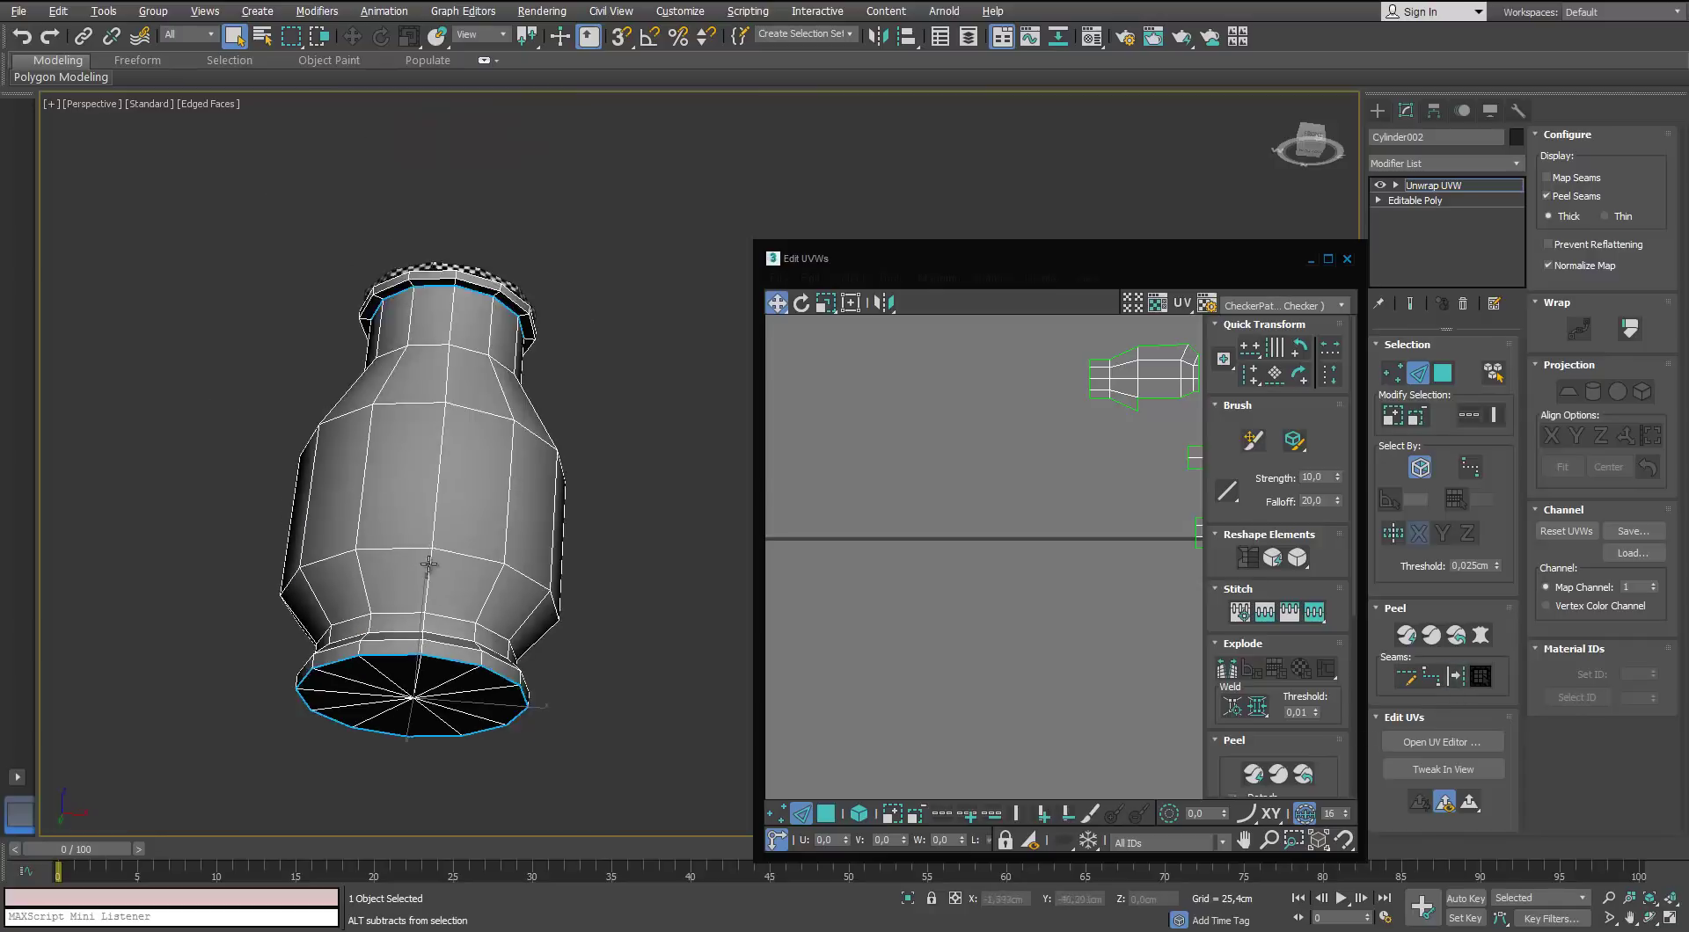
Select one vertical line of edges from the neck seam to the base seam and convert it into a peel seam
{"action": "middle_click_drag", "start_coordinate": [427, 370], "coordinate": [439, 519], "text": "alt"}
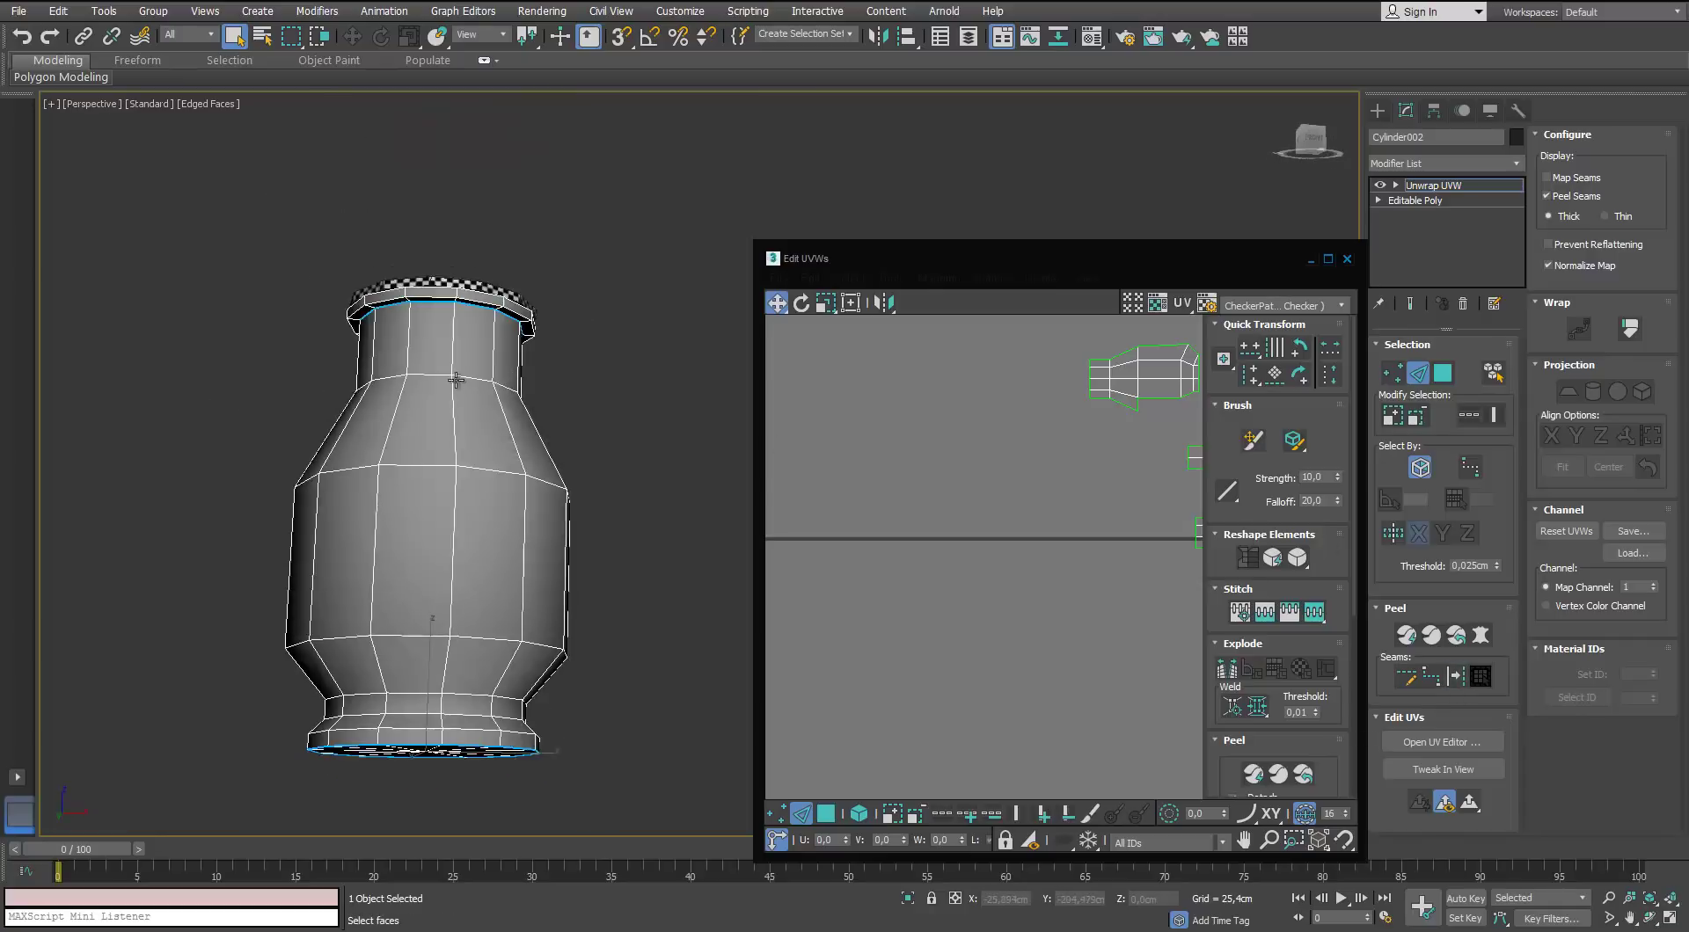
{"action": "scroll", "coordinate": [449, 303], "scroll_direction": "up", "scroll_amount": 4}
{"action": "middle_click_drag", "start_coordinate": [454, 236], "coordinate": [487, 396]}
{"action": "scroll", "coordinate": [487, 395], "scroll_direction": "up", "scroll_amount": 2}
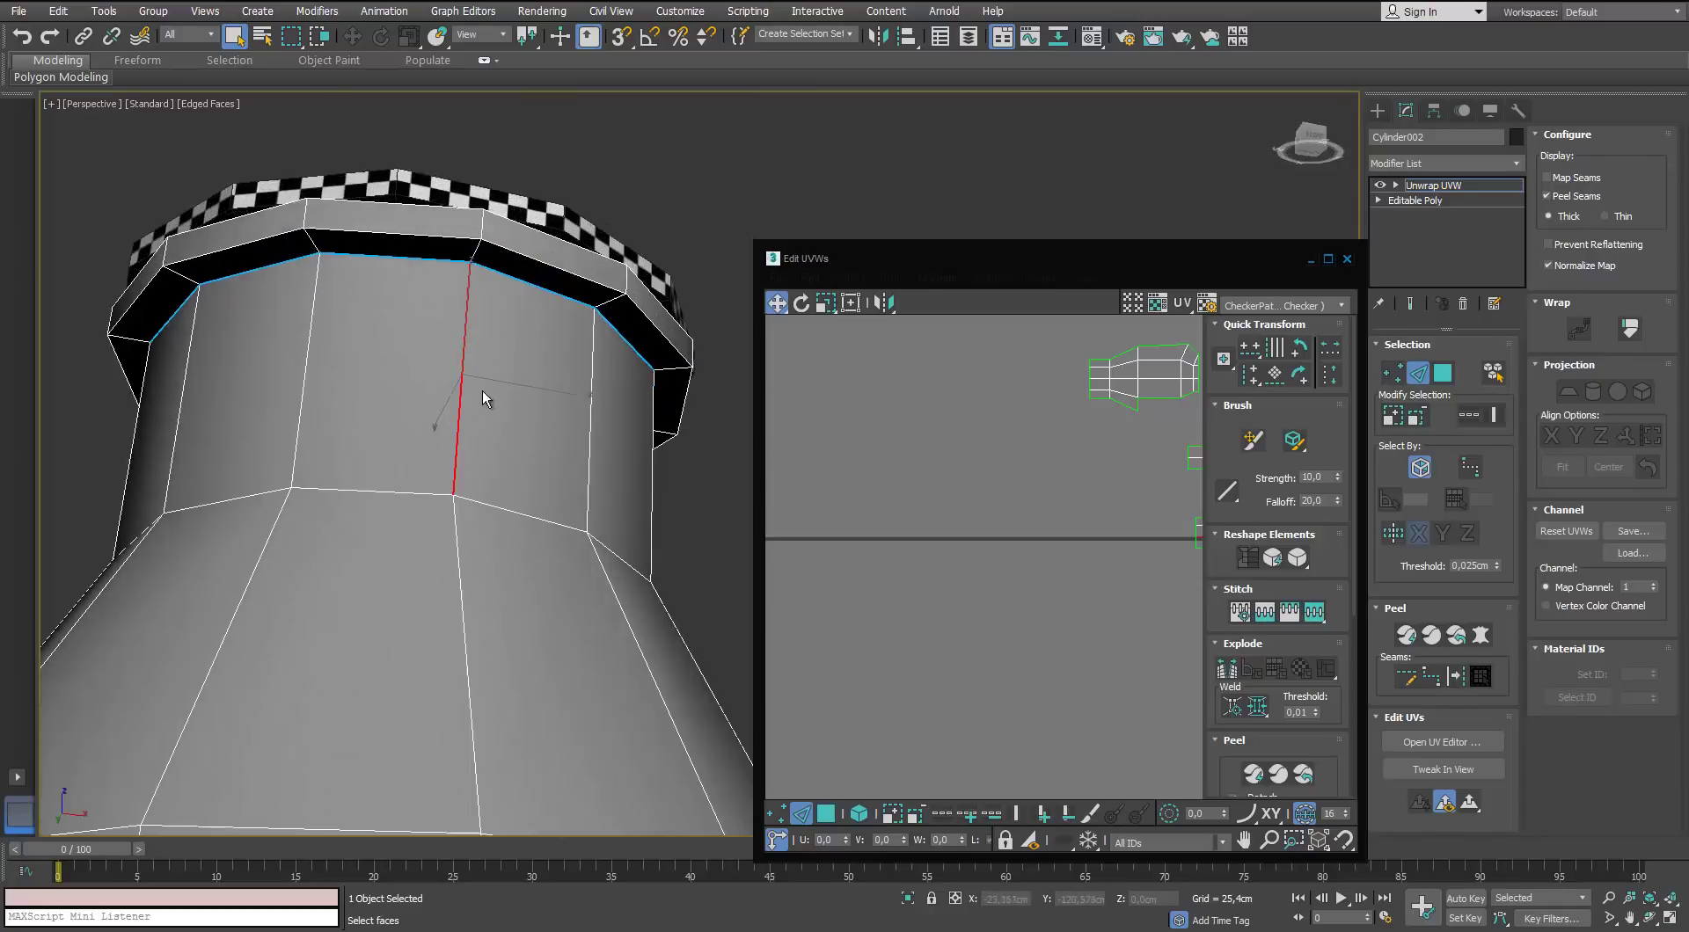
{"action": "scroll", "coordinate": [485, 398], "scroll_direction": "down", "scroll_amount": 4}
{"action": "middle_click_drag", "start_coordinate": [483, 649], "coordinate": [481, 237]}
{"action": "scroll", "coordinate": [480, 242], "scroll_direction": "down", "scroll_amount": 3}
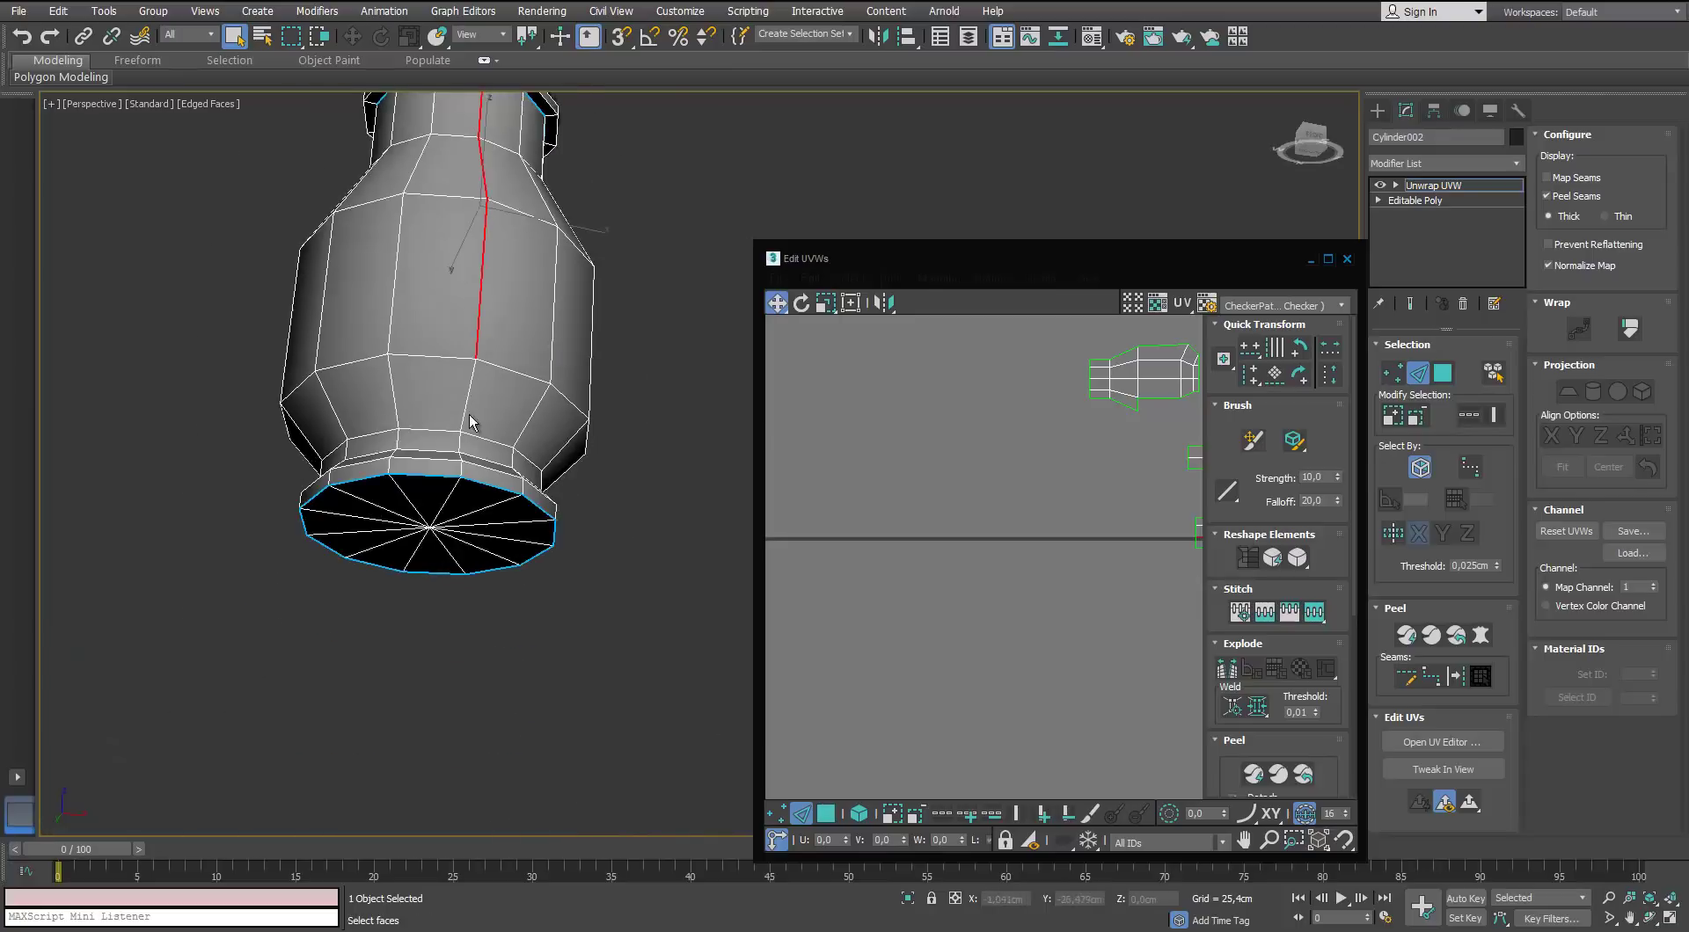
{"action": "scroll", "coordinate": [473, 351], "scroll_direction": "up", "scroll_amount": 3}
{"action": "left_click", "coordinate": [469, 373], "text": "ctrl"}
{"action": "middle_click_drag", "start_coordinate": [468, 373], "coordinate": [473, 471], "text": "alt"}
{"action": "scroll", "coordinate": [473, 475], "scroll_direction": "up", "scroll_amount": 4}
{"action": "left_click", "coordinate": [488, 506], "text": "ctrl"}
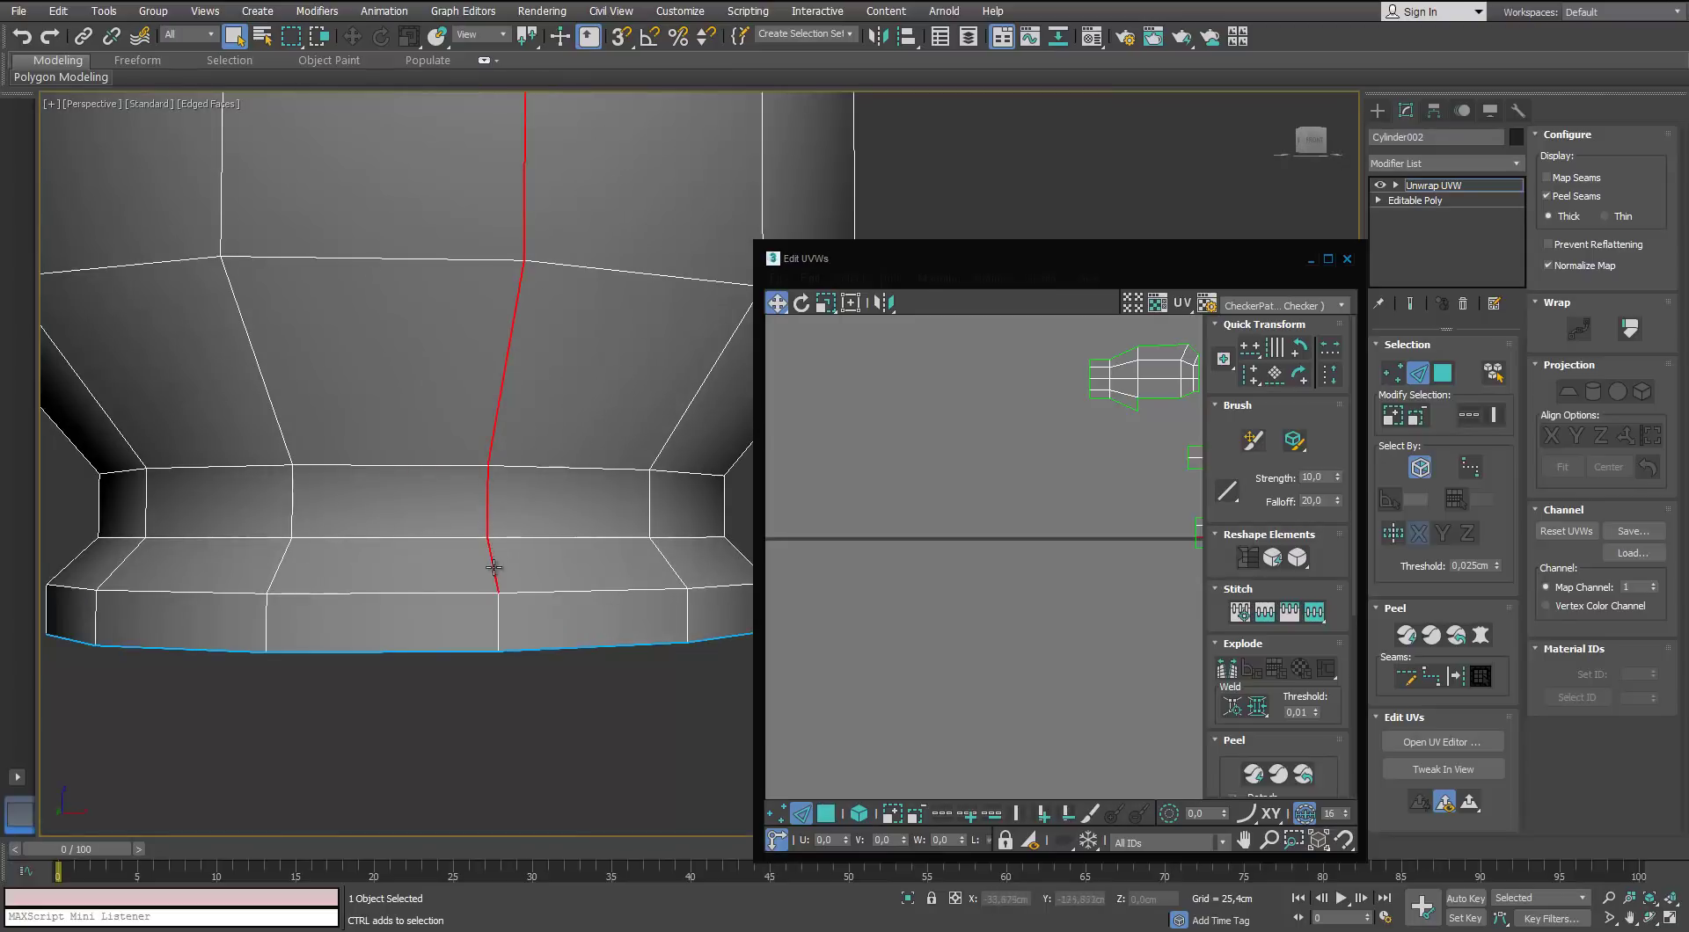
{"action": "left_click", "coordinate": [1456, 676]}
Expand a face selection to the seams around the jar's outer body, unwrap it with Pelt Map and commit the result
{"action": "scroll", "coordinate": [539, 388], "scroll_direction": "down", "scroll_amount": 4}
{"action": "middle_click_drag", "start_coordinate": [539, 387], "coordinate": [514, 528], "text": "alt"}
{"action": "left_click", "coordinate": [1444, 373]}
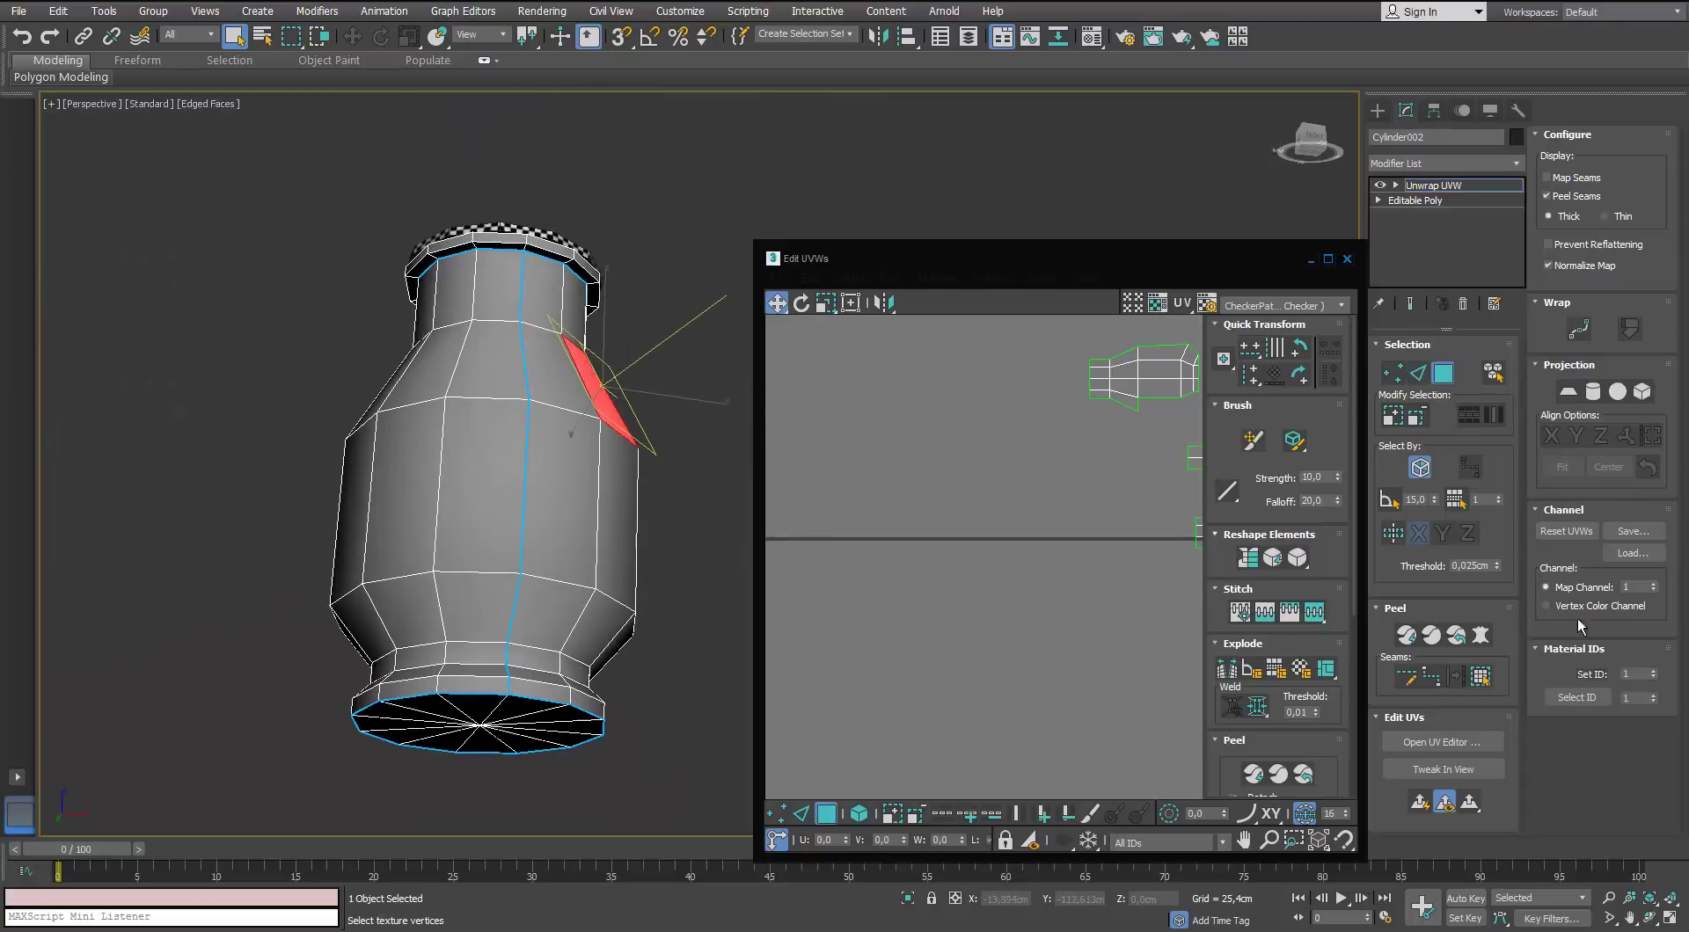
{"action": "left_click", "coordinate": [1481, 677]}
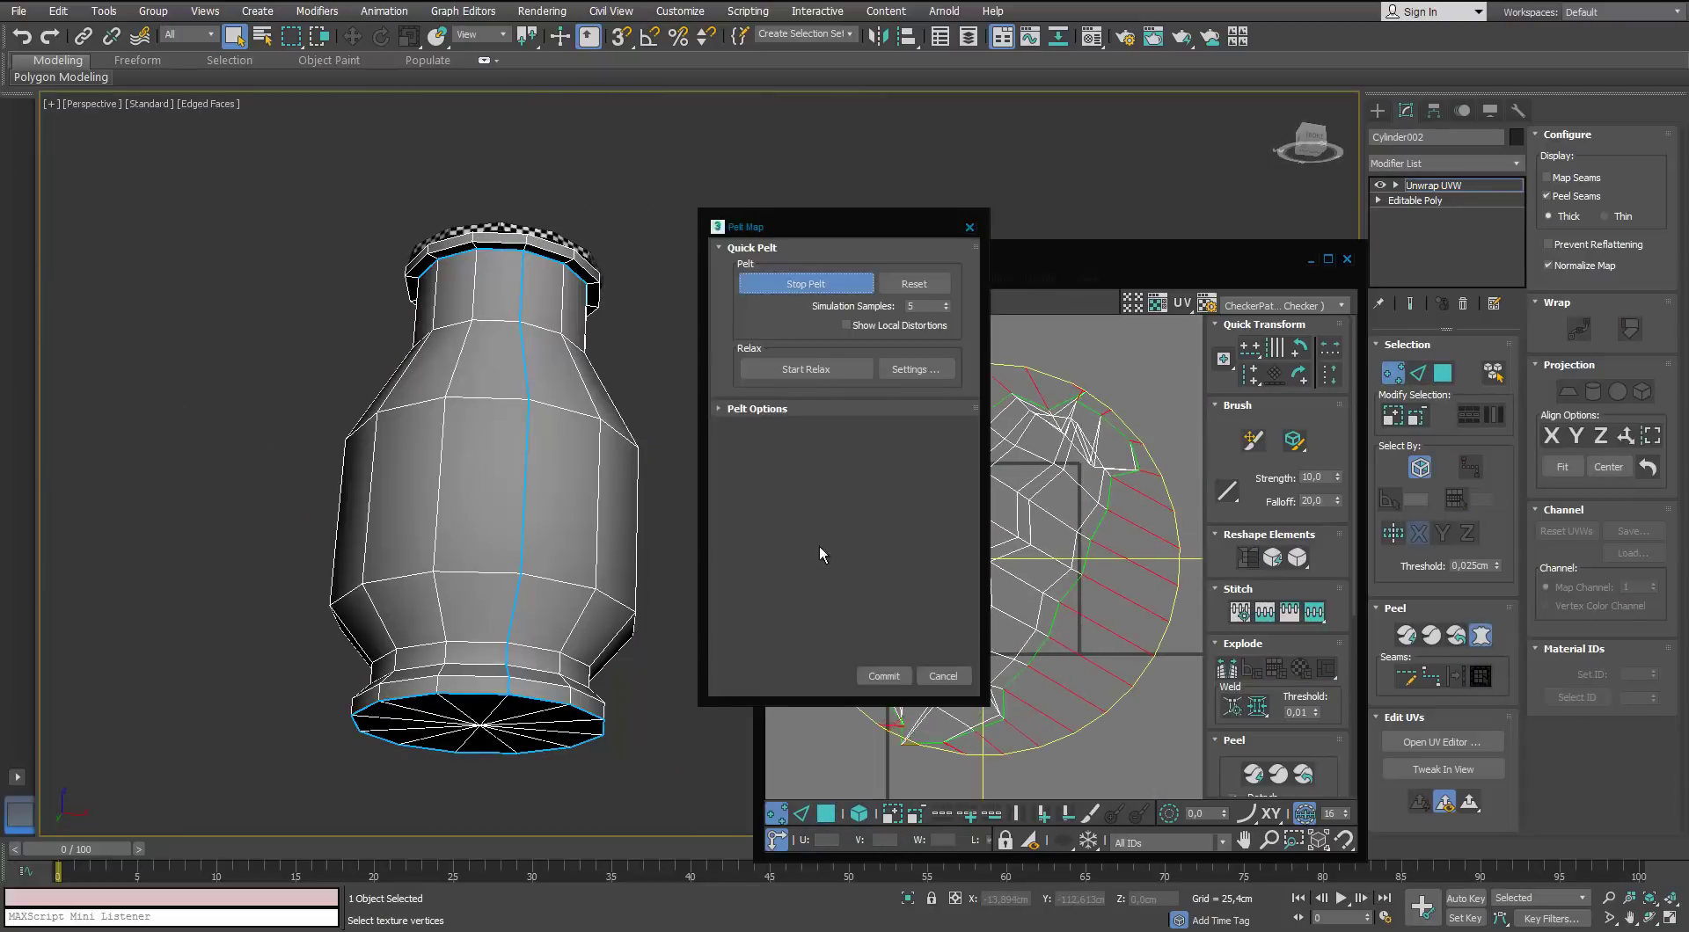
{"action": "left_click", "coordinate": [884, 676]}
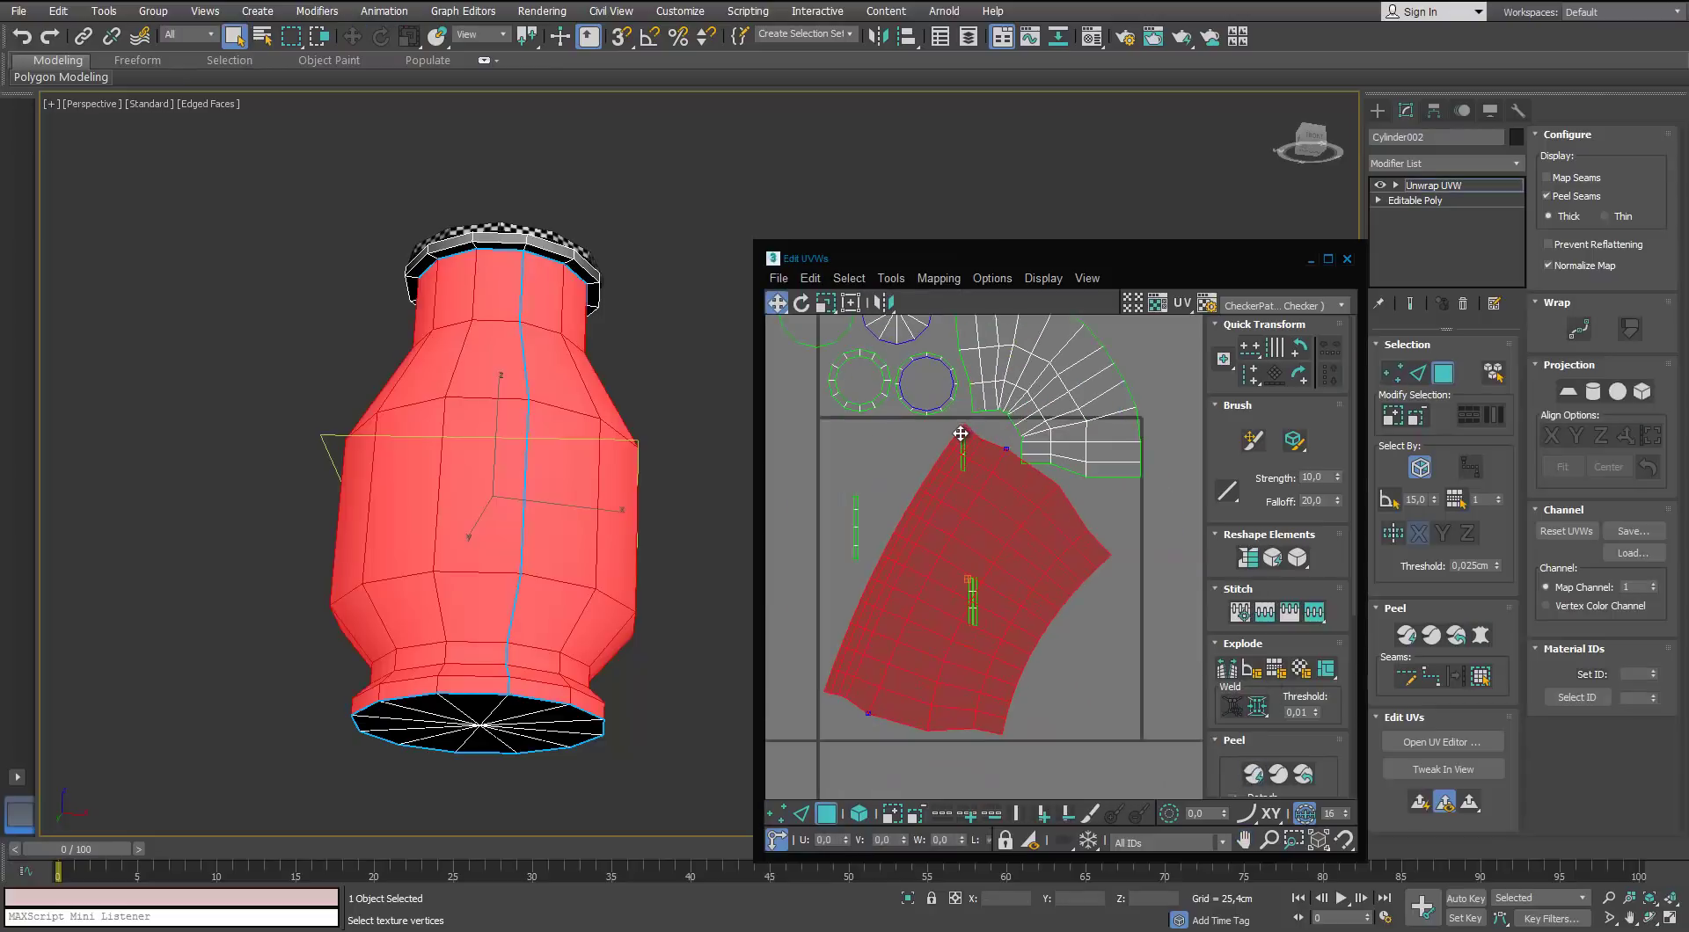
Move the pelted body island out of the UV tile to its left
{"action": "left_click_drag", "start_coordinate": [989, 488], "coordinate": [850, 409]}
{"action": "scroll", "coordinate": [850, 409], "scroll_direction": "up", "scroll_amount": 2}
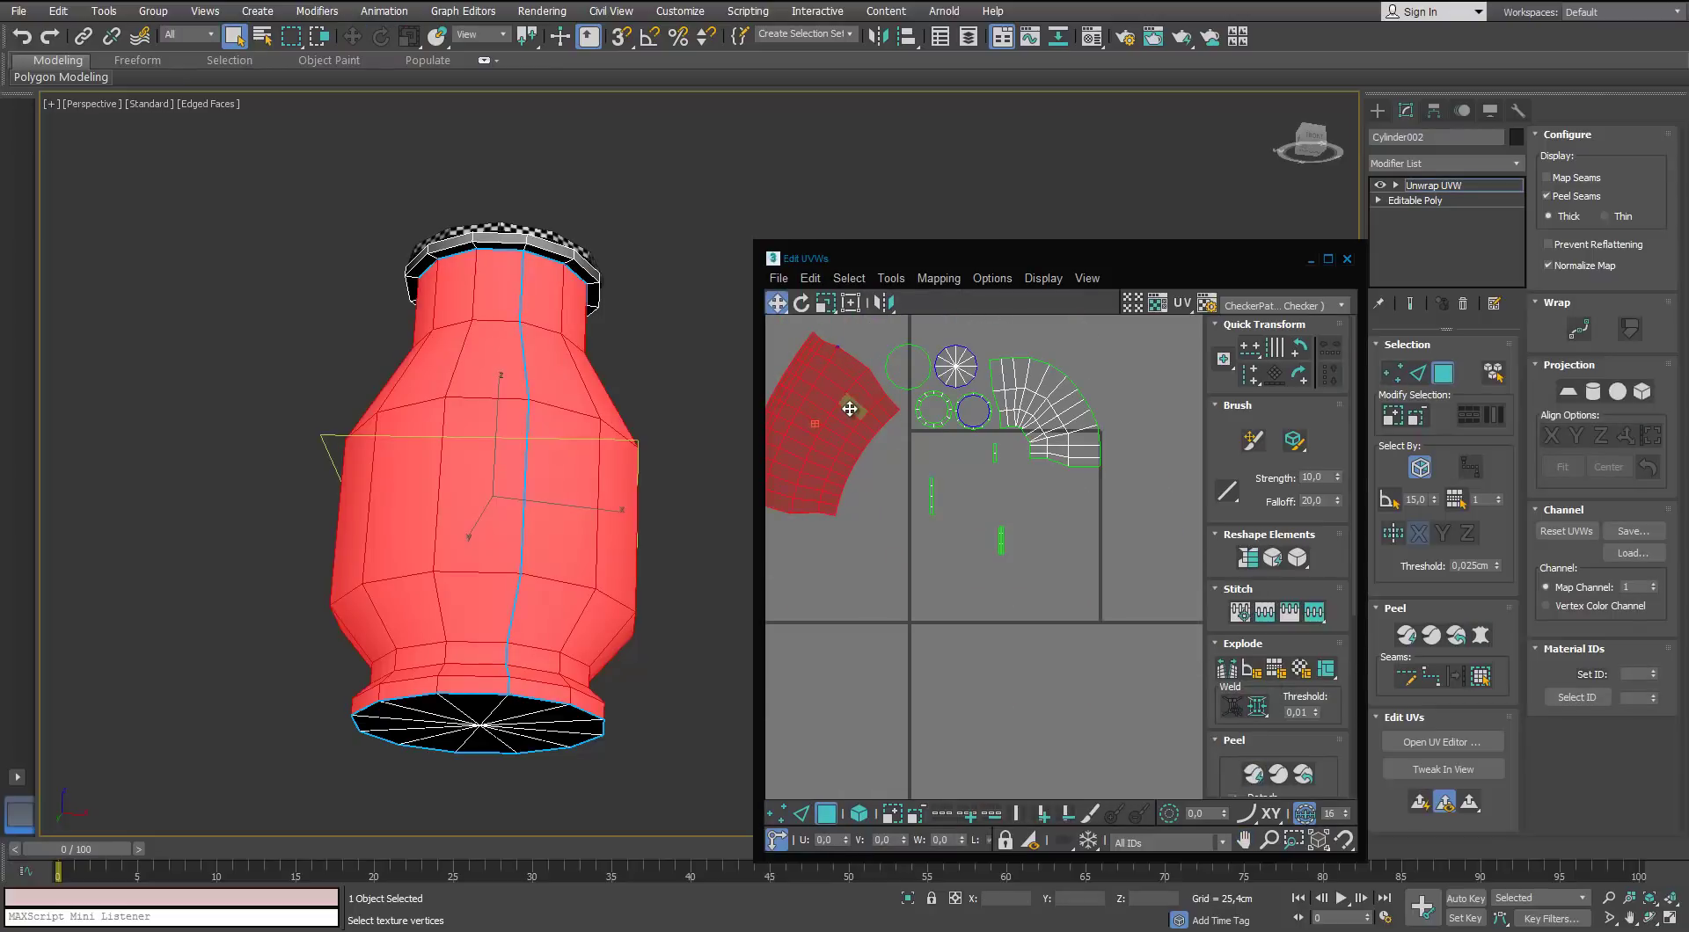
{"action": "scroll", "coordinate": [850, 509], "scroll_direction": "down", "scroll_amount": 2}
{"action": "middle_click_drag", "start_coordinate": [850, 509], "coordinate": [873, 436]}
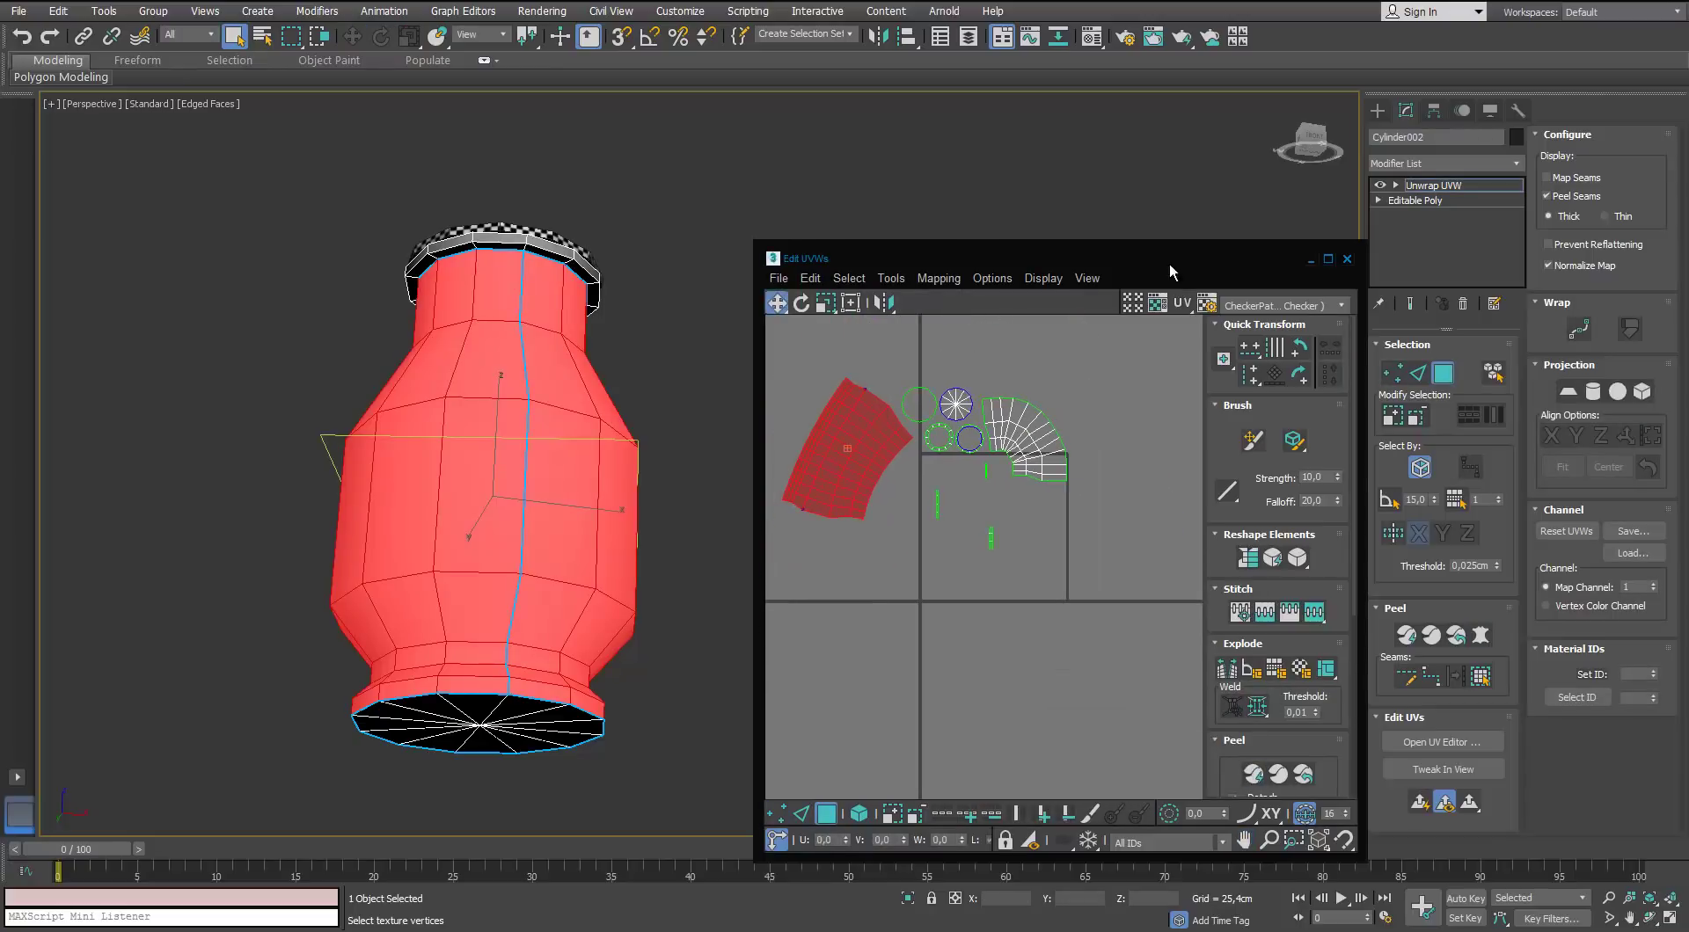
Isolate the jar and select the curved inner island in parts to examine which faces it covers
{"action": "left_click", "coordinate": [909, 899]}
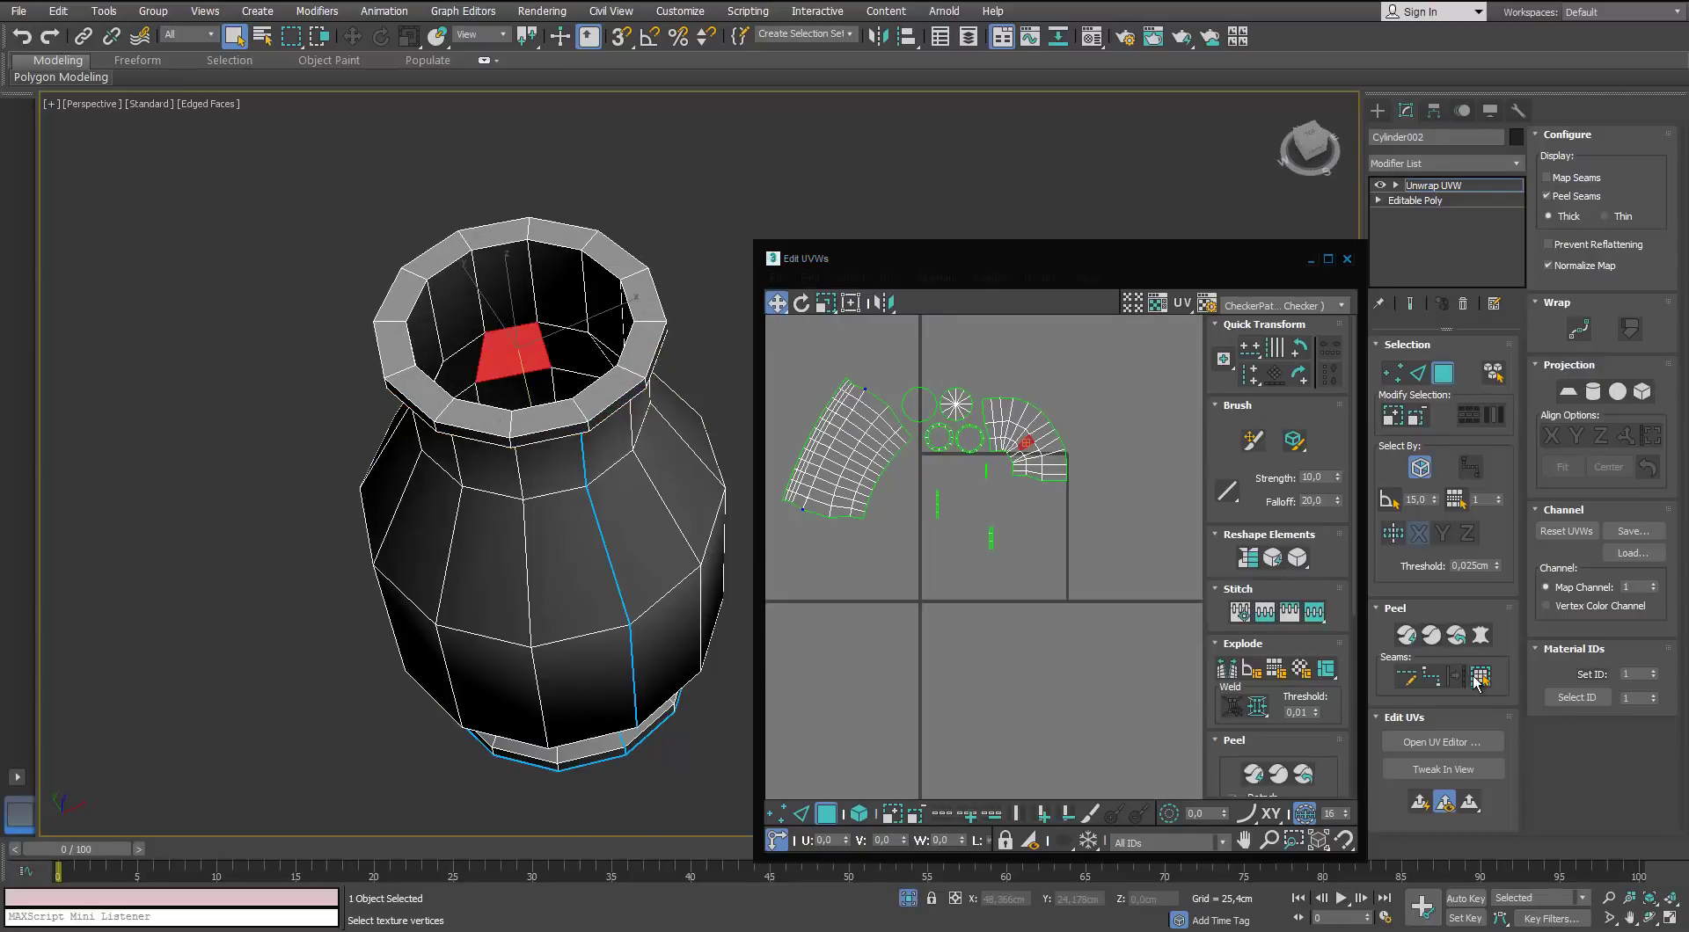
{"action": "double_click", "coordinate": [528, 352]}
{"action": "middle_click_drag", "start_coordinate": [528, 352], "coordinate": [563, 225], "text": "alt"}
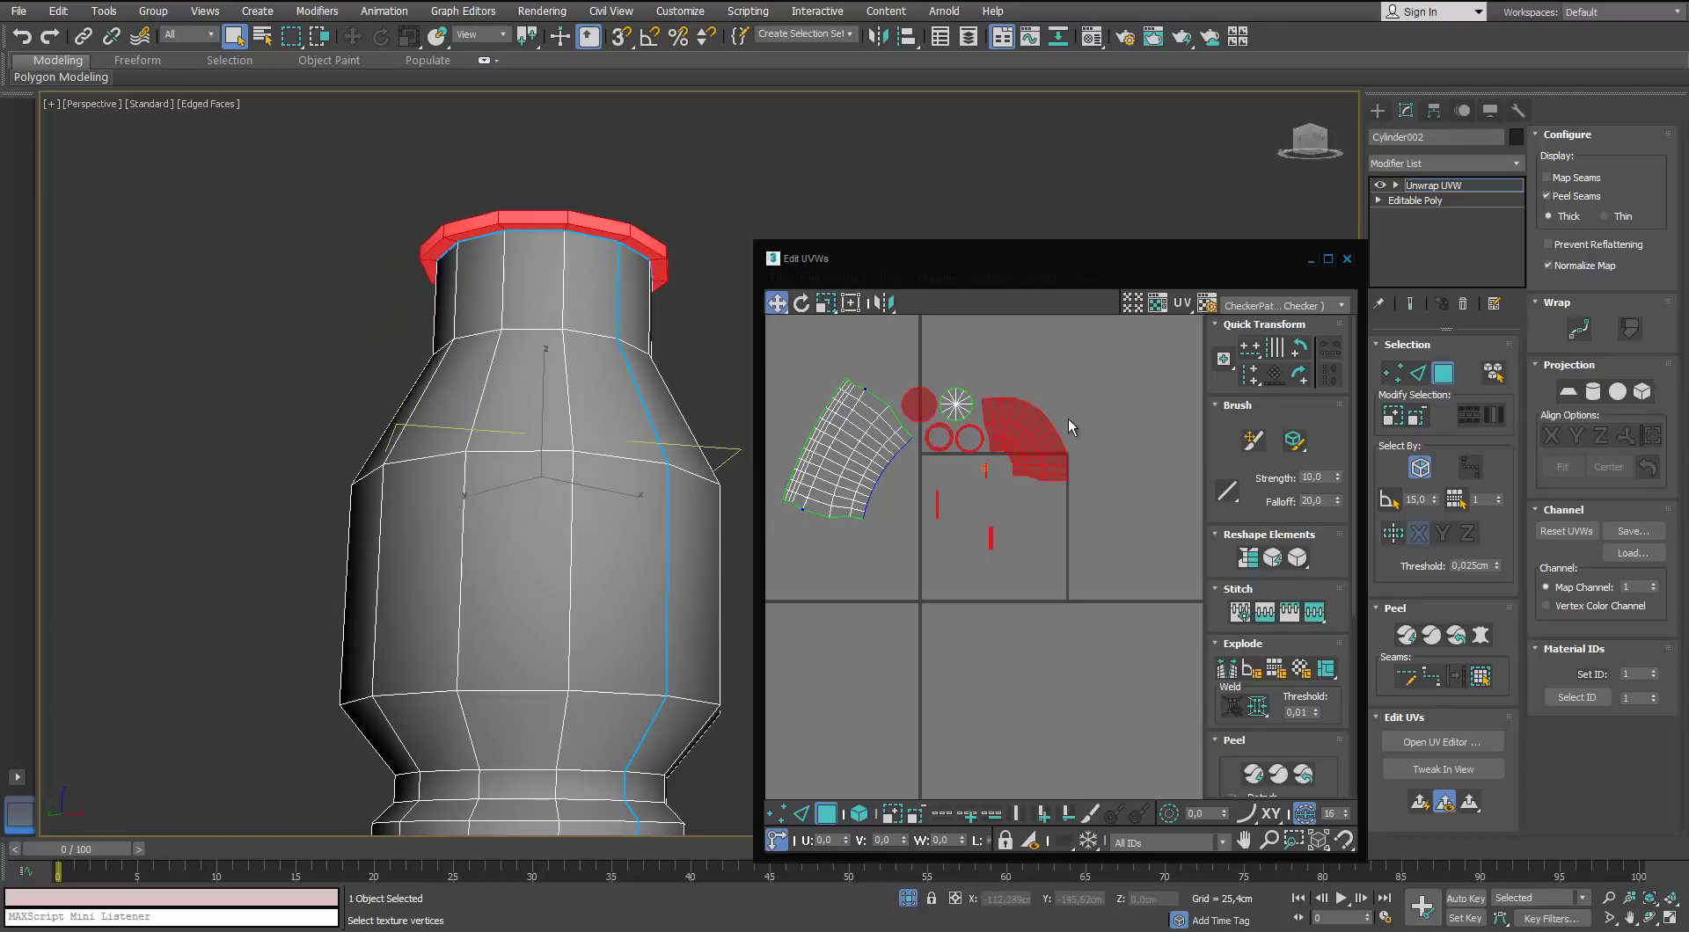
{"action": "scroll", "coordinate": [986, 424], "scroll_direction": "up", "scroll_amount": 2}
{"action": "middle_click_drag", "start_coordinate": [986, 424], "coordinate": [882, 425]}
{"action": "scroll", "coordinate": [883, 425], "scroll_direction": "down", "scroll_amount": 2}
{"action": "left_click_drag", "start_coordinate": [987, 408], "coordinate": [922, 468]}
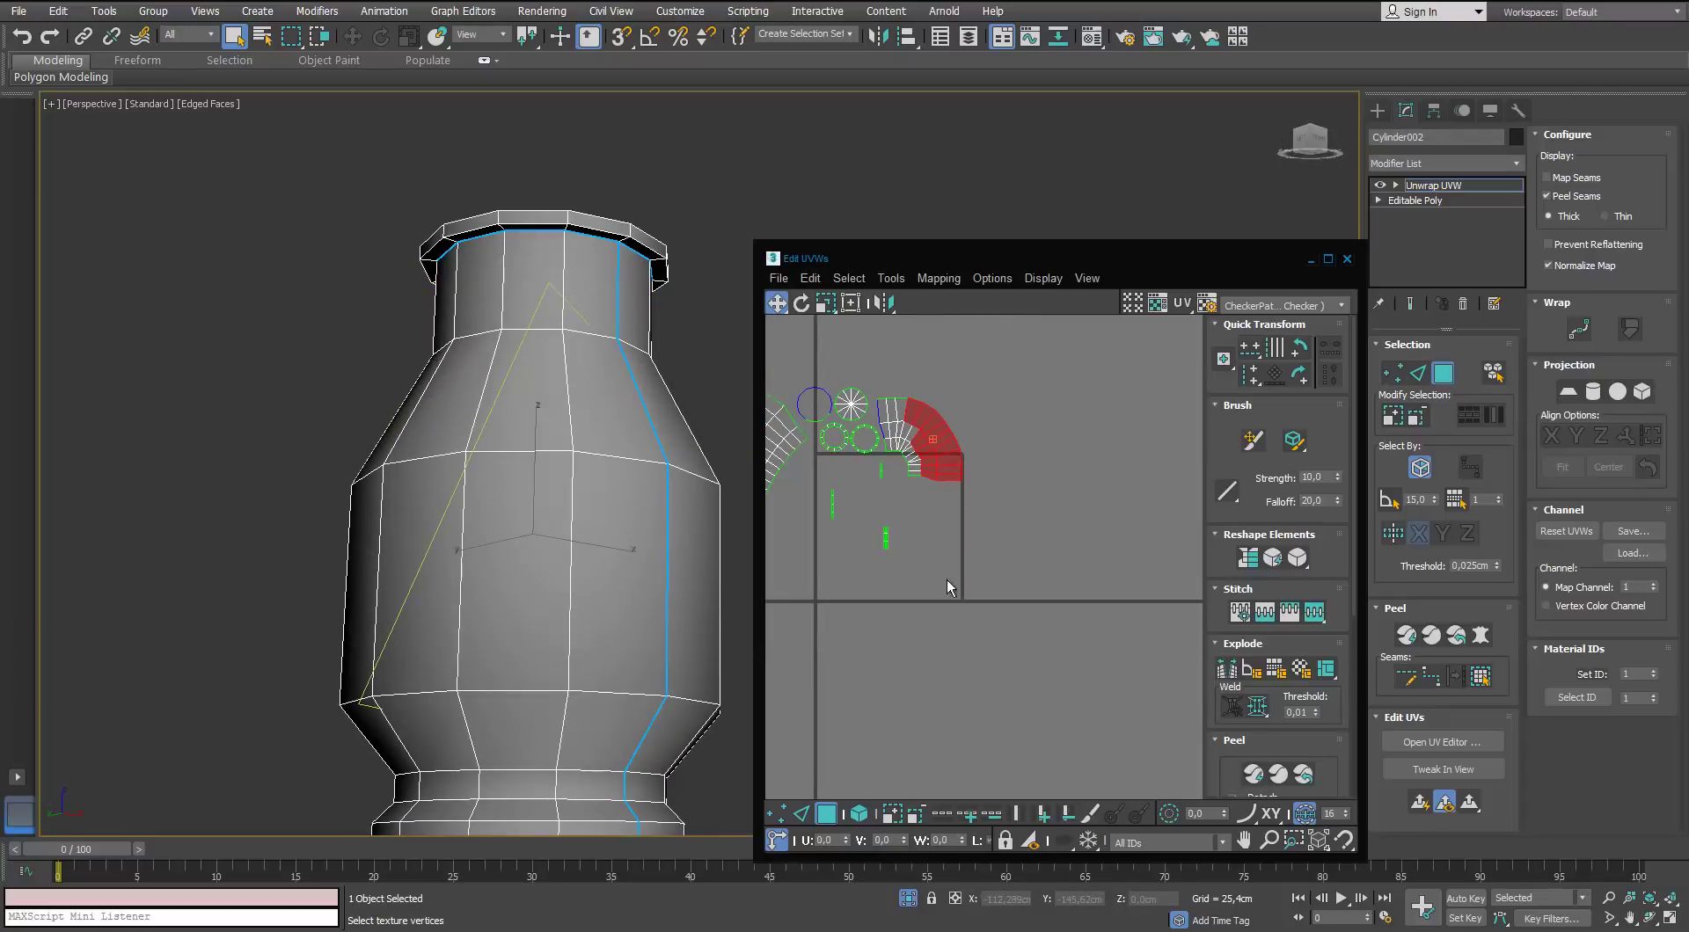
{"action": "left_click_drag", "start_coordinate": [1054, 596], "coordinate": [906, 403]}
{"action": "middle_click_drag", "start_coordinate": [567, 264], "coordinate": [556, 317], "text": "alt"}
Rotate the pelted body island upright so its narrow neck edge faces up, beside the UV tile
{"action": "double_click", "coordinate": [1184, 255]}
{"action": "middle_click_drag", "start_coordinate": [409, 260], "coordinate": [564, 283]}
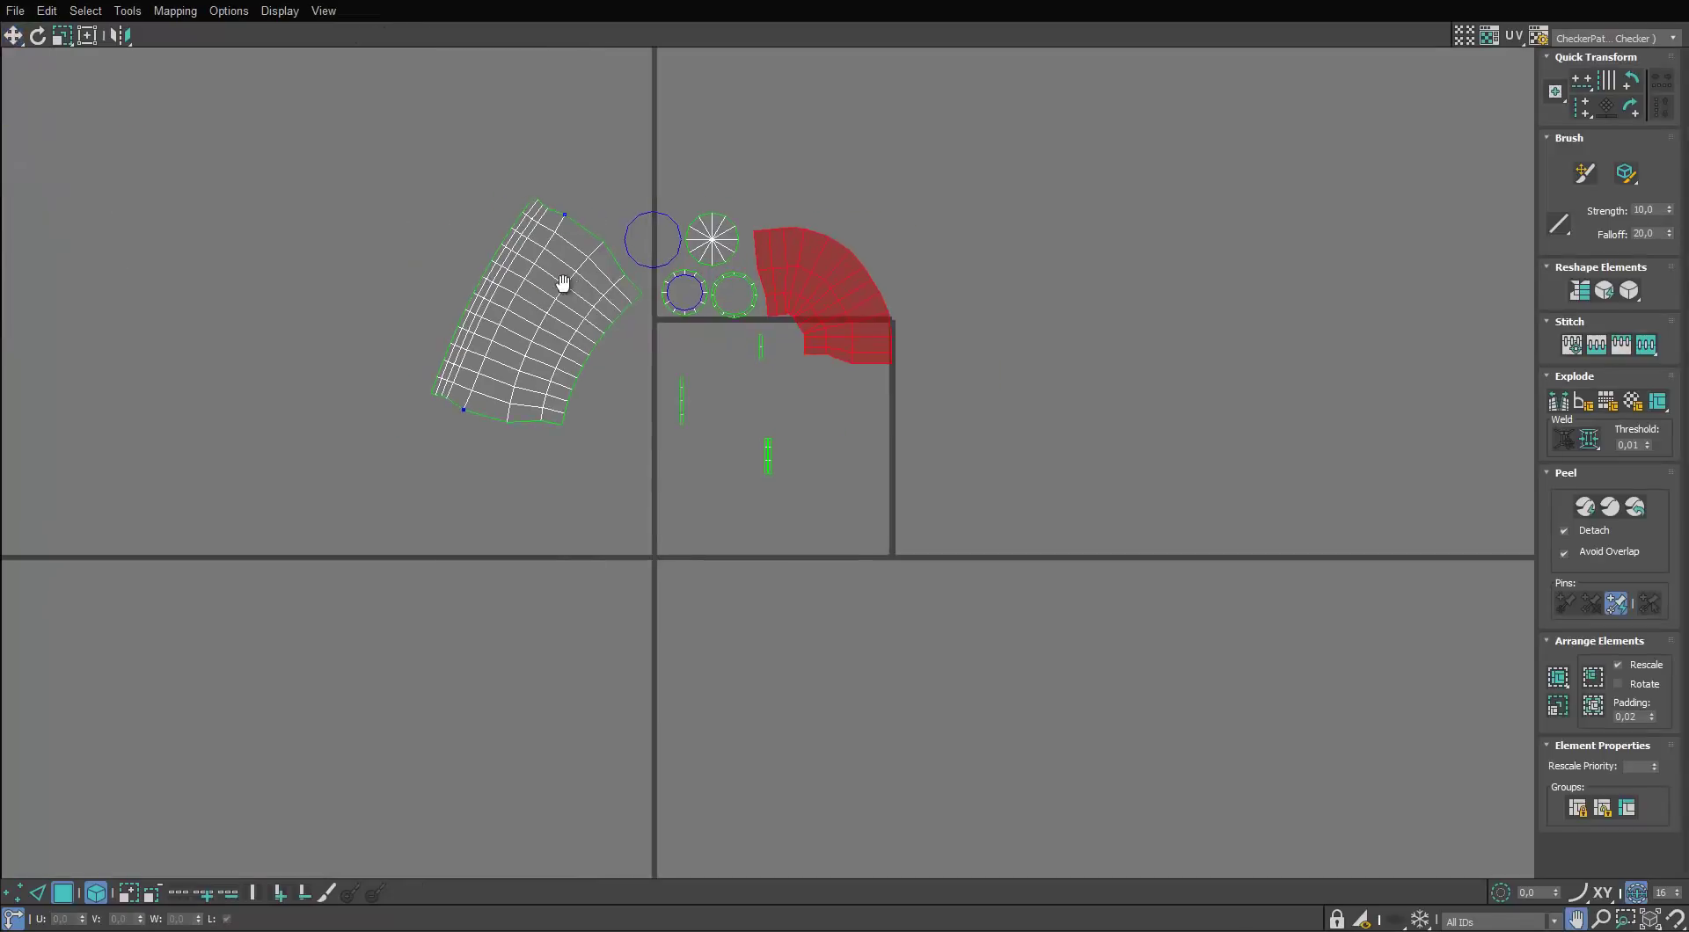
{"action": "scroll", "coordinate": [564, 283], "scroll_direction": "up", "scroll_amount": 2}
{"action": "left_click", "coordinate": [564, 284]}
{"action": "scroll", "coordinate": [564, 284], "scroll_direction": "up", "scroll_amount": 1}
{"action": "key", "text": "e"}
{"action": "left_click_drag", "start_coordinate": [524, 443], "coordinate": [625, 315]}
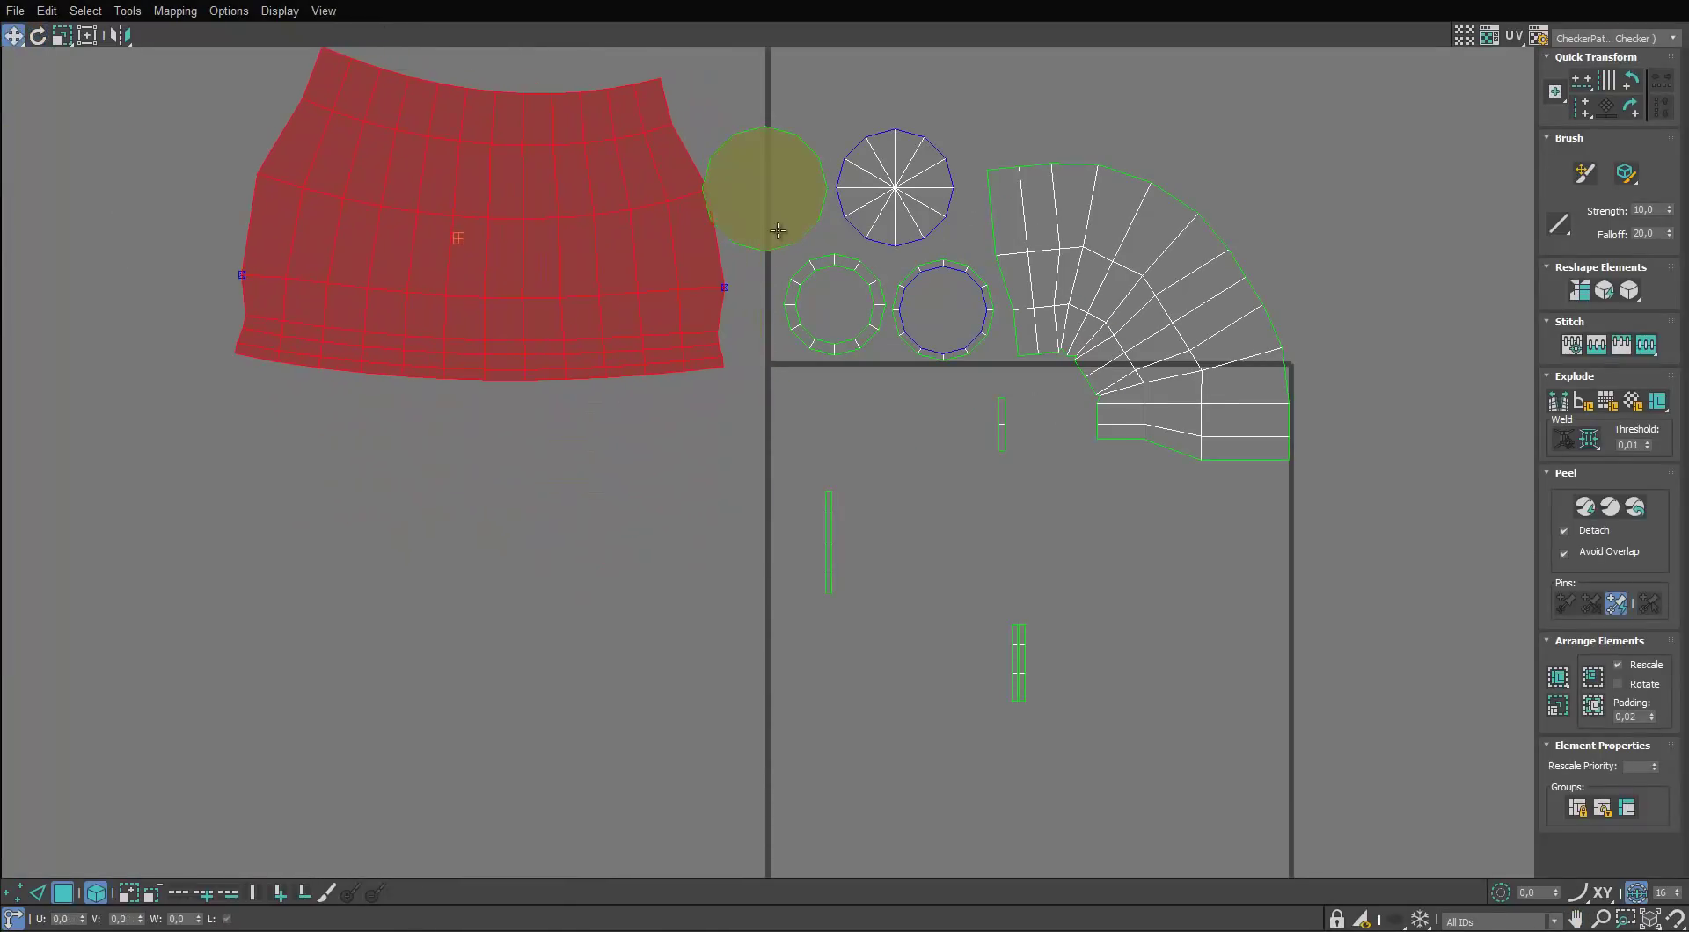
{"action": "key", "text": "w"}
Stitch the separate thin strip islands end to end into one long vertical strip and select it
{"action": "scroll", "coordinate": [1030, 501], "scroll_direction": "up", "scroll_amount": 2}
{"action": "key", "text": "2"}
{"action": "scroll", "coordinate": [980, 436], "scroll_direction": "up", "scroll_amount": 2}
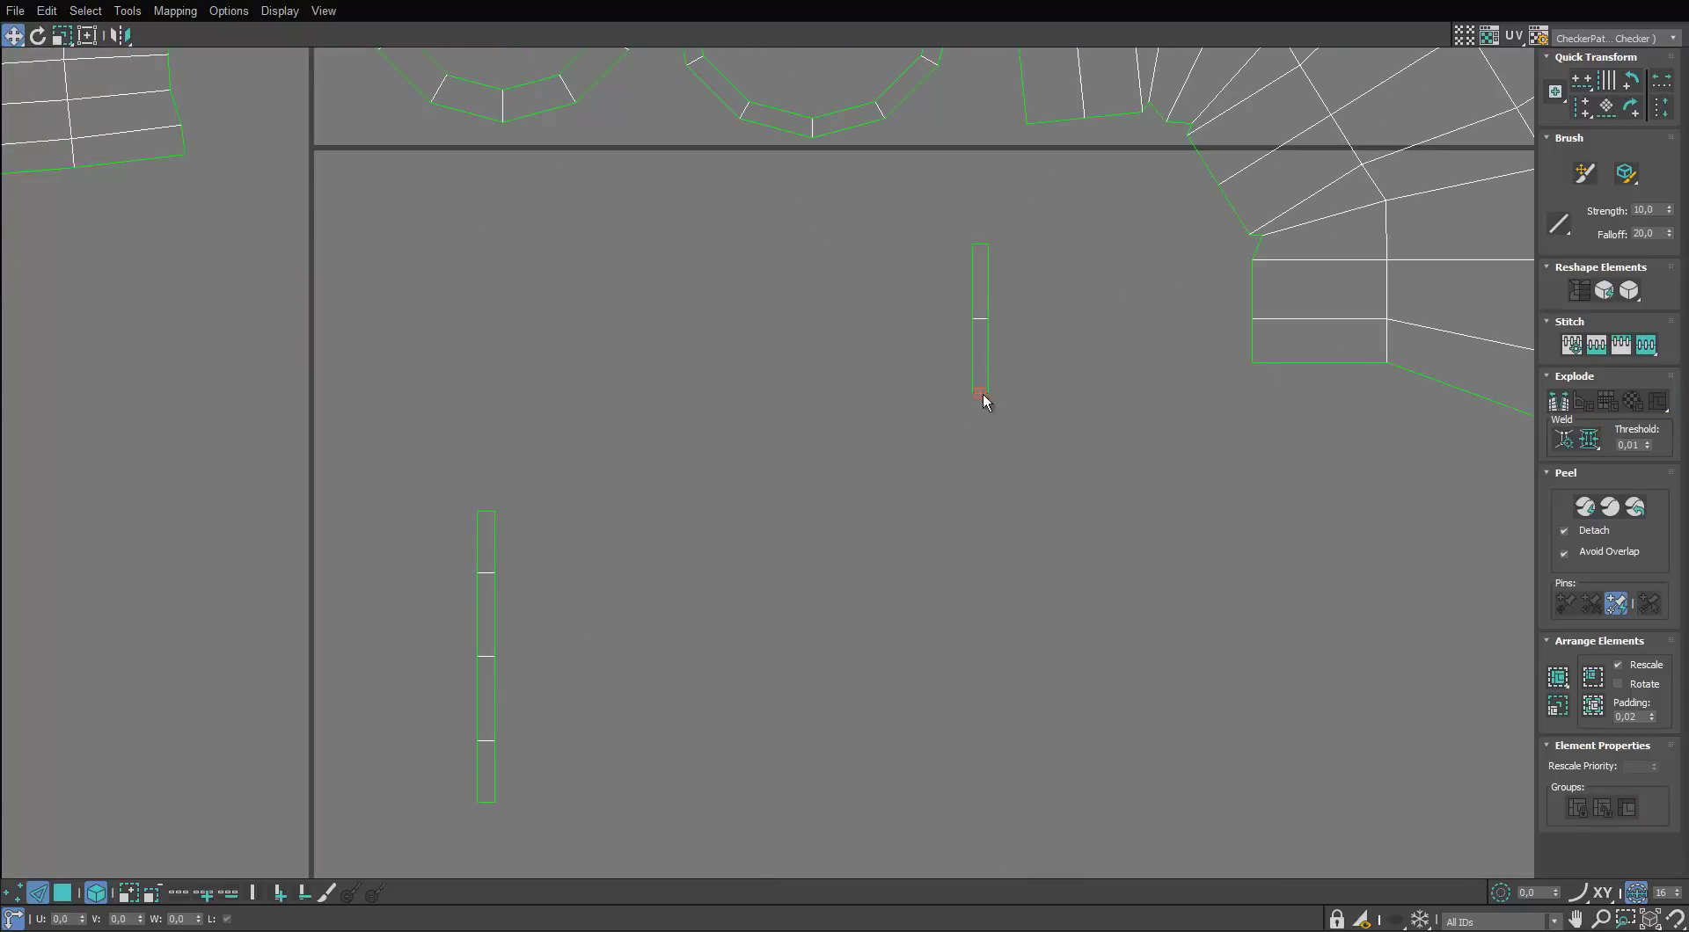
{"action": "scroll", "coordinate": [997, 452], "scroll_direction": "down", "scroll_amount": 1}
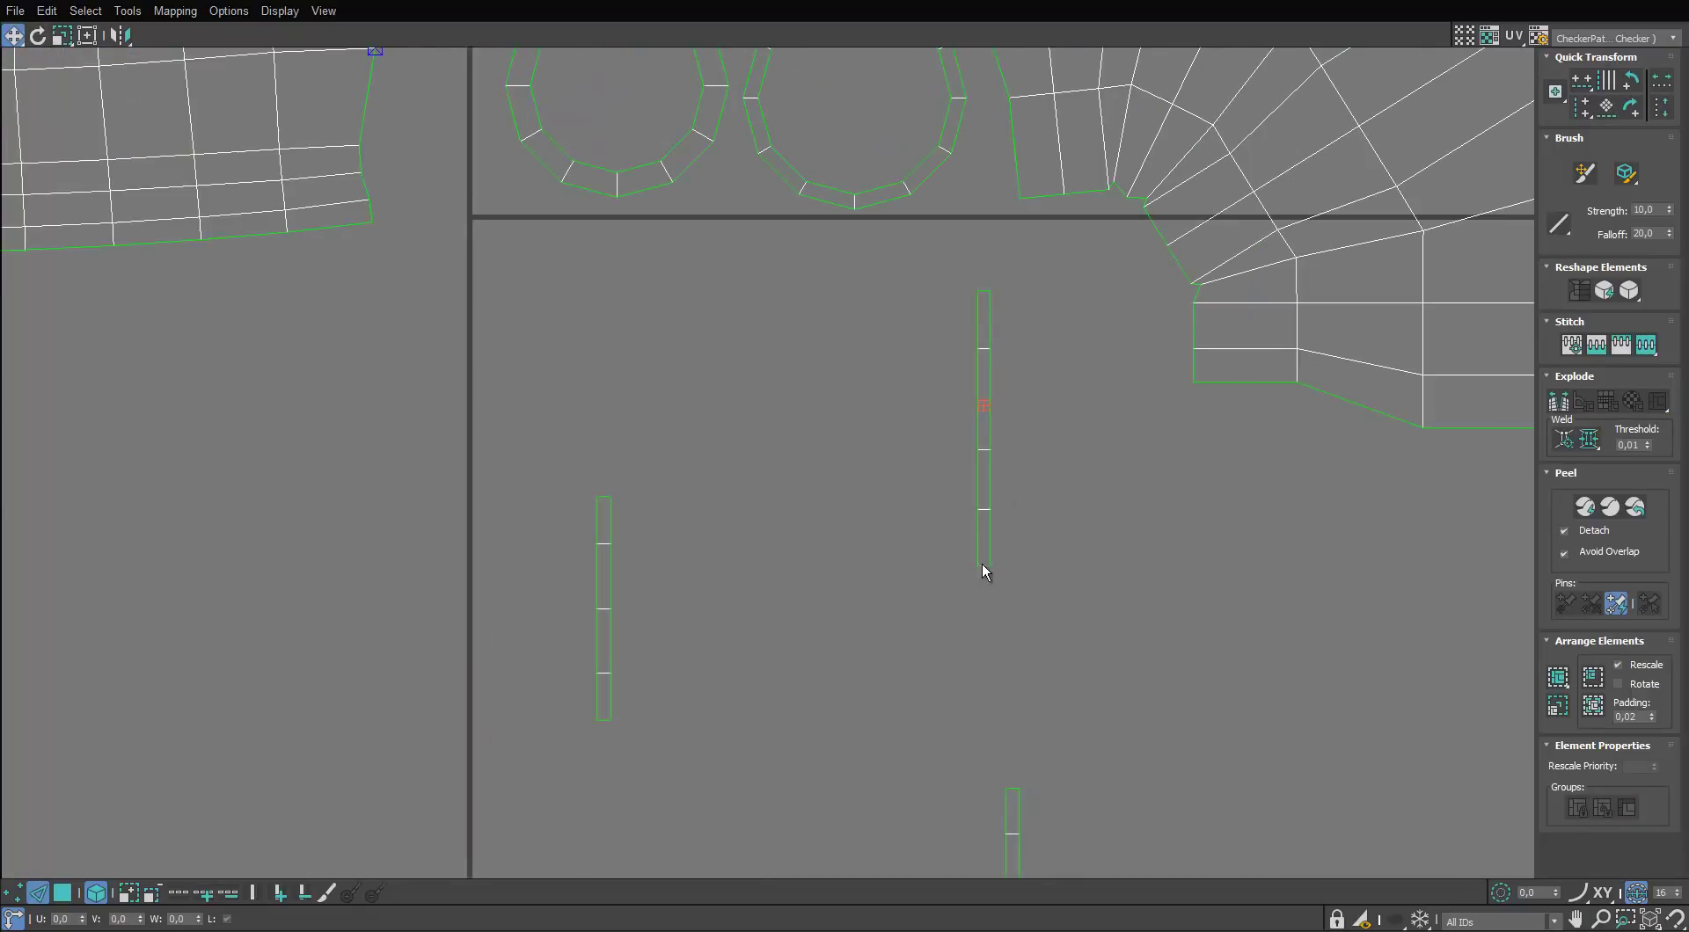
{"action": "key", "text": "s"}
{"action": "middle_click_drag", "start_coordinate": [977, 749], "coordinate": [959, 515]}
{"action": "scroll", "coordinate": [966, 563], "scroll_direction": "down", "scroll_amount": 2}
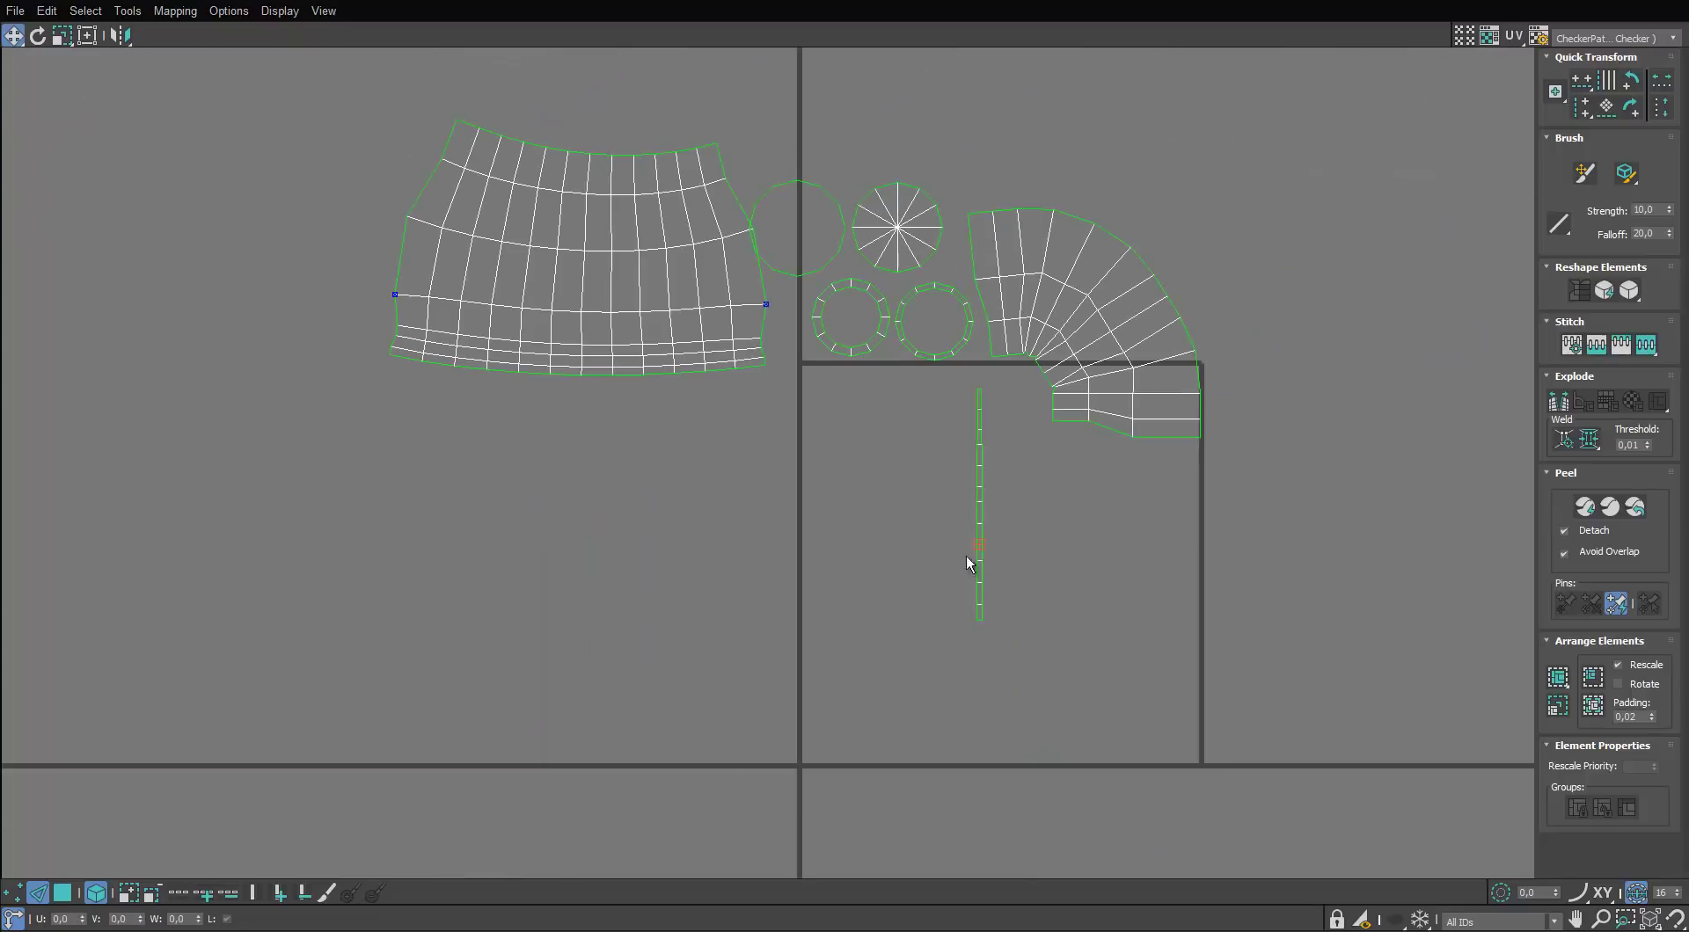
{"action": "left_click", "coordinate": [577, 249]}
{"action": "left_click", "coordinate": [978, 468]}
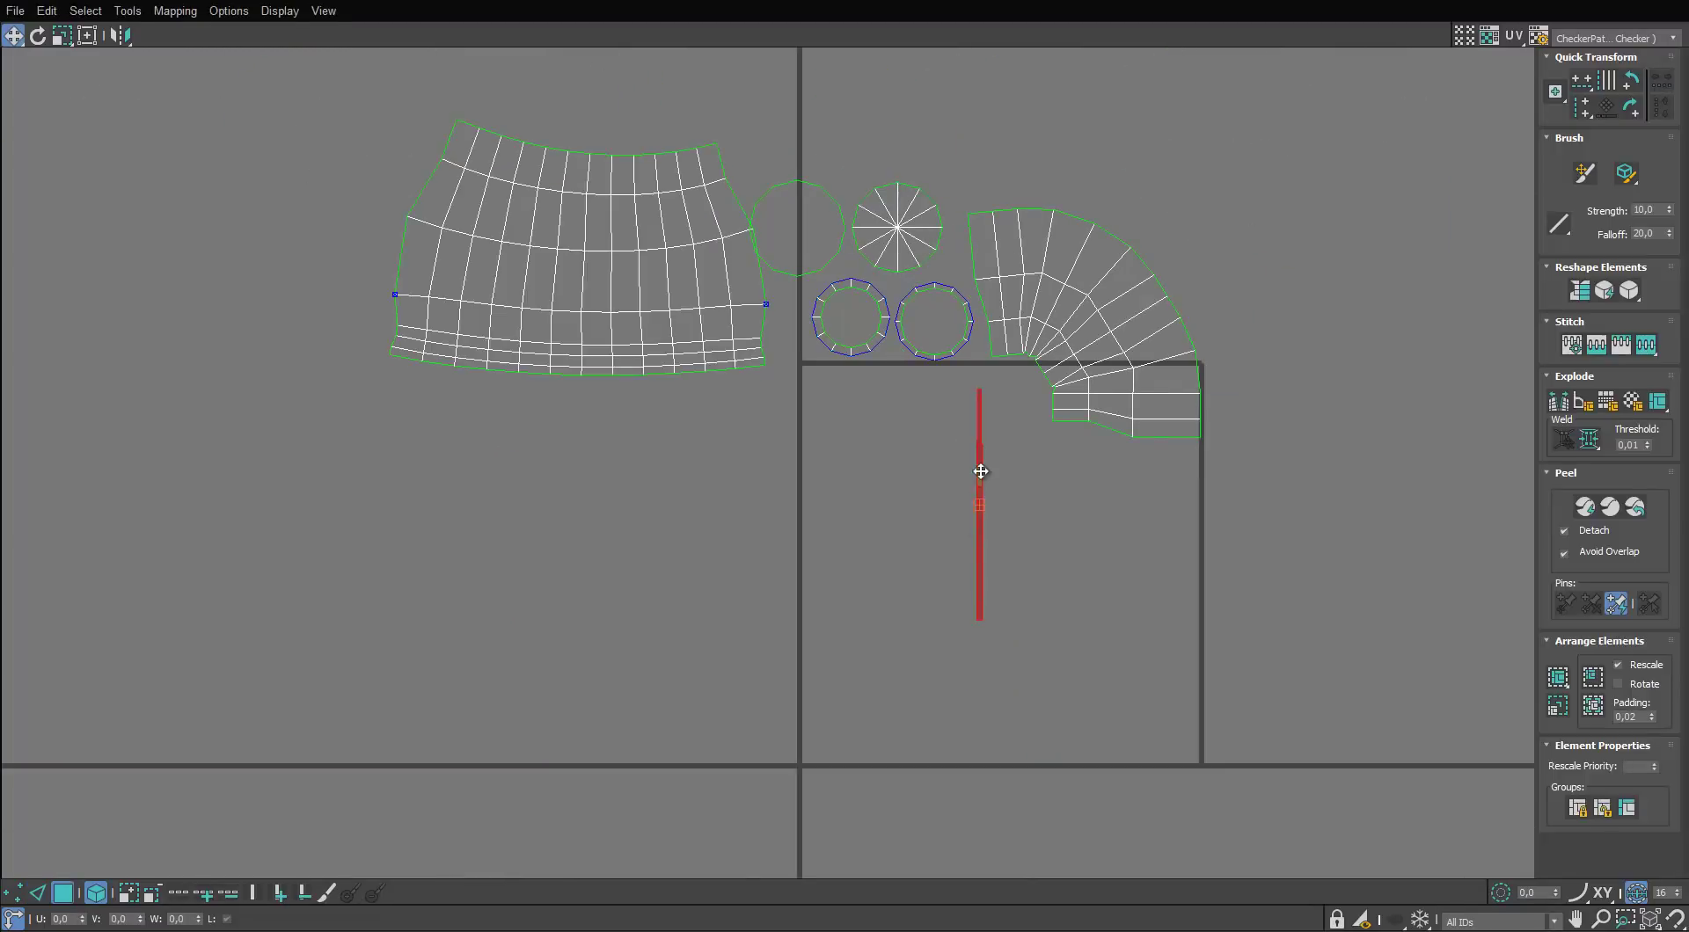
Relax the selected vertical strip island with the Relax Tool
{"action": "scroll", "coordinate": [978, 467], "scroll_direction": "up", "scroll_amount": 1}
{"action": "left_click", "coordinate": [128, 11]}
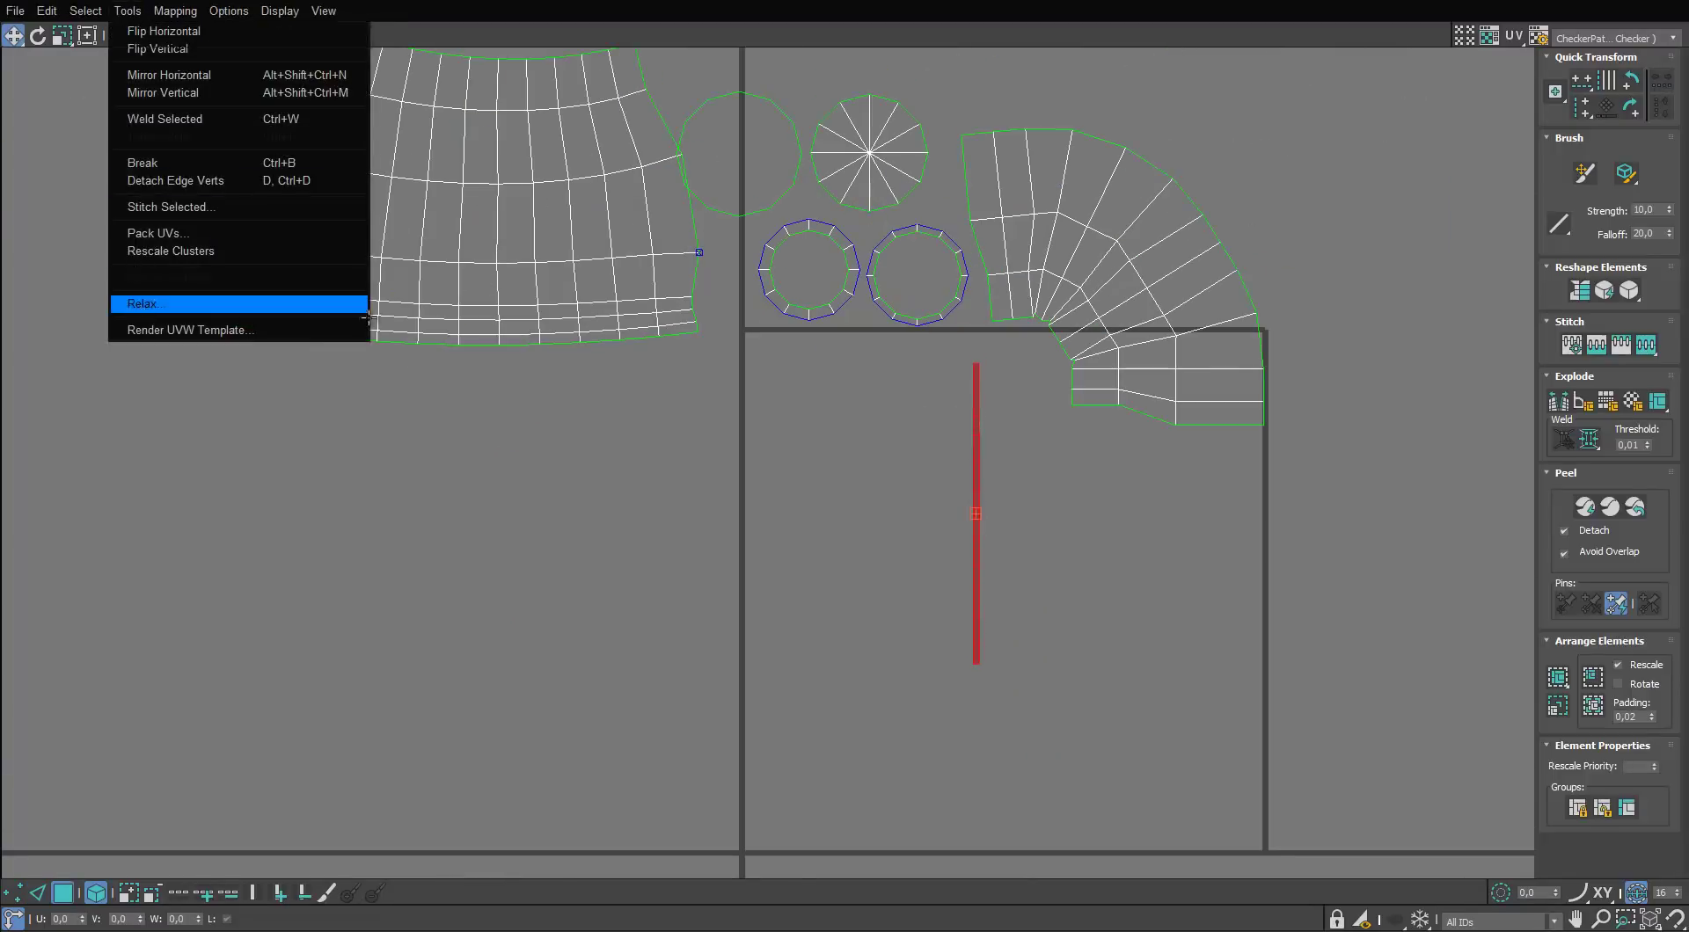
{"action": "left_click", "coordinate": [151, 302]}
{"action": "left_click", "coordinate": [183, 146]}
{"action": "left_click", "coordinate": [246, 41]}
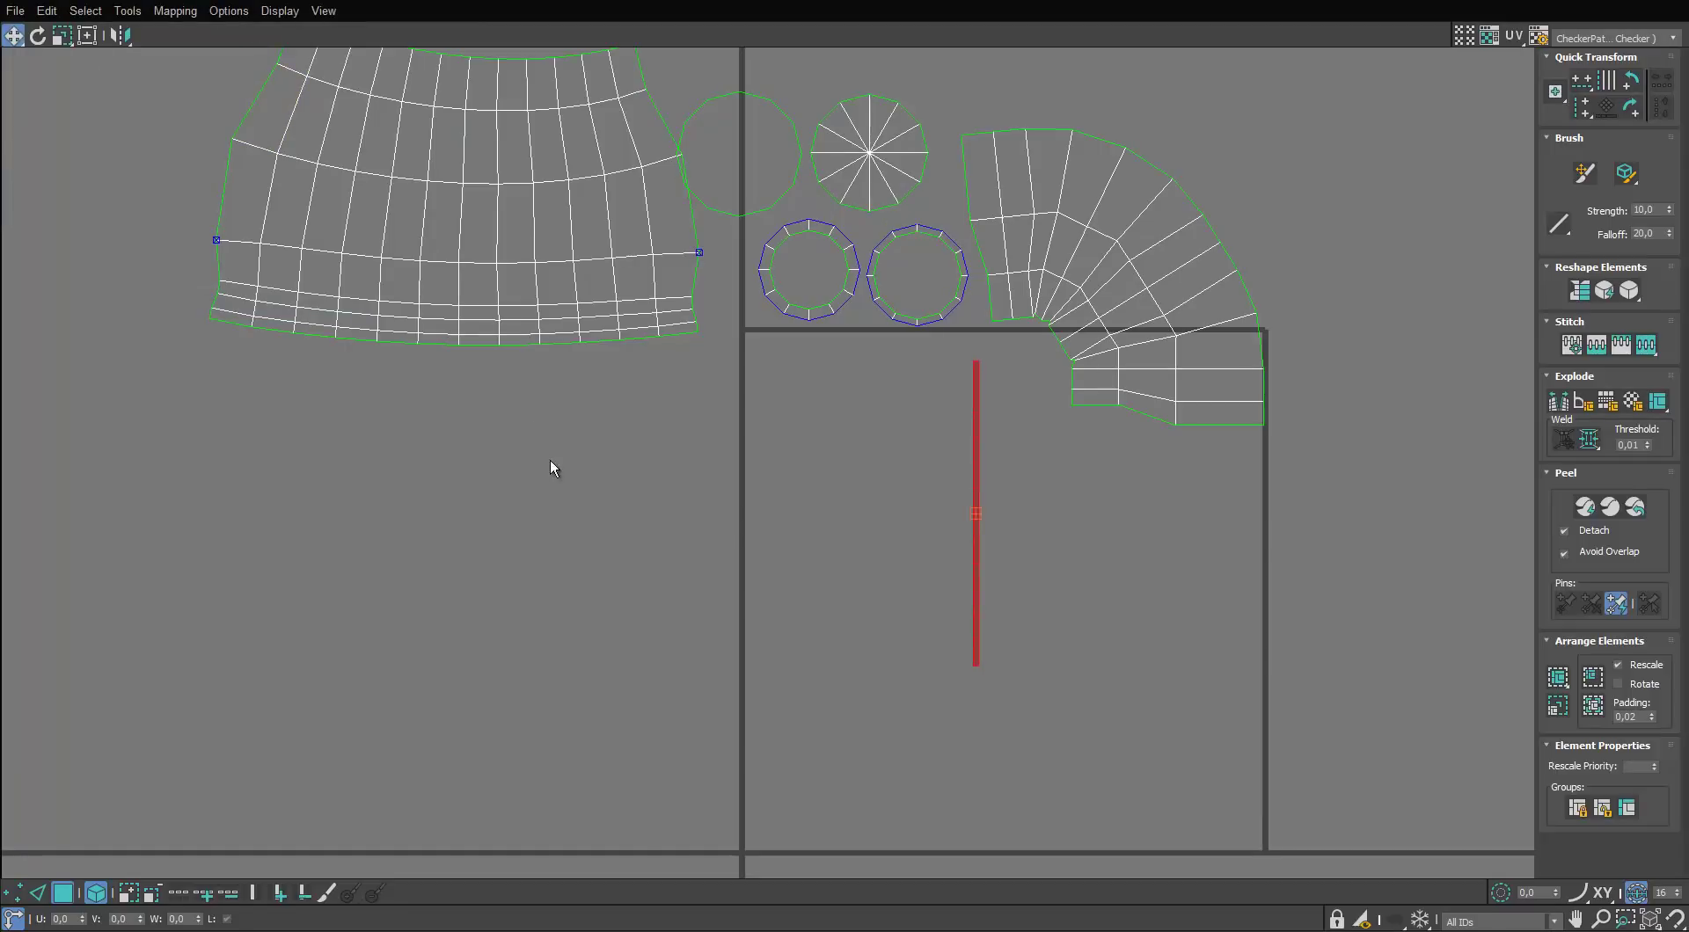
Move the pelted body island down outside the UV tile and place the curved inner island above it
{"action": "left_click", "coordinate": [511, 328]}
{"action": "middle_click_drag", "start_coordinate": [510, 328], "coordinate": [515, 354]}
{"action": "scroll", "coordinate": [517, 354], "scroll_direction": "down", "scroll_amount": 1}
{"action": "left_click_drag", "start_coordinate": [521, 351], "coordinate": [547, 642]}
{"action": "left_click", "coordinate": [1017, 347]}
{"action": "left_click_drag", "start_coordinate": [1018, 347], "coordinate": [514, 309]}
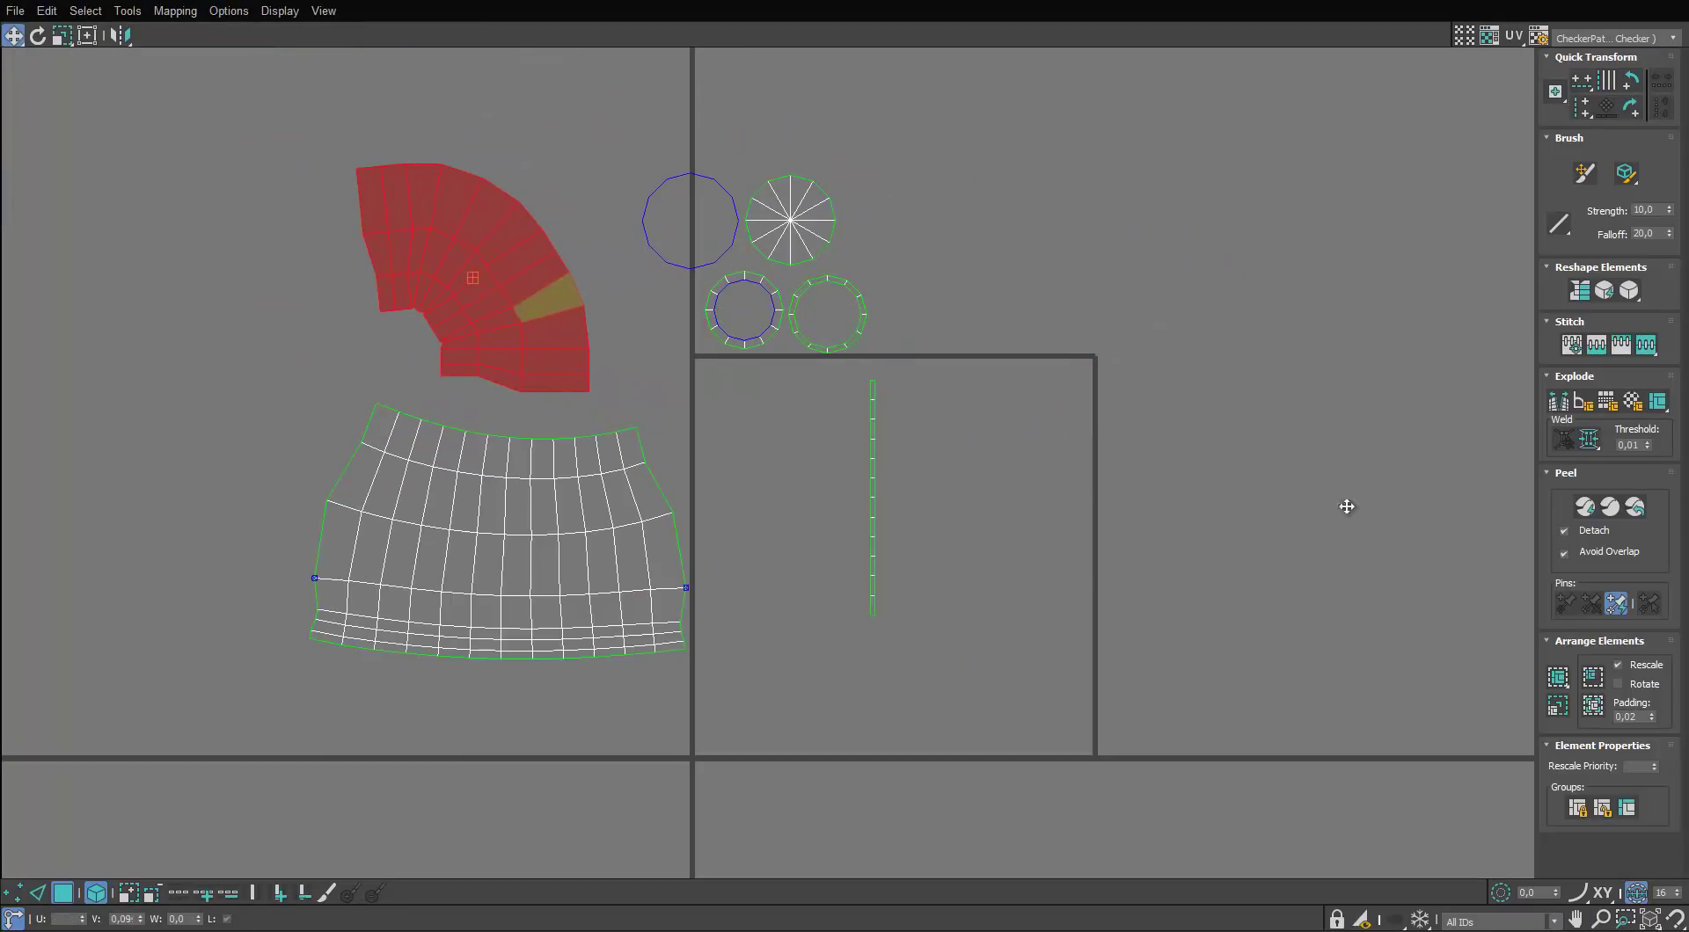
Peel the curved inner island, rotate it upright, and position it just above the pelted body island
{"action": "left_click", "coordinate": [1587, 510]}
{"action": "key", "text": "e"}
{"action": "left_click_drag", "start_coordinate": [961, 592], "coordinate": [302, 321]}
{"action": "key", "text": "w"}
{"action": "left_click_drag", "start_coordinate": [471, 351], "coordinate": [559, 379]}
Shift the four circular islands right, clear of the inner island, and move the thin strip to that island's left side
{"action": "left_click_drag", "start_coordinate": [1004, 174], "coordinate": [727, 296]}
{"action": "left_click_drag", "start_coordinate": [783, 220], "coordinate": [857, 212]}
{"action": "left_click", "coordinate": [870, 477]}
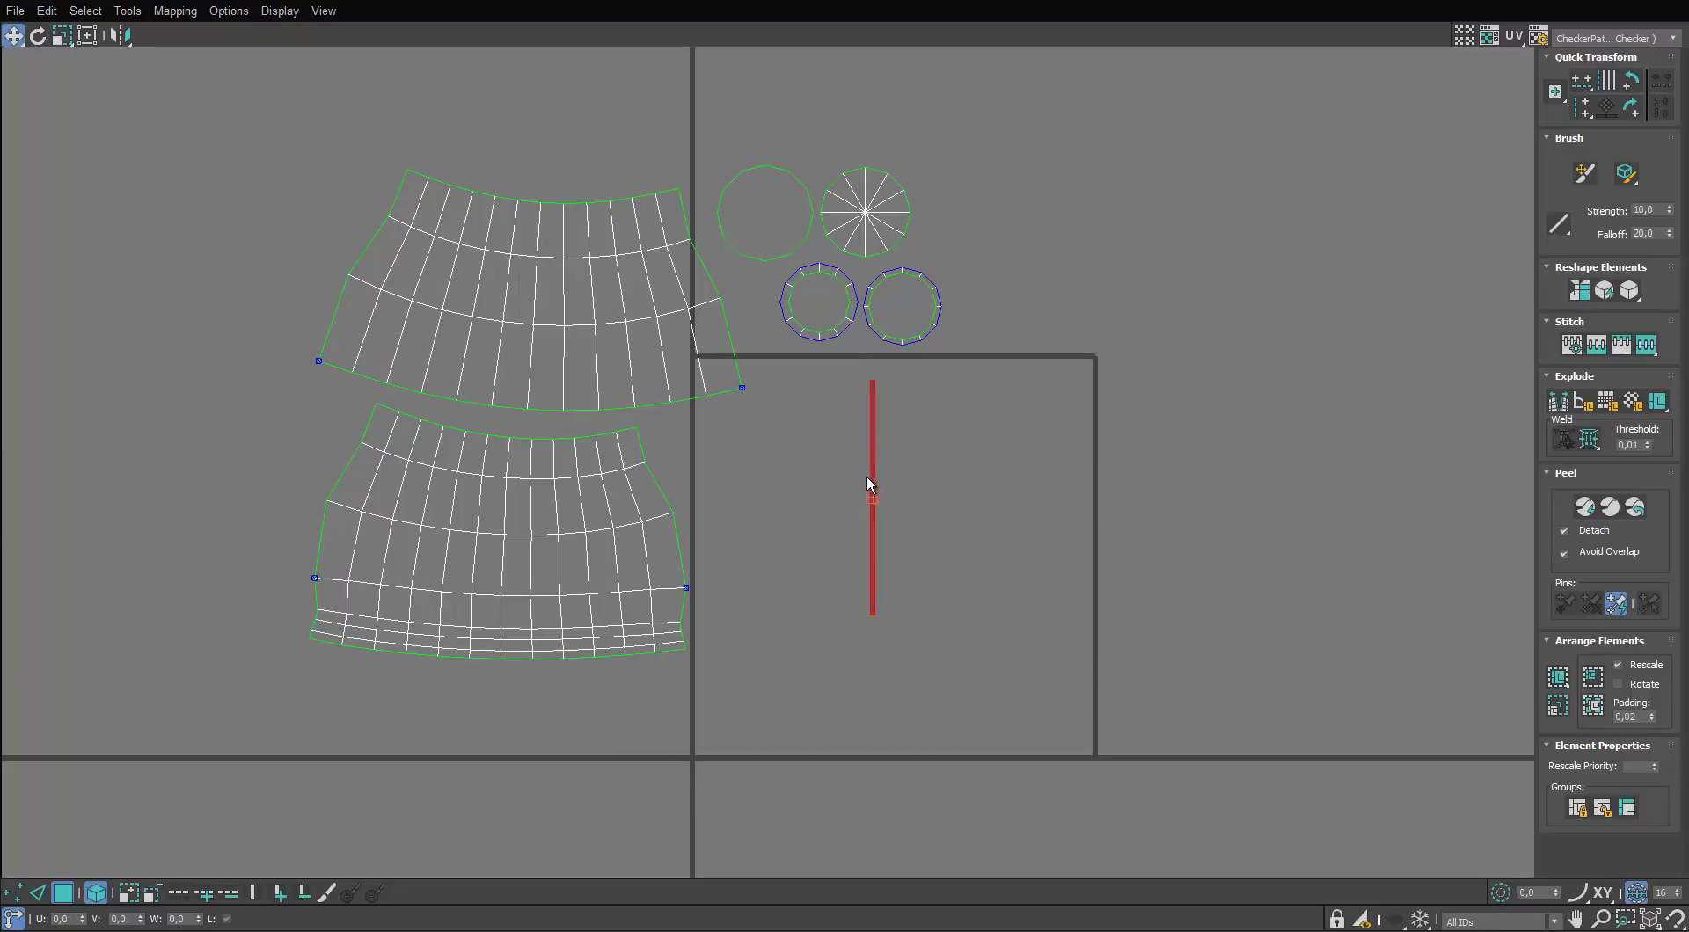
{"action": "left_click_drag", "start_coordinate": [869, 477], "coordinate": [287, 233]}
Select all the jar's islands and relax them by polygon angles
{"action": "left_click", "coordinate": [542, 539]}
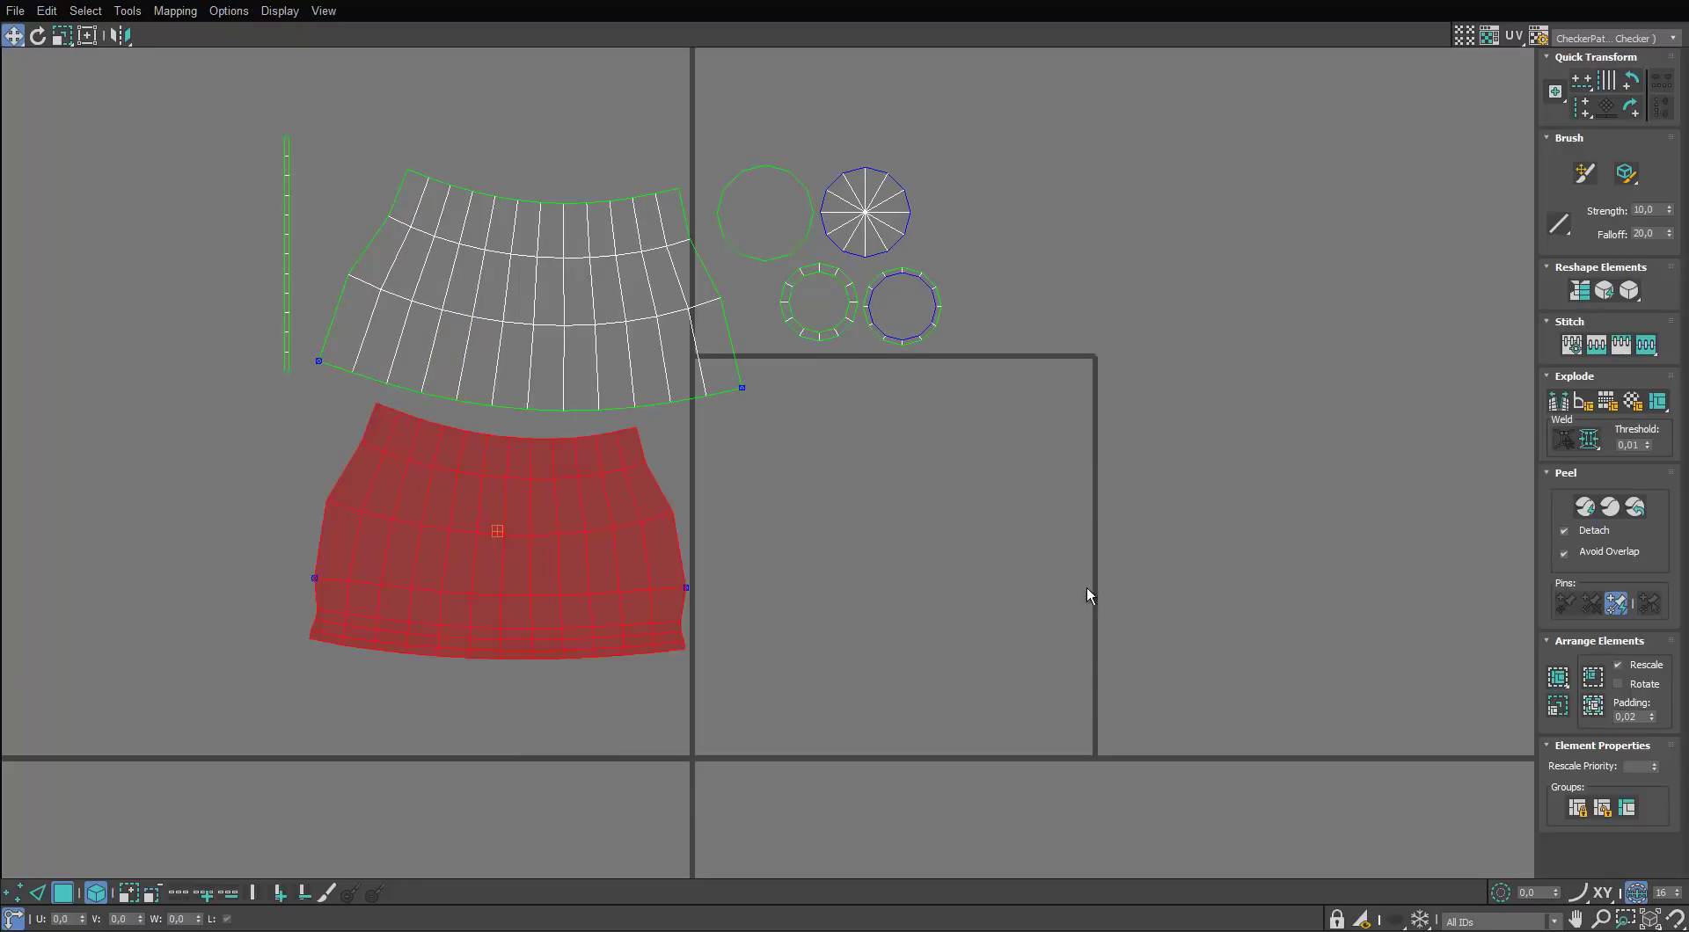
{"action": "left_click_drag", "start_coordinate": [911, 110], "coordinate": [196, 316], "text": "ctrl"}
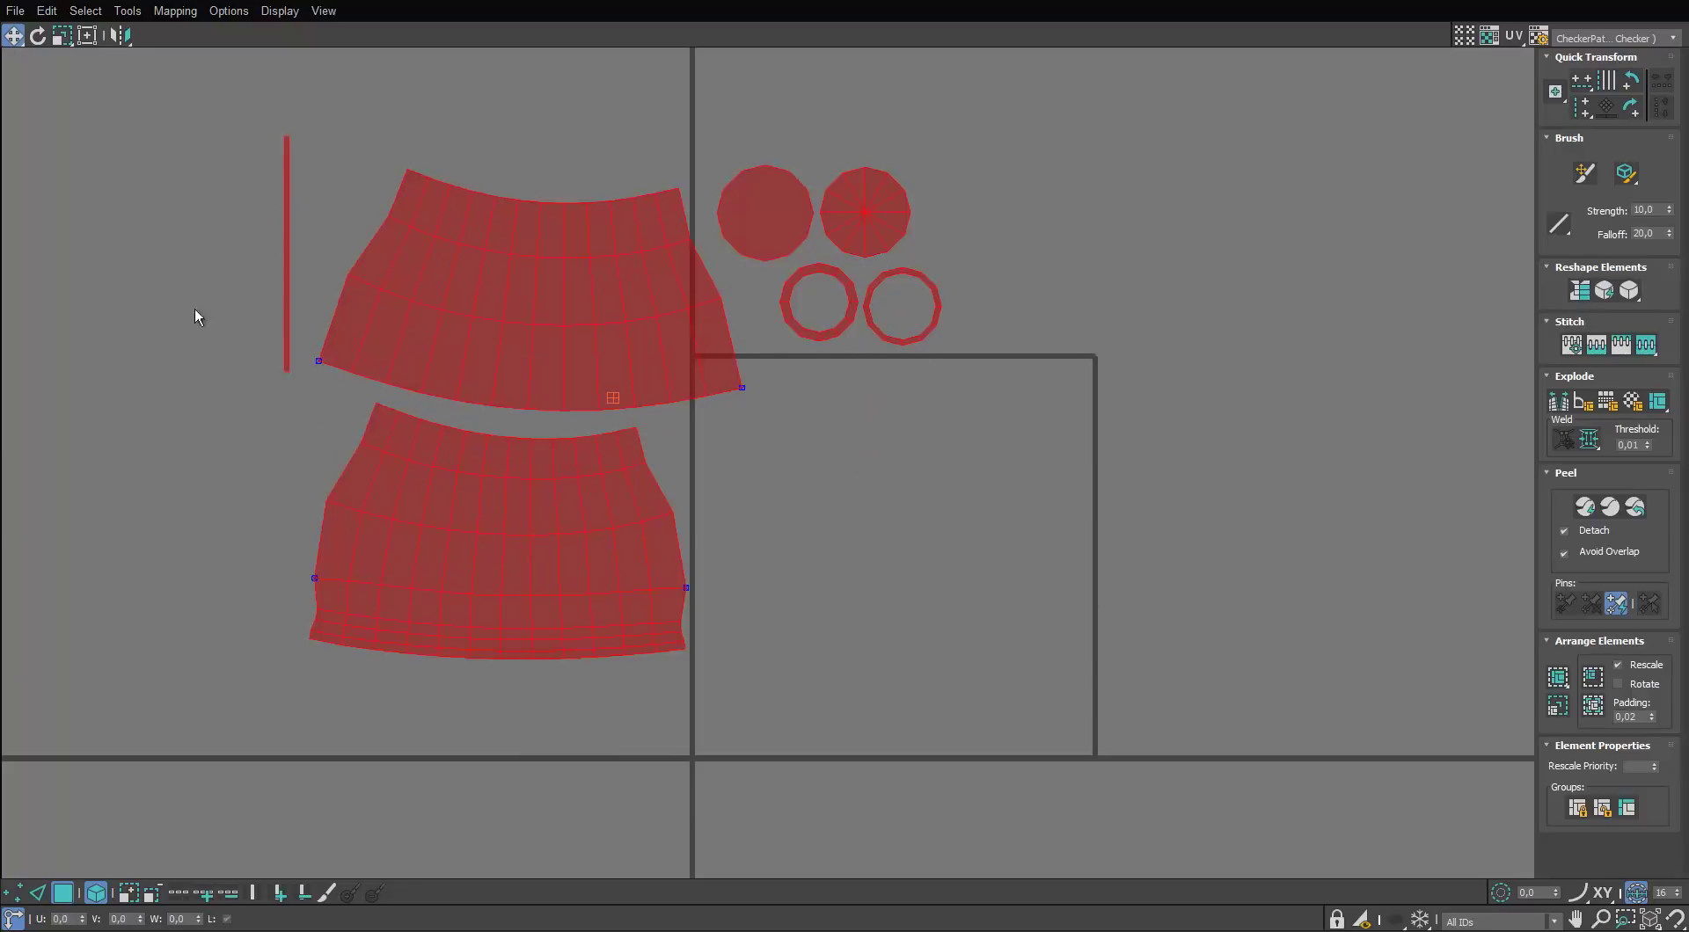
{"action": "left_click", "coordinate": [128, 10]}
{"action": "left_click", "coordinate": [166, 301]}
{"action": "left_click", "coordinate": [191, 142]}
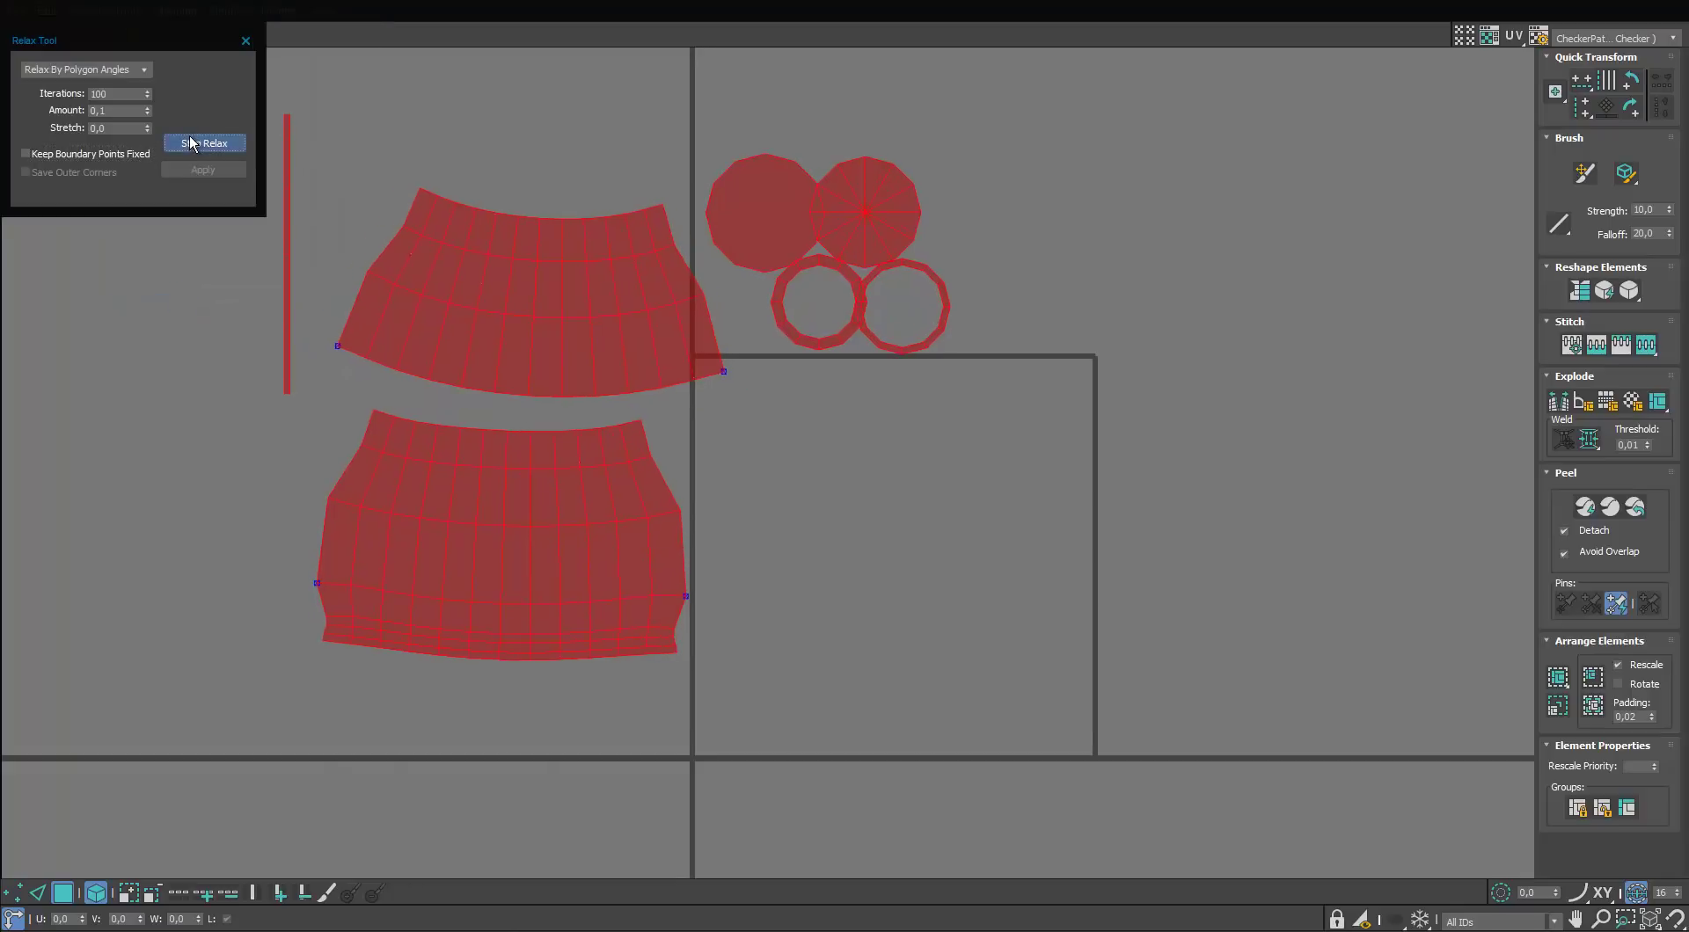
{"action": "left_click", "coordinate": [245, 43]}
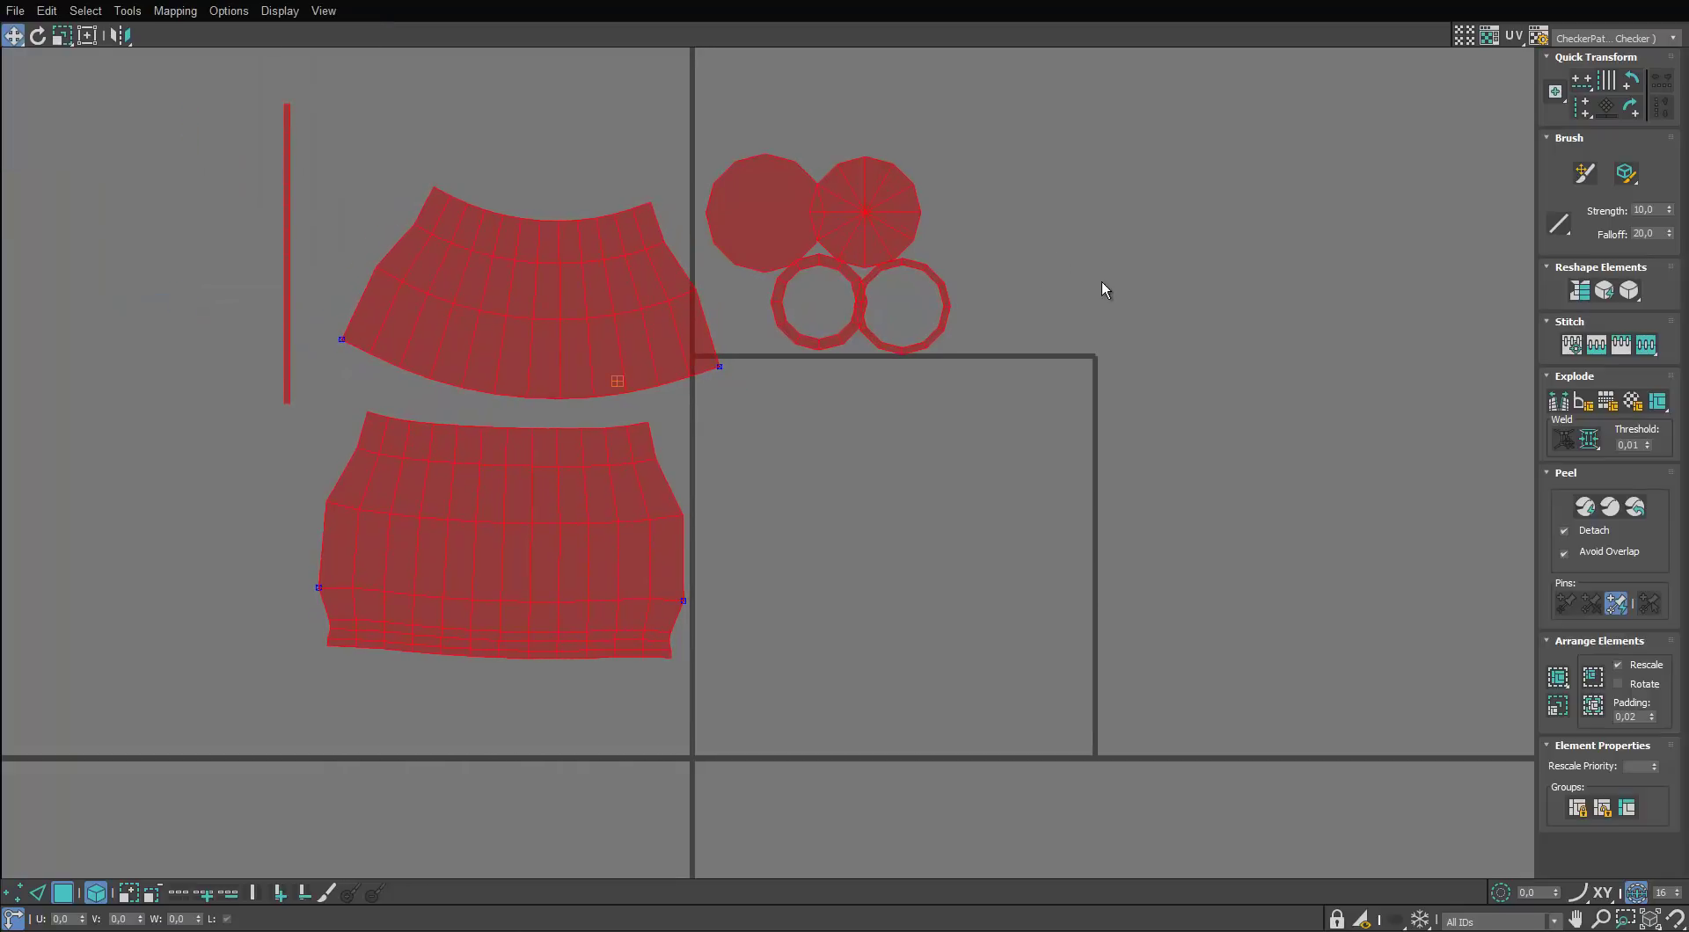
Separate the right-hand disc and ring from the other two circular islands, and lower the thin strip slightly
{"action": "left_click_drag", "start_coordinate": [1003, 197], "coordinate": [892, 311]}
{"action": "left_click_drag", "start_coordinate": [876, 229], "coordinate": [906, 227]}
{"action": "left_click", "coordinate": [369, 459]}
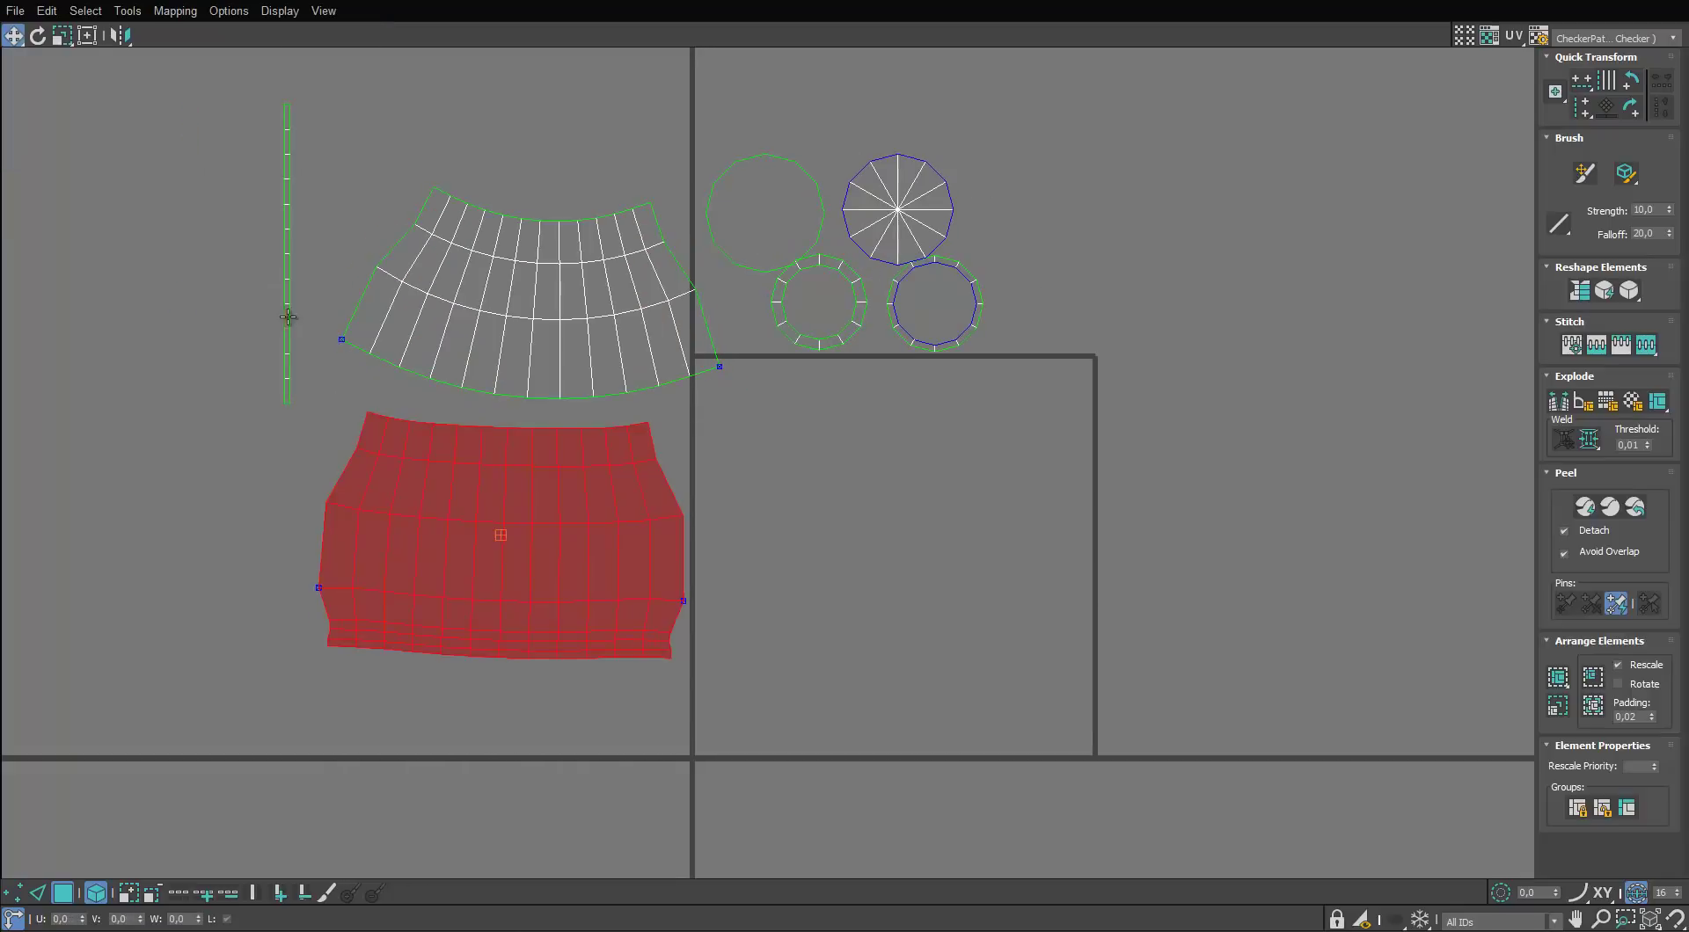
{"action": "left_click_drag", "start_coordinate": [288, 318], "coordinate": [301, 388]}
Uncover the jar in the viewport, examine the strip's faces and seams from several sides, and clear the face selection
{"action": "left_click_drag", "start_coordinate": [1139, 2], "coordinate": [1160, 112]}
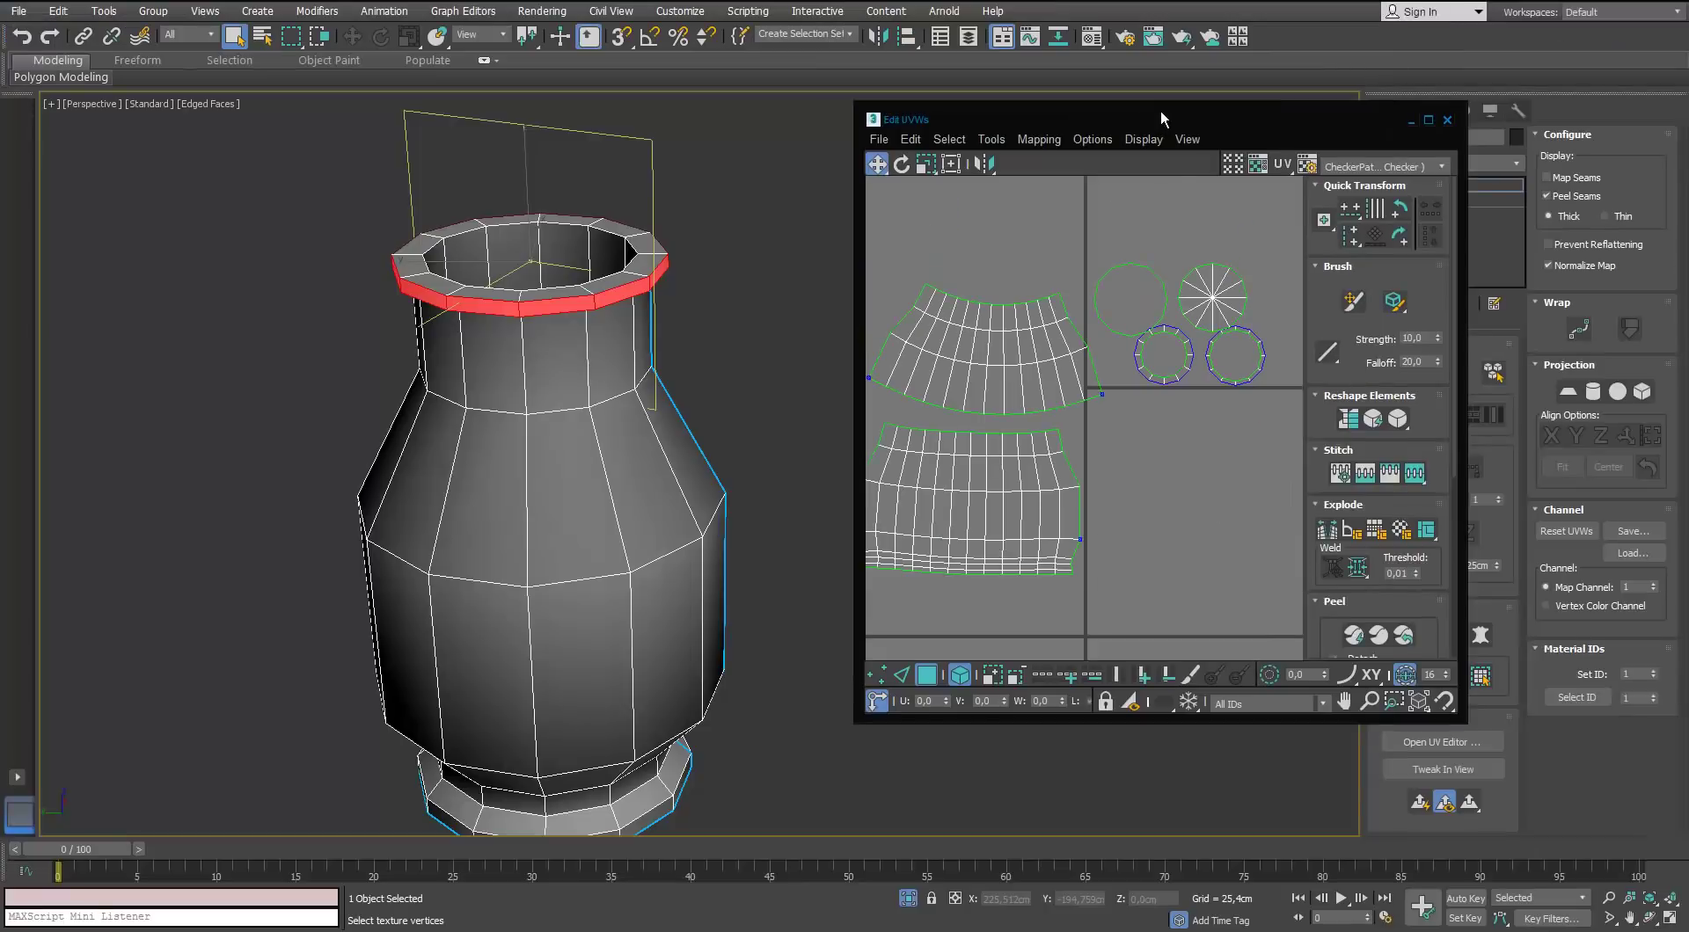
{"action": "scroll", "coordinate": [568, 252], "scroll_direction": "down", "scroll_amount": 5}
{"action": "middle_click_drag", "start_coordinate": [567, 290], "coordinate": [494, 318], "text": "alt"}
{"action": "scroll", "coordinate": [632, 271], "scroll_direction": "up", "scroll_amount": 2}
{"action": "middle_click_drag", "start_coordinate": [631, 271], "coordinate": [776, 322], "text": "alt"}
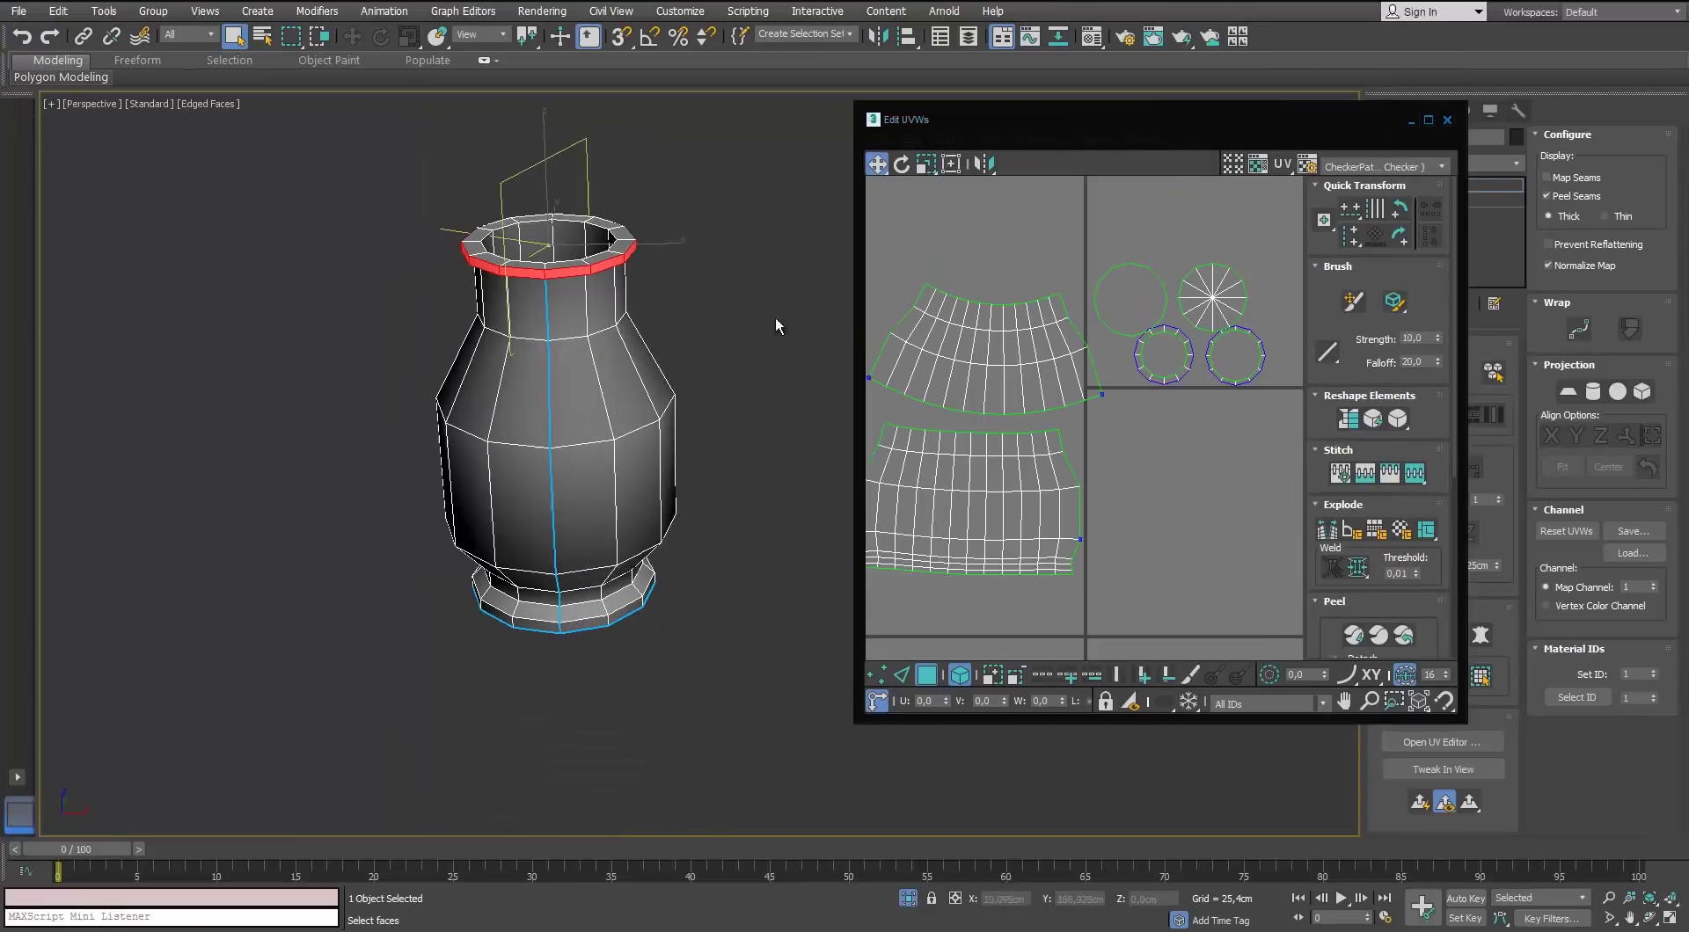
{"action": "left_click", "coordinate": [809, 285]}
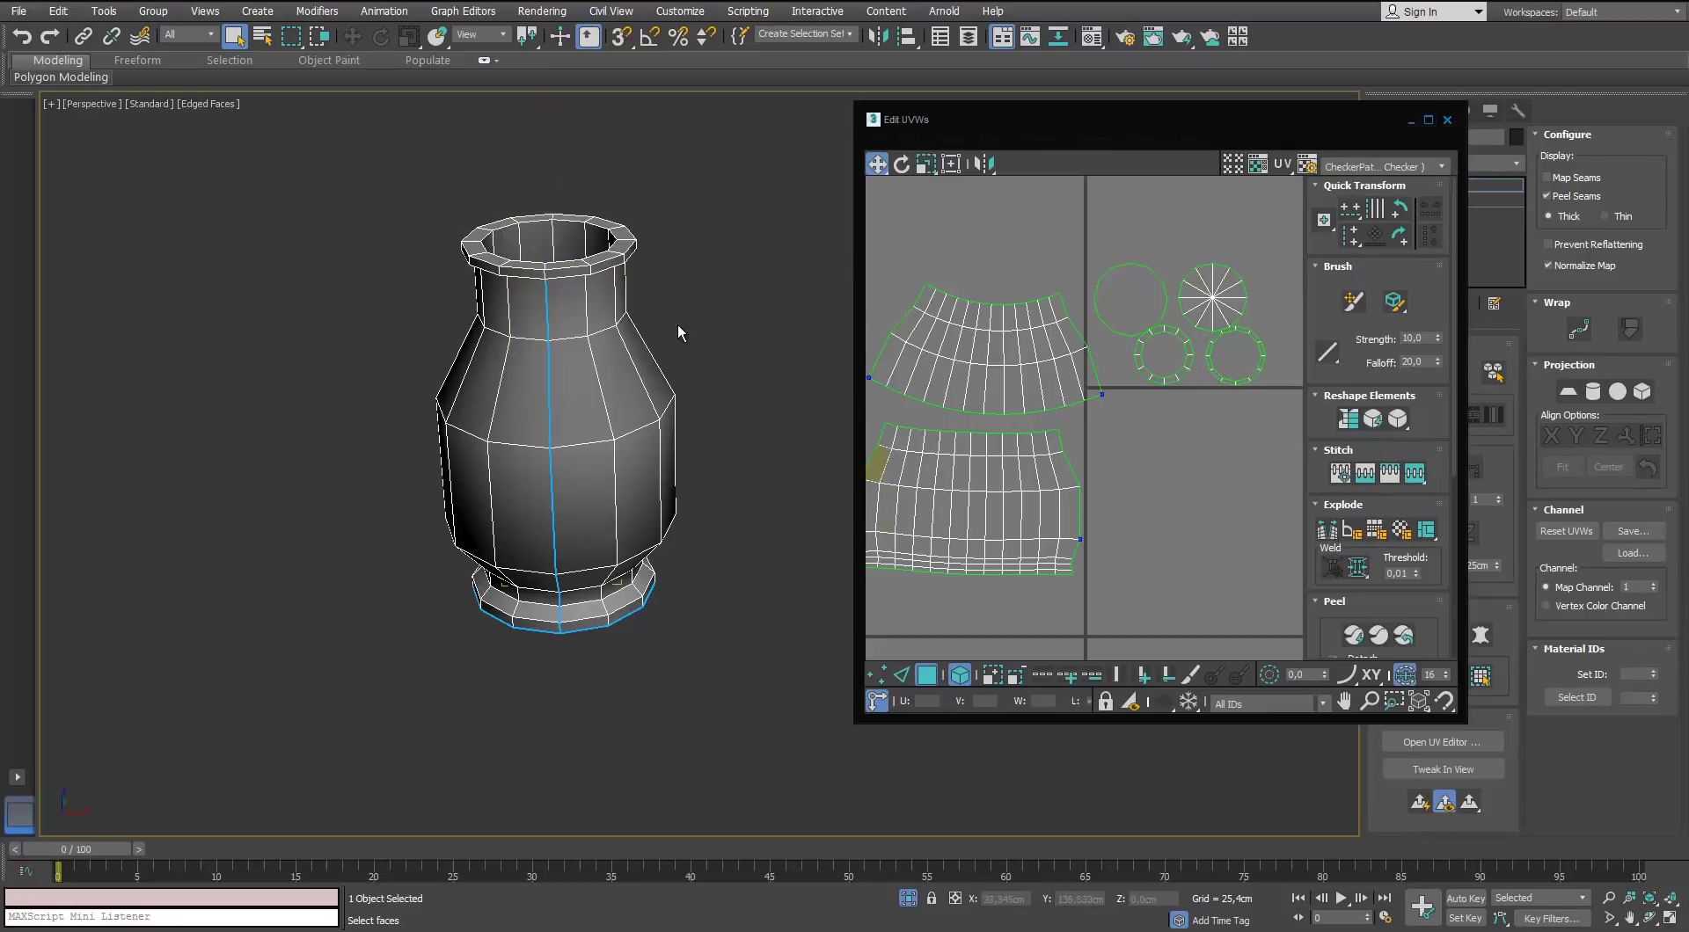
Apply the checker material to the jar and inspect the texture pattern on its body and lid
{"action": "key", "text": "m"}
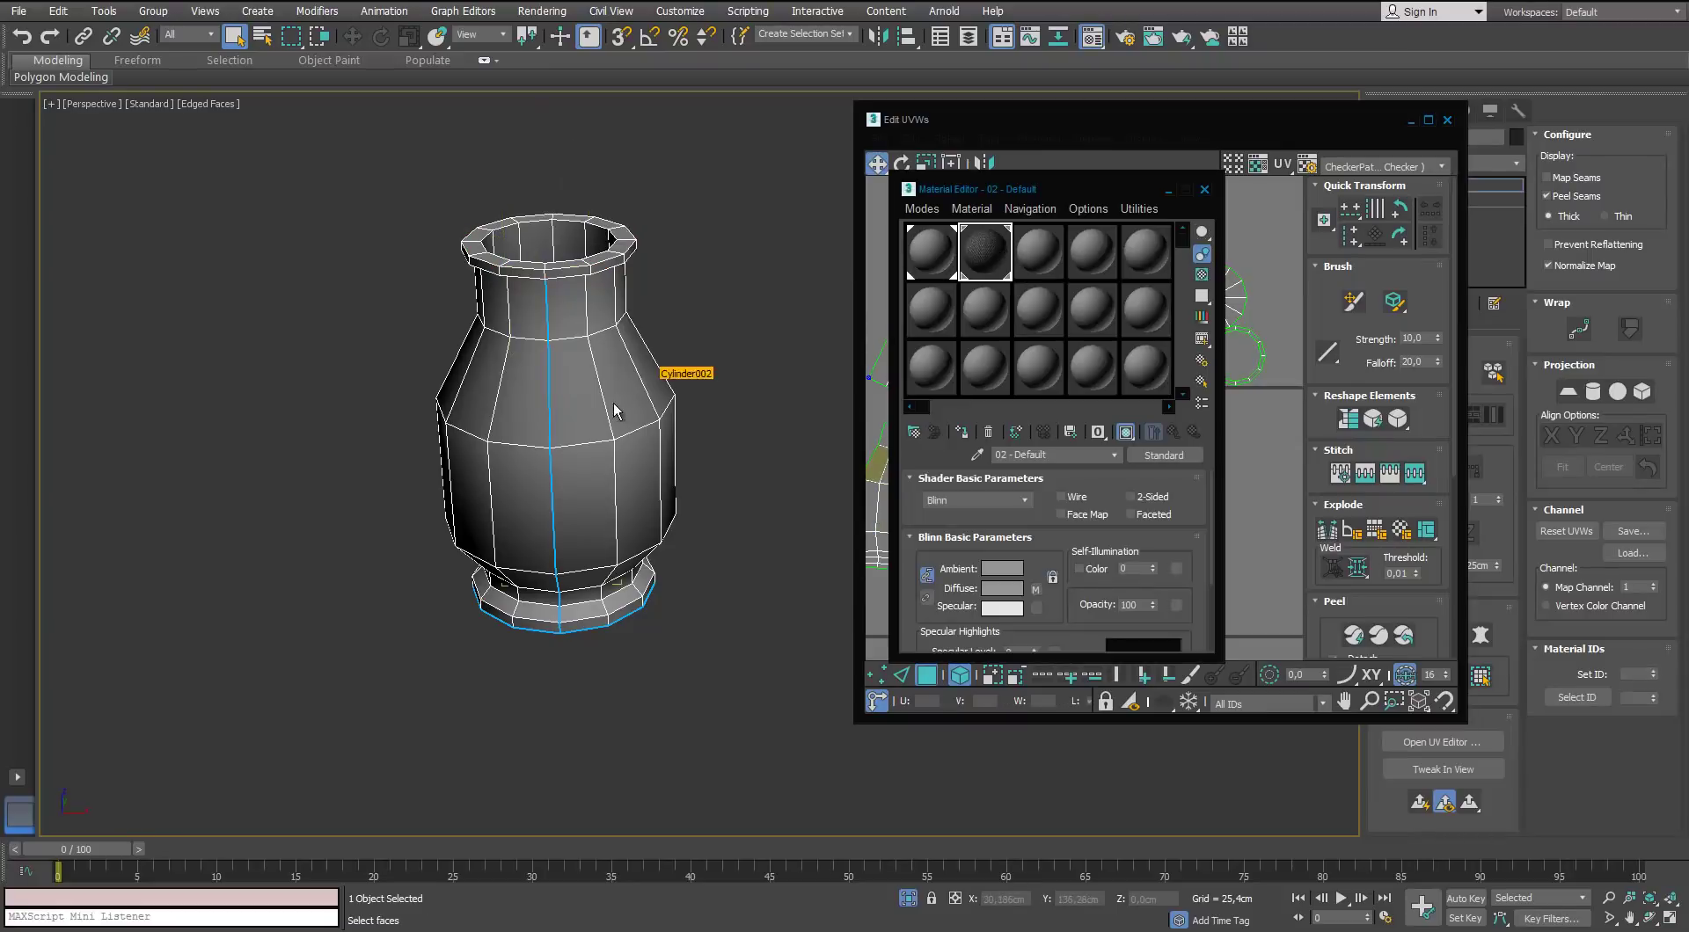
{"action": "left_click_drag", "start_coordinate": [614, 403], "coordinate": [623, 417]}
{"action": "middle_click_drag", "start_coordinate": [566, 503], "coordinate": [537, 369], "text": "alt"}
{"action": "scroll", "coordinate": [519, 422], "scroll_direction": "up", "scroll_amount": 3}
{"action": "middle_click_drag", "start_coordinate": [519, 250], "coordinate": [547, 519]}
{"action": "scroll", "coordinate": [563, 405], "scroll_direction": "down", "scroll_amount": 4}
{"action": "left_click", "coordinate": [1204, 190]}
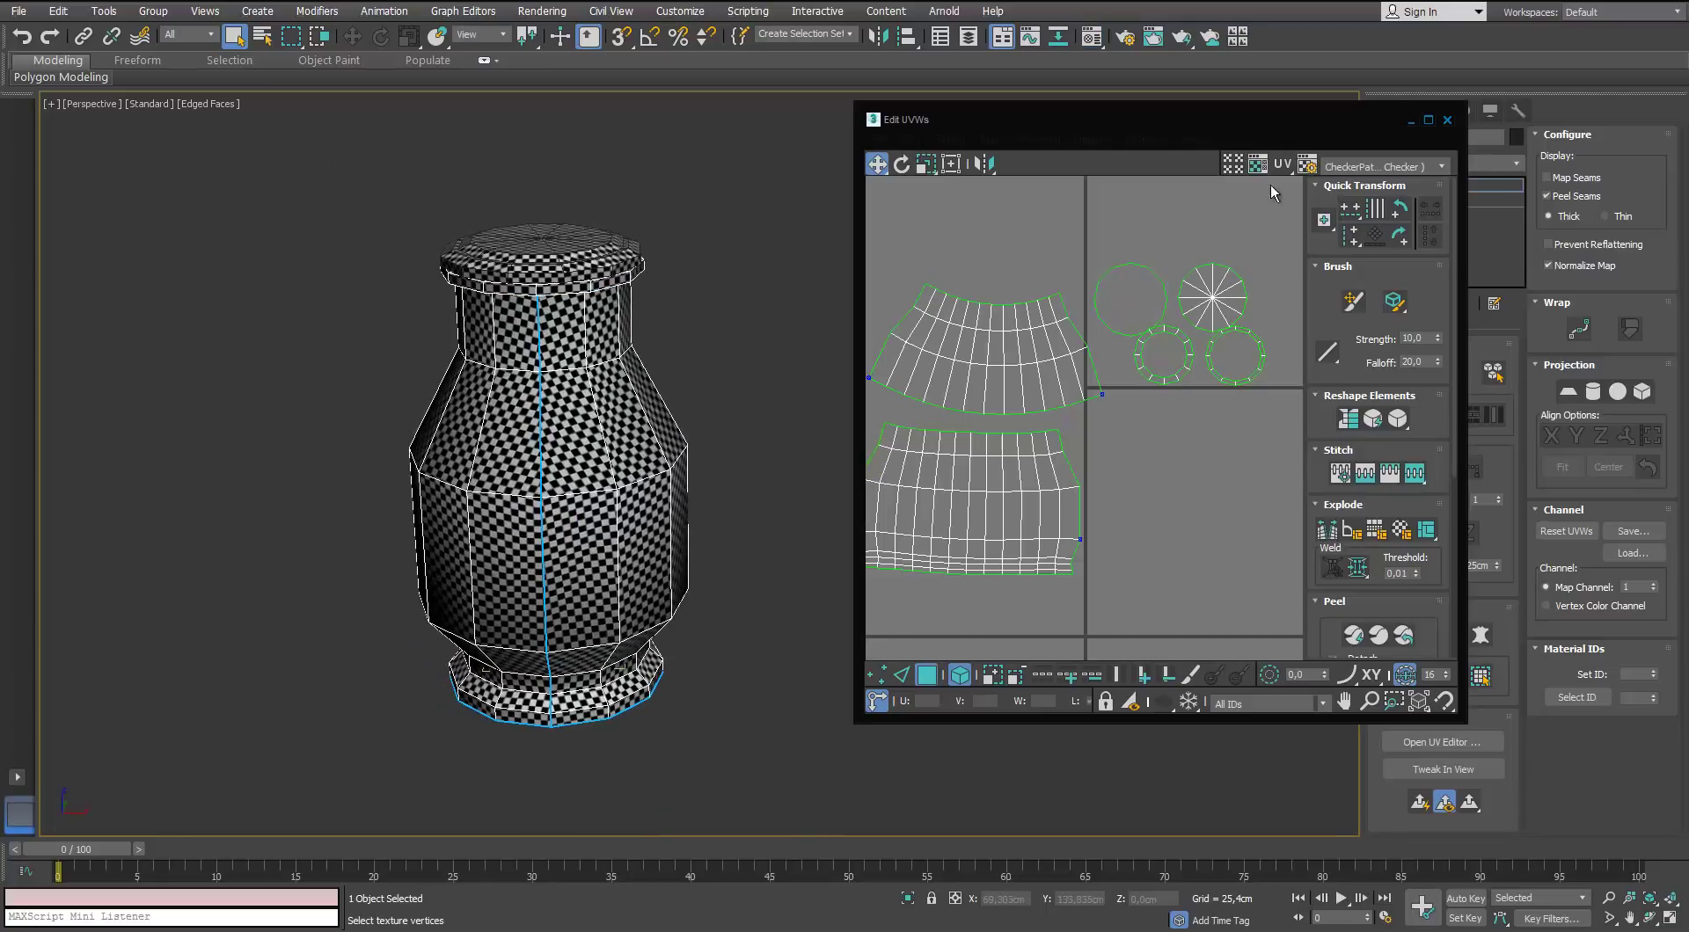
Convert the unwrapped jar to an Editable Poly and attach the lid to it
{"action": "left_click_drag", "start_coordinate": [1099, 119], "coordinate": [962, 147]}
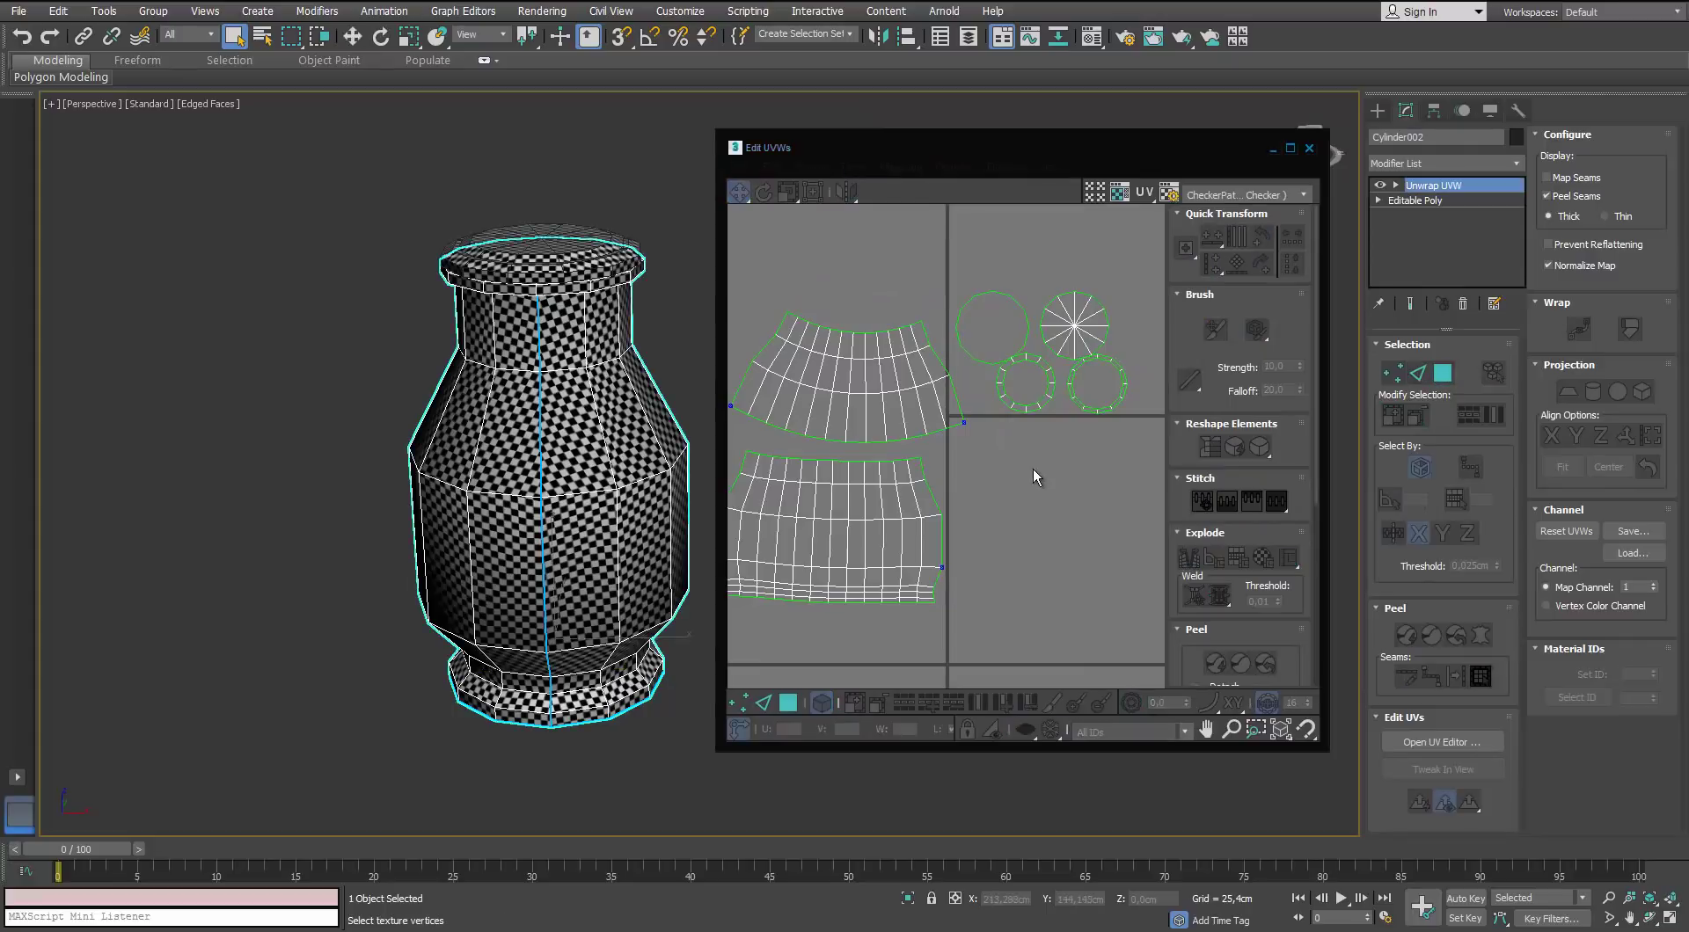
{"action": "scroll", "coordinate": [1031, 470], "scroll_direction": "down", "scroll_amount": 3}
{"action": "scroll", "coordinate": [1031, 470], "scroll_direction": "up", "scroll_amount": 2}
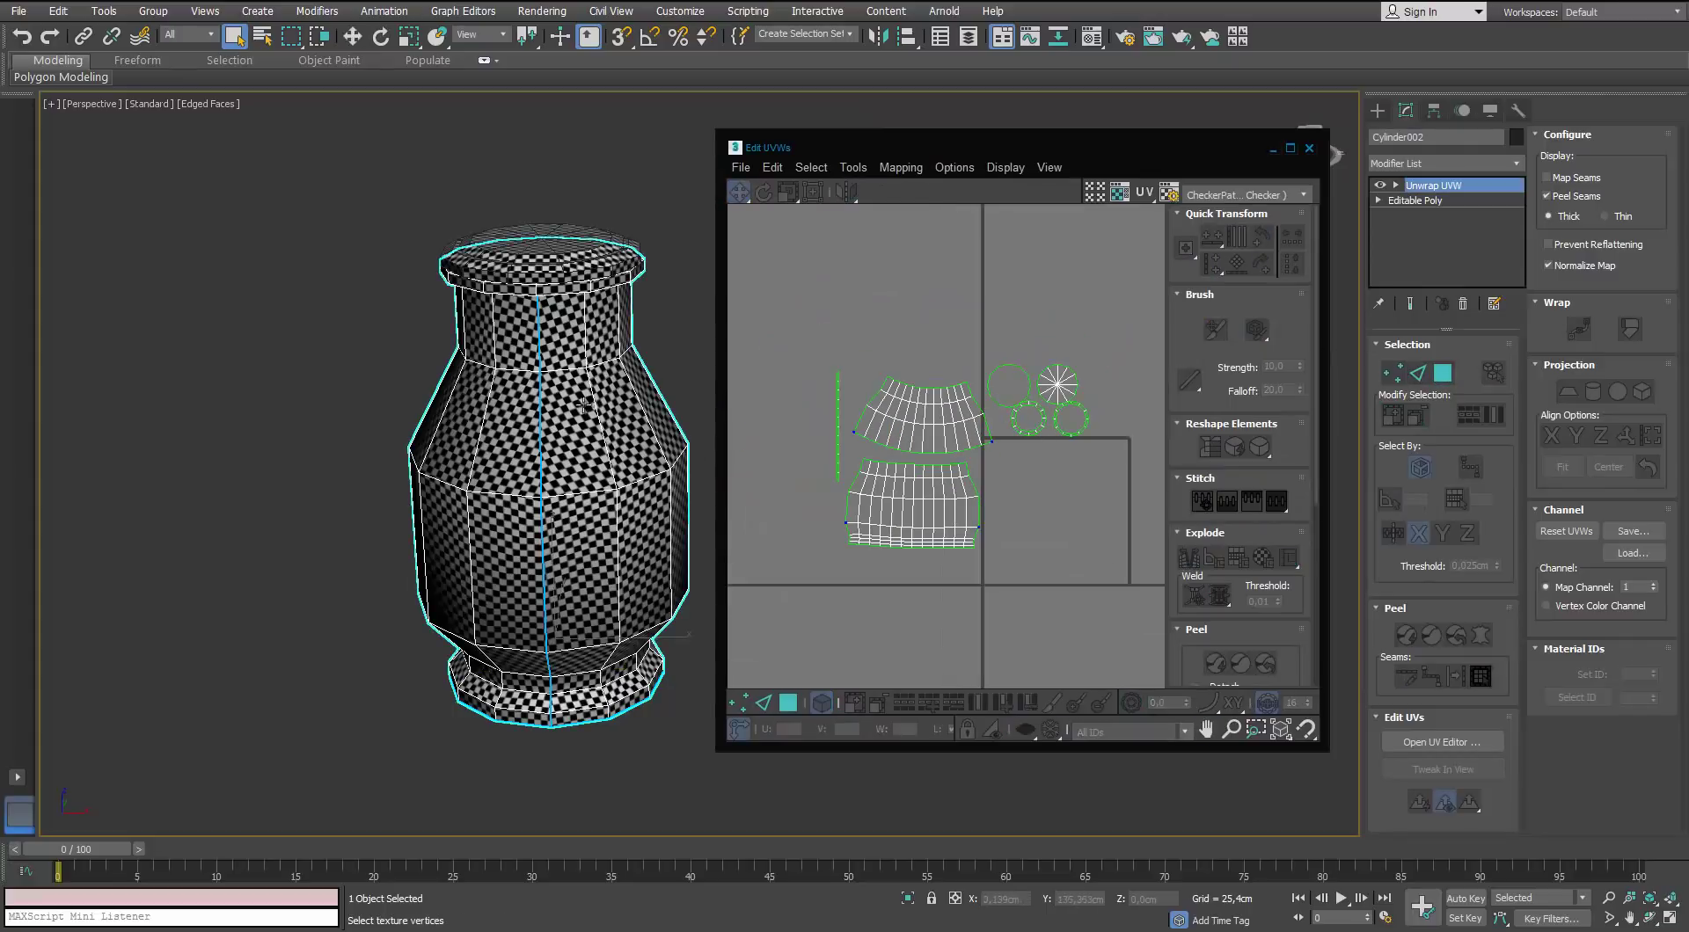
{"action": "right_click", "coordinate": [582, 405]}
{"action": "left_click", "coordinate": [618, 586]}
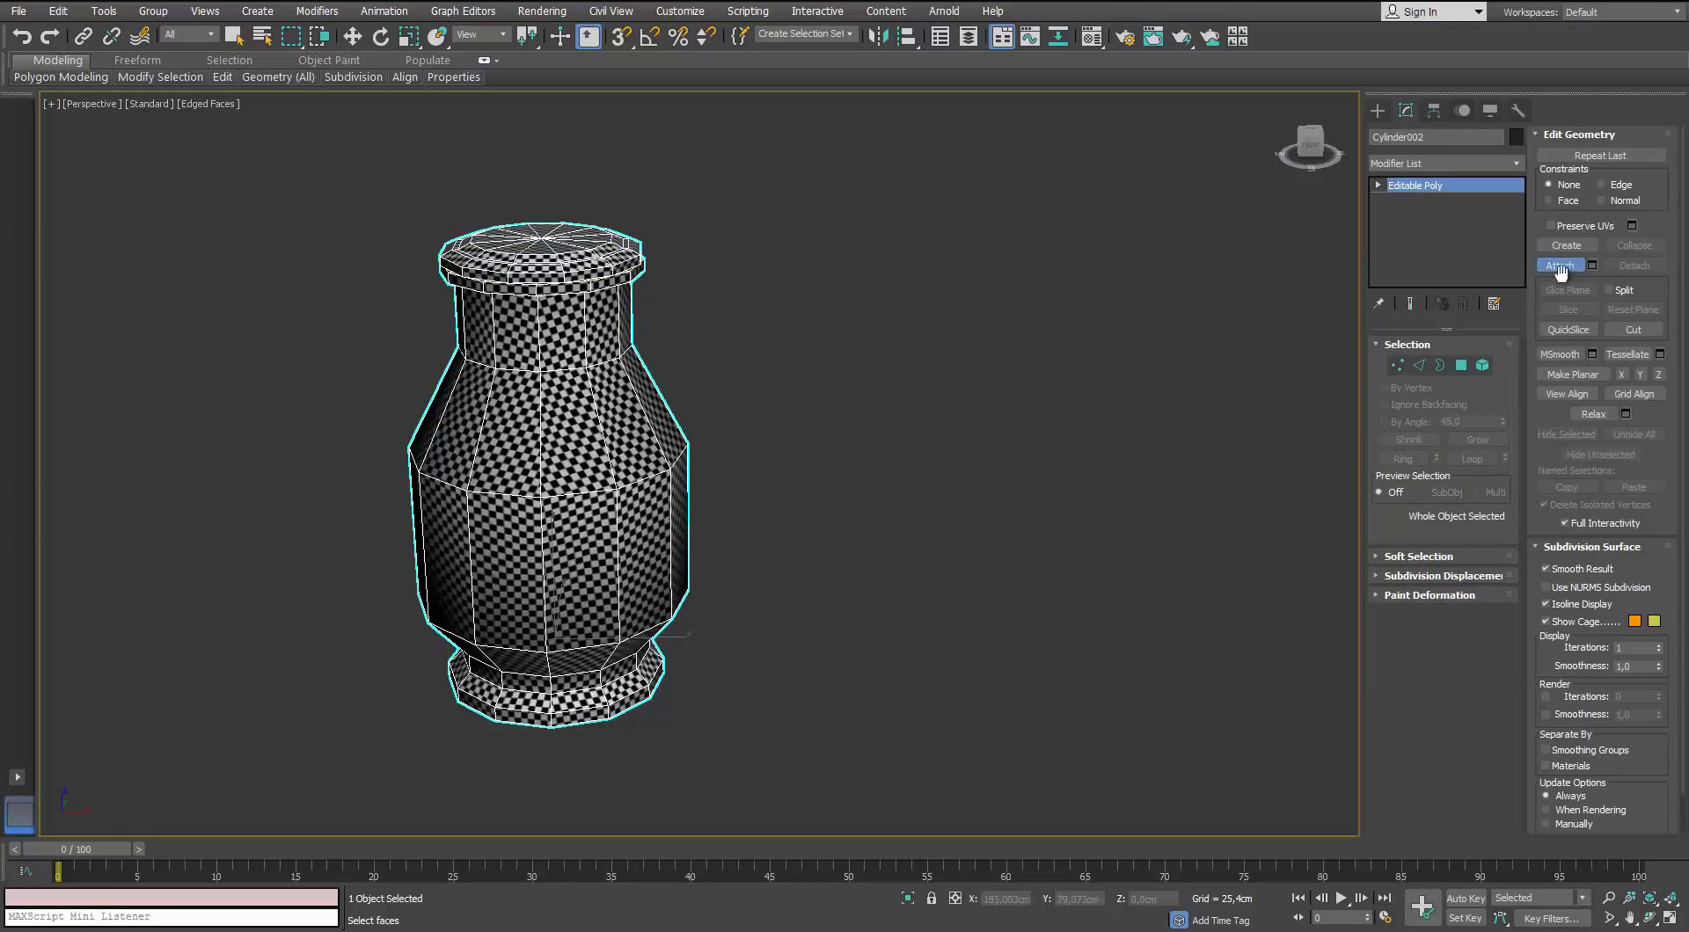
{"action": "left_click", "coordinate": [1559, 266]}
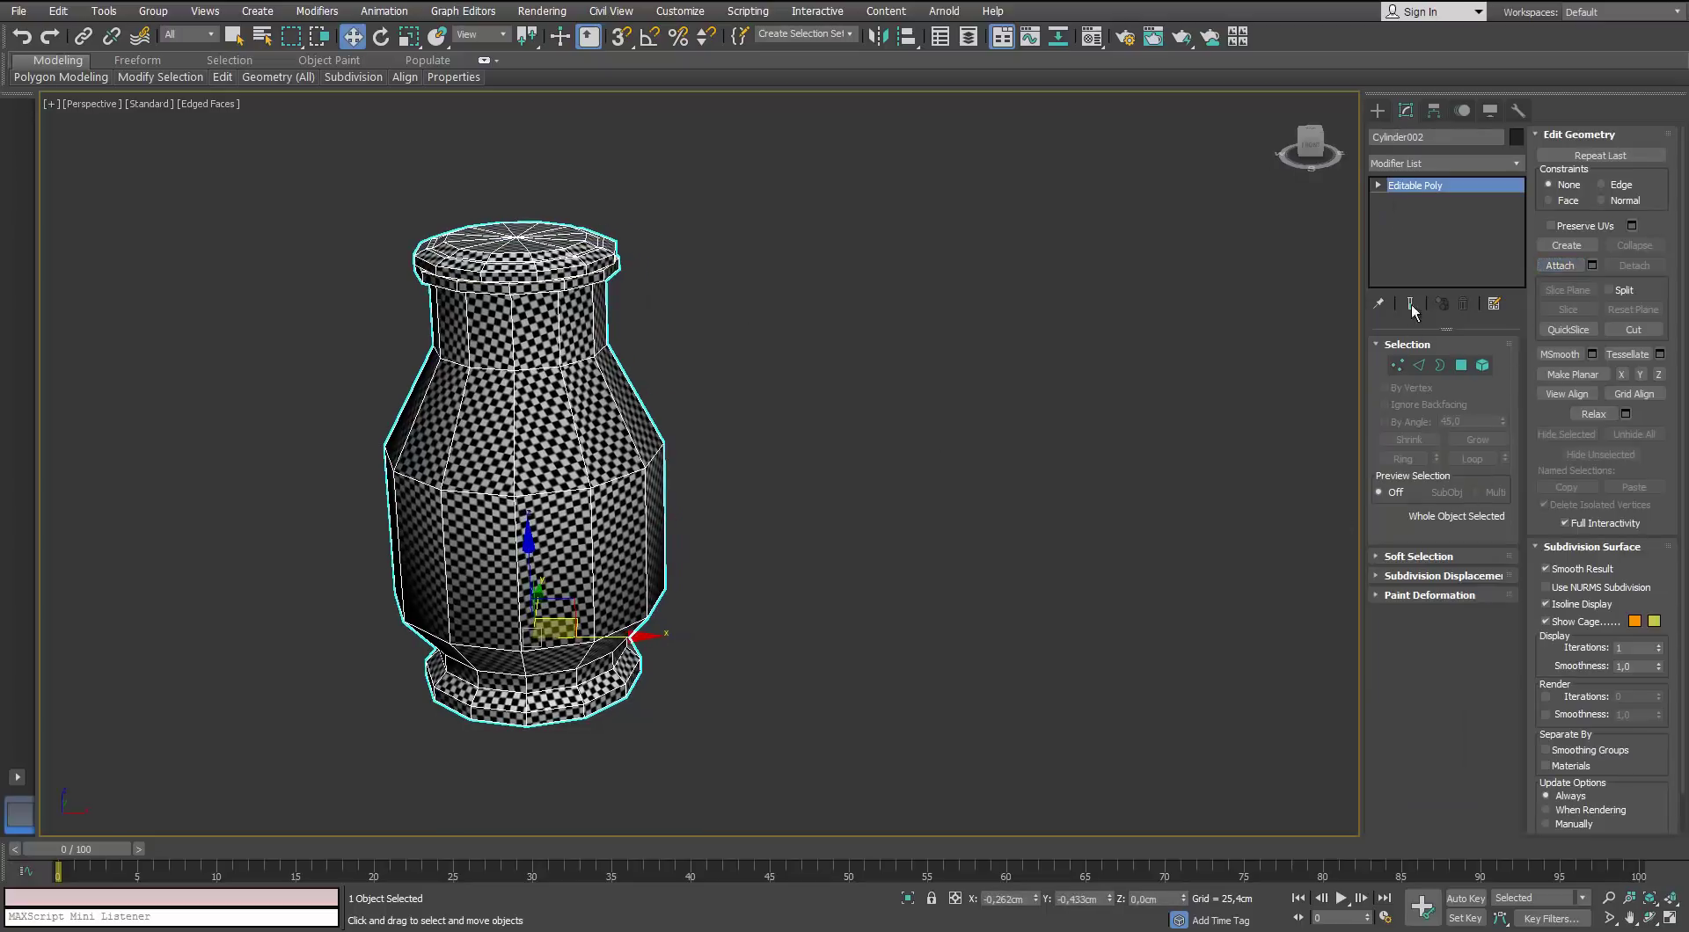
Add an Unwrap UVW modifier to the combined jar and open its UV editor maximized
{"action": "left_click", "coordinate": [1516, 165]}
{"action": "key", "text": "u"}
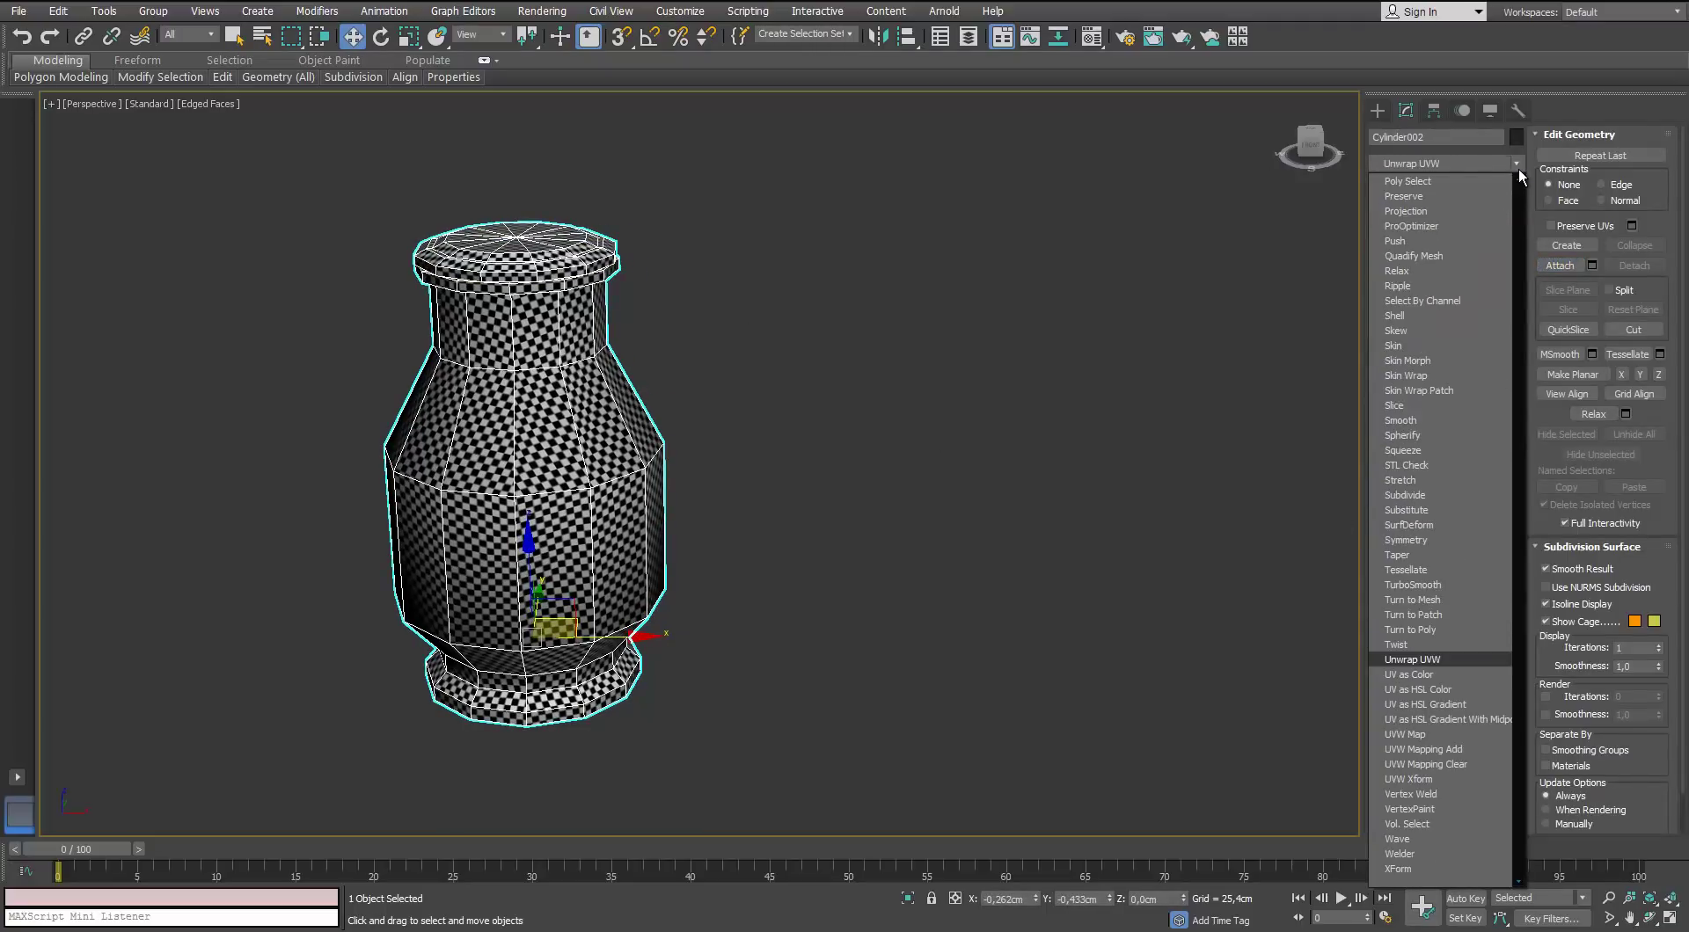
{"action": "key", "text": "Return"}
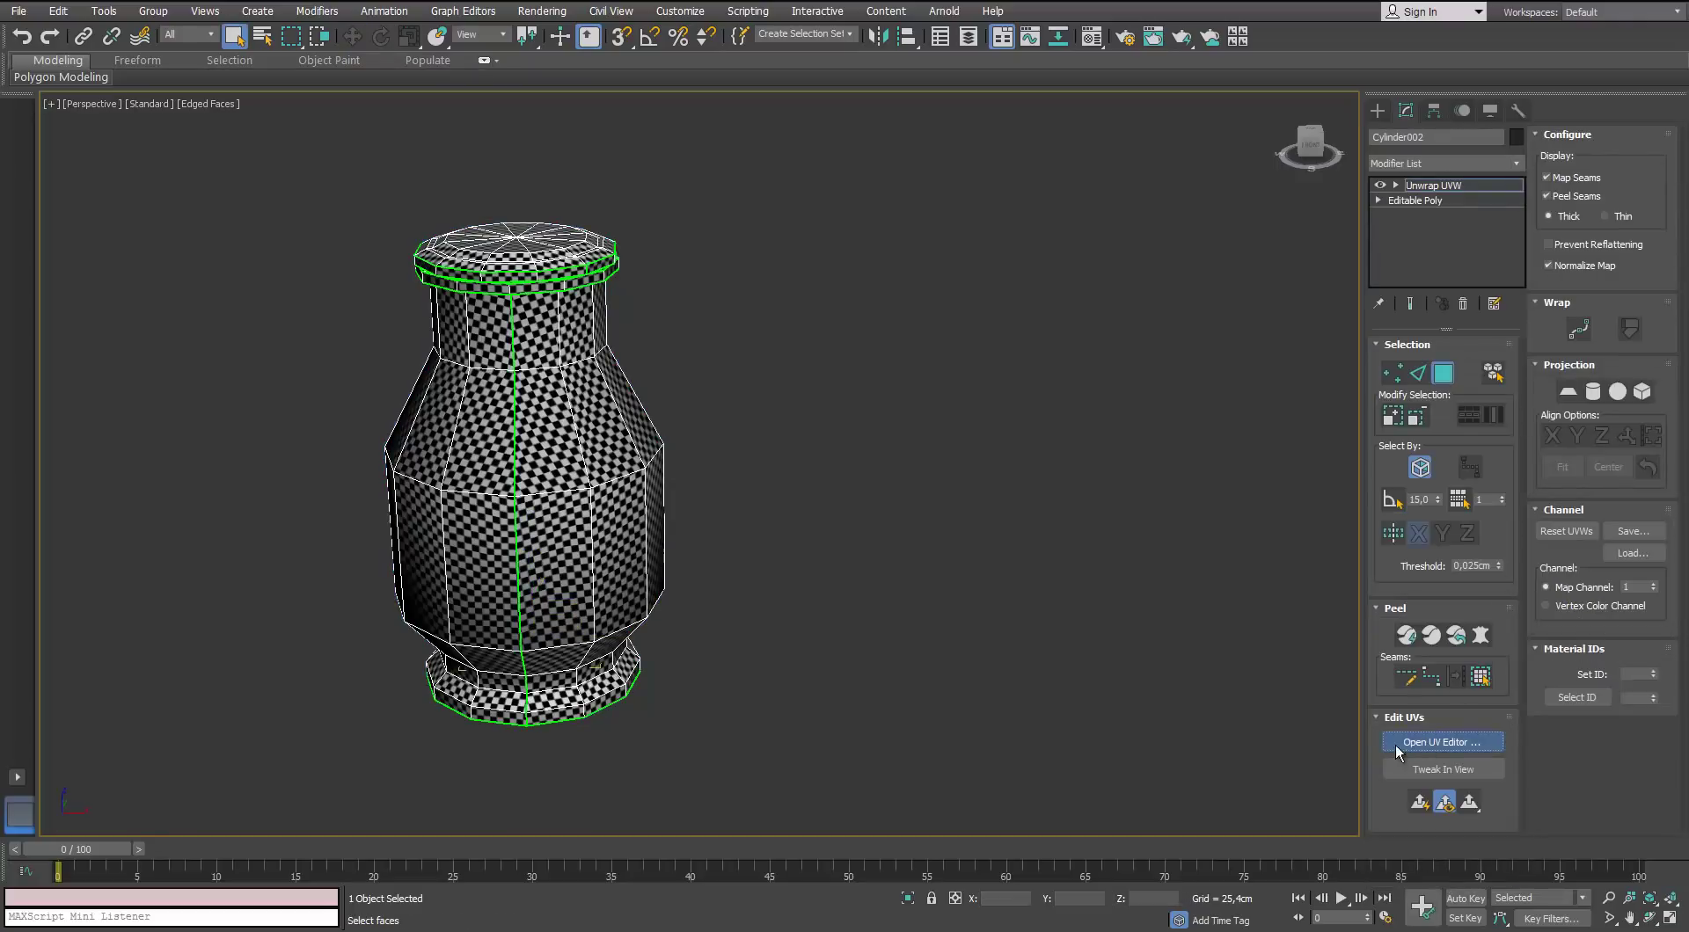
{"action": "left_click", "coordinate": [1397, 743]}
{"action": "left_click_drag", "start_coordinate": [668, 325], "coordinate": [1138, 191]}
{"action": "left_click", "coordinate": [1297, 192]}
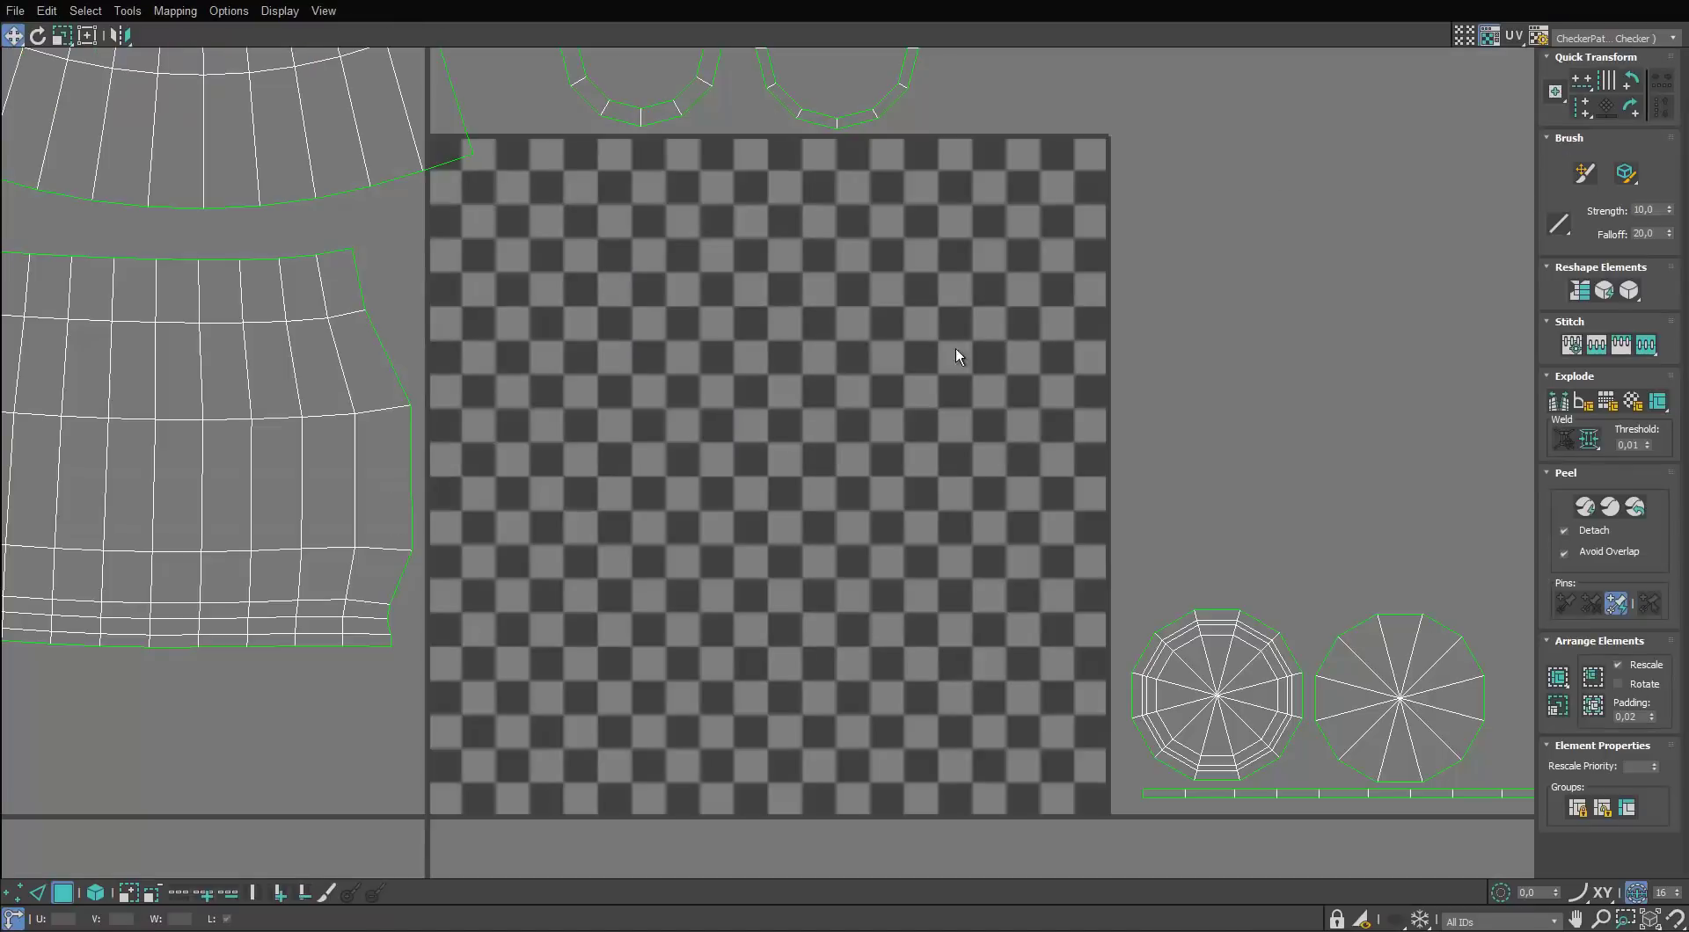
Enable selection by UV element and hide the checker background in the UV editor
{"action": "scroll", "coordinate": [941, 405], "scroll_direction": "down", "scroll_amount": 4}
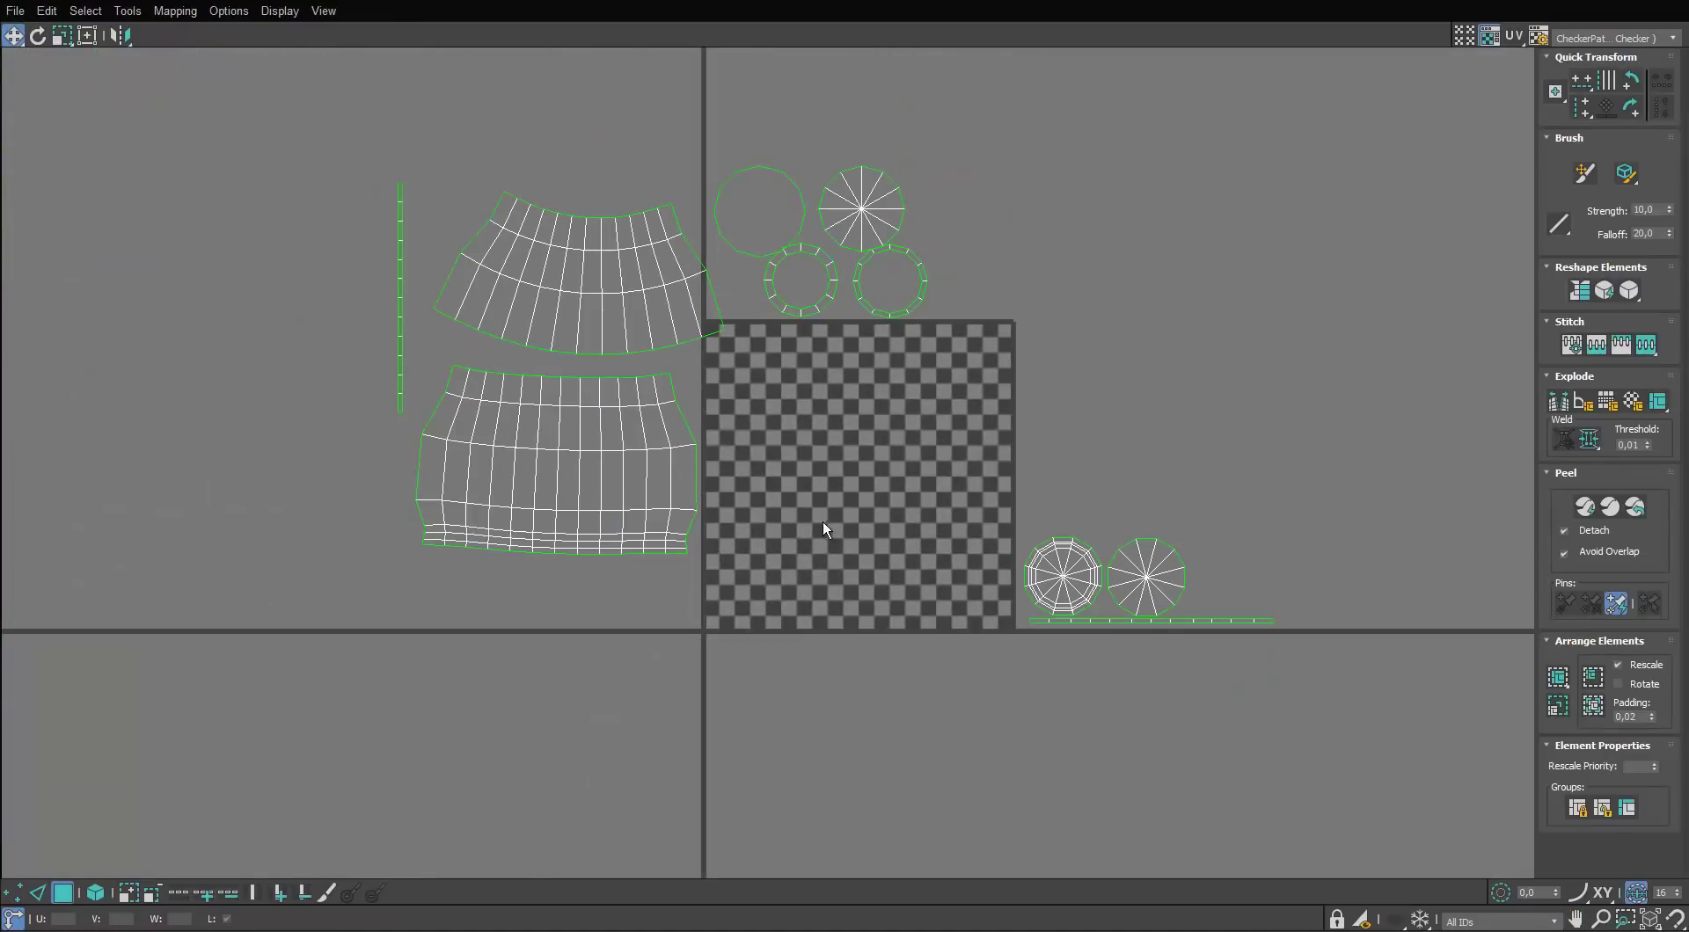
{"action": "left_click", "coordinate": [98, 894]}
{"action": "left_click", "coordinate": [1488, 35]}
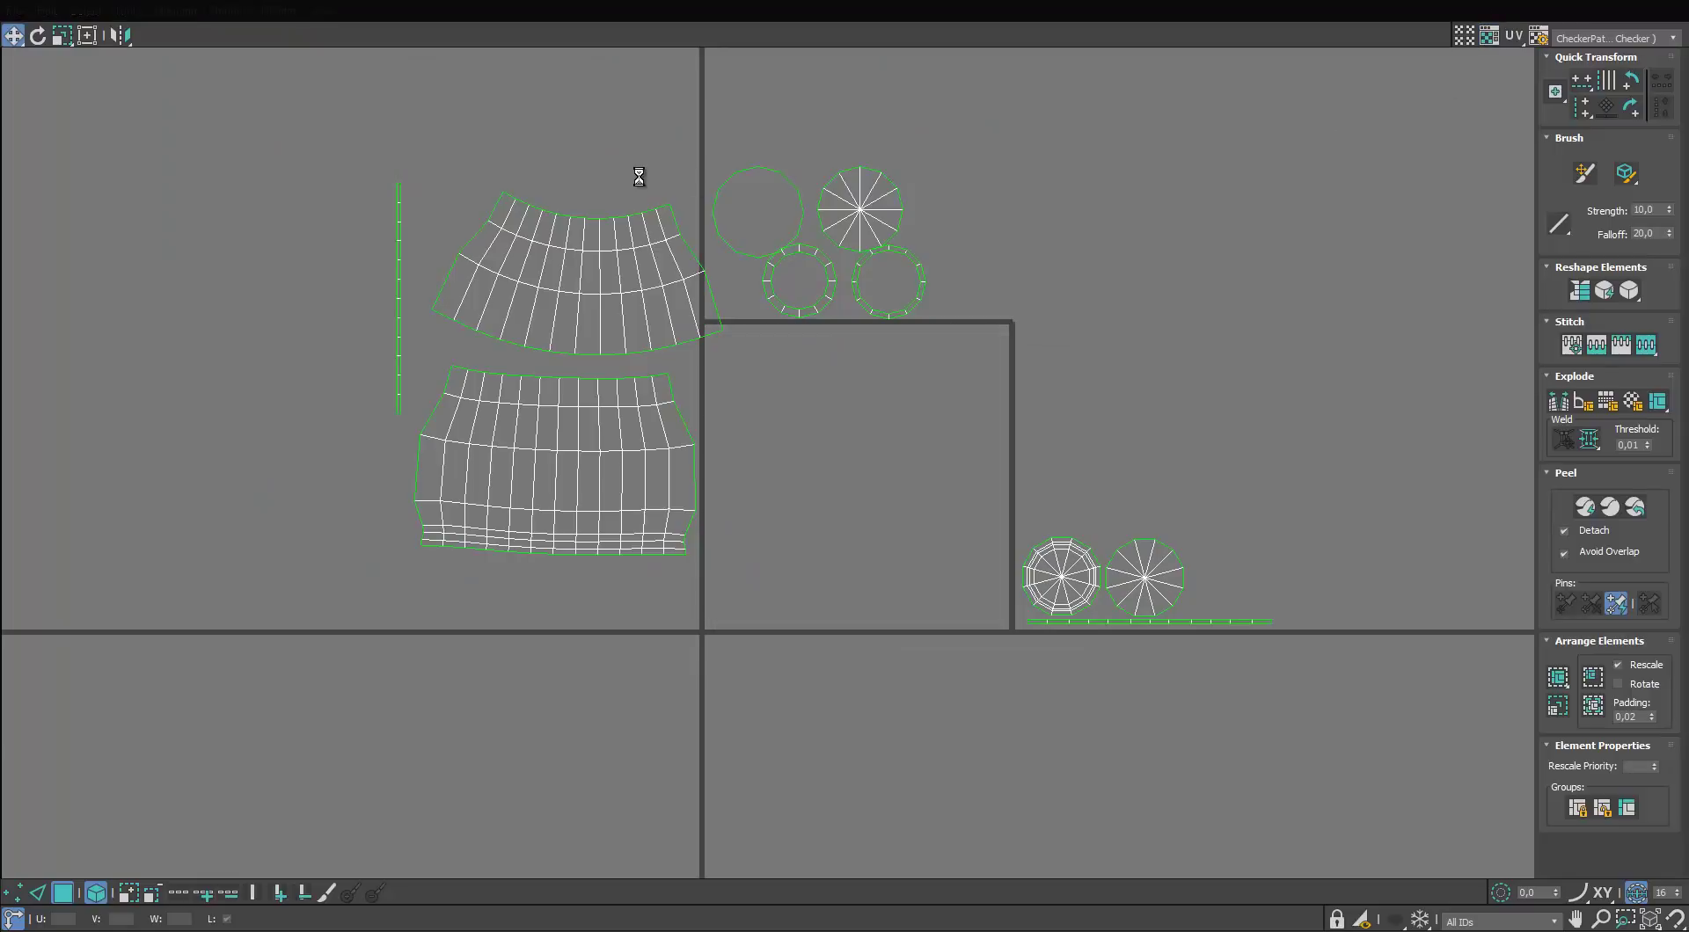
Select all jar and lid islands, scale them down together, and move them over the UV tile
{"action": "left_click", "coordinate": [543, 477]}
{"action": "left_click_drag", "start_coordinate": [1247, 137], "coordinate": [510, 619]}
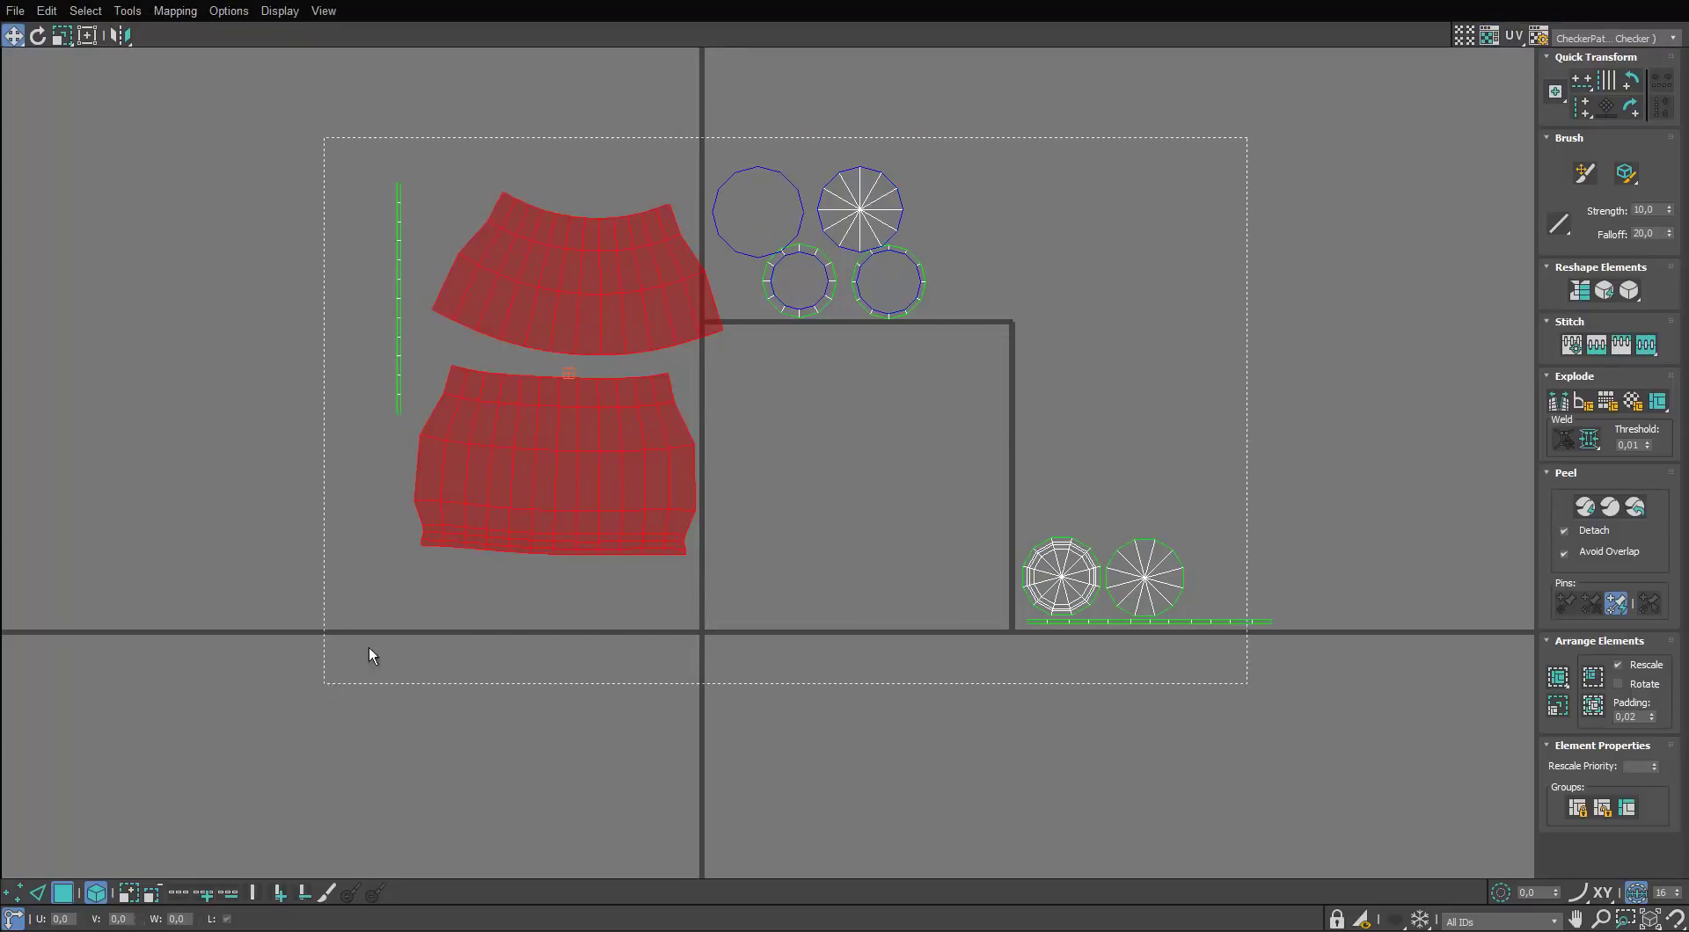
{"action": "left_click_drag", "start_coordinate": [369, 649], "coordinate": [323, 684]}
{"action": "key", "text": "r"}
{"action": "left_click_drag", "start_coordinate": [856, 207], "coordinate": [765, 471]}
{"action": "key", "text": "w"}
{"action": "left_click_drag", "start_coordinate": [685, 345], "coordinate": [799, 431]}
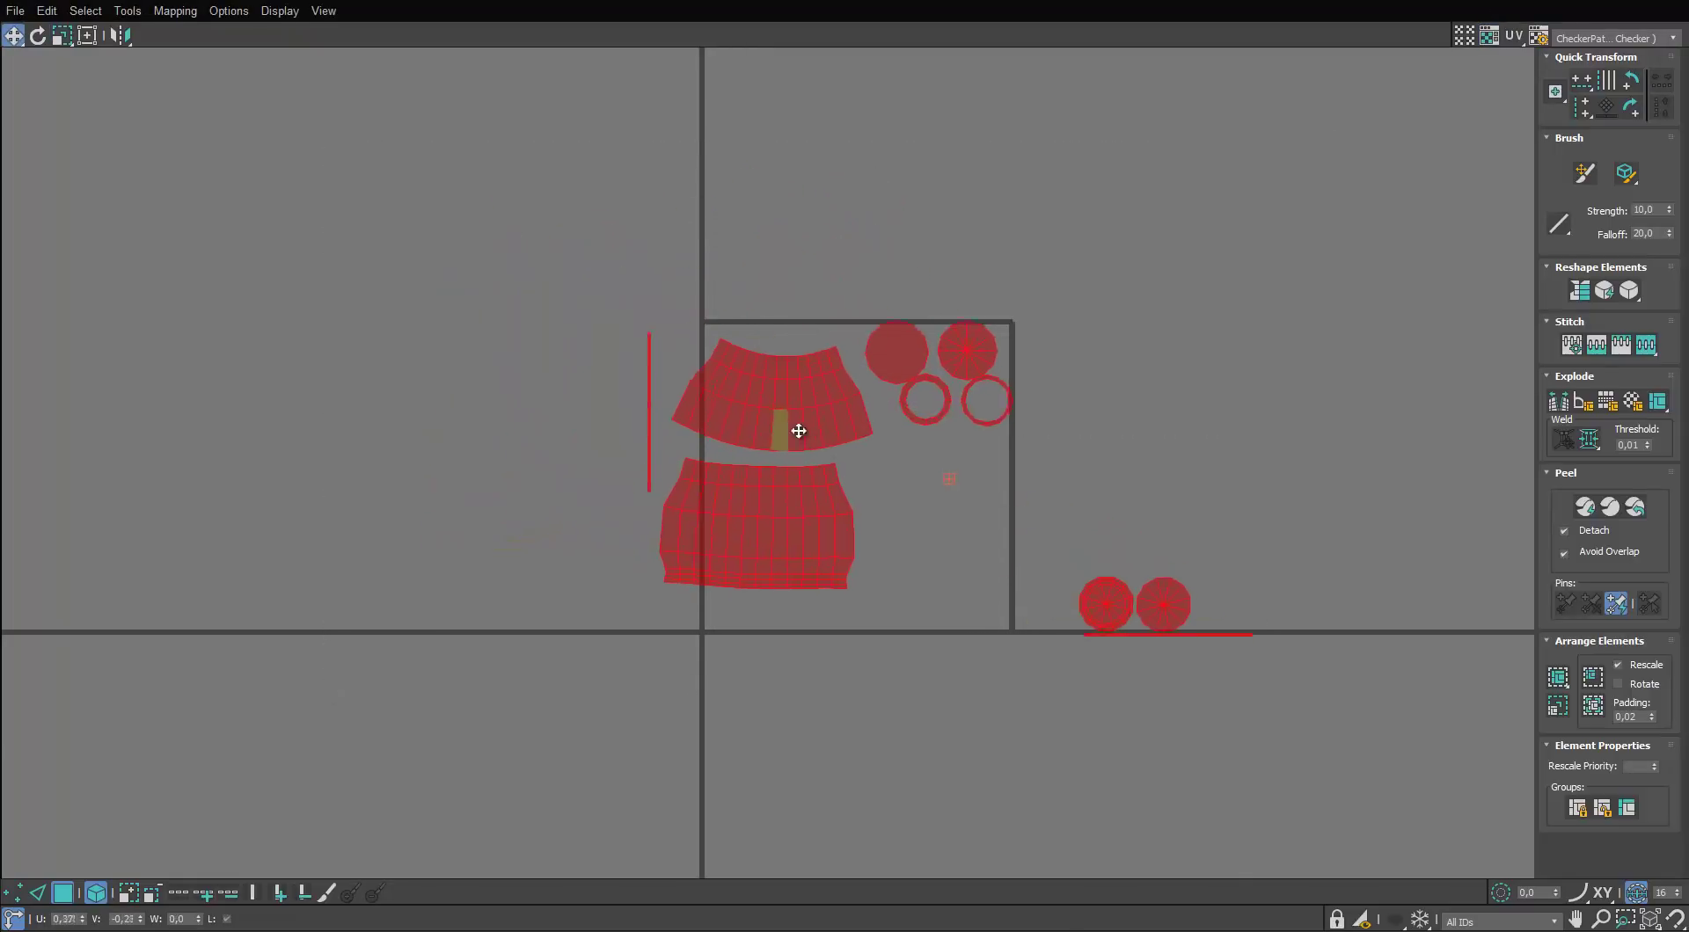
Rotate the outer body island level in the tile's lower-left corner and place the inner body island just above it
{"action": "scroll", "coordinate": [1097, 626], "scroll_direction": "up", "scroll_amount": 3}
{"action": "left_click", "coordinate": [1366, 735]}
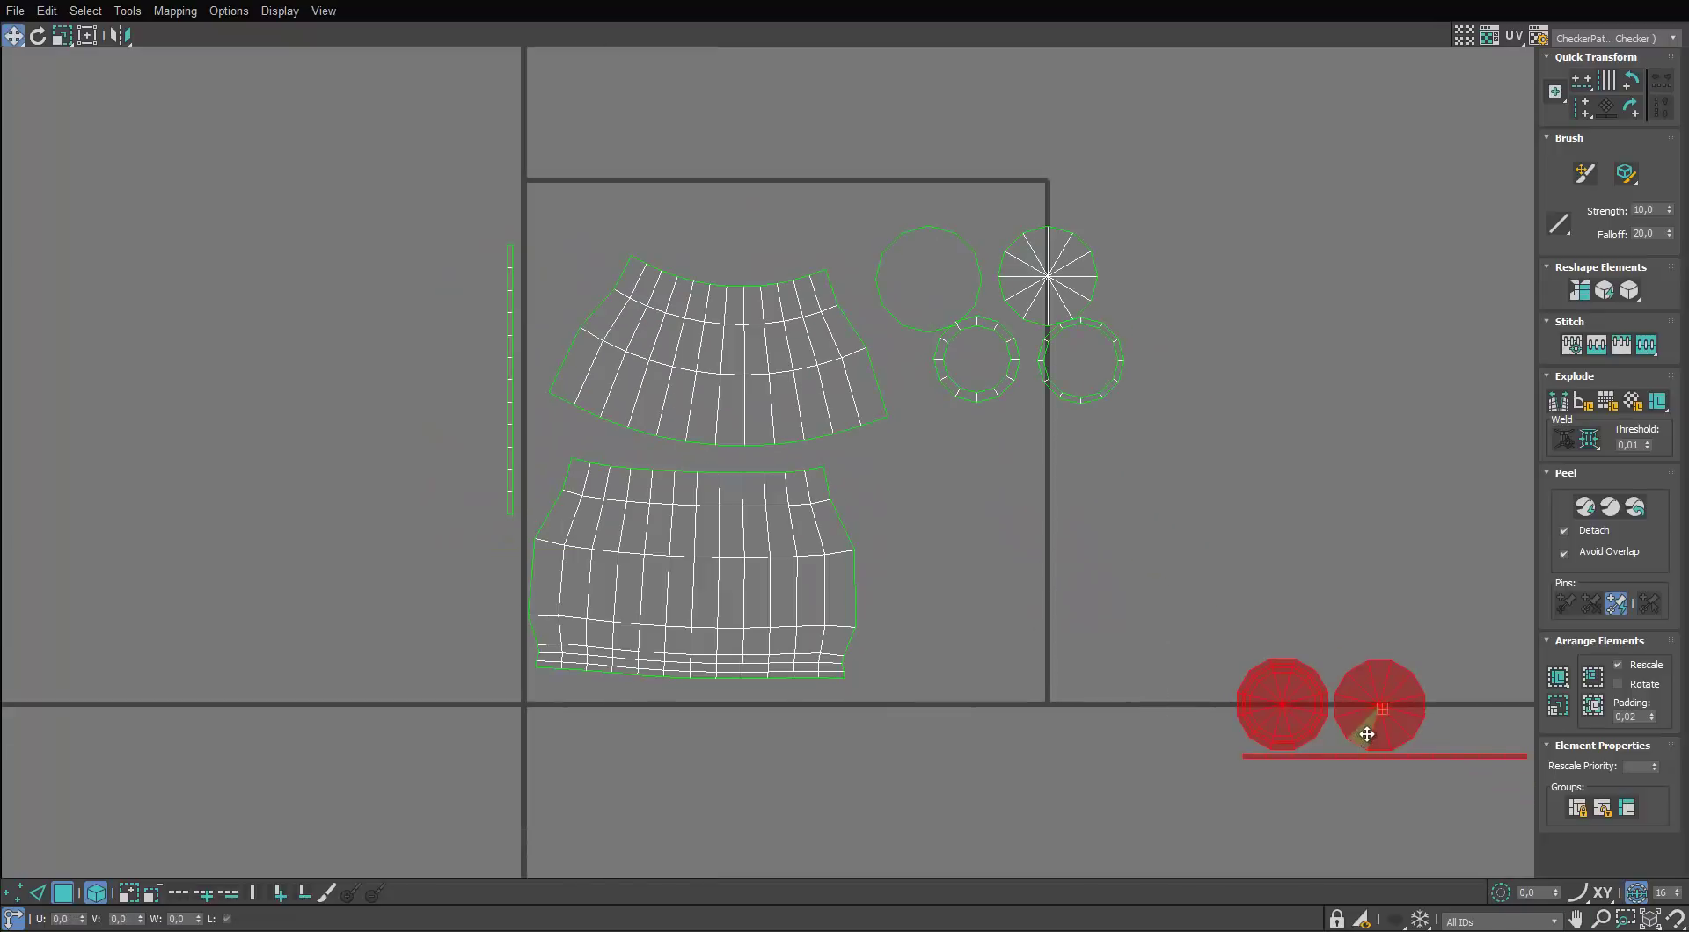
{"action": "scroll", "coordinate": [598, 307], "scroll_direction": "up", "scroll_amount": 2}
{"action": "left_click_drag", "start_coordinate": [810, 195], "coordinate": [755, 585]}
{"action": "left_click_drag", "start_coordinate": [685, 687], "coordinate": [695, 708]}
{"action": "key", "text": "e"}
{"action": "left_click_drag", "start_coordinate": [784, 768], "coordinate": [811, 777]}
{"action": "key", "text": "w"}
{"action": "left_click", "coordinate": [786, 375]}
{"action": "left_click_drag", "start_coordinate": [787, 374], "coordinate": [762, 389]}
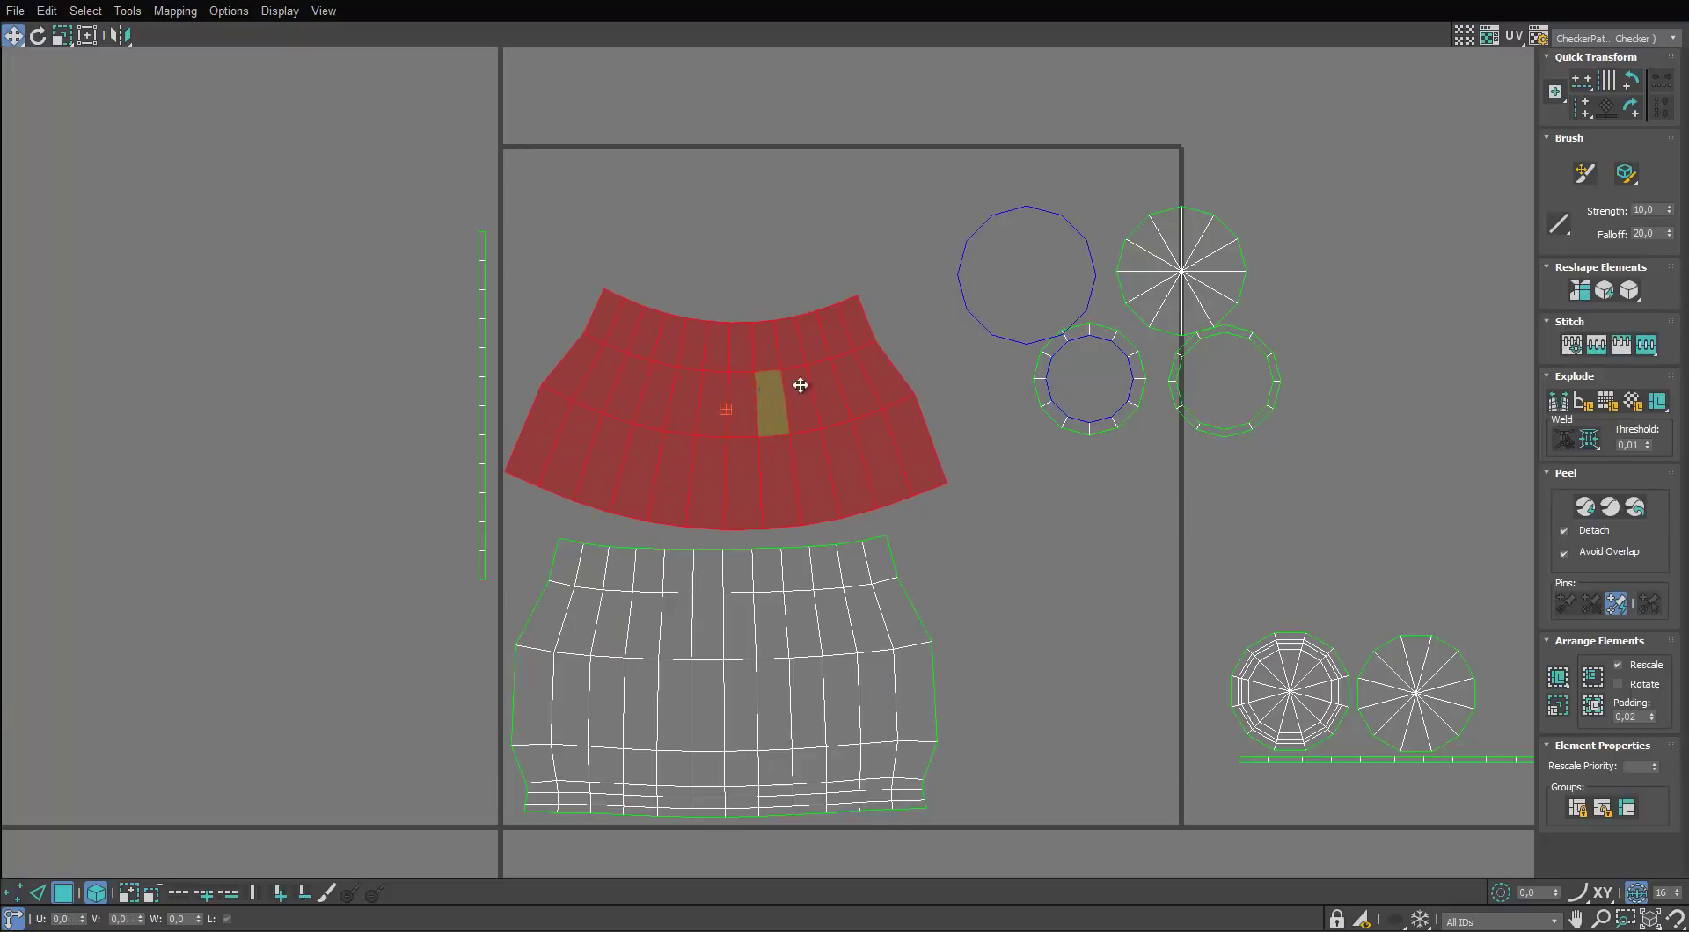
Move the two lid discs and their horizontal strip beside the outer body island, at the tile's lower-right corner
{"action": "scroll", "coordinate": [827, 319], "scroll_direction": "down", "scroll_amount": 2}
{"action": "left_click", "coordinate": [1188, 590]}
{"action": "left_click", "coordinate": [1135, 607], "text": "ctrl"}
{"action": "left_click_drag", "start_coordinate": [1137, 609], "coordinate": [945, 647]}
{"action": "scroll", "coordinate": [941, 648], "scroll_direction": "up", "scroll_amount": 3}
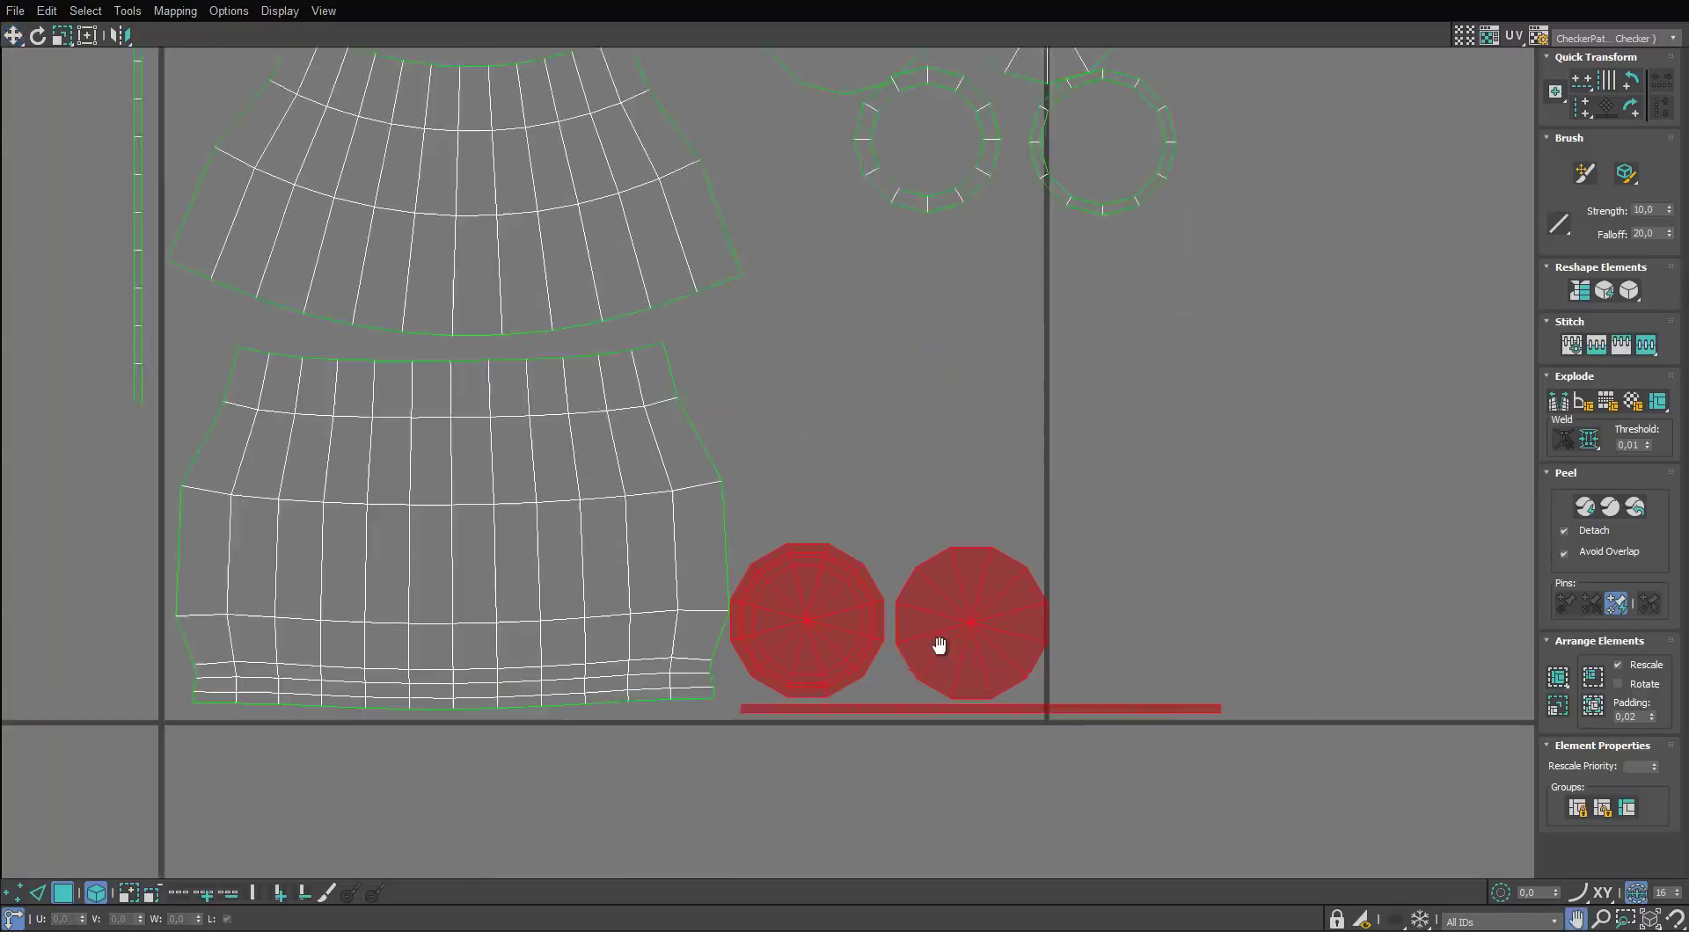
Close the gap between the two lid discs so they sit side by side in the tile's corner
{"action": "left_click", "coordinate": [795, 566]}
{"action": "left_click", "coordinate": [916, 605]}
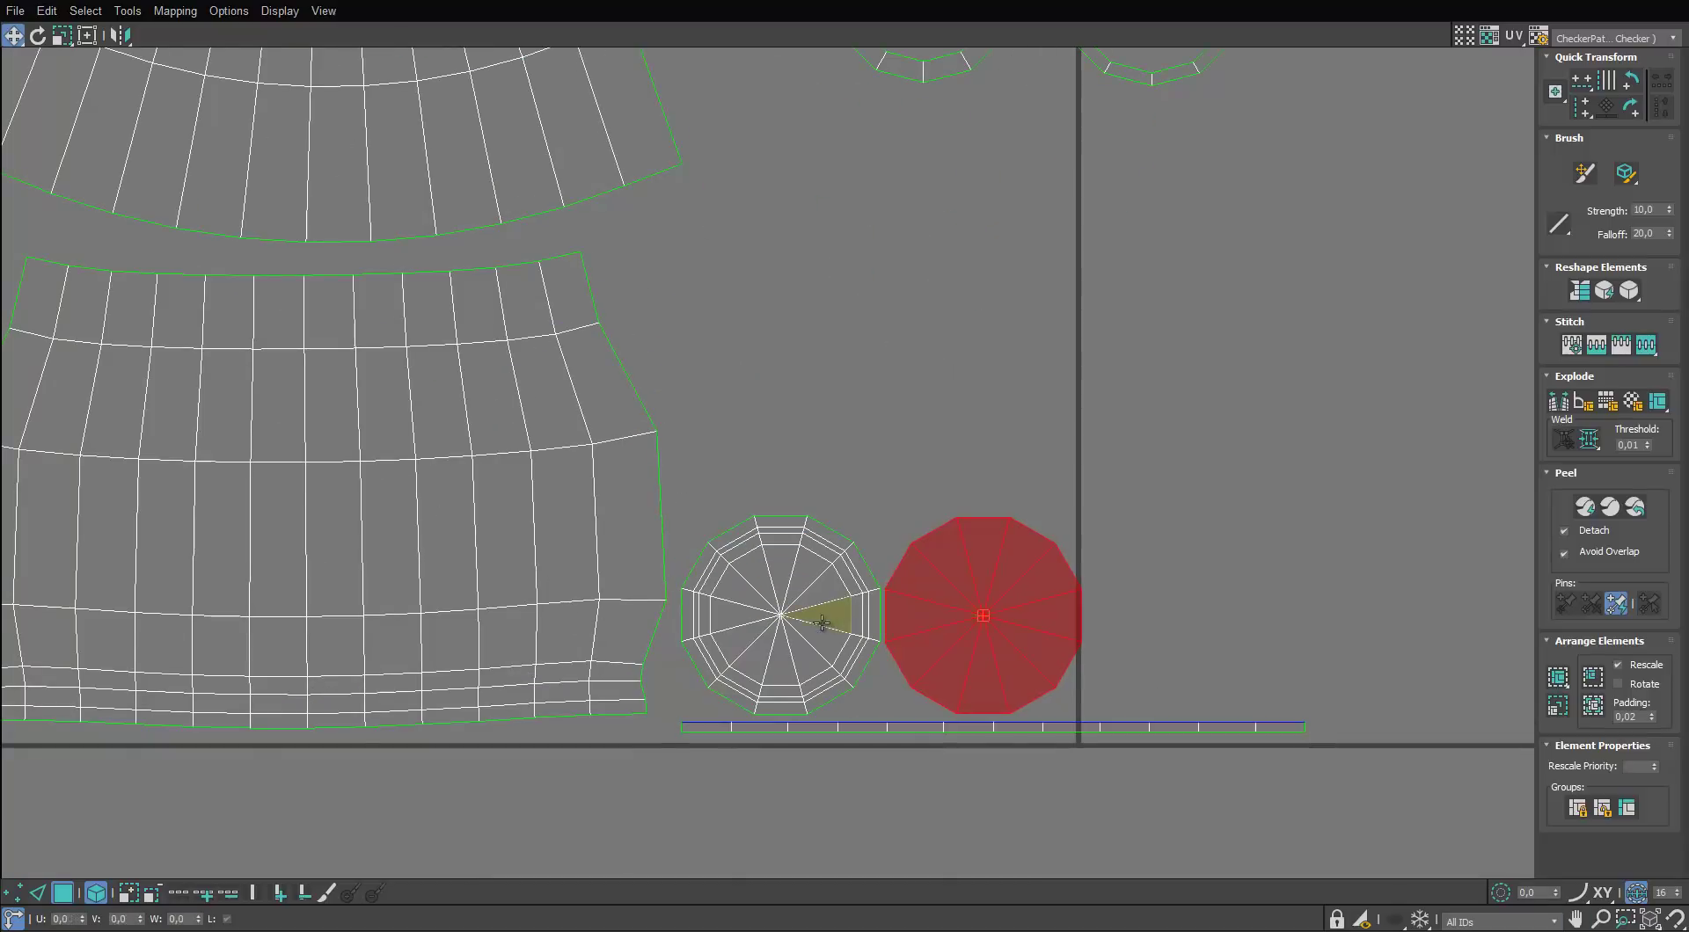
{"action": "left_click", "coordinate": [814, 615]}
{"action": "left_click", "coordinate": [973, 641]}
Select all islands, scale them up slightly together, and align the body islands with the tile's left edge
{"action": "scroll", "coordinate": [952, 566], "scroll_direction": "down", "scroll_amount": 4}
{"action": "scroll", "coordinate": [952, 566], "scroll_direction": "up", "scroll_amount": 2}
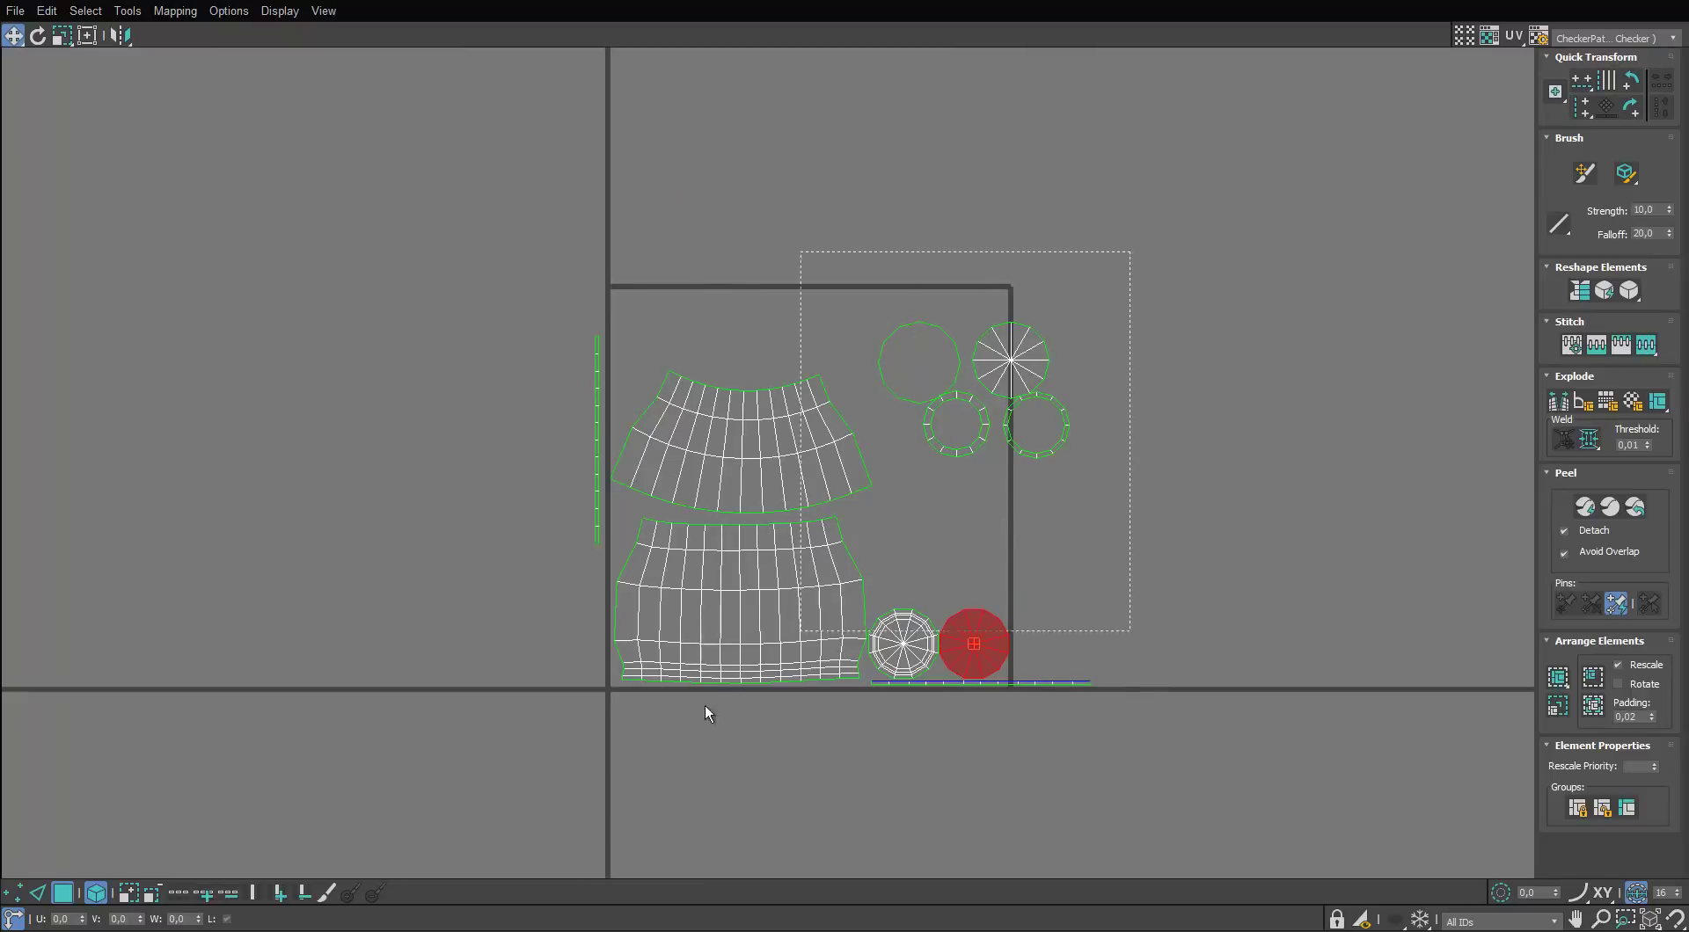
{"action": "left_click_drag", "start_coordinate": [705, 713], "coordinate": [757, 730]}
{"action": "left_click_drag", "start_coordinate": [748, 487], "coordinate": [794, 438]}
{"action": "key", "text": "w"}
{"action": "key", "text": "r"}
{"action": "key", "text": "w"}
{"action": "left_click", "coordinate": [967, 537]}
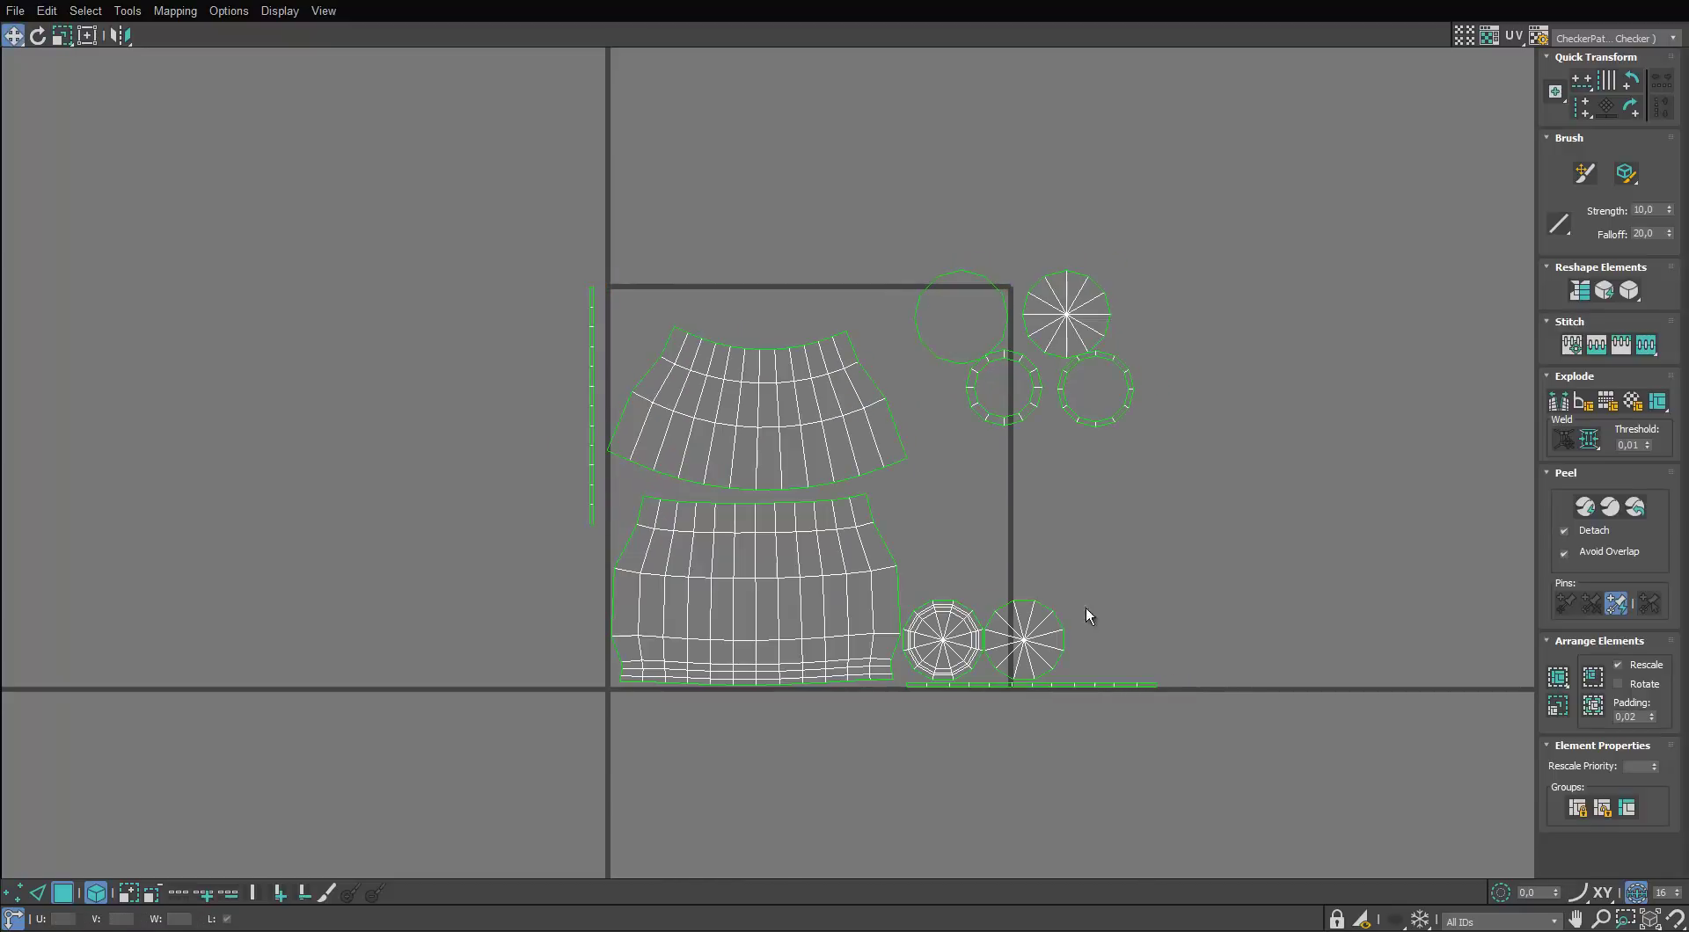
Move the jar's four circular islands out of the UV tile to its right
{"action": "scroll", "coordinate": [1061, 626], "scroll_direction": "up", "scroll_amount": 3}
{"action": "scroll", "coordinate": [1082, 387], "scroll_direction": "down", "scroll_amount": 3}
{"action": "left_click_drag", "start_coordinate": [1191, 307], "coordinate": [972, 554]}
{"action": "left_click_drag", "start_coordinate": [1064, 460], "coordinate": [1215, 479]}
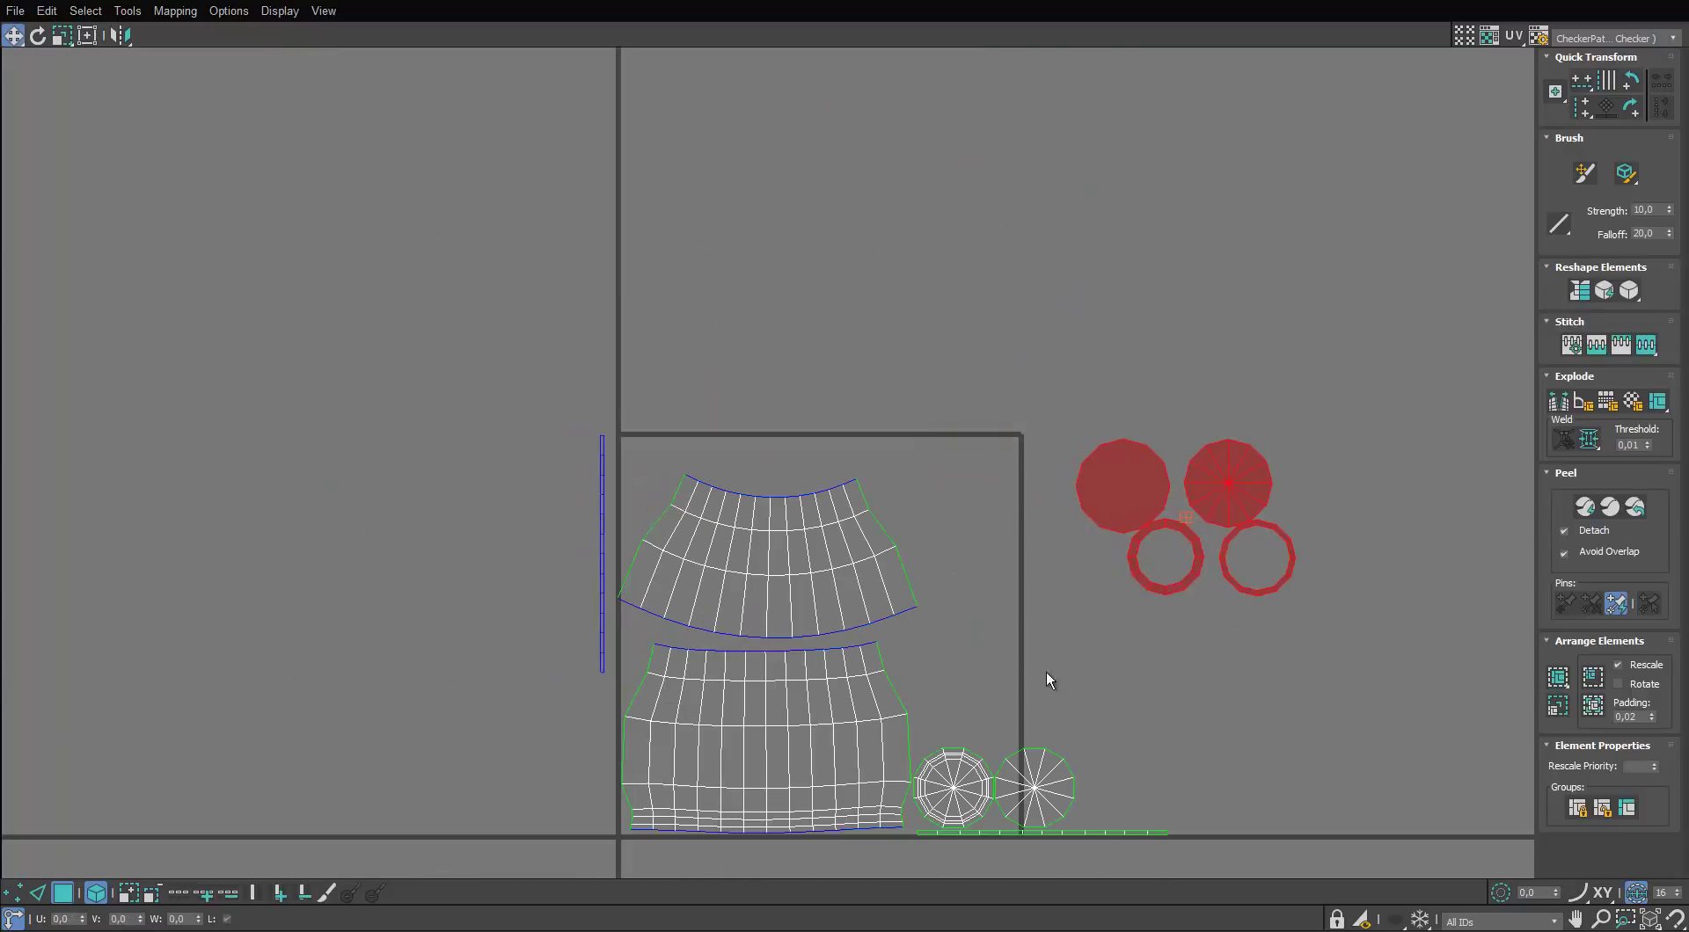
Move the two lid discs into the upper-right corner of the UV tile
{"action": "left_click_drag", "start_coordinate": [1047, 674], "coordinate": [953, 809]}
{"action": "left_click_drag", "start_coordinate": [947, 804], "coordinate": [866, 464]}
{"action": "scroll", "coordinate": [878, 475], "scroll_direction": "up", "scroll_amount": 3}
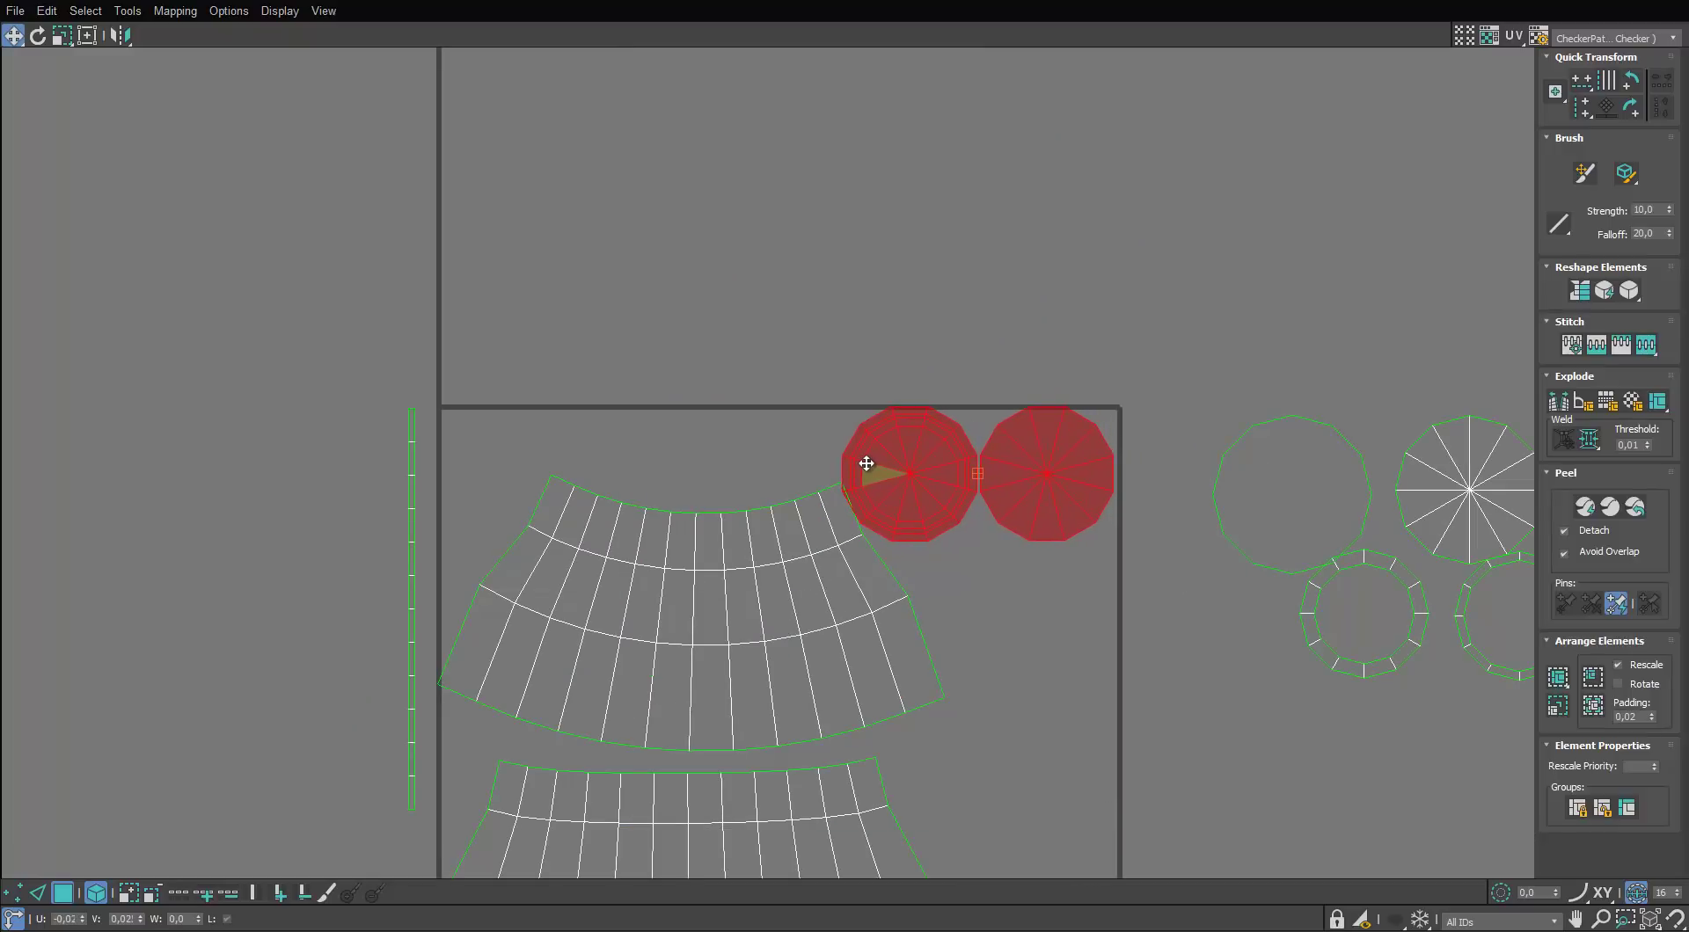
Lower the inner body island closer to the outer body island, and select the outer body island
{"action": "left_click", "coordinate": [727, 606]}
{"action": "scroll", "coordinate": [739, 490], "scroll_direction": "down", "scroll_amount": 2}
{"action": "left_click_drag", "start_coordinate": [739, 472], "coordinate": [737, 491]}
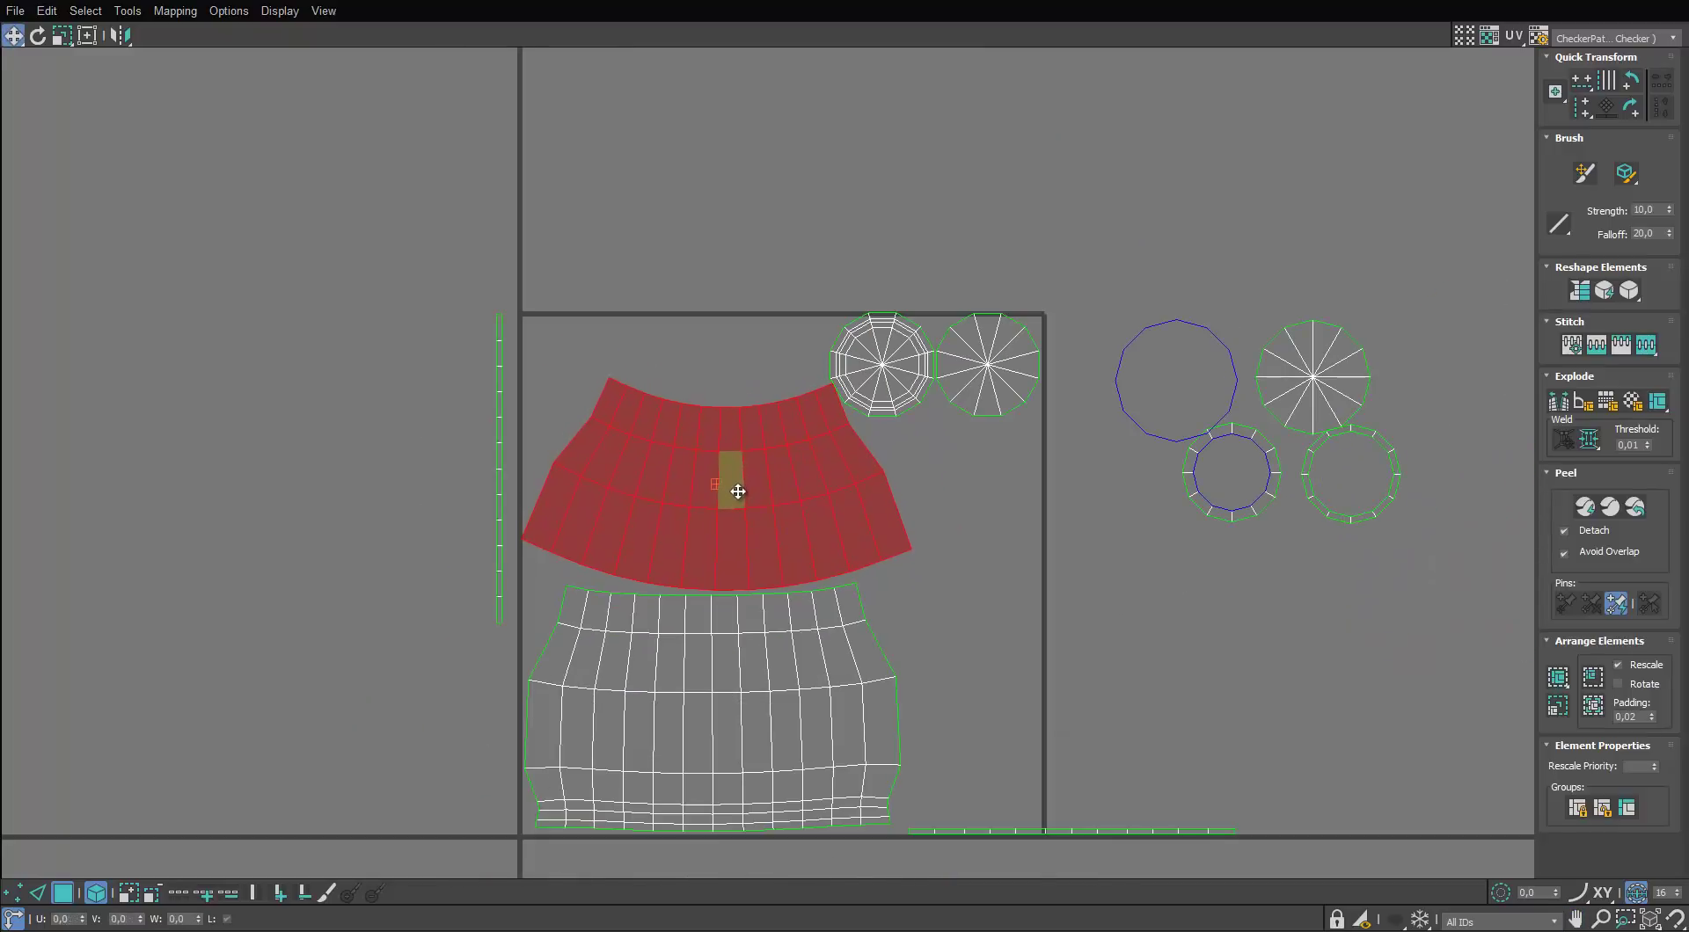
{"action": "middle_click_drag", "start_coordinate": [737, 490], "coordinate": [744, 468]}
{"action": "left_click", "coordinate": [780, 696]}
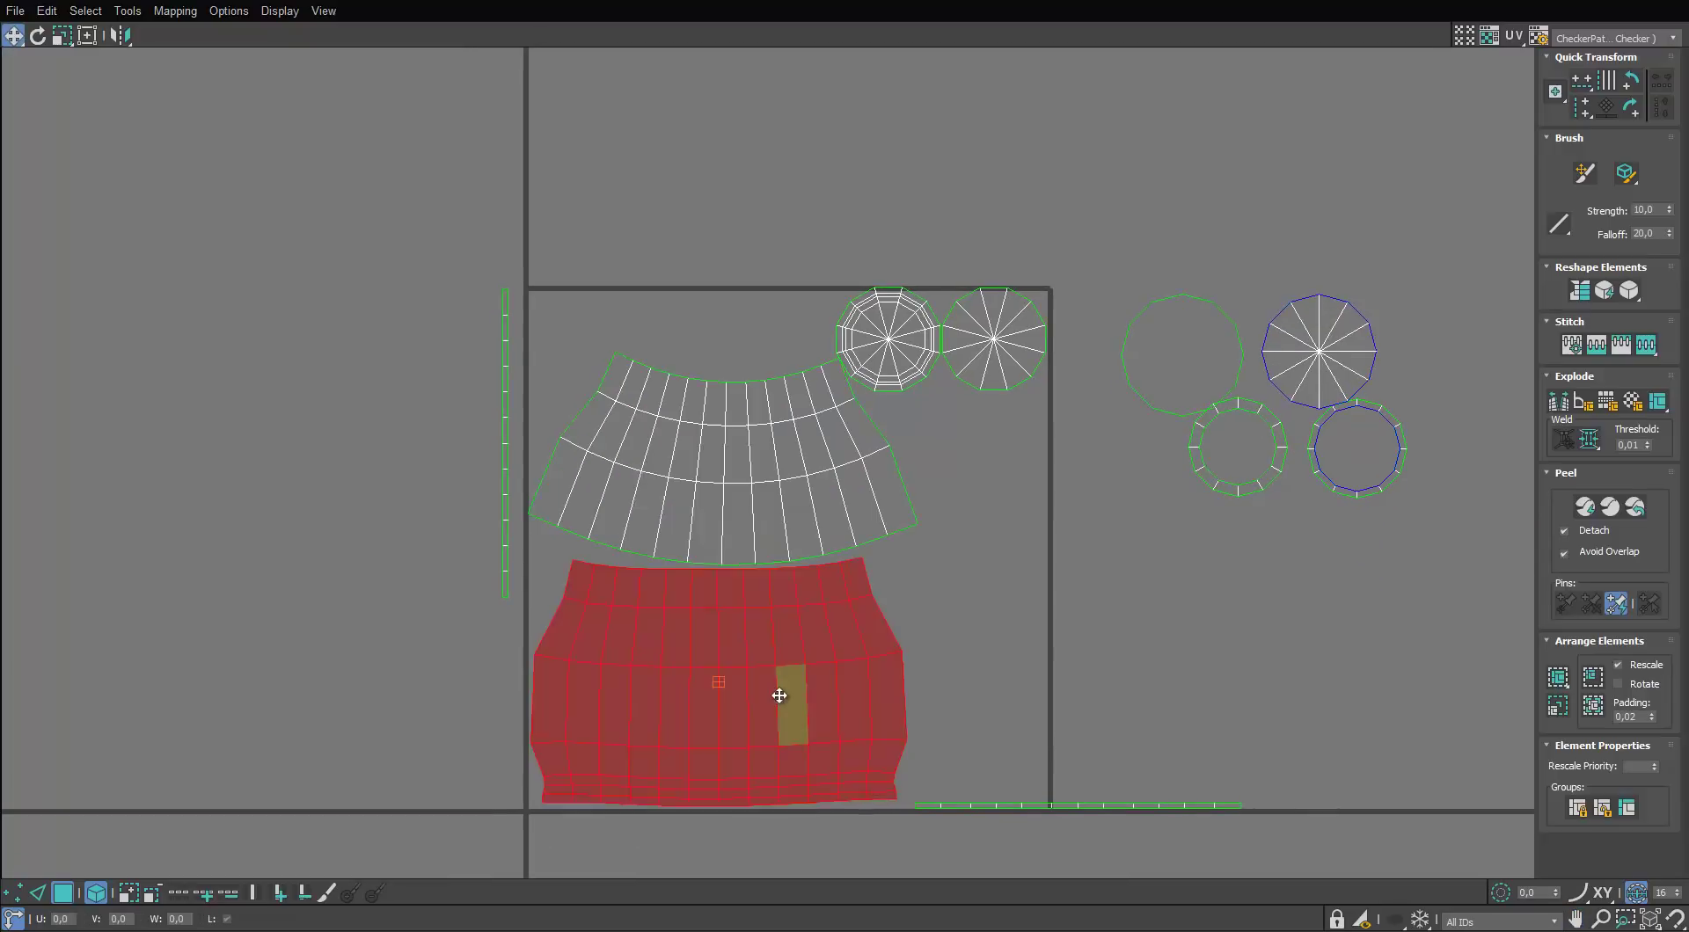
Move the lid disc with concentric rings below the other lid disc along the UV tile's right edge
{"action": "left_click", "coordinate": [762, 520]}
{"action": "scroll", "coordinate": [821, 390], "scroll_direction": "up", "scroll_amount": 2}
{"action": "left_click_drag", "start_coordinate": [883, 344], "coordinate": [1014, 497]}
{"action": "scroll", "coordinate": [1015, 497], "scroll_direction": "down", "scroll_amount": 2}
{"action": "middle_click_drag", "start_coordinate": [991, 481], "coordinate": [896, 387]}
Move the jar's plain disc and spoked disc into the tile, stacking them beneath the lid discs along the right edge
{"action": "left_click_drag", "start_coordinate": [1078, 325], "coordinate": [1008, 452]}
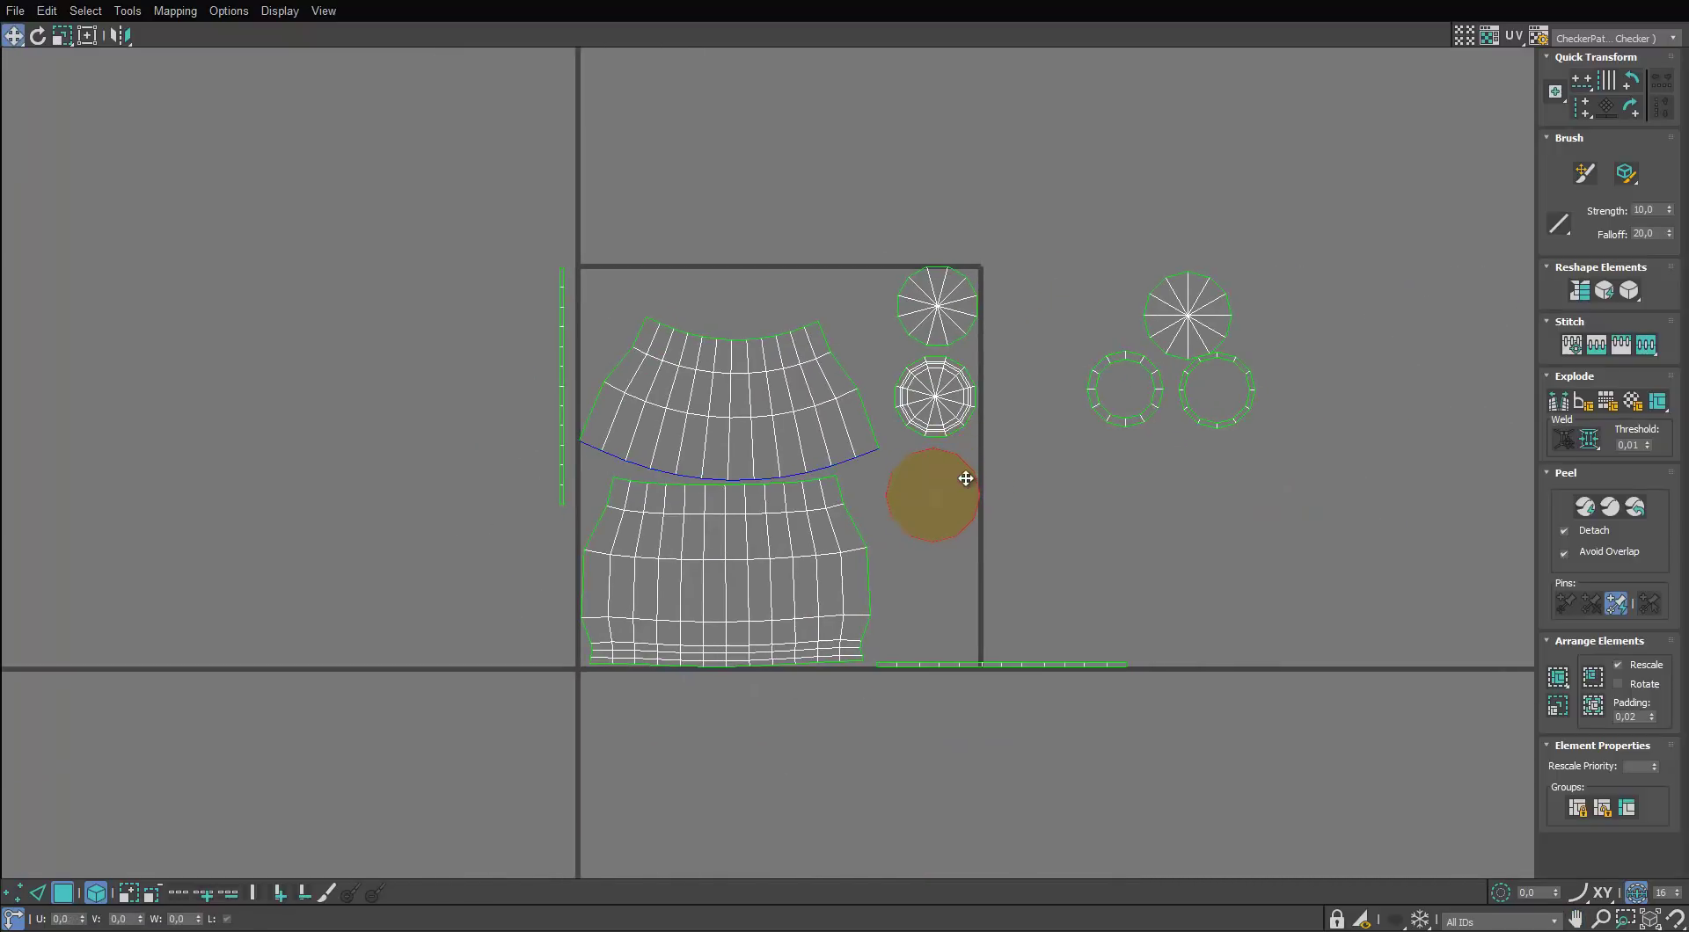
{"action": "left_click_drag", "start_coordinate": [1169, 316], "coordinate": [918, 578]}
{"action": "scroll", "coordinate": [915, 583], "scroll_direction": "up", "scroll_amount": 3}
{"action": "scroll", "coordinate": [917, 577], "scroll_direction": "down", "scroll_amount": 3}
{"action": "middle_click_drag", "start_coordinate": [918, 577], "coordinate": [914, 607]}
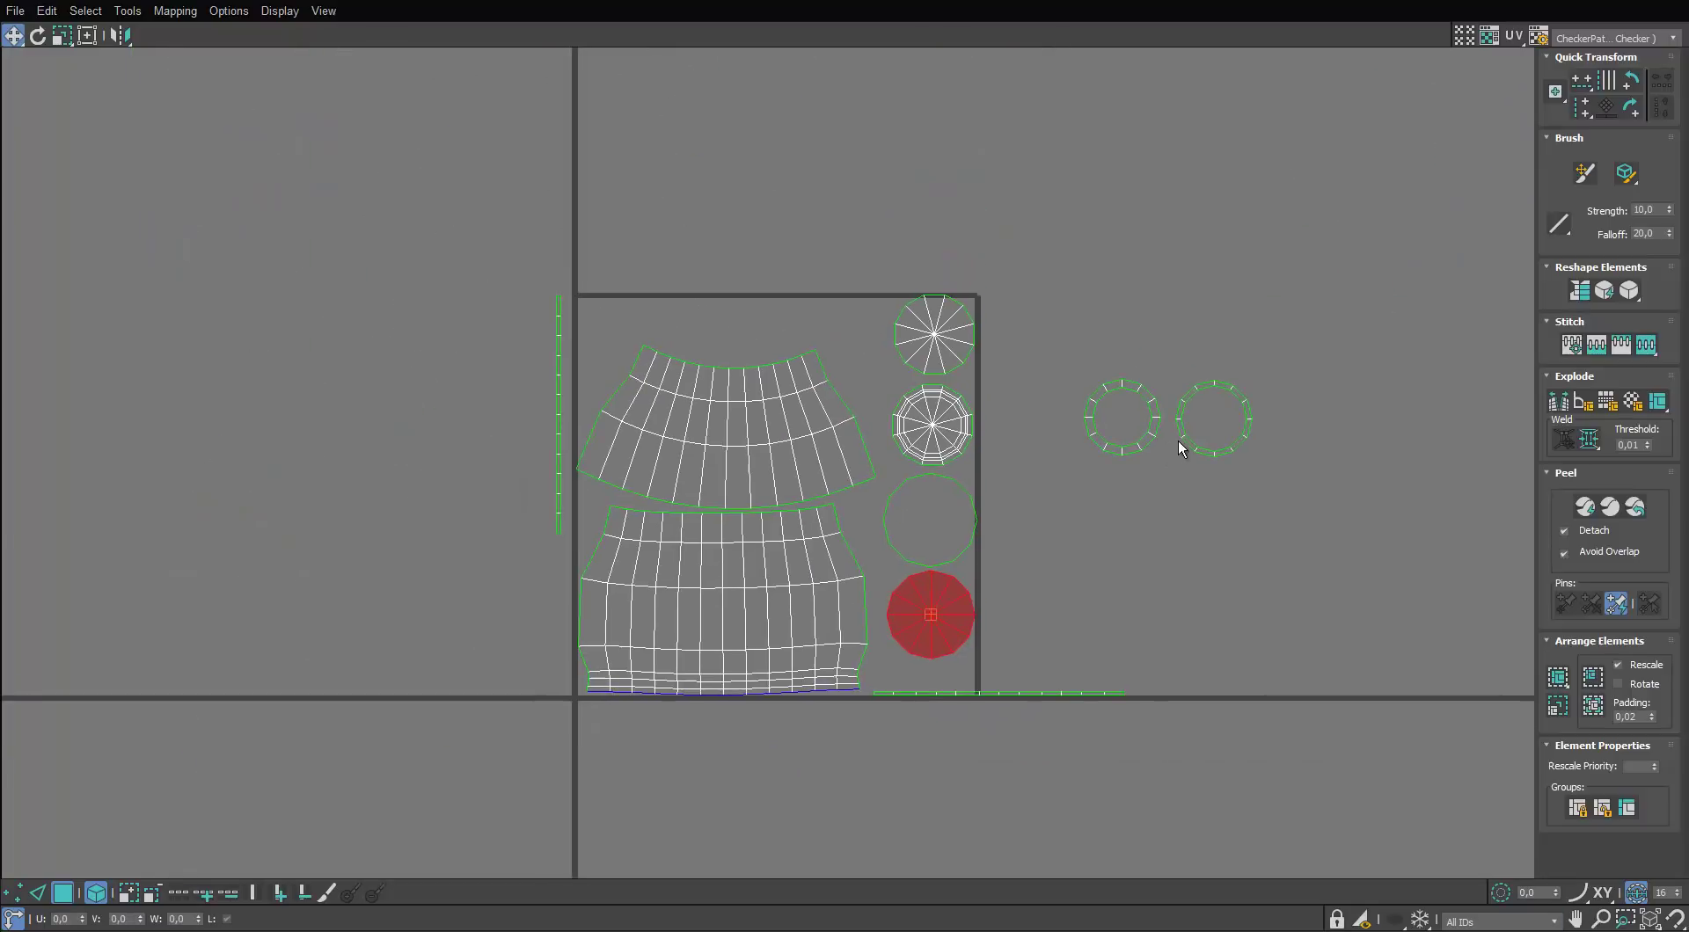
Place one ring island in the tile's upper-left corner beside the inner body island and the horizontal strip along the upper edge
{"action": "left_click_drag", "start_coordinate": [1185, 442], "coordinate": [711, 352]}
{"action": "left_click_drag", "start_coordinate": [573, 357], "coordinate": [580, 355]}
{"action": "left_click_drag", "start_coordinate": [679, 445], "coordinate": [695, 446]}
{"action": "left_click_drag", "start_coordinate": [624, 362], "coordinate": [633, 363]}
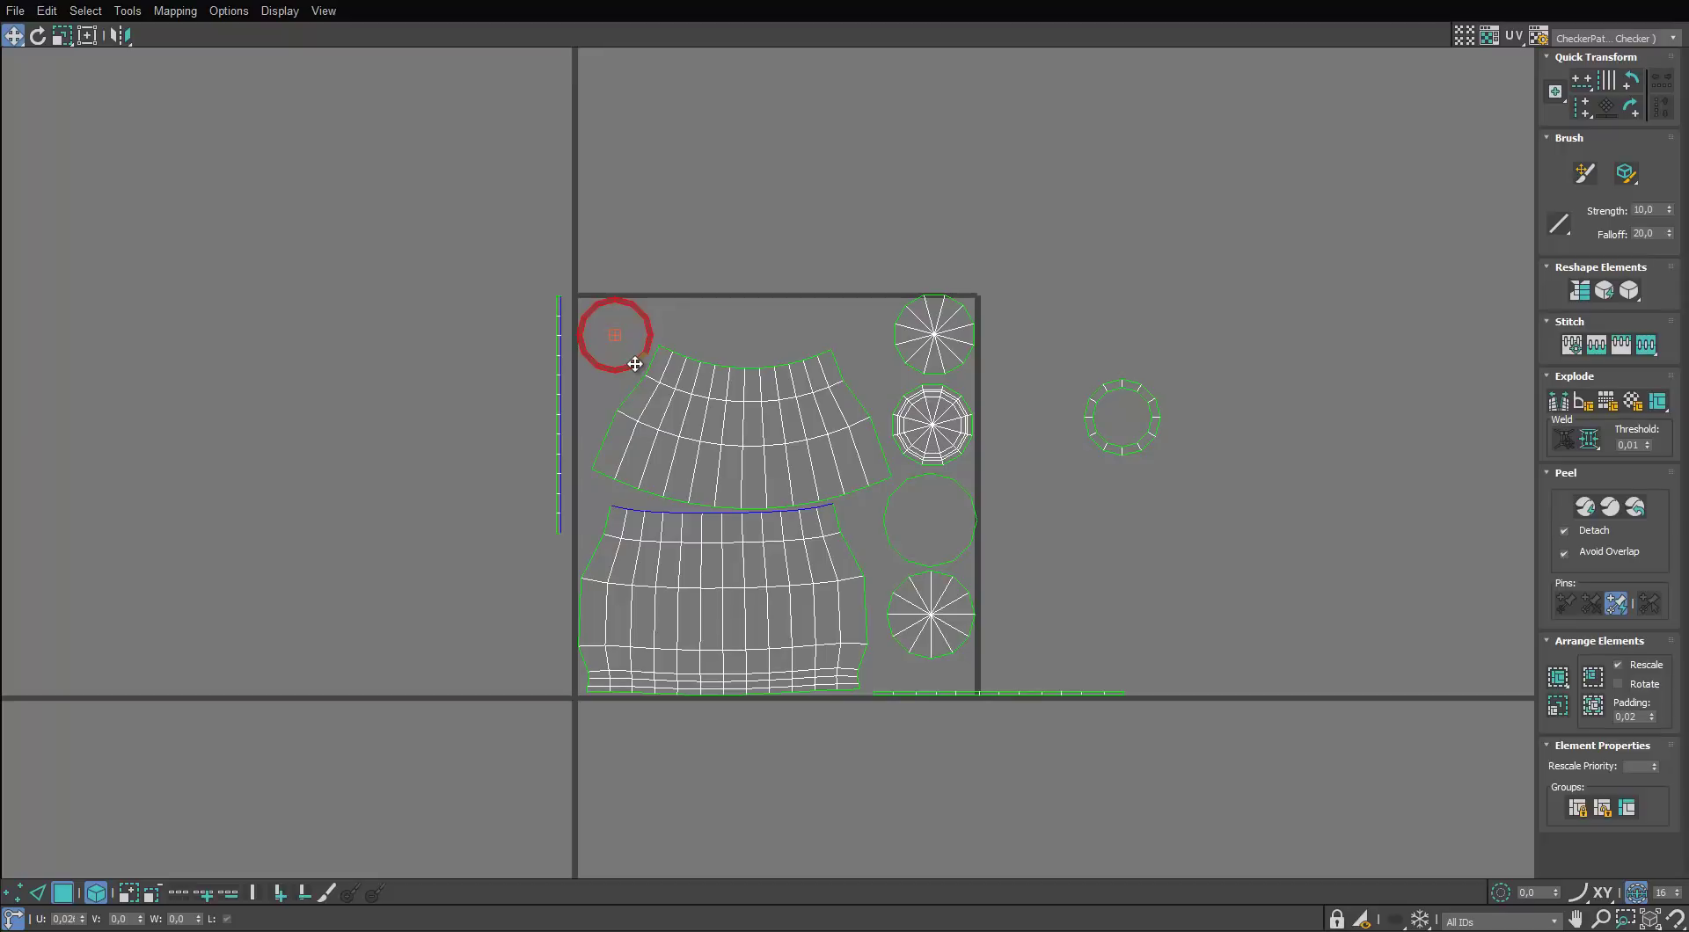
{"action": "left_click_drag", "start_coordinate": [1041, 691], "coordinate": [822, 304]}
{"action": "scroll", "coordinate": [822, 312], "scroll_direction": "up", "scroll_amount": 3}
Turn on angle snapping, rotate the vertical strip to horizontal, and place it just below the other strip
{"action": "left_click", "coordinate": [256, 414]}
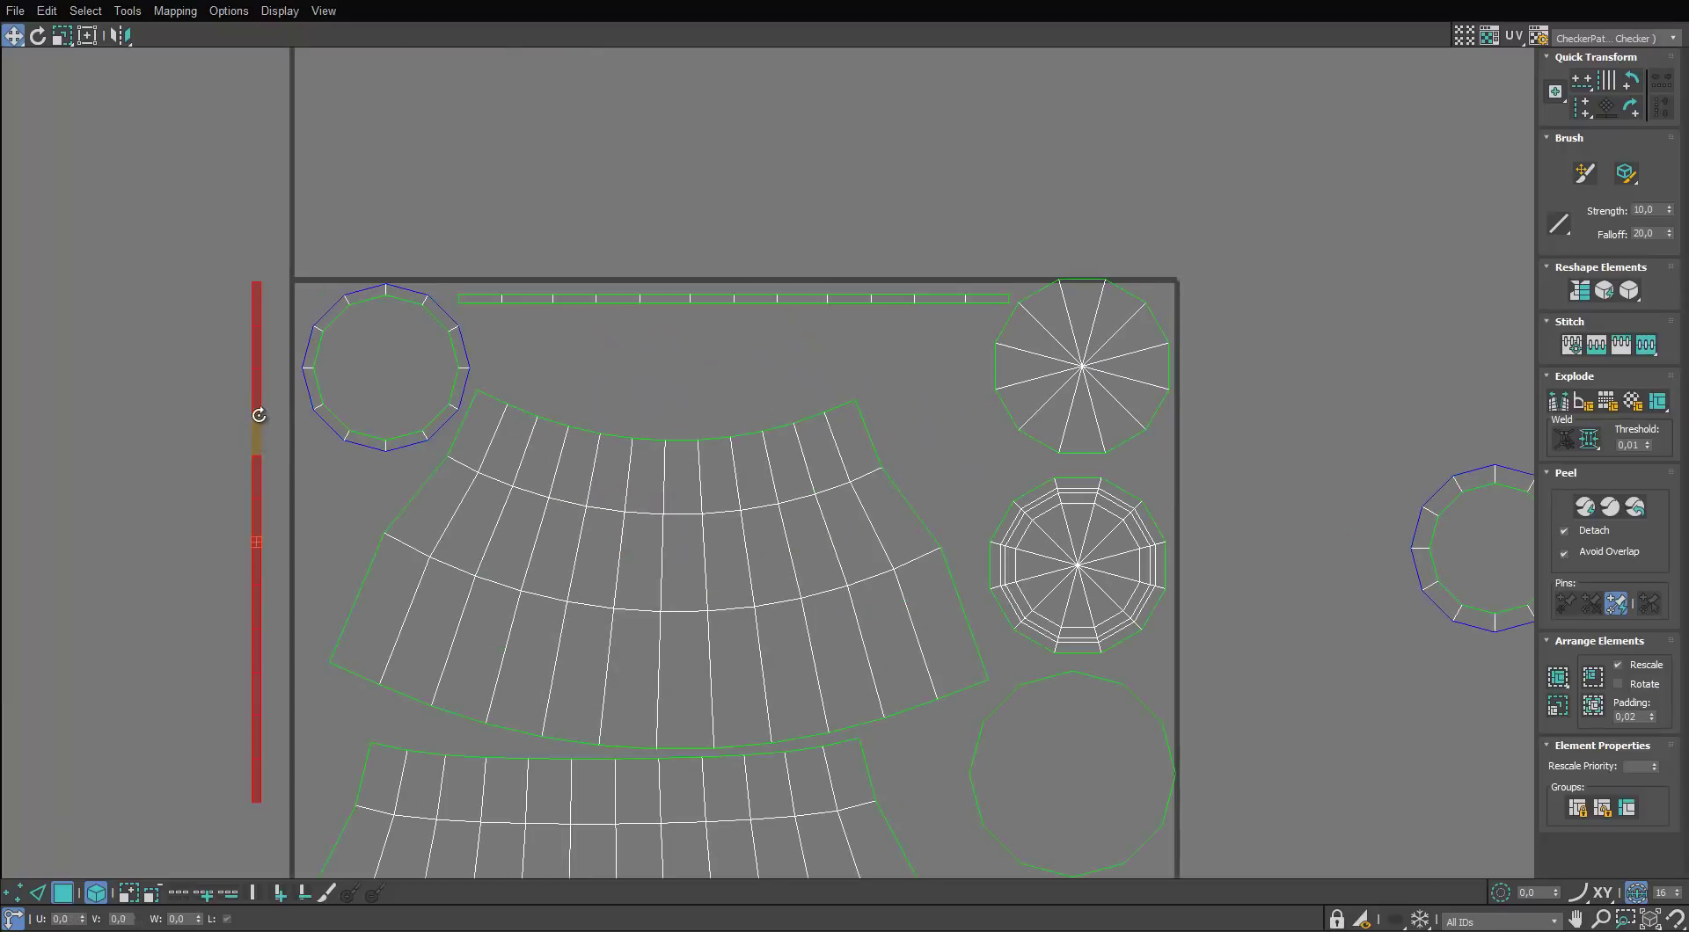
{"action": "key", "text": "e"}
{"action": "left_click_drag", "start_coordinate": [256, 414], "coordinate": [309, 529]}
{"action": "key", "text": "ctrl+z"}
{"action": "left_click_drag", "start_coordinate": [826, 1], "coordinate": [819, 166]}
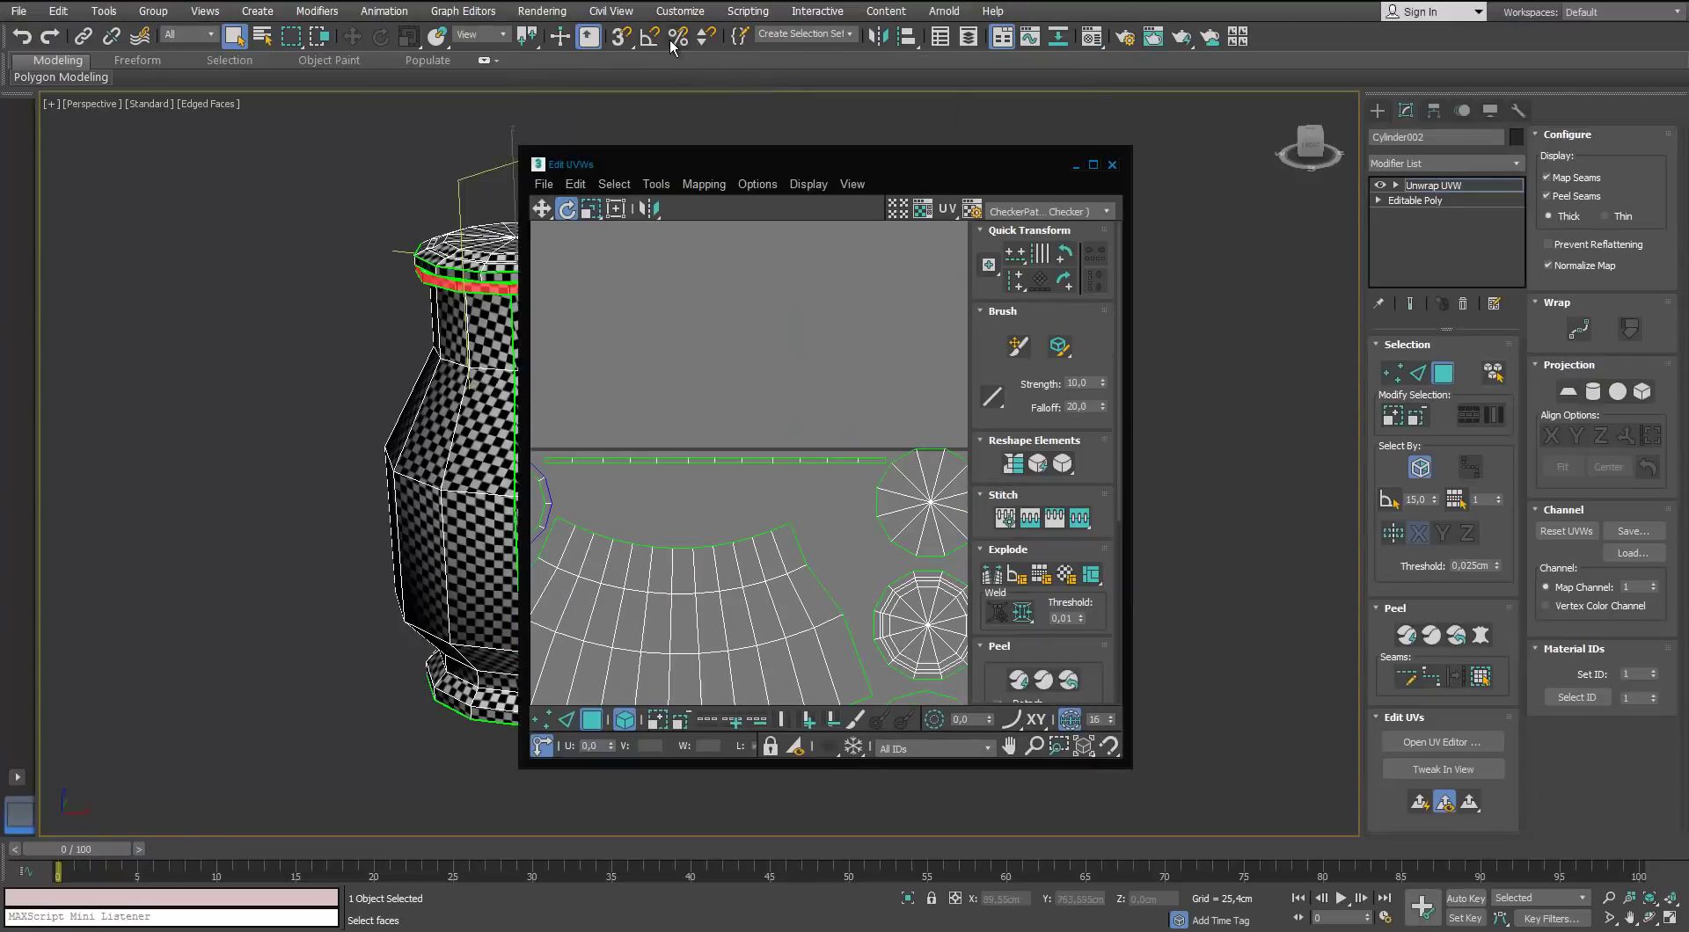
{"action": "left_click", "coordinate": [1093, 165]}
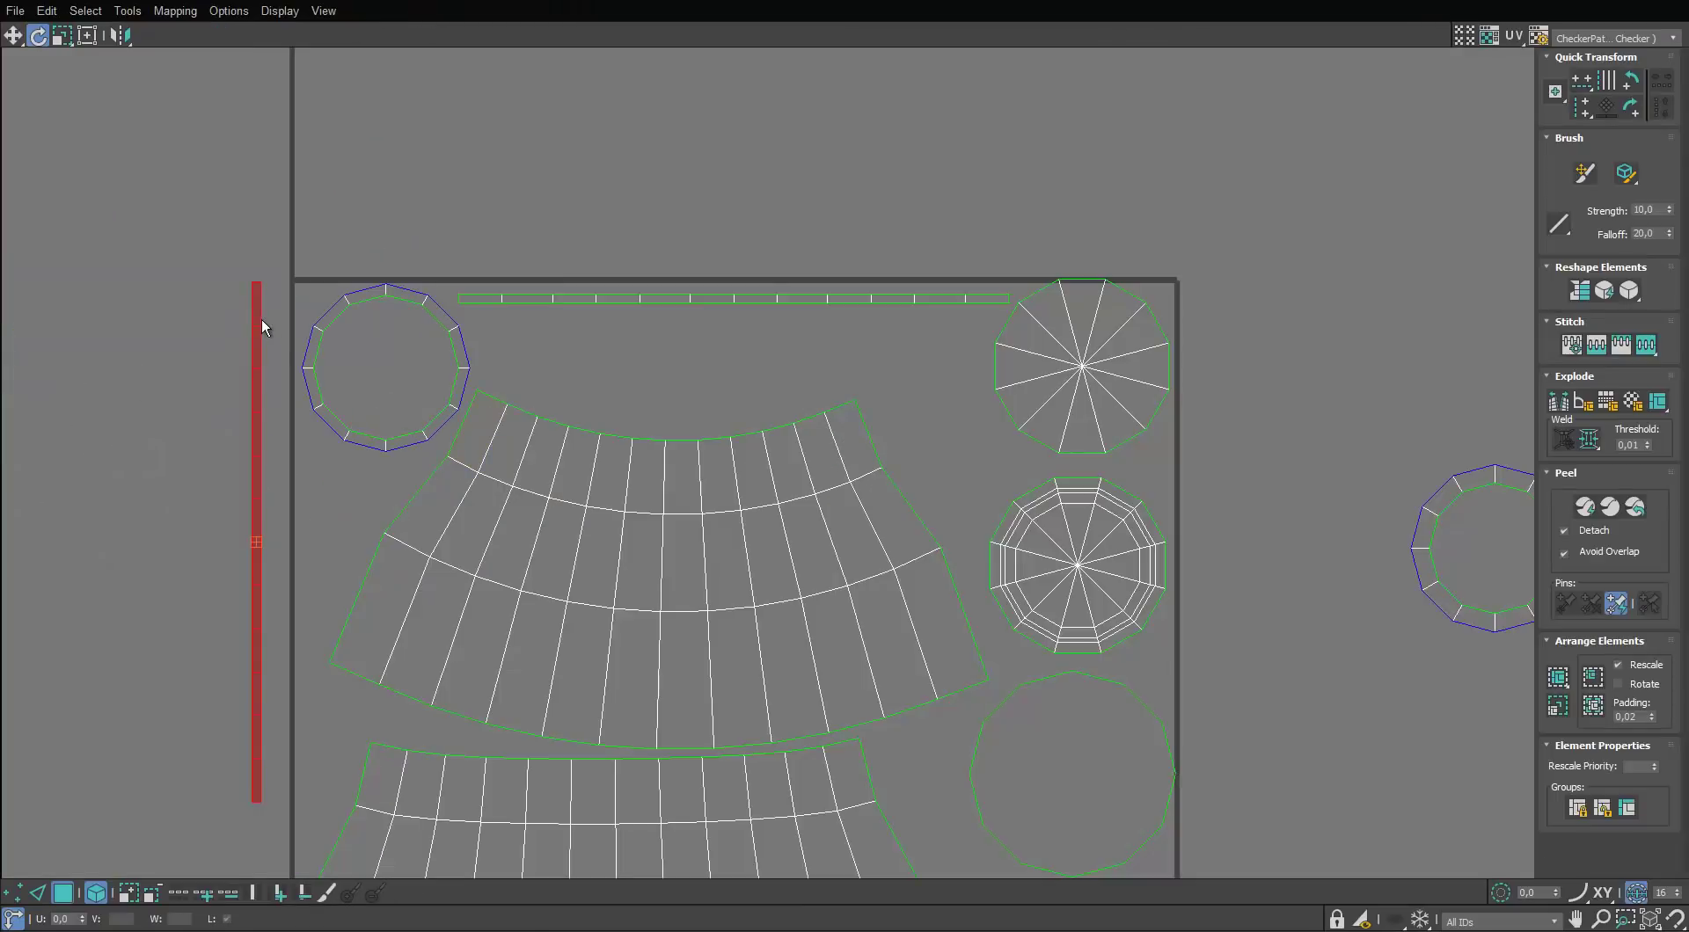
{"action": "left_click_drag", "start_coordinate": [261, 326], "coordinate": [819, 323]}
{"action": "key", "text": "w"}
{"action": "scroll", "coordinate": [820, 324], "scroll_direction": "down", "scroll_amount": 3}
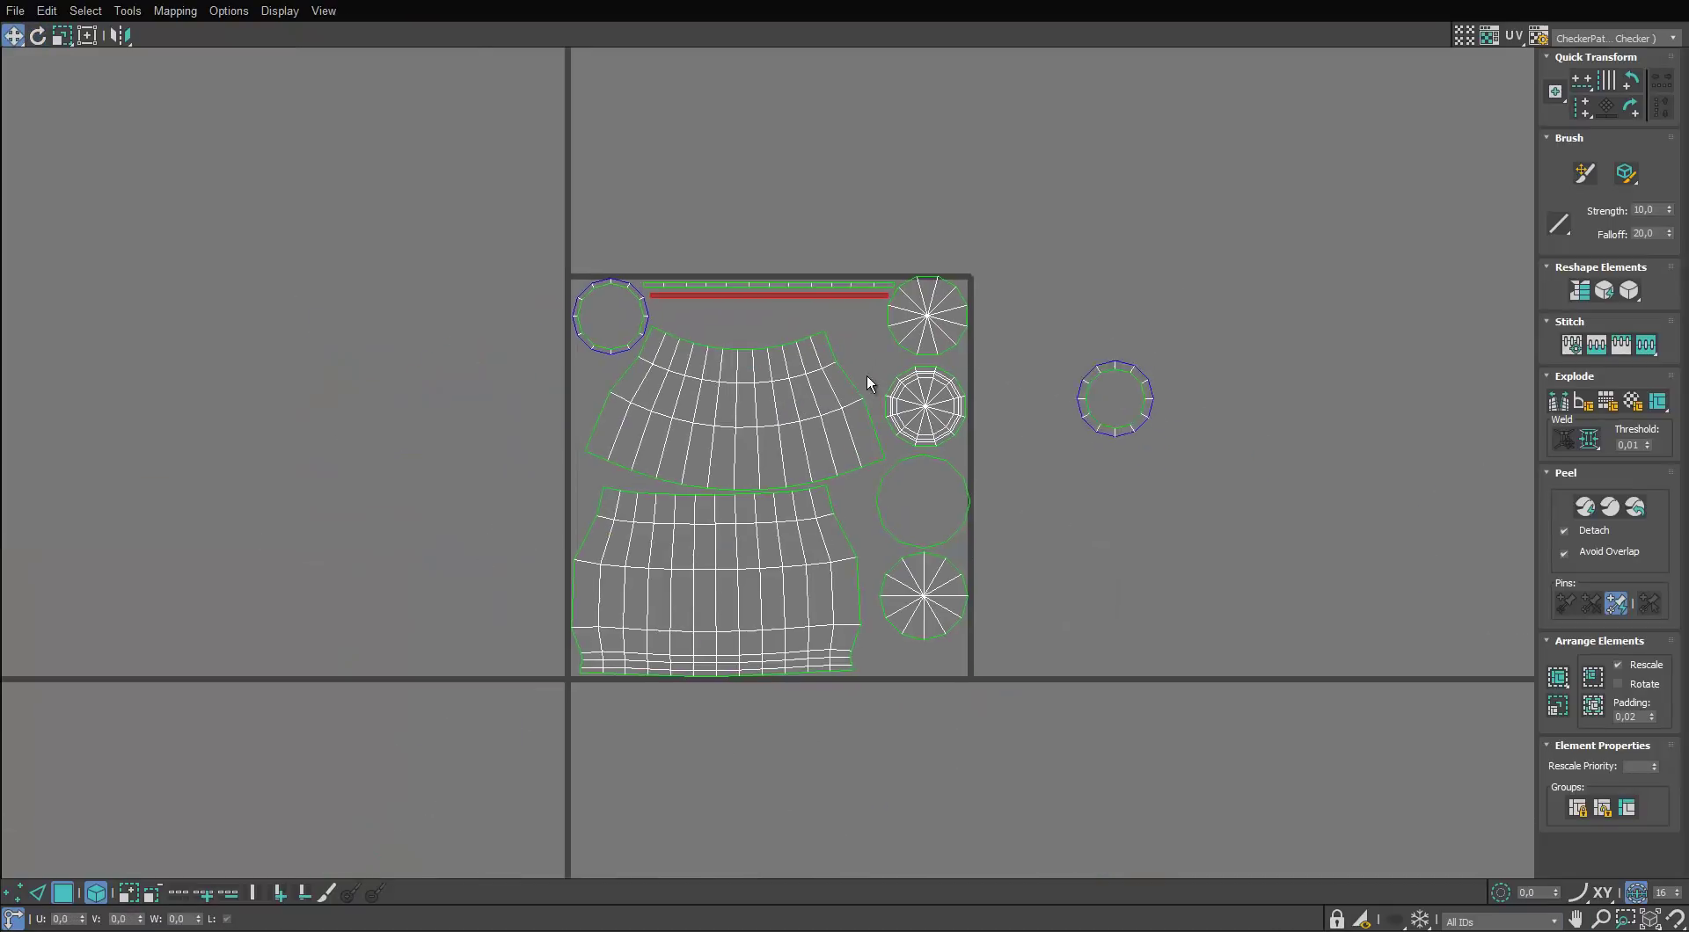
{"action": "scroll", "coordinate": [867, 376], "scroll_direction": "up", "scroll_amount": 1}
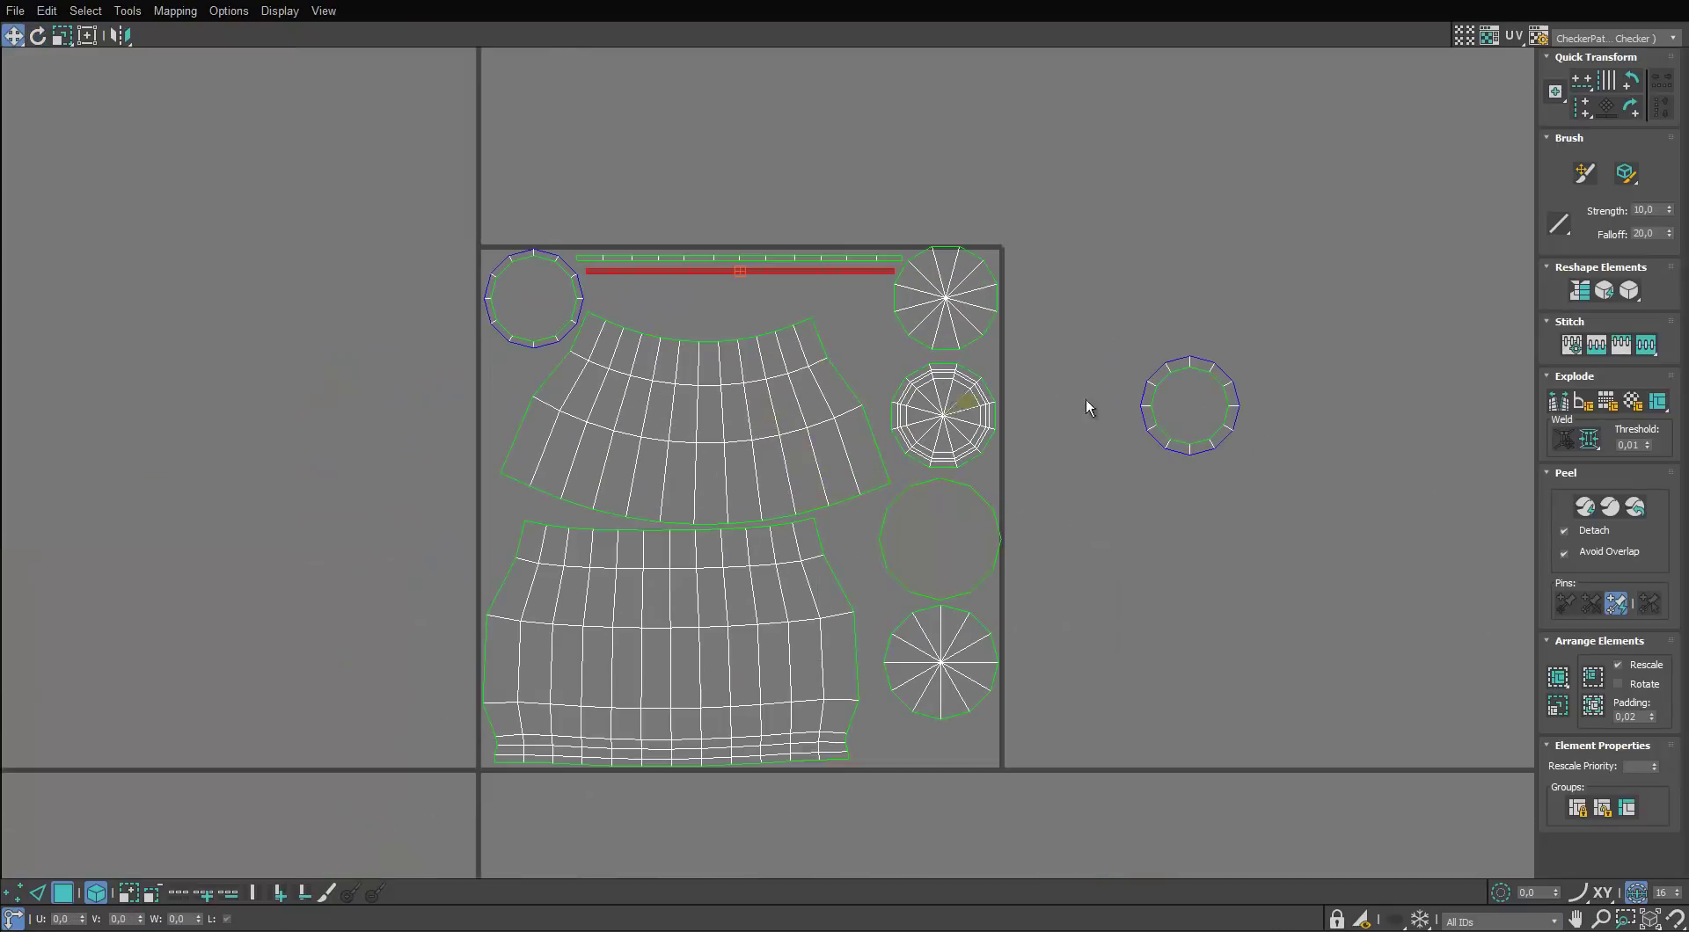
Try rotating the outer body island a quarter turn and placing it against the tile's left edge
{"action": "left_click_drag", "start_coordinate": [1187, 450], "coordinate": [1157, 638]}
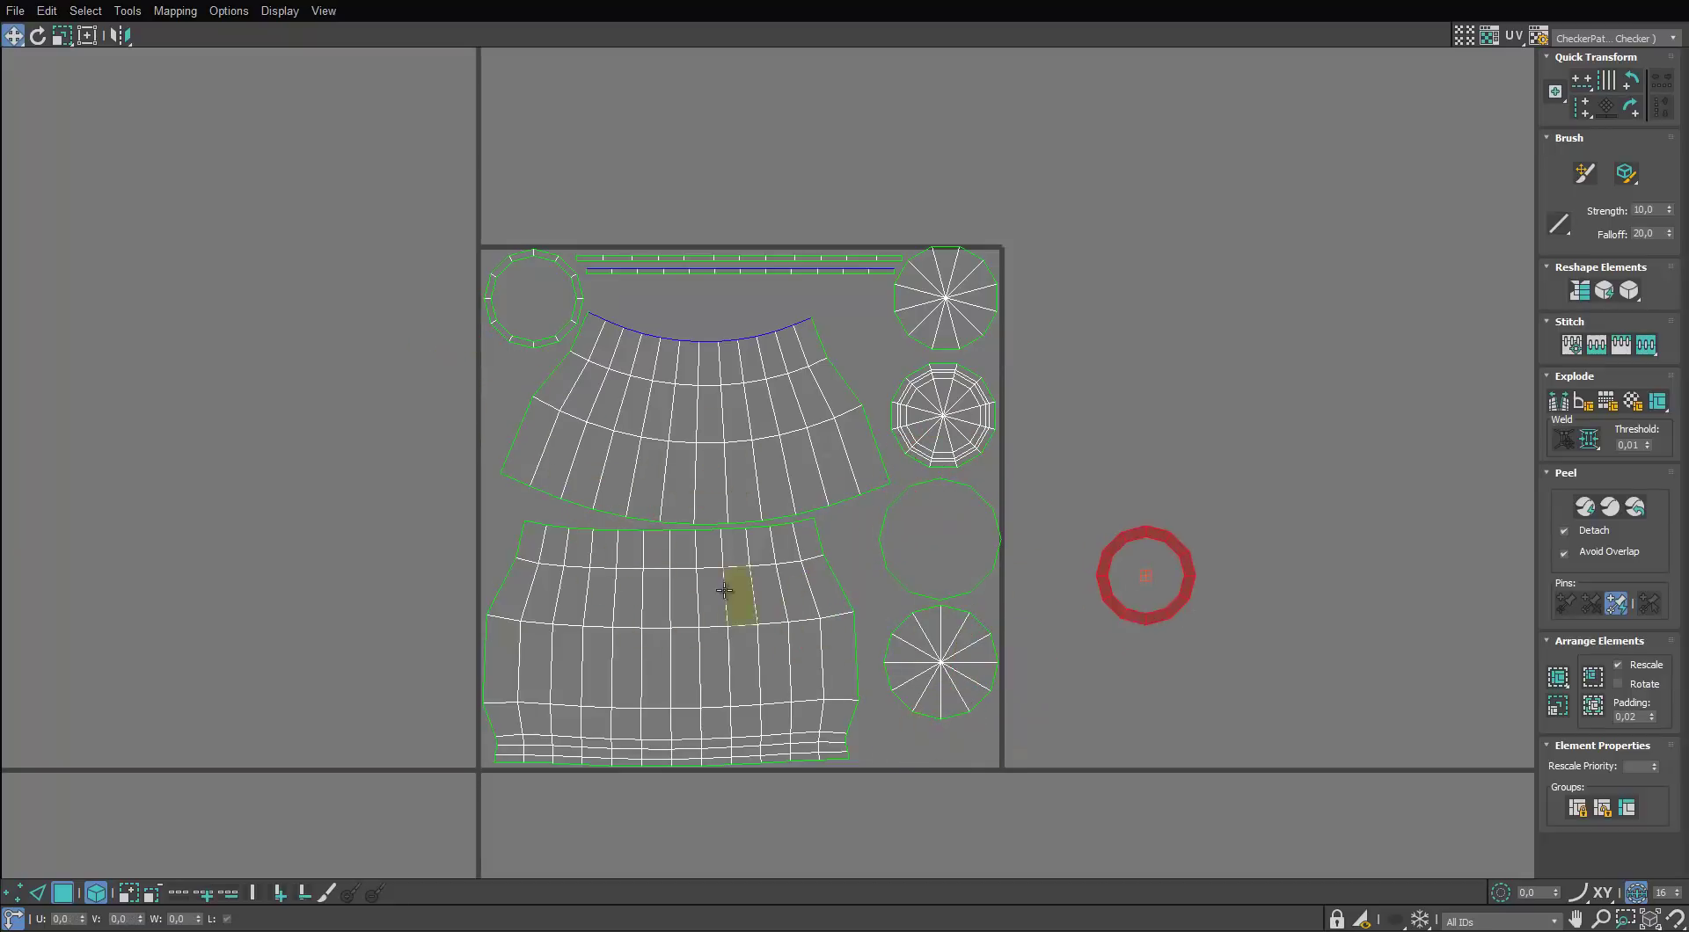
{"action": "left_click", "coordinate": [748, 585]}
{"action": "key", "text": "e"}
{"action": "left_click_drag", "start_coordinate": [794, 580], "coordinate": [650, 656]}
{"action": "key", "text": "w"}
Try standing the inner body island upright beside the outer one, moving the overlapping plain disc above them
{"action": "left_click_drag", "start_coordinate": [809, 617], "coordinate": [955, 634]}
{"action": "key", "text": "w"}
{"action": "key", "text": "e"}
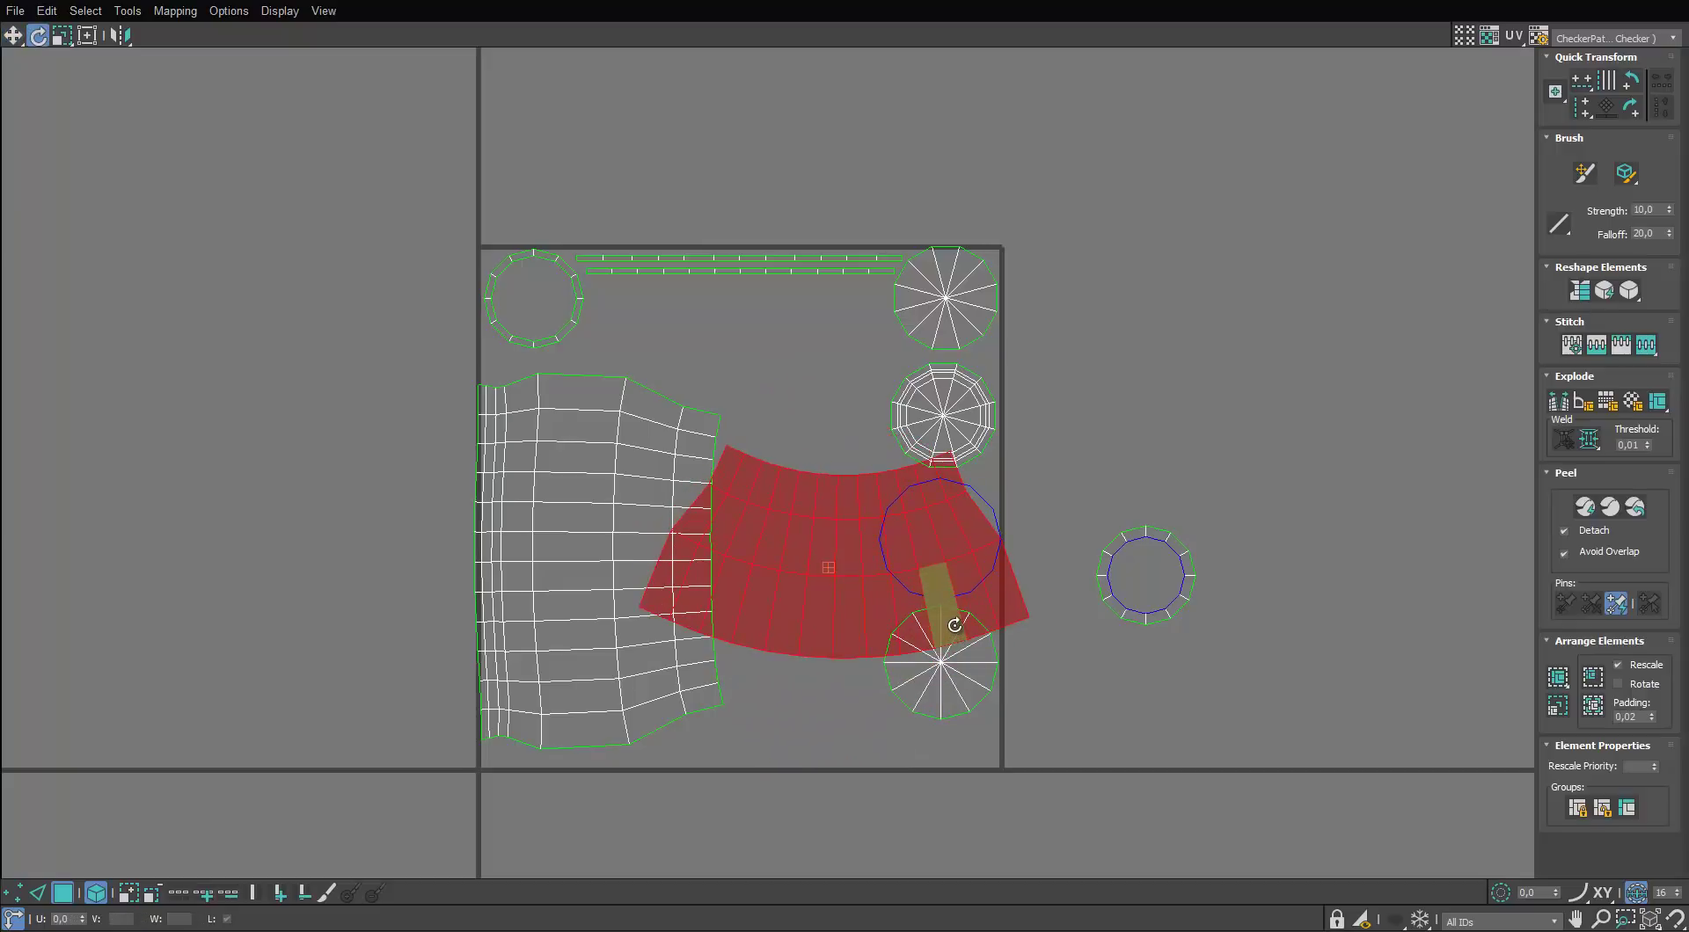
{"action": "key", "text": "ctrl+z"}
{"action": "key", "text": "w"}
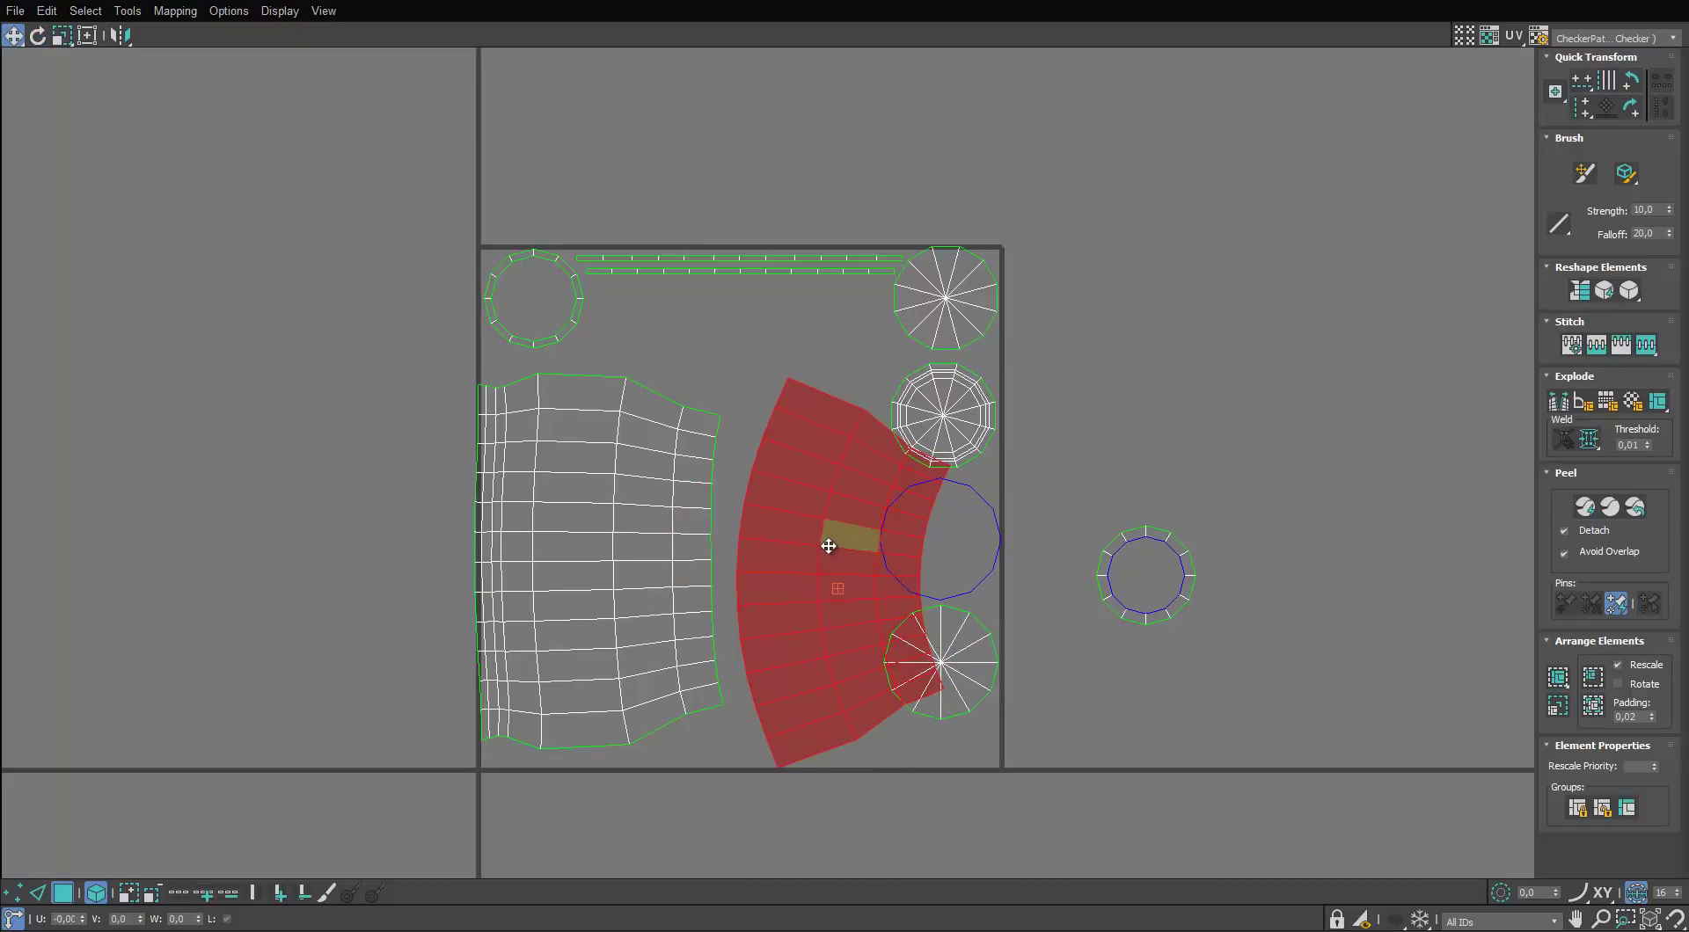
{"action": "left_click_drag", "start_coordinate": [831, 548], "coordinate": [817, 543]}
{"action": "left_click_drag", "start_coordinate": [953, 552], "coordinate": [700, 357]}
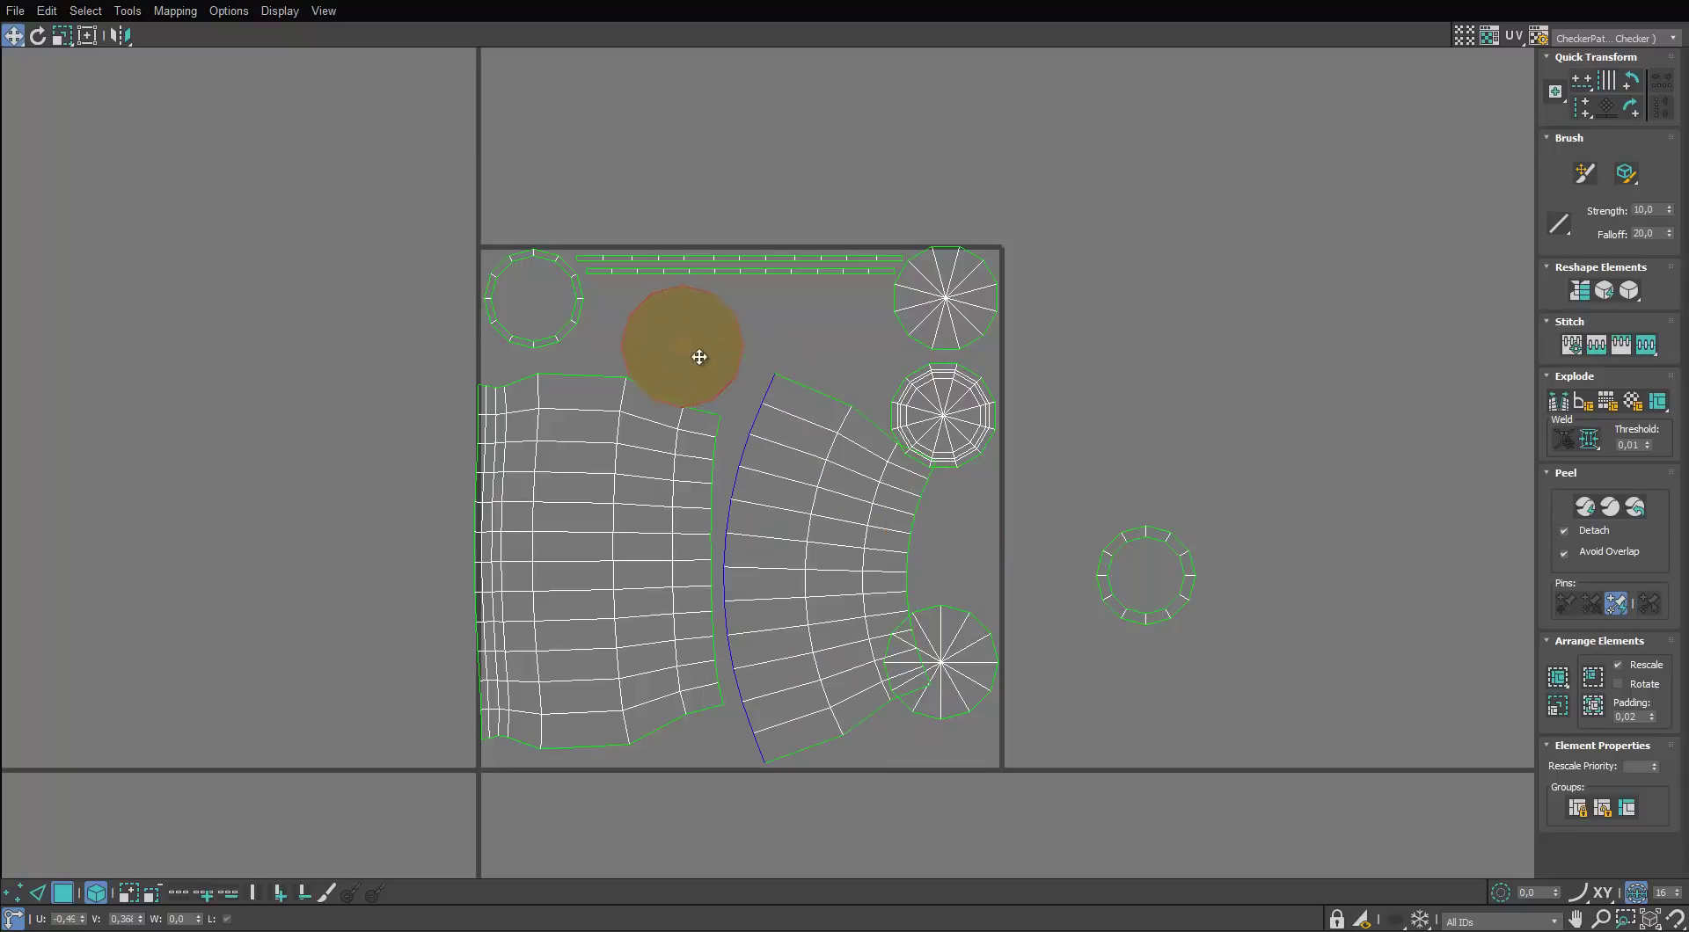
{"action": "left_click_drag", "start_coordinate": [973, 620], "coordinate": [1064, 589]}
Undo the rotations and moves of both body islands and the disc moves
{"action": "key", "text": "ctrl+z"}
{"action": "key", "text": "ctrl+z"}
{"action": "key", "text": "ctrl+z"}
{"action": "key", "text": "ctrl+z"}
{"action": "key", "text": "ctrl+z"}
{"action": "key", "text": "ctrl+z"}
{"action": "key", "text": "ctrl+z"}
{"action": "key", "text": "ctrl+z"}
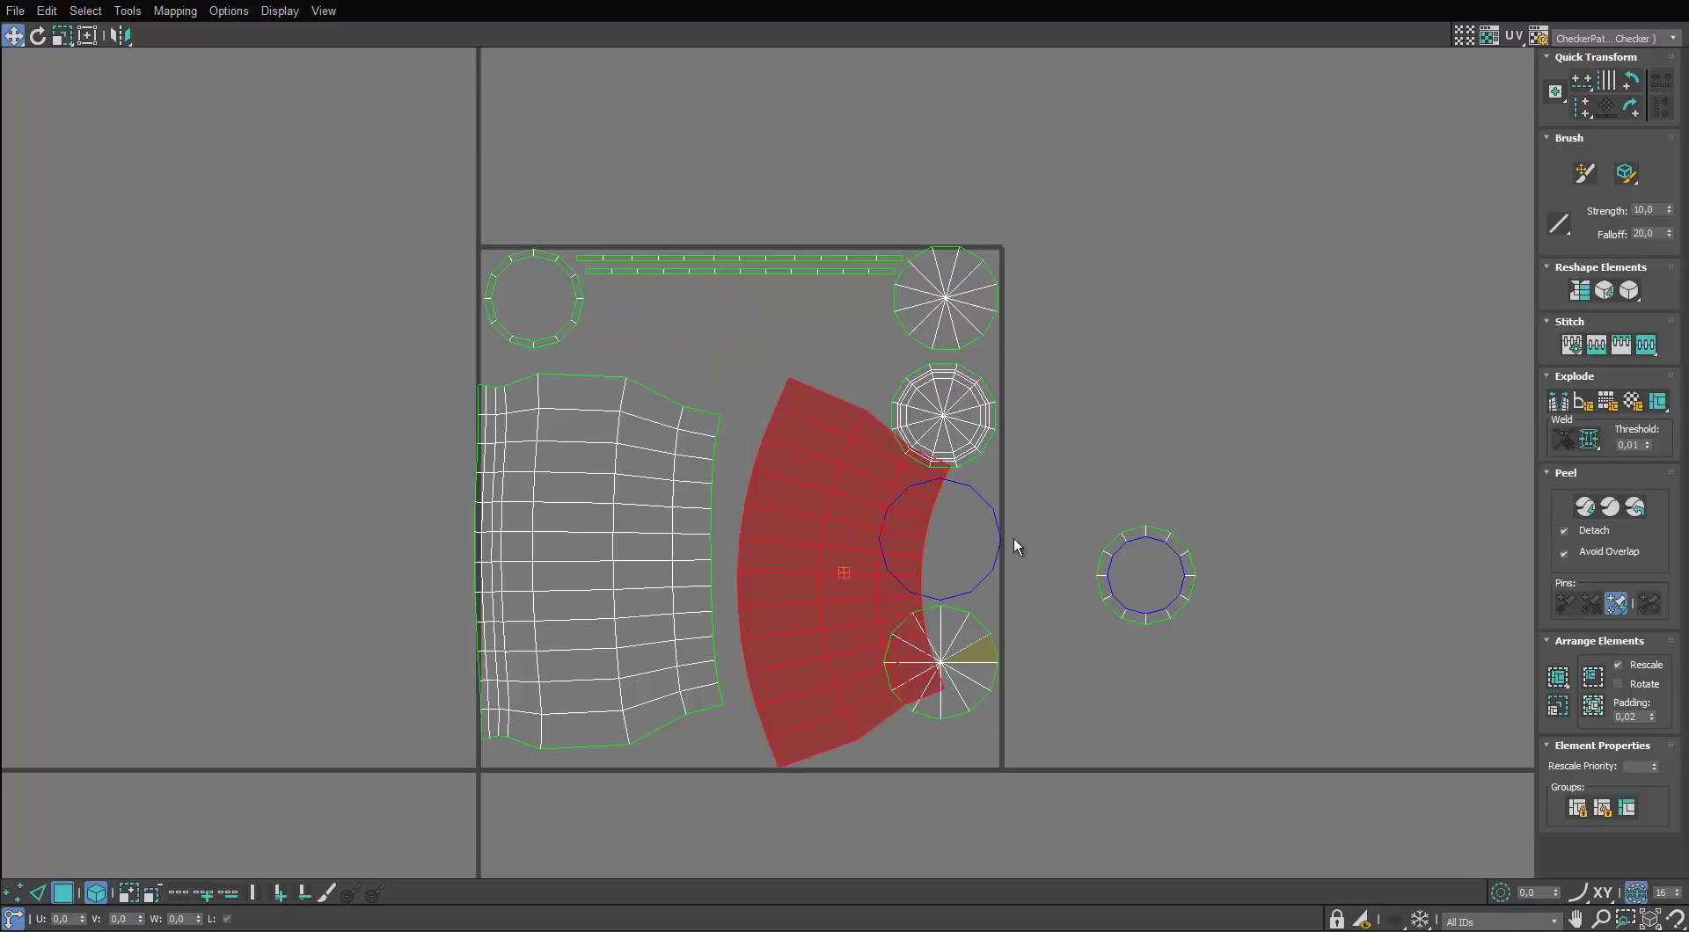
{"action": "key", "text": "ctrl+z"}
{"action": "key", "text": "ctrl+z"}
{"action": "key", "text": "ctrl+z"}
{"action": "key", "text": "ctrl+z"}
{"action": "key", "text": "ctrl+z"}
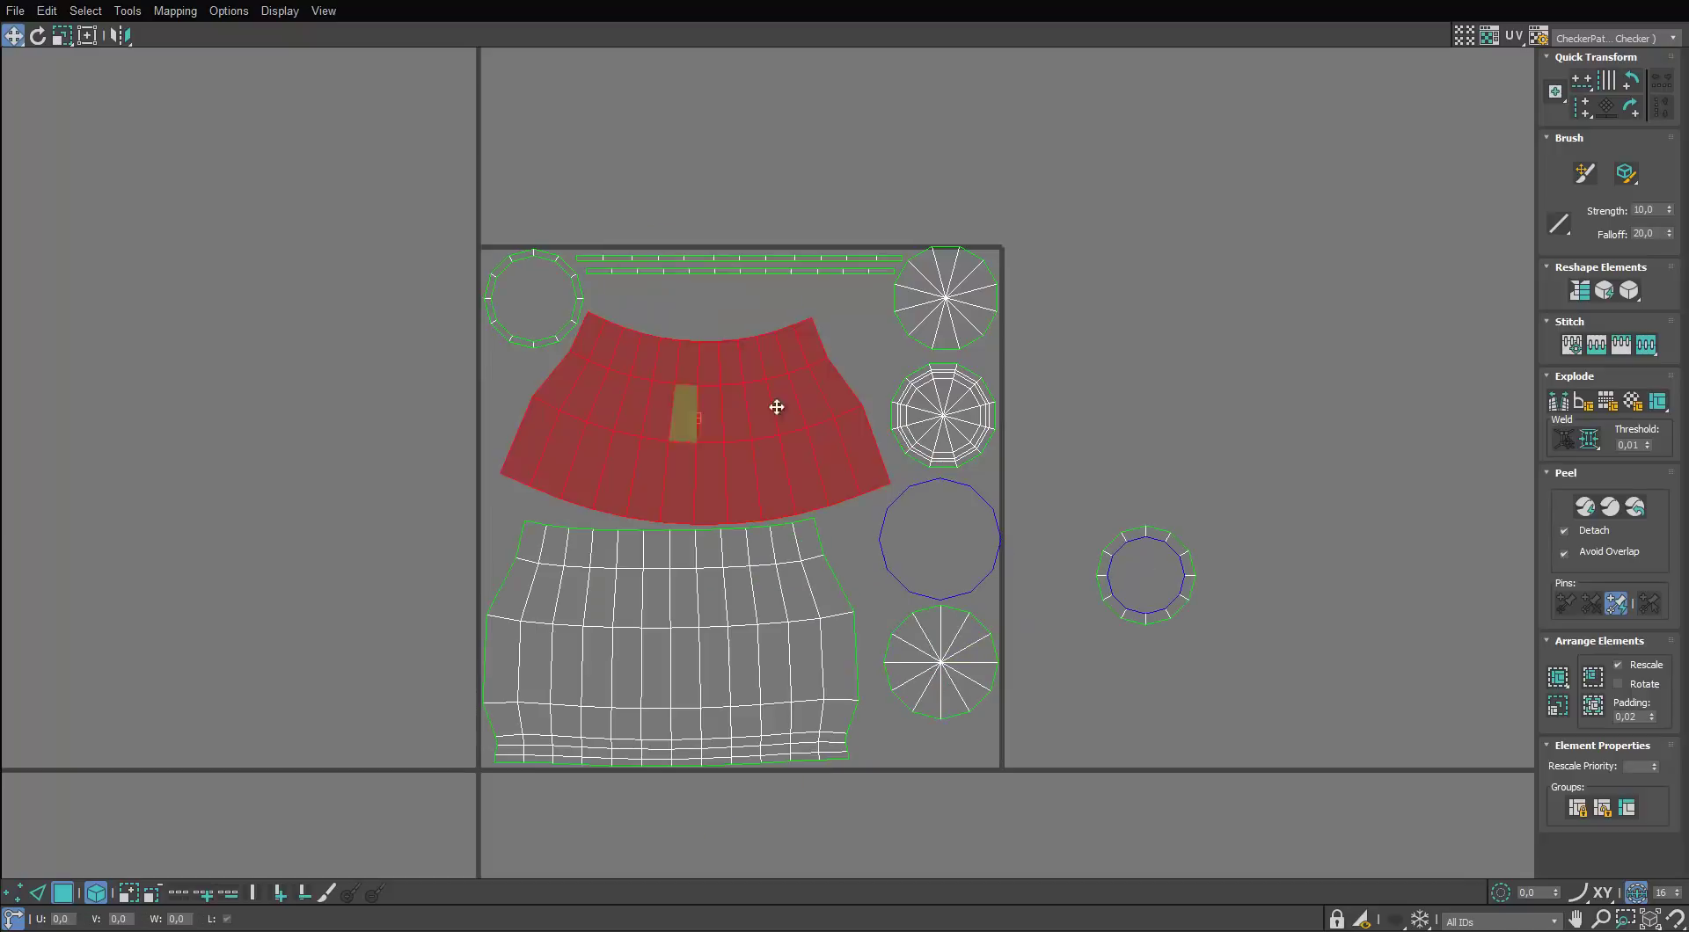
{"action": "key", "text": "ctrl+z"}
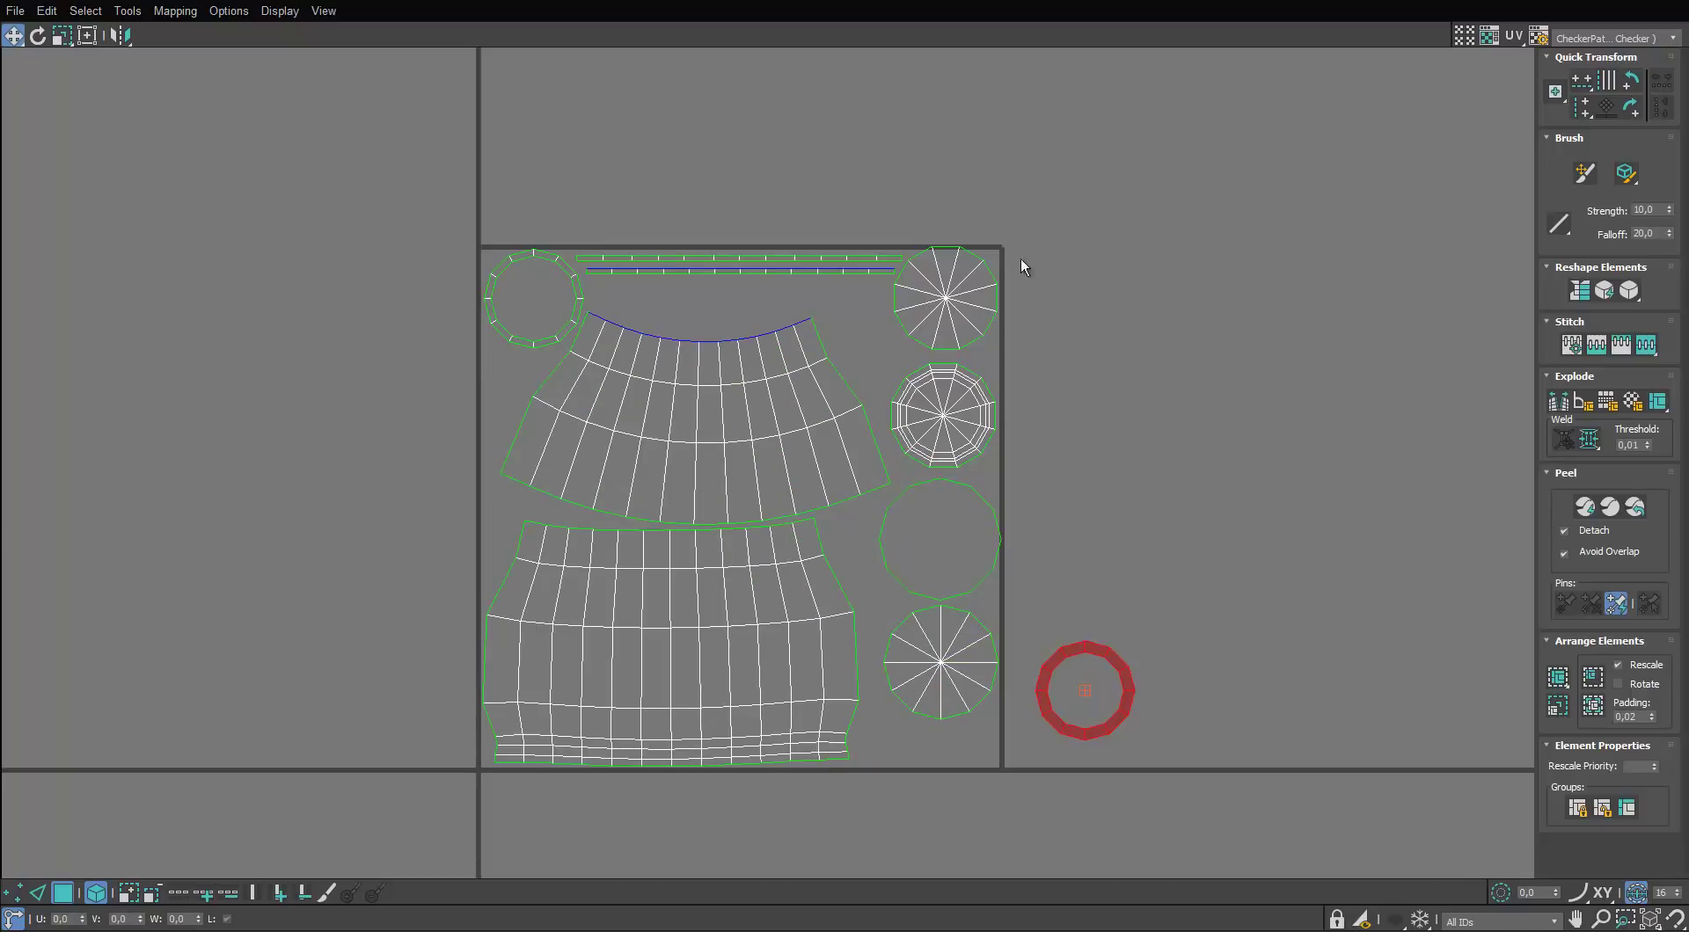
Move both strips out of the tile and place the remaining ring at the upper edge above the inner body island
{"action": "left_click_drag", "start_coordinate": [1091, 651], "coordinate": [1245, 354]}
{"action": "scroll", "coordinate": [682, 415], "scroll_direction": "up", "scroll_amount": 2}
{"action": "middle_click_drag", "start_coordinate": [644, 653], "coordinate": [708, 527]}
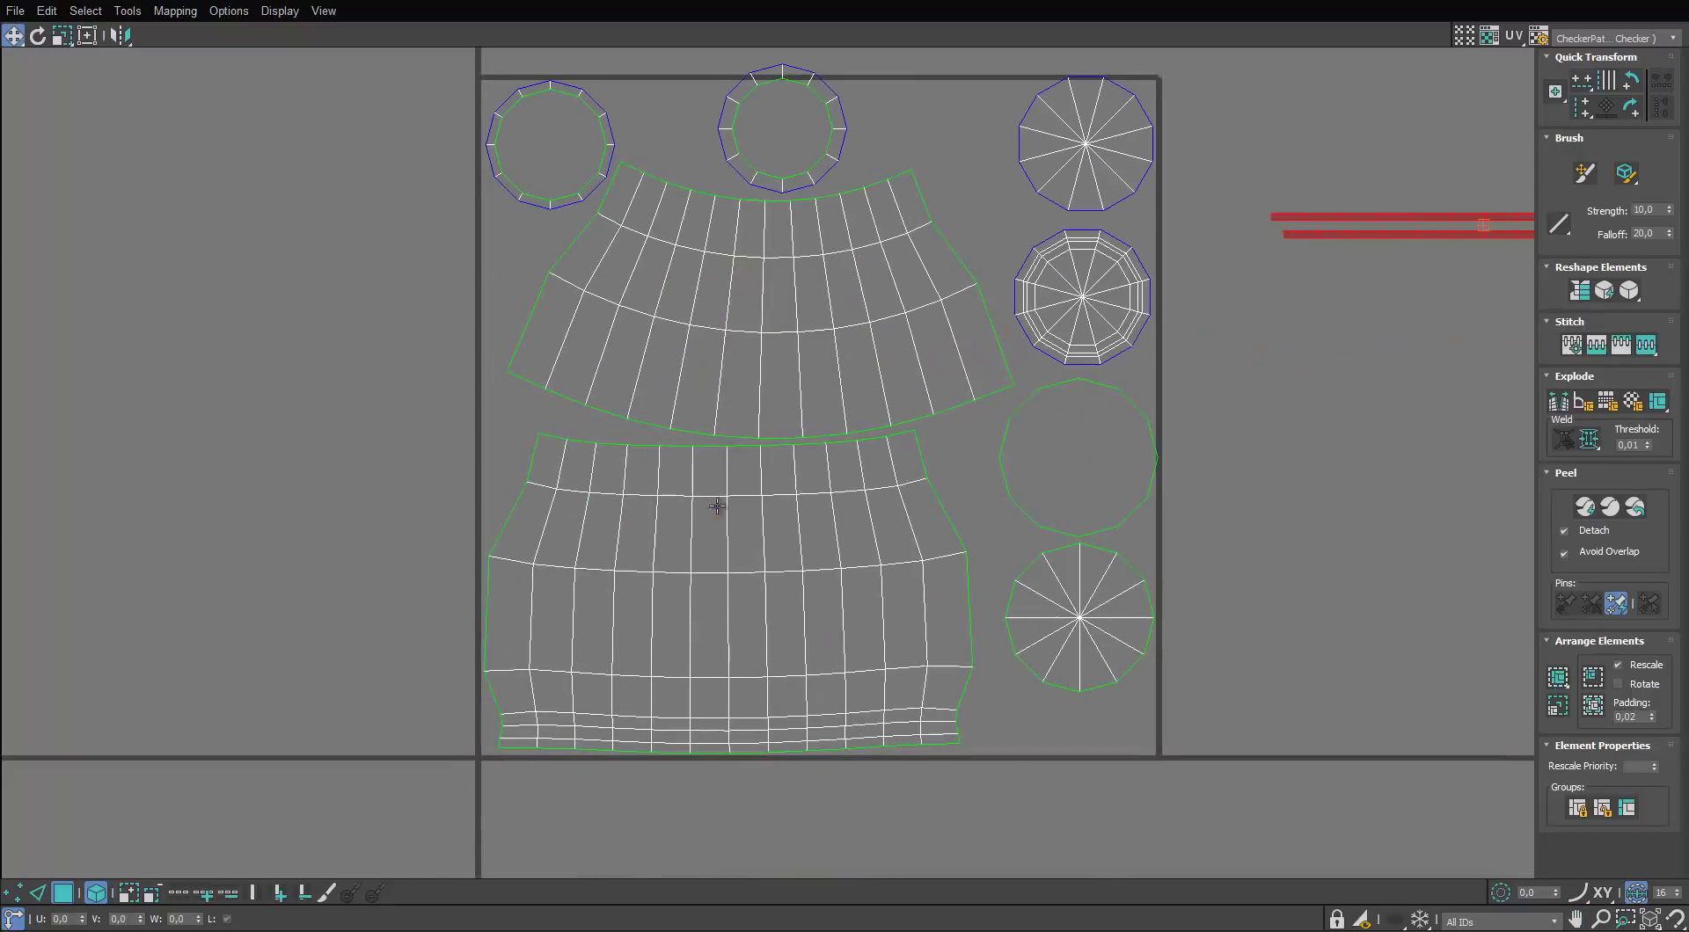
{"action": "left_click", "coordinate": [708, 541]}
{"action": "left_click", "coordinate": [744, 366]}
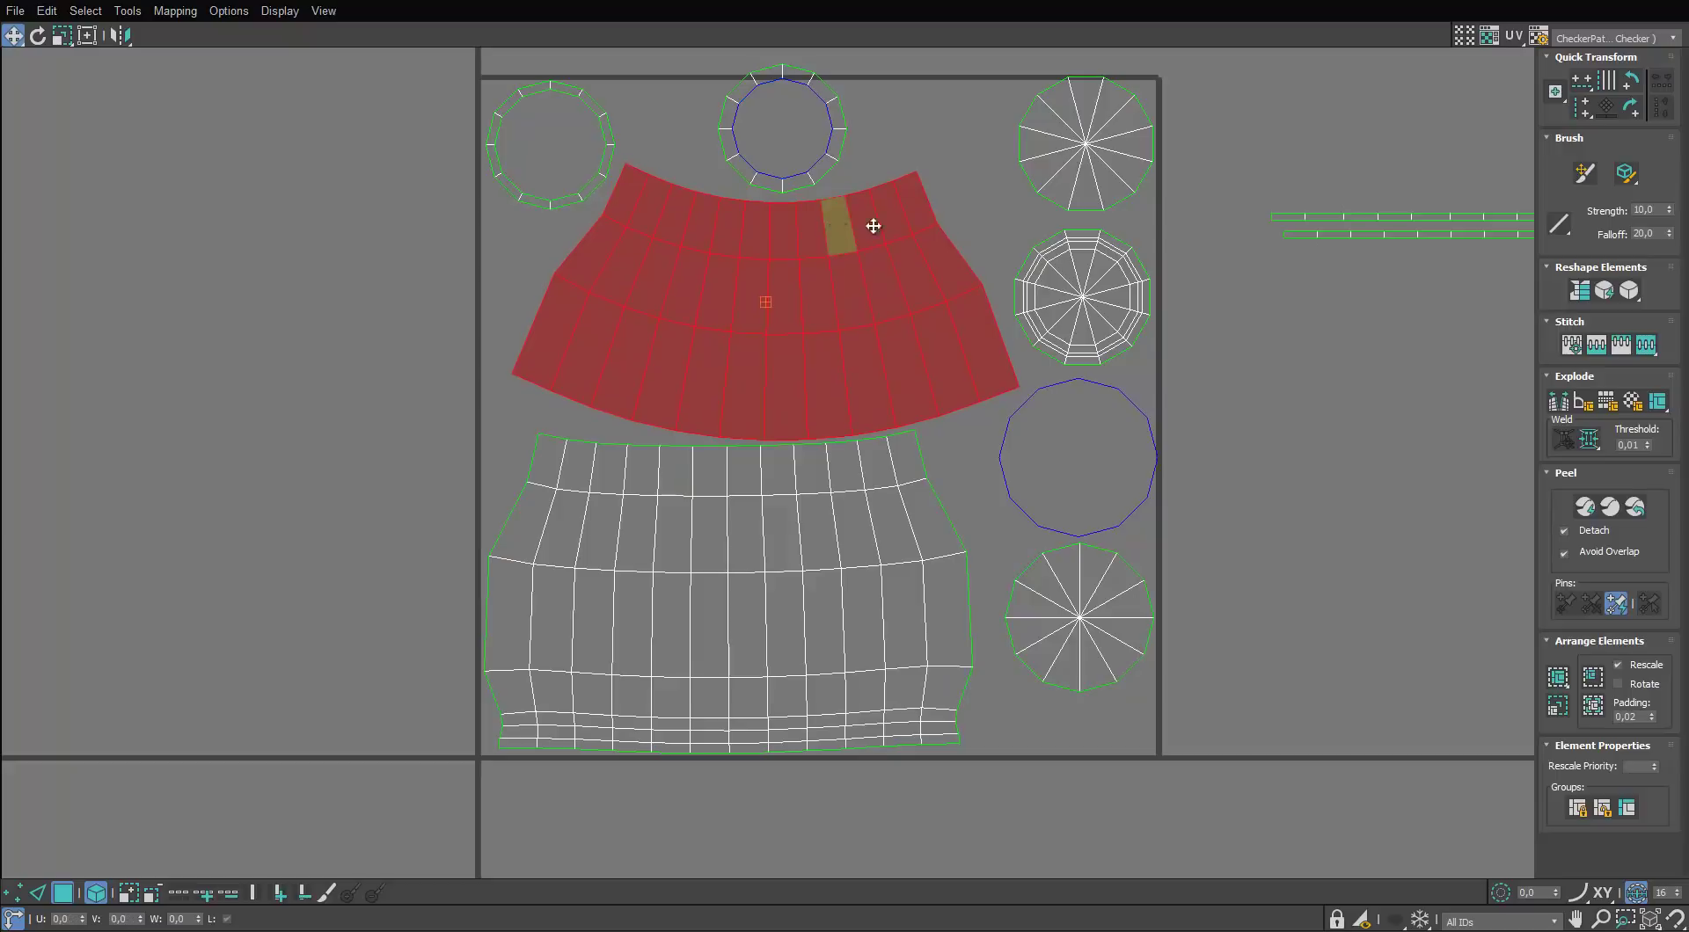
{"action": "left_click", "coordinate": [819, 164]}
{"action": "left_click_drag", "start_coordinate": [819, 164], "coordinate": [820, 172]}
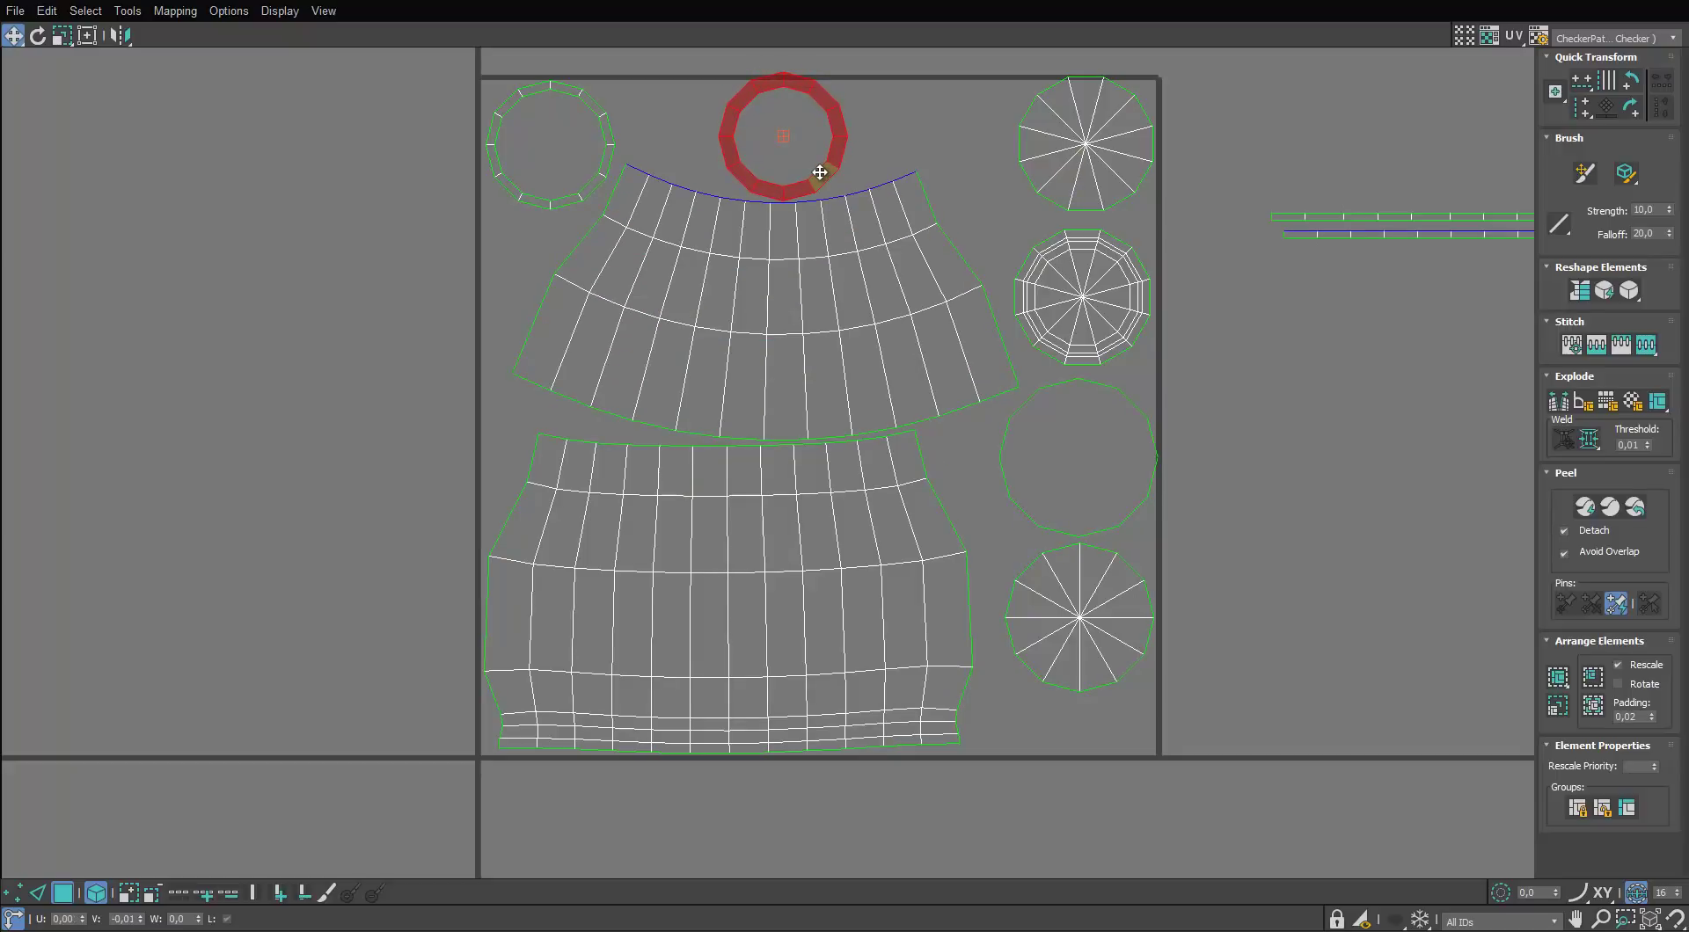
Fine-tune the spacing between the outer body island, the inner body island and the ring above them
{"action": "middle_click_drag", "start_coordinate": [828, 235], "coordinate": [794, 195]}
{"action": "left_click", "coordinate": [804, 547]}
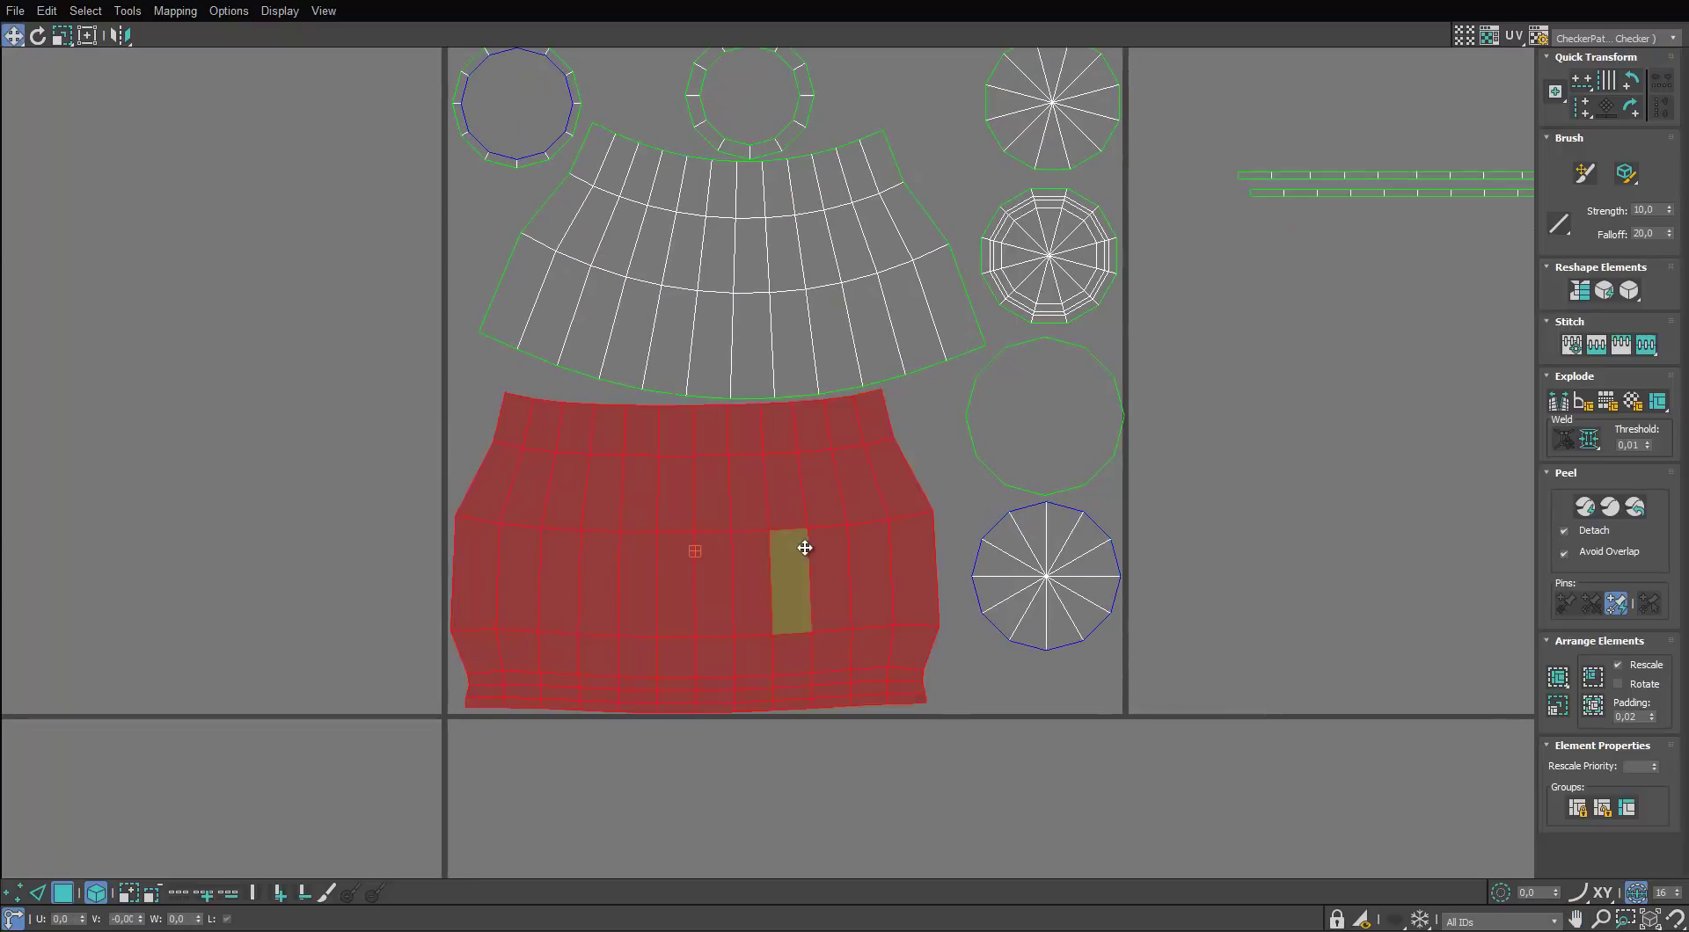
{"action": "left_click", "coordinate": [799, 333]}
{"action": "middle_click_drag", "start_coordinate": [804, 109], "coordinate": [788, 177]}
{"action": "left_click", "coordinate": [789, 184]}
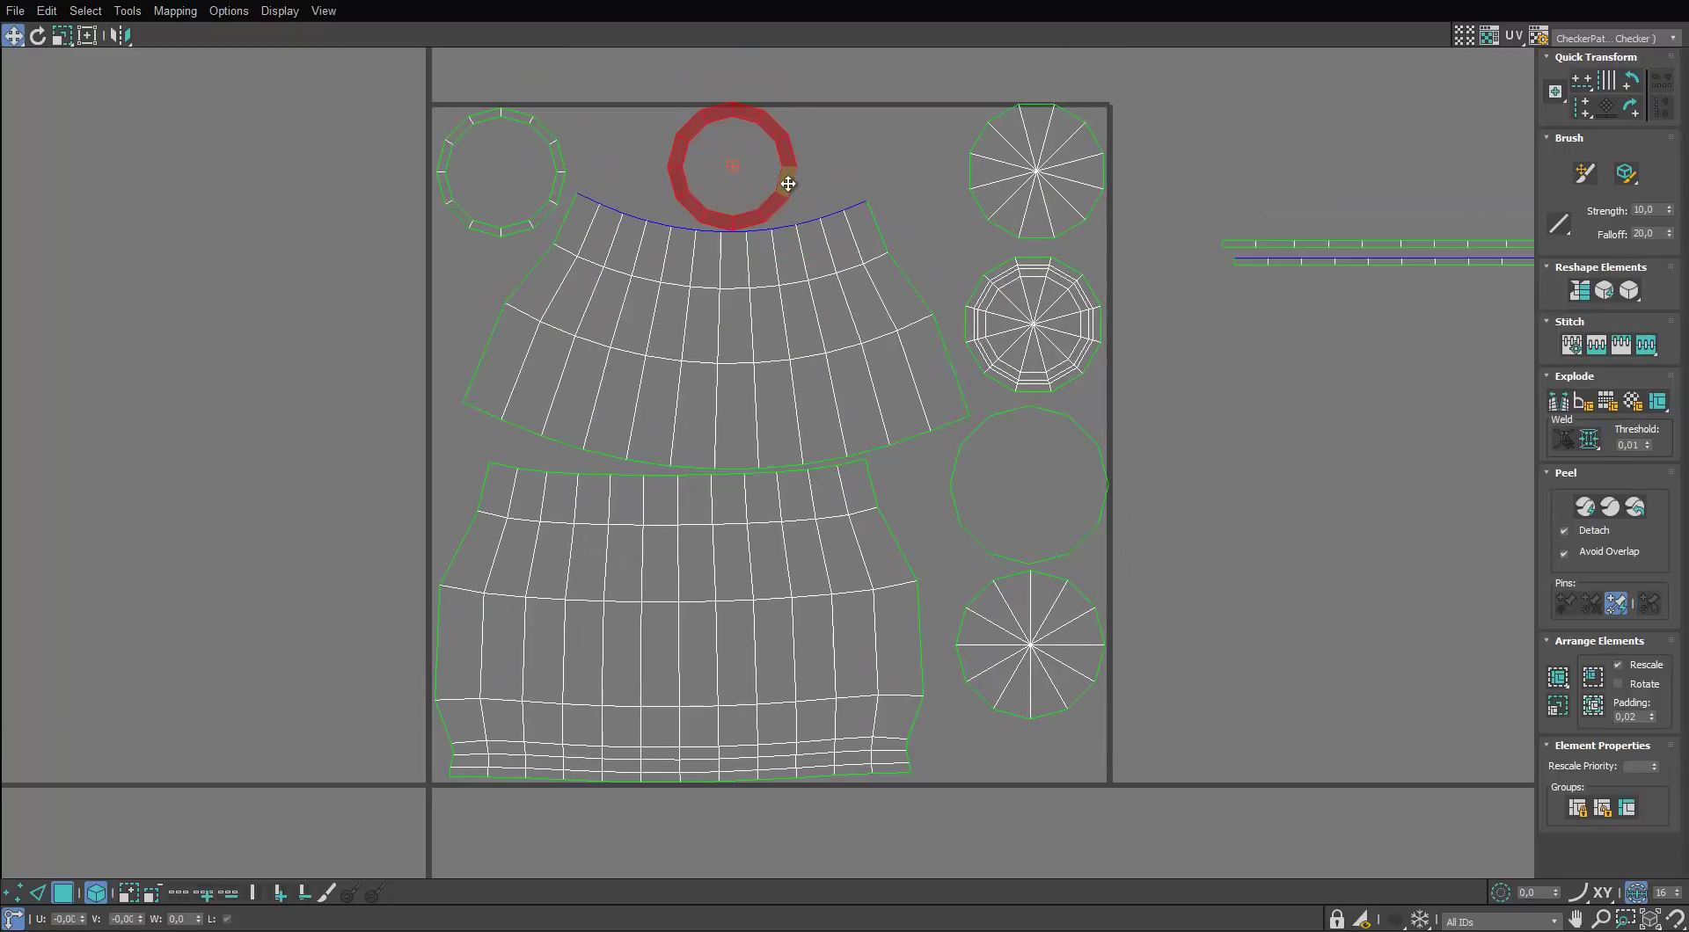
Scale all islands inside the tile down slightly as a group and adjust the column of discs along the right edge
{"action": "scroll", "coordinate": [789, 184], "scroll_direction": "down", "scroll_amount": 3}
{"action": "left_click_drag", "start_coordinate": [627, 525], "coordinate": [461, 612]}
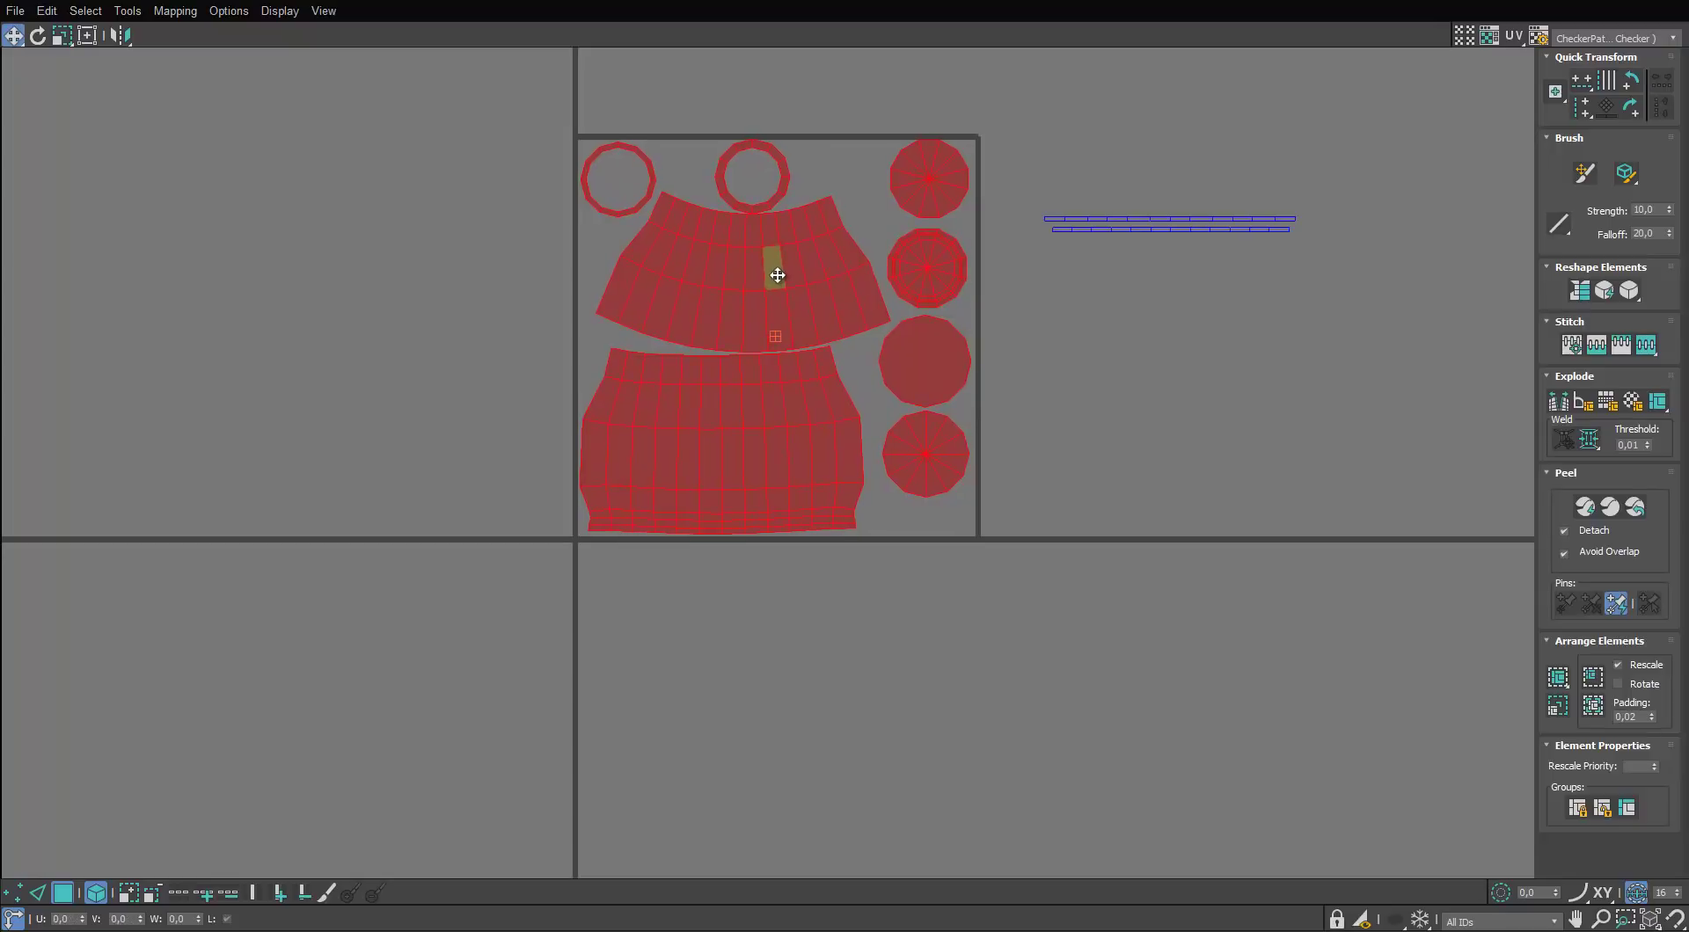
{"action": "left_click", "coordinate": [1150, 226]}
{"action": "scroll", "coordinate": [960, 186], "scroll_direction": "up", "scroll_amount": 2}
{"action": "left_click_drag", "start_coordinate": [1028, 73], "coordinate": [905, 772]}
{"action": "left_click_drag", "start_coordinate": [947, 675], "coordinate": [941, 694]}
Rotate both strips upright and place them along the tile's right edge, shifting the two lower discs left to clear them
{"action": "left_click_drag", "start_coordinate": [1298, 208], "coordinate": [1039, 550]}
{"action": "key", "text": "e"}
{"action": "key", "text": "w"}
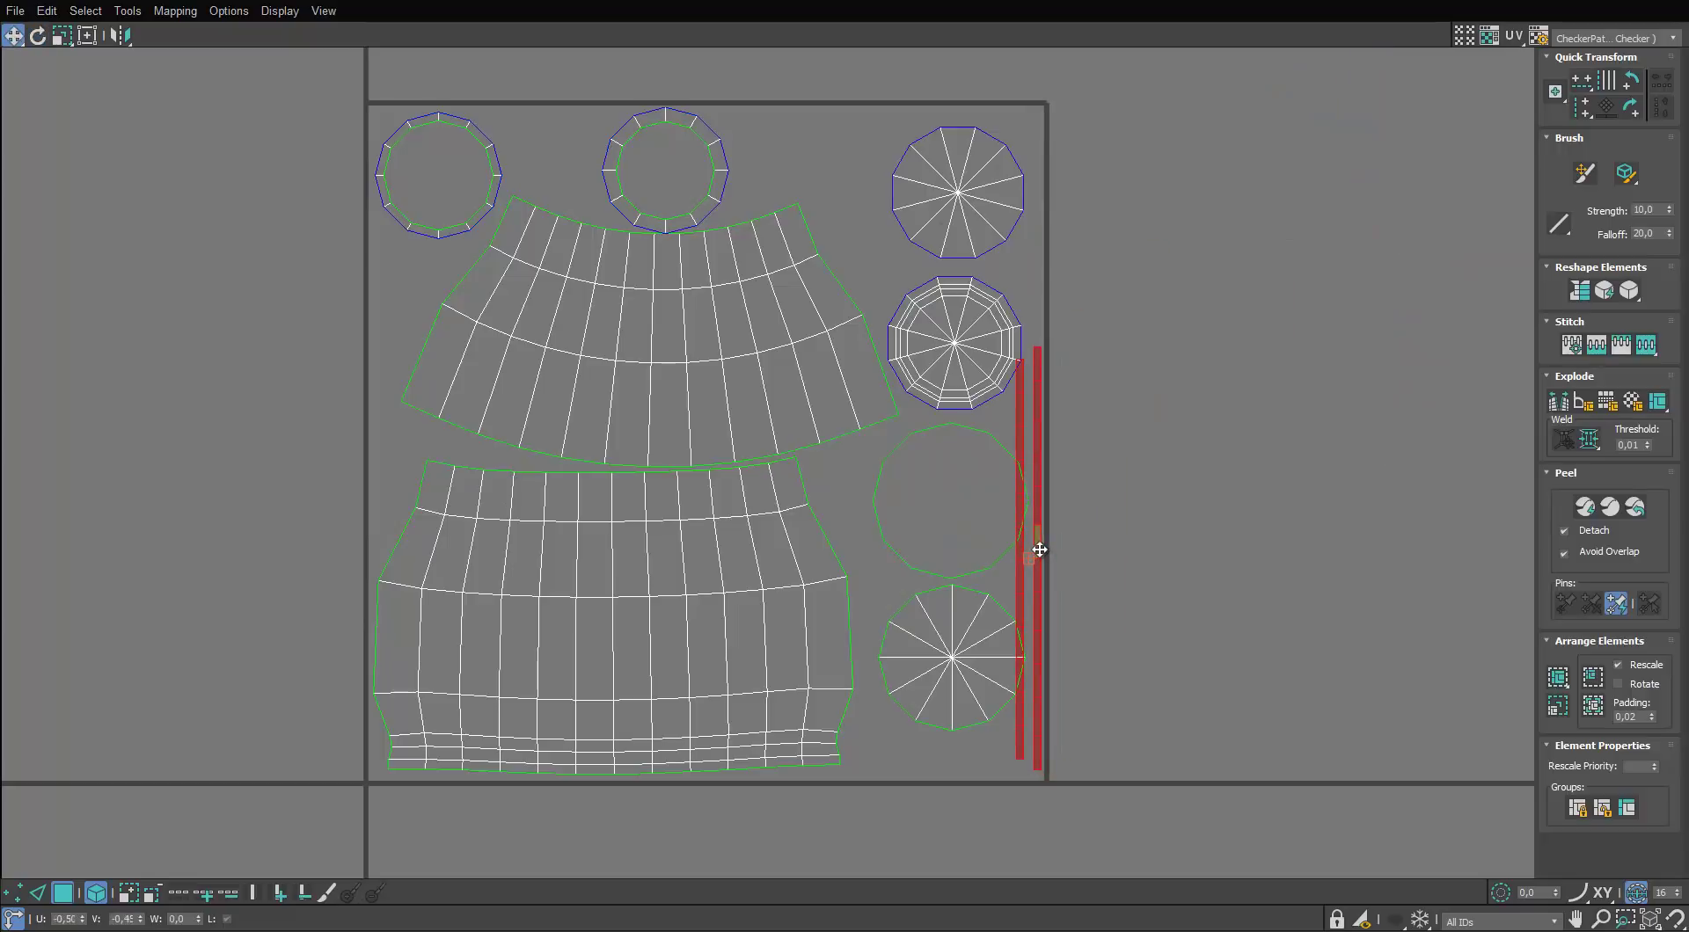
{"action": "left_click_drag", "start_coordinate": [962, 753], "coordinate": [897, 531]}
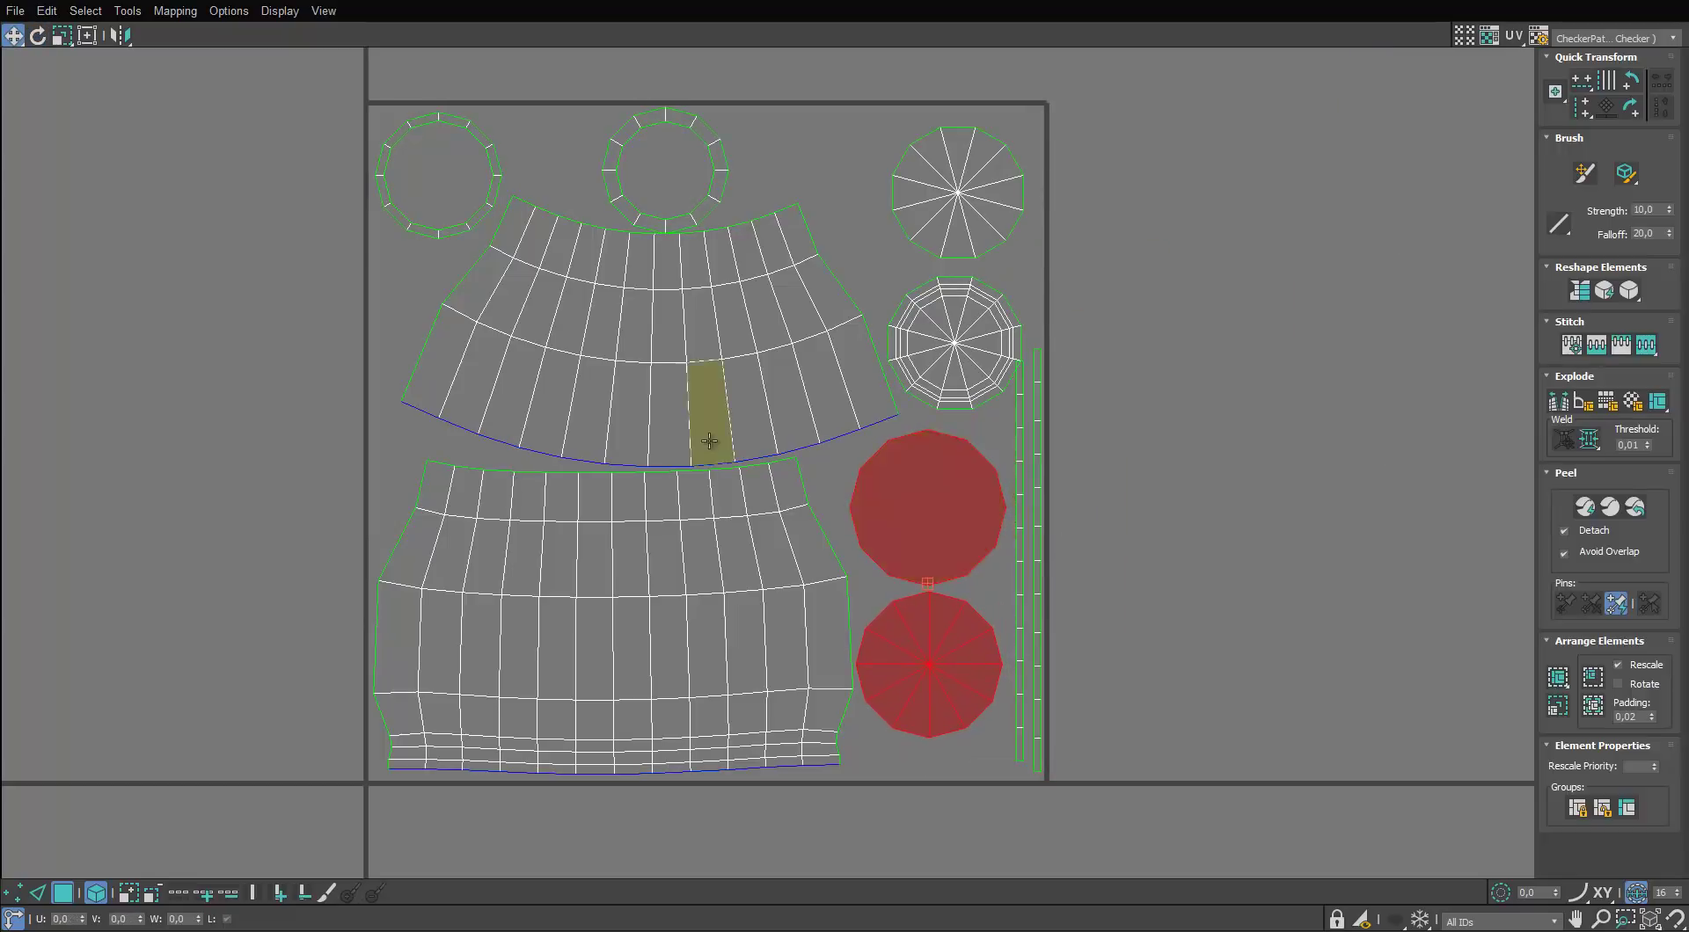
{"action": "left_click", "coordinate": [1021, 529]}
{"action": "left_click_drag", "start_coordinate": [1023, 527], "coordinate": [1022, 522]}
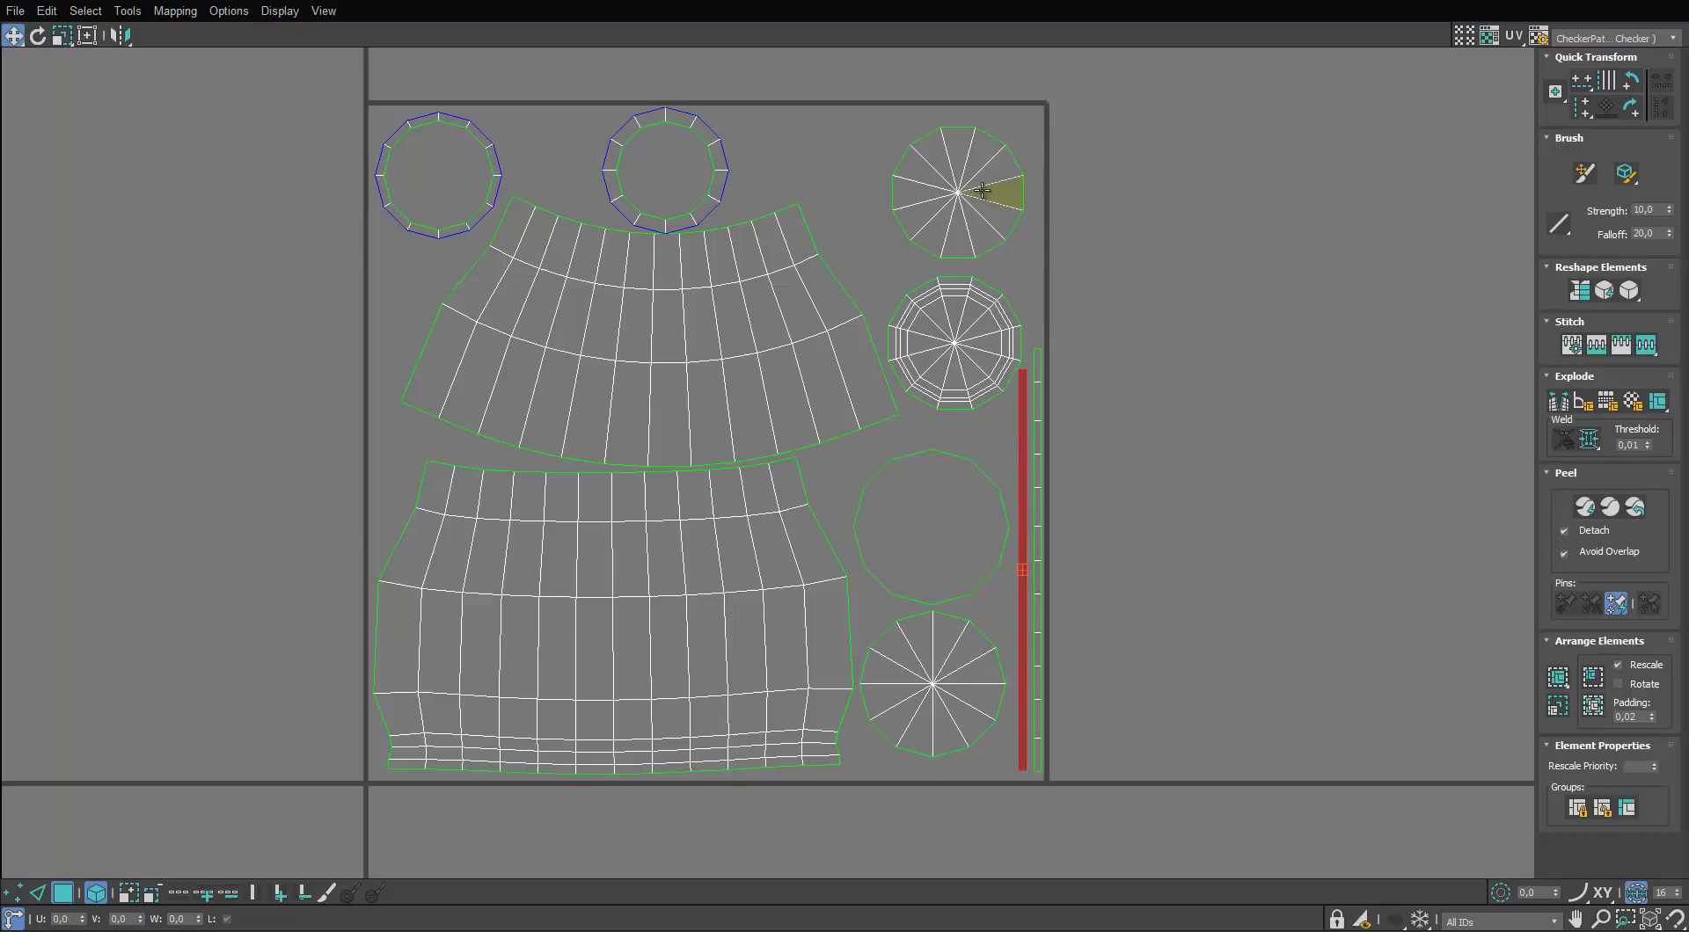
Nudge the two lid discs toward the tile's upper-right corner and adjust the ring above the inner body island
{"action": "left_click_drag", "start_coordinate": [991, 192], "coordinate": [1003, 176]}
{"action": "left_click_drag", "start_coordinate": [976, 324], "coordinate": [976, 305]}
{"action": "left_click", "coordinate": [1082, 293]}
{"action": "scroll", "coordinate": [1082, 293], "scroll_direction": "down", "scroll_amount": 2}
{"action": "scroll", "coordinate": [827, 240], "scroll_direction": "up", "scroll_amount": 5}
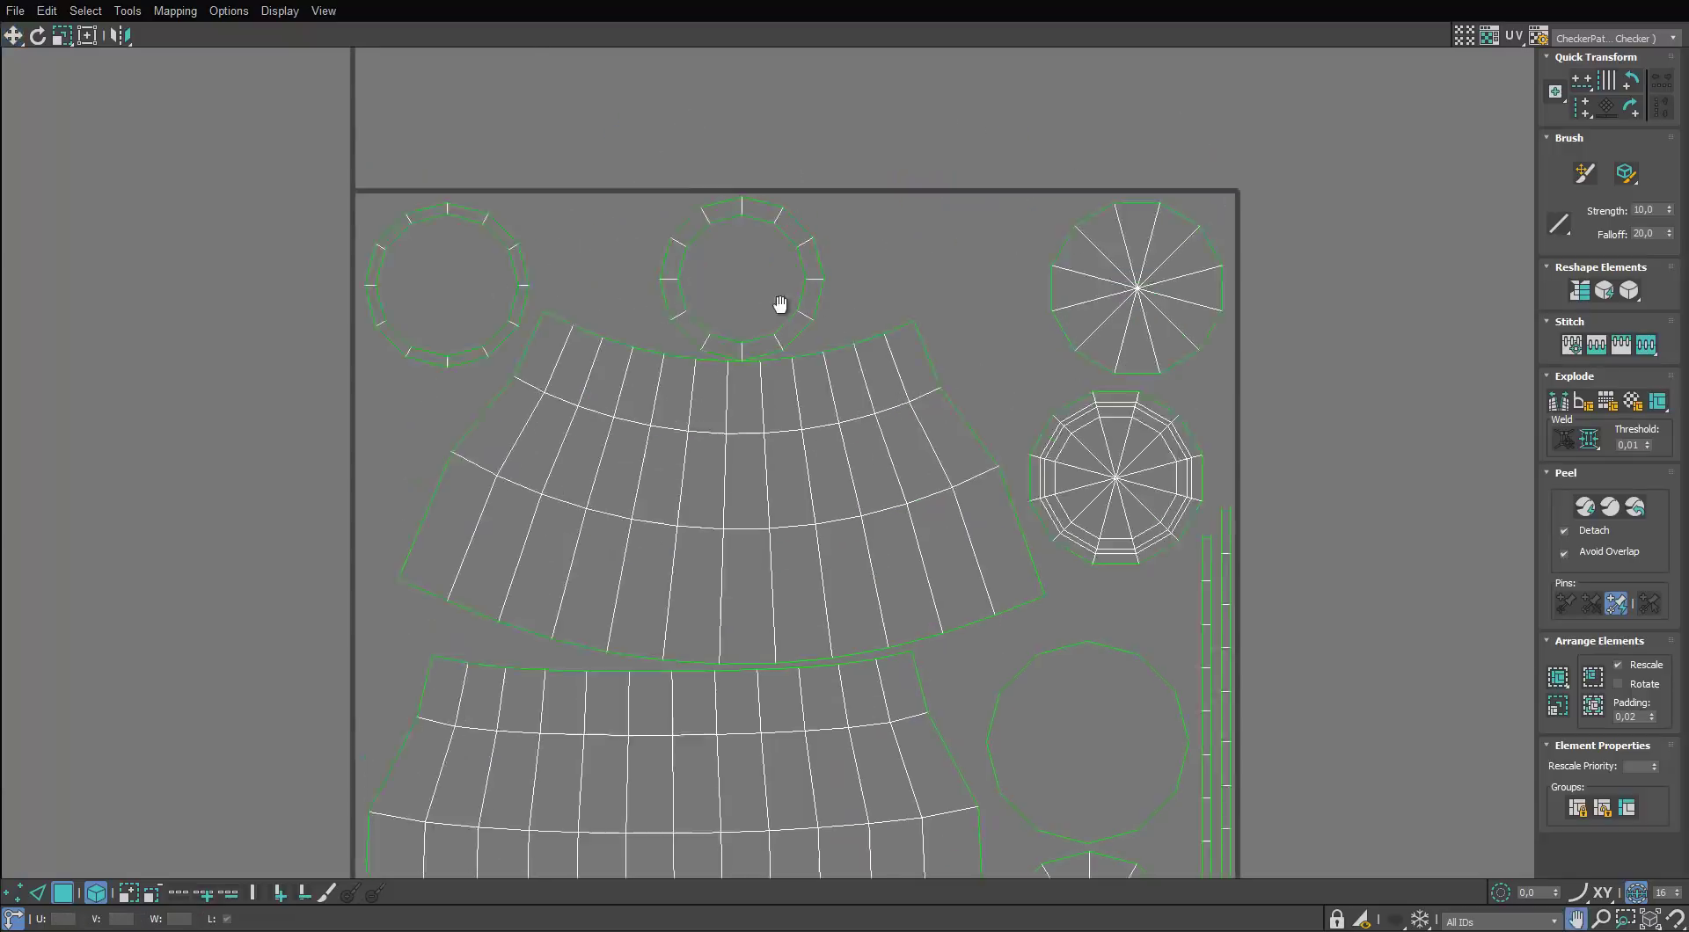
{"action": "left_click", "coordinate": [832, 315]}
{"action": "scroll", "coordinate": [885, 351], "scroll_direction": "down", "scroll_amount": 5}
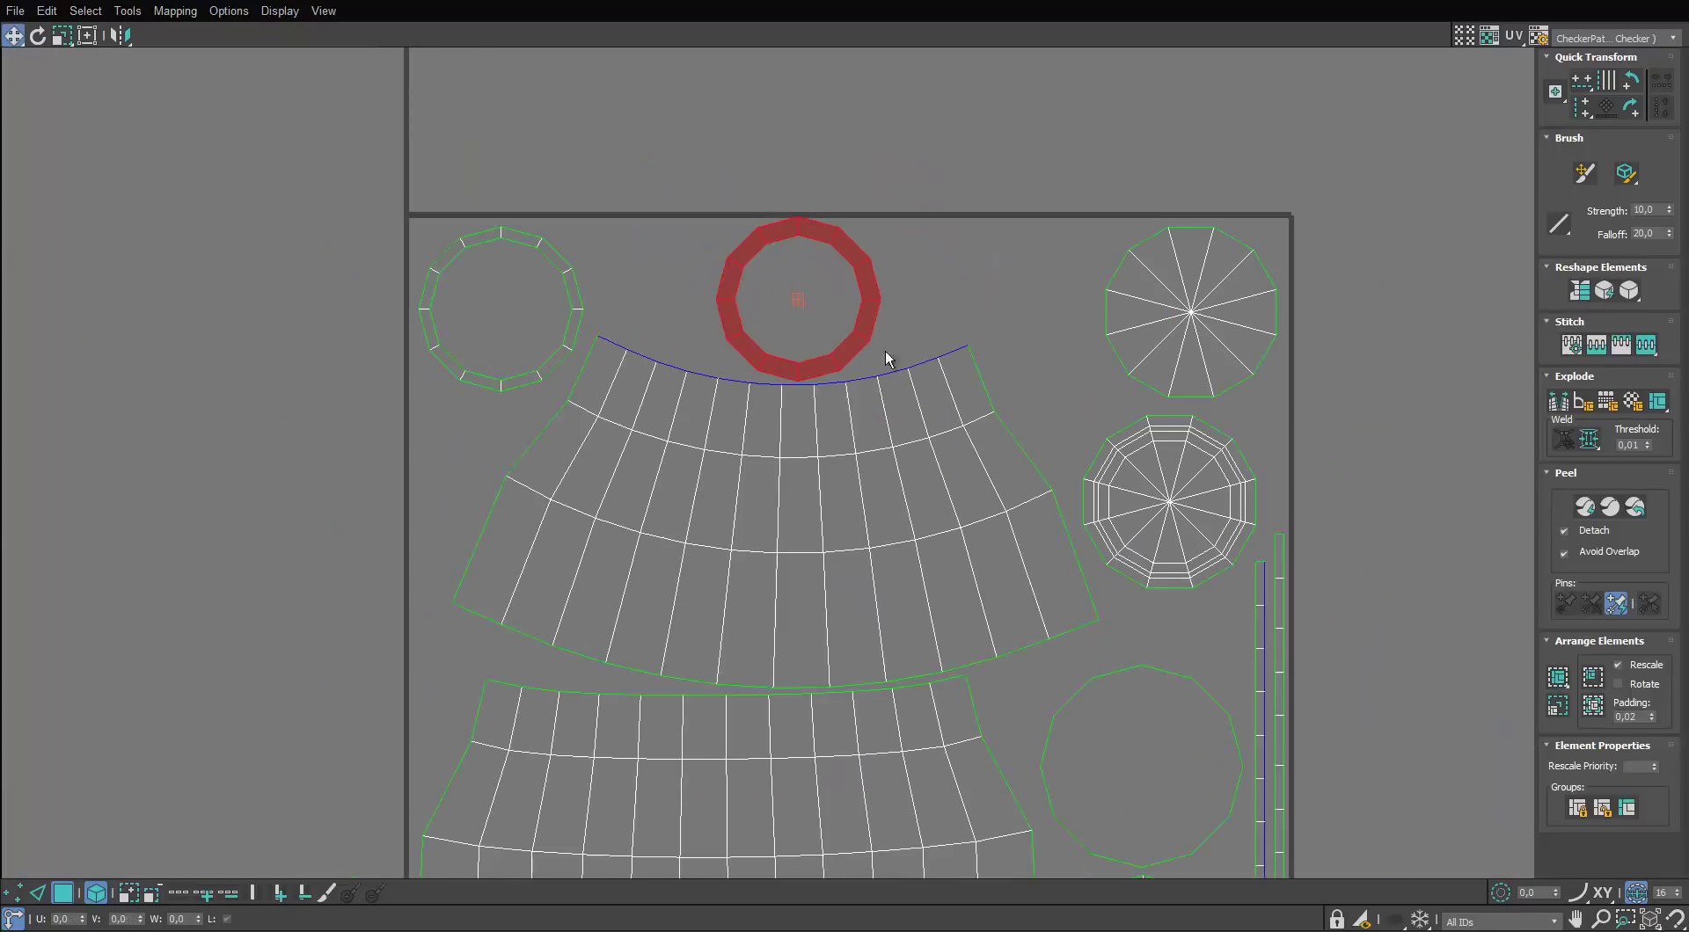
{"action": "scroll", "coordinate": [767, 479], "scroll_direction": "up", "scroll_amount": 2}
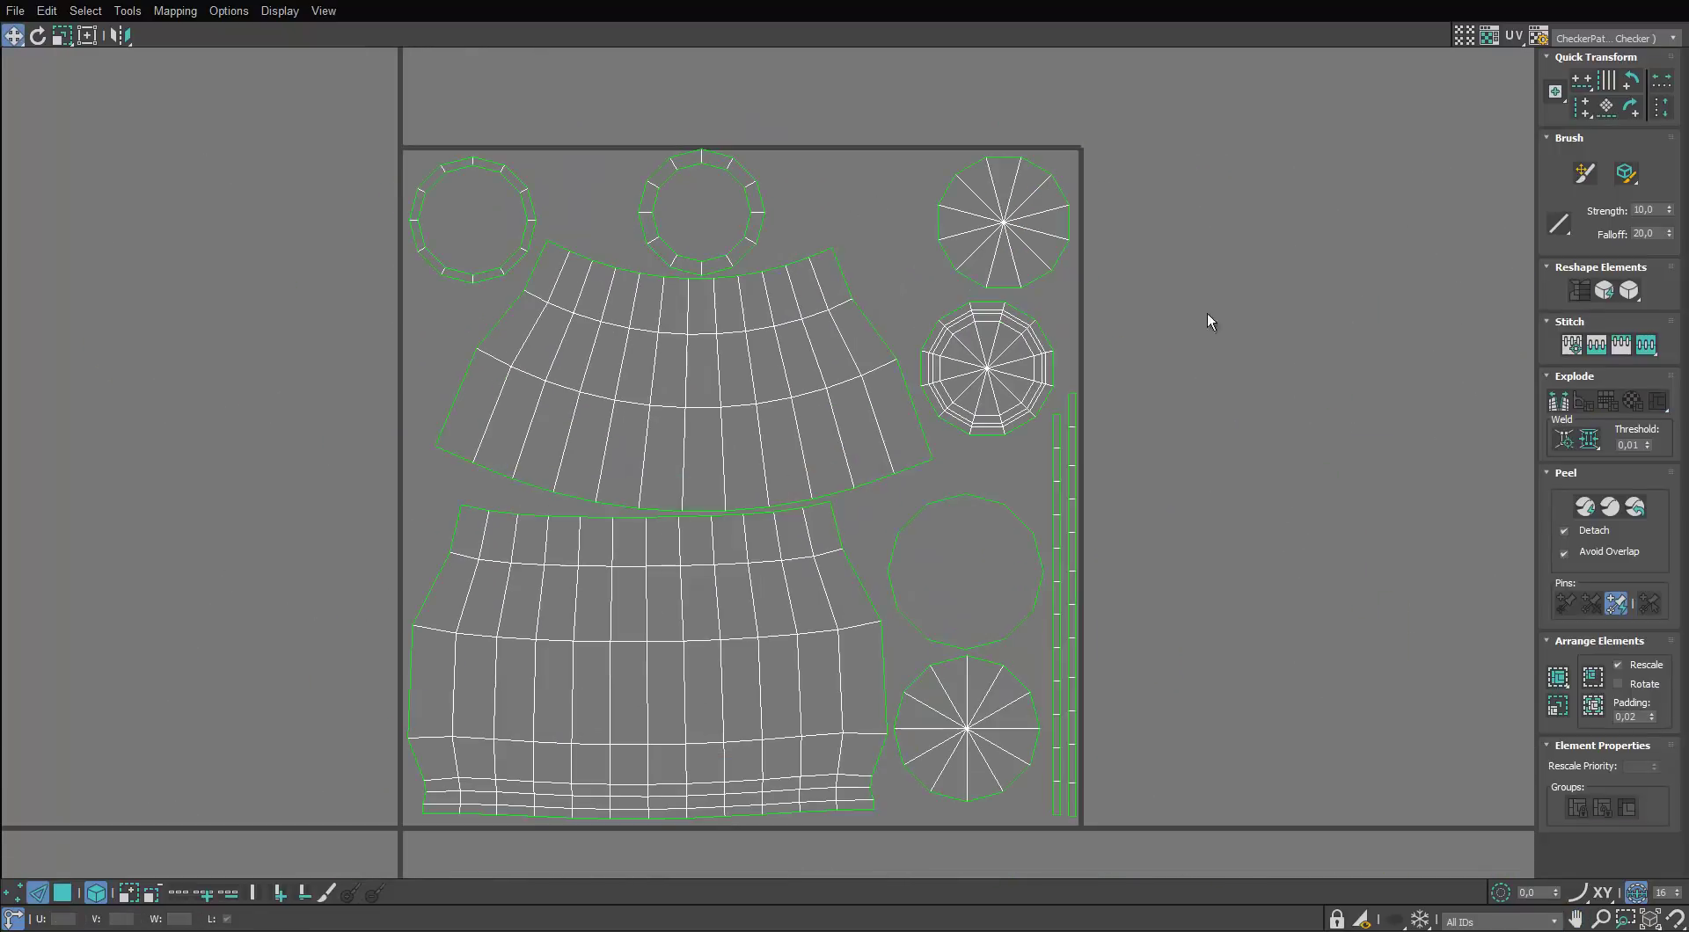
Minimise the UV editor, deselect the jar, and inspect its checker texture from another side
{"action": "scroll", "coordinate": [1106, 315], "scroll_direction": "down", "scroll_amount": 4}
{"action": "middle_click_drag", "start_coordinate": [1106, 314], "coordinate": [1008, 383]}
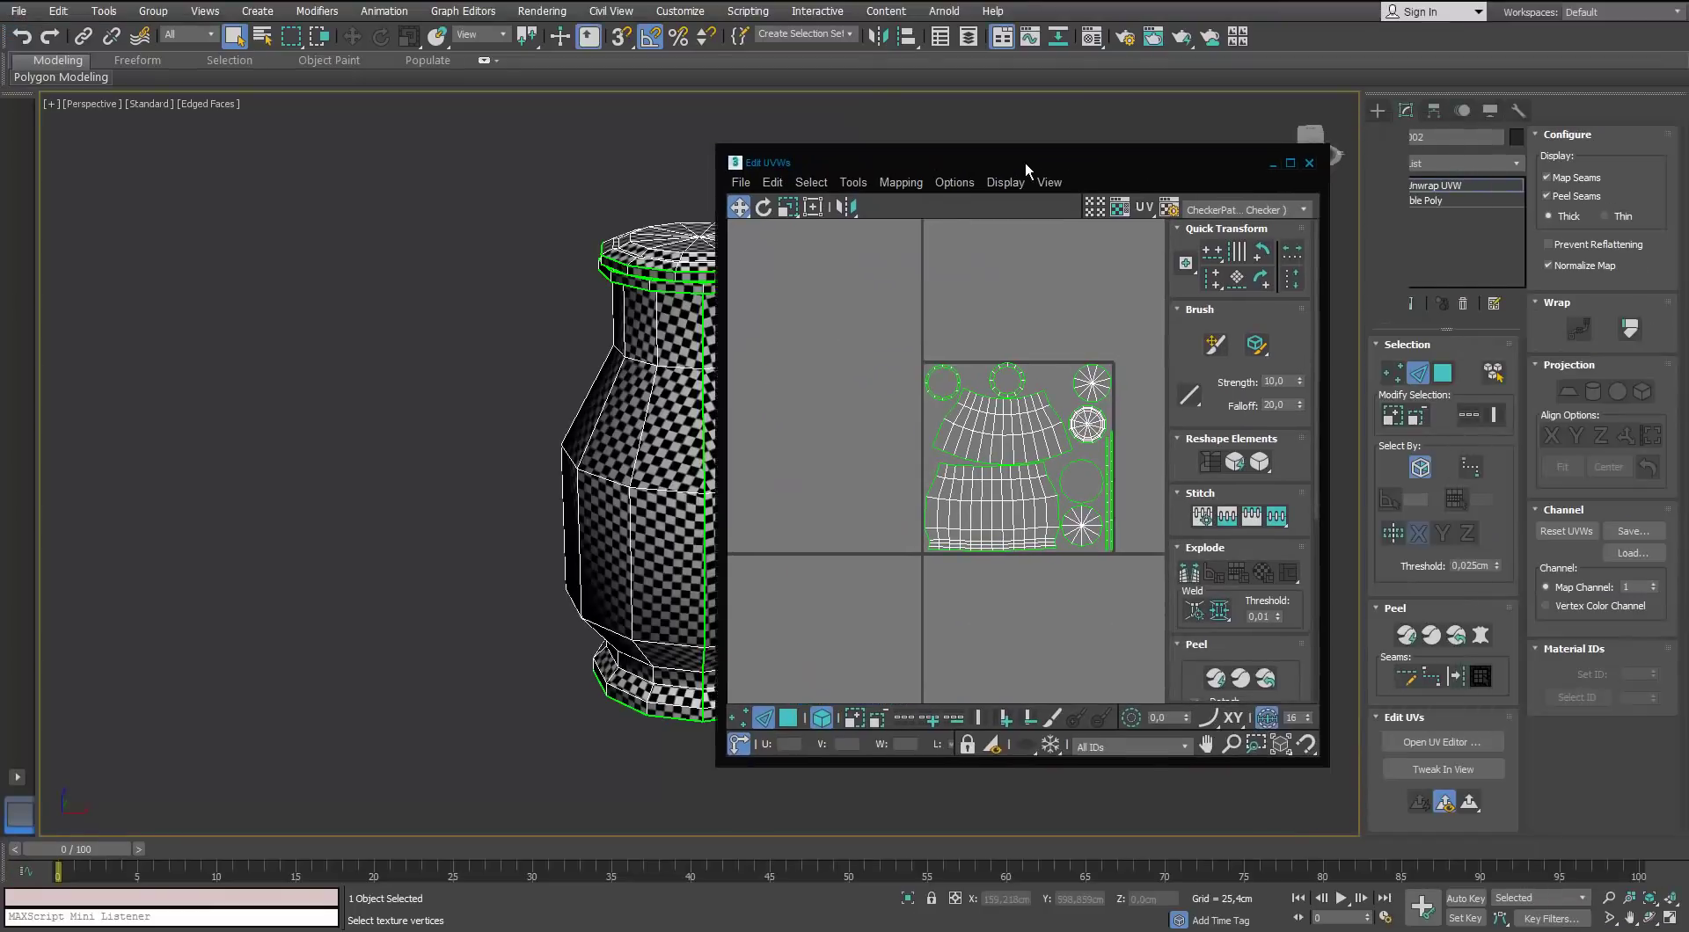
{"action": "left_click", "coordinate": [1282, 168]}
{"action": "left_click", "coordinate": [897, 279]}
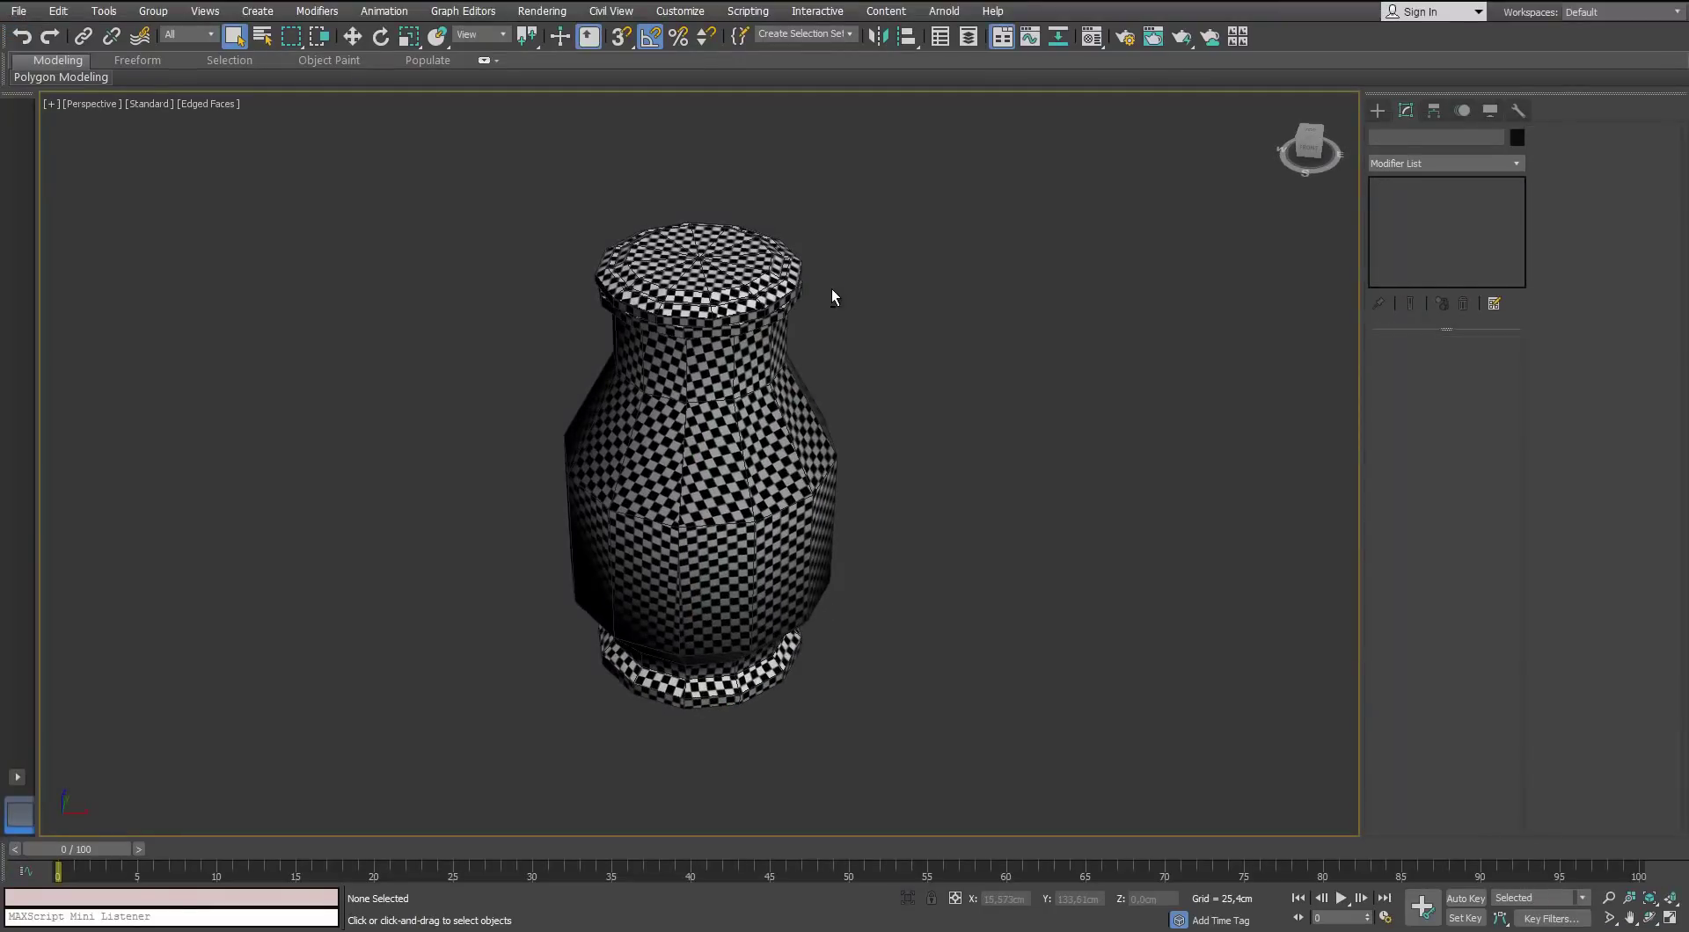
{"action": "middle_click_drag", "start_coordinate": [779, 377], "coordinate": [520, 405]}
{"action": "scroll", "coordinate": [519, 404], "scroll_direction": "up", "scroll_amount": 3}
{"action": "scroll", "coordinate": [520, 403], "scroll_direction": "down", "scroll_amount": 3}
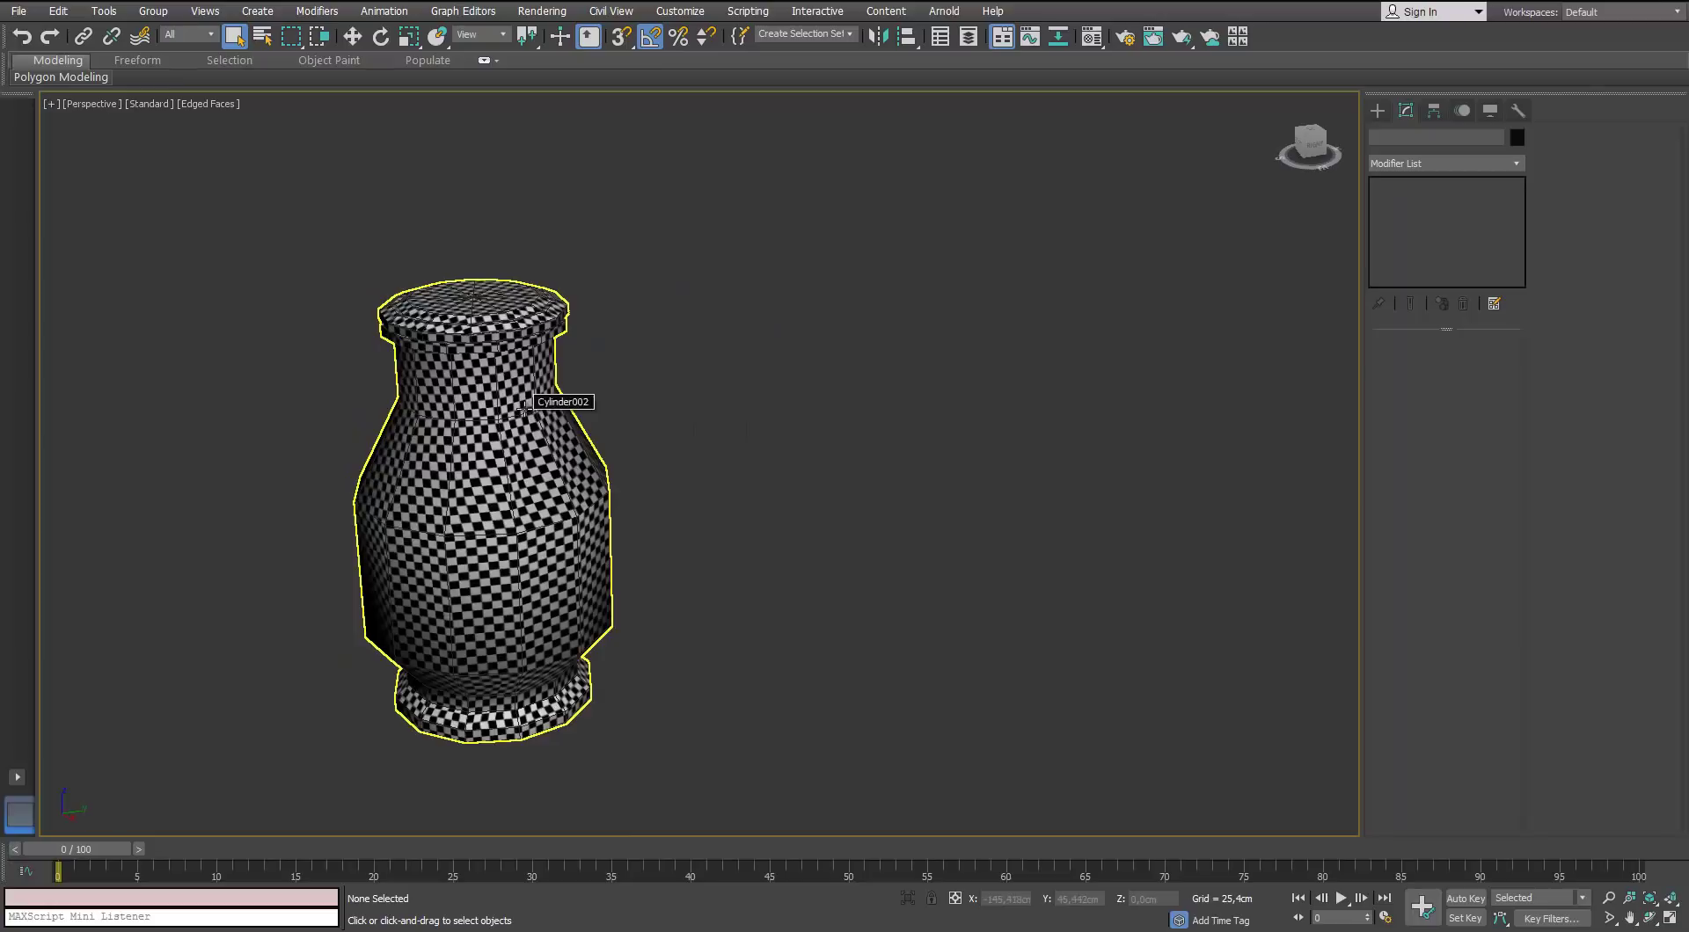
Open the Scene Explorer and the Rename Objects tool and arrange both windows beside the jar
{"action": "left_click", "coordinate": [939, 40]}
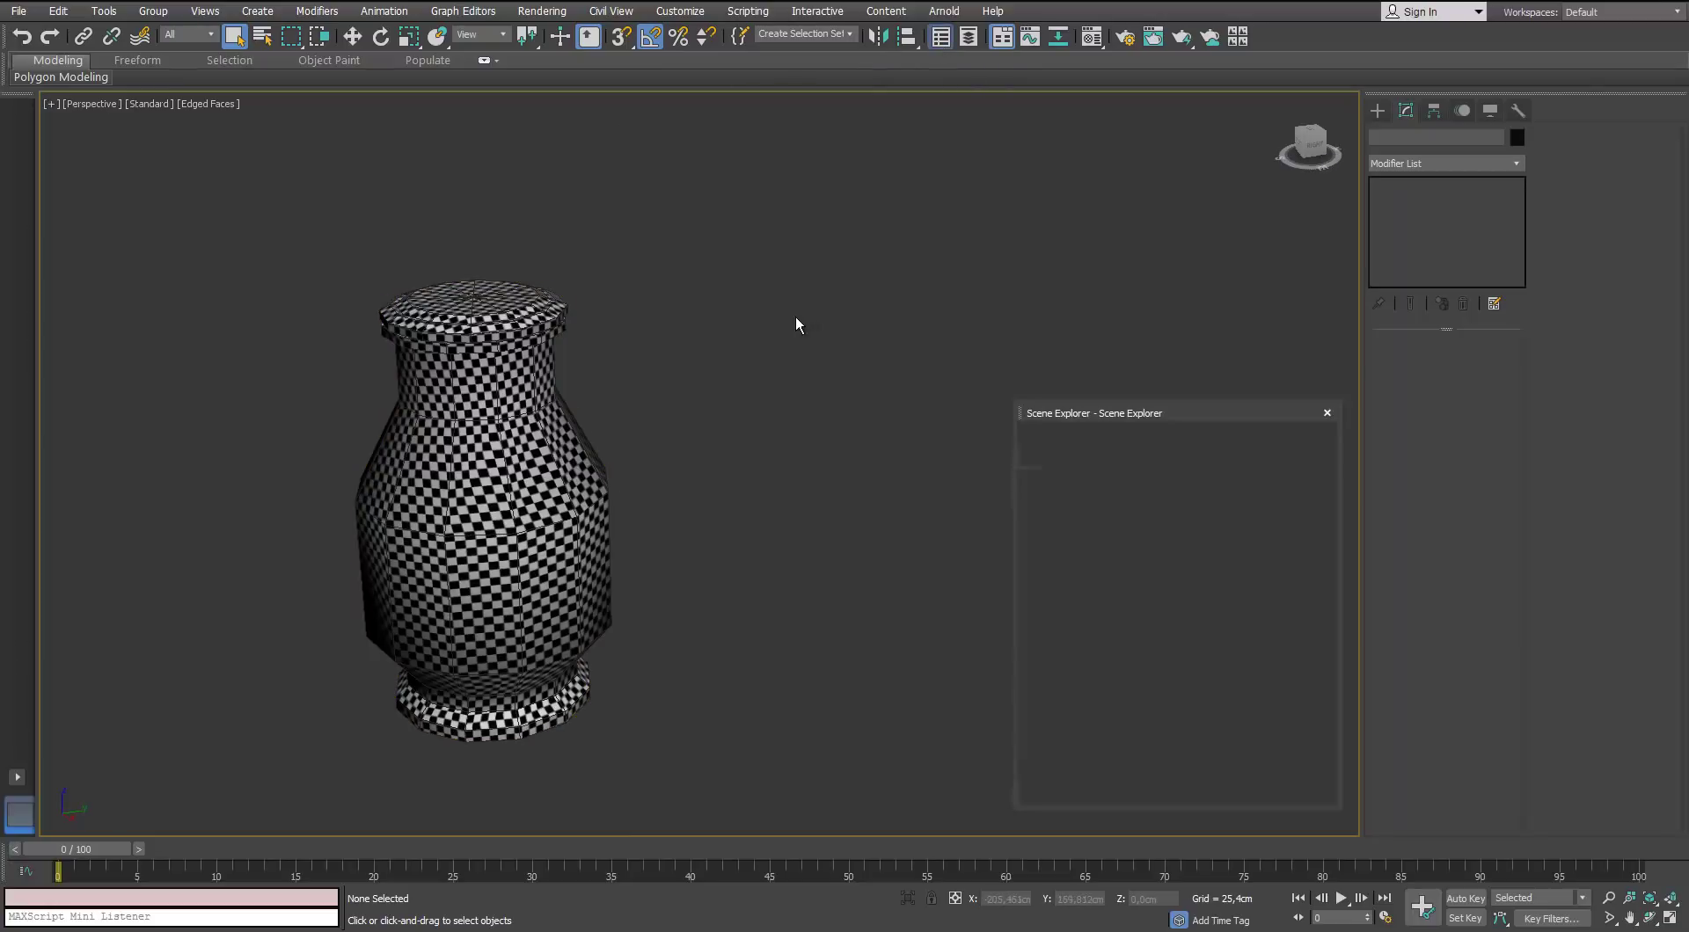
{"action": "left_click", "coordinate": [104, 10]}
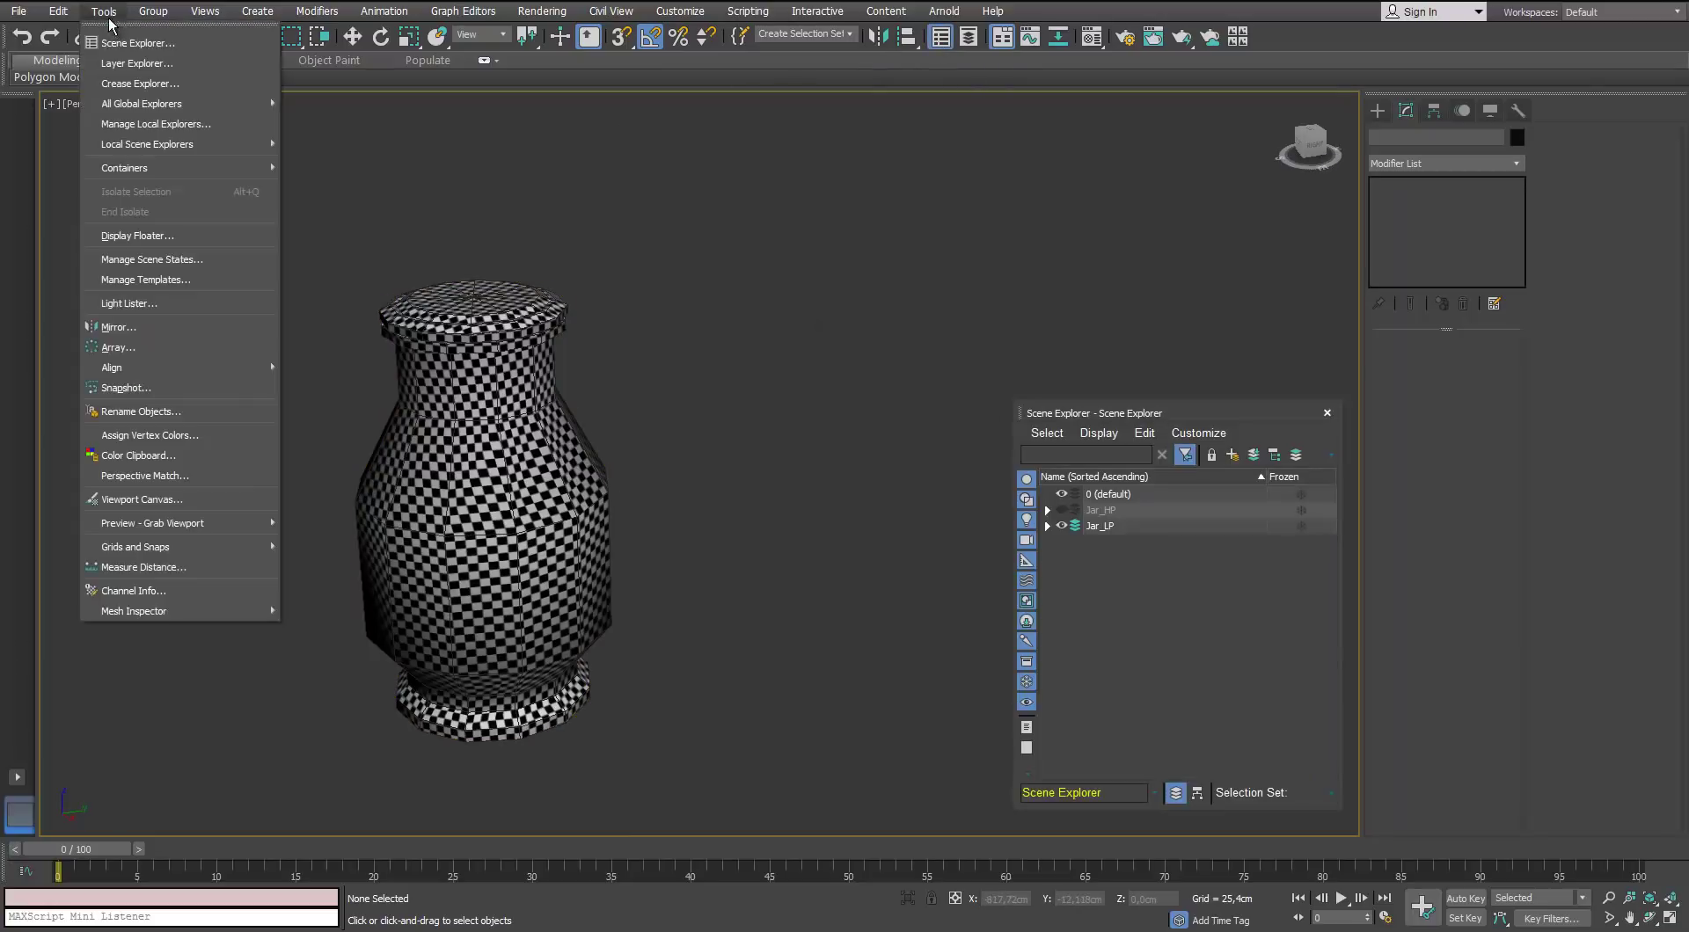
{"action": "left_click", "coordinate": [132, 410]}
{"action": "left_click_drag", "start_coordinate": [846, 321], "coordinate": [1247, 120]}
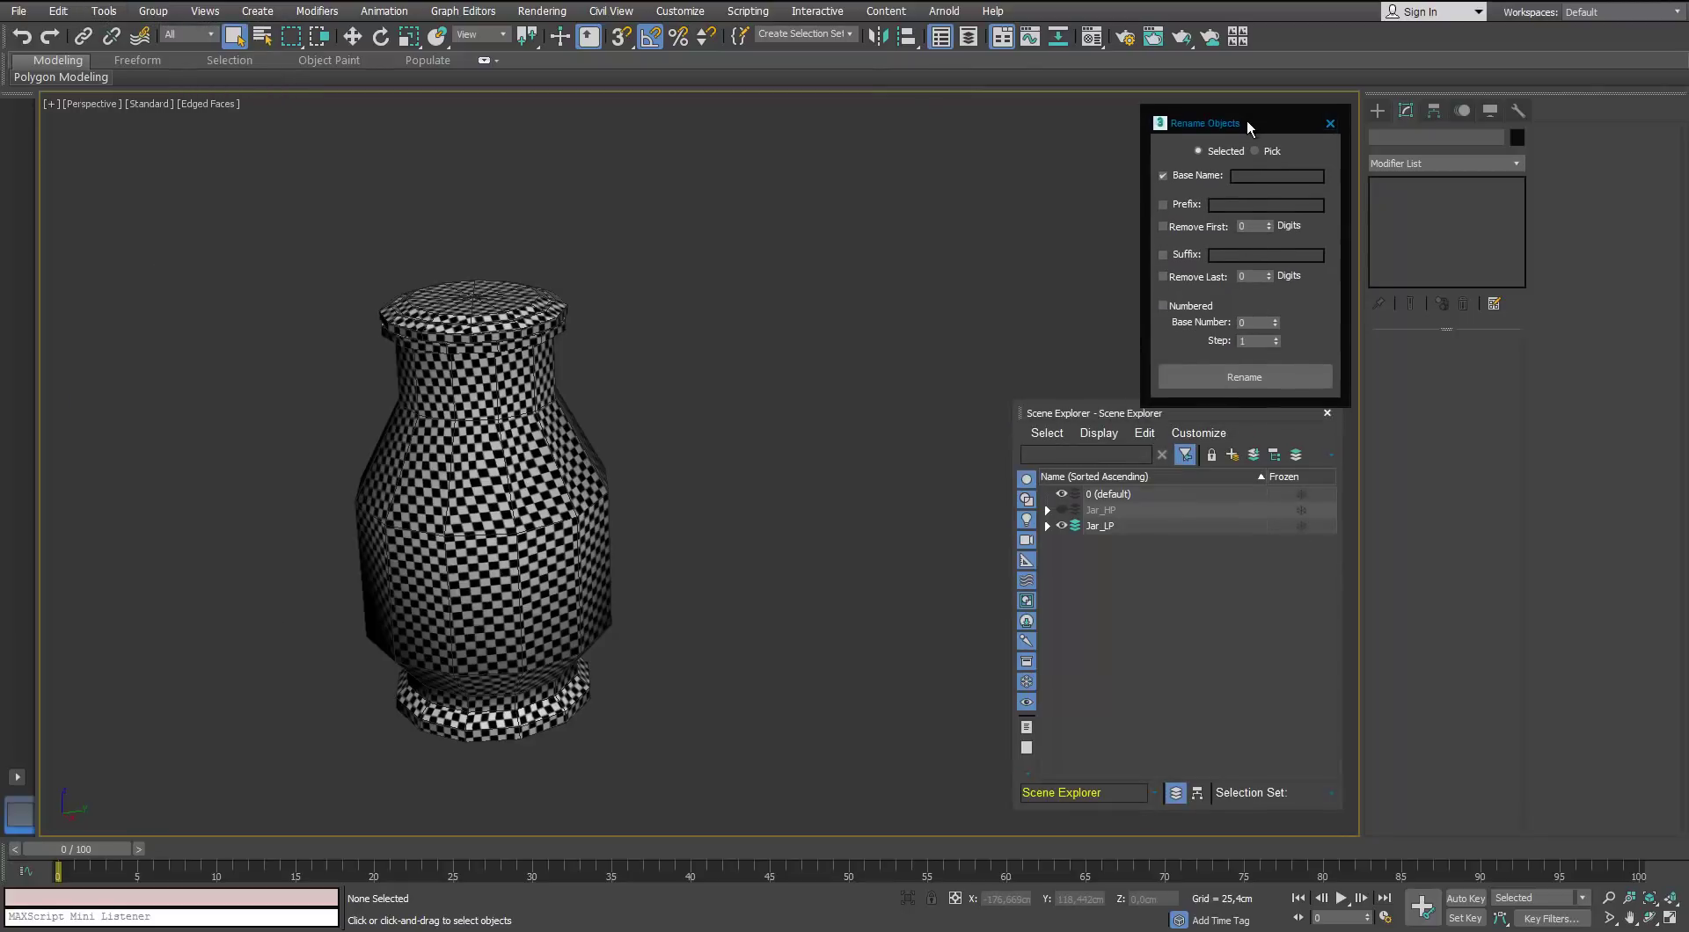
{"action": "left_click_drag", "start_coordinate": [1135, 417], "coordinate": [1143, 434]}
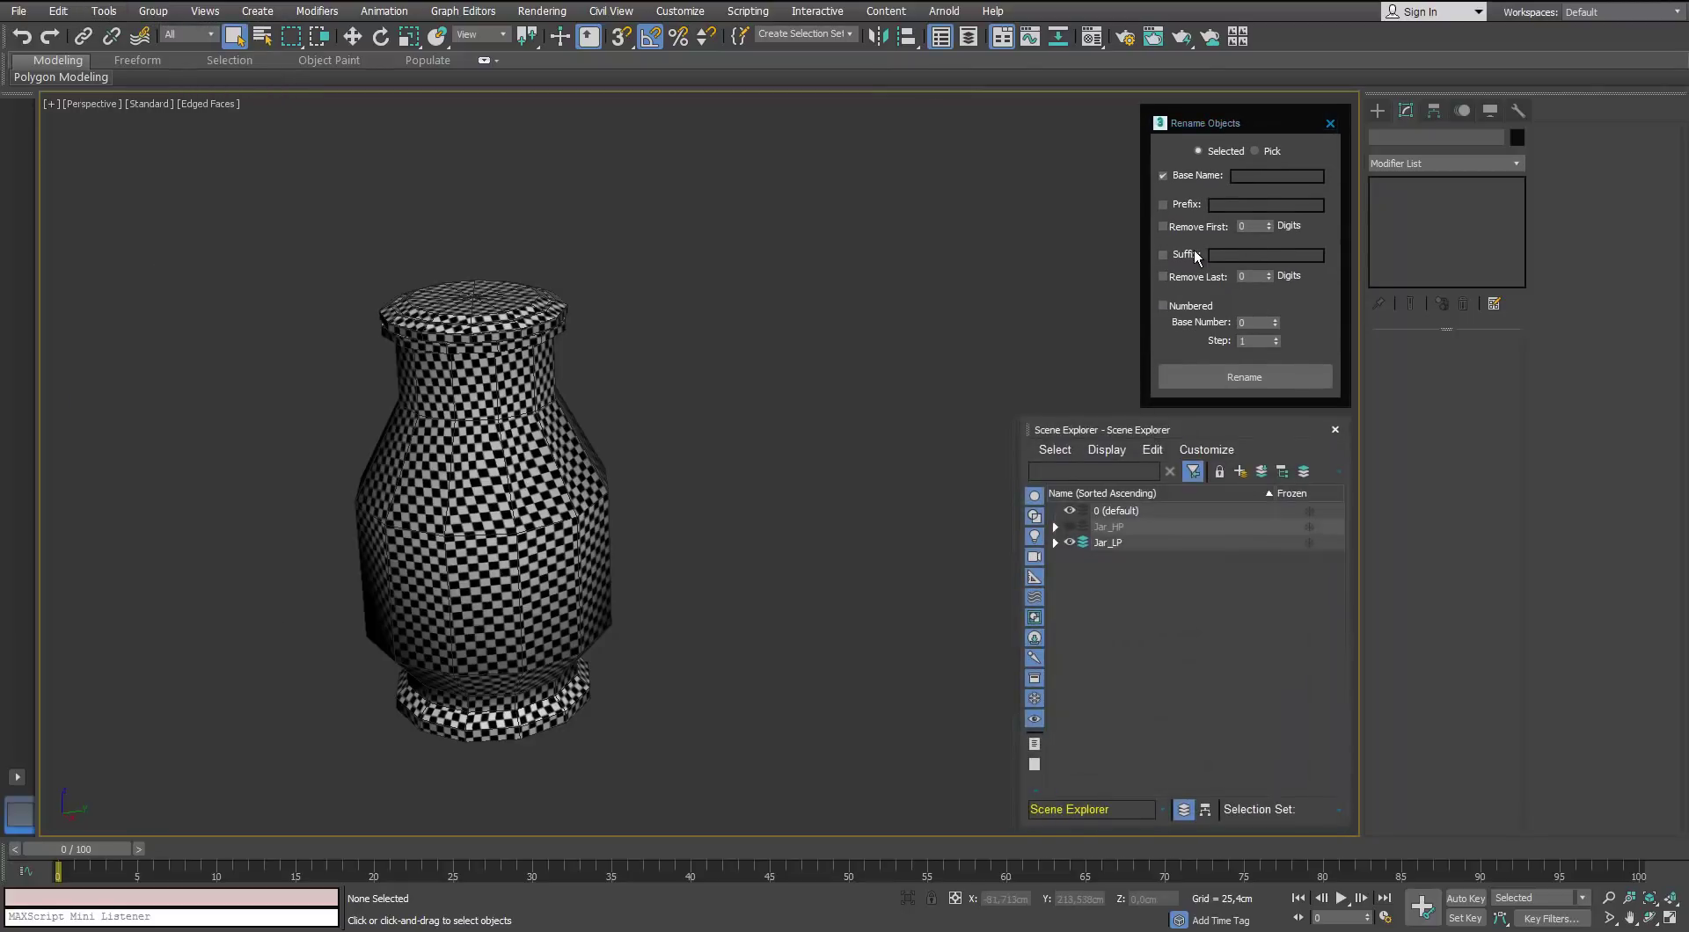
Show the Jar_HP layer and rename the high-poly jar body using base name Jar and suffix _HP
{"action": "left_click", "coordinate": [485, 573]}
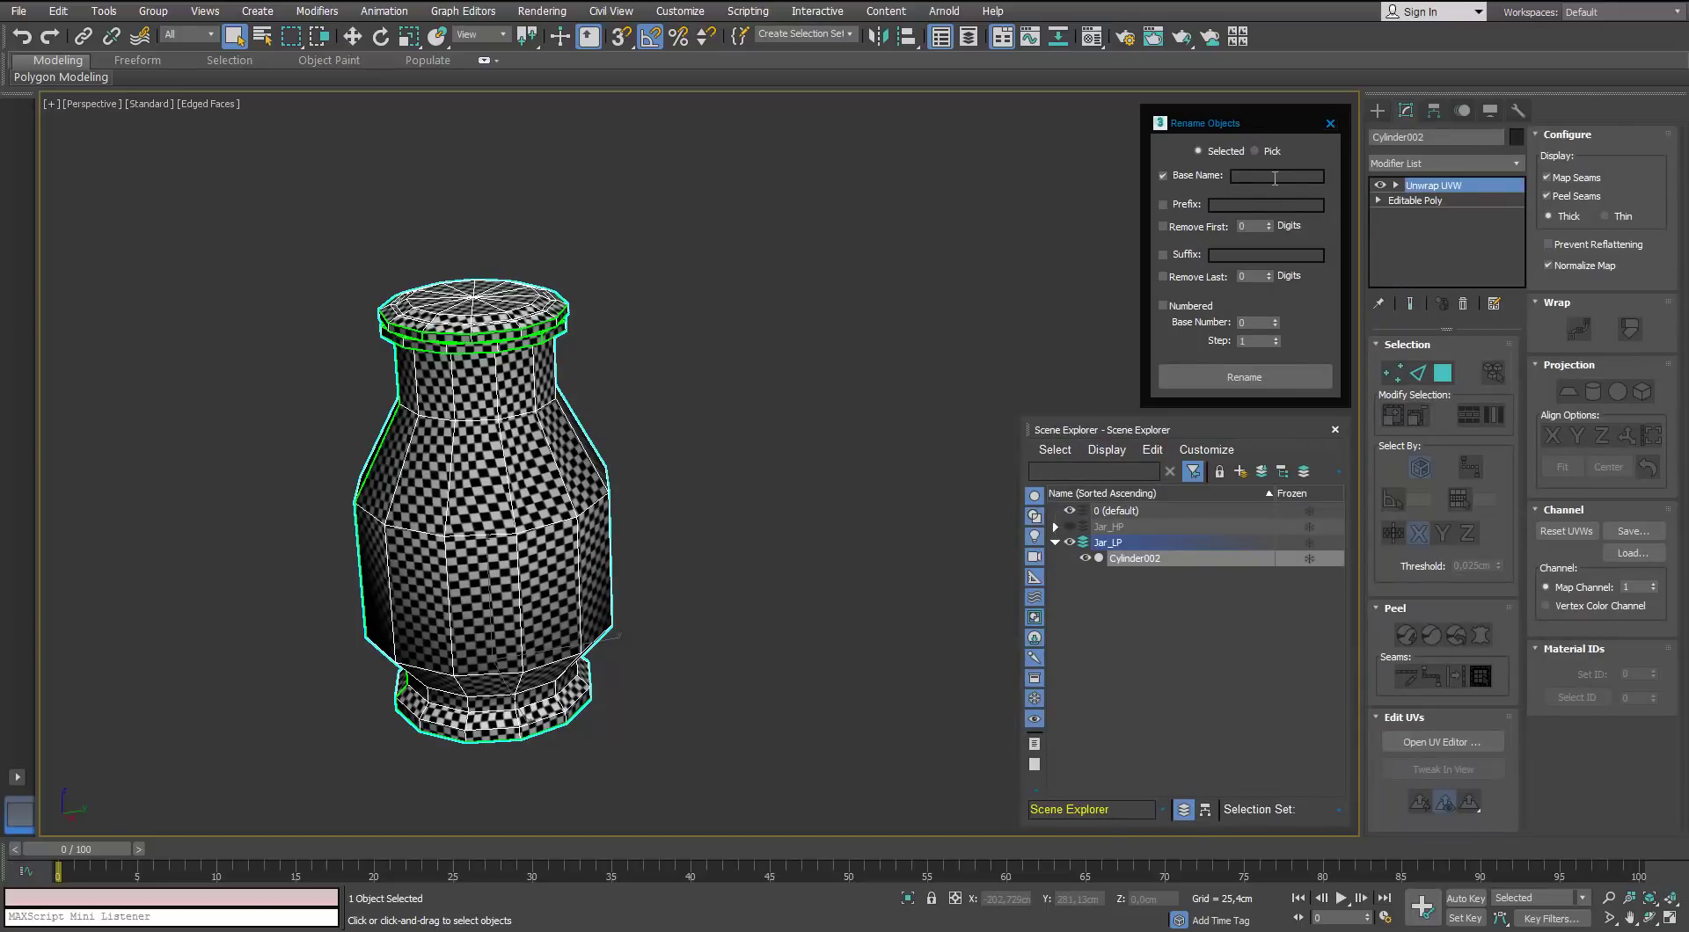
{"action": "left_click", "coordinate": [1069, 527]}
{"action": "double_click", "coordinate": [1105, 528]}
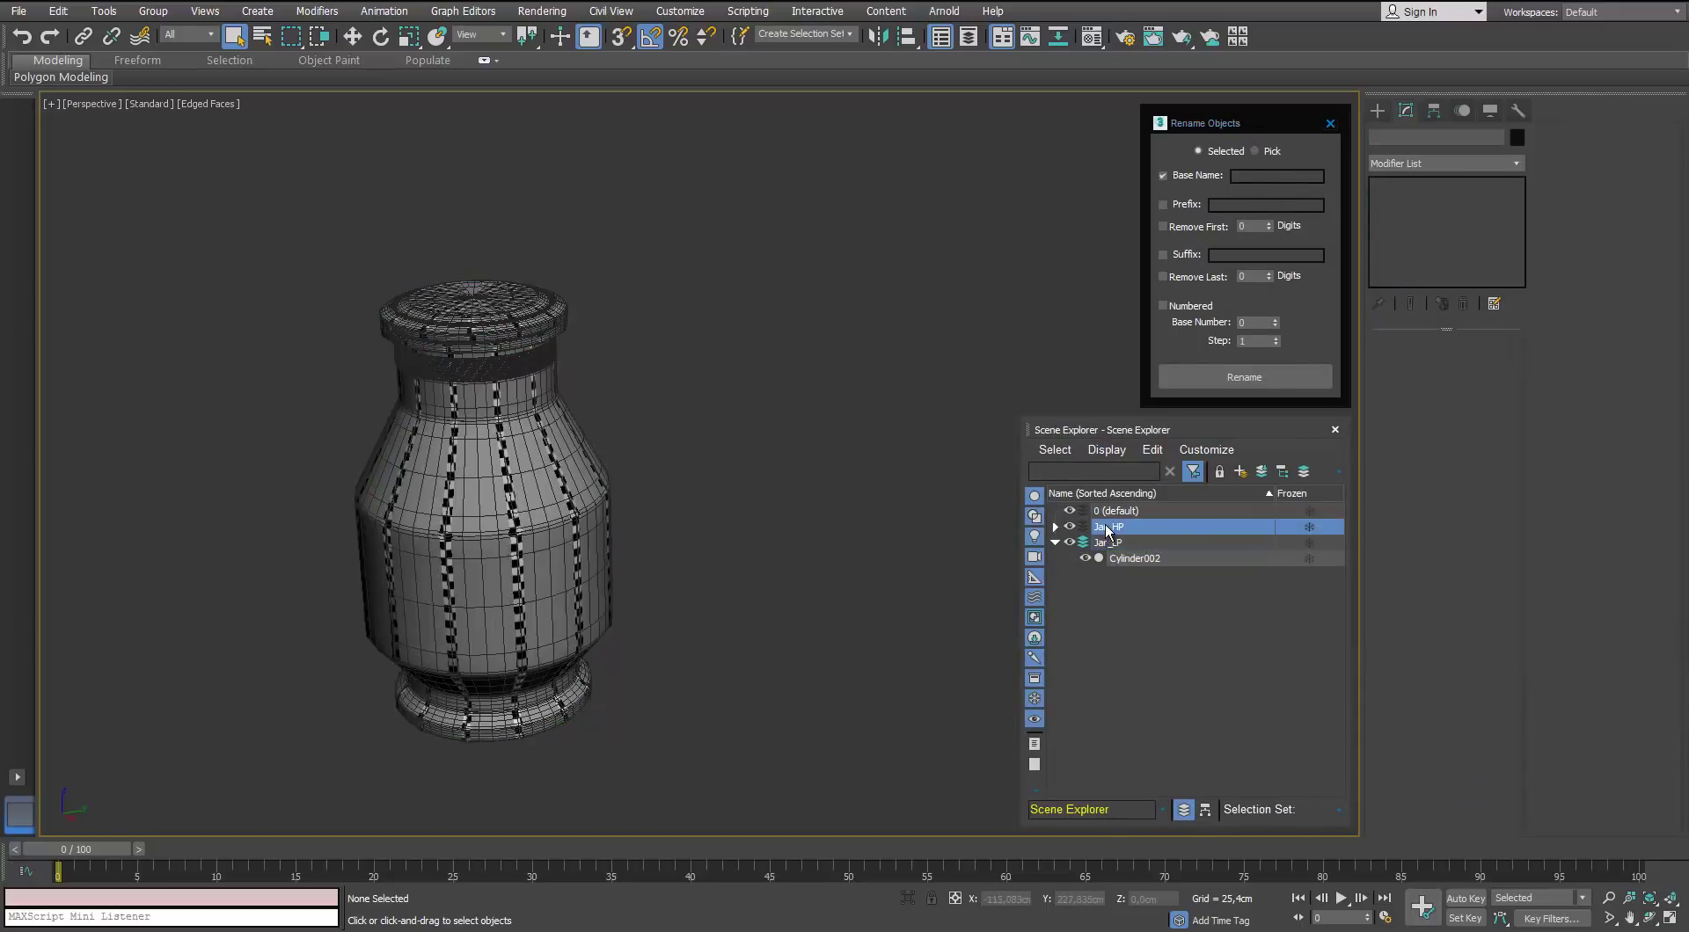
{"action": "left_click", "coordinate": [868, 528]}
{"action": "left_click", "coordinate": [601, 510]}
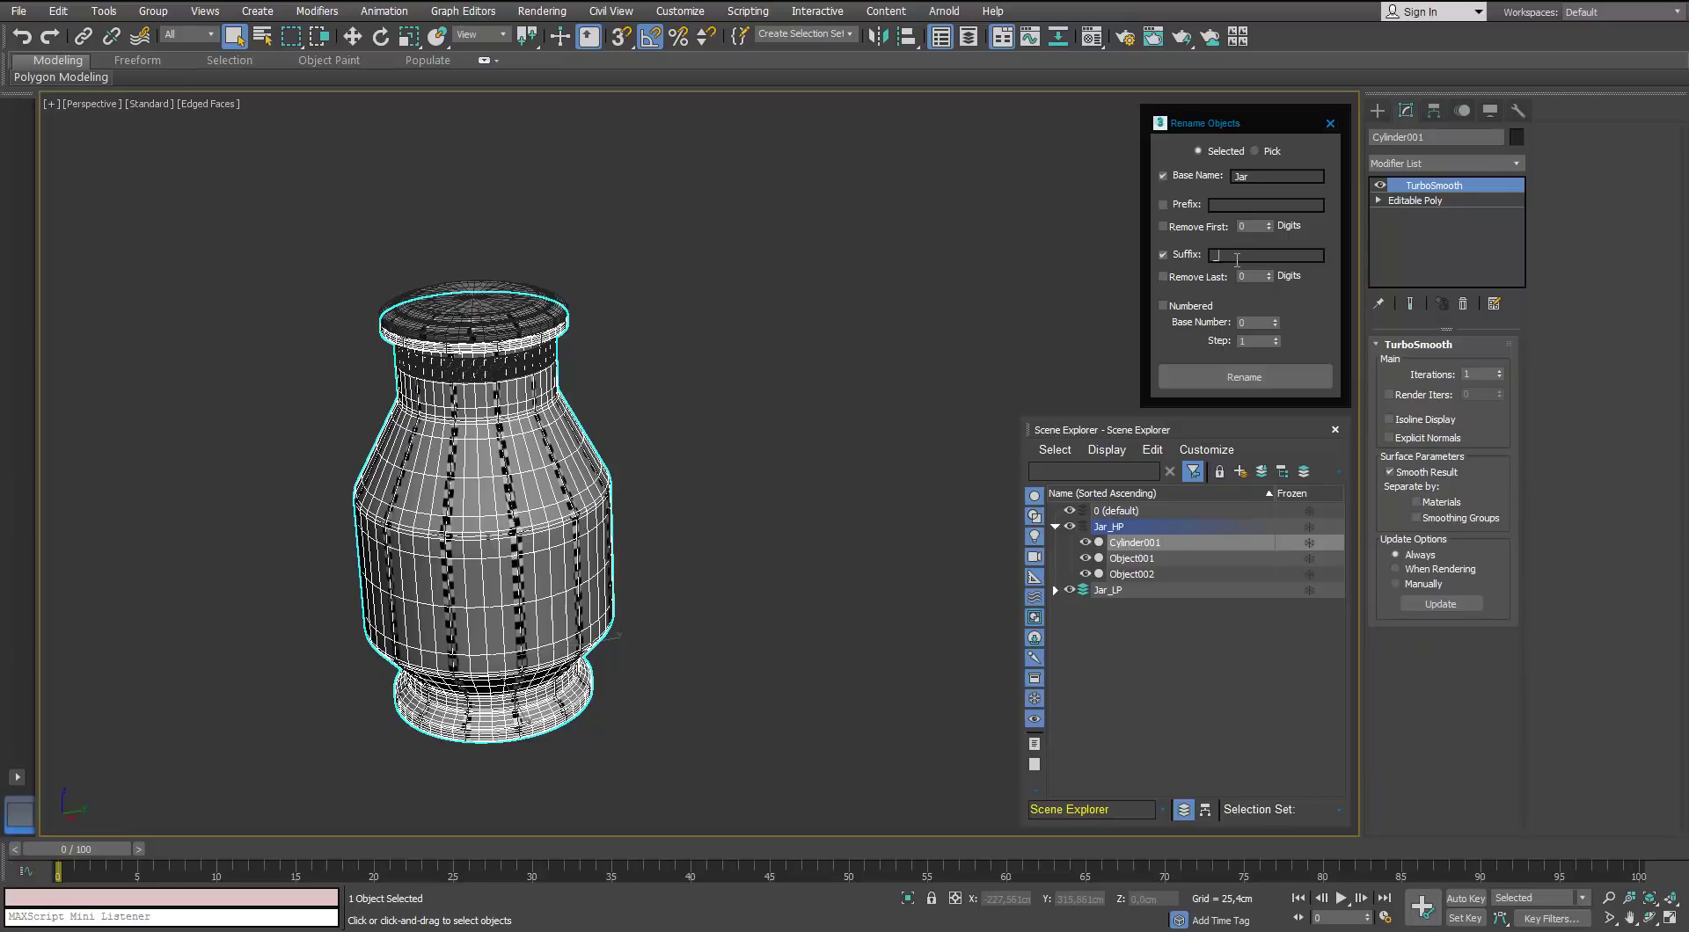
{"action": "left_click", "coordinate": [1244, 377]}
Hide the Jar_HP layer and convert the unwrapped low-poly jar to an Editable Poly
{"action": "left_click", "coordinate": [1069, 527]}
{"action": "left_click", "coordinate": [567, 519]}
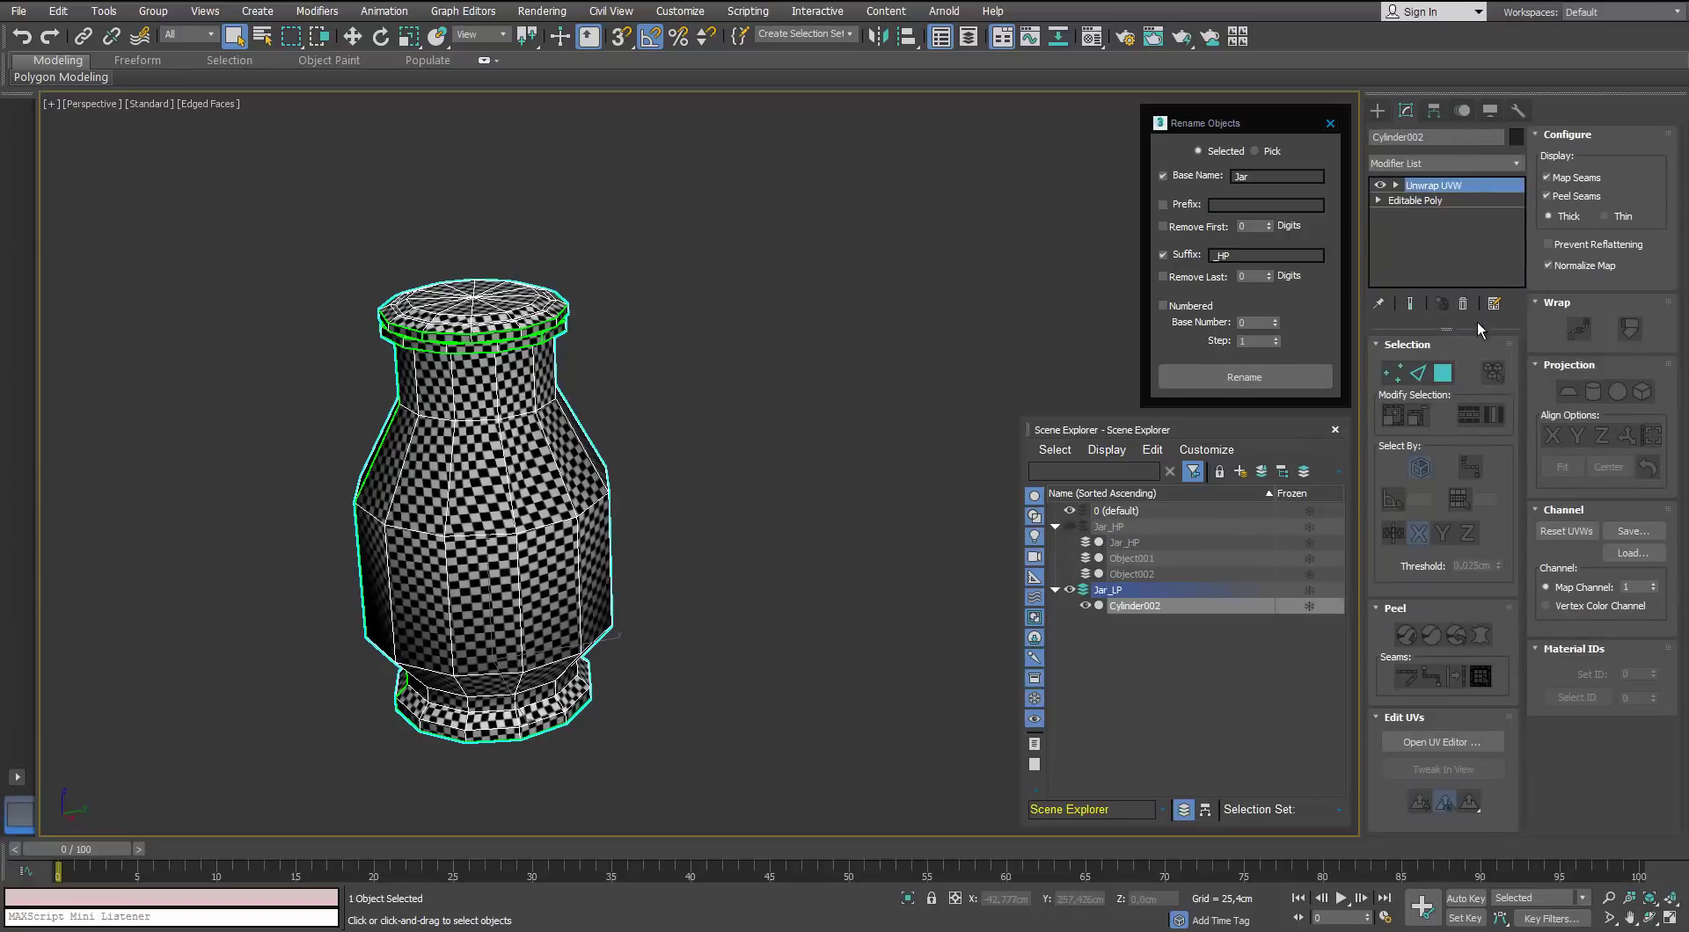
{"action": "right_click", "coordinate": [461, 421]}
{"action": "mouse_move", "coordinate": [528, 600]}
{"action": "left_click", "coordinate": [387, 607]}
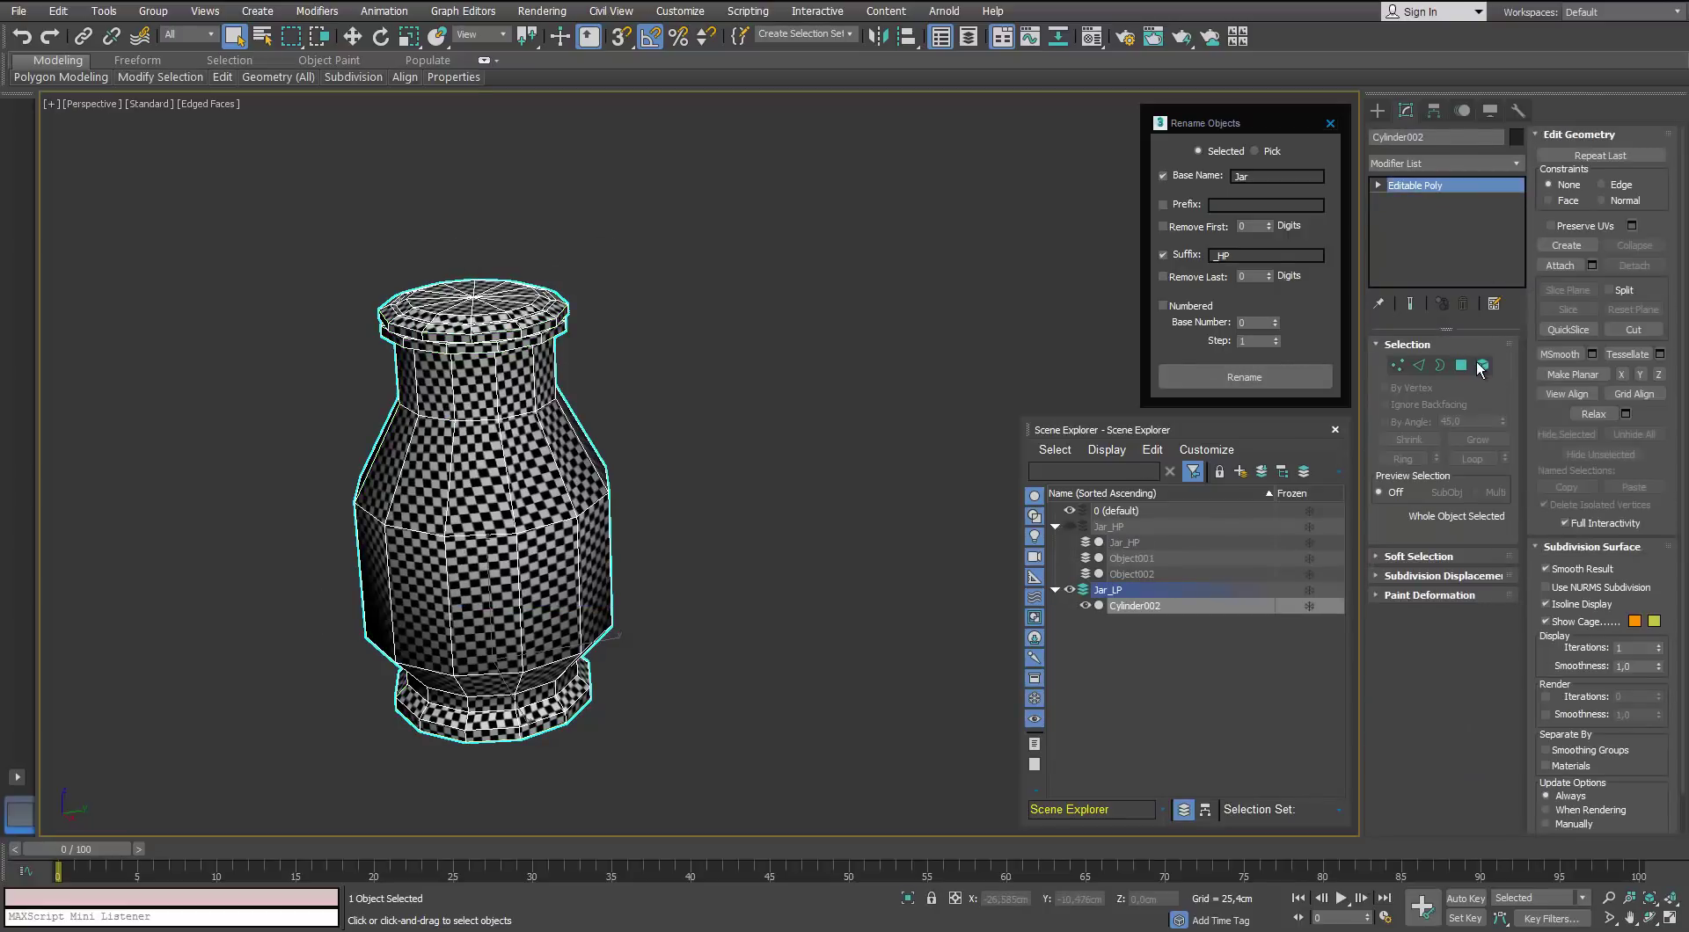
Detach the low-poly jar's body element from its cap as a separate object
{"action": "key", "text": "5"}
{"action": "left_click", "coordinate": [426, 418]}
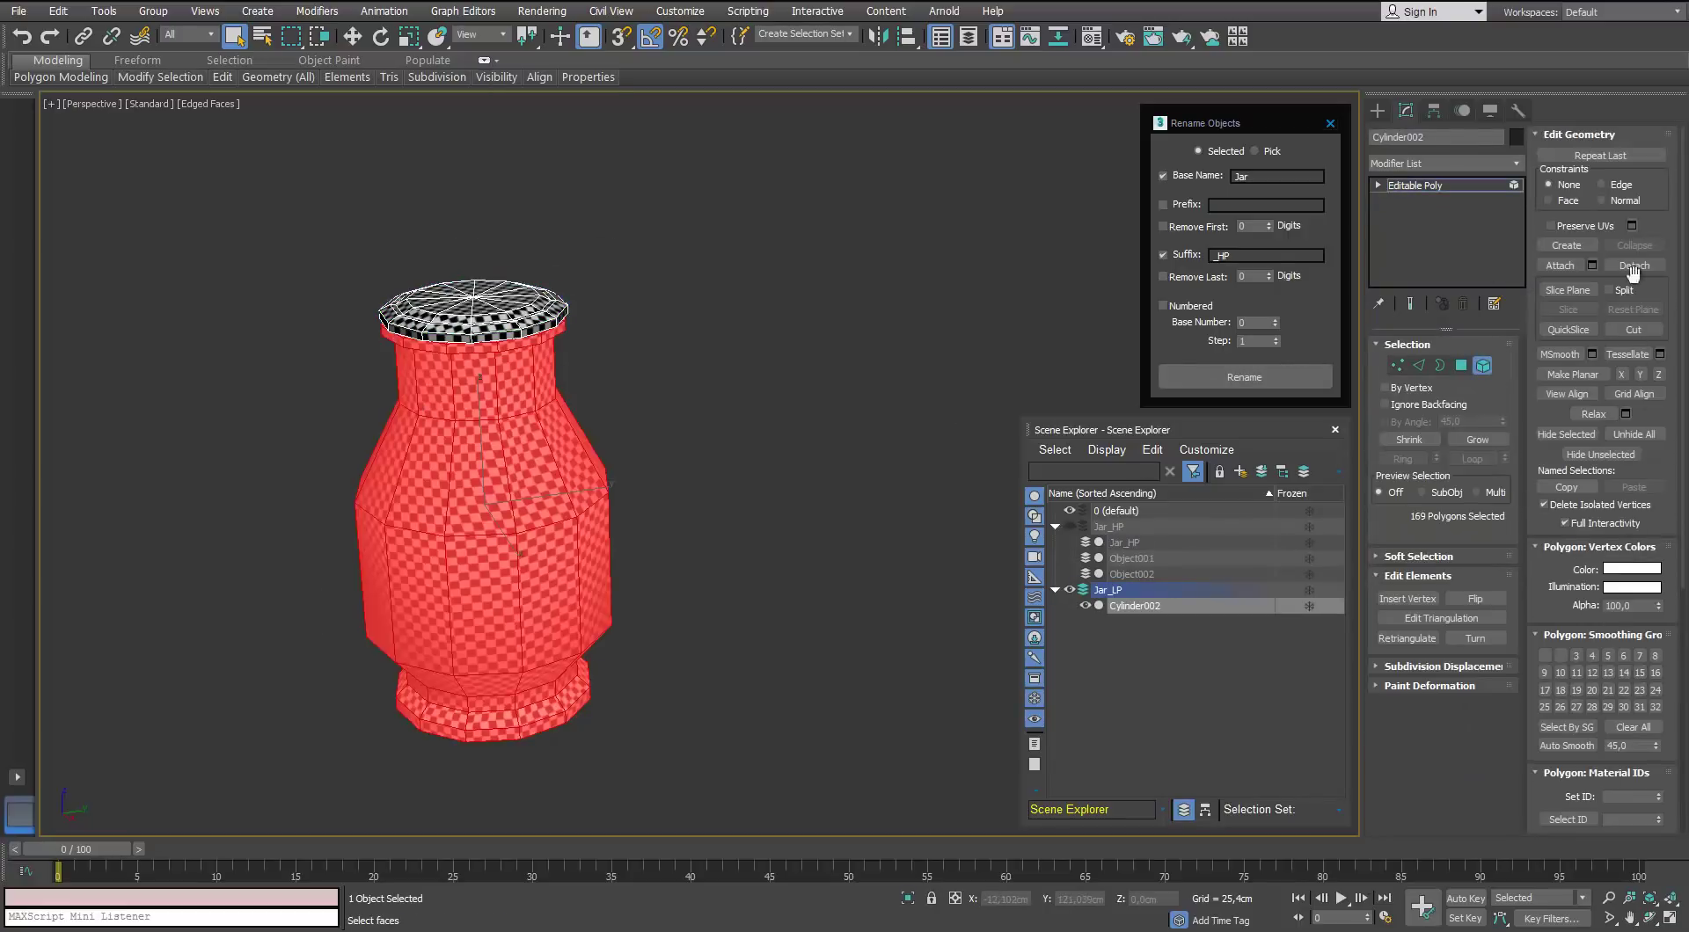
{"action": "left_click", "coordinate": [1635, 265]}
{"action": "left_click", "coordinate": [905, 489]}
{"action": "key", "text": "5"}
Rename the detached low-poly body as Jar_LP and the low-poly cap as JarCap_LP
{"action": "left_click", "coordinate": [576, 451]}
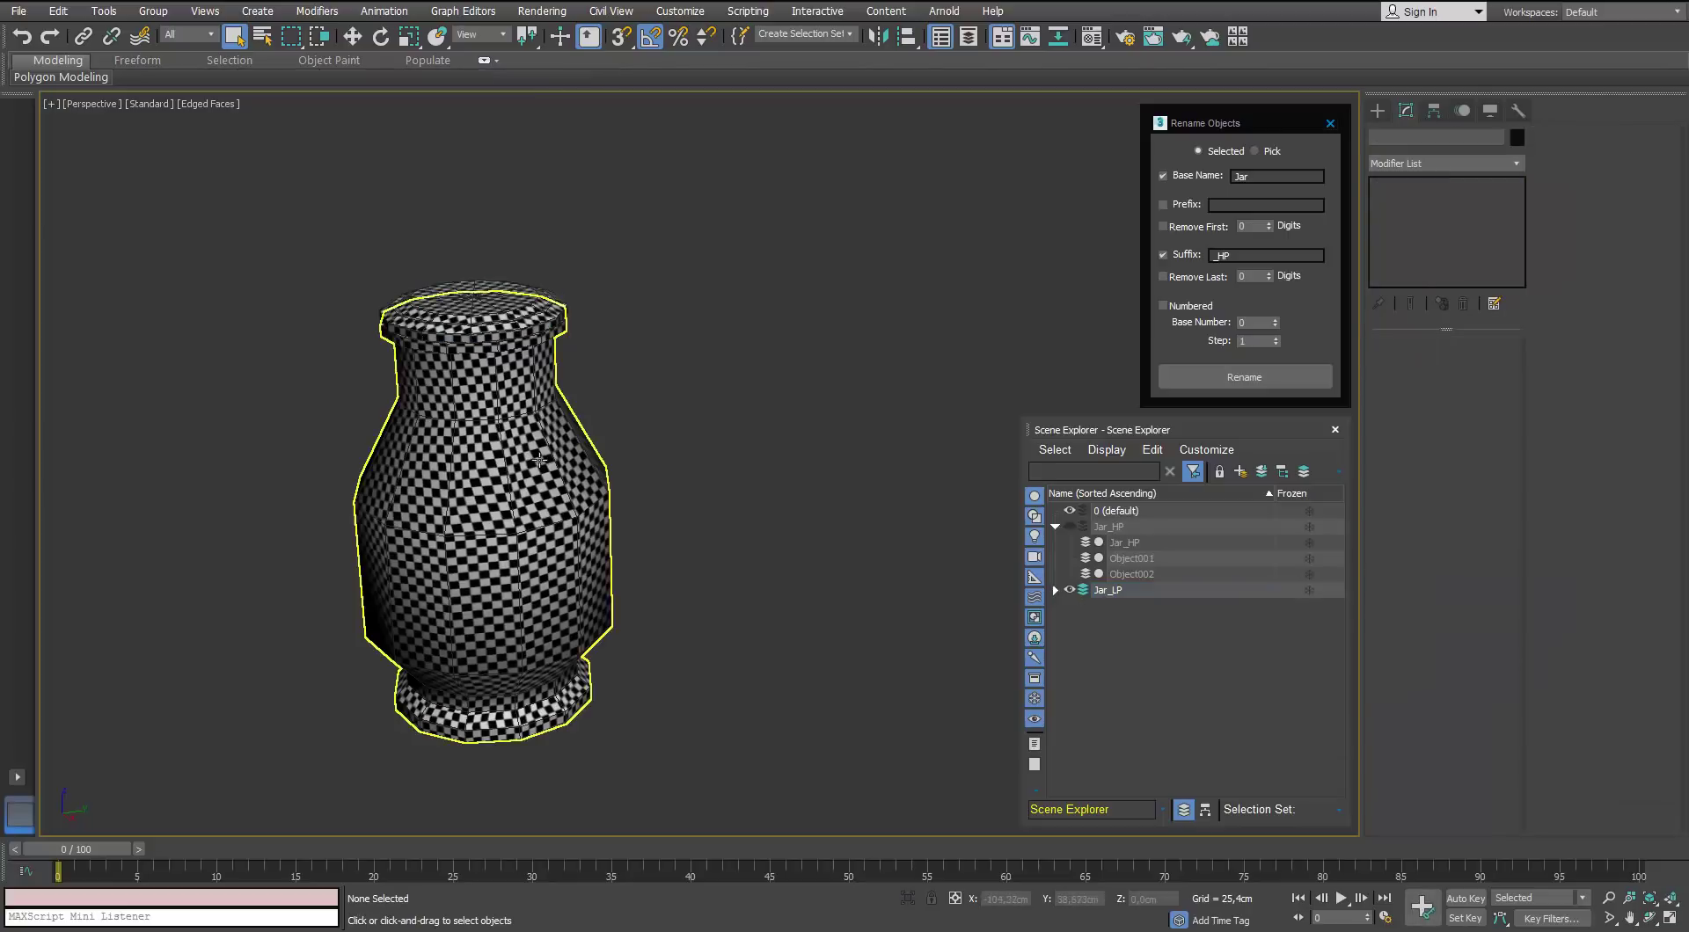
{"action": "left_click", "coordinate": [1237, 381]}
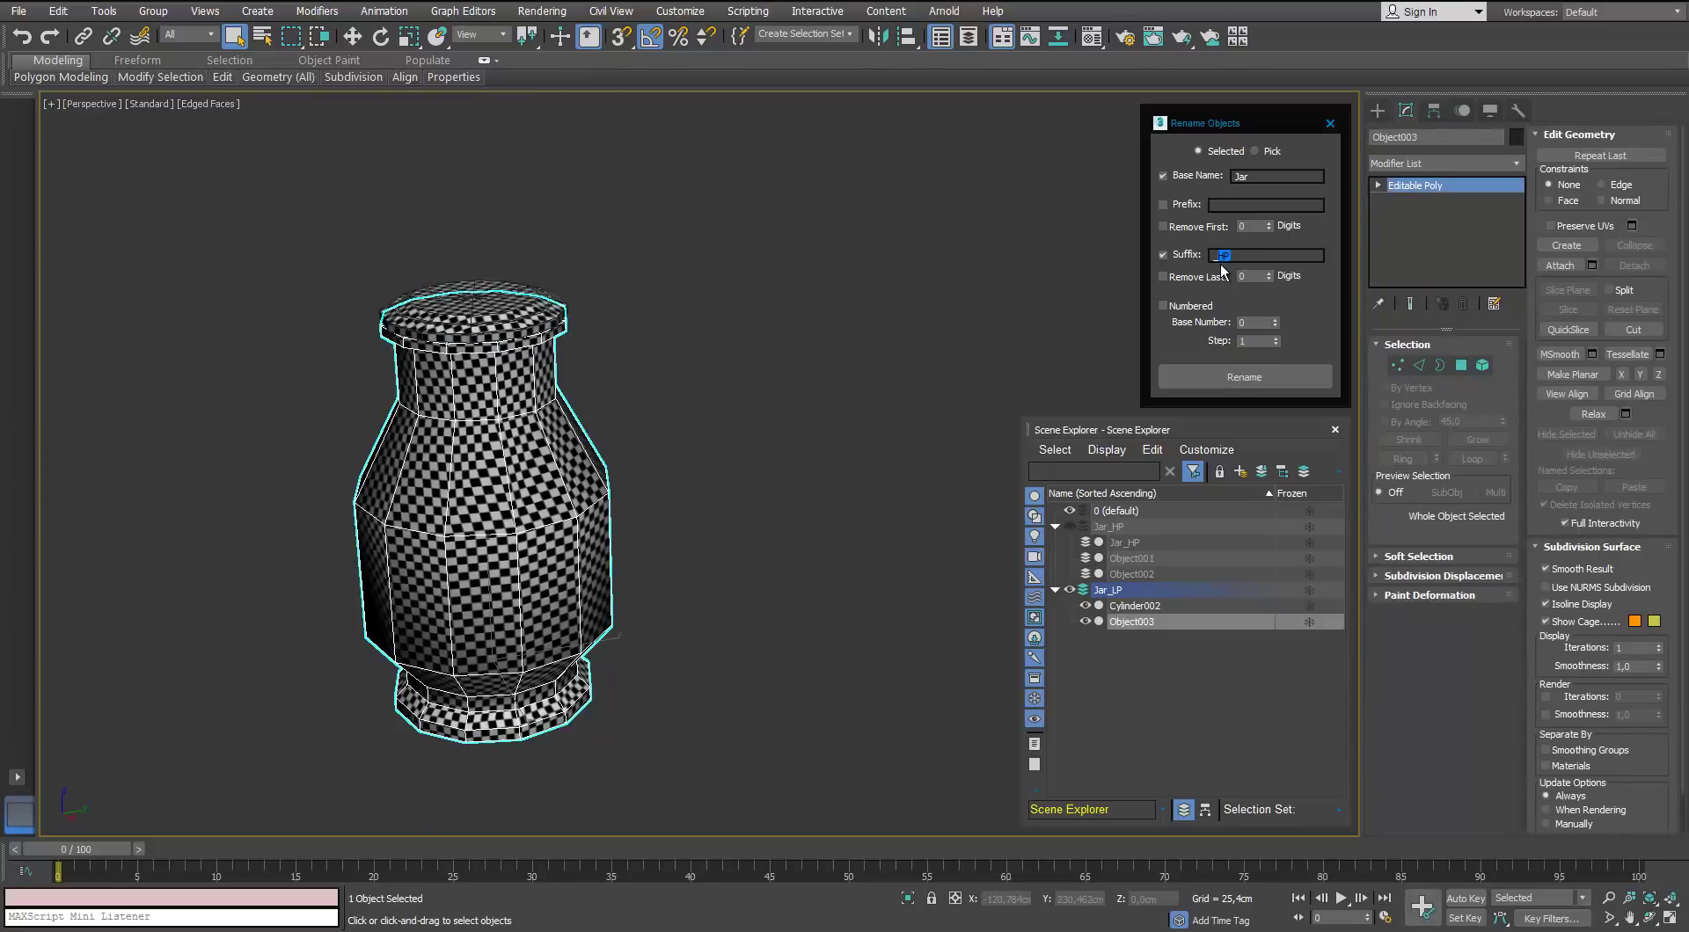
{"action": "left_click", "coordinate": [1230, 372]}
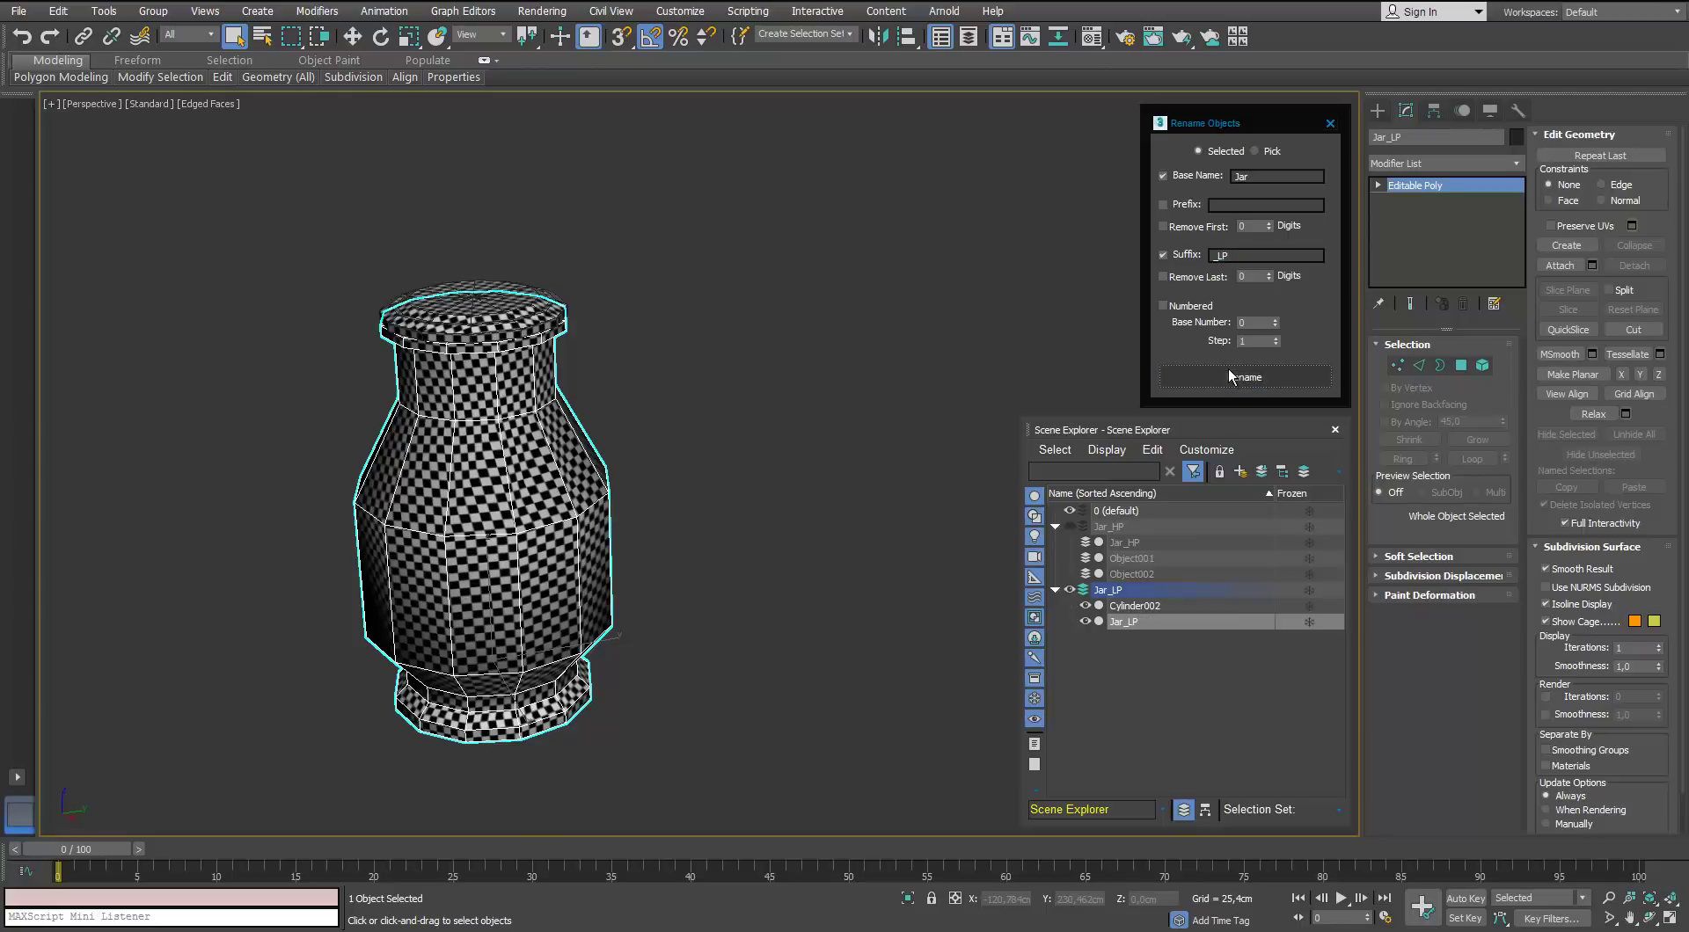
{"action": "left_click", "coordinate": [541, 312]}
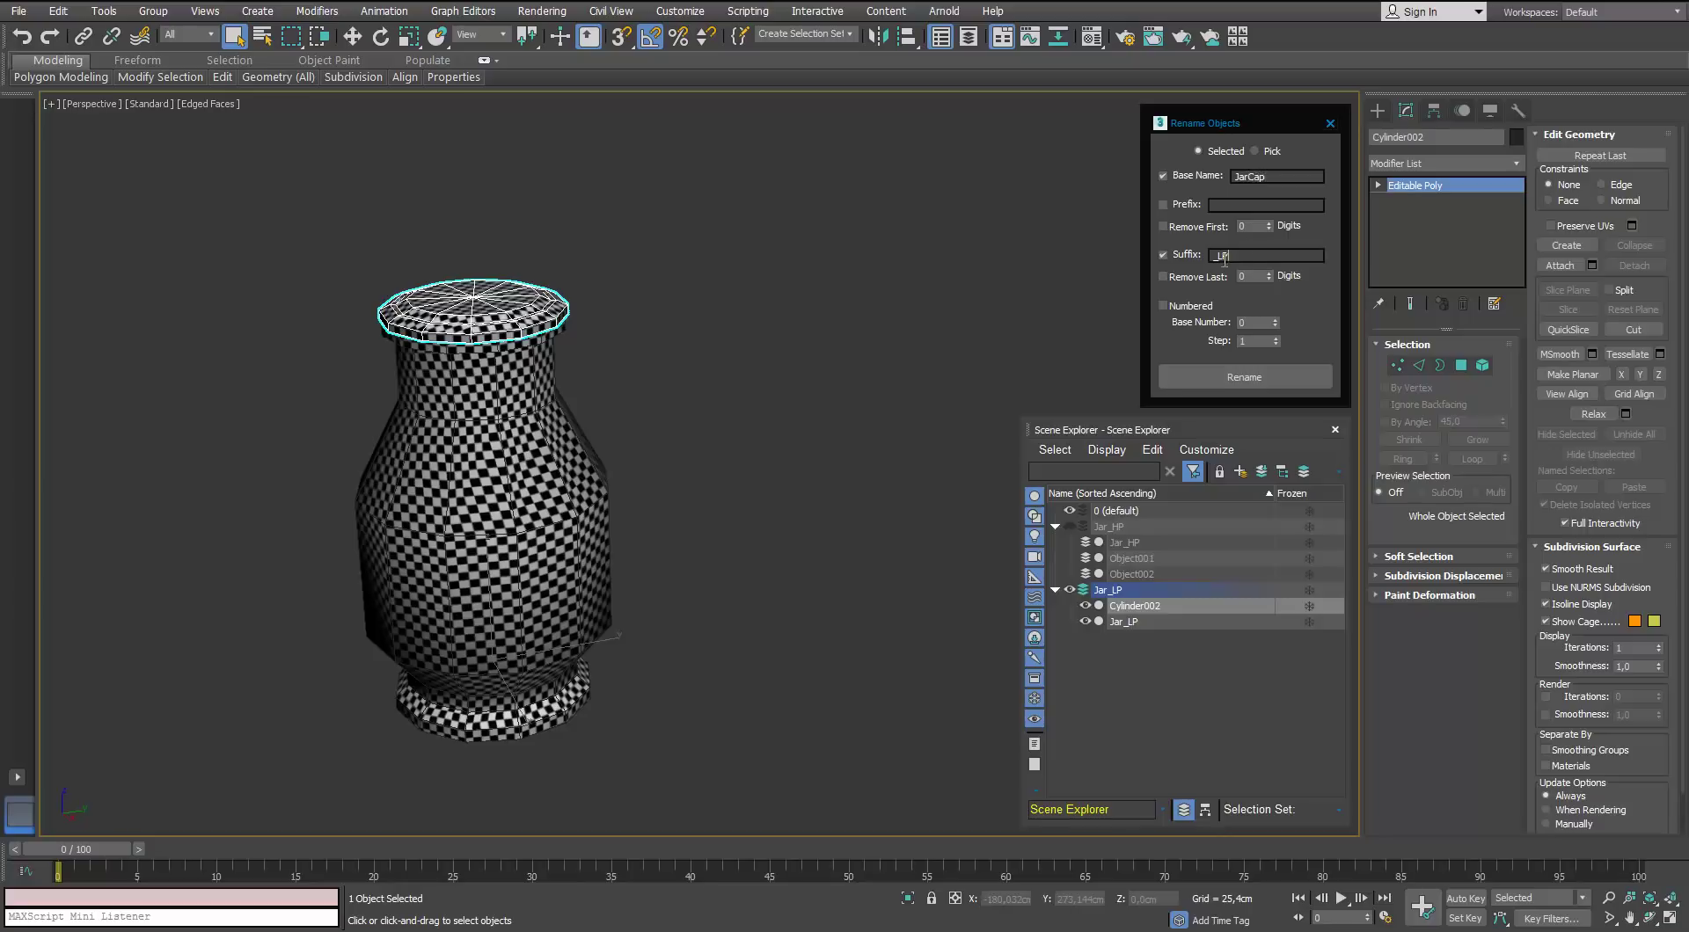
{"action": "left_click", "coordinate": [1285, 368]}
Hide the Jar_LP layer, show Jar_HP, and rename the high-poly cap as JarCap_HP
{"action": "left_click", "coordinate": [1070, 589]}
{"action": "left_click", "coordinate": [1069, 526]}
{"action": "left_click", "coordinate": [464, 299]}
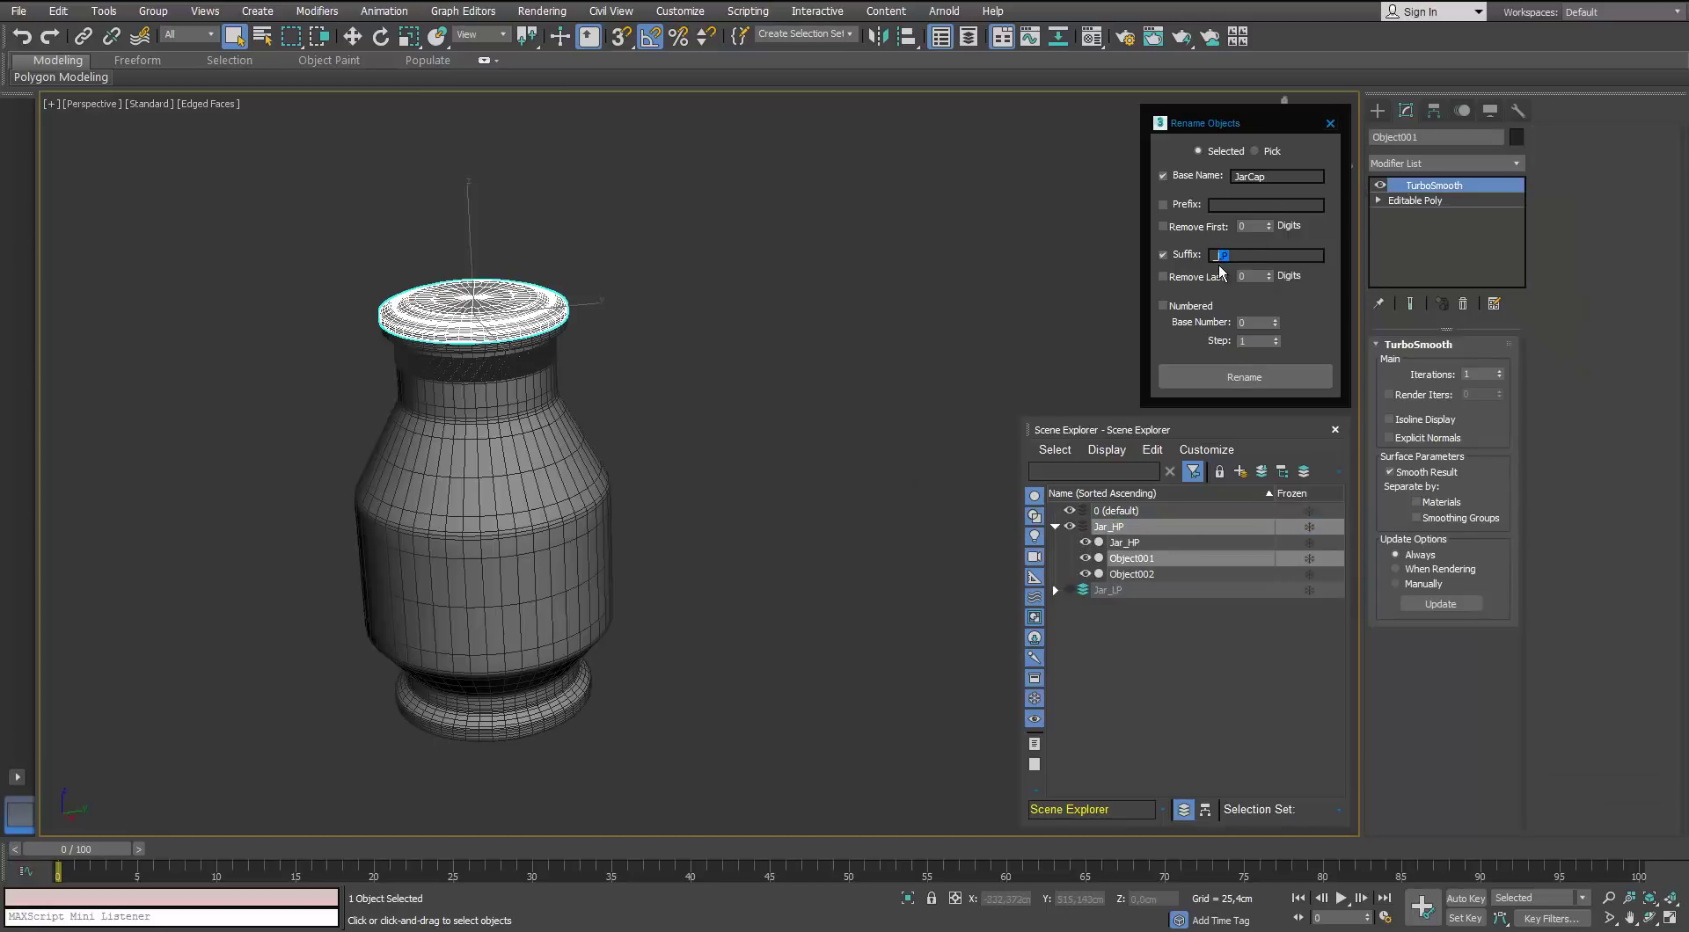
{"action": "left_click", "coordinate": [1221, 377]}
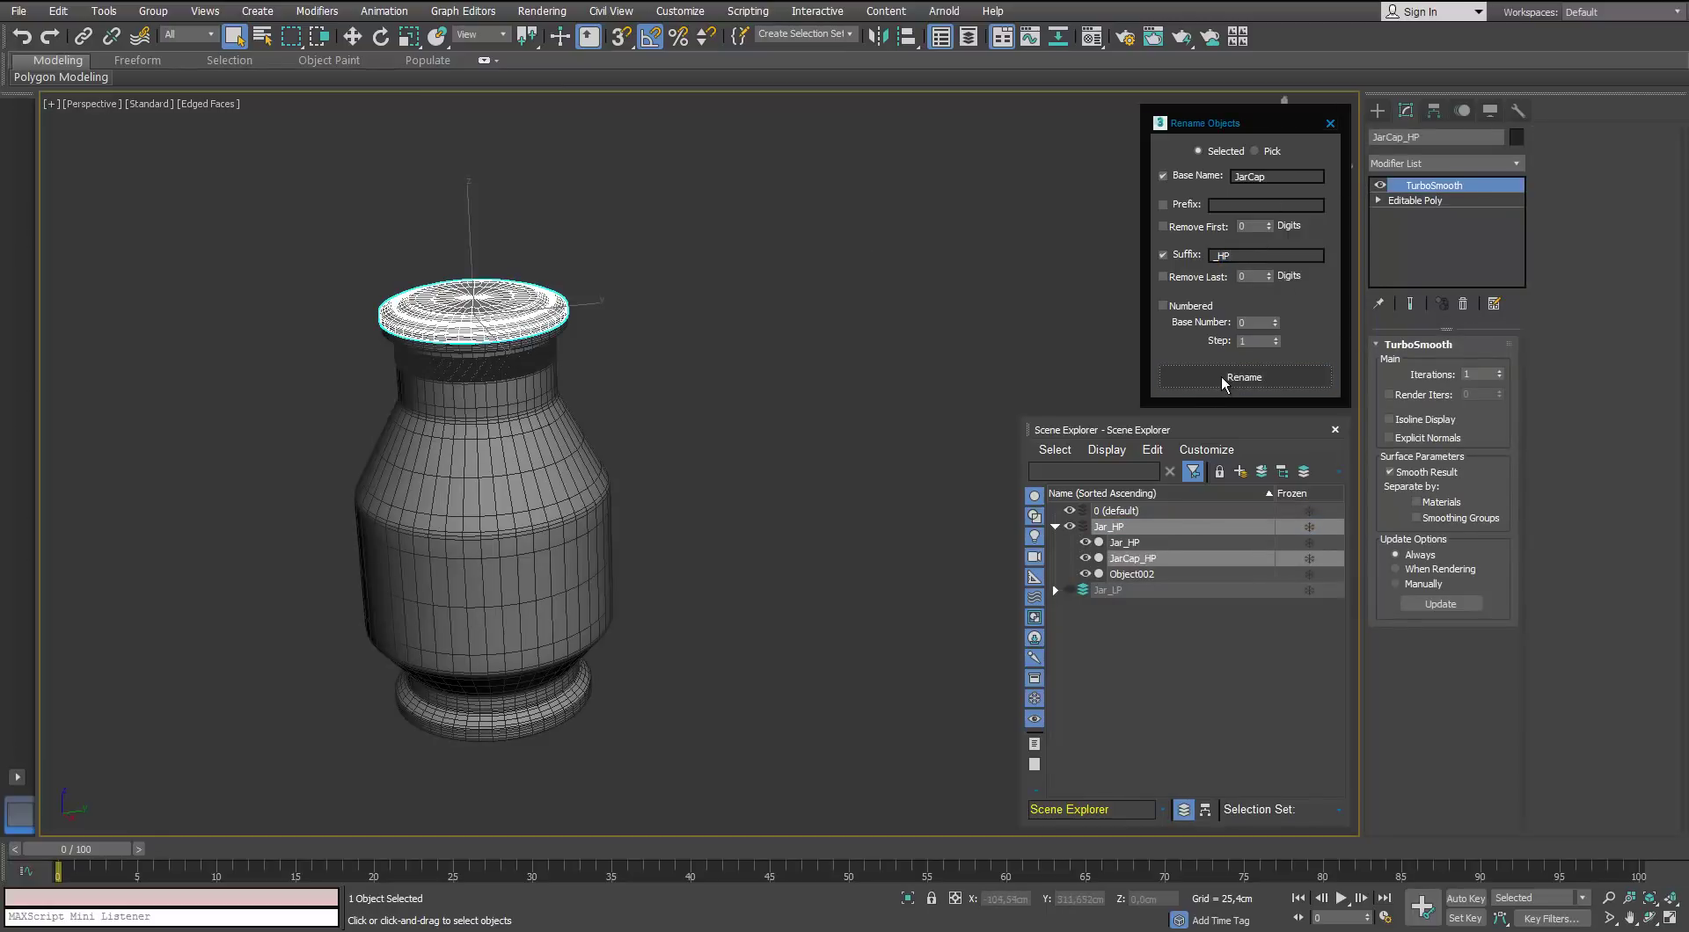
{"action": "left_click", "coordinate": [840, 316]}
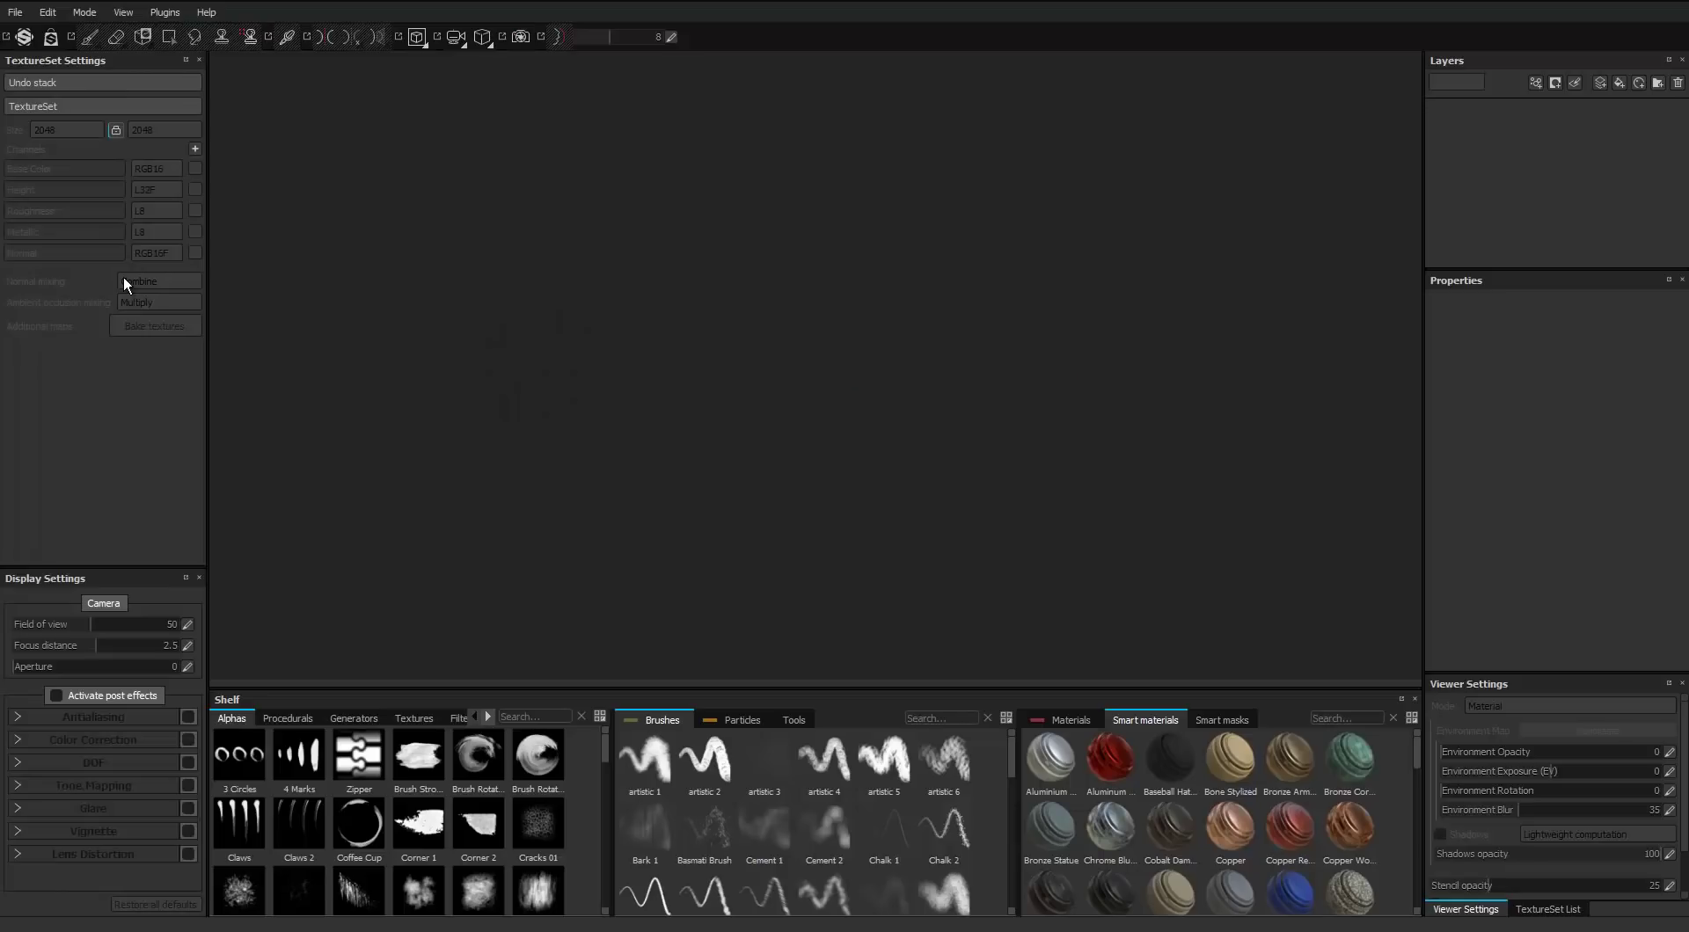
Switch to Substance Painter, create a new project with the low-poly jar mesh, and set normal mixing to Combine
{"action": "left_click", "coordinate": [11, 12]}
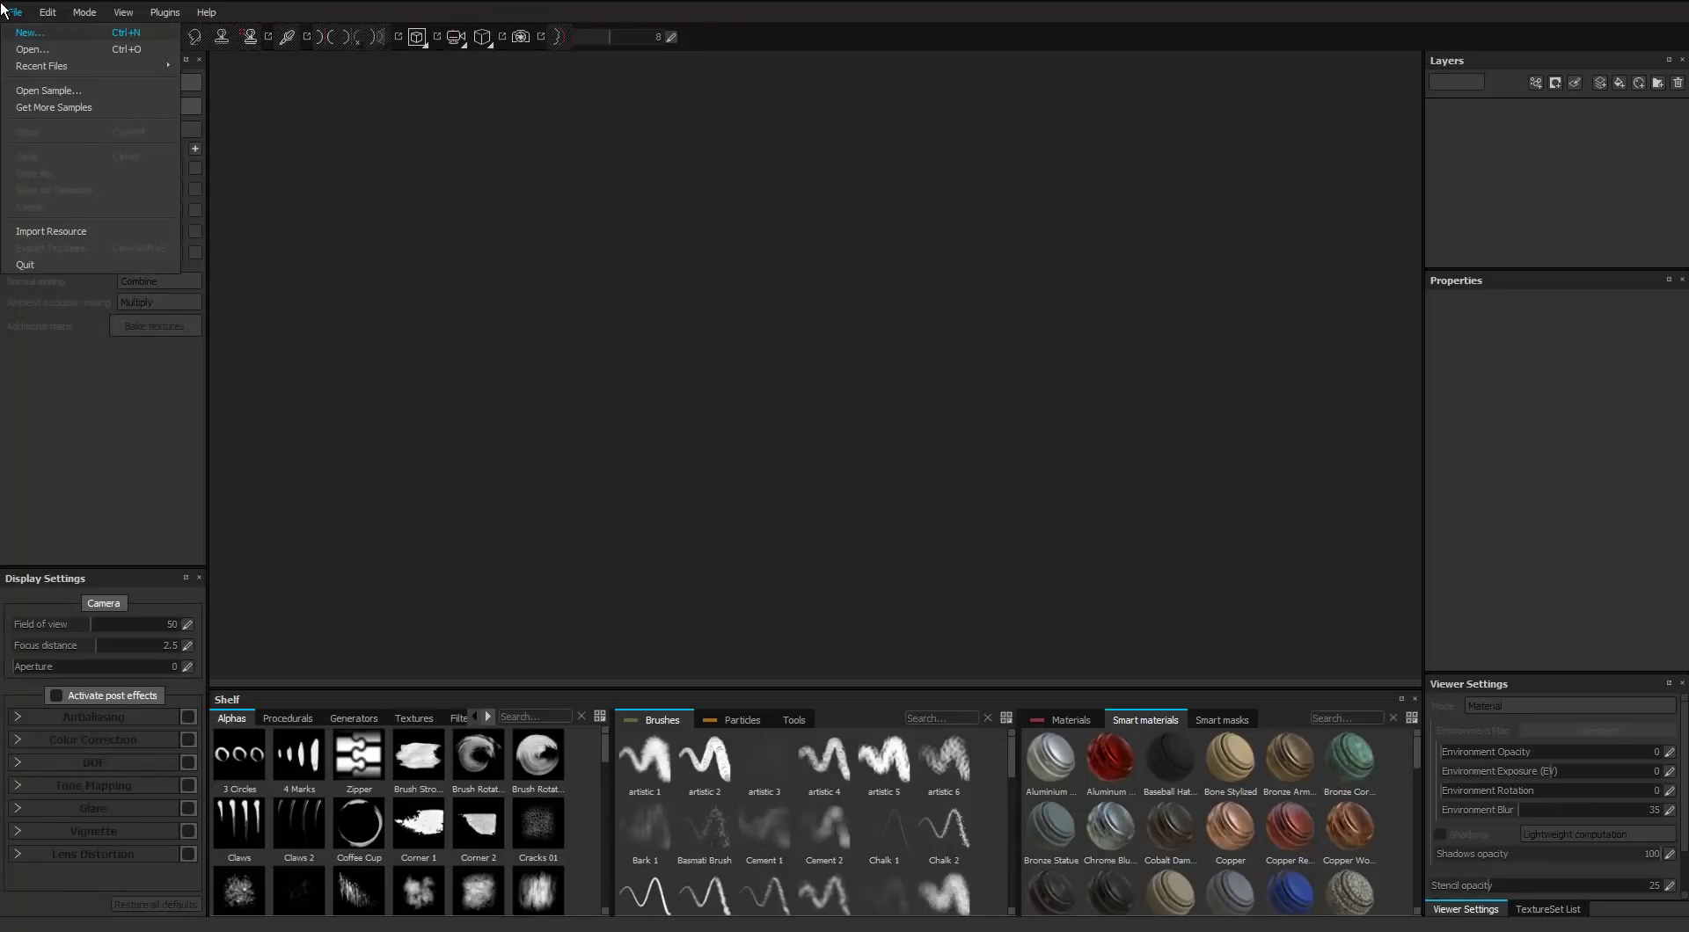
{"action": "key", "text": "ctrl+n"}
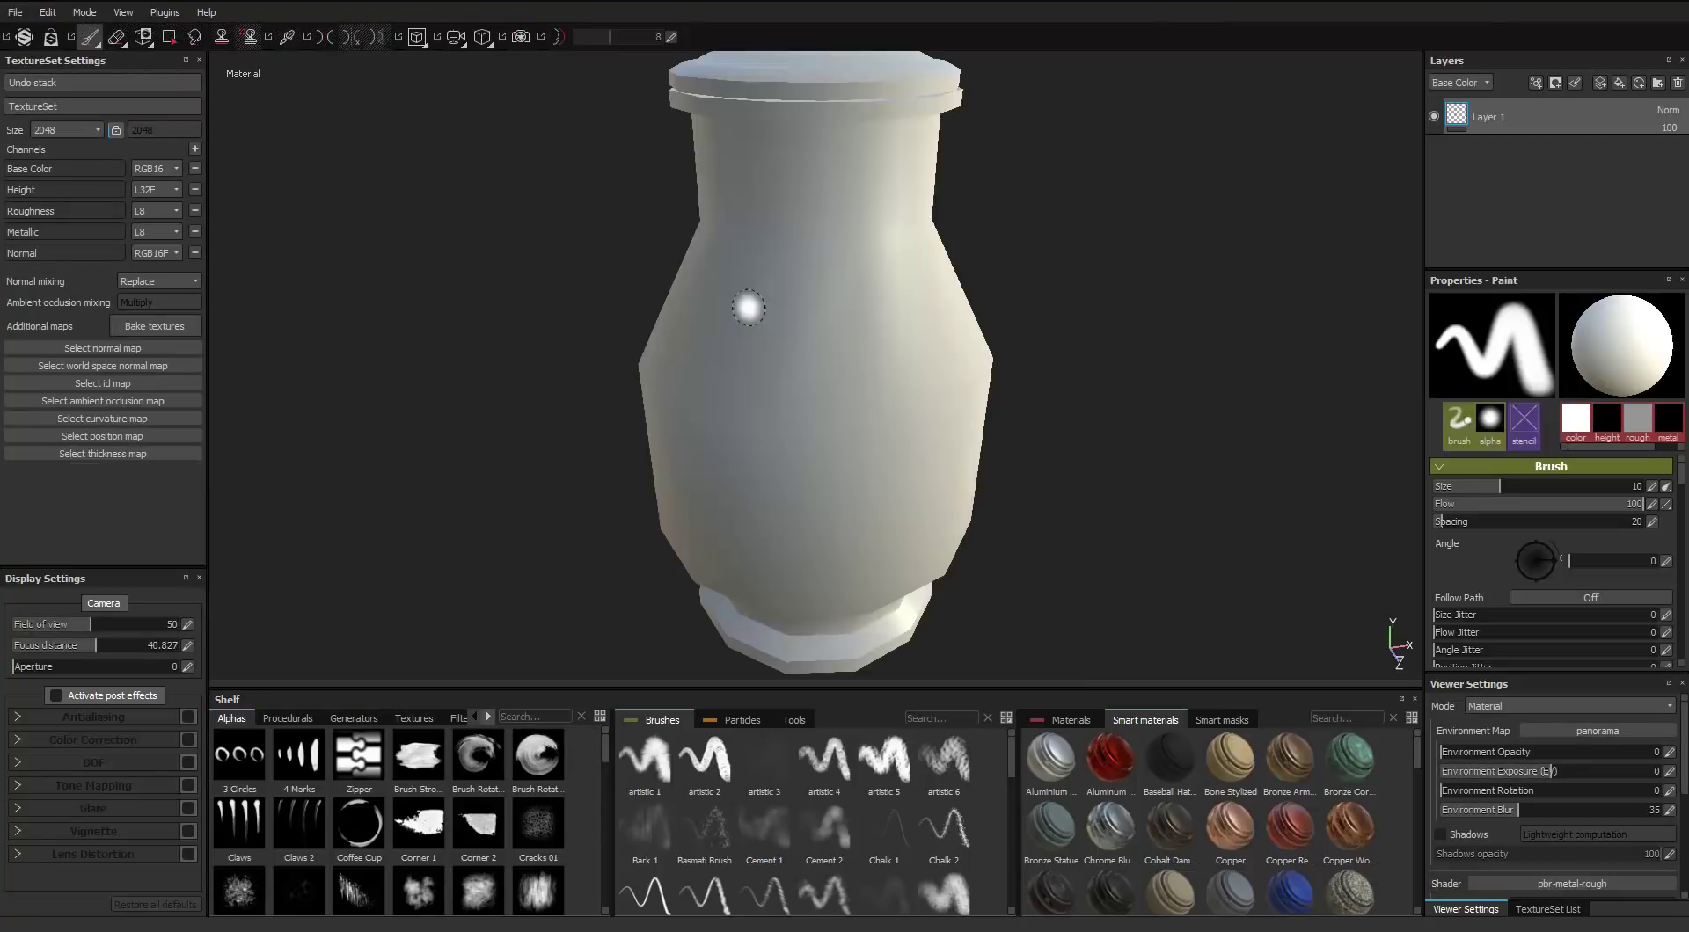
{"action": "scroll", "coordinate": [774, 353], "scroll_direction": "down", "scroll_amount": 5}
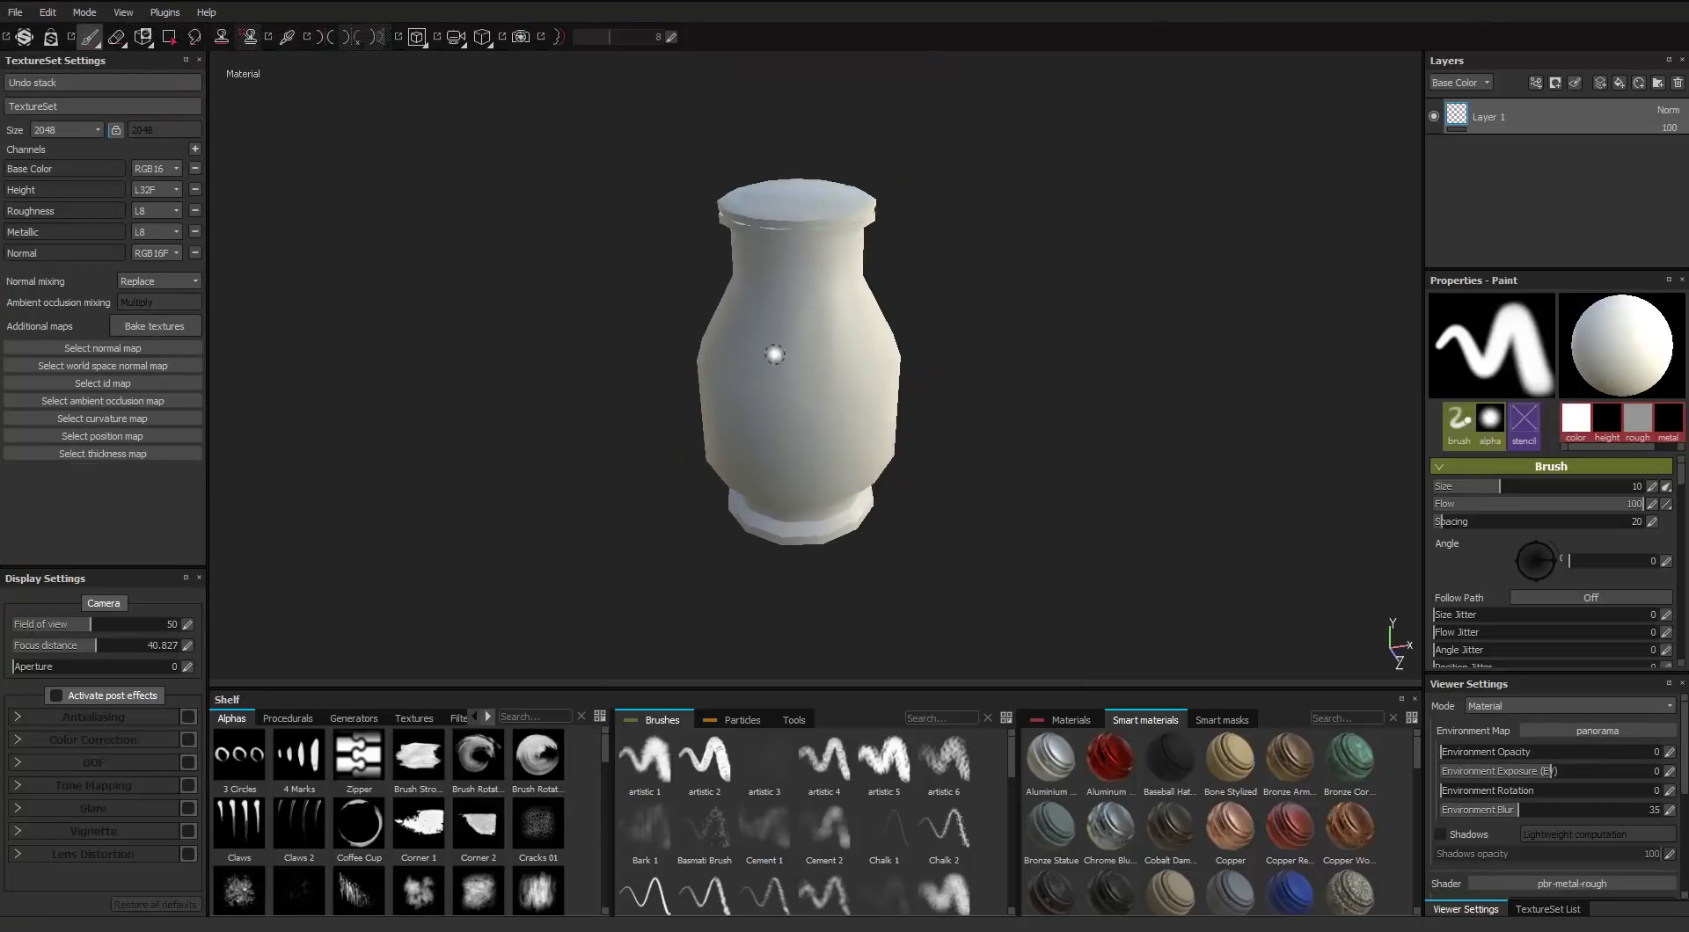
{"action": "scroll", "coordinate": [776, 366], "scroll_direction": "up", "scroll_amount": 2}
{"action": "left_click_drag", "start_coordinate": [777, 366], "coordinate": [895, 322], "text": "alt"}
{"action": "left_click", "coordinate": [160, 281]}
{"action": "left_click", "coordinate": [156, 305]}
Set the common baking parameters to match By Mesh Name, Subsampling 4x4 antialiasing, high-poly suffix _HP and low-poly suffix _LP
{"action": "left_click", "coordinate": [154, 326]}
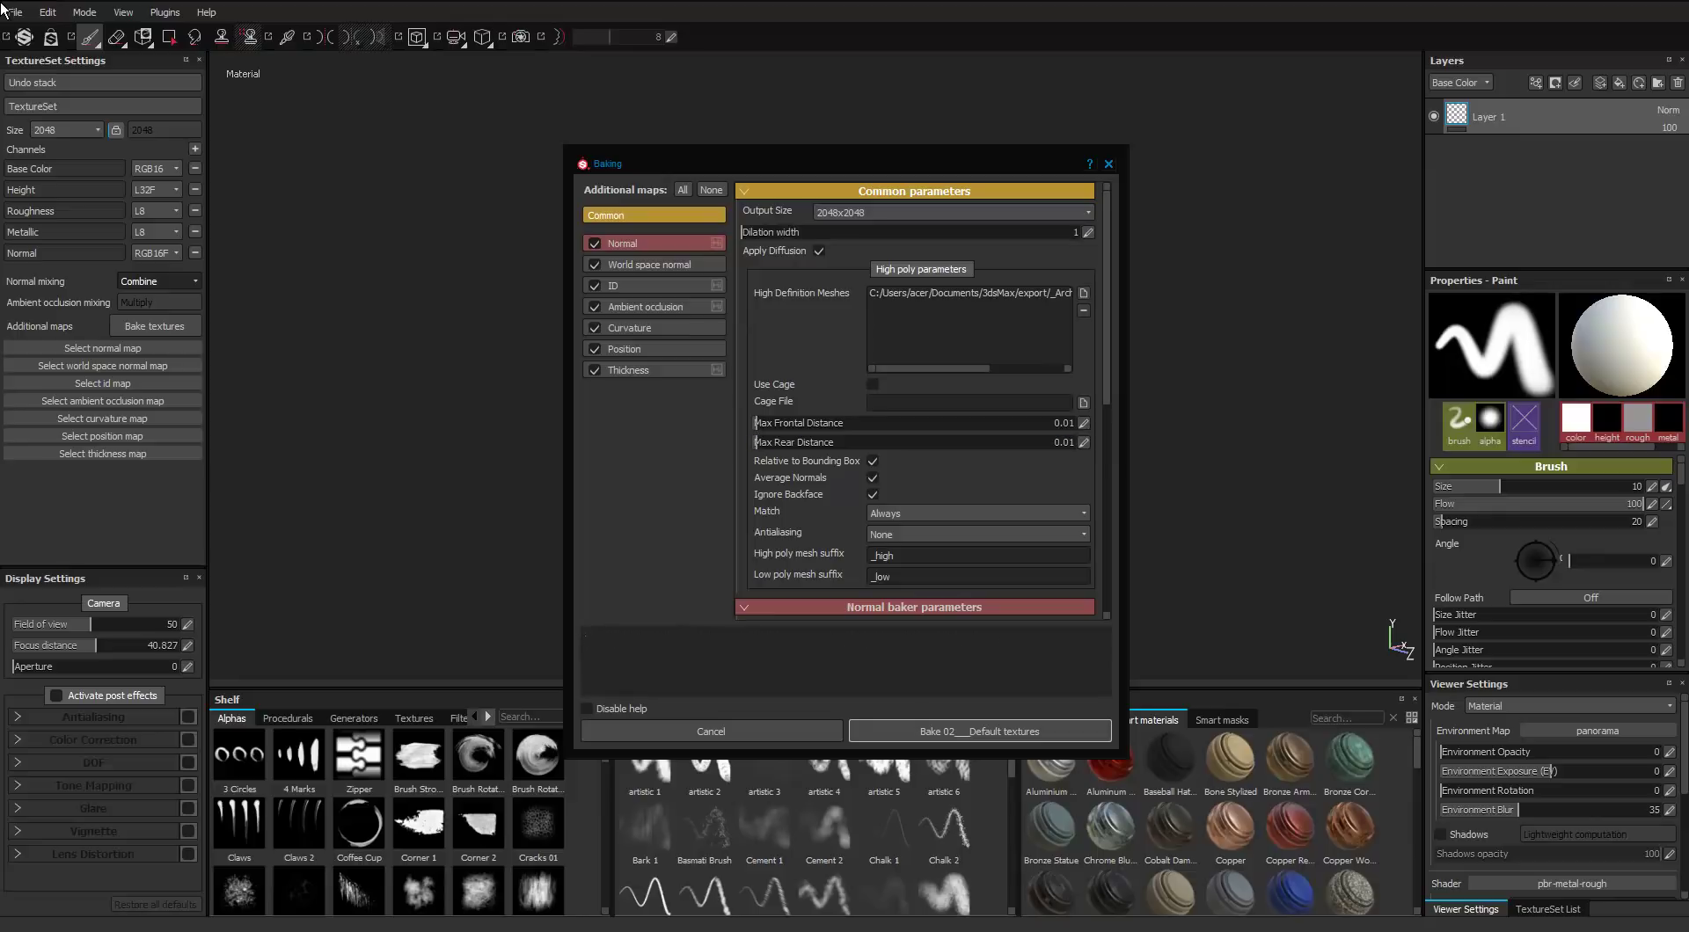
{"action": "left_click", "coordinate": [978, 514]}
{"action": "left_click", "coordinate": [932, 552]}
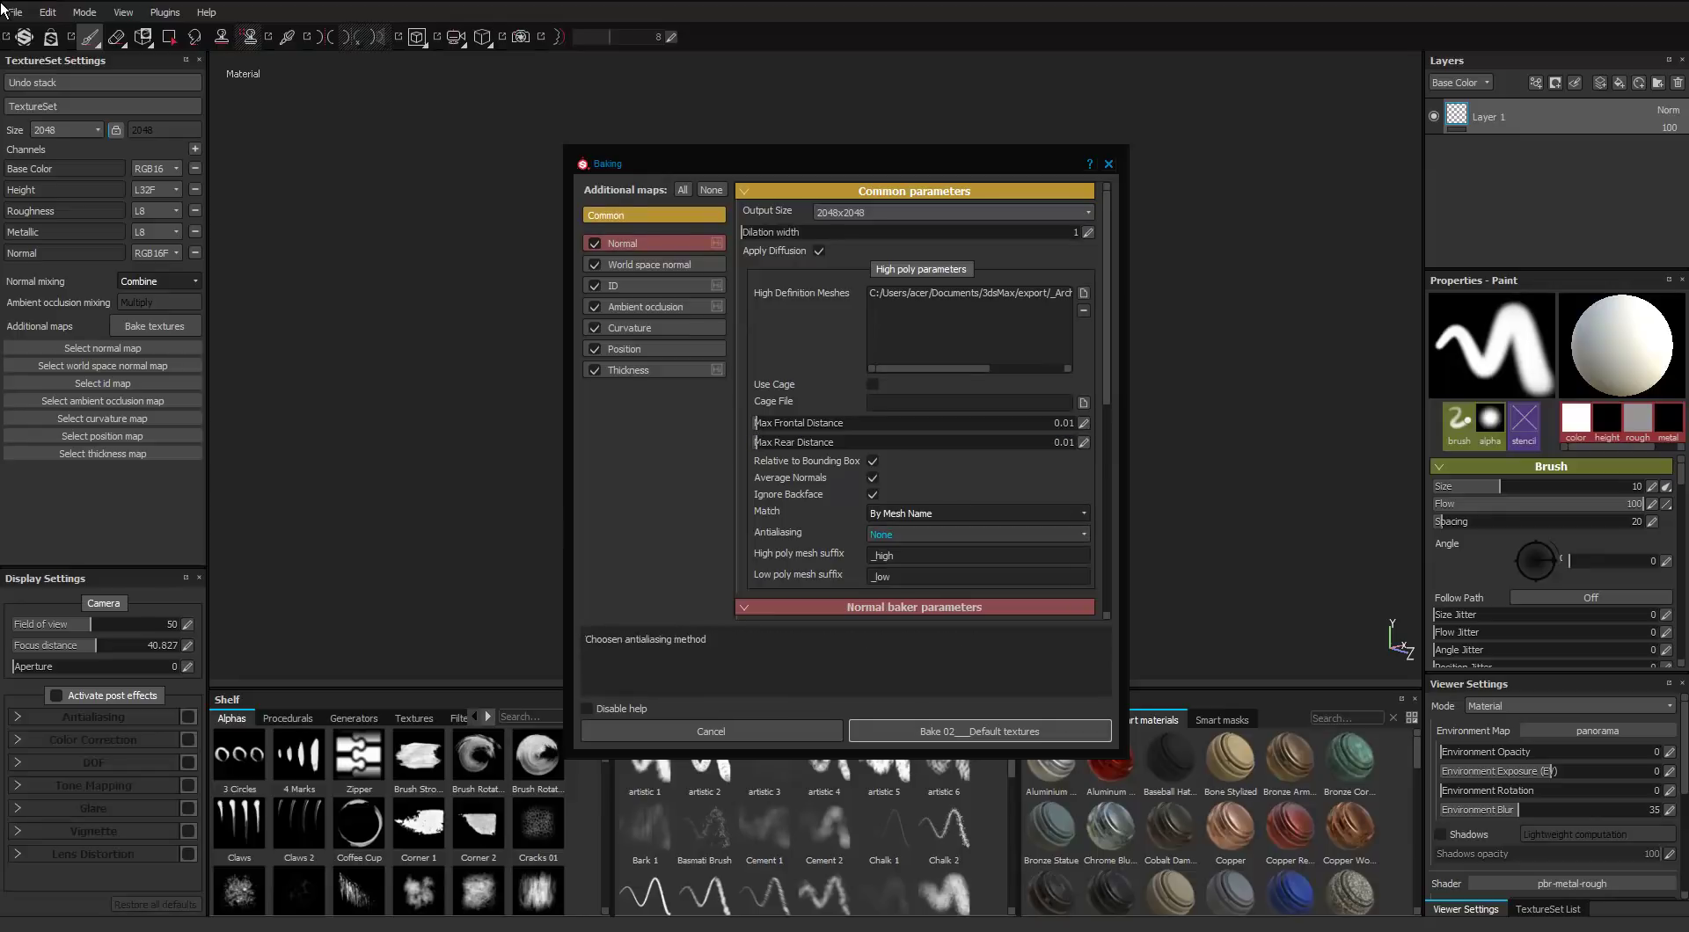
{"action": "left_click", "coordinate": [932, 533]}
{"action": "left_click", "coordinate": [895, 555]}
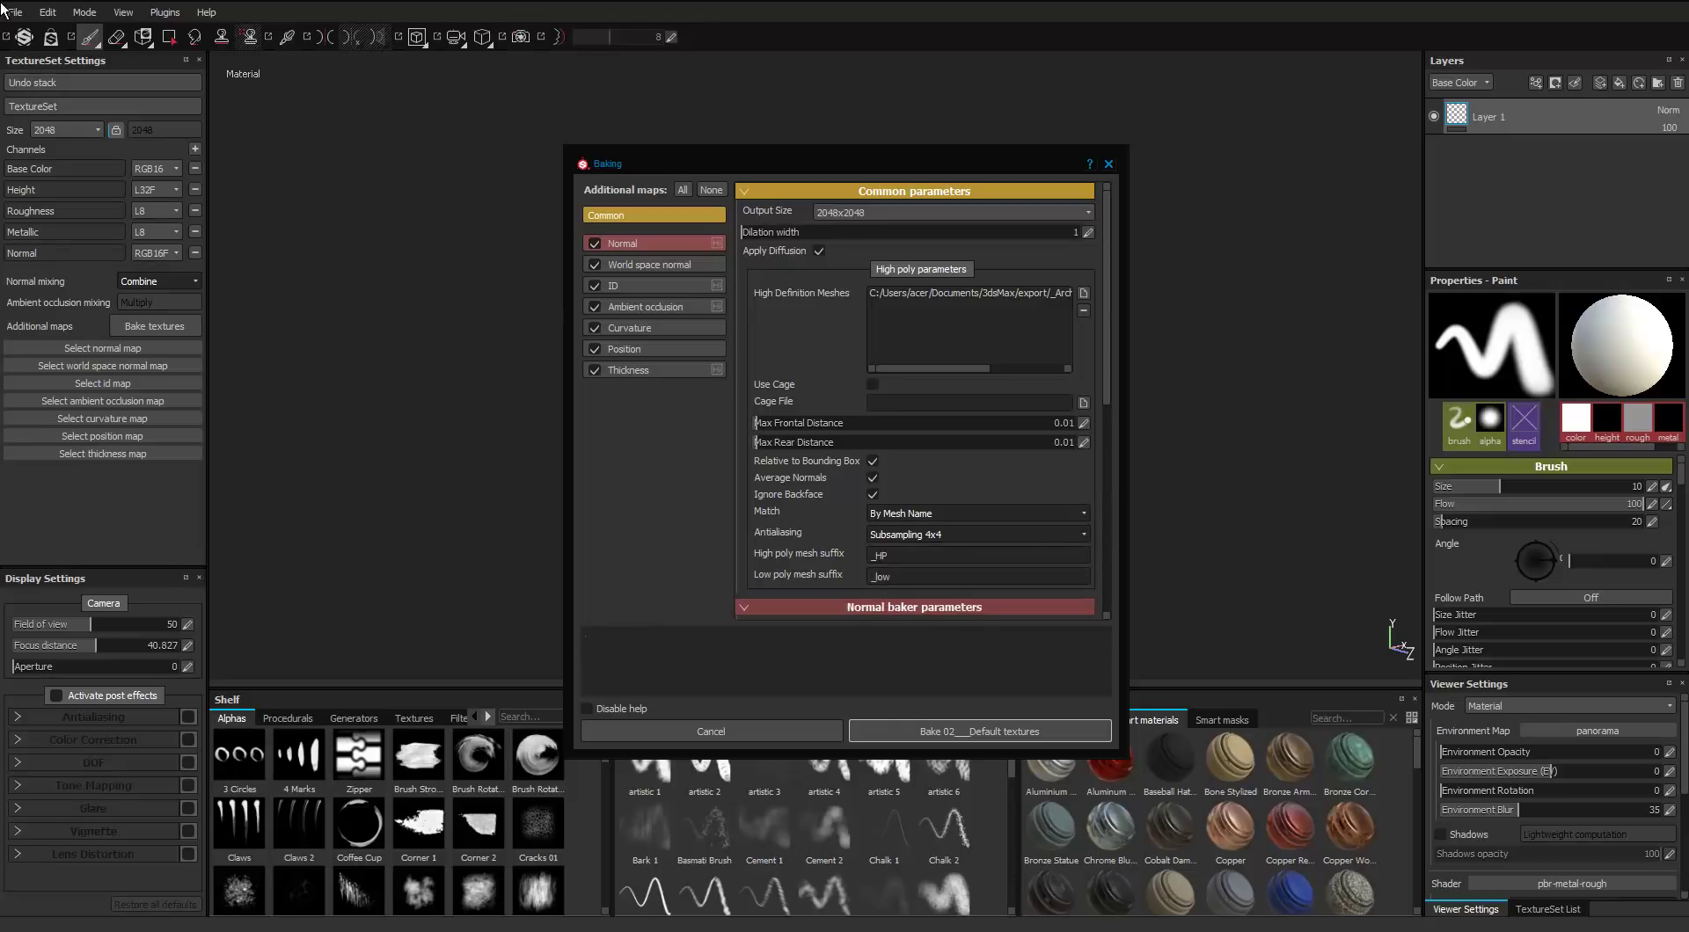
{"action": "key", "text": "Tab"}
{"action": "type", "text": "_L"}
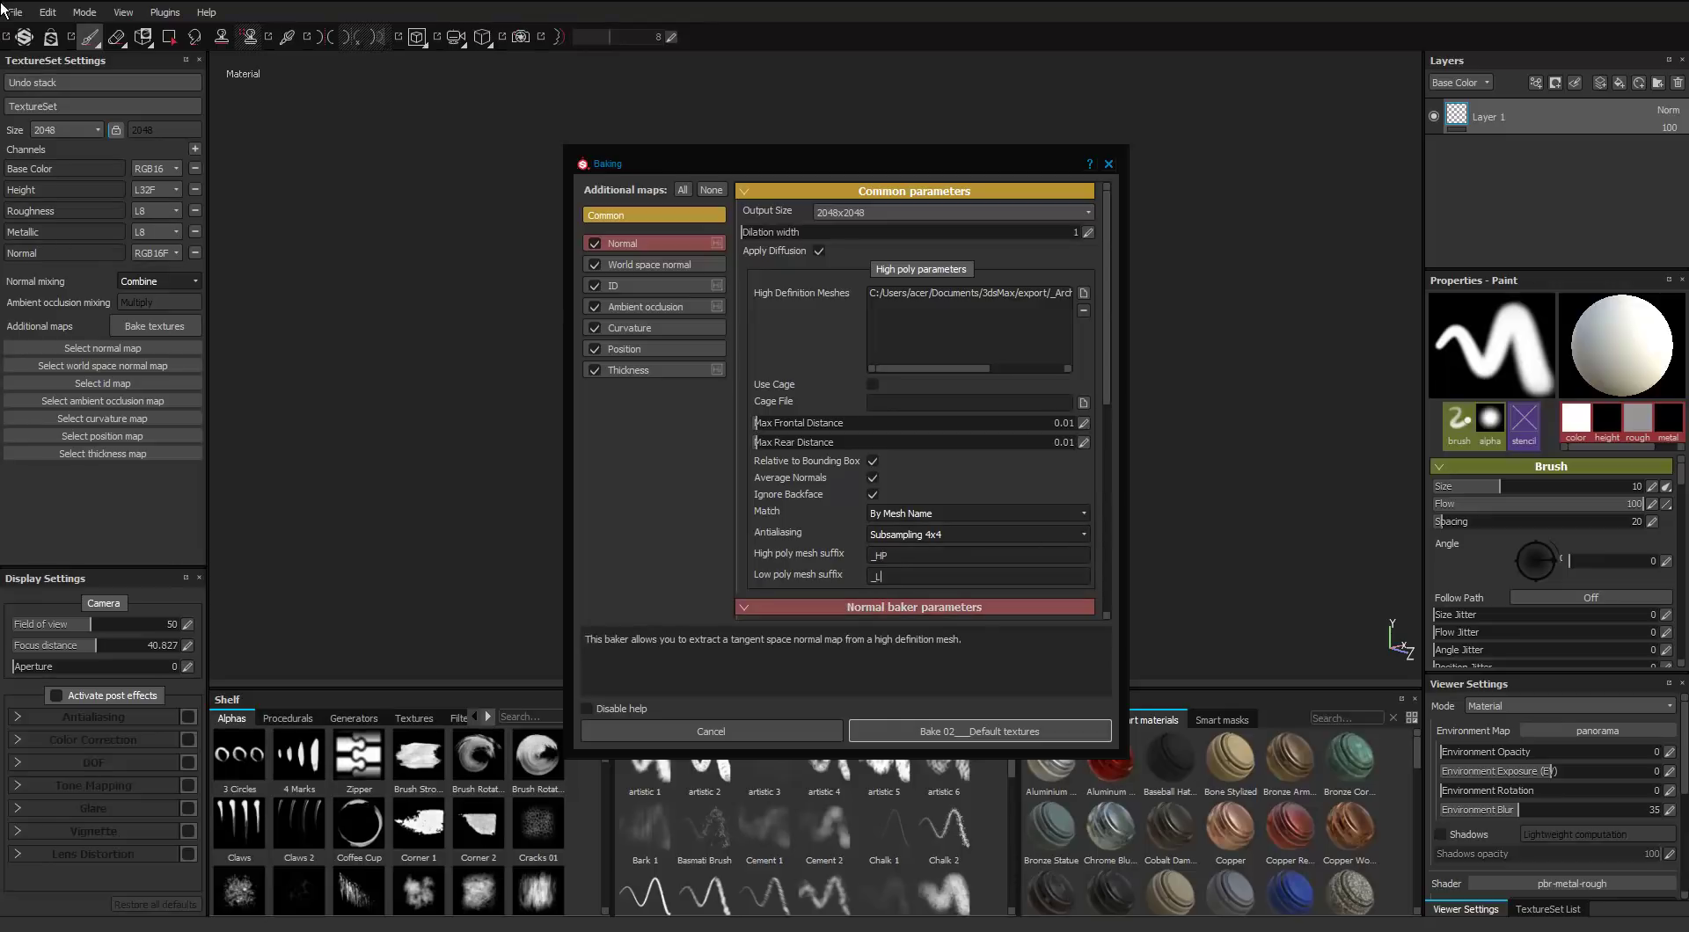
Configure the ID baker with Mesh ID as the color source and Random as the color generator
{"action": "left_click", "coordinate": [649, 264]}
{"action": "left_click", "coordinate": [649, 286]}
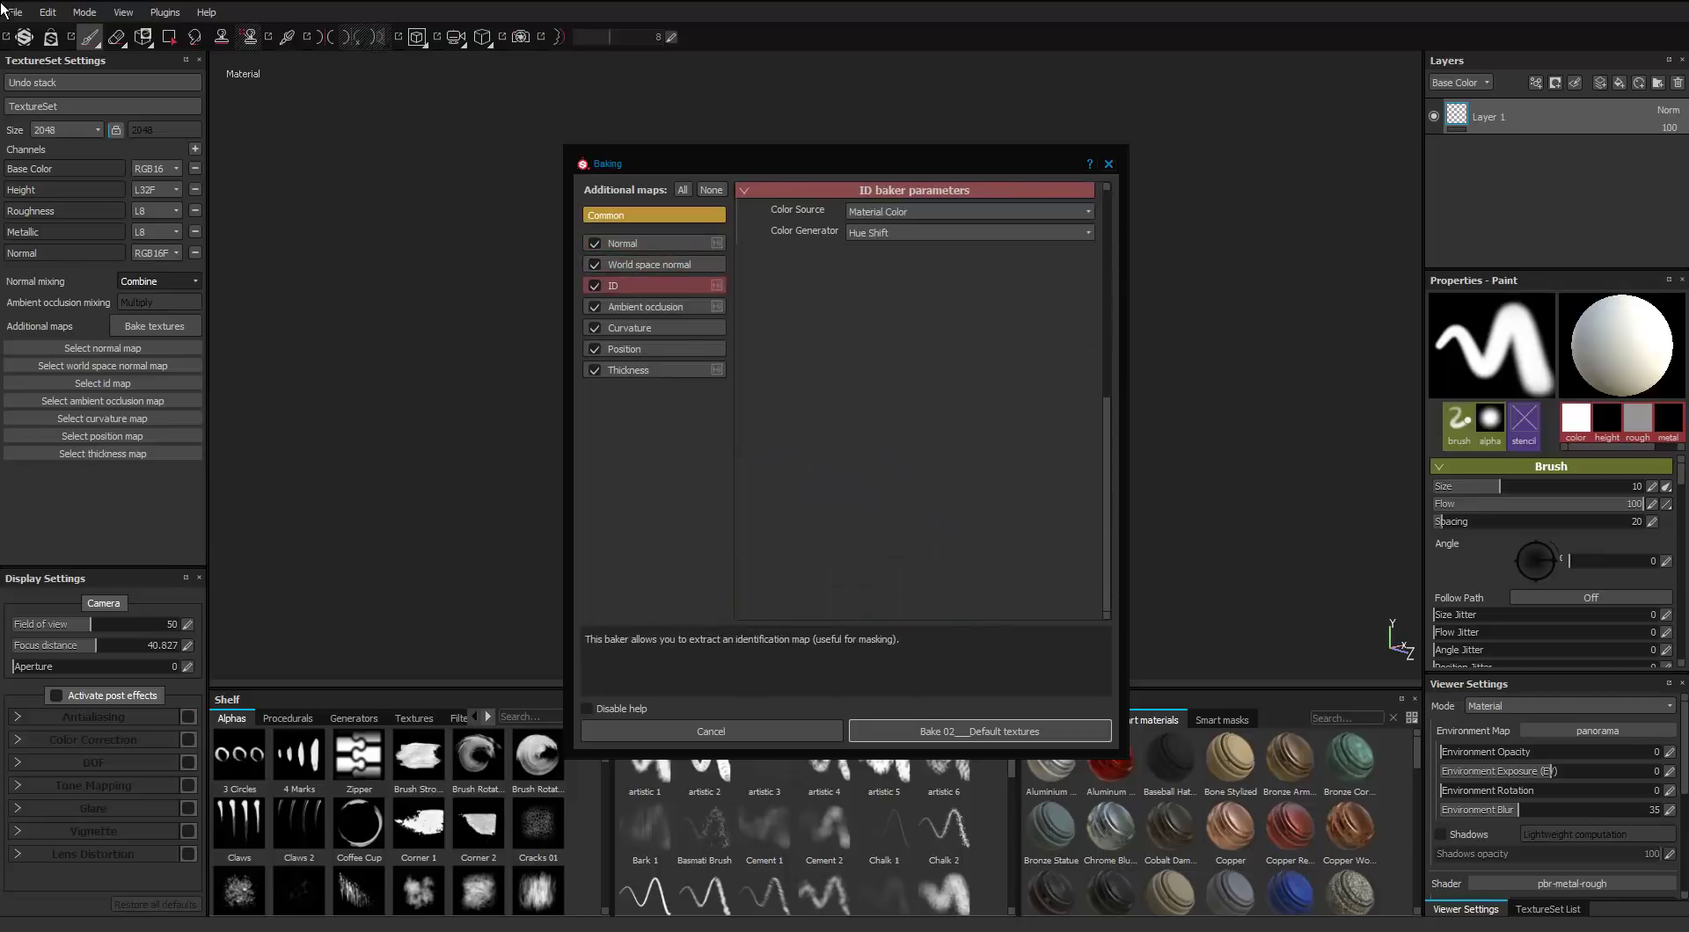
{"action": "left_click", "coordinate": [968, 212]}
{"action": "left_click", "coordinate": [888, 249]}
{"action": "left_click", "coordinate": [968, 233]}
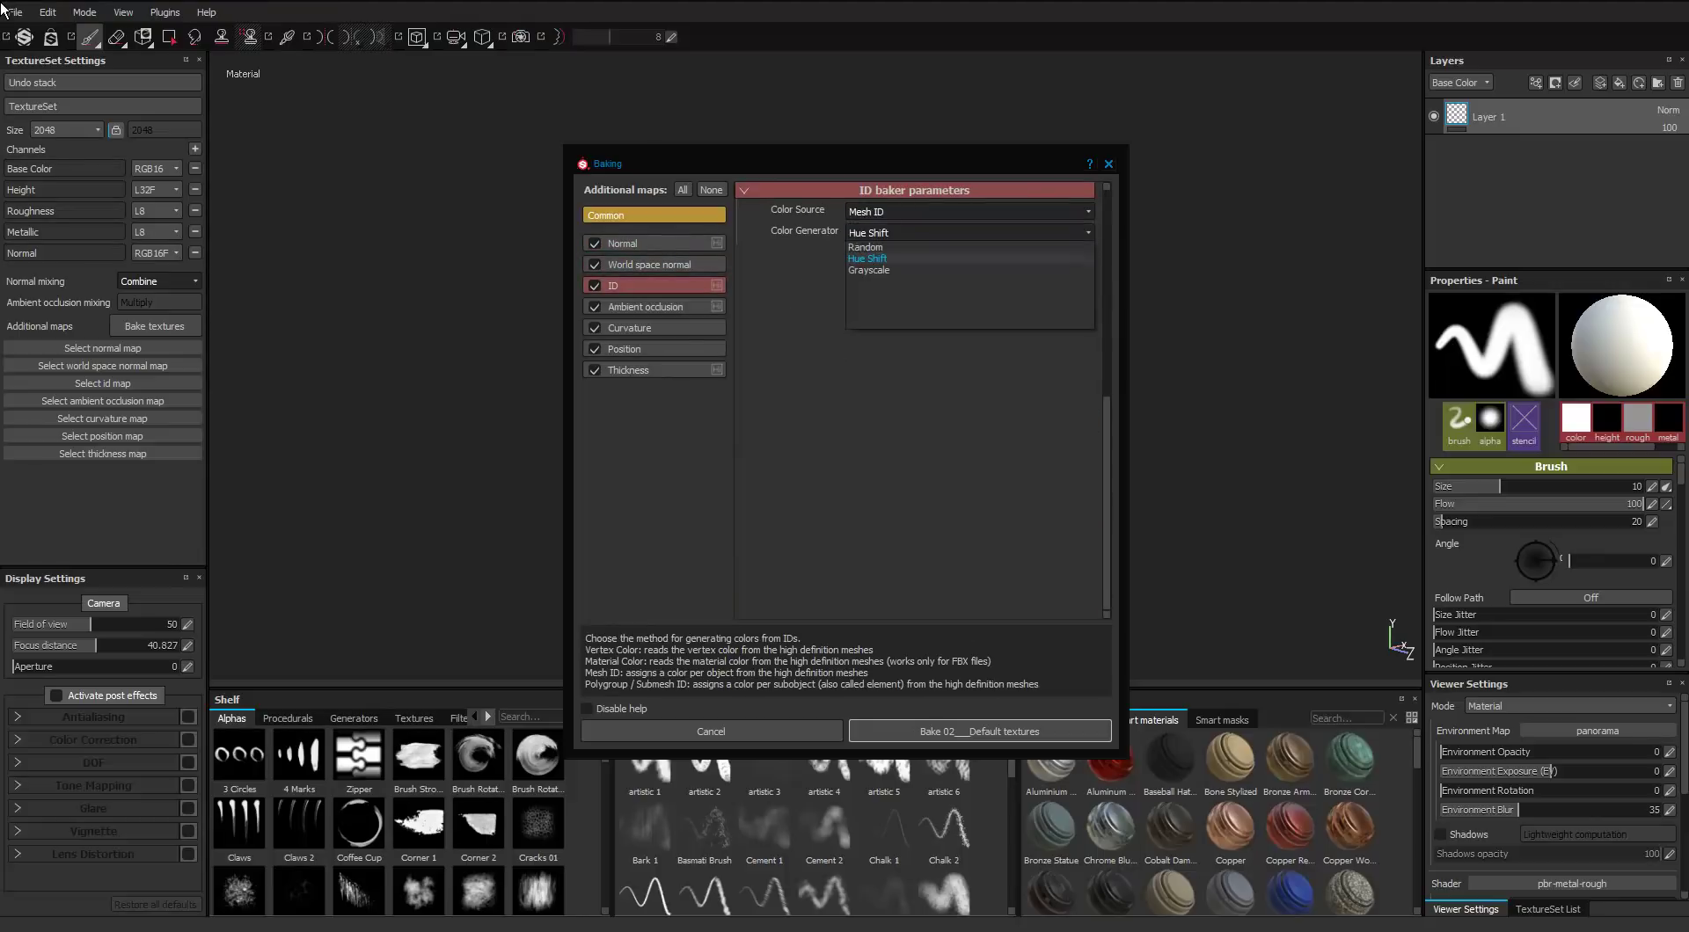
{"action": "left_click", "coordinate": [889, 248]}
Set the ambient occlusion baker to 129 secondary rays and self occlusion to Only Same Mesh Name
{"action": "left_click", "coordinate": [649, 307]}
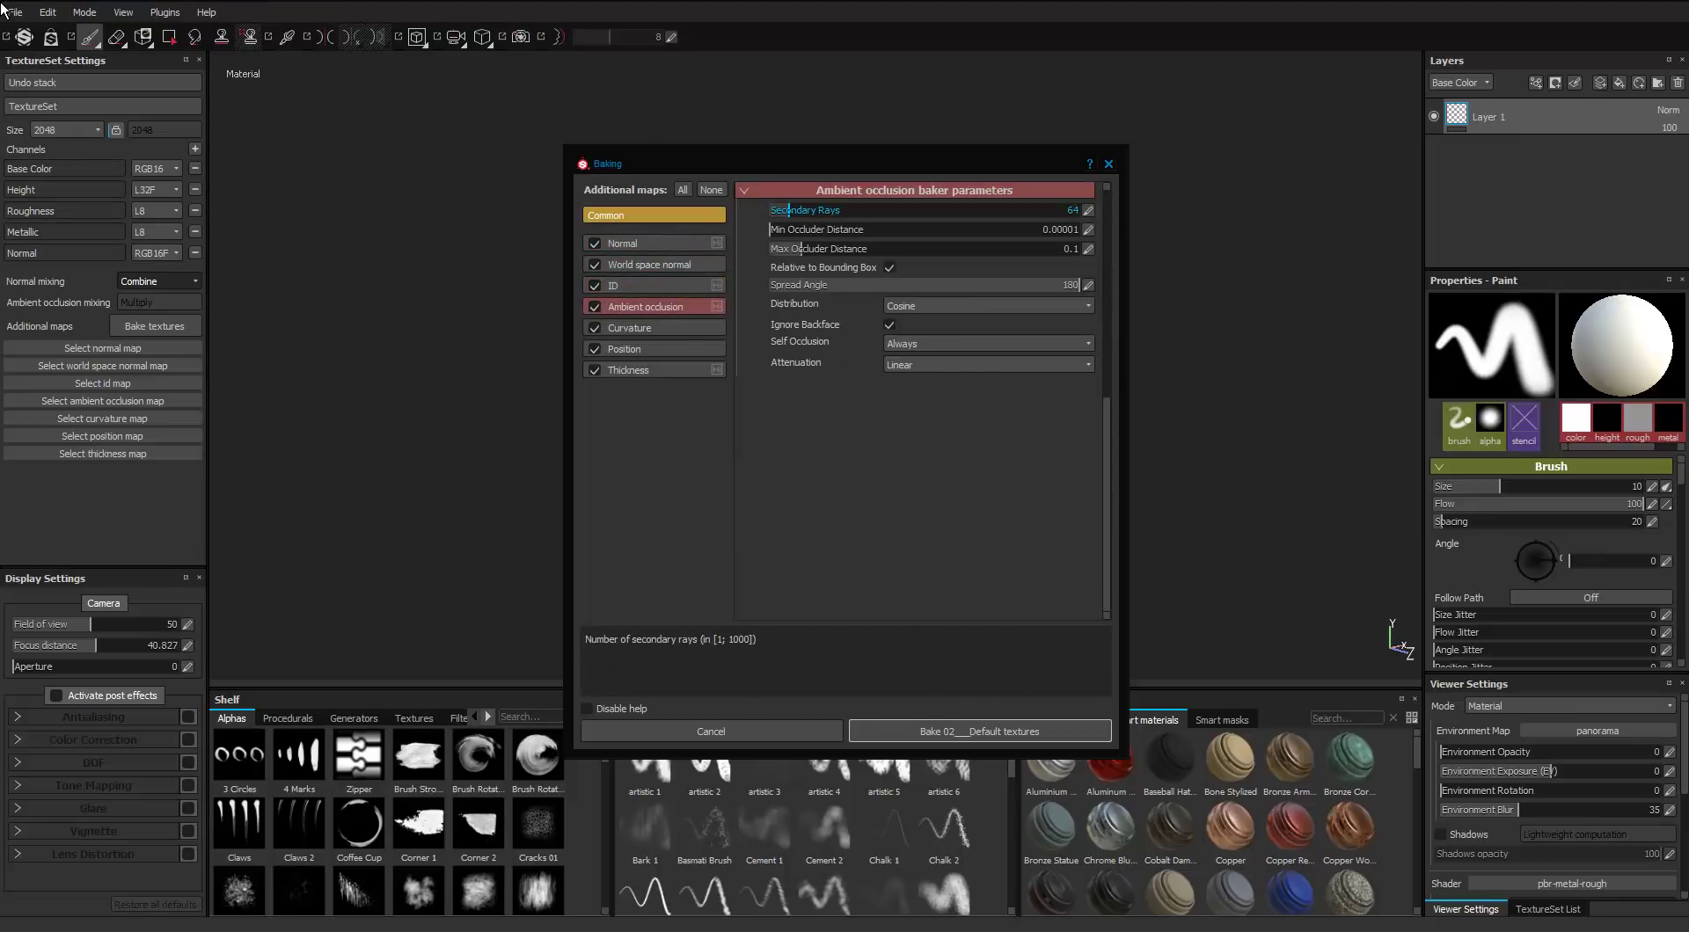
{"action": "left_click", "coordinate": [977, 344]}
{"action": "left_click", "coordinate": [946, 368]}
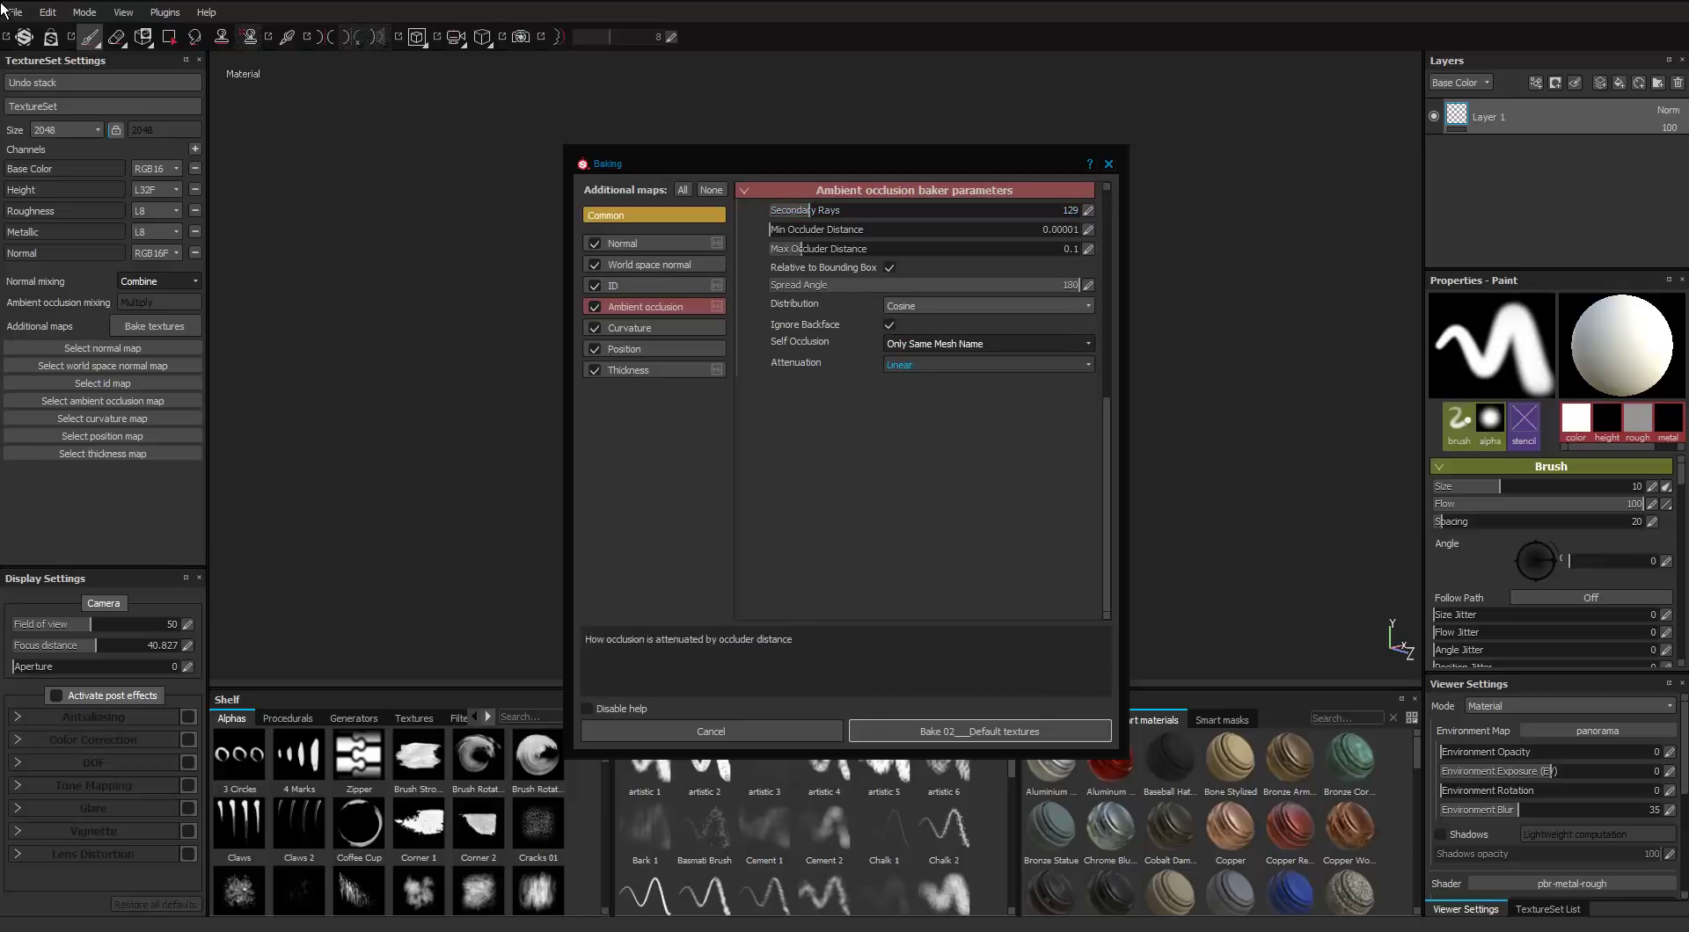
Set the thickness baker's self occlusion to Only Same Mesh Name
{"action": "left_click", "coordinate": [649, 329]}
{"action": "left_click", "coordinate": [649, 349]}
{"action": "left_click", "coordinate": [650, 370]}
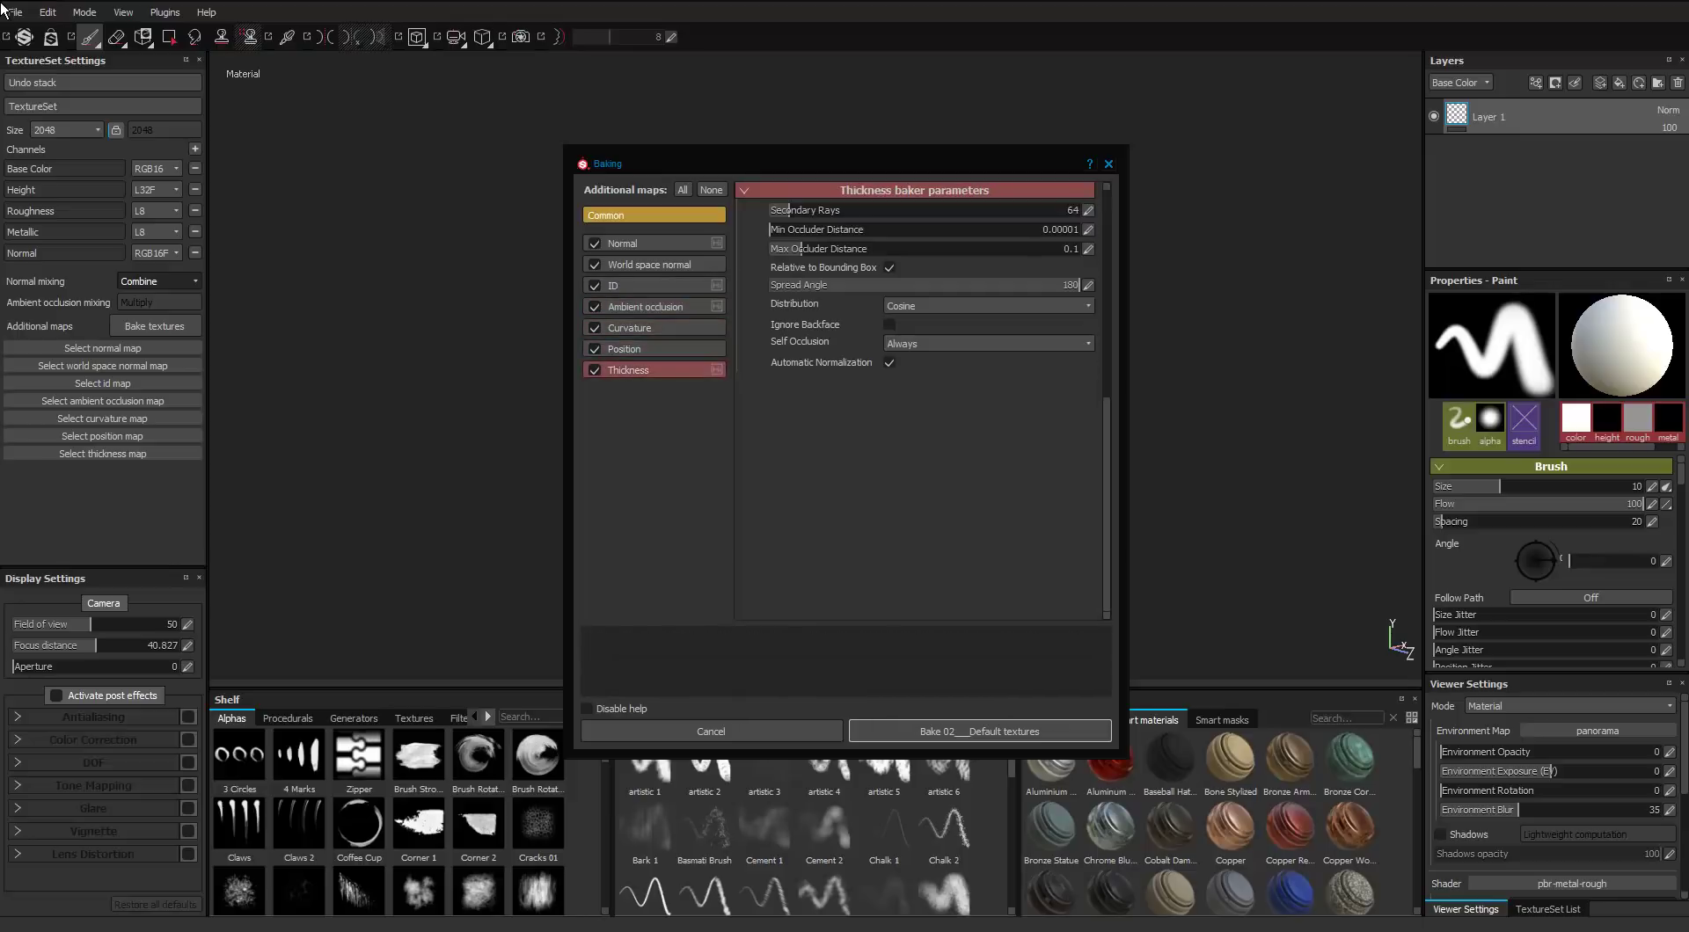
{"action": "left_click", "coordinate": [977, 344]}
{"action": "left_click", "coordinate": [937, 370]}
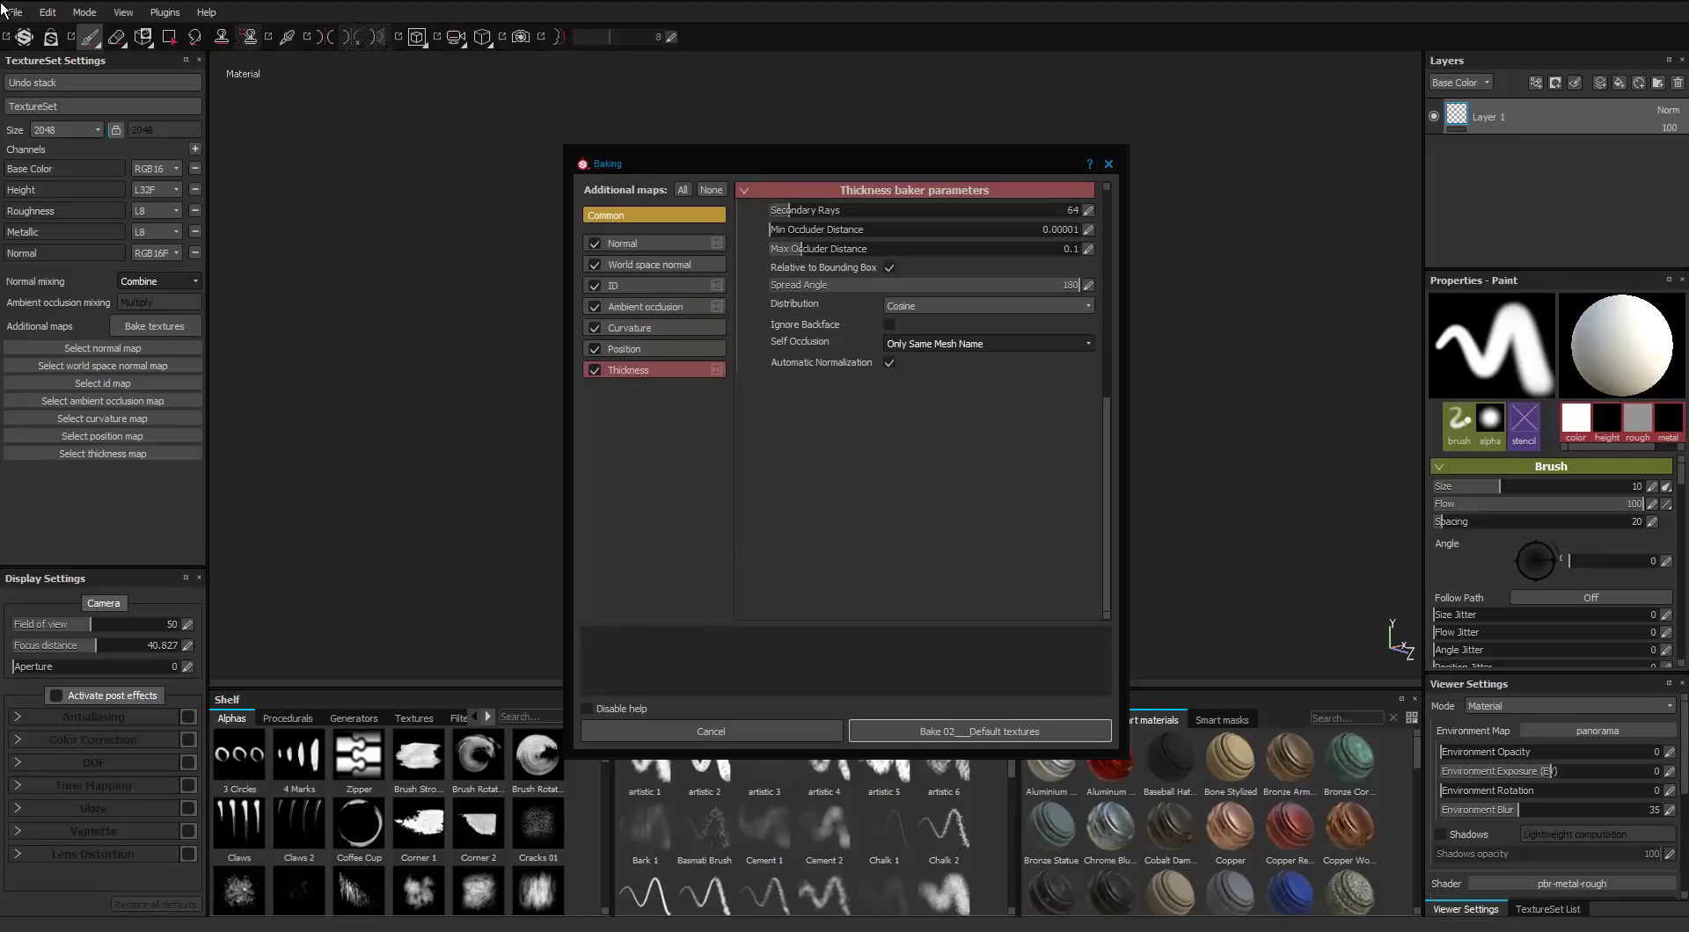
Review the common baking parameters, bake the texture set's maps, and inspect the baked jar
{"action": "left_click", "coordinate": [653, 215]}
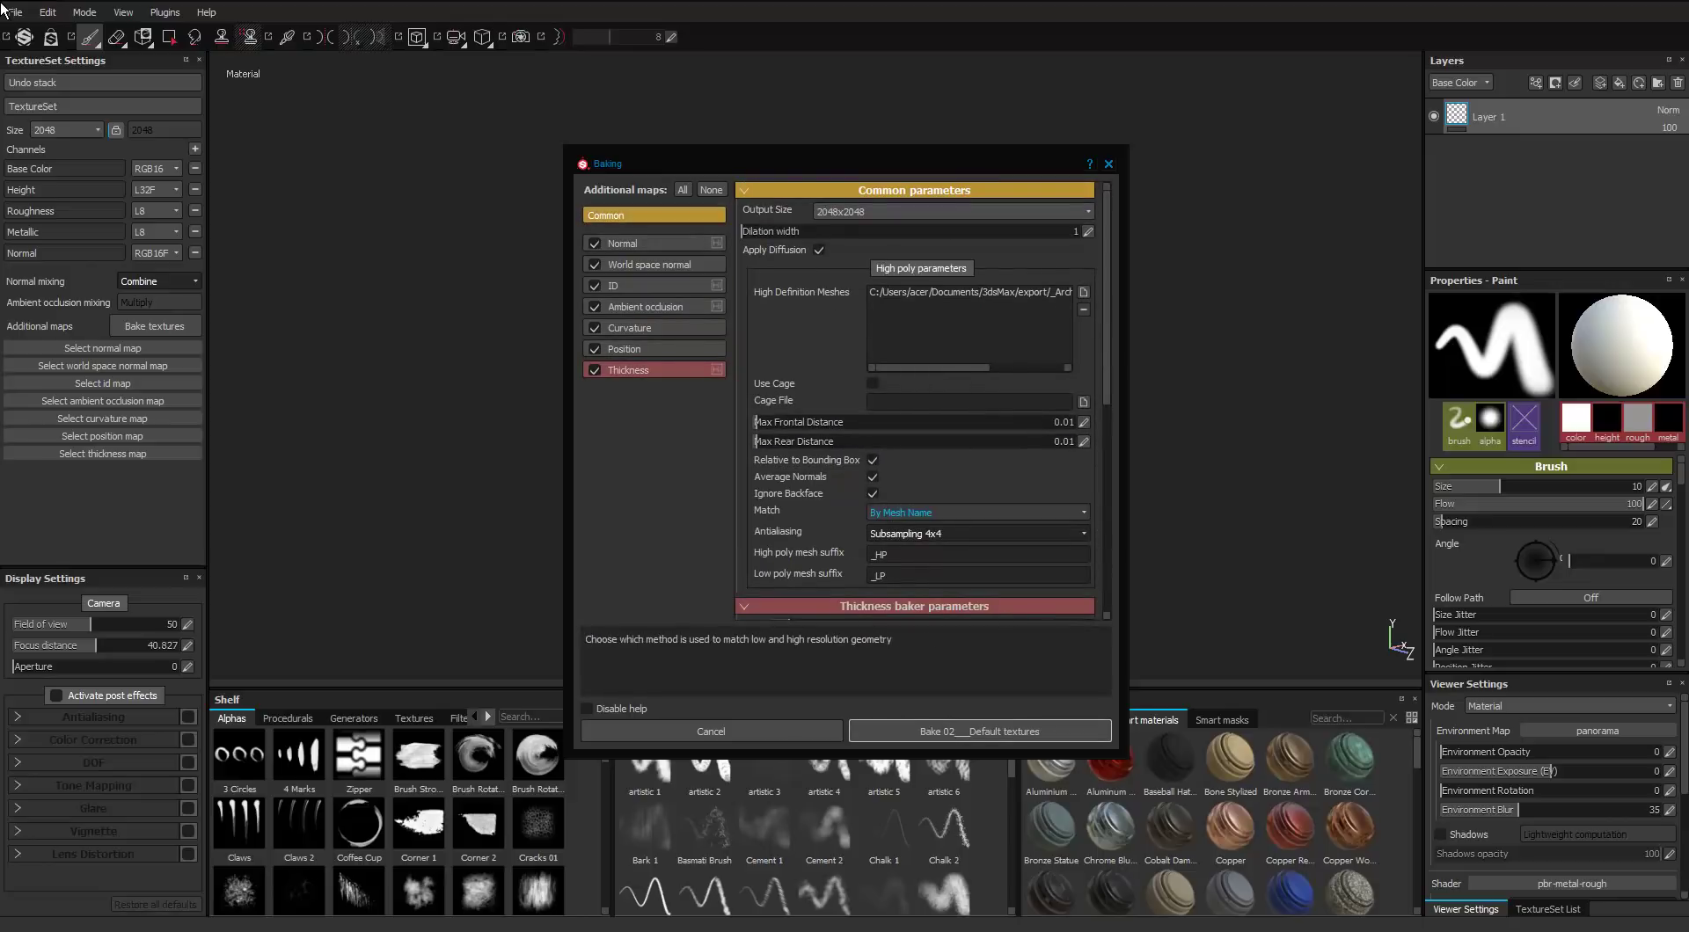
{"action": "left_click", "coordinate": [979, 731]}
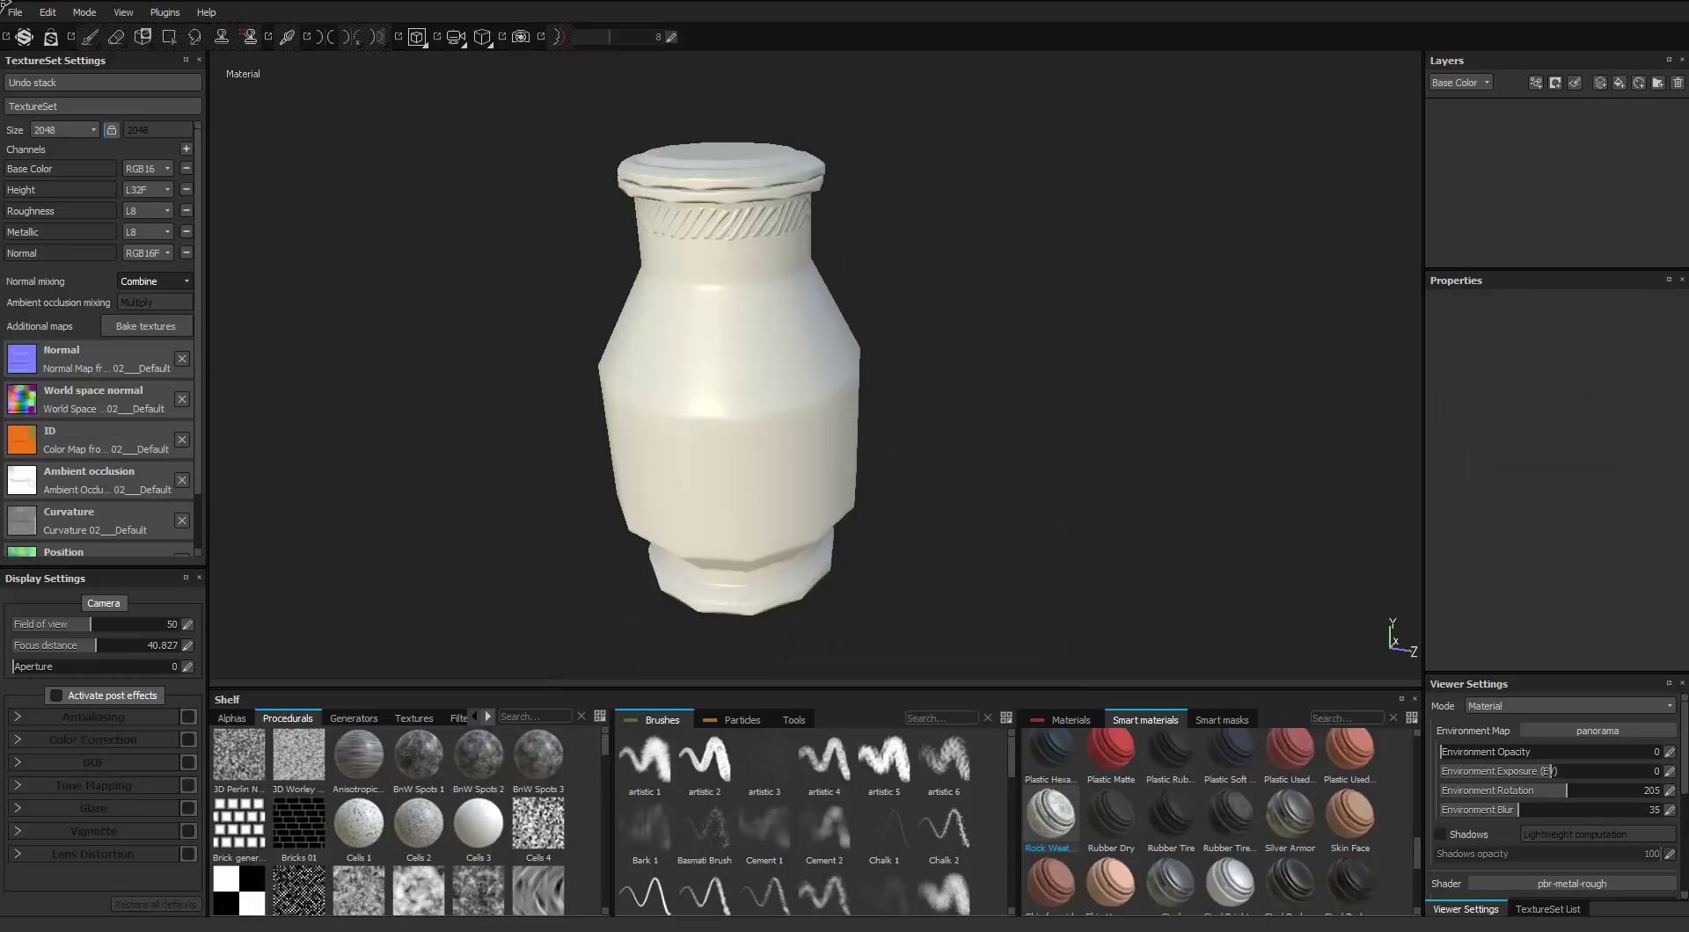
{"action": "mouse_move", "coordinate": [748, 378]}
{"action": "left_mouse_down", "text": "alt"}
{"action": "mouse_move", "coordinate": [735, 400]}
{"action": "mouse_move", "coordinate": [721, 361]}
{"action": "left_mouse_up", "text": "alt"}
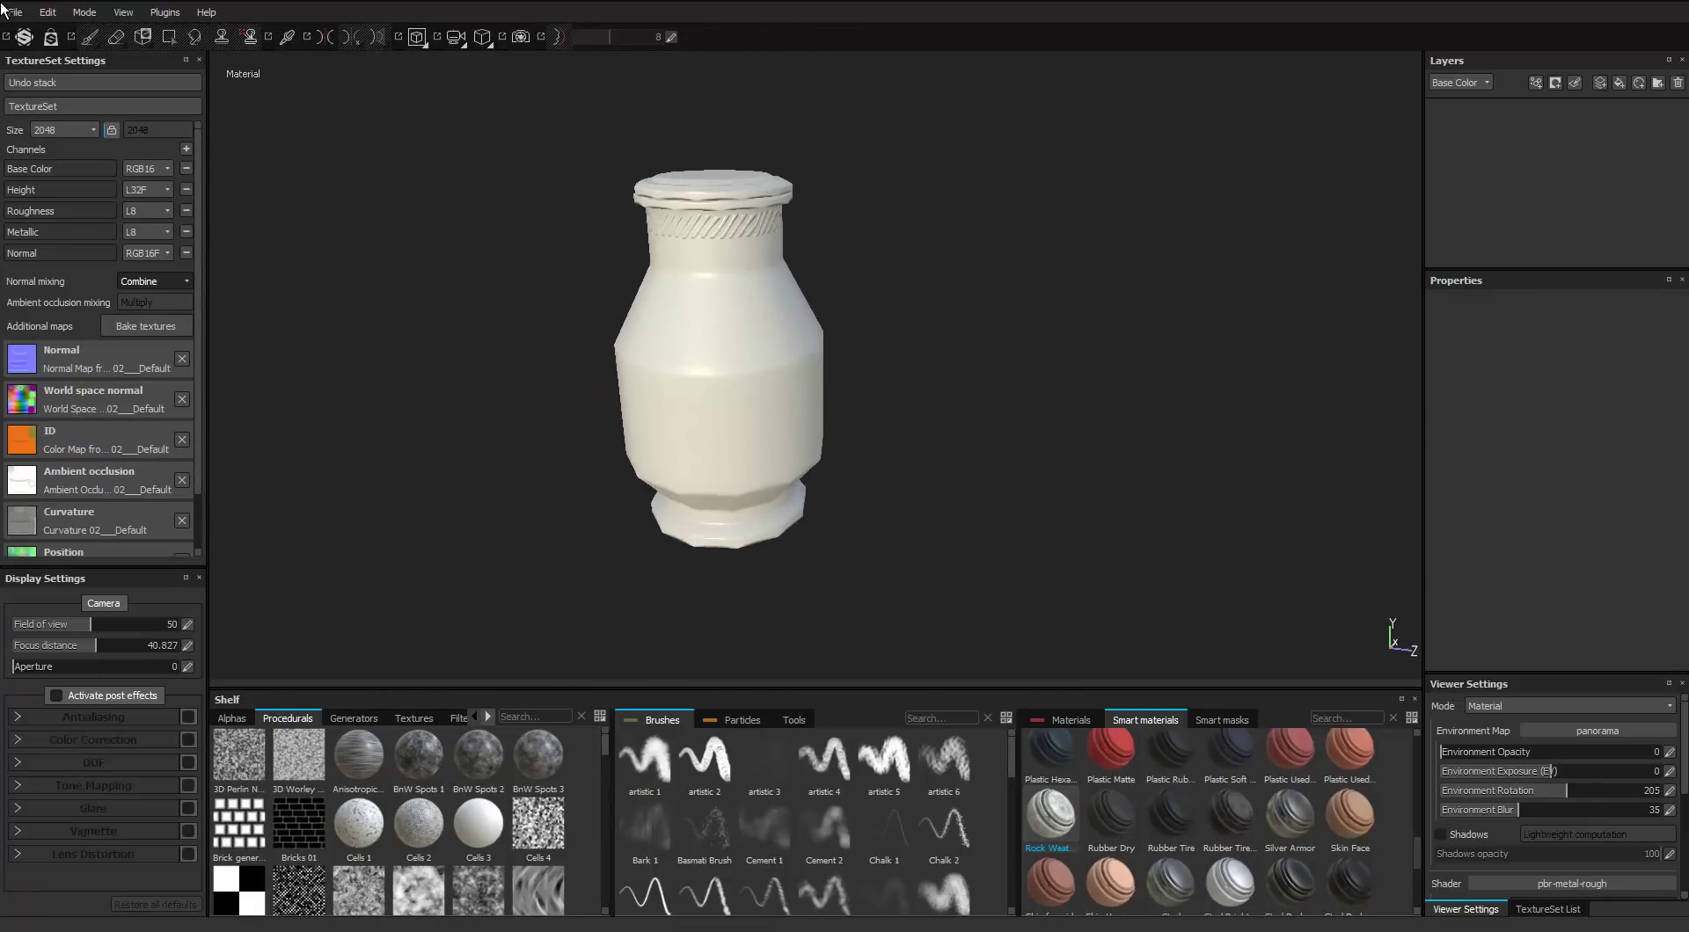
Add a fill layer to the jar's texture set and name it Base Color
{"action": "left_click", "coordinate": [1620, 83]}
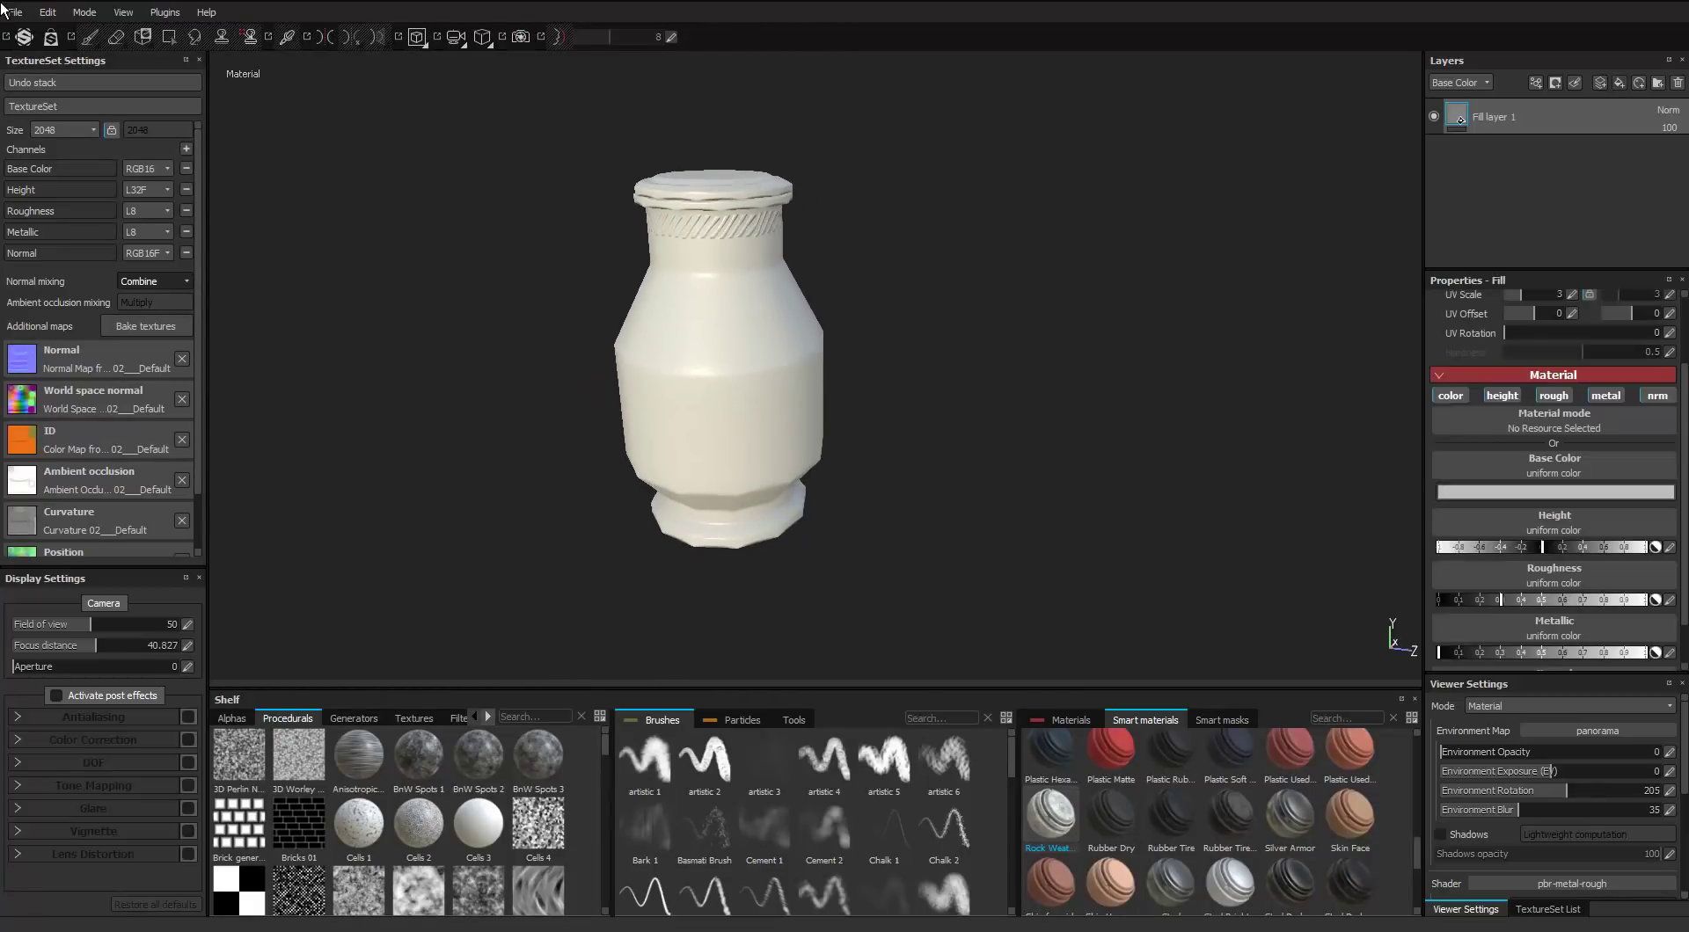
{"action": "double_click", "coordinate": [1495, 117]}
{"action": "type", "text": "Ba"}
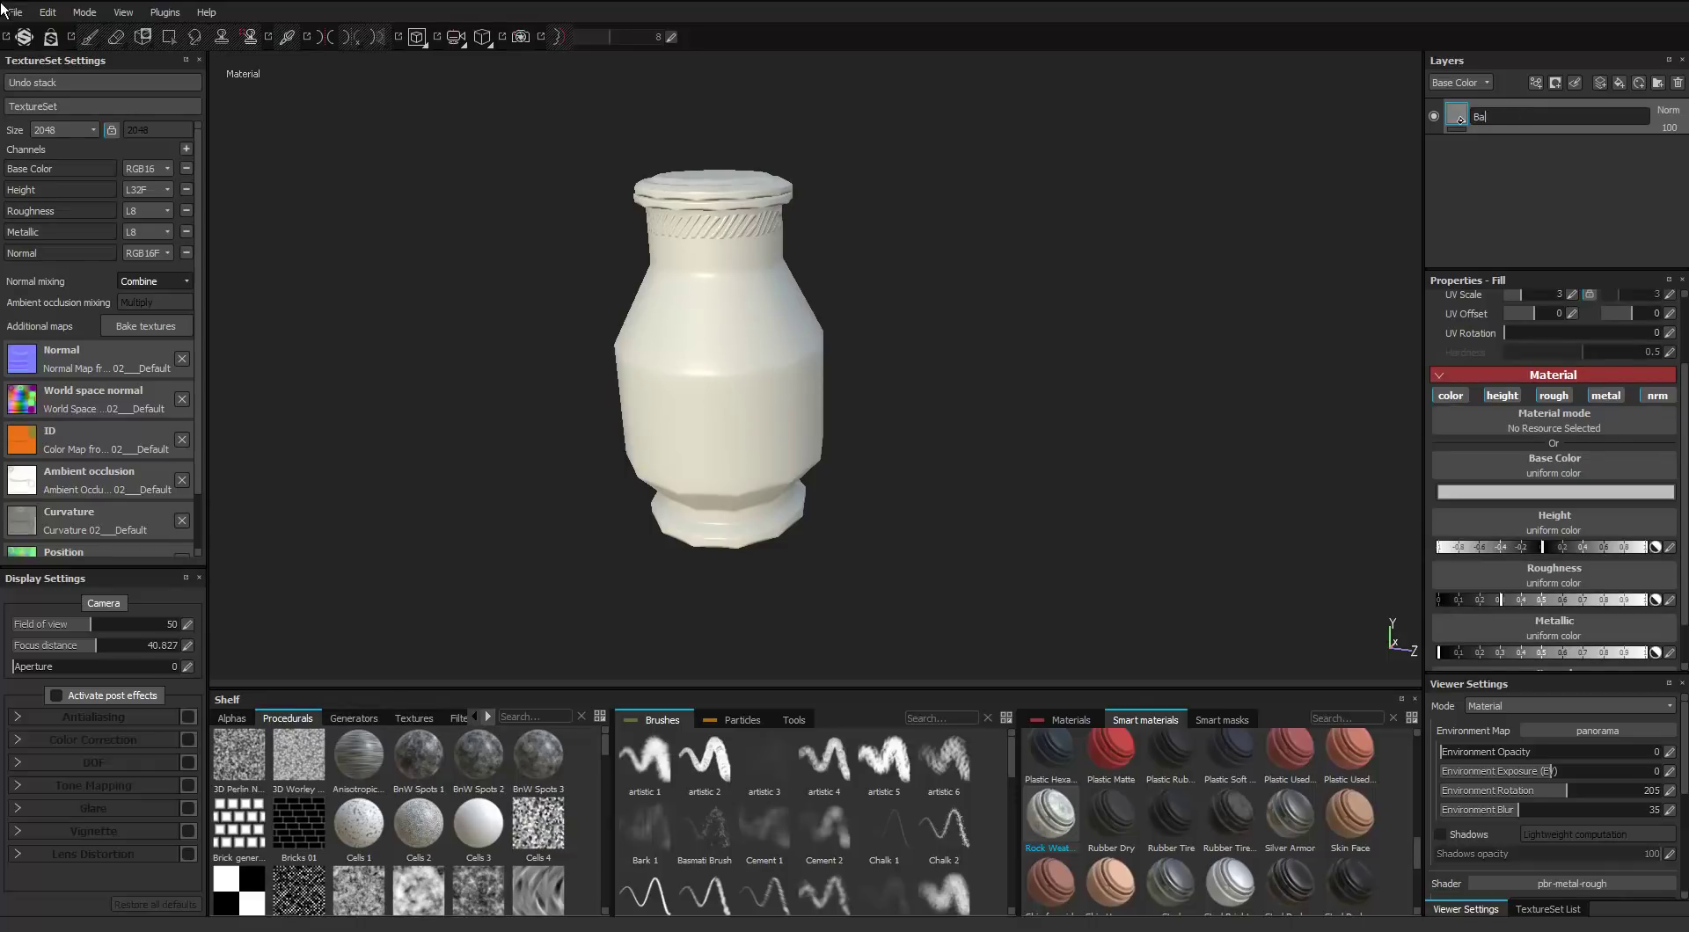
{"action": "type", "text": "se Color"}
{"action": "key", "text": "Return"}
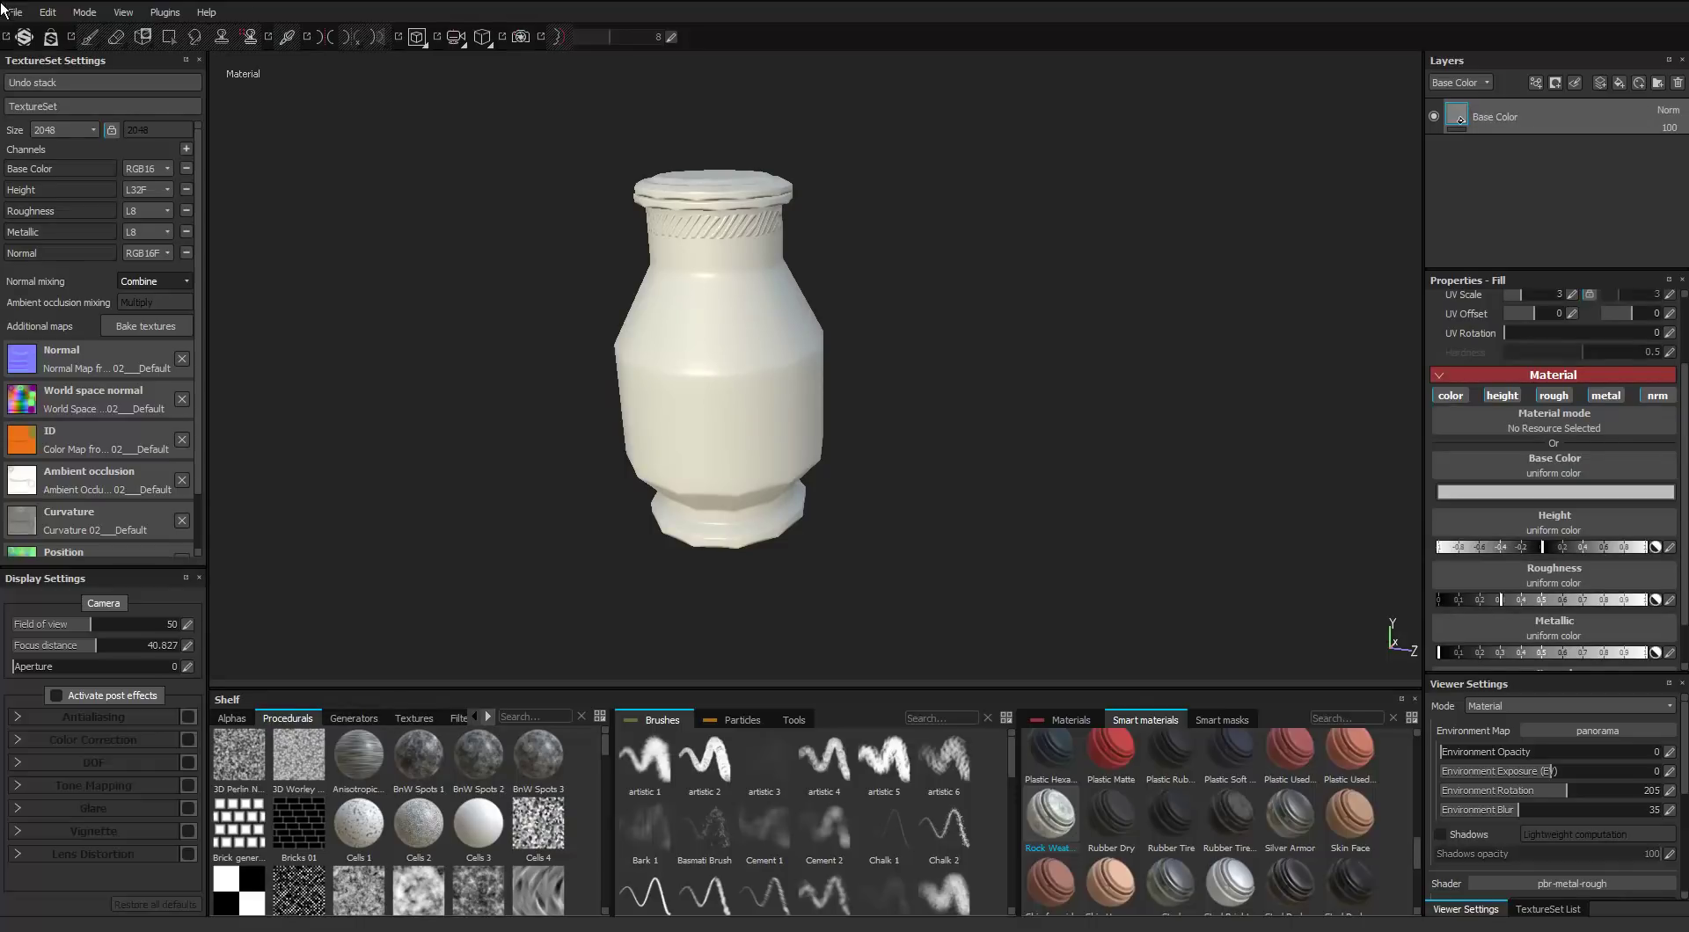
Change the Base Color layer's uniform base color to a muted sandy tan
{"action": "left_click", "coordinate": [1508, 492]}
{"action": "left_click_drag", "start_coordinate": [1540, 508], "coordinate": [1540, 535]}
{"action": "left_click_drag", "start_coordinate": [1468, 456], "coordinate": [1499, 446]}
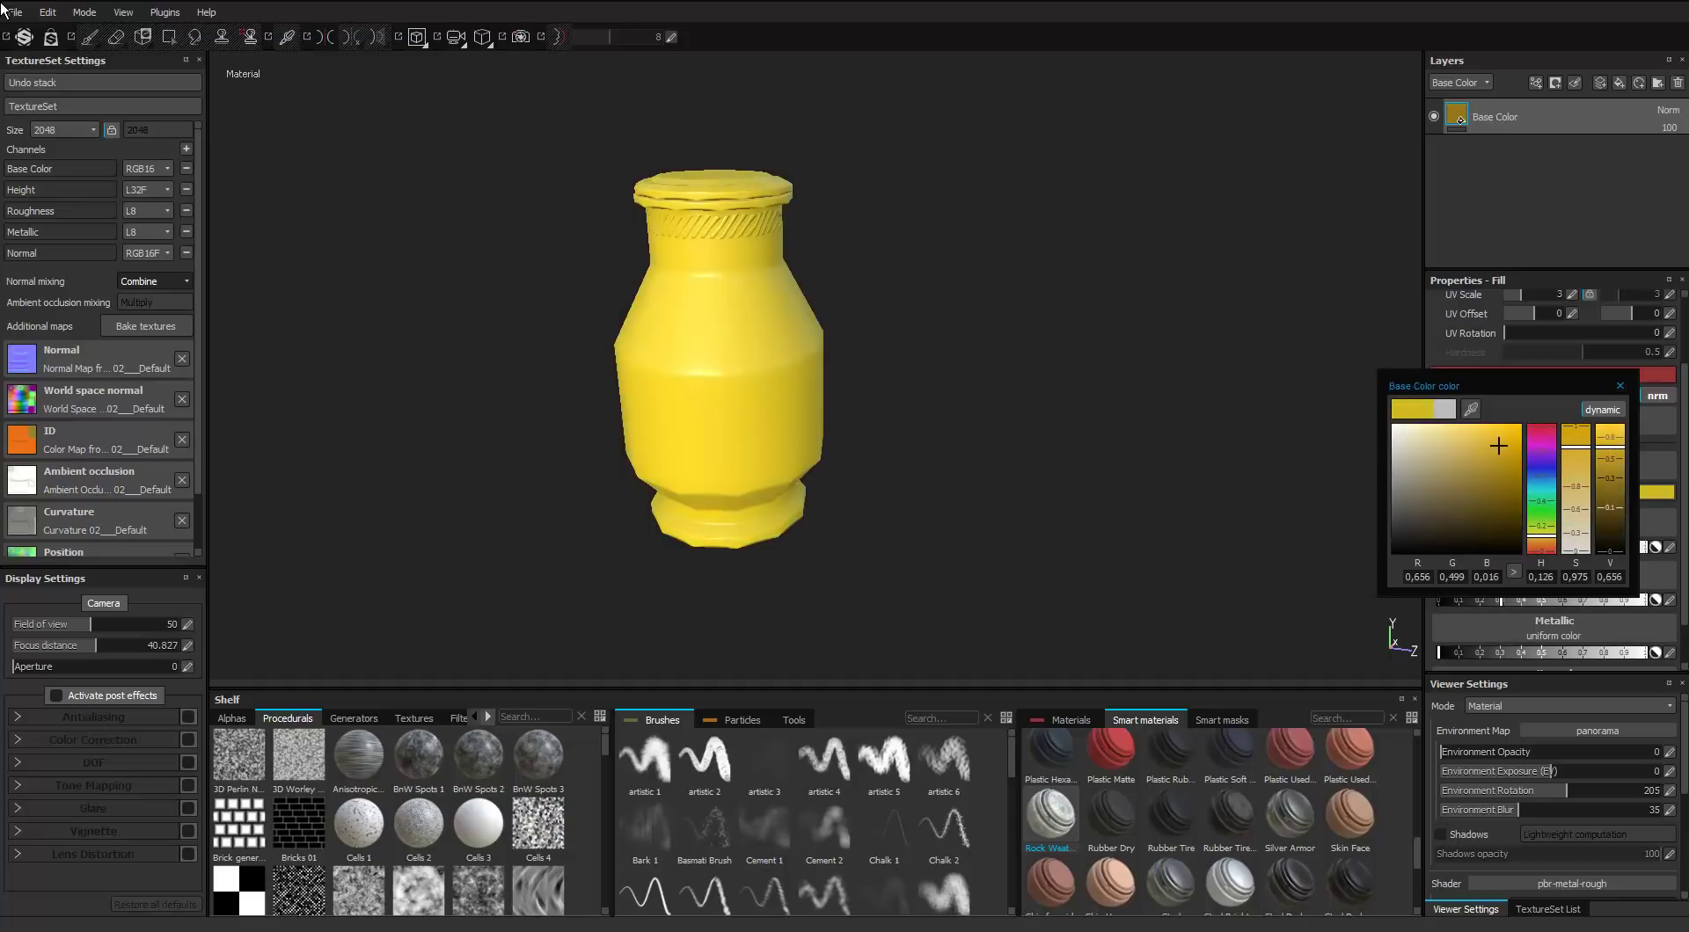
{"action": "left_click_drag", "start_coordinate": [1540, 536], "coordinate": [1540, 539]}
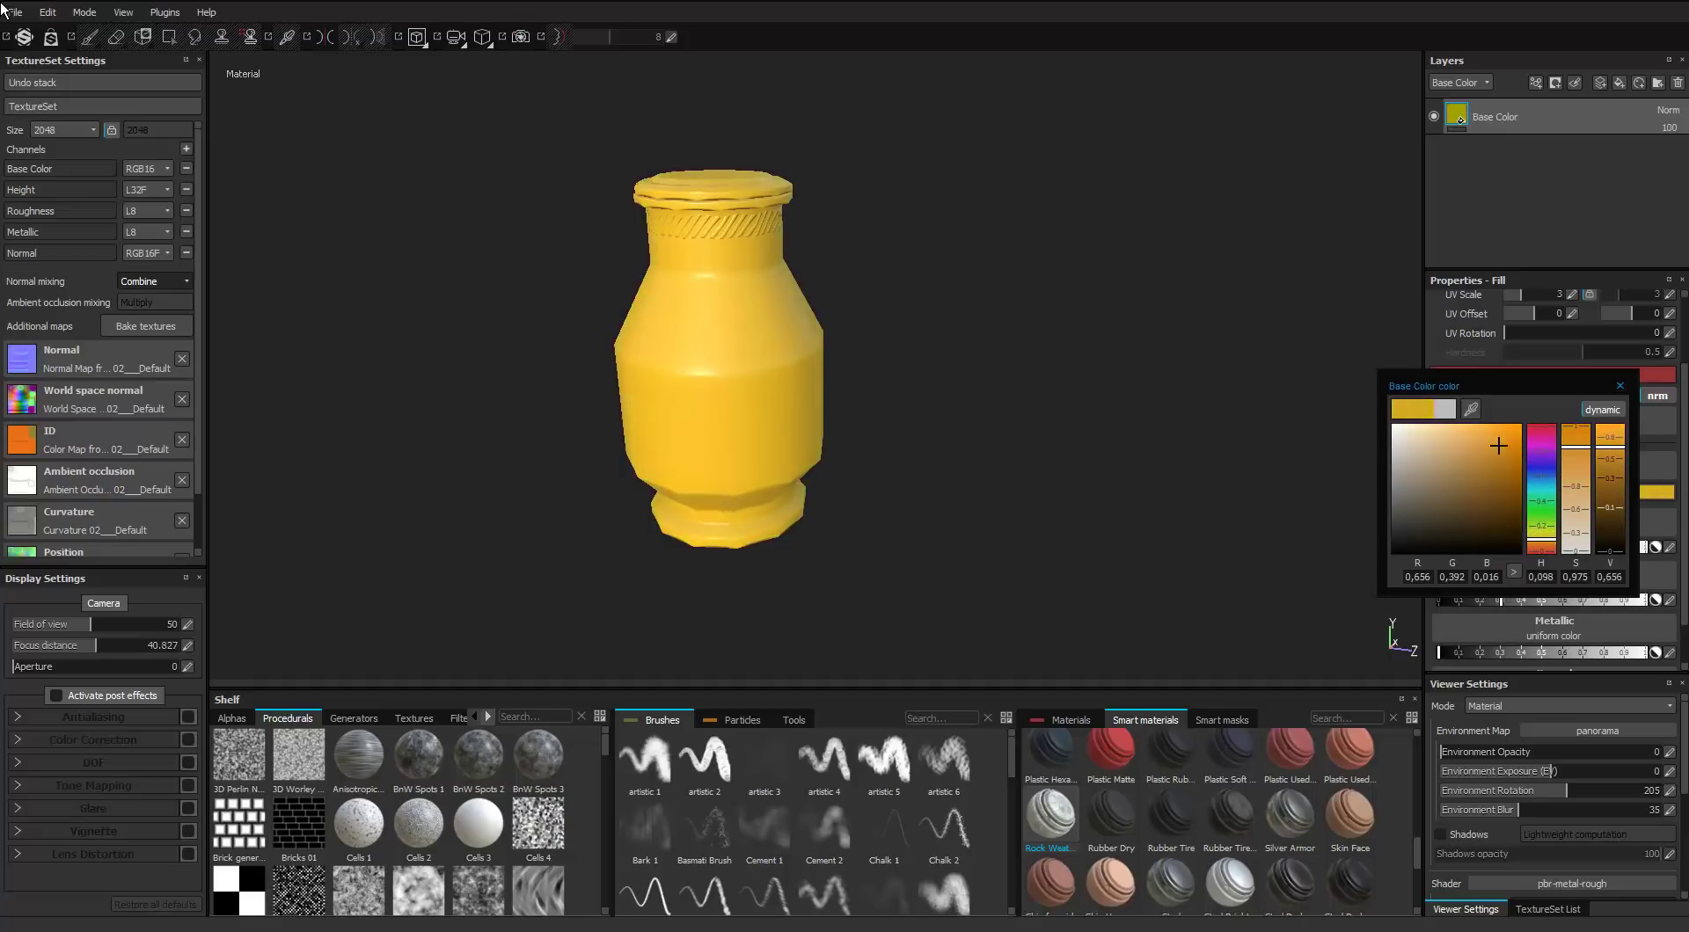
{"action": "left_click_drag", "start_coordinate": [1498, 446], "coordinate": [1449, 454]}
{"action": "left_click", "coordinate": [1620, 386]}
Disable the metallic channel on the Base Color layer and raise its roughness to about 0.9
{"action": "scroll", "coordinate": [1575, 422], "scroll_direction": "up", "scroll_amount": 2}
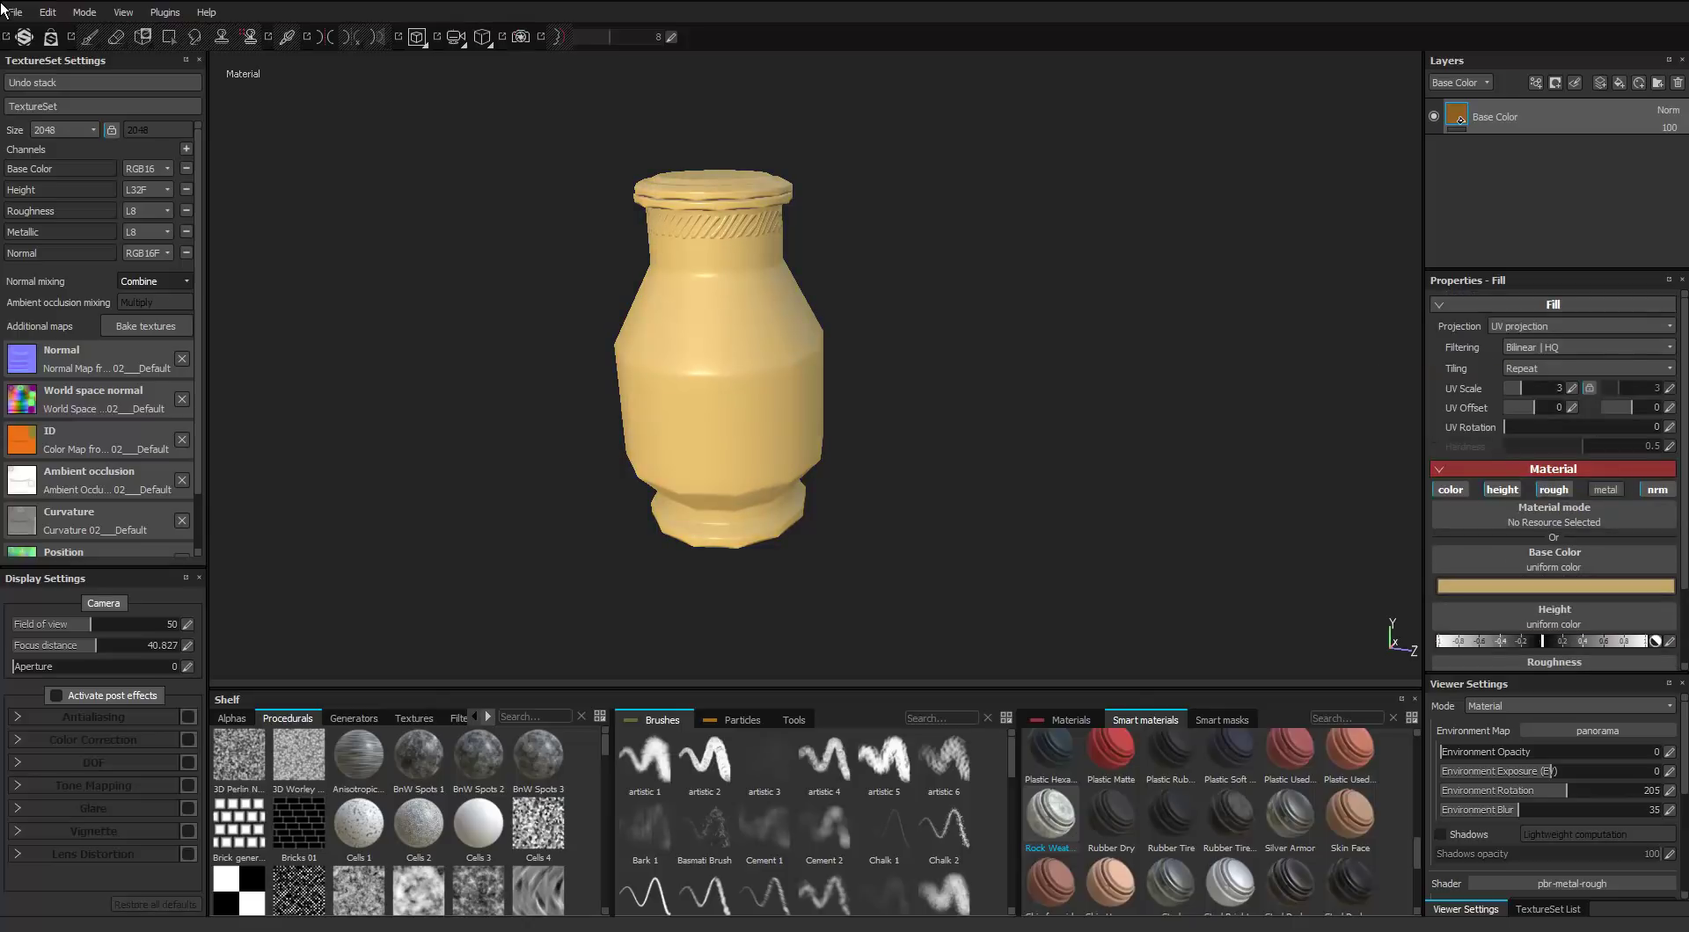
{"action": "scroll", "coordinate": [1575, 528], "scroll_direction": "down", "scroll_amount": 2}
{"action": "left_click_drag", "start_coordinate": [1500, 600], "coordinate": [1620, 600]}
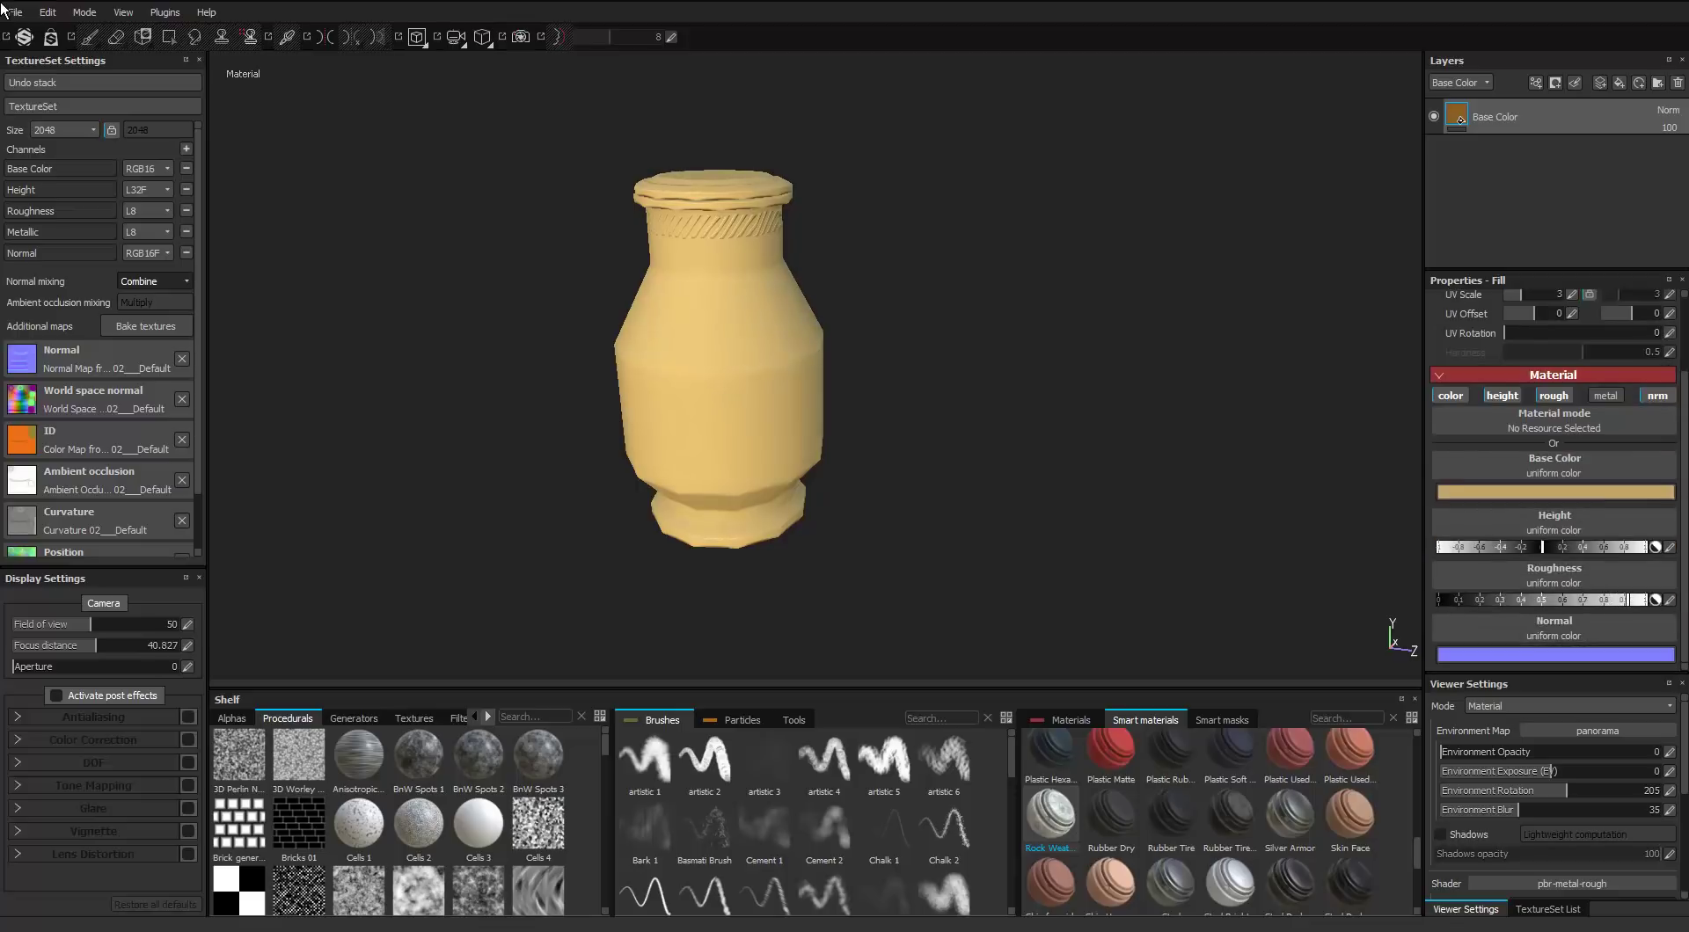
Add a fill layer named Damage above Base Color and give it a black mask
{"action": "left_click", "coordinate": [1658, 83]}
{"action": "key", "text": "ctrl+z"}
{"action": "left_click", "coordinate": [1620, 83]}
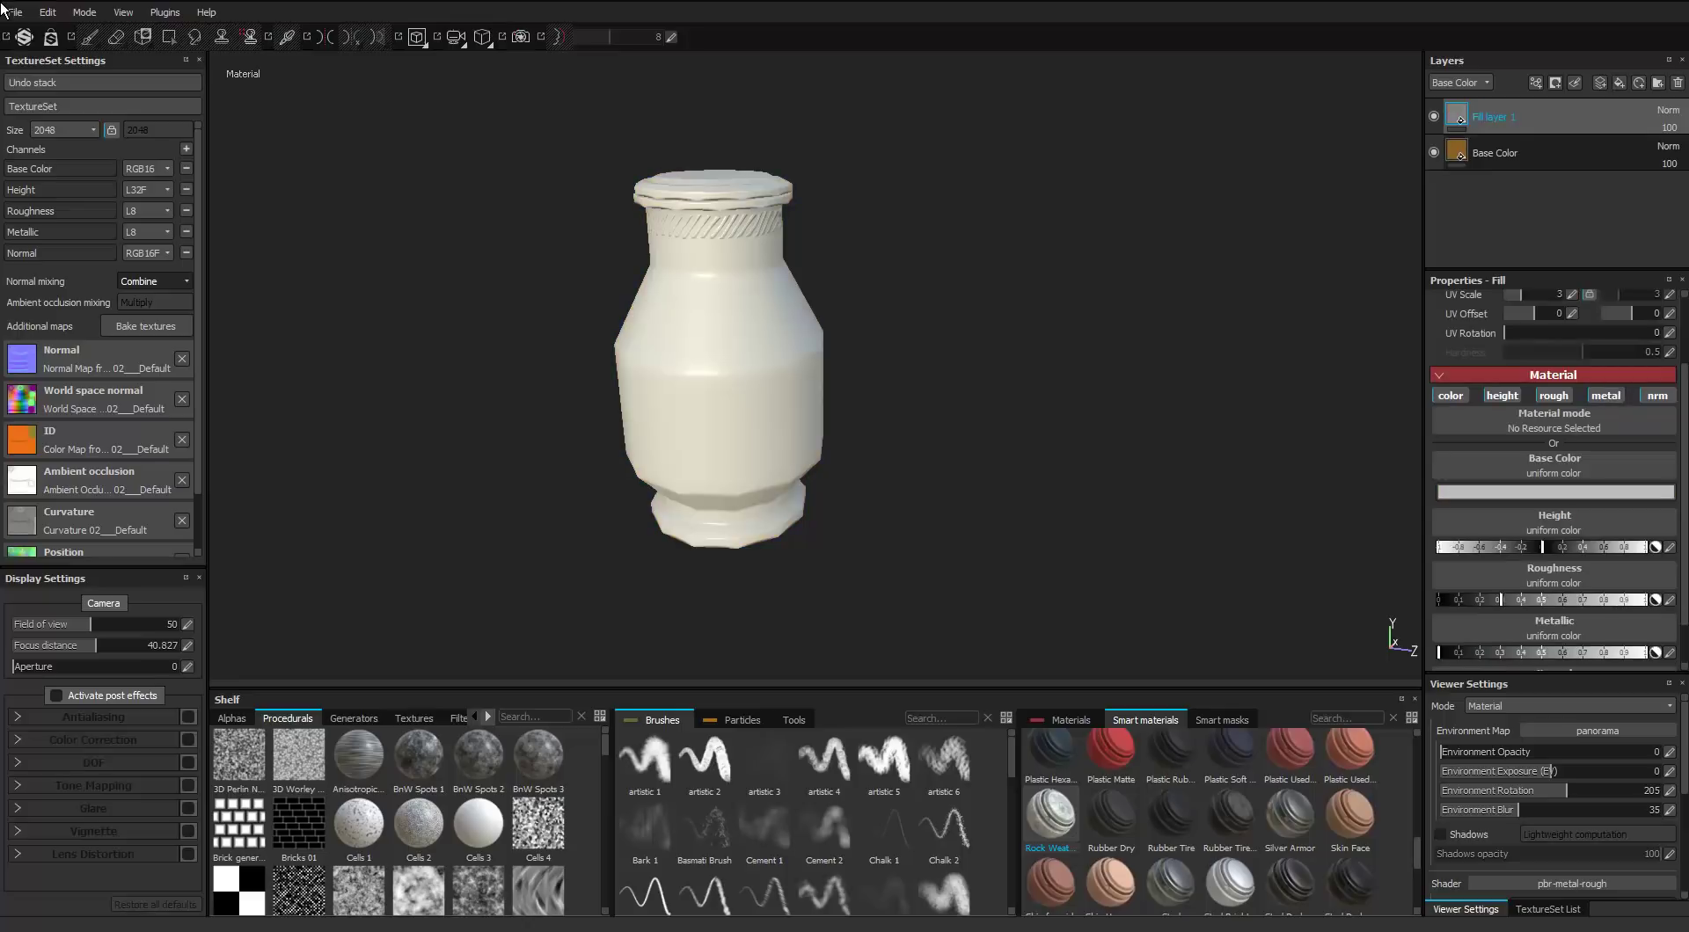
{"action": "double_click", "coordinate": [1493, 117]}
{"action": "type", "text": "Damage"}
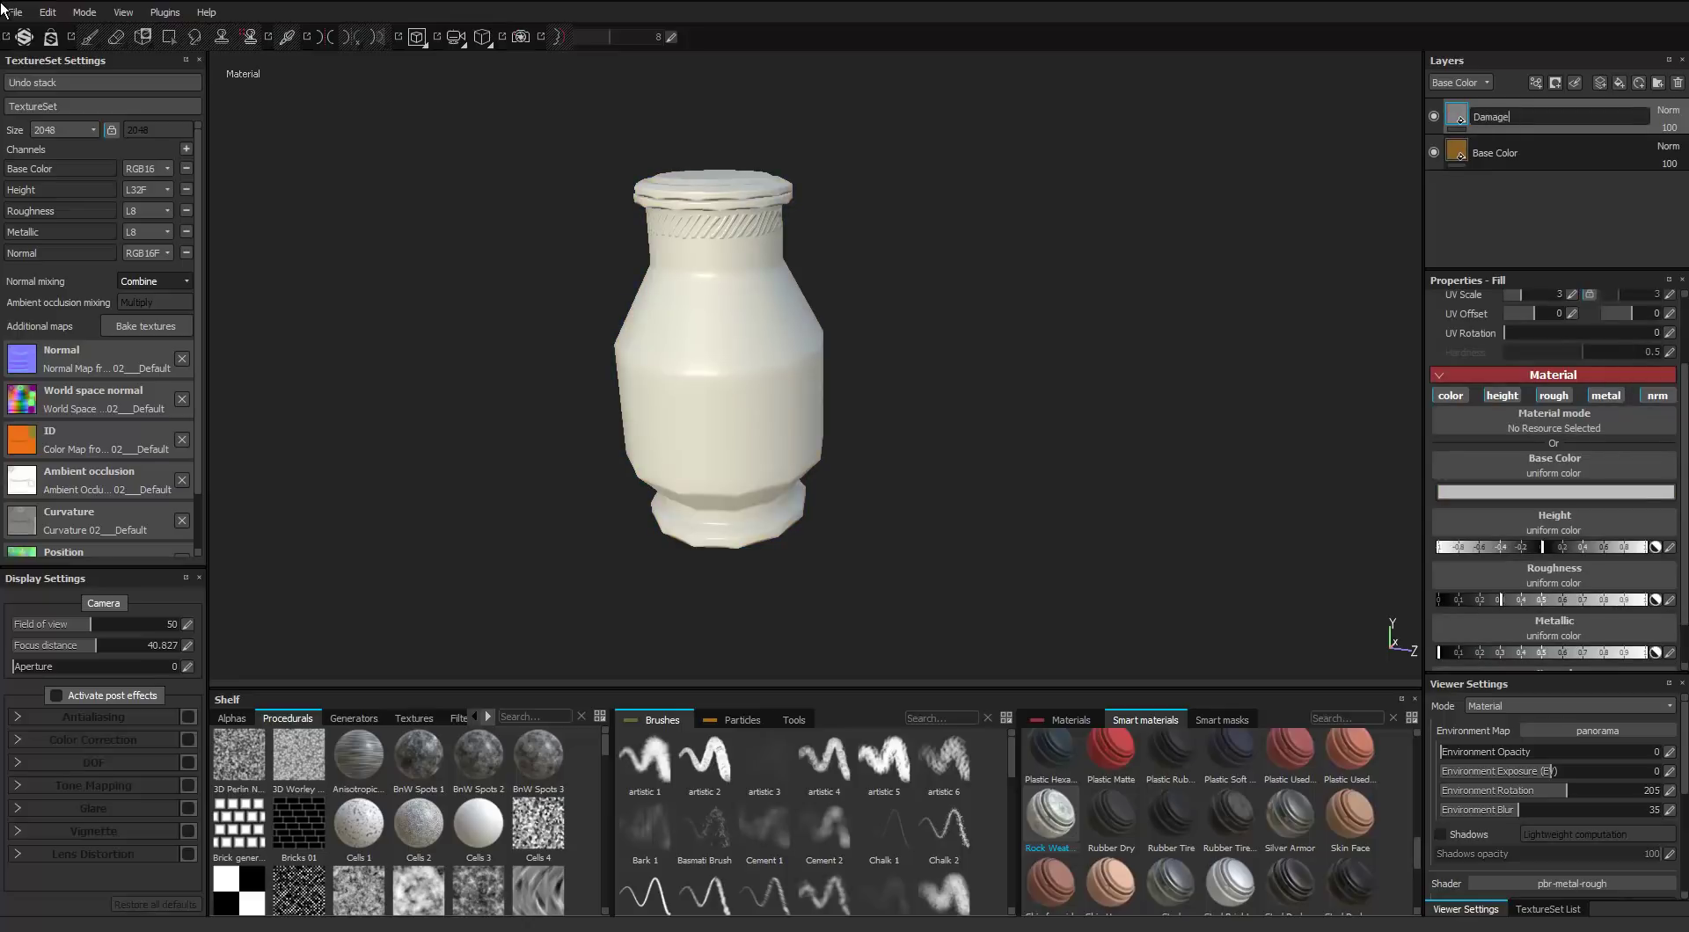
{"action": "key", "text": "Return"}
{"action": "right_click", "coordinate": [1475, 117]}
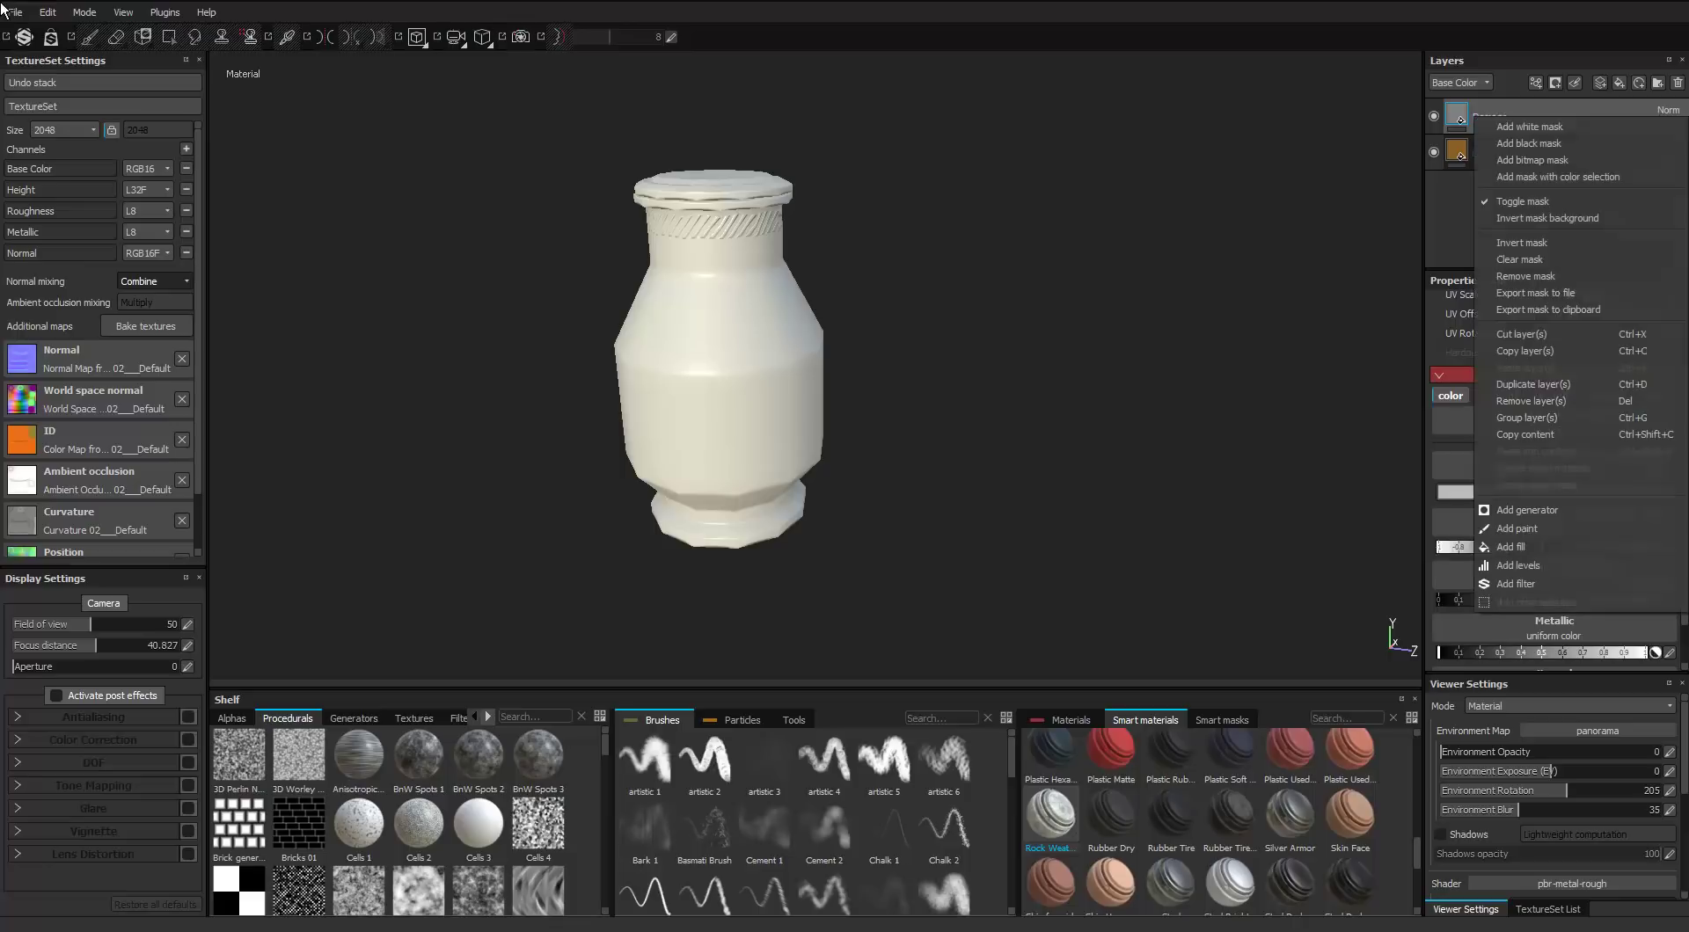
{"action": "left_click", "coordinate": [1529, 143]}
Apply the Dirt Complex smart mask to the Damage layer
{"action": "scroll", "coordinate": [728, 295], "scroll_direction": "up", "scroll_amount": 3}
{"action": "mouse_move", "coordinate": [695, 304]}
{"action": "left_mouse_down", "text": "alt"}
{"action": "mouse_move", "coordinate": [728, 295]}
{"action": "mouse_move", "coordinate": [760, 244]}
{"action": "mouse_move", "coordinate": [848, 315]}
{"action": "left_mouse_up", "text": "alt"}
{"action": "scroll", "coordinate": [736, 290], "scroll_direction": "down", "scroll_amount": 3}
{"action": "scroll", "coordinate": [761, 243], "scroll_direction": "up", "scroll_amount": 1}
{"action": "scroll", "coordinate": [783, 234], "scroll_direction": "up", "scroll_amount": 3}
{"action": "scroll", "coordinate": [841, 211], "scroll_direction": "down", "scroll_amount": 4}
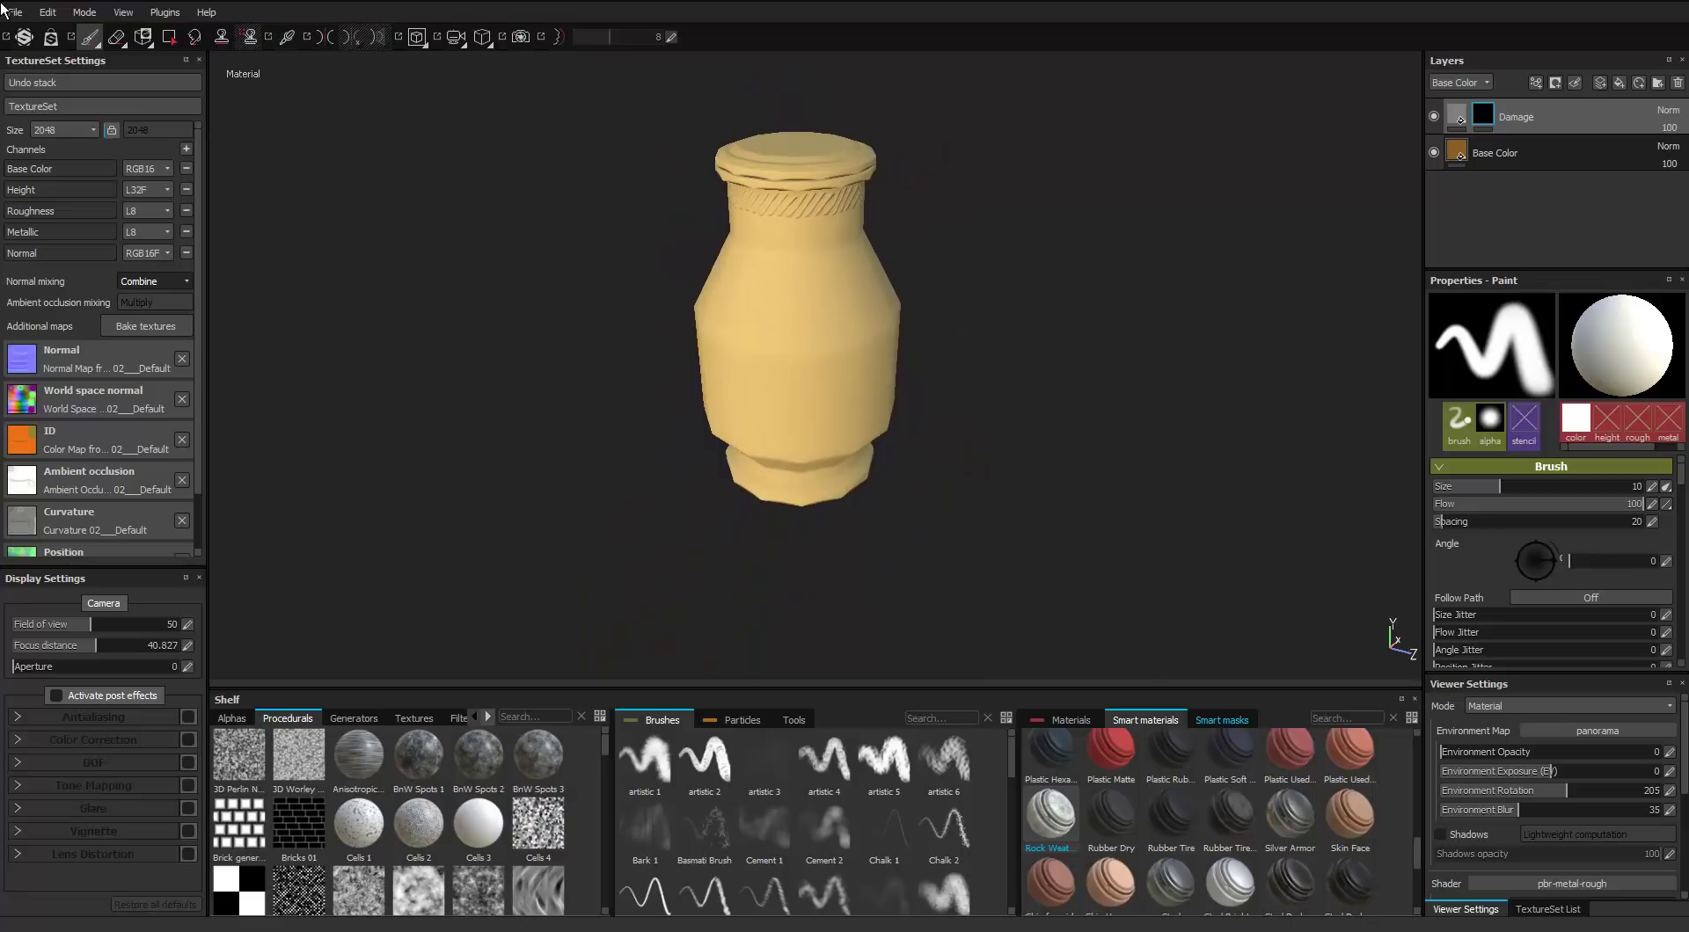
{"action": "left_click", "coordinate": [1222, 719]}
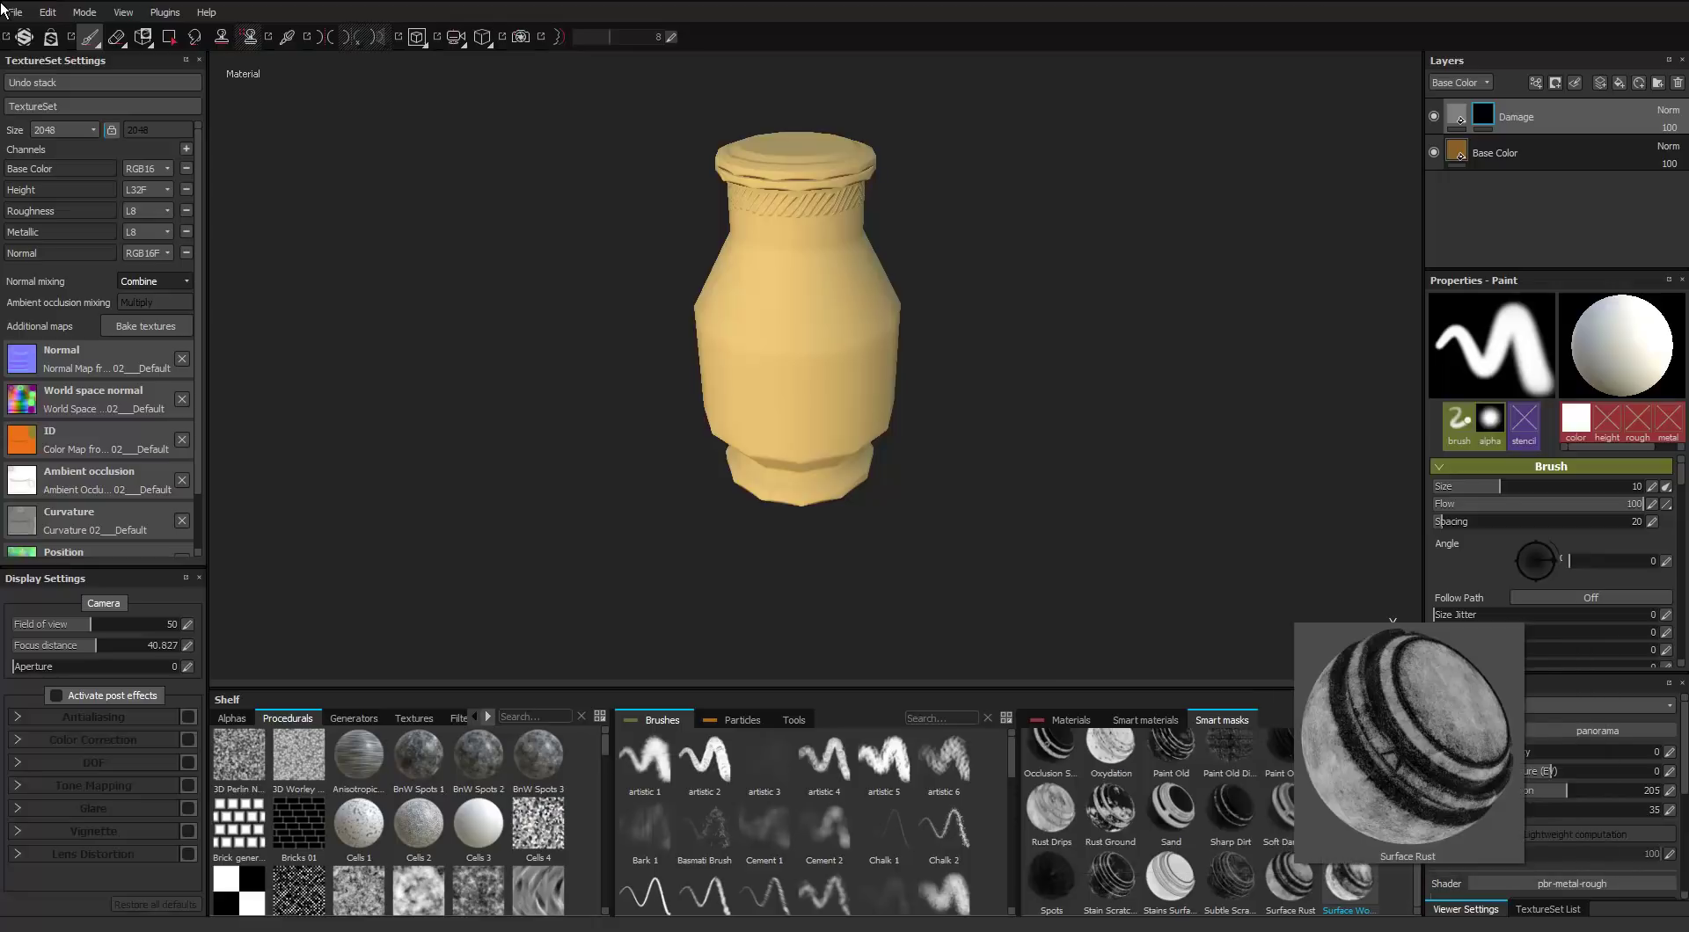
{"action": "scroll", "coordinate": [1223, 818], "scroll_direction": "up", "scroll_amount": 2}
{"action": "scroll", "coordinate": [1223, 818], "scroll_direction": "up", "scroll_amount": 4}
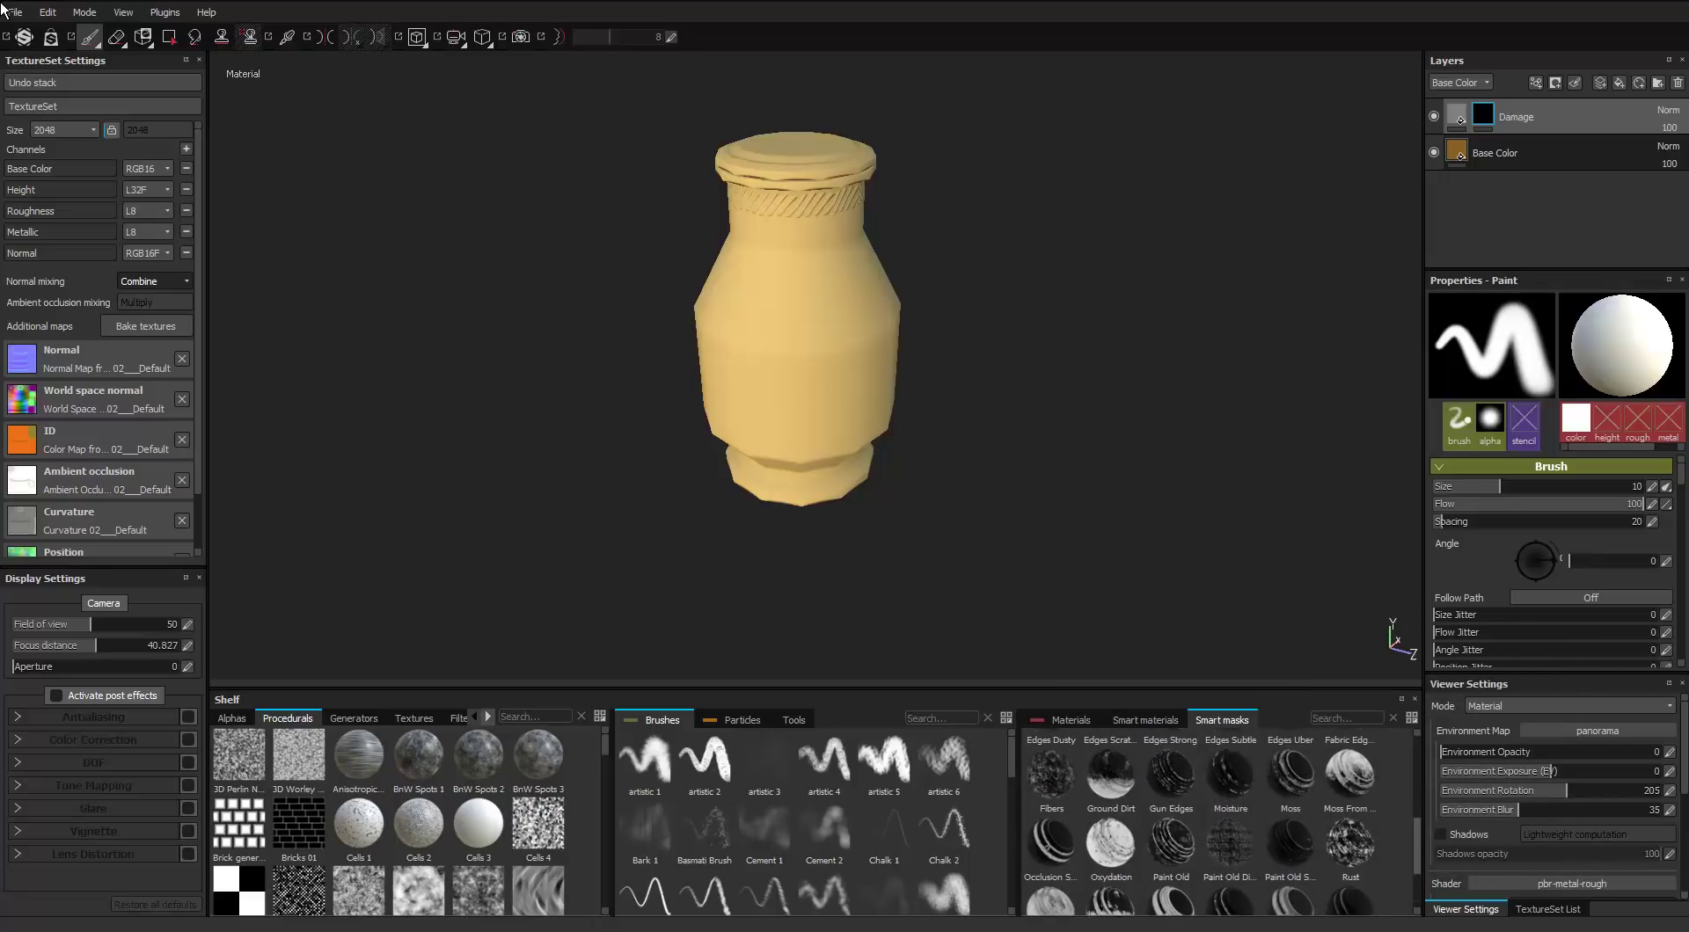
{"action": "scroll", "coordinate": [1223, 818], "scroll_direction": "up", "scroll_amount": 2}
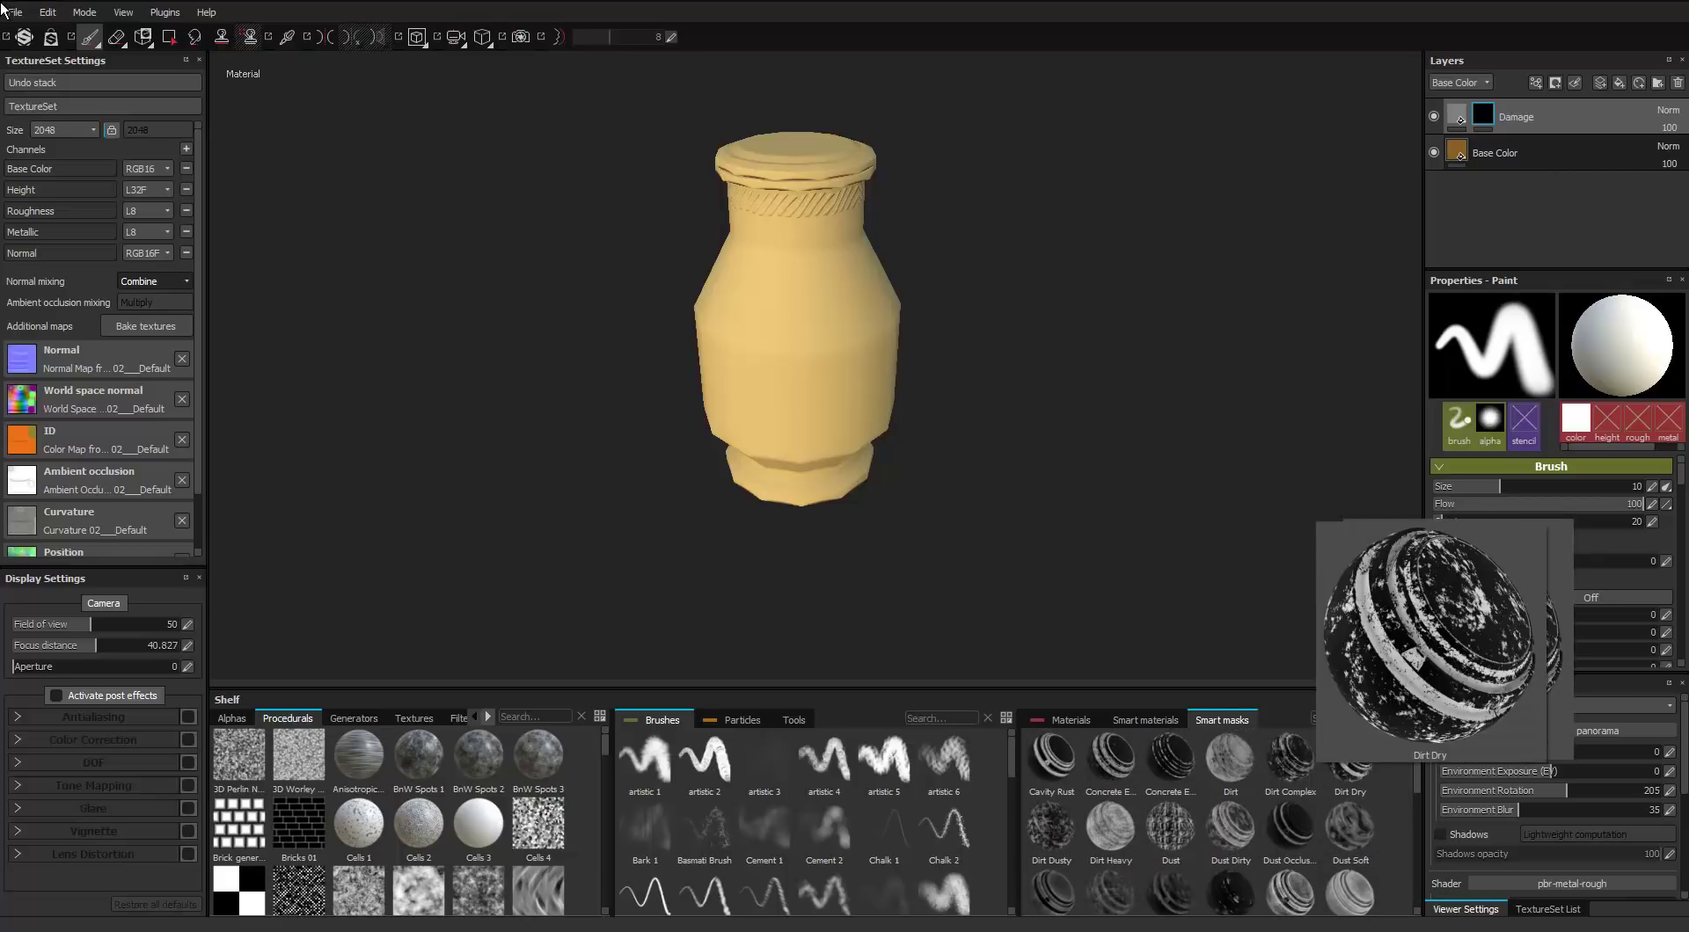
{"action": "left_click_drag", "start_coordinate": [1291, 760], "coordinate": [1513, 116]}
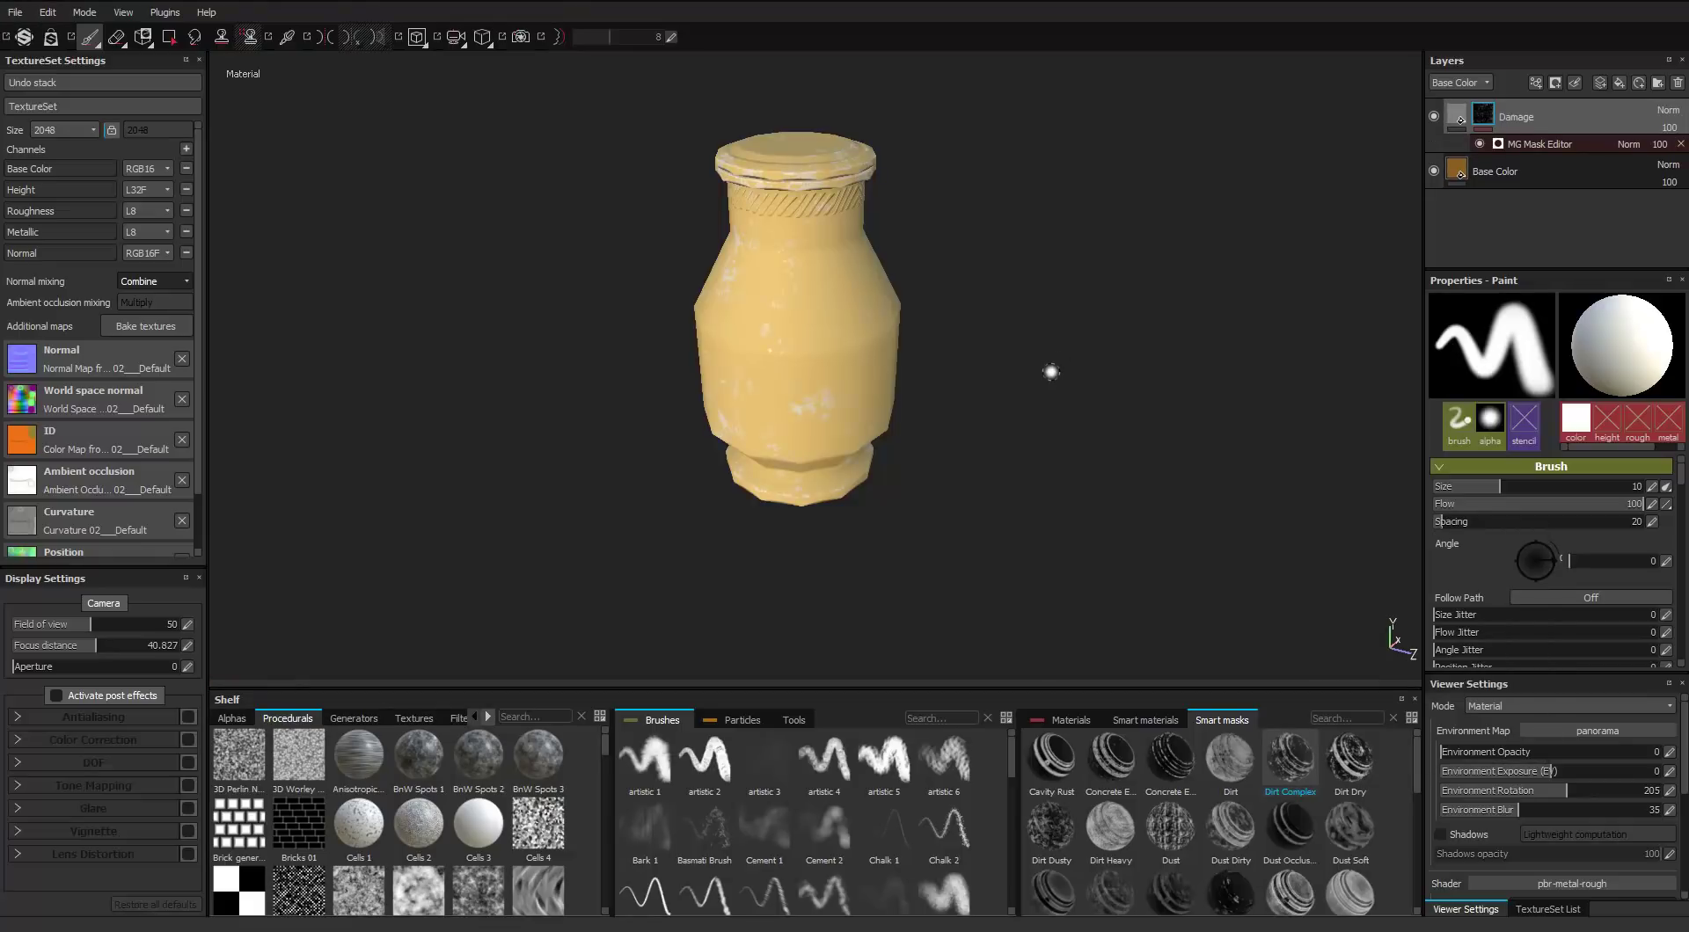
Increase the wear coverage in the Damage mask's MG Mask Editor, using Global Balance 0.6 and Global Contrast 0.7
{"action": "scroll", "coordinate": [774, 342], "scroll_direction": "up", "scroll_amount": 4}
{"action": "left_click_drag", "start_coordinate": [772, 342], "coordinate": [883, 280], "text": "alt"}
{"action": "left_click_drag", "start_coordinate": [624, 335], "coordinate": [863, 413], "text": "alt"}
{"action": "left_click_drag", "start_coordinate": [615, 407], "coordinate": [858, 387], "text": "alt"}
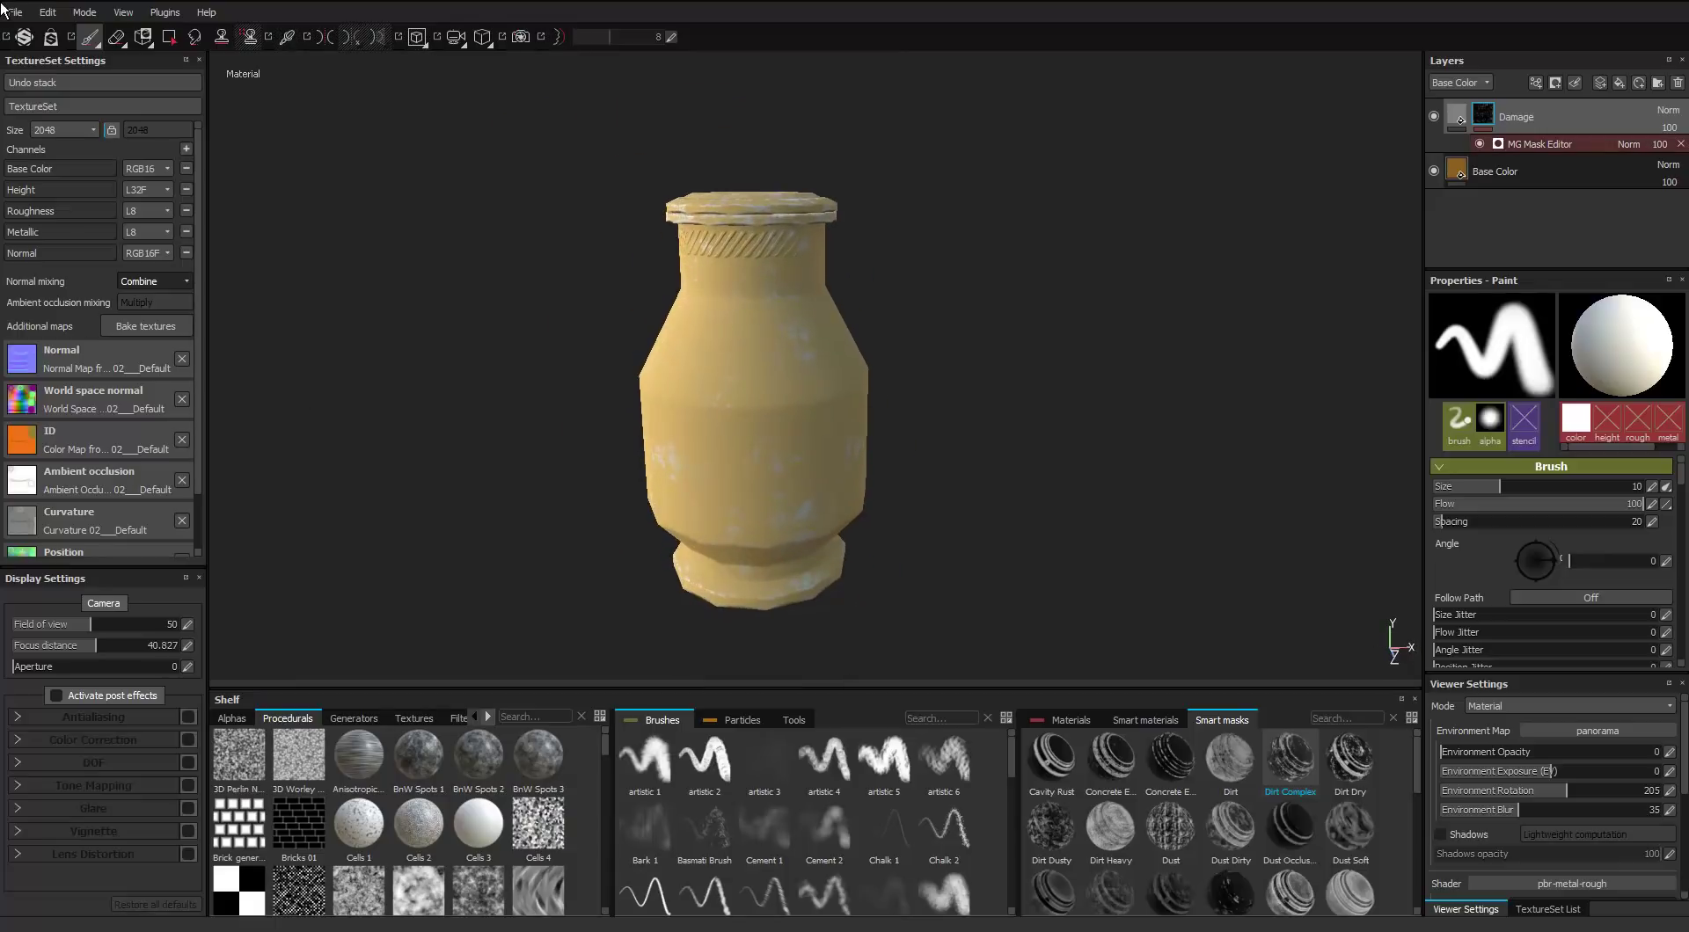
{"action": "left_click", "coordinate": [1540, 145]}
{"action": "scroll", "coordinate": [1561, 401], "scroll_direction": "up", "scroll_amount": 3}
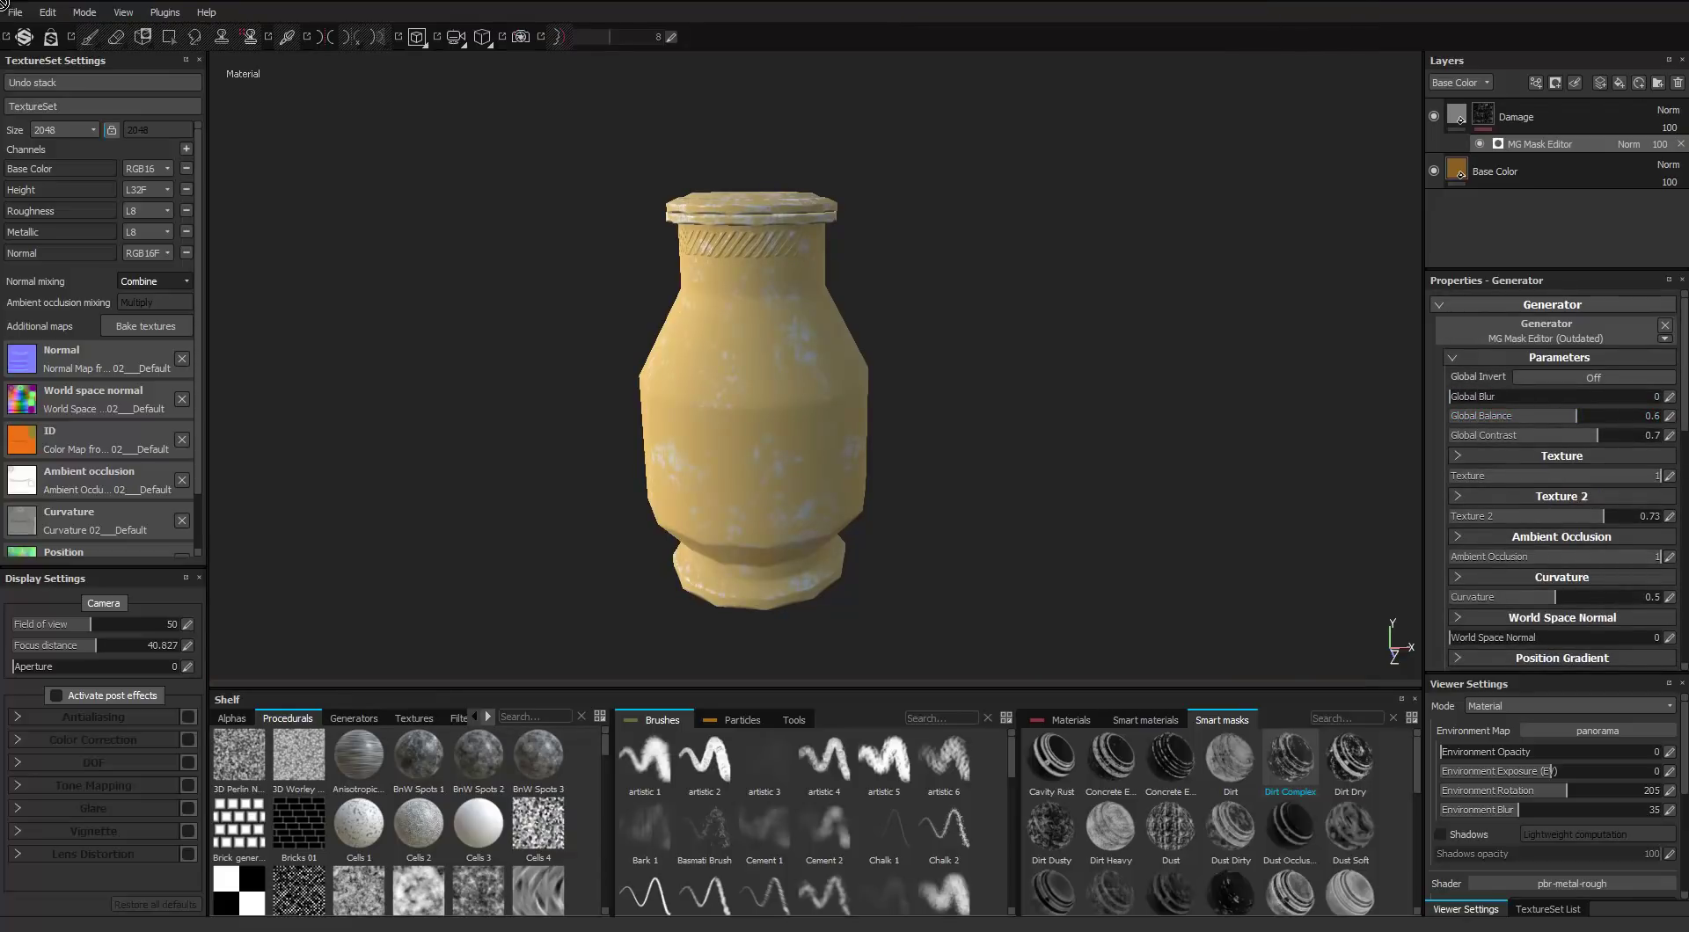
{"action": "scroll", "coordinate": [748, 396], "scroll_direction": "up", "scroll_amount": 3}
{"action": "left_click_drag", "start_coordinate": [747, 396], "coordinate": [1047, 440], "text": "alt"}
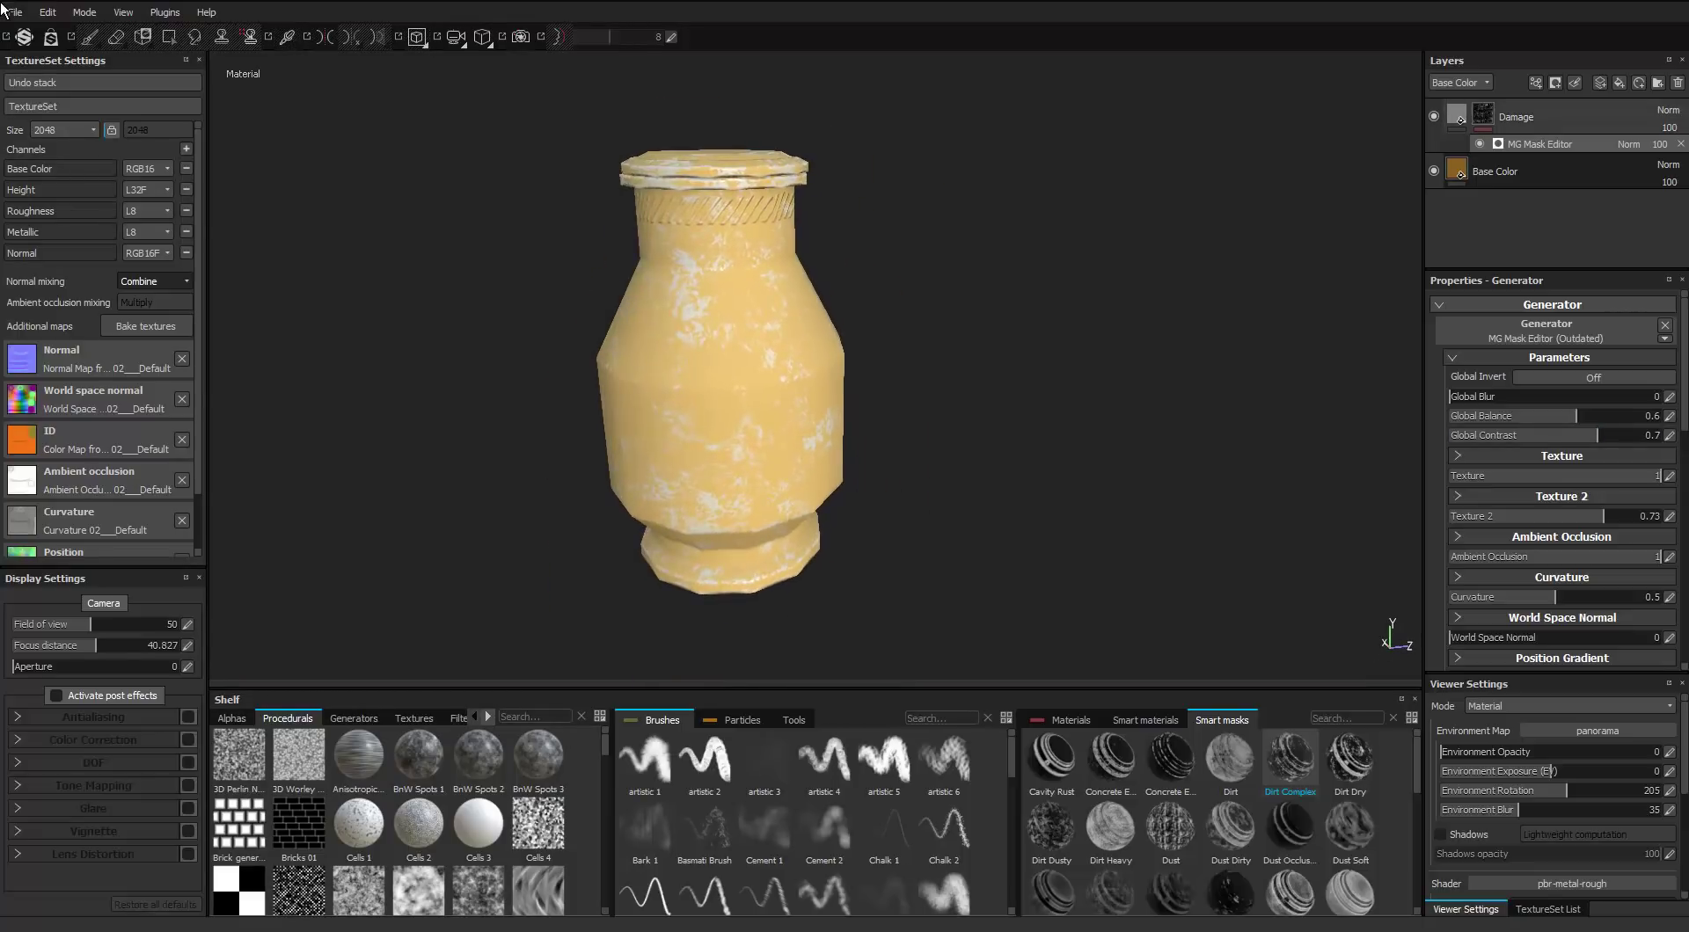
Set the Damage layer's base color to a pale cream of R 0.797, G 0.671, B 0.458
{"action": "left_click", "coordinate": [1457, 115]}
{"action": "left_click", "coordinate": [1508, 586]}
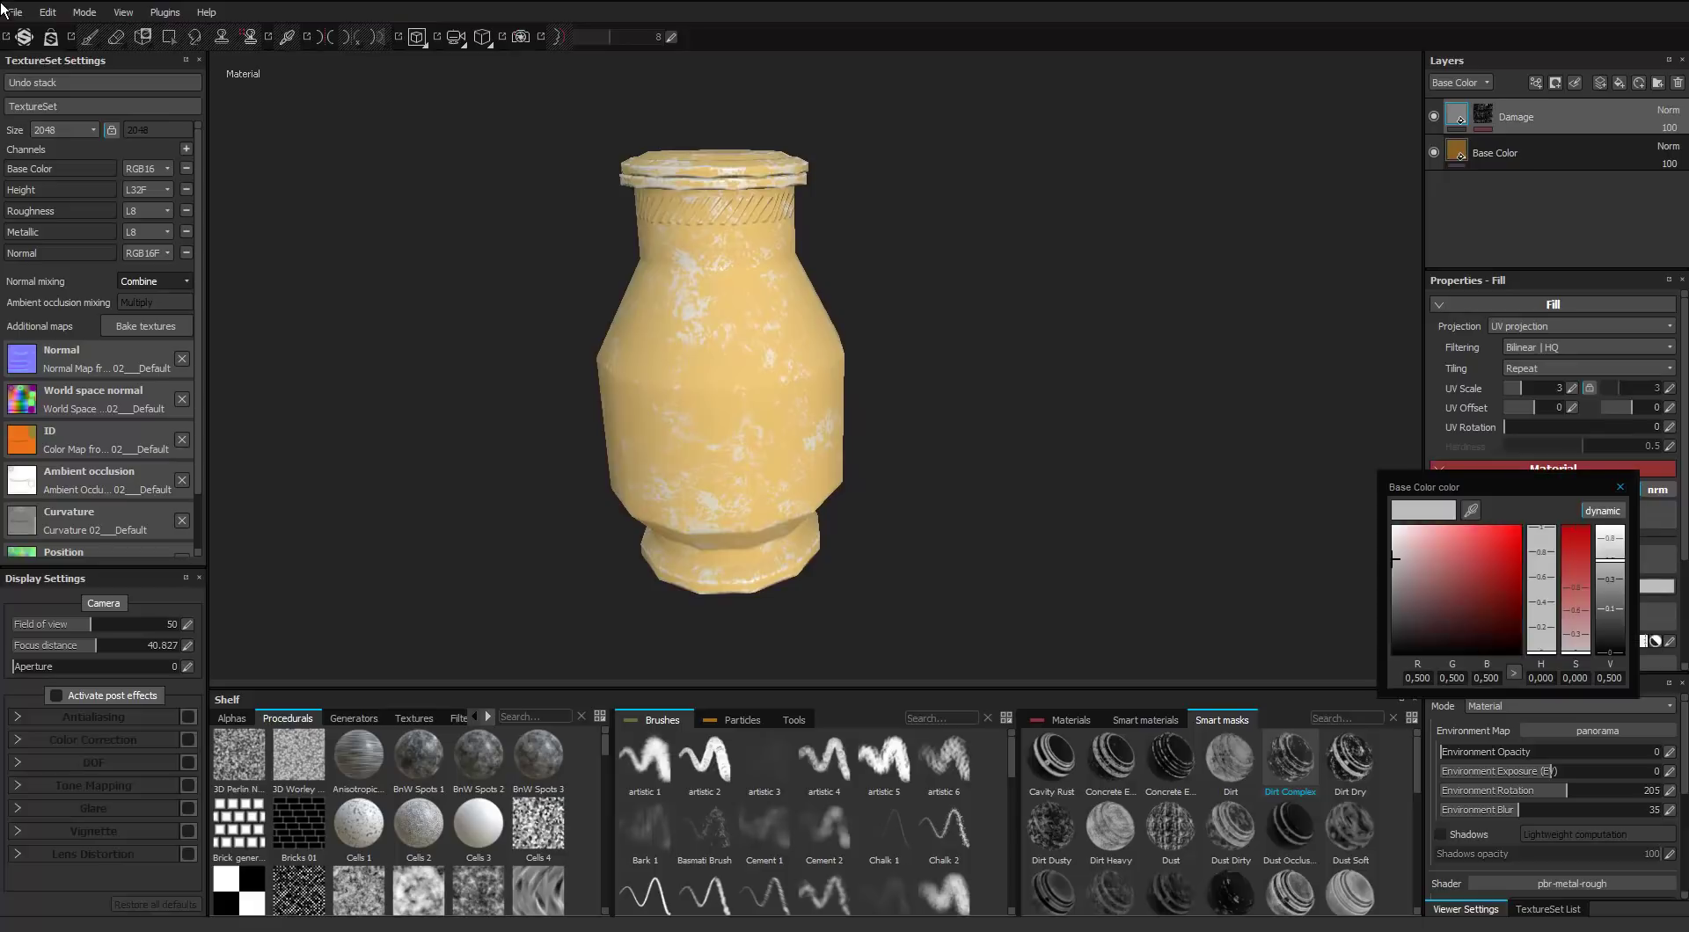
{"action": "left_click_drag", "start_coordinate": [1541, 627], "coordinate": [1541, 639]}
{"action": "left_click", "coordinate": [1446, 539]}
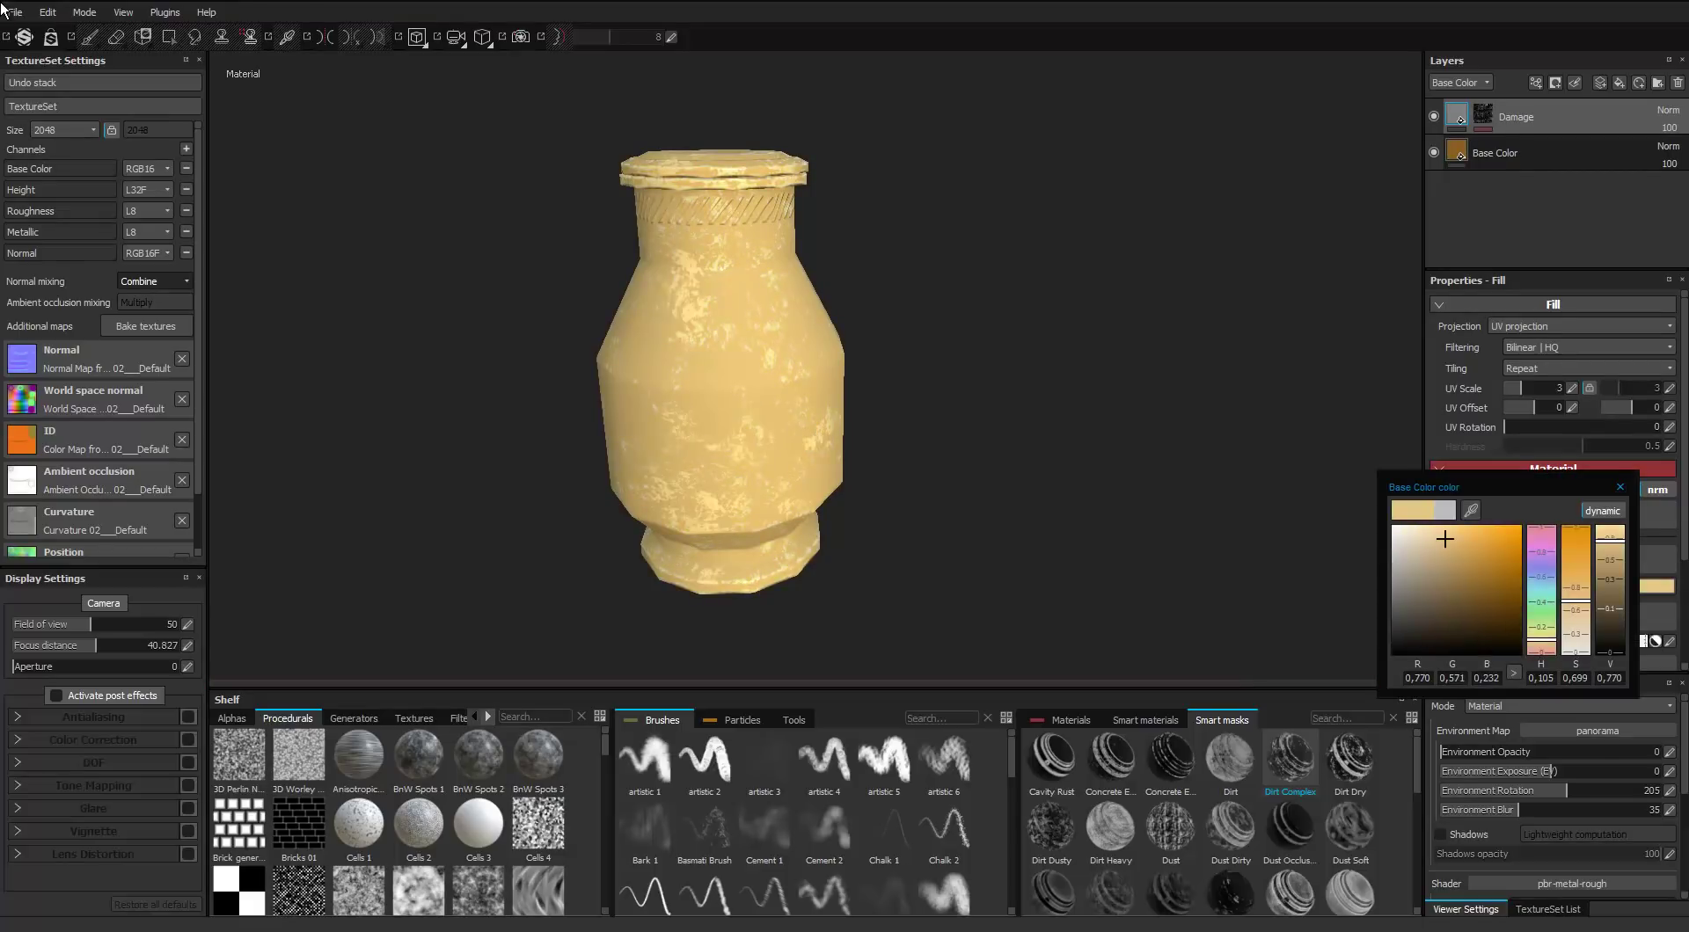
{"action": "left_click_drag", "start_coordinate": [1445, 538], "coordinate": [1419, 537]}
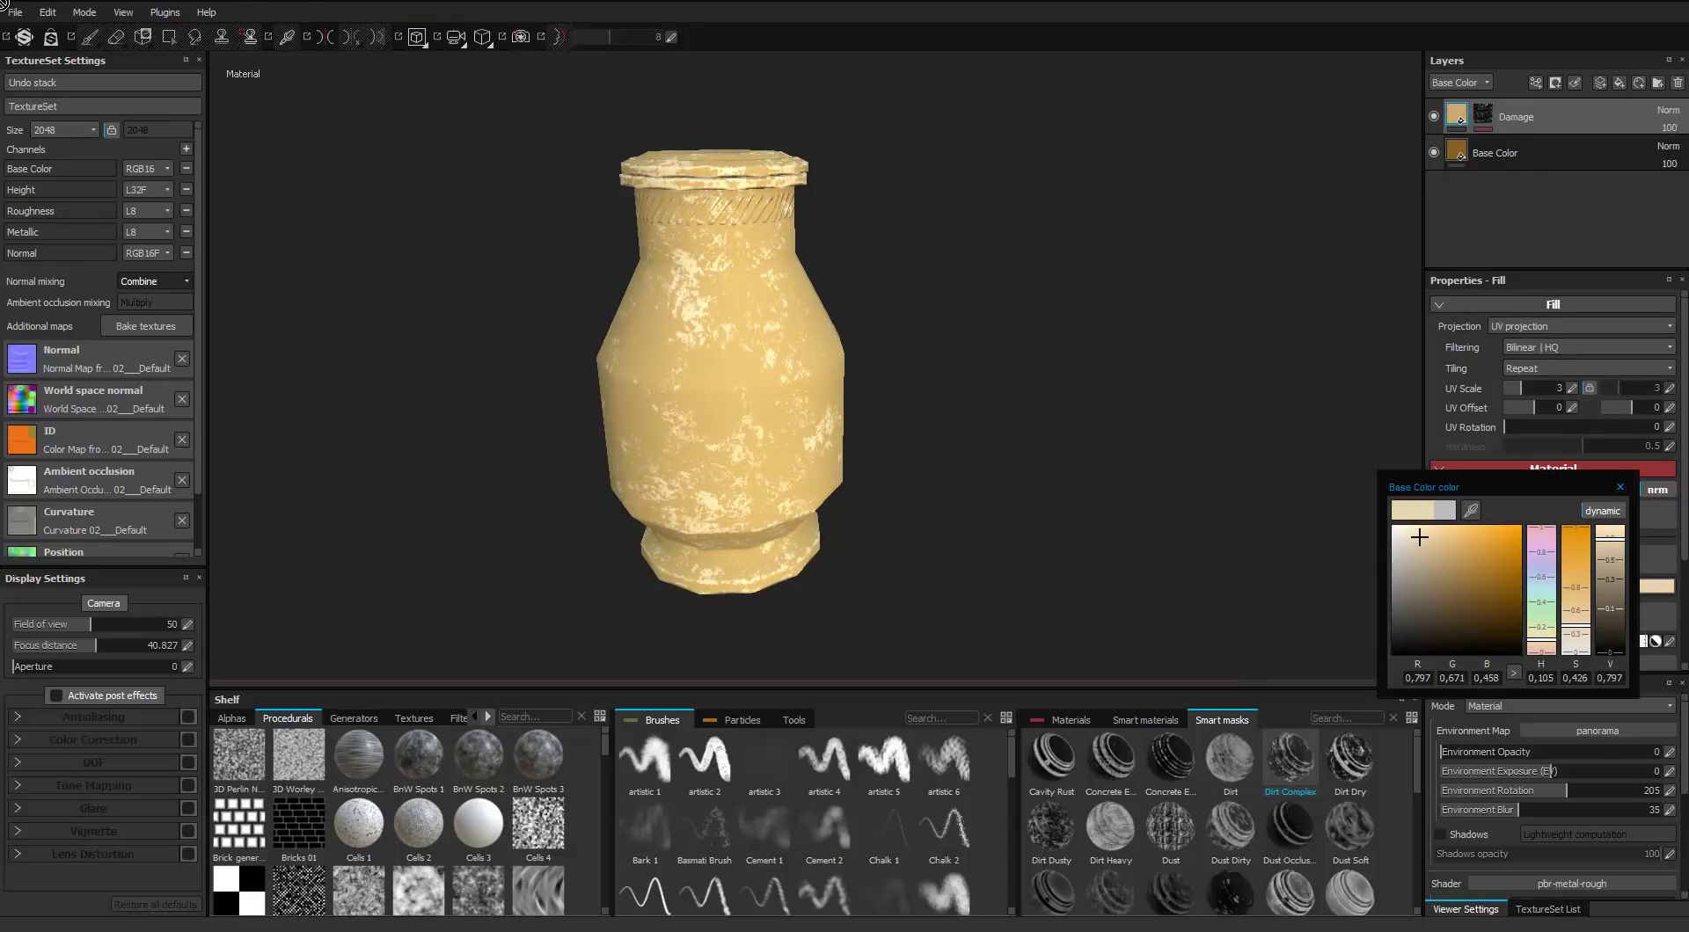
{"action": "left_click_drag", "start_coordinate": [880, 387], "coordinate": [841, 389], "text": "alt"}
{"action": "left_click", "coordinate": [1620, 487]}
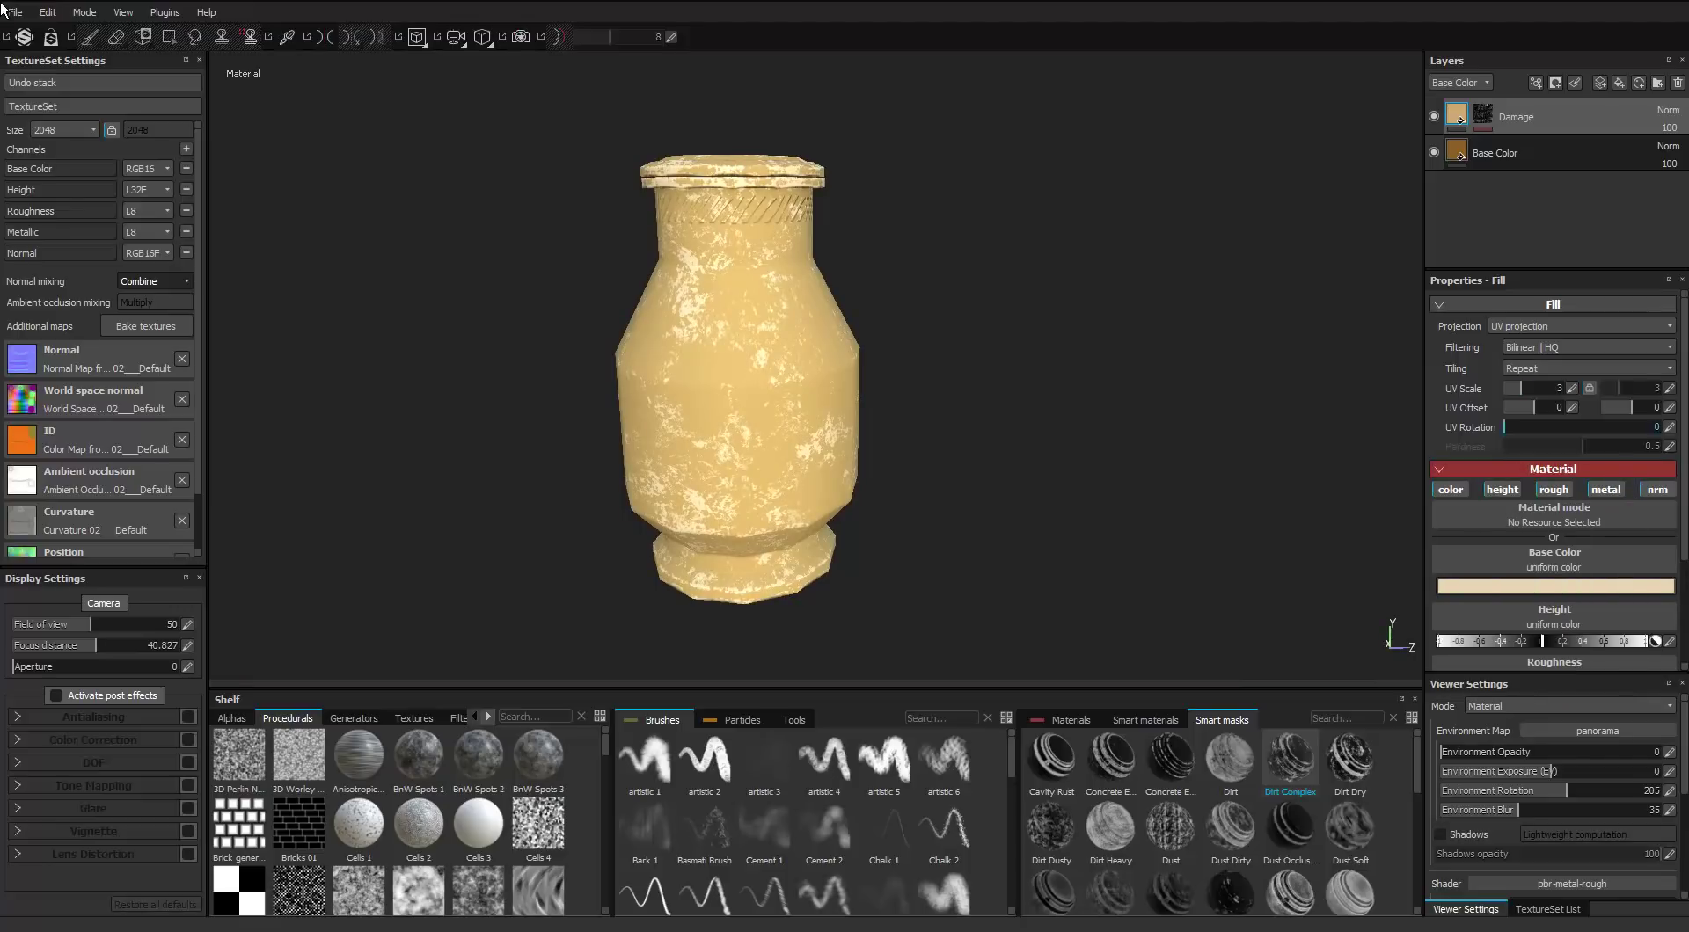
Lower the Damage layer's height to about -0.2 and inspect the recessed wear on the jar and cap
{"action": "left_click_drag", "start_coordinate": [1542, 642], "coordinate": [1519, 642]}
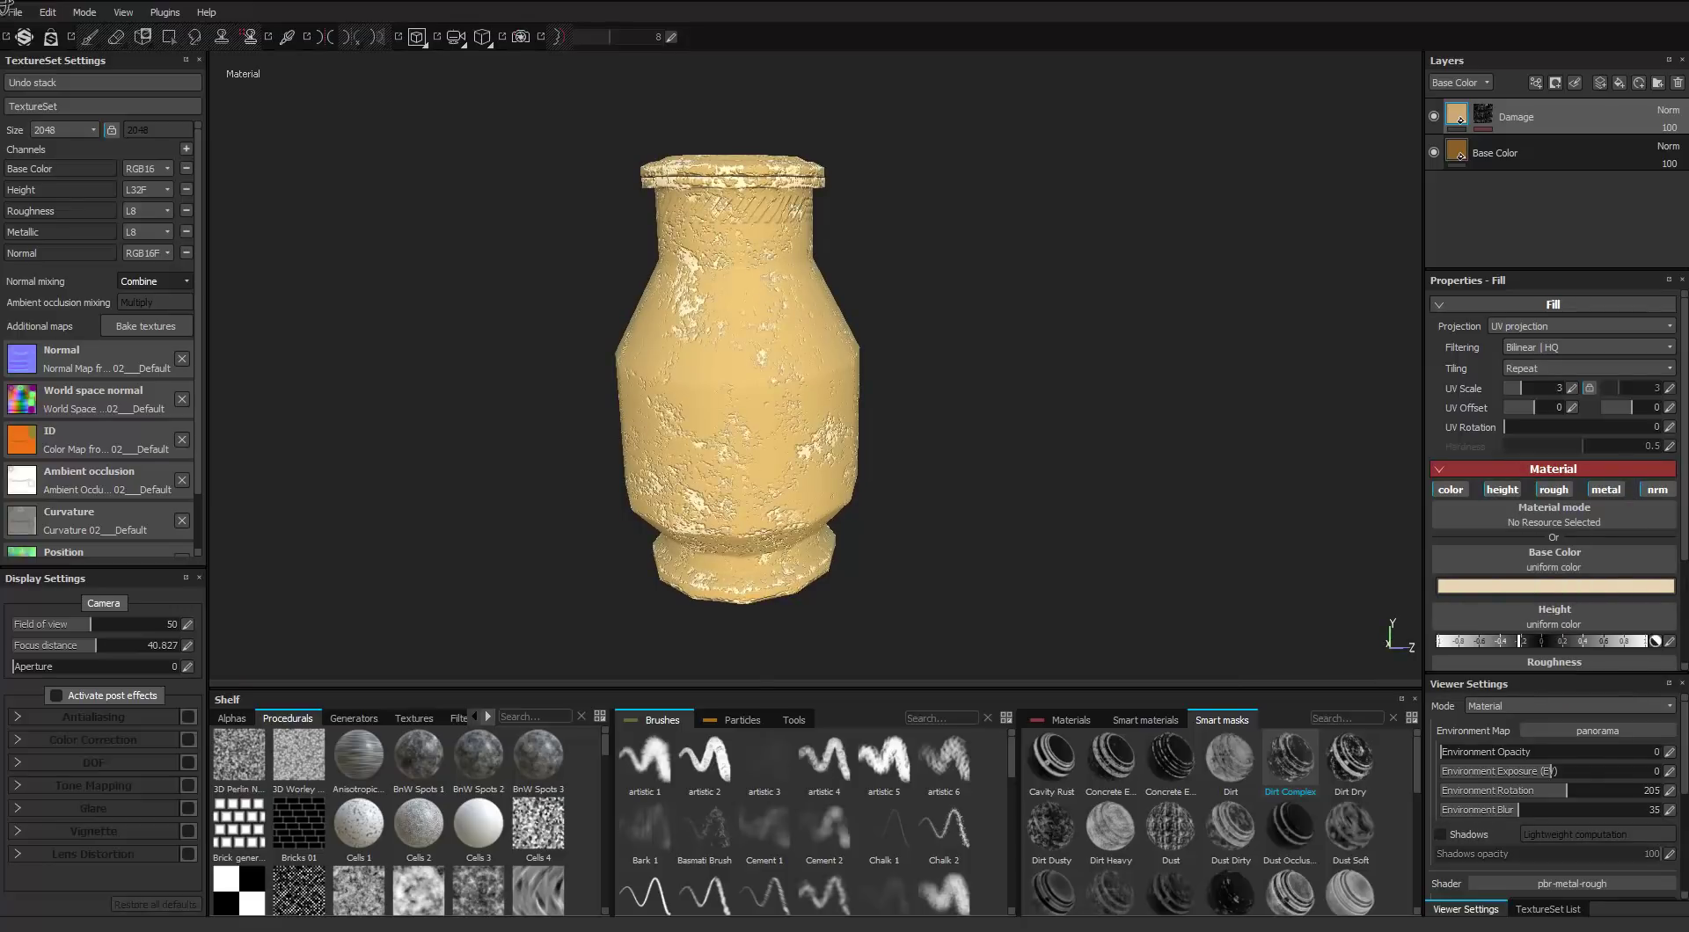
{"action": "right_click_drag", "start_coordinate": [791, 378], "coordinate": [867, 391], "text": "alt"}
{"action": "middle_click_drag", "start_coordinate": [835, 457], "coordinate": [836, 352], "text": "alt"}
{"action": "mouse_move", "coordinate": [818, 439]}
{"action": "left_mouse_down", "text": "alt"}
{"action": "mouse_move", "coordinate": [855, 313]}
{"action": "mouse_move", "coordinate": [823, 467]}
{"action": "left_mouse_up", "text": "alt"}
{"action": "scroll", "coordinate": [816, 366], "scroll_direction": "down", "scroll_amount": 3}
{"action": "scroll", "coordinate": [816, 365], "scroll_direction": "up", "scroll_amount": 3}
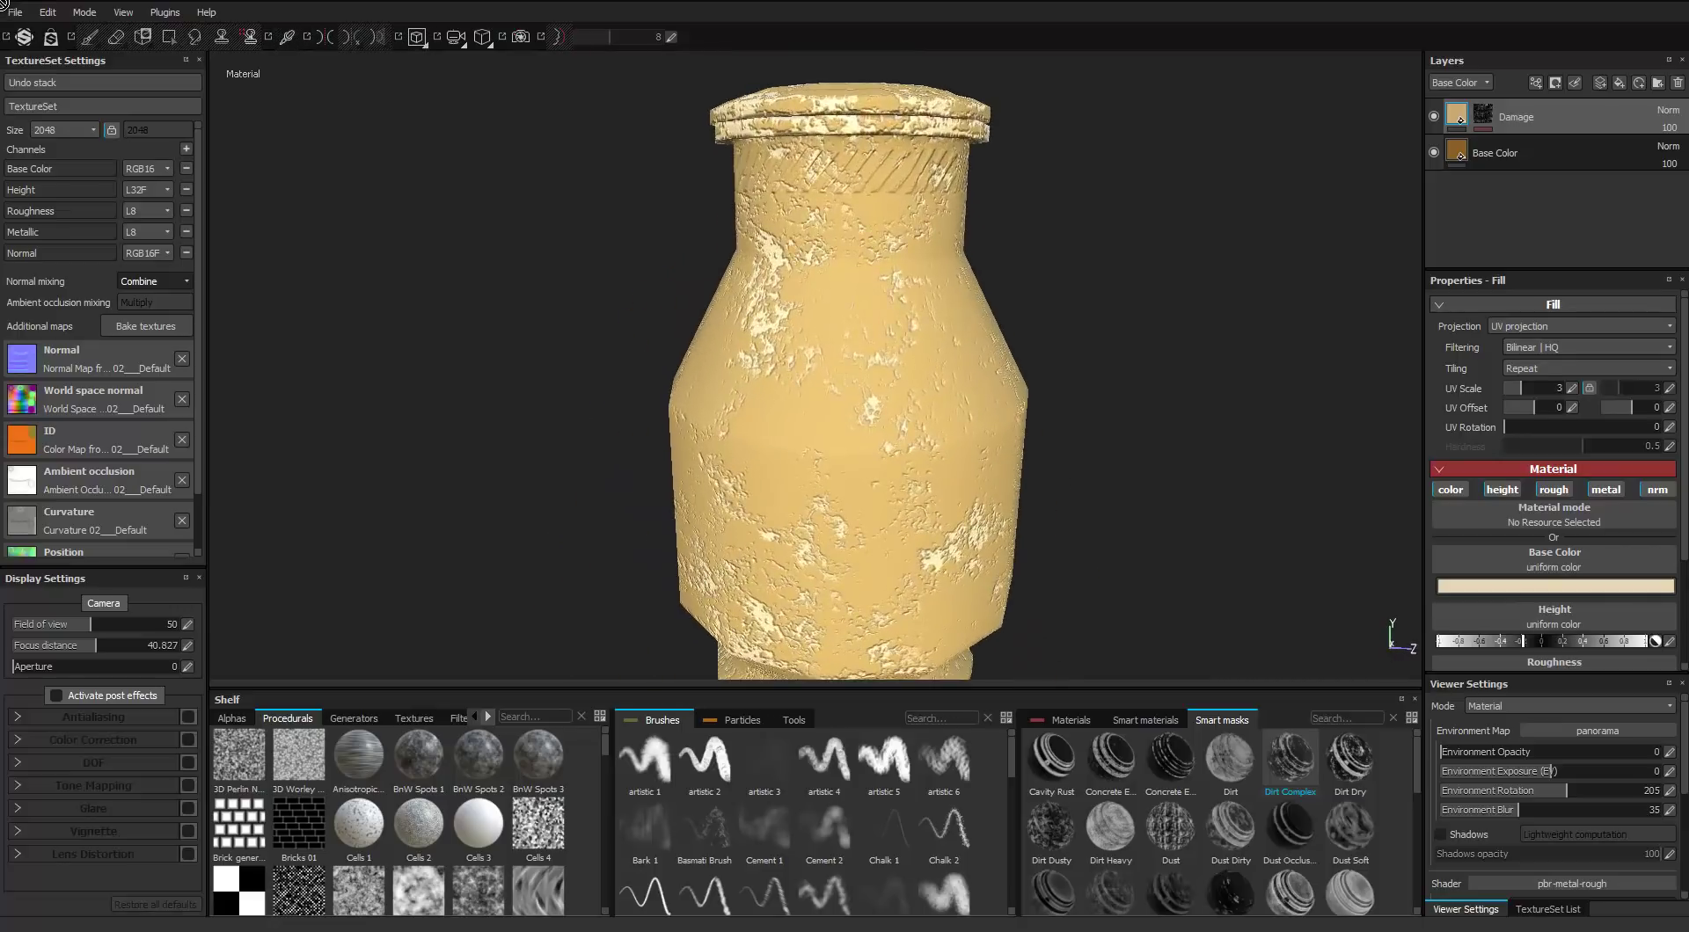
{"action": "scroll", "coordinate": [816, 365], "scroll_direction": "down", "scroll_amount": 3}
{"action": "left_click_drag", "start_coordinate": [818, 379], "coordinate": [858, 410], "text": "alt"}
{"action": "right_click_drag", "start_coordinate": [818, 379], "coordinate": [853, 387], "text": "alt"}
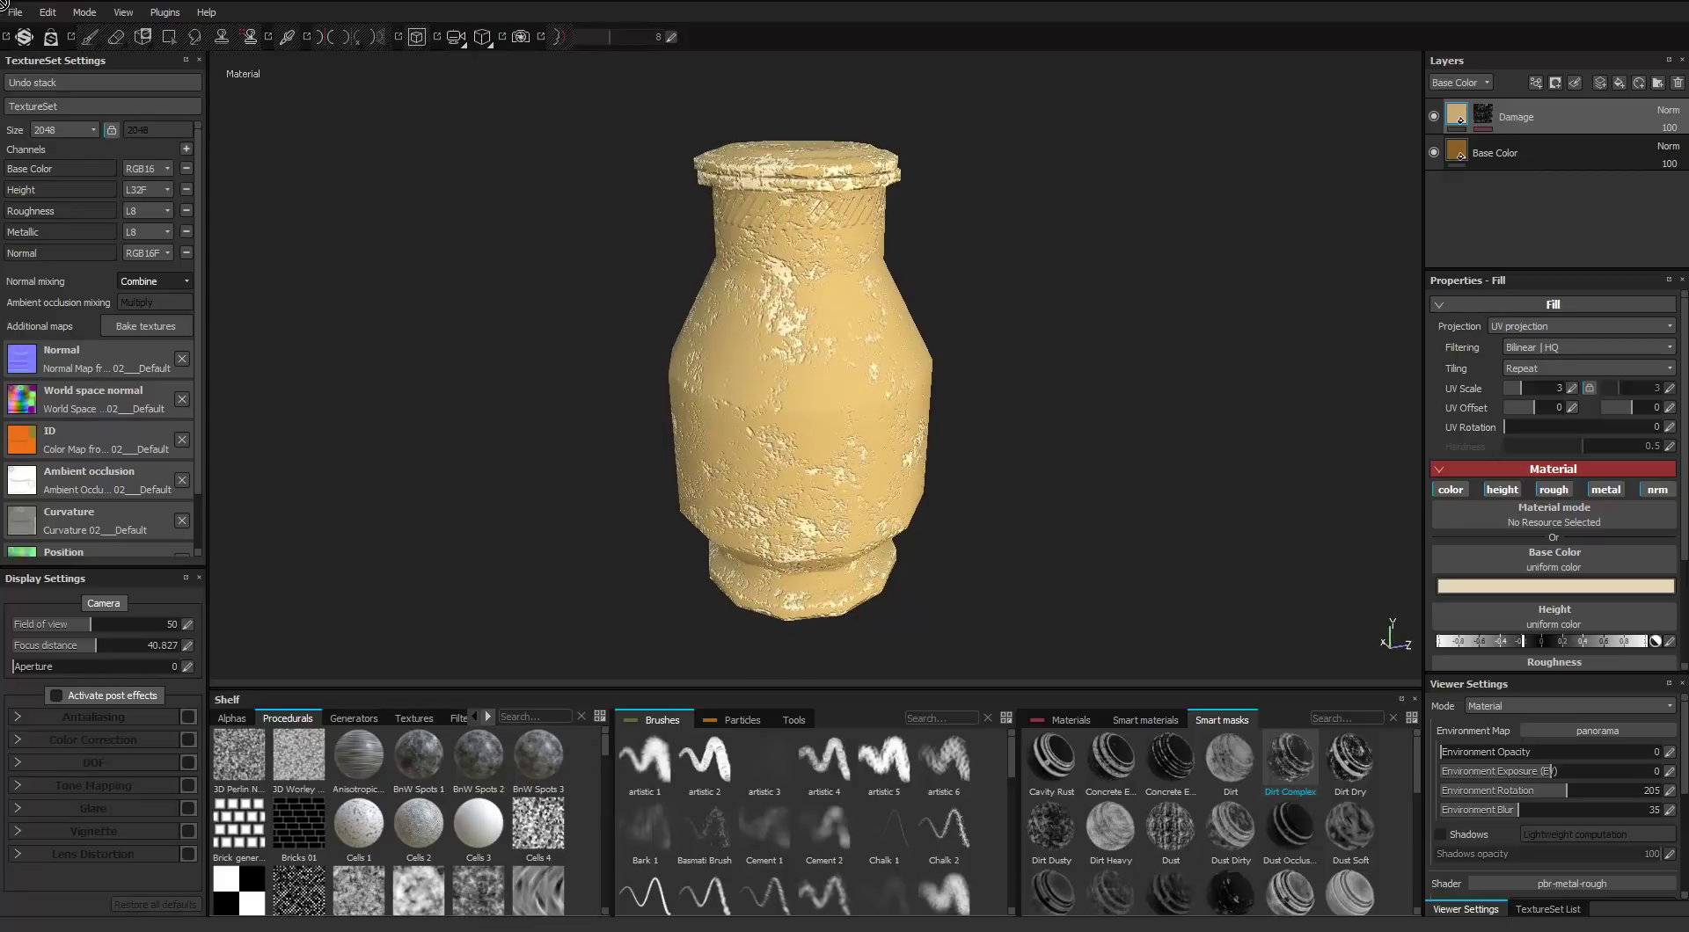
{"action": "left_click_drag", "start_coordinate": [853, 387], "coordinate": [836, 378], "text": "alt"}
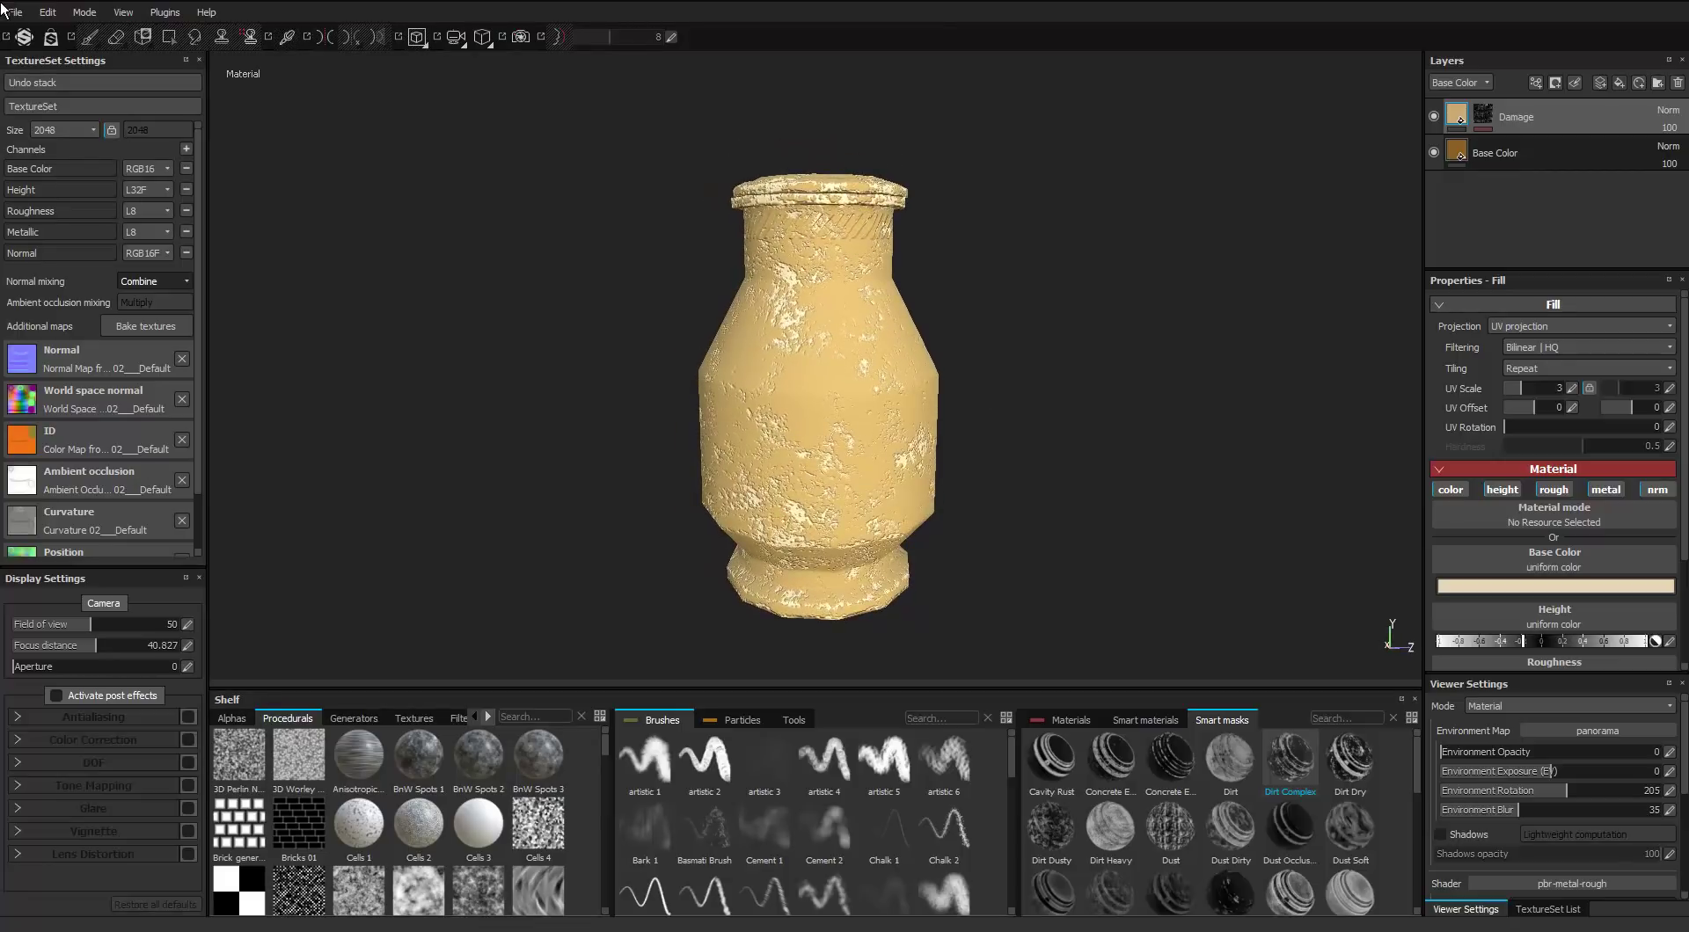
Add a fill layer named Cracks above Damage and give it a black mask
{"action": "left_click", "coordinate": [1620, 83]}
{"action": "double_click", "coordinate": [1496, 116]}
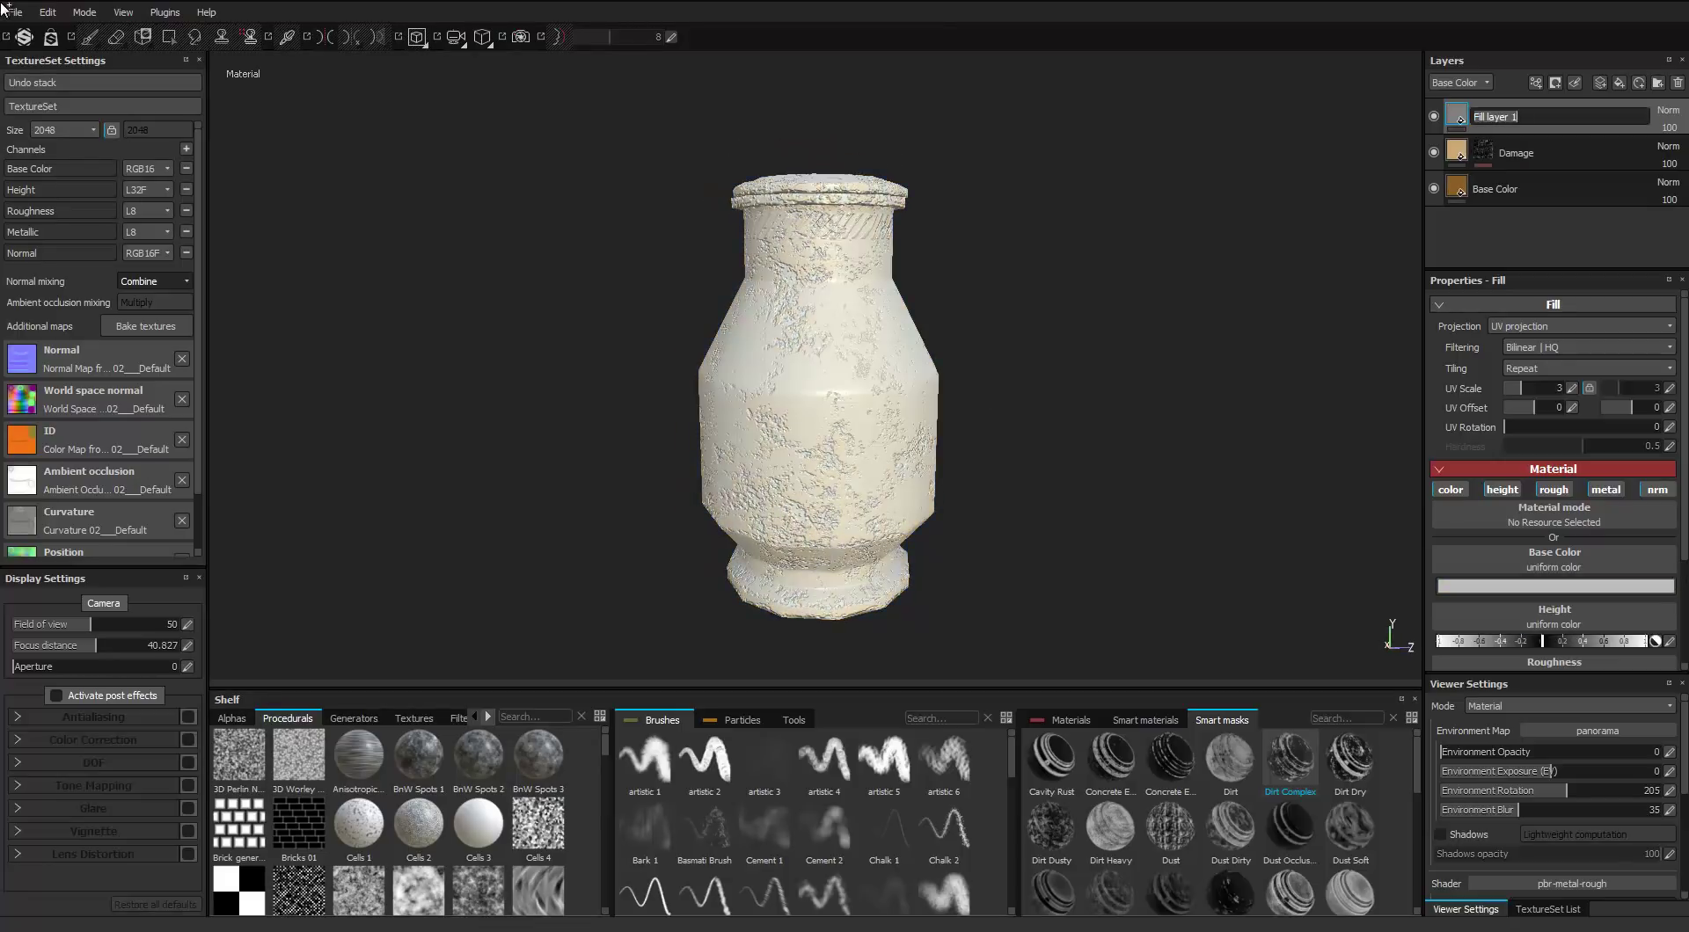
{"action": "type", "text": "Cracks"}
{"action": "key", "text": "Return"}
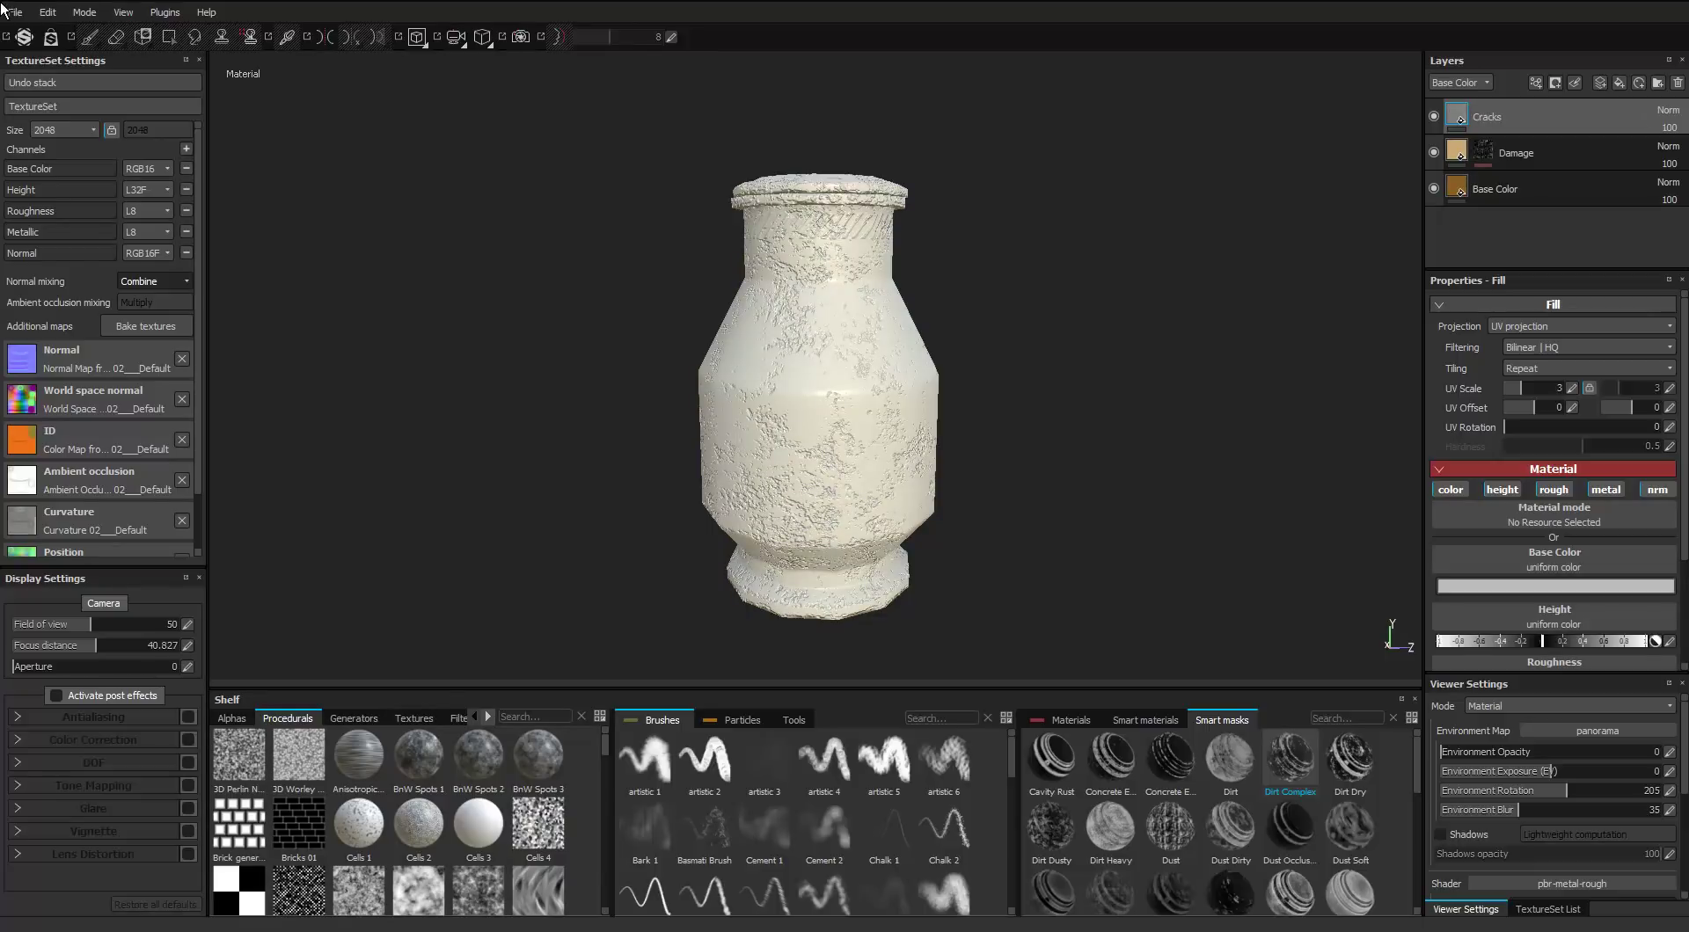
{"action": "right_click", "coordinate": [1513, 117]}
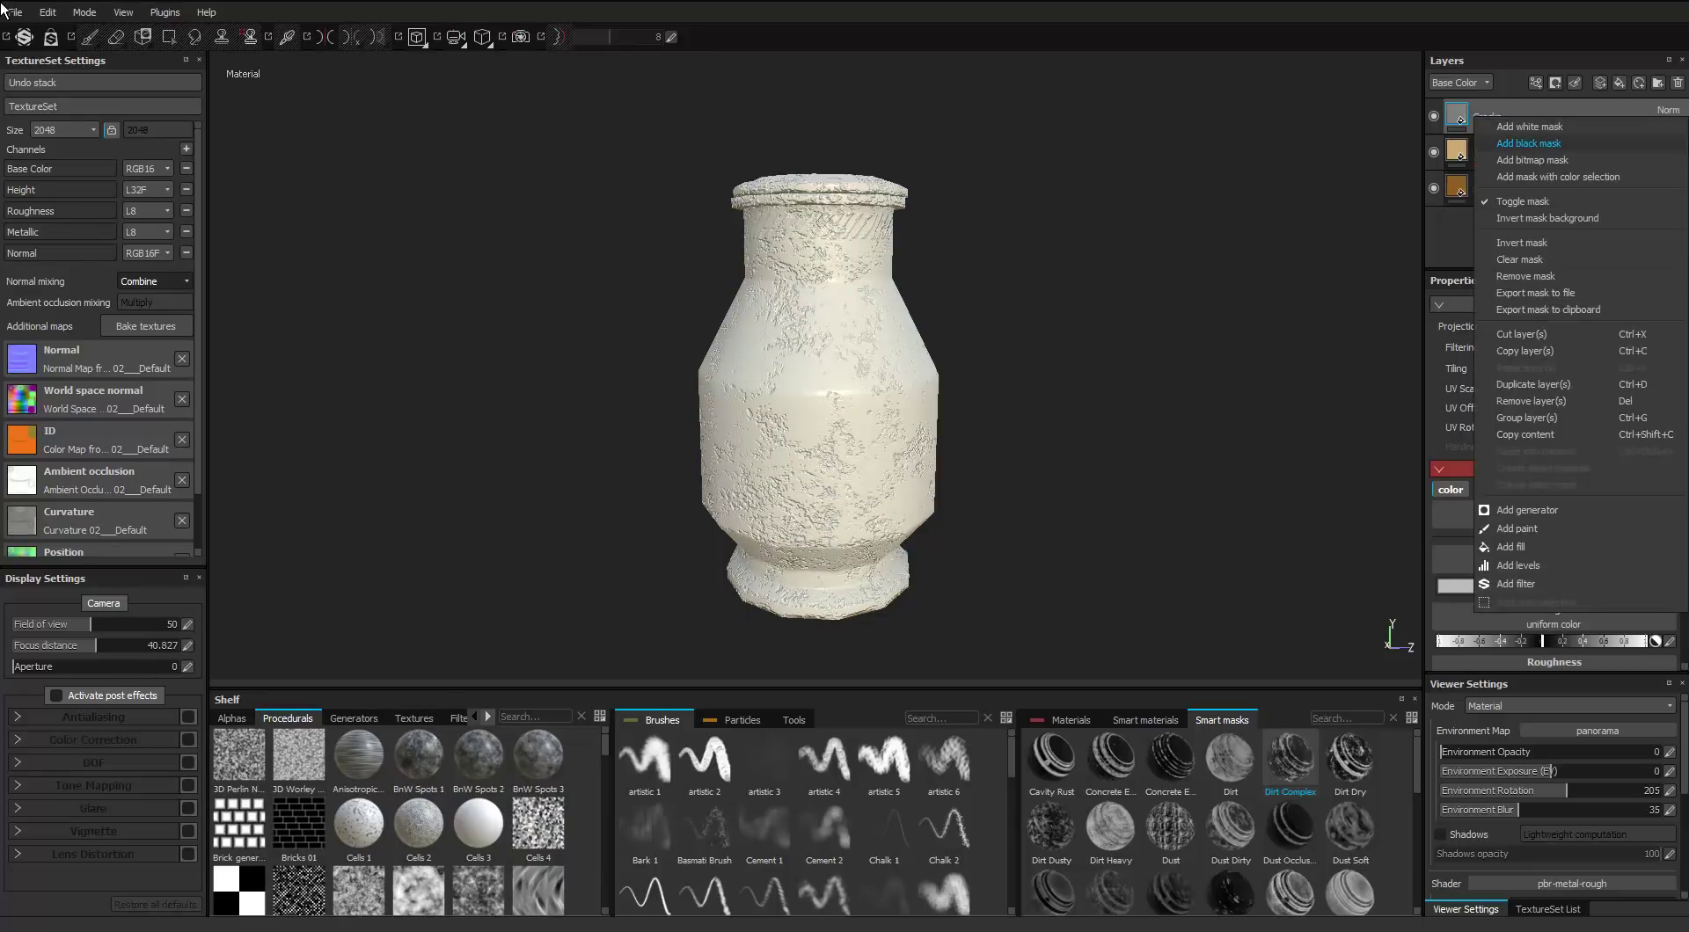
{"action": "left_click", "coordinate": [1529, 143]}
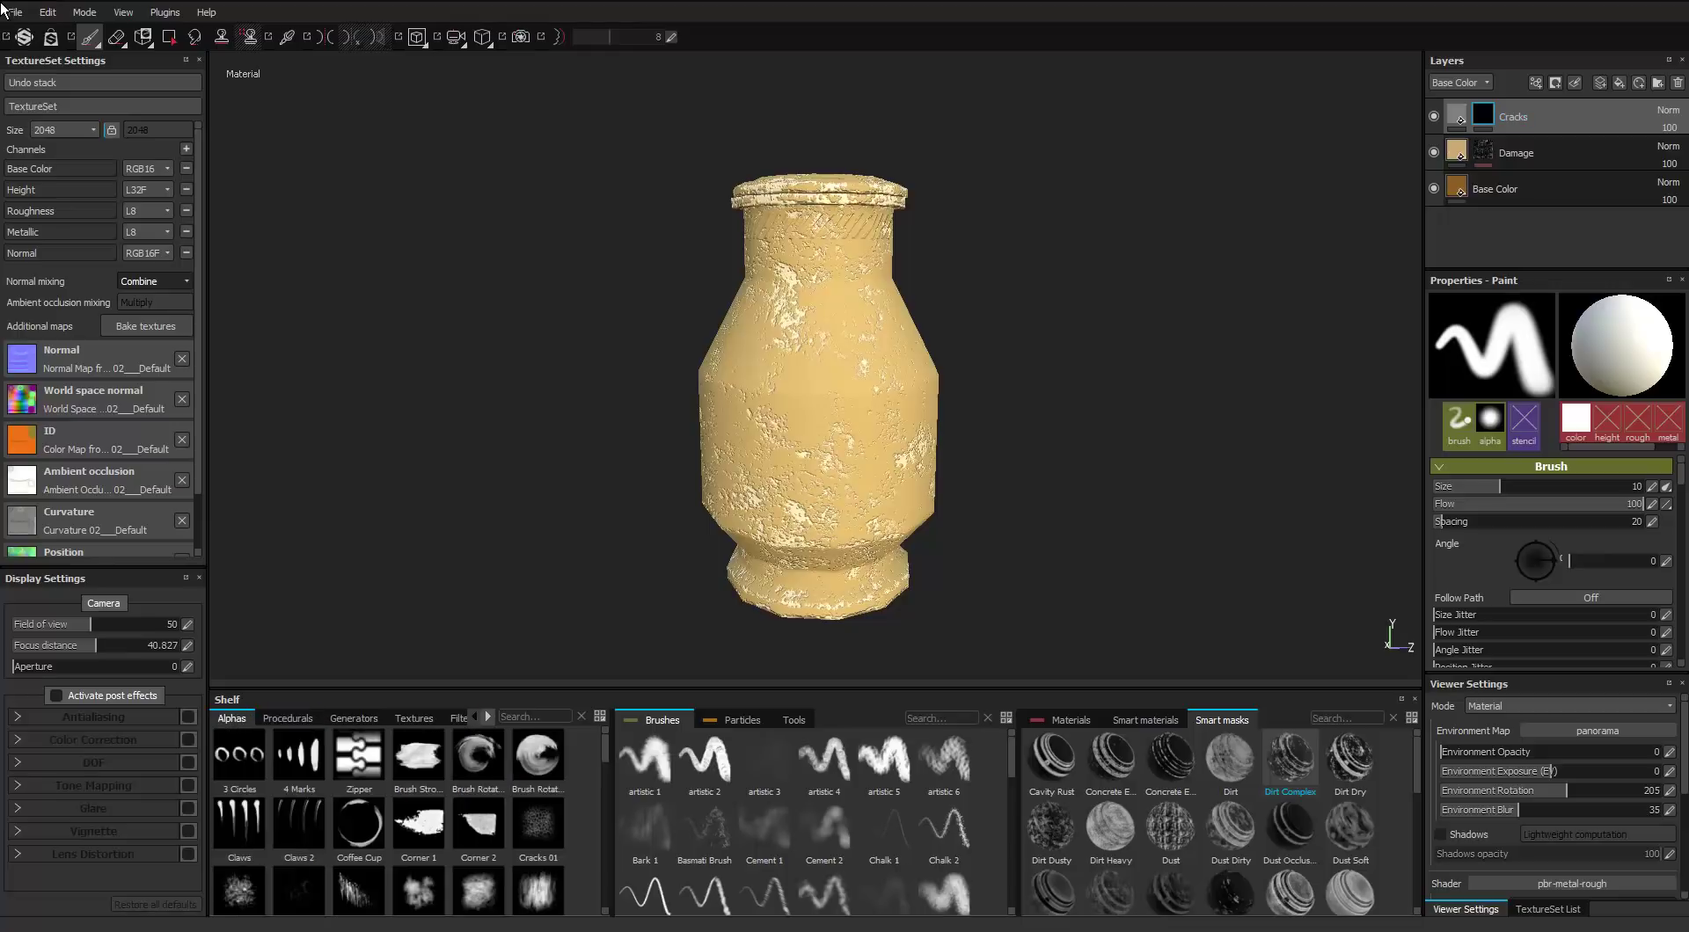
Search the procedurals for "crack" to find Grunge Plaster Cracked, and add a fill effect to the Cracks layer's mask
{"action": "type", "text": "crack"}
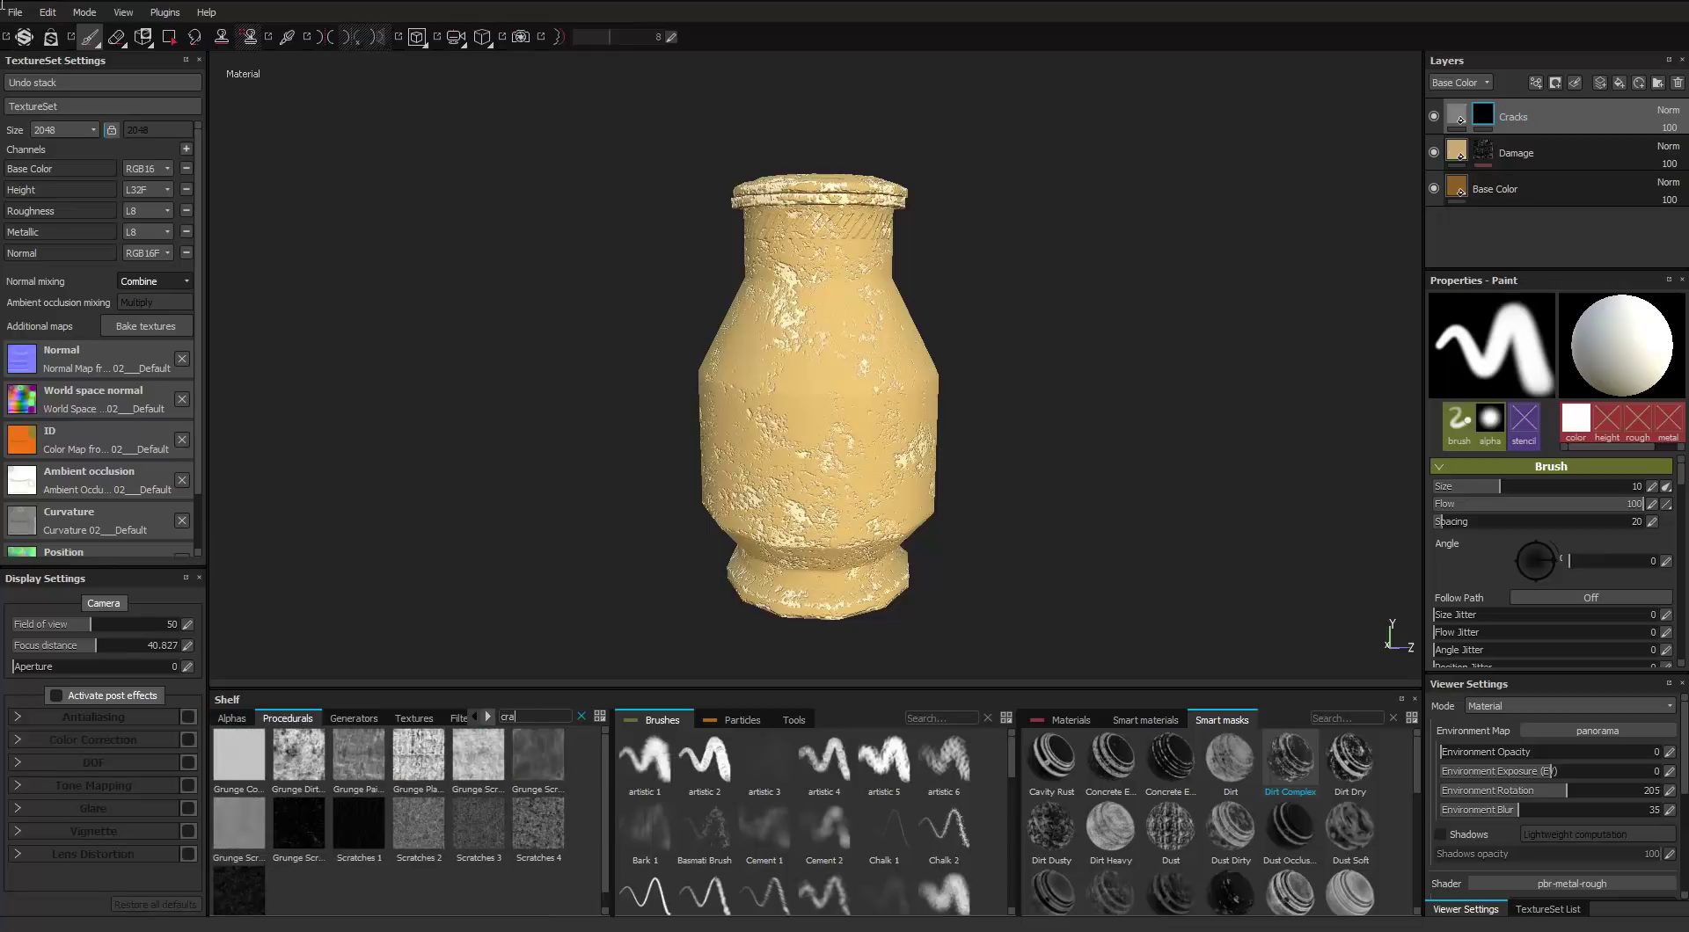
{"action": "mouse_move", "coordinate": [299, 757]}
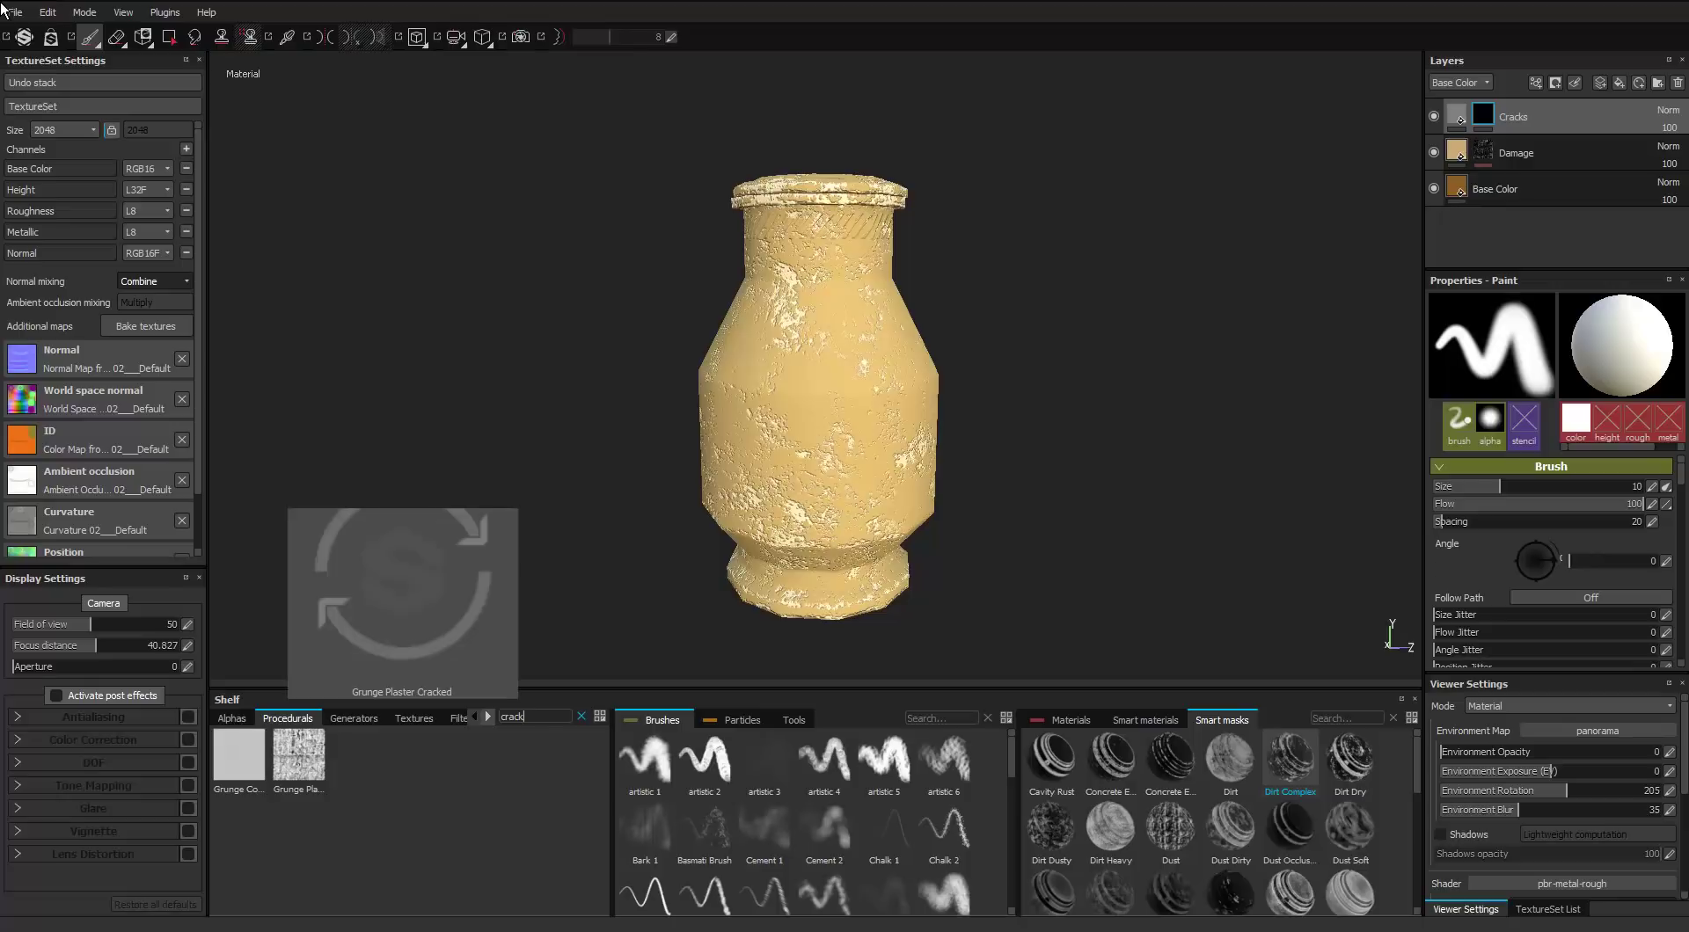
{"action": "mouse_move", "coordinate": [299, 757]}
{"action": "left_mouse_down"}
{"action": "mouse_move", "coordinate": [3, 8]}
{"action": "mouse_move", "coordinate": [1483, 117]}
{"action": "left_mouse_up"}
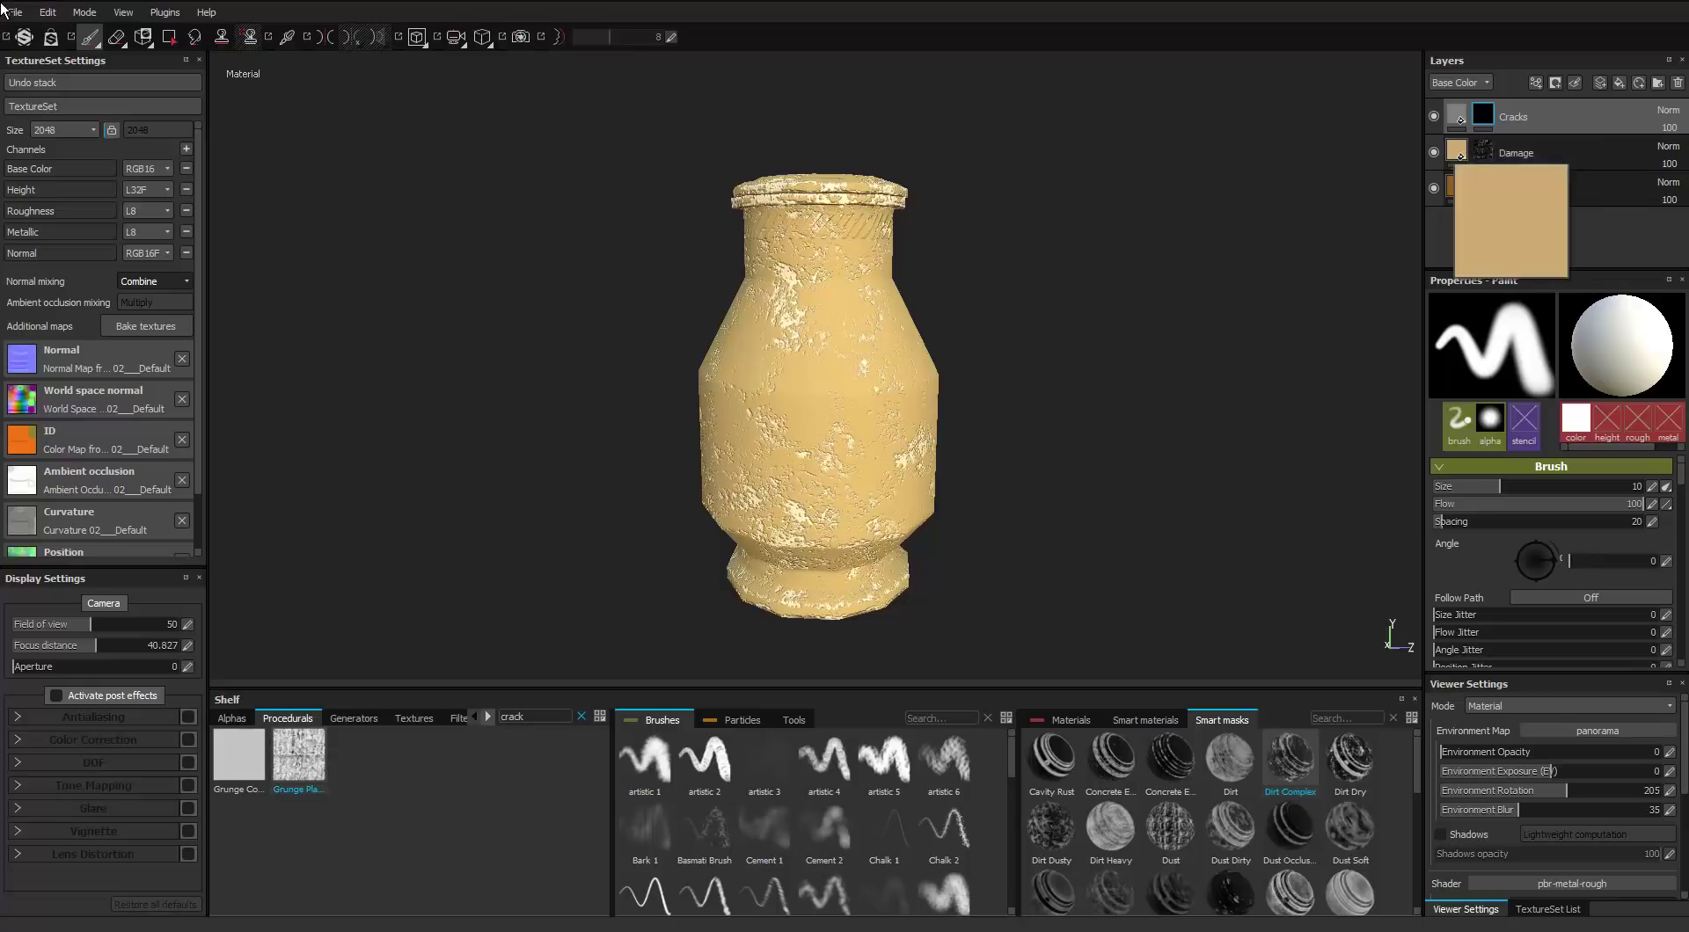
{"action": "right_click", "coordinate": [1483, 115]}
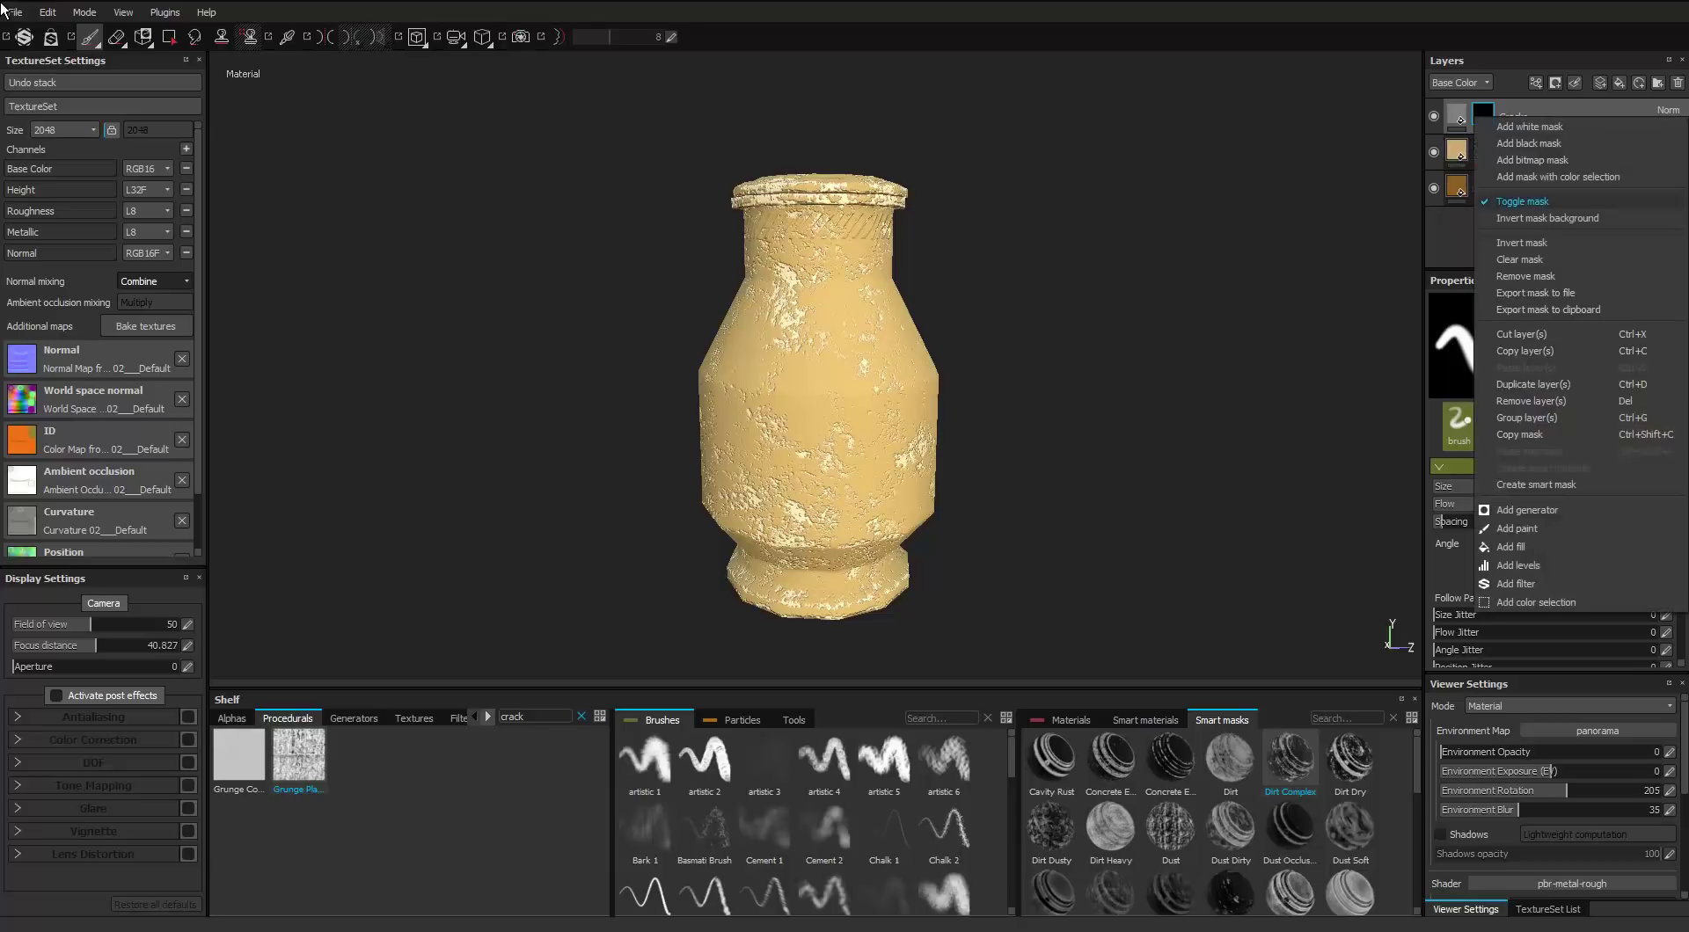
{"action": "left_click", "coordinate": [1510, 546]}
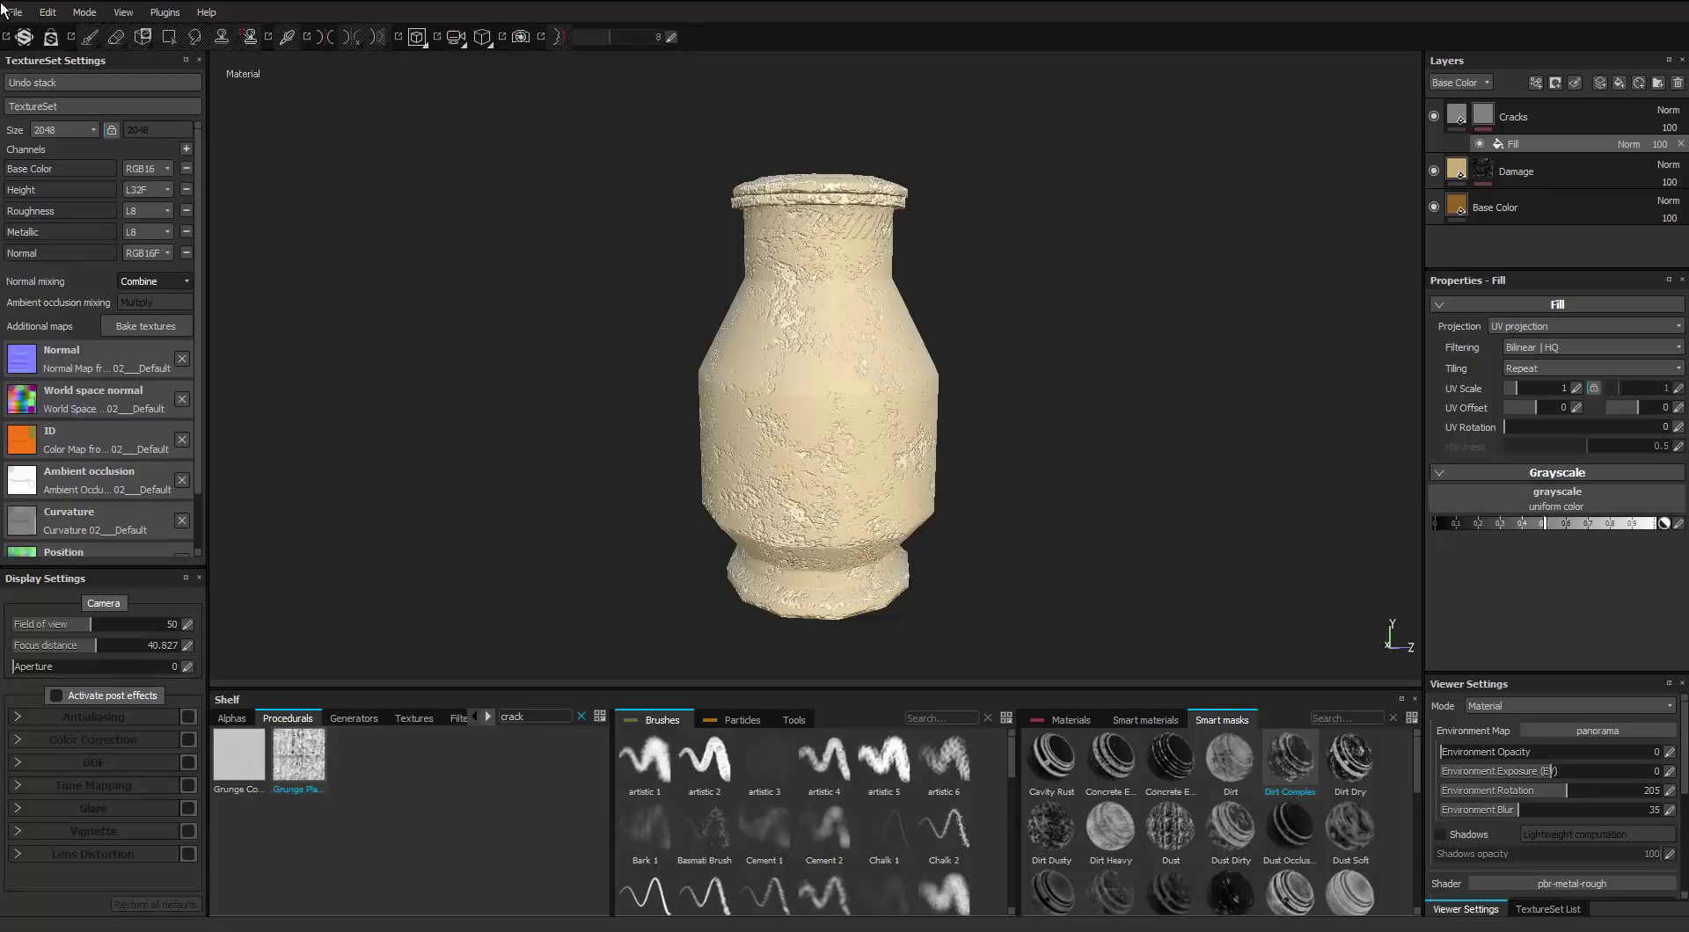
Try the Grunge Plaster Cracked texture with Invert on in the fill of the Cracks layer's mask
{"action": "left_click_drag", "start_coordinate": [298, 755], "coordinate": [1557, 499]}
{"action": "scroll", "coordinate": [817, 365], "scroll_direction": "up", "scroll_amount": 6}
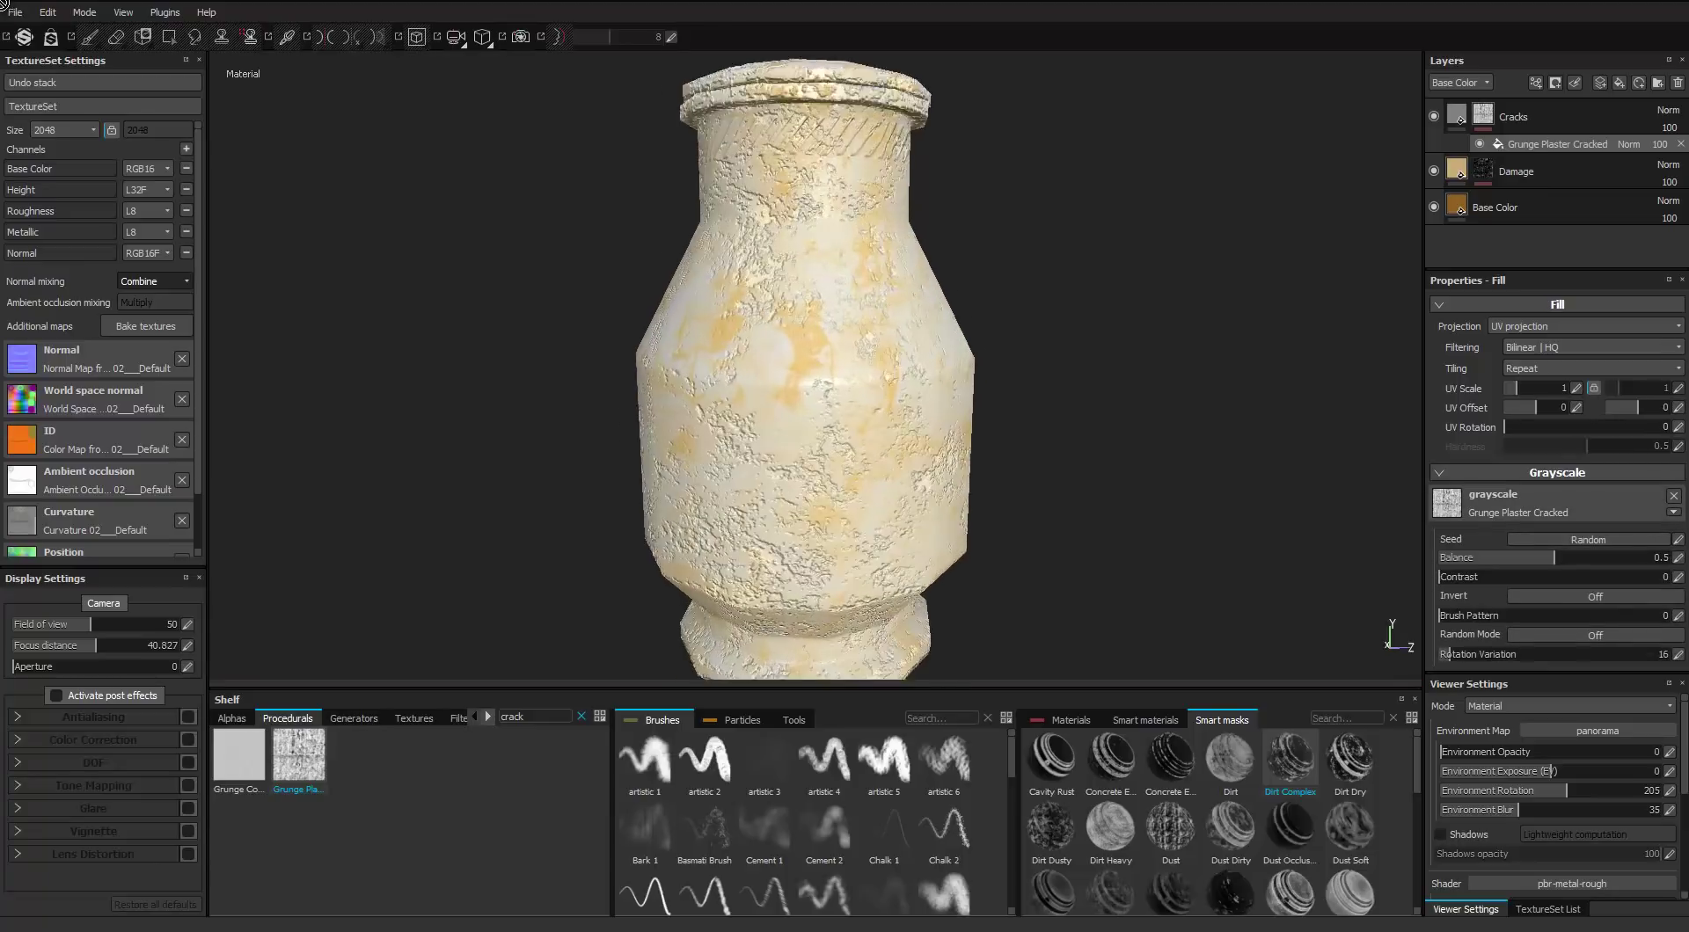
{"action": "left_click_drag", "start_coordinate": [816, 365], "coordinate": [774, 365], "text": "alt"}
{"action": "scroll", "coordinate": [816, 365], "scroll_direction": "down", "scroll_amount": 4}
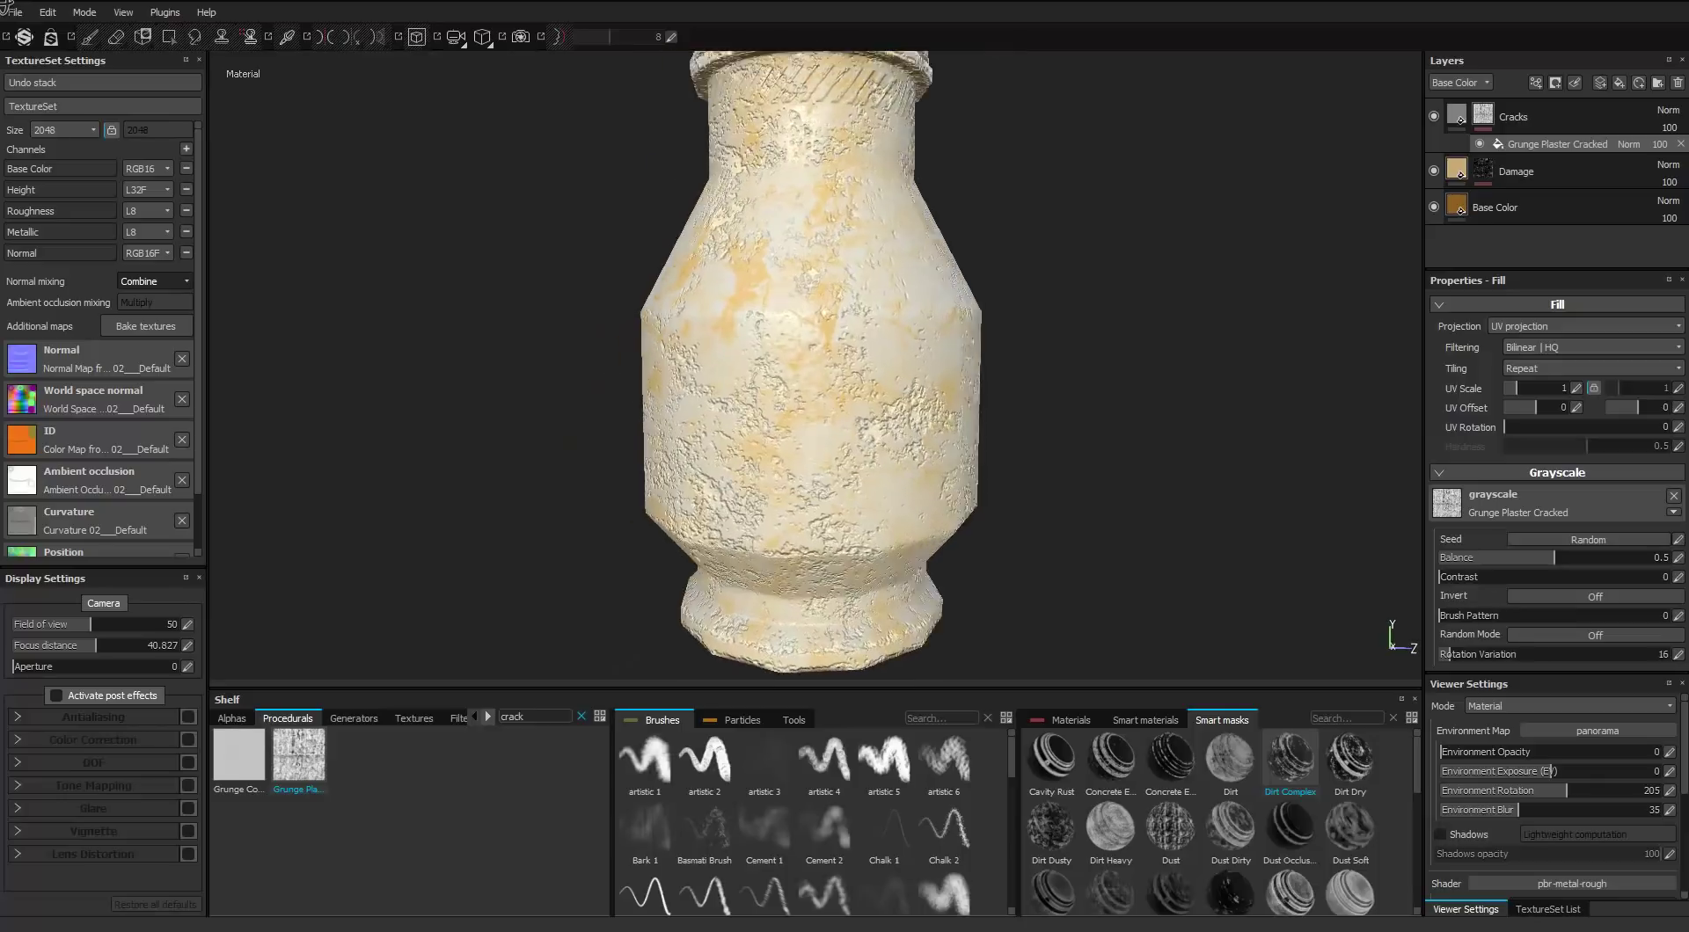
{"action": "left_click", "coordinate": [1595, 597]}
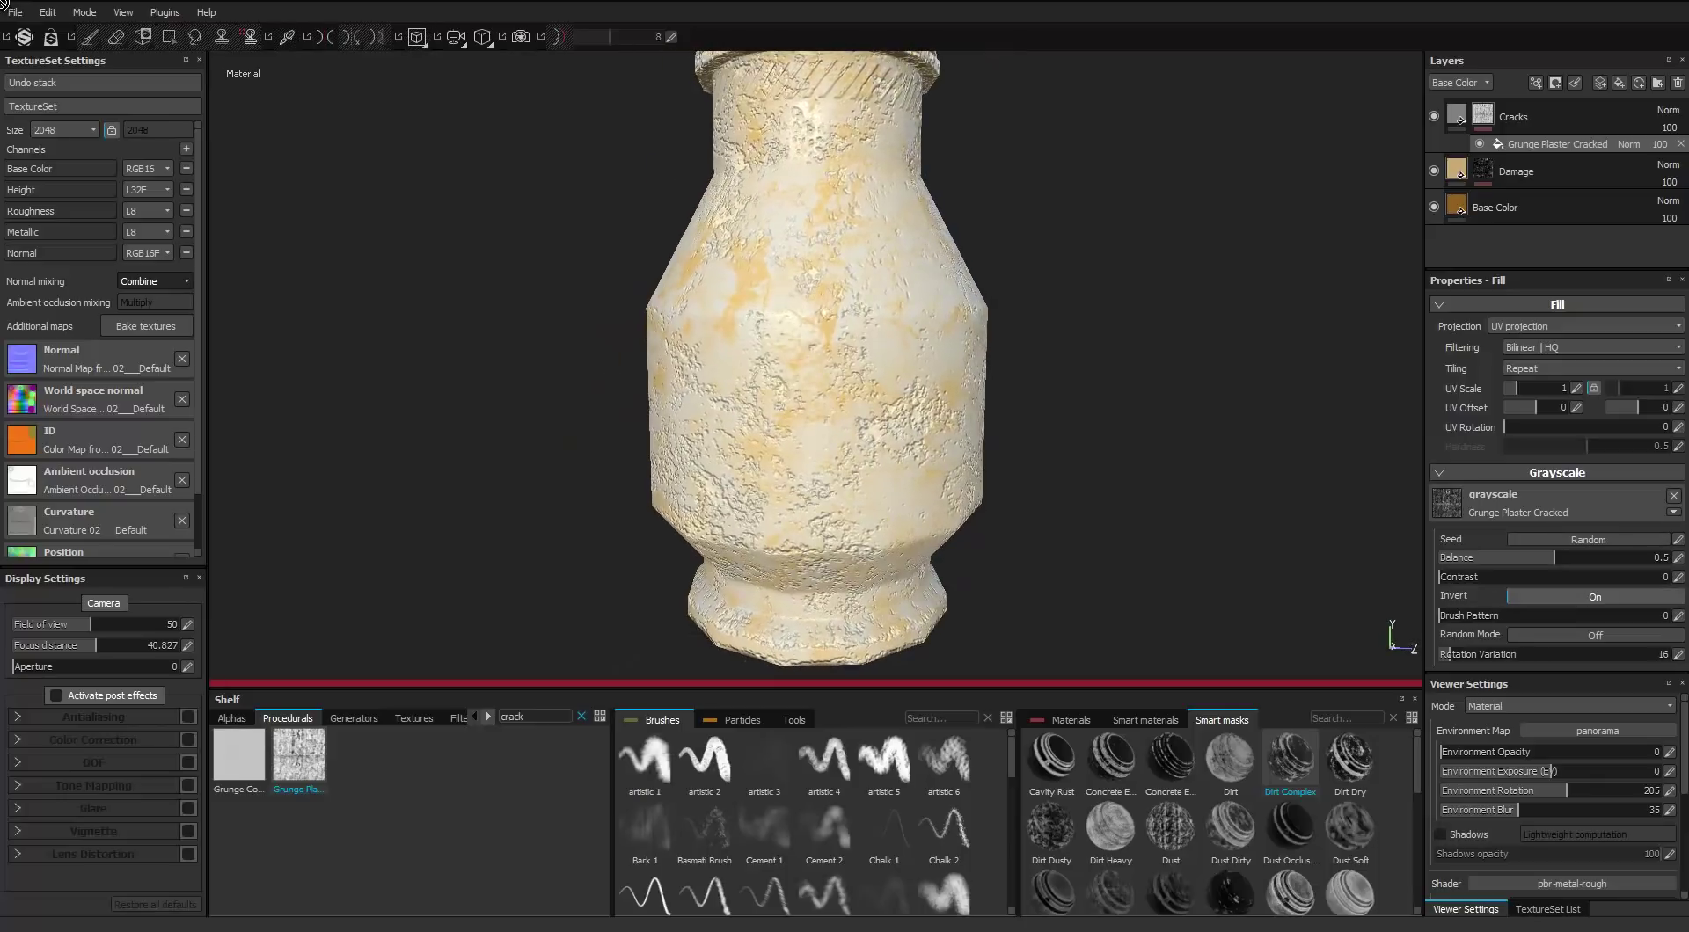
{"action": "left_click_drag", "start_coordinate": [854, 365], "coordinate": [792, 378], "text": "alt"}
{"action": "scroll", "coordinate": [704, 365], "scroll_direction": "down", "scroll_amount": 3}
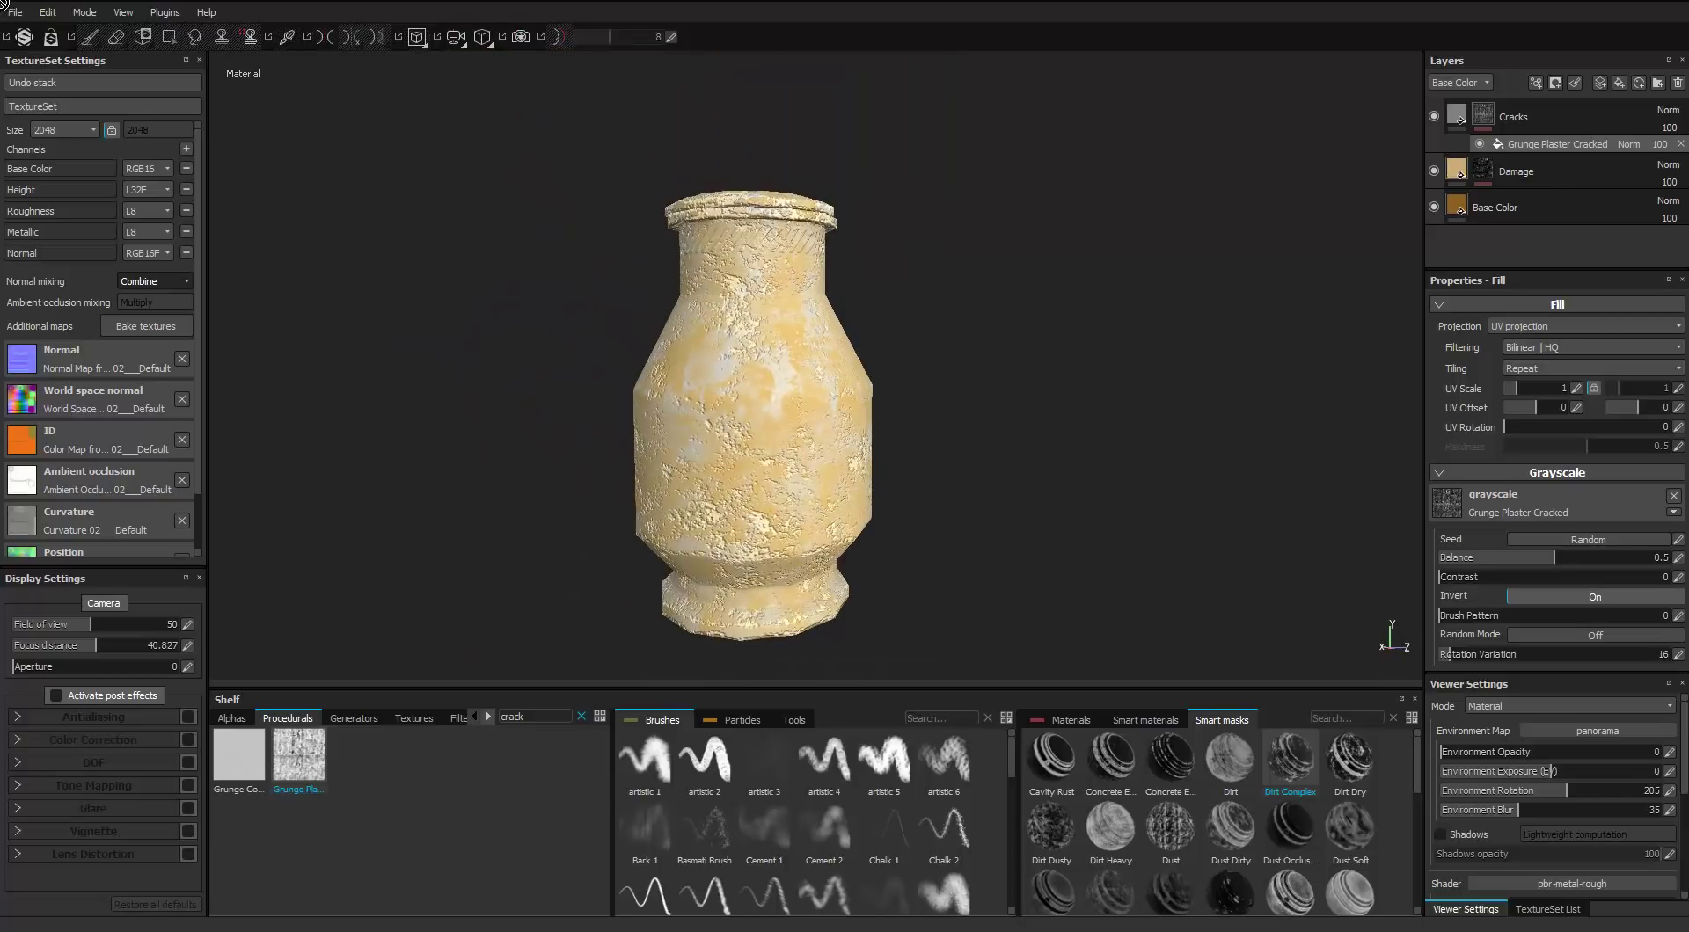
{"action": "left_click", "coordinate": [1673, 497]}
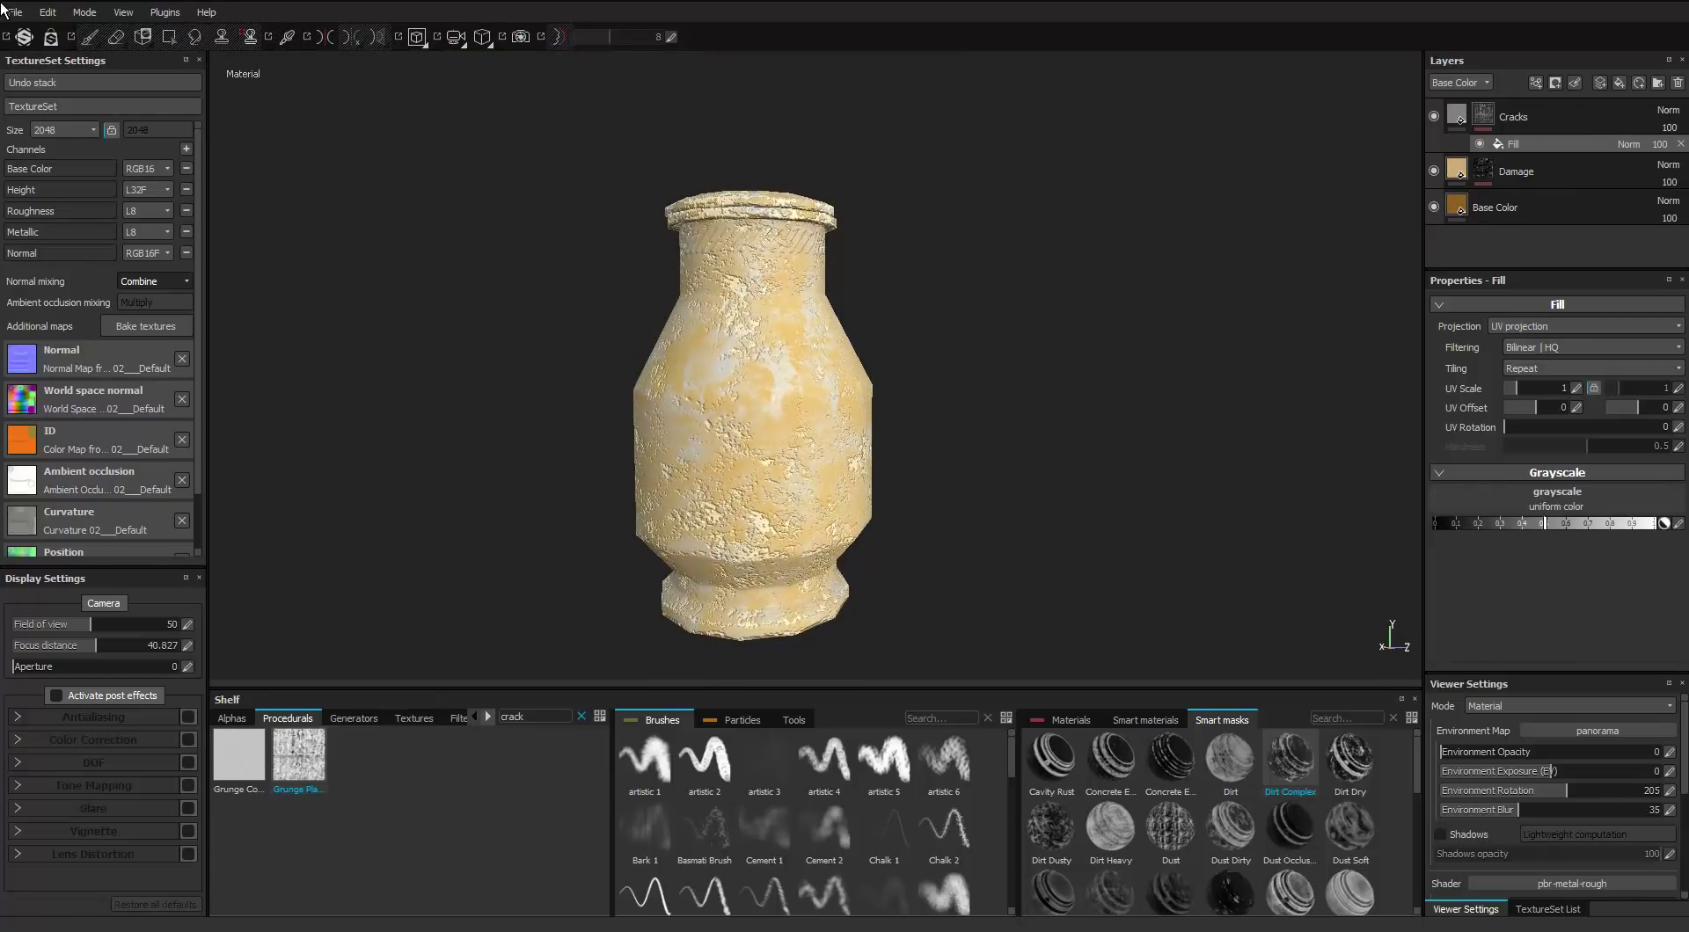
Apply Grunge Concrete Cracked to the fill of the Cracks layer's mask and turn Invert on
{"action": "left_click_drag", "start_coordinate": [239, 755], "coordinate": [1557, 499]}
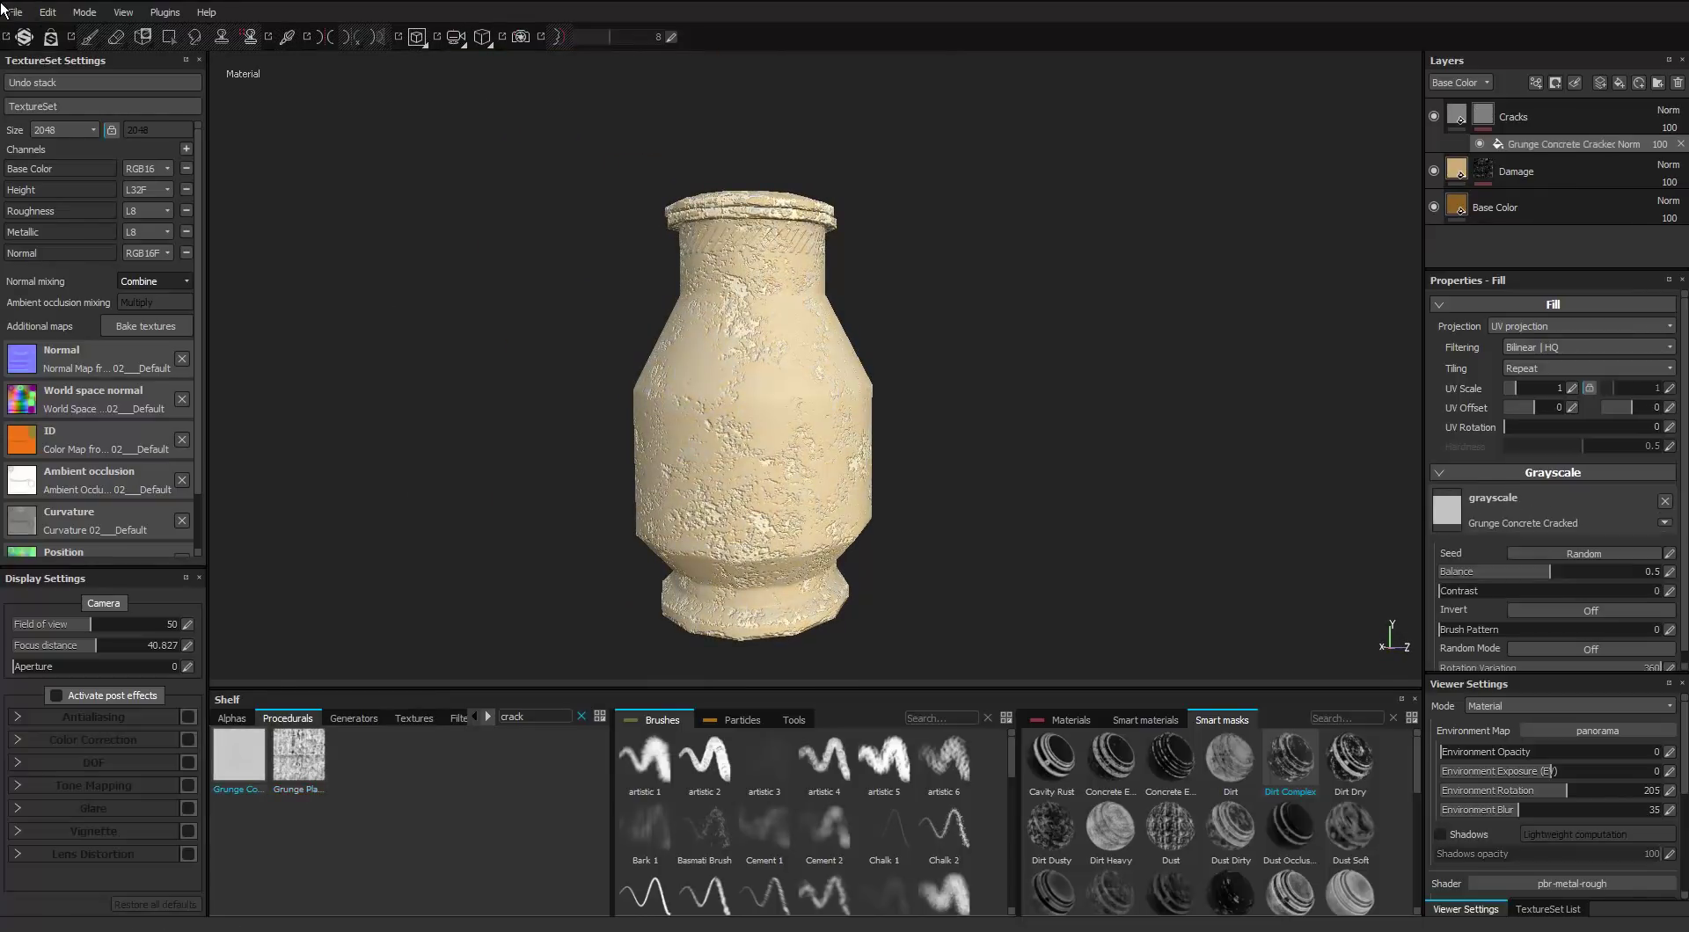
{"action": "scroll", "coordinate": [775, 395], "scroll_direction": "up", "scroll_amount": 3}
{"action": "mouse_move", "coordinate": [748, 387]}
{"action": "left_mouse_down", "text": "alt"}
{"action": "mouse_move", "coordinate": [774, 440]}
{"action": "mouse_move", "coordinate": [765, 378]}
{"action": "left_mouse_up", "text": "alt"}
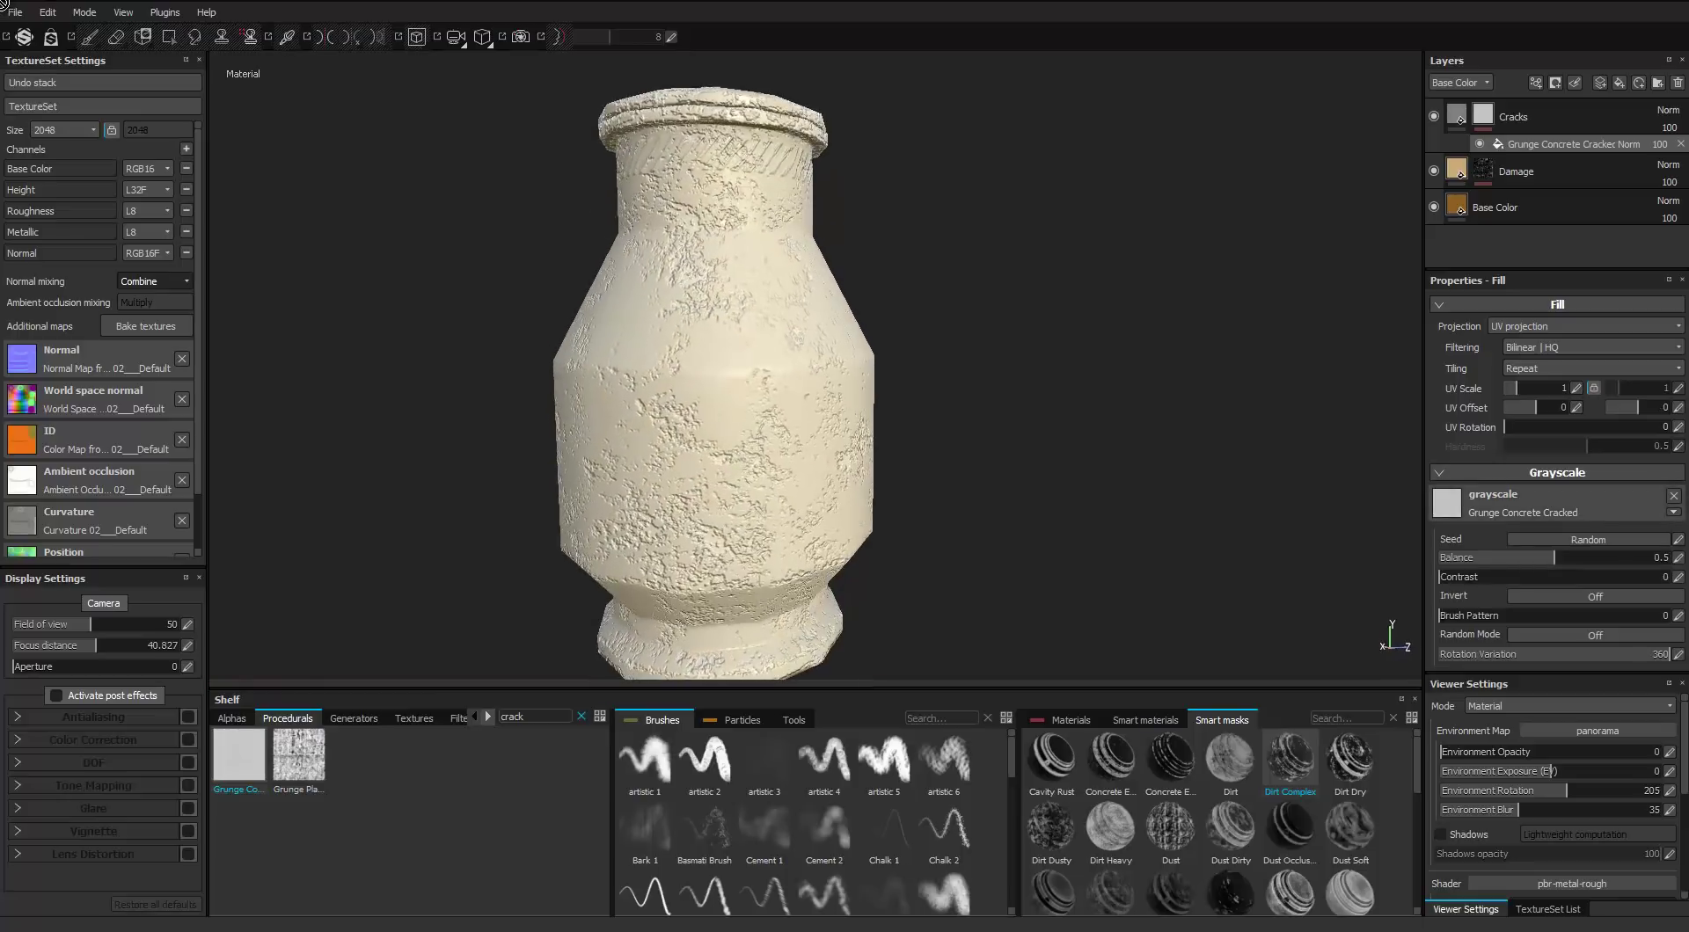
{"action": "left_click", "coordinate": [1595, 596]}
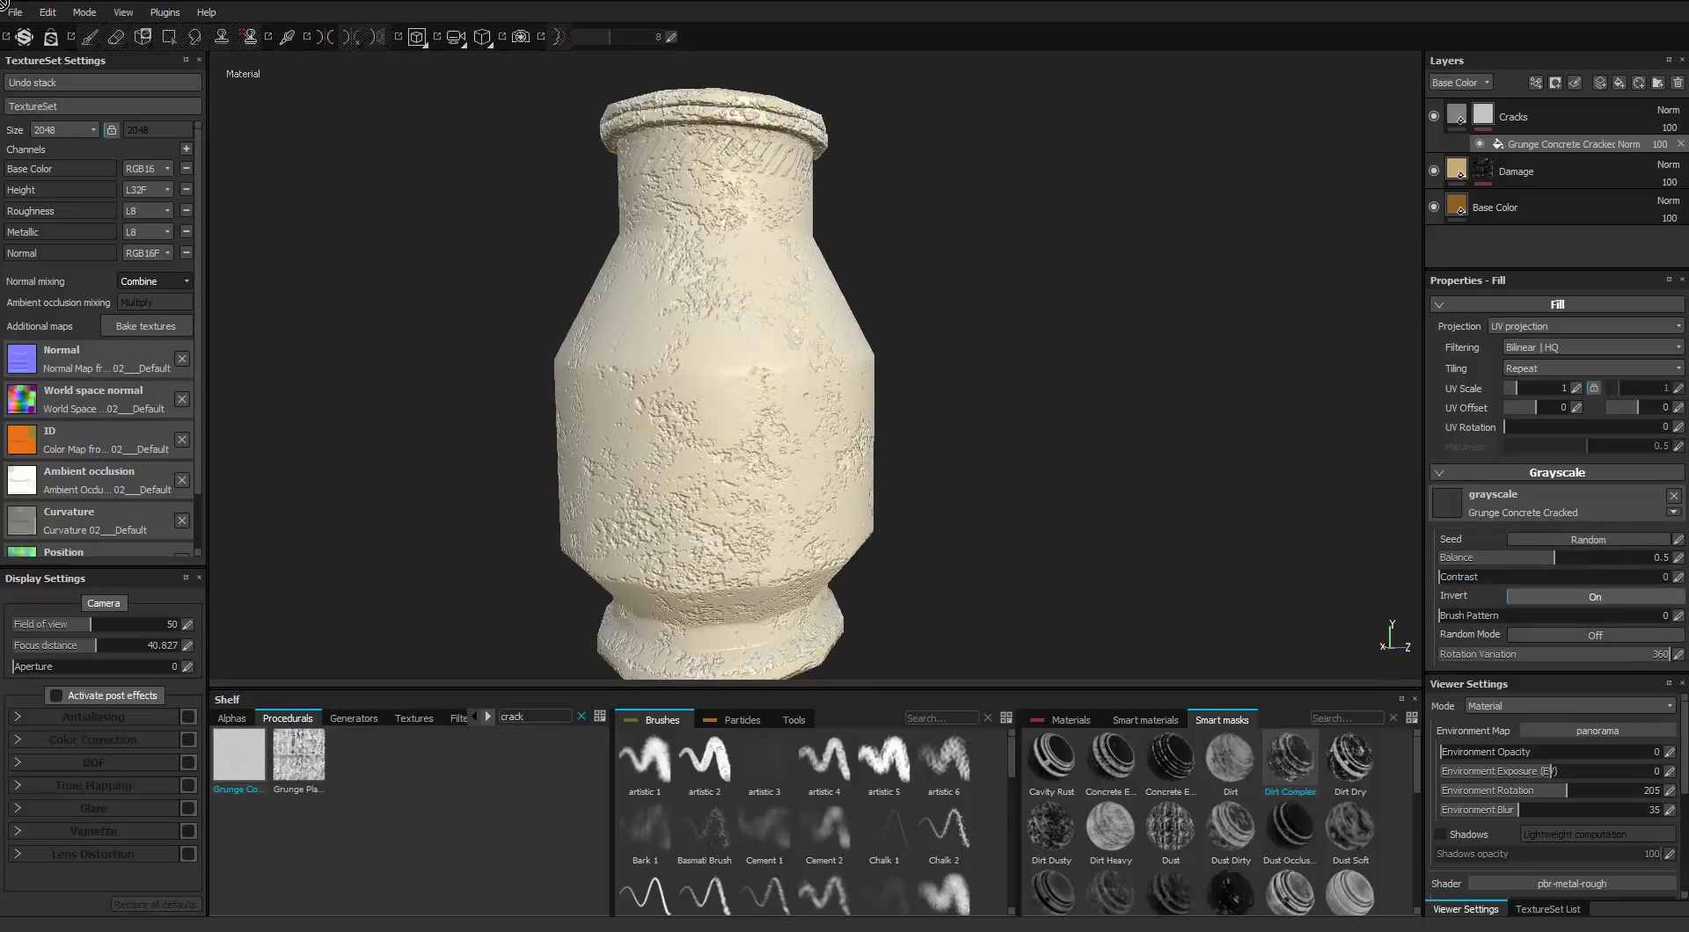
{"action": "scroll", "coordinate": [766, 378], "scroll_direction": "up", "scroll_amount": 2}
{"action": "scroll", "coordinate": [774, 379], "scroll_direction": "down", "scroll_amount": 3}
{"action": "left_click_drag", "start_coordinate": [774, 378], "coordinate": [976, 387], "text": "alt"}
Set the Cracks layer's base color to bright red, R 0.910, G 0.003, B 0.003, and inspect the crack pattern on the jar
{"action": "left_click", "coordinate": [1457, 114]}
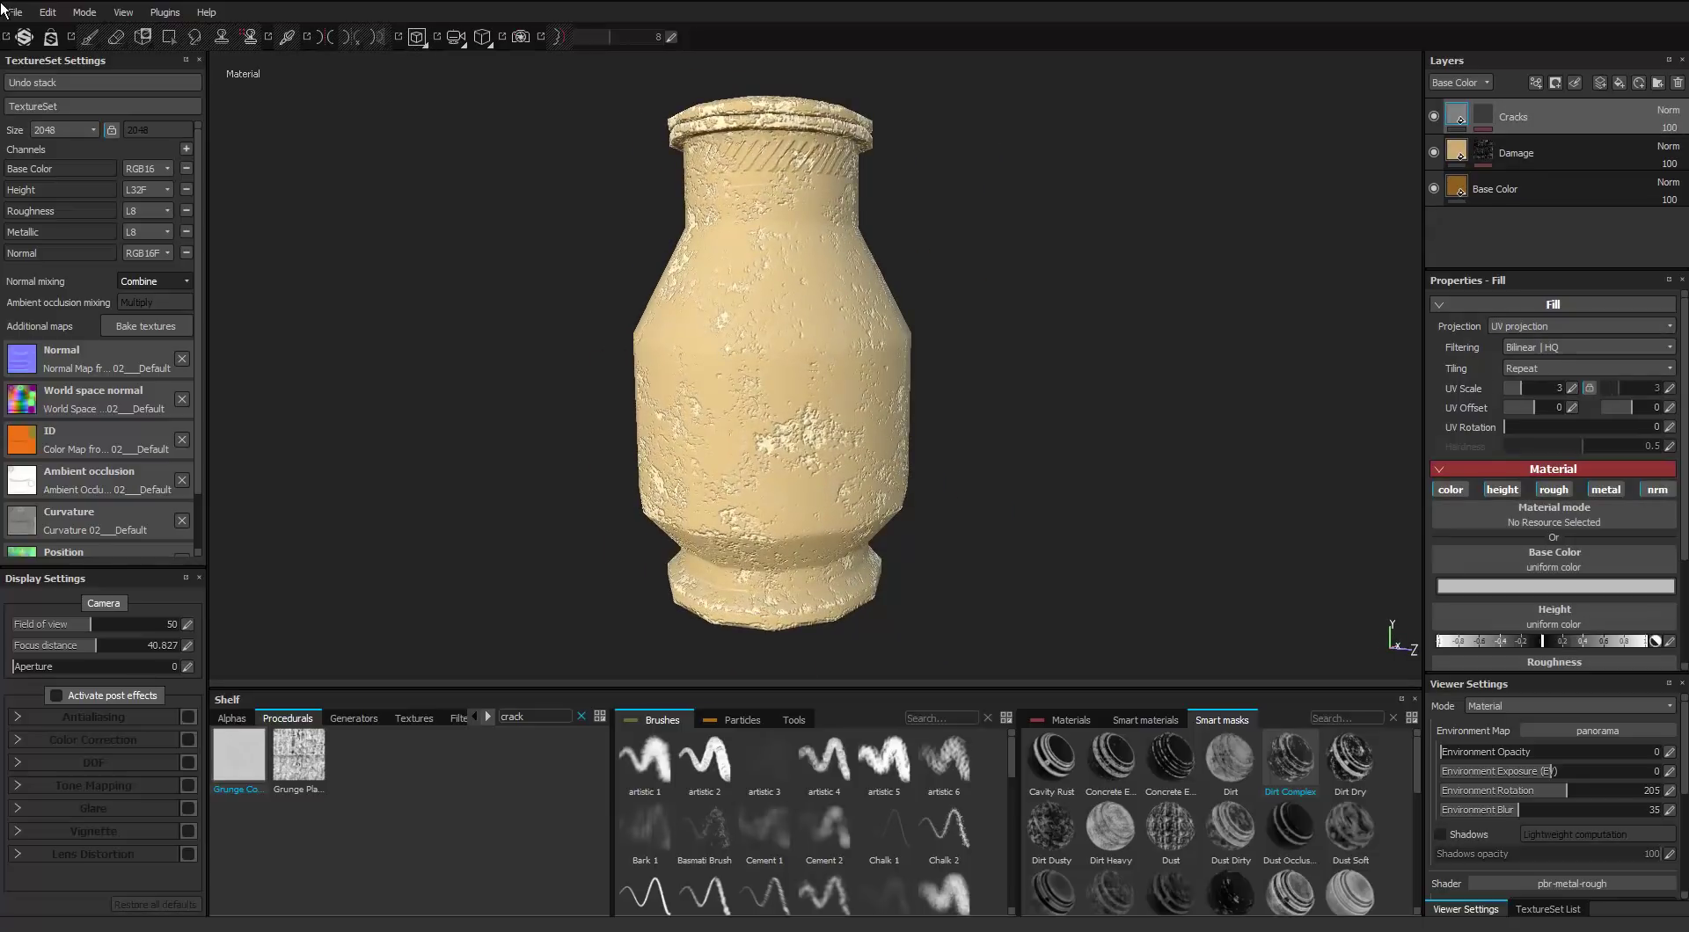
{"action": "left_click", "coordinate": [1554, 587]}
{"action": "left_click_drag", "start_coordinate": [1504, 550], "coordinate": [1520, 516]}
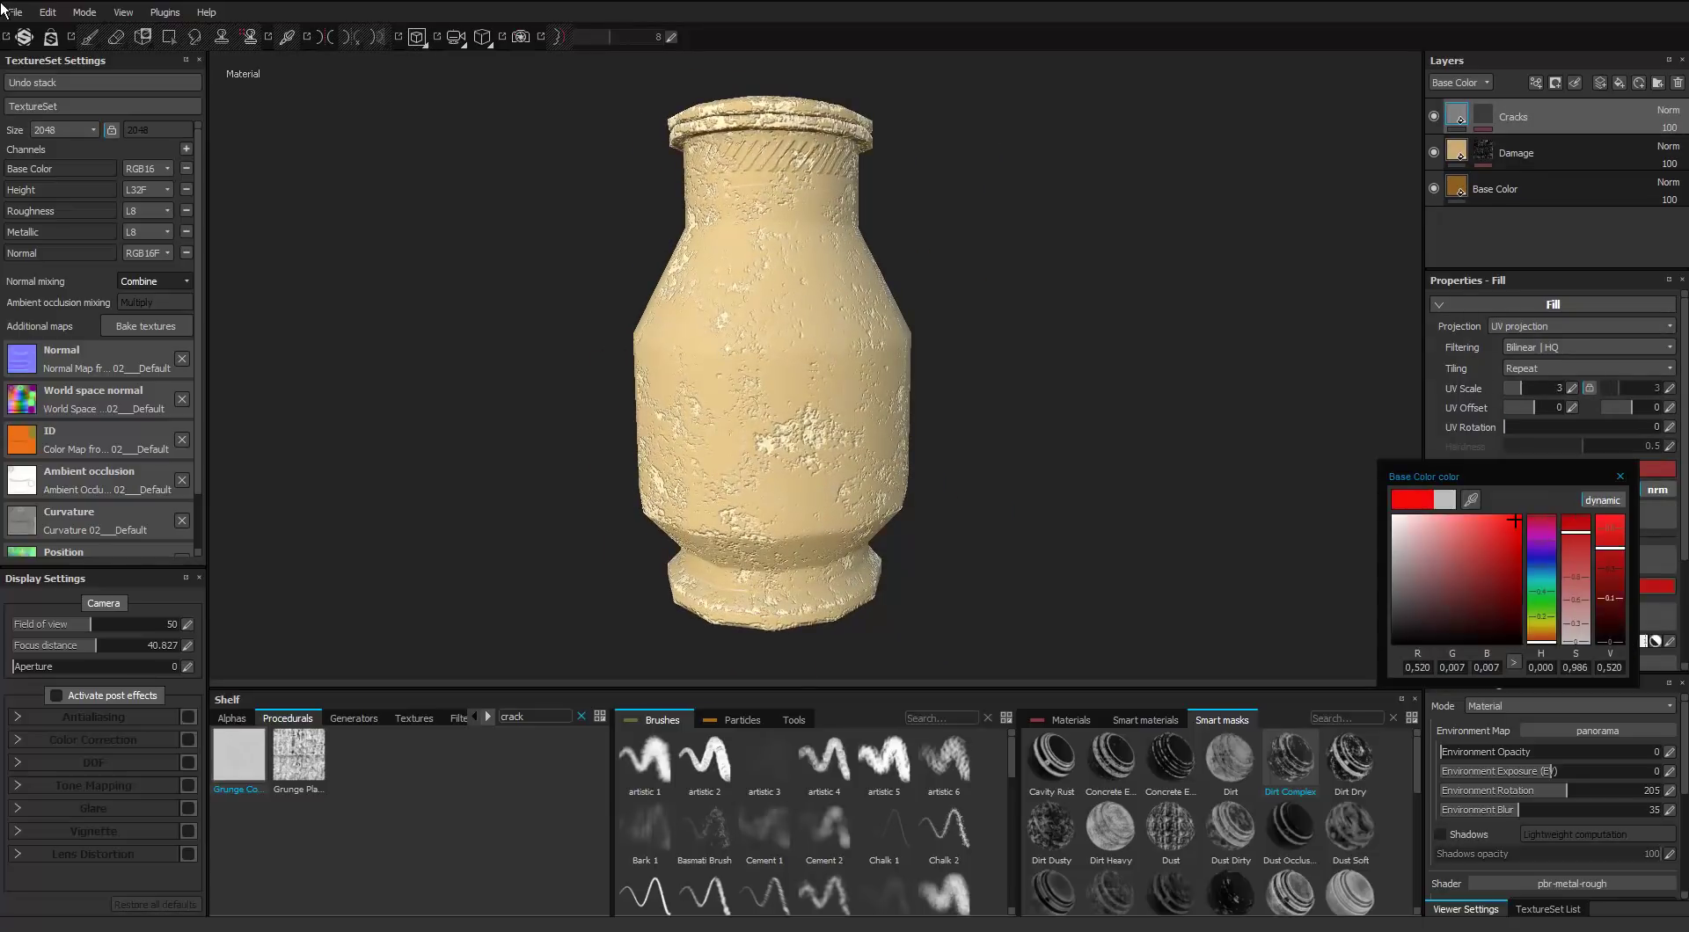
{"action": "scroll", "coordinate": [774, 379], "scroll_direction": "up", "scroll_amount": 3}
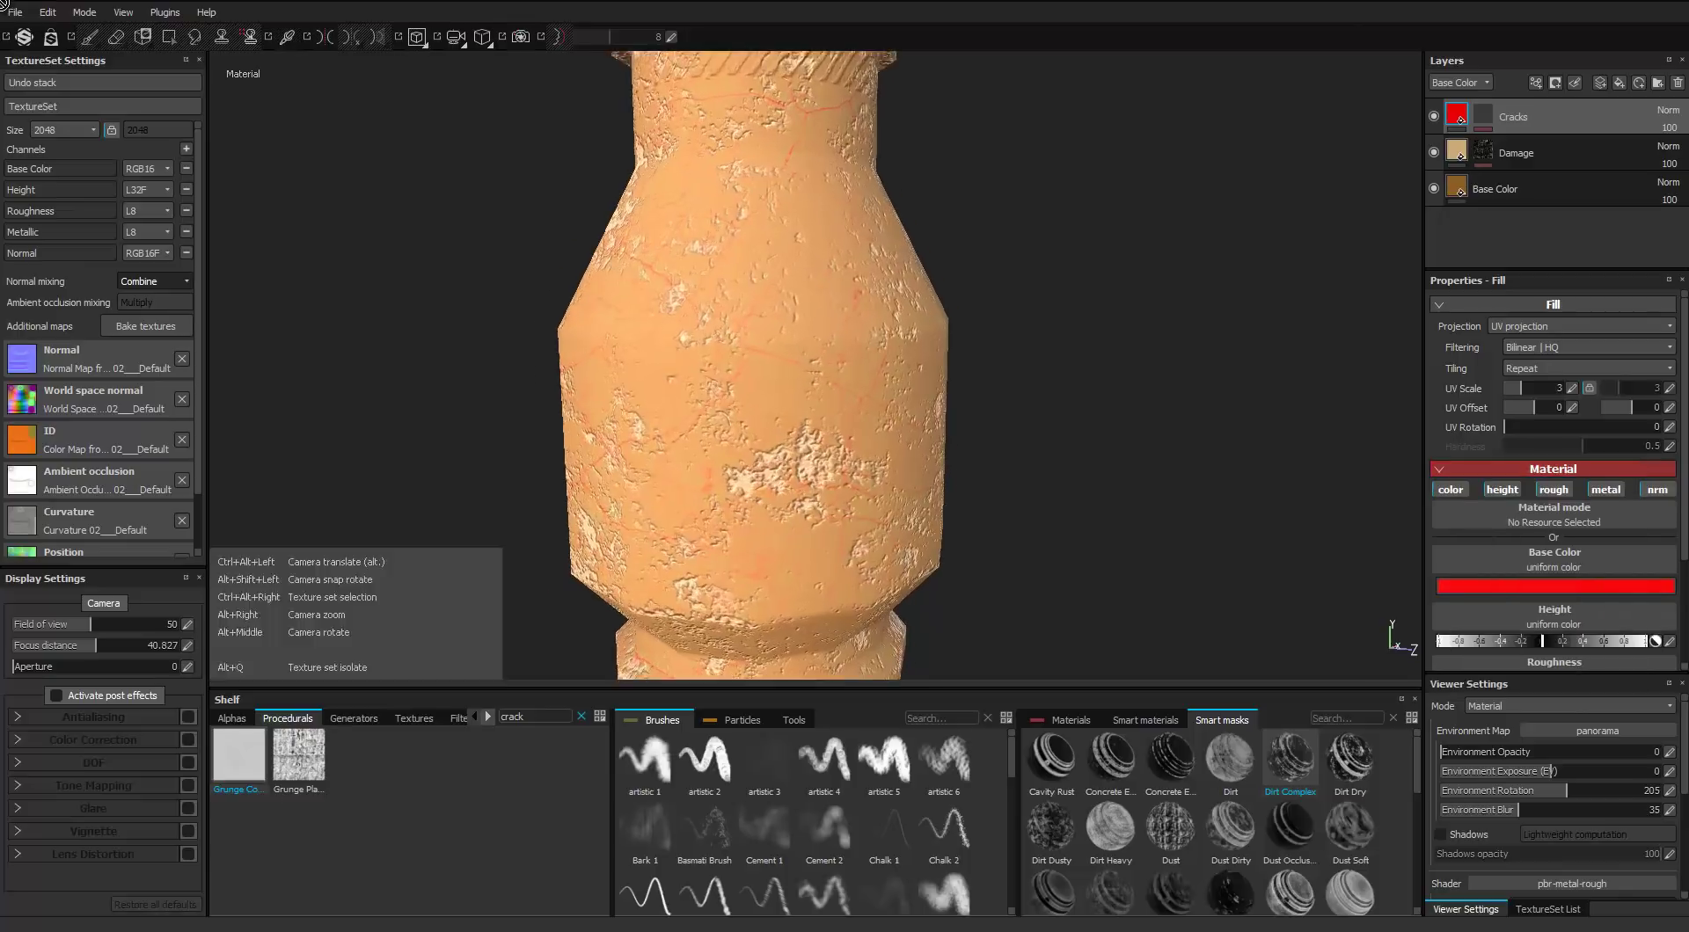
{"action": "left_click_drag", "start_coordinate": [774, 378], "coordinate": [871, 383], "text": "alt"}
{"action": "scroll", "coordinate": [871, 383], "scroll_direction": "down", "scroll_amount": 3}
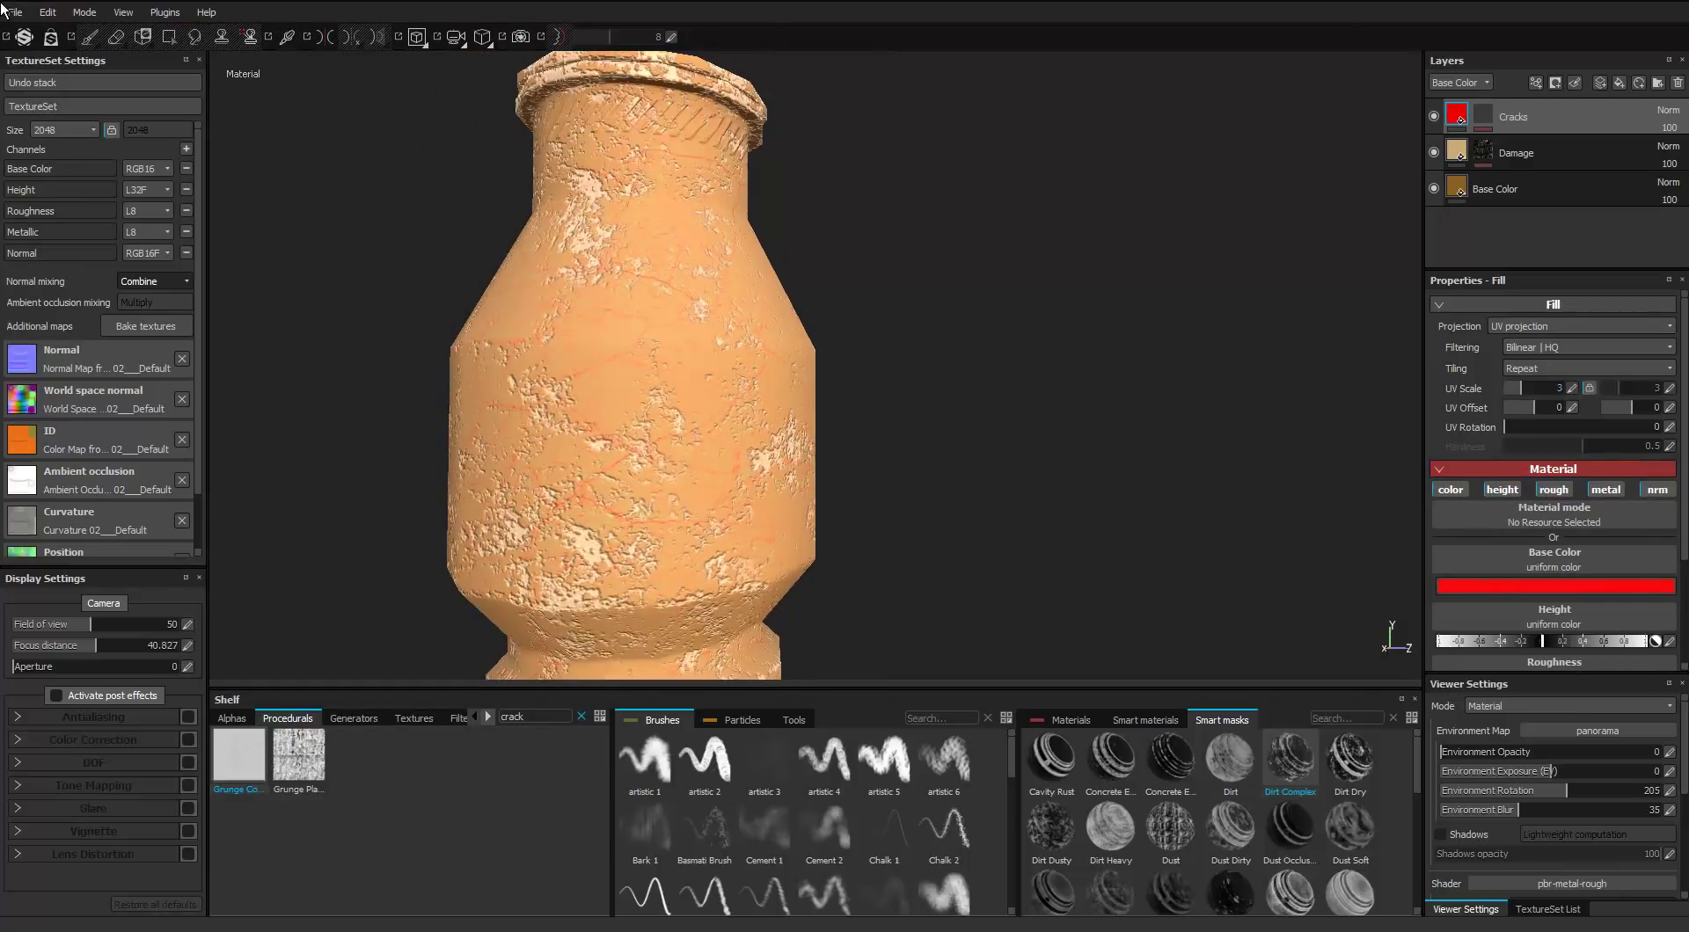
Set the UV scale of the Cracks fill layer to 1
{"action": "left_click", "coordinate": [1558, 388]}
{"action": "key", "text": "Return"}
{"action": "left_click_drag", "start_coordinate": [774, 379], "coordinate": [722, 378], "text": "alt"}
{"action": "scroll", "coordinate": [787, 368], "scroll_direction": "down", "scroll_amount": 2}
Set the UV scale of the Grunge Concrete Cracked fill in the Cracks mask to 0.6 and inspect the larger cracks
{"action": "left_click", "coordinate": [1483, 116]}
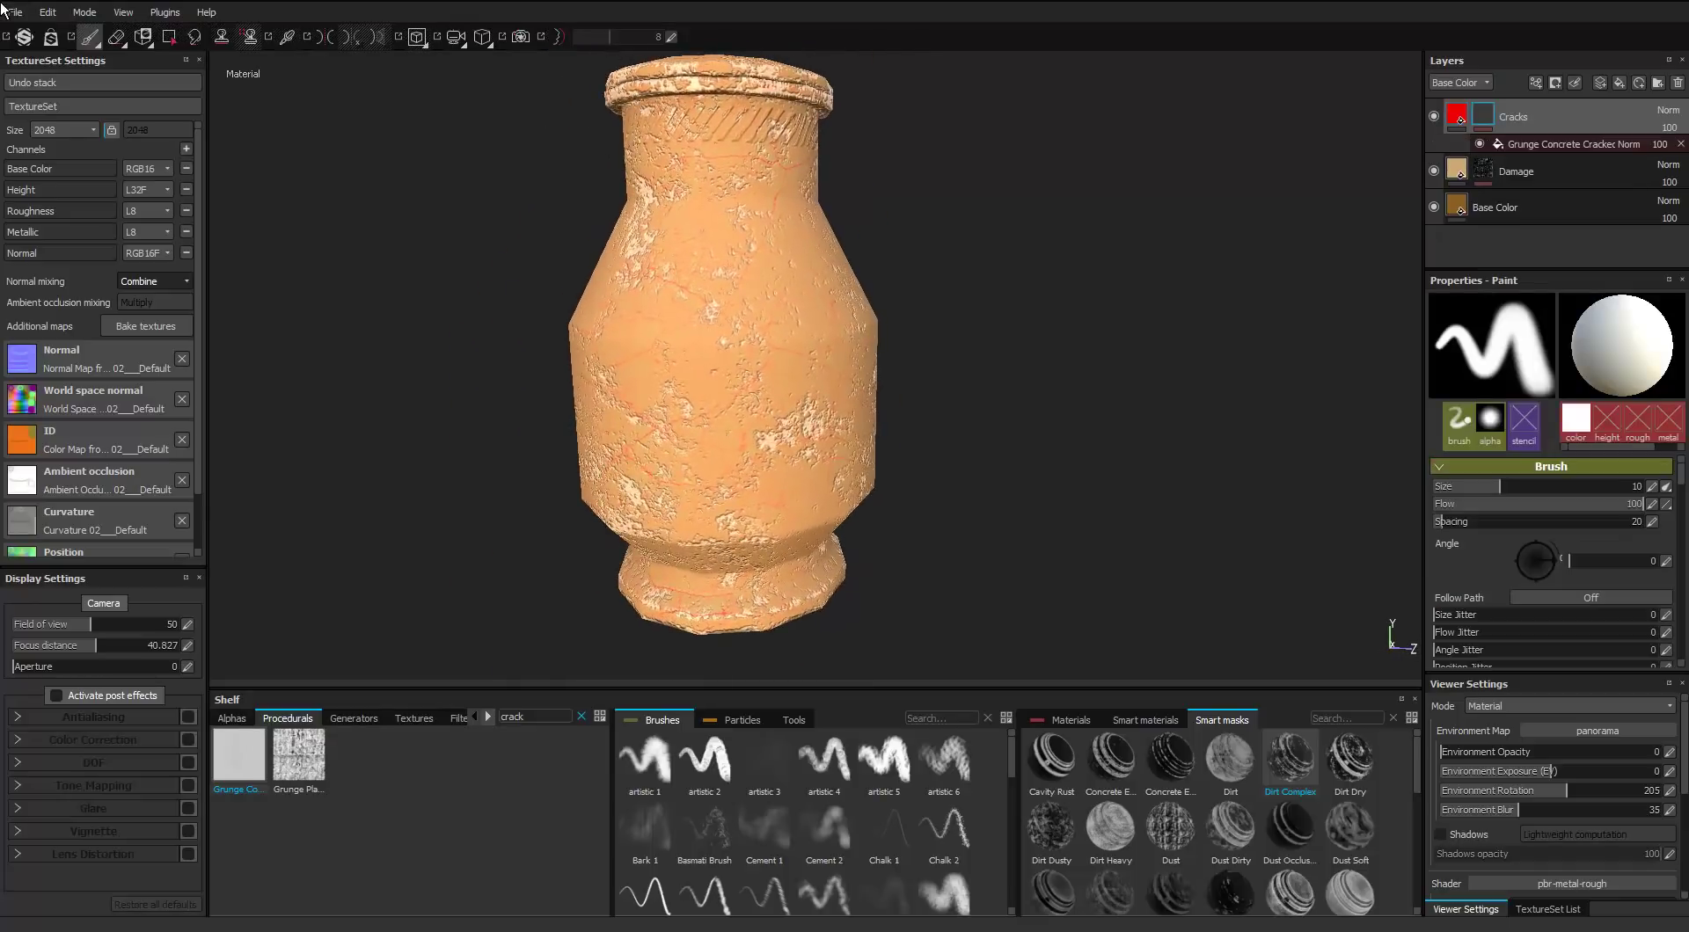
{"action": "left_click", "coordinate": [1562, 144]}
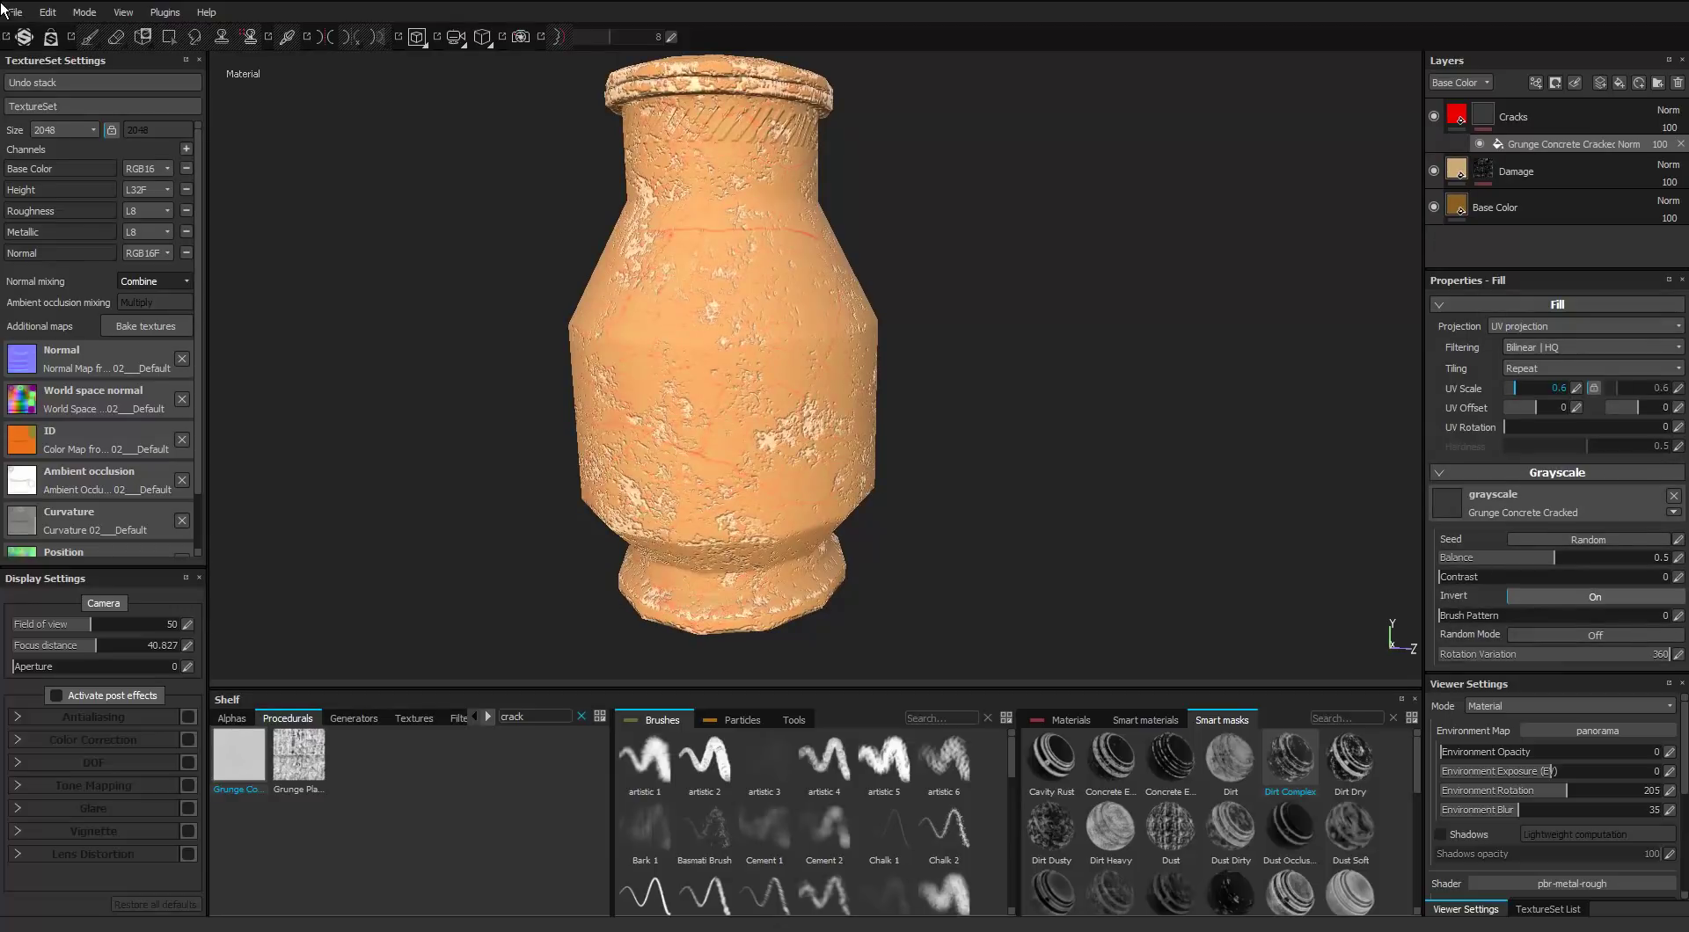
{"action": "left_click_drag", "start_coordinate": [757, 422], "coordinate": [827, 422], "text": "alt"}
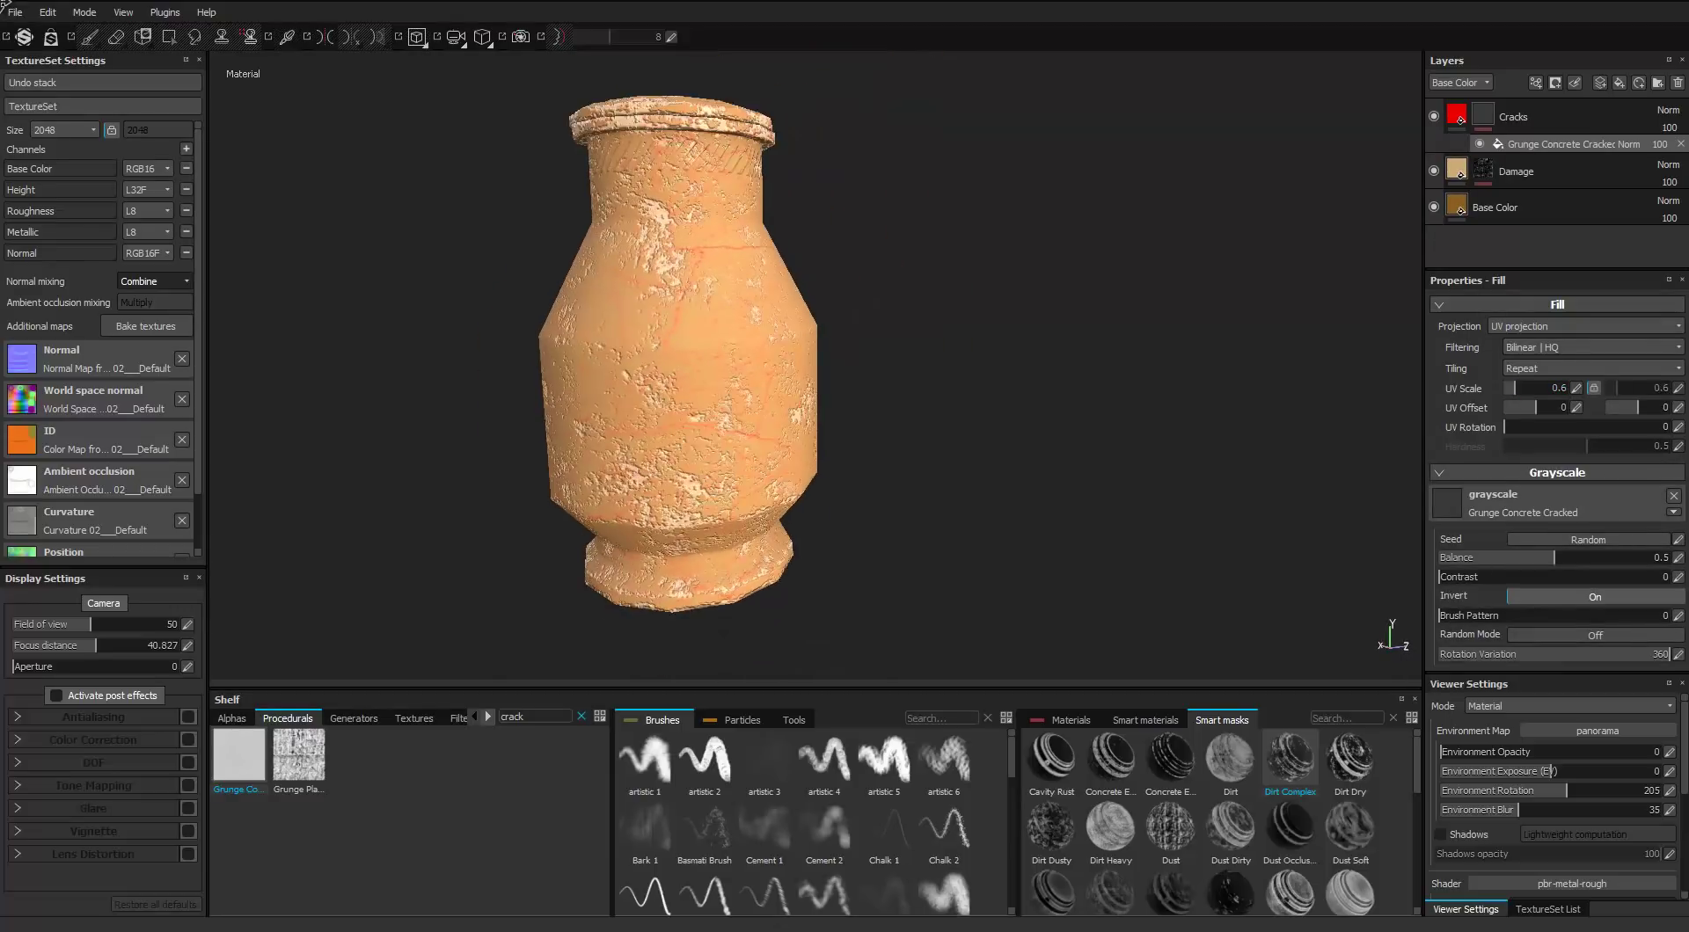
{"action": "middle_click_drag", "start_coordinate": [695, 387], "coordinate": [854, 387], "text": "alt"}
{"action": "left_click_drag", "start_coordinate": [853, 387], "coordinate": [836, 395], "text": "alt"}
{"action": "right_click_drag", "start_coordinate": [836, 396], "coordinate": [915, 405], "text": "alt"}
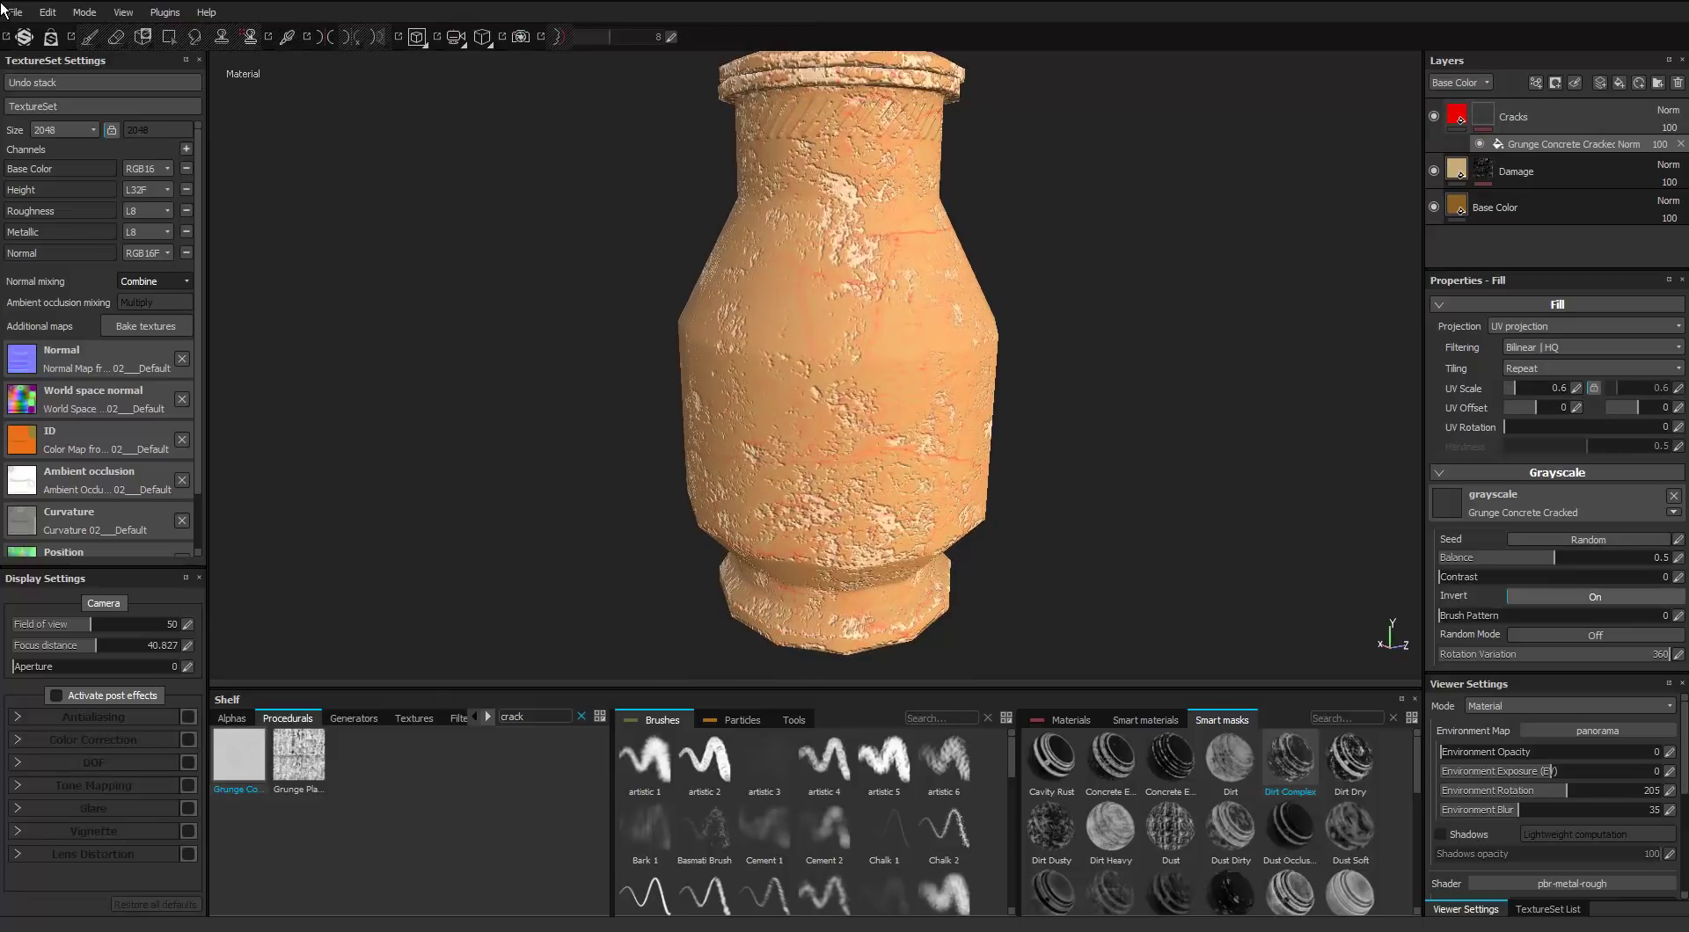
Set the Cracks layer's base color to a muted brown of R 0.325, G 0.210, B 0.073
{"action": "left_click", "coordinate": [1457, 115]}
{"action": "left_click", "coordinate": [1499, 586]}
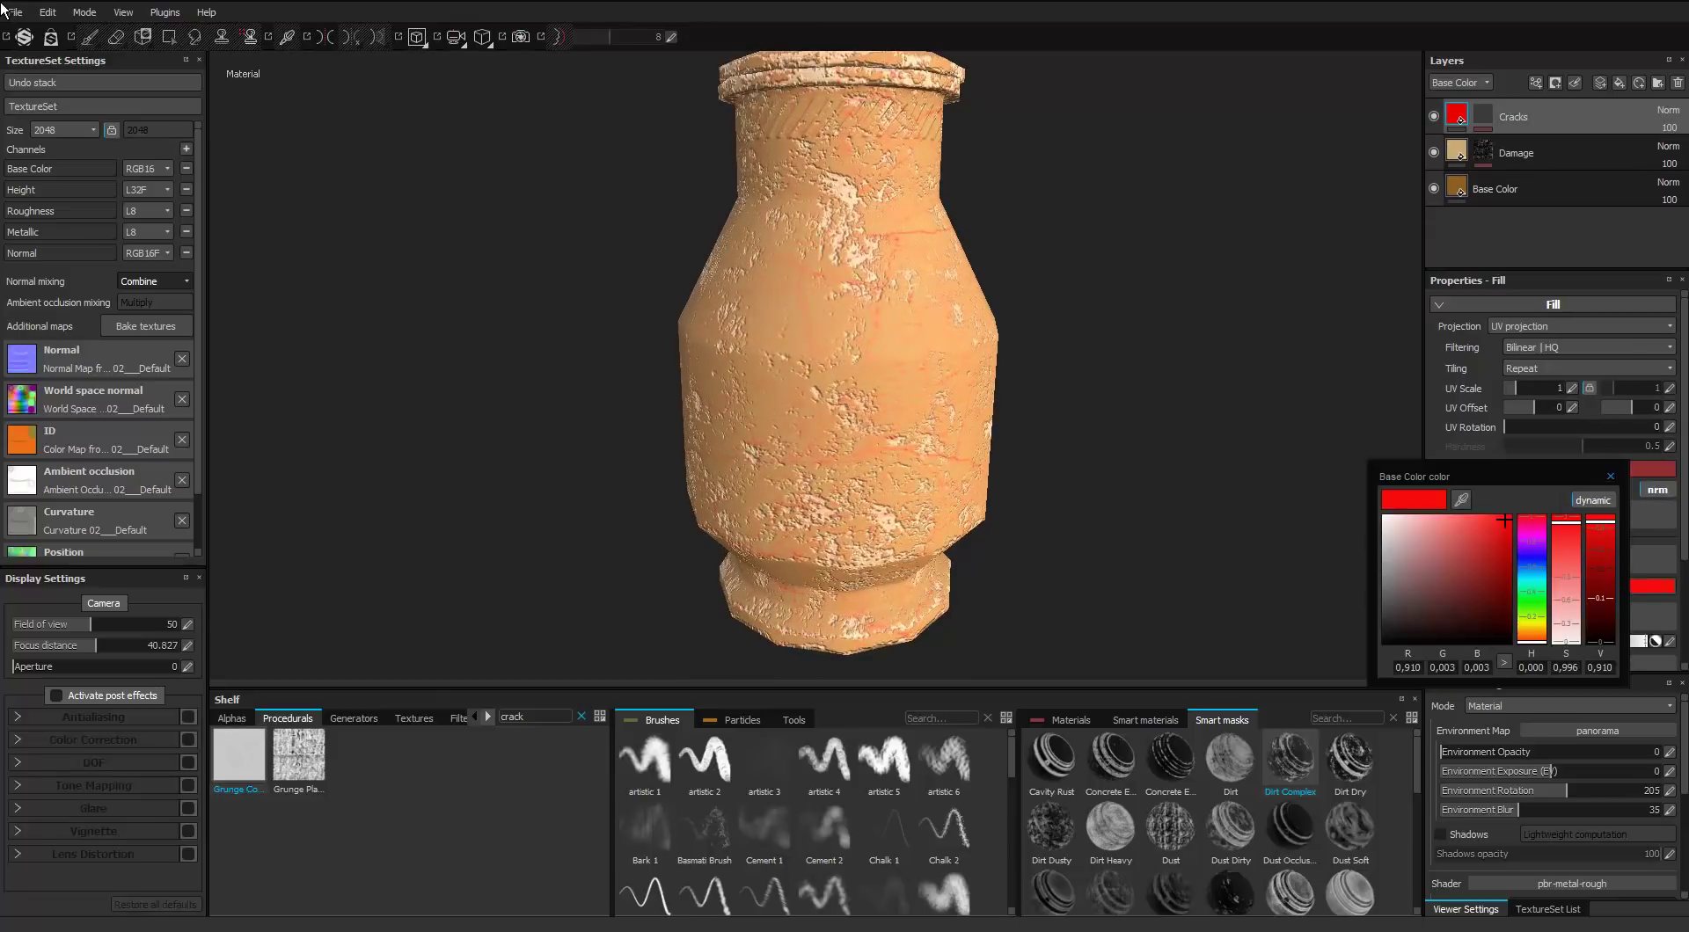
{"action": "mouse_move", "coordinate": [1532, 626]}
{"action": "left_mouse_down"}
{"action": "mouse_move", "coordinate": [1532, 611]}
{"action": "mouse_move", "coordinate": [1532, 631]}
{"action": "left_mouse_up"}
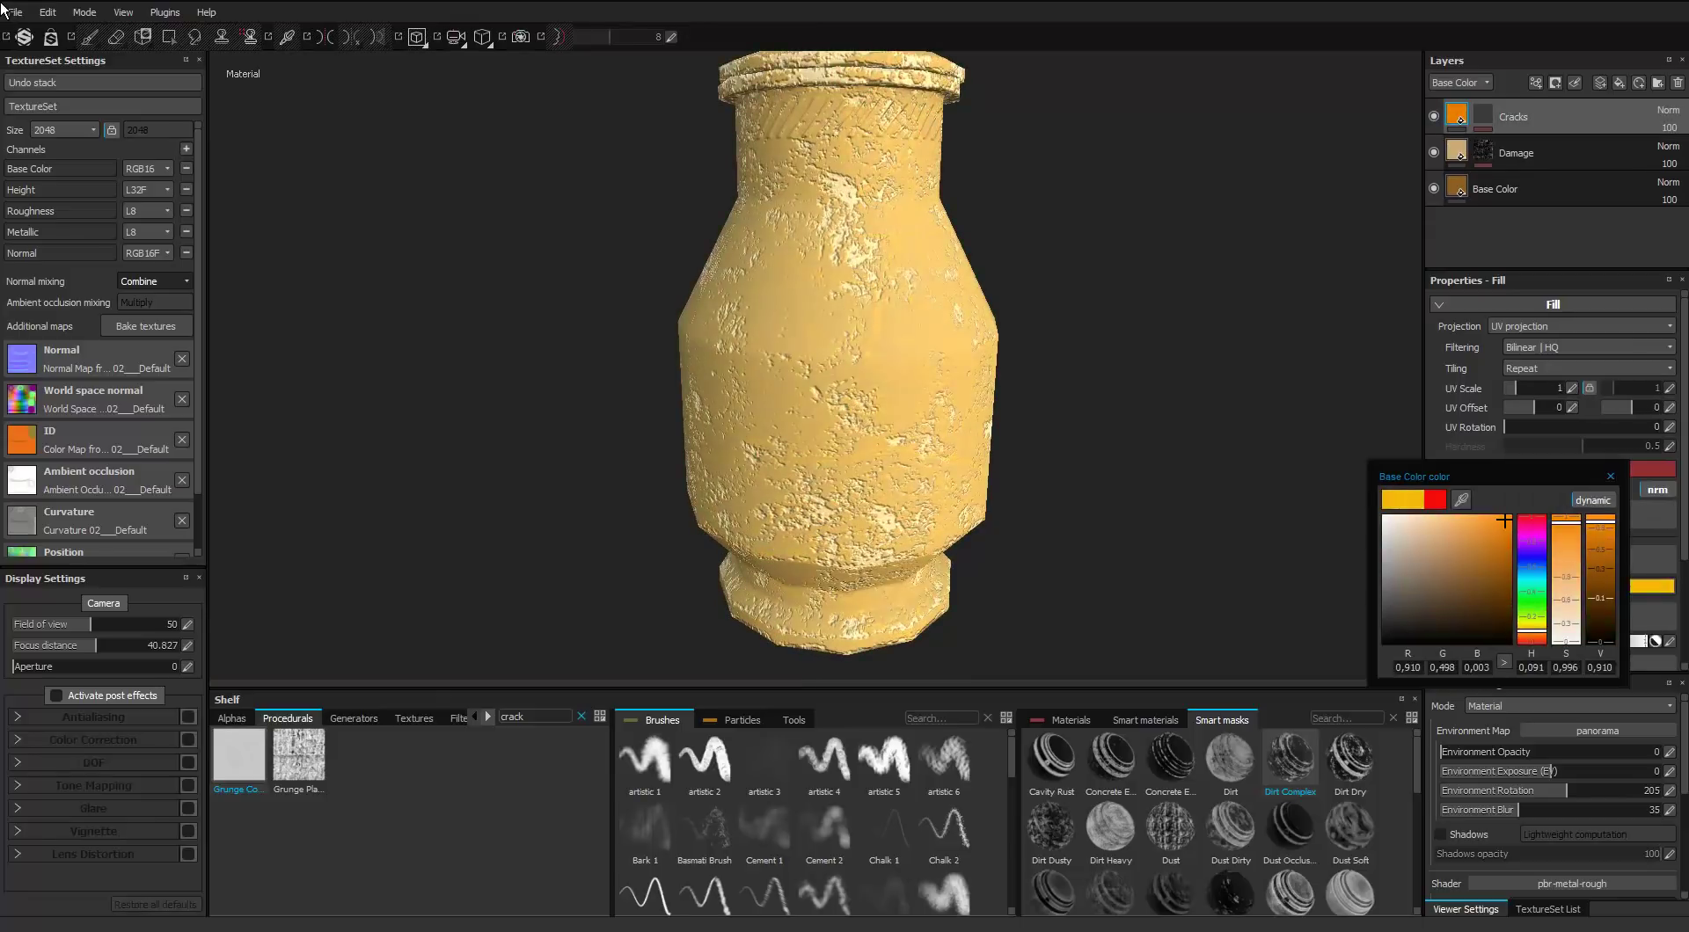
{"action": "left_click", "coordinate": [1444, 565]}
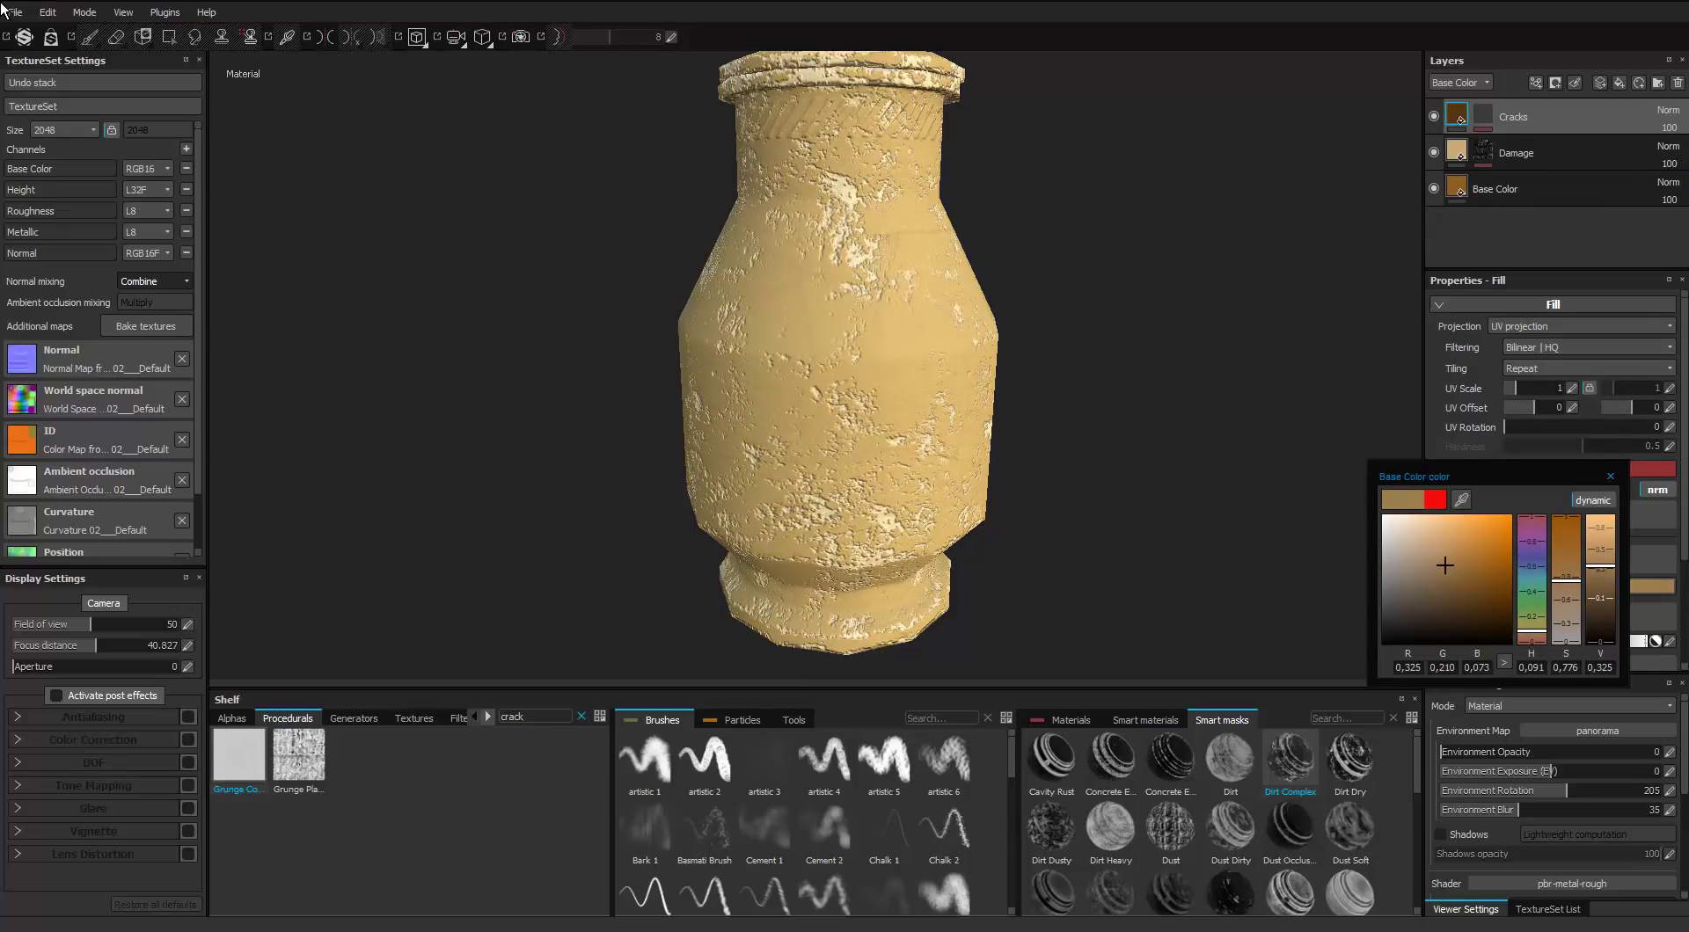
Lower the Cracks layer's height well below zero so the cracks cut into the jar, and inspect their depth
{"action": "left_click", "coordinate": [1483, 115]}
{"action": "left_click", "coordinate": [1566, 143]}
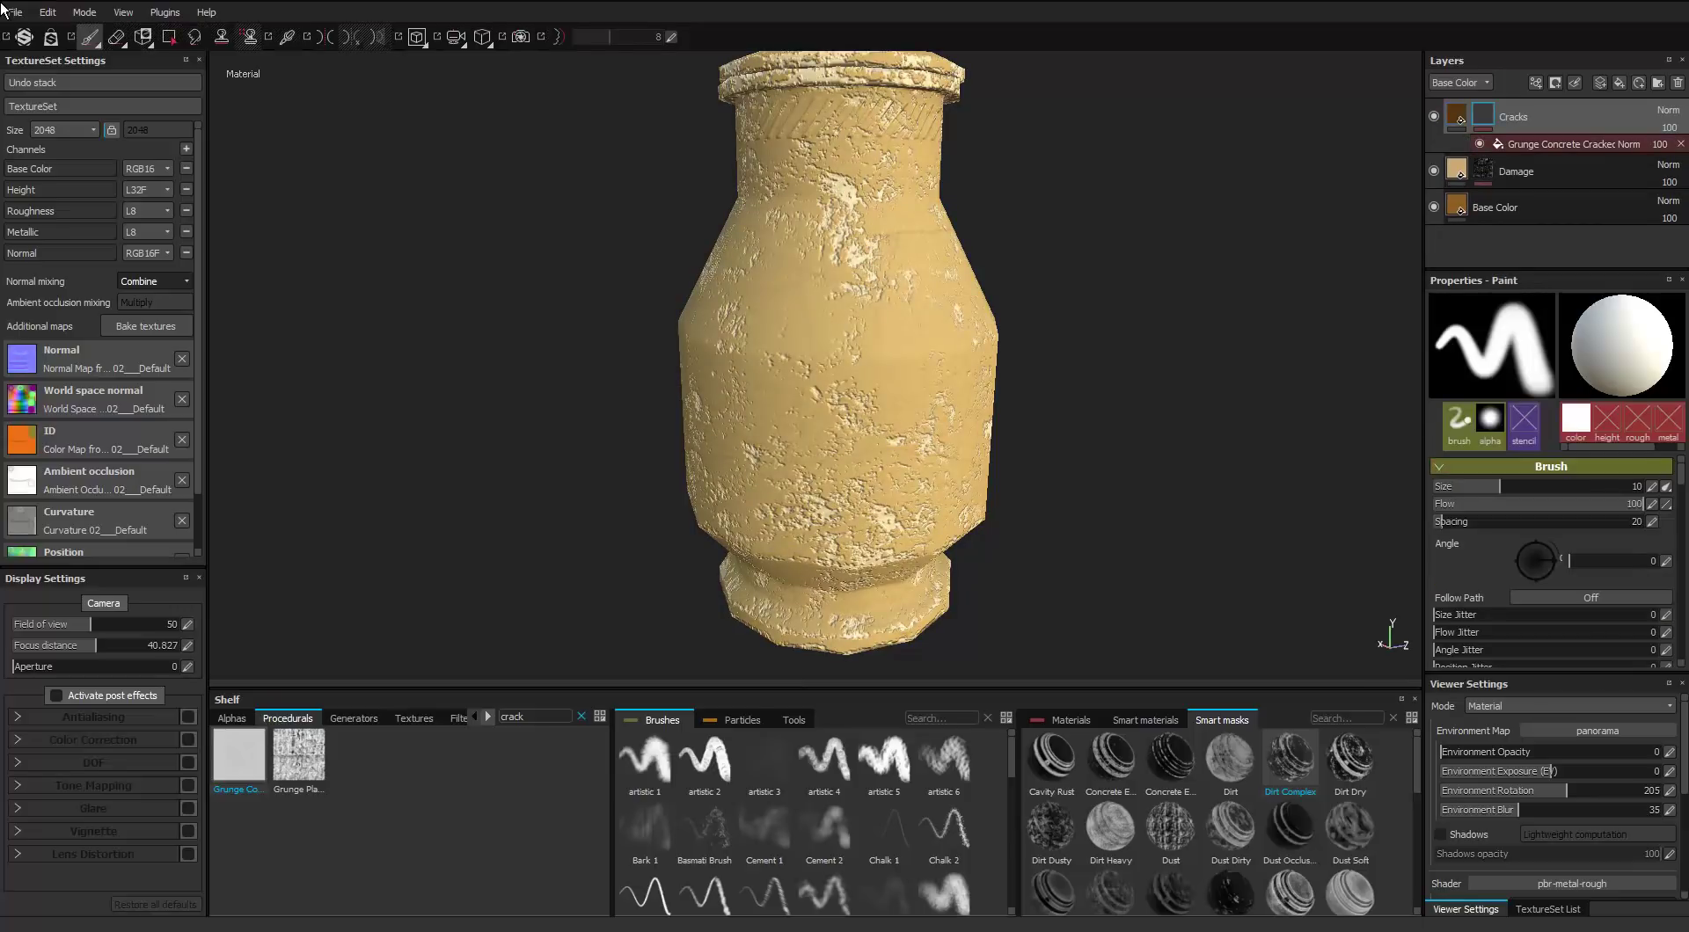
{"action": "left_click", "coordinate": [1456, 115]}
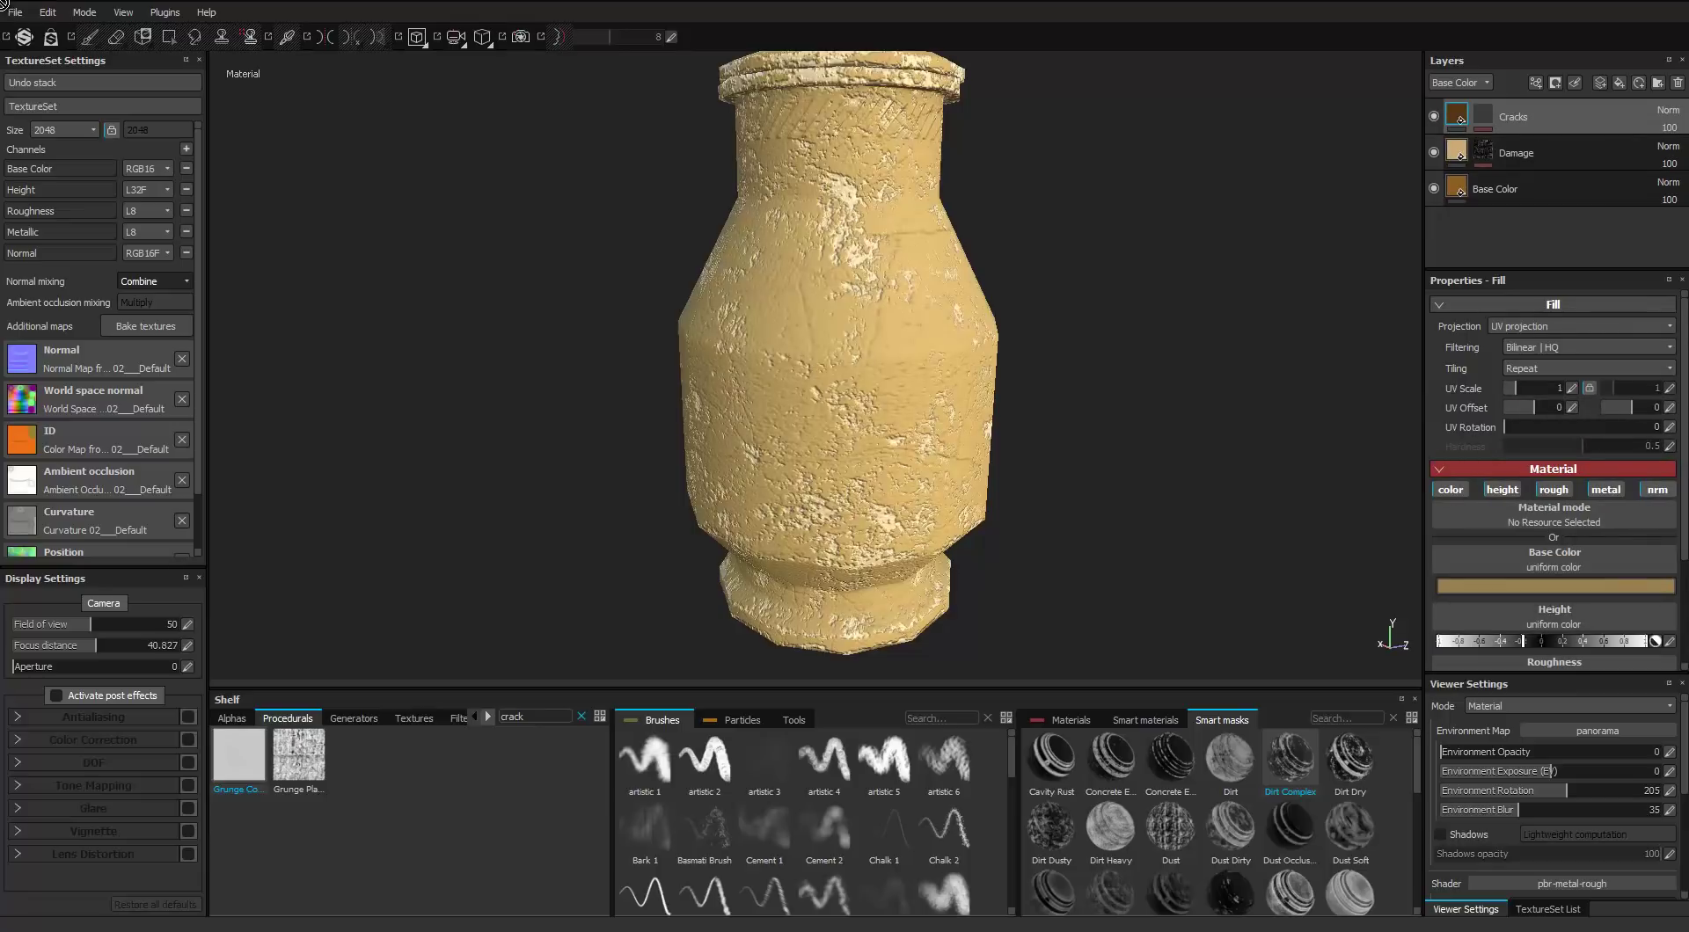
{"action": "right_click_drag", "start_coordinate": [818, 352], "coordinate": [933, 392], "text": "alt"}
{"action": "left_click_drag", "start_coordinate": [862, 387], "coordinate": [871, 343], "text": "alt"}
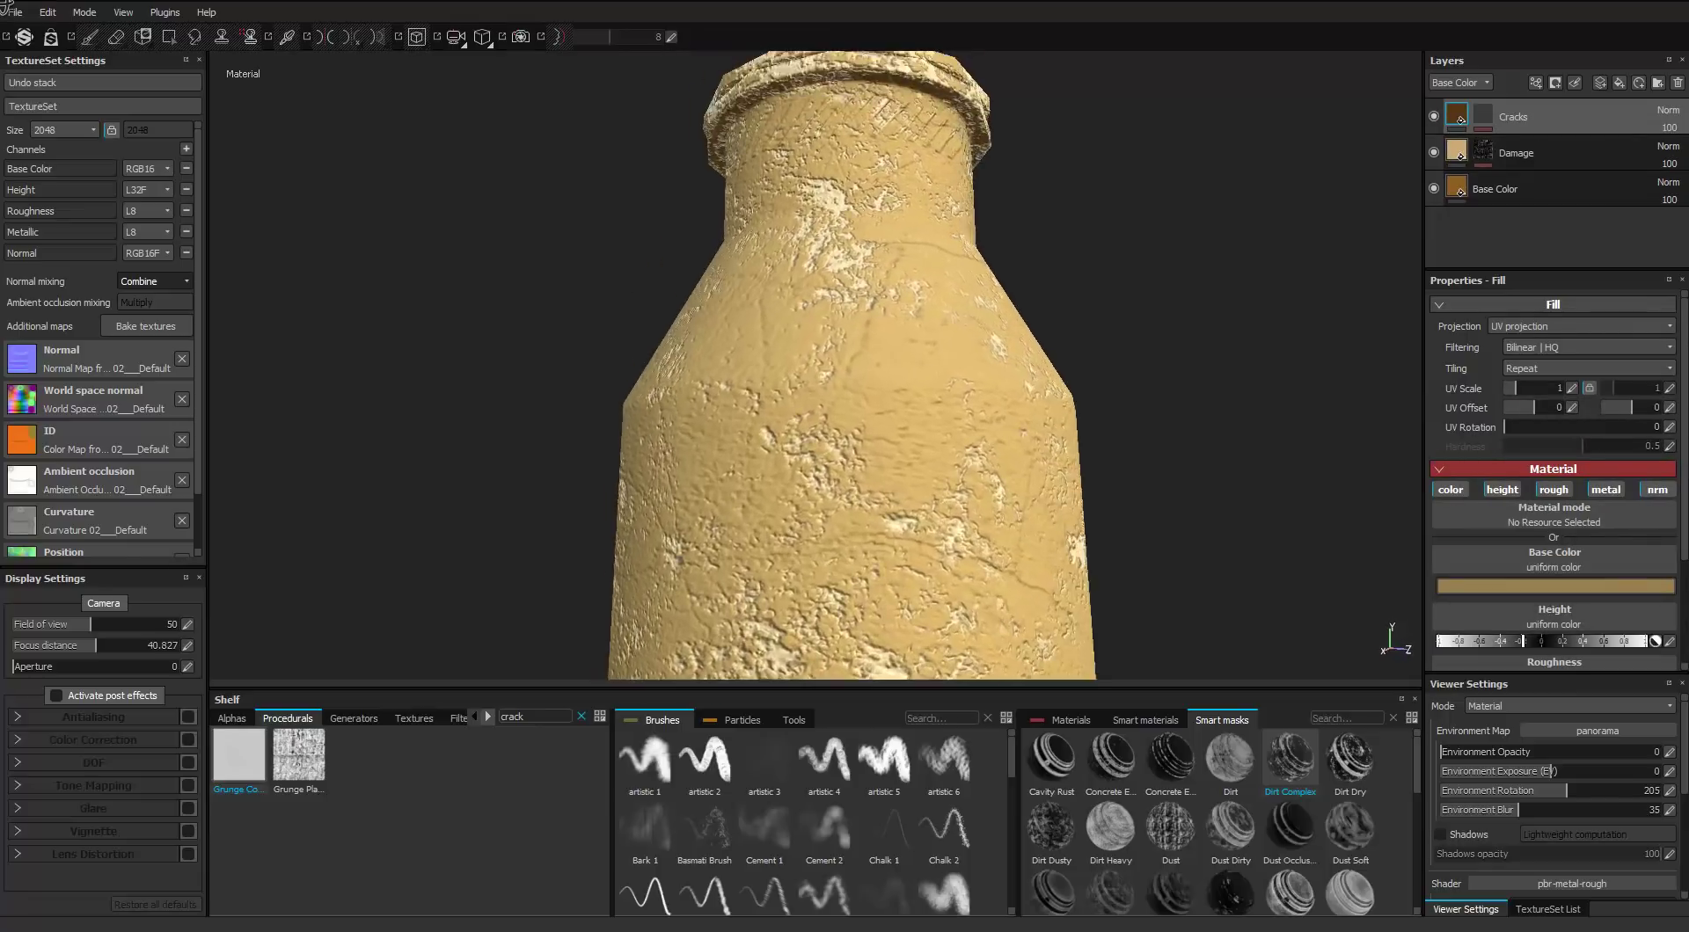
{"action": "right_click_drag", "start_coordinate": [871, 378], "coordinate": [810, 356], "text": "alt"}
{"action": "middle_click_drag", "start_coordinate": [836, 396], "coordinate": [836, 295], "text": "alt"}
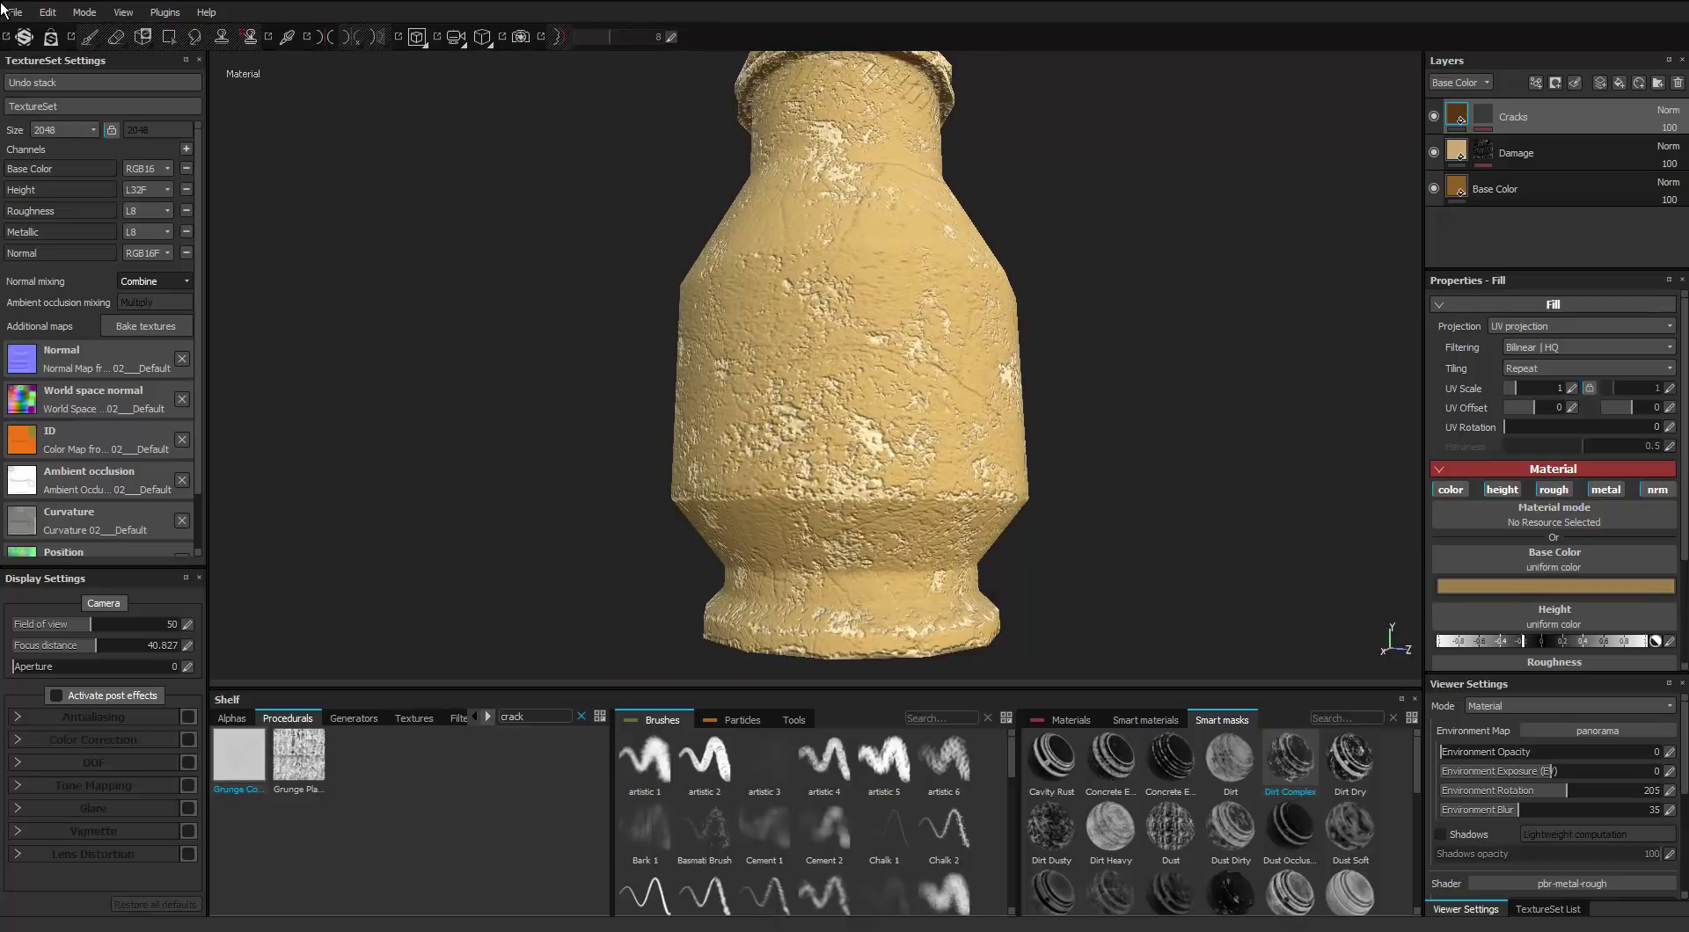
{"action": "left_click_drag", "start_coordinate": [1523, 642], "coordinate": [1481, 643]}
{"action": "left_click_drag", "start_coordinate": [835, 352], "coordinate": [858, 440], "text": "alt"}
{"action": "right_click_drag", "start_coordinate": [857, 422], "coordinate": [818, 396], "text": "alt"}
{"action": "middle_click_drag", "start_coordinate": [818, 352], "coordinate": [853, 457], "text": "alt"}
{"action": "left_click_drag", "start_coordinate": [853, 439], "coordinate": [877, 400], "text": "alt"}
Set the Cracks mask's Grunge Concrete Cracked fill to a balance of 0.32 and a contrast of 0.46
{"action": "left_click", "coordinate": [1484, 114]}
{"action": "left_click", "coordinate": [1560, 145]}
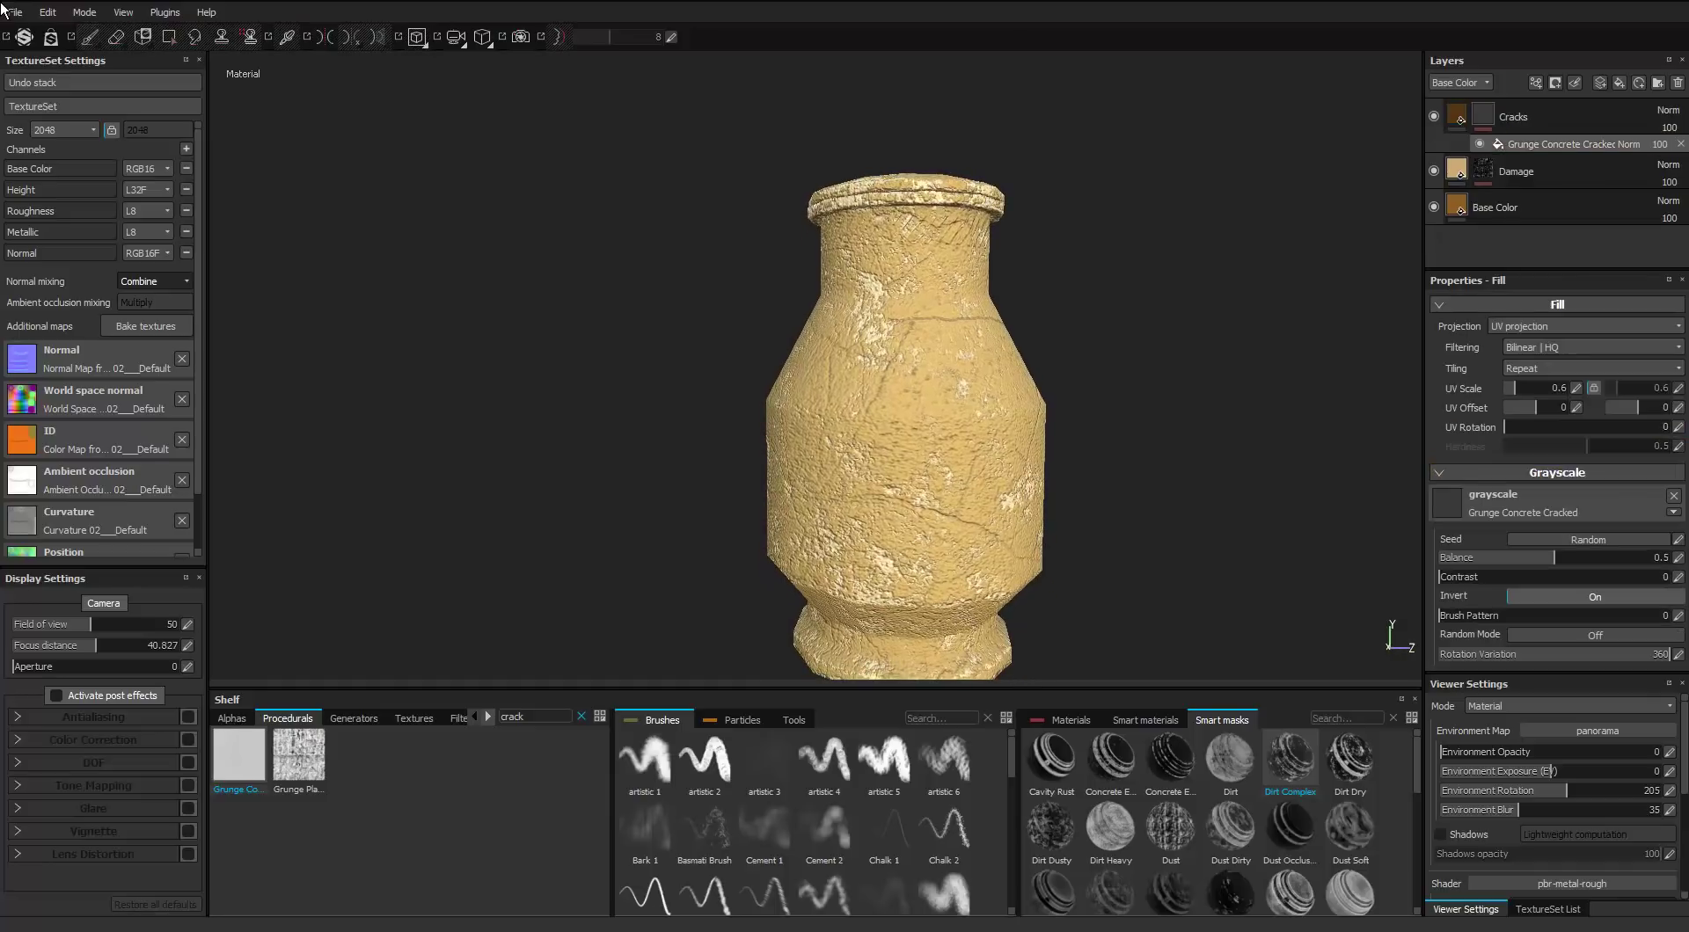
{"action": "left_click_drag", "start_coordinate": [1555, 558], "coordinate": [1513, 557]}
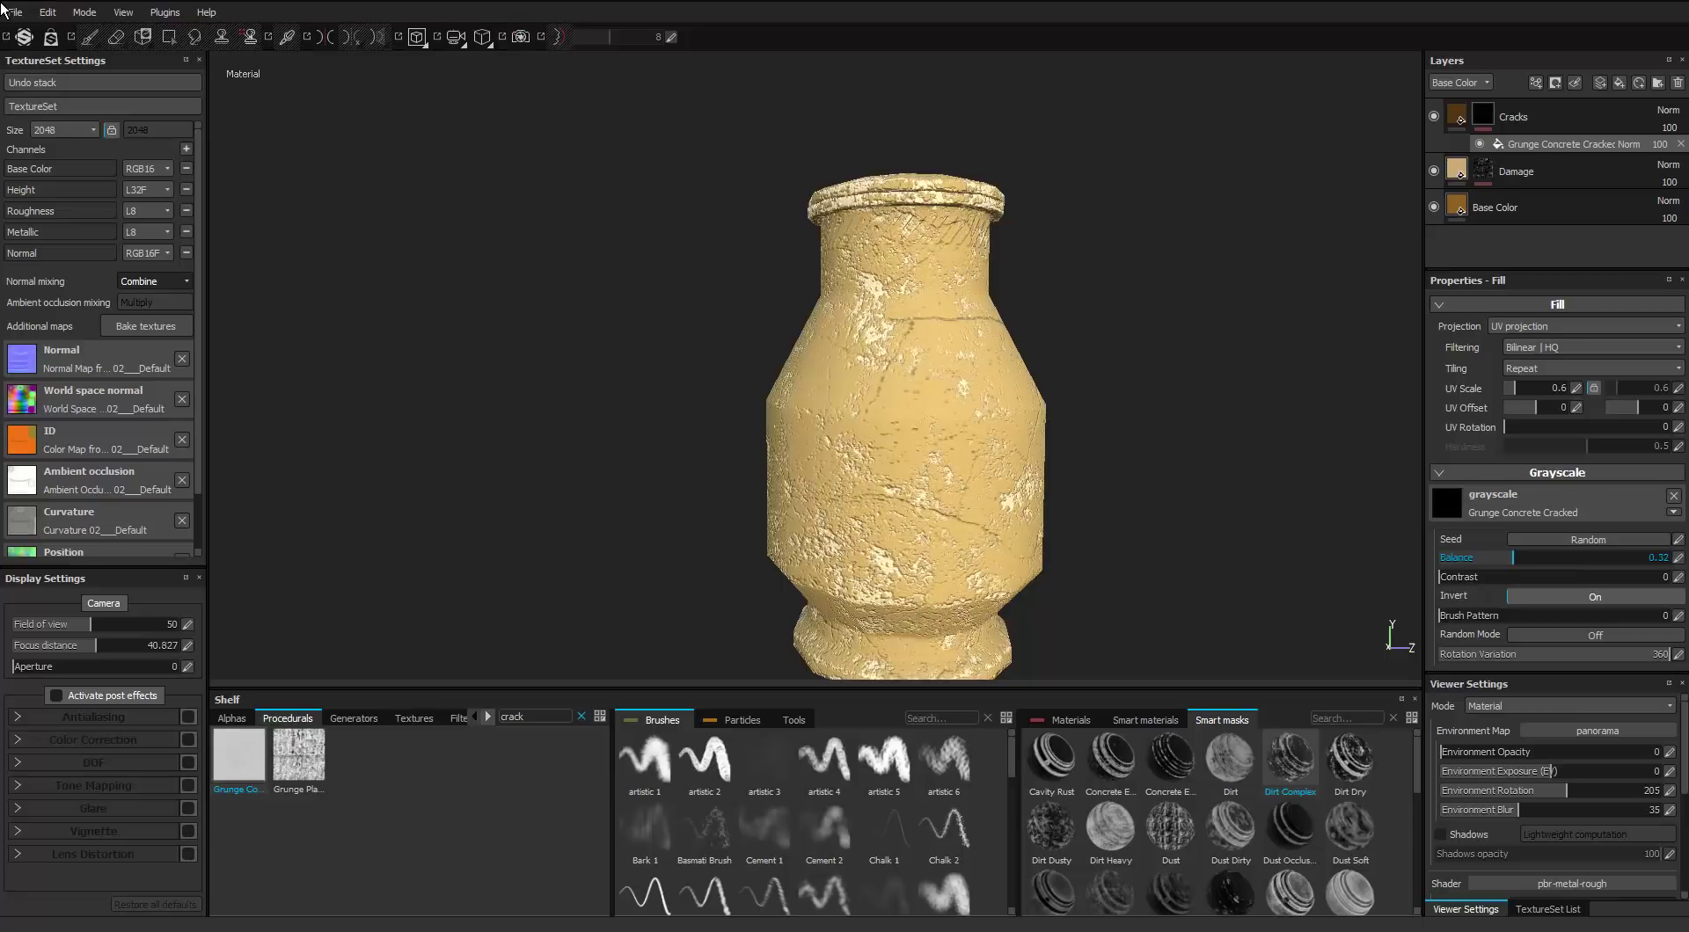
{"action": "left_click", "coordinate": [1544, 577]}
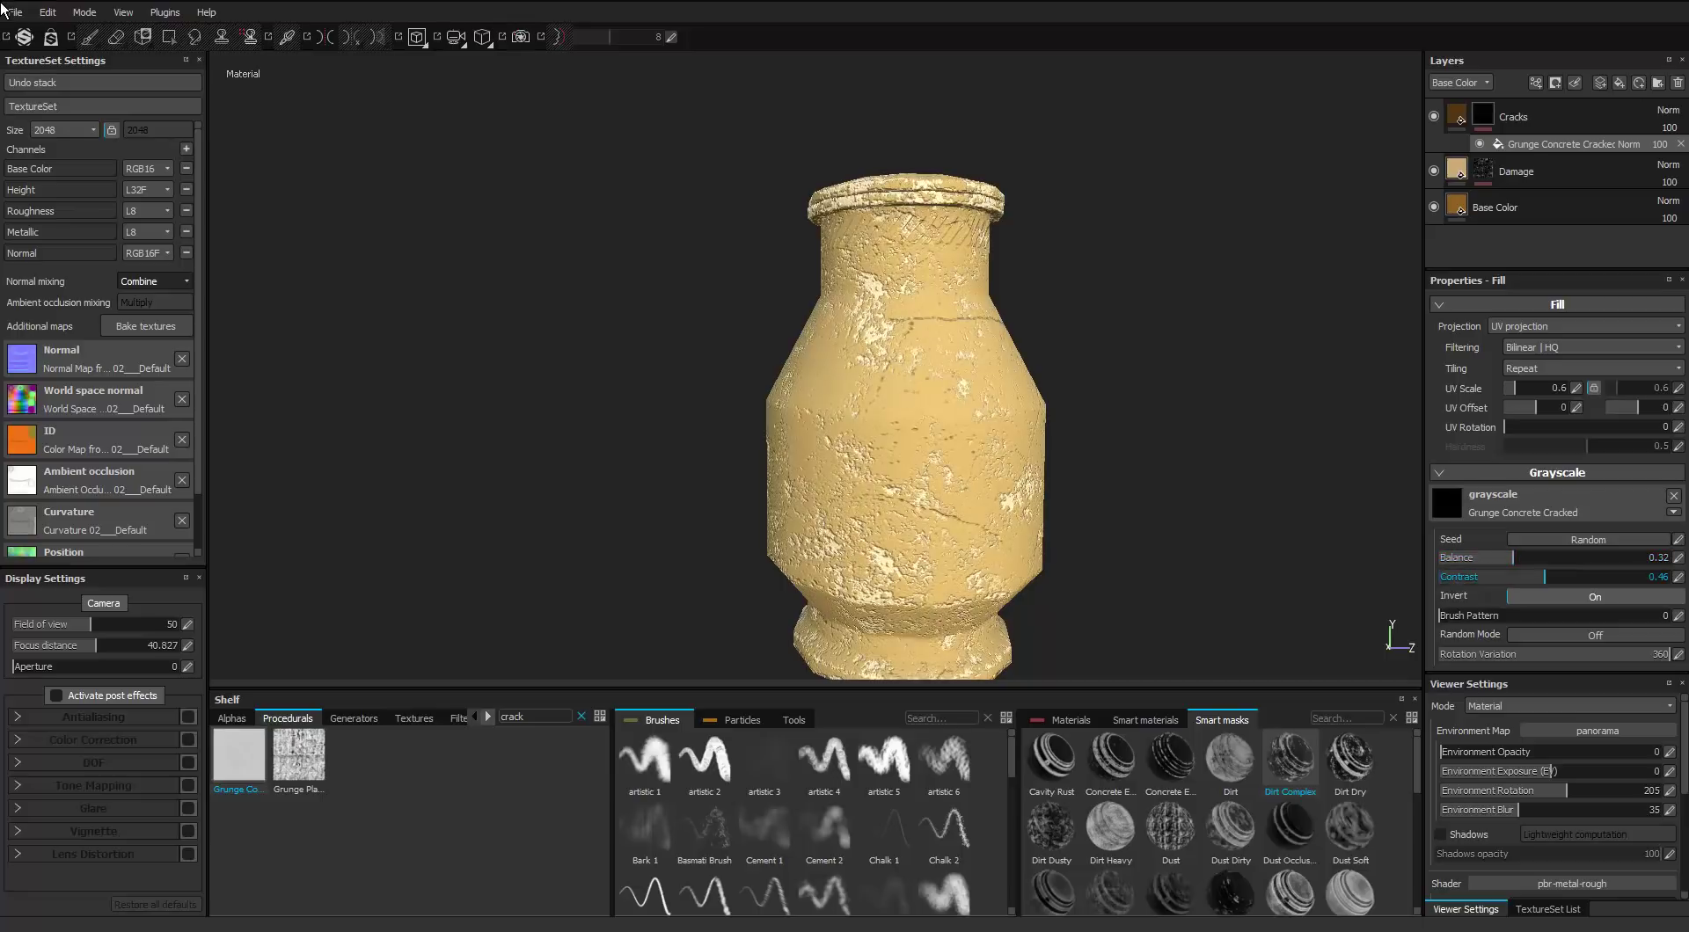
{"action": "left_click_drag", "start_coordinate": [1038, 396], "coordinate": [889, 387], "text": "alt"}
{"action": "middle_click_drag", "start_coordinate": [1021, 457], "coordinate": [827, 356], "text": "alt"}
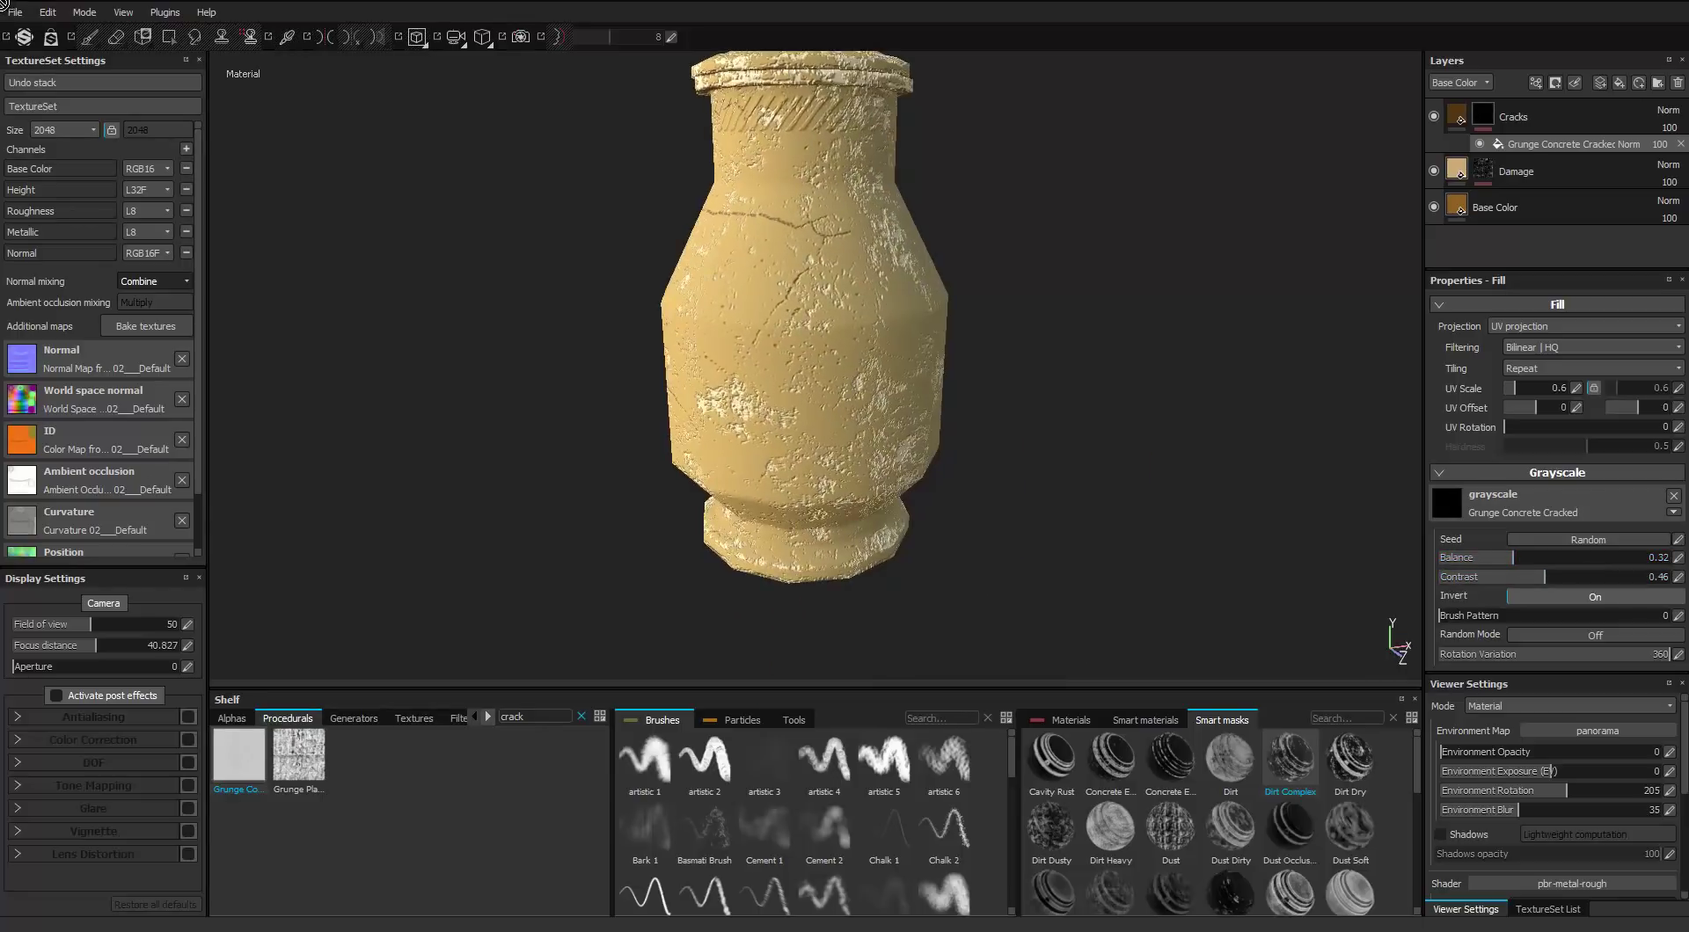
Rotate the environment lighting to 115 and examine the cracks around the jar
{"action": "left_click_drag", "start_coordinate": [915, 369], "coordinate": [546, 387], "text": "alt"}
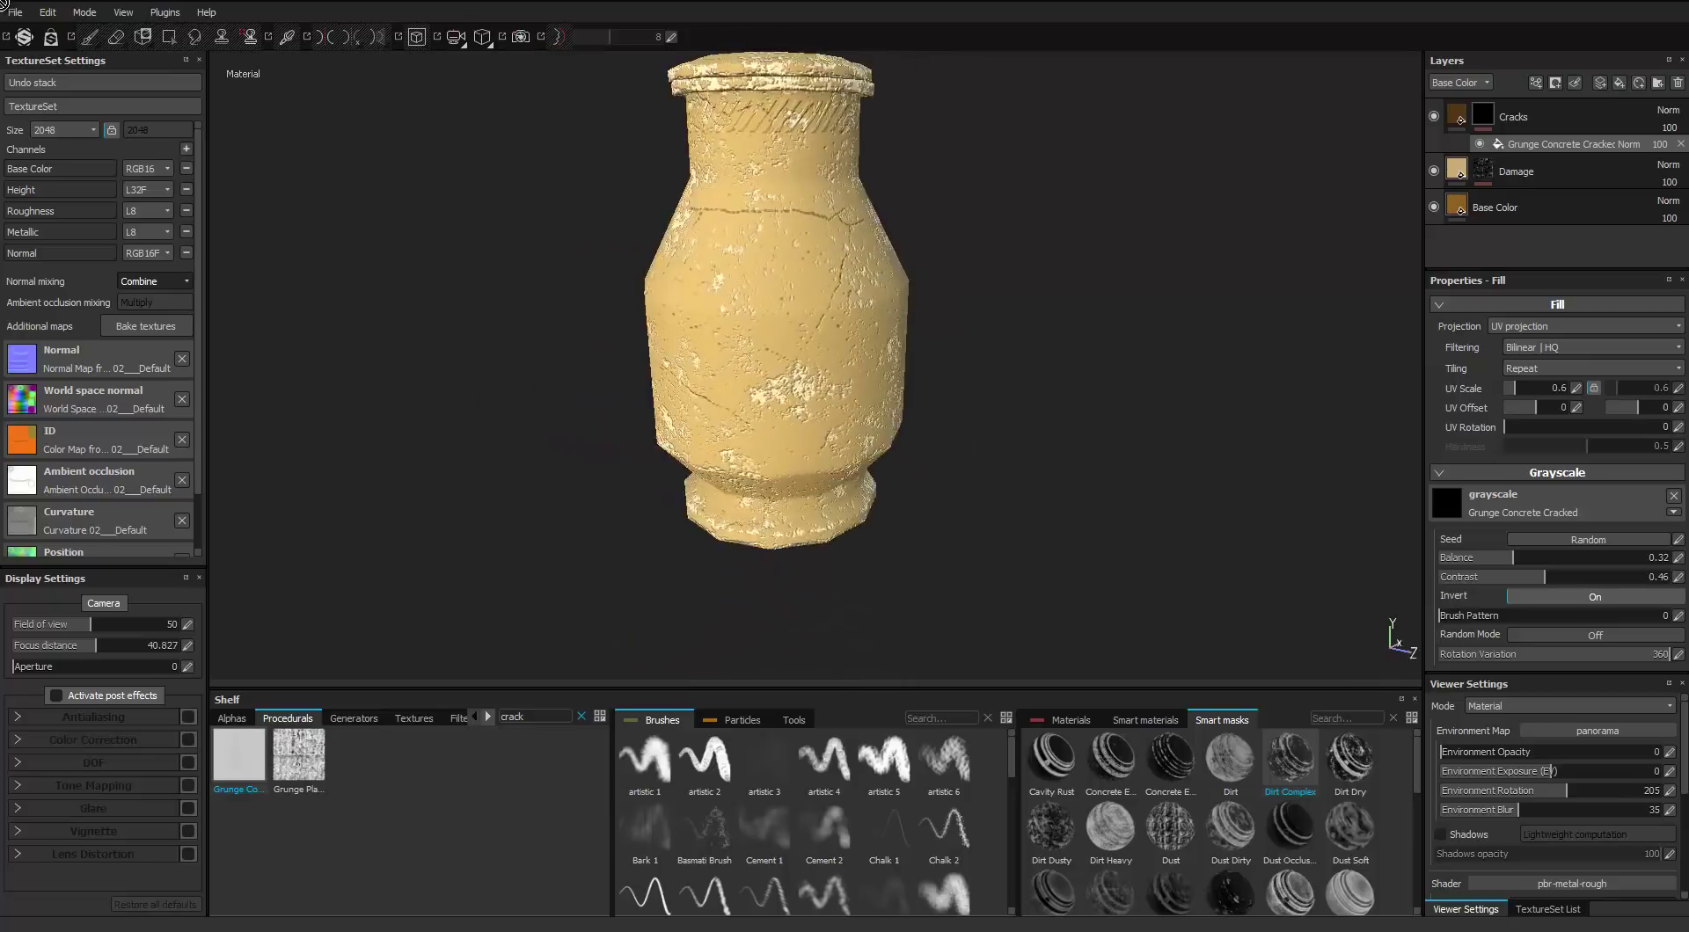
{"action": "middle_click_drag", "start_coordinate": [704, 370], "coordinate": [802, 442], "text": "alt"}
{"action": "left_click_drag", "start_coordinate": [792, 369], "coordinate": [897, 371], "text": "alt"}
{"action": "right_click_drag", "start_coordinate": [810, 370], "coordinate": [730, 369], "text": "shift"}
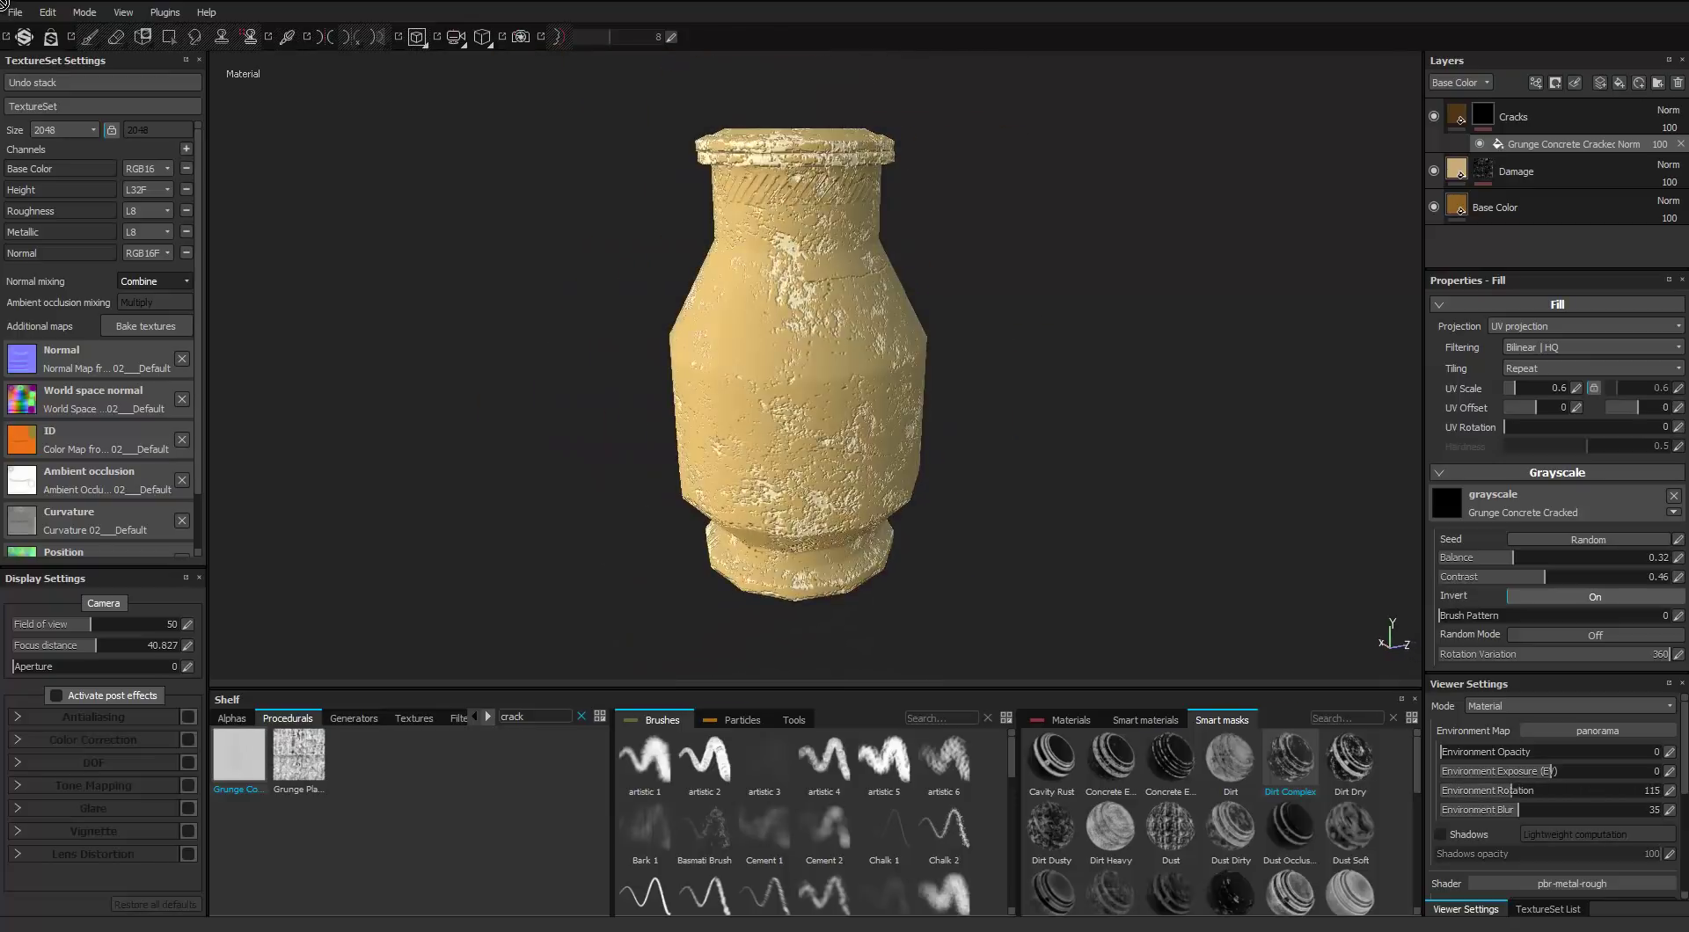
{"action": "left_click_drag", "start_coordinate": [844, 369], "coordinate": [721, 362], "text": "alt"}
Raise the Grunge Concrete Cracked fill's balance to 0.38 and check the cracks on the other sides of the jar
{"action": "left_click_drag", "start_coordinate": [906, 370], "coordinate": [616, 378], "text": "alt"}
{"action": "right_click_drag", "start_coordinate": [629, 396], "coordinate": [581, 409], "text": "alt"}
{"action": "middle_click_drag", "start_coordinate": [649, 412], "coordinate": [950, 338], "text": "alt"}
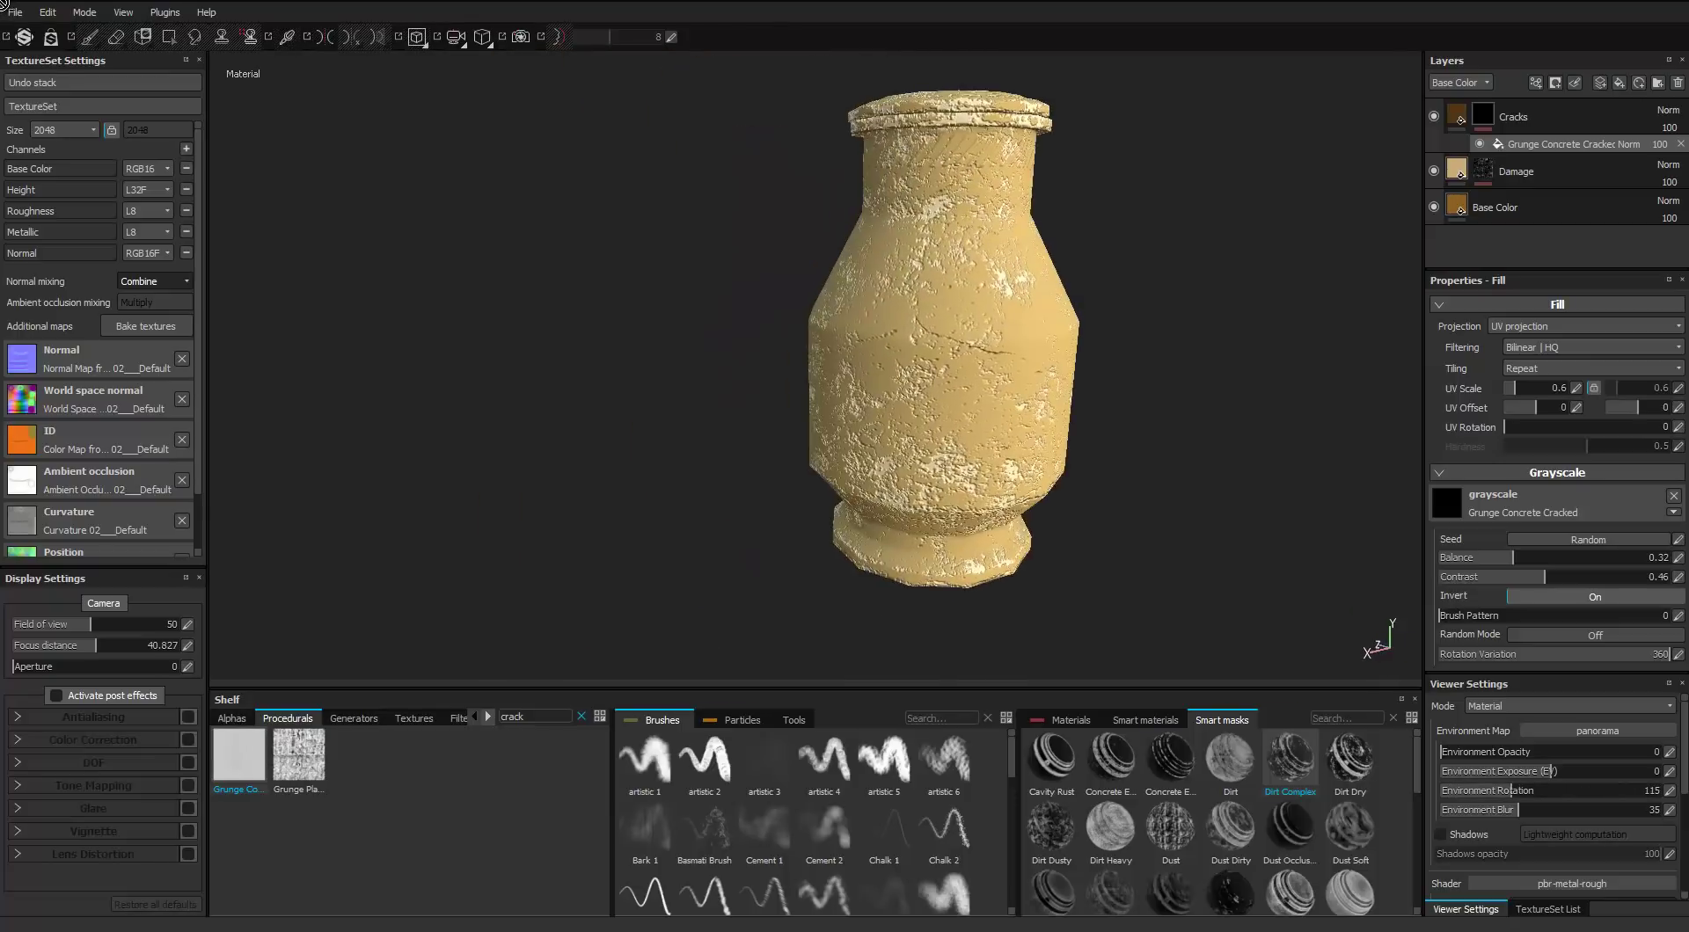
{"action": "mouse_move", "coordinate": [951, 343]}
{"action": "left_mouse_down", "text": "alt"}
{"action": "mouse_move", "coordinate": [848, 354]}
{"action": "mouse_move", "coordinate": [968, 370]}
{"action": "left_mouse_up", "text": "alt"}
{"action": "middle_click_drag", "start_coordinate": [985, 325], "coordinate": [757, 378], "text": "alt"}
{"action": "mouse_move", "coordinate": [766, 374]}
{"action": "left_mouse_down", "text": "alt"}
{"action": "mouse_move", "coordinate": [633, 396]}
{"action": "mouse_move", "coordinate": [814, 405]}
{"action": "mouse_move", "coordinate": [783, 356]}
{"action": "mouse_move", "coordinate": [769, 374]}
{"action": "left_mouse_up", "text": "alt"}
{"action": "middle_click_drag", "start_coordinate": [721, 379], "coordinate": [799, 371], "text": "alt"}
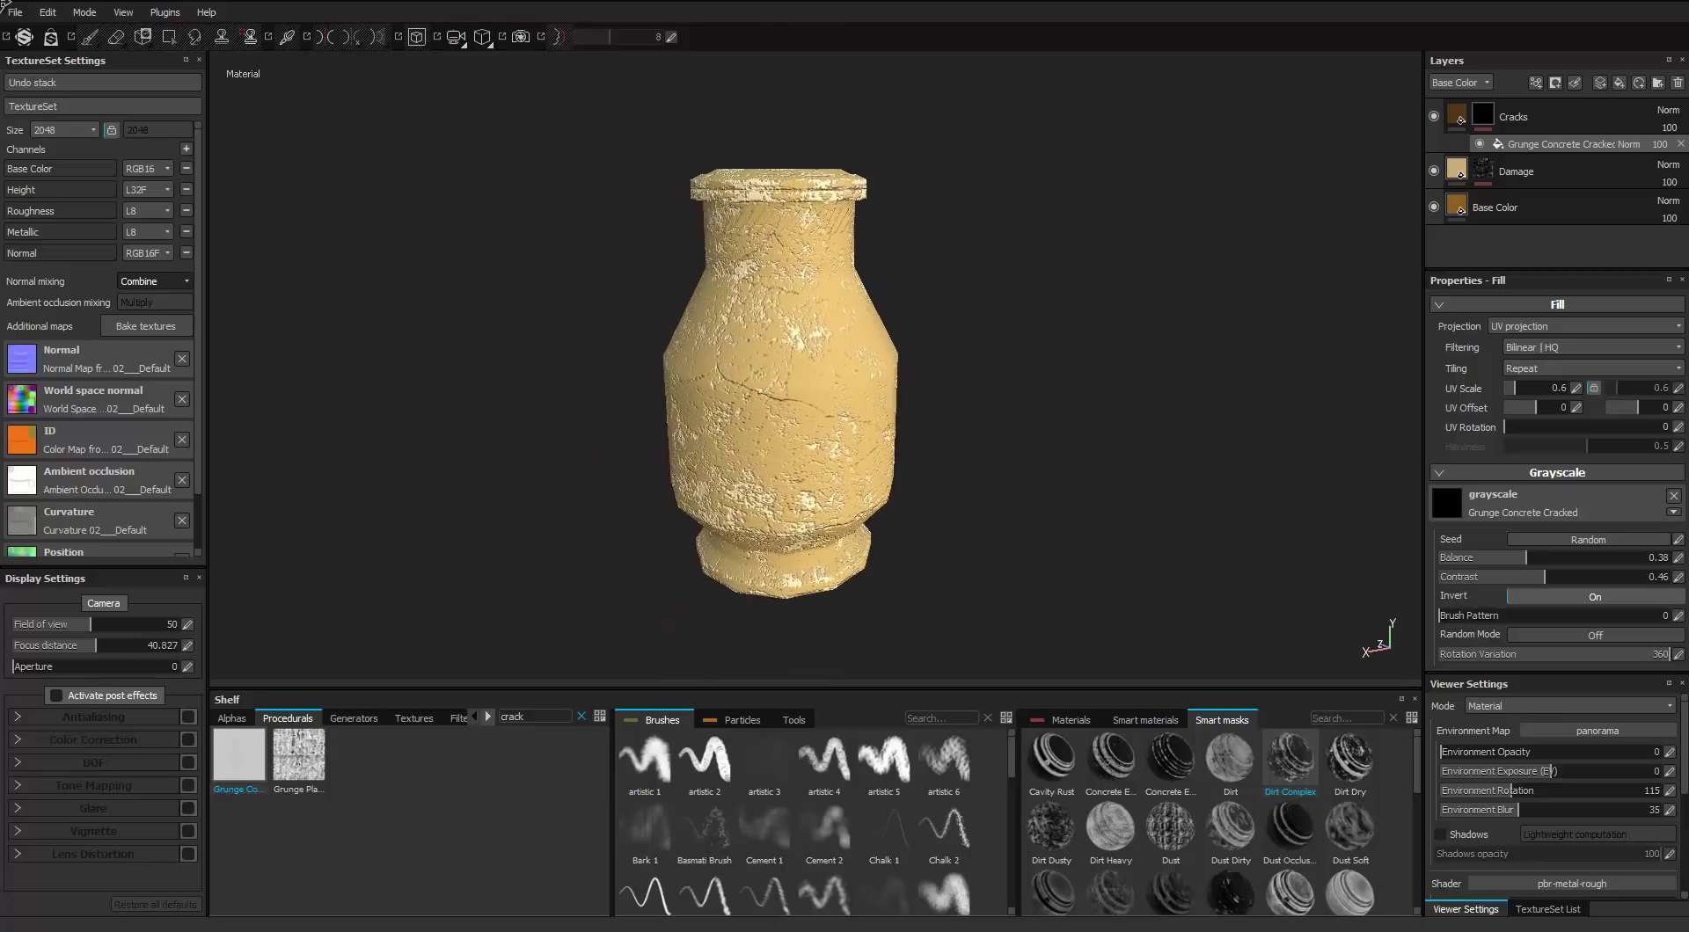
{"action": "right_click_drag", "start_coordinate": [799, 371], "coordinate": [858, 374], "text": "alt"}
Add a fill layer named Dirt above Cracks and give it a black mask
{"action": "left_click", "coordinate": [1483, 114]}
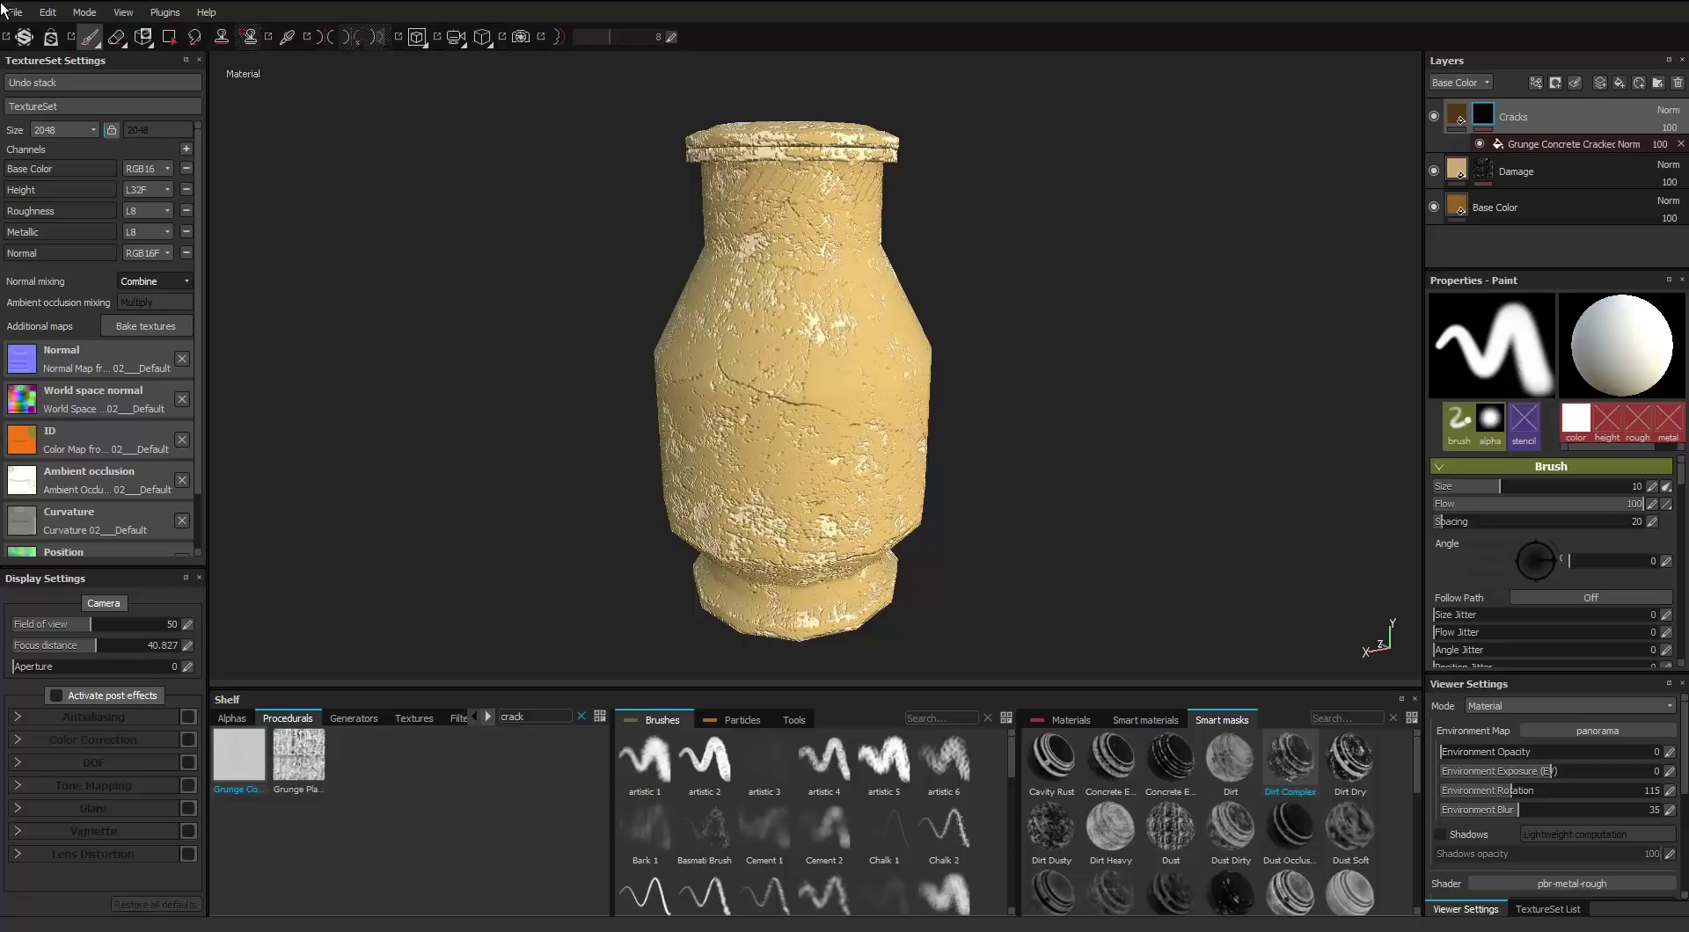
{"action": "left_click", "coordinate": [1619, 83]}
{"action": "double_click", "coordinate": [1496, 117]}
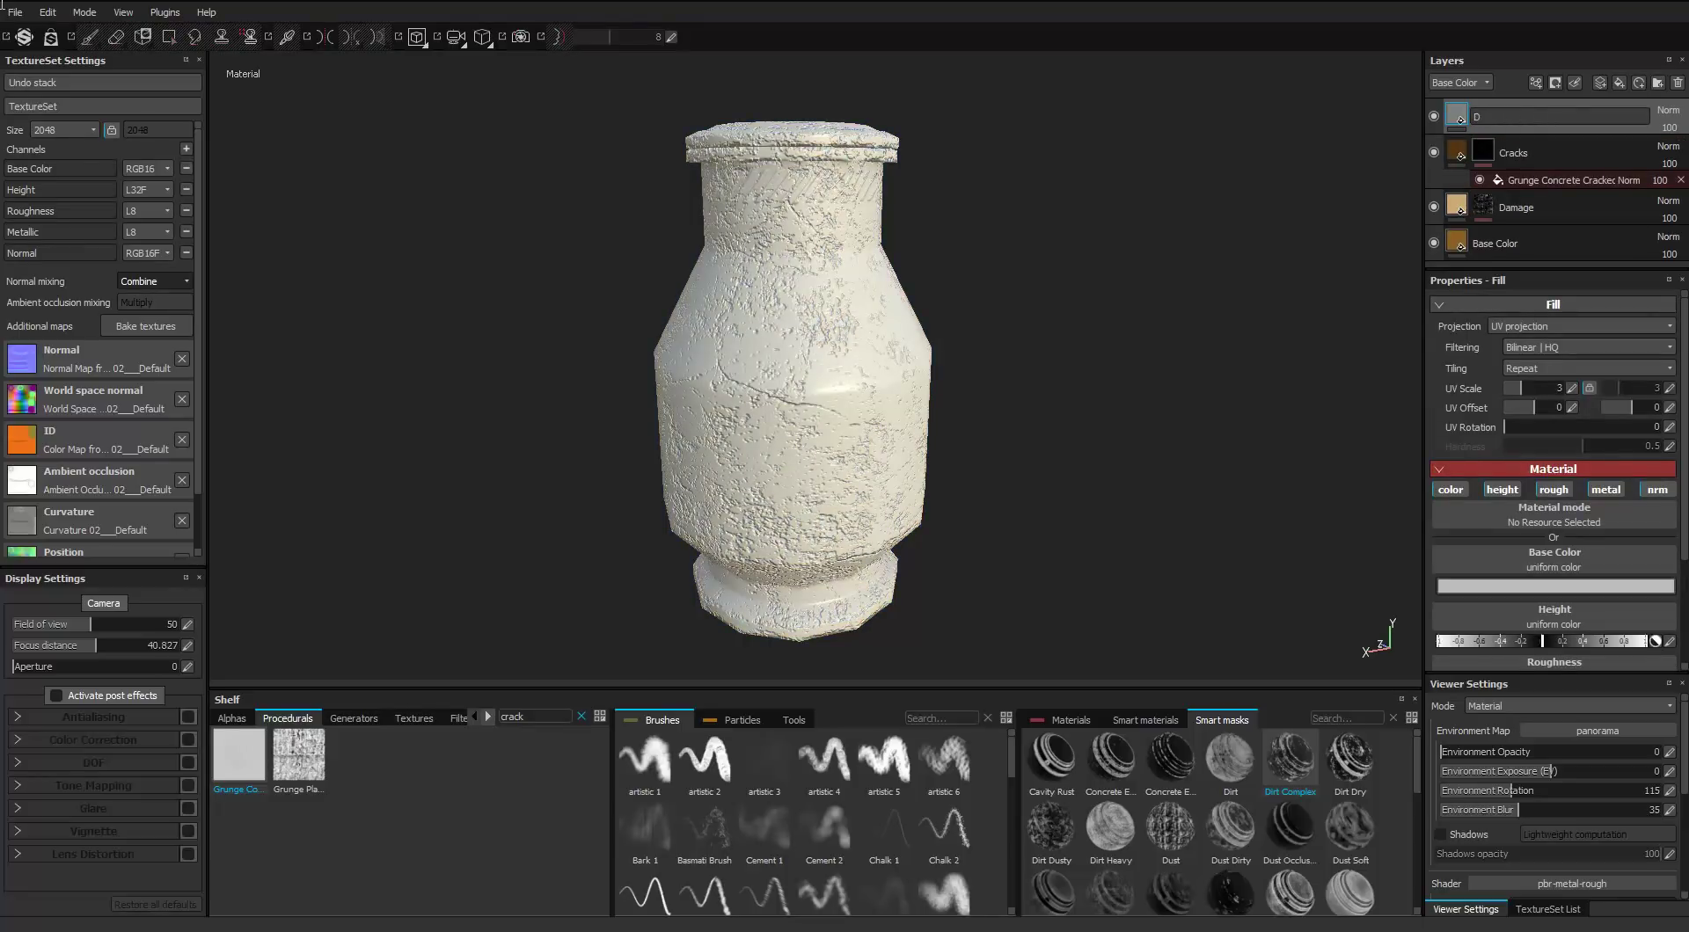
{"action": "key", "text": "Return"}
{"action": "right_click", "coordinate": [1506, 121]}
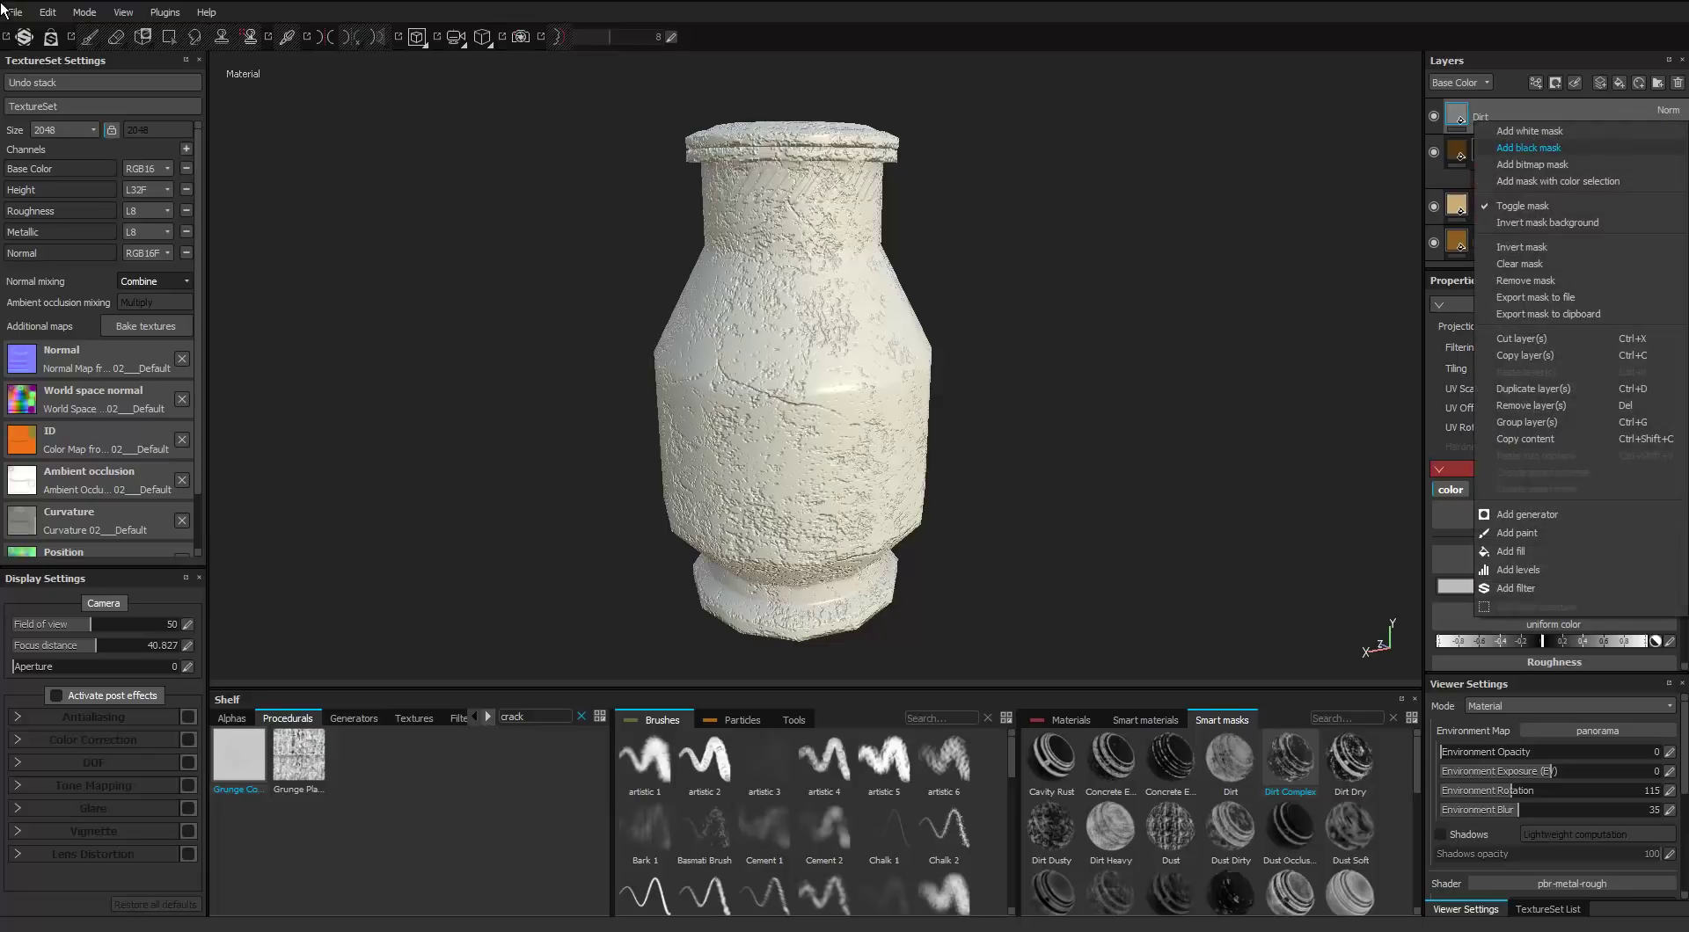
{"action": "left_click", "coordinate": [1529, 147]}
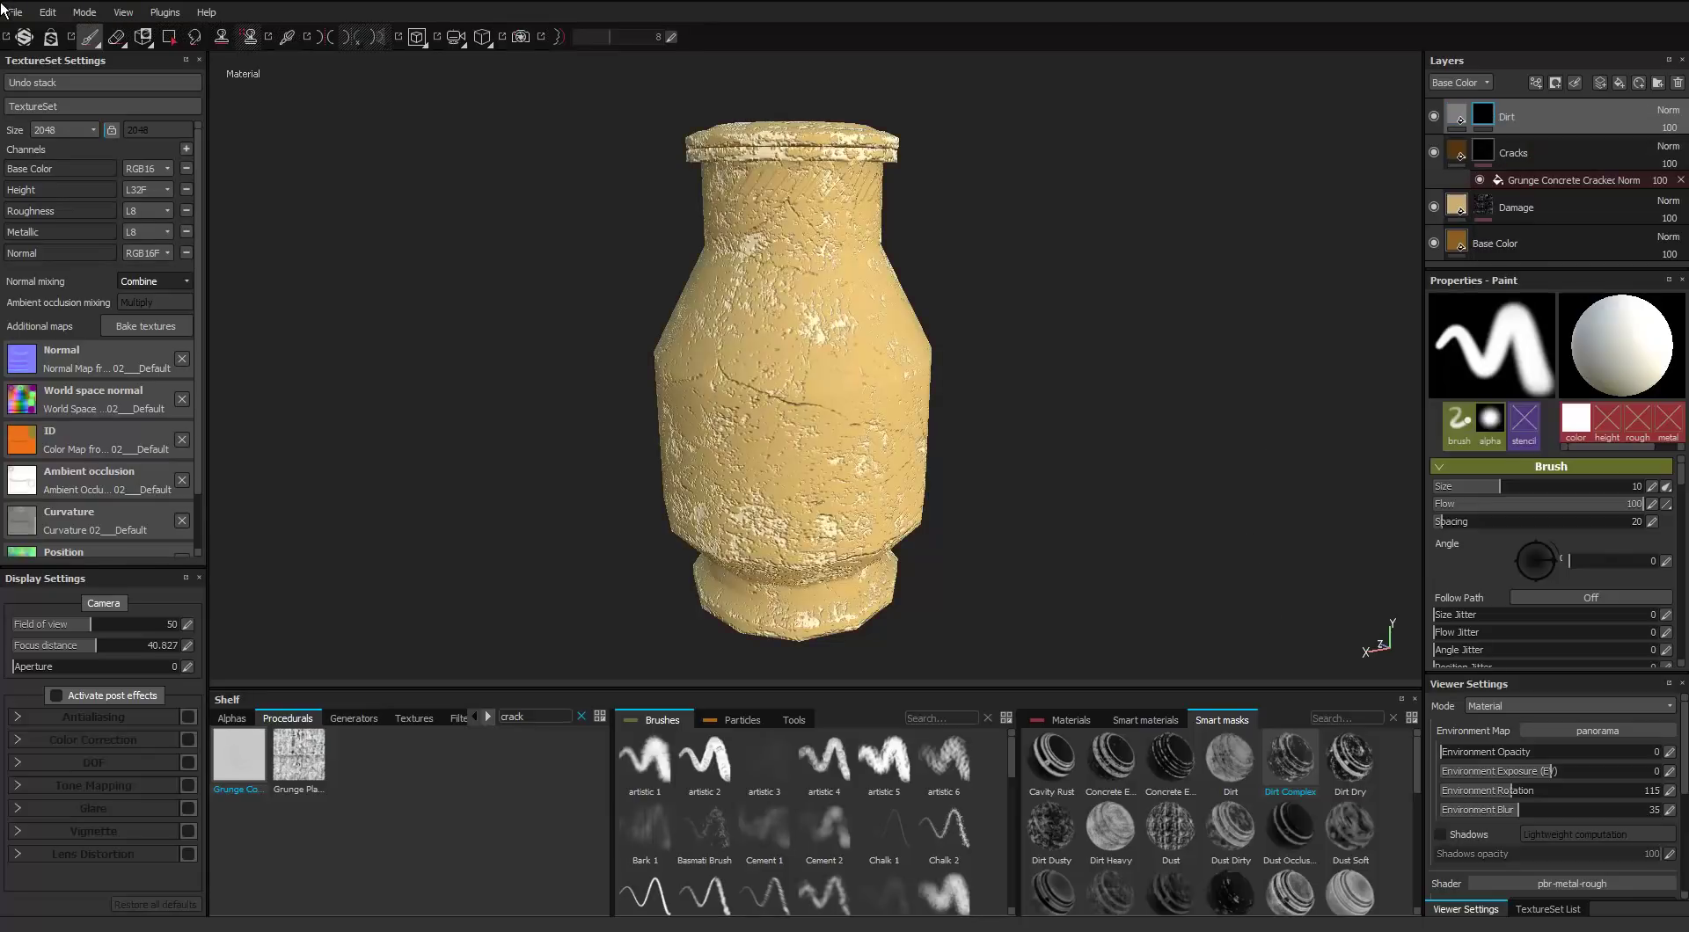
Apply the Moss From Top smart mask to the Dirt layer
{"action": "scroll", "coordinate": [1291, 765], "scroll_direction": "down", "scroll_amount": 4}
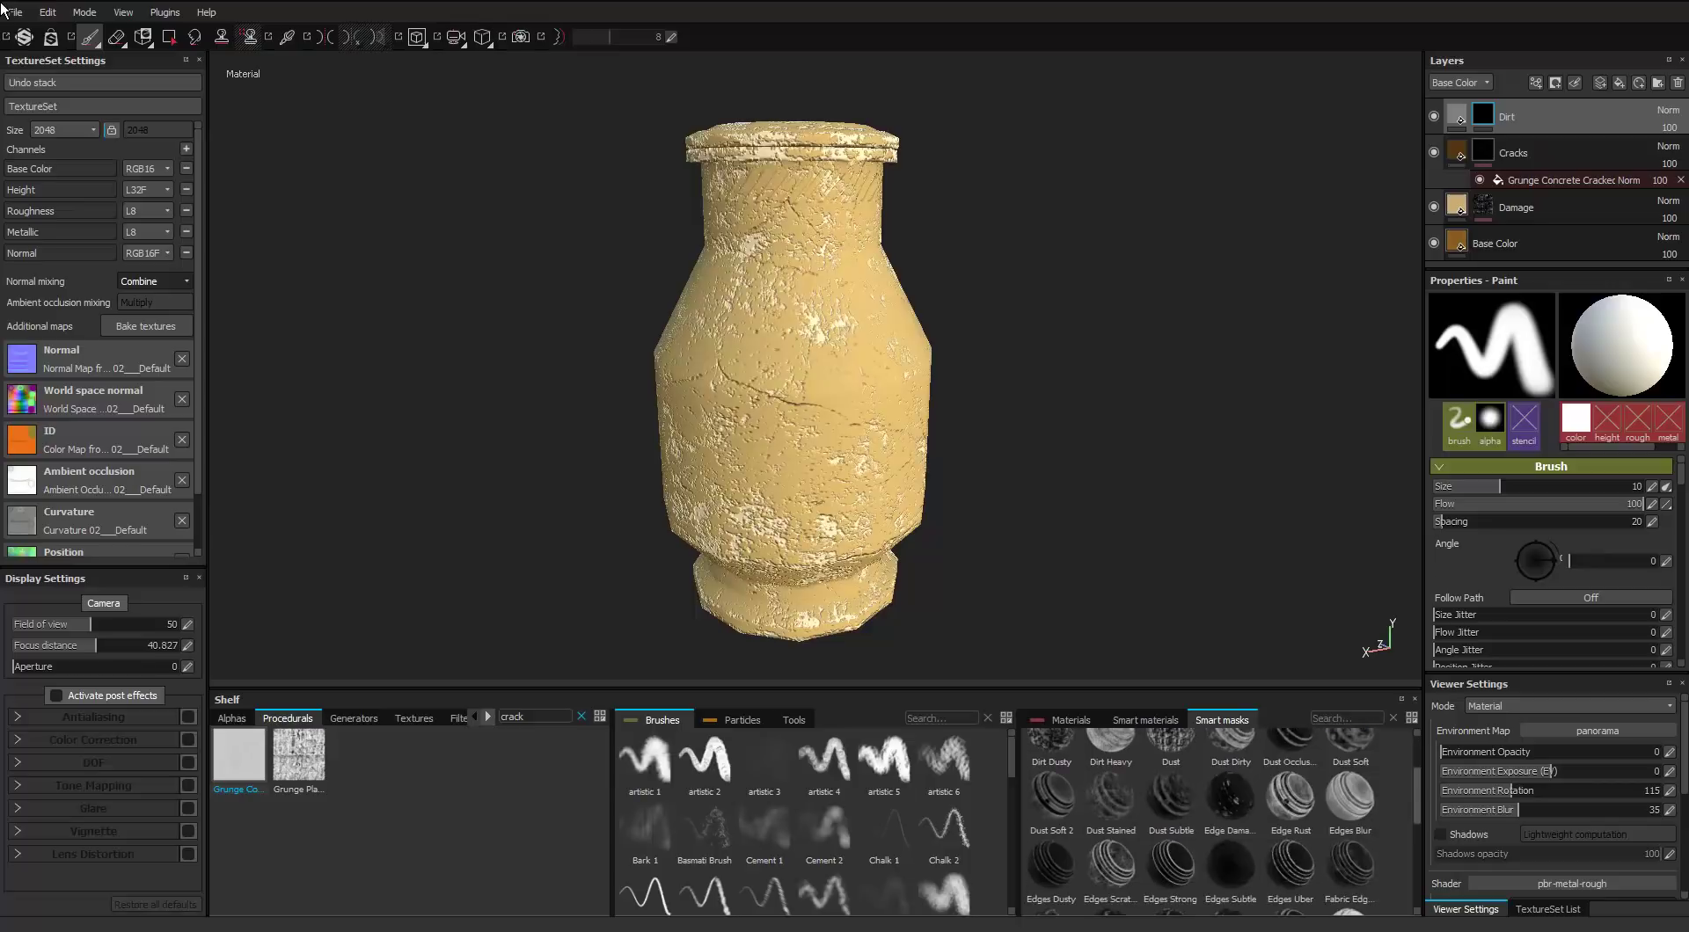
{"action": "scroll", "coordinate": [1350, 823], "scroll_direction": "down", "scroll_amount": 2}
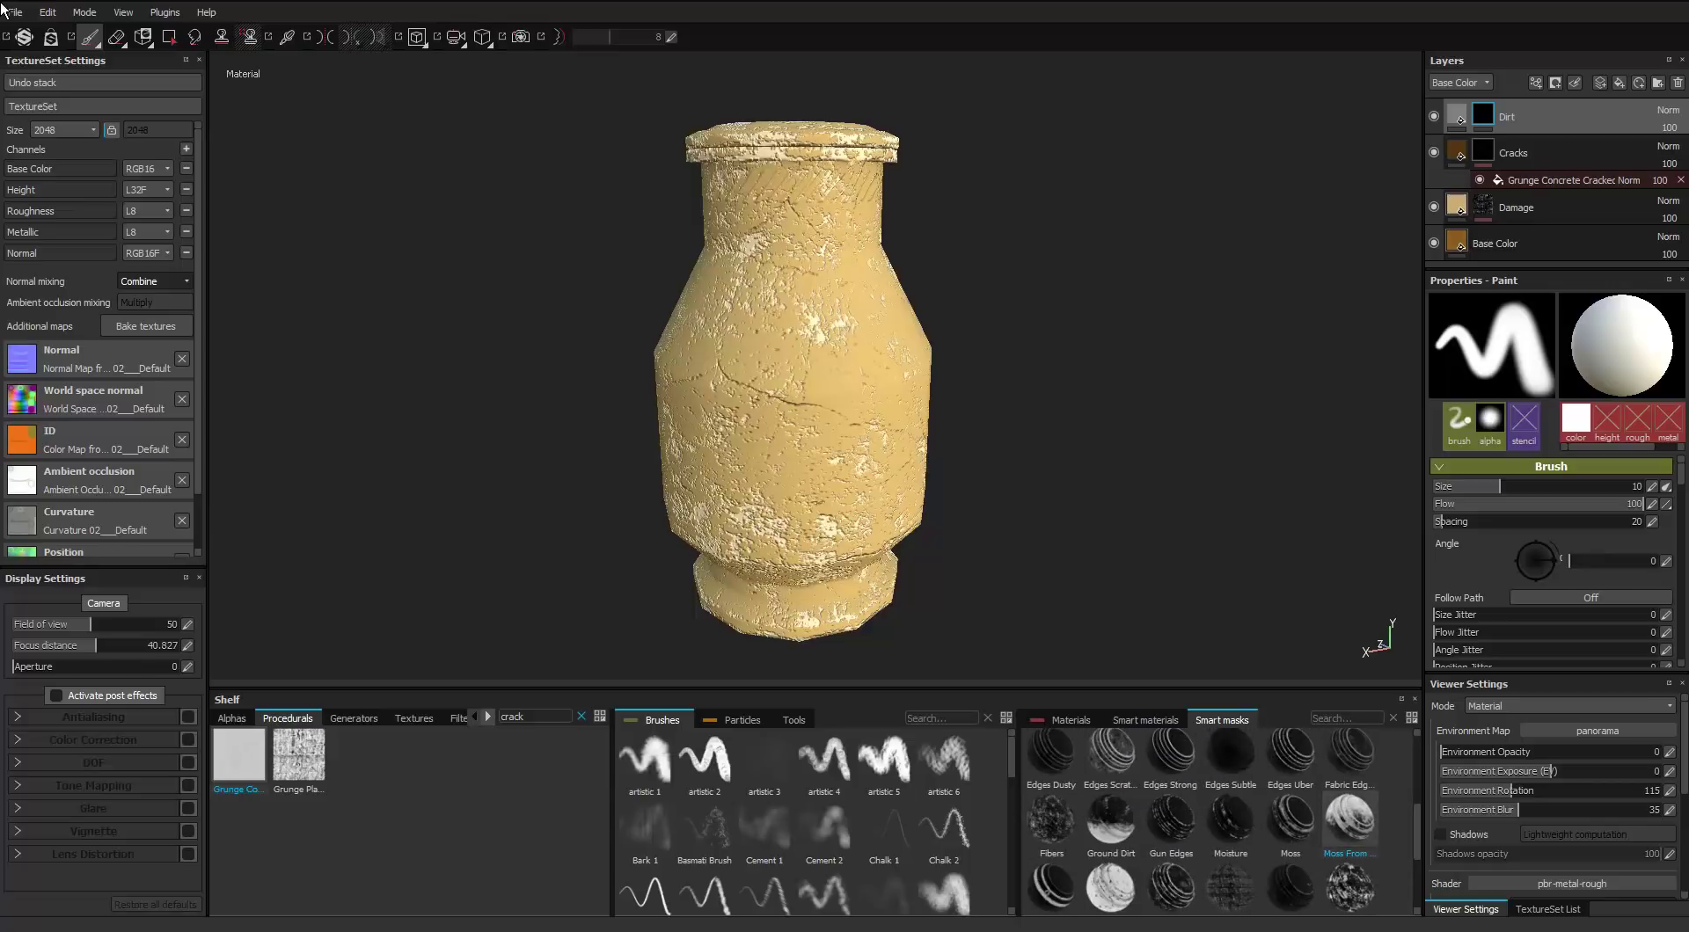
{"action": "mouse_move", "coordinate": [1349, 820]}
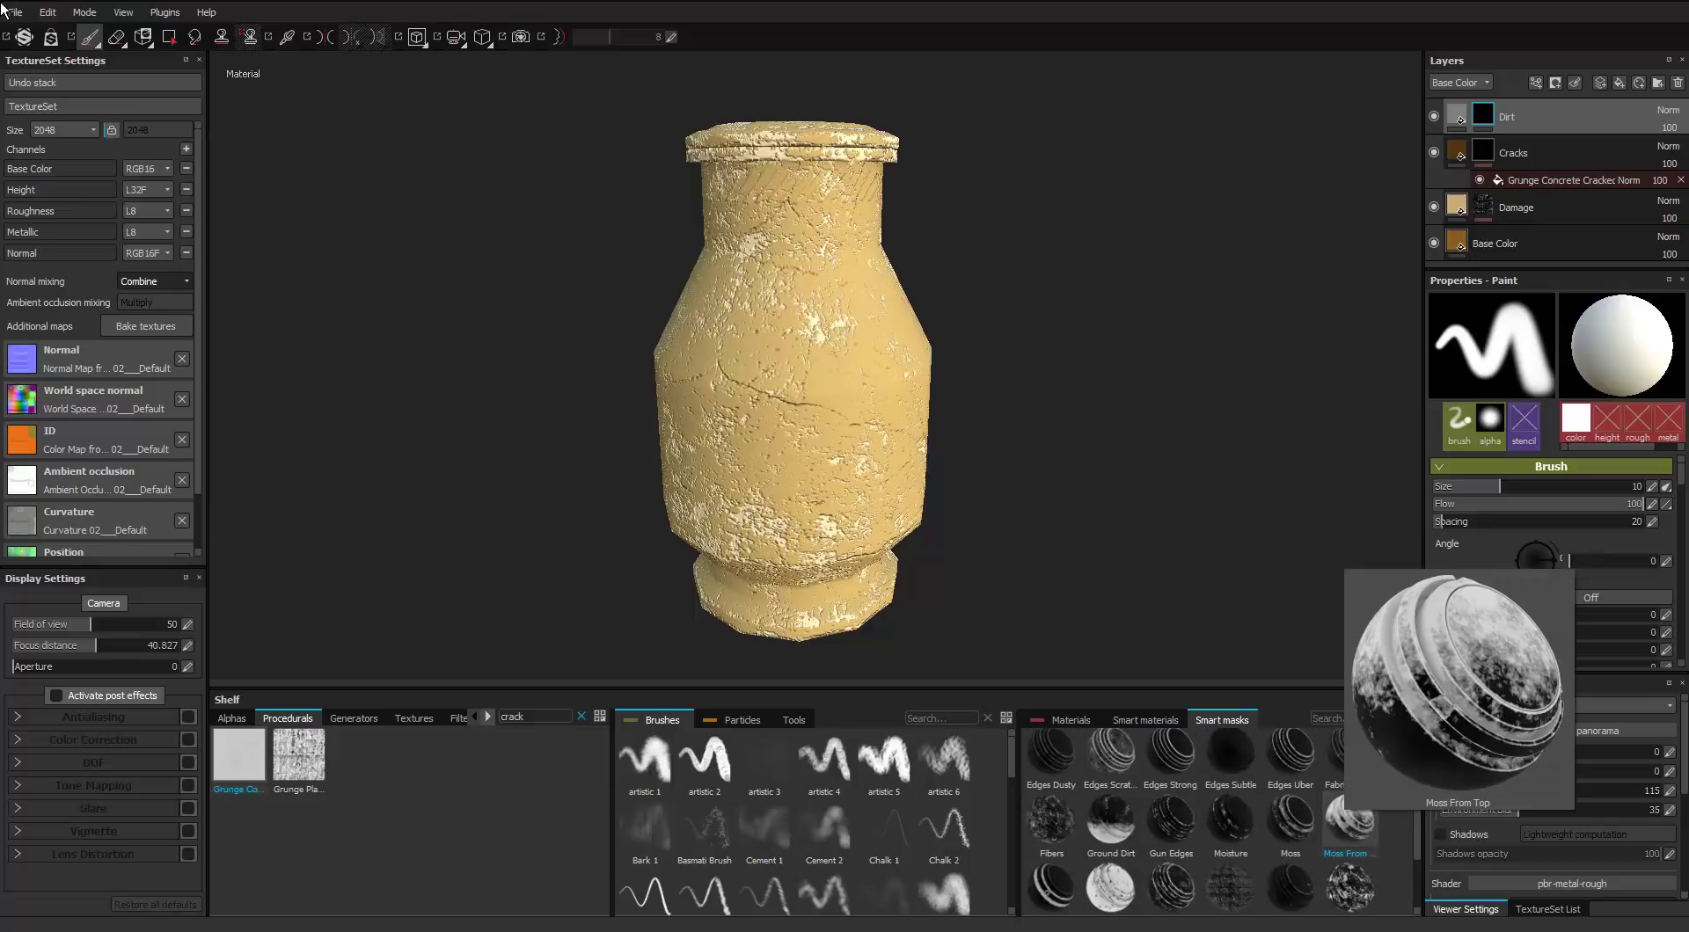
{"action": "left_click_drag", "start_coordinate": [1349, 820], "coordinate": [1500, 117]}
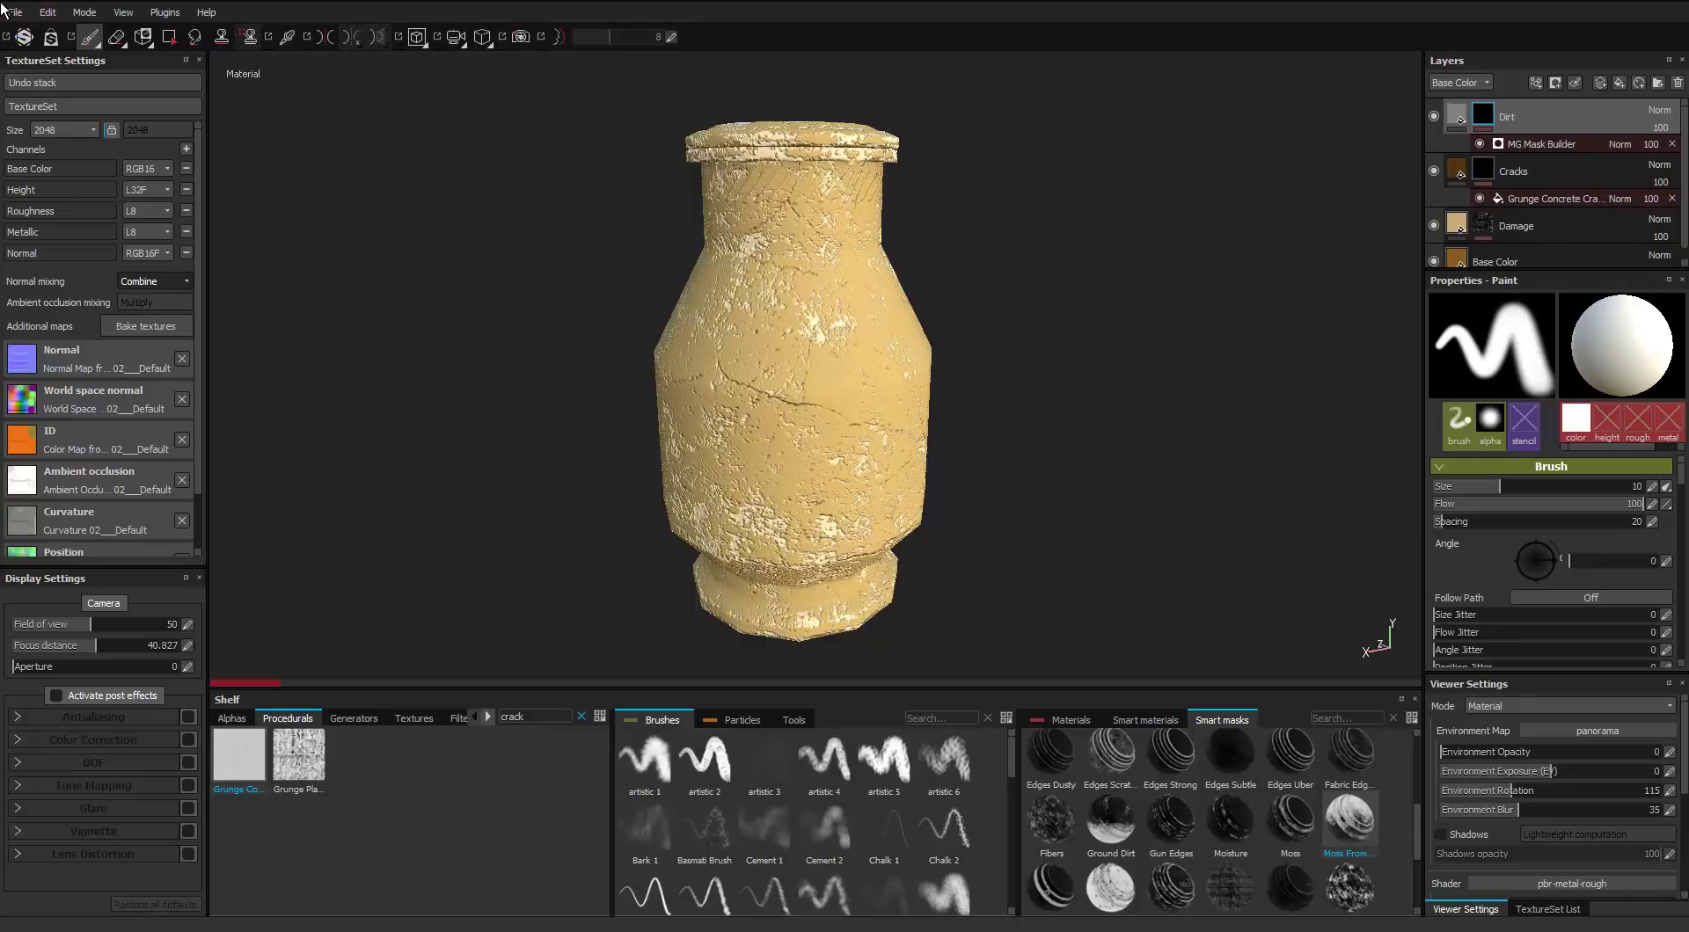
{"action": "right_click_drag", "start_coordinate": [899, 386], "coordinate": [837, 344], "text": "alt"}
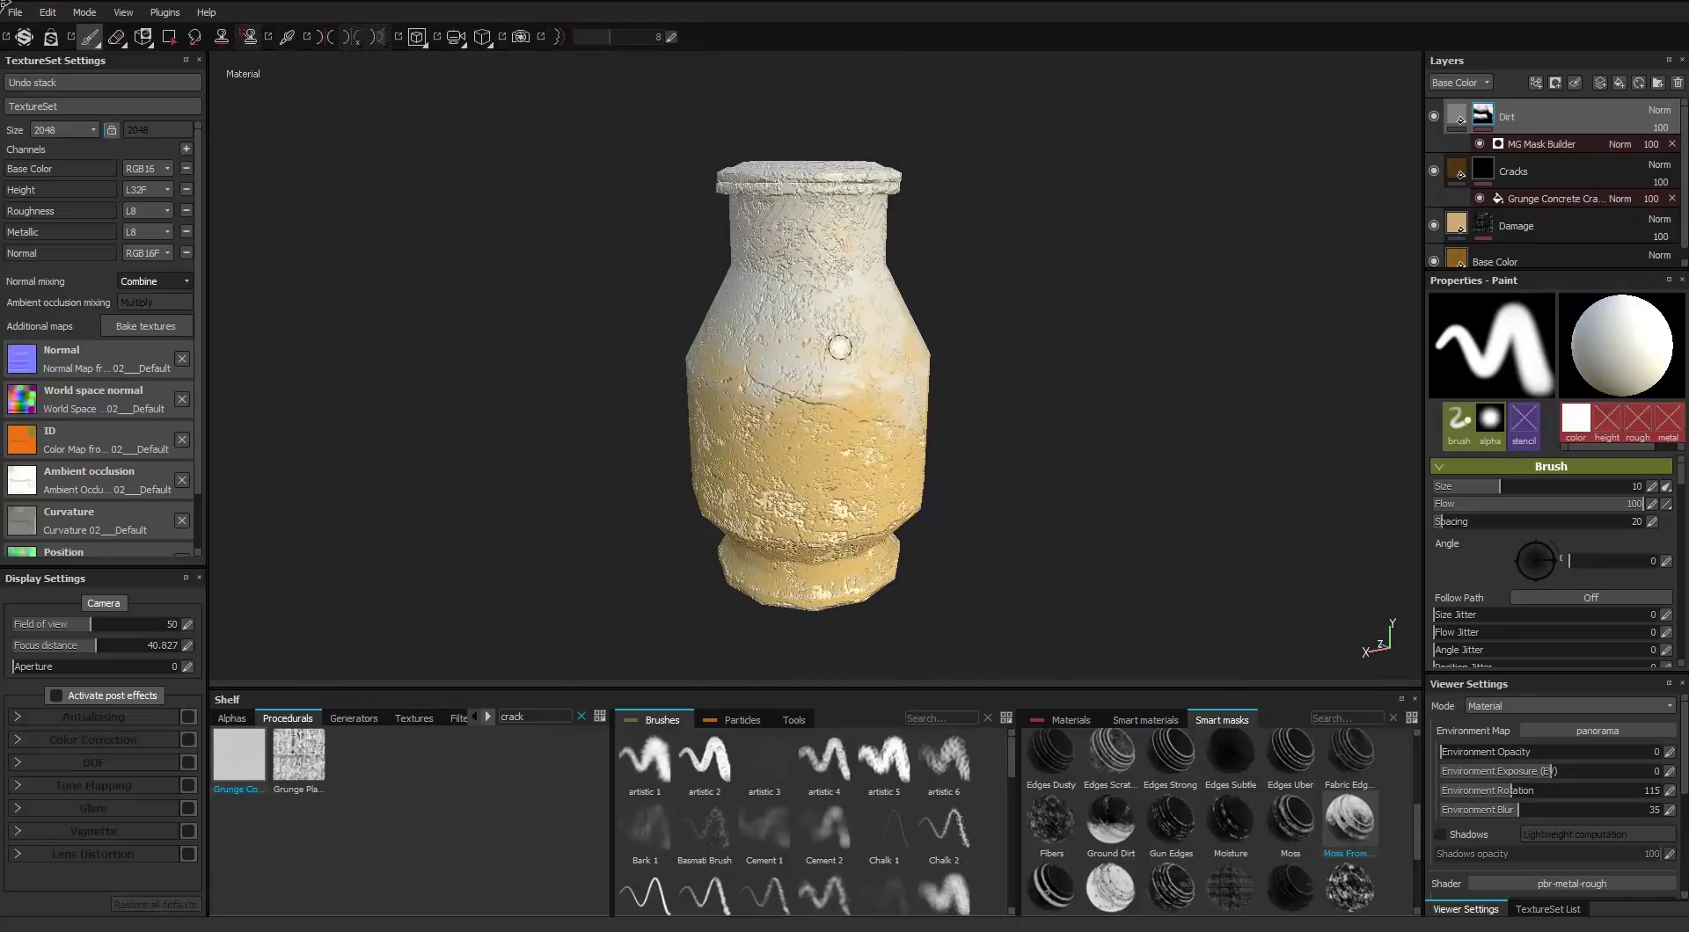
{"action": "middle_click_drag", "start_coordinate": [837, 344], "coordinate": [858, 310], "text": "alt"}
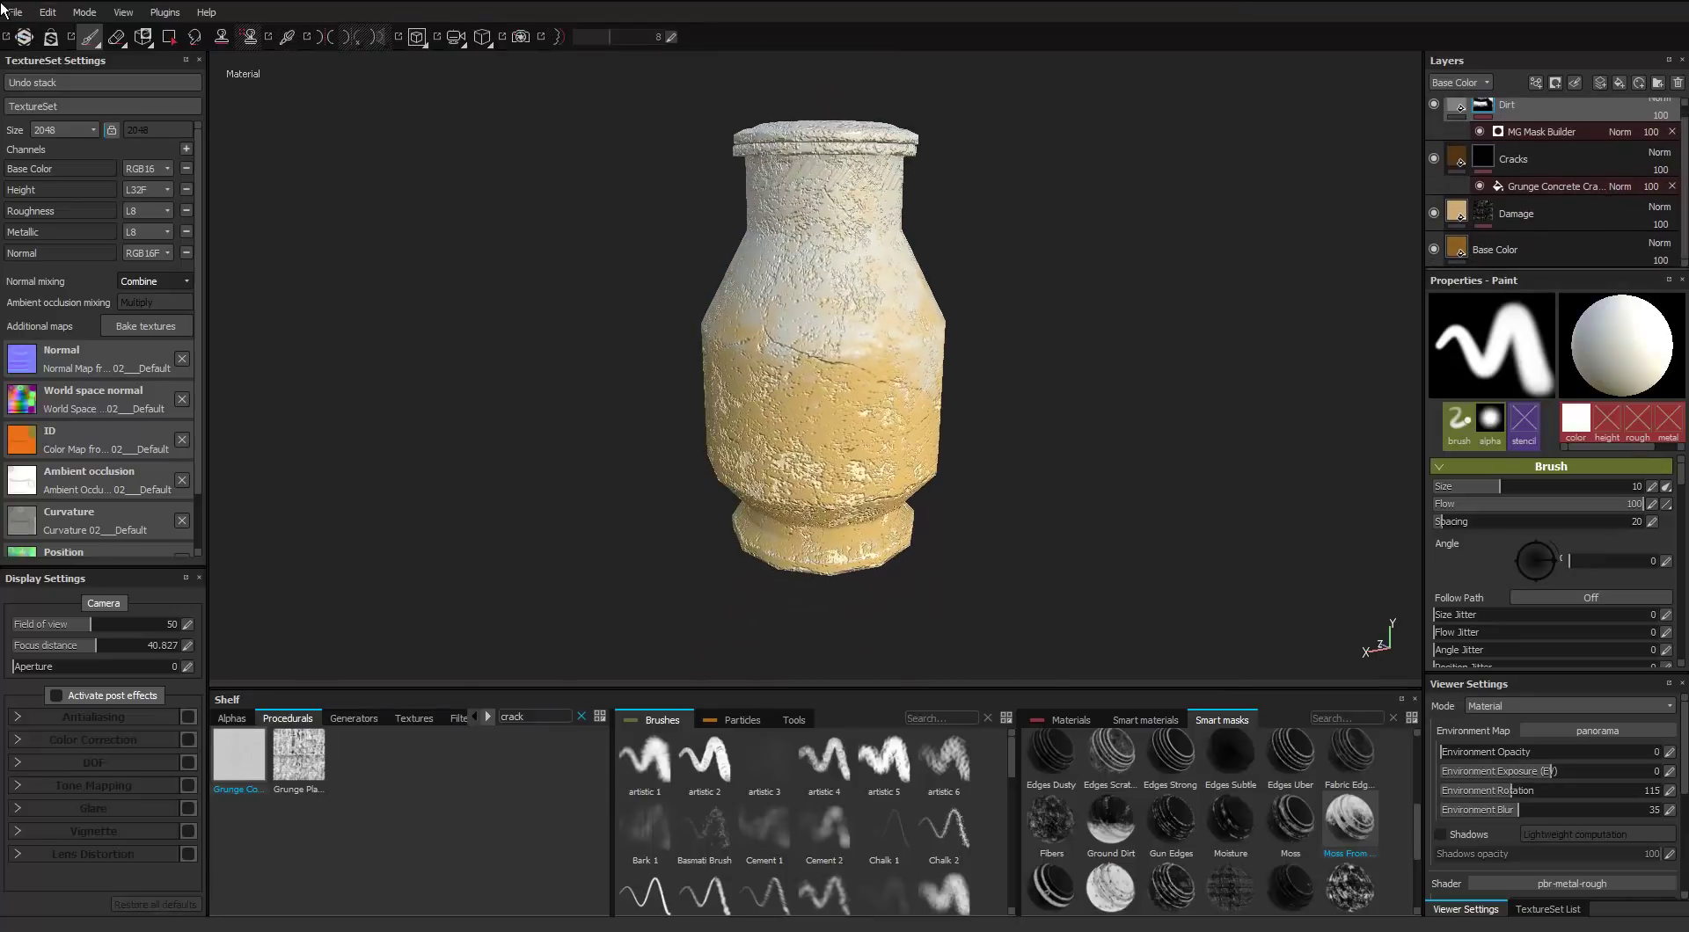
Invert the Dirt mask's MG Mask Builder generator and set its level to 0.75 and its contrast to 0.62
{"action": "scroll", "coordinate": [1553, 563], "scroll_direction": "down", "scroll_amount": 4}
{"action": "scroll", "coordinate": [1552, 563], "scroll_direction": "up", "scroll_amount": 2}
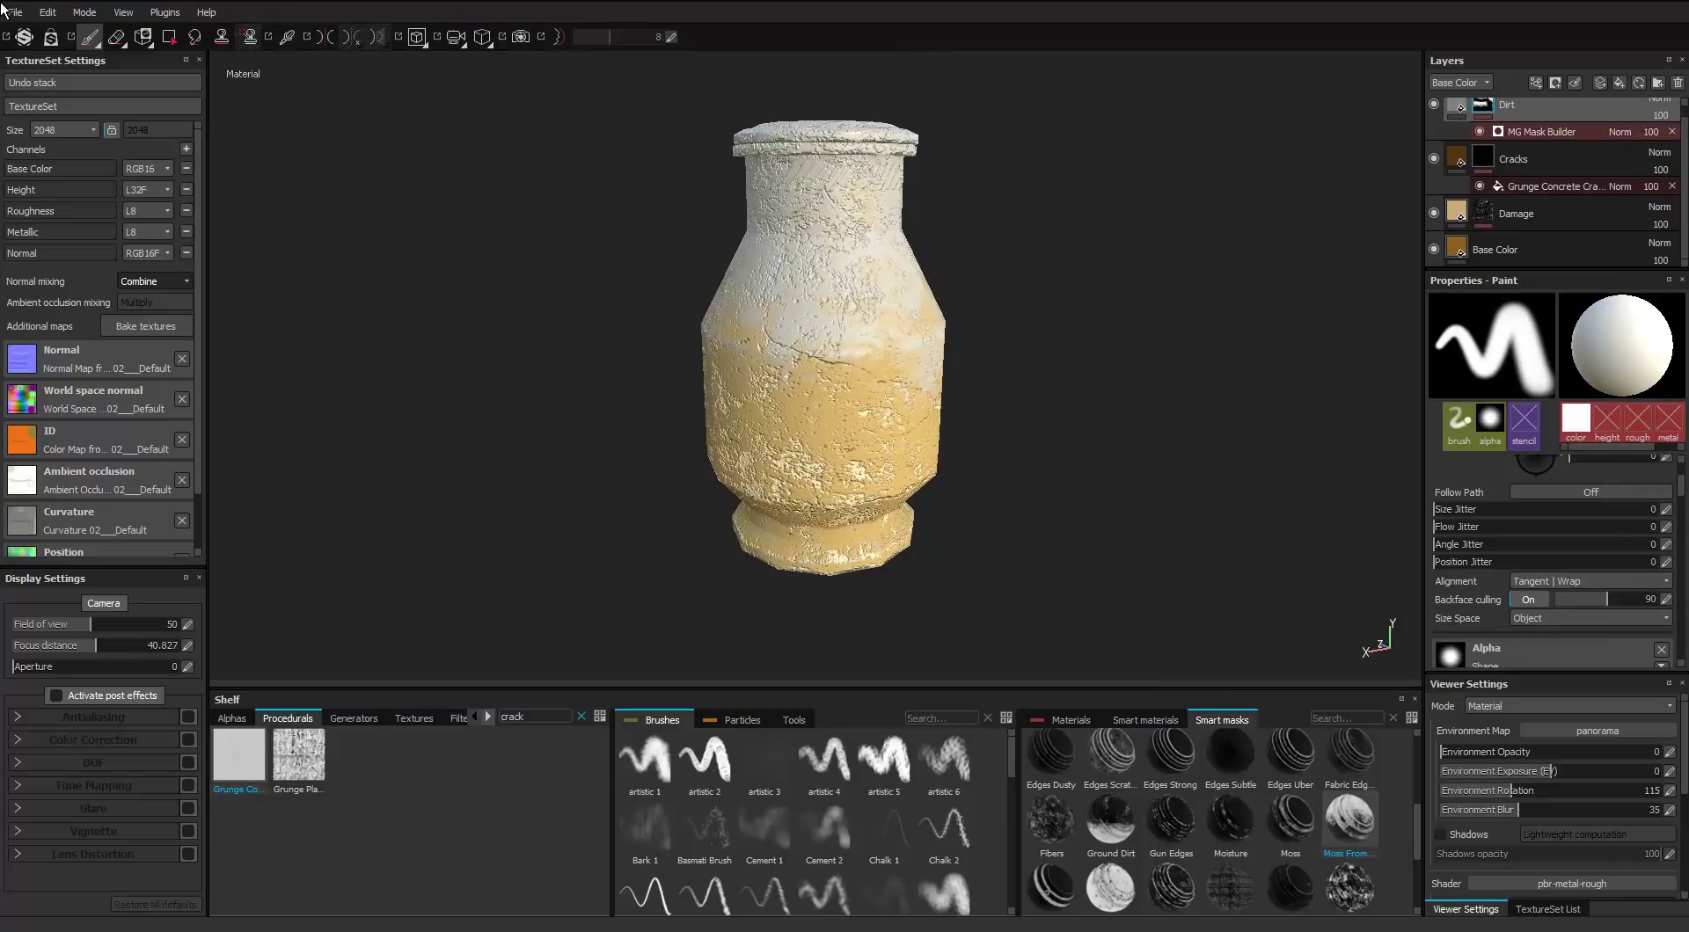
{"action": "left_click", "coordinate": [1541, 132]}
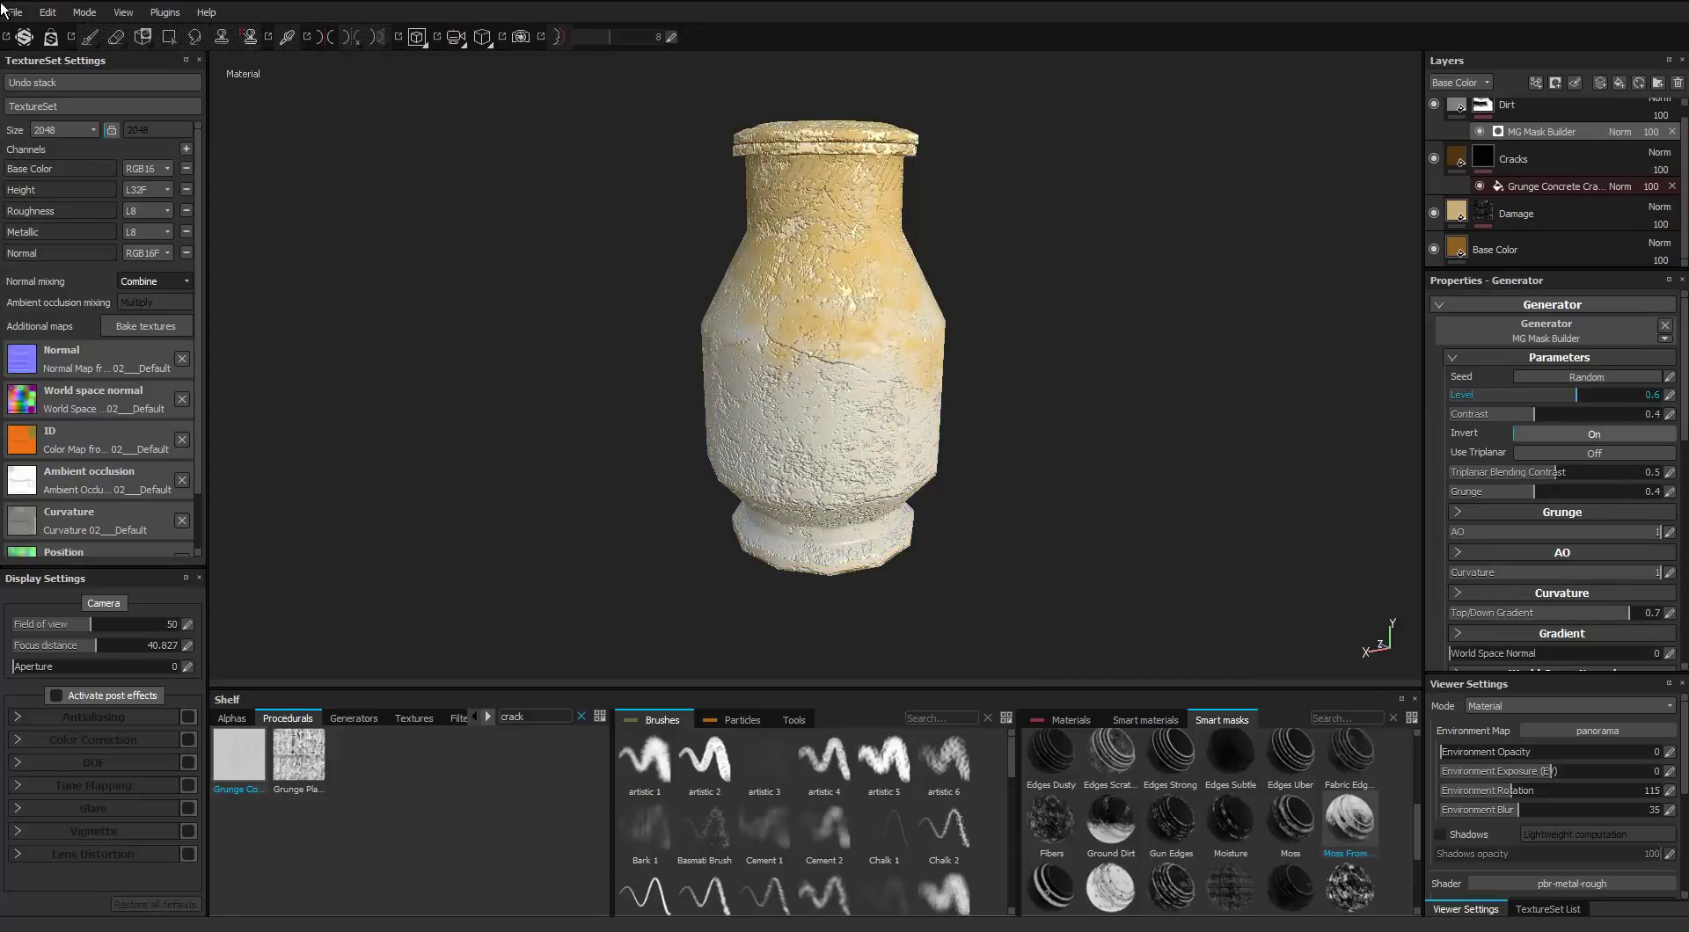
{"action": "left_click_drag", "start_coordinate": [1541, 395], "coordinate": [1492, 413]}
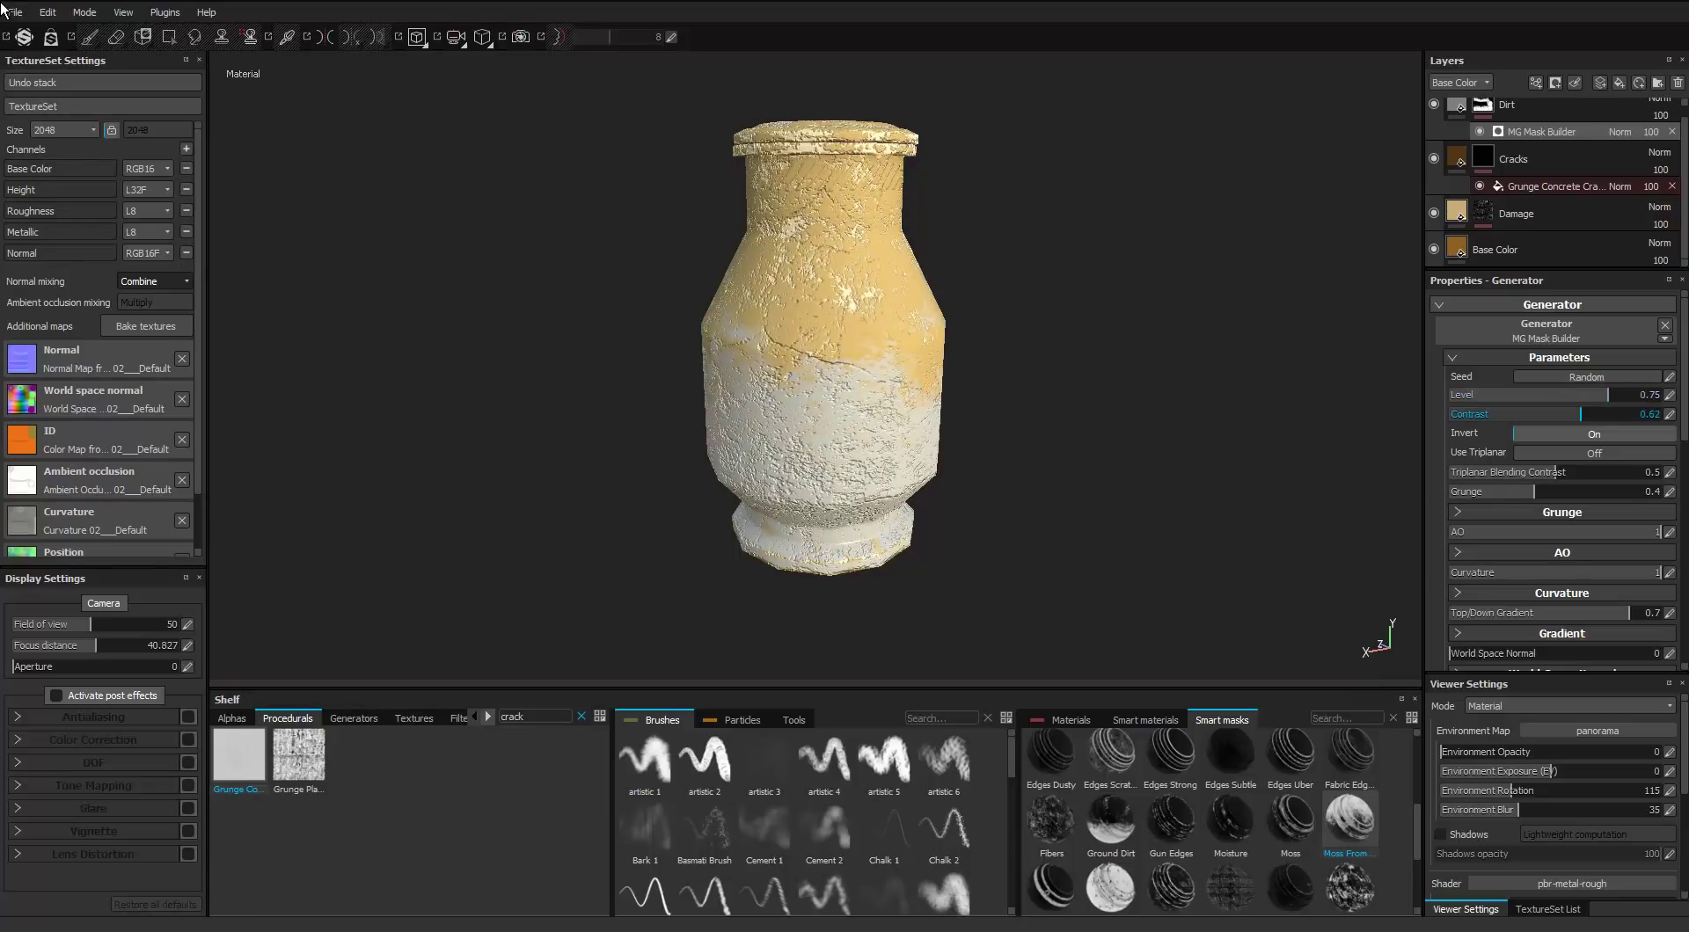
{"action": "scroll", "coordinate": [816, 365], "scroll_direction": "up", "scroll_amount": 2}
{"action": "scroll", "coordinate": [815, 365], "scroll_direction": "down", "scroll_amount": 3}
{"action": "left_click_drag", "start_coordinate": [815, 365], "coordinate": [862, 325], "text": "alt"}
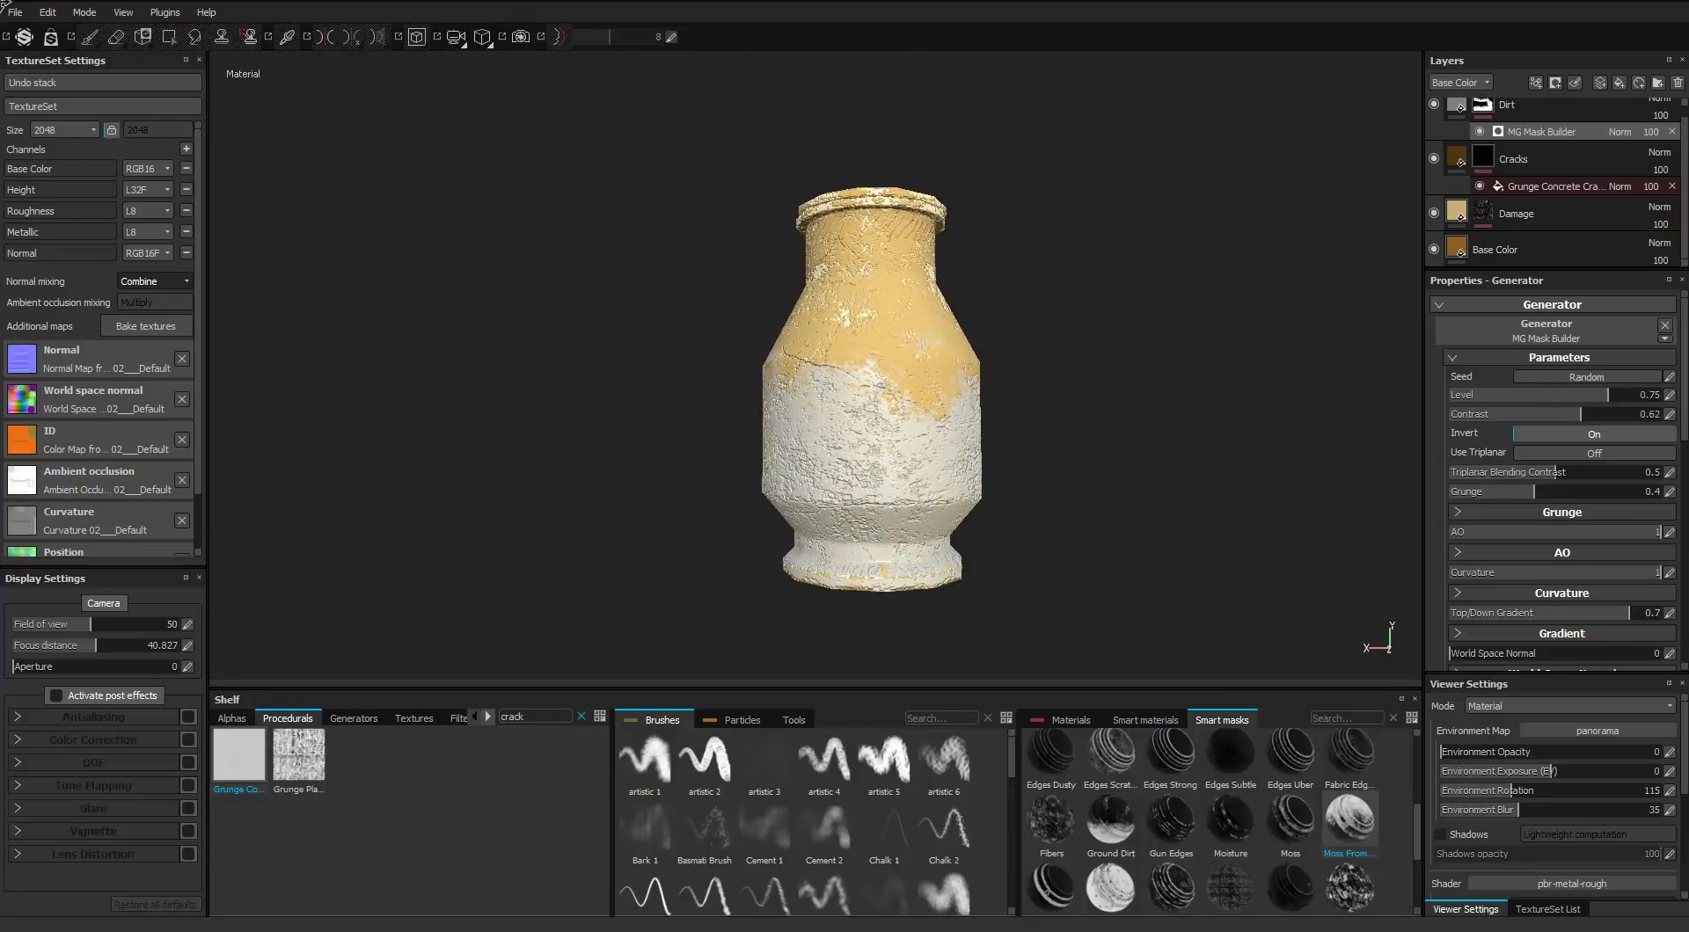
Set the Dirt mask generator's grunge amount to 0.26 and its grunge scale to 3
{"action": "middle_click_drag", "start_coordinate": [862, 326], "coordinate": [669, 337], "text": "alt"}
{"action": "left_click_drag", "start_coordinate": [669, 336], "coordinate": [585, 335], "text": "alt"}
{"action": "right_click_drag", "start_coordinate": [585, 334], "coordinate": [651, 352], "text": "alt"}
{"action": "middle_click_drag", "start_coordinate": [650, 352], "coordinate": [682, 315], "text": "alt"}
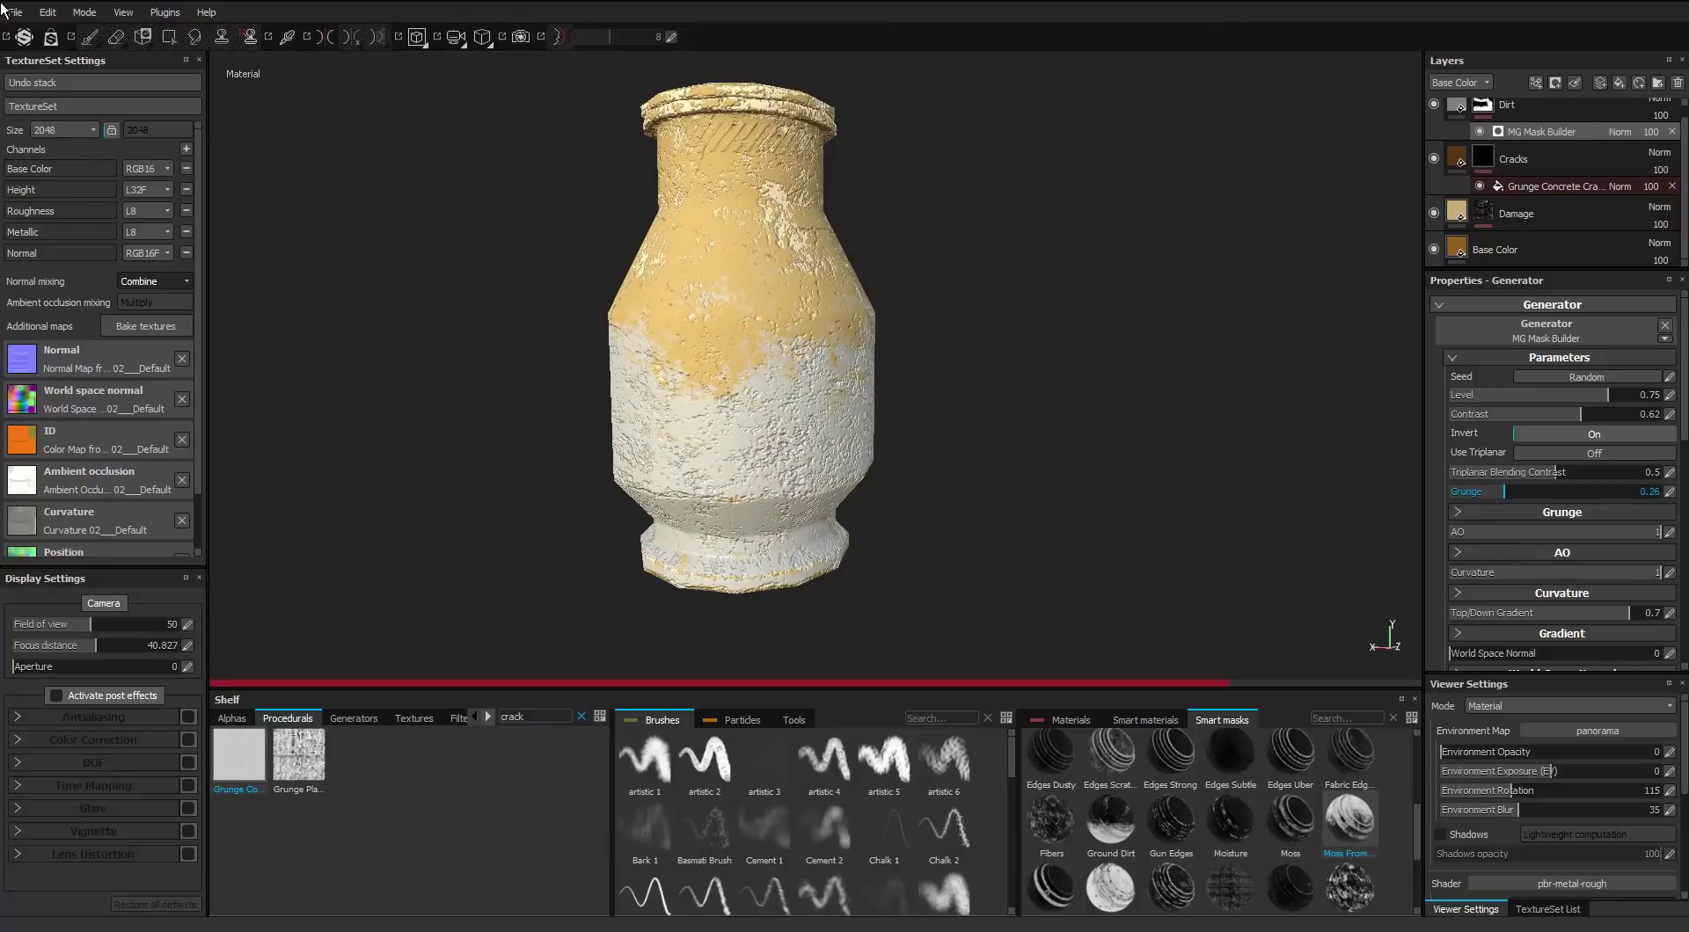
{"action": "left_click", "coordinate": [1548, 512]}
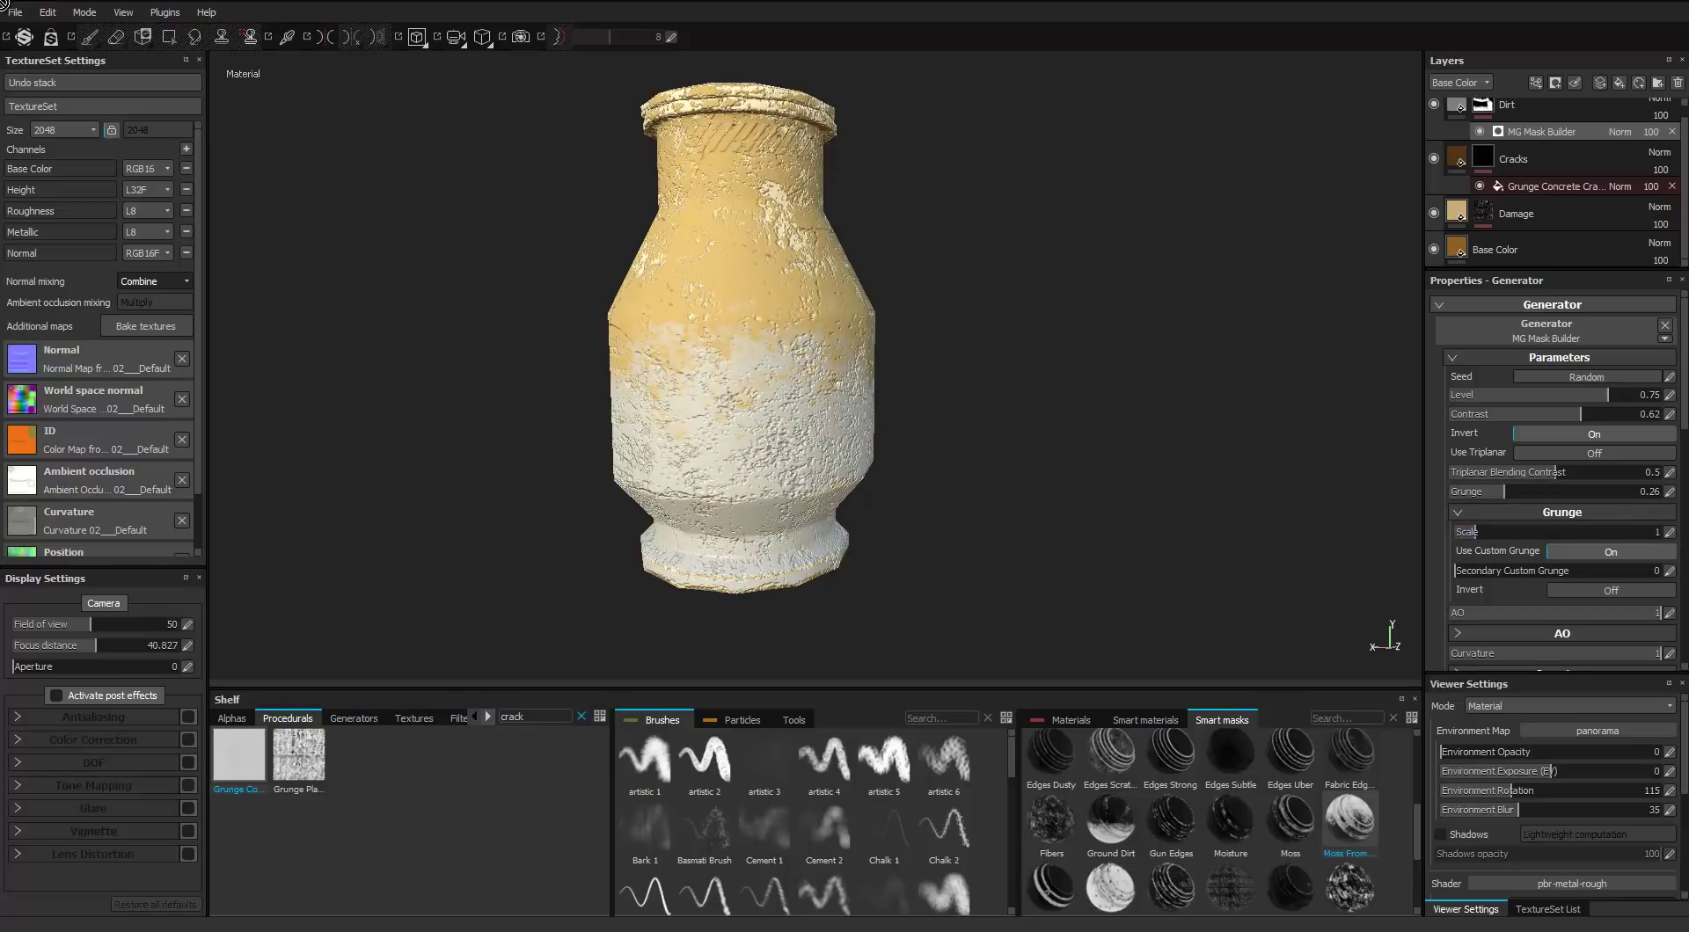
{"action": "left_click_drag", "start_coordinate": [791, 352], "coordinate": [844, 351], "text": "alt"}
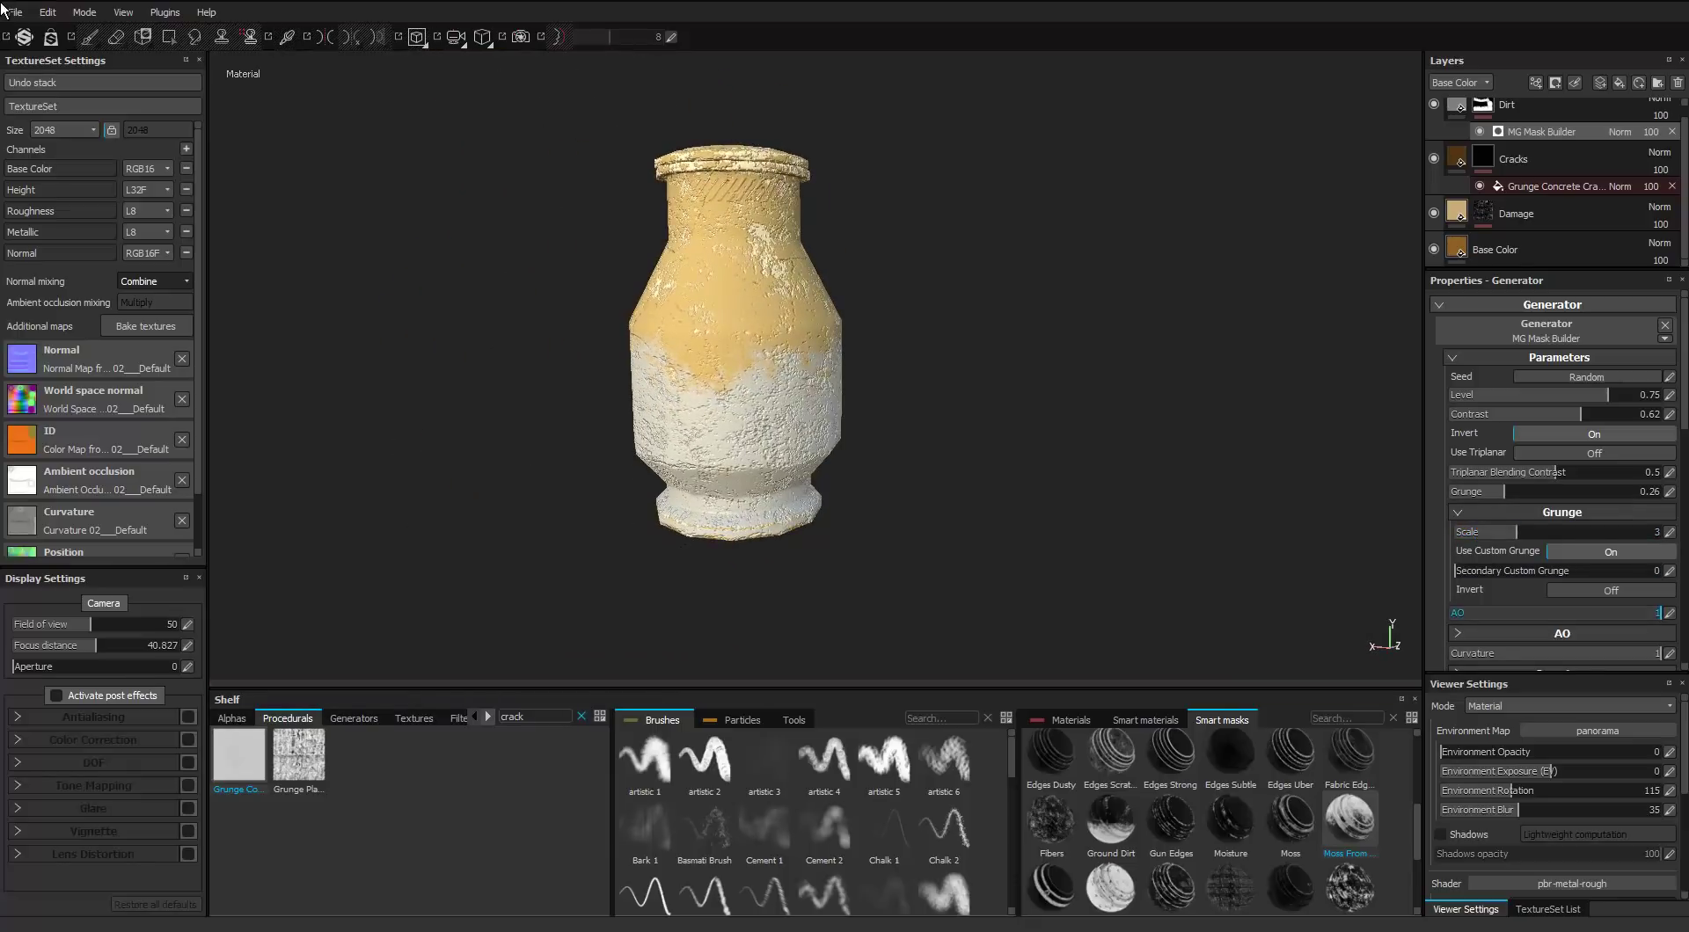
Set the Dirt mask generator's level to 0.89 and triplanar blending contrast to 0.48, and check the dirt around the jar
{"action": "scroll", "coordinate": [1557, 528], "scroll_direction": "down", "scroll_amount": 3}
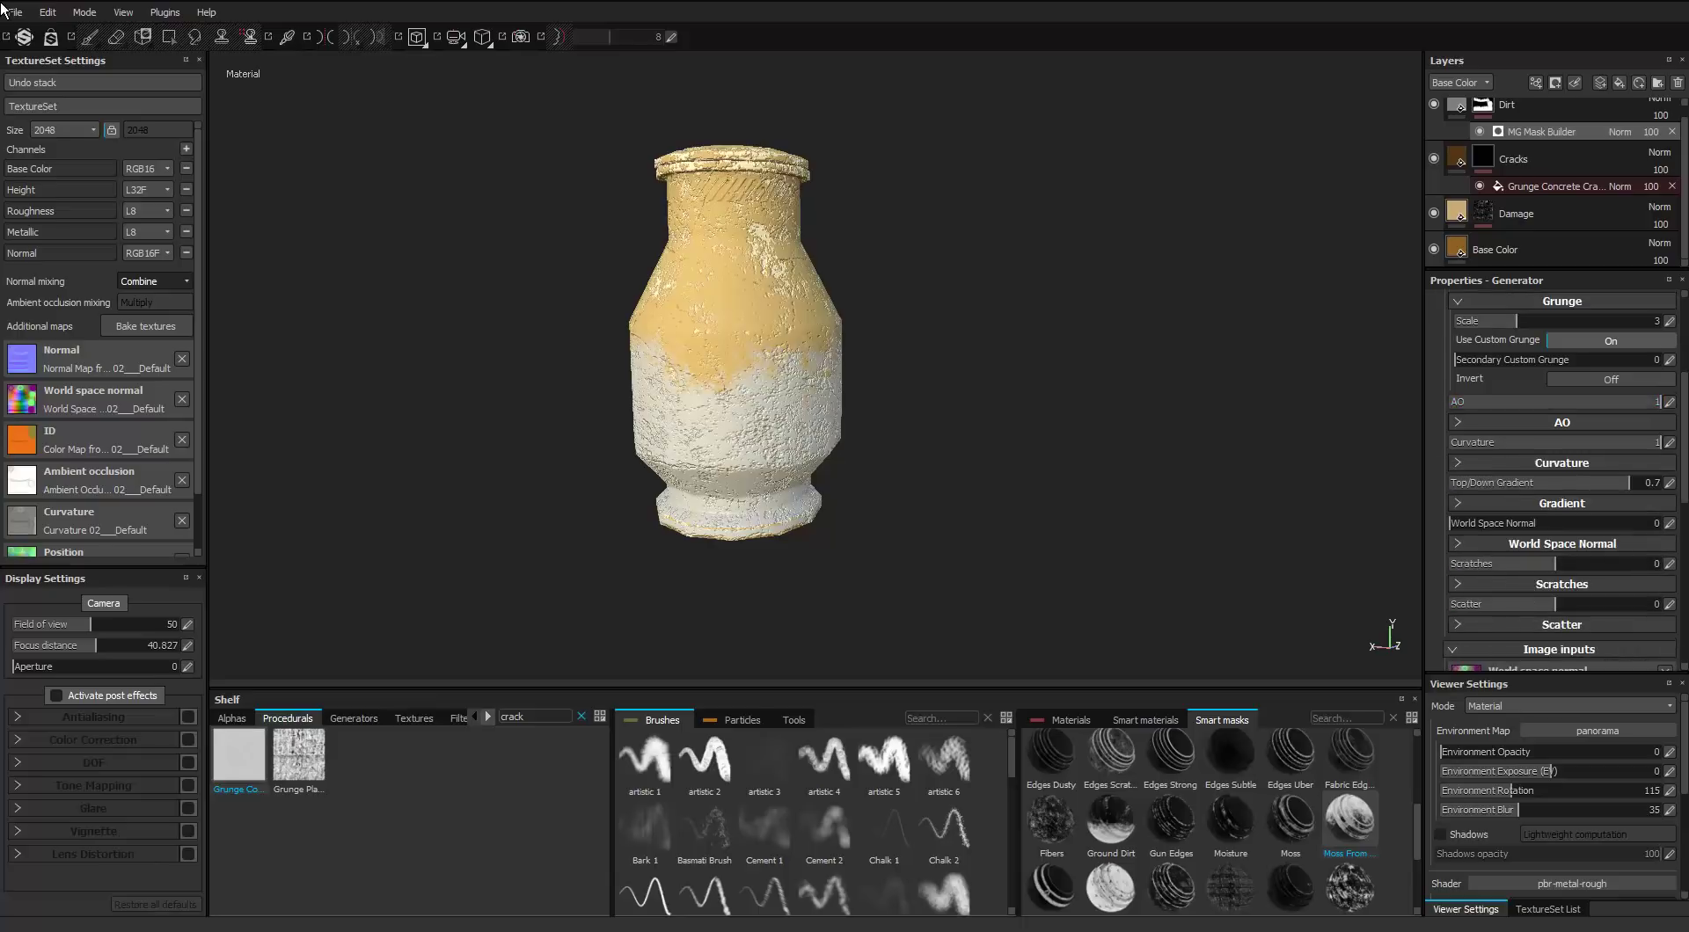
{"action": "scroll", "coordinate": [1562, 480], "scroll_direction": "down", "scroll_amount": 6}
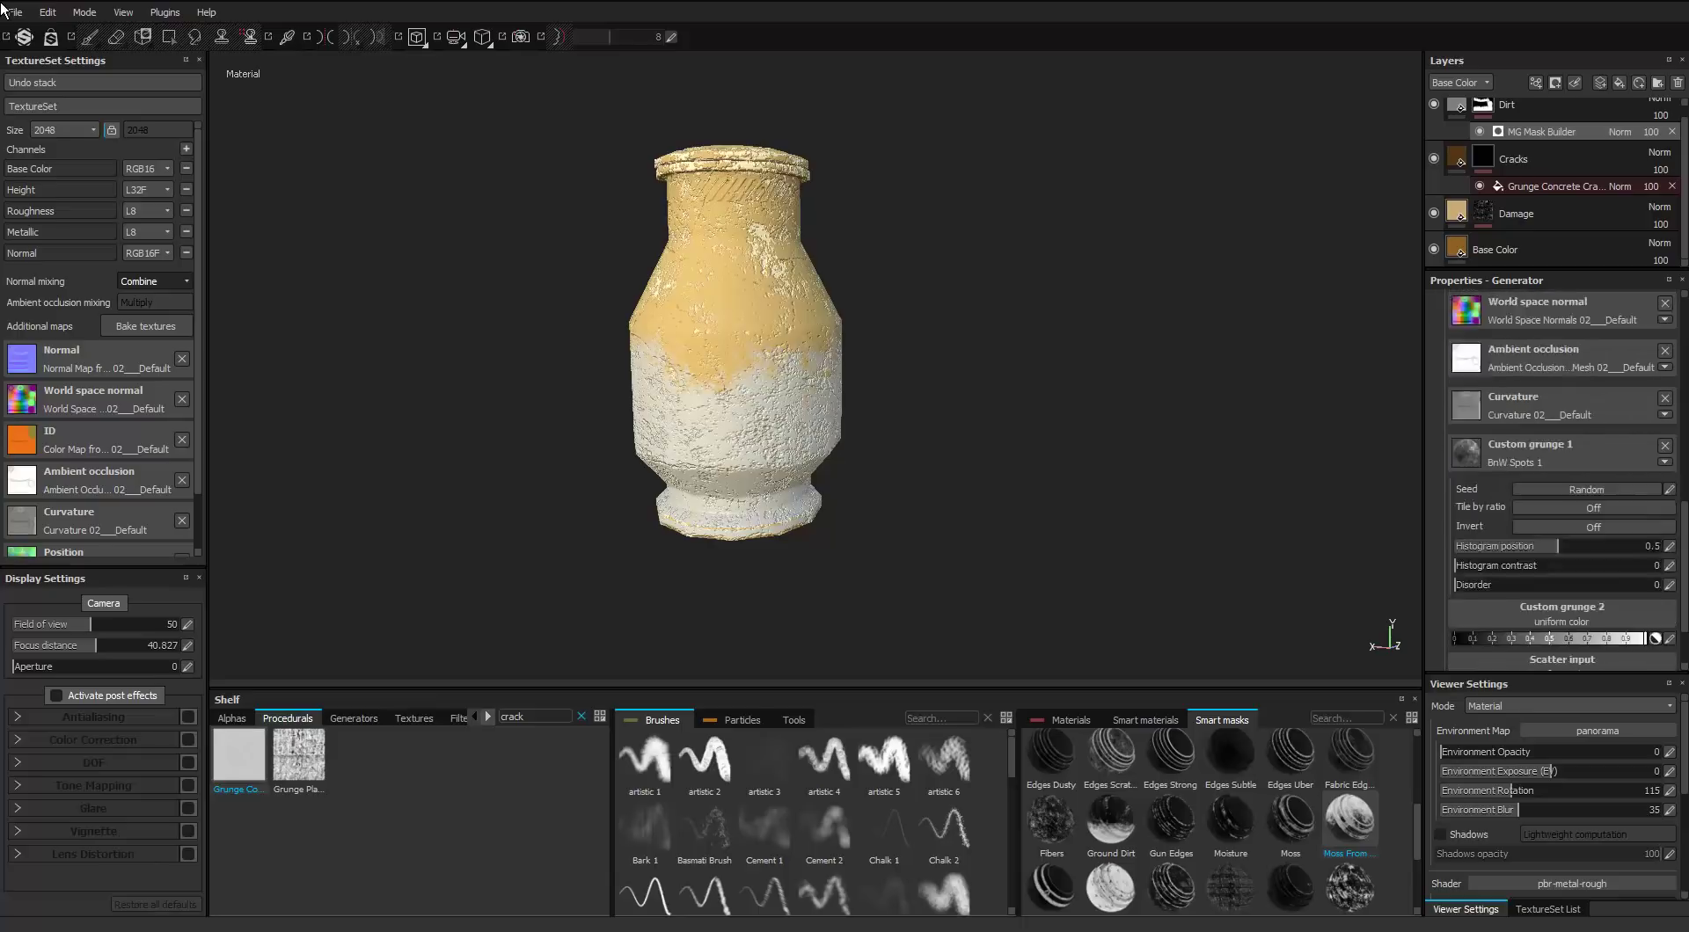
{"action": "scroll", "coordinate": [1562, 480], "scroll_direction": "up", "scroll_amount": 3}
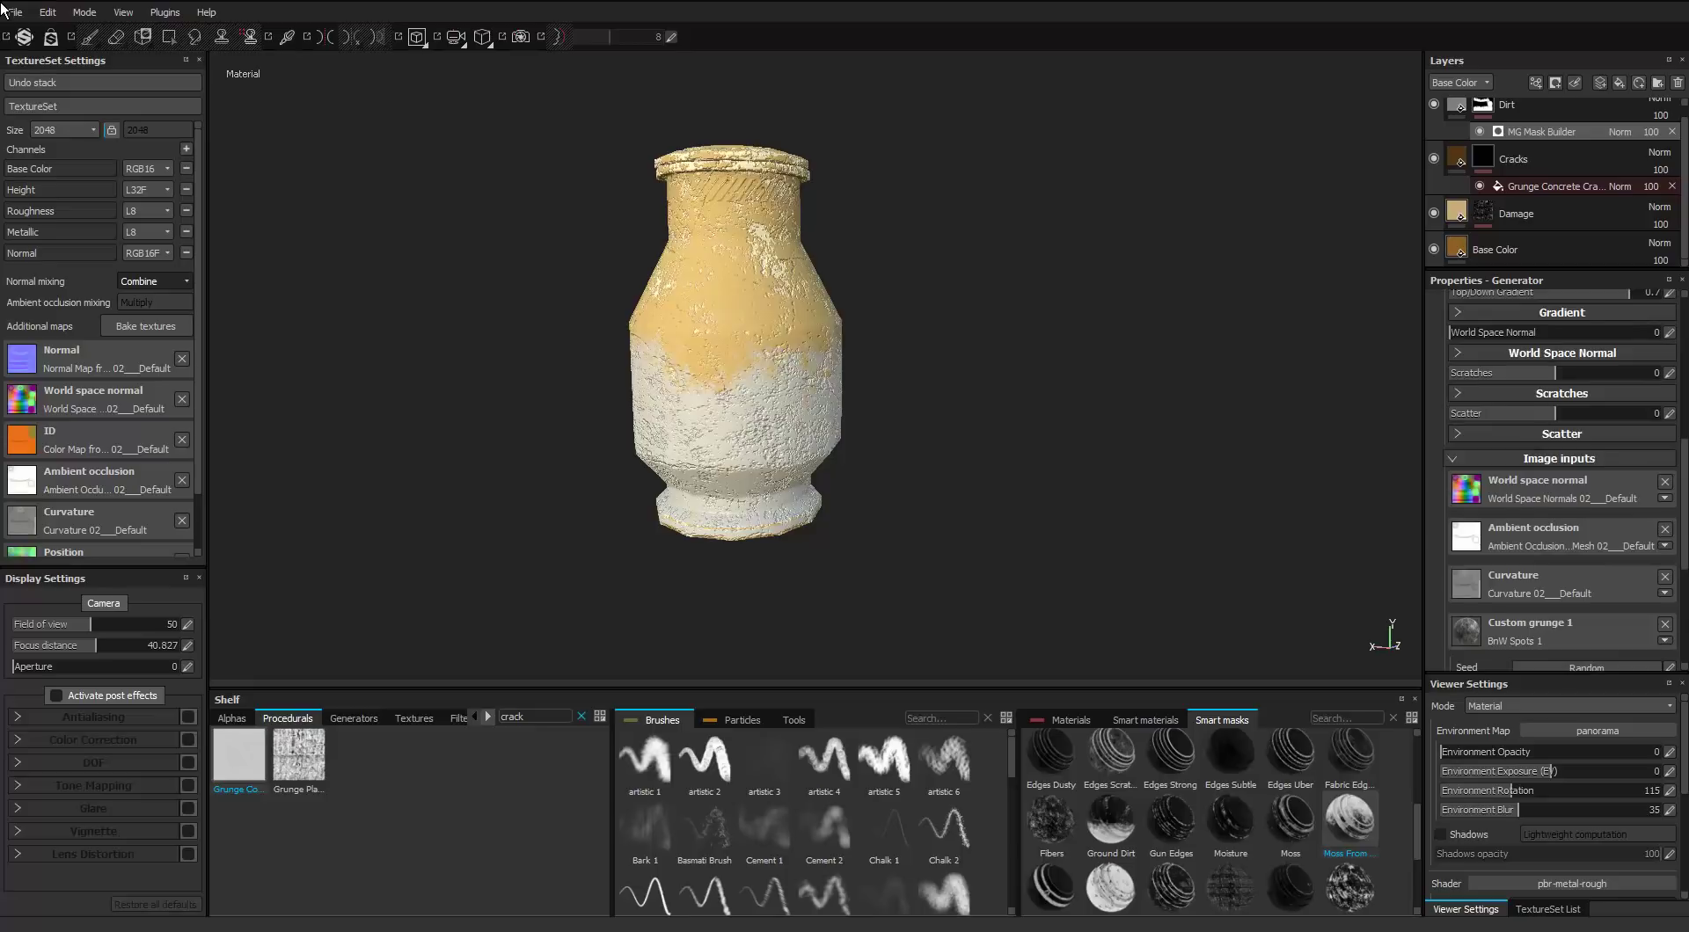
{"action": "scroll", "coordinate": [1561, 480], "scroll_direction": "up", "scroll_amount": 5}
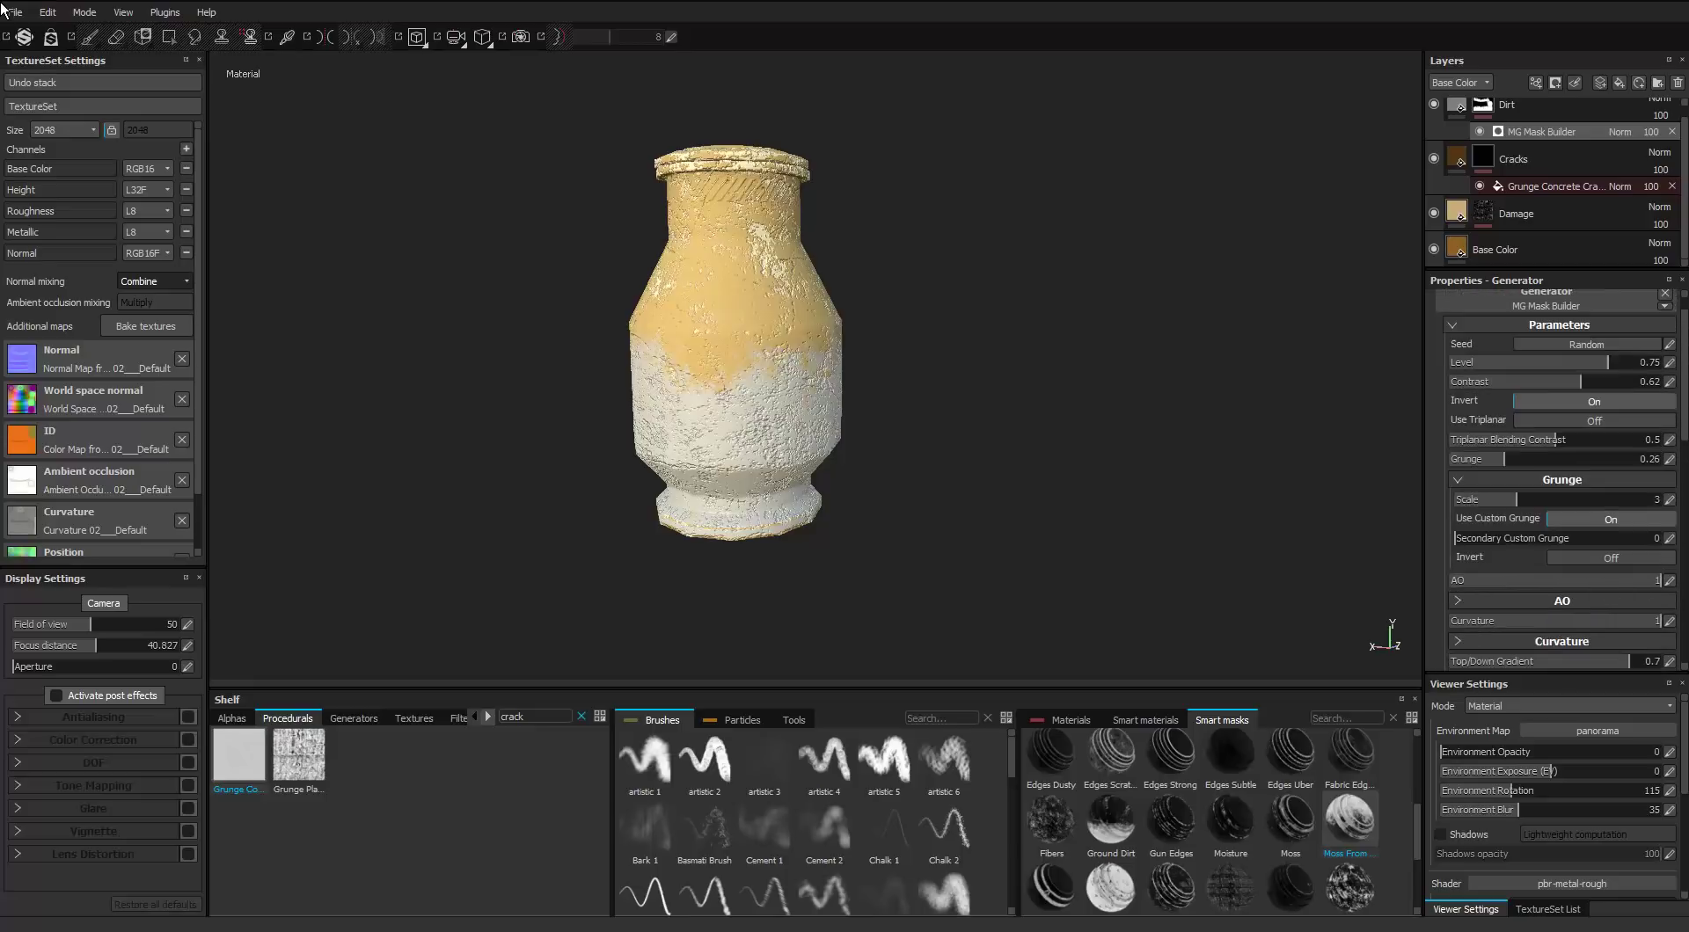
{"action": "scroll", "coordinate": [1561, 479], "scroll_direction": "up", "scroll_amount": 1}
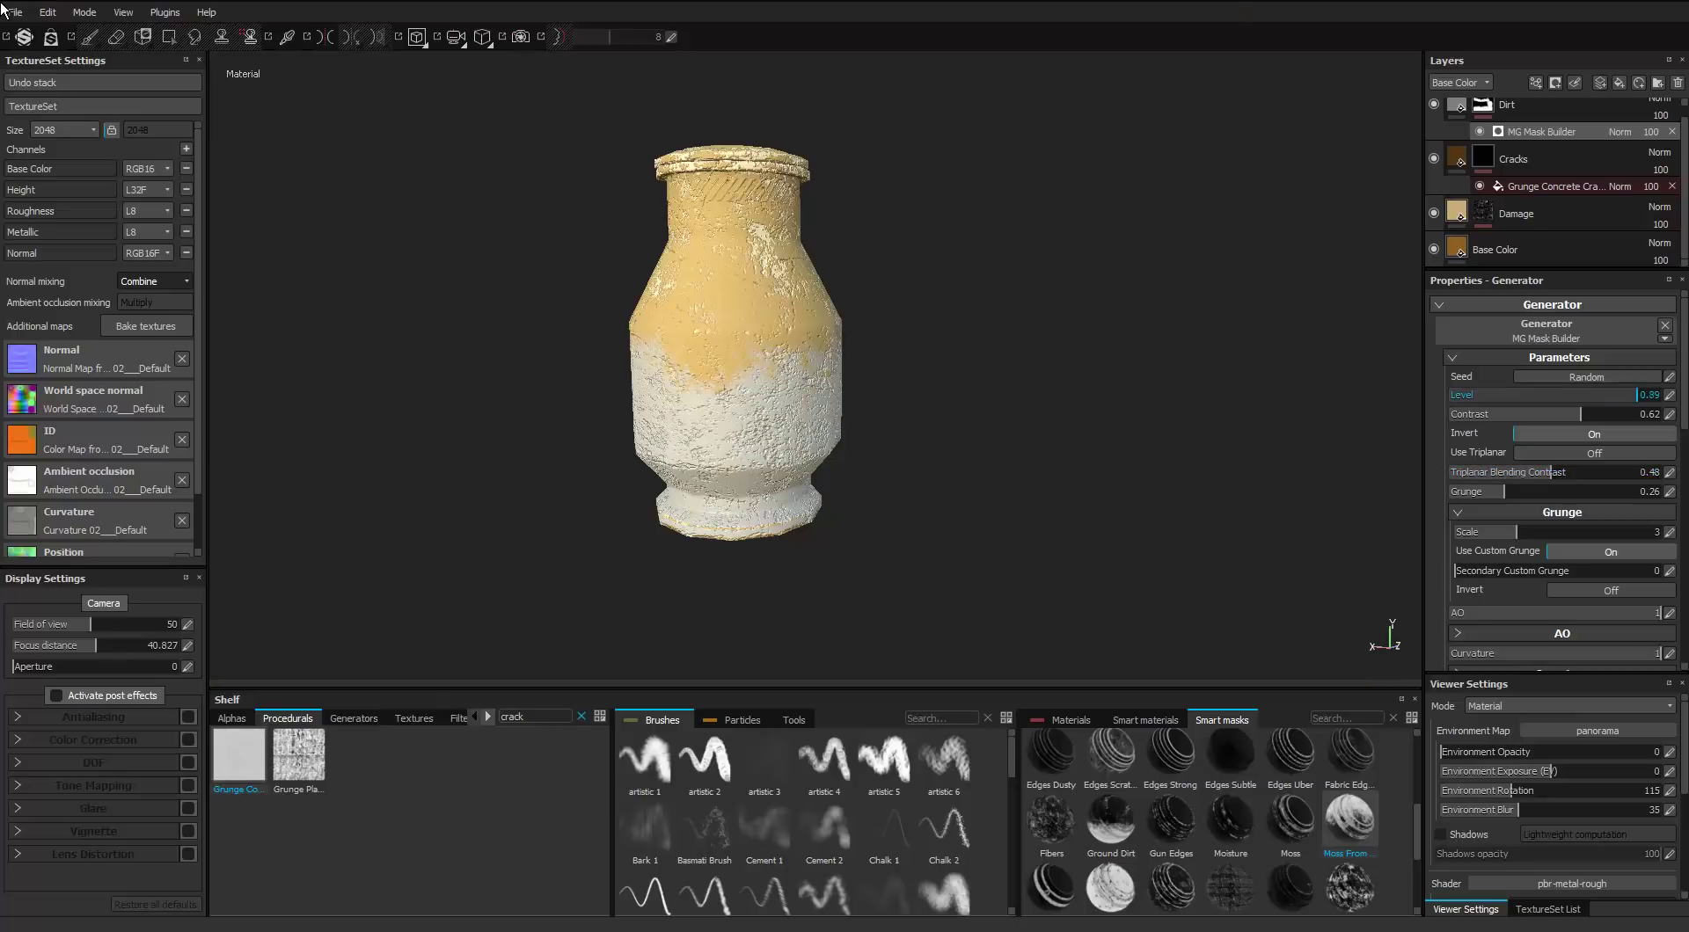
{"action": "scroll", "coordinate": [735, 326], "scroll_direction": "up", "scroll_amount": 4}
{"action": "left_click_drag", "start_coordinate": [704, 335], "coordinate": [818, 339], "text": "alt"}
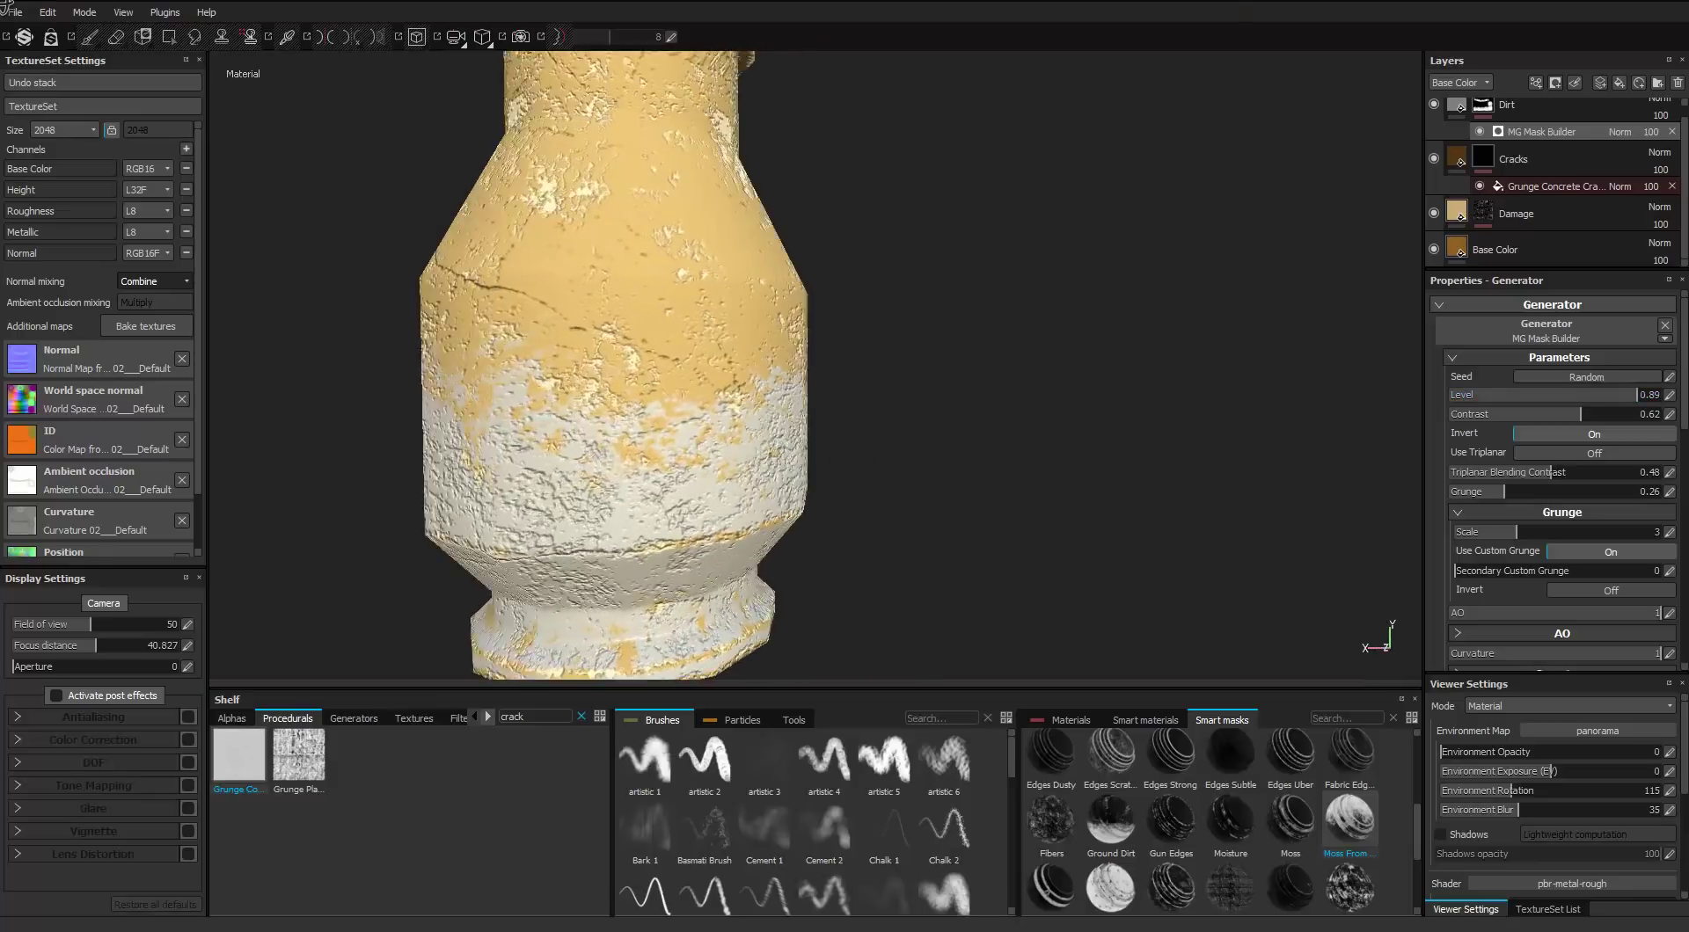
{"action": "scroll", "coordinate": [714, 352], "scroll_direction": "down", "scroll_amount": 5}
{"action": "left_click_drag", "start_coordinate": [616, 352], "coordinate": [774, 357], "text": "alt"}
{"action": "scroll", "coordinate": [736, 369], "scroll_direction": "up", "scroll_amount": 2}
{"action": "scroll", "coordinate": [1513, 160], "scroll_direction": "up", "scroll_amount": 1}
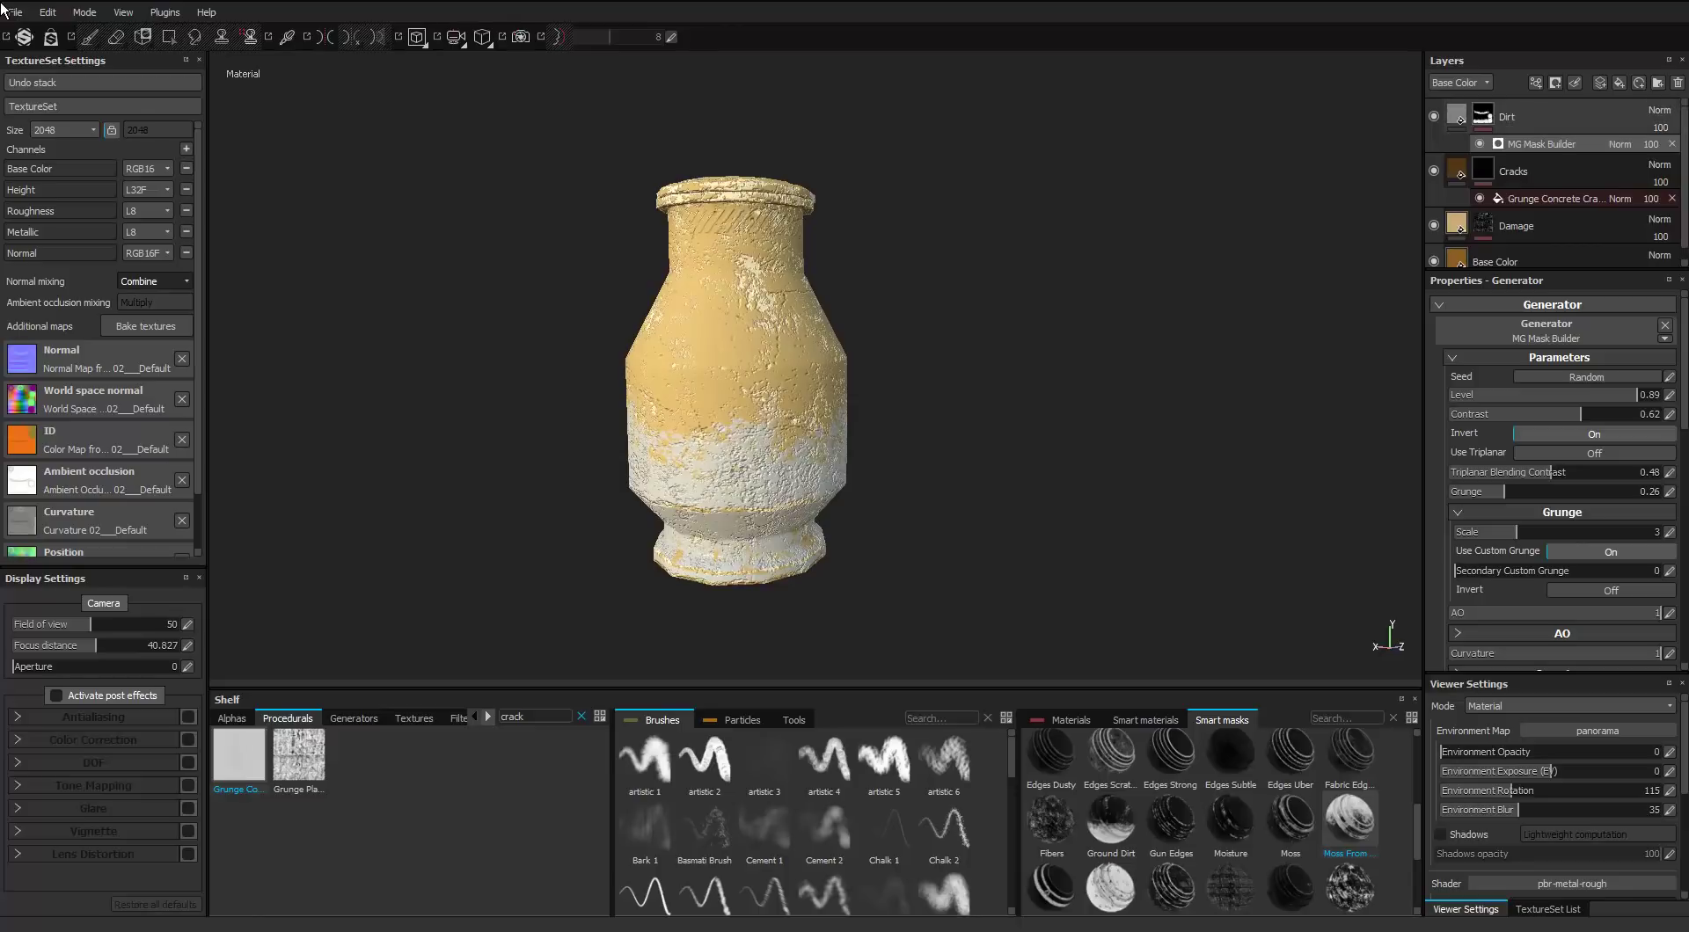
Set the Dirt layer's base color to a muted brown (R 0.420, G 0.296, B 0.189) and rotate the environment lighting to 11
{"action": "left_click", "coordinate": [1457, 115]}
{"action": "left_click", "coordinate": [1555, 585]}
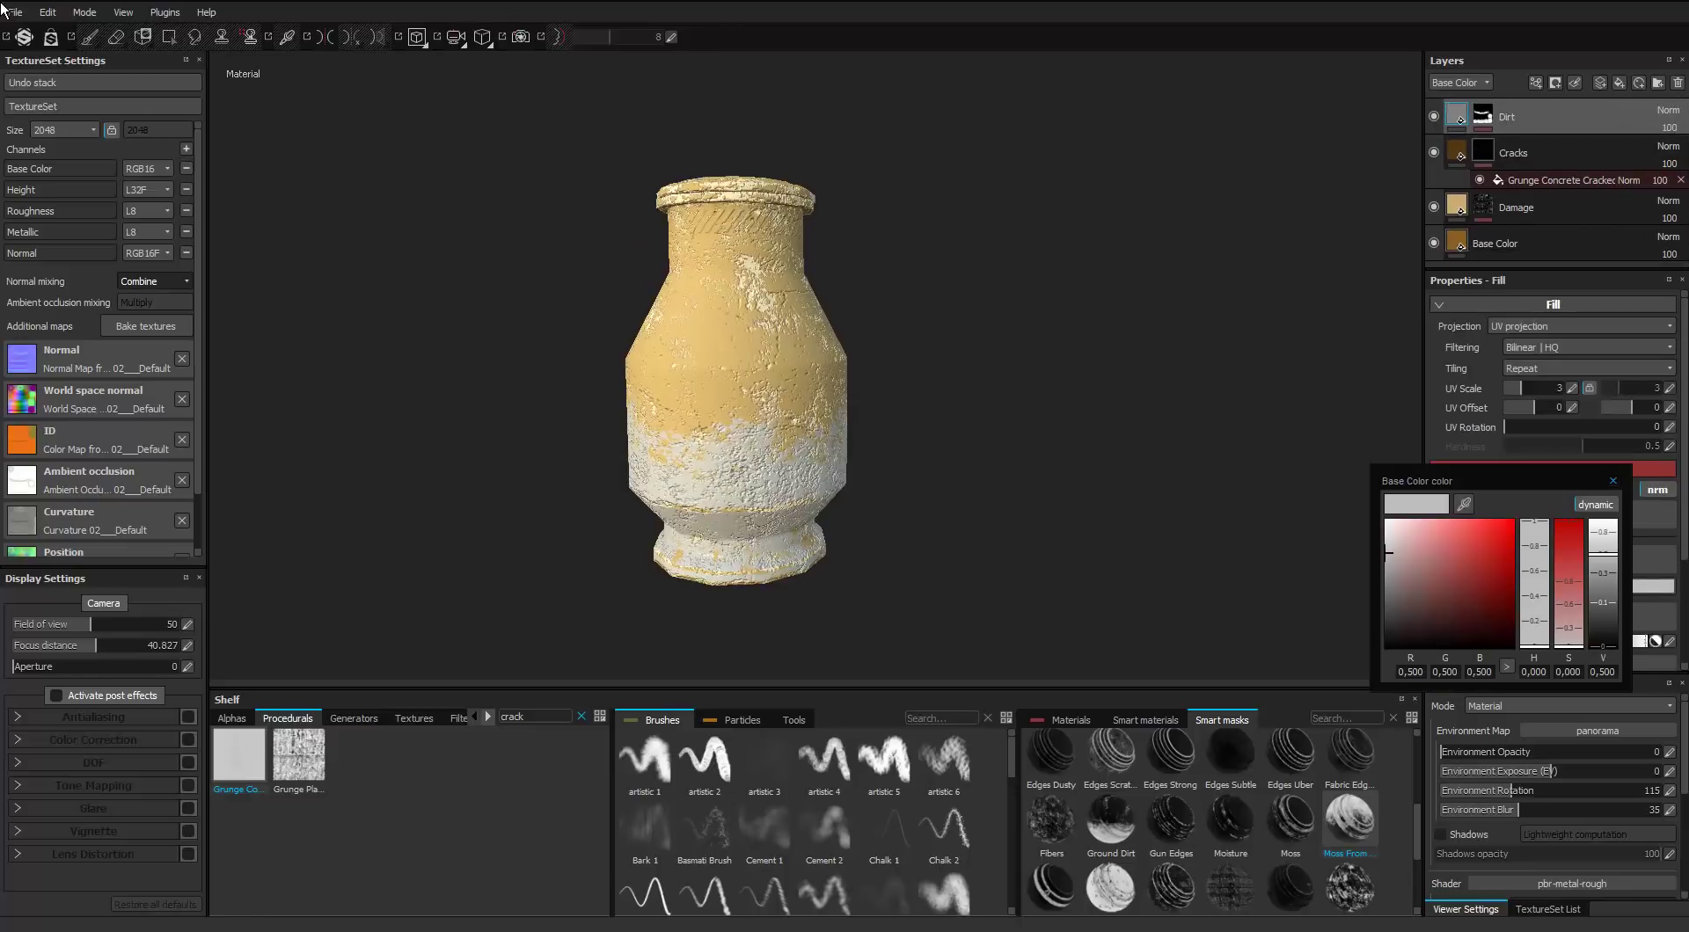
{"action": "left_click_drag", "start_coordinate": [1535, 643], "coordinate": [1534, 637]}
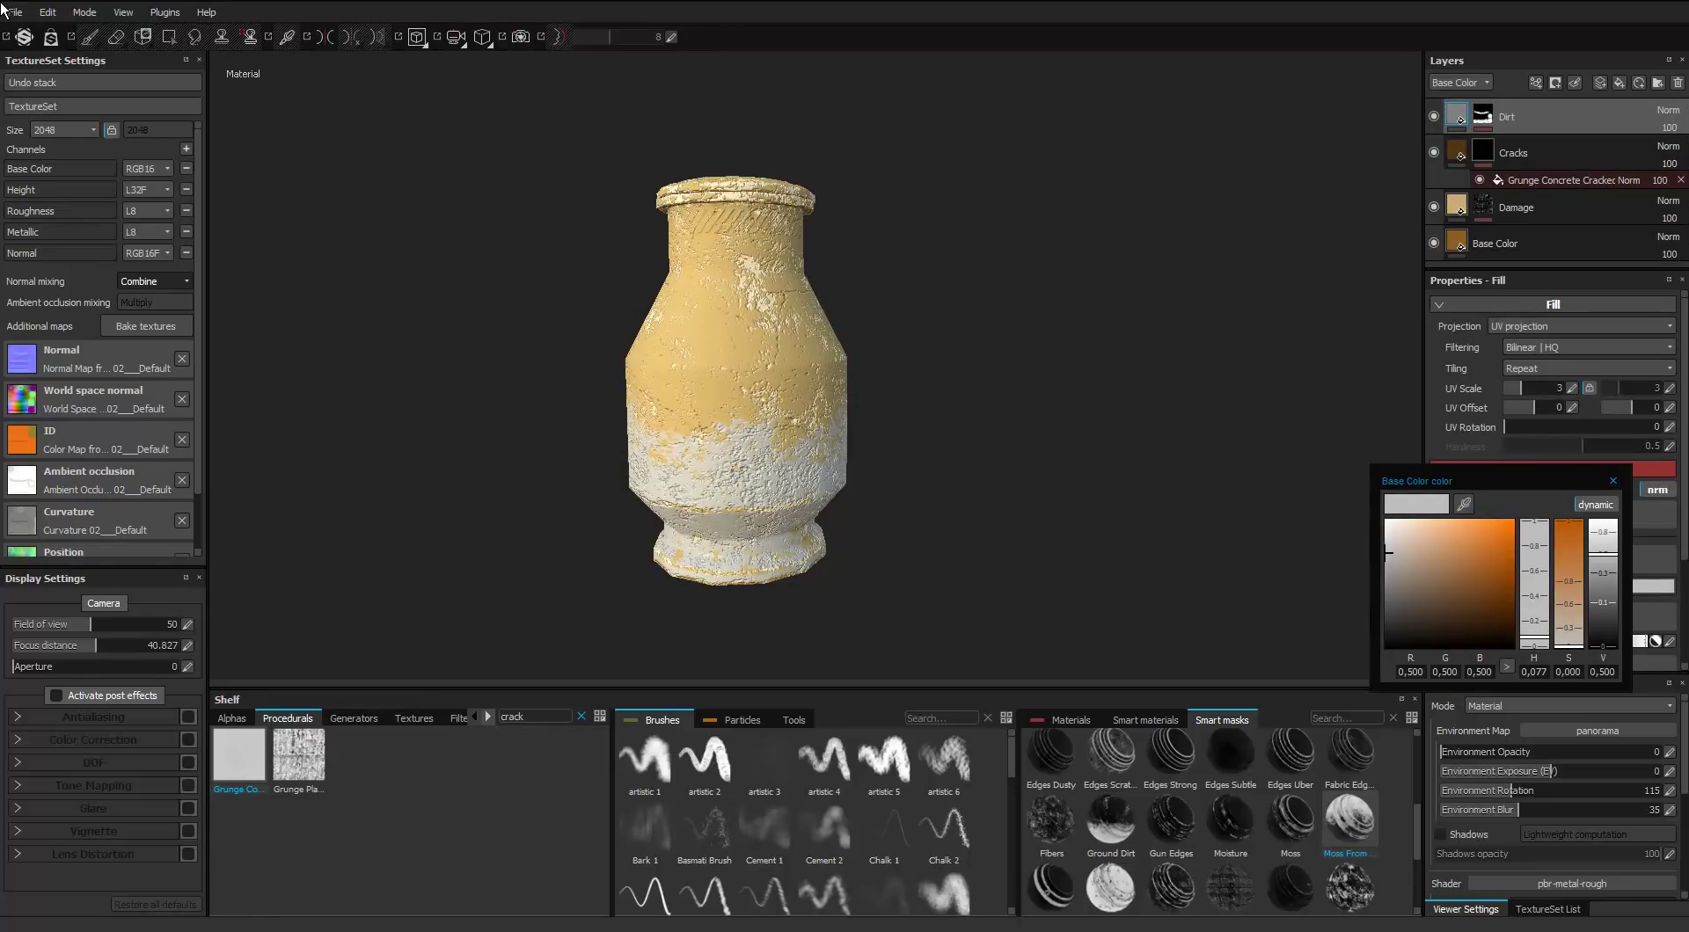
{"action": "left_click", "coordinate": [1424, 560]}
{"action": "left_click_drag", "start_coordinate": [739, 379], "coordinate": [836, 299], "text": "alt"}
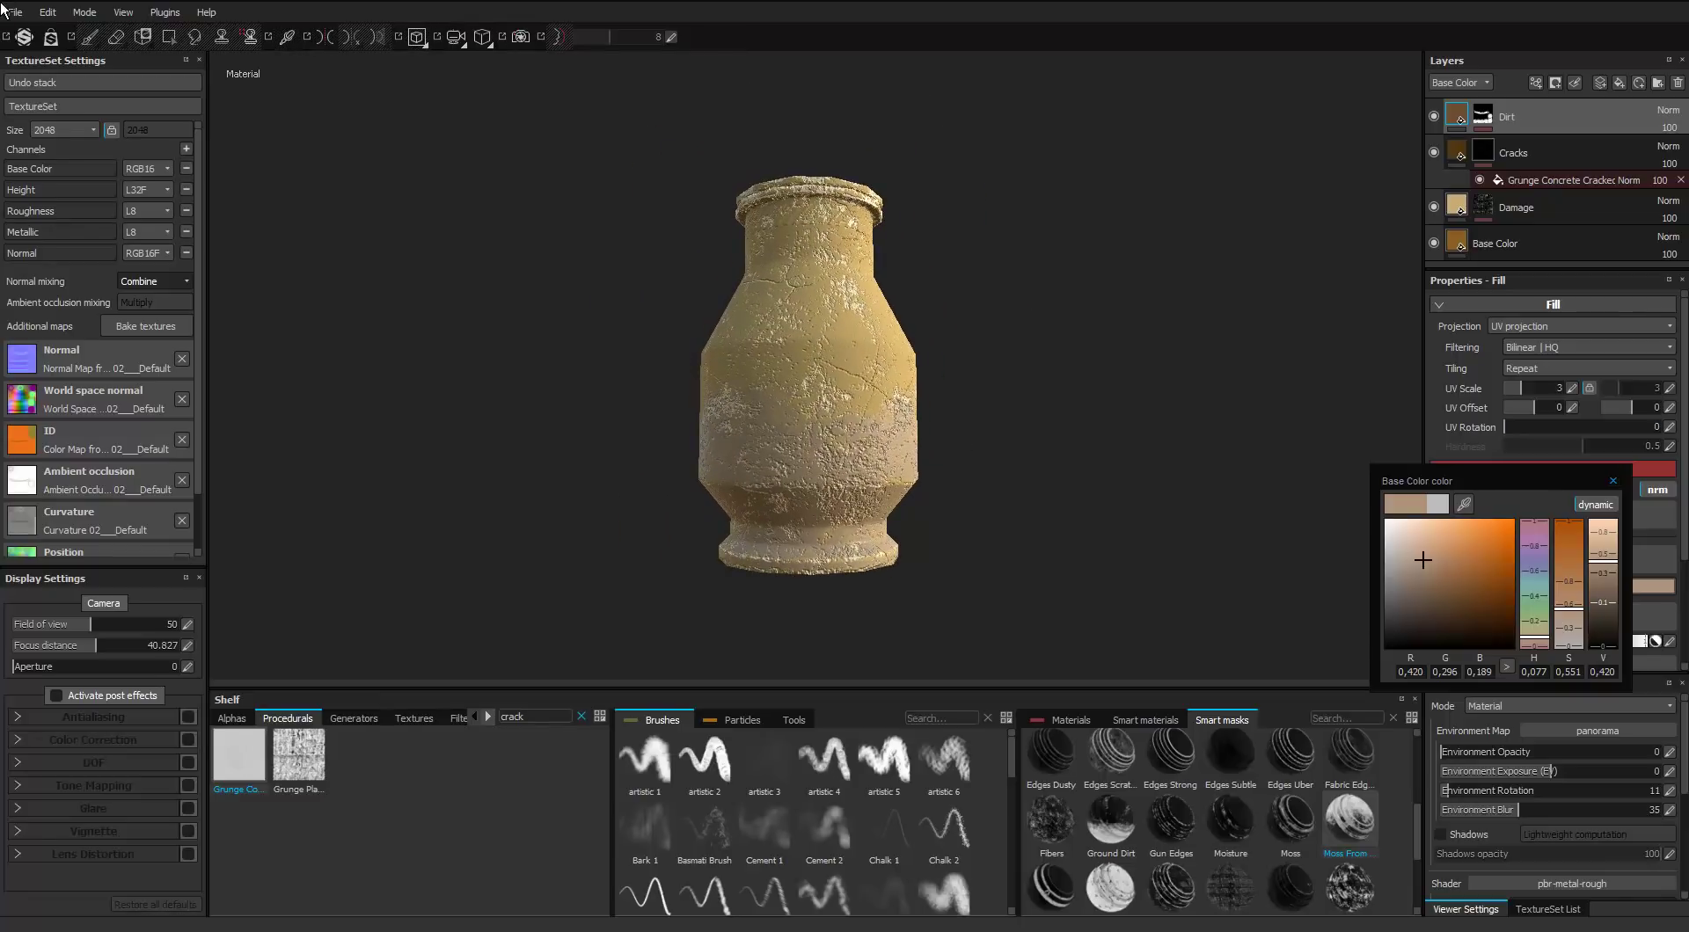
{"action": "left_click", "coordinate": [1614, 480]}
Show the viewport without the surrounding panels and examine the dirt, damage and cracks around the jar under rotating environment lighting
{"action": "key", "text": "Tab"}
{"action": "left_click_drag", "start_coordinate": [836, 423], "coordinate": [62, 488], "text": "alt"}
{"action": "left_click_drag", "start_coordinate": [826, 475], "coordinate": [519, 541], "text": "alt"}
{"action": "right_click_drag", "start_coordinate": [519, 541], "coordinate": [633, 532], "text": "alt"}
{"action": "middle_click_drag", "start_coordinate": [634, 532], "coordinate": [647, 686], "text": "alt"}
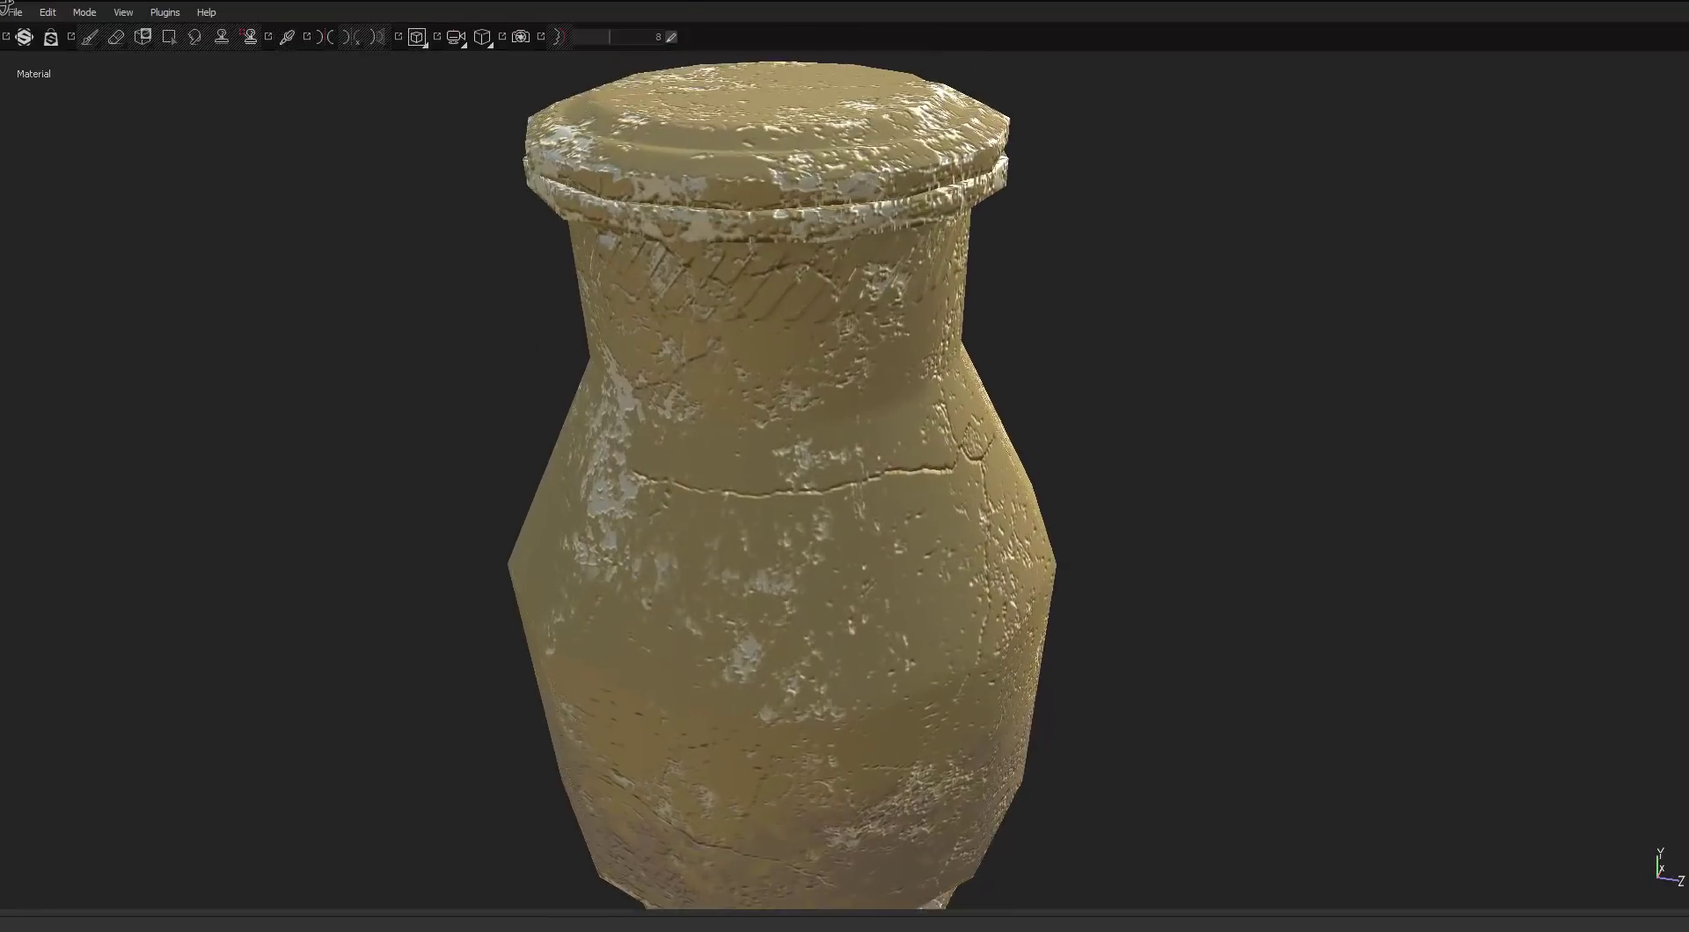
{"action": "left_click_drag", "start_coordinate": [646, 686], "coordinate": [651, 590], "text": "alt"}
{"action": "right_click_drag", "start_coordinate": [651, 589], "coordinate": [792, 588], "text": "shift"}
{"action": "left_click_drag", "start_coordinate": [791, 588], "coordinate": [466, 572], "text": "alt"}
{"action": "right_click_drag", "start_coordinate": [791, 528], "coordinate": [722, 527], "text": "alt"}
{"action": "left_click_drag", "start_coordinate": [721, 528], "coordinate": [633, 527], "text": "alt"}
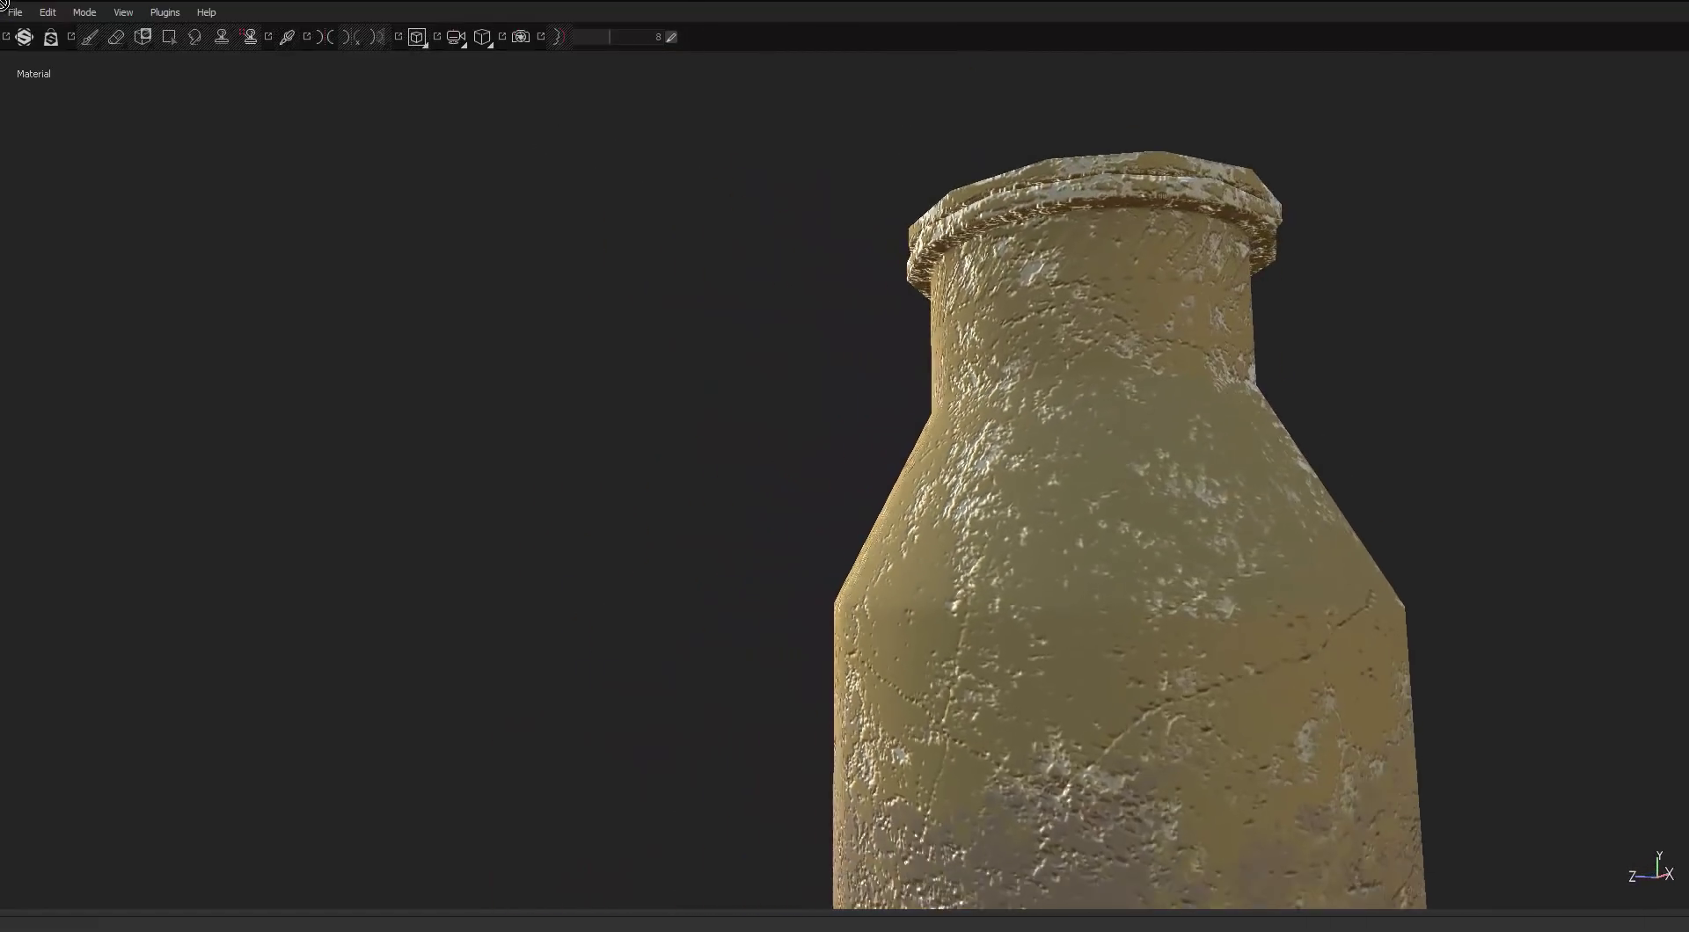
{"action": "middle_click_drag", "start_coordinate": [792, 528], "coordinate": [607, 488], "text": "alt"}
{"action": "left_click_drag", "start_coordinate": [607, 488], "coordinate": [510, 489], "text": "alt"}
{"action": "right_click_drag", "start_coordinate": [792, 528], "coordinate": [757, 527], "text": "alt"}
{"action": "mouse_move", "coordinate": [756, 528]}
{"action": "right_mouse_down", "text": "shift"}
{"action": "mouse_move", "coordinate": [888, 528]}
{"action": "mouse_move", "coordinate": [756, 528]}
{"action": "right_mouse_up", "text": "shift"}
{"action": "left_click_drag", "start_coordinate": [757, 528], "coordinate": [738, 590], "text": "alt"}
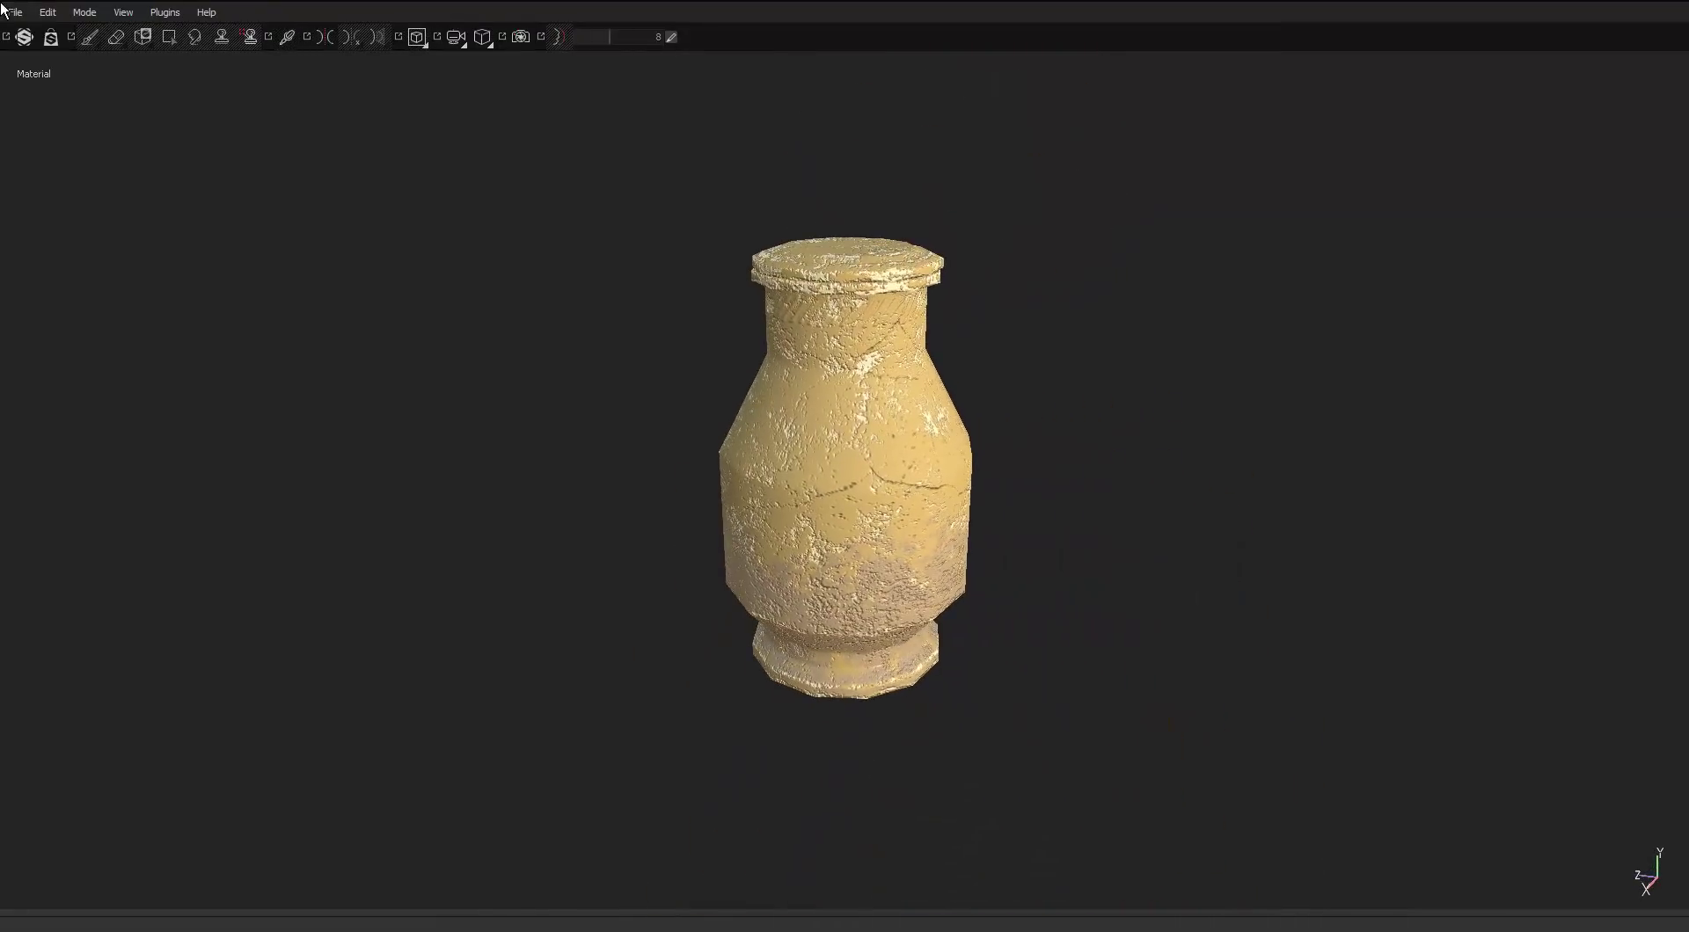